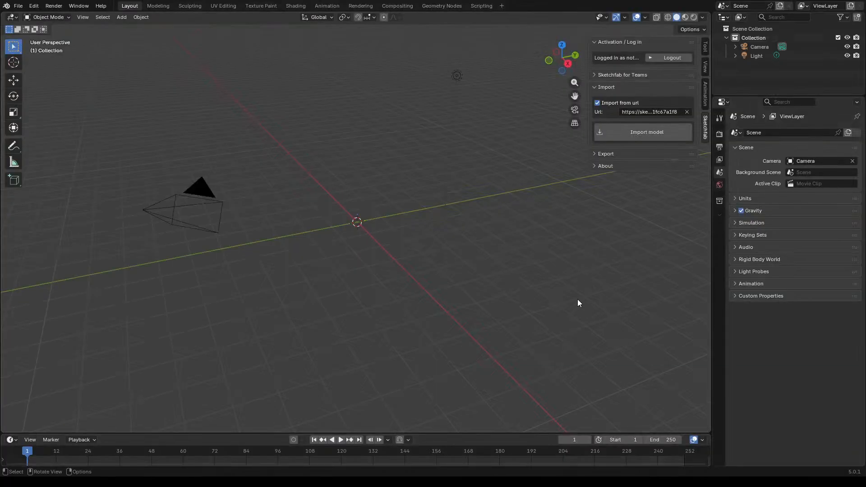
Step: Import the character model from the Sketchfab URL already entered in the import settings
{"action": "left_click", "coordinate": [630, 136]}
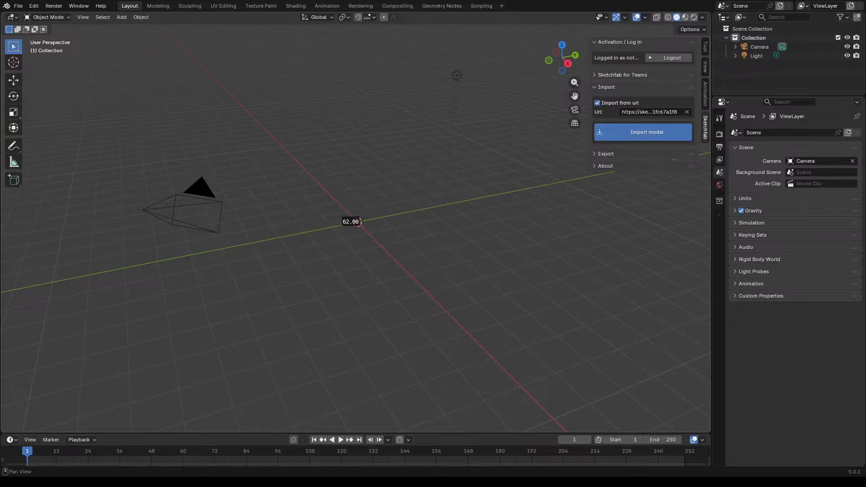
{"action": "scroll", "coordinate": [357, 224], "scroll_direction": "up", "scroll_amount": 20}
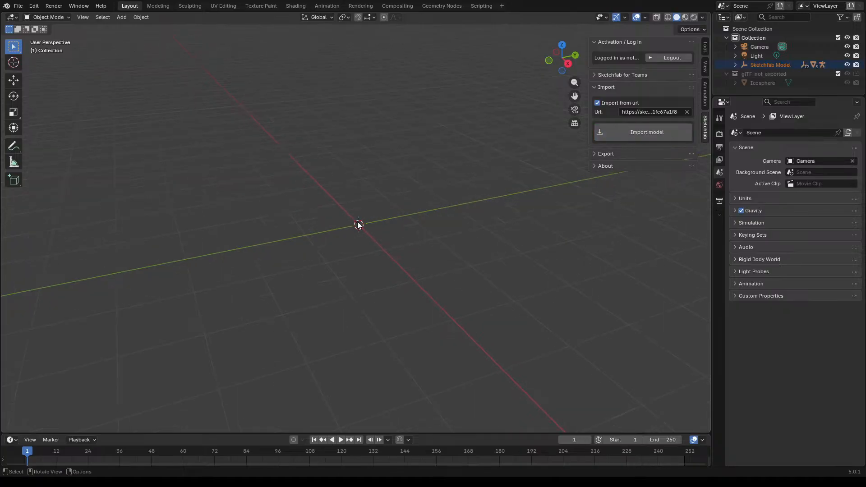
{"action": "scroll", "coordinate": [384, 214], "scroll_direction": "down", "scroll_amount": 15}
Step: Scale the imported Sketchfab model up from the world origin until the whole character is clearly visible, and deselect it
{"action": "middle_click_drag", "start_coordinate": [387, 218], "coordinate": [426, 289]}
{"action": "middle_click_drag", "start_coordinate": [406, 226], "coordinate": [422, 273]}
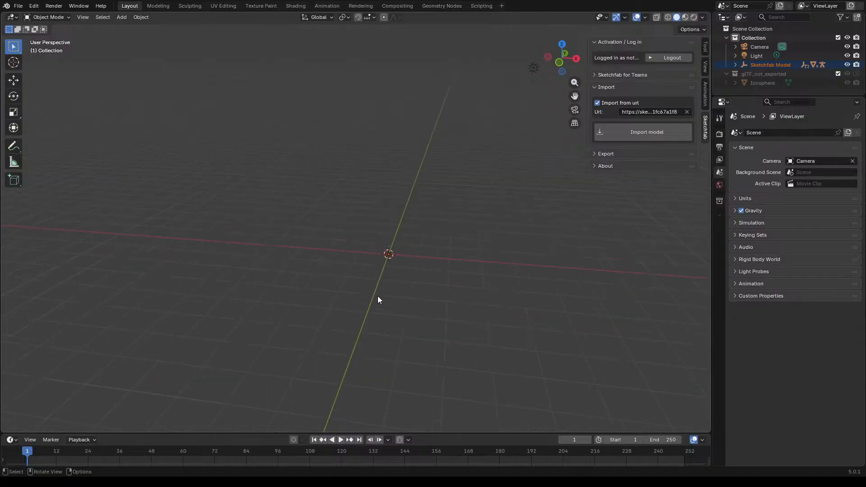
{"action": "key", "text": "s"}
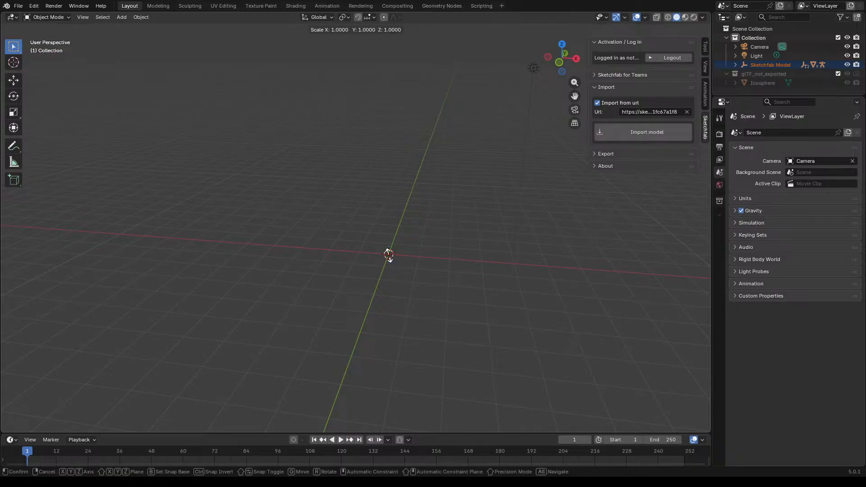
{"action": "left_click", "coordinate": [600, 374]}
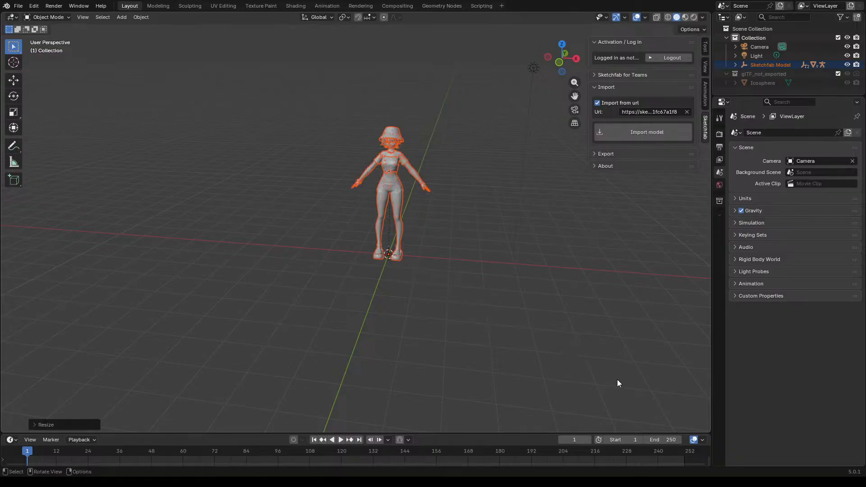
{"action": "key", "text": "s"}
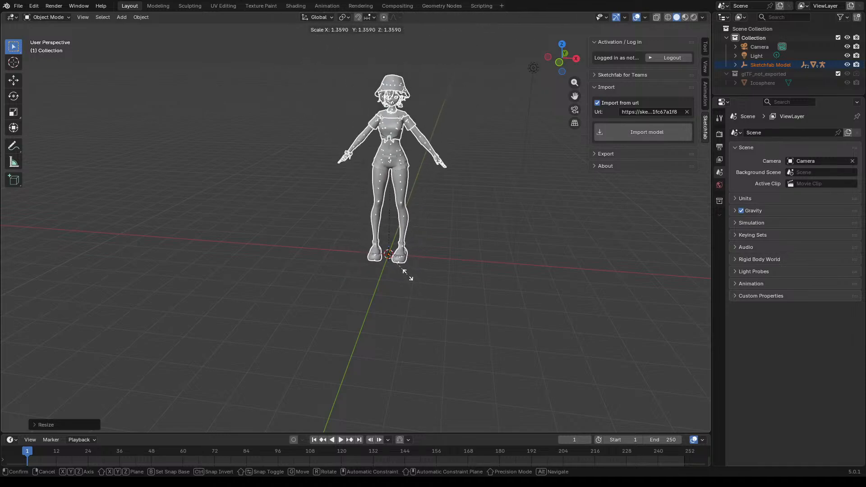
{"action": "left_click", "coordinate": [400, 265]}
{"action": "left_click_drag", "start_coordinate": [447, 239], "coordinate": [469, 232]}
Step: Expand the Sketchfab Model hierarchy in the outliner to show its child Object_3, and hide the viewport sidebar
{"action": "middle_click_drag", "start_coordinate": [470, 232], "coordinate": [431, 201]}
{"action": "scroll", "coordinate": [377, 199], "scroll_direction": "up", "scroll_amount": 5}
{"action": "scroll", "coordinate": [353, 212], "scroll_direction": "up", "scroll_amount": 8}
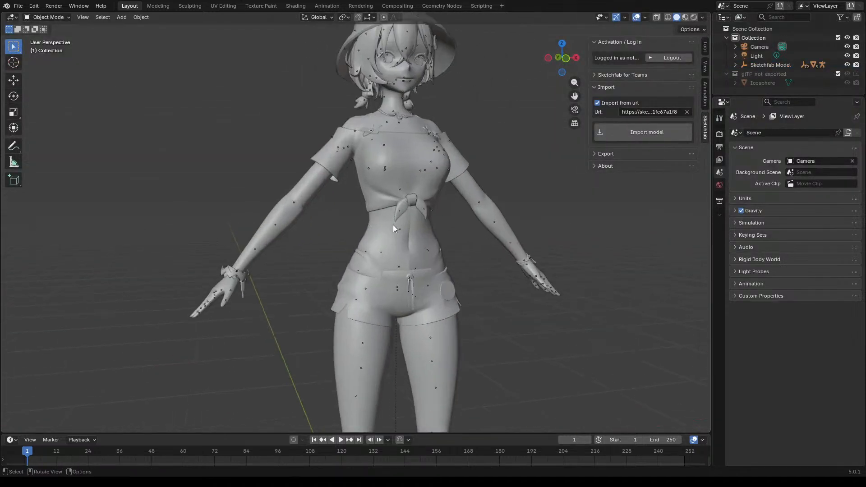
{"action": "scroll", "coordinate": [391, 202], "scroll_direction": "down", "scroll_amount": 8}
{"action": "middle_click_drag", "start_coordinate": [392, 202], "coordinate": [487, 181]}
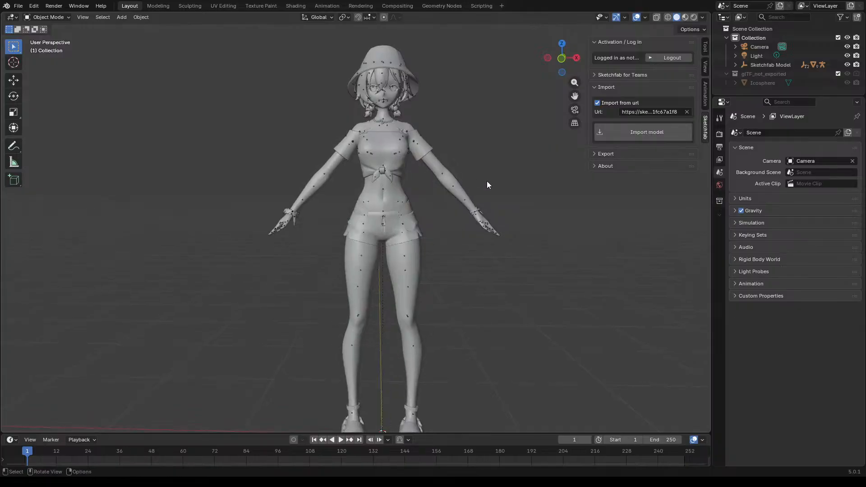
{"action": "mouse_move", "coordinate": [423, 209]}
{"action": "middle_mouse_down"}
{"action": "mouse_move", "coordinate": [483, 197]}
{"action": "mouse_move", "coordinate": [422, 207]}
{"action": "mouse_move", "coordinate": [431, 223]}
{"action": "middle_mouse_up"}
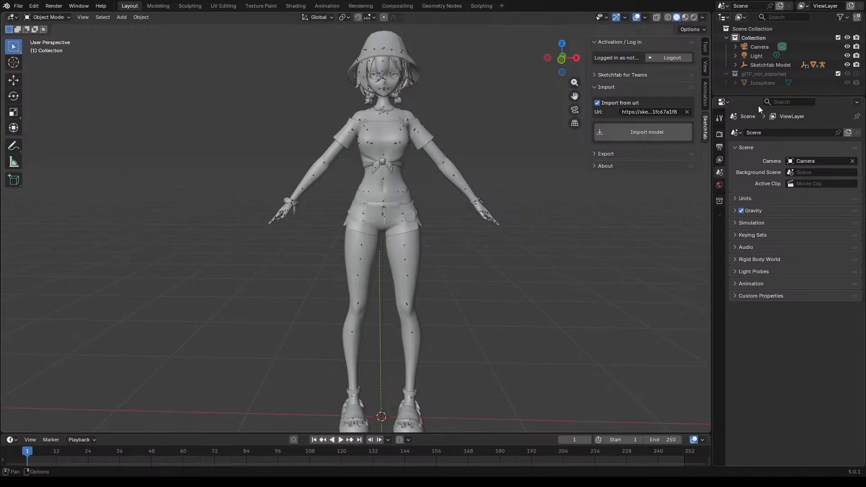
{"action": "left_click", "coordinate": [735, 65]}
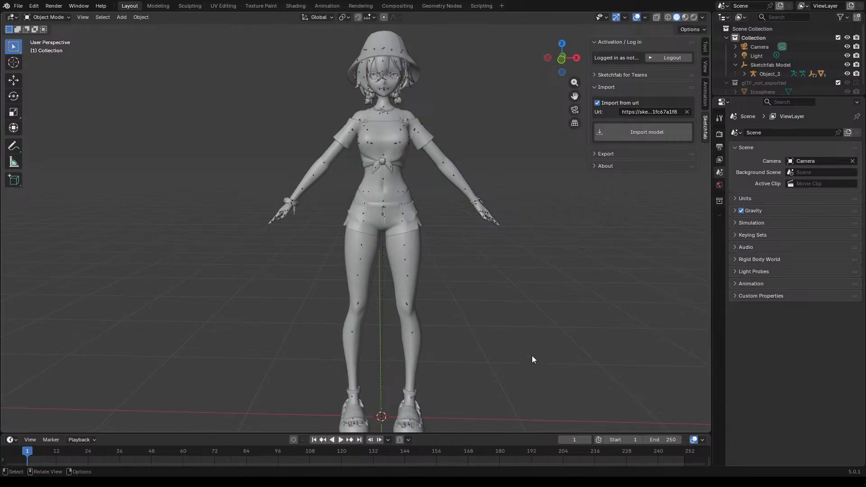
{"action": "left_click", "coordinate": [706, 122]}
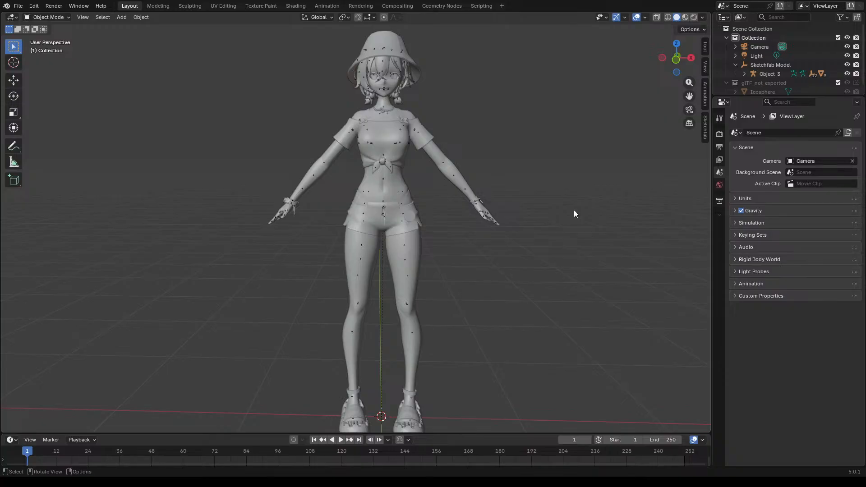
Step: Examine the character's overall proportions from the front and look closely at the hips, thighs and lower legs
{"action": "mouse_move", "coordinate": [502, 243]}
{"action": "middle_mouse_down"}
{"action": "mouse_move", "coordinate": [540, 238]}
{"action": "mouse_move", "coordinate": [501, 253]}
{"action": "middle_mouse_up"}
{"action": "scroll", "coordinate": [451, 233], "scroll_direction": "up", "scroll_amount": 8}
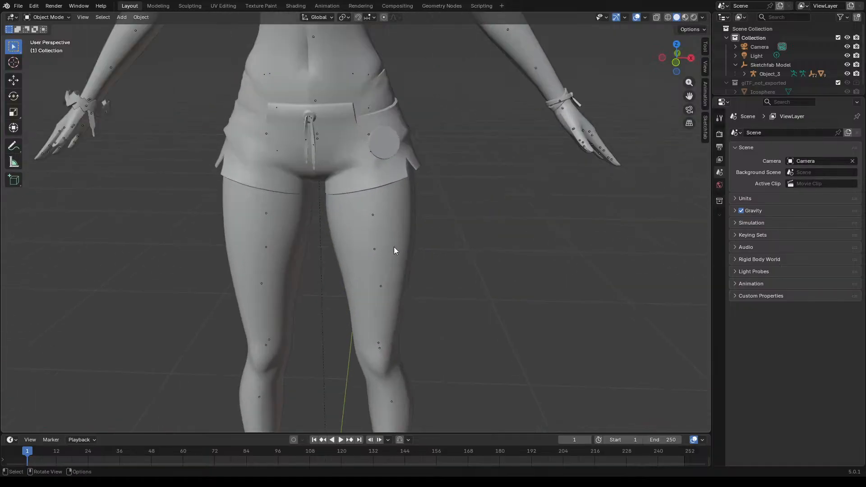
{"action": "scroll", "coordinate": [497, 233], "scroll_direction": "down", "scroll_amount": 8}
{"action": "scroll", "coordinate": [393, 102], "scroll_direction": "up", "scroll_amount": 4}
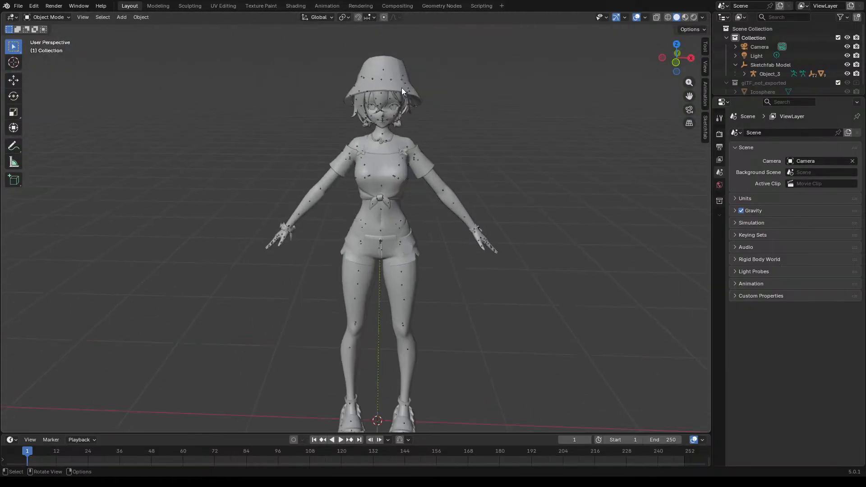
{"action": "scroll", "coordinate": [404, 140], "scroll_direction": "down", "scroll_amount": 2}
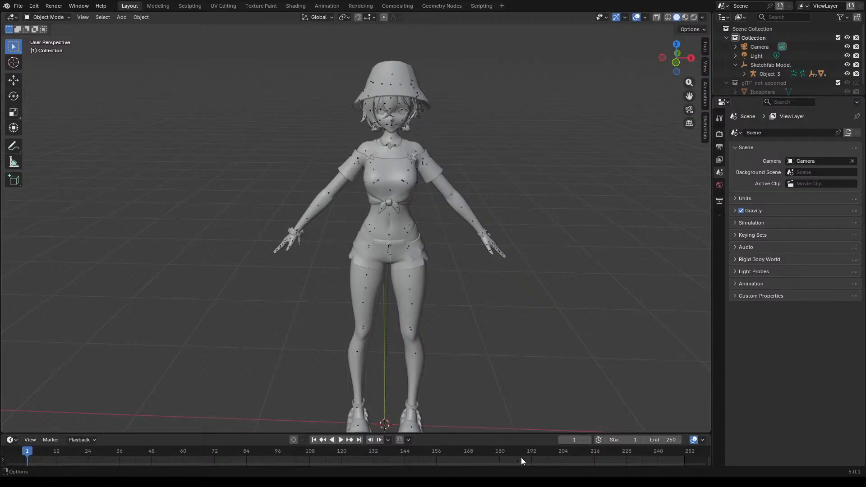
{"action": "scroll", "coordinate": [432, 287], "scroll_direction": "up", "scroll_amount": 6}
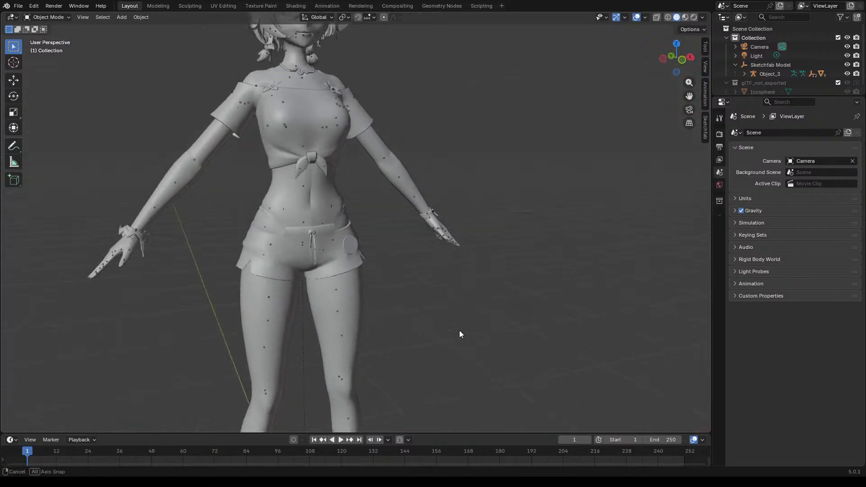
{"action": "scroll", "coordinate": [399, 350], "scroll_direction": "up", "scroll_amount": 5}
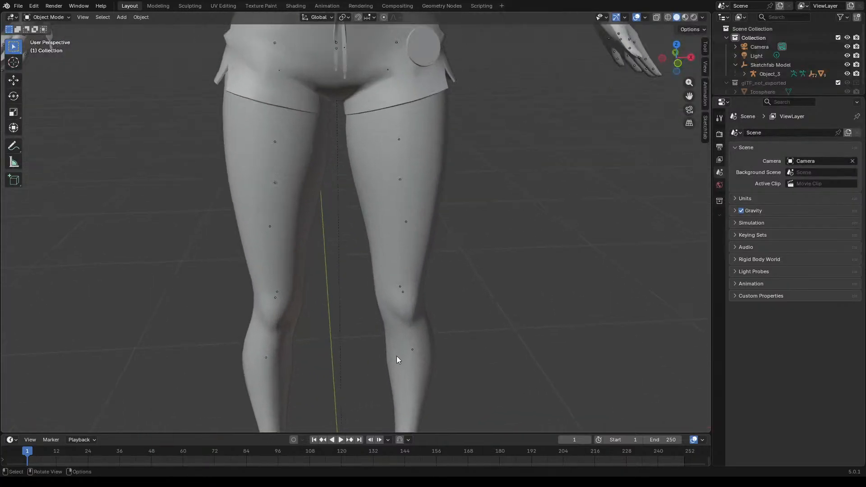
{"action": "mouse_move", "coordinate": [396, 353]}
{"action": "middle_mouse_down"}
{"action": "mouse_move", "coordinate": [417, 361]}
{"action": "mouse_move", "coordinate": [401, 341]}
{"action": "middle_mouse_up"}
{"action": "scroll", "coordinate": [402, 341], "scroll_direction": "down", "scroll_amount": 8}
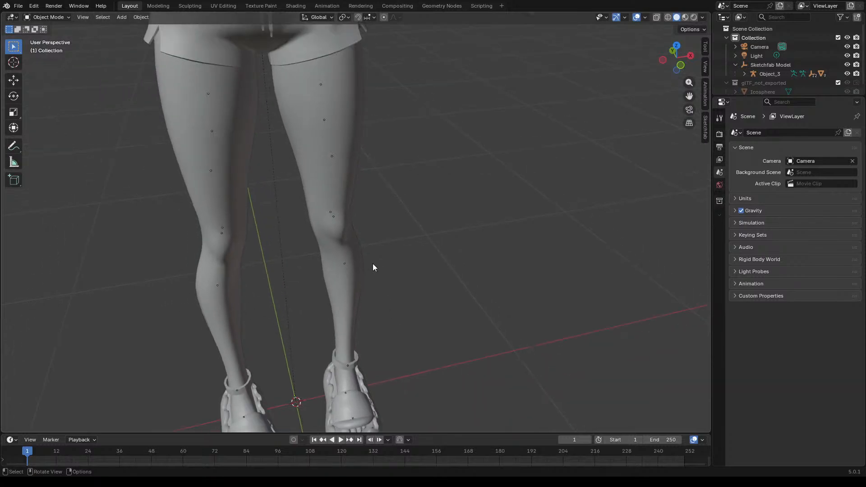
Step: Examine the character's side profile in the right orthographic view, from the full silhouette to the thigh and hip area
{"action": "key", "text": "KP_1"}
{"action": "key", "text": "KP_3"}
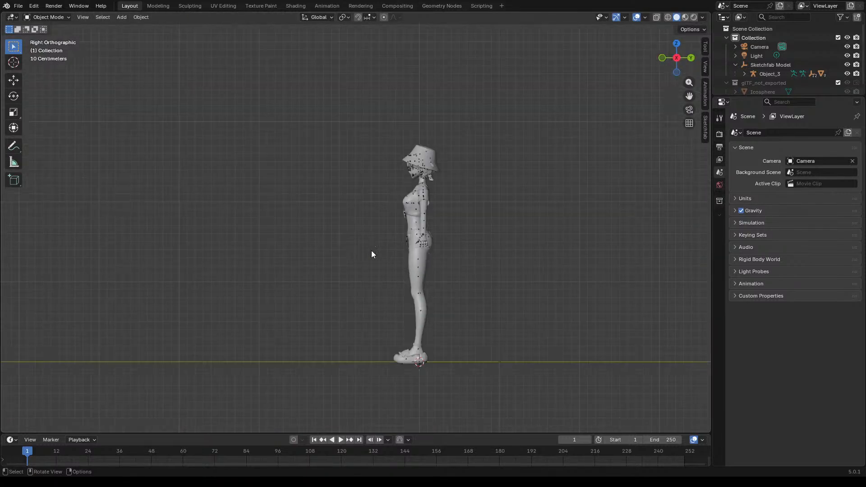
{"action": "scroll", "coordinate": [433, 242], "scroll_direction": "up", "scroll_amount": 3}
{"action": "scroll", "coordinate": [381, 273], "scroll_direction": "up", "scroll_amount": 8}
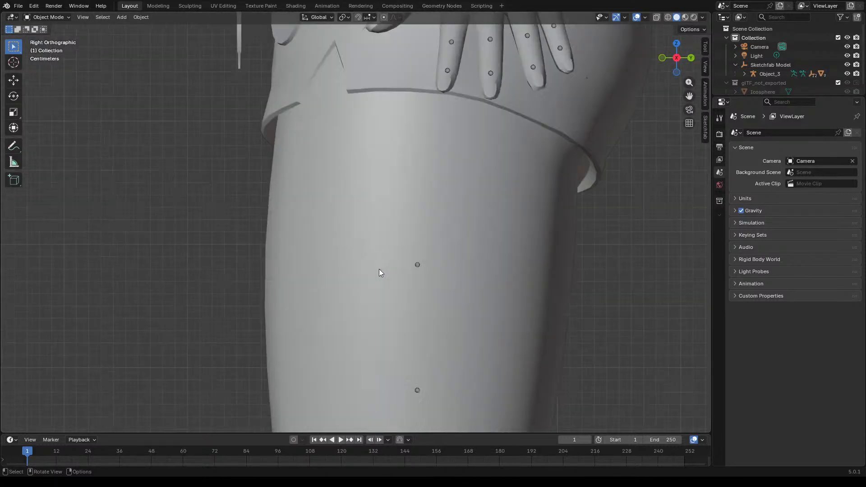
{"action": "scroll", "coordinate": [381, 271], "scroll_direction": "down", "scroll_amount": 6}
{"action": "scroll", "coordinate": [381, 271], "scroll_direction": "down", "scroll_amount": 4}
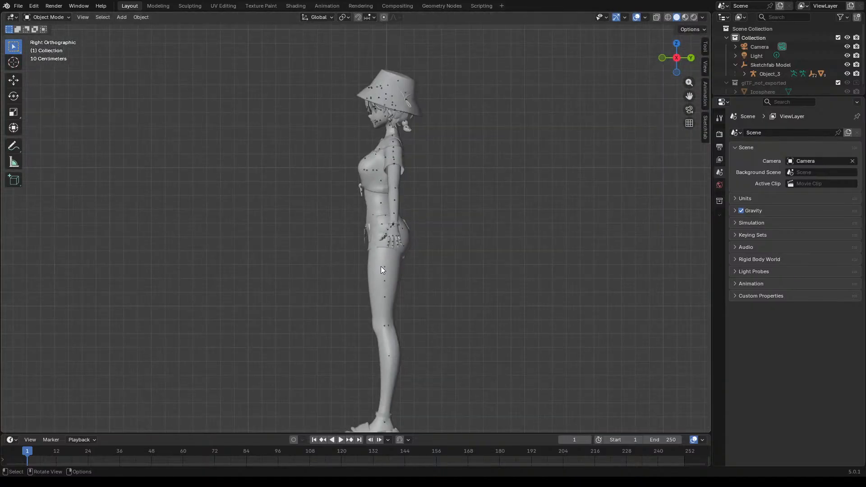
{"action": "scroll", "coordinate": [381, 267], "scroll_direction": "up", "scroll_amount": 4}
{"action": "scroll", "coordinate": [394, 228], "scroll_direction": "up", "scroll_amount": 8}
{"action": "scroll", "coordinate": [460, 96], "scroll_direction": "up", "scroll_amount": 3}
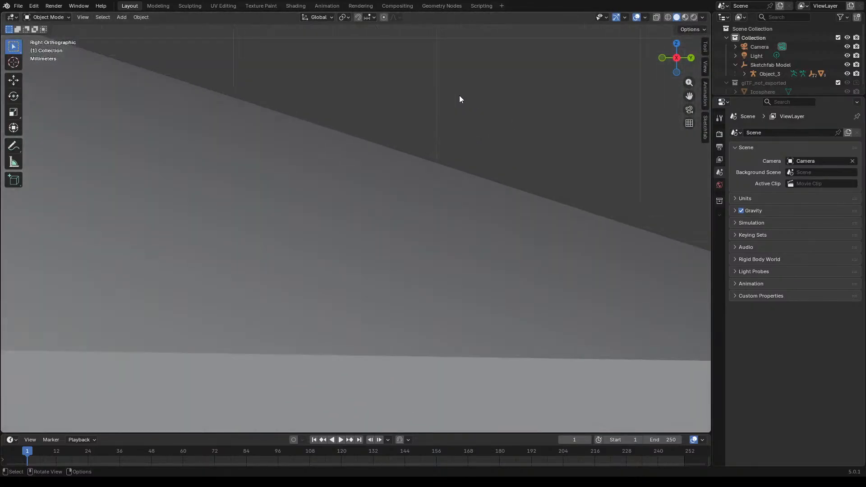
{"action": "scroll", "coordinate": [416, 190], "scroll_direction": "down", "scroll_amount": 7}
{"action": "scroll", "coordinate": [423, 201], "scroll_direction": "down", "scroll_amount": 10}
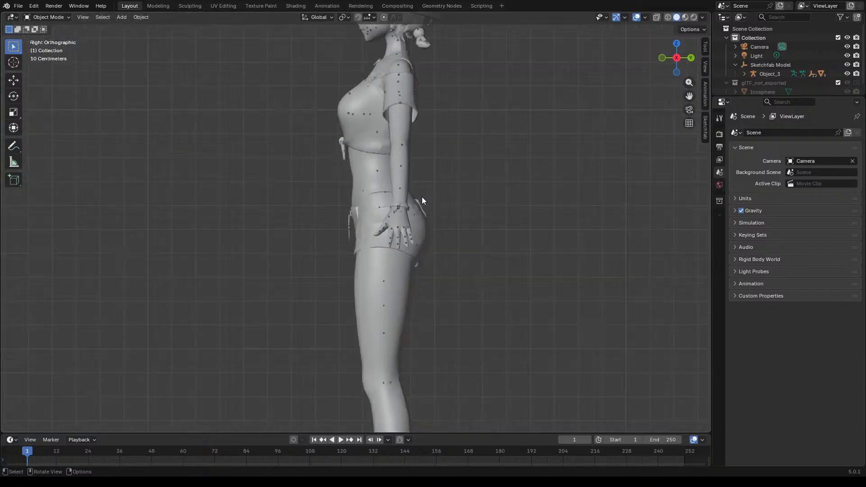
{"action": "scroll", "coordinate": [401, 181], "scroll_direction": "up", "scroll_amount": 1}
{"action": "scroll", "coordinate": [399, 215], "scroll_direction": "down", "scroll_amount": 1}
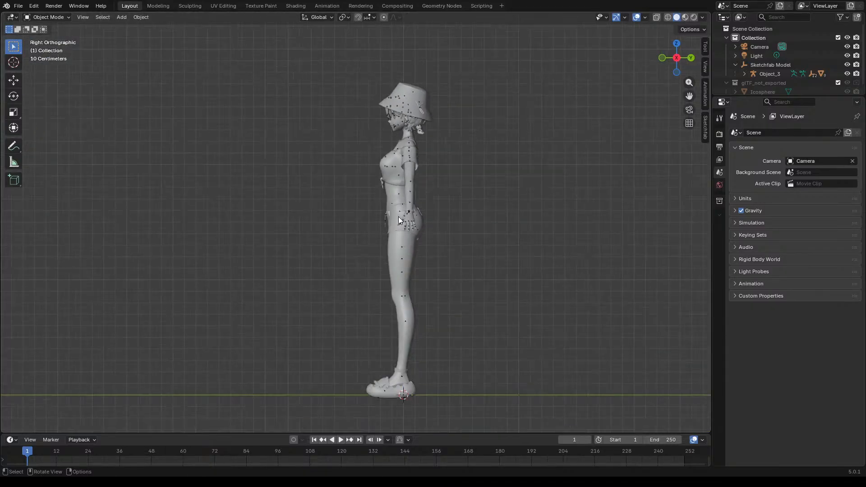
Step: Examine the torso, waist and hips in perspective from a three-quarter front angle
{"action": "middle_click_drag", "start_coordinate": [403, 240], "coordinate": [478, 241]}
{"action": "scroll", "coordinate": [404, 223], "scroll_direction": "up", "scroll_amount": 10}
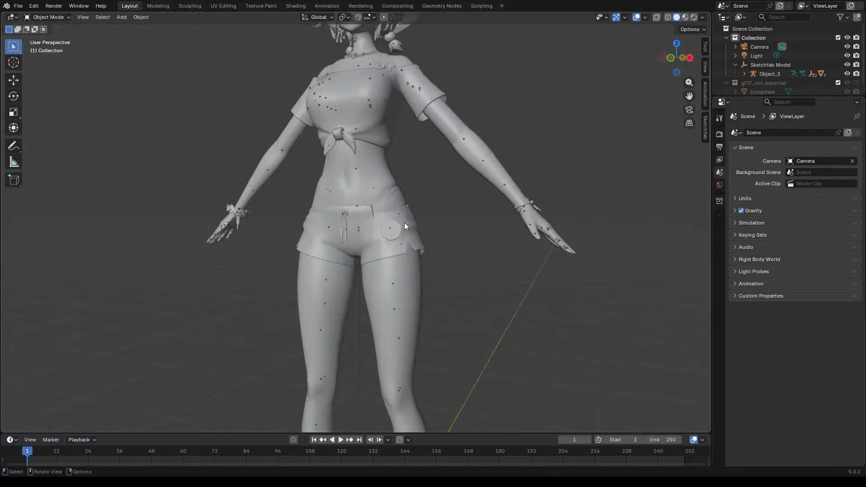
{"action": "scroll", "coordinate": [350, 247], "scroll_direction": "up", "scroll_amount": 2}
{"action": "scroll", "coordinate": [383, 221], "scroll_direction": "down", "scroll_amount": 15}
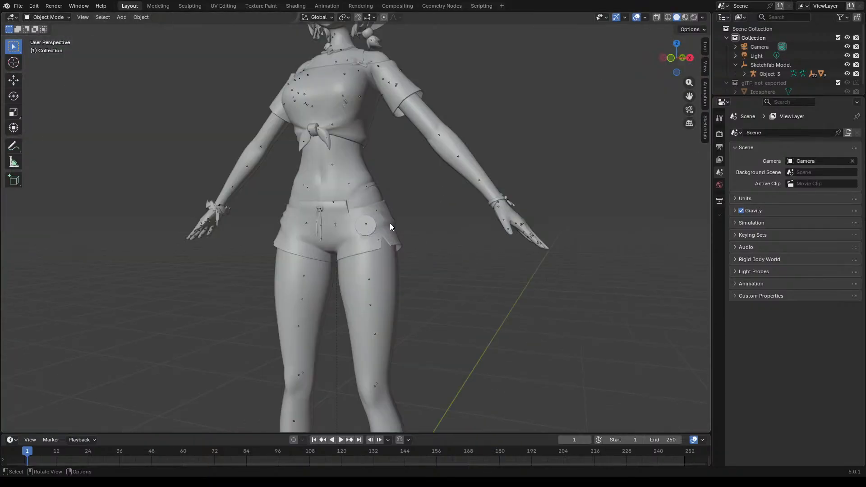
{"action": "middle_click_drag", "start_coordinate": [392, 226], "coordinate": [356, 200]}
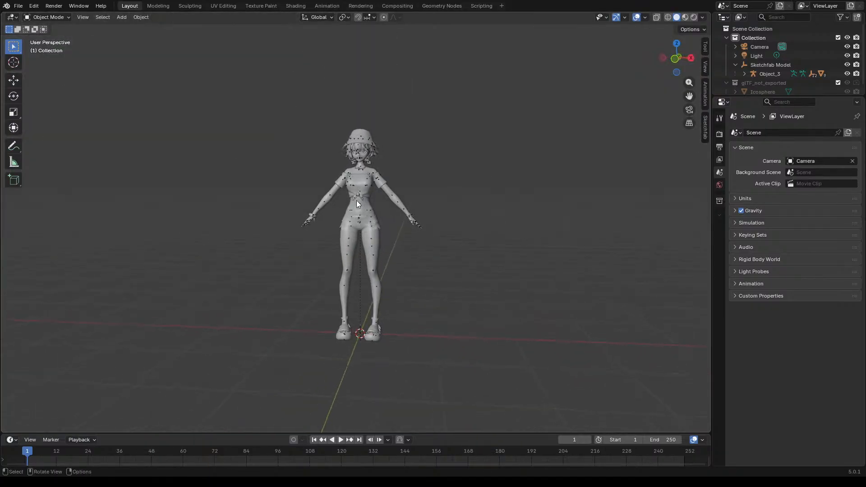
Step: Examine the shape of the thighs, knees and calves from the front, side and back
{"action": "scroll", "coordinate": [471, 274], "scroll_direction": "up", "scroll_amount": 4}
{"action": "scroll", "coordinate": [381, 359], "scroll_direction": "up", "scroll_amount": 6}
{"action": "middle_click_drag", "start_coordinate": [392, 303], "coordinate": [475, 294]}
{"action": "scroll", "coordinate": [347, 296], "scroll_direction": "down", "scroll_amount": 6}
{"action": "scroll", "coordinate": [372, 301], "scroll_direction": "up", "scroll_amount": 7}
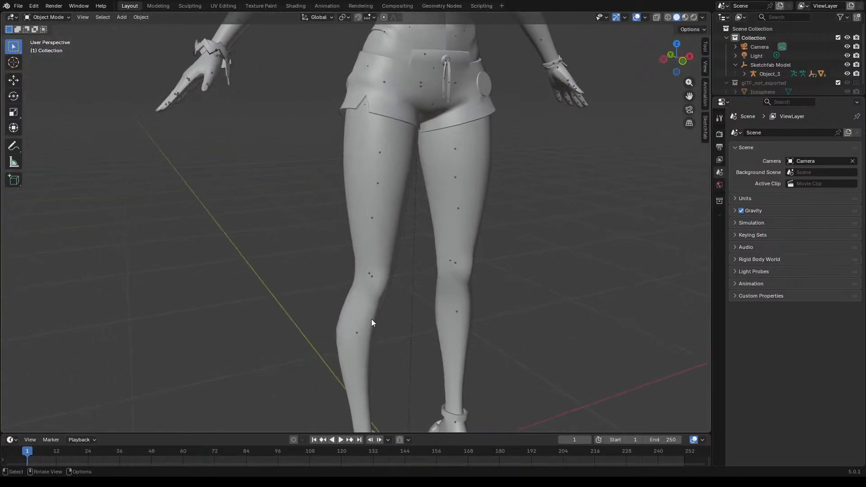
{"action": "middle_click_drag", "start_coordinate": [374, 327], "coordinate": [368, 267]}
{"action": "scroll", "coordinate": [391, 290], "scroll_direction": "down", "scroll_amount": 3}
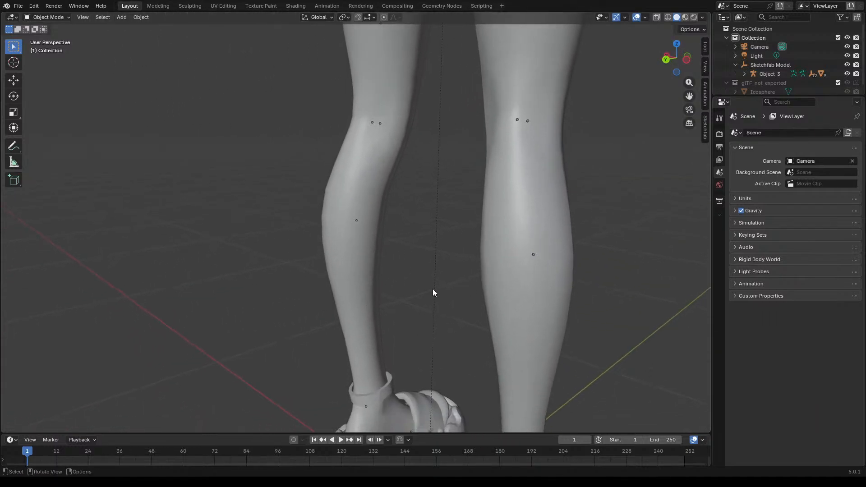
{"action": "mouse_move", "coordinate": [448, 287]}
{"action": "middle_mouse_down"}
{"action": "mouse_move", "coordinate": [383, 280]}
{"action": "mouse_move", "coordinate": [435, 286]}
{"action": "mouse_move", "coordinate": [381, 244]}
{"action": "mouse_move", "coordinate": [435, 288]}
{"action": "middle_mouse_up"}
{"action": "scroll", "coordinate": [435, 284], "scroll_direction": "down", "scroll_amount": 4}
{"action": "scroll", "coordinate": [442, 296], "scroll_direction": "up", "scroll_amount": 3}
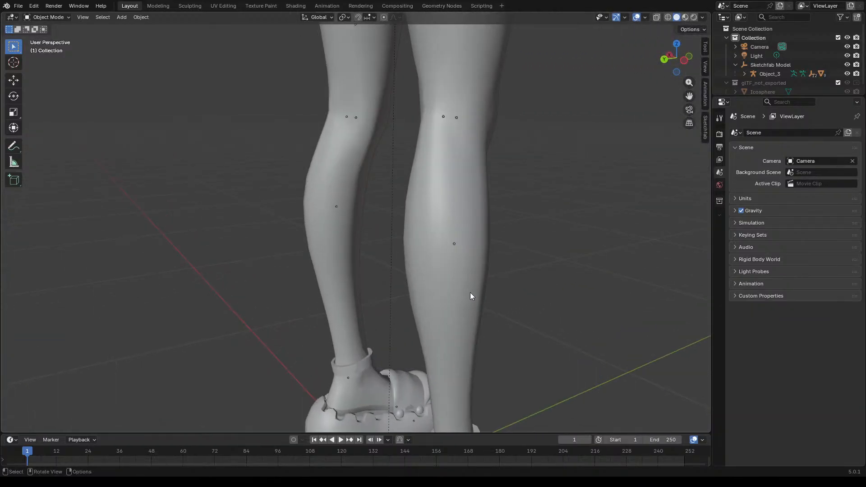
{"action": "middle_click_drag", "start_coordinate": [472, 291], "coordinate": [323, 259]}
{"action": "scroll", "coordinate": [421, 215], "scroll_direction": "up", "scroll_amount": 3}
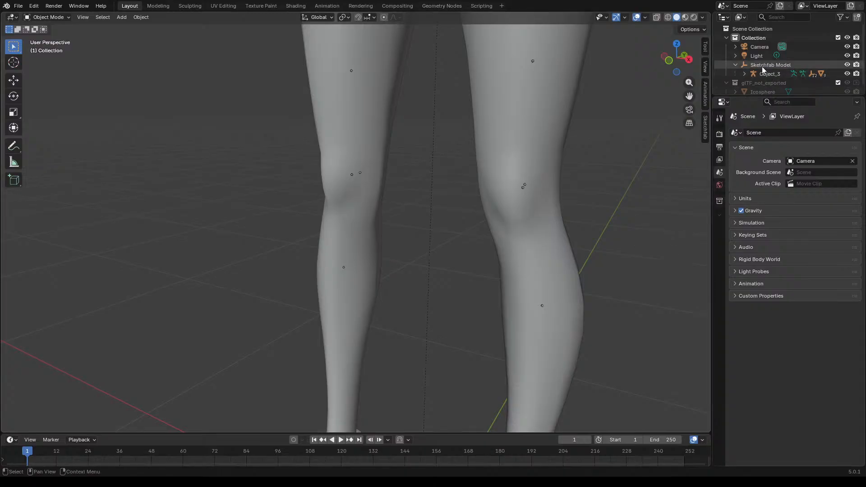
Step: Examine the character's head, studying the eye, nose, mouth and jaw from three-quarter and side angles
{"action": "scroll", "coordinate": [442, 234], "scroll_direction": "down", "scroll_amount": 10}
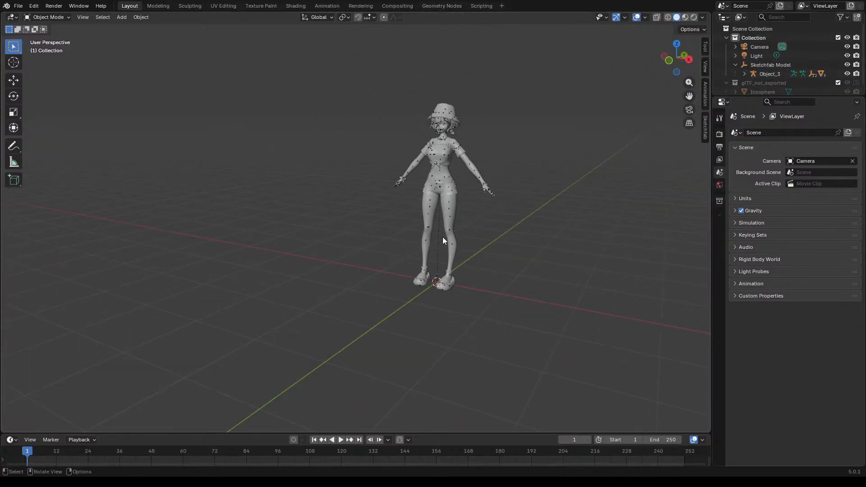
{"action": "scroll", "coordinate": [439, 85], "scroll_direction": "up", "scroll_amount": 2}
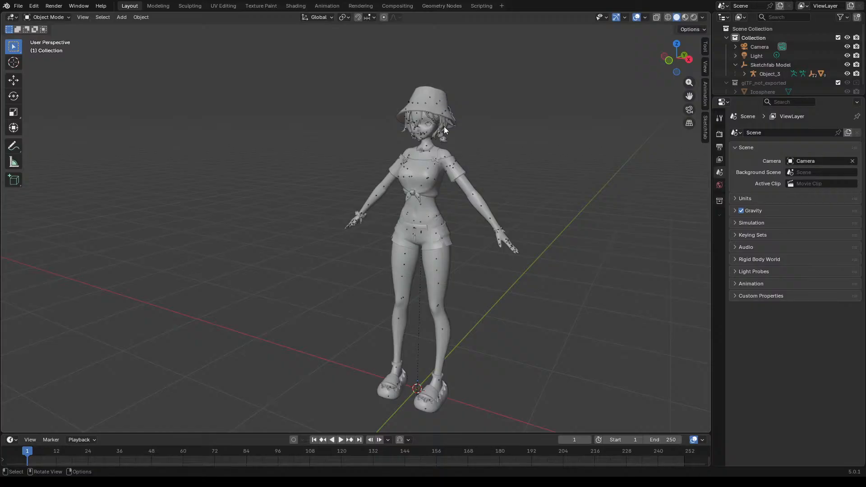
{"action": "scroll", "coordinate": [444, 126], "scroll_direction": "up", "scroll_amount": 8}
{"action": "middle_click_drag", "start_coordinate": [436, 201], "coordinate": [412, 194]}
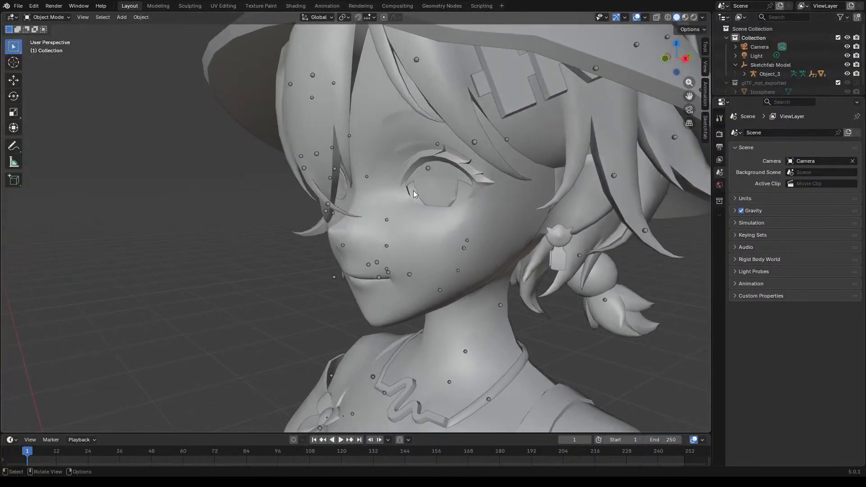
{"action": "scroll", "coordinate": [450, 196], "scroll_direction": "down", "scroll_amount": 8}
{"action": "middle_click_drag", "start_coordinate": [458, 196], "coordinate": [432, 153]}
{"action": "middle_click_drag", "start_coordinate": [355, 207], "coordinate": [383, 175]}
{"action": "scroll", "coordinate": [342, 203], "scroll_direction": "up", "scroll_amount": 6}
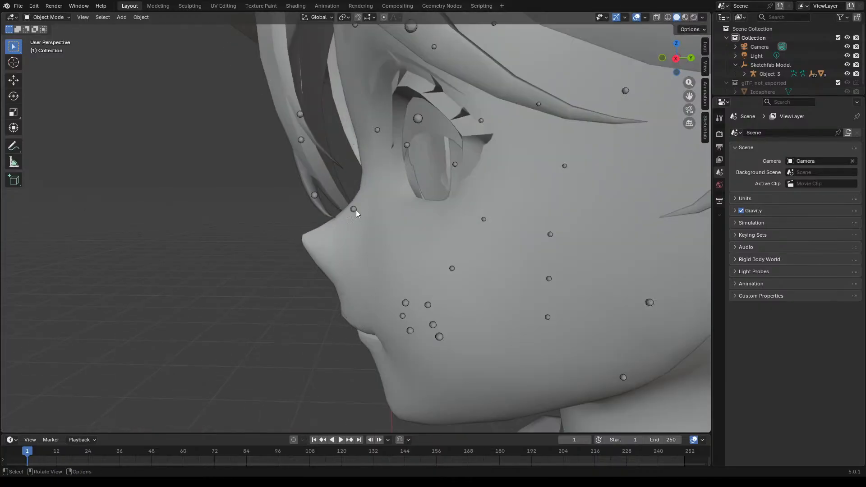
{"action": "scroll", "coordinate": [362, 218], "scroll_direction": "down", "scroll_amount": 6}
{"action": "mouse_move", "coordinate": [392, 223]}
{"action": "middle_mouse_down"}
{"action": "mouse_move", "coordinate": [416, 212]}
{"action": "mouse_move", "coordinate": [440, 215]}
{"action": "mouse_move", "coordinate": [394, 221]}
{"action": "middle_mouse_up"}
{"action": "scroll", "coordinate": [399, 215], "scroll_direction": "up", "scroll_amount": 3}
{"action": "scroll", "coordinate": [427, 230], "scroll_direction": "up", "scroll_amount": 6}
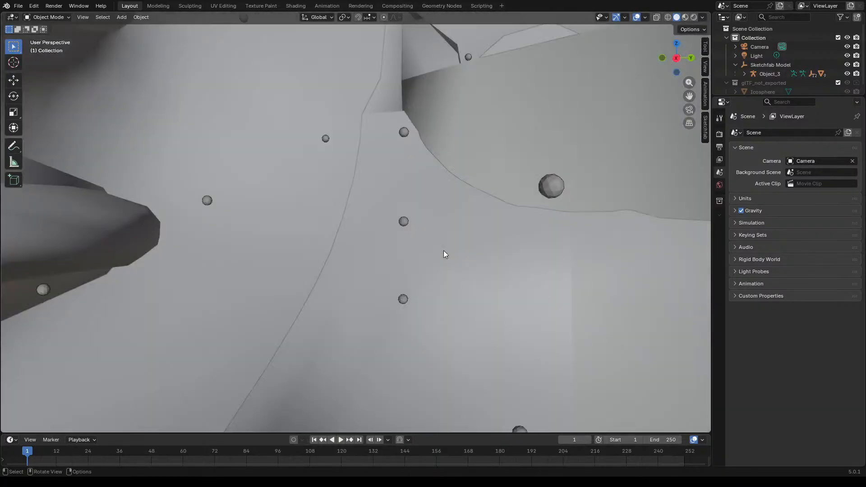
Step: Examine the cheek, jaw, ear and neck in side profile, from close up out to the whole head and shoulders
{"action": "scroll", "coordinate": [443, 251], "scroll_direction": "down", "scroll_amount": 3}
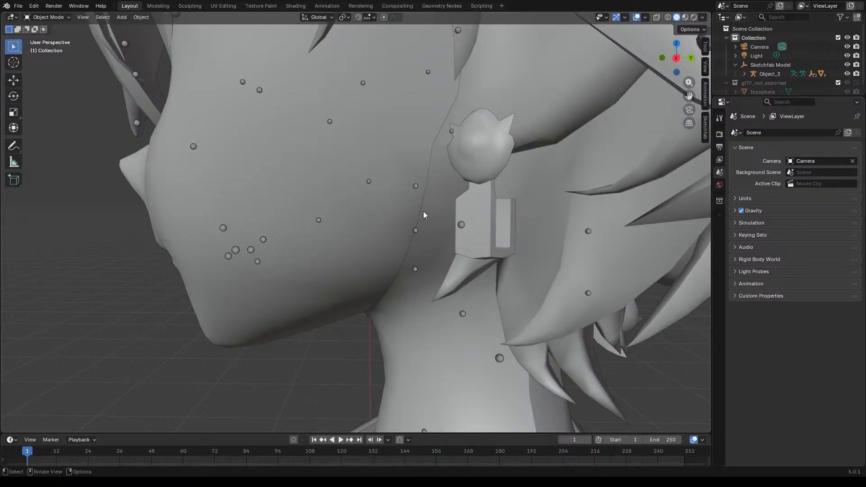
{"action": "scroll", "coordinate": [427, 201], "scroll_direction": "down", "scroll_amount": 5}
{"action": "scroll", "coordinate": [447, 167], "scroll_direction": "up", "scroll_amount": 4}
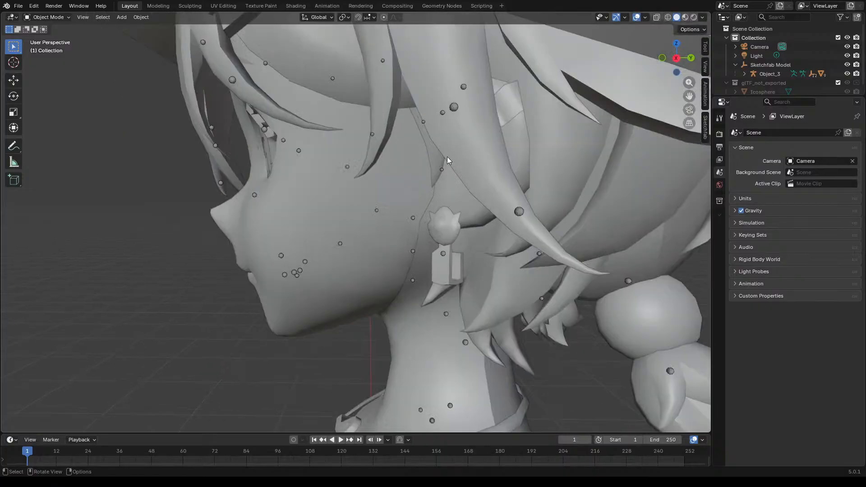
{"action": "middle_click_drag", "start_coordinate": [453, 185], "coordinate": [427, 216]}
{"action": "middle_click_drag", "start_coordinate": [427, 216], "coordinate": [388, 235]}
{"action": "scroll", "coordinate": [388, 234], "scroll_direction": "down", "scroll_amount": 4}
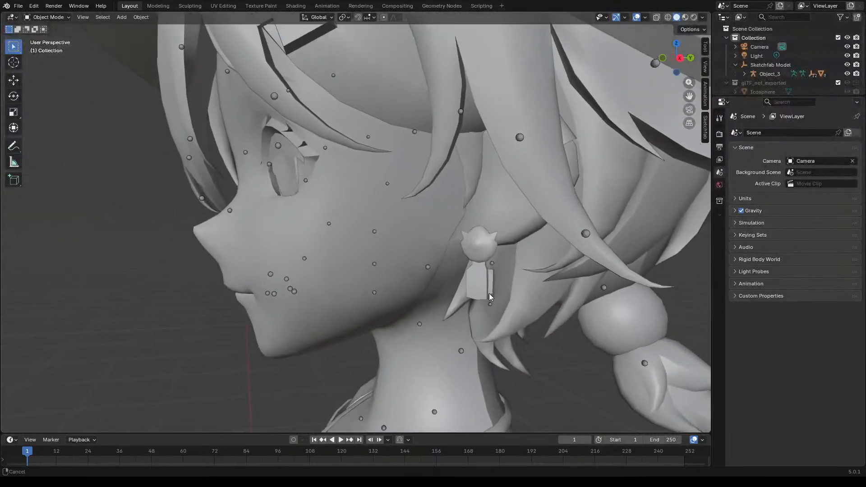
{"action": "scroll", "coordinate": [410, 298], "scroll_direction": "down", "scroll_amount": 4}
{"action": "middle_click_drag", "start_coordinate": [453, 213], "coordinate": [432, 205]}
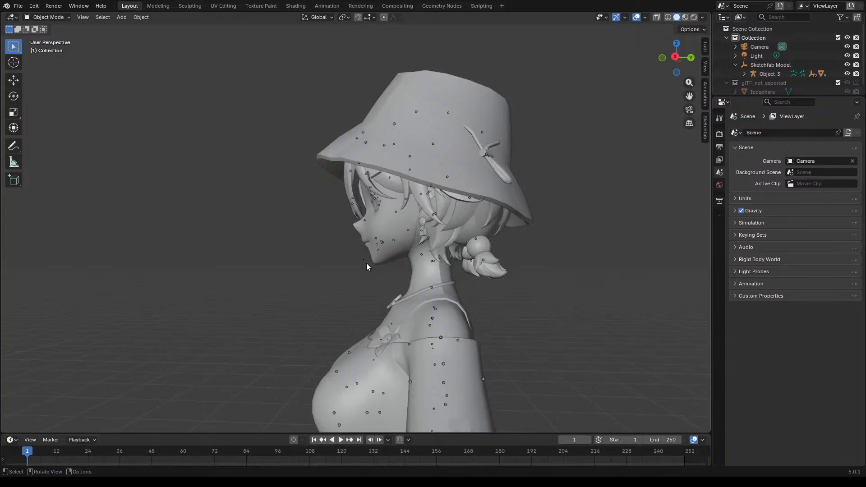
Step: Display the character in material preview shading and view the face from a three-quarter angle and the figure from the front
{"action": "scroll", "coordinate": [402, 217], "scroll_direction": "up", "scroll_amount": 5}
{"action": "middle_click_drag", "start_coordinate": [362, 210], "coordinate": [449, 249]}
{"action": "scroll", "coordinate": [463, 228], "scroll_direction": "up", "scroll_amount": 5}
{"action": "scroll", "coordinate": [448, 250], "scroll_direction": "down", "scroll_amount": 4}
{"action": "mouse_move", "coordinate": [593, 218]}
{"action": "middle_mouse_down"}
{"action": "mouse_move", "coordinate": [486, 247]}
{"action": "mouse_move", "coordinate": [496, 234]}
{"action": "mouse_move", "coordinate": [425, 237]}
{"action": "mouse_move", "coordinate": [480, 208]}
{"action": "mouse_move", "coordinate": [431, 205]}
{"action": "middle_mouse_up"}
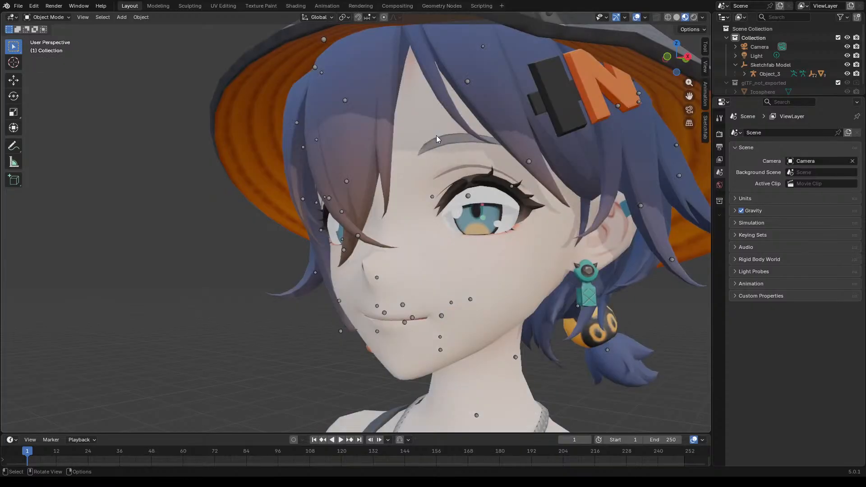
{"action": "scroll", "coordinate": [436, 135], "scroll_direction": "down", "scroll_amount": 10}
{"action": "scroll", "coordinate": [437, 135], "scroll_direction": "down", "scroll_amount": 4}
{"action": "middle_click_drag", "start_coordinate": [478, 165], "coordinate": [524, 180]}
{"action": "scroll", "coordinate": [488, 164], "scroll_direction": "up", "scroll_amount": 4}
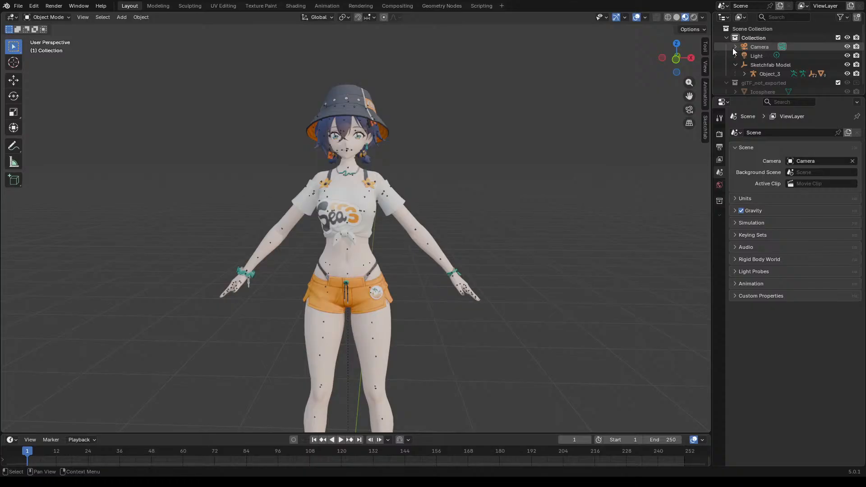
Step: Expand Object_3 under the Sketchfab model in the outliner and hide the Object_3 armature in the viewport
{"action": "left_click", "coordinate": [744, 73]}
{"action": "scroll", "coordinate": [750, 63], "scroll_direction": "down", "scroll_amount": 1}
{"action": "scroll", "coordinate": [748, 64], "scroll_direction": "down", "scroll_amount": 2}
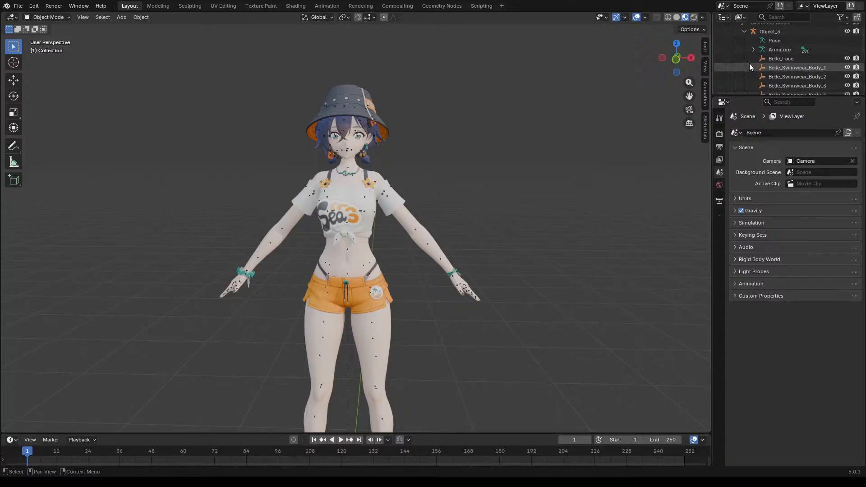
{"action": "left_click", "coordinate": [846, 49]}
{"action": "left_click", "coordinate": [847, 49]}
{"action": "left_click", "coordinate": [847, 49]}
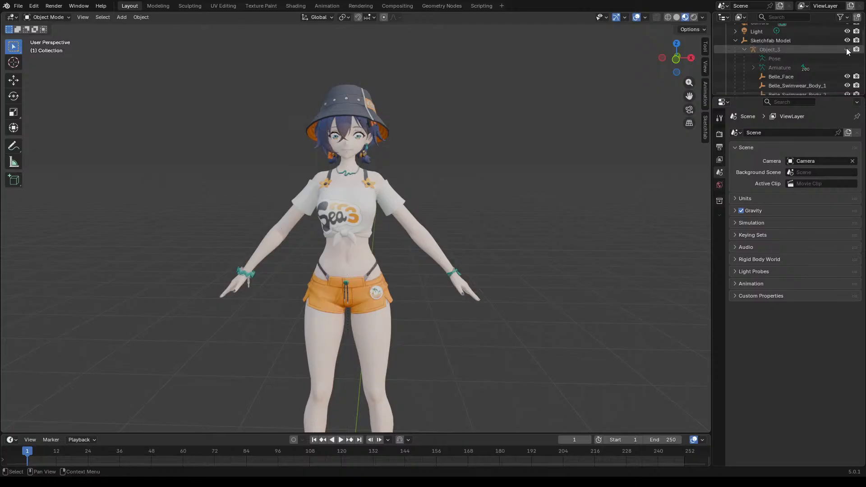
{"action": "left_click", "coordinate": [847, 50]}
{"action": "left_click", "coordinate": [846, 49]}
{"action": "left_click", "coordinate": [847, 49]}
{"action": "left_click", "coordinate": [847, 50]}
Step: Toggle the visibility of Object_6 off and on to identify which part of the character it is
{"action": "scroll", "coordinate": [819, 48], "scroll_direction": "down", "scroll_amount": 2}
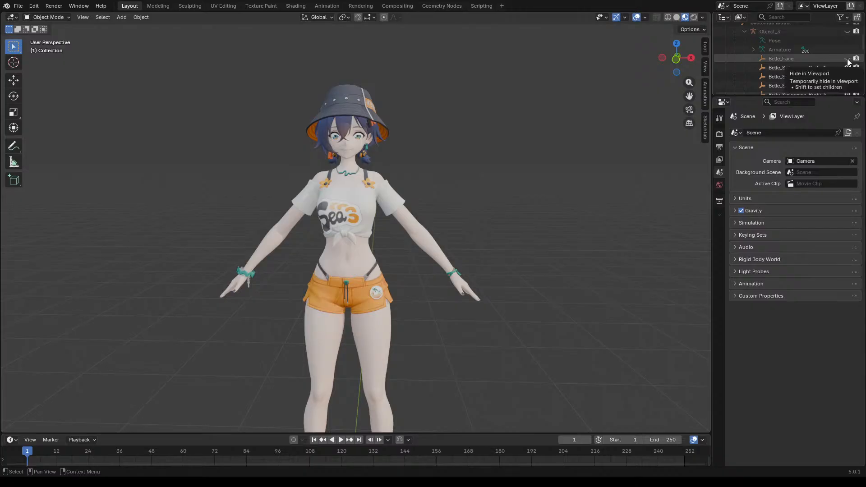
{"action": "scroll", "coordinate": [841, 63], "scroll_direction": "down", "scroll_amount": 4}
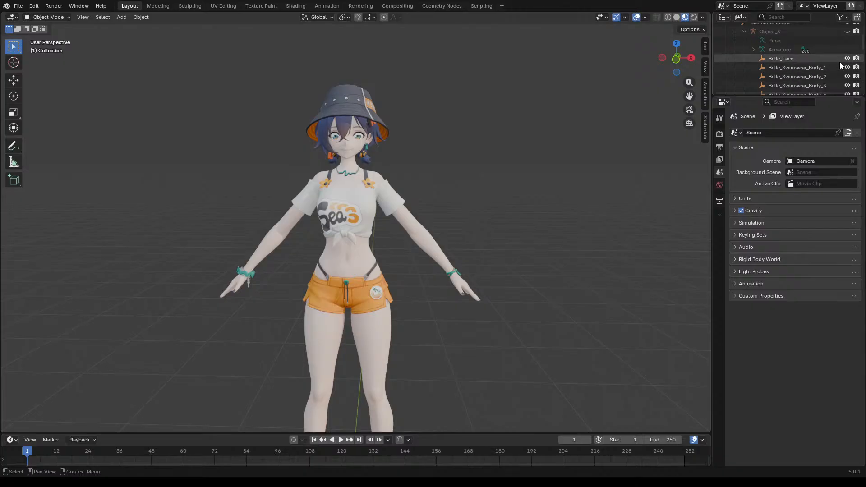
{"action": "scroll", "coordinate": [835, 65], "scroll_direction": "down", "scroll_amount": 4}
{"action": "left_click", "coordinate": [847, 49]}
{"action": "left_click", "coordinate": [847, 49]}
Step: Compare the head's side profile in solid shading and in material preview shading
{"action": "scroll", "coordinate": [332, 143], "scroll_direction": "up", "scroll_amount": 5}
{"action": "middle_click_drag", "start_coordinate": [332, 142], "coordinate": [412, 177]}
{"action": "middle_click_drag", "start_coordinate": [519, 210], "coordinate": [510, 264]}
{"action": "scroll", "coordinate": [509, 264], "scroll_direction": "up", "scroll_amount": 5}
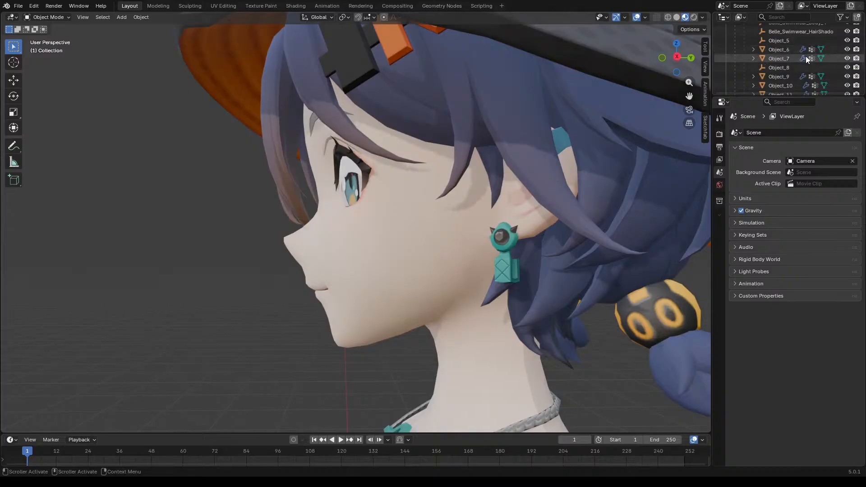
{"action": "left_click", "coordinate": [676, 17]}
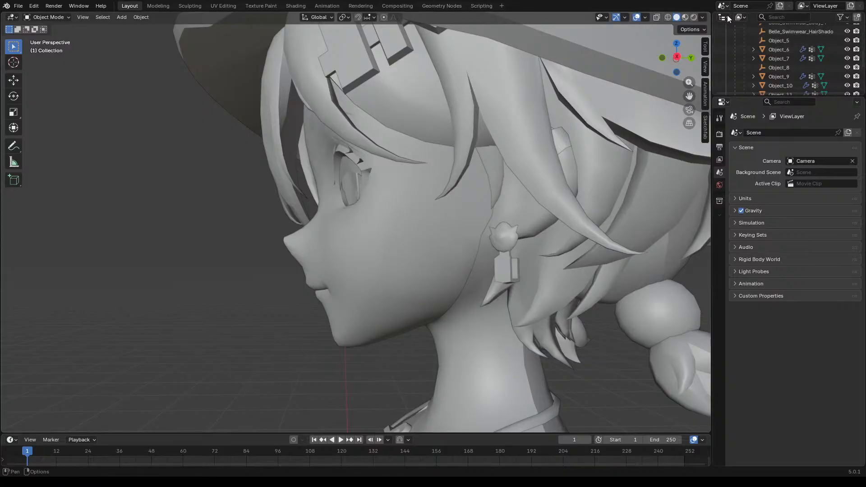
{"action": "left_click", "coordinate": [685, 18]}
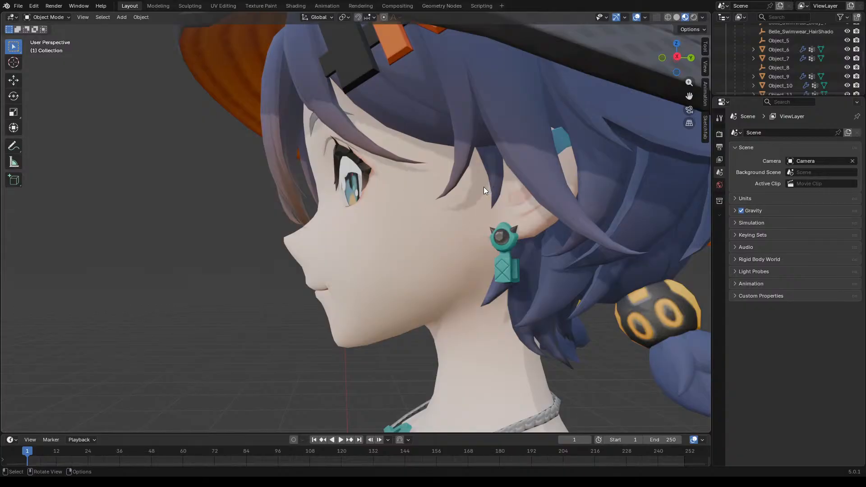
Step: Temporarily hide the face mesh, Object_6, to inspect the neck edge and hair behind it, and show it again
{"action": "scroll", "coordinate": [477, 250], "scroll_direction": "up", "scroll_amount": 6}
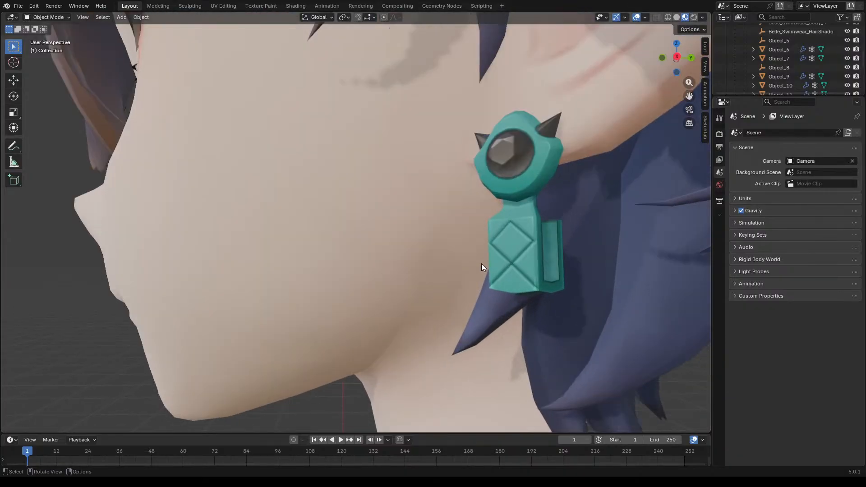
{"action": "scroll", "coordinate": [449, 224], "scroll_direction": "down", "scroll_amount": 9}
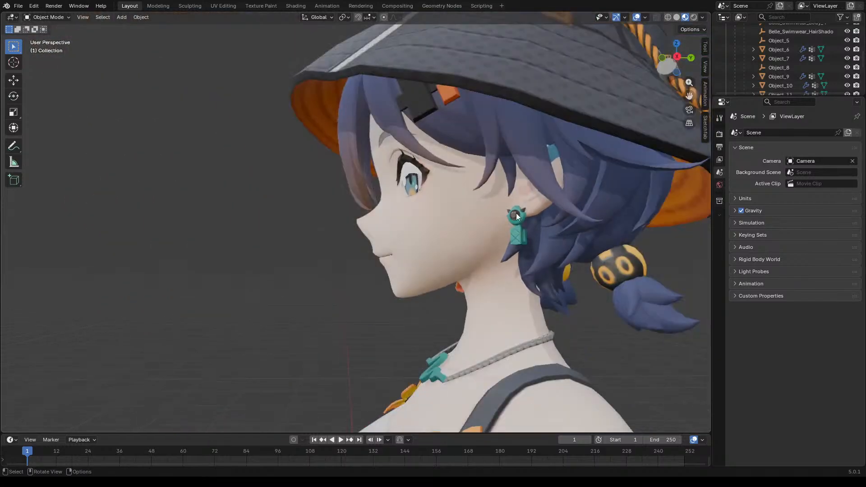
{"action": "scroll", "coordinate": [517, 216], "scroll_direction": "up", "scroll_amount": 1}
{"action": "middle_click_drag", "start_coordinate": [442, 175], "coordinate": [460, 214]}
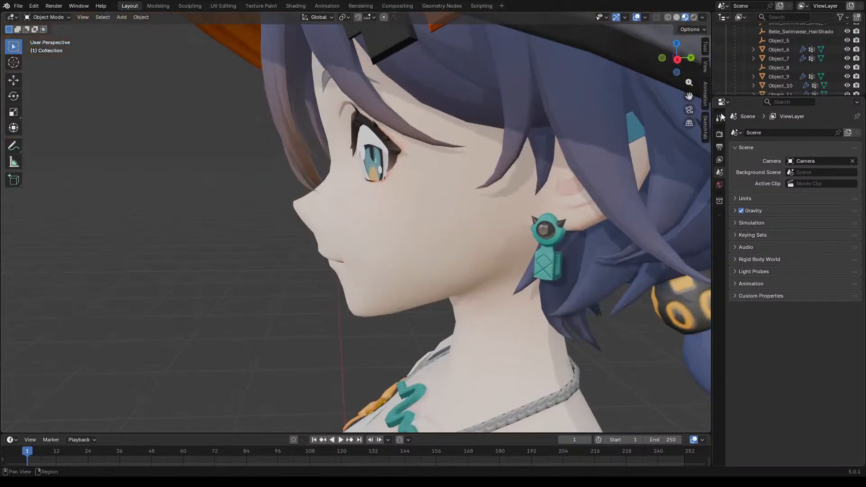
{"action": "left_click", "coordinate": [847, 49]}
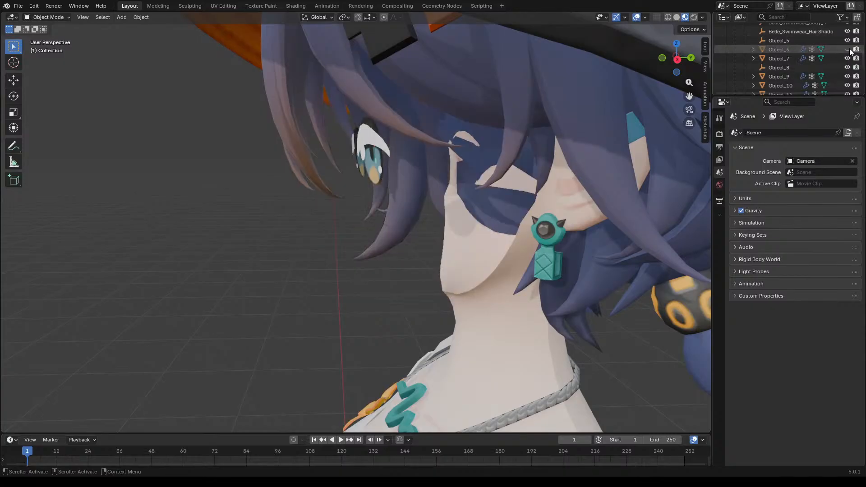
{"action": "middle_click_drag", "start_coordinate": [706, 111], "coordinate": [465, 155]}
{"action": "scroll", "coordinate": [497, 108], "scroll_direction": "up", "scroll_amount": 5}
{"action": "middle_click_drag", "start_coordinate": [497, 108], "coordinate": [527, 127]}
{"action": "left_click", "coordinate": [844, 49]}
Step: Examine the face up close from three-quarter and front angles, including the mouth interior seen from inside the head
{"action": "middle_click_drag", "start_coordinate": [604, 215], "coordinate": [509, 208]}
{"action": "scroll", "coordinate": [508, 207], "scroll_direction": "down", "scroll_amount": 6}
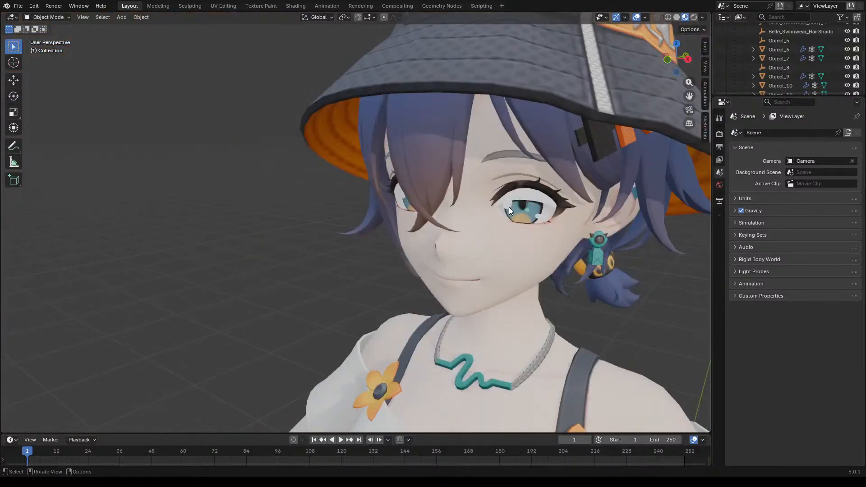
{"action": "scroll", "coordinate": [515, 221], "scroll_direction": "up", "scroll_amount": 8}
{"action": "middle_click_drag", "start_coordinate": [504, 242], "coordinate": [450, 268]}
{"action": "scroll", "coordinate": [451, 268], "scroll_direction": "down", "scroll_amount": 4}
{"action": "scroll", "coordinate": [383, 279], "scroll_direction": "up", "scroll_amount": 1}
{"action": "middle_click_drag", "start_coordinate": [384, 280], "coordinate": [517, 244], "text": "shift"}
{"action": "scroll", "coordinate": [429, 271], "scroll_direction": "up", "scroll_amount": 1}
{"action": "middle_click_drag", "start_coordinate": [428, 272], "coordinate": [407, 246]}
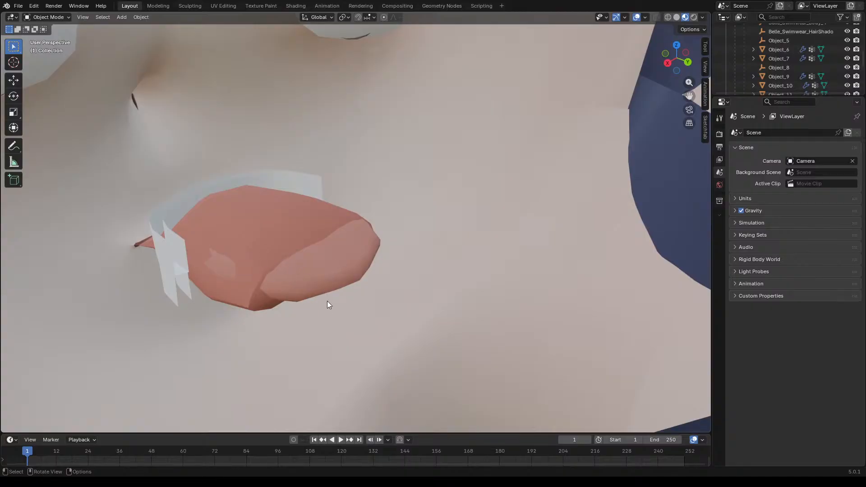
{"action": "middle_click_drag", "start_coordinate": [295, 276], "coordinate": [487, 236]}
{"action": "scroll", "coordinate": [488, 237], "scroll_direction": "down", "scroll_amount": 4}
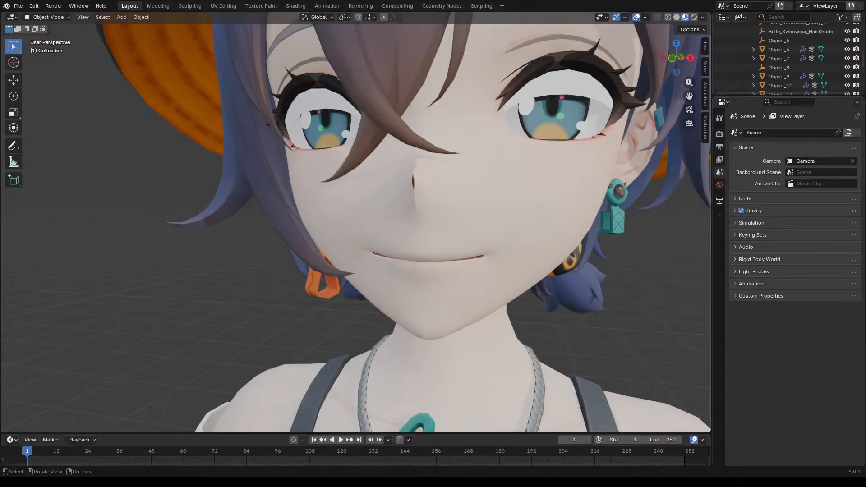
Step: Hide the face mesh, Object_6, and examine the open head, neck edge and separate eye parts from the side and front
{"action": "scroll", "coordinate": [386, 305], "scroll_direction": "down", "scroll_amount": 4}
{"action": "scroll", "coordinate": [427, 115], "scroll_direction": "up", "scroll_amount": 3}
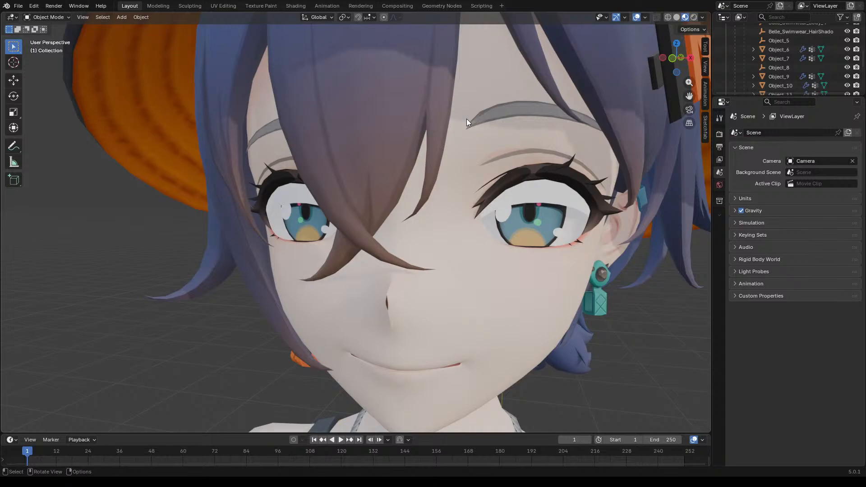
{"action": "middle_click_drag", "start_coordinate": [590, 149], "coordinate": [481, 180]}
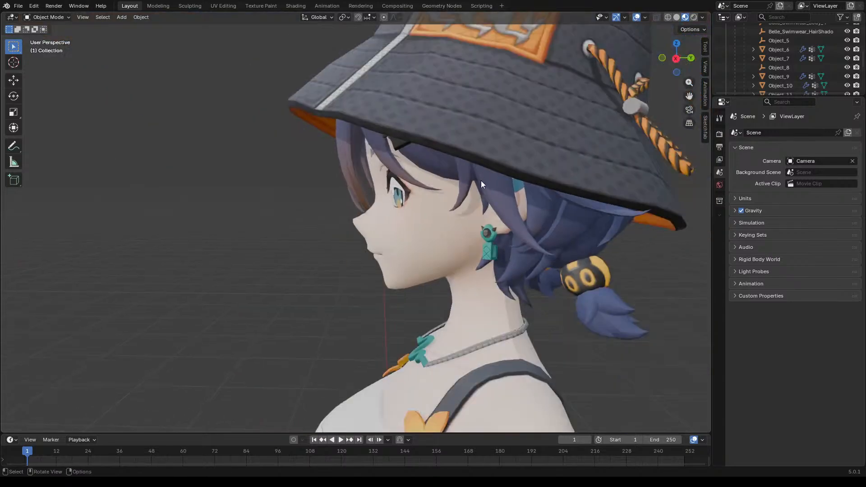
{"action": "left_click", "coordinate": [847, 49]}
{"action": "scroll", "coordinate": [504, 240], "scroll_direction": "up", "scroll_amount": 5}
{"action": "mouse_move", "coordinate": [483, 201]}
{"action": "middle_mouse_down"}
{"action": "mouse_move", "coordinate": [543, 167]}
{"action": "mouse_move", "coordinate": [491, 243]}
{"action": "mouse_move", "coordinate": [474, 238]}
{"action": "mouse_move", "coordinate": [485, 211]}
{"action": "middle_mouse_up"}
{"action": "scroll", "coordinate": [483, 207], "scroll_direction": "down", "scroll_amount": 2}
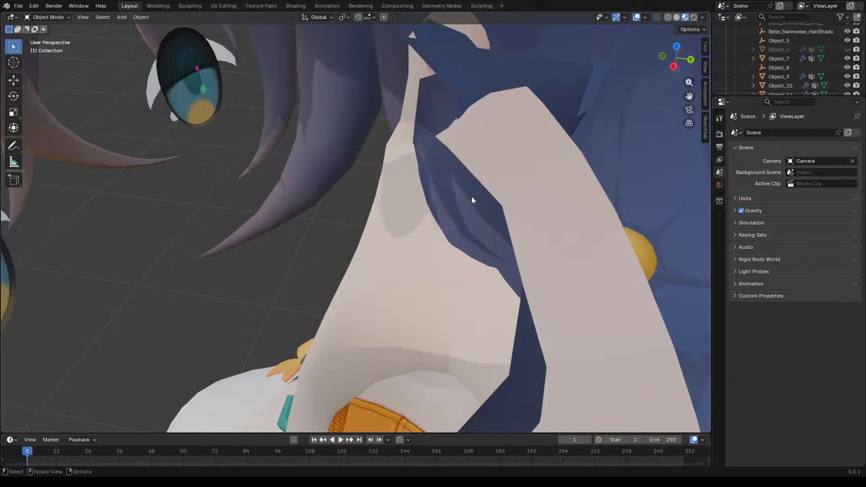
{"action": "scroll", "coordinate": [479, 196], "scroll_direction": "up", "scroll_amount": 3}
{"action": "scroll", "coordinate": [465, 190], "scroll_direction": "down", "scroll_amount": 3}
{"action": "middle_click_drag", "start_coordinate": [397, 174], "coordinate": [476, 248]}
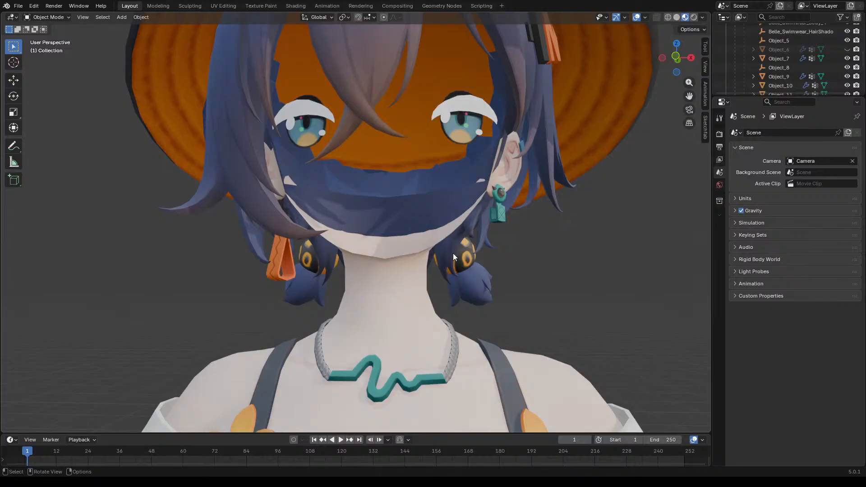
Step: View the faceless head and upper body from several distances, and make Object_6 visible again
{"action": "middle_click_drag", "start_coordinate": [451, 259], "coordinate": [356, 226]}
{"action": "scroll", "coordinate": [459, 170], "scroll_direction": "down", "scroll_amount": 8}
{"action": "middle_click_drag", "start_coordinate": [489, 195], "coordinate": [561, 232]}
{"action": "scroll", "coordinate": [342, 154], "scroll_direction": "up", "scroll_amount": 4}
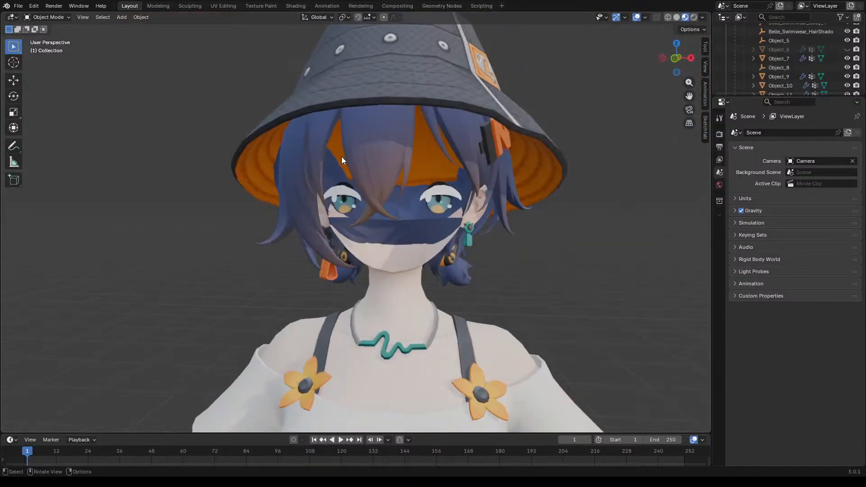
{"action": "scroll", "coordinate": [345, 169], "scroll_direction": "down", "scroll_amount": 3}
{"action": "scroll", "coordinate": [350, 182], "scroll_direction": "up", "scroll_amount": 2}
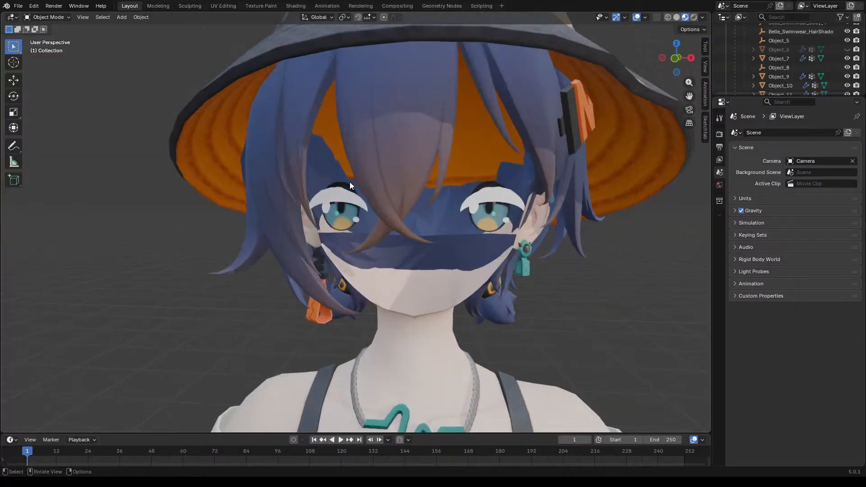
{"action": "scroll", "coordinate": [350, 182], "scroll_direction": "down", "scroll_amount": 6}
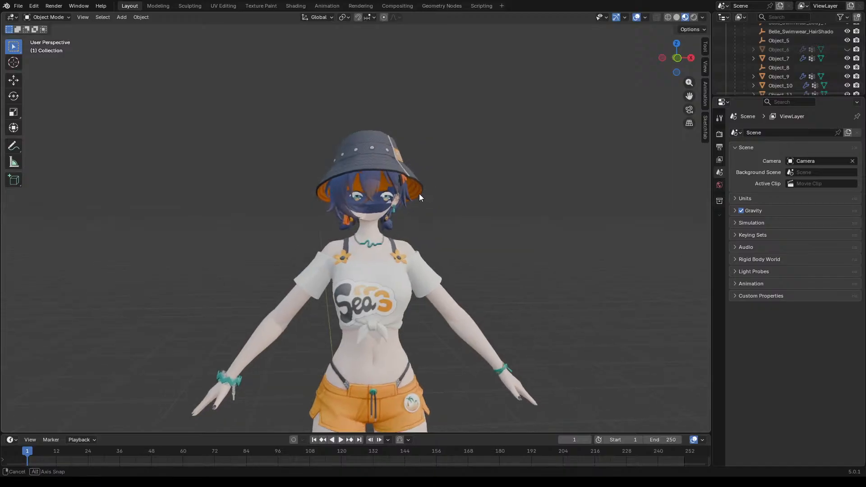
{"action": "left_click", "coordinate": [847, 49]}
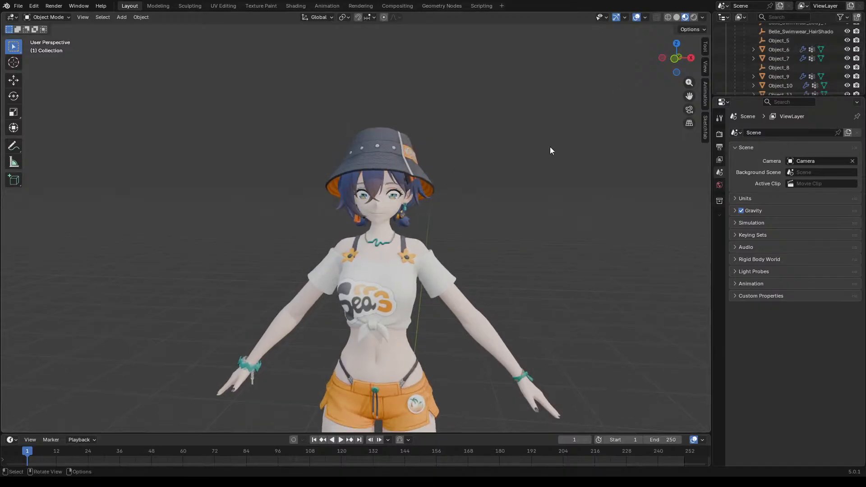
Step: Check the character in the front, right and top orthographic views, with a closer look at the head and chest
{"action": "scroll", "coordinate": [454, 221], "scroll_direction": "down", "scroll_amount": 2}
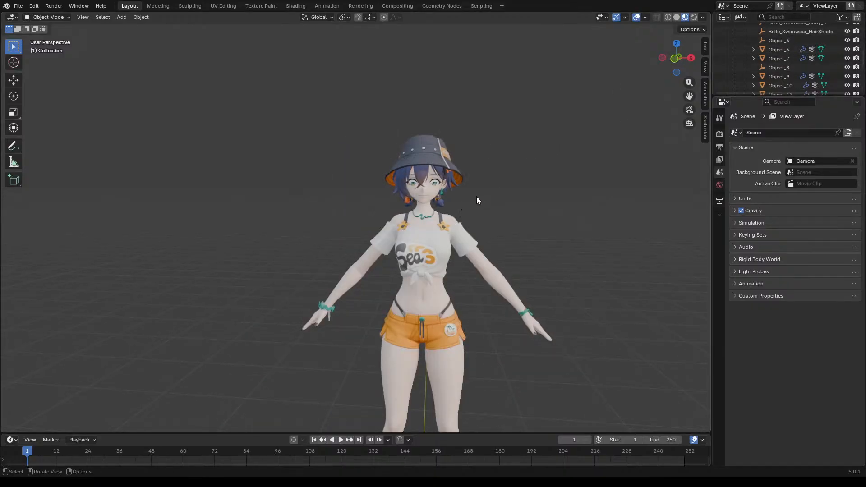
{"action": "key", "text": "KP_1"}
{"action": "key", "text": "KP_3"}
{"action": "key", "text": "KP_7"}
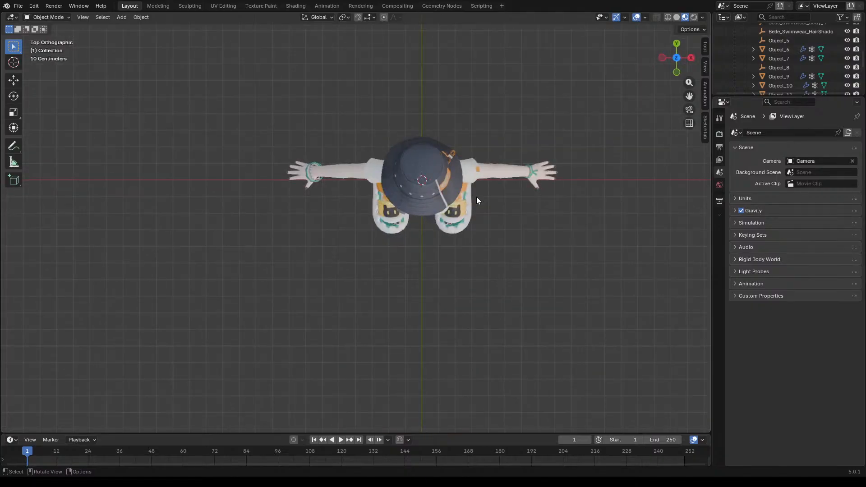
{"action": "key", "text": "KP_1"}
{"action": "key", "text": "KP_3"}
{"action": "key", "text": "KP_1"}
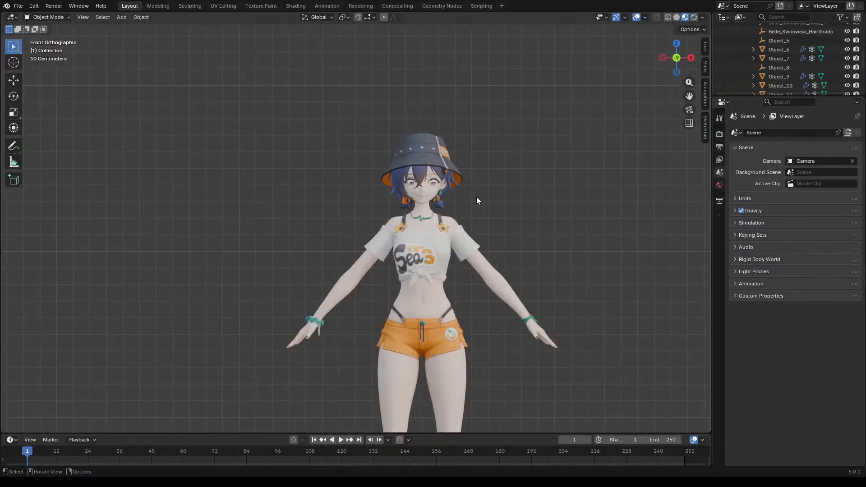
{"action": "scroll", "coordinate": [437, 211], "scroll_direction": "up", "scroll_amount": 3}
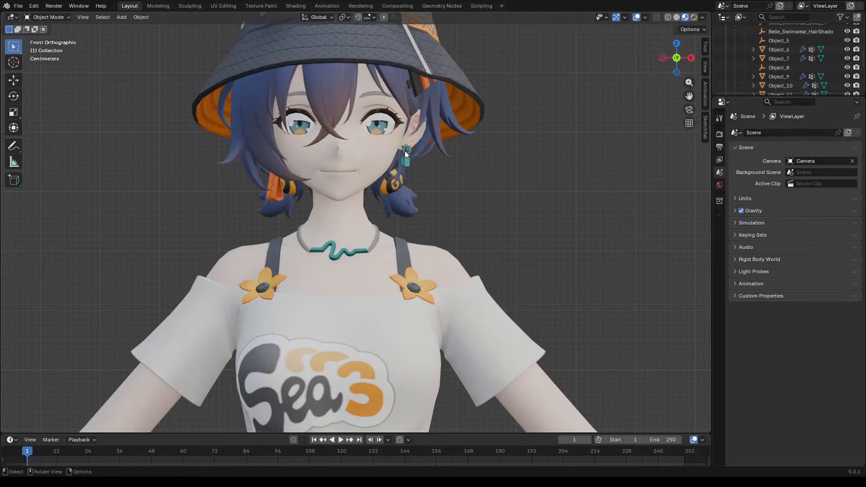
{"action": "key", "text": "KP_3"}
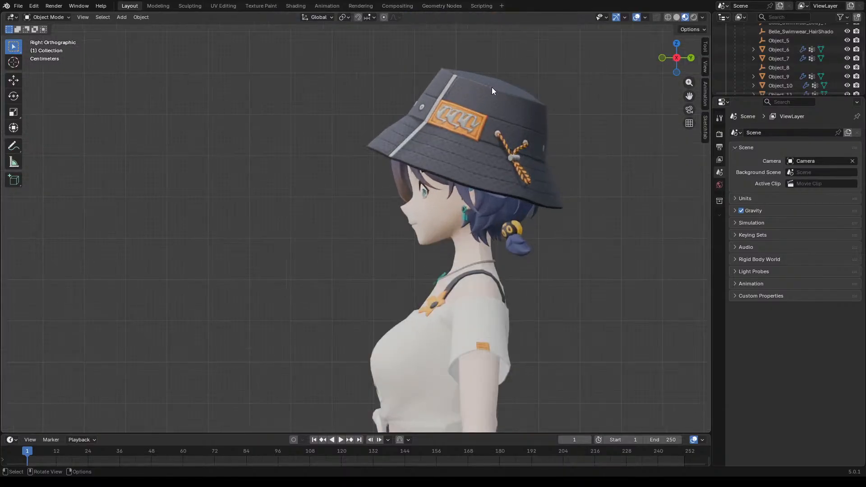
Step: Hide the bucket hat, Object_17, in the viewport
{"action": "left_click", "coordinate": [524, 142]}
{"action": "scroll", "coordinate": [819, 75], "scroll_direction": "down", "scroll_amount": 5}
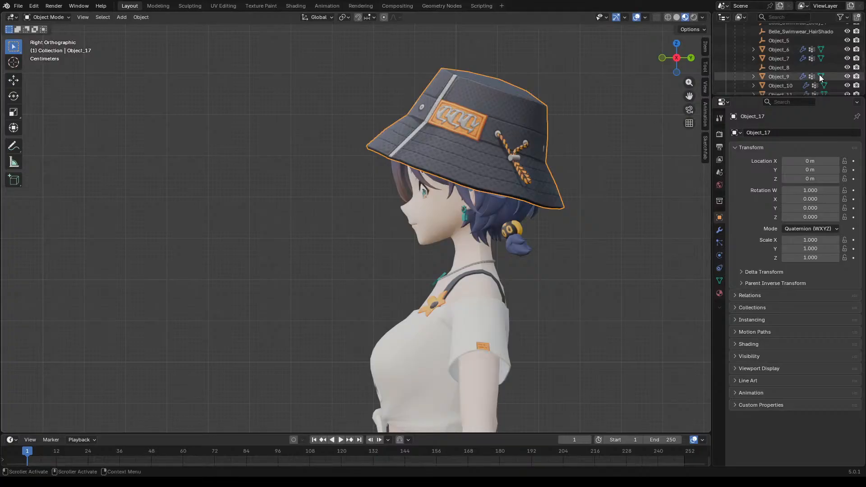
{"action": "left_click", "coordinate": [847, 59]}
Step: Select the earrings and hair clip mesh, Object_11, and hide it in the viewport
{"action": "middle_click_drag", "start_coordinate": [618, 140], "coordinate": [278, 205]}
{"action": "left_click", "coordinate": [231, 233]}
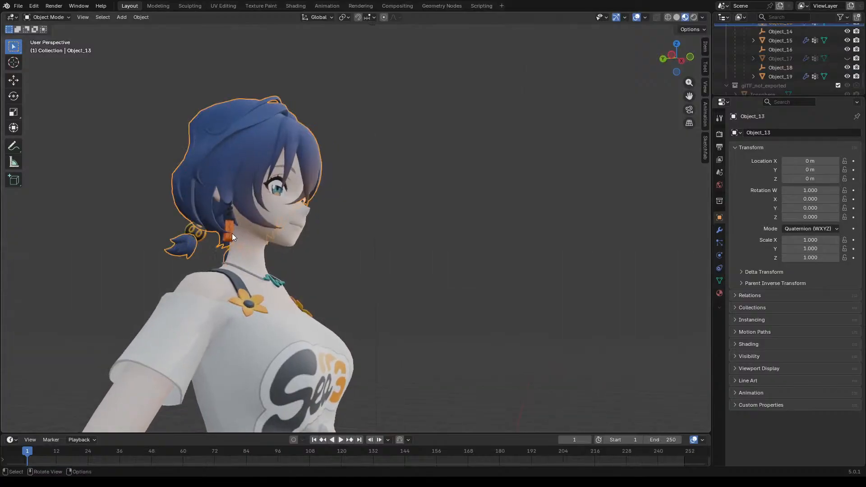
{"action": "mouse_move", "coordinate": [438, 171]}
{"action": "middle_mouse_down"}
{"action": "mouse_move", "coordinate": [409, 159]}
{"action": "mouse_move", "coordinate": [442, 164]}
{"action": "middle_mouse_up"}
{"action": "left_click", "coordinate": [227, 218]}
{"action": "middle_click_drag", "start_coordinate": [336, 202], "coordinate": [422, 215]}
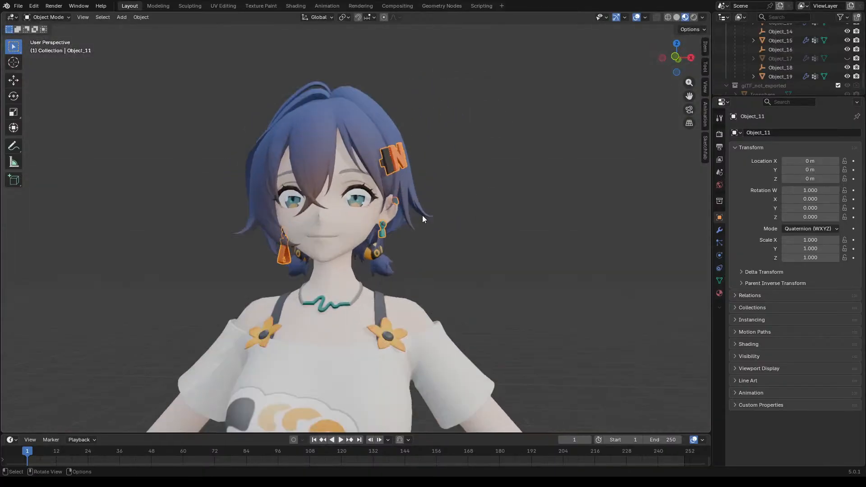
{"action": "scroll", "coordinate": [457, 196], "scroll_direction": "up", "scroll_amount": 2}
{"action": "scroll", "coordinate": [812, 46], "scroll_direction": "down", "scroll_amount": 1}
{"action": "scroll", "coordinate": [811, 54], "scroll_direction": "up", "scroll_amount": 4}
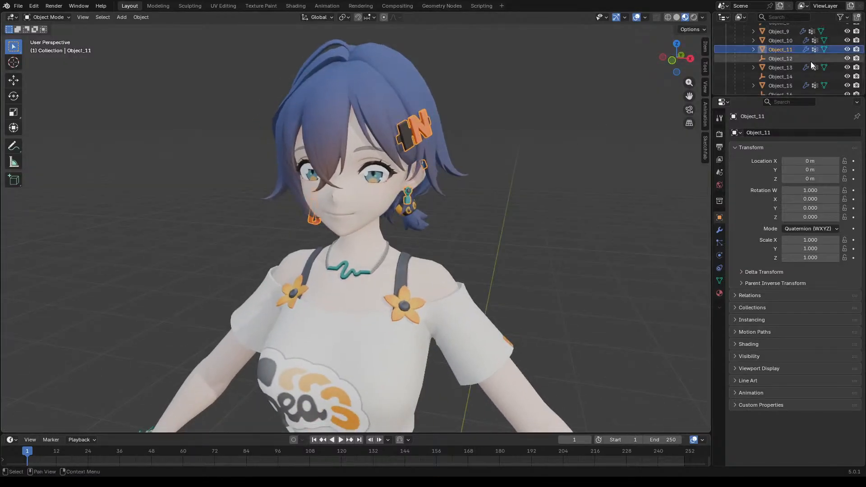
{"action": "left_click", "coordinate": [846, 68]}
Step: Hide the hair, Object_13, view the bare head in profile, and select the body mesh, Object_9
{"action": "middle_click_drag", "start_coordinate": [503, 180], "coordinate": [518, 178]}
{"action": "left_click", "coordinate": [375, 218]}
{"action": "middle_click_drag", "start_coordinate": [375, 218], "coordinate": [434, 155]}
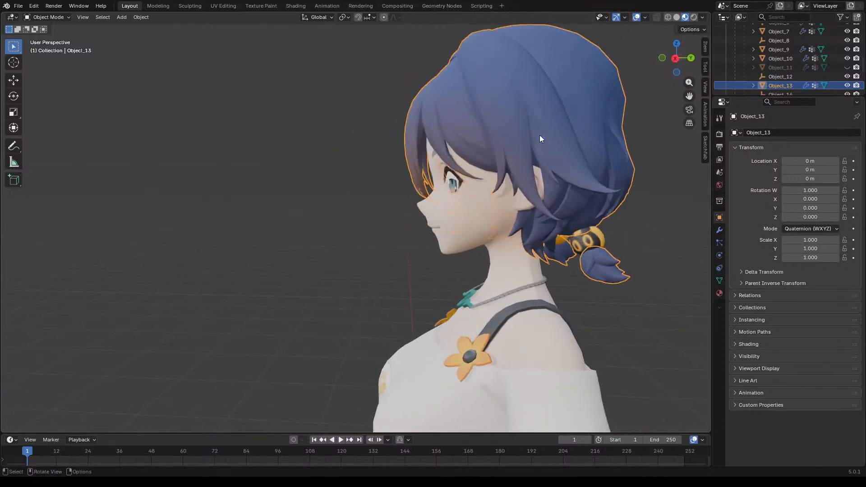
{"action": "left_click", "coordinate": [846, 86]}
{"action": "middle_click_drag", "start_coordinate": [609, 160], "coordinate": [491, 153]}
{"action": "left_click", "coordinate": [564, 226]}
{"action": "scroll", "coordinate": [493, 156], "scroll_direction": "up", "scroll_amount": 2}
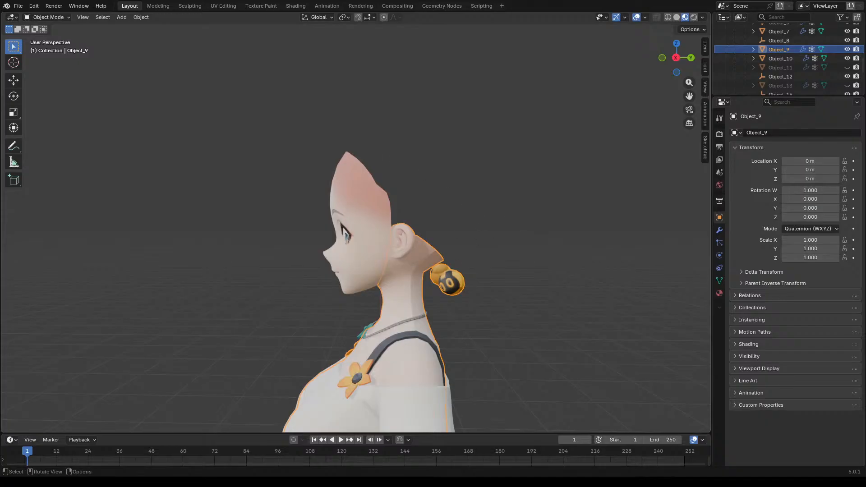
Step: Briefly toggle the visibility of the body, Object_9, and the accessories, Object_11, and make the hair, Object_13, visible again
{"action": "left_click", "coordinate": [847, 50]}
{"action": "left_click", "coordinate": [846, 49]}
{"action": "left_click", "coordinate": [847, 67]}
{"action": "left_click", "coordinate": [847, 67]}
{"action": "left_click", "coordinate": [847, 86]}
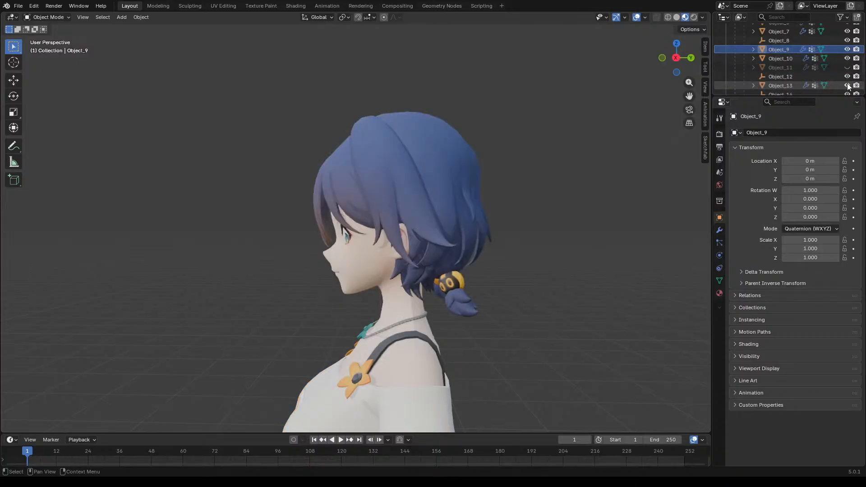
Step: Make the bucket hat, Object_17, visible and view the hatted head from behind
{"action": "middle_click_drag", "start_coordinate": [649, 218], "coordinate": [408, 237]}
{"action": "scroll", "coordinate": [838, 61], "scroll_direction": "up", "scroll_amount": 4}
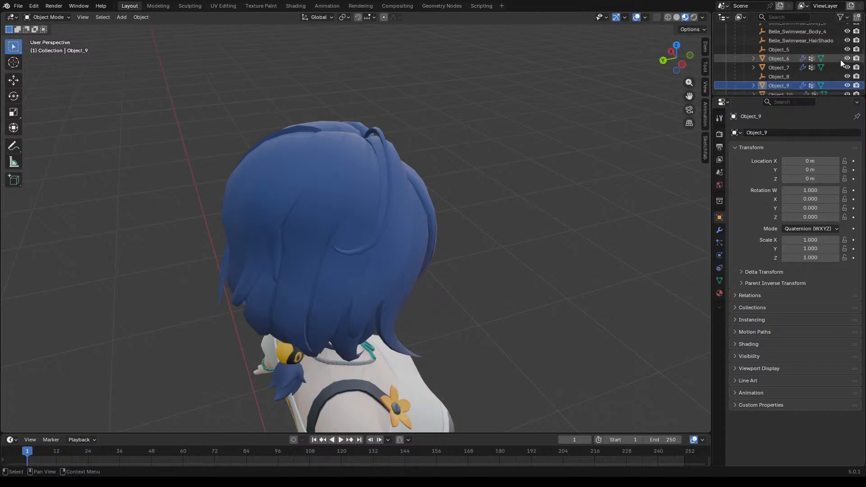
{"action": "scroll", "coordinate": [840, 59], "scroll_direction": "down", "scroll_amount": 6}
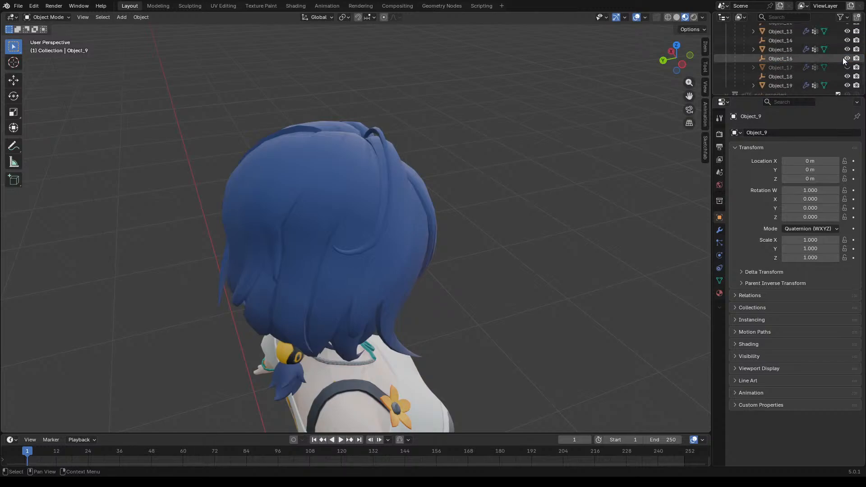
{"action": "left_click", "coordinate": [847, 67]}
{"action": "middle_click_drag", "start_coordinate": [545, 219], "coordinate": [491, 190]}
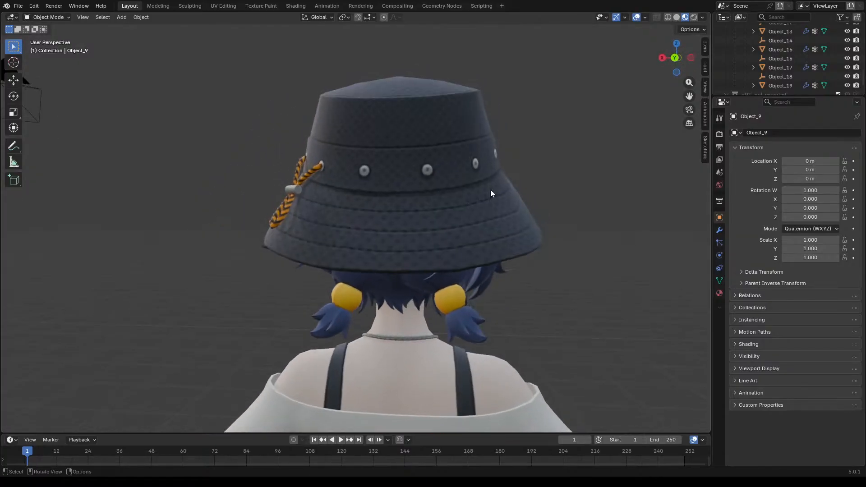
Step: Hide the bucket hat, Object_17, and examine the hair strands and gaps at the back of the head
{"action": "left_click", "coordinate": [847, 68]}
{"action": "middle_click_drag", "start_coordinate": [433, 178], "coordinate": [531, 226]}
{"action": "scroll", "coordinate": [520, 177], "scroll_direction": "up", "scroll_amount": 5}
{"action": "scroll", "coordinate": [520, 177], "scroll_direction": "up", "scroll_amount": 3}
{"action": "middle_click_drag", "start_coordinate": [509, 182], "coordinate": [334, 215]}
{"action": "scroll", "coordinate": [425, 163], "scroll_direction": "down", "scroll_amount": 10}
{"action": "scroll", "coordinate": [335, 216], "scroll_direction": "up", "scroll_amount": 5}
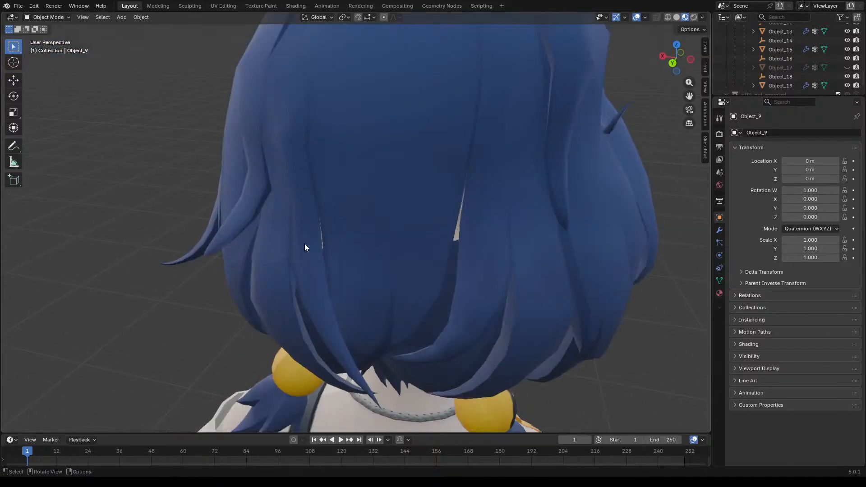
{"action": "scroll", "coordinate": [316, 246], "scroll_direction": "up", "scroll_amount": 4}
{"action": "scroll", "coordinate": [338, 245], "scroll_direction": "down", "scroll_amount": 9}
{"action": "middle_click_drag", "start_coordinate": [340, 245], "coordinate": [434, 189]}
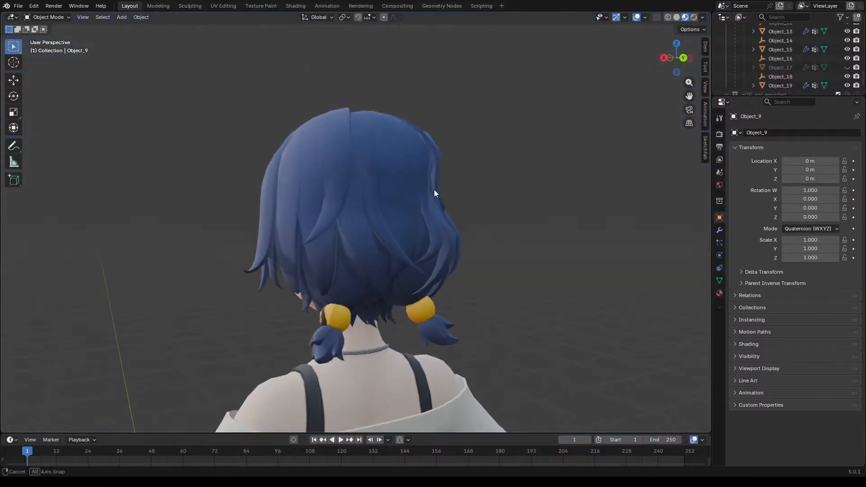
Step: Restore the visibility of the bucket hat, Object_17, and view the dressed character from the front
{"action": "left_click", "coordinate": [847, 68]}
{"action": "middle_click_drag", "start_coordinate": [533, 212], "coordinate": [402, 255]}
{"action": "scroll", "coordinate": [445, 200], "scroll_direction": "down", "scroll_amount": 8}
{"action": "scroll", "coordinate": [441, 226], "scroll_direction": "up", "scroll_amount": 6}
{"action": "scroll", "coordinate": [373, 261], "scroll_direction": "up", "scroll_amount": 2}
{"action": "scroll", "coordinate": [403, 255], "scroll_direction": "down", "scroll_amount": 5}
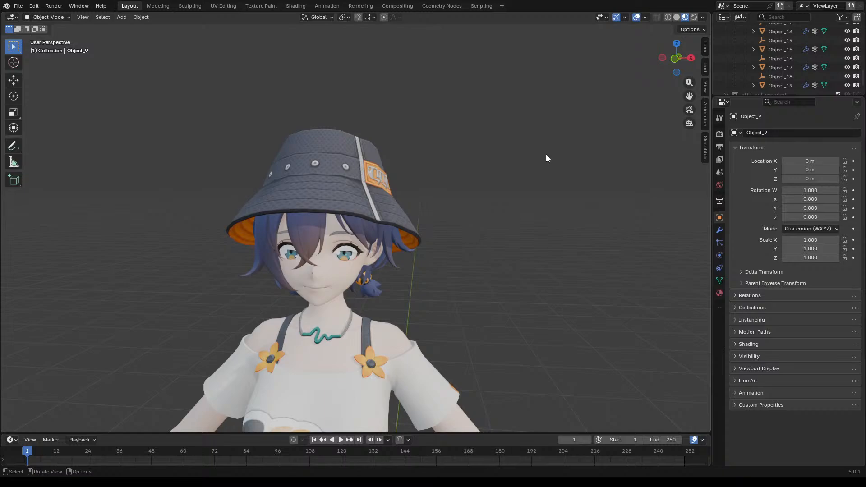
{"action": "scroll", "coordinate": [546, 155], "scroll_direction": "down", "scroll_amount": 4}
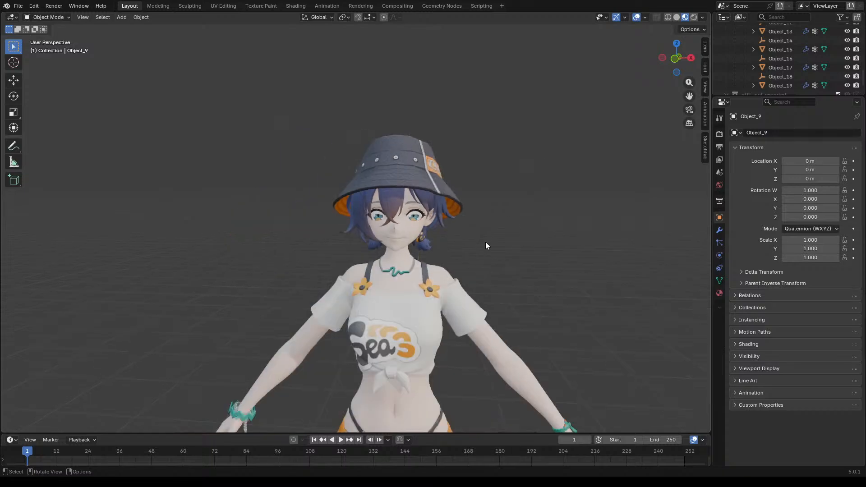
Step: Select the cropped T-shirt, Object_15, and look at how it sits on the upper body
{"action": "middle_click_drag", "start_coordinate": [484, 247], "coordinate": [537, 275]}
{"action": "scroll", "coordinate": [469, 253], "scroll_direction": "up", "scroll_amount": 5}
{"action": "middle_click_drag", "start_coordinate": [469, 254], "coordinate": [395, 313]}
{"action": "left_click", "coordinate": [395, 311]}
{"action": "middle_click_drag", "start_coordinate": [470, 272], "coordinate": [404, 258]}
{"action": "scroll", "coordinate": [371, 239], "scroll_direction": "down", "scroll_amount": 7}
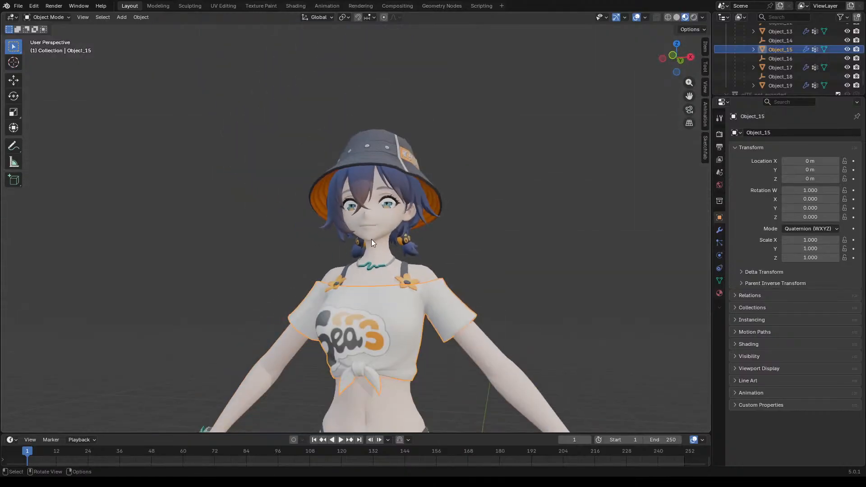
{"action": "scroll", "coordinate": [440, 260], "scroll_direction": "up", "scroll_amount": 2}
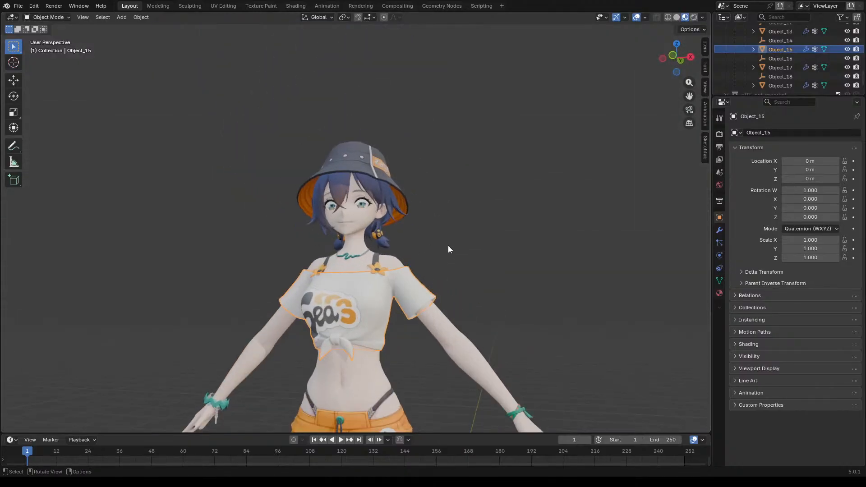
Step: Examine the shape of the arm around the elbow up close and from several angles
{"action": "scroll", "coordinate": [414, 316], "scroll_direction": "up", "scroll_amount": 6}
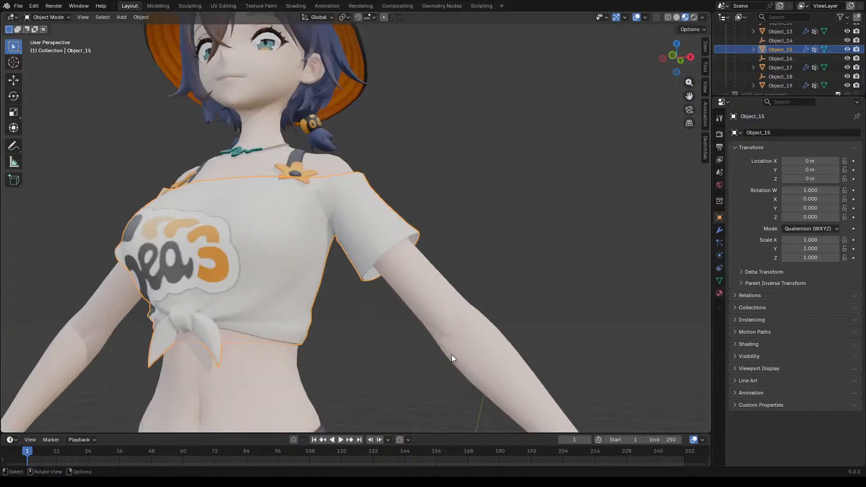
{"action": "scroll", "coordinate": [477, 318], "scroll_direction": "down", "scroll_amount": 8}
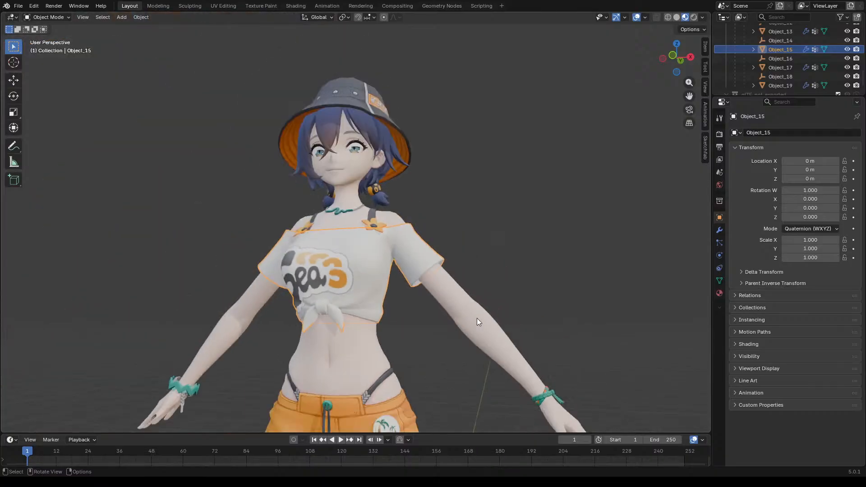
{"action": "scroll", "coordinate": [477, 318], "scroll_direction": "up", "scroll_amount": 8}
{"action": "middle_click_drag", "start_coordinate": [480, 318], "coordinate": [507, 287]}
{"action": "middle_click_drag", "start_coordinate": [437, 275], "coordinate": [449, 248]}
{"action": "middle_click_drag", "start_coordinate": [530, 259], "coordinate": [490, 260]}
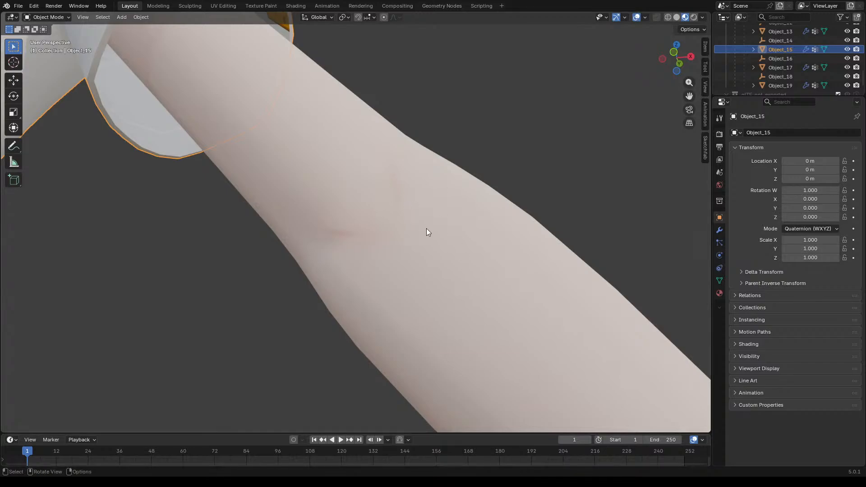
{"action": "middle_click_drag", "start_coordinate": [432, 208], "coordinate": [429, 236]}
{"action": "middle_click_drag", "start_coordinate": [365, 288], "coordinate": [444, 197]}
{"action": "middle_click_drag", "start_coordinate": [464, 160], "coordinate": [443, 245]}
{"action": "scroll", "coordinate": [443, 244], "scroll_direction": "down", "scroll_amount": 8}
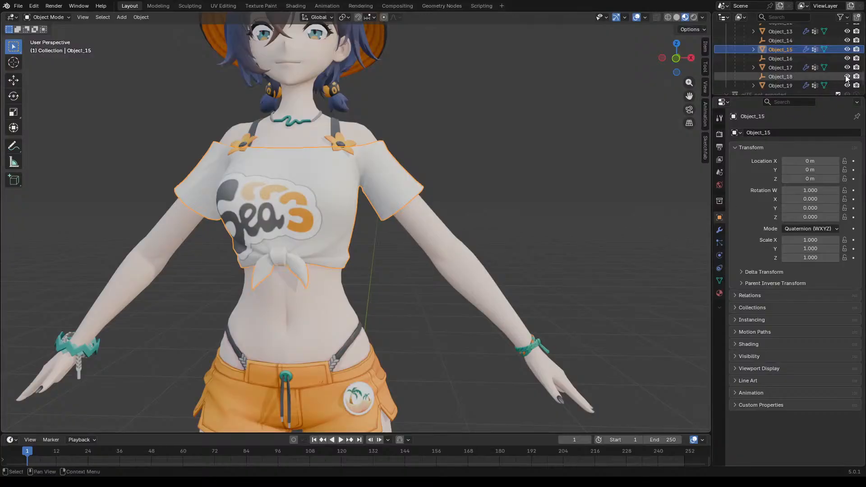
Step: Hide the T-shirt, Object_15, select the body mesh, Object_9, and examine the bikini top and torso
{"action": "left_click", "coordinate": [847, 50]}
{"action": "scroll", "coordinate": [493, 239], "scroll_direction": "down", "scroll_amount": 5}
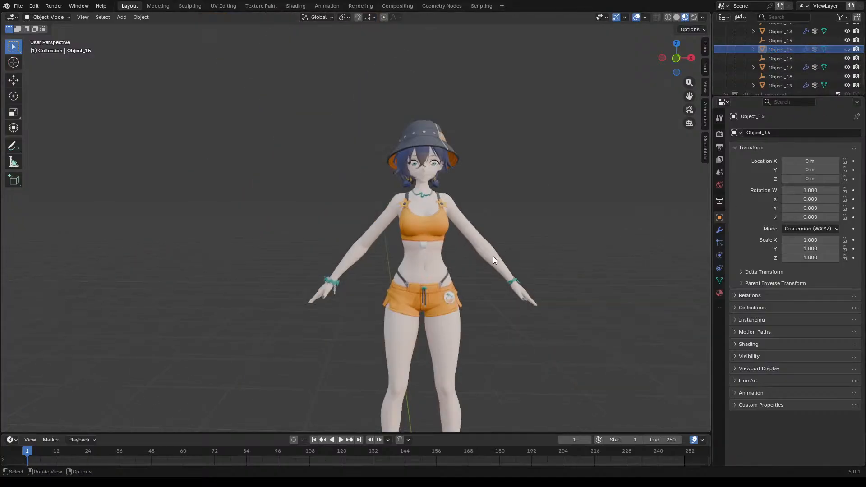
{"action": "scroll", "coordinate": [496, 255], "scroll_direction": "up", "scroll_amount": 2}
{"action": "left_click", "coordinate": [415, 219]}
{"action": "middle_click_drag", "start_coordinate": [519, 258], "coordinate": [292, 299]}
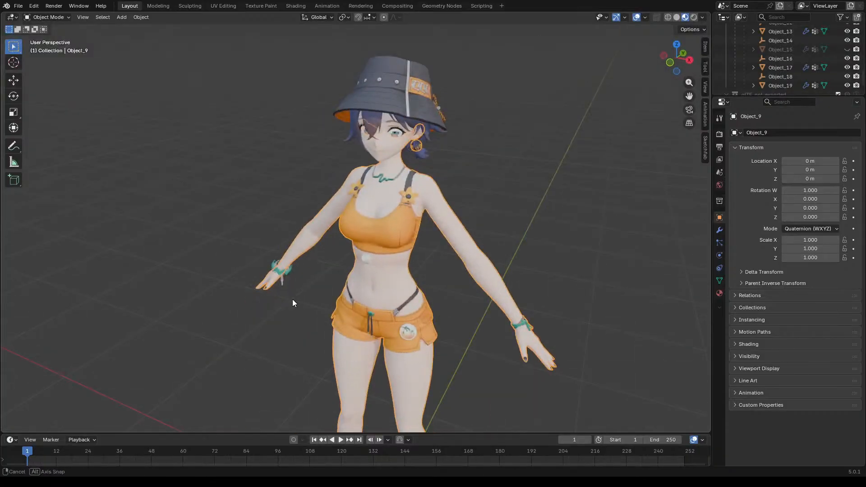
{"action": "middle_click_drag", "start_coordinate": [404, 278], "coordinate": [424, 229]}
{"action": "scroll", "coordinate": [435, 221], "scroll_direction": "up", "scroll_amount": 3}
{"action": "scroll", "coordinate": [434, 225], "scroll_direction": "up", "scroll_amount": 5}
{"action": "scroll", "coordinate": [505, 209], "scroll_direction": "down", "scroll_amount": 2}
{"action": "middle_click_drag", "start_coordinate": [556, 224], "coordinate": [380, 258]}
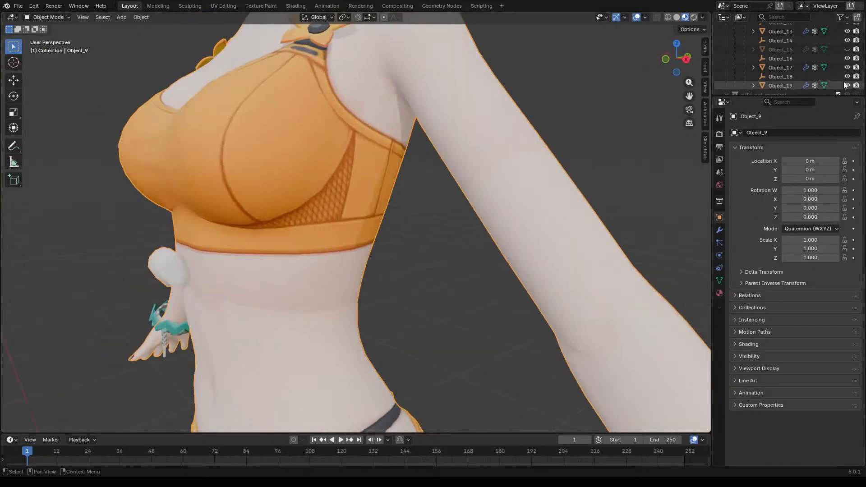
Step: Make the T-shirt, Object_15, visible again and examine the tied knot at its hem
{"action": "left_click", "coordinate": [847, 50]}
{"action": "scroll", "coordinate": [682, 210], "scroll_direction": "down", "scroll_amount": 2}
{"action": "scroll", "coordinate": [304, 250], "scroll_direction": "up", "scroll_amount": 3}
{"action": "middle_click_drag", "start_coordinate": [304, 250], "coordinate": [362, 251]}
{"action": "scroll", "coordinate": [388, 253], "scroll_direction": "up", "scroll_amount": 2}
{"action": "scroll", "coordinate": [415, 257], "scroll_direction": "up", "scroll_amount": 1}
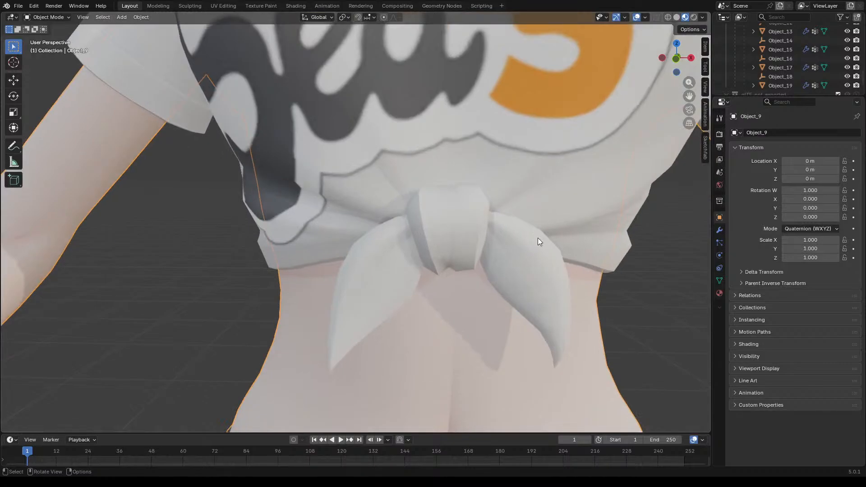
Step: Toggle the T-shirt, Object_15, to compare the knot with and without it, leaving the shirt hidden
{"action": "left_click", "coordinate": [848, 49]}
{"action": "left_click", "coordinate": [847, 49]}
{"action": "left_click", "coordinate": [848, 49]}
{"action": "left_click", "coordinate": [847, 50]}
{"action": "left_click", "coordinate": [847, 49]}
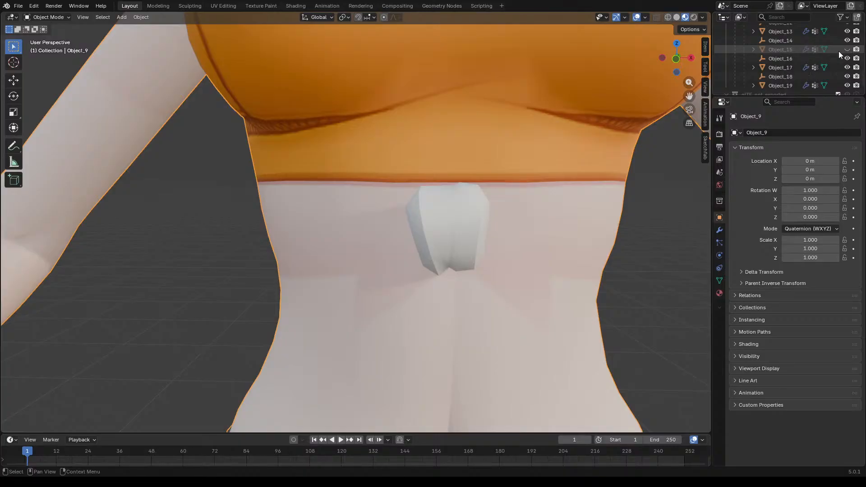
{"action": "scroll", "coordinate": [541, 241], "scroll_direction": "down", "scroll_amount": 4}
{"action": "scroll", "coordinate": [451, 239], "scroll_direction": "down", "scroll_amount": 2}
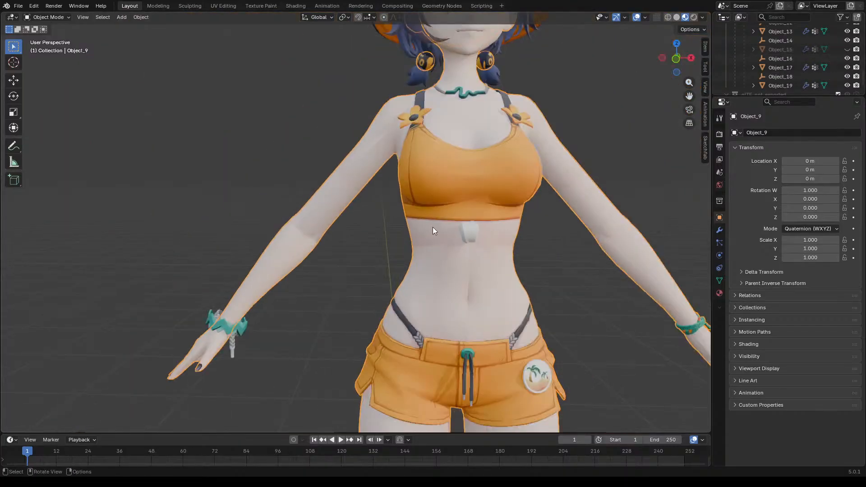
{"action": "scroll", "coordinate": [512, 248], "scroll_direction": "up", "scroll_amount": 3}
Step: Enter Edit Mode on Object_9 and delete the box-selected vertices of the white knot piece in front of the waist
{"action": "mouse_move", "coordinate": [498, 240]}
{"action": "middle_mouse_down"}
{"action": "mouse_move", "coordinate": [592, 244]}
{"action": "mouse_move", "coordinate": [497, 256]}
{"action": "middle_mouse_up"}
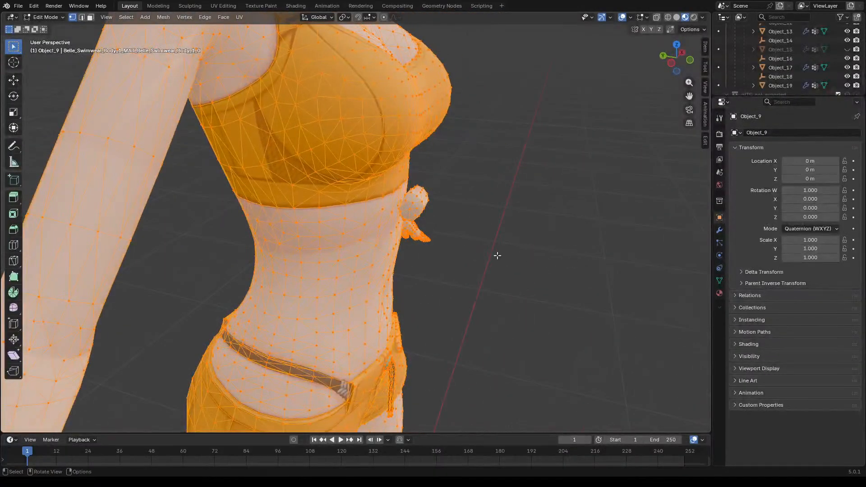
{"action": "scroll", "coordinate": [497, 256], "scroll_direction": "up", "scroll_amount": 2}
{"action": "key", "text": "alt+a"}
{"action": "middle_click_drag", "start_coordinate": [446, 186], "coordinate": [471, 167]}
{"action": "left_click_drag", "start_coordinate": [435, 150], "coordinate": [368, 235]}
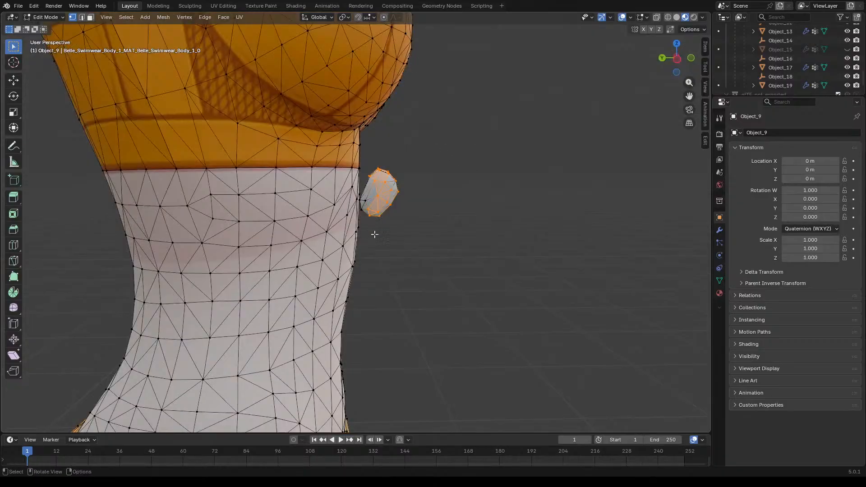
{"action": "key", "text": "x"}
{"action": "left_click", "coordinate": [472, 245]}
Step: Box-select the remaining parts of the knot beside the waist in side view and delete their vertices
{"action": "left_click_drag", "start_coordinate": [403, 165], "coordinate": [373, 222]}
{"action": "key", "text": "x"}
{"action": "left_click", "coordinate": [379, 229]}
{"action": "left_click_drag", "start_coordinate": [406, 155], "coordinate": [364, 228]}
{"action": "key", "text": "x"}
{"action": "left_click", "coordinate": [375, 229]}
{"action": "left_click_drag", "start_coordinate": [378, 192], "coordinate": [360, 221]}
{"action": "key", "text": "x"}
{"action": "left_click", "coordinate": [361, 220]}
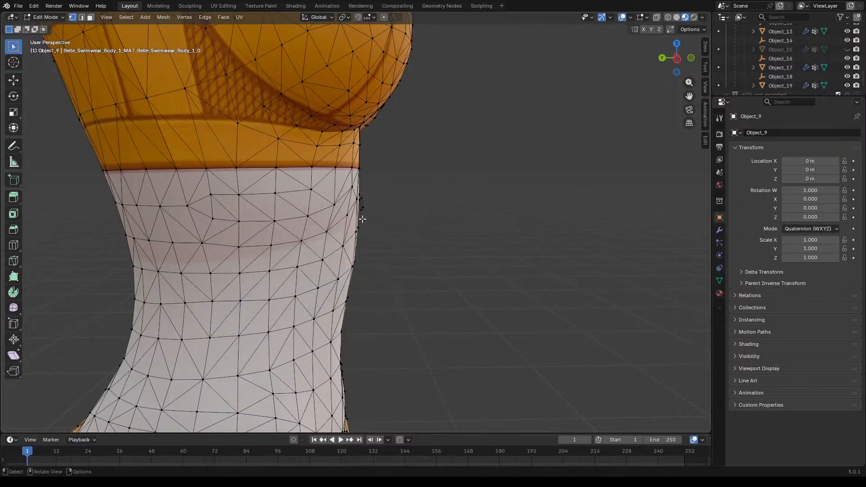
Step: Select the leftover knot vertices close to the abdomen surface and delete them
{"action": "left_click_drag", "start_coordinate": [368, 189], "coordinate": [360, 218]}
{"action": "middle_click_drag", "start_coordinate": [402, 207], "coordinate": [378, 190]}
{"action": "scroll", "coordinate": [377, 187], "scroll_direction": "up", "scroll_amount": 3}
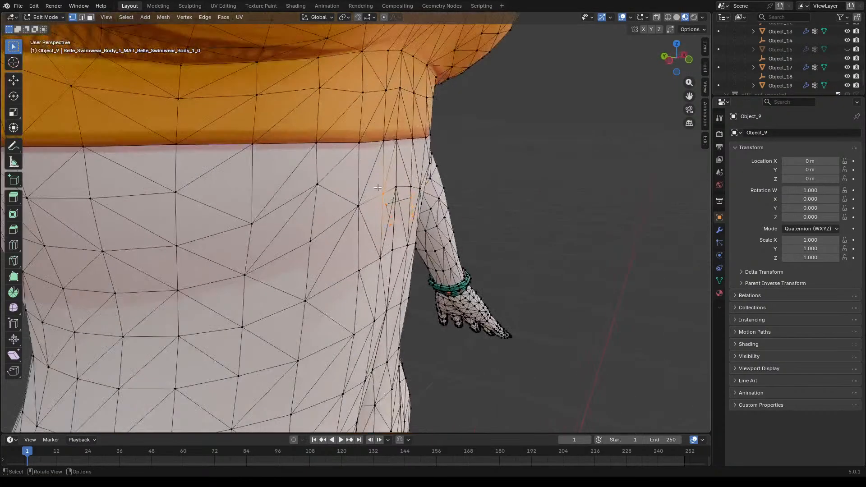
{"action": "mouse_move", "coordinate": [422, 219]}
{"action": "middle_mouse_down"}
{"action": "mouse_move", "coordinate": [450, 221]}
{"action": "mouse_move", "coordinate": [412, 224]}
{"action": "middle_mouse_up"}
{"action": "key", "text": "x"}
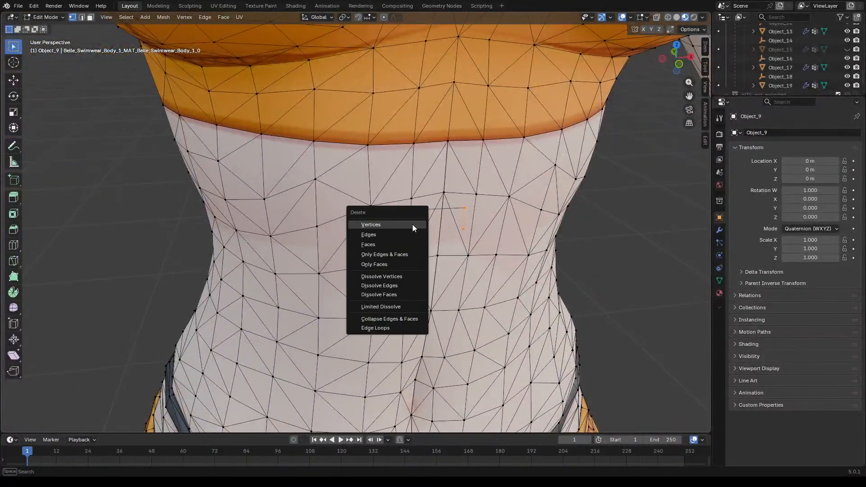
{"action": "left_click", "coordinate": [403, 225]}
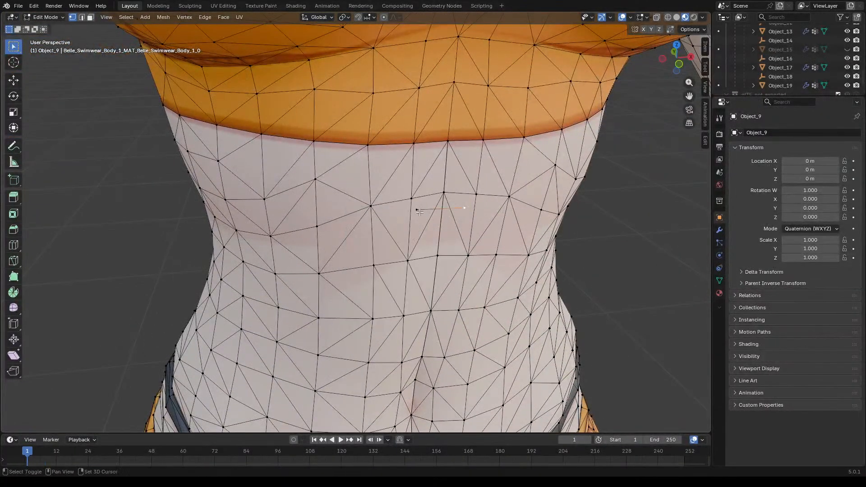
Step: Delete the last stray knot vertices on the abdomen and check the cleaned torso mesh
{"action": "key", "text": "x"}
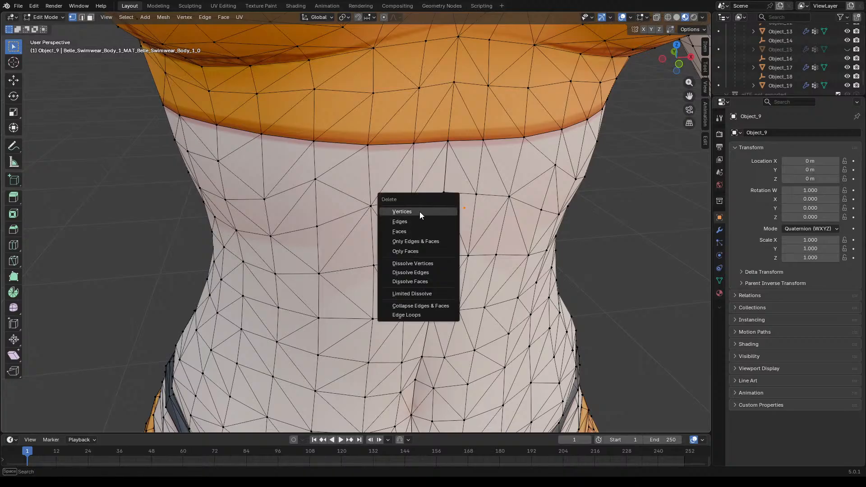
{"action": "left_click", "coordinate": [420, 211]}
{"action": "scroll", "coordinate": [419, 216], "scroll_direction": "down", "scroll_amount": 1}
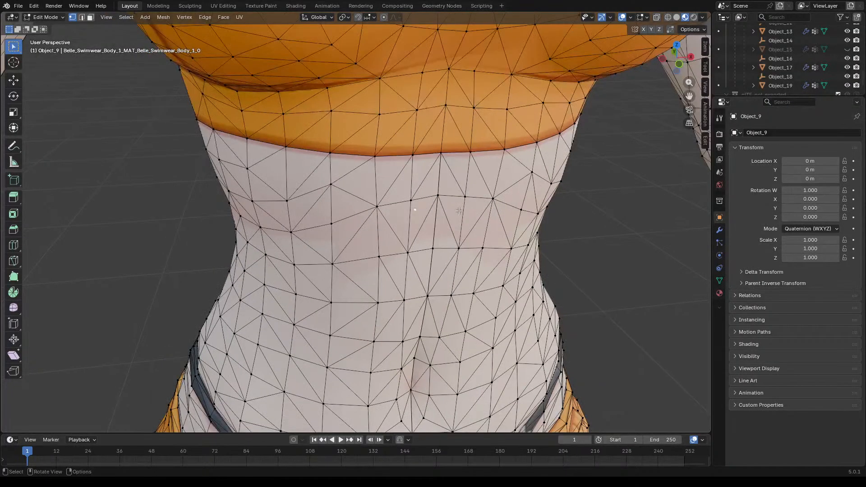
{"action": "key", "text": "x"}
{"action": "left_click", "coordinate": [421, 213]}
{"action": "scroll", "coordinate": [574, 237], "scroll_direction": "down", "scroll_amount": 2}
{"action": "middle_click_drag", "start_coordinate": [573, 235], "coordinate": [560, 221]}
{"action": "scroll", "coordinate": [560, 221], "scroll_direction": "down", "scroll_amount": 1}
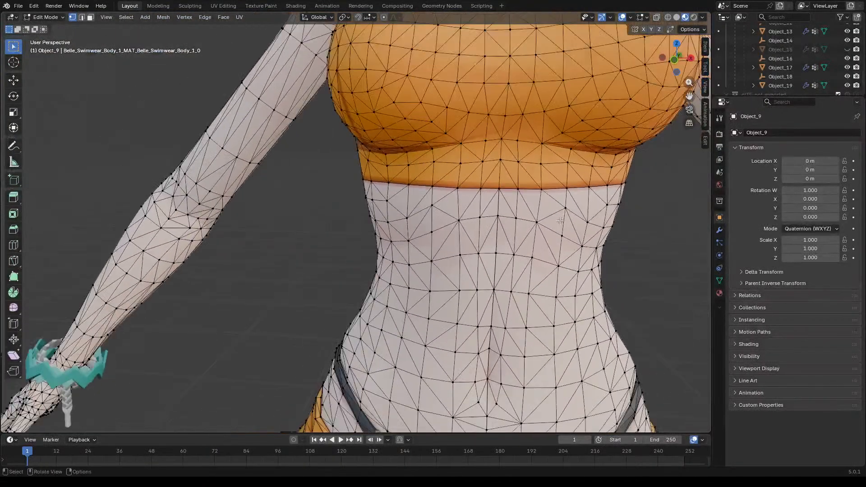
{"action": "scroll", "coordinate": [559, 221], "scroll_direction": "down", "scroll_amount": 2}
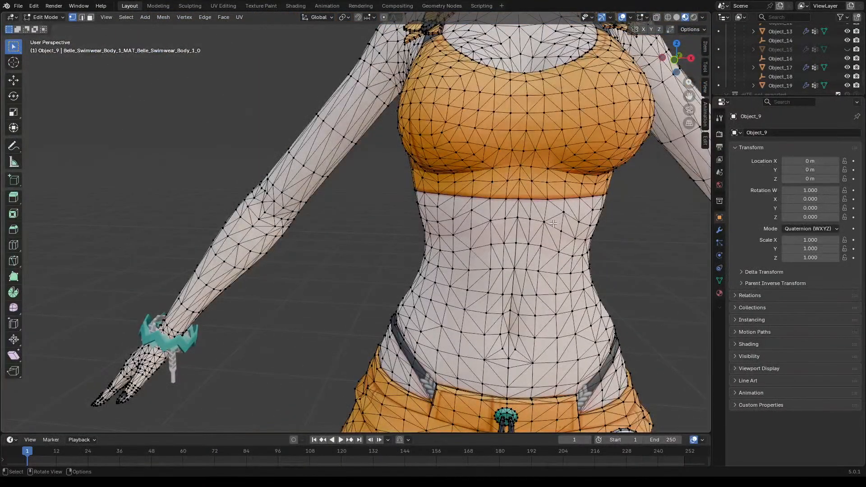
Step: Inspect the triangulated body mesh of Object_9 as a whole, from the torso and arms down to the legs
{"action": "scroll", "coordinate": [471, 226], "scroll_direction": "down", "scroll_amount": 5}
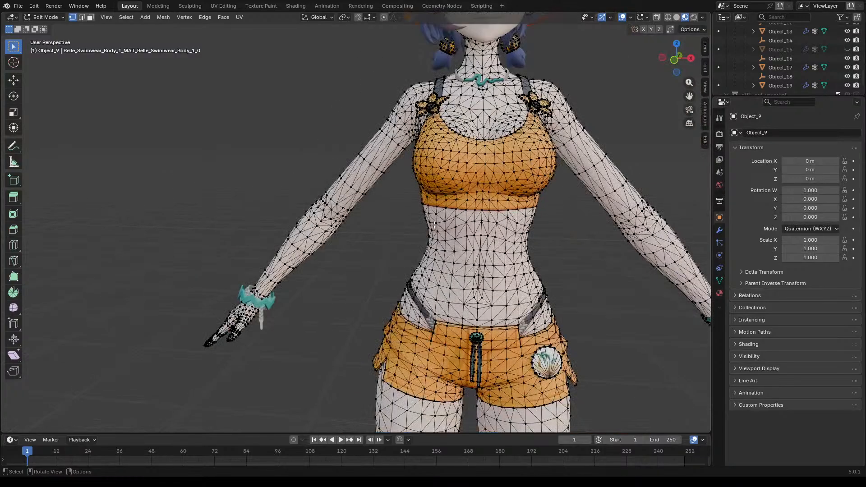
{"action": "scroll", "coordinate": [419, 221], "scroll_direction": "down", "scroll_amount": 5}
{"action": "scroll", "coordinate": [411, 243], "scroll_direction": "up", "scroll_amount": 2}
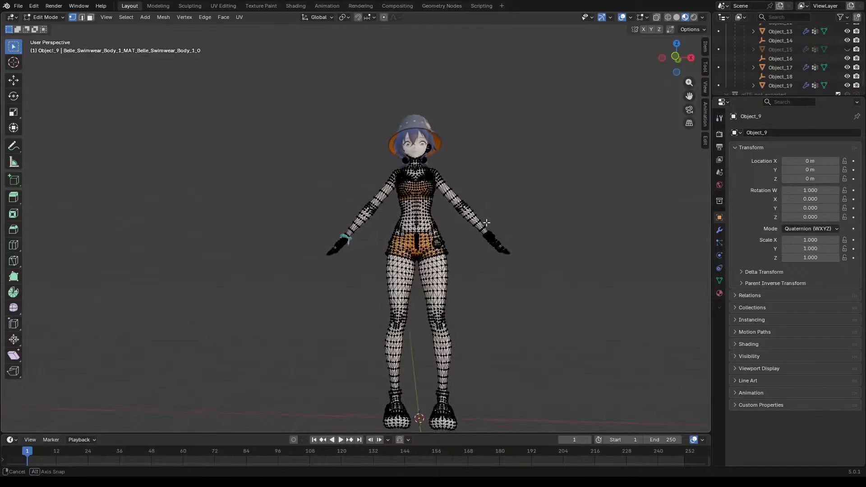
{"action": "scroll", "coordinate": [438, 243], "scroll_direction": "up", "scroll_amount": 3}
{"action": "scroll", "coordinate": [438, 243], "scroll_direction": "up", "scroll_amount": 2}
{"action": "middle_click_drag", "start_coordinate": [438, 239], "coordinate": [344, 242]}
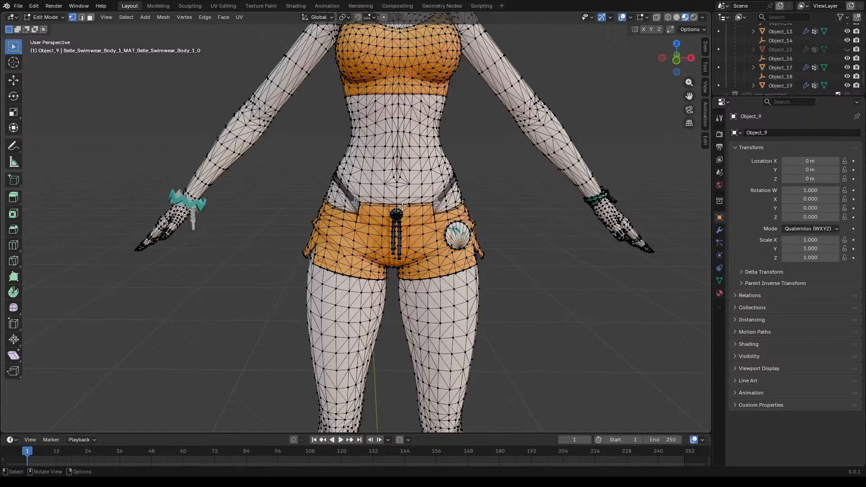
{"action": "scroll", "coordinate": [498, 266], "scroll_direction": "down", "scroll_amount": 4}
{"action": "scroll", "coordinate": [470, 174], "scroll_direction": "up", "scroll_amount": 3}
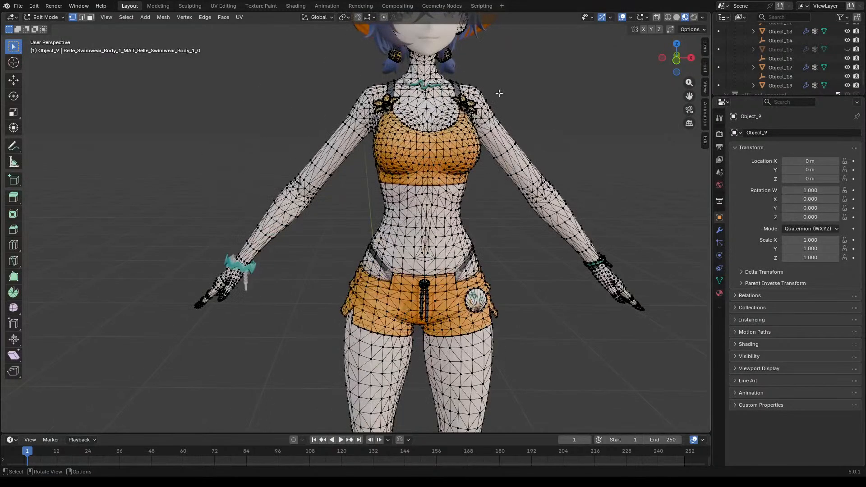
Step: In edge select mode, select the diagonal edges across the front of the character's left upper arm and dissolve them
{"action": "scroll", "coordinate": [532, 107], "scroll_direction": "up", "scroll_amount": 3}
{"action": "scroll", "coordinate": [434, 159], "scroll_direction": "up", "scroll_amount": 4}
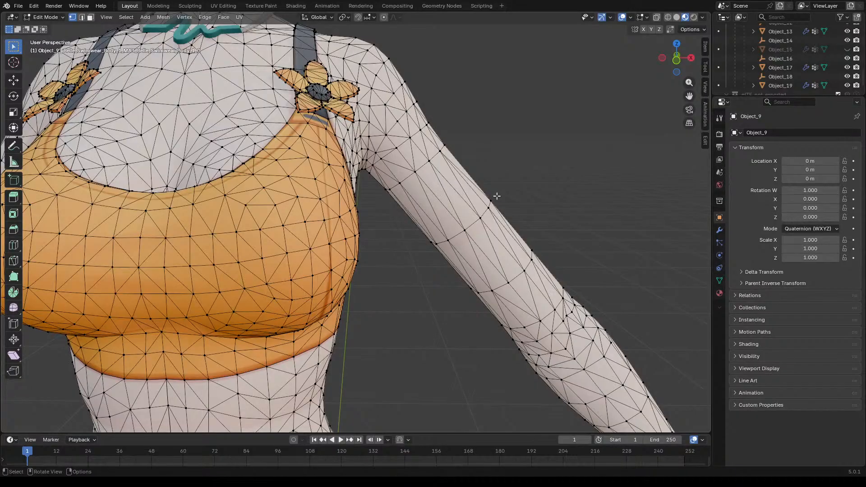
{"action": "key", "text": "2"}
{"action": "left_click", "coordinate": [451, 201]}
{"action": "left_click", "coordinate": [434, 227], "text": "shift"}
{"action": "left_click", "coordinate": [427, 224], "text": "shift"}
{"action": "left_click", "coordinate": [476, 260], "text": "shift"}
{"action": "left_click", "coordinate": [491, 248], "text": "shift"}
{"action": "left_click", "coordinate": [463, 266], "text": "shift"}
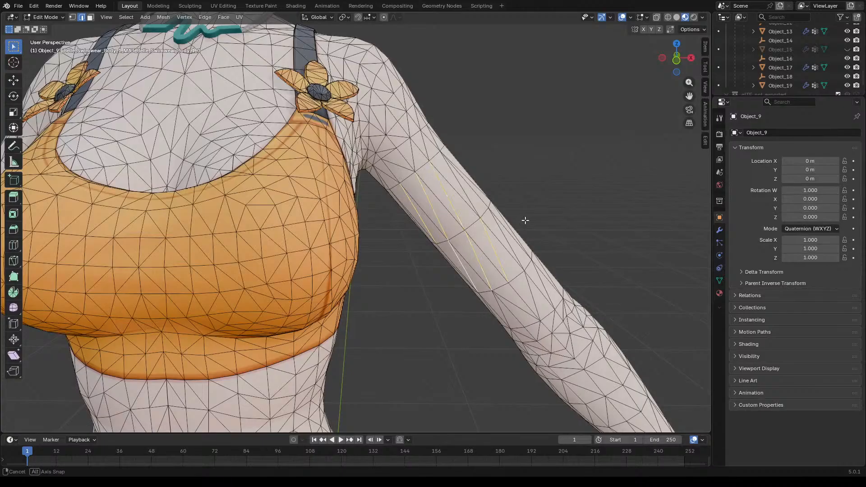
{"action": "middle_click_drag", "start_coordinate": [463, 266], "coordinate": [496, 230]}
{"action": "left_click", "coordinate": [621, 230], "text": "shift"}
{"action": "left_click", "coordinate": [582, 178], "text": "shift"}
{"action": "left_click", "coordinate": [585, 155], "text": "shift"}
{"action": "left_click", "coordinate": [635, 222], "text": "shift"}
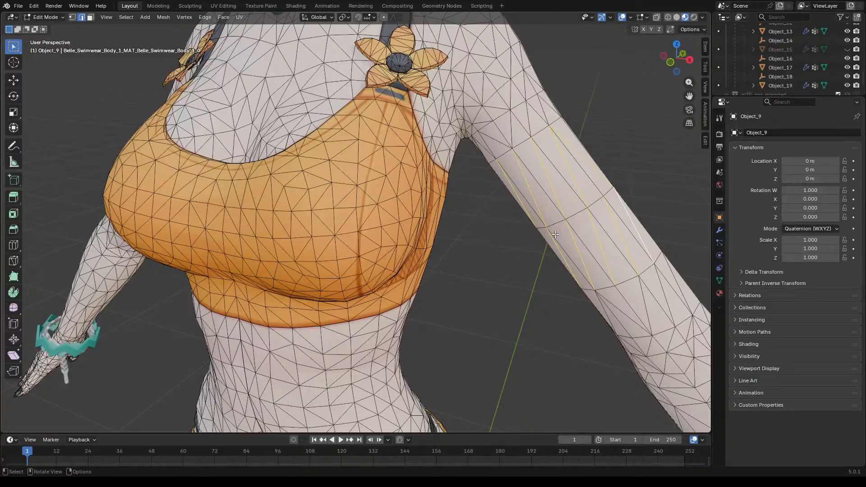
{"action": "key", "text": "x"}
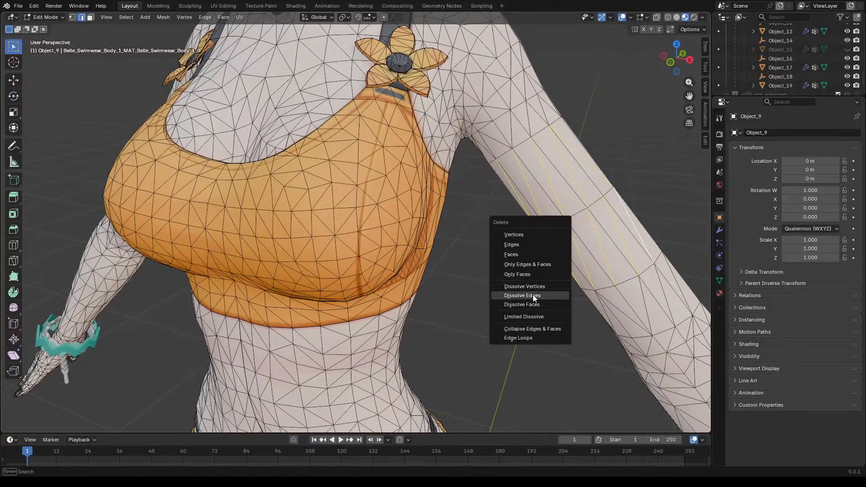
{"action": "left_click", "coordinate": [532, 294]}
Step: Select the diagonal edges around the outer and back side of the left upper arm and dissolve them
{"action": "middle_click_drag", "start_coordinate": [551, 236], "coordinate": [508, 263]}
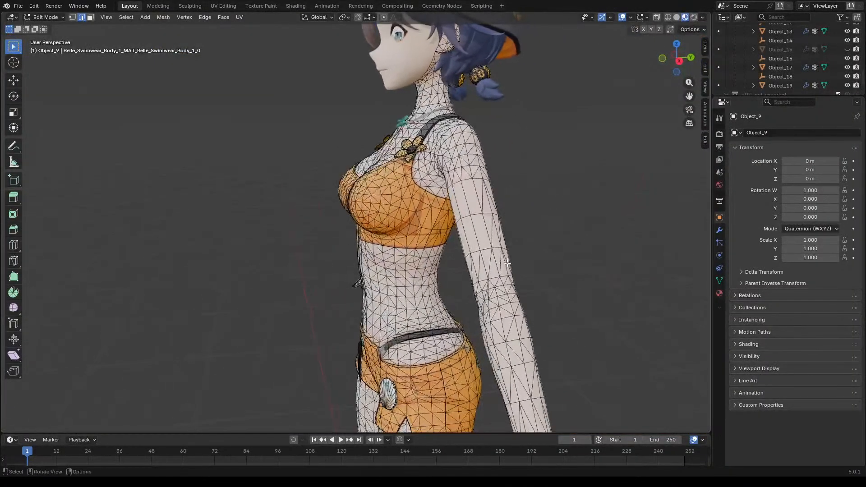
{"action": "scroll", "coordinate": [500, 213], "scroll_direction": "up", "scroll_amount": 5}
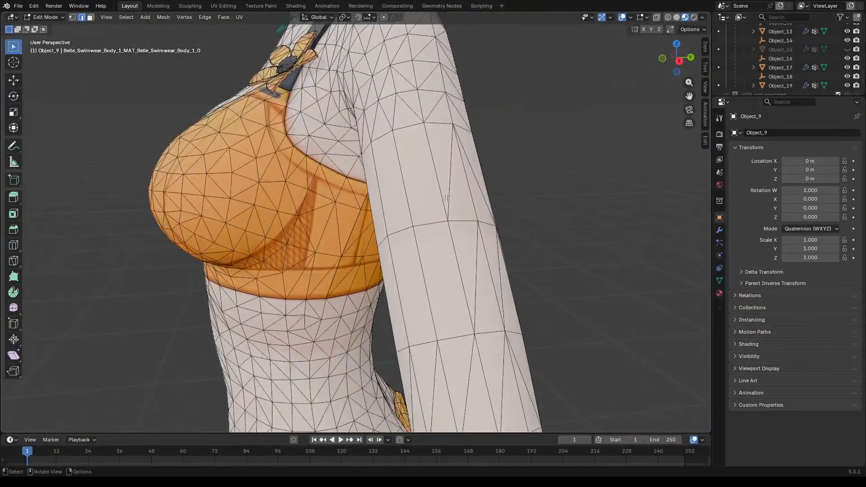
{"action": "middle_click_drag", "start_coordinate": [471, 209], "coordinate": [538, 174]}
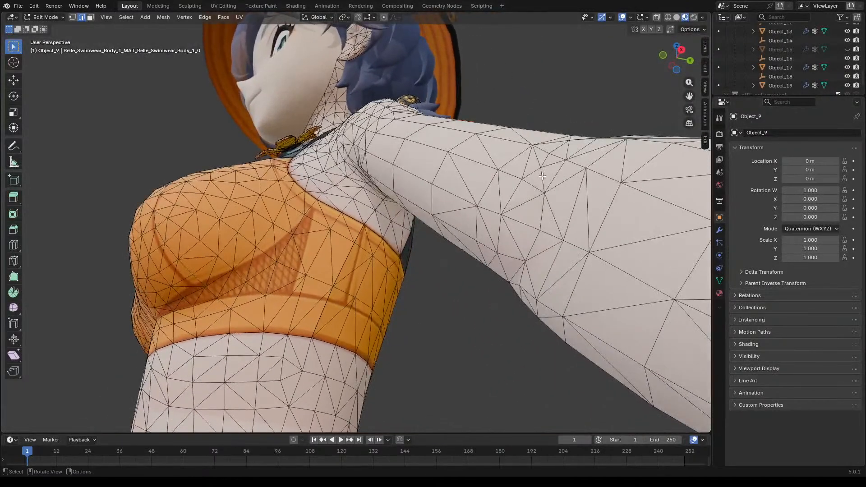
{"action": "middle_click_drag", "start_coordinate": [560, 233], "coordinate": [543, 269]}
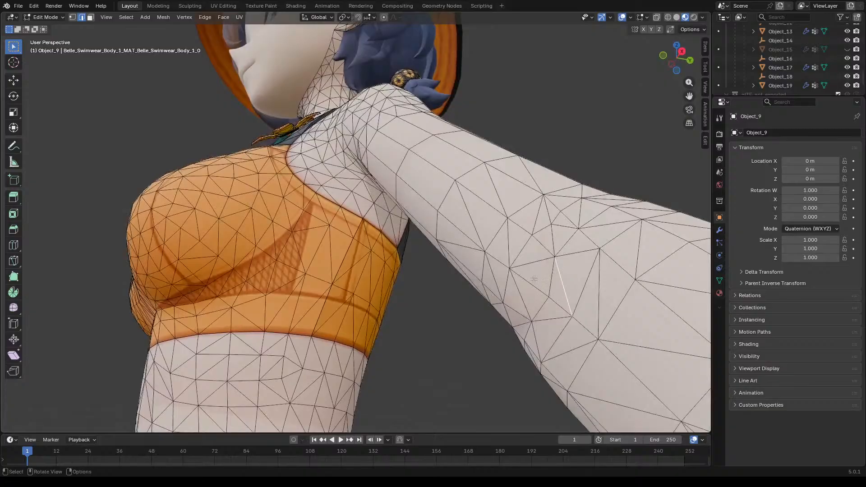
{"action": "middle_click_drag", "start_coordinate": [525, 242], "coordinate": [419, 242]}
{"action": "left_click", "coordinate": [419, 241], "text": "shift"}
{"action": "left_click", "coordinate": [379, 306], "text": "shift"}
{"action": "left_click", "coordinate": [397, 316], "text": "shift"}
{"action": "left_click", "coordinate": [419, 303], "text": "shift"}
{"action": "left_click", "coordinate": [441, 250], "text": "shift"}
{"action": "middle_click_drag", "start_coordinate": [441, 250], "coordinate": [375, 211]}
{"action": "left_click", "coordinate": [370, 209], "text": "shift"}
{"action": "left_click", "coordinate": [328, 256], "text": "shift"}
{"action": "key", "text": "x"}
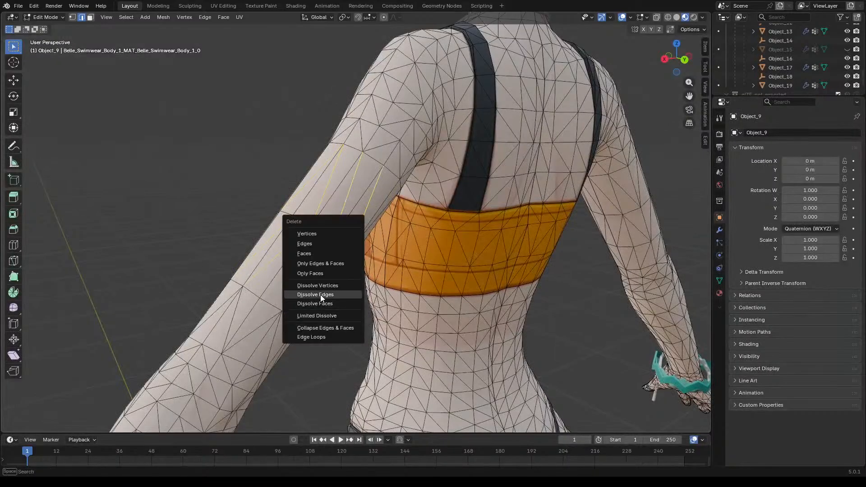
{"action": "left_click", "coordinate": [320, 295]}
Step: Dissolve the remaining diagonal edges on the inner back side of the left upper arm
{"action": "scroll", "coordinate": [320, 296], "scroll_direction": "down", "scroll_amount": 4}
{"action": "middle_click_drag", "start_coordinate": [397, 250], "coordinate": [338, 237]}
{"action": "scroll", "coordinate": [339, 236], "scroll_direction": "up", "scroll_amount": 4}
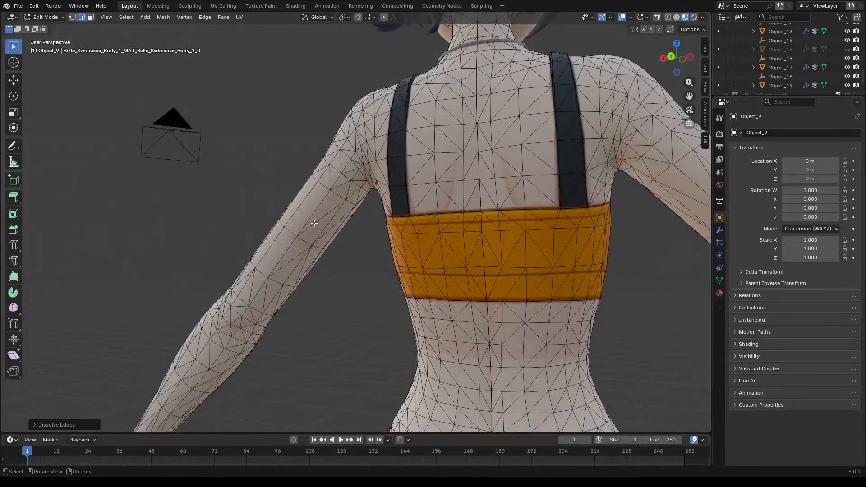
{"action": "left_click", "coordinate": [314, 223]}
{"action": "left_click", "coordinate": [292, 260], "text": "shift"}
{"action": "left_click", "coordinate": [330, 231], "text": "shift"}
{"action": "left_click", "coordinate": [305, 265], "text": "shift"}
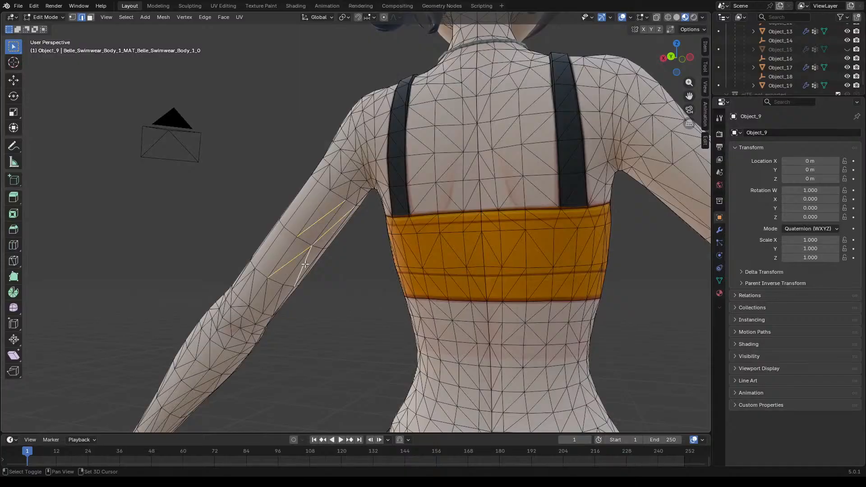
{"action": "middle_click_drag", "start_coordinate": [363, 257], "coordinate": [408, 241]}
{"action": "left_click", "coordinate": [307, 205], "text": "shift"}
{"action": "key", "text": "x"}
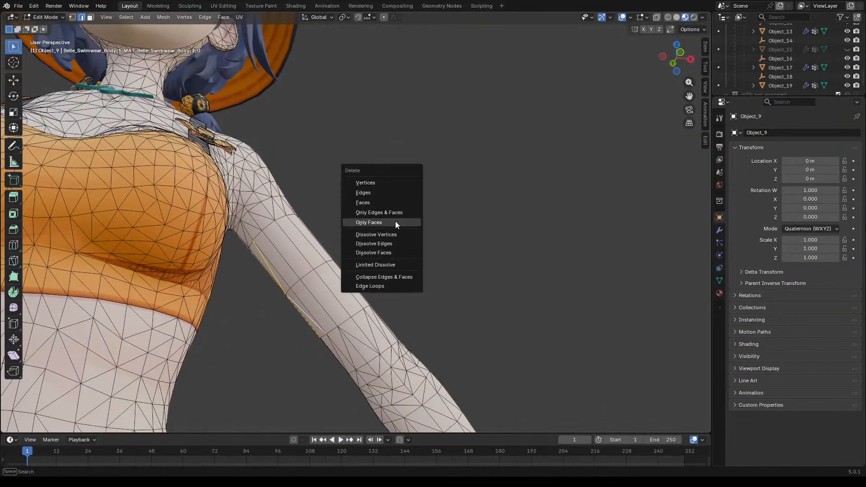
{"action": "left_click", "coordinate": [382, 243]}
Step: Examine the edge flow of the left upper arm from several sides against the rest of the body
{"action": "middle_click_drag", "start_coordinate": [382, 243], "coordinate": [369, 299]}
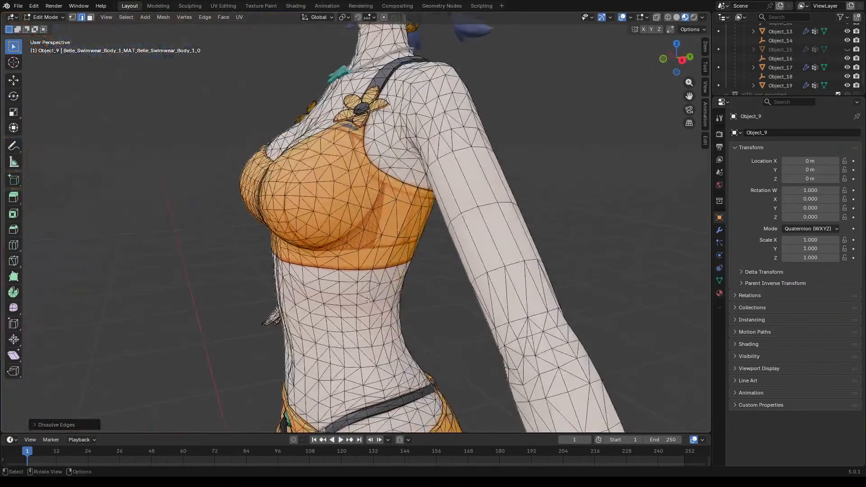
{"action": "middle_click_drag", "start_coordinate": [422, 285], "coordinate": [495, 282]}
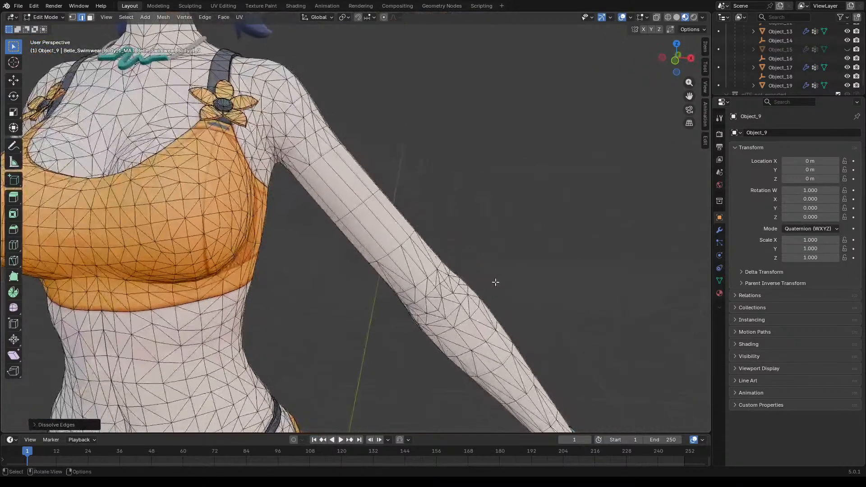
{"action": "scroll", "coordinate": [437, 279], "scroll_direction": "up", "scroll_amount": 2}
{"action": "middle_click_drag", "start_coordinate": [327, 166], "coordinate": [389, 242]}
{"action": "scroll", "coordinate": [390, 241], "scroll_direction": "down", "scroll_amount": 3}
{"action": "scroll", "coordinate": [427, 264], "scroll_direction": "up", "scroll_amount": 3}
{"action": "middle_click_drag", "start_coordinate": [428, 266], "coordinate": [515, 257]}
{"action": "scroll", "coordinate": [515, 257], "scroll_direction": "down", "scroll_amount": 5}
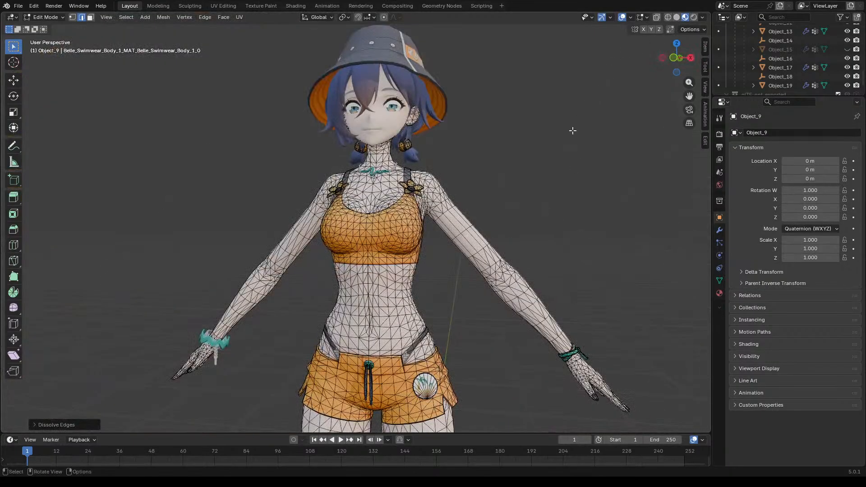
Step: Check the edited arm's shaded surface in Object Mode and return to Edit Mode
{"action": "key", "text": "Tab"}
{"action": "middle_click_drag", "start_coordinate": [549, 217], "coordinate": [520, 226]}
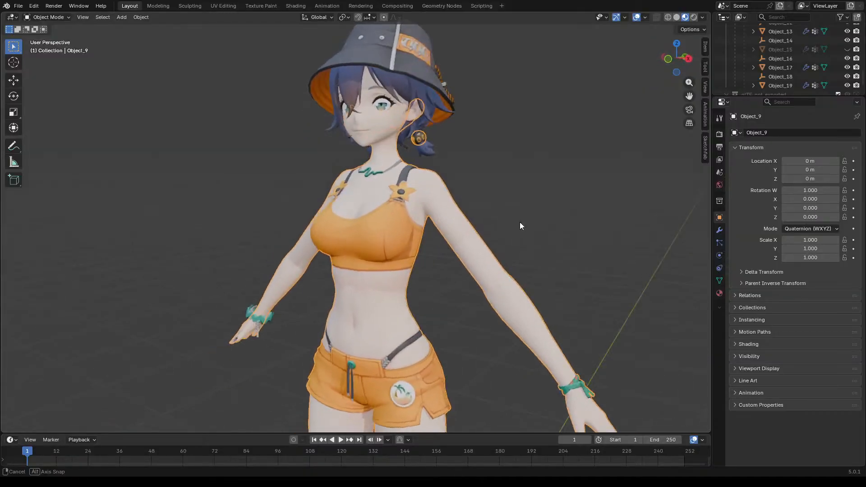
{"action": "scroll", "coordinate": [483, 259], "scroll_direction": "up", "scroll_amount": 4}
{"action": "middle_click_drag", "start_coordinate": [483, 259], "coordinate": [549, 266]}
{"action": "scroll", "coordinate": [533, 261], "scroll_direction": "down", "scroll_amount": 5}
{"action": "key", "text": "Tab"}
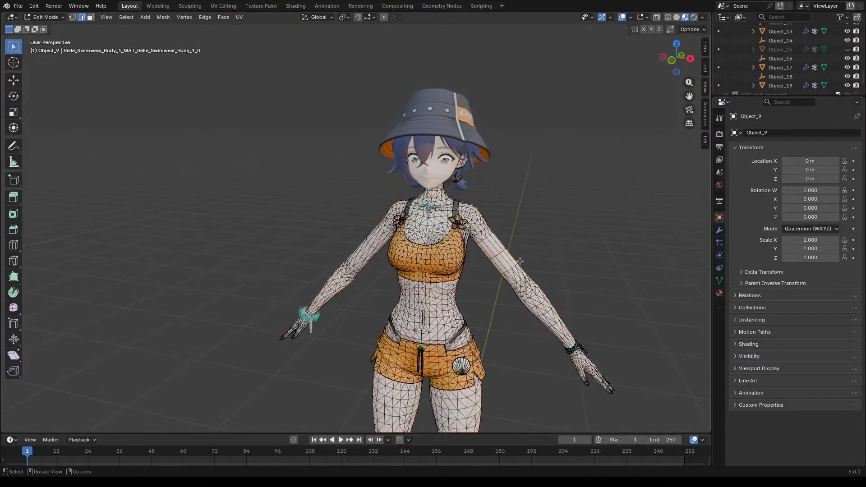
Step: Select the diagonal edges over the front and top of the left shoulder and dissolve them
{"action": "scroll", "coordinate": [560, 293], "scroll_direction": "up", "scroll_amount": 5}
{"action": "scroll", "coordinate": [498, 249], "scroll_direction": "up", "scroll_amount": 4}
{"action": "scroll", "coordinate": [469, 241], "scroll_direction": "down", "scroll_amount": 3}
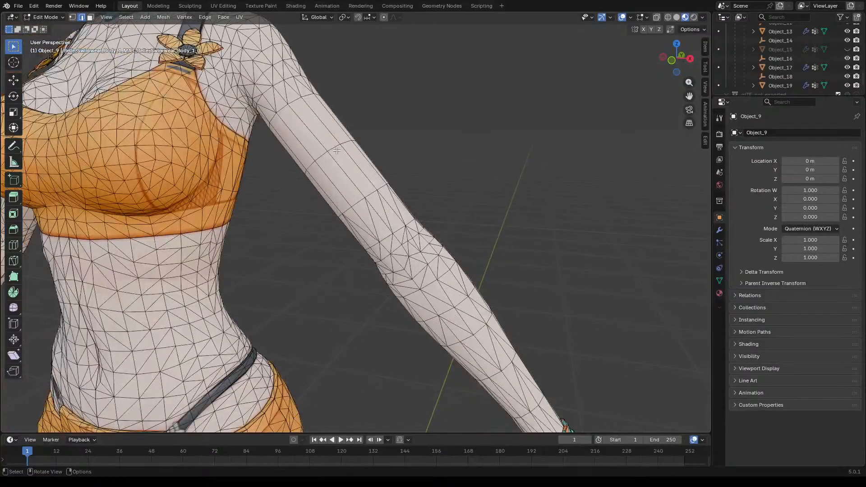
{"action": "scroll", "coordinate": [356, 160], "scroll_direction": "up", "scroll_amount": 2}
{"action": "scroll", "coordinate": [481, 203], "scroll_direction": "down", "scroll_amount": 5}
{"action": "middle_click_drag", "start_coordinate": [481, 203], "coordinate": [432, 215]}
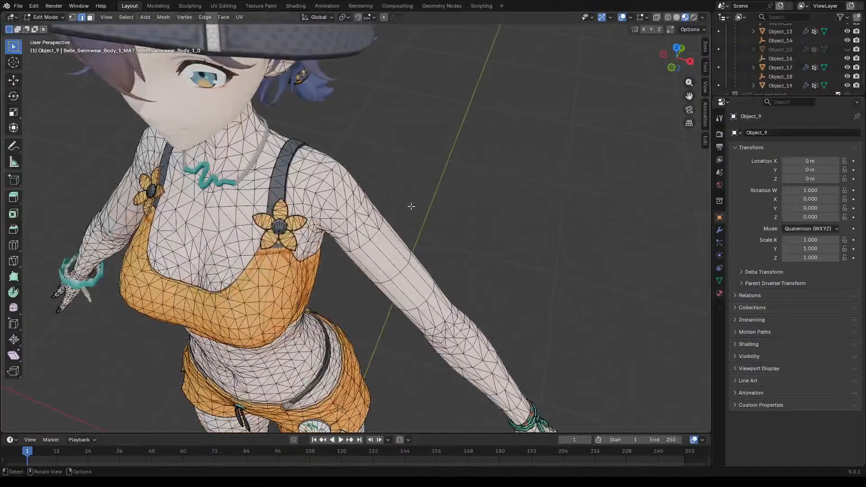
{"action": "scroll", "coordinate": [380, 231], "scroll_direction": "up", "scroll_amount": 2}
{"action": "left_click", "coordinate": [366, 215], "text": "shift"}
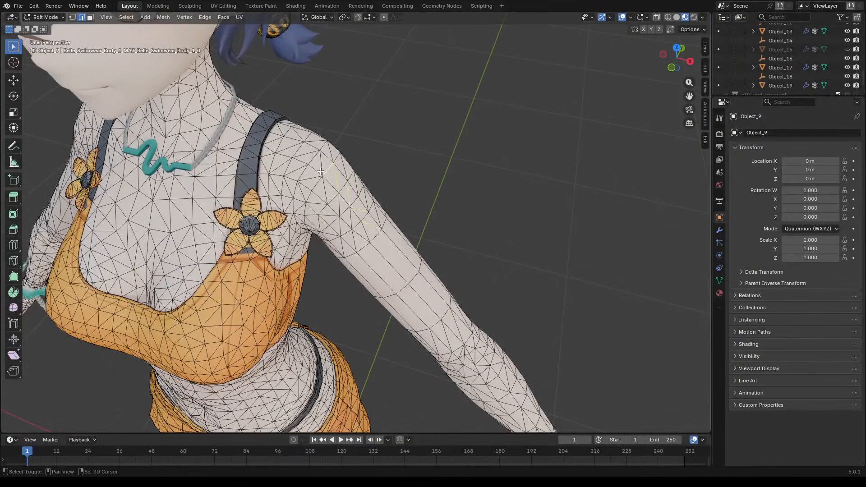
{"action": "left_click", "coordinate": [334, 203], "text": "shift"}
{"action": "scroll", "coordinate": [379, 233], "scroll_direction": "up", "scroll_amount": 3}
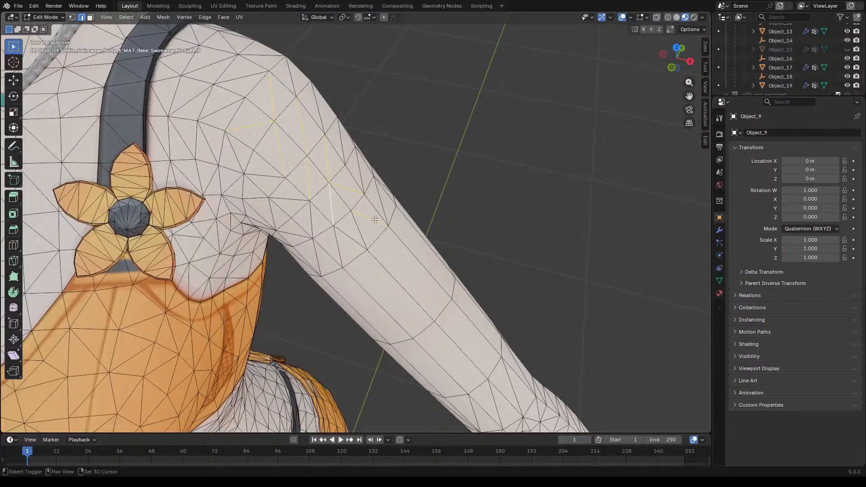
{"action": "middle_click_drag", "start_coordinate": [375, 219], "coordinate": [398, 195]}
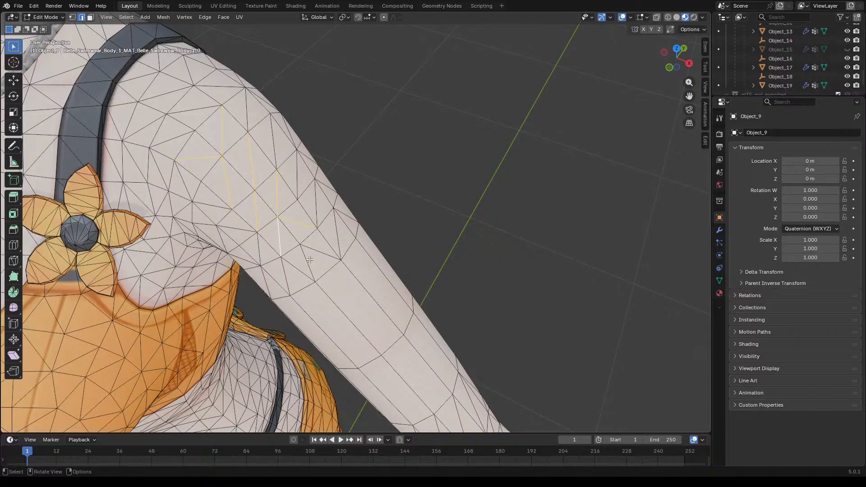
{"action": "key", "text": "x"}
{"action": "left_click", "coordinate": [290, 260]}
Step: Select the diagonal edges on the outer side of the left shoulder and dissolve them
{"action": "middle_click_drag", "start_coordinate": [291, 261], "coordinate": [406, 253]}
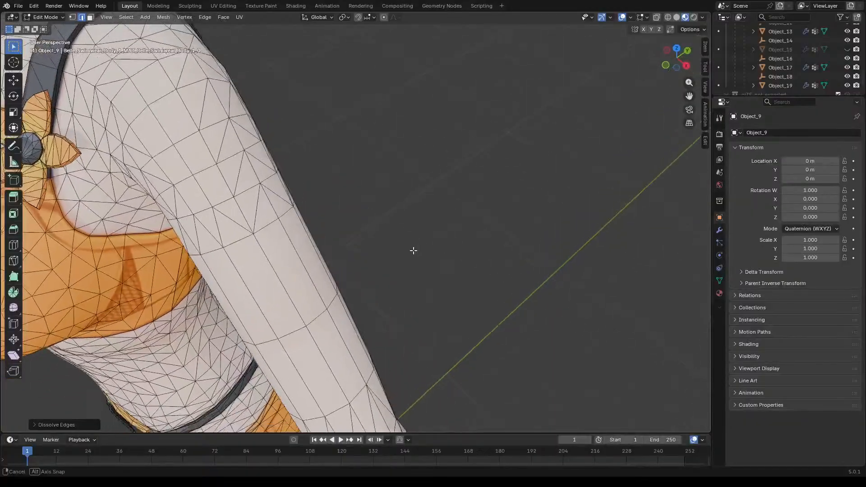
{"action": "left_click", "coordinate": [239, 171]}
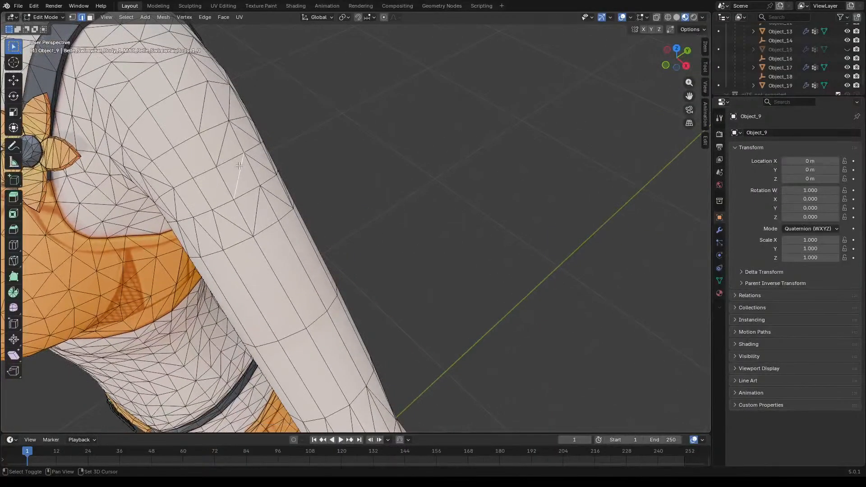
{"action": "left_click", "coordinate": [203, 108], "text": "shift"}
{"action": "left_click", "coordinate": [229, 103], "text": "shift"}
{"action": "left_click", "coordinate": [224, 143], "text": "shift"}
{"action": "left_click", "coordinate": [260, 164], "text": "shift"}
{"action": "key", "text": "x"}
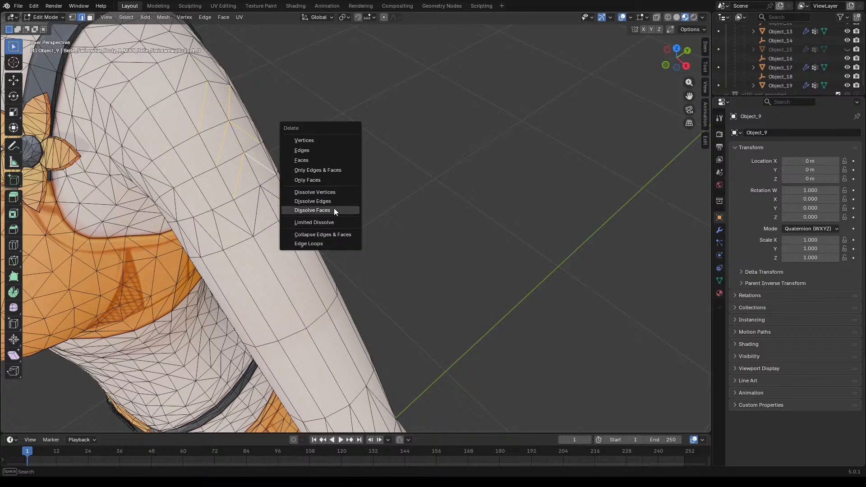
{"action": "left_click", "coordinate": [333, 201]}
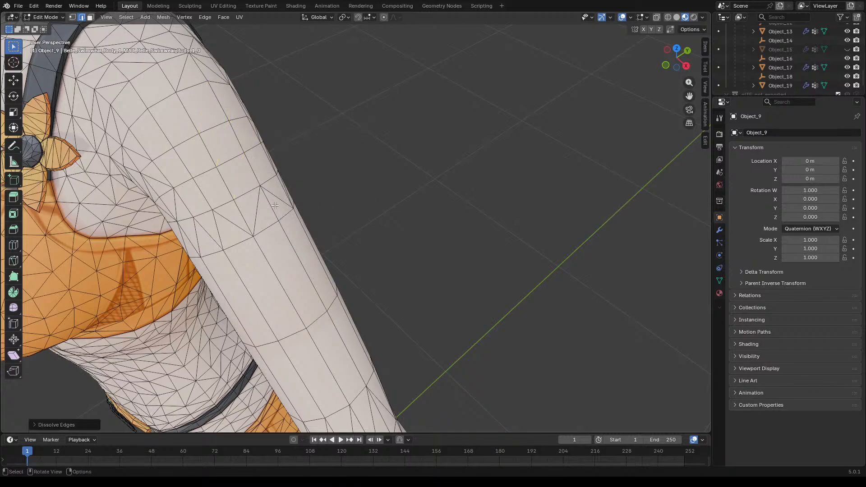
Step: Dissolve further diagonal edges just below the left shoulder, on the outer arm and near the armpit, and check the resulting topology
{"action": "left_click", "coordinate": [257, 205]}
{"action": "left_click", "coordinate": [273, 195], "text": "shift"}
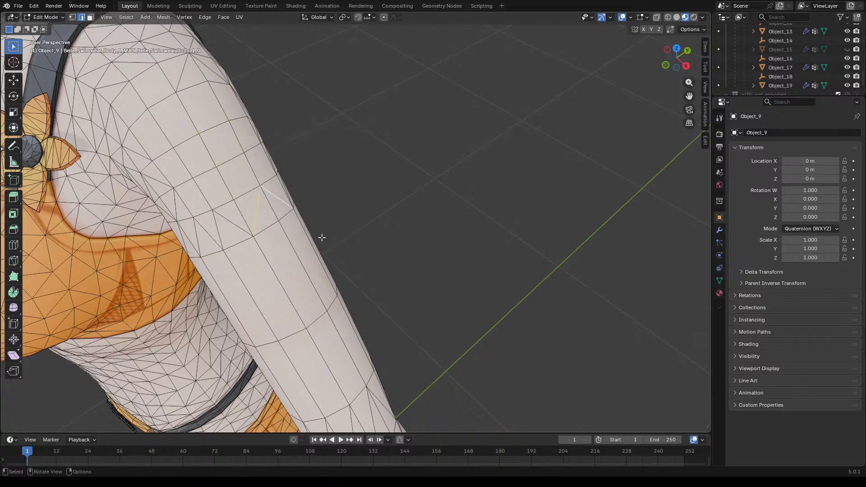
{"action": "middle_click_drag", "start_coordinate": [321, 237], "coordinate": [280, 179]}
{"action": "left_click", "coordinate": [280, 179], "text": "shift"}
{"action": "left_click", "coordinate": [266, 188], "text": "shift"}
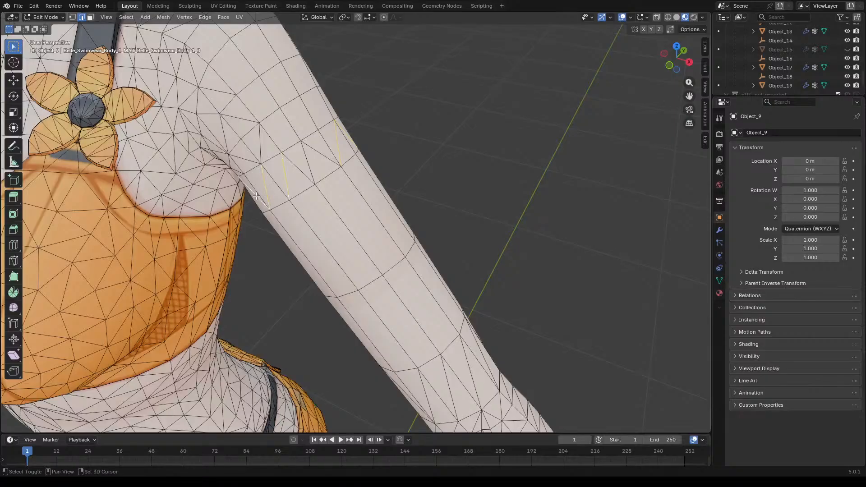
{"action": "key", "text": "x"}
{"action": "left_click", "coordinate": [309, 220]}
{"action": "middle_click_drag", "start_coordinate": [309, 220], "coordinate": [262, 219]}
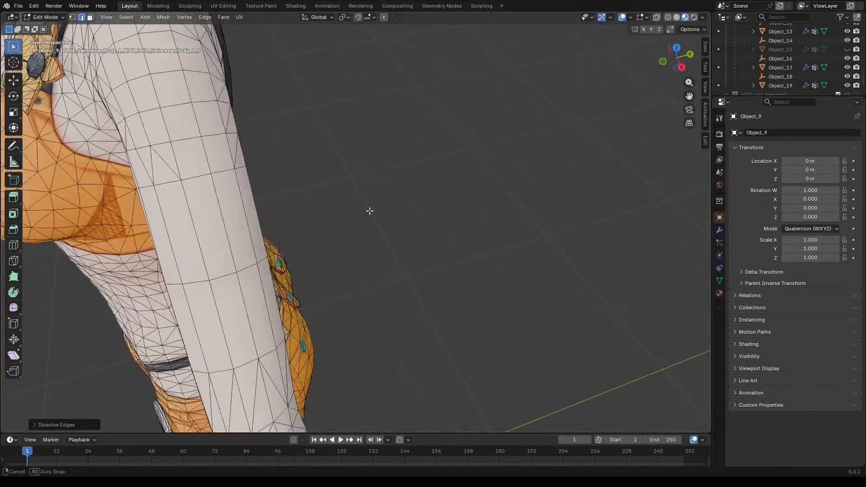
{"action": "scroll", "coordinate": [244, 215], "scroll_direction": "up", "scroll_amount": 2}
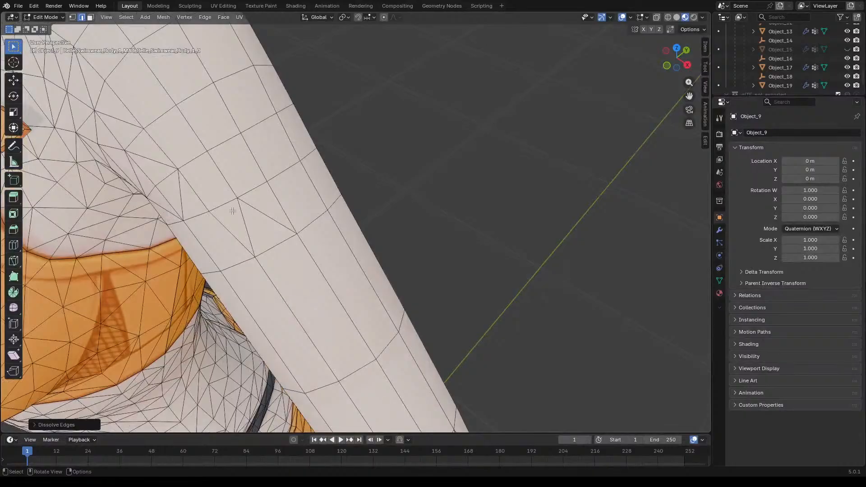
{"action": "scroll", "coordinate": [299, 206], "scroll_direction": "down", "scroll_amount": 2}
{"action": "middle_click_drag", "start_coordinate": [299, 206], "coordinate": [234, 203]}
{"action": "scroll", "coordinate": [382, 209], "scroll_direction": "down", "scroll_amount": 2}
{"action": "middle_click_drag", "start_coordinate": [381, 208], "coordinate": [499, 197]}
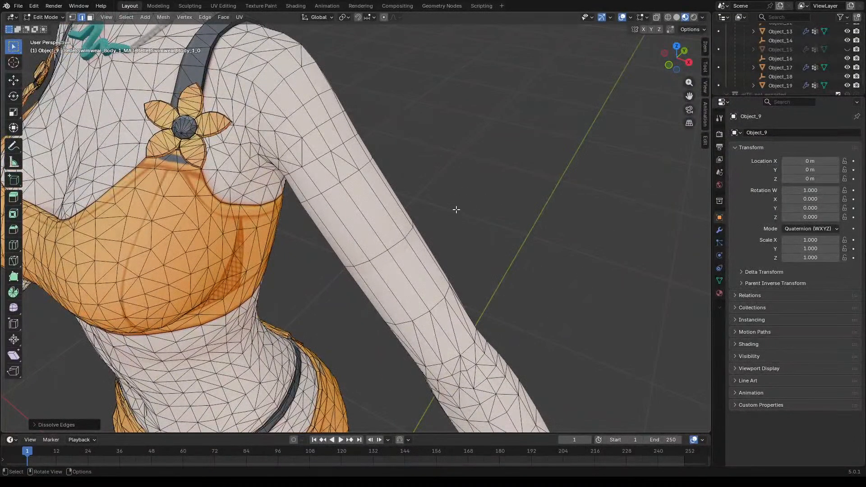
{"action": "middle_click_drag", "start_coordinate": [455, 211], "coordinate": [429, 222]}
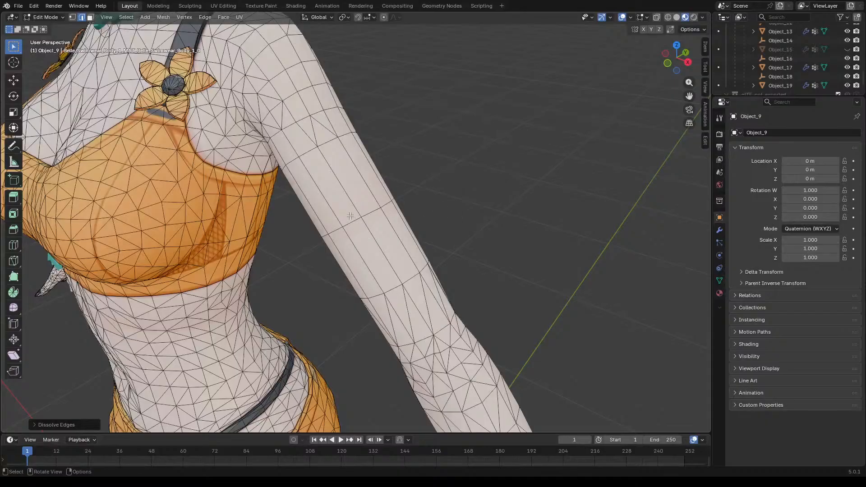
{"action": "left_click", "coordinate": [322, 127]}
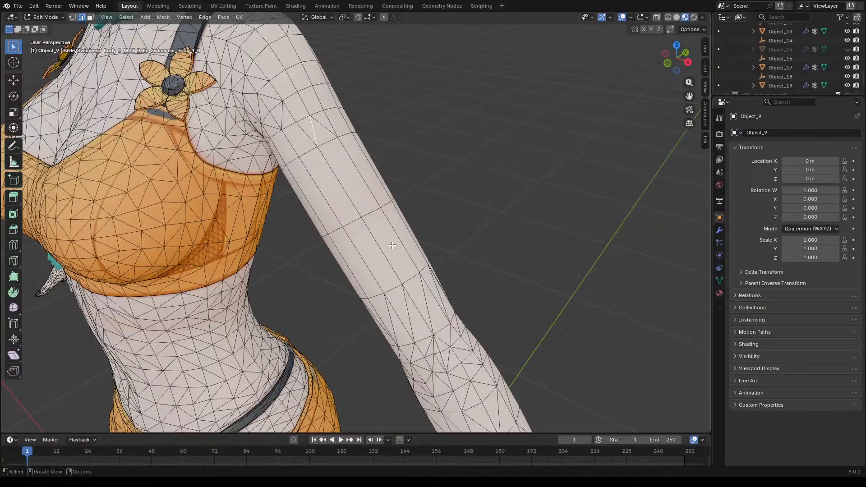
{"action": "scroll", "coordinate": [392, 245], "scroll_direction": "down", "scroll_amount": 6}
{"action": "scroll", "coordinate": [375, 224], "scroll_direction": "up", "scroll_amount": 5}
{"action": "middle_click_drag", "start_coordinate": [406, 229], "coordinate": [455, 226]}
Step: Turn on X-ray and, in front view, select the vertices of the three edge rings around the upper left arm
{"action": "left_click", "coordinate": [656, 19]}
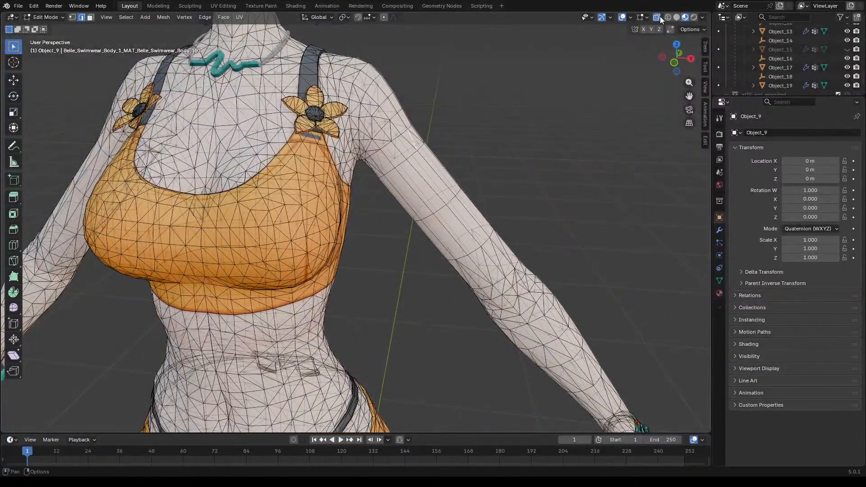
{"action": "middle_click_drag", "start_coordinate": [550, 192], "coordinate": [541, 171]}
{"action": "key", "text": "3"}
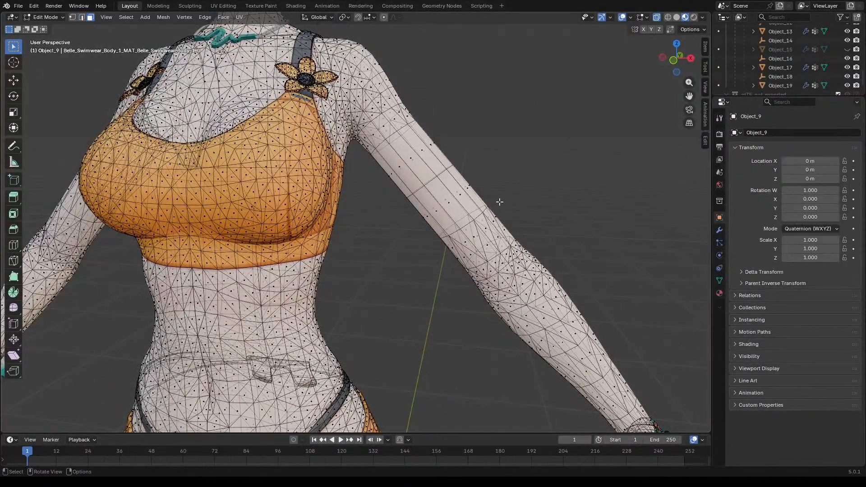
{"action": "key", "text": "1"}
{"action": "key", "text": "KP_1"}
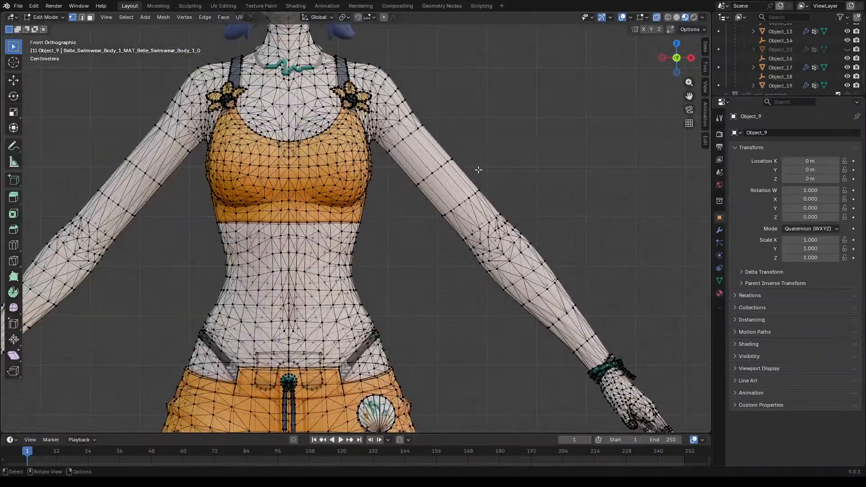
{"action": "scroll", "coordinate": [487, 187], "scroll_direction": "up", "scroll_amount": 10}
{"action": "scroll", "coordinate": [469, 206], "scroll_direction": "down", "scroll_amount": 9}
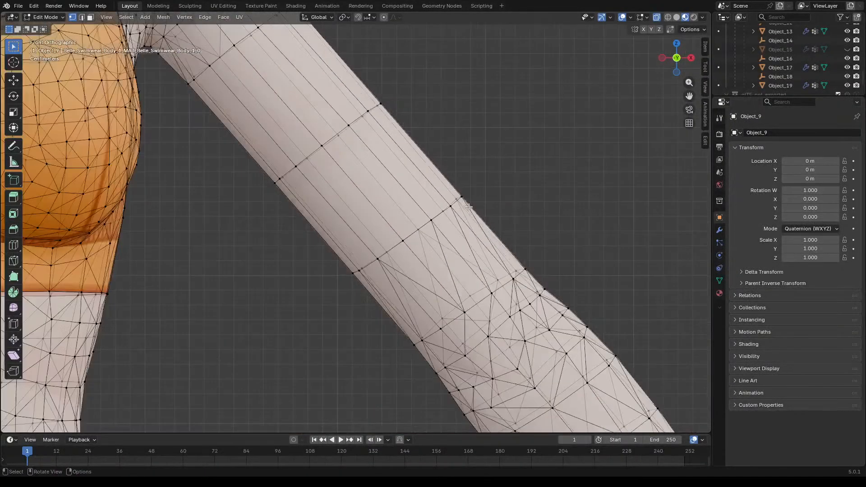
{"action": "scroll", "coordinate": [469, 206], "scroll_direction": "up", "scroll_amount": 1}
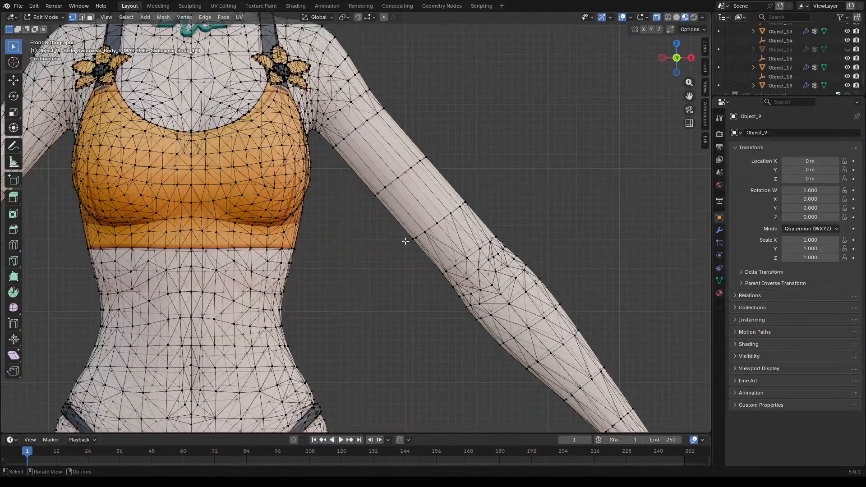
{"action": "left_click_drag", "start_coordinate": [404, 247], "coordinate": [471, 180]}
{"action": "left_click_drag", "start_coordinate": [458, 152], "coordinate": [368, 212], "text": "shift"}
{"action": "left_click_drag", "start_coordinate": [416, 113], "coordinate": [353, 133], "text": "shift"}
{"action": "left_click_drag", "start_coordinate": [391, 104], "coordinate": [365, 124], "text": "shift"}
{"action": "left_click_drag", "start_coordinate": [337, 157], "coordinate": [346, 141], "text": "shift"}
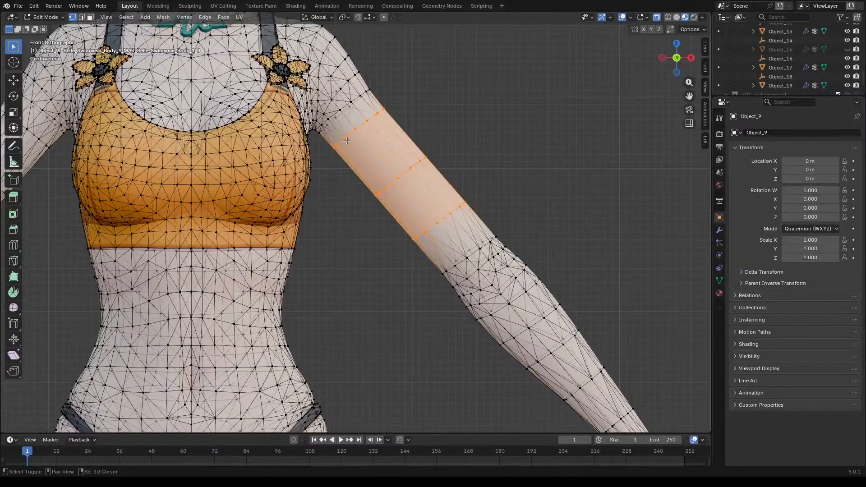
{"action": "scroll", "coordinate": [513, 148], "scroll_direction": "up", "scroll_amount": 2}
{"action": "middle_click_drag", "start_coordinate": [513, 149], "coordinate": [483, 170]}
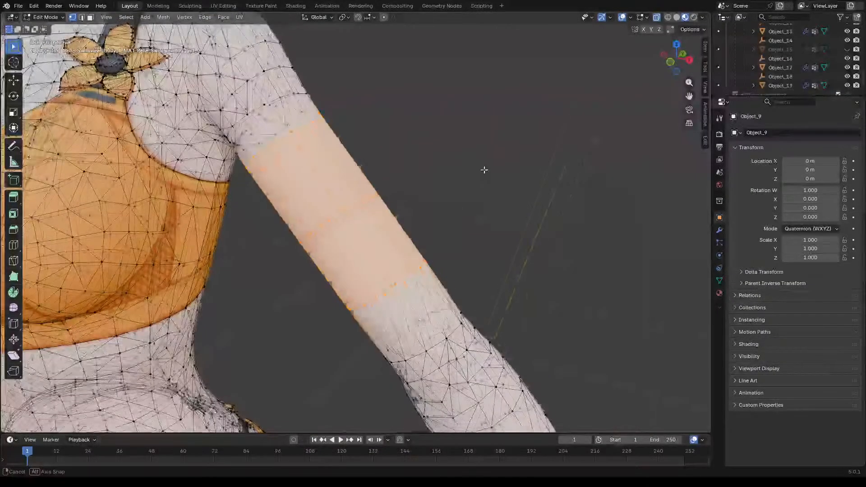
{"action": "right_click", "coordinate": [464, 195]}
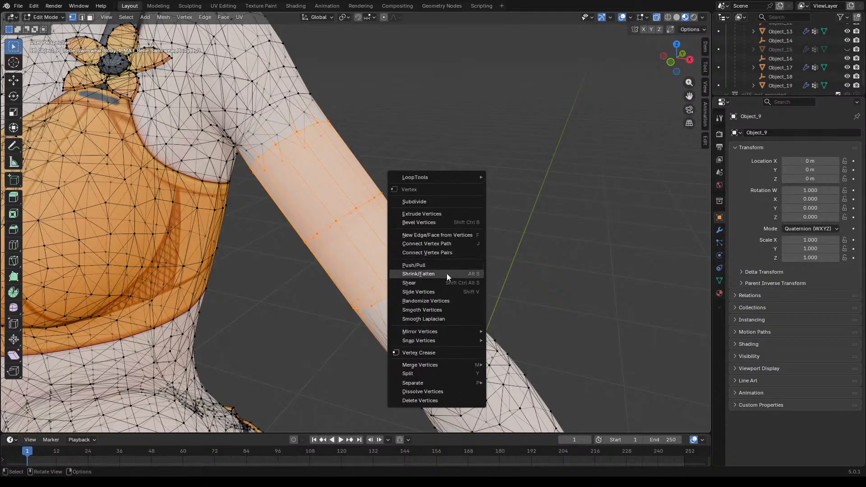
Step: Add a Triangulate modifier to the body mesh, clear the vertex selection and check the upper arm
{"action": "left_click", "coordinate": [719, 231]}
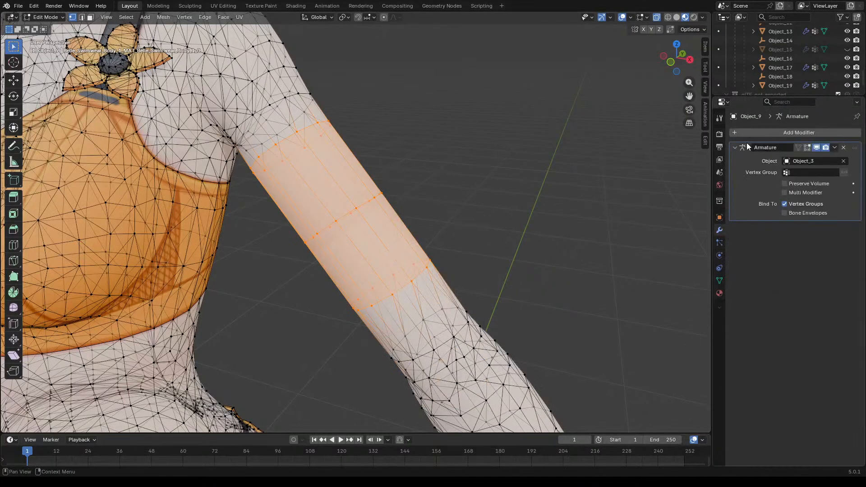
{"action": "left_click", "coordinate": [781, 137]}
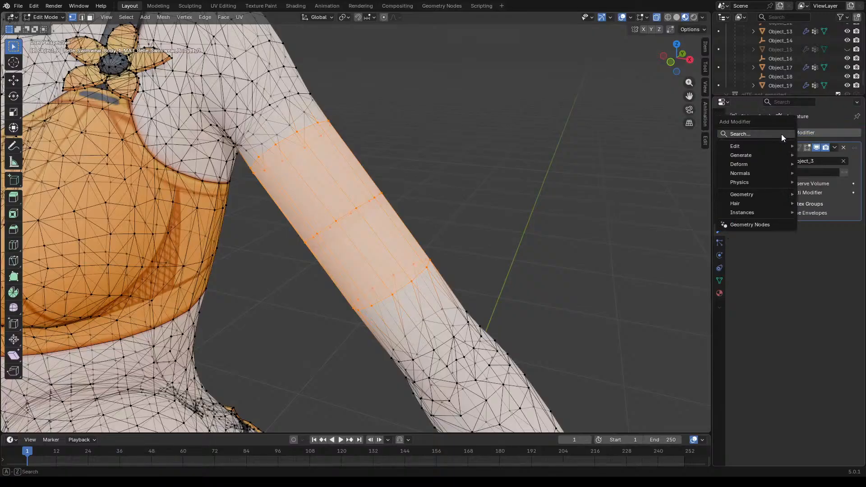
{"action": "mouse_move", "coordinate": [756, 155]}
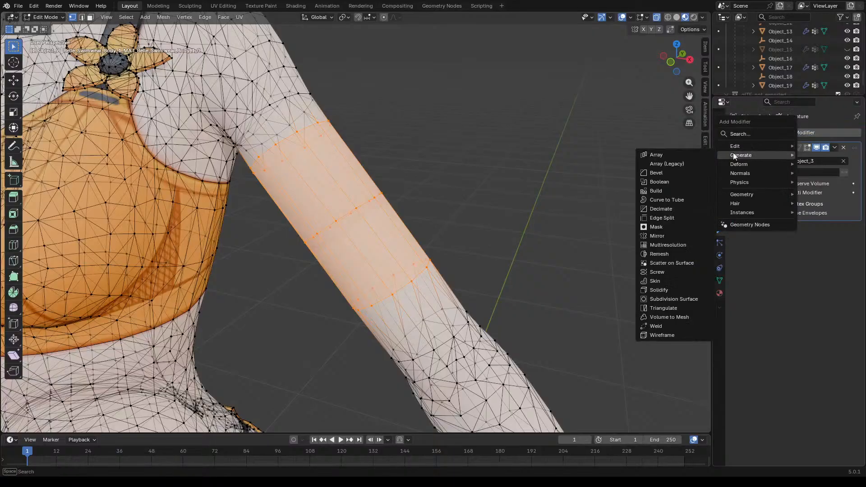
{"action": "left_click", "coordinate": [667, 307]}
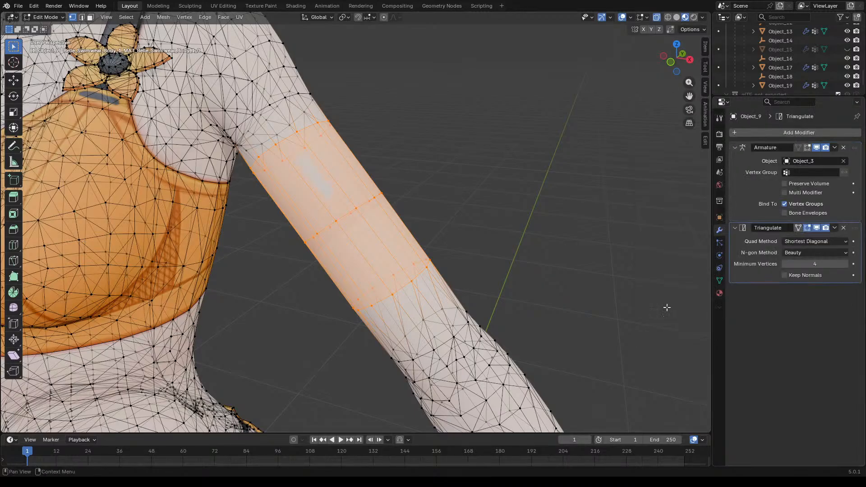
{"action": "scroll", "coordinate": [359, 232], "scroll_direction": "up", "scroll_amount": 2}
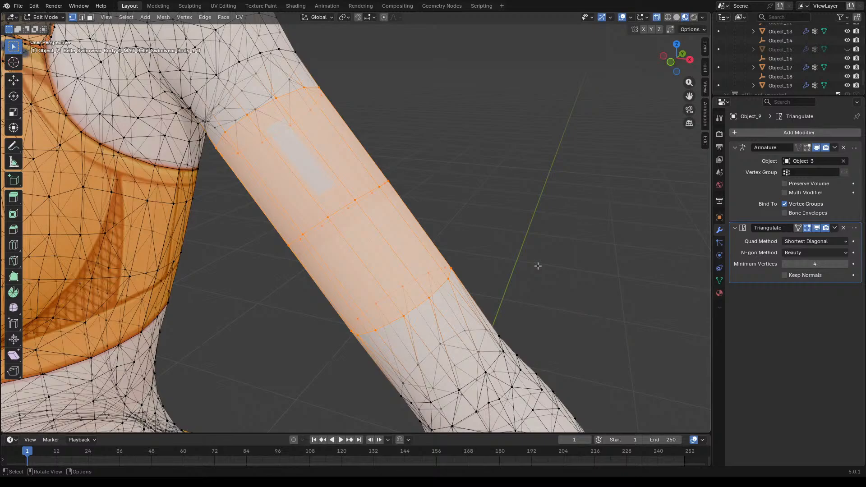
{"action": "scroll", "coordinate": [537, 266], "scroll_direction": "down", "scroll_amount": 3}
{"action": "scroll", "coordinate": [440, 251], "scroll_direction": "up", "scroll_amount": 3}
{"action": "left_click", "coordinate": [539, 208]}
{"action": "scroll", "coordinate": [526, 199], "scroll_direction": "up", "scroll_amount": 3}
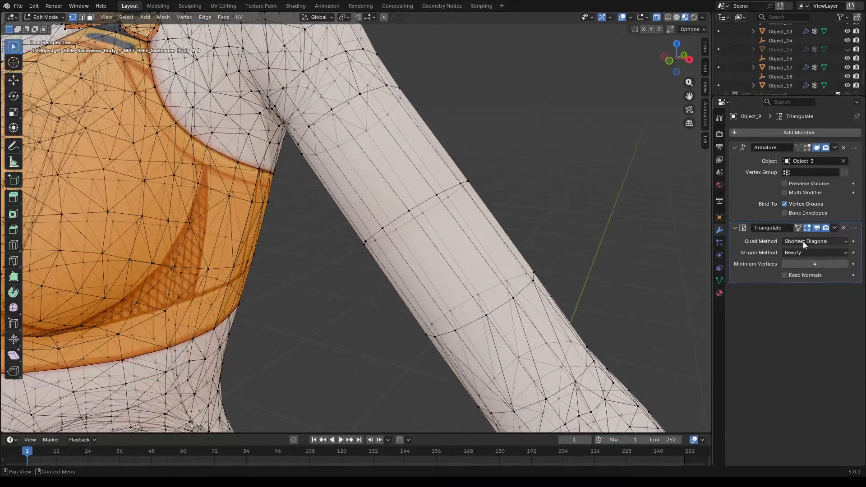
{"action": "left_click", "coordinate": [753, 229]}
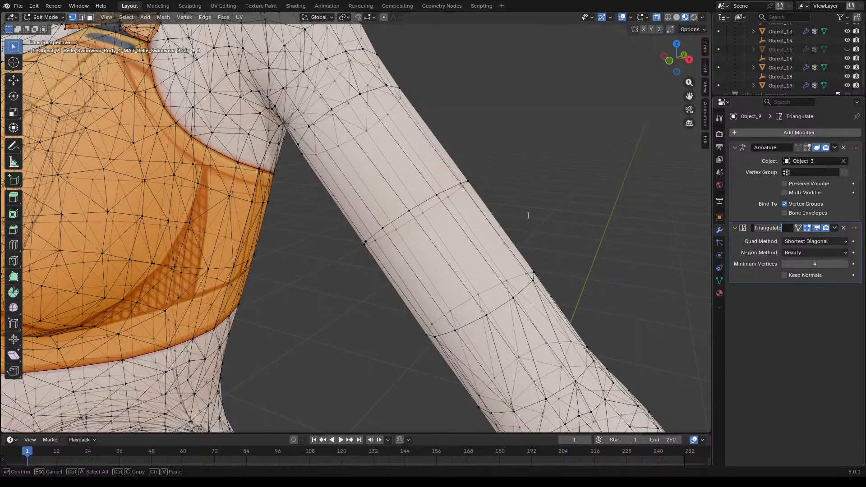
{"action": "key", "text": "Escape"}
{"action": "key", "text": "Tab"}
{"action": "key", "text": "Tab"}
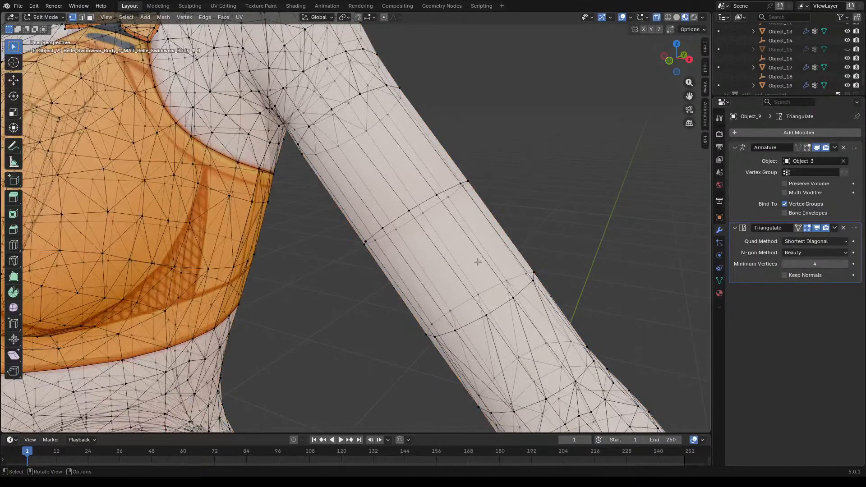
Step: Try the Triangulate modifier's methods, ending with Quad Method Fixed Alternate and N-gon Method Beauty
{"action": "left_click", "coordinate": [805, 251]}
{"action": "left_click", "coordinate": [797, 265]}
{"action": "left_click", "coordinate": [807, 254]}
{"action": "left_click", "coordinate": [799, 259]}
{"action": "left_click", "coordinate": [807, 243]}
{"action": "left_click", "coordinate": [805, 251]}
{"action": "left_click", "coordinate": [809, 241]}
{"action": "left_click", "coordinate": [804, 269]}
{"action": "left_click", "coordinate": [807, 241]}
{"action": "left_click", "coordinate": [800, 261]}
{"action": "left_click", "coordinate": [803, 242]}
{"action": "left_click", "coordinate": [795, 281]}
{"action": "left_click", "coordinate": [803, 241]}
{"action": "left_click", "coordinate": [799, 291]}
{"action": "left_click", "coordinate": [803, 242]}
{"action": "left_click", "coordinate": [800, 272]}
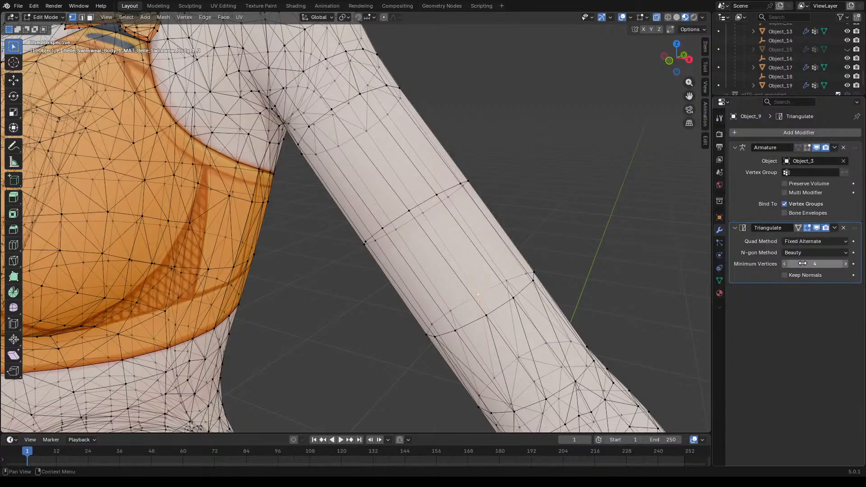
Step: Disable the Armature modifier in the viewport and inspect the triangulated arm in wireframe shading in Object Mode
{"action": "left_click", "coordinate": [816, 149]}
{"action": "left_click", "coordinate": [798, 228]}
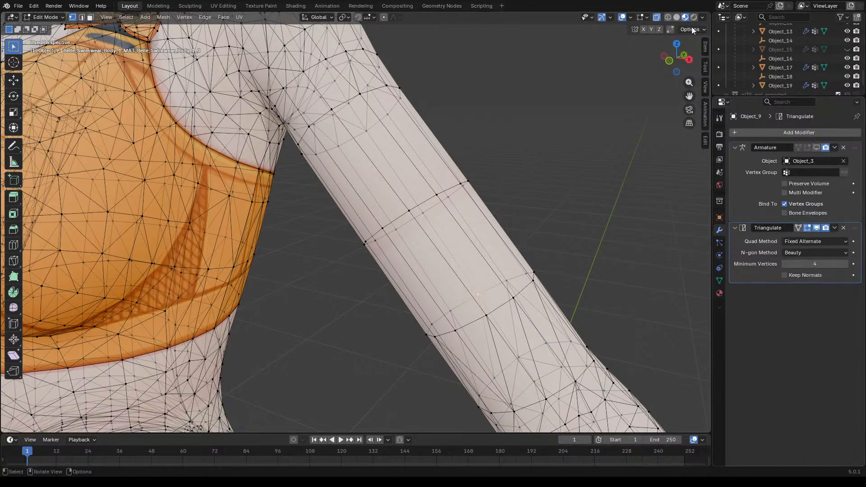
{"action": "left_click", "coordinate": [668, 16]}
{"action": "middle_click_drag", "start_coordinate": [595, 143], "coordinate": [437, 158]}
{"action": "key", "text": "Tab"}
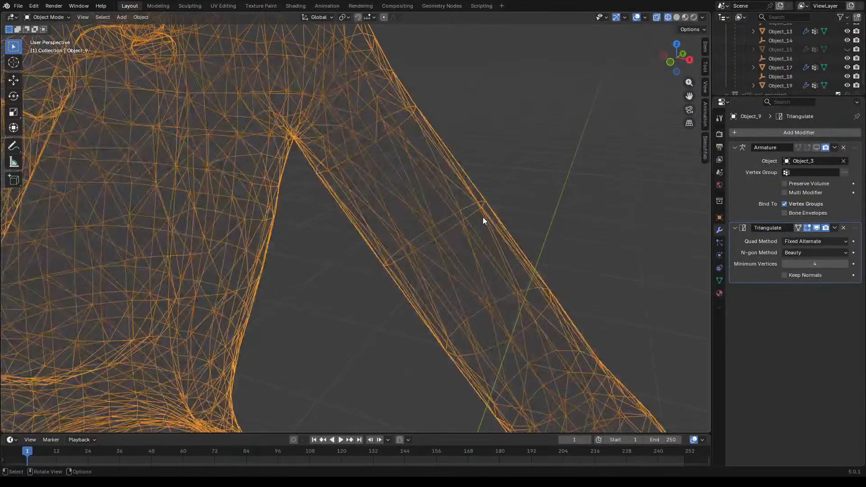
{"action": "scroll", "coordinate": [485, 220], "scroll_direction": "down", "scroll_amount": 4}
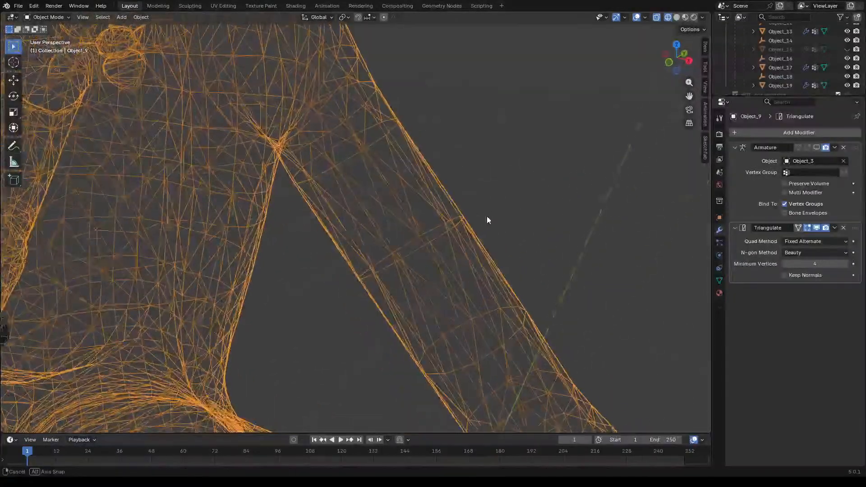
{"action": "scroll", "coordinate": [485, 216], "scroll_direction": "down", "scroll_amount": 2}
{"action": "middle_click_drag", "start_coordinate": [486, 214], "coordinate": [477, 236]}
Step: Return to Edit Mode and select a lengthwise edge on the upper left arm to inspect the underlying topology
{"action": "key", "text": "Tab"}
{"action": "left_click", "coordinate": [498, 270]}
{"action": "scroll", "coordinate": [477, 258], "scroll_direction": "up", "scroll_amount": 5}
{"action": "middle_click_drag", "start_coordinate": [380, 159], "coordinate": [446, 196]}
{"action": "key", "text": "2"}
{"action": "left_click", "coordinate": [405, 175]}
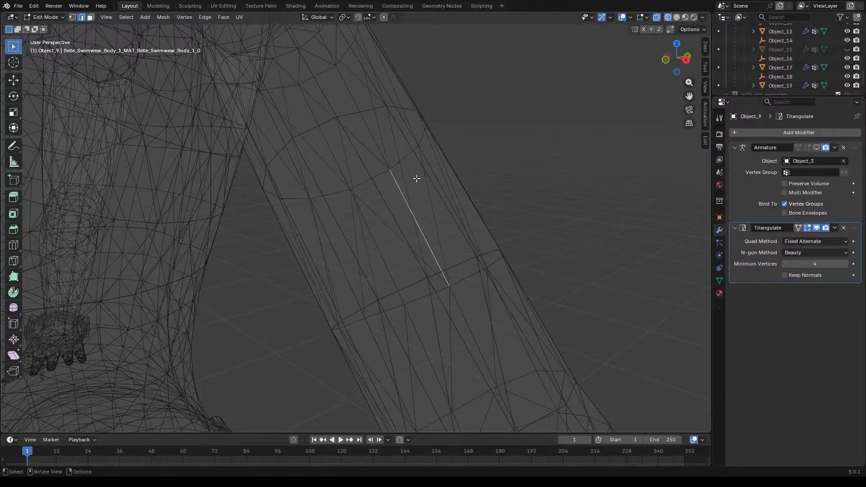
{"action": "scroll", "coordinate": [458, 183], "scroll_direction": "down", "scroll_amount": 4}
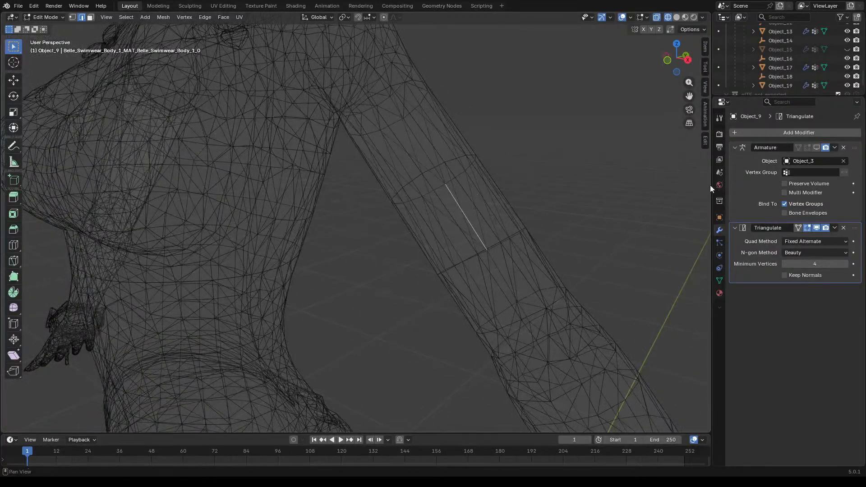
Step: Apply the Triangulate modifier in Object Mode, then return to Edit Mode with Material Preview shading
{"action": "key", "text": "Tab"}
{"action": "left_click", "coordinate": [834, 228]}
{"action": "left_click", "coordinate": [802, 240]}
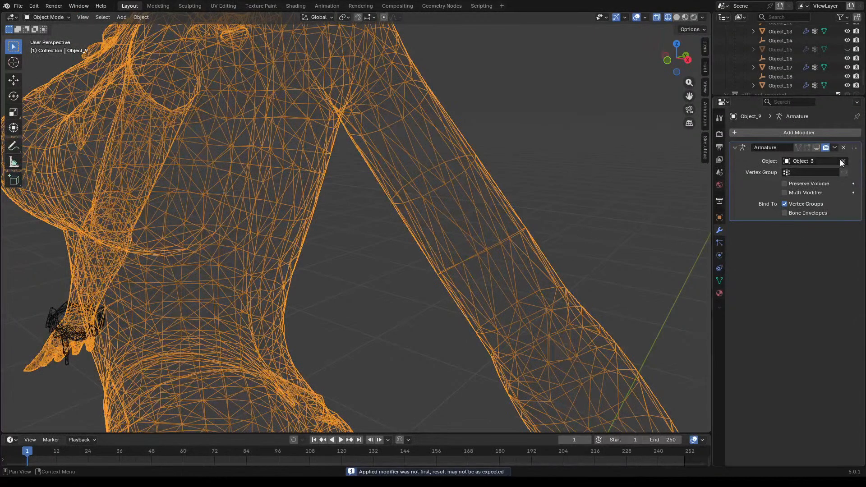
{"action": "key", "text": "Tab"}
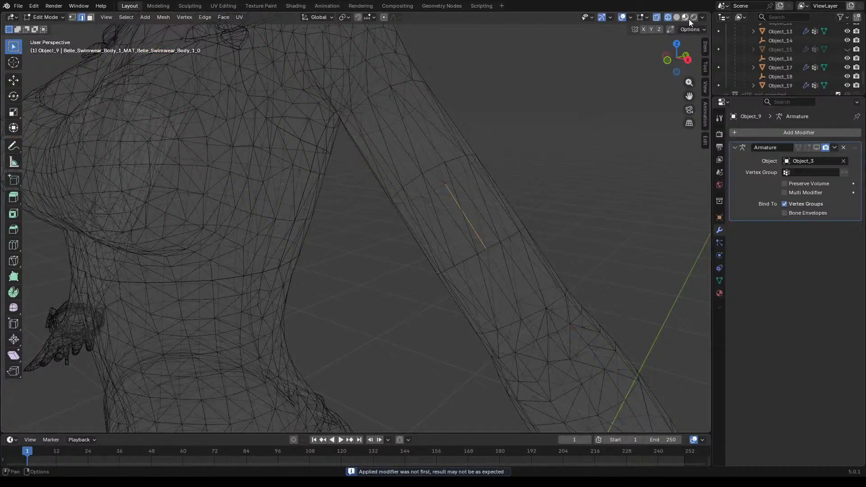
{"action": "left_click", "coordinate": [685, 17]}
Step: Examine the triangulated topology of the left upper arm and shoulder by selecting individual edges there
{"action": "left_click", "coordinate": [455, 188]}
{"action": "scroll", "coordinate": [455, 187], "scroll_direction": "up", "scroll_amount": 3}
{"action": "middle_click_drag", "start_coordinate": [501, 189], "coordinate": [493, 222]}
{"action": "middle_click_drag", "start_coordinate": [396, 215], "coordinate": [377, 187]}
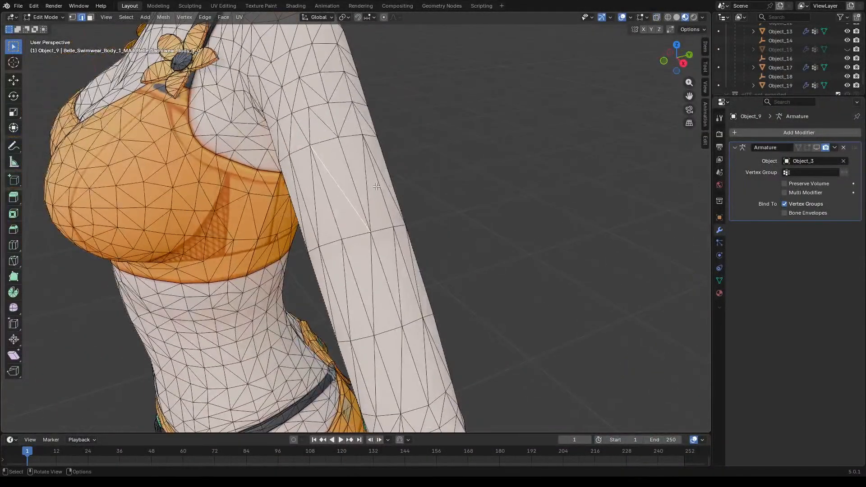
{"action": "middle_click_drag", "start_coordinate": [316, 174], "coordinate": [432, 231]}
{"action": "left_click", "coordinate": [309, 125]}
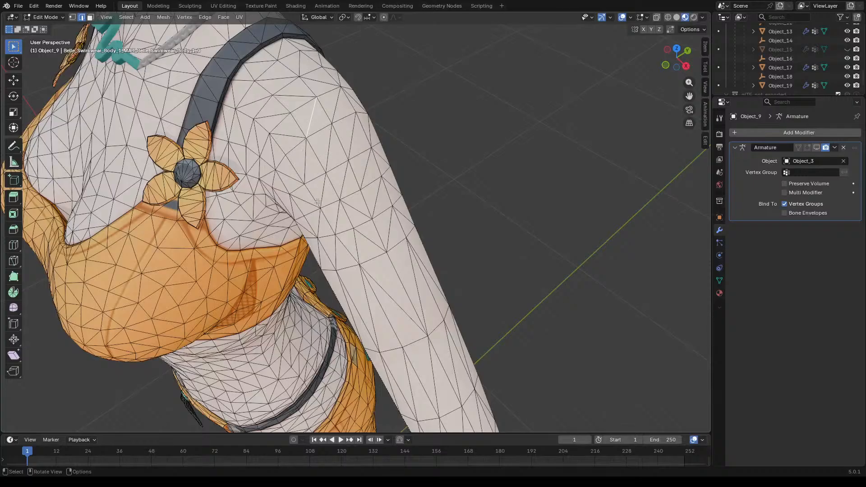
{"action": "left_click", "coordinate": [307, 154]}
{"action": "left_click", "coordinate": [331, 146]}
{"action": "left_click", "coordinate": [326, 187]}
{"action": "left_click", "coordinate": [346, 173], "text": "shift"}
{"action": "left_click", "coordinate": [330, 216], "text": "shift"}
{"action": "left_click", "coordinate": [347, 210], "text": "shift"}
Step: Review the triangulated mesh over the whole character and return to Object Mode
{"action": "scroll", "coordinate": [459, 196], "scroll_direction": "down", "scroll_amount": 5}
{"action": "middle_click_drag", "start_coordinate": [462, 236], "coordinate": [479, 222]}
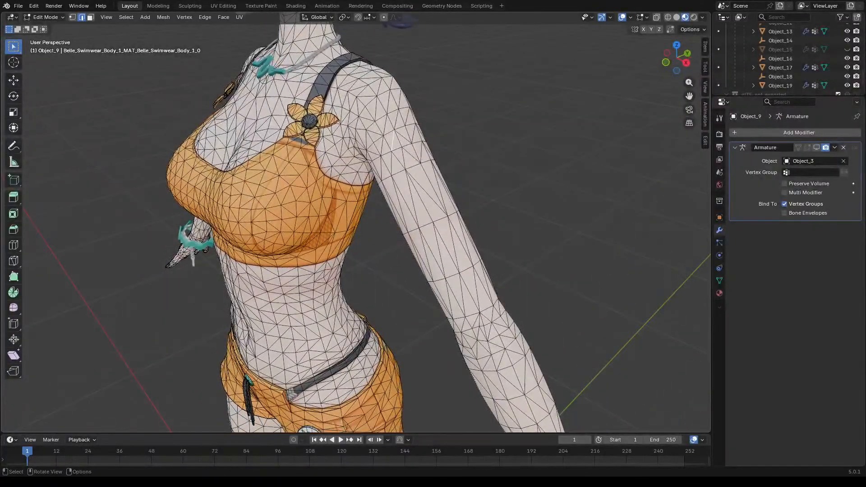
{"action": "middle_click_drag", "start_coordinate": [481, 215], "coordinate": [458, 181]}
{"action": "scroll", "coordinate": [475, 216], "scroll_direction": "down", "scroll_amount": 6}
{"action": "scroll", "coordinate": [458, 180], "scroll_direction": "up", "scroll_amount": 3}
{"action": "scroll", "coordinate": [459, 180], "scroll_direction": "down", "scroll_amount": 7}
{"action": "middle_click_drag", "start_coordinate": [451, 248], "coordinate": [528, 234]}
{"action": "scroll", "coordinate": [548, 244], "scroll_direction": "up", "scroll_amount": 3}
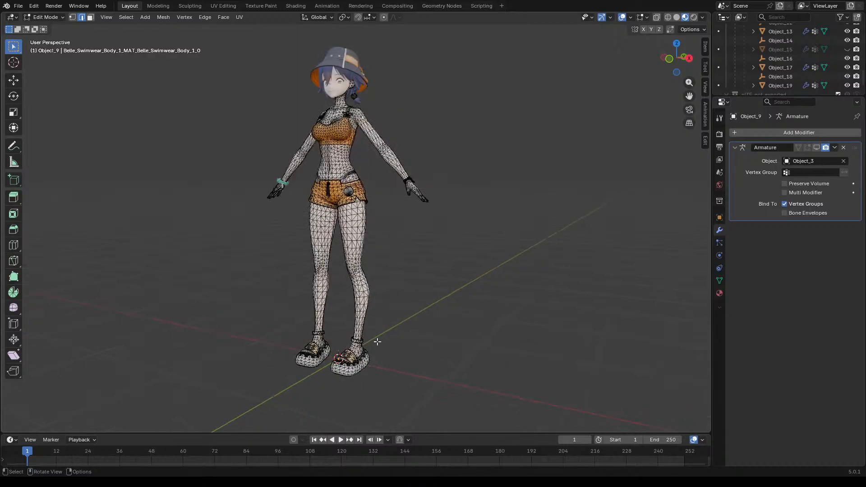
{"action": "key", "text": "Tab"}
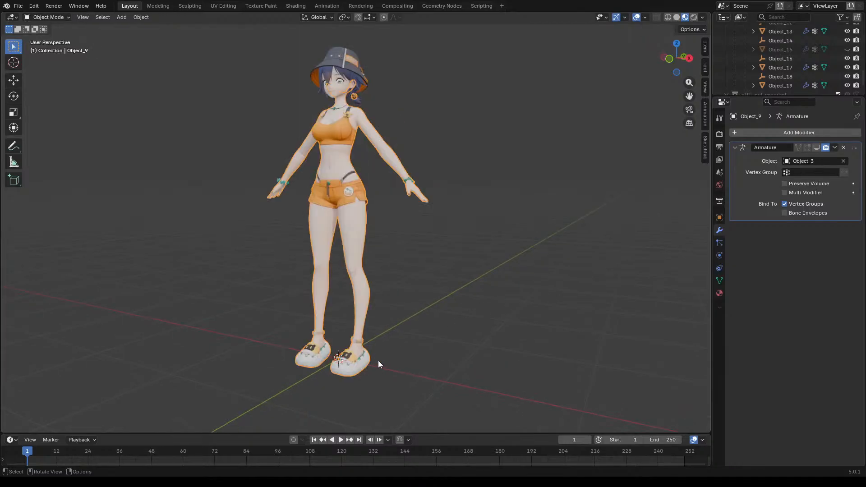
Step: Hide the empties Belle_Face, Belle_Swimwear_Body_1 to Body_4, Belle_Swimwear_HairShado and Object_5, and select Object_5
{"action": "scroll", "coordinate": [789, 86], "scroll_direction": "up", "scroll_amount": 5}
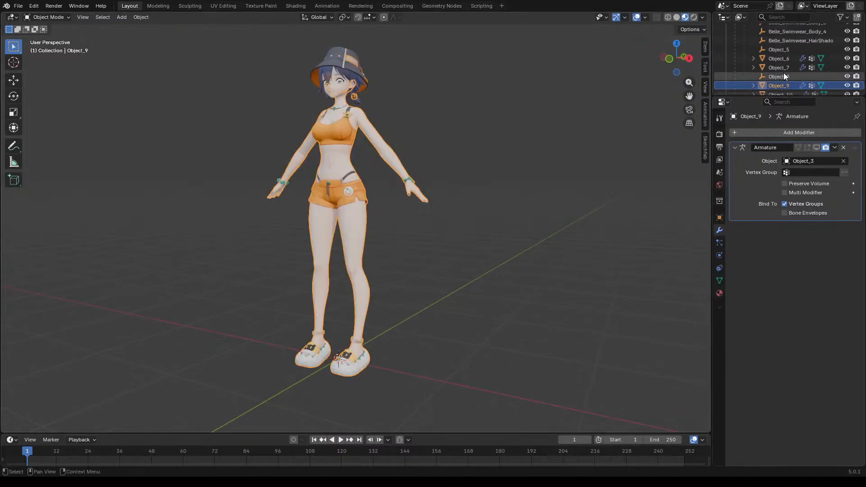
{"action": "scroll", "coordinate": [803, 62], "scroll_direction": "up", "scroll_amount": 3}
{"action": "left_click", "coordinate": [847, 49]}
{"action": "left_click", "coordinate": [846, 58]}
{"action": "left_click", "coordinate": [847, 67]}
{"action": "left_click", "coordinate": [847, 76]}
{"action": "left_click", "coordinate": [847, 85]}
{"action": "scroll", "coordinate": [835, 68], "scroll_direction": "down", "scroll_amount": 1}
{"action": "left_click", "coordinate": [846, 77]}
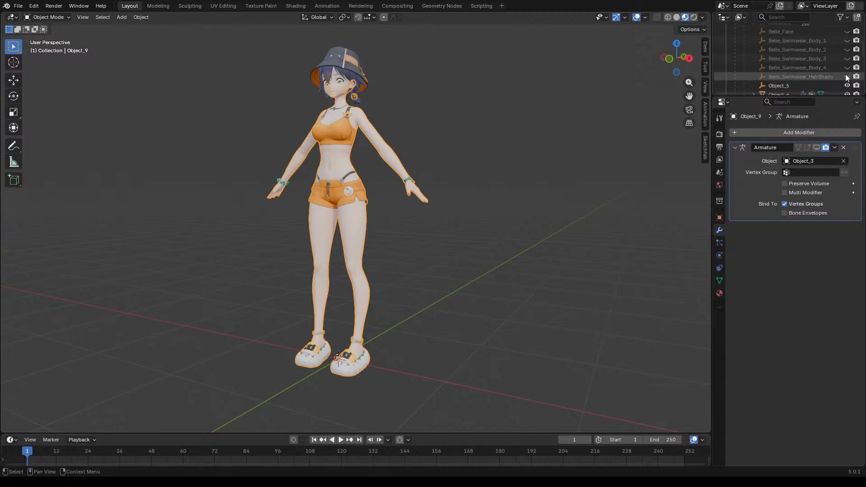
{"action": "scroll", "coordinate": [834, 73], "scroll_direction": "down", "scroll_amount": 1}
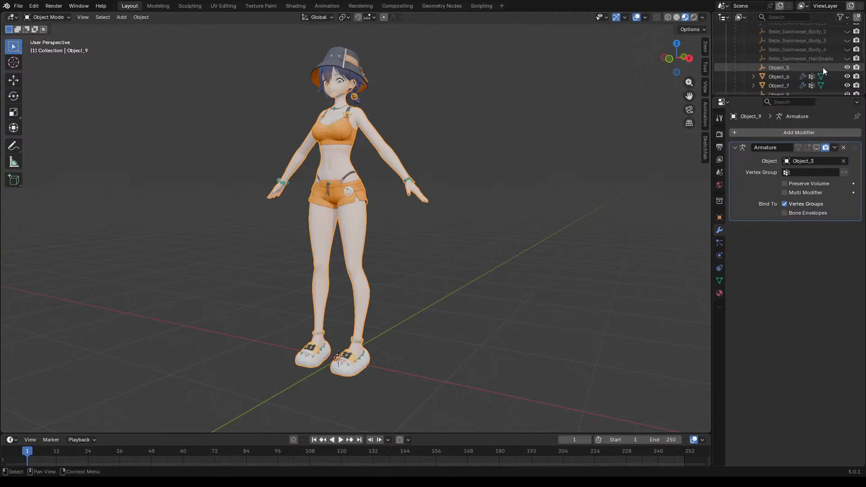
{"action": "left_click", "coordinate": [847, 67]}
{"action": "left_click", "coordinate": [808, 64]}
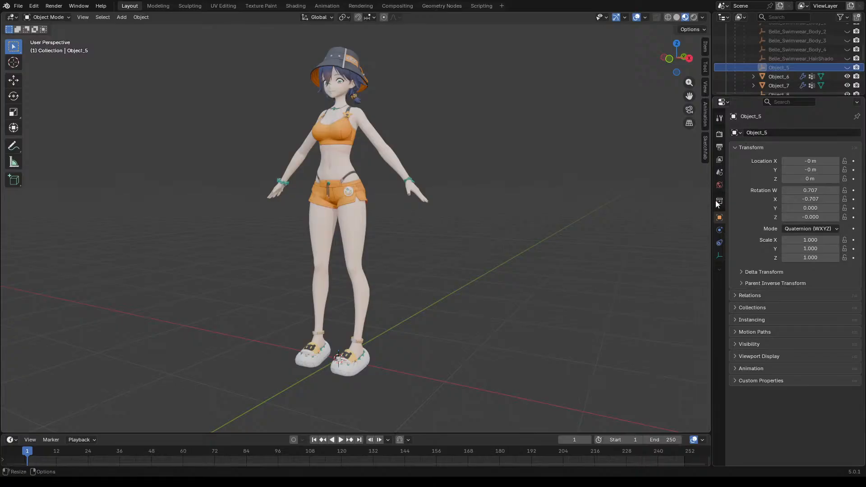
Step: Look through Object_5's physics, constraint and data properties, the world and view layer settings, and its outliner context options
{"action": "left_click", "coordinate": [719, 230]}
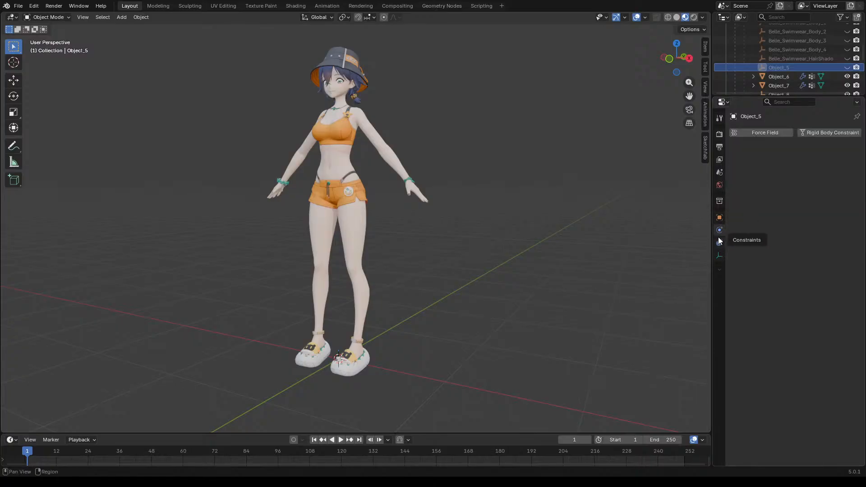
{"action": "left_click", "coordinate": [719, 243]}
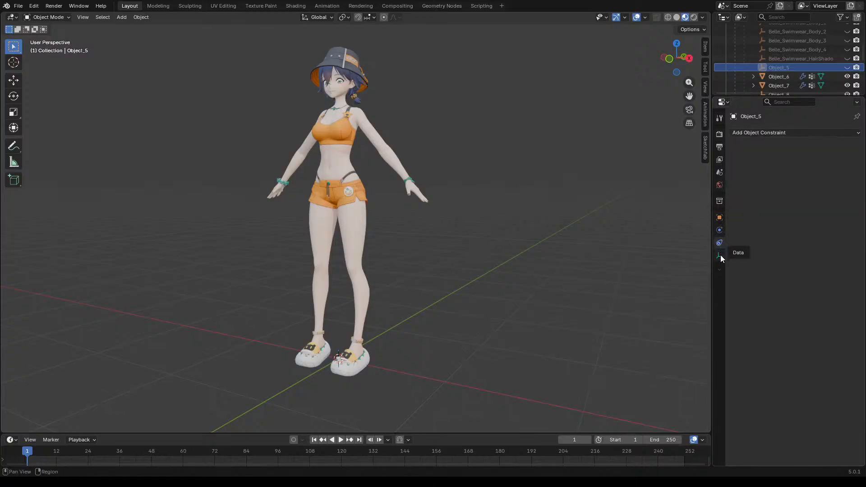
{"action": "left_click", "coordinate": [720, 255]}
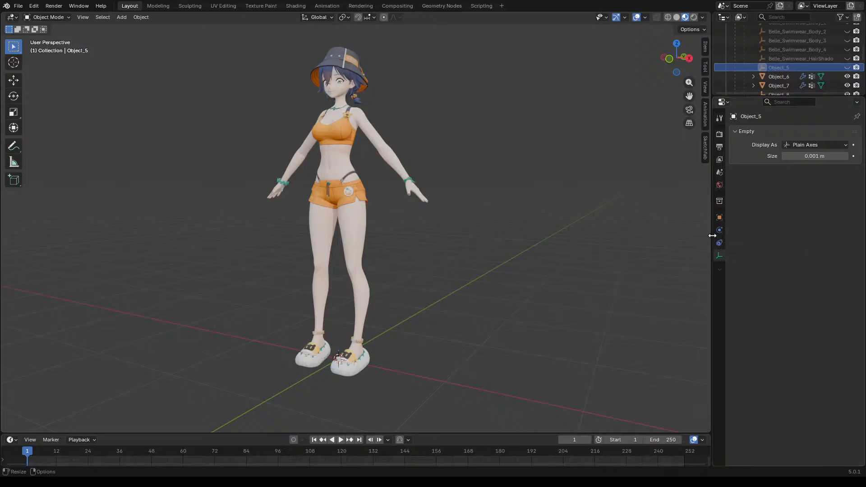
{"action": "left_click", "coordinate": [719, 184]}
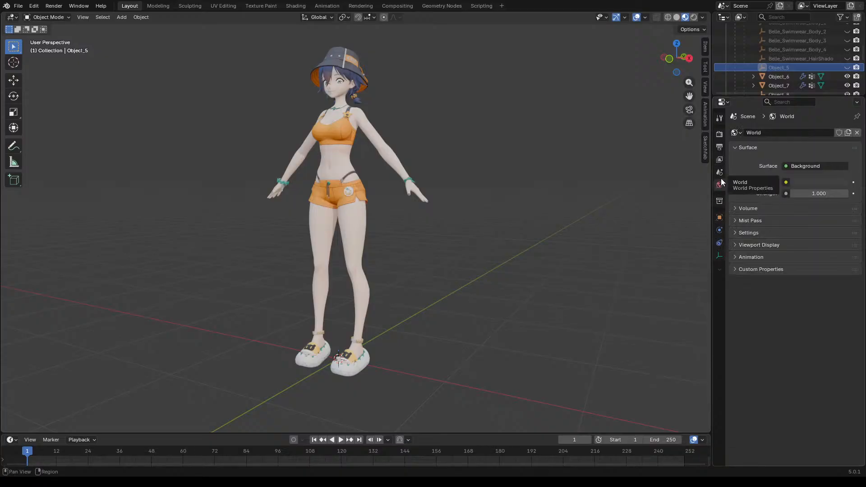
{"action": "left_click", "coordinate": [721, 172]}
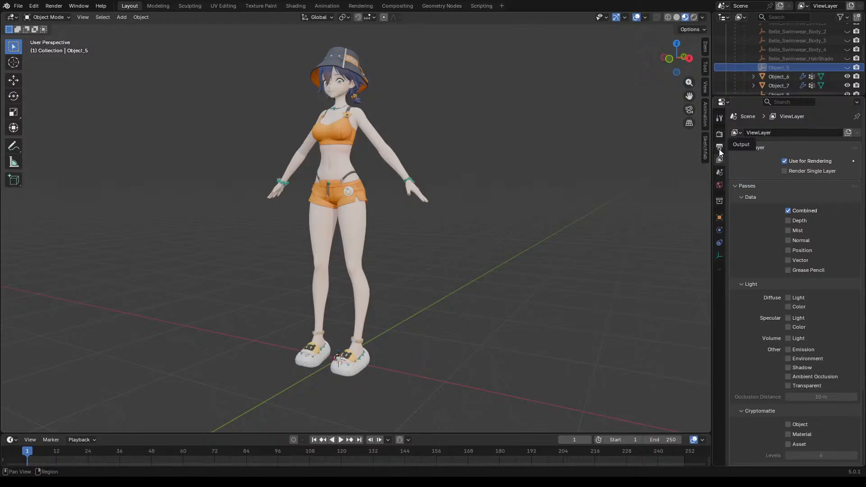
{"action": "scroll", "coordinate": [782, 66], "scroll_direction": "down", "scroll_amount": 2}
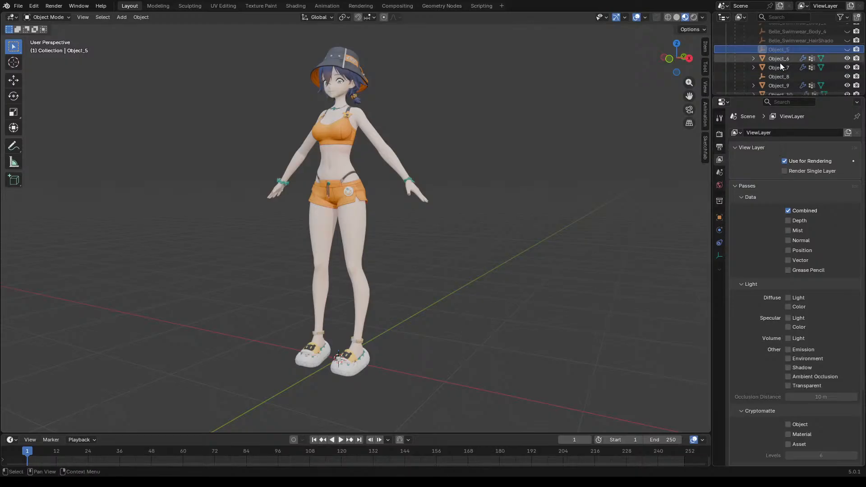
{"action": "right_click", "coordinate": [764, 48]}
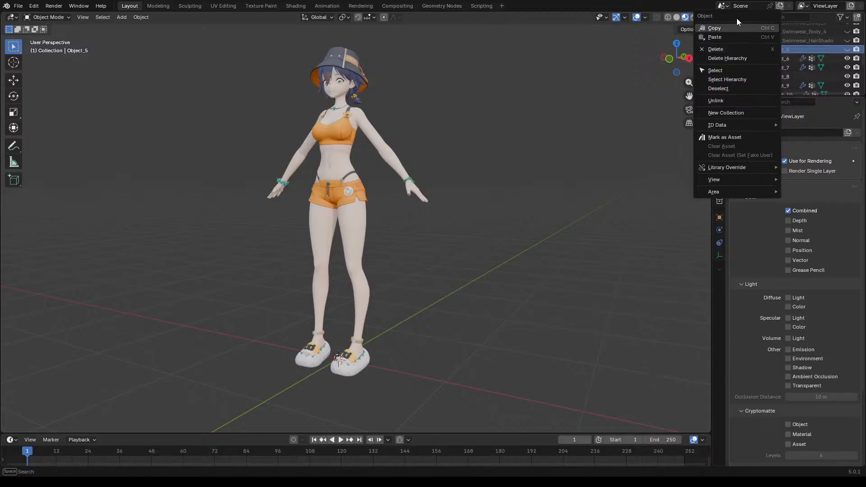
{"action": "left_click", "coordinate": [830, 50]}
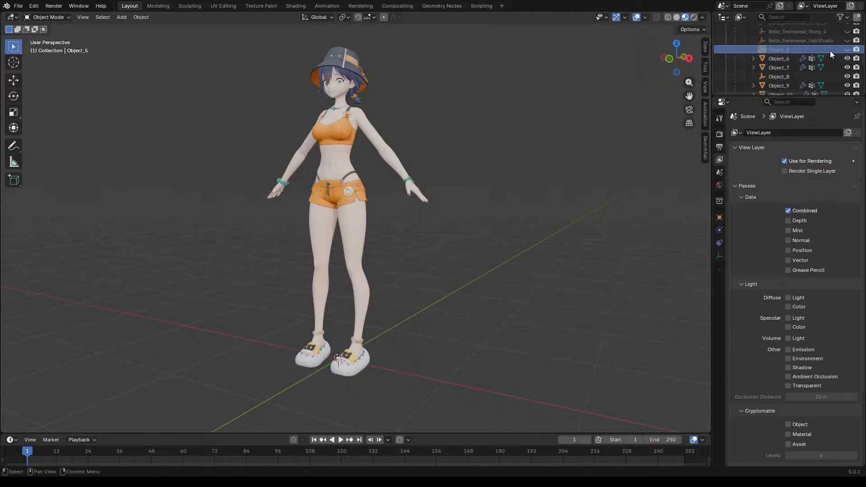
Step: Toggle the visibility of Object_6 and Object_7 to identify their parts, and hide the empty Object_8
{"action": "left_click", "coordinate": [846, 58]}
{"action": "left_click", "coordinate": [847, 58]}
{"action": "left_click", "coordinate": [846, 59]}
{"action": "left_click", "coordinate": [847, 58]}
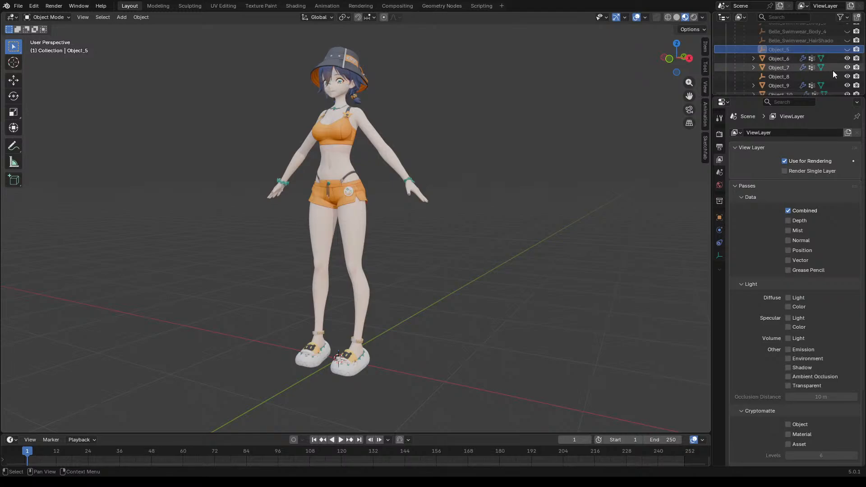
{"action": "left_click", "coordinate": [846, 68]}
{"action": "left_click", "coordinate": [846, 67]}
{"action": "left_click", "coordinate": [846, 67]}
{"action": "left_click", "coordinate": [847, 67]}
{"action": "left_click", "coordinate": [847, 76]}
{"action": "scroll", "coordinate": [842, 76], "scroll_direction": "down", "scroll_amount": 2}
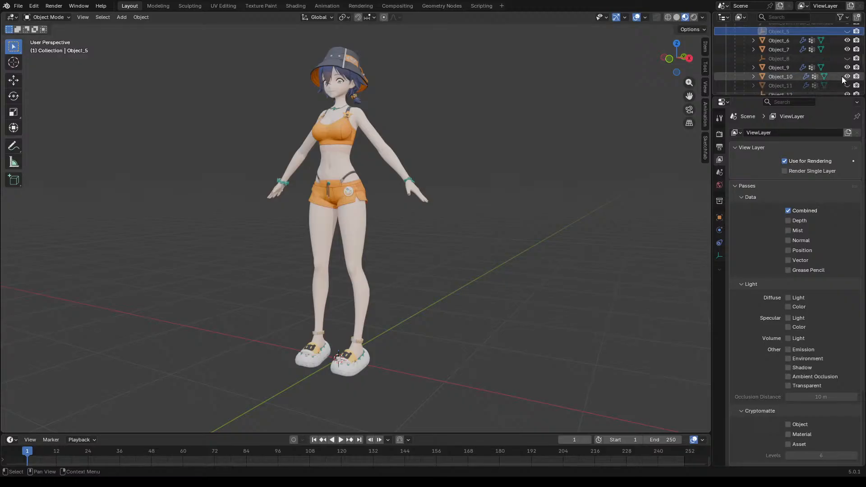
Step: Show Object_11 and hide the empty Object_12
{"action": "left_click", "coordinate": [847, 76]}
{"action": "left_click", "coordinate": [847, 68]}
{"action": "left_click", "coordinate": [847, 68]}
{"action": "left_click", "coordinate": [847, 68]}
{"action": "scroll", "coordinate": [847, 69], "scroll_direction": "down", "scroll_amount": 1}
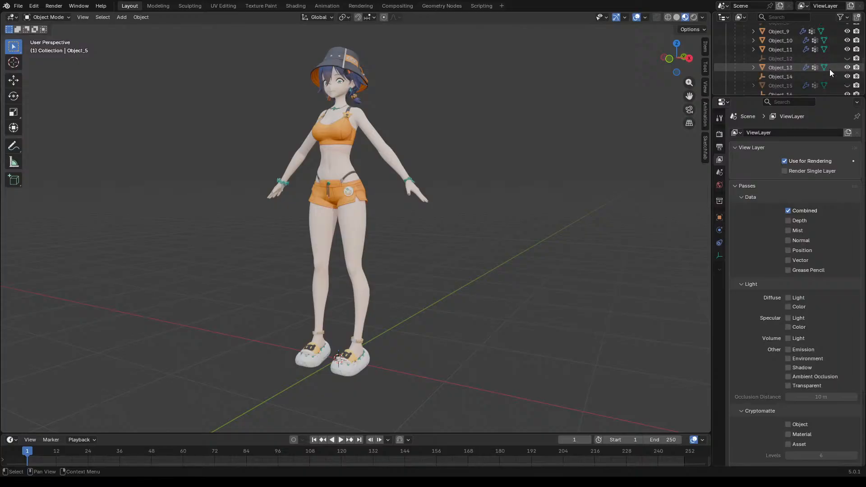
Step: Hide the empties Object_14, Object_16 and Object_18, and show the T-shirt mesh Object_15
{"action": "left_click", "coordinate": [847, 76]}
{"action": "left_click", "coordinate": [847, 85]}
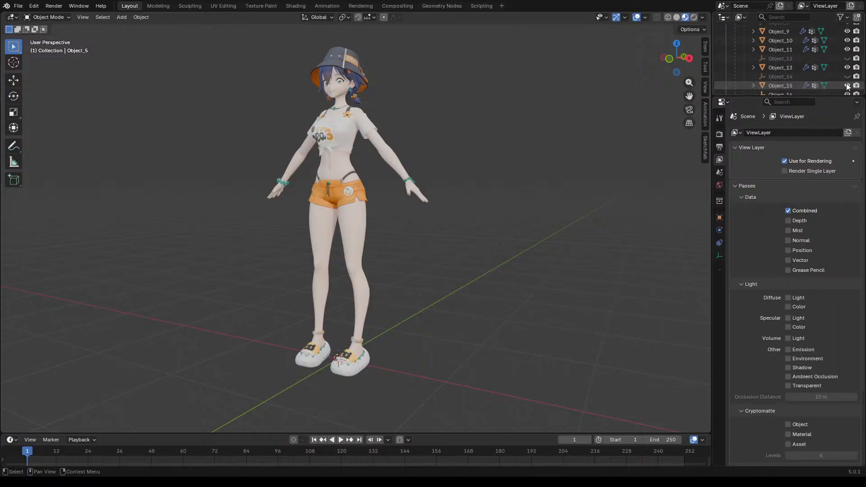
{"action": "scroll", "coordinate": [839, 80], "scroll_direction": "down", "scroll_amount": 1}
{"action": "scroll", "coordinate": [838, 77], "scroll_direction": "down", "scroll_amount": 1}
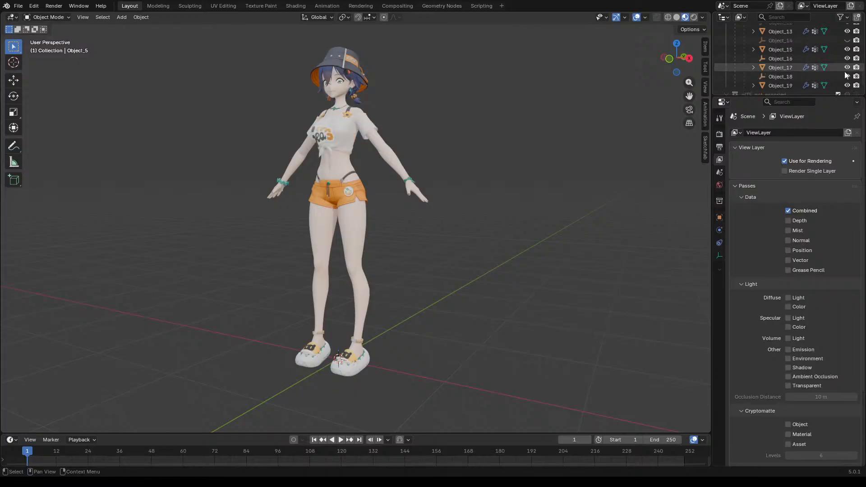
{"action": "left_click", "coordinate": [848, 59]}
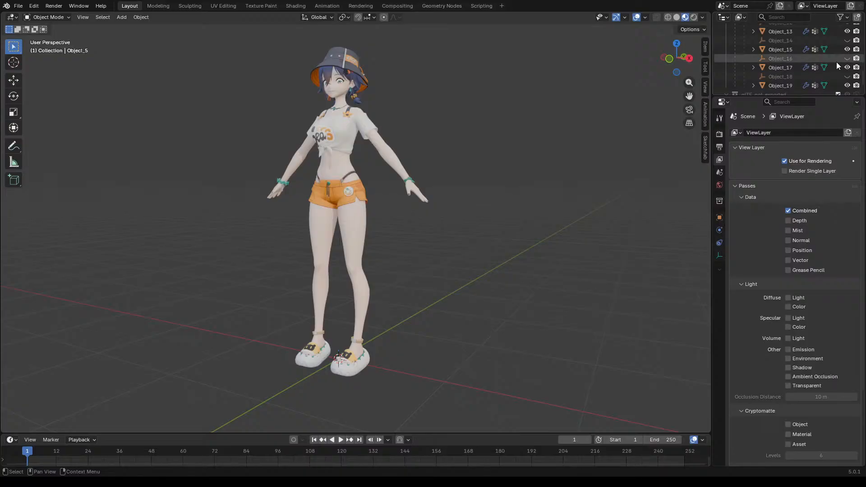
Step: Toggle the visibility of Object_19 repeatedly while examining the face and upper body to identify which part it is
{"action": "left_click", "coordinate": [847, 85]}
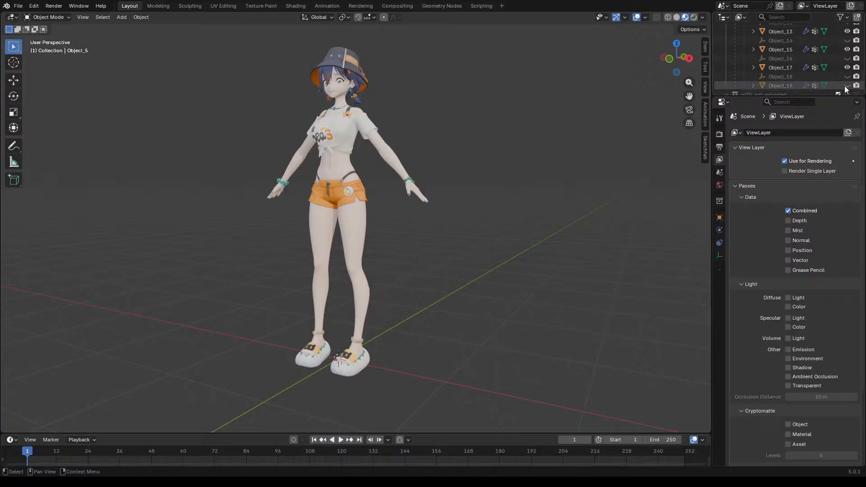
{"action": "left_click", "coordinate": [847, 85]}
{"action": "left_click", "coordinate": [847, 85]}
{"action": "left_click", "coordinate": [847, 85]}
{"action": "left_click", "coordinate": [847, 85]}
{"action": "left_click", "coordinate": [847, 86]}
{"action": "left_click", "coordinate": [847, 85]}
{"action": "left_click", "coordinate": [847, 86]}
{"action": "left_click", "coordinate": [847, 85]}
{"action": "left_click", "coordinate": [847, 85]}
{"action": "left_click", "coordinate": [847, 85]}
{"action": "scroll", "coordinate": [349, 90], "scroll_direction": "up", "scroll_amount": 5}
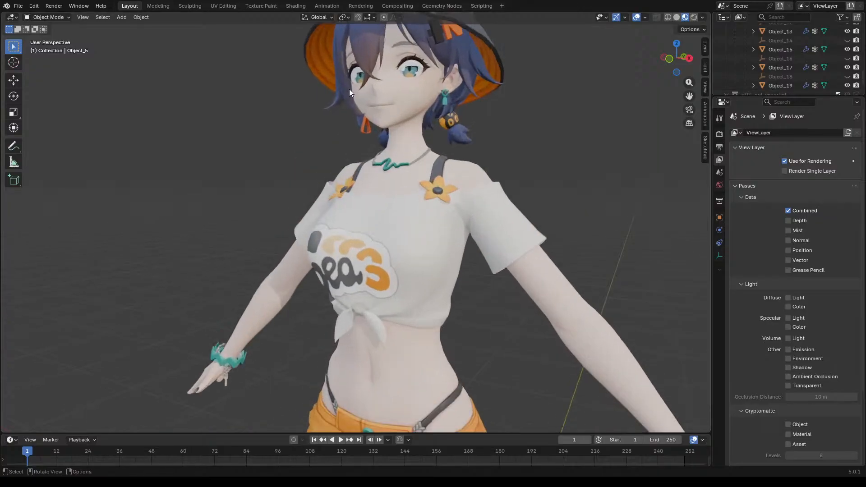
{"action": "scroll", "coordinate": [377, 166], "scroll_direction": "up", "scroll_amount": 5}
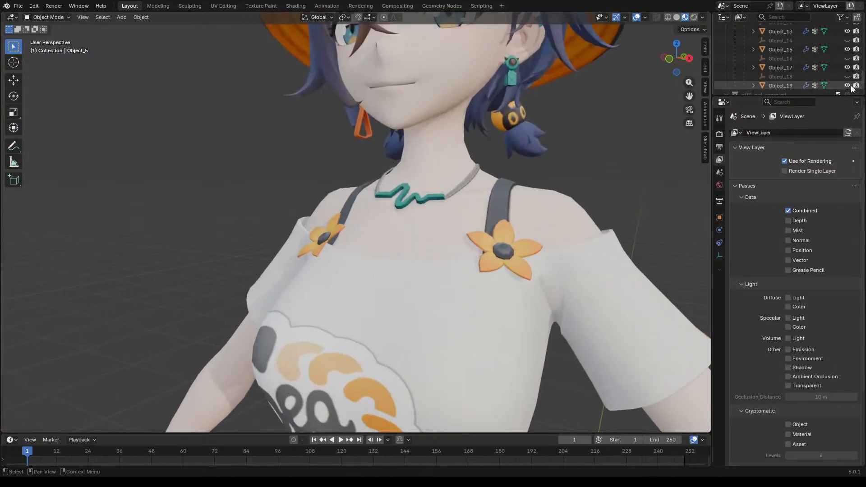
{"action": "left_click", "coordinate": [847, 85]}
{"action": "left_click", "coordinate": [847, 85]}
{"action": "left_click", "coordinate": [847, 86]}
{"action": "left_click", "coordinate": [847, 85]}
{"action": "scroll", "coordinate": [504, 139], "scroll_direction": "down", "scroll_amount": 5}
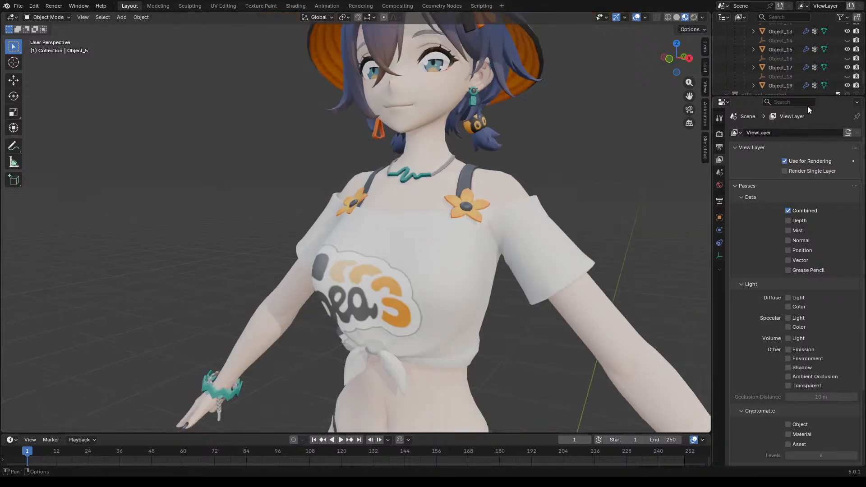
Step: Hide Object_19, the hat mesh Object_17 and the T-shirt mesh Object_15
{"action": "left_click_drag", "start_coordinate": [847, 85], "coordinate": [847, 67]}
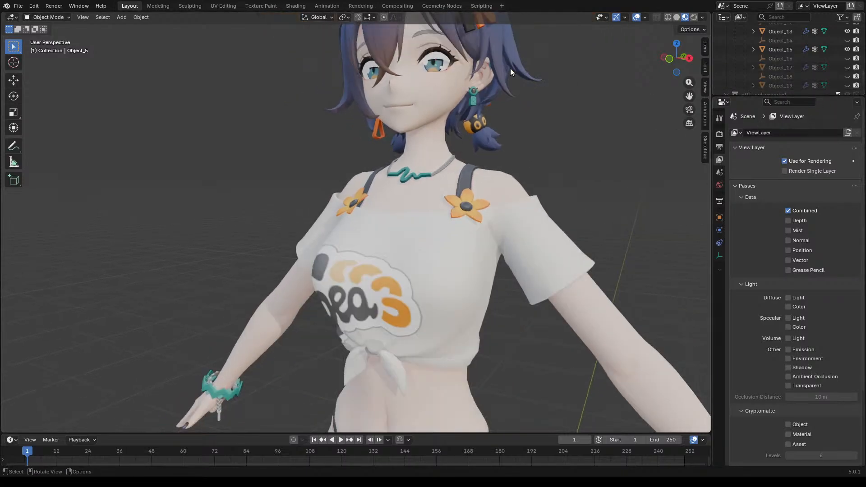
{"action": "scroll", "coordinate": [510, 69], "scroll_direction": "down", "scroll_amount": 6}
{"action": "scroll", "coordinate": [489, 49], "scroll_direction": "up", "scroll_amount": 2}
{"action": "left_click", "coordinate": [846, 49]}
{"action": "left_click", "coordinate": [846, 50]}
{"action": "left_click", "coordinate": [846, 50]}
Step: Toggle the hair mesh Object_13 off and back on, and hide the hair clip and earring mesh Object_11
{"action": "scroll", "coordinate": [844, 85], "scroll_direction": "up", "scroll_amount": 1}
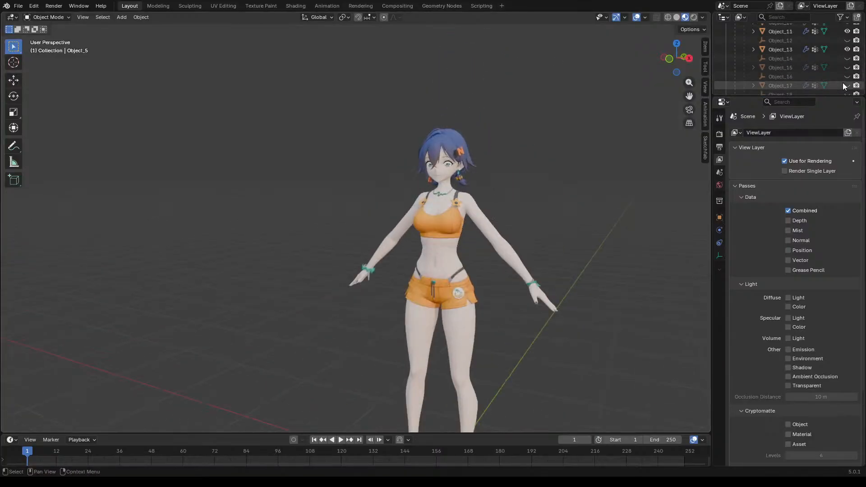
{"action": "left_click", "coordinate": [847, 49]}
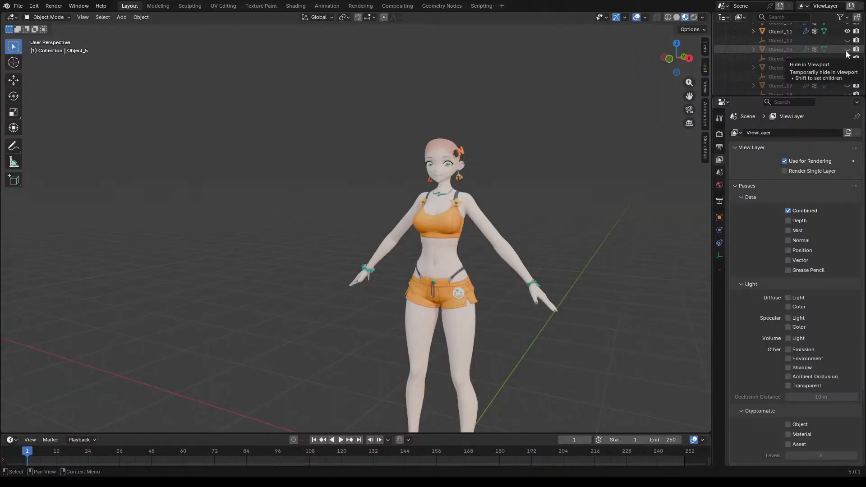
{"action": "left_click", "coordinate": [847, 50]}
{"action": "left_click", "coordinate": [847, 31]}
{"action": "left_click", "coordinate": [847, 31]}
{"action": "left_click", "coordinate": [847, 32]}
Step: Isolate the head by hiding the body mesh Object_9, and toggle Object_7 and Object_6 to identify their parts
{"action": "scroll", "coordinate": [847, 34], "scroll_direction": "up", "scroll_amount": 2}
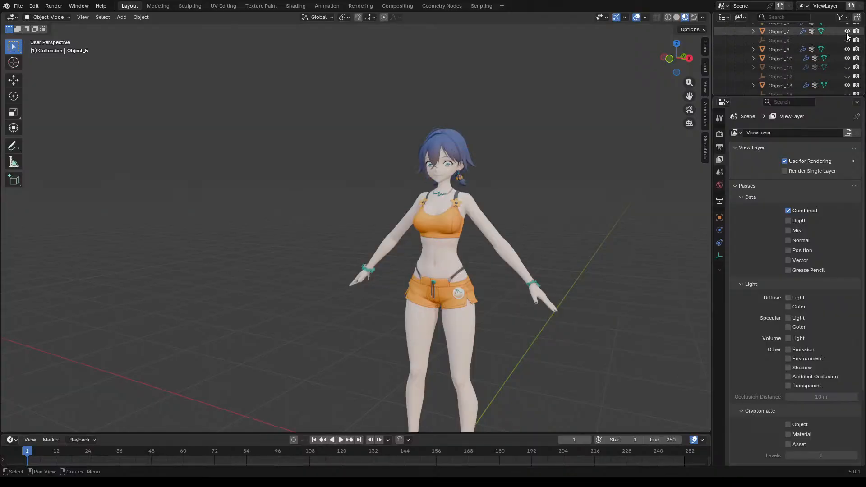
{"action": "left_click", "coordinate": [847, 50]}
{"action": "left_click", "coordinate": [847, 49]}
{"action": "left_click", "coordinate": [846, 49]}
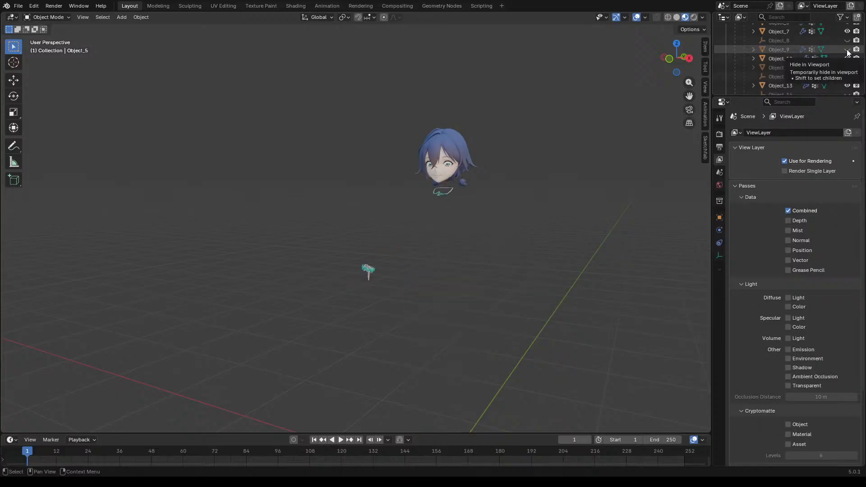
{"action": "left_click", "coordinate": [847, 32]}
{"action": "left_click", "coordinate": [847, 31]}
{"action": "scroll", "coordinate": [844, 48], "scroll_direction": "up", "scroll_amount": 1}
{"action": "left_click", "coordinate": [846, 40]}
{"action": "left_click", "coordinate": [846, 40]}
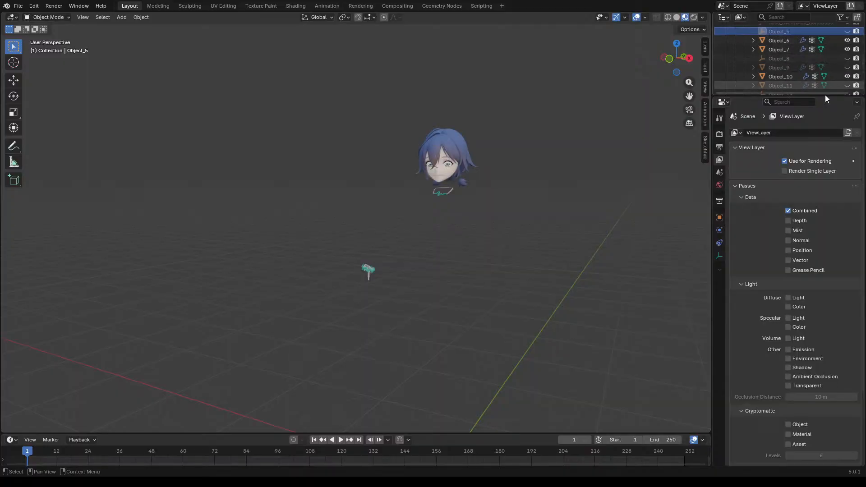
Step: Select and hide the necklace and bracelet mesh Object_10, and toggle the hair accessory mesh Object_11 to check it
{"action": "left_click", "coordinate": [442, 193]}
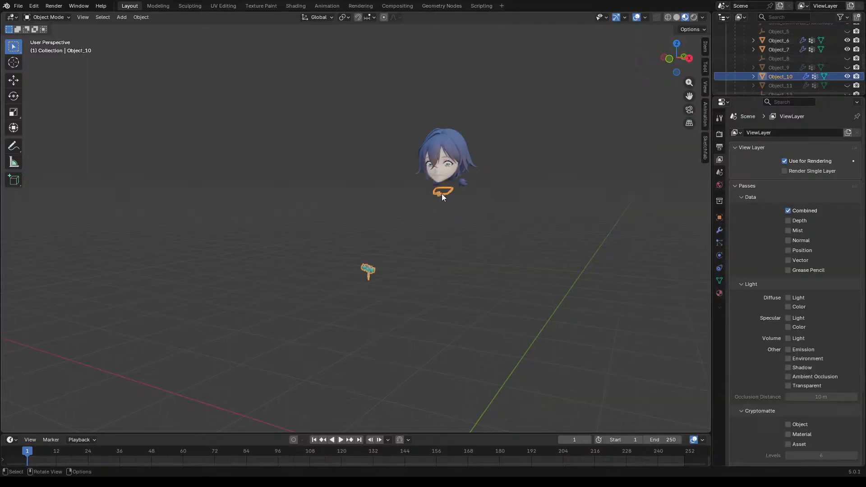
{"action": "left_click", "coordinate": [847, 76]}
{"action": "scroll", "coordinate": [847, 79], "scroll_direction": "down", "scroll_amount": 1}
{"action": "left_click", "coordinate": [848, 67]}
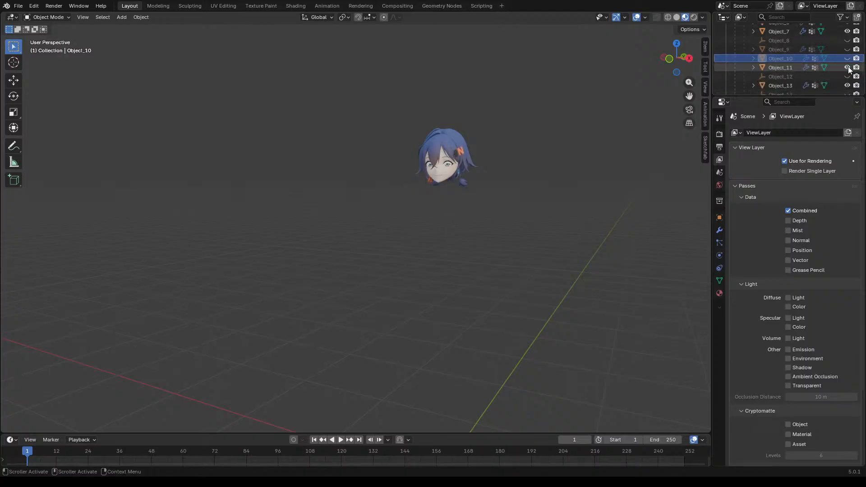
{"action": "left_click", "coordinate": [848, 68]}
{"action": "left_click", "coordinate": [848, 77]}
{"action": "left_click", "coordinate": [847, 68]}
{"action": "left_click", "coordinate": [847, 68]}
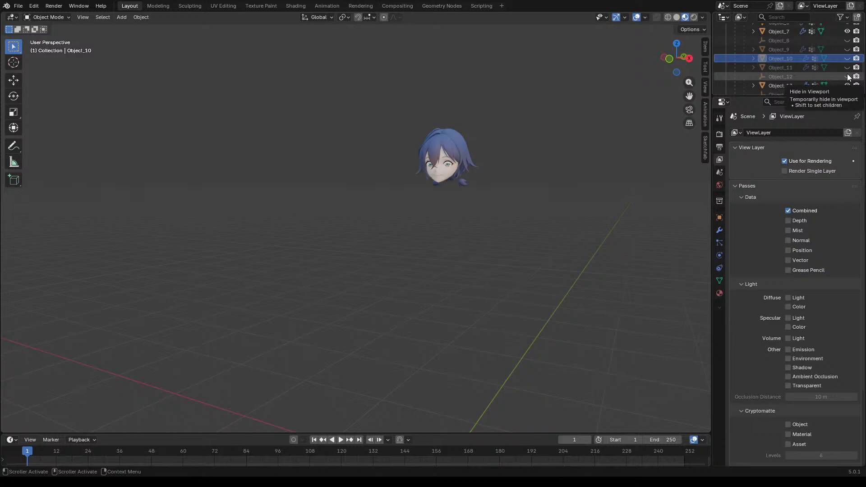
Step: Show the body mesh Object_9 and the empty Object_12, keeping Object_10 and Object_11 hidden
{"action": "left_click", "coordinate": [848, 67]}
{"action": "left_click", "coordinate": [847, 68]}
{"action": "left_click", "coordinate": [848, 58]}
{"action": "left_click", "coordinate": [847, 58]}
{"action": "left_click", "coordinate": [848, 49]}
Step: Review the whole character from the front with the hat, T-shirt and accessories hidden
{"action": "middle_click_drag", "start_coordinate": [682, 160], "coordinate": [386, 225]}
{"action": "scroll", "coordinate": [532, 171], "scroll_direction": "down", "scroll_amount": 5}
{"action": "scroll", "coordinate": [379, 222], "scroll_direction": "up", "scroll_amount": 2}
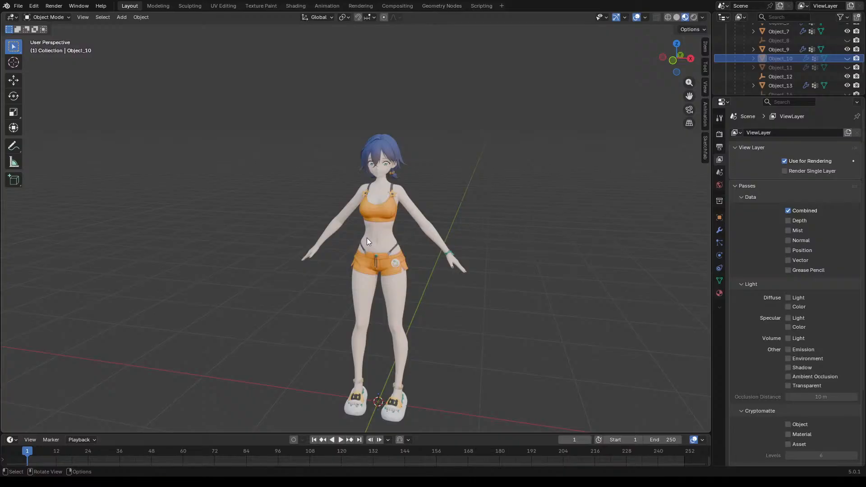
{"action": "scroll", "coordinate": [406, 228], "scroll_direction": "up", "scroll_amount": 2}
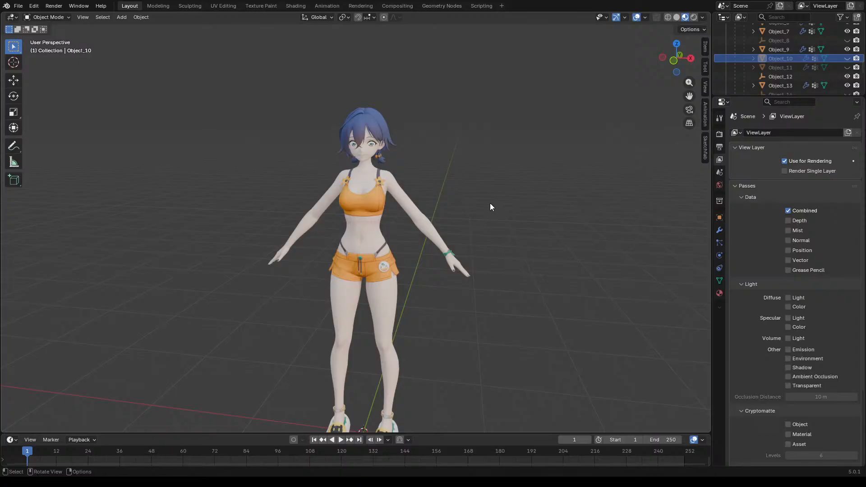
{"action": "middle_click_drag", "start_coordinate": [491, 206], "coordinate": [500, 243]}
{"action": "scroll", "coordinate": [424, 275], "scroll_direction": "down", "scroll_amount": 1}
{"action": "scroll", "coordinate": [384, 289], "scroll_direction": "up", "scroll_amount": 2}
{"action": "scroll", "coordinate": [384, 287], "scroll_direction": "down", "scroll_amount": 1}
{"action": "middle_click_drag", "start_coordinate": [389, 275], "coordinate": [418, 237], "text": "shift"}
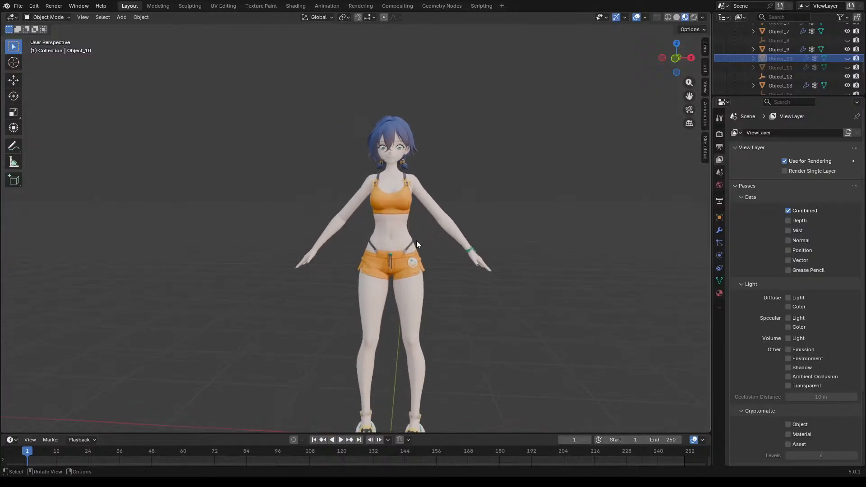
{"action": "scroll", "coordinate": [419, 237], "scroll_direction": "up", "scroll_amount": 1}
{"action": "middle_click_drag", "start_coordinate": [508, 213], "coordinate": [532, 143], "text": "shift"}
{"action": "middle_click_drag", "start_coordinate": [478, 289], "coordinate": [383, 160], "text": "shift"}
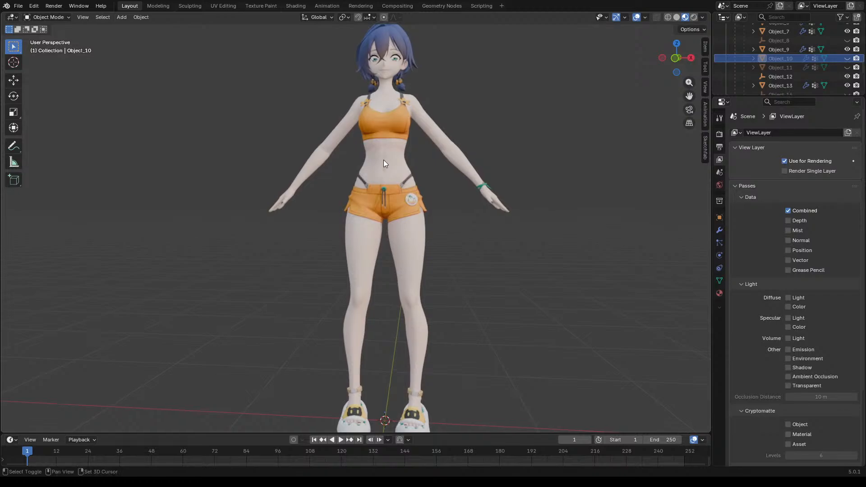
{"action": "scroll", "coordinate": [418, 199], "scroll_direction": "down", "scroll_amount": 2}
{"action": "scroll", "coordinate": [459, 213], "scroll_direction": "down", "scroll_amount": 1}
{"action": "scroll", "coordinate": [428, 199], "scroll_direction": "down", "scroll_amount": 1}
{"action": "scroll", "coordinate": [392, 185], "scroll_direction": "up", "scroll_amount": 3}
{"action": "scroll", "coordinate": [386, 185], "scroll_direction": "up", "scroll_amount": 1}
{"action": "scroll", "coordinate": [426, 185], "scroll_direction": "down", "scroll_amount": 4}
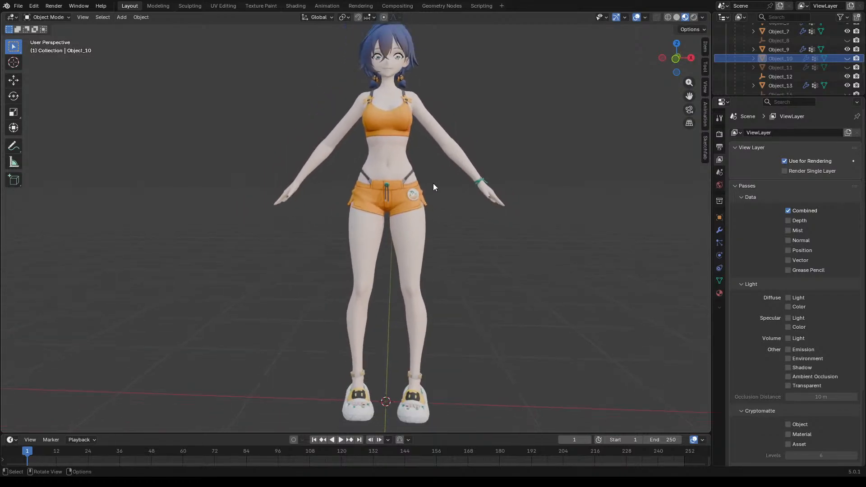
Step: Examine the character's proportions in the front, right and top orthographic views
{"action": "key", "text": "KP_1"}
{"action": "key", "text": "KP_3"}
{"action": "scroll", "coordinate": [409, 234], "scroll_direction": "down", "scroll_amount": 15}
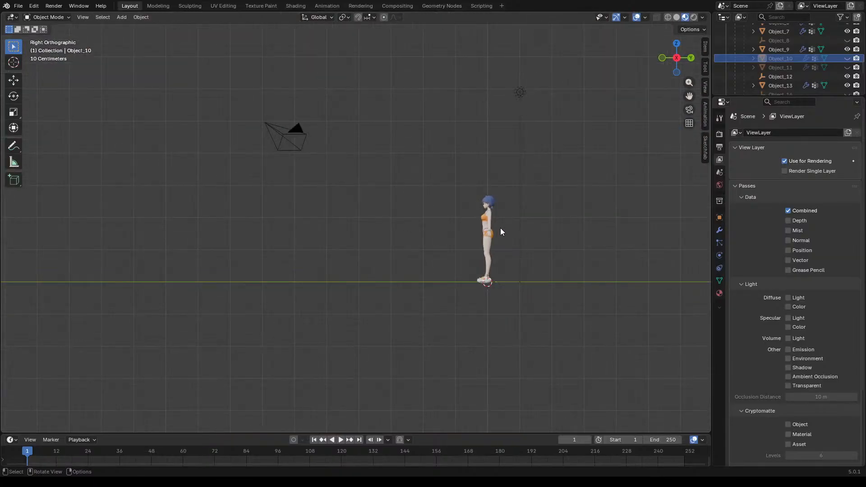
{"action": "scroll", "coordinate": [496, 229], "scroll_direction": "up", "scroll_amount": 8}
{"action": "scroll", "coordinate": [395, 234], "scroll_direction": "up", "scroll_amount": 1}
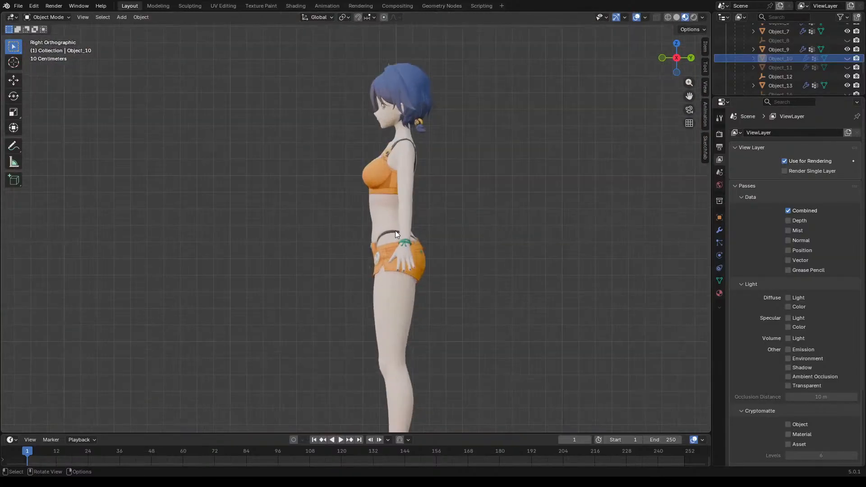
{"action": "key", "text": "KP_1"}
{"action": "key", "text": "KP_7"}
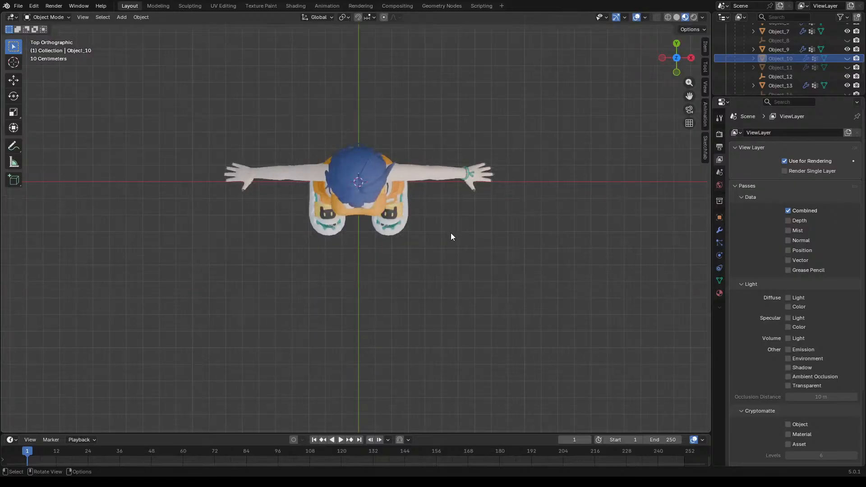
Step: Review the full figure from the side and from the front, at both close and distant zoom
{"action": "scroll", "coordinate": [357, 168], "scroll_direction": "down", "scroll_amount": 3}
{"action": "scroll", "coordinate": [358, 169], "scroll_direction": "up", "scroll_amount": 1}
{"action": "key", "text": "KP_3"}
{"action": "key", "text": "KP_1"}
{"action": "scroll", "coordinate": [447, 221], "scroll_direction": "down", "scroll_amount": 2}
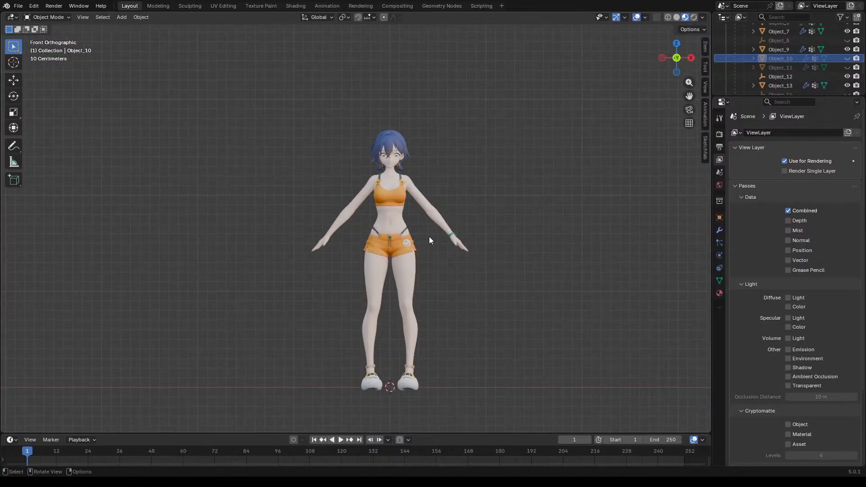
{"action": "scroll", "coordinate": [427, 236], "scroll_direction": "up", "scroll_amount": 2}
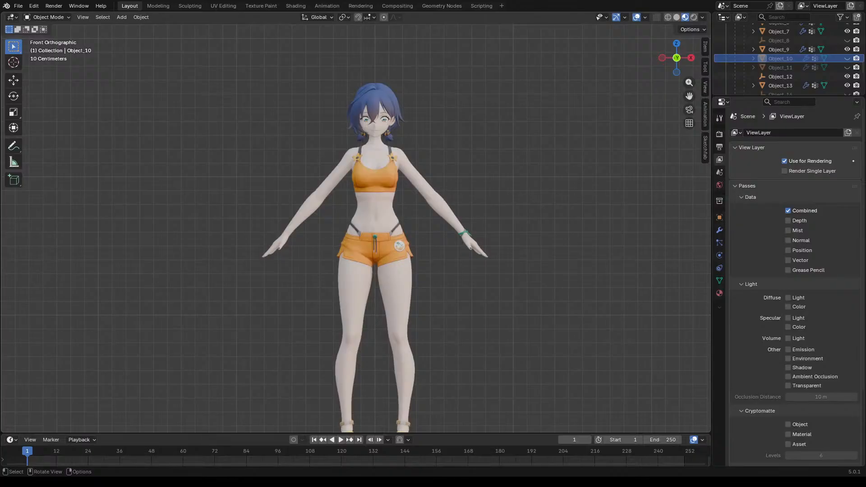
{"action": "scroll", "coordinate": [464, 244], "scroll_direction": "down", "scroll_amount": 5}
{"action": "scroll", "coordinate": [453, 205], "scroll_direction": "up", "scroll_amount": 4}
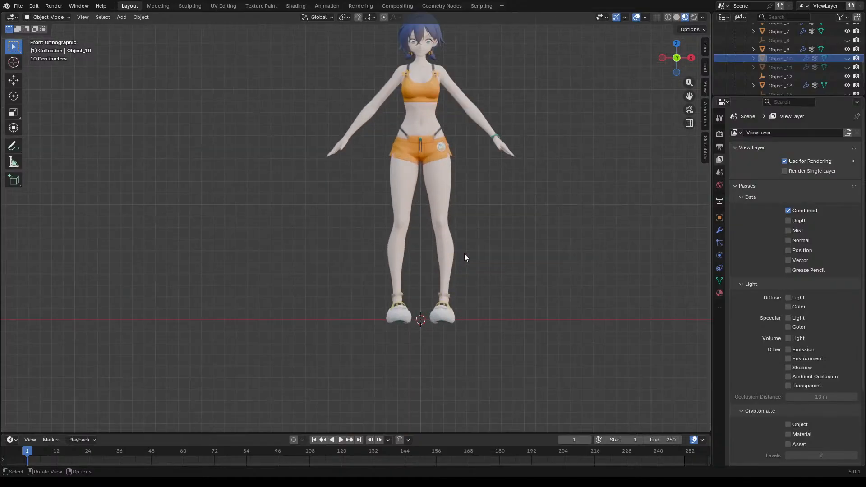
{"action": "left_click", "coordinate": [706, 148]}
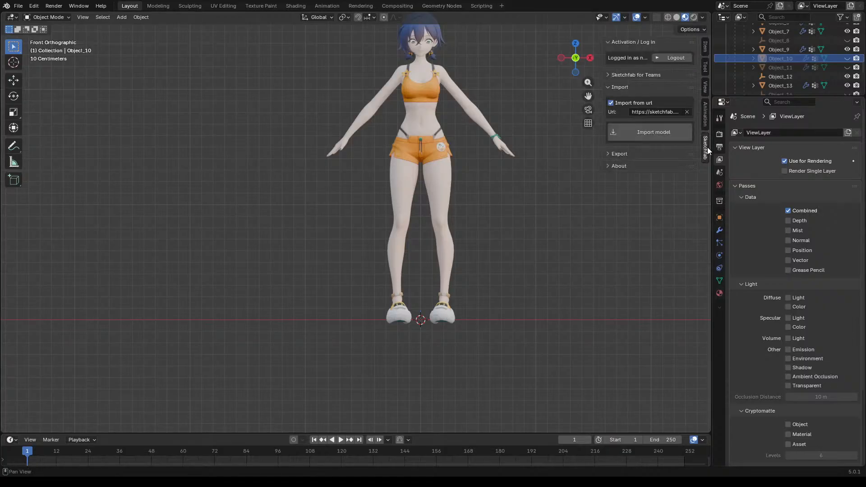
{"action": "left_click", "coordinate": [704, 147]}
{"action": "scroll", "coordinate": [498, 300], "scroll_direction": "down", "scroll_amount": 3}
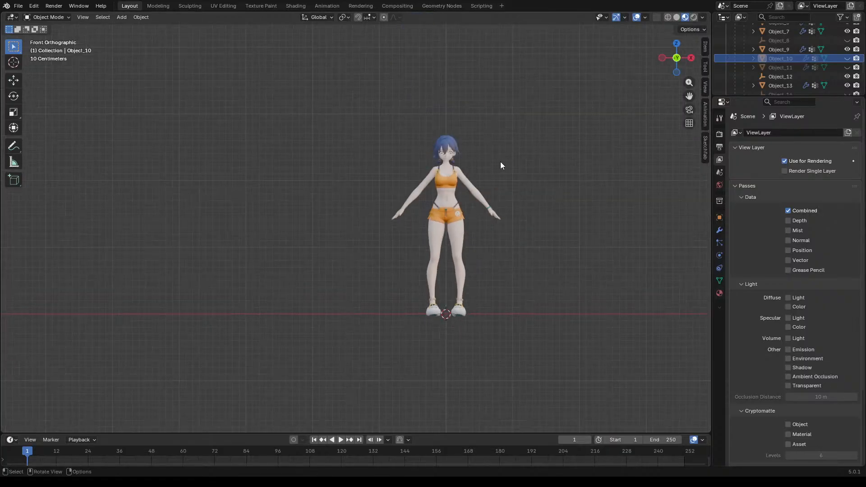
{"action": "scroll", "coordinate": [498, 161], "scroll_direction": "up", "scroll_amount": 3}
{"action": "scroll", "coordinate": [485, 197], "scroll_direction": "down", "scroll_amount": 3}
{"action": "scroll", "coordinate": [448, 239], "scroll_direction": "up", "scroll_amount": 3}
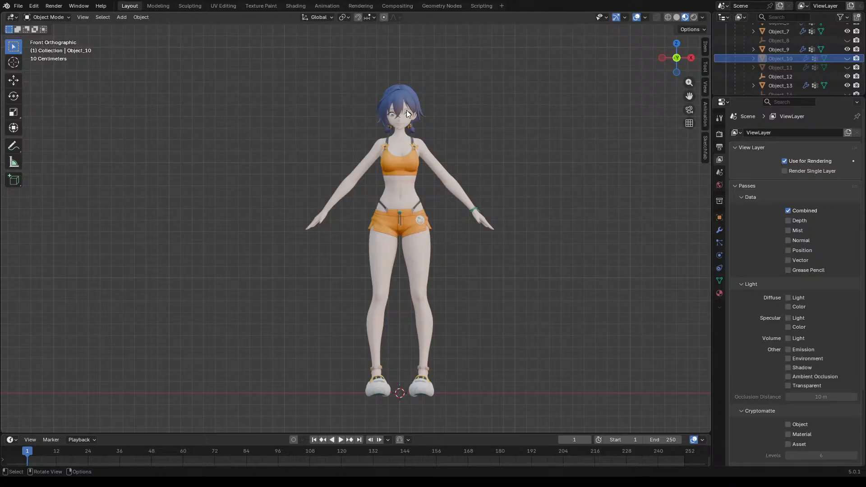
Step: Check which mesh Object_13 covers, and open the body mesh Object_9 in Edit Mode
{"action": "scroll", "coordinate": [400, 109], "scroll_direction": "up", "scroll_amount": 10}
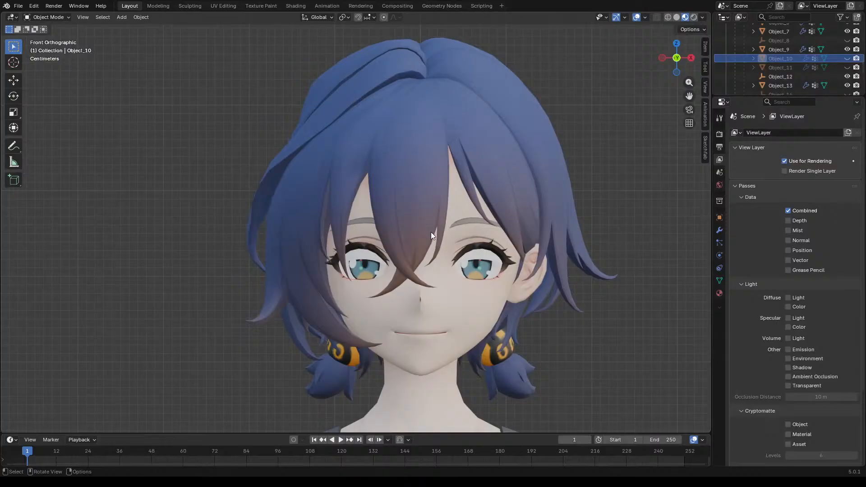
{"action": "scroll", "coordinate": [429, 230], "scroll_direction": "down", "scroll_amount": 3}
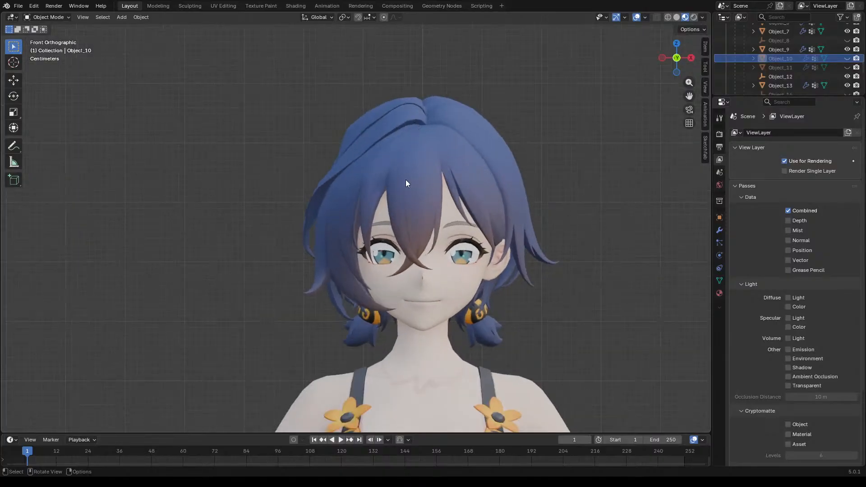
{"action": "left_click", "coordinate": [47, 18]}
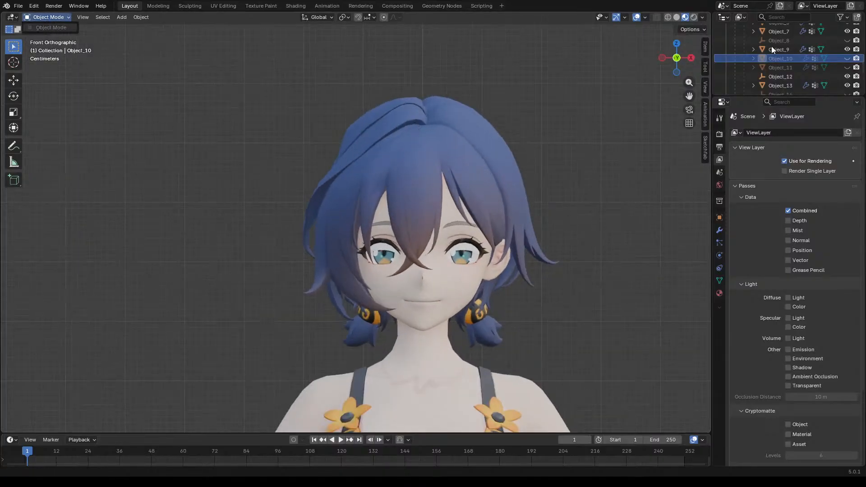
{"action": "left_click", "coordinate": [785, 83]}
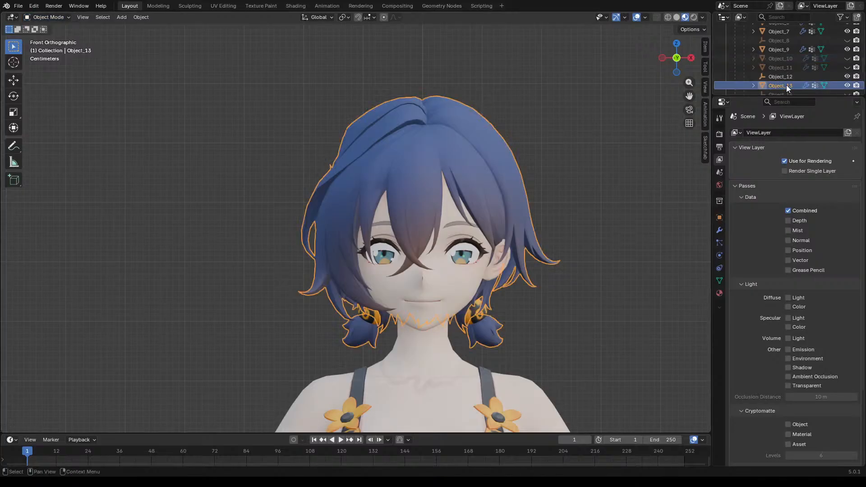
{"action": "left_click", "coordinate": [779, 49]}
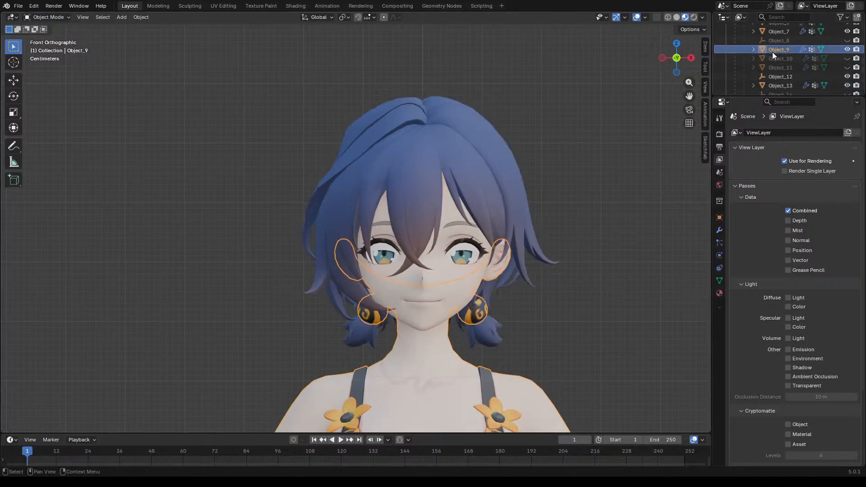
{"action": "left_click", "coordinate": [39, 17]}
{"action": "left_click", "coordinate": [50, 37]}
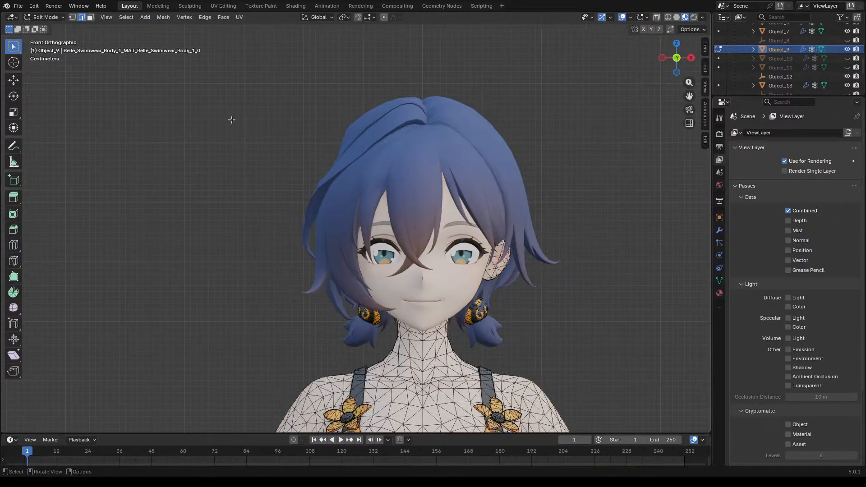
Step: Inspect the body wireframe at the waist and pick edges on the dark hip strap to check its geometry
{"action": "scroll", "coordinate": [305, 306], "scroll_direction": "down", "scroll_amount": 5}
{"action": "scroll", "coordinate": [305, 307], "scroll_direction": "up", "scroll_amount": 10}
{"action": "scroll", "coordinate": [396, 253], "scroll_direction": "down", "scroll_amount": 4}
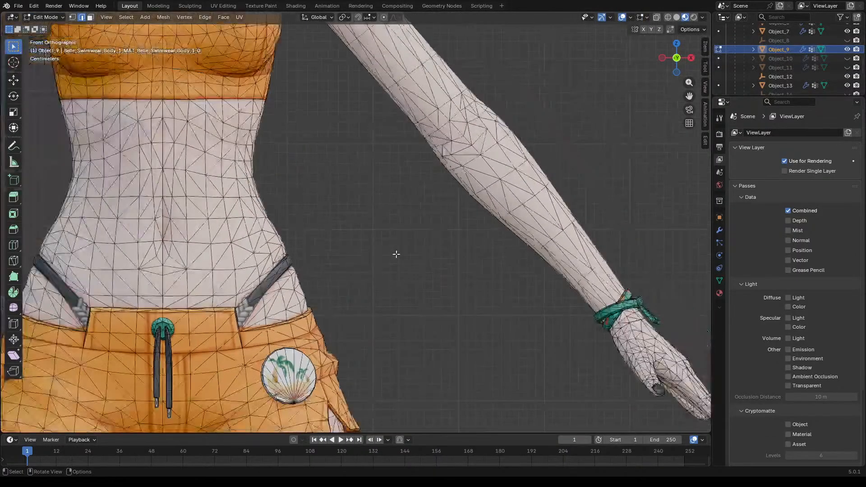
{"action": "scroll", "coordinate": [405, 243], "scroll_direction": "up", "scroll_amount": 10}
{"action": "scroll", "coordinate": [403, 220], "scroll_direction": "up", "scroll_amount": 2}
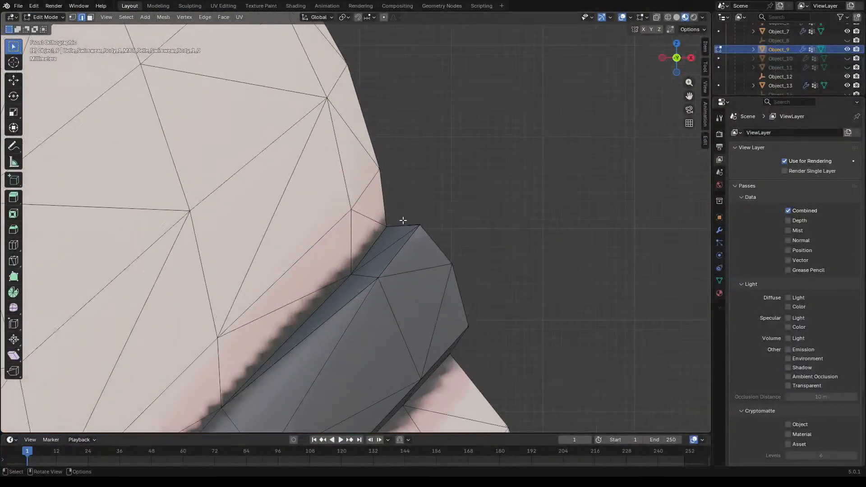
{"action": "scroll", "coordinate": [396, 208], "scroll_direction": "down", "scroll_amount": 4}
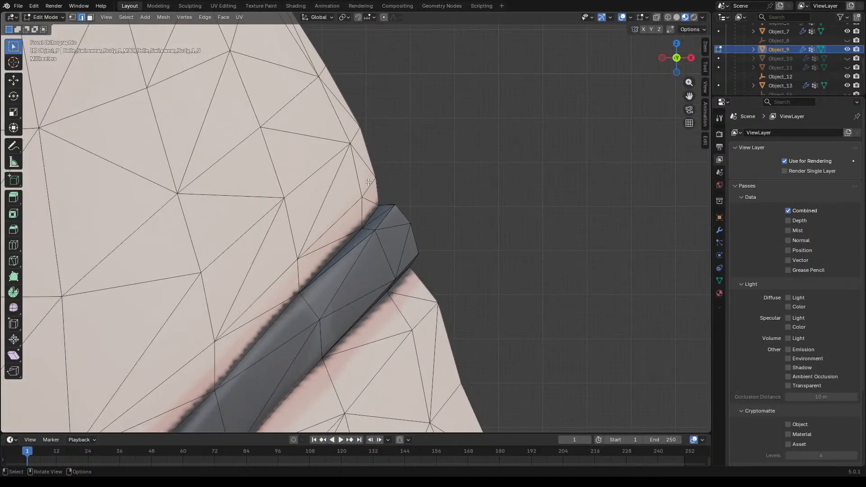
{"action": "scroll", "coordinate": [394, 219], "scroll_direction": "up", "scroll_amount": 3}
{"action": "left_click", "coordinate": [372, 184]}
{"action": "left_click", "coordinate": [399, 196]}
{"action": "left_click", "coordinate": [399, 216]}
{"action": "left_click", "coordinate": [386, 201]}
{"action": "left_click", "coordinate": [375, 191]}
{"action": "scroll", "coordinate": [412, 172], "scroll_direction": "down", "scroll_amount": 5}
{"action": "scroll", "coordinate": [409, 172], "scroll_direction": "down", "scroll_amount": 4}
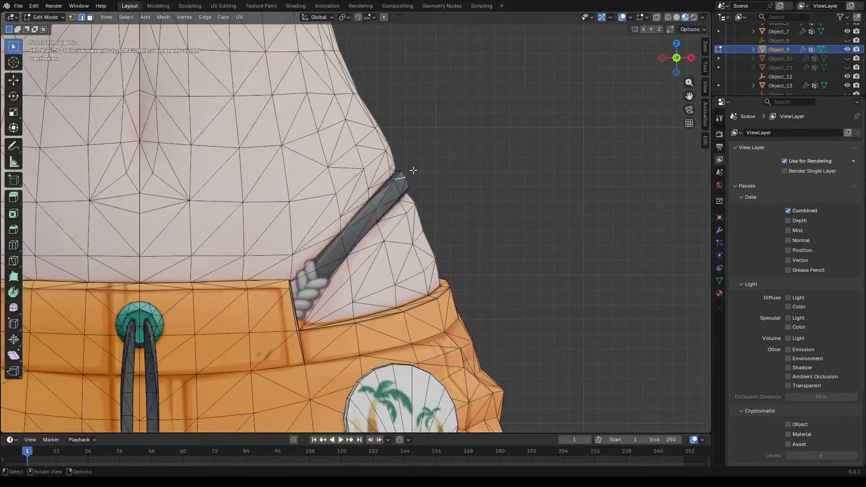
Step: Examine how the hip strap's mesh joins the skin from the front, side and back of the waist
{"action": "middle_click_drag", "start_coordinate": [406, 174], "coordinate": [522, 209]}
{"action": "scroll", "coordinate": [349, 165], "scroll_direction": "up", "scroll_amount": 3}
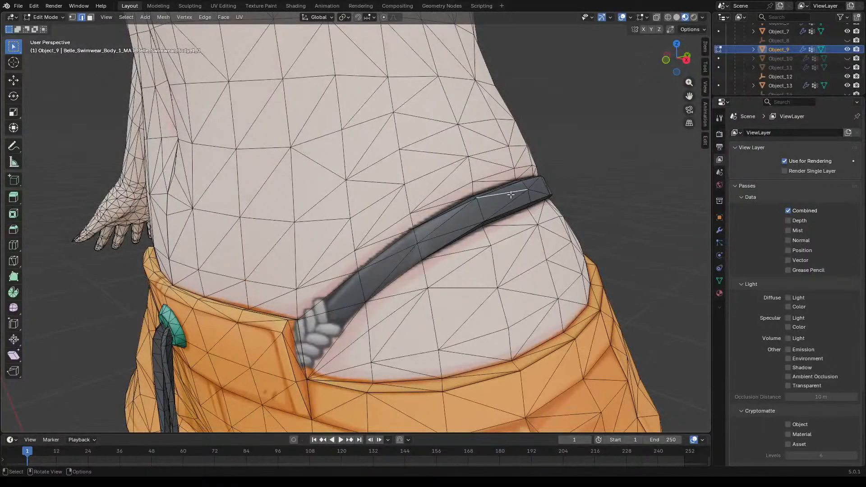
{"action": "middle_click_drag", "start_coordinate": [534, 216], "coordinate": [308, 244]}
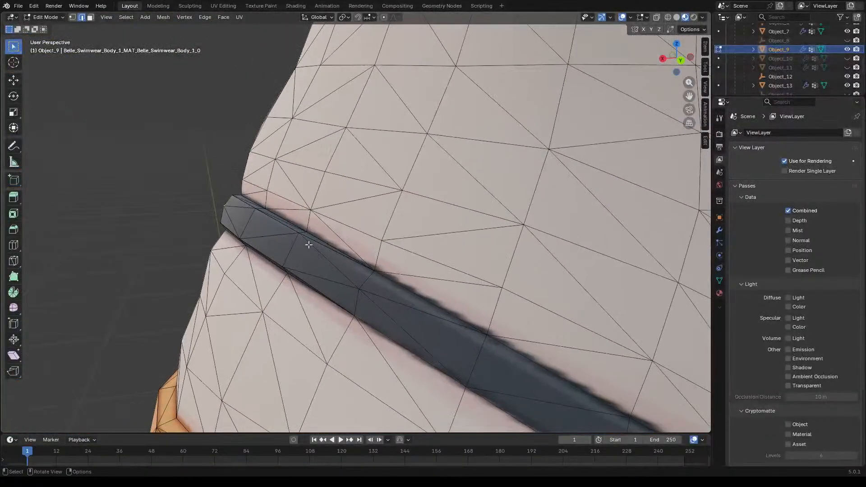
{"action": "scroll", "coordinate": [238, 185], "scroll_direction": "down", "scroll_amount": 6}
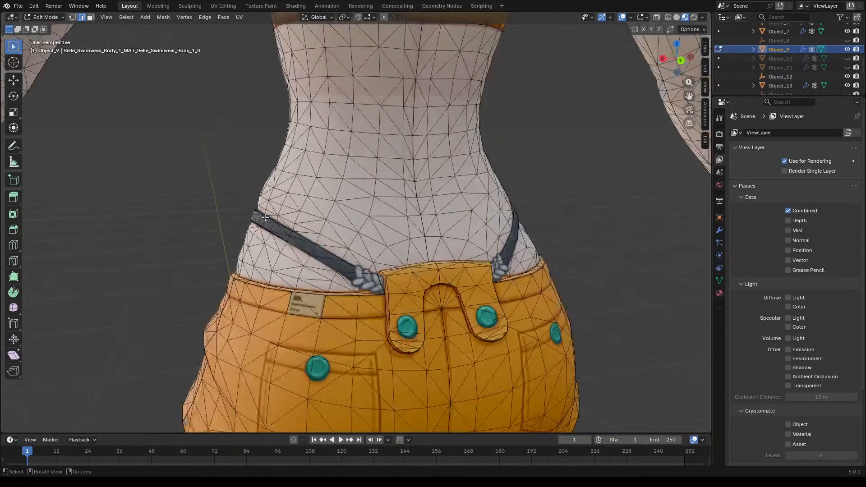
{"action": "middle_click_drag", "start_coordinate": [393, 236], "coordinate": [485, 254]}
{"action": "scroll", "coordinate": [485, 255], "scroll_direction": "up", "scroll_amount": 2}
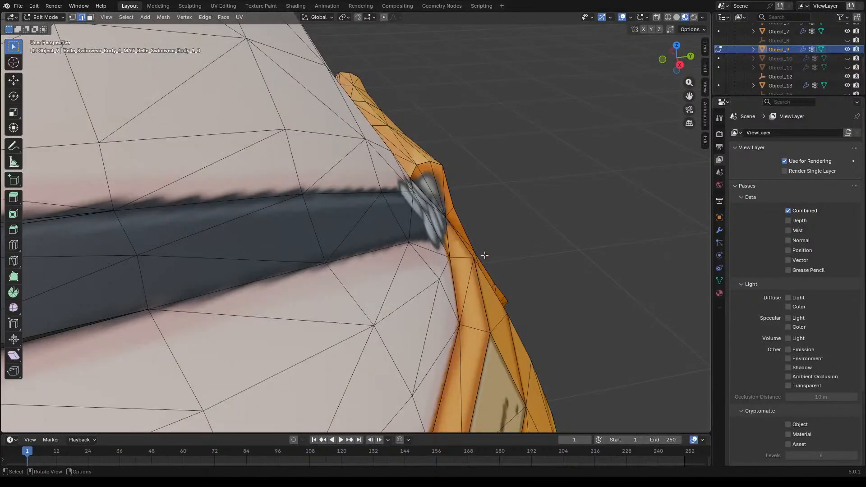
{"action": "middle_click_drag", "start_coordinate": [452, 222], "coordinate": [466, 218]}
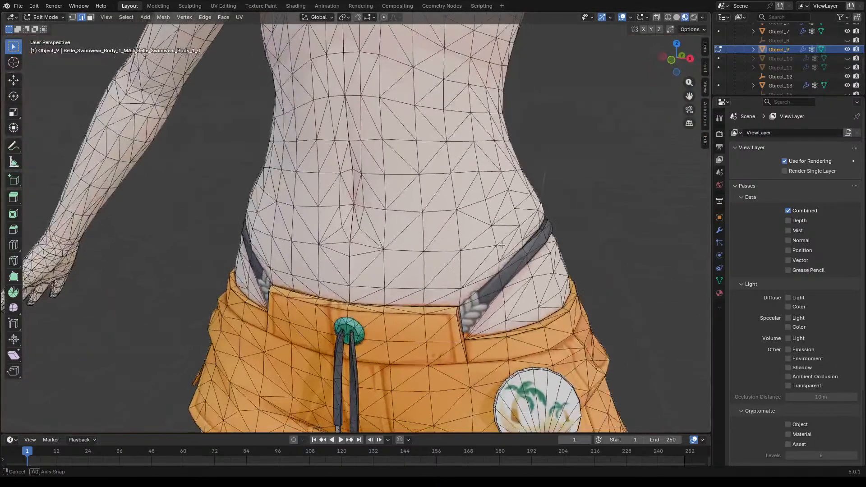
{"action": "middle_click_drag", "start_coordinate": [505, 235], "coordinate": [400, 243]}
{"action": "middle_click_drag", "start_coordinate": [298, 242], "coordinate": [507, 299]}
{"action": "scroll", "coordinate": [440, 302], "scroll_direction": "down", "scroll_amount": 12}
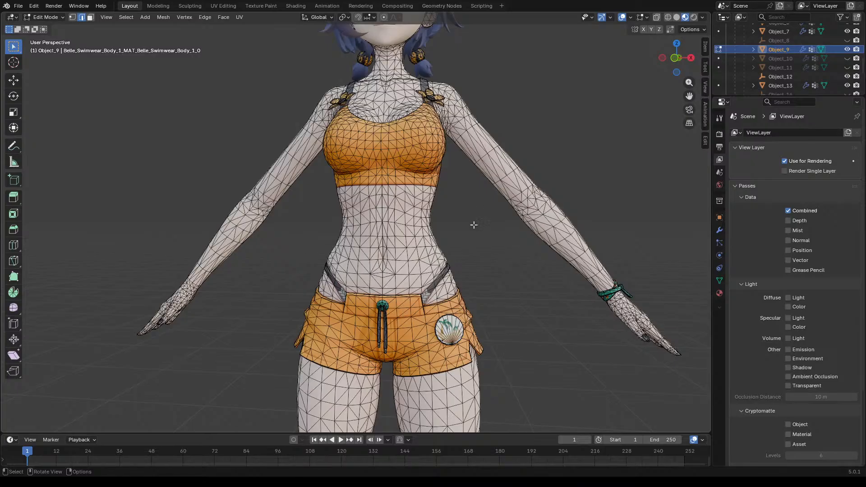
Step: Select the radial edges on the front face of the round shell badge on the shorts and delete them
{"action": "scroll", "coordinate": [475, 293], "scroll_direction": "up", "scroll_amount": 4}
{"action": "middle_click_drag", "start_coordinate": [474, 313], "coordinate": [482, 353]}
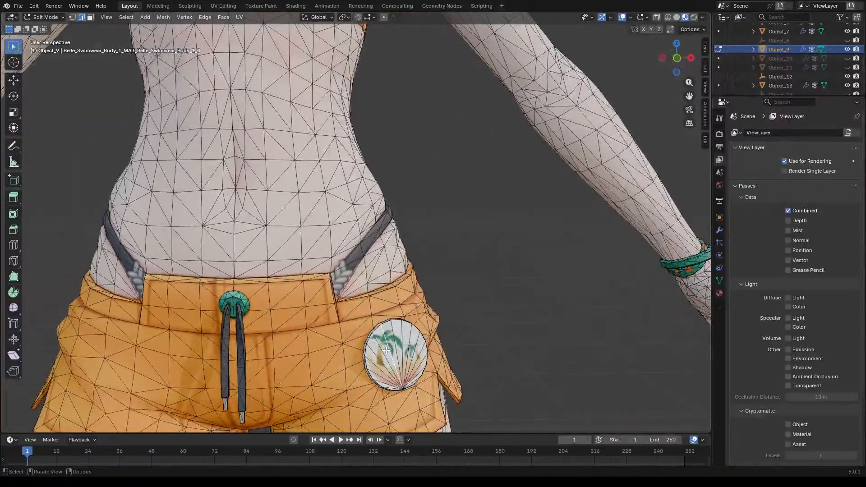
{"action": "scroll", "coordinate": [429, 341], "scroll_direction": "up", "scroll_amount": 3}
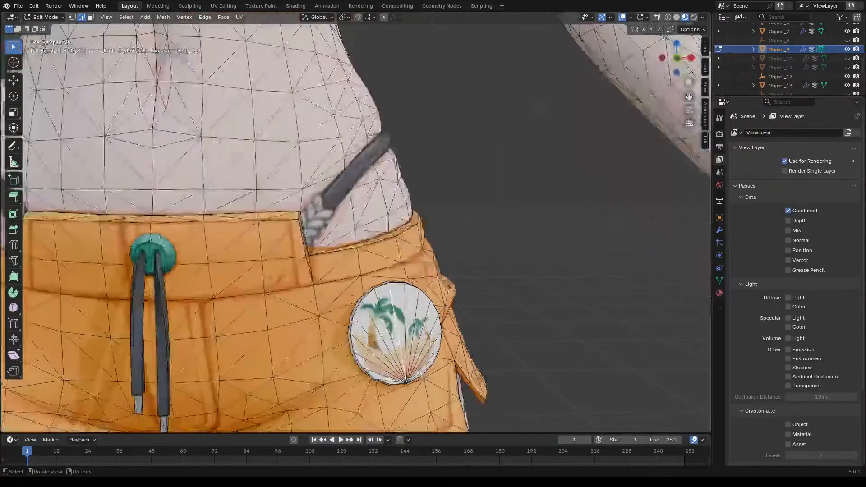
{"action": "left_click", "coordinate": [409, 309], "text": "shift"}
{"action": "left_click", "coordinate": [424, 317], "text": "shift"}
{"action": "left_click", "coordinate": [426, 321], "text": "shift"}
{"action": "left_click", "coordinate": [428, 337], "text": "shift"}
{"action": "left_click", "coordinate": [430, 348], "text": "shift"}
{"action": "left_click", "coordinate": [429, 358], "text": "shift"}
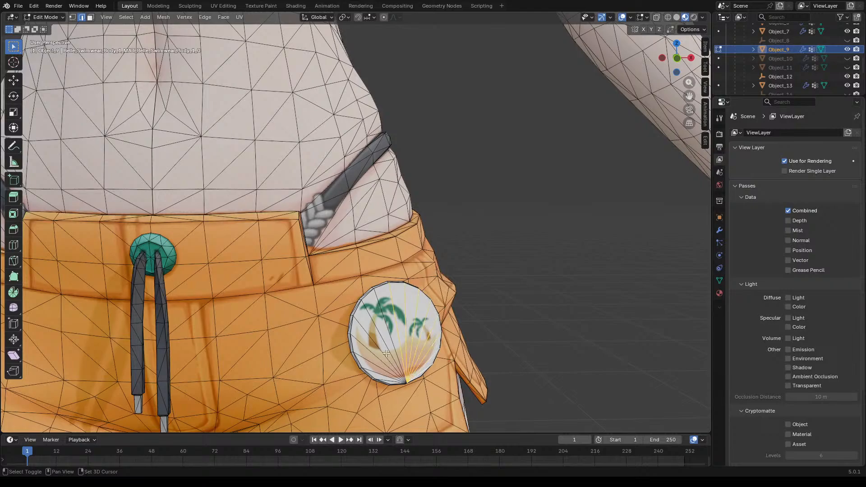
{"action": "left_click", "coordinate": [386, 325], "text": "shift"}
{"action": "left_click", "coordinate": [379, 334], "text": "shift"}
{"action": "left_click", "coordinate": [374, 344], "text": "shift"}
{"action": "left_click", "coordinate": [371, 352], "text": "shift"}
{"action": "left_click", "coordinate": [372, 363], "text": "shift"}
{"action": "left_click", "coordinate": [374, 370], "text": "shift"}
{"action": "key", "text": "x"}
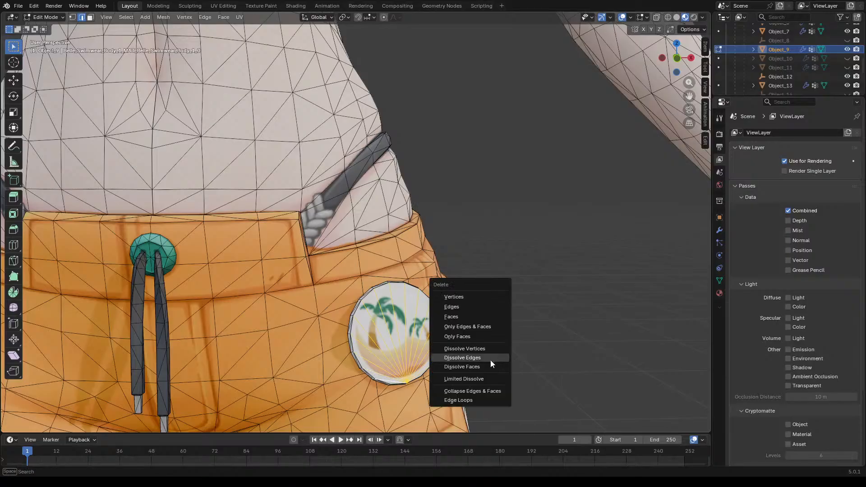
{"action": "left_click", "coordinate": [461, 297]}
Step: Select the fan of radial edges on the round badge's remaining back face and delete them
{"action": "middle_click_drag", "start_coordinate": [456, 332], "coordinate": [406, 324]}
{"action": "left_click", "coordinate": [414, 322]}
{"action": "left_click", "coordinate": [404, 318], "text": "shift"}
{"action": "left_click", "coordinate": [394, 317], "text": "shift"}
{"action": "left_click", "coordinate": [380, 319], "text": "shift"}
{"action": "left_click", "coordinate": [378, 322], "text": "shift"}
{"action": "left_click", "coordinate": [368, 328], "text": "shift"}
{"action": "left_click", "coordinate": [364, 339], "text": "shift"}
{"action": "left_click", "coordinate": [365, 350], "text": "shift"}
{"action": "left_click", "coordinate": [372, 336], "text": "shift"}
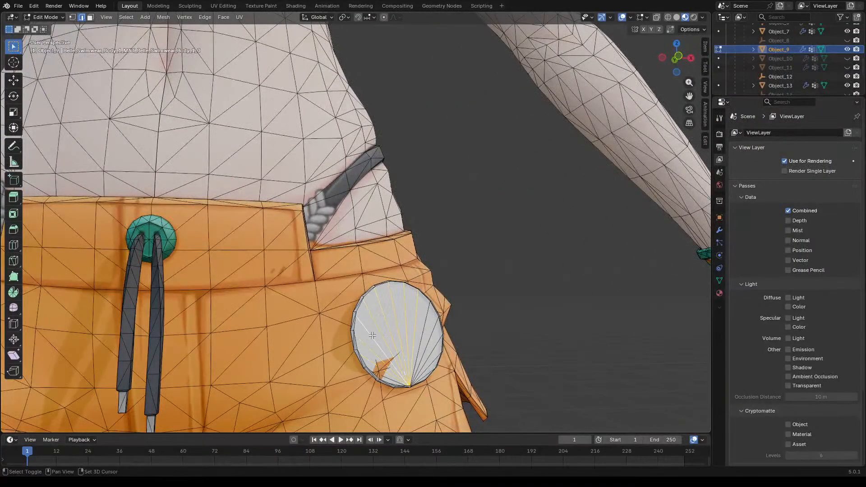
{"action": "left_click", "coordinate": [424, 326], "text": "shift"}
{"action": "left_click", "coordinate": [432, 336], "text": "shift"}
{"action": "left_click", "coordinate": [434, 347], "text": "shift"}
{"action": "left_click", "coordinate": [431, 361], "text": "shift"}
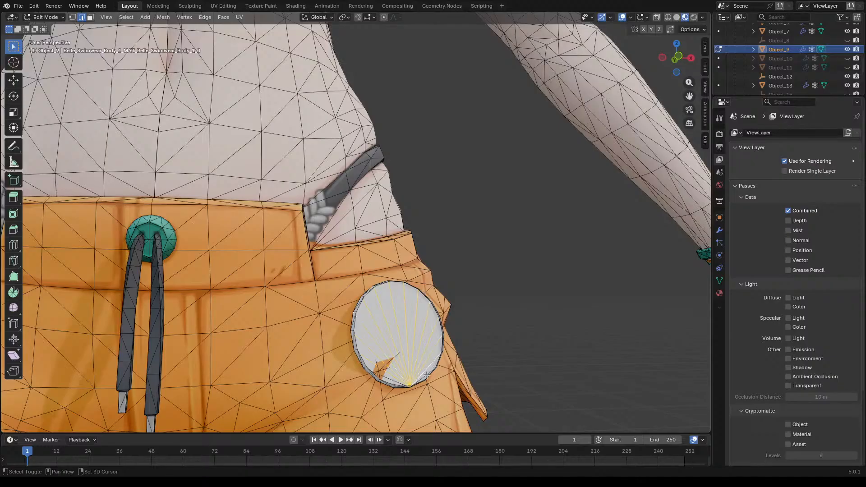
{"action": "key", "text": "x"}
{"action": "left_click", "coordinate": [451, 352]}
Step: Turn on X-ray display and box-select the upper part of the badge's leftover rim from the side
{"action": "middle_click_drag", "start_coordinate": [477, 344], "coordinate": [553, 359]}
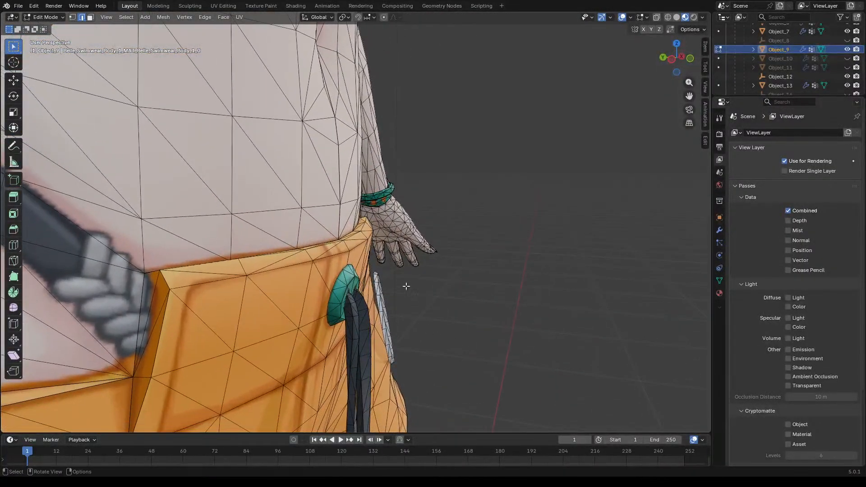
{"action": "key", "text": "b"}
{"action": "left_click_drag", "start_coordinate": [376, 291], "coordinate": [378, 291]}
{"action": "left_click", "coordinate": [657, 17]}
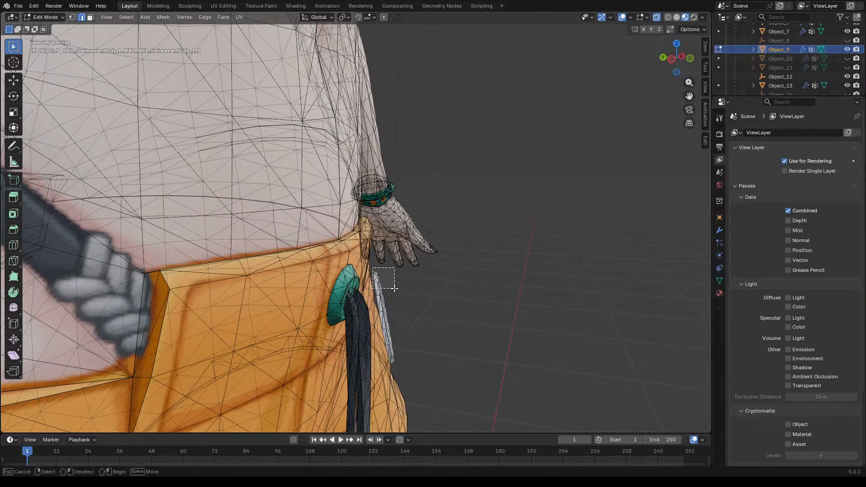
{"action": "middle_click_drag", "start_coordinate": [389, 286], "coordinate": [293, 320]}
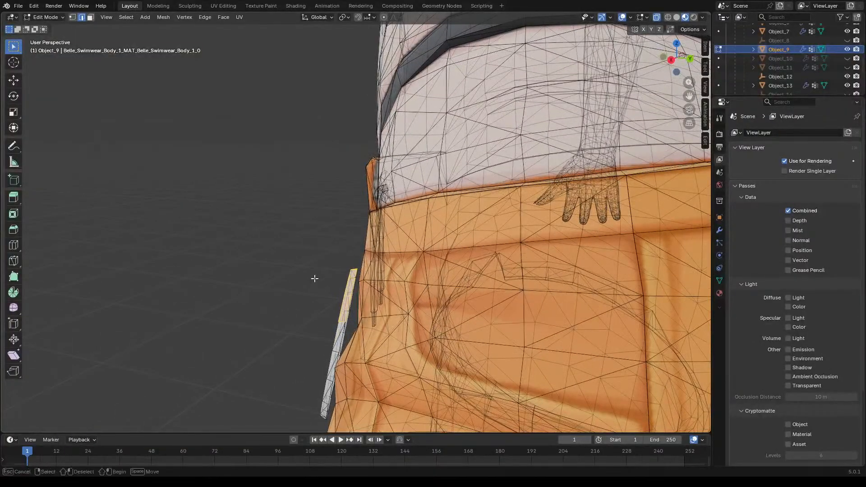
Step: Add the remaining sections of the round badge's leftover rim to the selection and delete the rim's vertices
{"action": "left_click_drag", "start_coordinate": [333, 258], "coordinate": [350, 321]}
{"action": "left_click_drag", "start_coordinate": [330, 318], "coordinate": [345, 330], "text": "shift"}
{"action": "left_click_drag", "start_coordinate": [323, 327], "coordinate": [341, 378], "text": "shift"}
{"action": "mouse_move", "coordinate": [373, 326]}
{"action": "middle_mouse_down"}
{"action": "mouse_move", "coordinate": [380, 336]}
{"action": "mouse_move", "coordinate": [375, 330]}
{"action": "middle_mouse_up"}
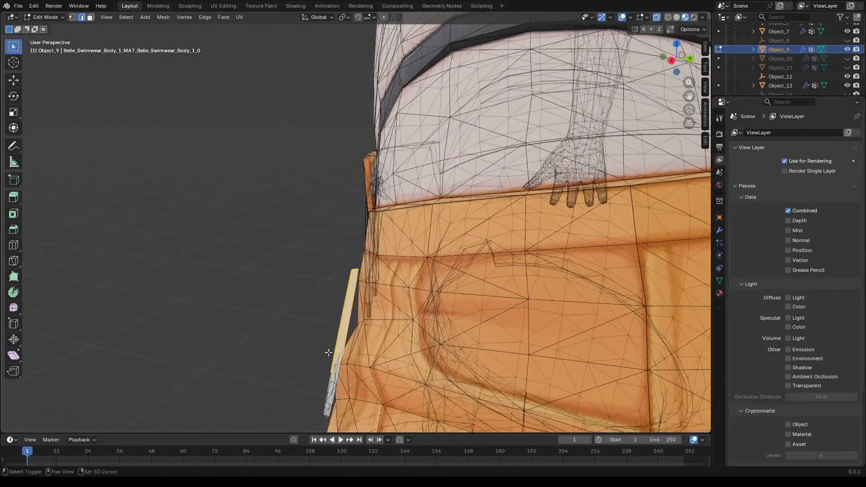
{"action": "left_click_drag", "start_coordinate": [318, 388], "coordinate": [326, 409], "text": "shift"}
{"action": "left_click_drag", "start_coordinate": [325, 397], "coordinate": [328, 415], "text": "shift"}
{"action": "middle_click_drag", "start_coordinate": [321, 407], "coordinate": [397, 380]}
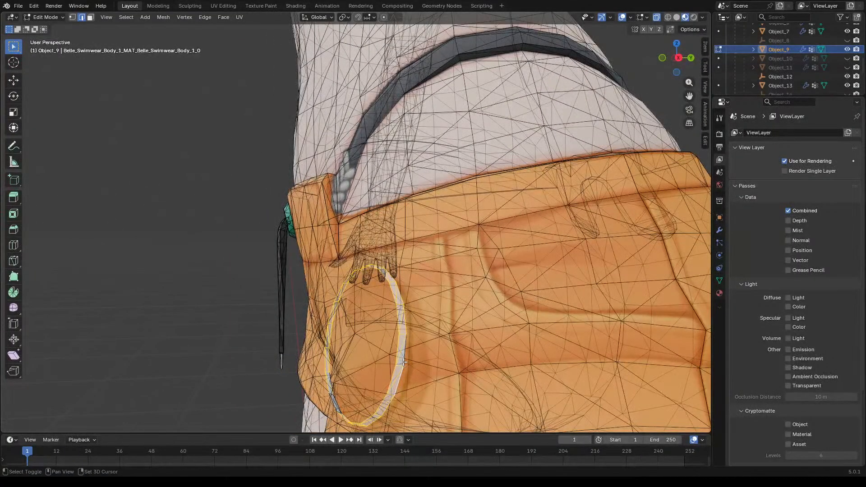
{"action": "middle_click_drag", "start_coordinate": [403, 362], "coordinate": [559, 326]}
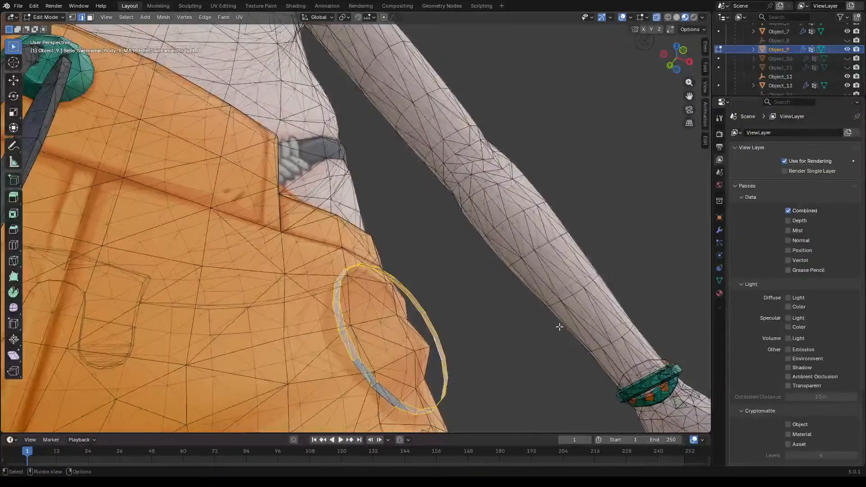
{"action": "left_click", "coordinate": [382, 396], "text": "shift"}
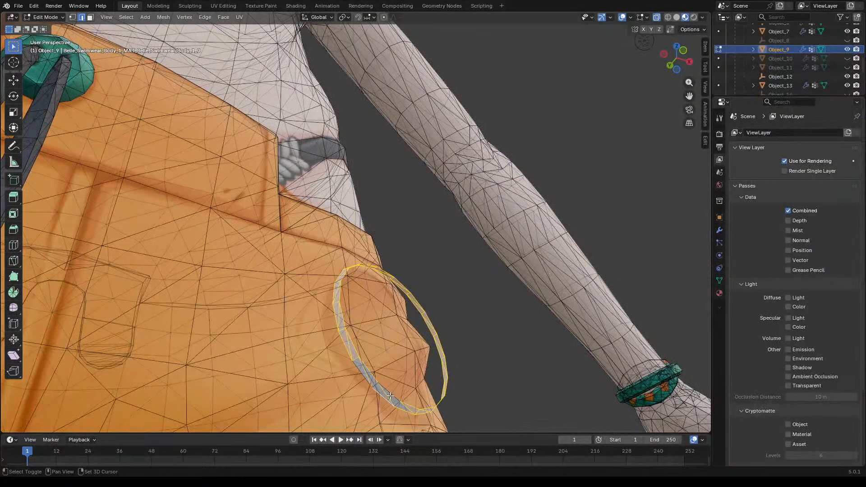
{"action": "mouse_move", "coordinate": [465, 368]}
{"action": "middle_mouse_down"}
{"action": "mouse_move", "coordinate": [489, 351]}
{"action": "mouse_move", "coordinate": [467, 362]}
{"action": "middle_mouse_up"}
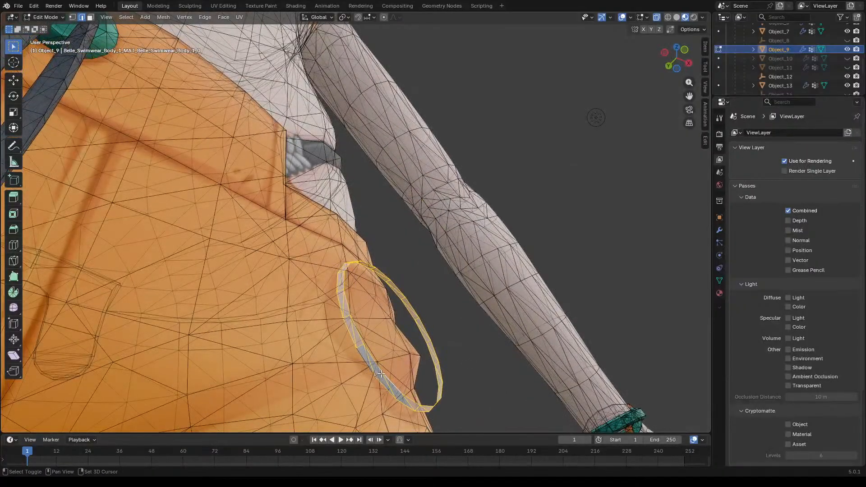
{"action": "mouse_move", "coordinate": [461, 387]}
{"action": "middle_mouse_down"}
{"action": "mouse_move", "coordinate": [475, 368]}
{"action": "mouse_move", "coordinate": [457, 392]}
{"action": "middle_mouse_up"}
{"action": "key", "text": "x"}
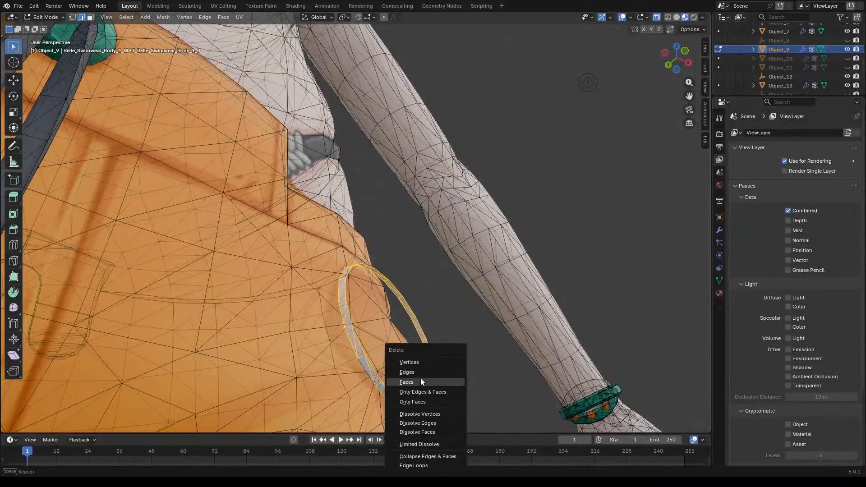
{"action": "left_click", "coordinate": [423, 364]}
Step: Box-select the dark cord hanging in front of the shorts from the side and delete it
{"action": "middle_click_drag", "start_coordinate": [463, 367], "coordinate": [445, 382]}
{"action": "scroll", "coordinate": [445, 382], "scroll_direction": "down", "scroll_amount": 4}
{"action": "middle_click_drag", "start_coordinate": [497, 376], "coordinate": [349, 349]}
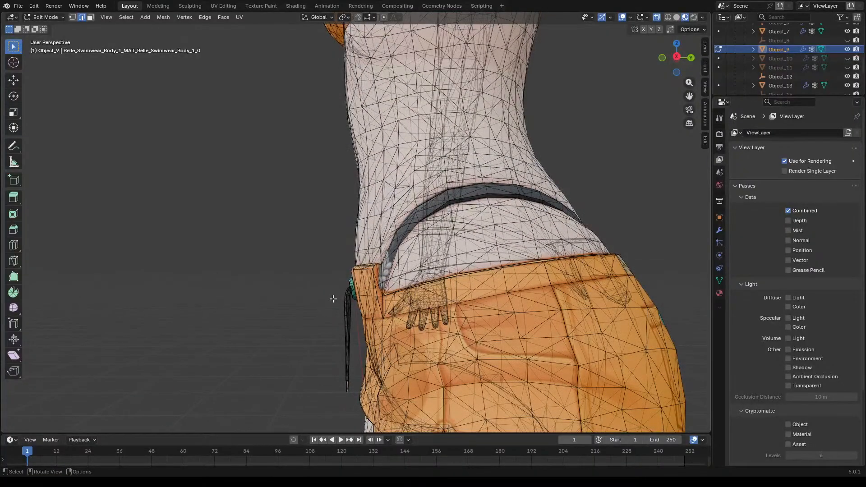
{"action": "left_click_drag", "start_coordinate": [337, 291], "coordinate": [351, 402]}
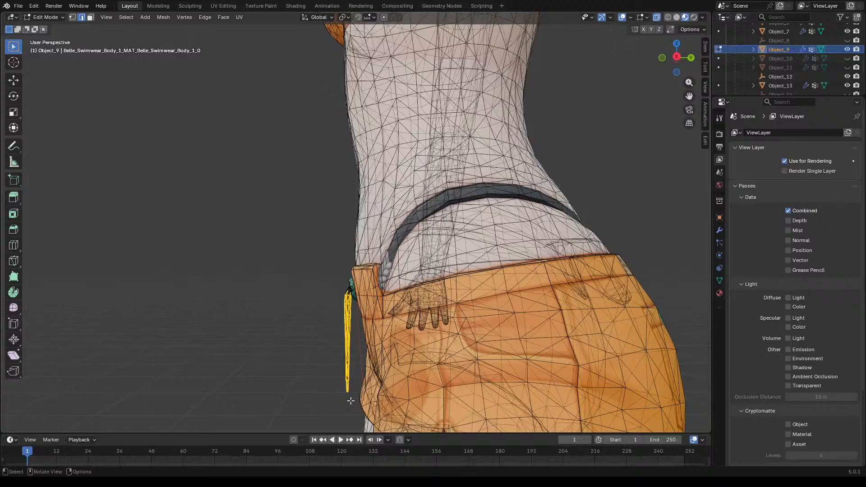
{"action": "key", "text": "x"}
{"action": "left_click", "coordinate": [317, 359]}
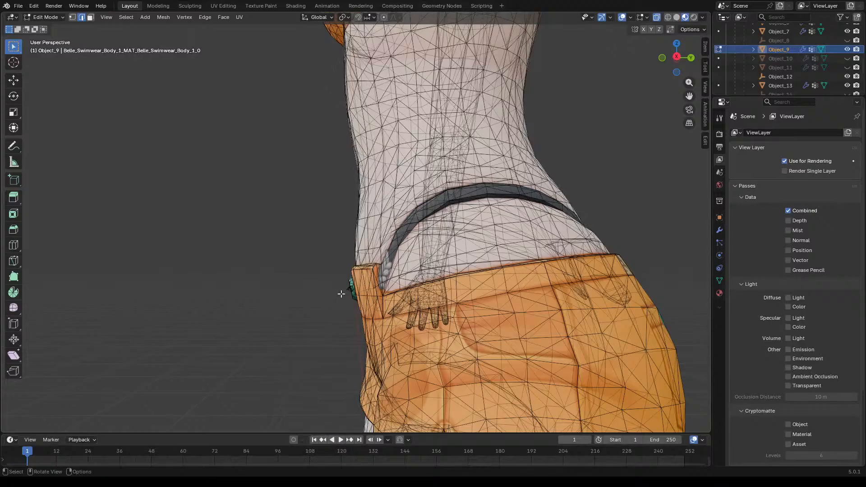
{"action": "key", "text": "x"}
{"action": "key", "text": "Escape"}
Step: Box-select the remaining bit of cord protruding from the green button on the waistband and delete it
{"action": "middle_click_drag", "start_coordinate": [348, 296], "coordinate": [542, 308]}
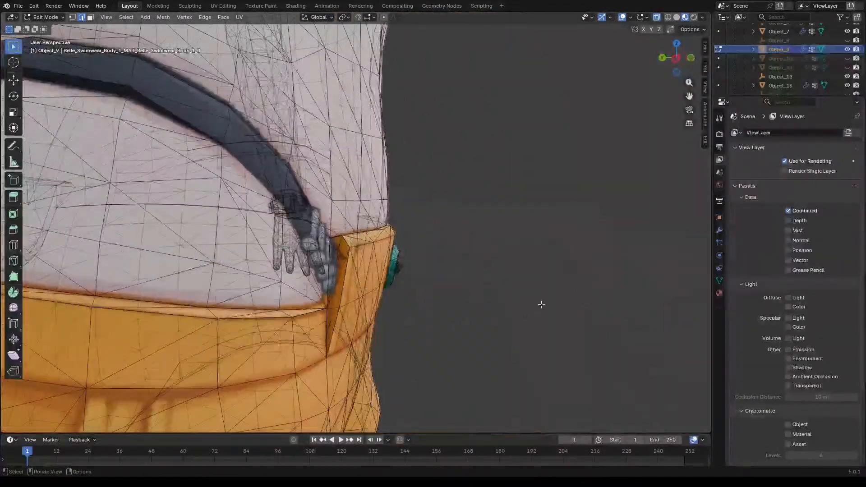
{"action": "scroll", "coordinate": [395, 275], "scroll_direction": "up", "scroll_amount": 3}
{"action": "middle_click_drag", "start_coordinate": [395, 276], "coordinate": [429, 255]}
{"action": "left_click_drag", "start_coordinate": [436, 253], "coordinate": [398, 279]}
{"action": "key", "text": "x"}
{"action": "left_click", "coordinate": [403, 273]}
Step: Switch to vertex selection and delete the vertices of the stray edge left on the green button's face
{"action": "scroll", "coordinate": [411, 259], "scroll_direction": "up", "scroll_amount": 1}
{"action": "middle_click_drag", "start_coordinate": [450, 261], "coordinate": [408, 258]}
{"action": "scroll", "coordinate": [408, 259], "scroll_direction": "up", "scroll_amount": 3}
{"action": "left_click", "coordinate": [407, 257]}
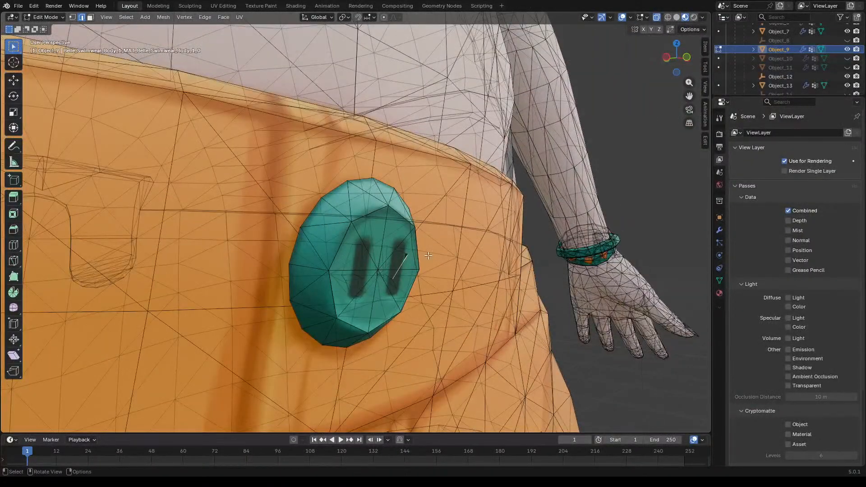
{"action": "key", "text": "1"}
{"action": "middle_click_drag", "start_coordinate": [417, 265], "coordinate": [406, 261]}
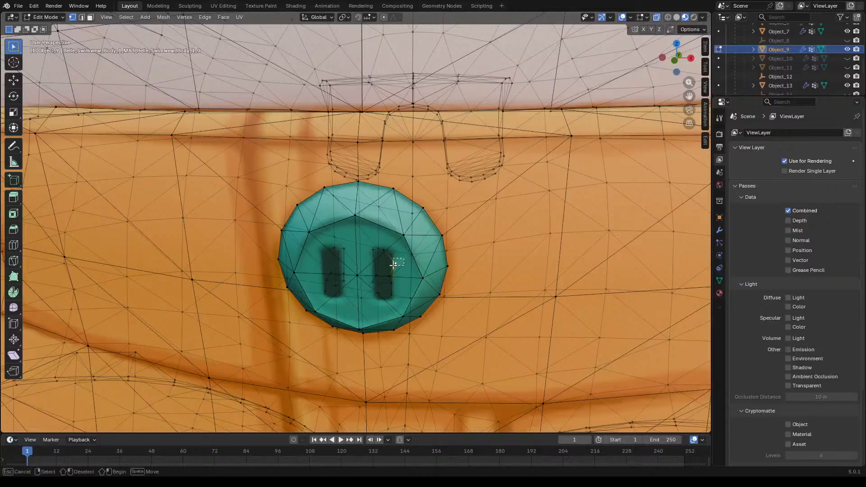
{"action": "right_click", "coordinate": [433, 269]}
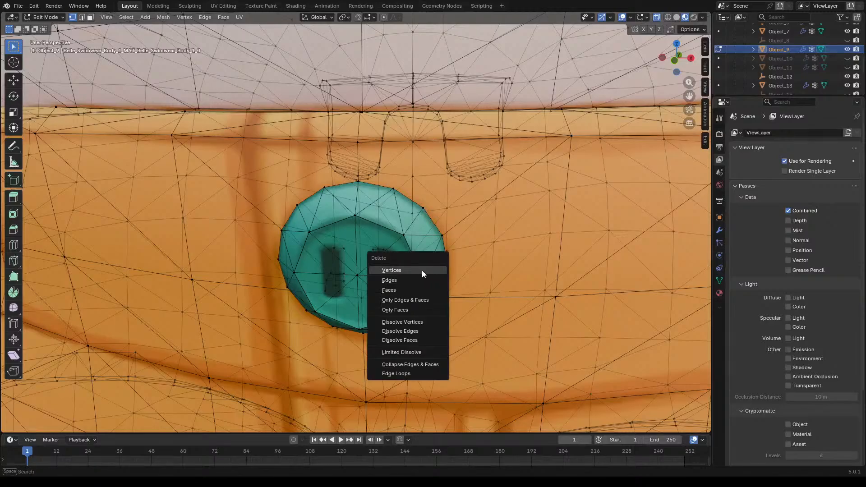
{"action": "key", "text": "Escape"}
Step: Examine the upper body and the flower ornament on the top's left shoulder strap from the side
{"action": "middle_click_drag", "start_coordinate": [422, 270], "coordinate": [363, 334]}
{"action": "scroll", "coordinate": [431, 259], "scroll_direction": "down", "scroll_amount": 3}
{"action": "scroll", "coordinate": [431, 259], "scroll_direction": "down", "scroll_amount": 6}
{"action": "scroll", "coordinate": [403, 249], "scroll_direction": "down", "scroll_amount": 5}
{"action": "scroll", "coordinate": [460, 168], "scroll_direction": "up", "scroll_amount": 6}
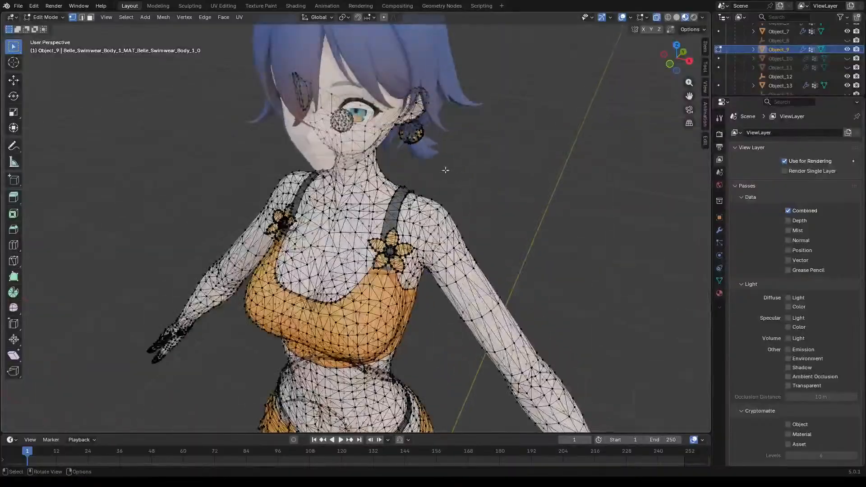
{"action": "middle_click_drag", "start_coordinate": [458, 243], "coordinate": [401, 220]}
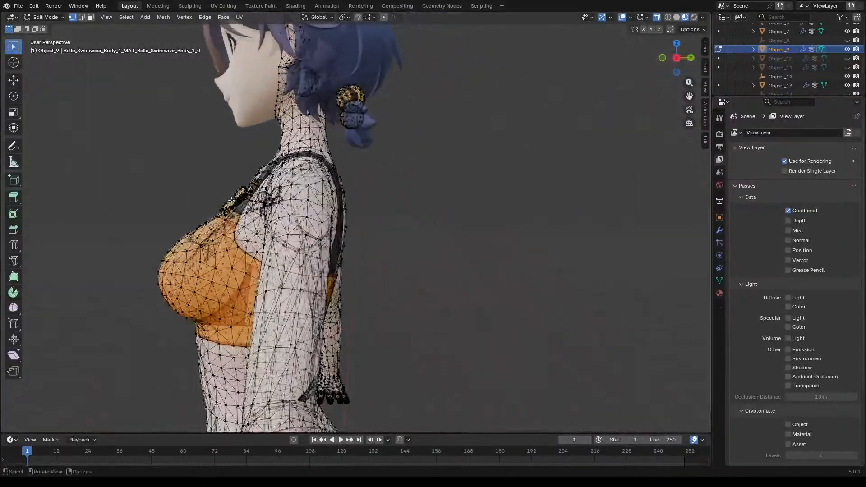
{"action": "scroll", "coordinate": [243, 199], "scroll_direction": "up", "scroll_amount": 5}
{"action": "scroll", "coordinate": [301, 208], "scroll_direction": "up", "scroll_amount": 2}
{"action": "middle_click_drag", "start_coordinate": [302, 207], "coordinate": [278, 190]}
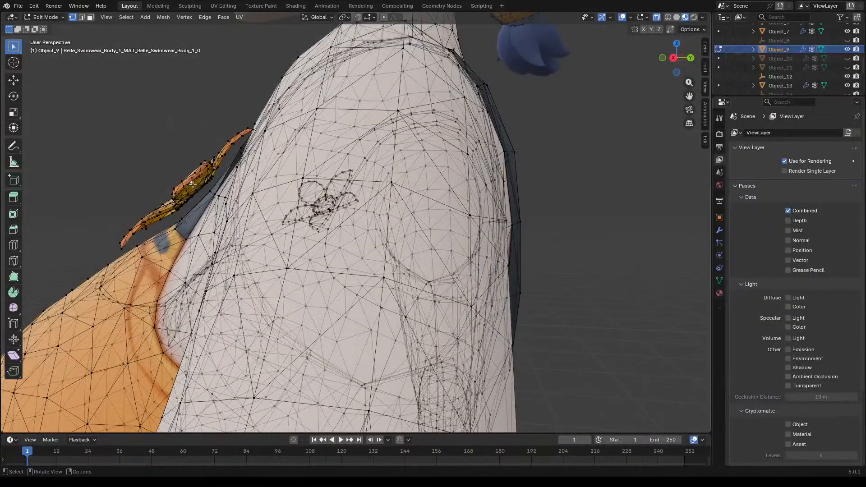
{"action": "key", "text": "shift+a"}
{"action": "key", "text": "Escape"}
{"action": "key", "text": "a"}
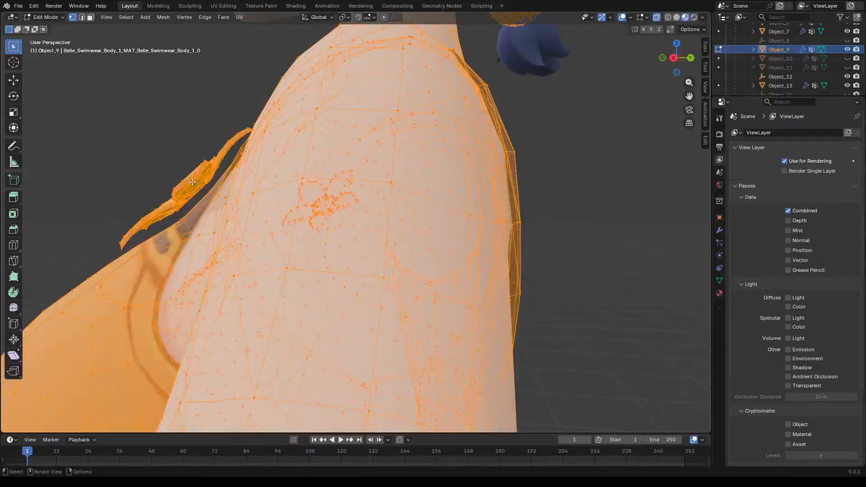
{"action": "key", "text": "alt+a"}
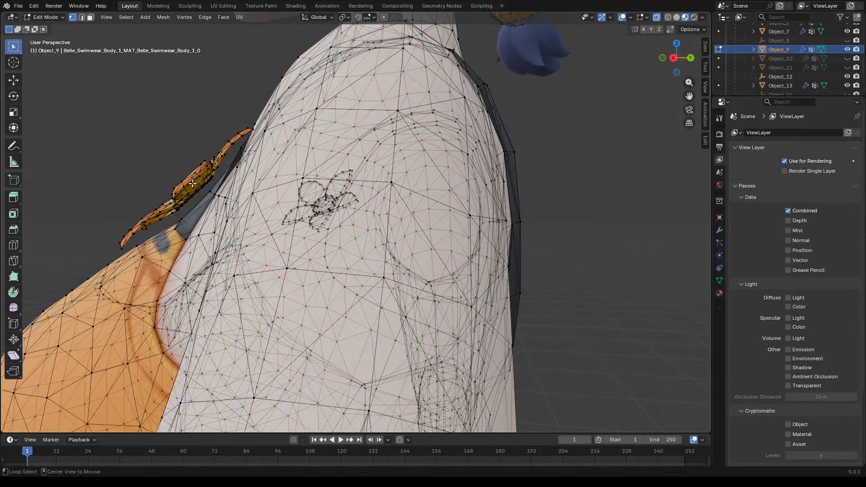
Step: Loop-select parts of the flower ornament's centre and upper petals on the left shoulder strap and delete them
{"action": "left_click", "coordinate": [193, 184], "text": "alt"}
{"action": "left_click", "coordinate": [191, 184], "text": "alt"}
{"action": "left_click", "coordinate": [182, 188], "text": "alt+shift"}
{"action": "left_click", "coordinate": [183, 184], "text": "alt+shift"}
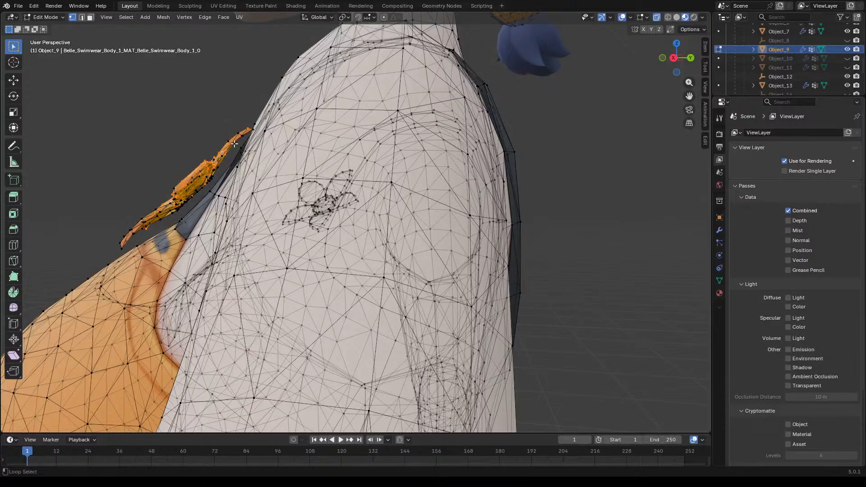
{"action": "left_click", "coordinate": [207, 180], "text": "alt+shift"}
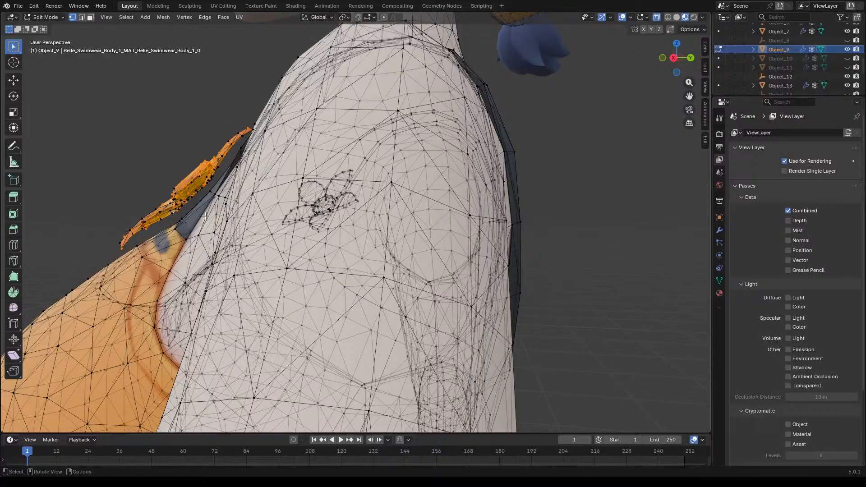
{"action": "key", "text": "x"}
{"action": "left_click", "coordinate": [192, 224]}
Step: Loop-select the remaining petals of the left strap's flower and delete their vertices
{"action": "middle_click_drag", "start_coordinate": [251, 195], "coordinate": [258, 195]}
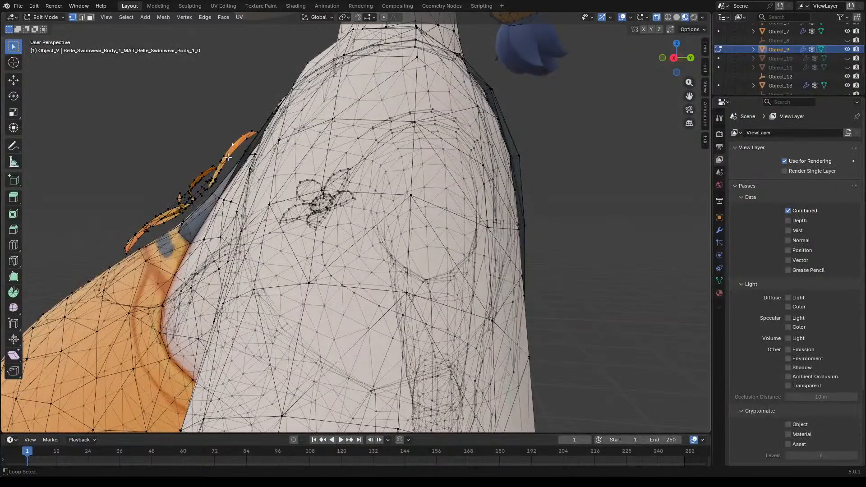
{"action": "left_click", "coordinate": [212, 171], "text": "alt"}
{"action": "left_click", "coordinate": [198, 179], "text": "alt+shift"}
{"action": "left_click", "coordinate": [198, 180], "text": "alt+shift"}
{"action": "left_click", "coordinate": [197, 183], "text": "alt+shift"}
{"action": "left_click", "coordinate": [163, 217], "text": "alt+shift"}
{"action": "left_click", "coordinate": [164, 220], "text": "alt+shift"}
{"action": "left_click", "coordinate": [158, 223], "text": "alt+shift"}
{"action": "left_click", "coordinate": [149, 228], "text": "alt+shift"}
{"action": "left_click", "coordinate": [134, 236], "text": "alt+shift"}
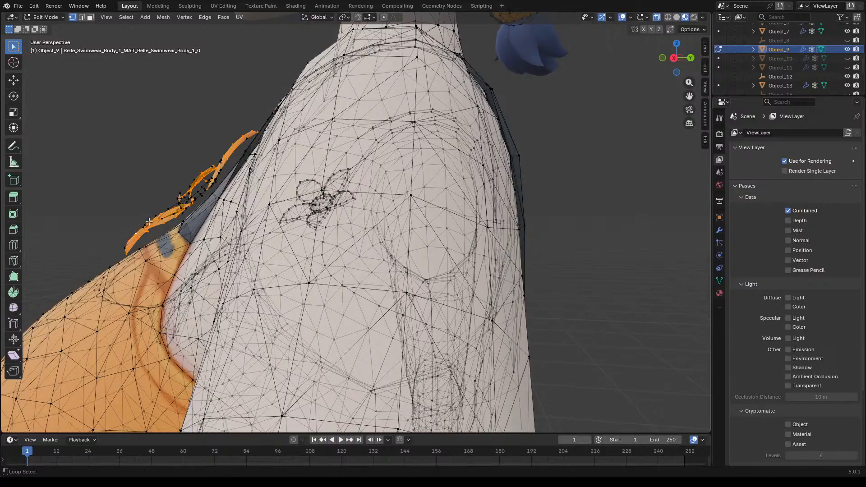
{"action": "left_click", "coordinate": [145, 226], "text": "alt+shift"}
{"action": "left_click", "coordinate": [159, 217], "text": "alt+shift"}
{"action": "key", "text": "x"}
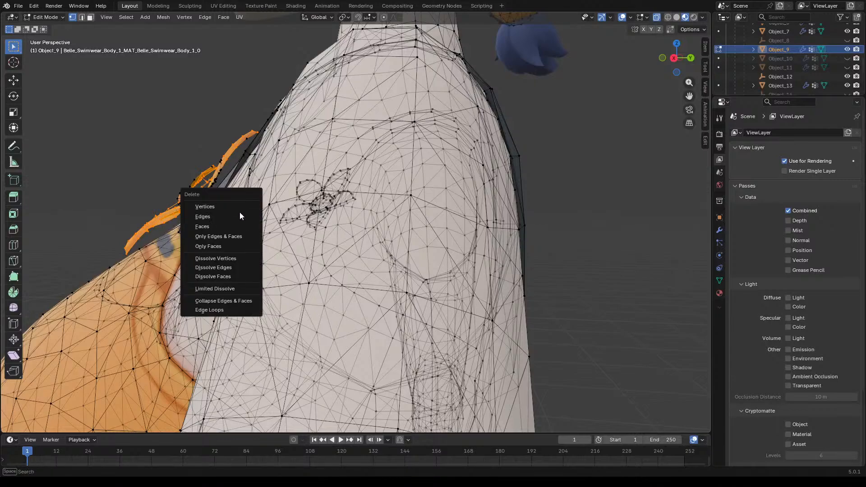
{"action": "left_click", "coordinate": [226, 206]}
Step: Select the loose vertices left over from the left strap's flower and delete them
{"action": "left_click", "coordinate": [148, 227], "text": "shift"}
{"action": "left_click_drag", "start_coordinate": [178, 190], "coordinate": [210, 199], "text": "shift"}
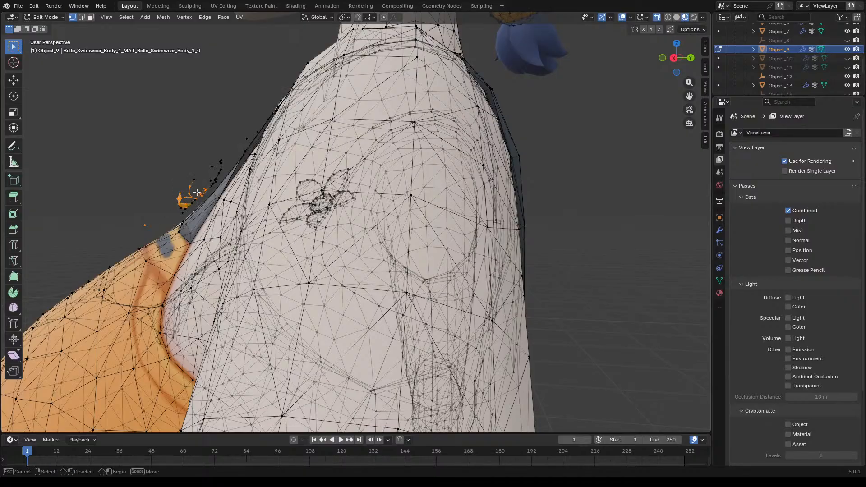
{"action": "left_click_drag", "start_coordinate": [226, 157], "coordinate": [184, 204], "text": "shift"}
{"action": "left_click_drag", "start_coordinate": [191, 201], "coordinate": [184, 207], "text": "shift"}
{"action": "left_click_drag", "start_coordinate": [189, 203], "coordinate": [179, 211], "text": "shift"}
{"action": "left_click_drag", "start_coordinate": [187, 206], "coordinate": [177, 215], "text": "shift"}
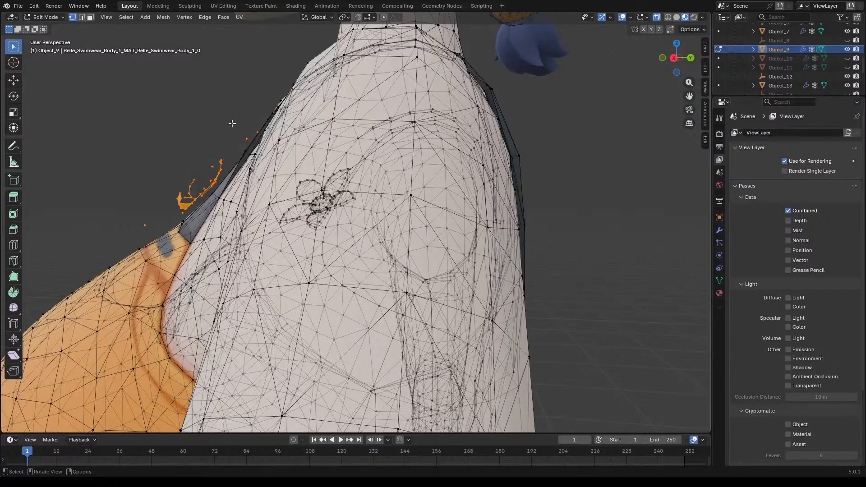
{"action": "key", "text": "x"}
{"action": "left_click", "coordinate": [205, 132]}
Step: Select the lower petals and centre of the flower on the right shoulder strap and delete their vertices
{"action": "middle_click_drag", "start_coordinate": [307, 191], "coordinate": [549, 183]}
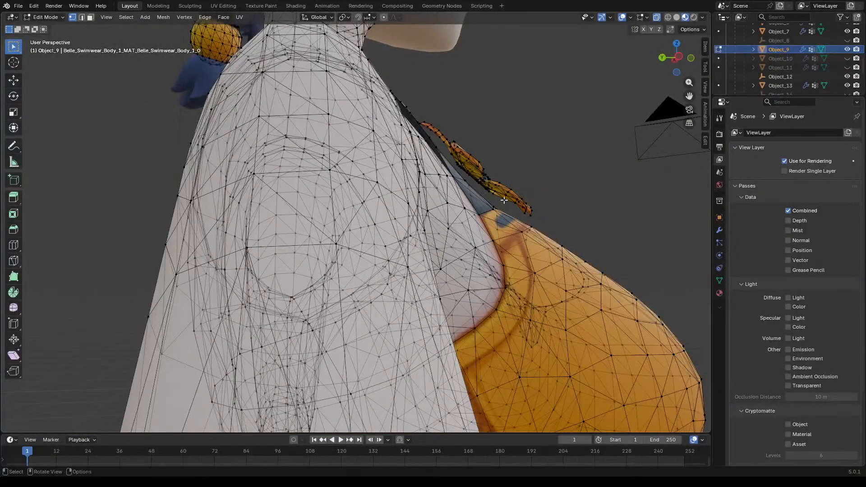
{"action": "mouse_move", "coordinate": [507, 203]}
{"action": "middle_mouse_down"}
{"action": "mouse_move", "coordinate": [532, 260]}
{"action": "mouse_move", "coordinate": [522, 200]}
{"action": "middle_mouse_up"}
{"action": "key", "text": "shift"}
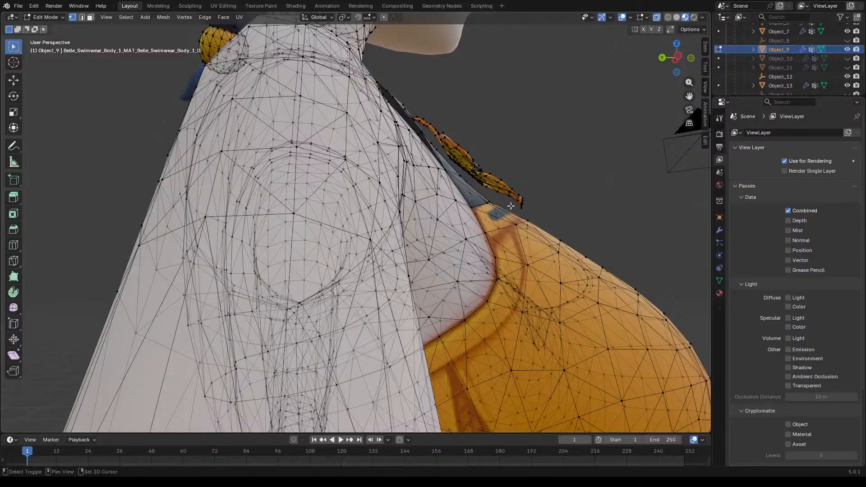
{"action": "left_click", "coordinate": [518, 199], "text": "shift"}
{"action": "left_click", "coordinate": [505, 193], "text": "shift"}
{"action": "left_click", "coordinate": [495, 183], "text": "shift"}
{"action": "left_click", "coordinate": [479, 184], "text": "shift"}
{"action": "left_click_drag", "start_coordinate": [474, 181], "coordinate": [484, 145], "text": "shift"}
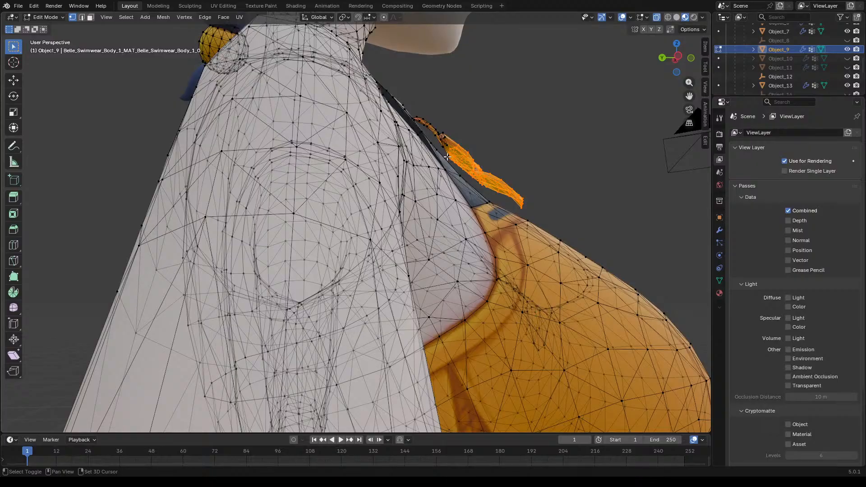
{"action": "left_click", "coordinate": [439, 136], "text": "shift"}
{"action": "key", "text": "x"}
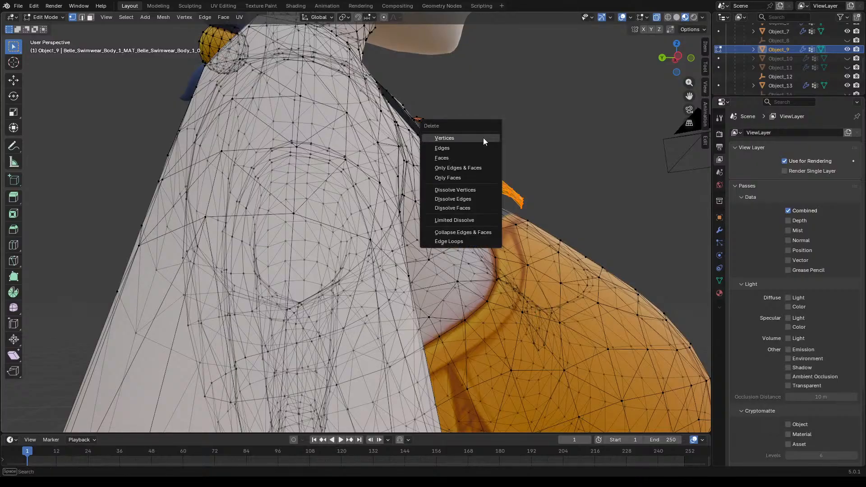
{"action": "left_click", "coordinate": [456, 139]}
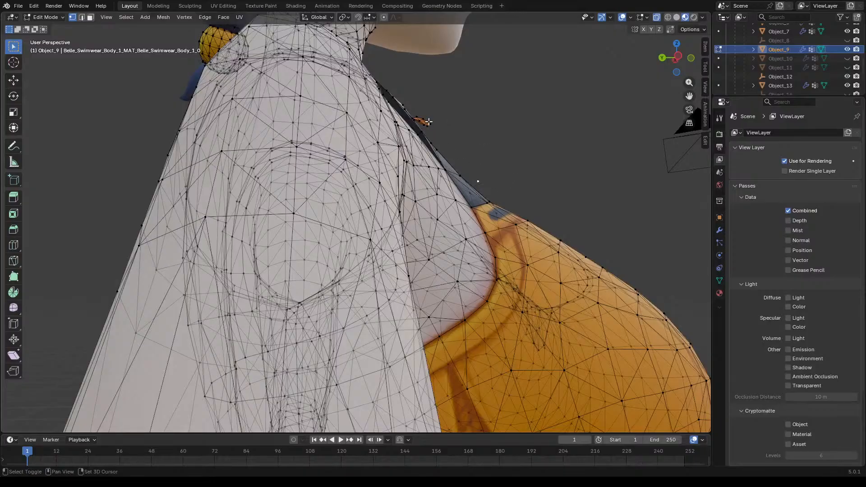
Step: Delete the last petal tip of the right strap's flower and the stray vertices floating in front of the strap
{"action": "left_click_drag", "start_coordinate": [432, 120], "coordinate": [415, 120], "text": "shift"}
{"action": "key", "text": "z"}
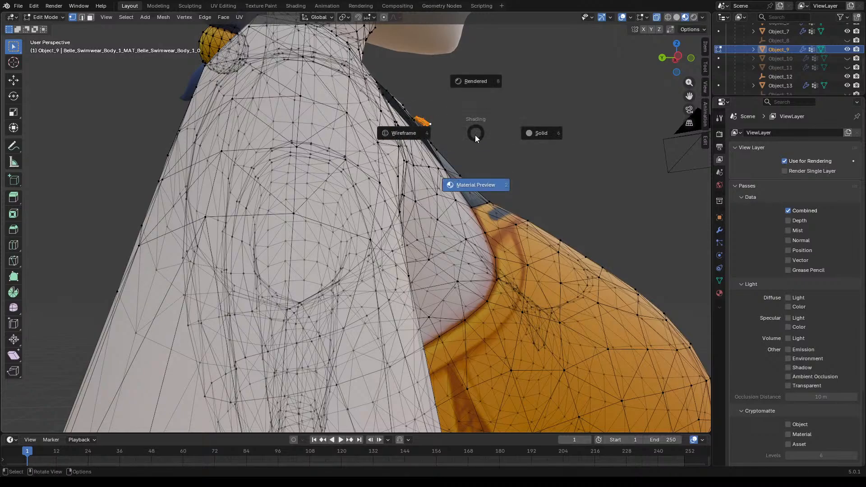
{"action": "key", "text": "x"}
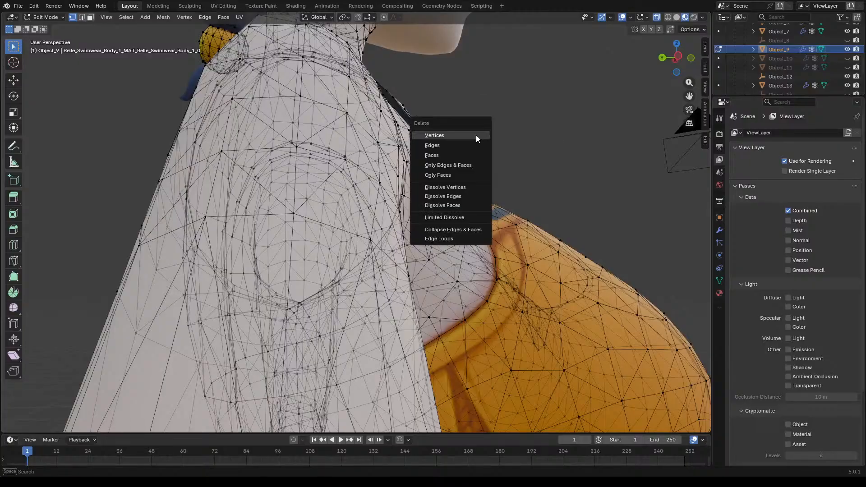
{"action": "left_click", "coordinate": [466, 137]}
{"action": "middle_click_drag", "start_coordinate": [505, 126], "coordinate": [251, 173]}
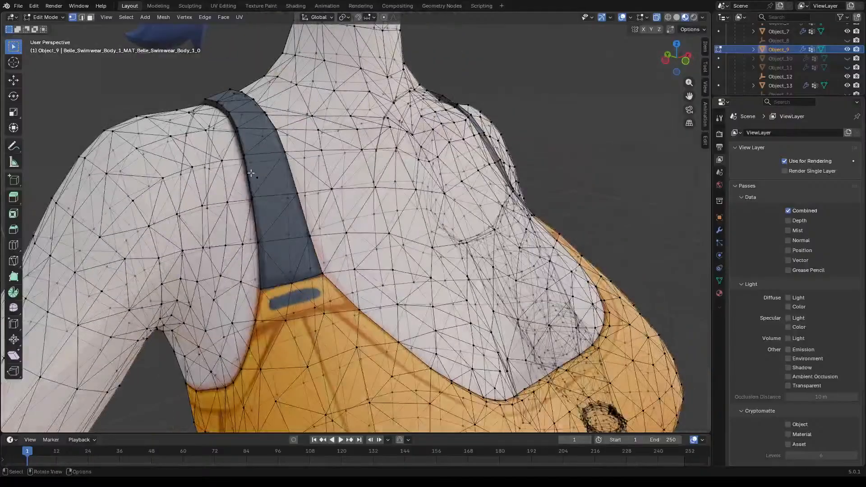
{"action": "key", "text": "x"}
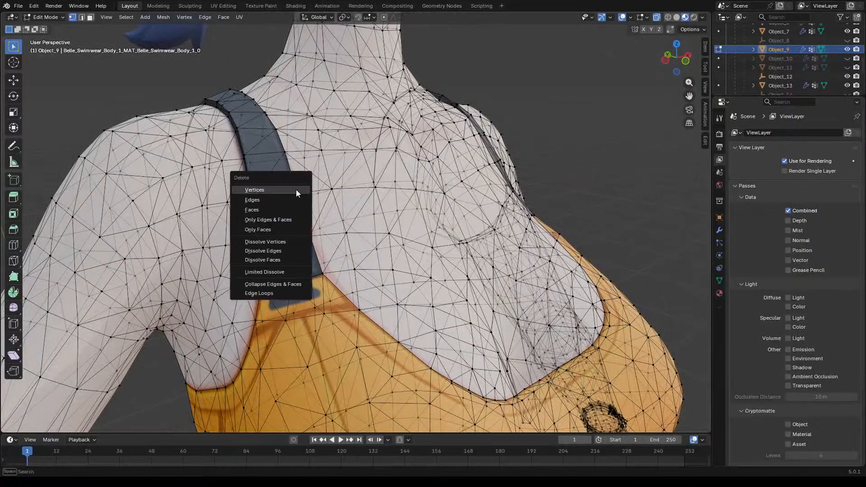
{"action": "left_click", "coordinate": [279, 190]}
{"action": "scroll", "coordinate": [307, 172], "scroll_direction": "up", "scroll_amount": 6}
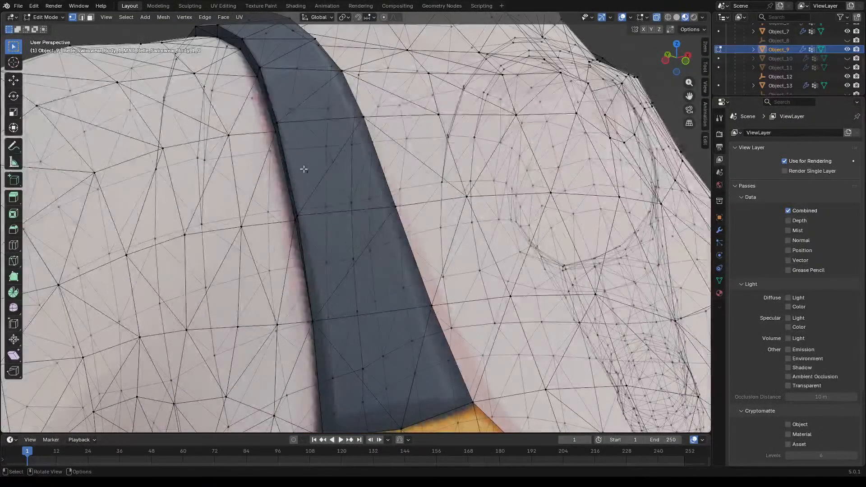
Step: Delete the last selected stray vertices in front of the shoulder strap
{"action": "key", "text": "x"}
{"action": "left_click", "coordinate": [298, 175]}
{"action": "scroll", "coordinate": [314, 194], "scroll_direction": "down", "scroll_amount": 4}
{"action": "scroll", "coordinate": [314, 194], "scroll_direction": "down", "scroll_amount": 8}
Step: Select the patterned bead on the nearer hair tuft behind the neck and delete its vertices
{"action": "middle_click_drag", "start_coordinate": [313, 193], "coordinate": [426, 171]}
{"action": "scroll", "coordinate": [470, 159], "scroll_direction": "up", "scroll_amount": 3}
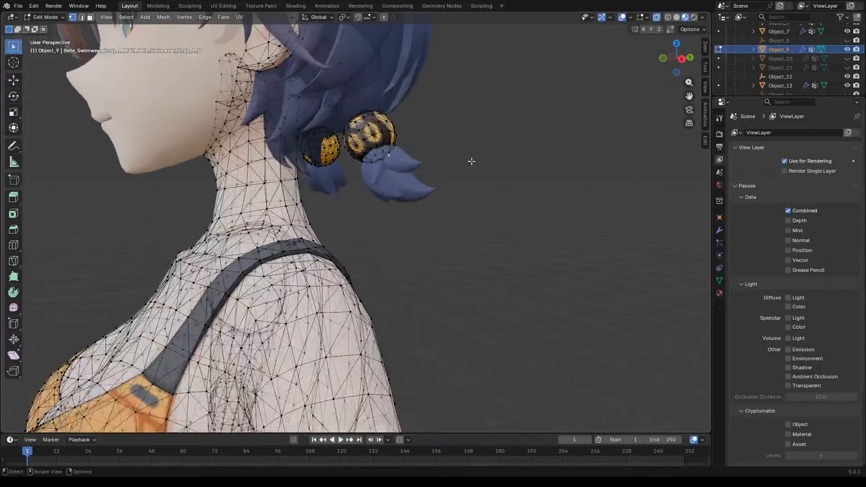
{"action": "scroll", "coordinate": [454, 174], "scroll_direction": "down", "scroll_amount": 4}
{"action": "scroll", "coordinate": [423, 135], "scroll_direction": "up", "scroll_amount": 7}
{"action": "middle_click_drag", "start_coordinate": [438, 165], "coordinate": [451, 180]}
{"action": "left_click_drag", "start_coordinate": [502, 122], "coordinate": [365, 263]}
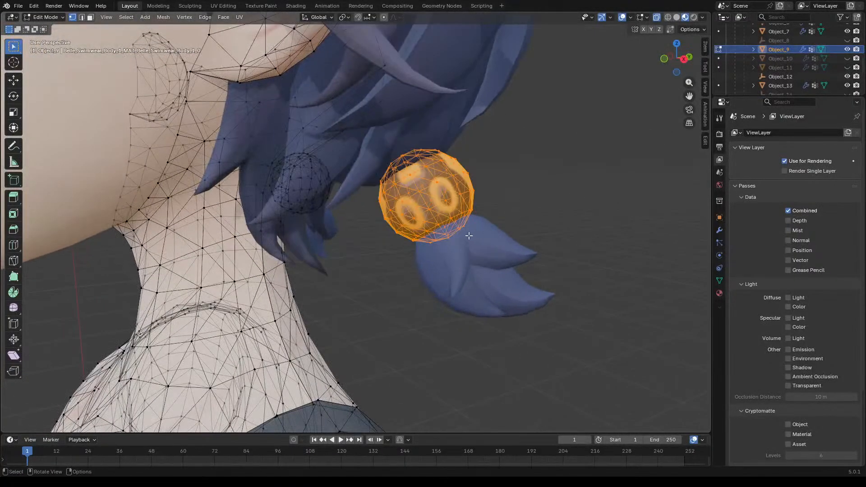
{"action": "key", "text": "x"}
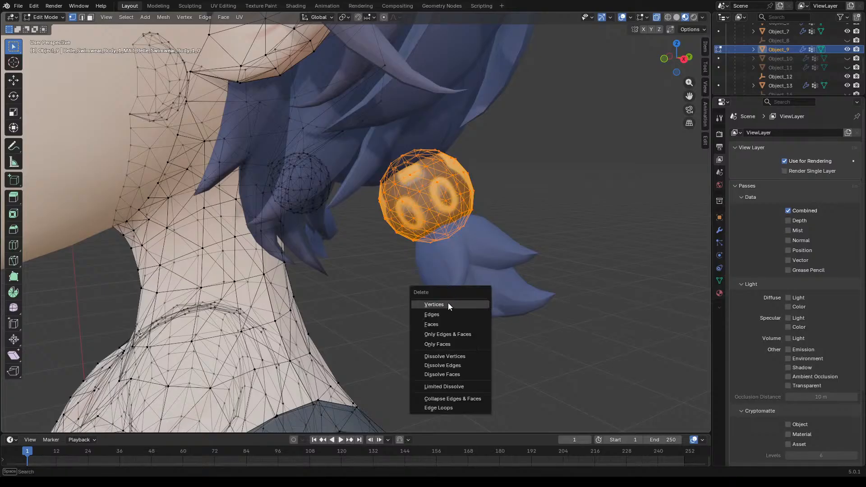
{"action": "left_click", "coordinate": [448, 304]}
Step: Select the bead on the other hair tuft behind the neck and delete its vertices
{"action": "middle_click_drag", "start_coordinate": [447, 301], "coordinate": [428, 254]}
{"action": "left_click_drag", "start_coordinate": [330, 145], "coordinate": [243, 216]}
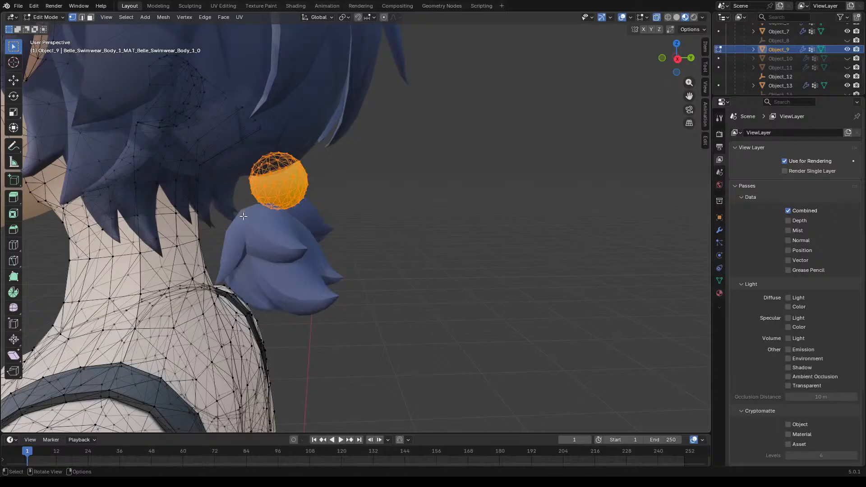
{"action": "key", "text": "x"}
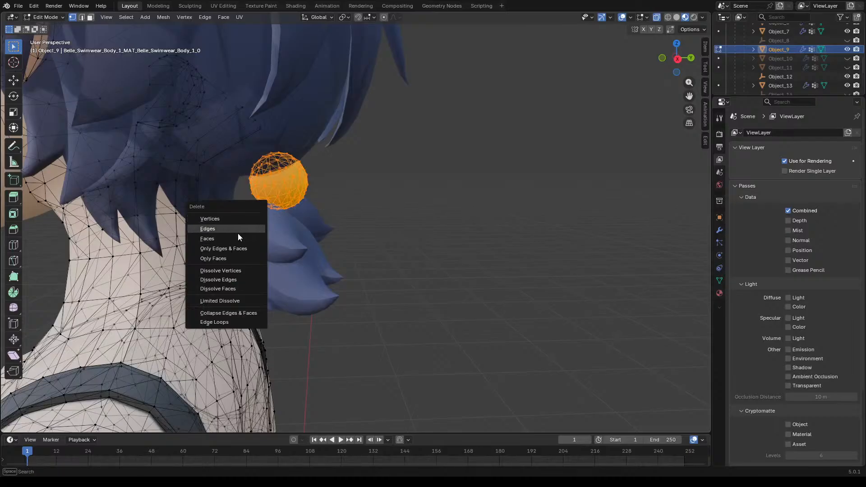
{"action": "left_click", "coordinate": [240, 219]}
{"action": "middle_click_drag", "start_coordinate": [240, 219], "coordinate": [310, 154]}
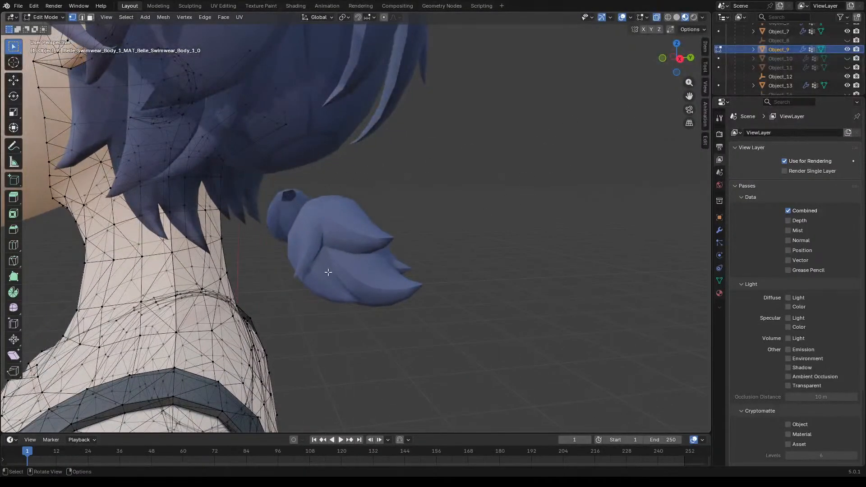
Step: Switch mesh editing from the body to the hair object, Object_13
{"action": "key", "text": "Tab"}
{"action": "left_click", "coordinate": [350, 248]}
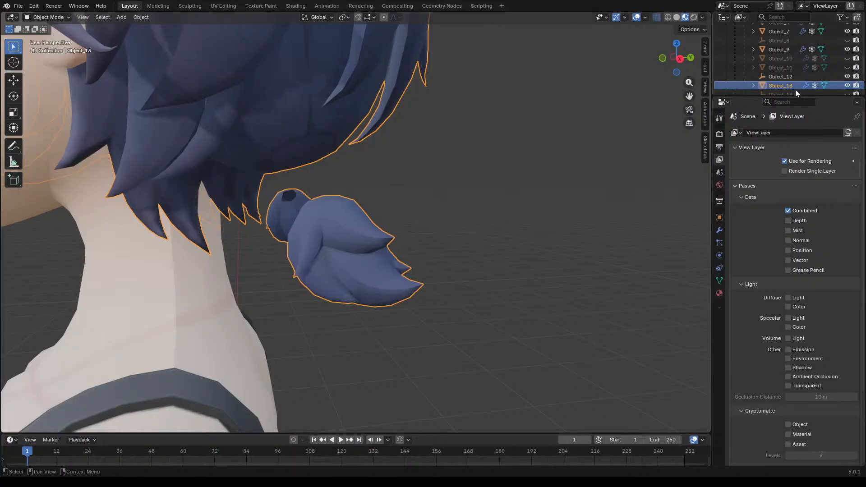
{"action": "key", "text": "Tab"}
{"action": "middle_click_drag", "start_coordinate": [432, 253], "coordinate": [426, 254]}
Step: Select the two detached hair tufts behind the neck completely and delete their vertices
{"action": "left_click_drag", "start_coordinate": [420, 208], "coordinate": [267, 318]}
{"action": "left_click_drag", "start_coordinate": [361, 197], "coordinate": [281, 221], "text": "shift"}
{"action": "left_click_drag", "start_coordinate": [327, 191], "coordinate": [287, 201], "text": "shift"}
{"action": "left_click_drag", "start_coordinate": [308, 185], "coordinate": [280, 198], "text": "shift"}
{"action": "left_click_drag", "start_coordinate": [352, 194], "coordinate": [319, 217], "text": "shift"}
{"action": "left_click_drag", "start_coordinate": [351, 189], "coordinate": [338, 202], "text": "shift"}
{"action": "left_click_drag", "start_coordinate": [279, 192], "coordinate": [263, 260], "text": "shift"}
{"action": "left_click_drag", "start_coordinate": [273, 209], "coordinate": [263, 265], "text": "shift"}
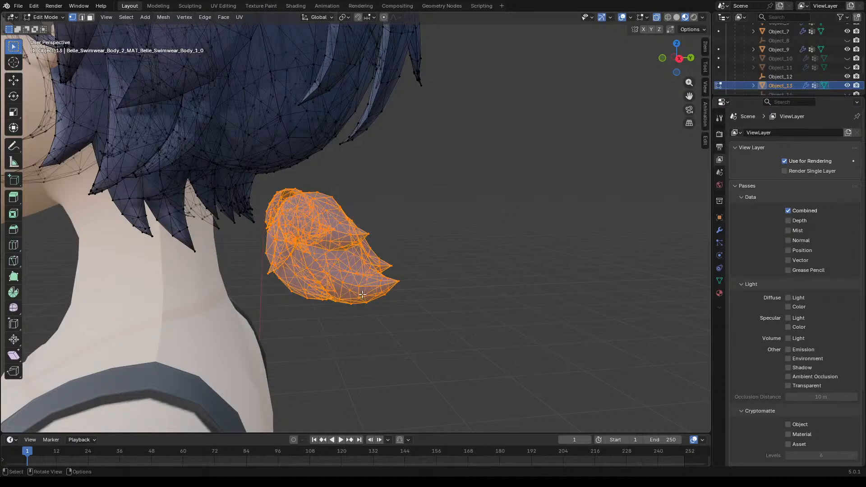
{"action": "key", "text": "x"}
{"action": "left_click", "coordinate": [320, 294]}
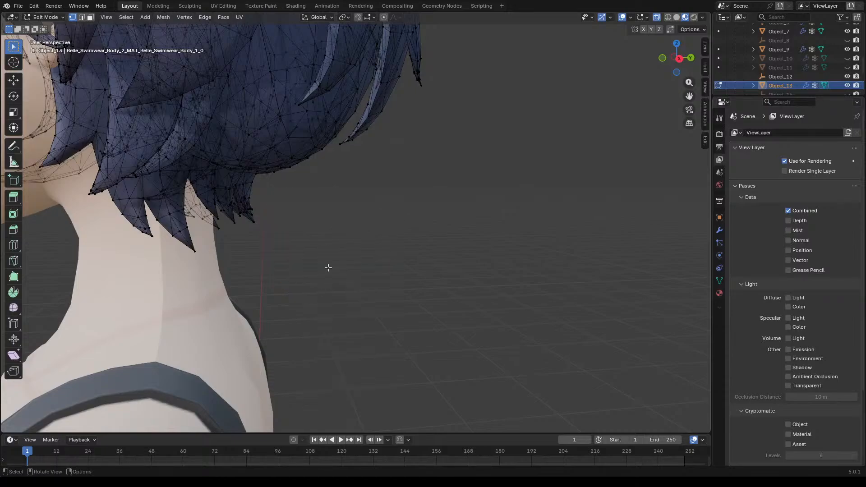
Step: Switch mesh editing from the hair back to the body object, Object_9, for work at the ankles
{"action": "middle_click_drag", "start_coordinate": [394, 245], "coordinate": [399, 275]}
{"action": "scroll", "coordinate": [411, 246], "scroll_direction": "down", "scroll_amount": 7}
{"action": "scroll", "coordinate": [439, 285], "scroll_direction": "down", "scroll_amount": 6}
{"action": "scroll", "coordinate": [440, 323], "scroll_direction": "up", "scroll_amount": 5}
{"action": "scroll", "coordinate": [440, 324], "scroll_direction": "up", "scroll_amount": 3}
{"action": "scroll", "coordinate": [600, 264], "scroll_direction": "up", "scroll_amount": 4}
{"action": "middle_click_drag", "start_coordinate": [600, 264], "coordinate": [607, 344]}
{"action": "scroll", "coordinate": [501, 301], "scroll_direction": "down", "scroll_amount": 7}
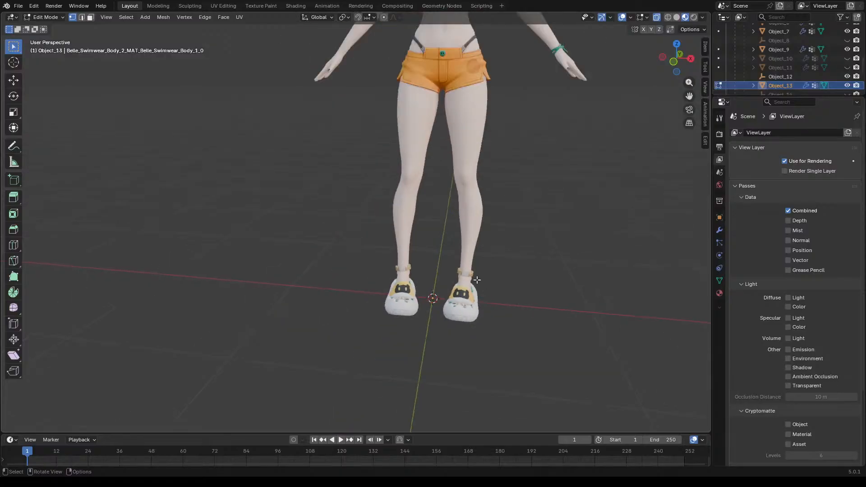
{"action": "scroll", "coordinate": [447, 266], "scroll_direction": "up", "scroll_amount": 4}
{"action": "scroll", "coordinate": [385, 328], "scroll_direction": "up", "scroll_amount": 3}
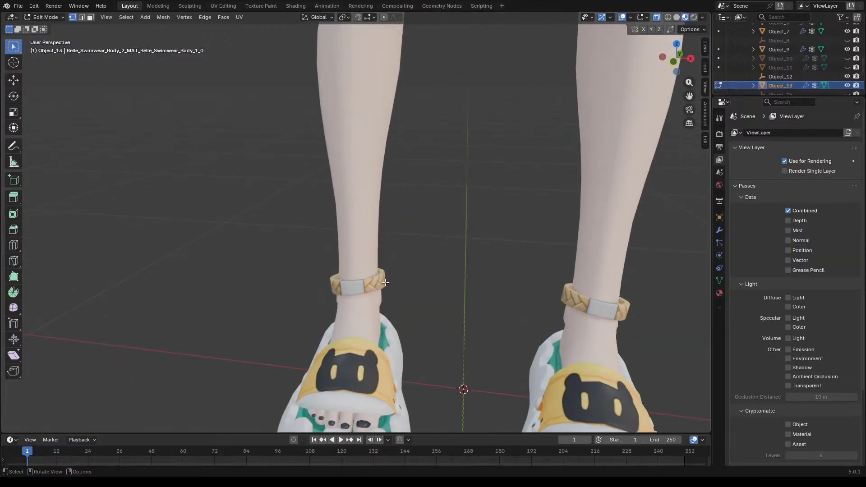
{"action": "key", "text": "Tab"}
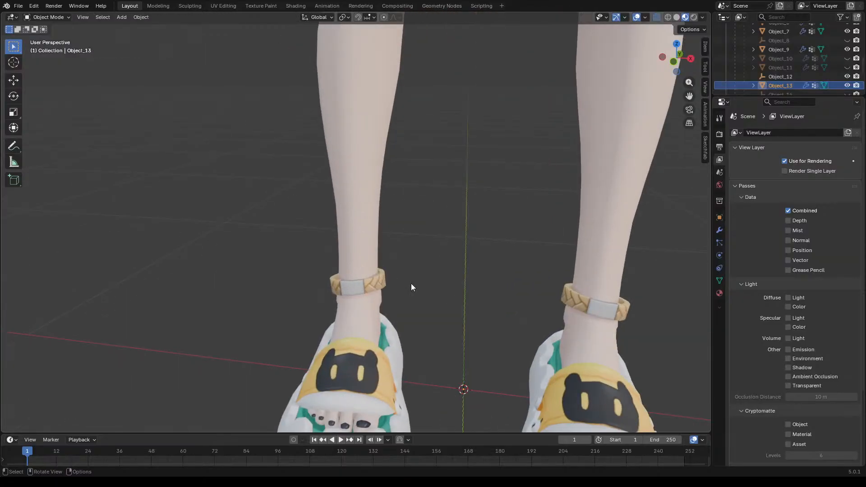
{"action": "left_click", "coordinate": [628, 222]}
{"action": "key", "text": "Tab"}
Step: Loop-select the rim and side edges of the braided anklet on the character's left ankle and delete their vertices
{"action": "middle_click_drag", "start_coordinate": [534, 233], "coordinate": [608, 260]}
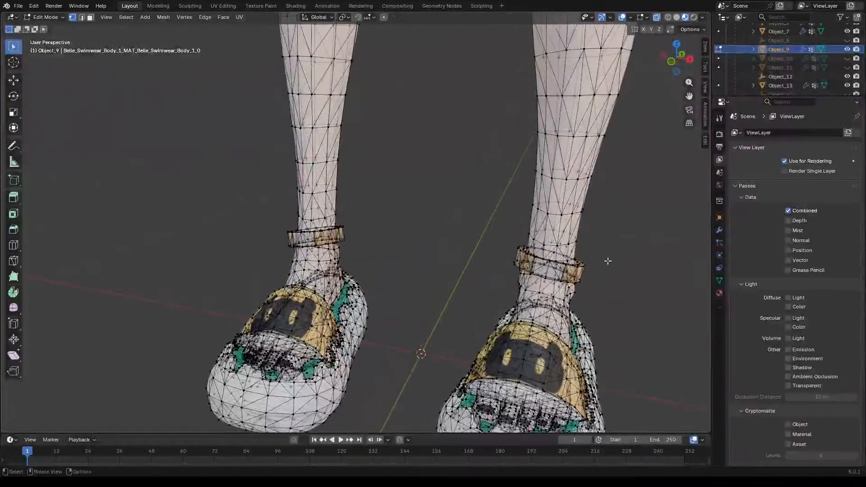
{"action": "scroll", "coordinate": [604, 264], "scroll_direction": "up", "scroll_amount": 3}
{"action": "scroll", "coordinate": [540, 265], "scroll_direction": "up", "scroll_amount": 3}
{"action": "left_click", "coordinate": [529, 266], "text": "alt"}
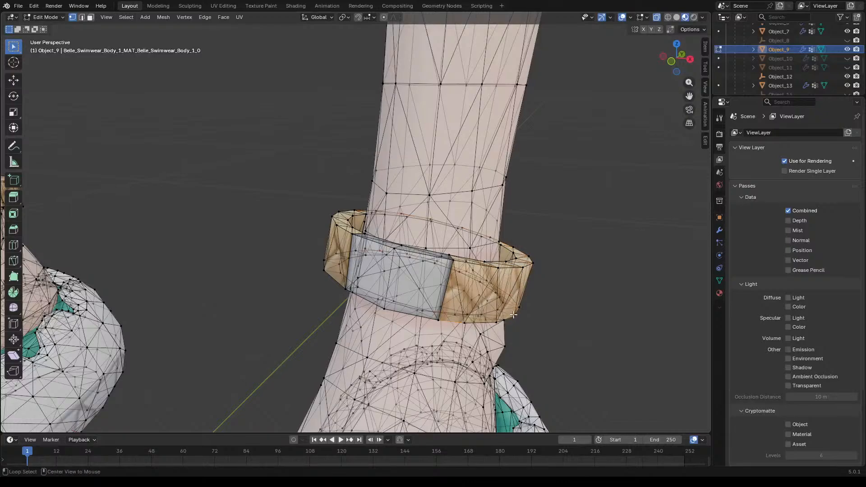
{"action": "left_click", "coordinate": [524, 267], "text": "alt+shift"}
{"action": "left_click", "coordinate": [515, 262], "text": "alt+shift"}
{"action": "left_click", "coordinate": [507, 248], "text": "alt+shift"}
{"action": "left_click", "coordinate": [506, 250], "text": "alt+shift"}
{"action": "left_click", "coordinate": [333, 221], "text": "alt+shift"}
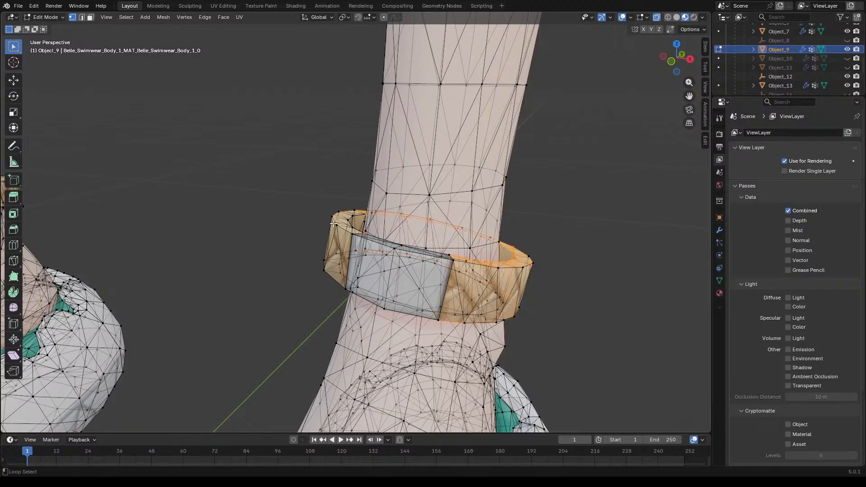
{"action": "left_click", "coordinate": [332, 240], "text": "alt+shift"}
{"action": "left_click", "coordinate": [328, 246], "text": "alt+shift"}
{"action": "left_click", "coordinate": [339, 268], "text": "alt+shift"}
{"action": "left_click", "coordinate": [333, 256], "text": "alt+shift"}
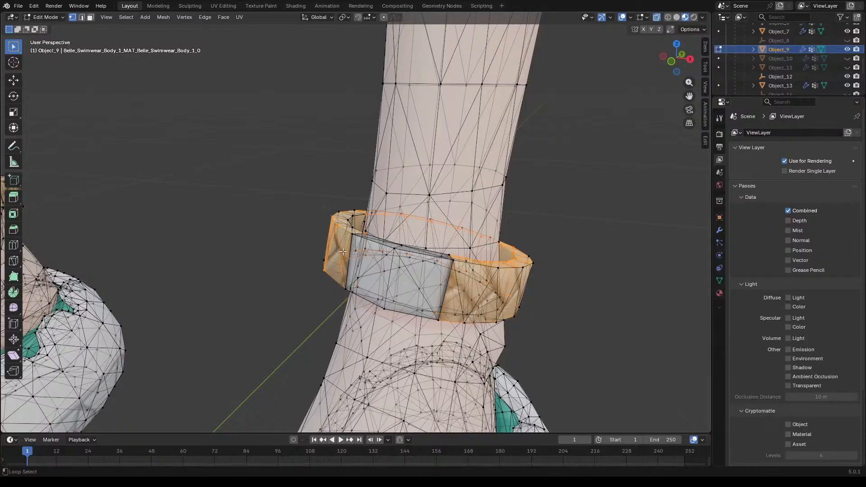
{"action": "left_click", "coordinate": [350, 218], "text": "alt+shift"}
{"action": "key", "text": "x"}
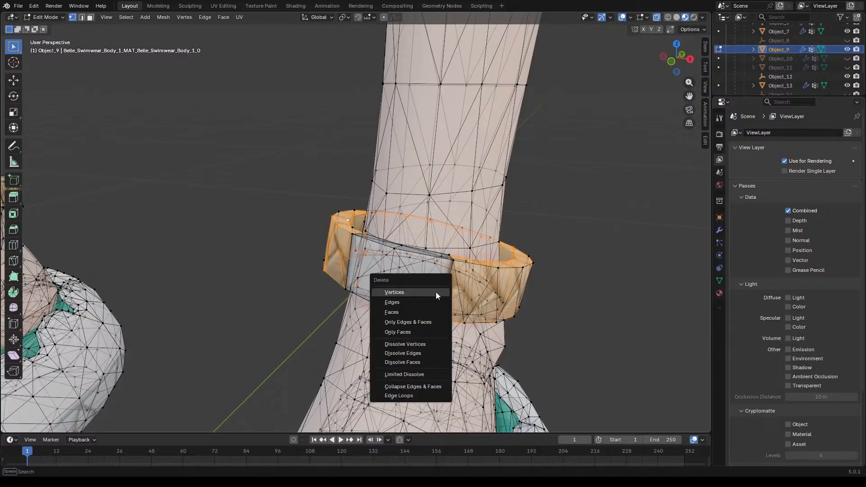
{"action": "left_click", "coordinate": [407, 295]}
Step: Select the leftover anklet fragments at the inner side of the grey plate and delete their vertices
{"action": "left_click", "coordinate": [337, 213]}
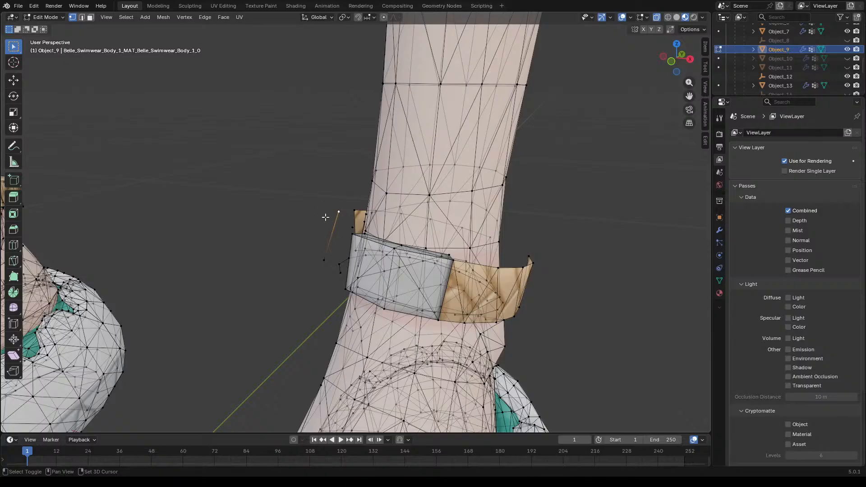
{"action": "left_click_drag", "start_coordinate": [356, 206], "coordinate": [349, 237], "text": "shift"}
{"action": "left_click_drag", "start_coordinate": [315, 262], "coordinate": [328, 269], "text": "shift"}
{"action": "left_click_drag", "start_coordinate": [335, 246], "coordinate": [343, 266], "text": "shift"}
{"action": "left_click_drag", "start_coordinate": [347, 248], "coordinate": [347, 260], "text": "shift"}
{"action": "left_click", "coordinate": [326, 261], "text": "shift"}
{"action": "key", "text": "x"}
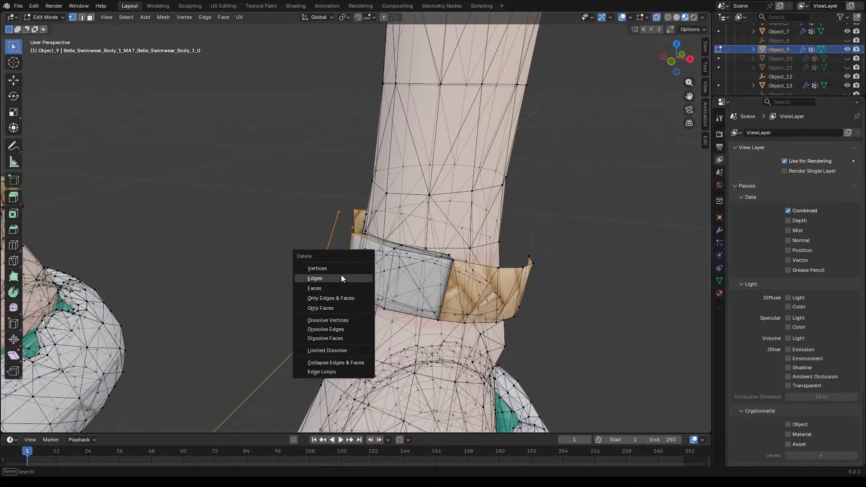
{"action": "left_click", "coordinate": [339, 272]}
{"action": "left_click", "coordinate": [355, 250]}
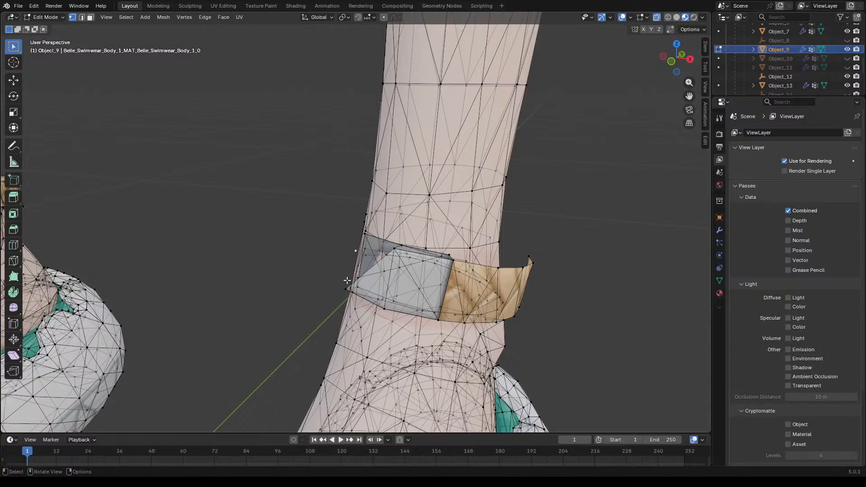
{"action": "key", "text": "x"}
{"action": "left_click", "coordinate": [324, 280]}
Step: Select the remaining braided anklet piece at the back of the left ankle and delete its vertices
{"action": "middle_click_drag", "start_coordinate": [324, 280], "coordinate": [500, 260]}
{"action": "middle_click_drag", "start_coordinate": [450, 235], "coordinate": [390, 321]}
{"action": "scroll", "coordinate": [390, 320], "scroll_direction": "down", "scroll_amount": 3}
{"action": "scroll", "coordinate": [547, 310], "scroll_direction": "up", "scroll_amount": 5}
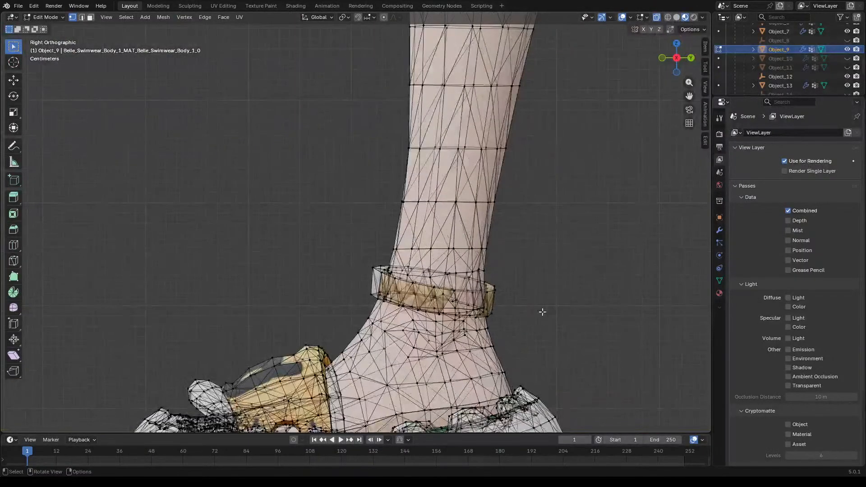
{"action": "key", "text": "KP_7"}
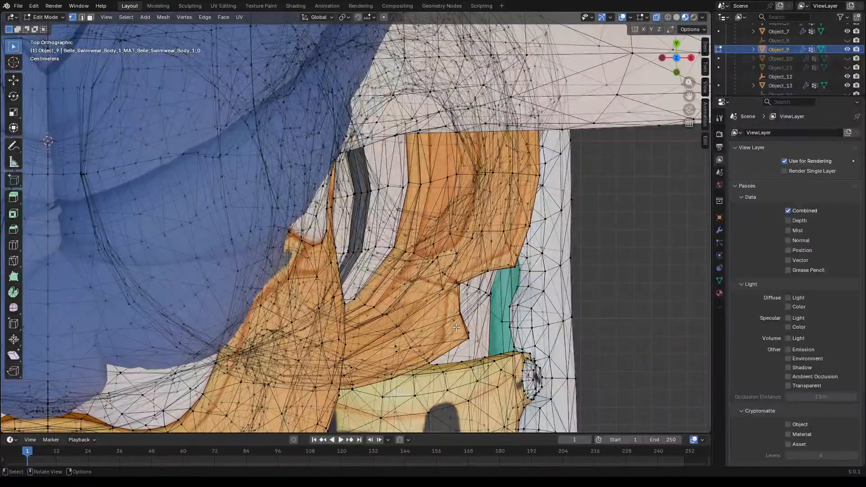
{"action": "key", "text": "KP_1"}
{"action": "middle_click_drag", "start_coordinate": [456, 327], "coordinate": [543, 316]}
{"action": "middle_click_drag", "start_coordinate": [316, 276], "coordinate": [286, 236]}
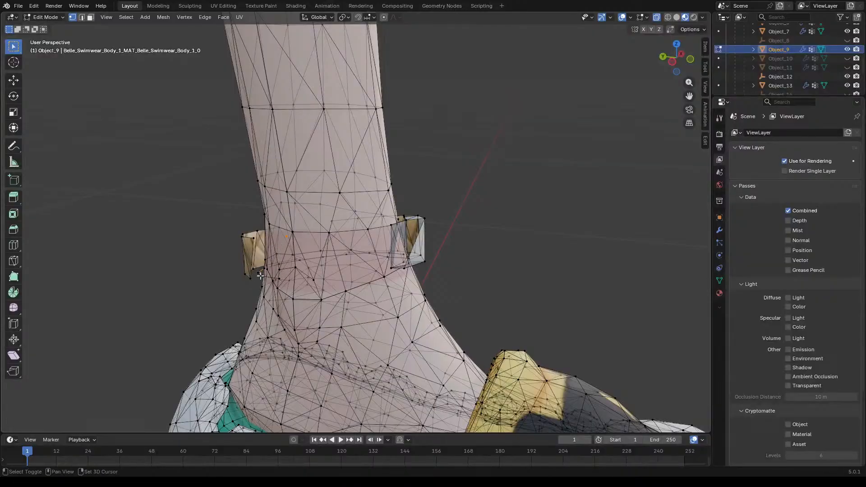
{"action": "left_click", "coordinate": [262, 276], "text": "shift"}
{"action": "left_click", "coordinate": [258, 273], "text": "shift"}
{"action": "left_click", "coordinate": [250, 278], "text": "shift"}
{"action": "left_click", "coordinate": [245, 274], "text": "shift"}
{"action": "left_click", "coordinate": [254, 270], "text": "shift"}
{"action": "left_click", "coordinate": [243, 235], "text": "shift"}
{"action": "left_click", "coordinate": [257, 231], "text": "shift"}
{"action": "key", "text": "x"}
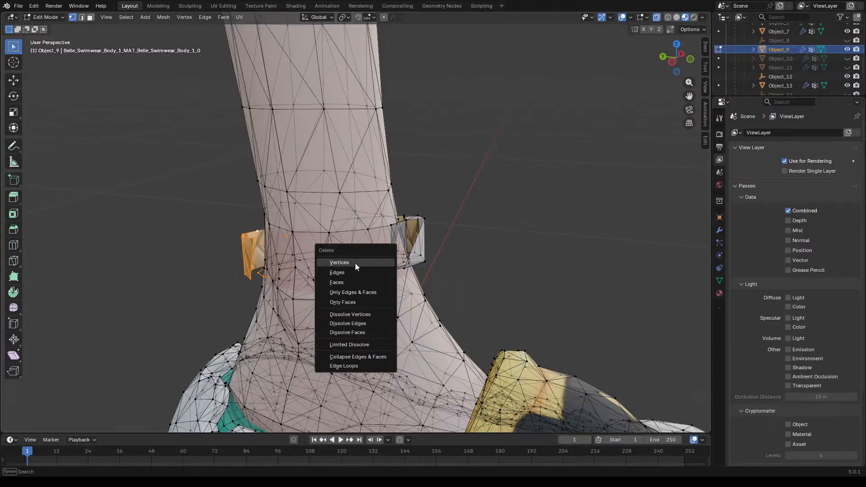
{"action": "left_click", "coordinate": [355, 264]}
Step: Delete the loose vertices and the thin sliver of anklet left floating behind the left ankle
{"action": "middle_click_drag", "start_coordinate": [356, 263], "coordinate": [396, 275]}
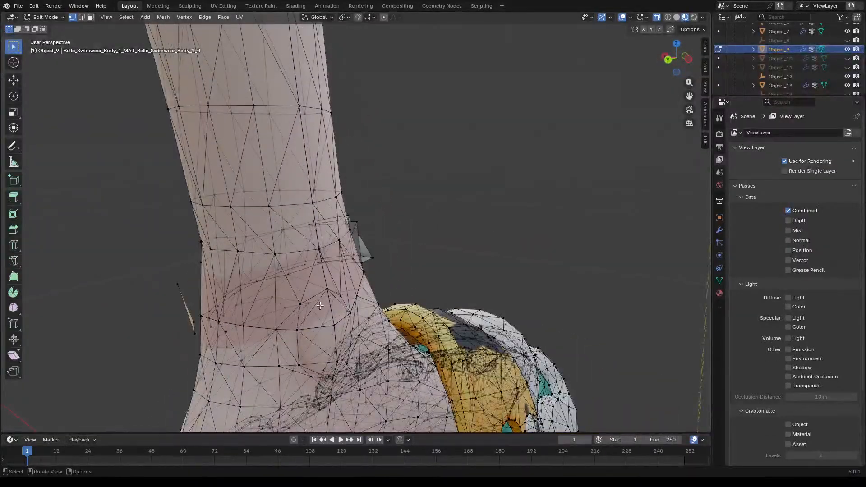
{"action": "key", "text": "x"}
{"action": "left_click", "coordinate": [337, 320]}
{"action": "left_click", "coordinate": [176, 284]}
{"action": "left_click", "coordinate": [194, 333], "text": "shift"}
{"action": "key", "text": "x"}
{"action": "left_click", "coordinate": [267, 332]}
Step: Select the braided anklet section on the outer side of the grey plate and delete its vertices
{"action": "middle_click_drag", "start_coordinate": [267, 332], "coordinate": [526, 276]}
{"action": "left_click", "coordinate": [504, 268], "text": "shift"}
{"action": "left_click", "coordinate": [492, 308], "text": "shift"}
{"action": "left_click", "coordinate": [489, 312], "text": "shift"}
{"action": "left_click", "coordinate": [492, 272], "text": "shift"}
{"action": "left_click", "coordinate": [472, 316], "text": "shift"}
{"action": "left_click", "coordinate": [471, 271], "text": "shift"}
{"action": "left_click", "coordinate": [445, 314], "text": "shift"}
{"action": "left_click", "coordinate": [432, 260], "text": "shift"}
{"action": "middle_click_drag", "start_coordinate": [431, 259], "coordinate": [387, 326]}
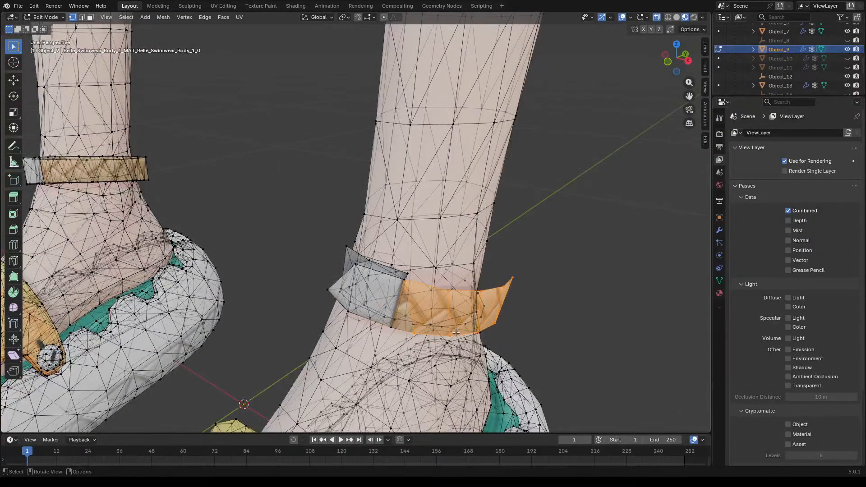
{"action": "key", "text": "x"}
{"action": "left_click", "coordinate": [419, 342]}
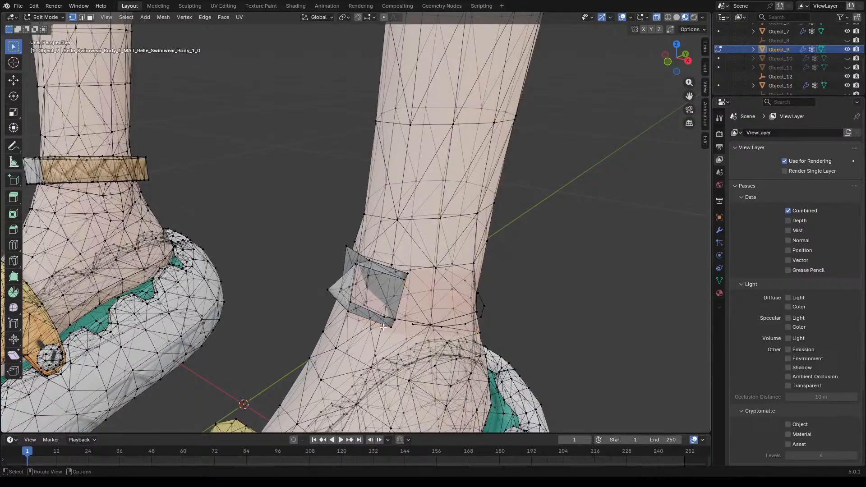
Step: Delete the selected lower corner vertices of the grey plate and the loose edges on the outer side of the ankle
{"action": "scroll", "coordinate": [429, 319], "scroll_direction": "up", "scroll_amount": 4}
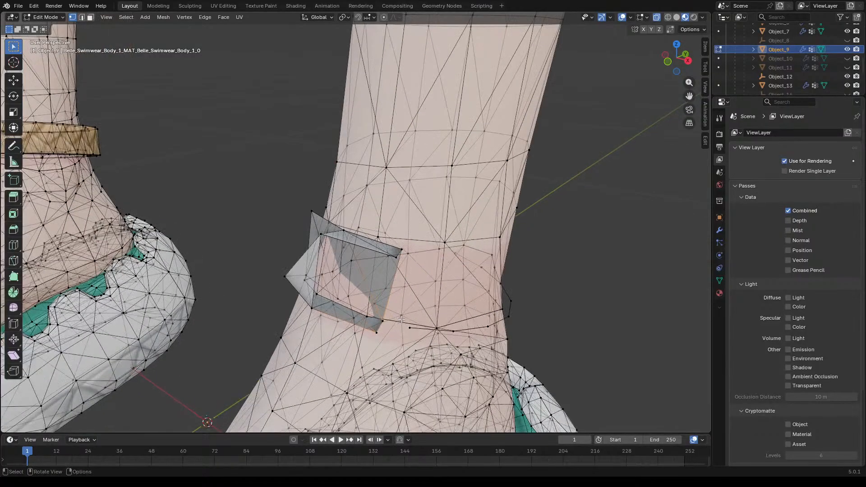
{"action": "middle_click_drag", "start_coordinate": [444, 319], "coordinate": [496, 323]}
{"action": "key", "text": "x"}
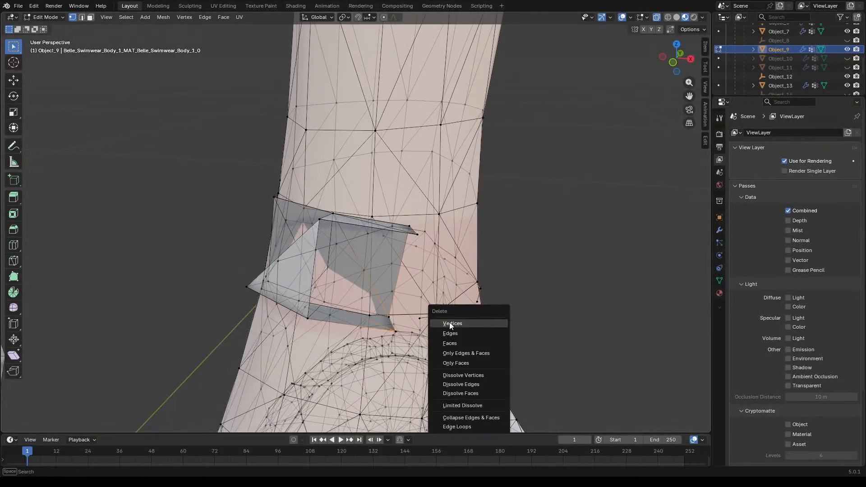
{"action": "left_click", "coordinate": [452, 323]}
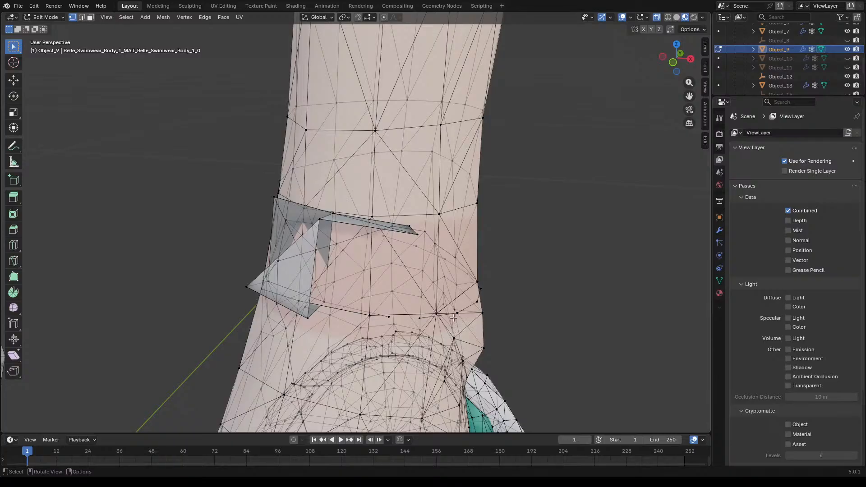
{"action": "left_click", "coordinate": [471, 308], "text": "alt"}
{"action": "key", "text": "x"}
{"action": "left_click", "coordinate": [476, 305]}
Step: Select the outermost tip vertex of the grey plate on the left ankle and delete it
{"action": "middle_click_drag", "start_coordinate": [312, 280], "coordinate": [308, 277]}
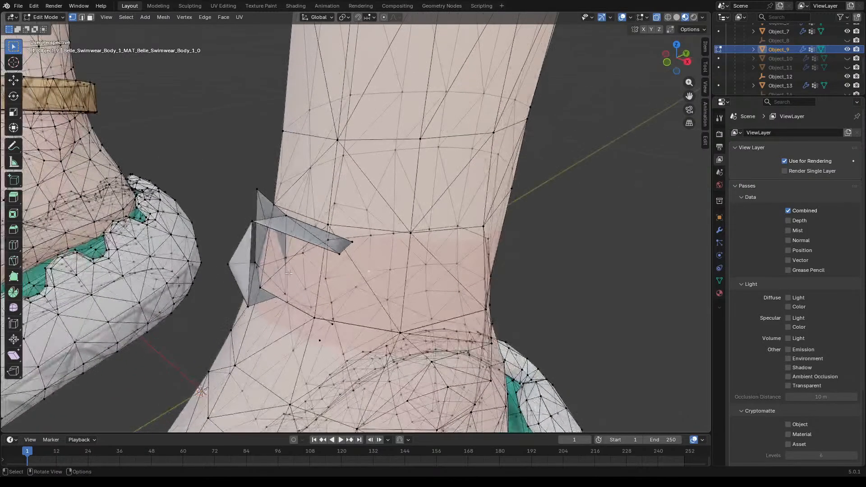
{"action": "left_click", "coordinate": [228, 264]}
{"action": "scroll", "coordinate": [249, 280], "scroll_direction": "up", "scroll_amount": 2}
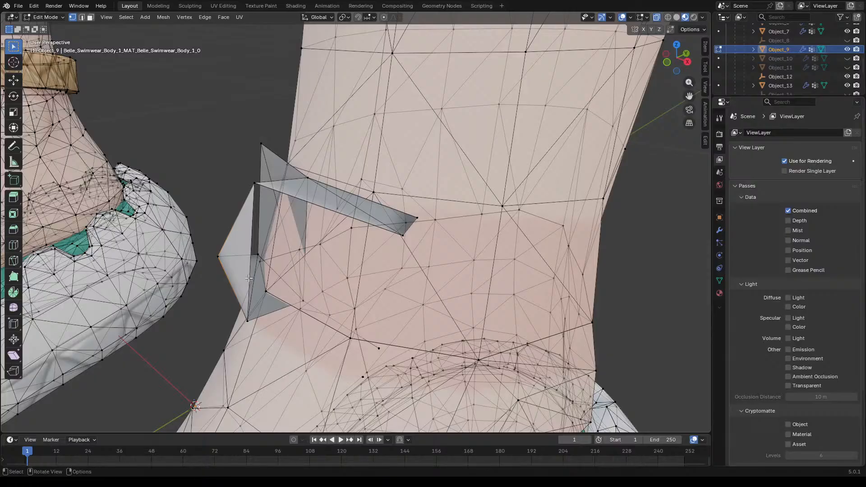
{"action": "scroll", "coordinate": [249, 279], "scroll_direction": "up", "scroll_amount": 1, "text": "alt"}
{"action": "scroll", "coordinate": [249, 279], "scroll_direction": "down", "scroll_amount": 1}
{"action": "scroll", "coordinate": [249, 279], "scroll_direction": "up", "scroll_amount": 1}
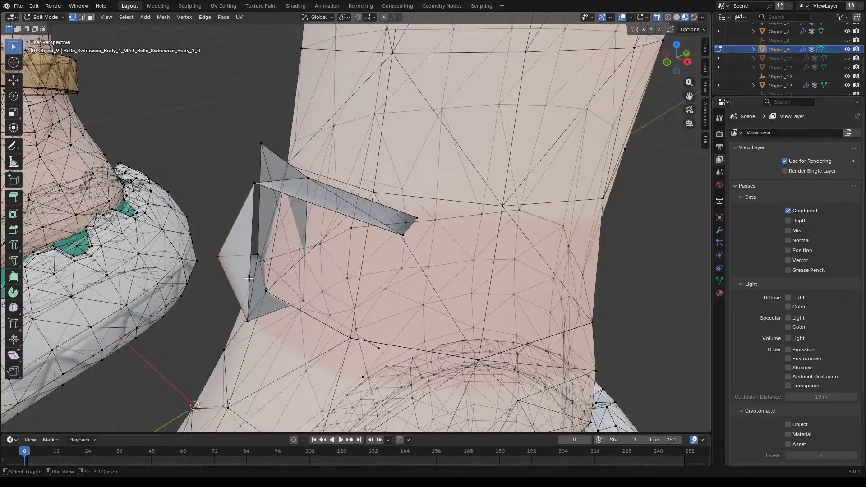
{"action": "scroll", "coordinate": [249, 279], "scroll_direction": "up", "scroll_amount": 2}
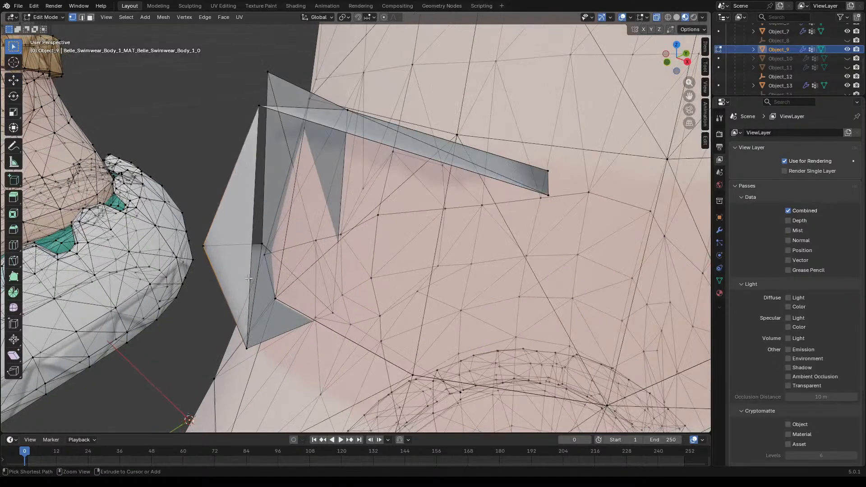
{"action": "scroll", "coordinate": [249, 278], "scroll_direction": "down", "scroll_amount": 3}
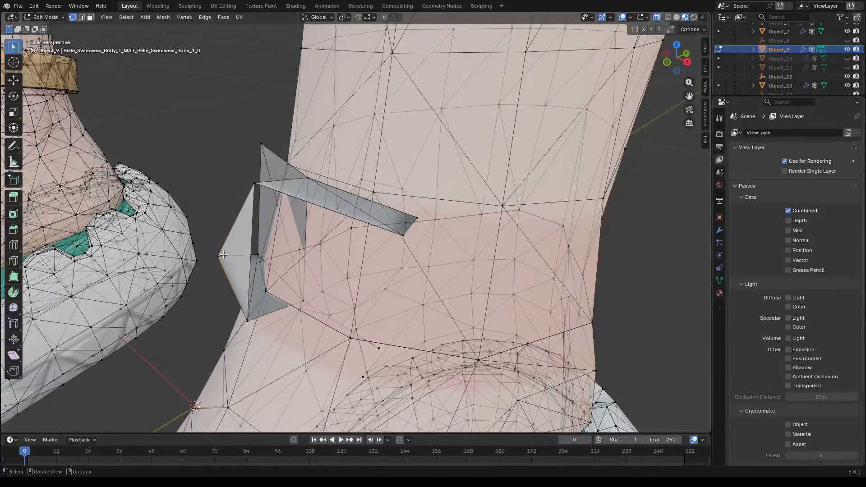
{"action": "key", "text": "x"}
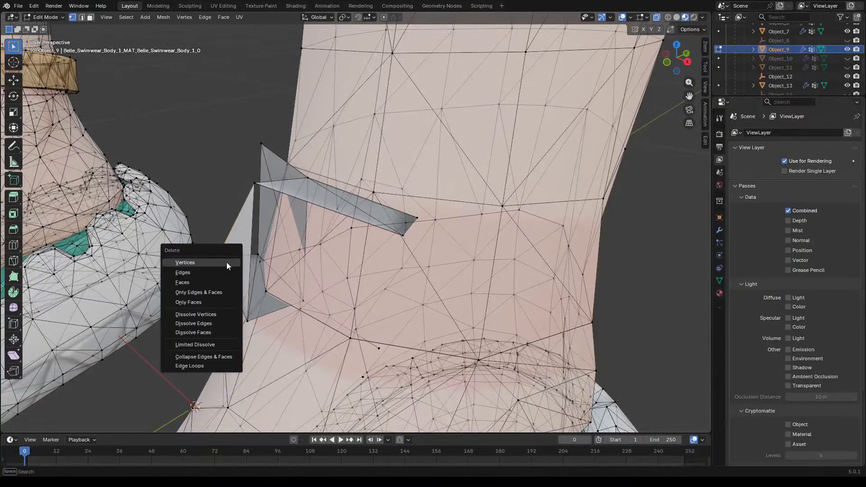
{"action": "left_click", "coordinate": [202, 262]}
Step: Select the upper corner vertices of the remaining grey plate and its side strip on the left ankle, and delete them
{"action": "middle_click_drag", "start_coordinate": [275, 314], "coordinate": [311, 334]}
{"action": "middle_click_drag", "start_coordinate": [315, 288], "coordinate": [347, 300]}
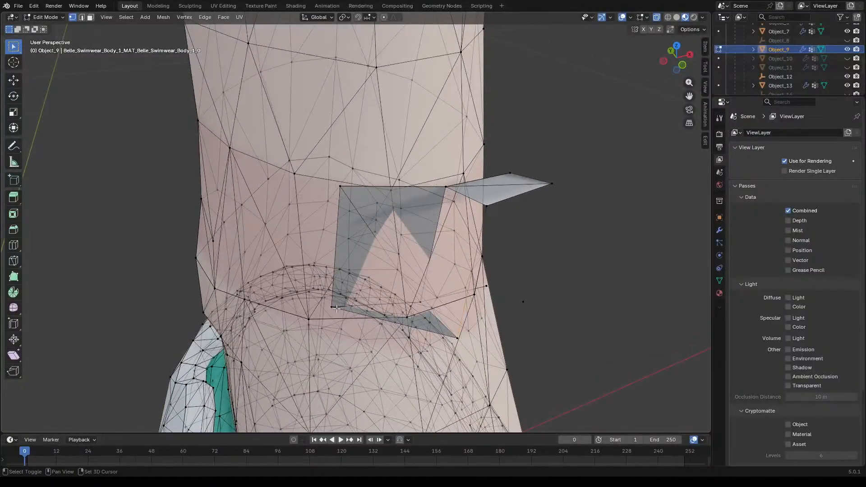
{"action": "left_click", "coordinate": [339, 186], "text": "shift"}
{"action": "left_click", "coordinate": [446, 186], "text": "shift"}
{"action": "left_click", "coordinate": [509, 173], "text": "shift"}
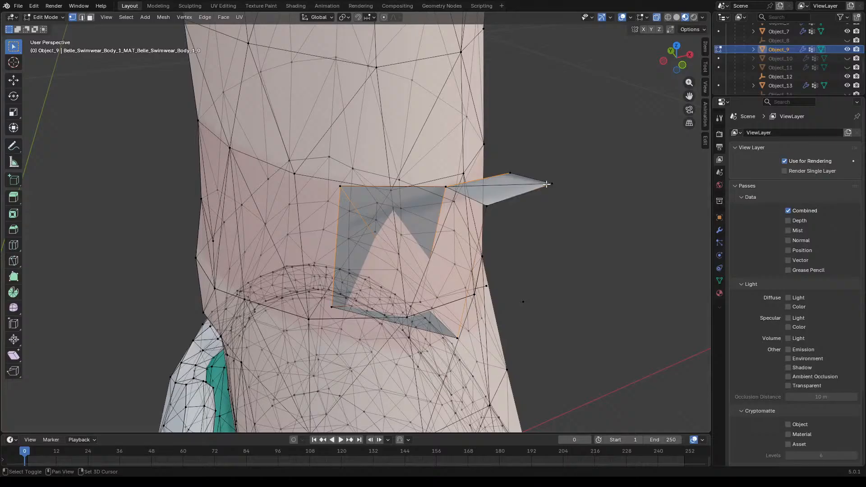
{"action": "left_click", "coordinate": [487, 207], "text": "shift"}
{"action": "key", "text": "x"}
{"action": "left_click", "coordinate": [513, 320]}
Step: Delete the vertices of the last floating plate fragments and the loose vertices left around the left ankle
{"action": "middle_click_drag", "start_coordinate": [512, 321], "coordinate": [578, 292]}
{"action": "left_click", "coordinate": [510, 275]}
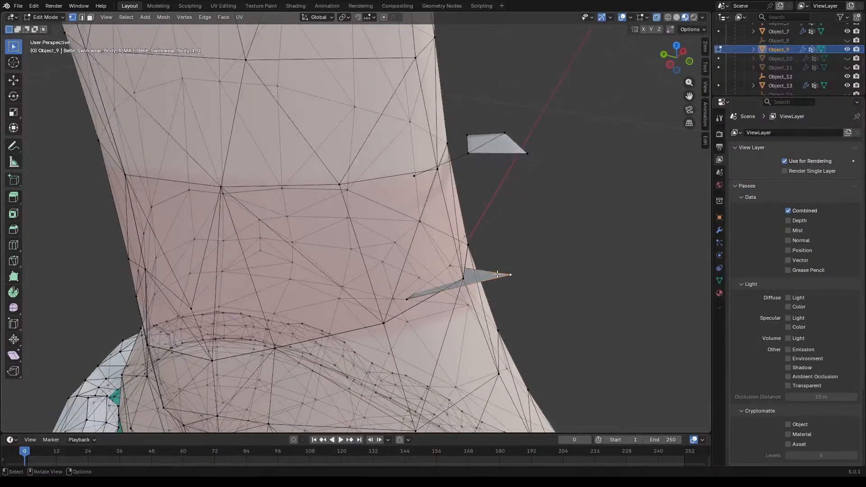
{"action": "left_click", "coordinate": [407, 299], "text": "shift"}
{"action": "left_click", "coordinate": [526, 153], "text": "shift"}
{"action": "left_click", "coordinate": [505, 133], "text": "shift"}
{"action": "left_click", "coordinate": [467, 135], "text": "shift"}
{"action": "left_click", "coordinate": [467, 153], "text": "shift"}
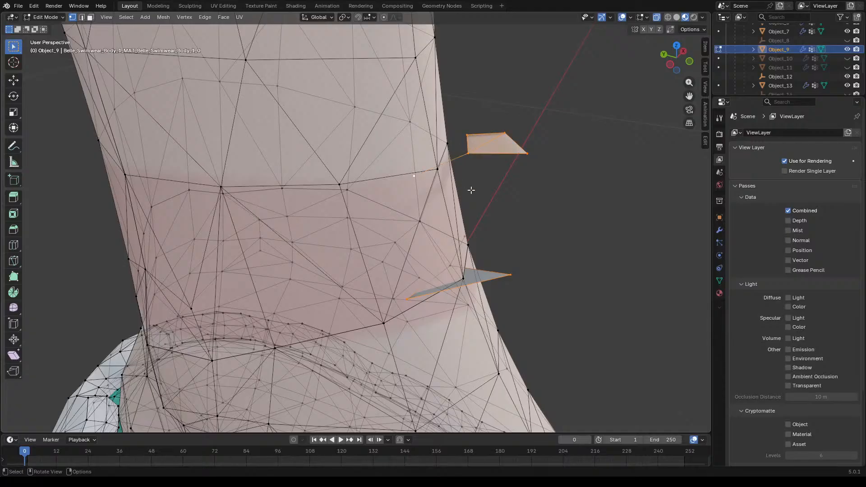
{"action": "key", "text": "x"}
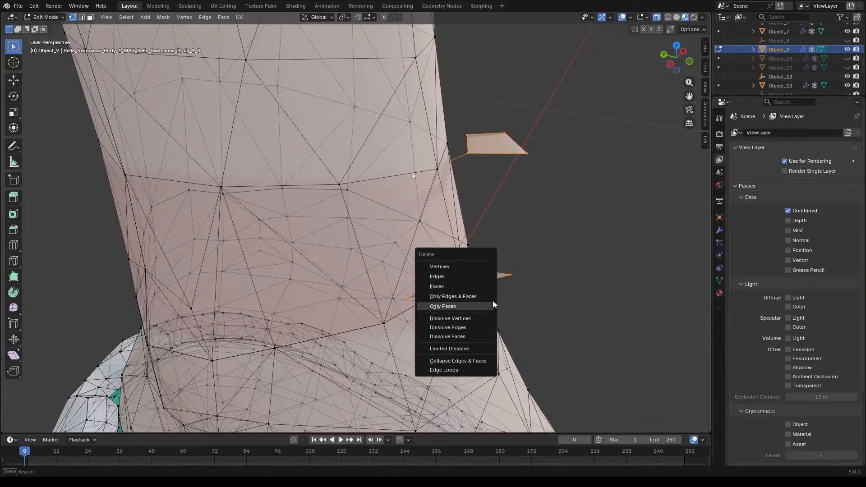
{"action": "left_click", "coordinate": [464, 267]}
{"action": "middle_click_drag", "start_coordinate": [527, 248], "coordinate": [487, 273]}
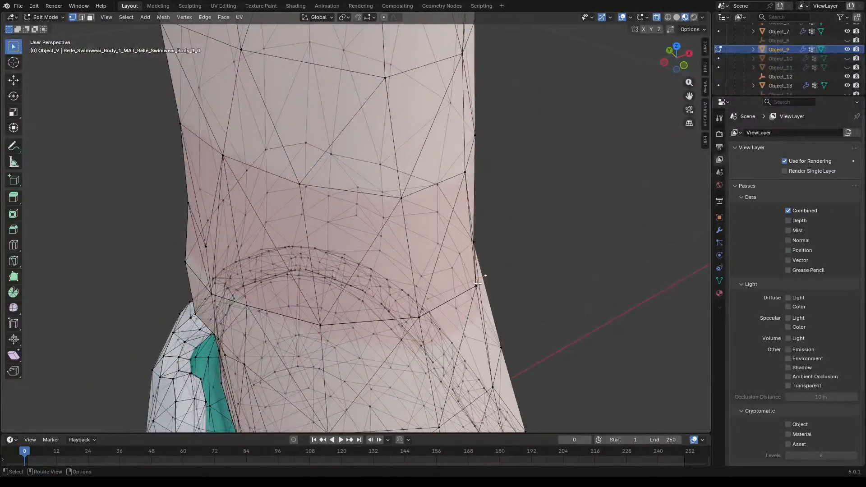
{"action": "key", "text": "x"}
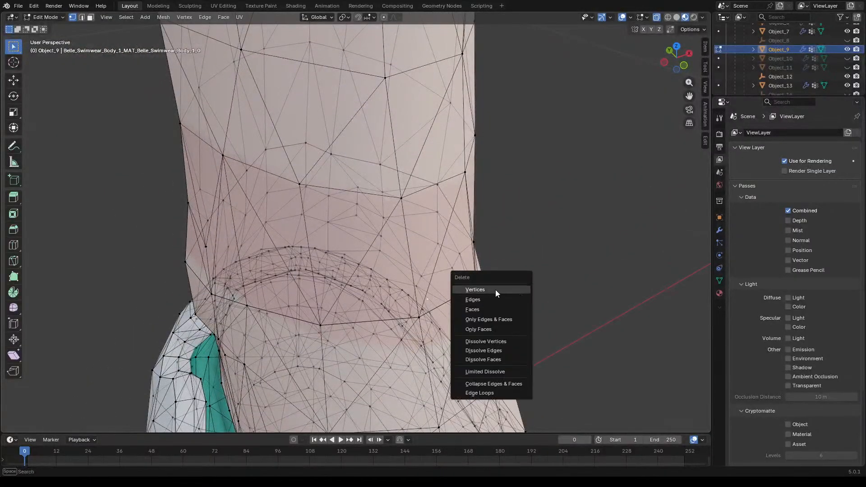
{"action": "left_click", "coordinate": [495, 290]}
Step: In front view, select the braided anklet ends on both sides of the right ankle and delete their vertices
{"action": "scroll", "coordinate": [496, 290], "scroll_direction": "down", "scroll_amount": 6}
{"action": "middle_click_drag", "start_coordinate": [563, 283], "coordinate": [321, 273]}
{"action": "left_click", "coordinate": [216, 255], "text": "shift"}
{"action": "middle_click_drag", "start_coordinate": [288, 244], "coordinate": [278, 236]}
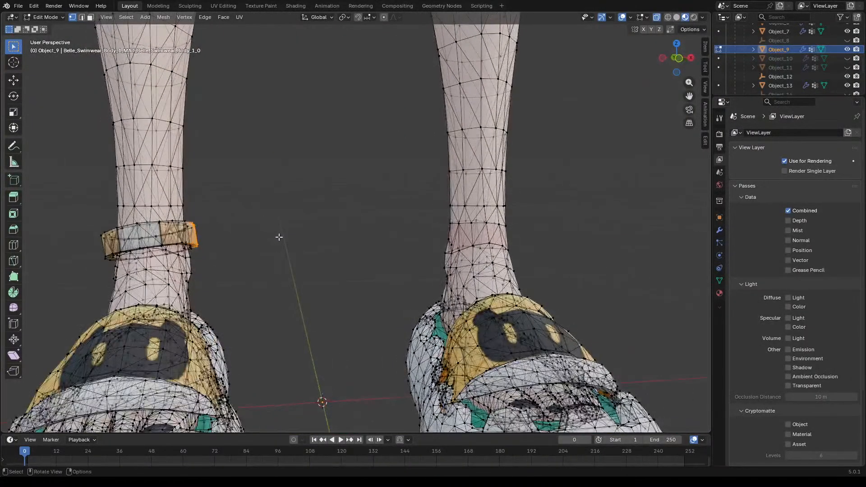
{"action": "key", "text": "KP_1"}
{"action": "scroll", "coordinate": [167, 239], "scroll_direction": "up", "scroll_amount": 4}
{"action": "scroll", "coordinate": [152, 235], "scroll_direction": "up", "scroll_amount": 4}
{"action": "scroll", "coordinate": [381, 215], "scroll_direction": "down", "scroll_amount": 1}
{"action": "left_click_drag", "start_coordinate": [431, 139], "coordinate": [383, 188], "text": "shift"}
{"action": "left_click_drag", "start_coordinate": [394, 156], "coordinate": [374, 194], "text": "shift"}
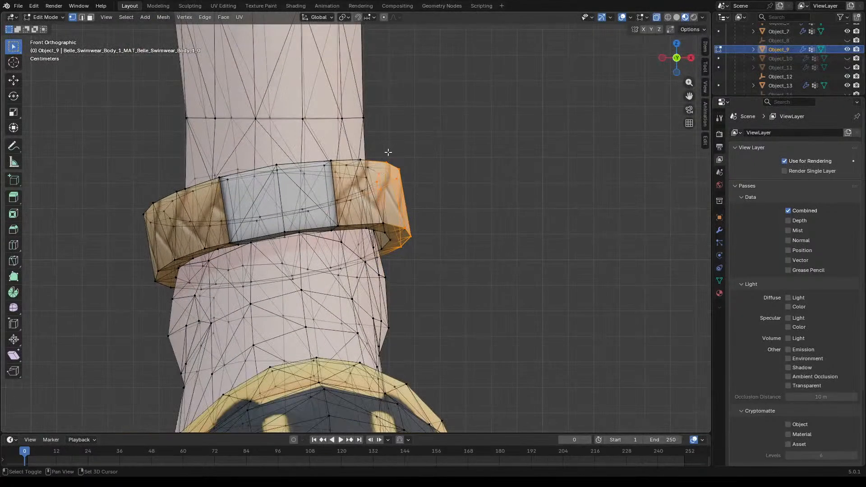
{"action": "left_click_drag", "start_coordinate": [408, 218], "coordinate": [380, 253], "text": "shift"}
{"action": "left_click_drag", "start_coordinate": [150, 192], "coordinate": [172, 222], "text": "shift"}
{"action": "left_click_drag", "start_coordinate": [124, 199], "coordinate": [154, 247], "text": "shift"}
{"action": "left_click_drag", "start_coordinate": [147, 187], "coordinate": [163, 206], "text": "shift"}
{"action": "left_click", "coordinate": [174, 201], "text": "shift"}
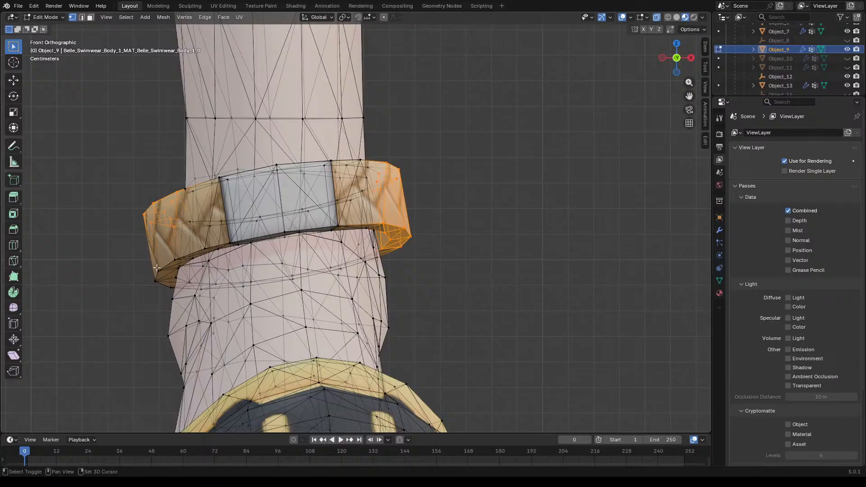
{"action": "left_click", "coordinate": [175, 261], "text": "shift"}
{"action": "left_click_drag", "start_coordinate": [162, 272], "coordinate": [154, 267], "text": "shift"}
{"action": "left_click_drag", "start_coordinate": [151, 276], "coordinate": [162, 291], "text": "shift"}
{"action": "left_click_drag", "start_coordinate": [156, 275], "coordinate": [173, 291], "text": "shift"}
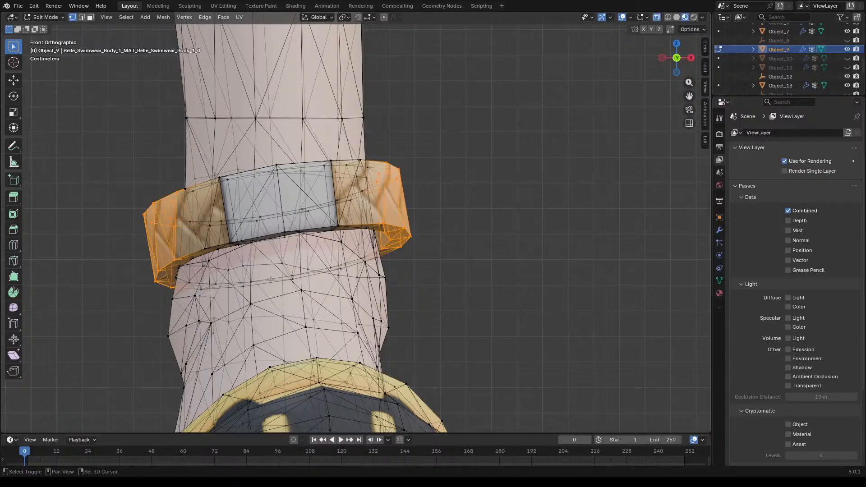
{"action": "key", "text": "x"}
{"action": "left_click", "coordinate": [313, 260]}
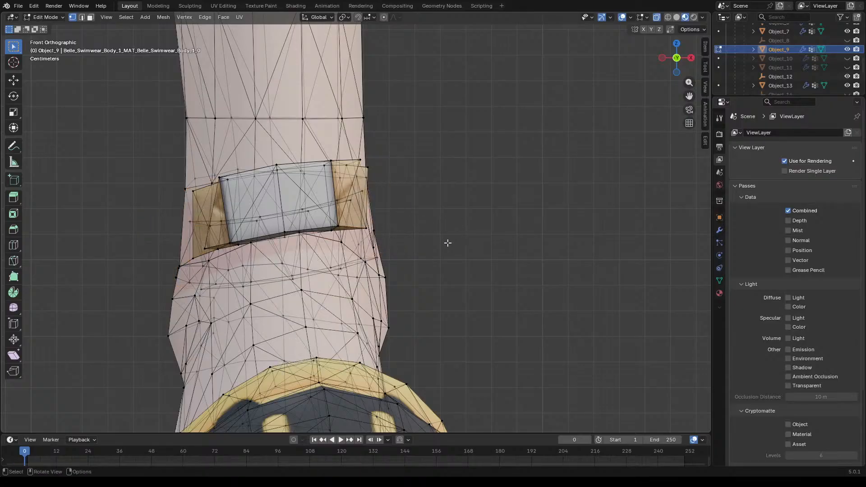
Step: In right side view, select the anklet parts protruding in front of and behind the right ankle and delete their vertices
{"action": "key", "text": "KP_3"}
{"action": "scroll", "coordinate": [326, 223], "scroll_direction": "up", "scroll_amount": 1}
{"action": "key", "text": "b"}
{"action": "left_click_drag", "start_coordinate": [352, 197], "coordinate": [302, 248]}
{"action": "key", "text": "b"}
{"action": "key", "text": "b"}
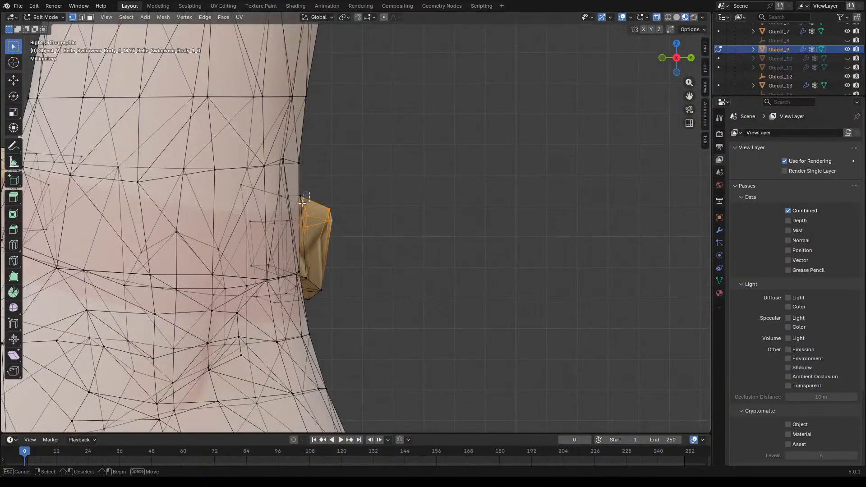
{"action": "left_click_drag", "start_coordinate": [300, 203], "coordinate": [300, 204]}
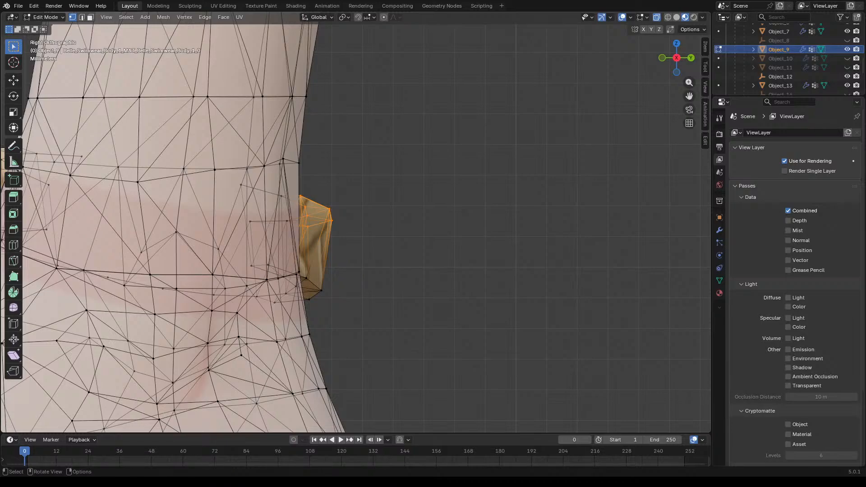
{"action": "left_click_drag", "start_coordinate": [336, 267], "coordinate": [309, 305], "text": "shift"}
{"action": "left_click", "coordinate": [305, 280], "text": "shift"}
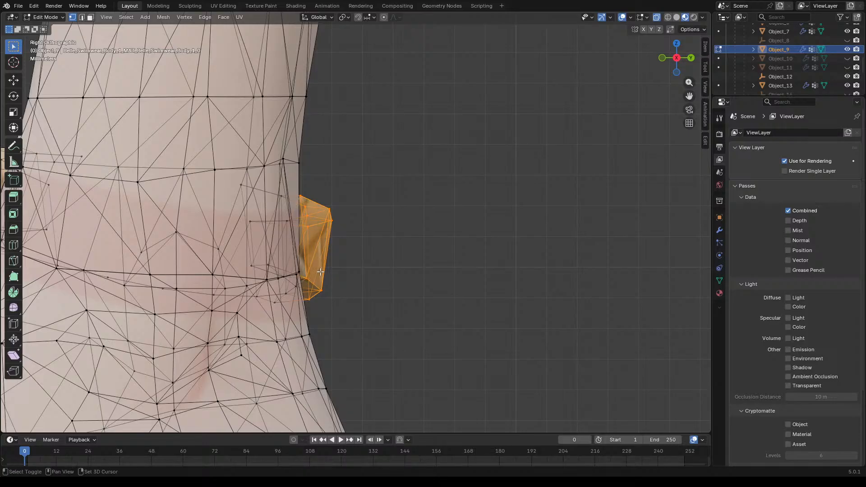
{"action": "scroll", "coordinate": [320, 272], "scroll_direction": "down", "scroll_amount": 4}
{"action": "scroll", "coordinate": [405, 275], "scroll_direction": "up", "scroll_amount": 3}
{"action": "left_click_drag", "start_coordinate": [186, 197], "coordinate": [251, 231]}
{"action": "left_click_drag", "start_coordinate": [216, 270], "coordinate": [242, 281], "text": "shift"}
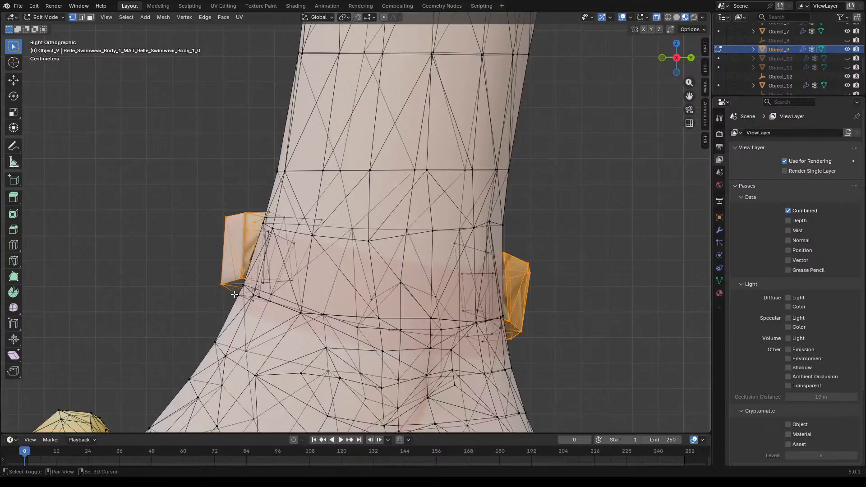
{"action": "key", "text": "x"}
{"action": "left_click", "coordinate": [200, 289]}
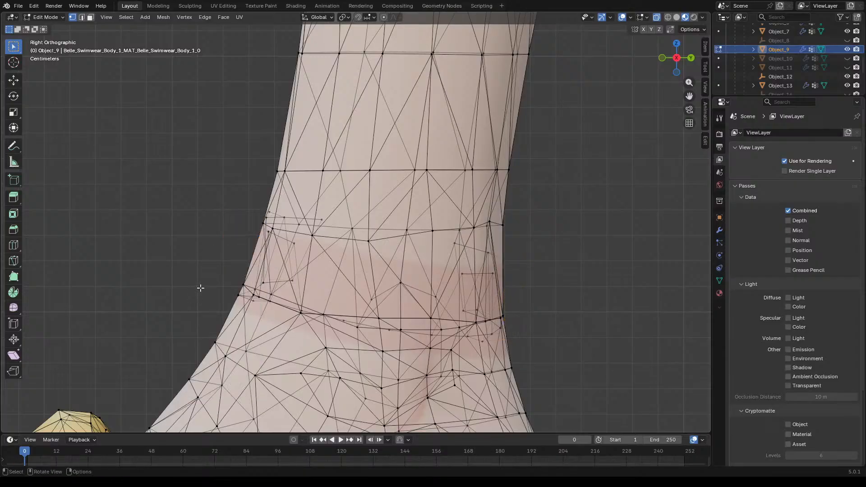
Step: Select the leftover anklet fragments on the inner and outer sides of the right ankle, with their loose edges, and delete the vertices
{"action": "middle_click_drag", "start_coordinate": [507, 272], "coordinate": [448, 282]}
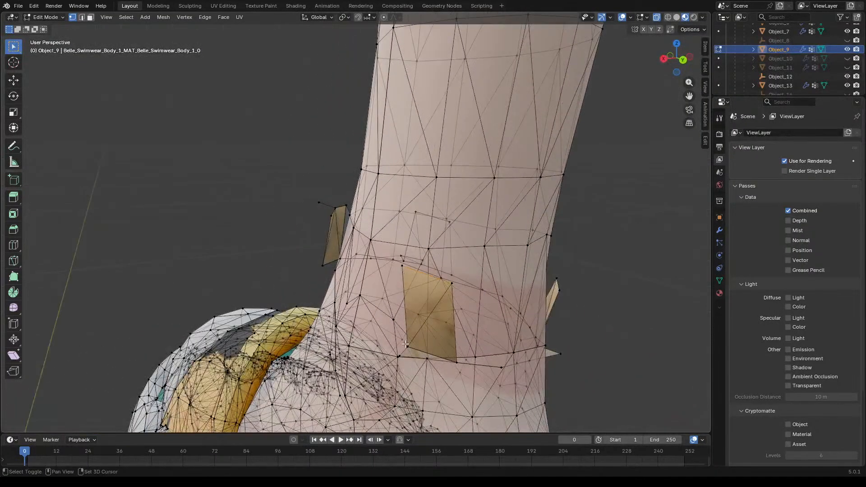
{"action": "middle_click_drag", "start_coordinate": [405, 348], "coordinate": [464, 328]}
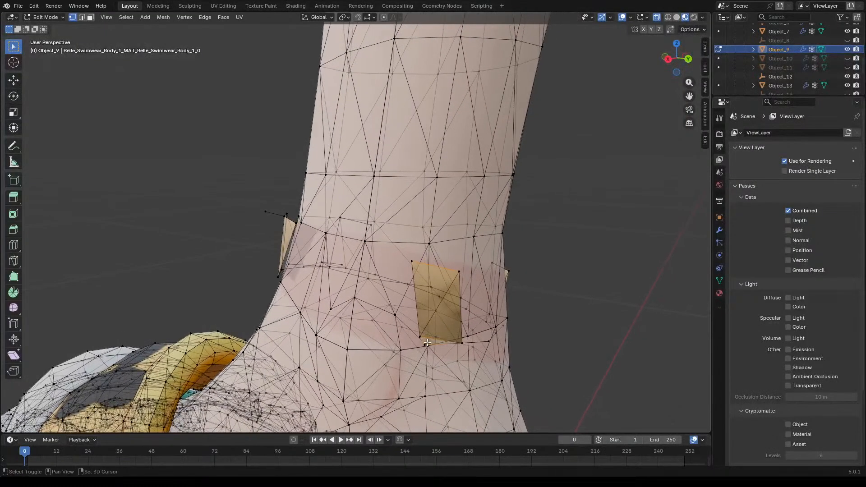
{"action": "left_click", "coordinate": [419, 335], "text": "shift"}
{"action": "left_click", "coordinate": [464, 339], "text": "shift"}
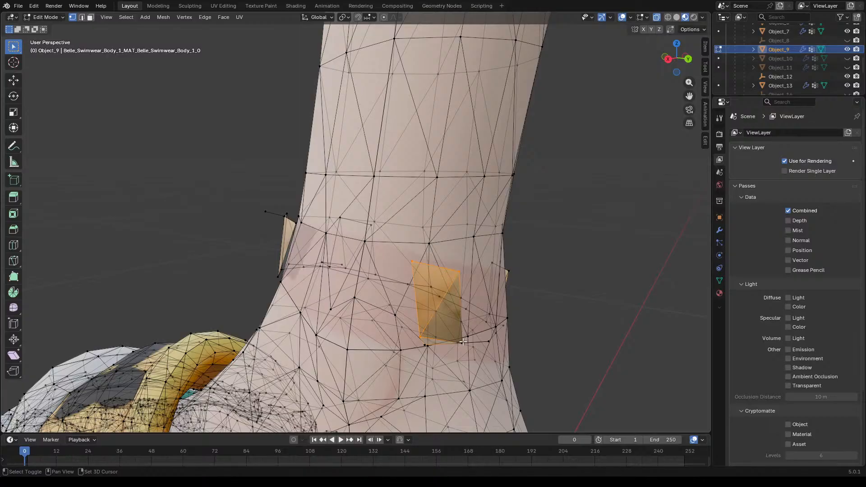
{"action": "left_click", "coordinate": [488, 342], "text": "shift"}
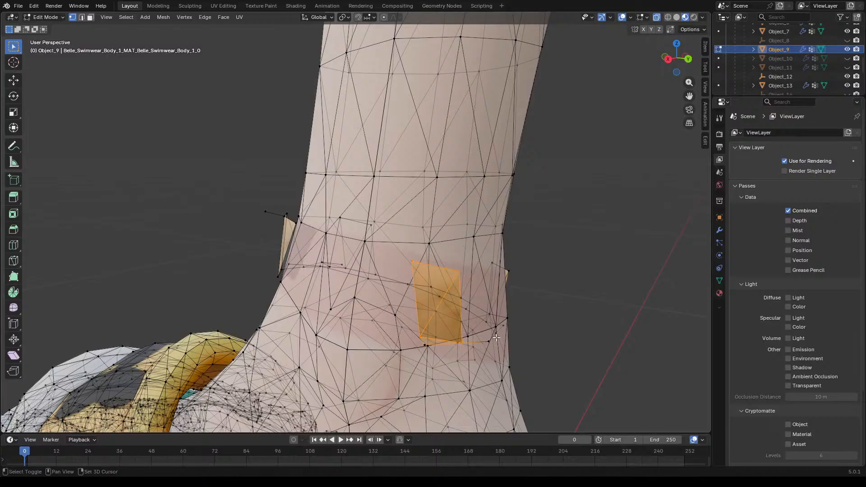
{"action": "scroll", "coordinate": [514, 342], "scroll_direction": "down", "scroll_amount": 1}
{"action": "middle_click_drag", "start_coordinate": [560, 308], "coordinate": [513, 312], "text": "shift"}
{"action": "scroll", "coordinate": [514, 312], "scroll_direction": "up", "scroll_amount": 3}
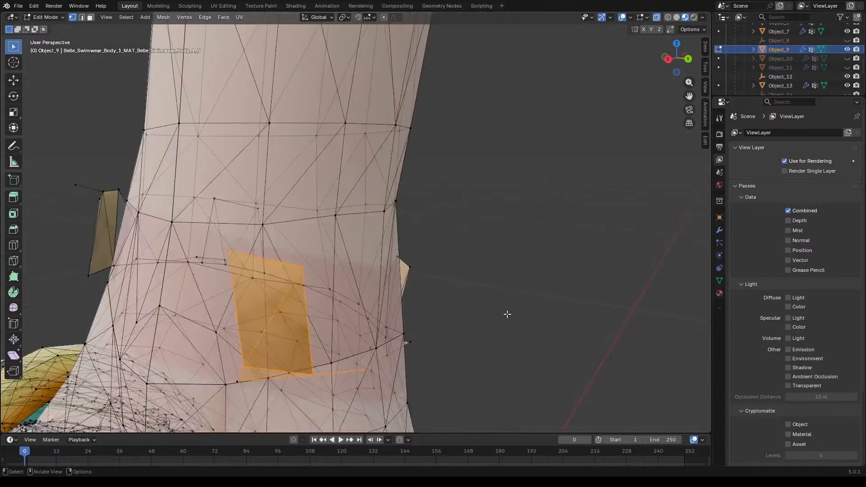
{"action": "scroll", "coordinate": [407, 353], "scroll_direction": "up", "scroll_amount": 1}
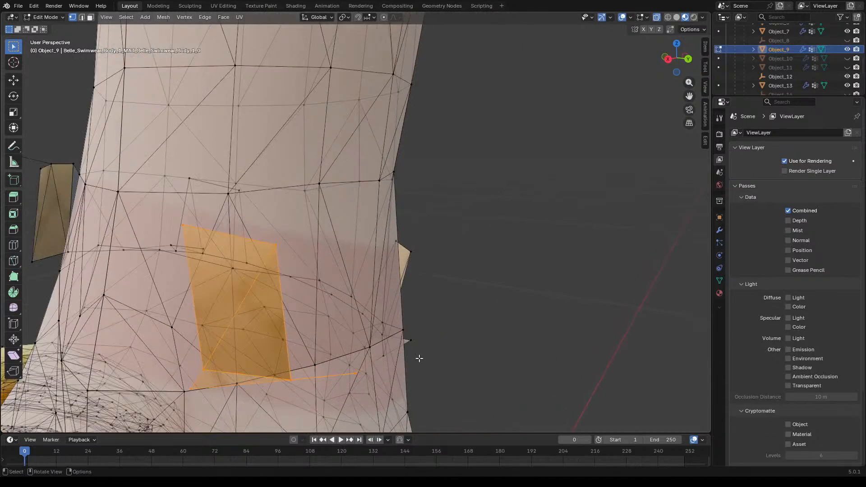
{"action": "scroll", "coordinate": [413, 357], "scroll_direction": "down", "scroll_amount": 3}
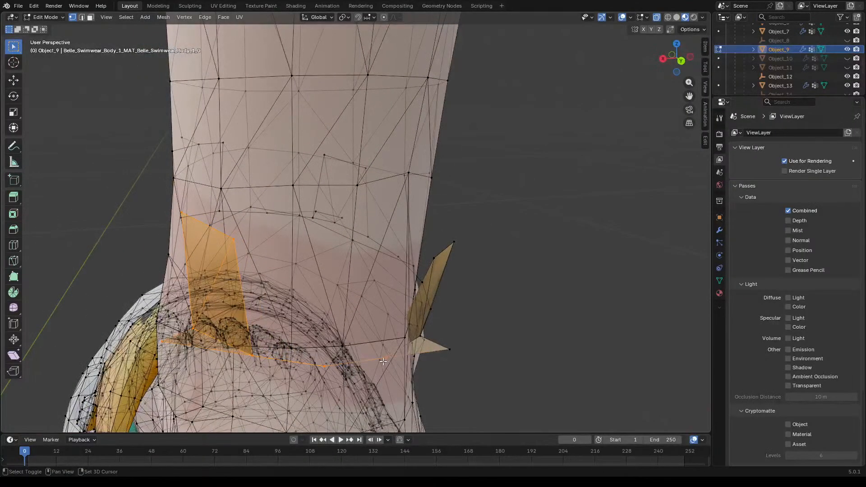
{"action": "left_click", "coordinate": [454, 343], "text": "shift"}
{"action": "left_click", "coordinate": [454, 239], "text": "shift"}
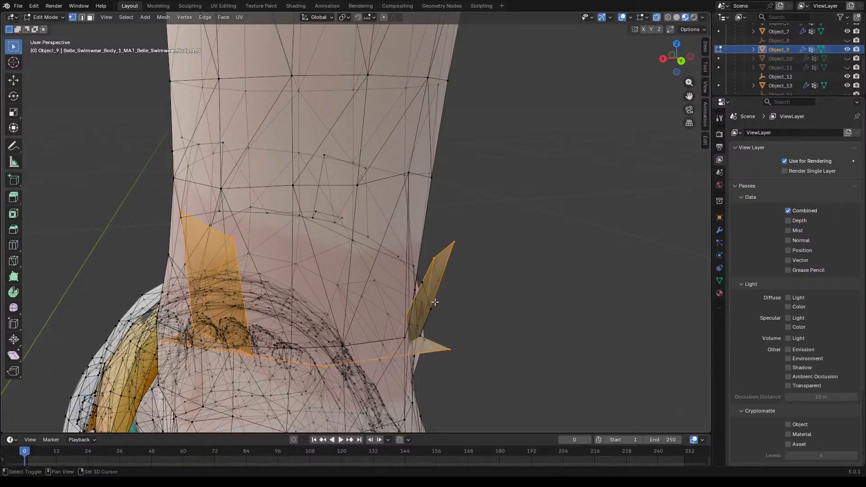
{"action": "middle_click_drag", "start_coordinate": [468, 304], "coordinate": [447, 299]}
{"action": "key", "text": "x"}
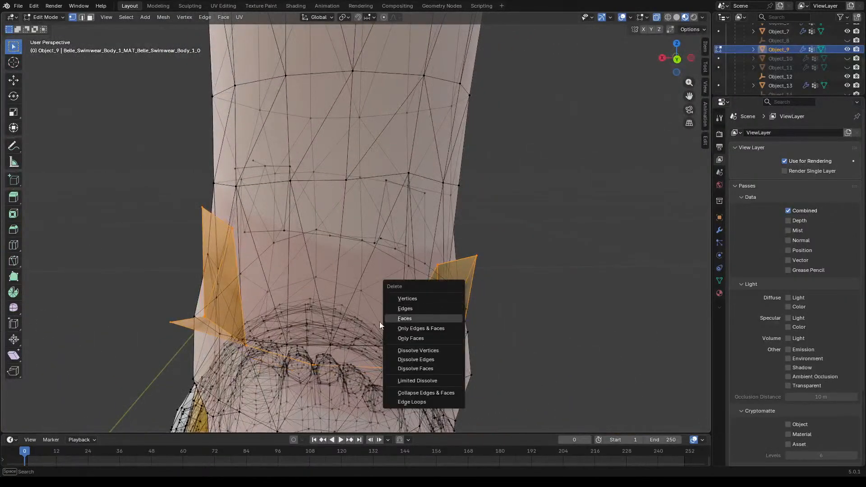
{"action": "left_click", "coordinate": [426, 299]}
Step: Select the anklet fragments and stray vertices at the outer front of the right ankle and delete their vertices
{"action": "middle_click_drag", "start_coordinate": [429, 333], "coordinate": [582, 316]}
{"action": "middle_click_drag", "start_coordinate": [314, 279], "coordinate": [253, 257]}
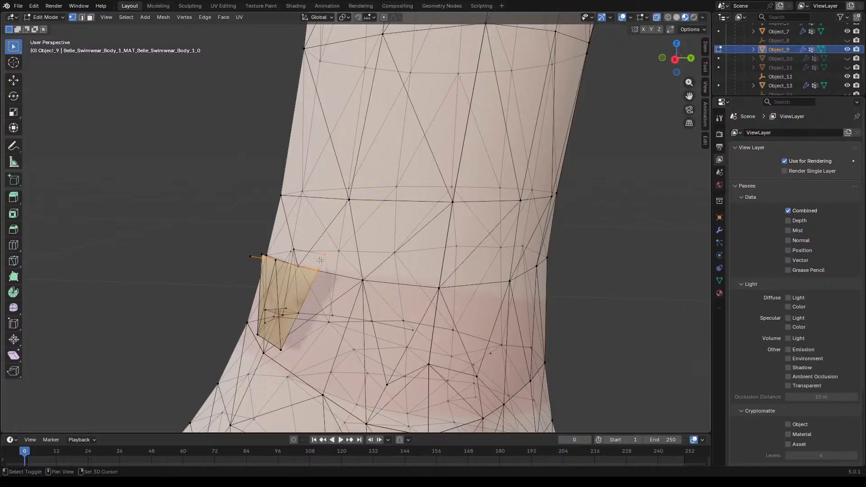
{"action": "left_click_drag", "start_coordinate": [297, 245], "coordinate": [293, 253], "text": "shift"}
{"action": "left_click_drag", "start_coordinate": [336, 314], "coordinate": [408, 333], "text": "shift"}
{"action": "middle_click_drag", "start_coordinate": [312, 307], "coordinate": [382, 317]}
{"action": "left_click_drag", "start_coordinate": [278, 294], "coordinate": [306, 327], "text": "shift"}
{"action": "middle_click_drag", "start_coordinate": [370, 334], "coordinate": [447, 278]}
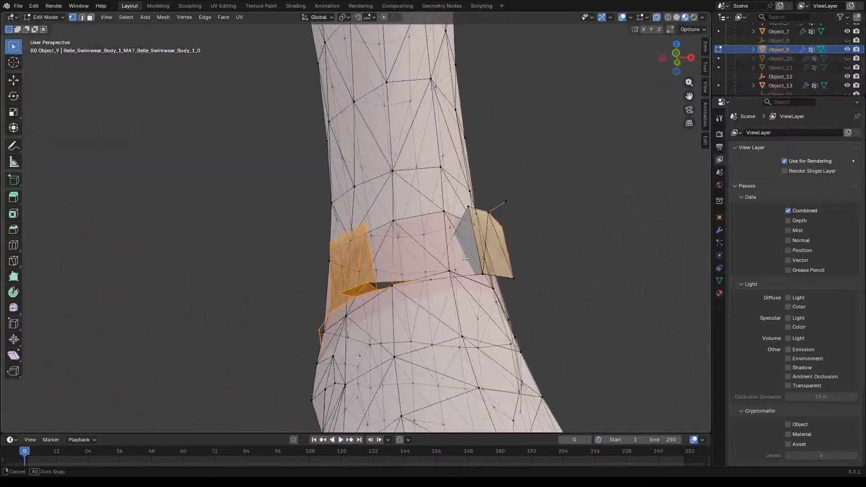
{"action": "scroll", "coordinate": [406, 284], "scroll_direction": "up", "scroll_amount": 6}
{"action": "left_click", "coordinate": [402, 287], "text": "shift"}
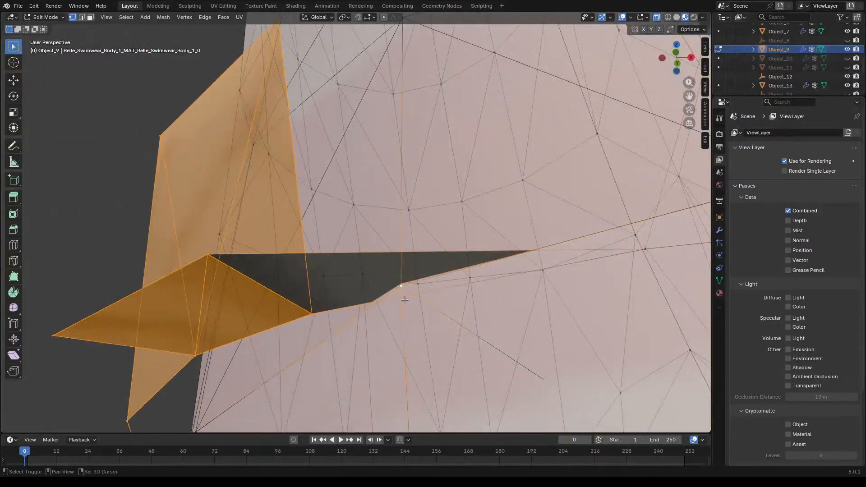
{"action": "left_click", "coordinate": [402, 287], "text": "shift"}
{"action": "left_click", "coordinate": [401, 292], "text": "shift"}
{"action": "left_click", "coordinate": [401, 288], "text": "shift"}
{"action": "left_click", "coordinate": [399, 292], "text": "shift"}
{"action": "left_click", "coordinate": [399, 293], "text": "shift"}
{"action": "left_click", "coordinate": [399, 293], "text": "shift"}
{"action": "left_click", "coordinate": [399, 293], "text": "shift"}
{"action": "left_click", "coordinate": [402, 283], "text": "shift"}
{"action": "left_click", "coordinate": [403, 284], "text": "shift"}
{"action": "left_click", "coordinate": [401, 287], "text": "shift"}
{"action": "left_click", "coordinate": [399, 287], "text": "shift"}
{"action": "left_click", "coordinate": [398, 285], "text": "shift"}
{"action": "left_click", "coordinate": [398, 286], "text": "shift"}
{"action": "left_click", "coordinate": [400, 291], "text": "shift"}
{"action": "left_click", "coordinate": [400, 289], "text": "shift"}
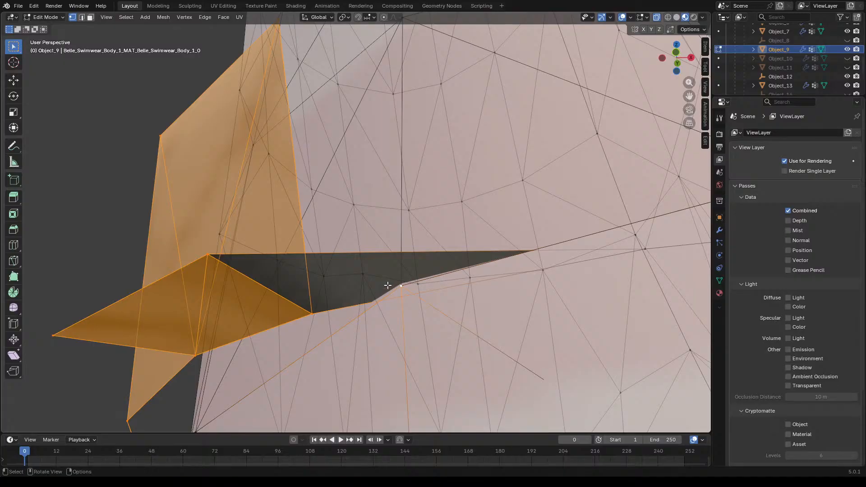
{"action": "key", "text": "x"}
{"action": "left_click", "coordinate": [348, 273]}
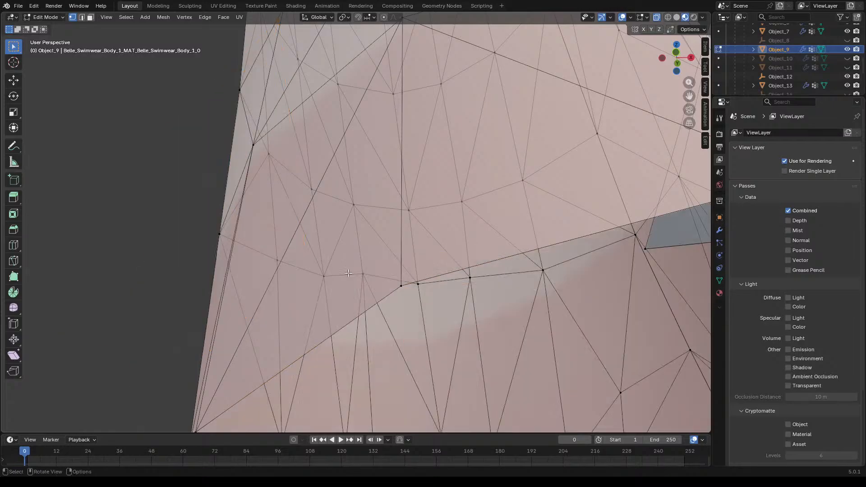
Step: Select the corner vertices along the lower border of the open hole at the front of the right ankle
{"action": "scroll", "coordinate": [433, 303], "scroll_direction": "down", "scroll_amount": 9}
{"action": "middle_click_drag", "start_coordinate": [401, 301], "coordinate": [505, 291]}
{"action": "scroll", "coordinate": [430, 316], "scroll_direction": "up", "scroll_amount": 5}
{"action": "scroll", "coordinate": [441, 243], "scroll_direction": "up", "scroll_amount": 3}
{"action": "middle_click_drag", "start_coordinate": [441, 243], "coordinate": [368, 224]}
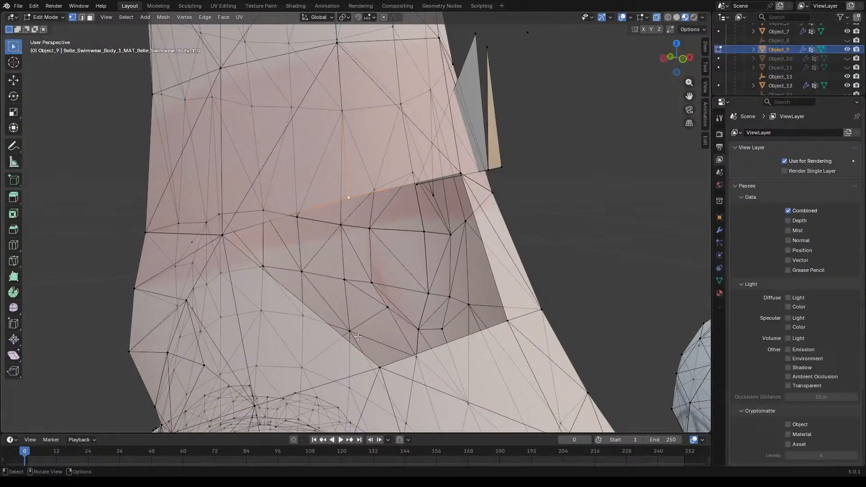
{"action": "left_click", "coordinate": [378, 366], "text": "shift"}
{"action": "left_click", "coordinate": [508, 321], "text": "shift"}
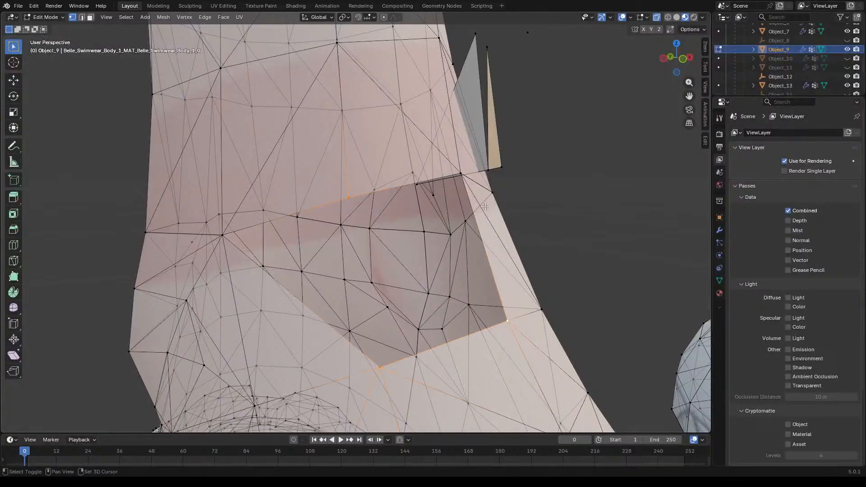
Step: Try to fill the hole in the front of the ankle with one face across its corner vertices
{"action": "left_click", "coordinate": [231, 235], "text": "shift"}
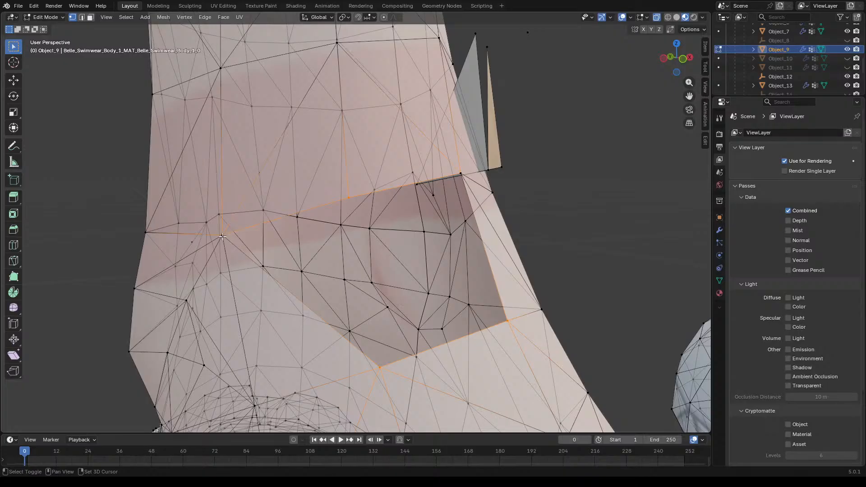
{"action": "key", "text": "f"}
{"action": "middle_click_drag", "start_coordinate": [377, 270], "coordinate": [457, 293]}
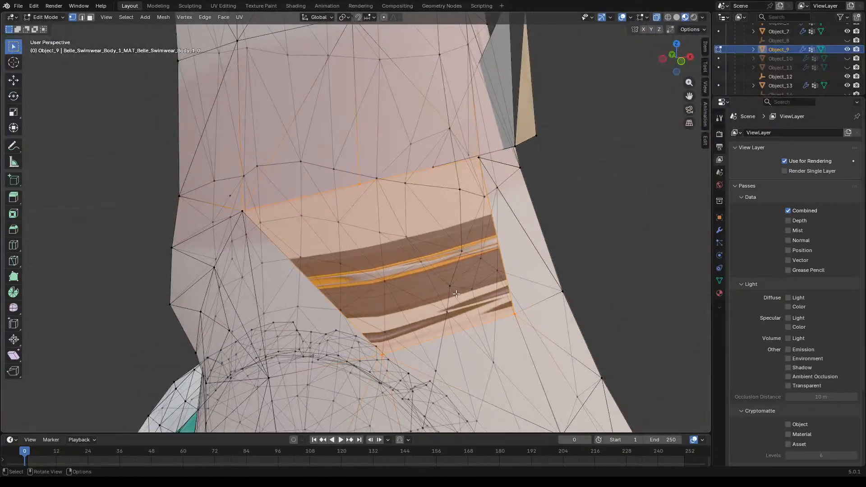
{"action": "key", "text": "ctrl+z"}
Step: Try again to fill the ankle hole by reselecting its rim vertices and creating a face between them
{"action": "left_click", "coordinate": [242, 214]}
{"action": "left_click", "coordinate": [359, 184], "text": "shift"}
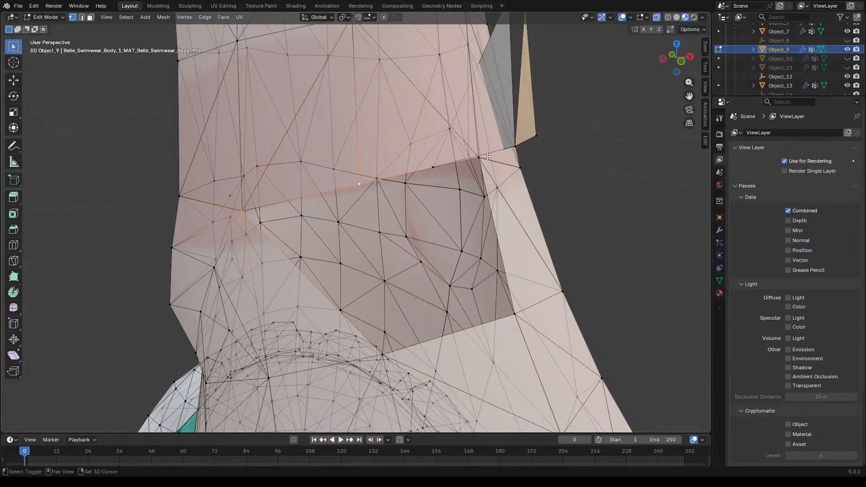
{"action": "left_click", "coordinate": [514, 316], "text": "shift"}
{"action": "left_click", "coordinate": [382, 355], "text": "shift"}
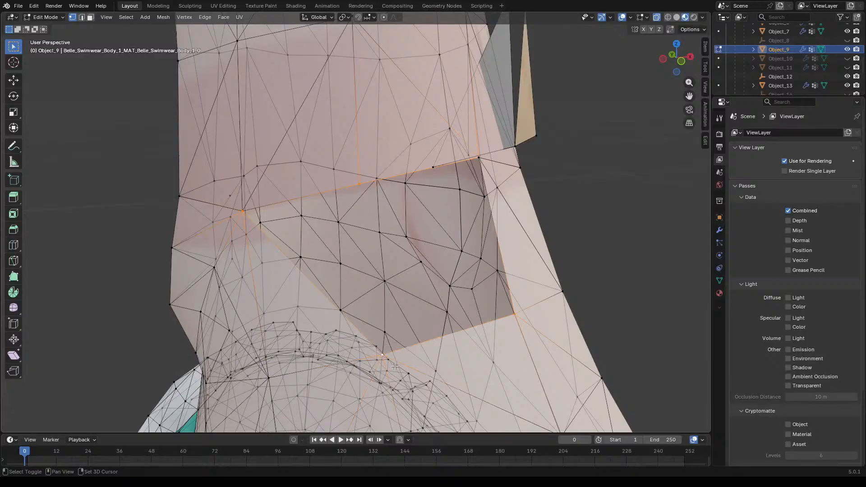
{"action": "key", "text": "f"}
{"action": "scroll", "coordinate": [536, 256], "scroll_direction": "down", "scroll_amount": 5}
{"action": "mouse_move", "coordinate": [536, 256]}
{"action": "middle_mouse_down"}
{"action": "mouse_move", "coordinate": [446, 248]}
{"action": "mouse_move", "coordinate": [541, 246]}
{"action": "middle_mouse_up"}
{"action": "scroll", "coordinate": [420, 297], "scroll_direction": "up", "scroll_amount": 3}
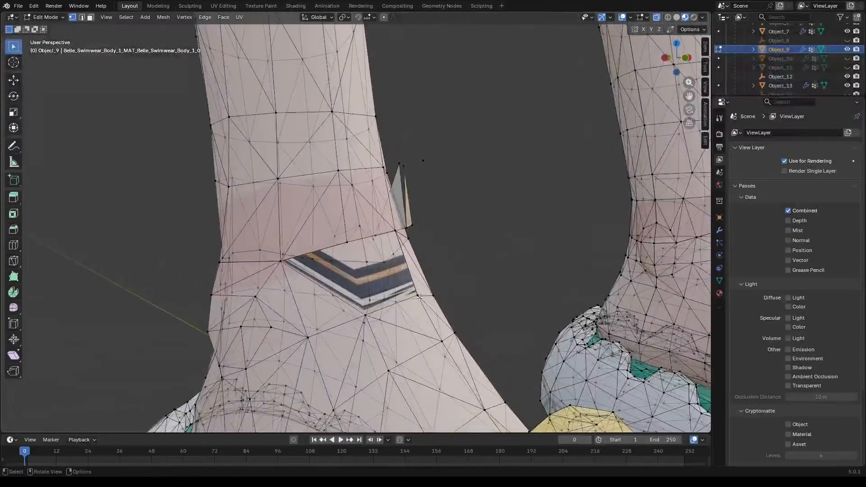
{"action": "scroll", "coordinate": [377, 298], "scroll_direction": "up", "scroll_amount": 1}
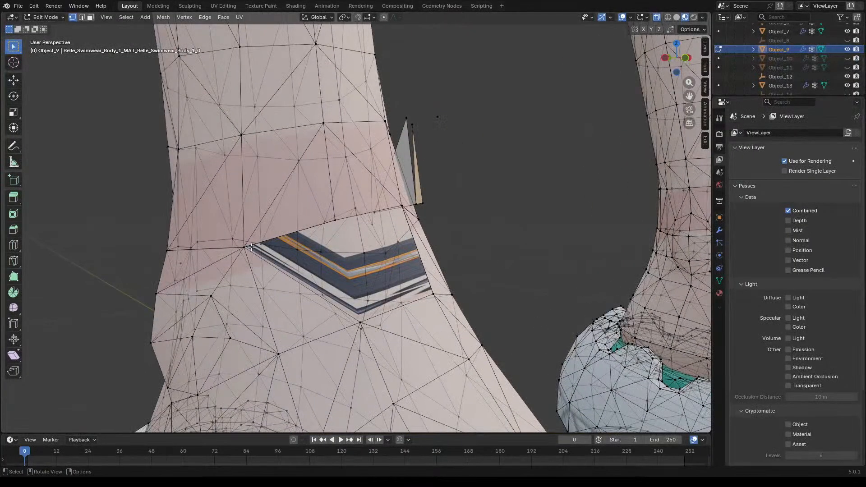
Step: Undo the ankle fill and the earlier edits that opened the hole
{"action": "middle_click_drag", "start_coordinate": [535, 211], "coordinate": [534, 228]}
{"action": "key", "text": "ctrl+z"}
{"action": "key", "text": "ctrl+z"}
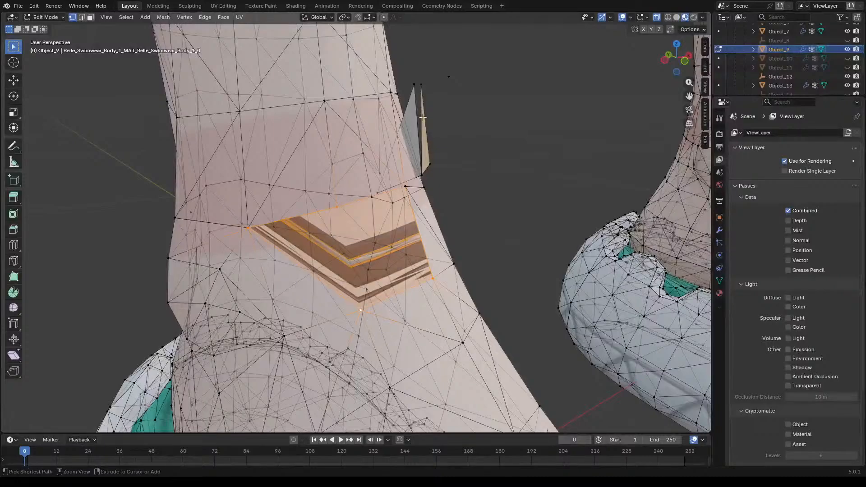
{"action": "key", "text": "ctrl+z"}
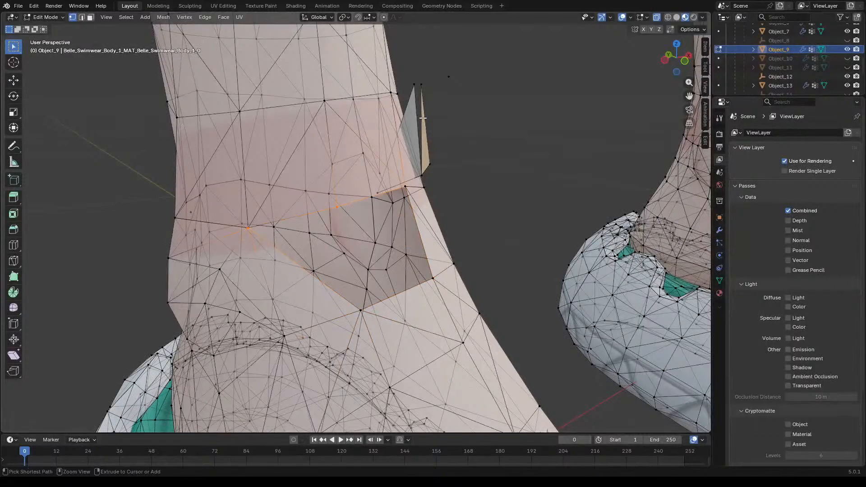
{"action": "key", "text": "ctrl+z"}
{"action": "key", "text": "ctrl+z"}
{"action": "key", "text": "ctrl+z"}
Step: Delete the vertices of the loose strip of geometry floating beside the ankle
{"action": "middle_click_drag", "start_coordinate": [521, 195], "coordinate": [450, 242]}
{"action": "scroll", "coordinate": [402, 255], "scroll_direction": "up", "scroll_amount": 2}
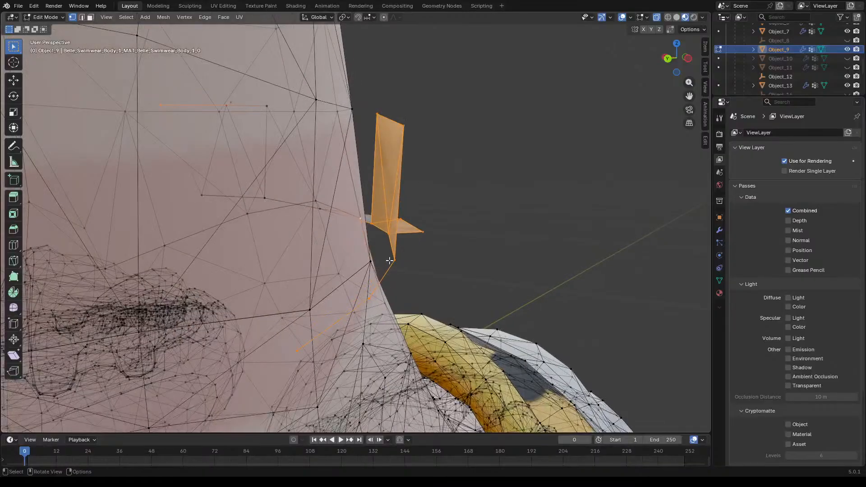
{"action": "left_click", "coordinate": [390, 261]}
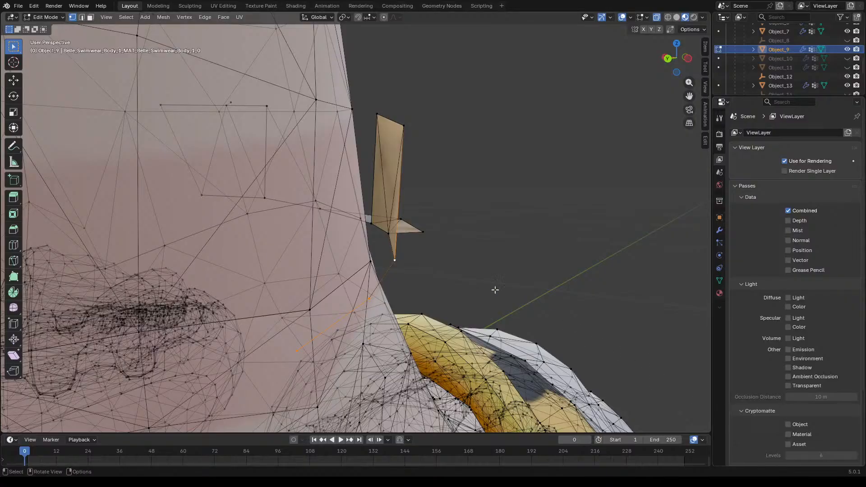
{"action": "left_click", "coordinate": [420, 231], "text": "shift"}
{"action": "left_click_drag", "start_coordinate": [410, 119], "coordinate": [392, 146], "text": "shift"}
{"action": "left_click_drag", "start_coordinate": [380, 103], "coordinate": [376, 143], "text": "shift"}
{"action": "left_click_drag", "start_coordinate": [381, 205], "coordinate": [370, 234], "text": "shift"}
{"action": "key", "text": "x"}
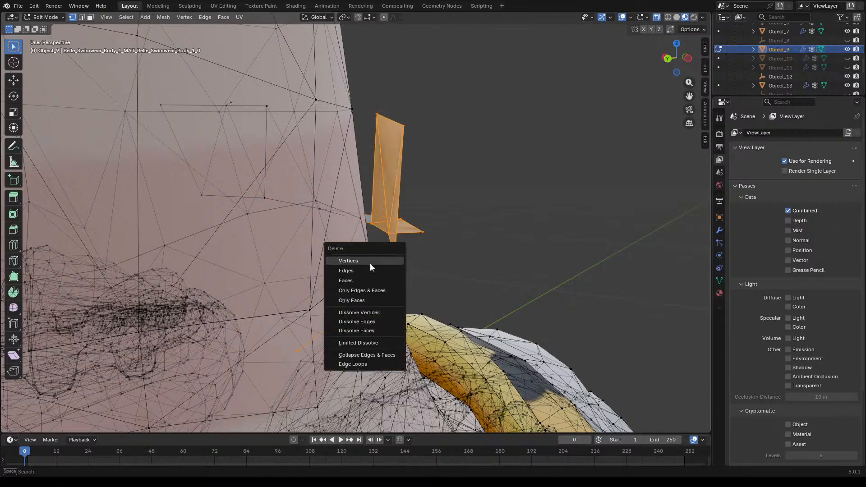
{"action": "left_click", "coordinate": [369, 261]}
Step: Delete the stray vertices left around the ankle
{"action": "middle_click_drag", "start_coordinate": [442, 239], "coordinate": [405, 259]}
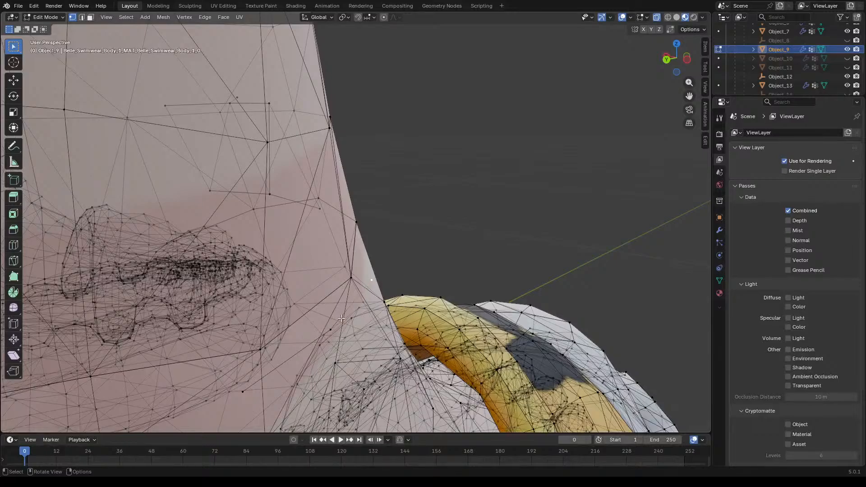
{"action": "left_click", "coordinate": [243, 392], "text": "shift"}
{"action": "key", "text": "x"}
{"action": "left_click", "coordinate": [344, 362]}
{"action": "middle_click_drag", "start_coordinate": [345, 362], "coordinate": [393, 167]}
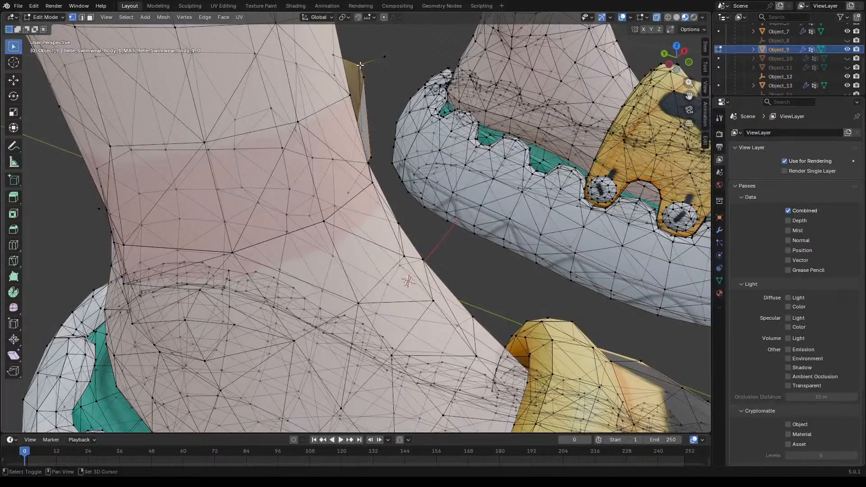
{"action": "key", "text": "x"}
{"action": "left_click", "coordinate": [408, 115]}
Step: Select the remaining slivers and loose vertices floating next to the leg and delete their vertices
{"action": "scroll", "coordinate": [419, 163], "scroll_direction": "down", "scroll_amount": 1}
{"action": "middle_click_drag", "start_coordinate": [437, 149], "coordinate": [404, 106]}
{"action": "left_click_drag", "start_coordinate": [448, 65], "coordinate": [399, 123]}
{"action": "left_click_drag", "start_coordinate": [404, 76], "coordinate": [390, 89], "text": "shift"}
{"action": "left_click_drag", "start_coordinate": [450, 94], "coordinate": [409, 183], "text": "shift"}
{"action": "left_click_drag", "start_coordinate": [401, 107], "coordinate": [390, 122], "text": "shift"}
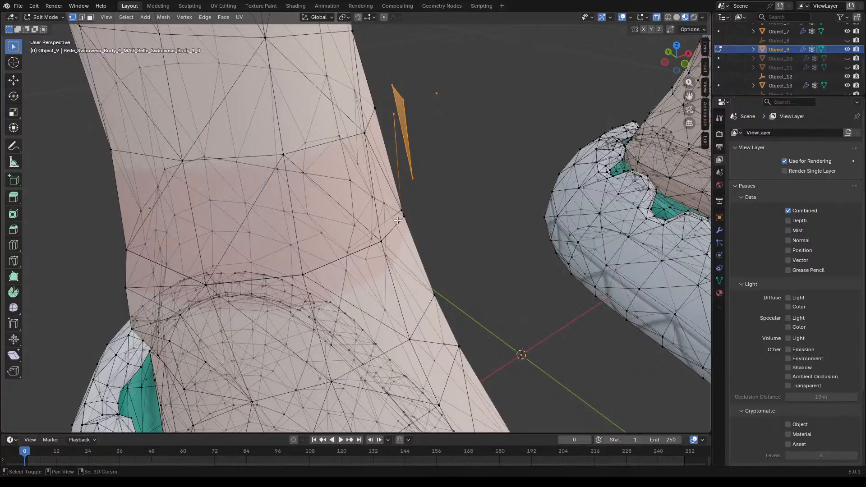
{"action": "scroll", "coordinate": [395, 222], "scroll_direction": "up", "scroll_amount": 2}
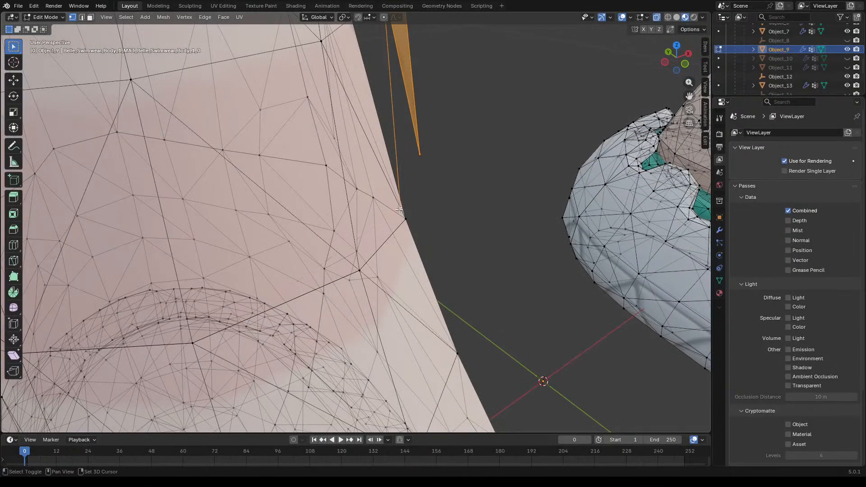
{"action": "key", "text": "z"}
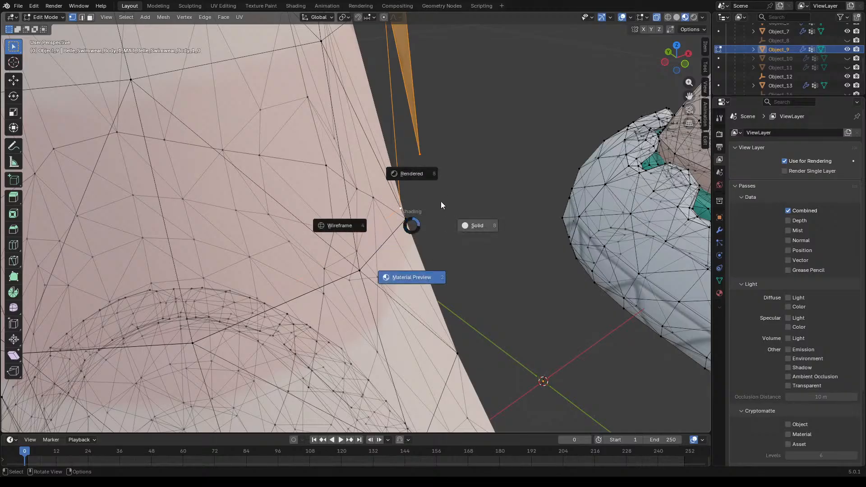
{"action": "key", "text": "Escape"}
{"action": "key", "text": "x"}
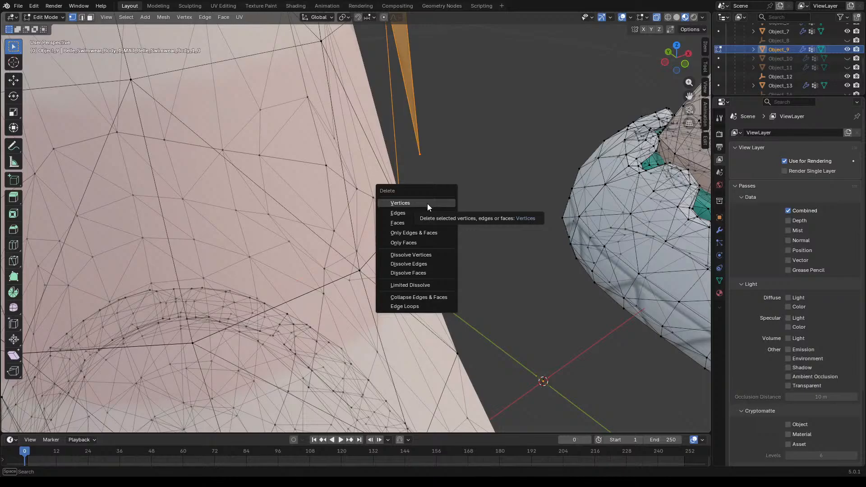
{"action": "left_click", "coordinate": [426, 203]}
Step: Delete the rounded heel end of the slipper on the character's right foot
{"action": "middle_click_drag", "start_coordinate": [427, 203], "coordinate": [416, 274]}
{"action": "scroll", "coordinate": [470, 226], "scroll_direction": "up", "scroll_amount": 6}
{"action": "left_click_drag", "start_coordinate": [280, 279], "coordinate": [503, 218]}
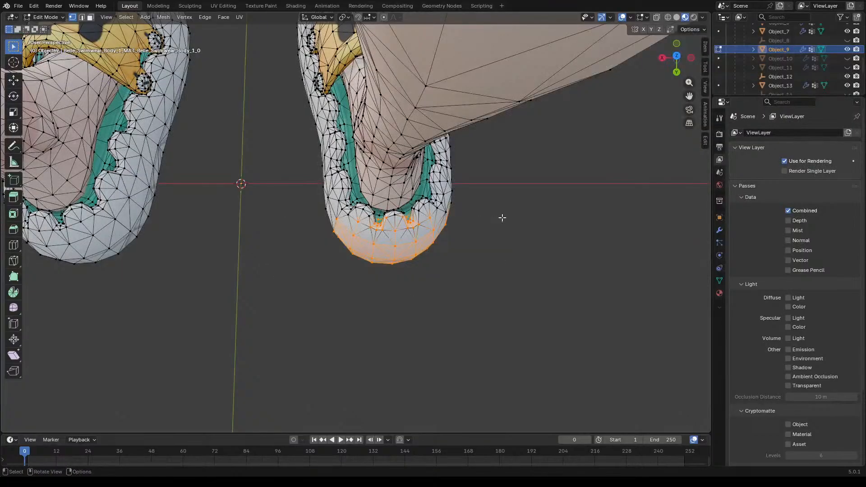
{"action": "key", "text": "x"}
{"action": "left_click", "coordinate": [465, 218]}
{"action": "left_click_drag", "start_coordinate": [300, 263], "coordinate": [520, 244]}
{"action": "key", "text": "x"}
{"action": "left_click", "coordinate": [477, 216]}
Step: Delete the lower band and sole edge at the back of the right slipper
{"action": "middle_click_drag", "start_coordinate": [478, 218], "coordinate": [353, 257]}
{"action": "left_click_drag", "start_coordinate": [281, 270], "coordinate": [494, 213]}
{"action": "key", "text": "x"}
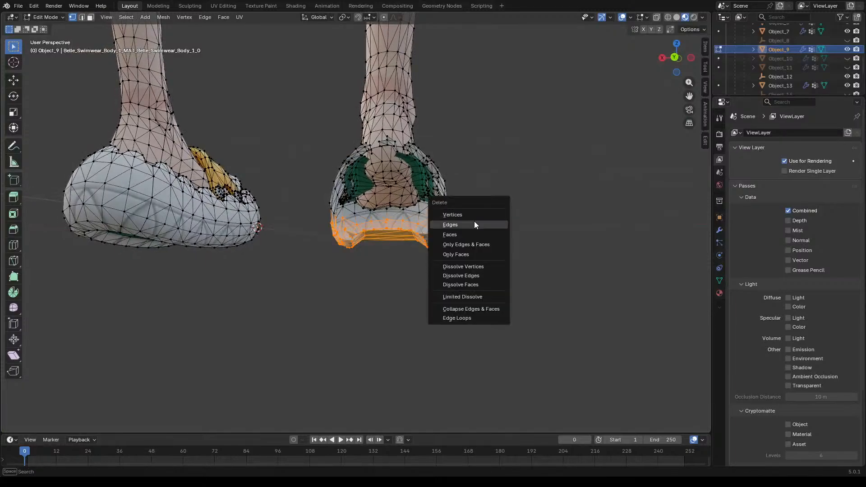
{"action": "left_click", "coordinate": [474, 221]}
{"action": "left_click_drag", "start_coordinate": [310, 277], "coordinate": [529, 229]}
{"action": "key", "text": "x"}
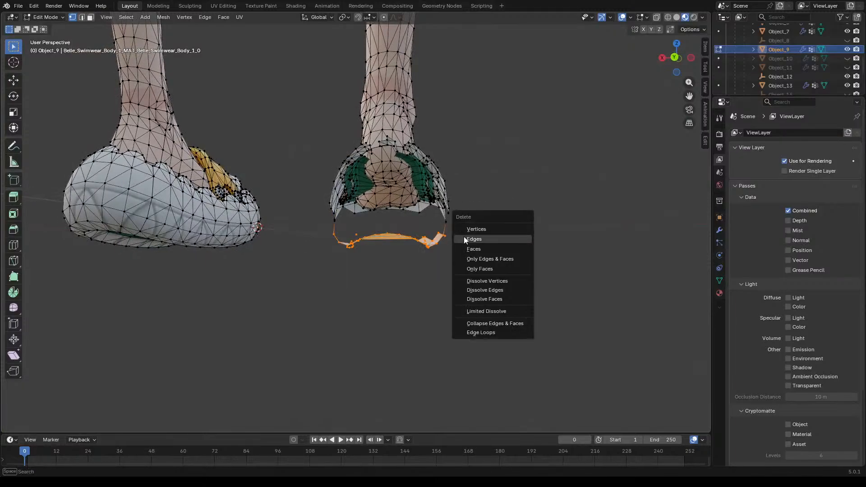
{"action": "left_click", "coordinate": [462, 236]}
Step: Clear the leftover sole fragments beneath the right heel
{"action": "left_click_drag", "start_coordinate": [337, 246], "coordinate": [506, 221]}
{"action": "key", "text": "x"}
{"action": "left_click", "coordinate": [454, 236]}
{"action": "middle_click_drag", "start_coordinate": [456, 239], "coordinate": [399, 263]}
{"action": "left_click_drag", "start_coordinate": [370, 289], "coordinate": [428, 269]}
{"action": "key", "text": "x"}
{"action": "left_click", "coordinate": [428, 269]}
Step: Delete the inner side wall of the right slipper between the heel and the yellow strap
{"action": "middle_click_drag", "start_coordinate": [456, 257], "coordinate": [433, 252]}
{"action": "left_click_drag", "start_coordinate": [404, 237], "coordinate": [459, 337]}
{"action": "key", "text": "x"}
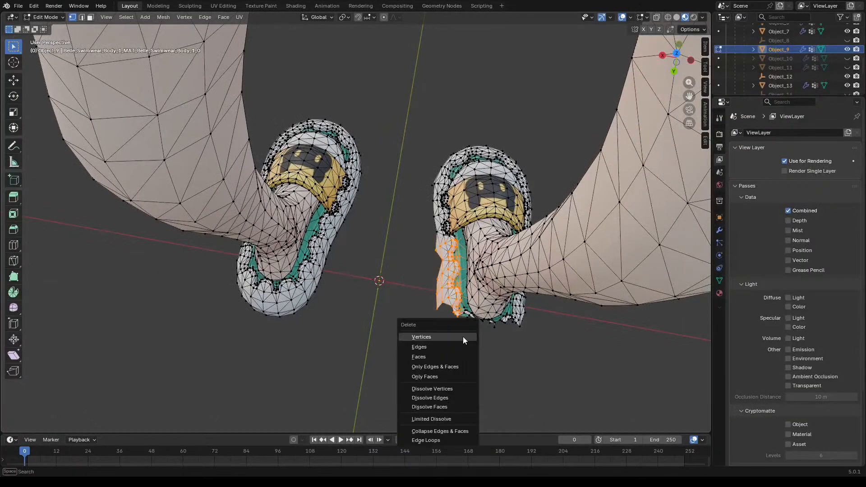
{"action": "left_click", "coordinate": [455, 347]}
{"action": "left_click_drag", "start_coordinate": [426, 238], "coordinate": [458, 306]}
{"action": "key", "text": "x"}
{"action": "left_click", "coordinate": [448, 301]}
{"action": "left_click_drag", "start_coordinate": [423, 239], "coordinate": [460, 341]}
{"action": "key", "text": "x"}
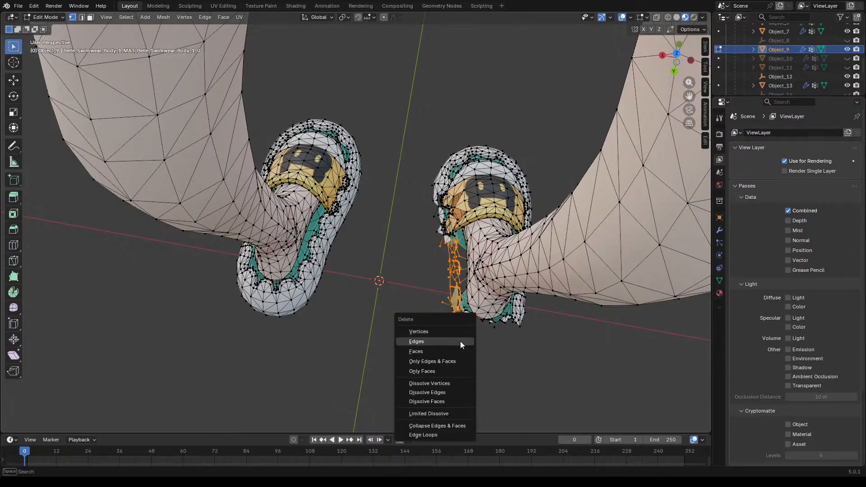
{"action": "left_click", "coordinate": [446, 334]}
Step: Delete the teal lining remnants along the inner side of the right heel
{"action": "left_click_drag", "start_coordinate": [446, 277], "coordinate": [466, 330]}
{"action": "key", "text": "x"}
{"action": "left_click", "coordinate": [457, 325]}
{"action": "key", "text": "x"}
{"action": "left_click", "coordinate": [455, 289]}
Step: Delete the slipper rim and side pieces next to the inner edge of the right yellow strap
{"action": "left_click_drag", "start_coordinate": [433, 201], "coordinate": [452, 237]}
{"action": "key", "text": "x"}
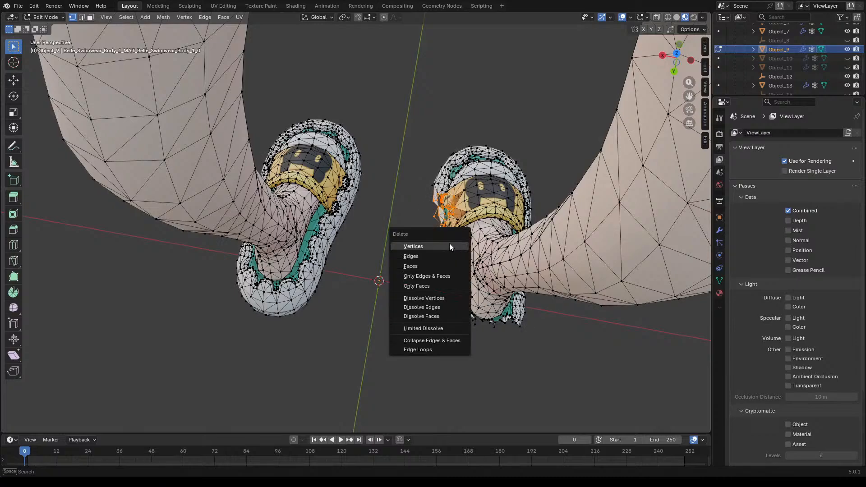
{"action": "key", "text": "Escape"}
{"action": "key", "text": "x"}
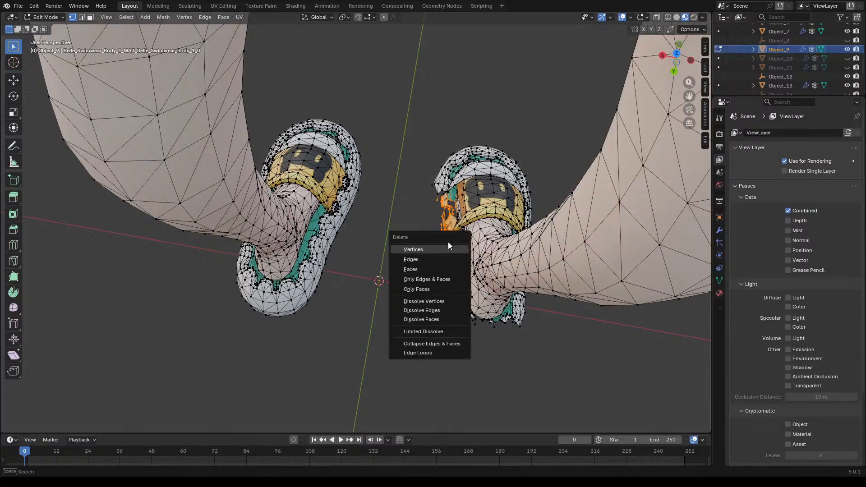
{"action": "key", "text": "Escape"}
{"action": "middle_click_drag", "start_coordinate": [446, 229], "coordinate": [431, 224]}
{"action": "left_click_drag", "start_coordinate": [426, 203], "coordinate": [455, 260]}
{"action": "key", "text": "x"}
{"action": "left_click", "coordinate": [450, 258]}
Step: Remove the small fragments left along the inner side of the right foot just behind the strap
{"action": "left_click_drag", "start_coordinate": [441, 220], "coordinate": [452, 257]}
{"action": "key", "text": "x"}
{"action": "left_click", "coordinate": [452, 256]}
{"action": "left_click_drag", "start_coordinate": [439, 229], "coordinate": [456, 258]}
{"action": "key", "text": "x"}
{"action": "left_click", "coordinate": [445, 257]}
Step: Delete the inner front section of the right slipper's rim beside the strap
{"action": "left_click_drag", "start_coordinate": [432, 171], "coordinate": [451, 215]}
{"action": "key", "text": "x"}
{"action": "left_click", "coordinate": [423, 215]}
{"action": "left_click_drag", "start_coordinate": [424, 171], "coordinate": [453, 213]}
{"action": "key", "text": "x"}
{"action": "left_click", "coordinate": [441, 215]}
Step: Delete the outer side wall of the right slipper
{"action": "middle_click_drag", "start_coordinate": [440, 214], "coordinate": [489, 163]}
{"action": "left_click_drag", "start_coordinate": [597, 200], "coordinate": [540, 252]}
{"action": "key", "text": "x"}
{"action": "left_click", "coordinate": [521, 259]}
{"action": "left_click_drag", "start_coordinate": [580, 216], "coordinate": [526, 247]}
{"action": "key", "text": "x"}
{"action": "left_click", "coordinate": [524, 251]}
{"action": "left_click_drag", "start_coordinate": [573, 205], "coordinate": [526, 248]}
{"action": "key", "text": "x"}
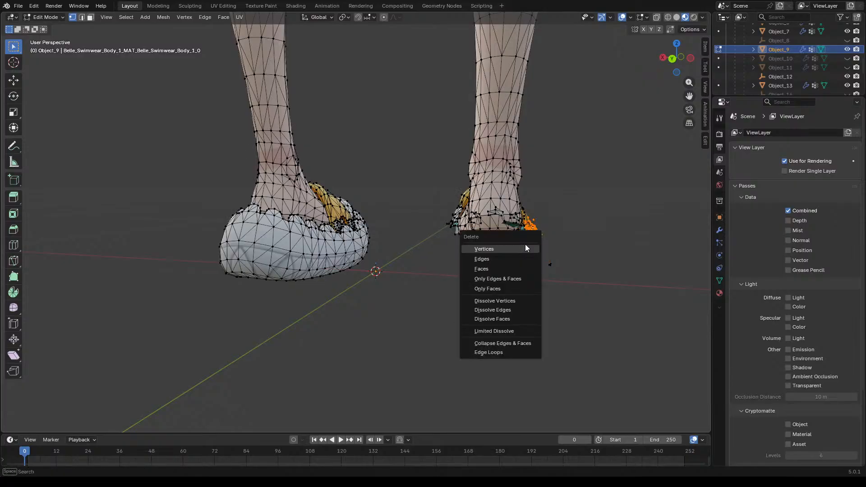
{"action": "left_click", "coordinate": [524, 246]}
Step: Delete the leftover outer rim fragments and the stray vertices below the right slipper's outer side
{"action": "left_click_drag", "start_coordinate": [553, 214], "coordinate": [522, 244]}
{"action": "key", "text": "x"}
{"action": "left_click", "coordinate": [520, 240]}
{"action": "left_click_drag", "start_coordinate": [544, 215], "coordinate": [524, 242]}
{"action": "key", "text": "x"}
{"action": "left_click", "coordinate": [524, 242]}
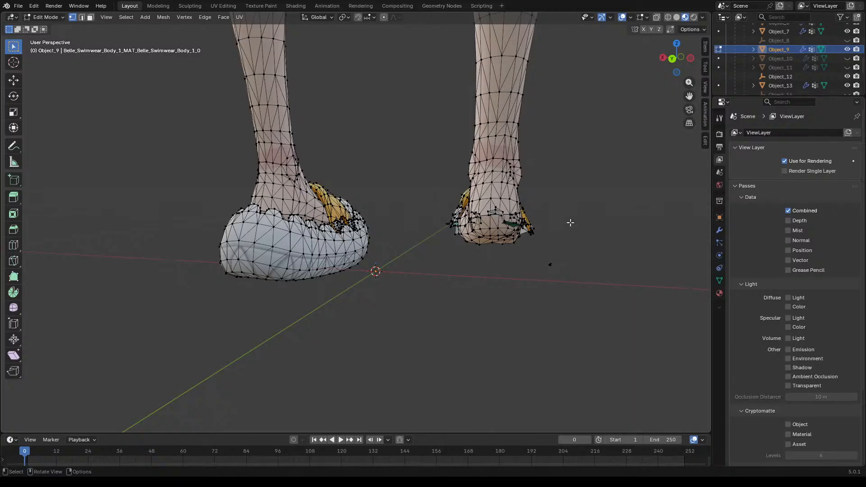
{"action": "left_click_drag", "start_coordinate": [564, 246], "coordinate": [538, 279]}
{"action": "key", "text": "x"}
{"action": "left_click", "coordinate": [534, 280]}
Step: Select parts of the strap and outer toe section of the right slipper and delete them
{"action": "middle_click_drag", "start_coordinate": [560, 236], "coordinate": [638, 245]}
{"action": "left_click_drag", "start_coordinate": [511, 161], "coordinate": [571, 198]}
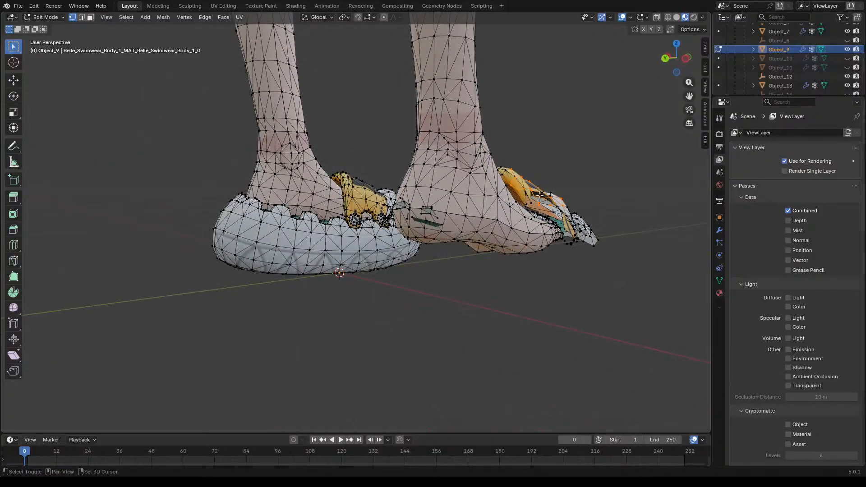
{"action": "left_click_drag", "start_coordinate": [618, 221], "coordinate": [595, 243], "text": "shift"}
{"action": "left_click_drag", "start_coordinate": [602, 206], "coordinate": [567, 249], "text": "shift"}
{"action": "left_click_drag", "start_coordinate": [588, 212], "coordinate": [566, 248], "text": "shift"}
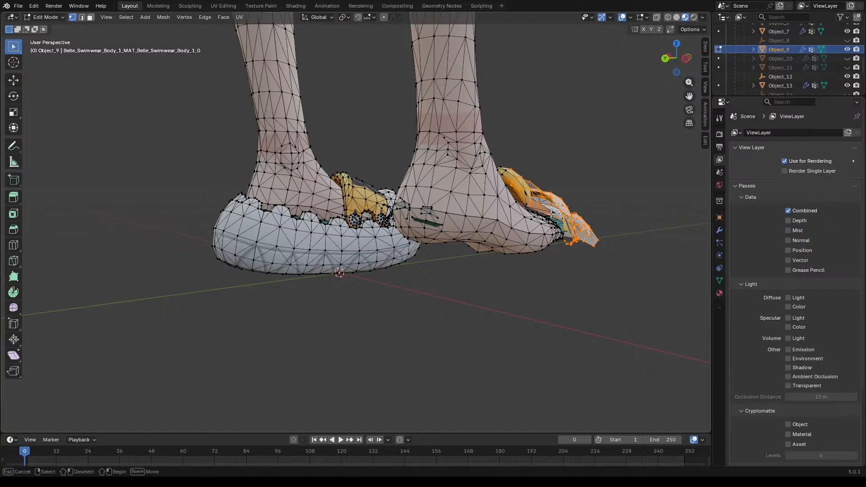
{"action": "key", "text": "x"}
{"action": "left_click", "coordinate": [539, 206]}
Step: Select the loose vertices and shard behind the right heel and delete them
{"action": "middle_click_drag", "start_coordinate": [563, 208], "coordinate": [481, 311]}
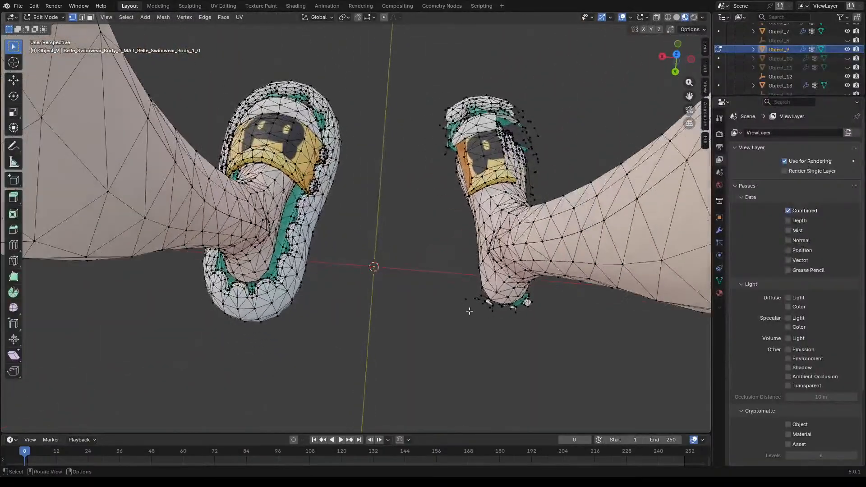
{"action": "left_click_drag", "start_coordinate": [470, 318], "coordinate": [484, 295]}
{"action": "mouse_move", "coordinate": [483, 319]}
{"action": "left_mouse_down", "text": "shift"}
{"action": "mouse_move", "coordinate": [492, 306]}
{"action": "mouse_move", "coordinate": [482, 305]}
{"action": "left_mouse_up", "text": "shift"}
{"action": "middle_click_drag", "start_coordinate": [495, 310], "coordinate": [476, 253]}
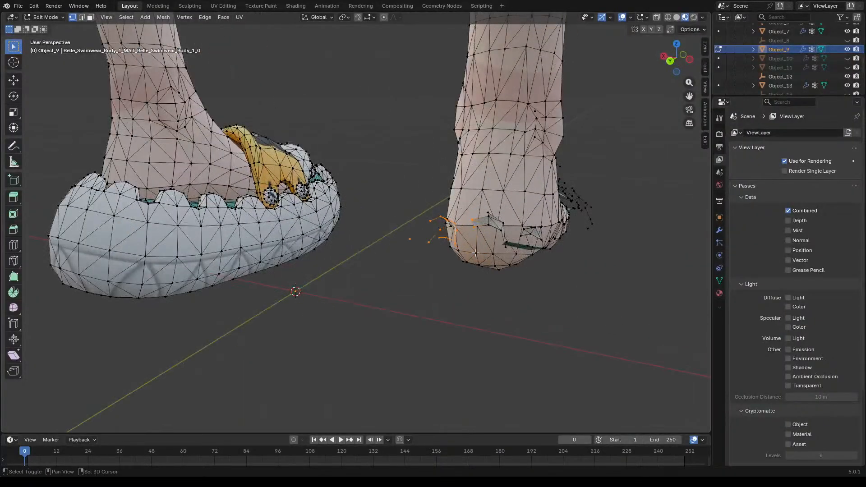
{"action": "middle_click_drag", "start_coordinate": [537, 249], "coordinate": [505, 272]}
{"action": "left_click_drag", "start_coordinate": [297, 276], "coordinate": [321, 321], "text": "shift"}
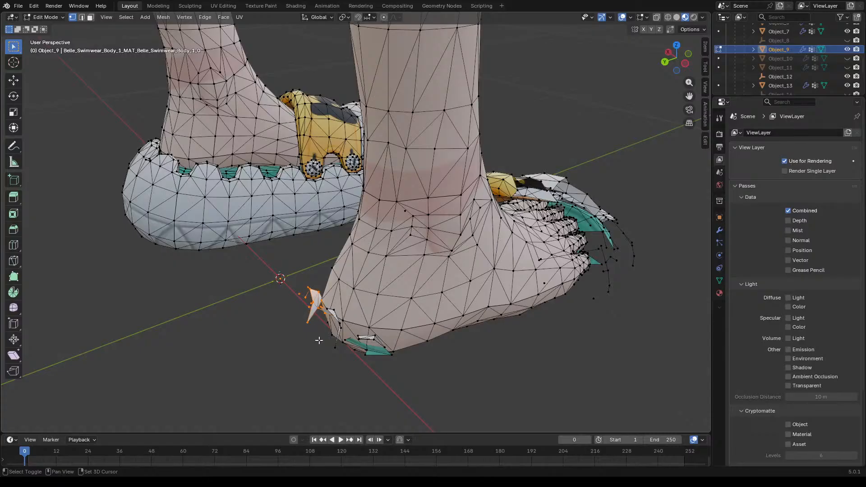
{"action": "key", "text": "x"}
{"action": "left_click", "coordinate": [350, 348]}
Step: Delete the remaining slipper shards protruding from the back of the right heel
{"action": "middle_click_drag", "start_coordinate": [345, 347], "coordinate": [598, 266]}
{"action": "scroll", "coordinate": [508, 277], "scroll_direction": "down", "scroll_amount": 5}
{"action": "scroll", "coordinate": [501, 231], "scroll_direction": "up", "scroll_amount": 4}
{"action": "middle_click_drag", "start_coordinate": [501, 230], "coordinate": [502, 197]}
{"action": "left_click_drag", "start_coordinate": [483, 191], "coordinate": [423, 240]}
{"action": "key", "text": "x"}
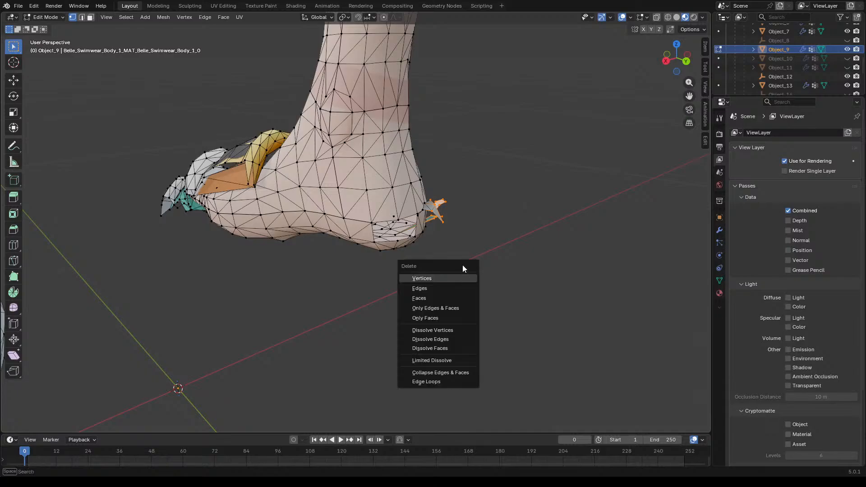
{"action": "left_click", "coordinate": [412, 277]}
{"action": "left_click_drag", "start_coordinate": [464, 190], "coordinate": [421, 226]}
{"action": "key", "text": "x"}
{"action": "left_click", "coordinate": [421, 228]}
{"action": "left_click_drag", "start_coordinate": [465, 191], "coordinate": [429, 215]}
{"action": "key", "text": "x"}
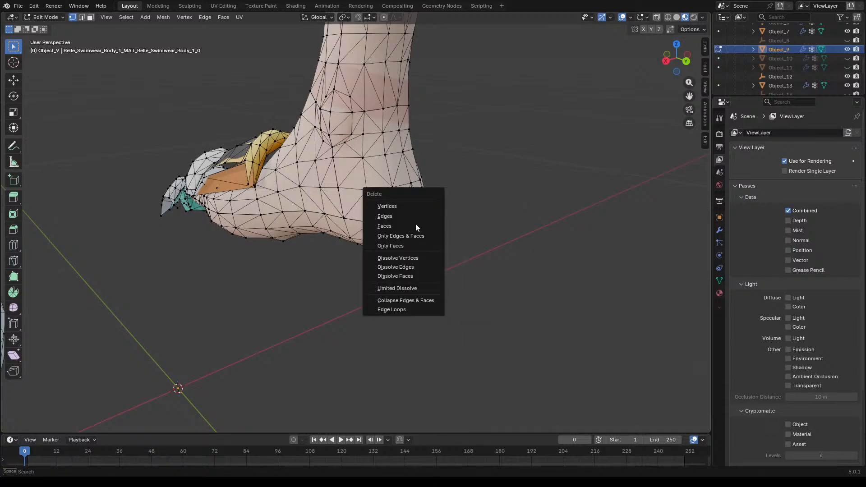
{"action": "left_click", "coordinate": [412, 207]}
Step: Select the slipper shell fragment in front of the right foot's toes and delete it
{"action": "scroll", "coordinate": [477, 271], "scroll_direction": "down", "scroll_amount": 1}
{"action": "middle_click_drag", "start_coordinate": [478, 270], "coordinate": [564, 287]}
{"action": "scroll", "coordinate": [454, 271], "scroll_direction": "down", "scroll_amount": 4}
{"action": "middle_click_drag", "start_coordinate": [454, 271], "coordinate": [539, 255]}
{"action": "scroll", "coordinate": [482, 278], "scroll_direction": "up", "scroll_amount": 4}
{"action": "middle_click_drag", "start_coordinate": [449, 285], "coordinate": [514, 248]}
{"action": "left_click_drag", "start_coordinate": [515, 246], "coordinate": [444, 310]}
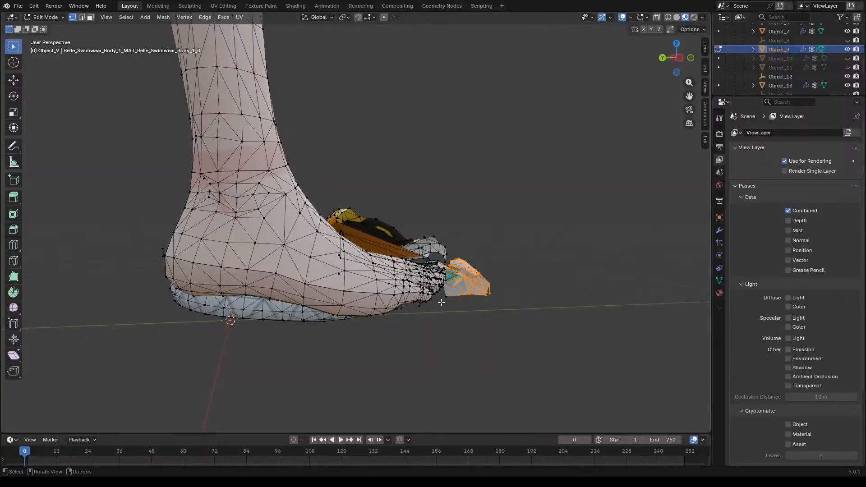
{"action": "key", "text": "x"}
{"action": "left_click", "coordinate": [404, 304]}
Step: Select the remaining slipper remnants just ahead of the right toes and delete them
{"action": "left_click_drag", "start_coordinate": [528, 225], "coordinate": [449, 298]}
{"action": "key", "text": "x"}
{"action": "left_click", "coordinate": [435, 300]}
{"action": "left_click_drag", "start_coordinate": [488, 255], "coordinate": [447, 308]}
{"action": "key", "text": "x"}
{"action": "left_click", "coordinate": [448, 289]}
{"action": "key", "text": "x"}
{"action": "left_click", "coordinate": [446, 306]}
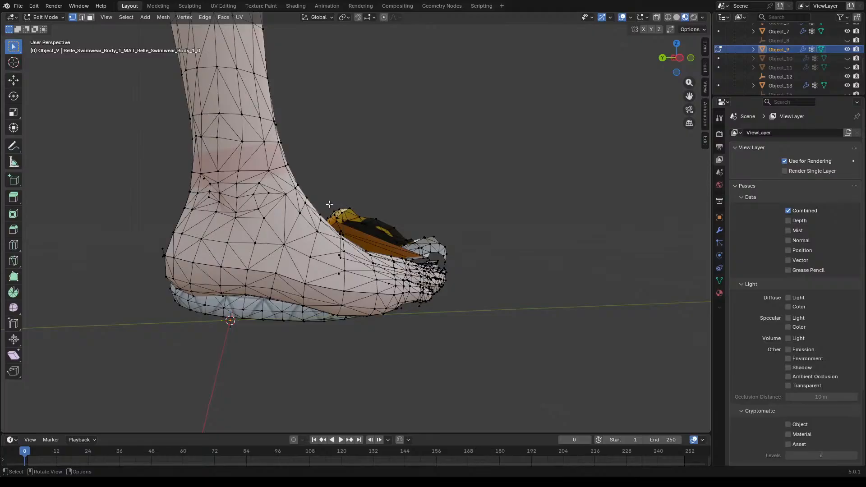
Step: Select the front trim of the right slipper's strap above the toes and delete its vertices
{"action": "left_click_drag", "start_coordinate": [329, 204], "coordinate": [404, 235]}
{"action": "left_click_drag", "start_coordinate": [475, 221], "coordinate": [443, 267]}
{"action": "key", "text": "x"}
{"action": "left_click", "coordinate": [394, 249]}
{"action": "key", "text": "x"}
{"action": "left_click", "coordinate": [416, 262]}
{"action": "key", "text": "x"}
{"action": "left_click", "coordinate": [434, 264]}
Step: Delete the leftover pieces of the strap's front section above the right toes
{"action": "left_click_drag", "start_coordinate": [424, 236], "coordinate": [421, 263]}
{"action": "key", "text": "x"}
{"action": "left_click", "coordinate": [401, 249]}
{"action": "key", "text": "b"}
{"action": "key", "text": "x"}
{"action": "left_click", "coordinate": [427, 259]}
{"action": "key", "text": "x"}
{"action": "left_click", "coordinate": [421, 263]}
Step: Select the rear upper edge of the yellow strap over the right instep and delete it
{"action": "left_click", "coordinate": [381, 223]}
{"action": "key", "text": "x"}
{"action": "left_click", "coordinate": [389, 226]}
{"action": "left_click_drag", "start_coordinate": [385, 204], "coordinate": [349, 224]}
{"action": "key", "text": "x"}
{"action": "left_click", "coordinate": [355, 224]}
{"action": "key", "text": "x"}
{"action": "left_click", "coordinate": [334, 222]}
{"action": "key", "text": "x"}
{"action": "left_click", "coordinate": [348, 223]}
Step: Select the last orange strap strip along the inner side of the right foot and delete it
{"action": "middle_click_drag", "start_coordinate": [375, 228], "coordinate": [316, 266]}
{"action": "key", "text": "x"}
{"action": "key", "text": "Escape"}
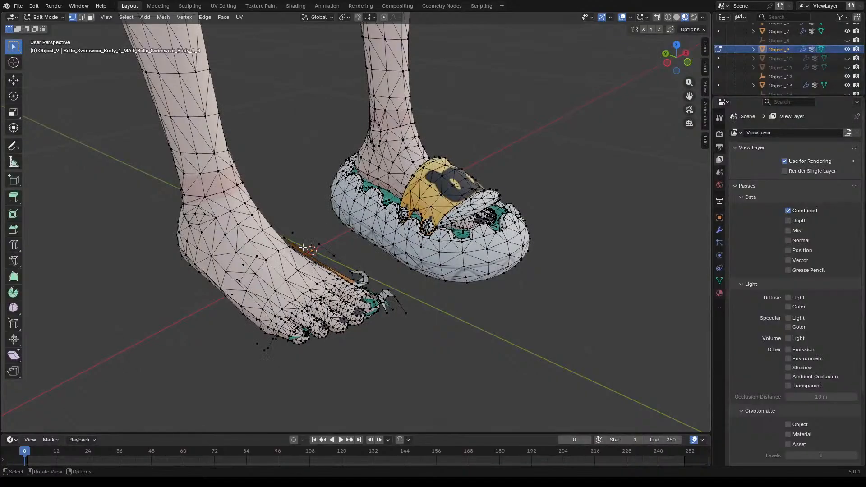
{"action": "left_click_drag", "start_coordinate": [331, 242], "coordinate": [303, 240]}
{"action": "key", "text": "x"}
{"action": "left_click", "coordinate": [294, 248]}
{"action": "key", "text": "x"}
{"action": "left_click", "coordinate": [299, 241]}
Step: Switch to edge selection and inspect the right foot's leftover fragments in Object Mode
{"action": "middle_click_drag", "start_coordinate": [299, 242], "coordinate": [330, 243]}
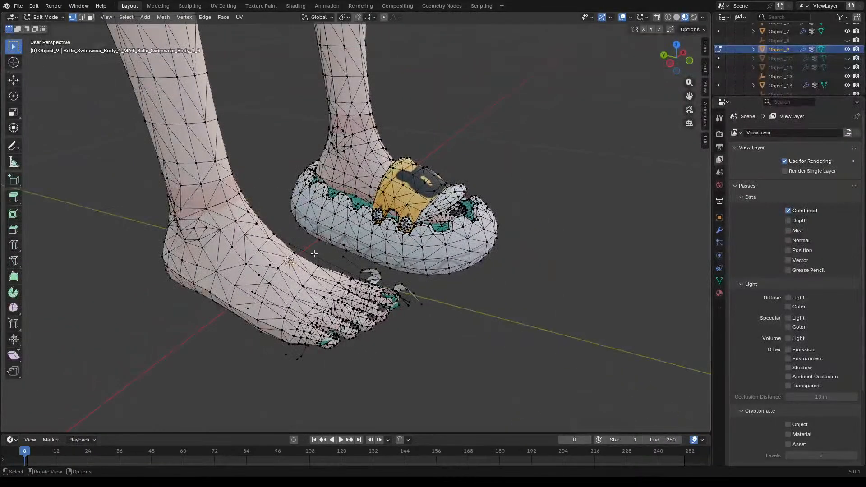
{"action": "key", "text": "2"}
{"action": "key", "text": "x"}
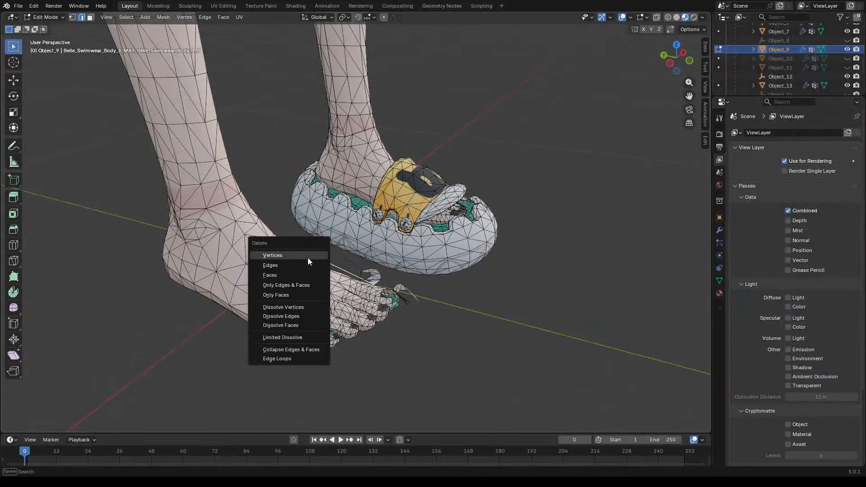
{"action": "left_click", "coordinate": [308, 257]}
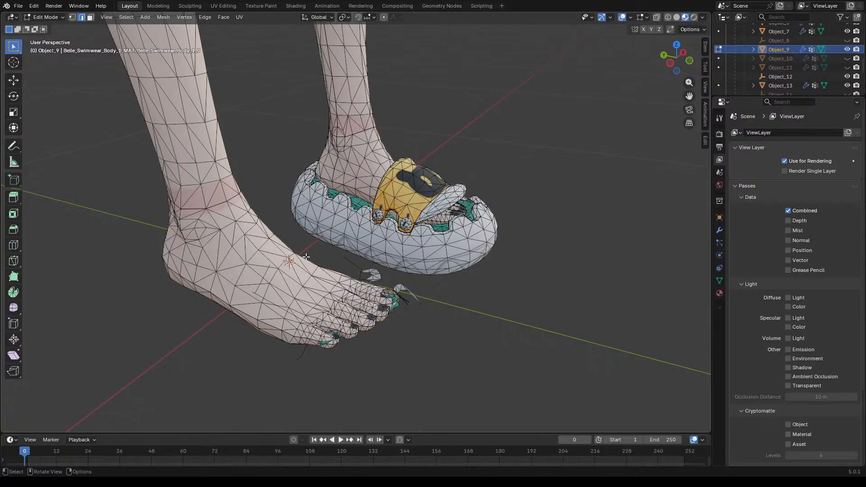
{"action": "key", "text": "Tab"}
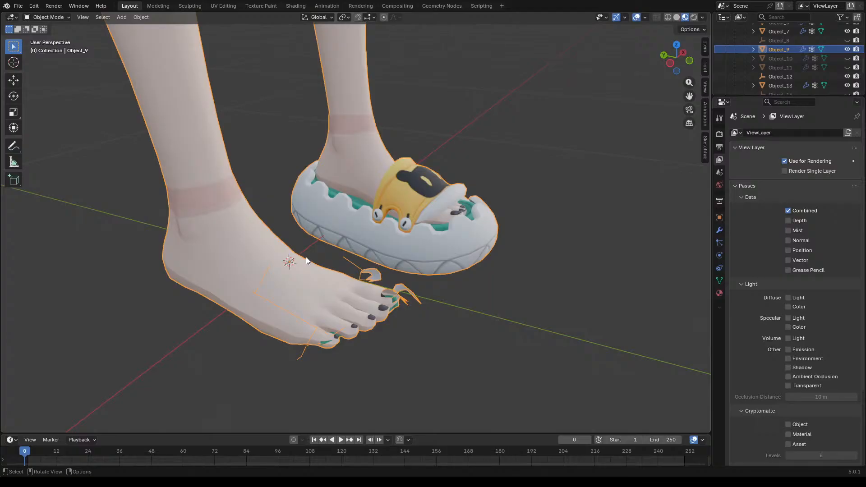
{"action": "key", "text": "shift+m"}
{"action": "scroll", "coordinate": [409, 282], "scroll_direction": "up", "scroll_amount": 2}
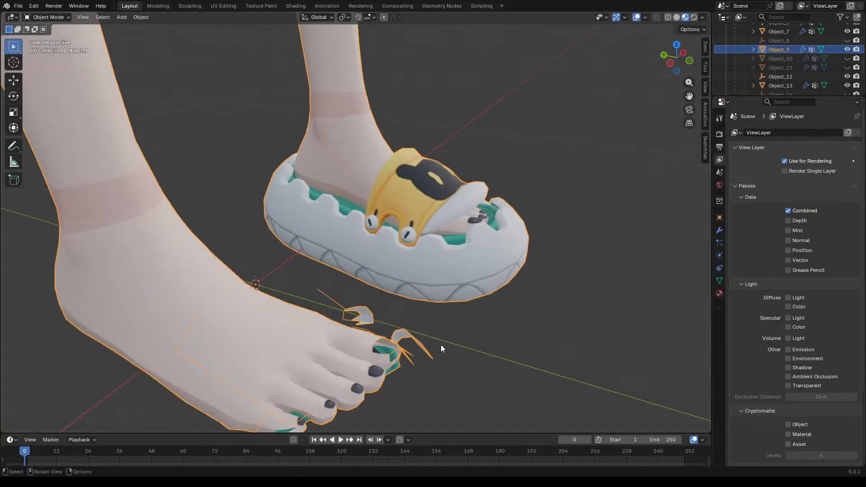
Step: Return to Edit Mode, select the upper floating shard beside the right big toe, and delete it
{"action": "key", "text": "Tab"}
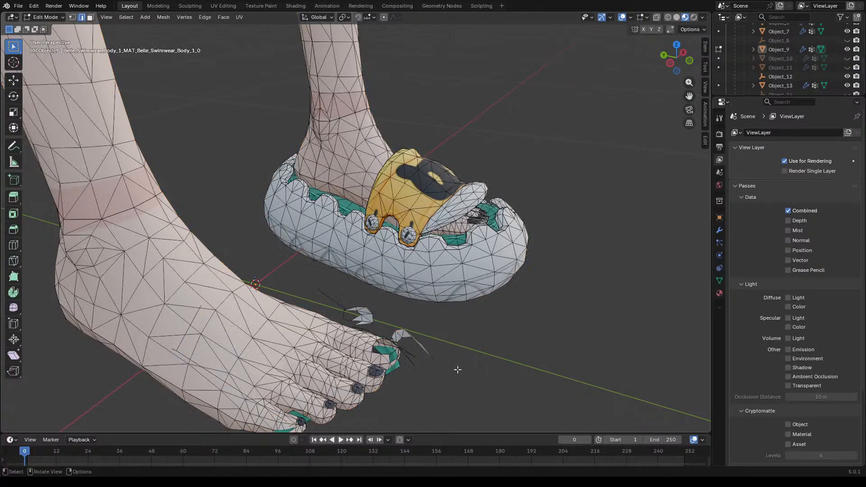
{"action": "middle_click_drag", "start_coordinate": [458, 347], "coordinate": [413, 333]}
{"action": "left_click", "coordinate": [332, 304]}
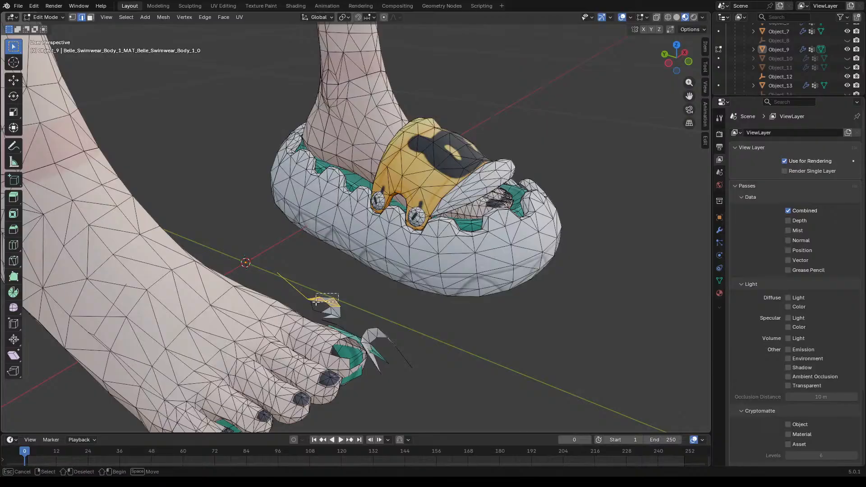
{"action": "left_click", "coordinate": [327, 312], "text": "shift"}
{"action": "key", "text": "x"}
{"action": "left_click", "coordinate": [326, 321]}
Step: Select the white and teal slipper fragments around the right big toe and delete them
{"action": "middle_click_drag", "start_coordinate": [374, 316], "coordinate": [336, 307]}
{"action": "left_click_drag", "start_coordinate": [347, 264], "coordinate": [290, 343]}
{"action": "left_click_drag", "start_coordinate": [332, 281], "coordinate": [289, 352], "text": "shift"}
{"action": "left_click_drag", "start_coordinate": [328, 276], "coordinate": [285, 321], "text": "shift"}
{"action": "left_click_drag", "start_coordinate": [315, 261], "coordinate": [302, 277], "text": "shift"}
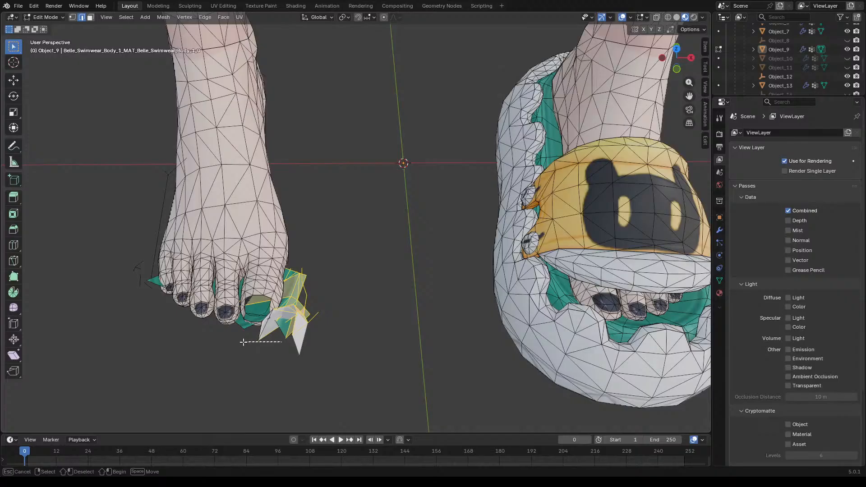
{"action": "key", "text": "z"}
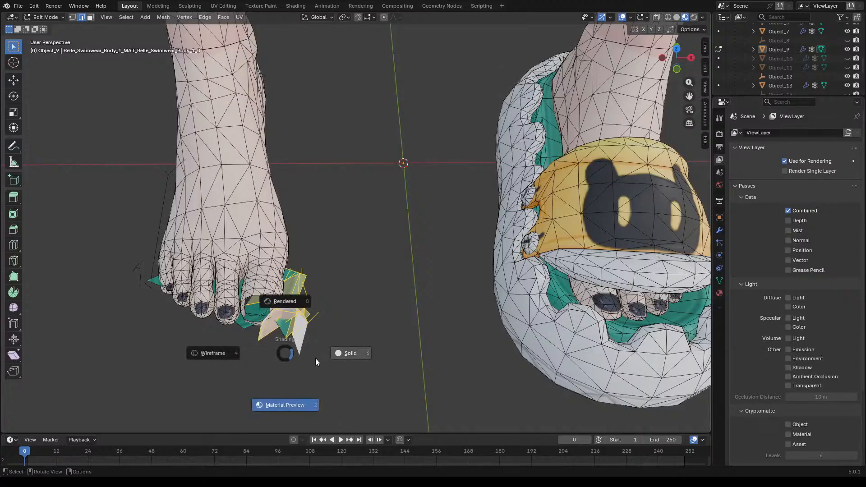
{"action": "key", "text": "Escape"}
{"action": "key", "text": "x"}
{"action": "left_click", "coordinate": [306, 348]}
Step: Delete the tiny loose fragment floating beside the right big toe
{"action": "mouse_move", "coordinate": [323, 347]}
{"action": "middle_mouse_down"}
{"action": "mouse_move", "coordinate": [363, 315]}
{"action": "mouse_move", "coordinate": [315, 299]}
{"action": "middle_mouse_up"}
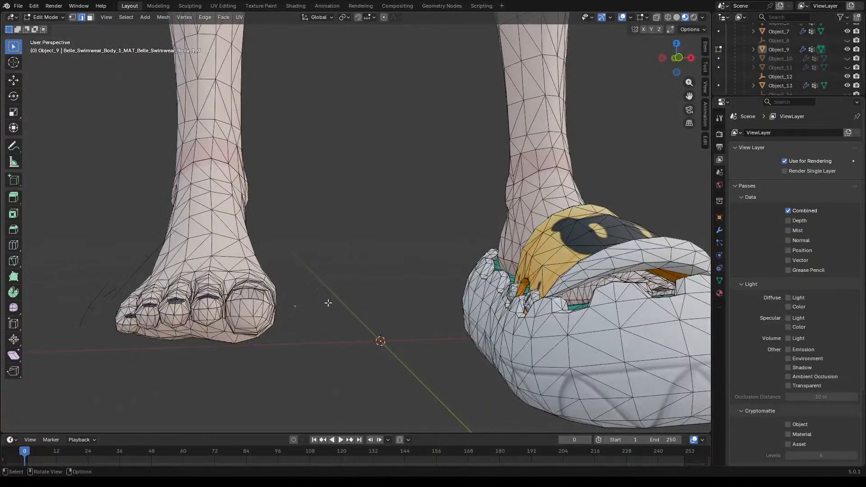
{"action": "key", "text": "x"}
{"action": "left_click", "coordinate": [307, 308]}
{"action": "middle_click_drag", "start_coordinate": [333, 299], "coordinate": [322, 299]}
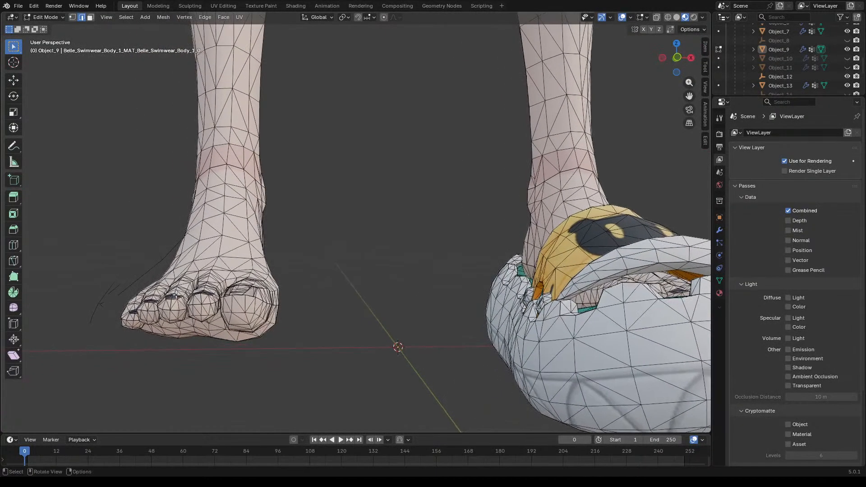
Step: Select all the loose edges outside the right little toe and delete them
{"action": "left_click_drag", "start_coordinate": [68, 261], "coordinate": [119, 341]}
{"action": "left_click", "coordinate": [122, 292], "text": "shift"}
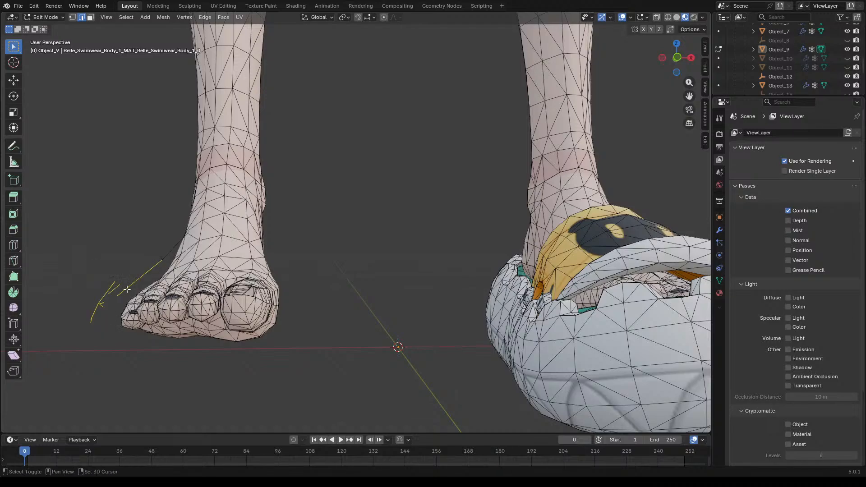
{"action": "left_click", "coordinate": [163, 259], "text": "shift"}
{"action": "left_click", "coordinate": [169, 254], "text": "shift"}
{"action": "key", "text": "x"}
{"action": "left_click", "coordinate": [199, 264]}
Step: Switch to face selection and select the teal faces on the underside of the left slipper's front half
{"action": "middle_click_drag", "start_coordinate": [199, 263], "coordinate": [517, 325]}
{"action": "scroll", "coordinate": [458, 360], "scroll_direction": "up", "scroll_amount": 3}
{"action": "middle_click_drag", "start_coordinate": [458, 361], "coordinate": [327, 261]}
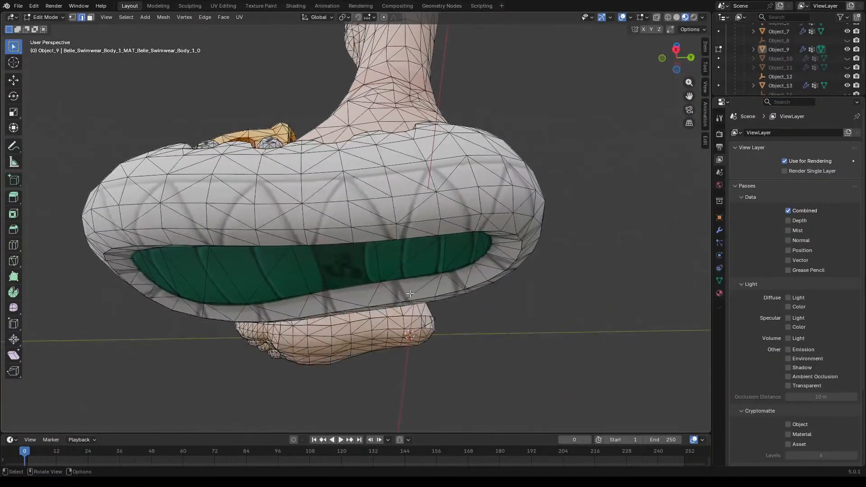
{"action": "key", "text": "3"}
{"action": "left_click", "coordinate": [282, 271]}
{"action": "left_click", "coordinate": [244, 266], "text": "shift"}
{"action": "left_click", "coordinate": [213, 280], "text": "shift"}
{"action": "left_click", "coordinate": [192, 273], "text": "shift"}
{"action": "left_click", "coordinate": [178, 276], "text": "shift"}
{"action": "left_click", "coordinate": [166, 277], "text": "shift"}
{"action": "left_click", "coordinate": [156, 276], "text": "shift"}
{"action": "left_click", "coordinate": [145, 269], "text": "shift"}
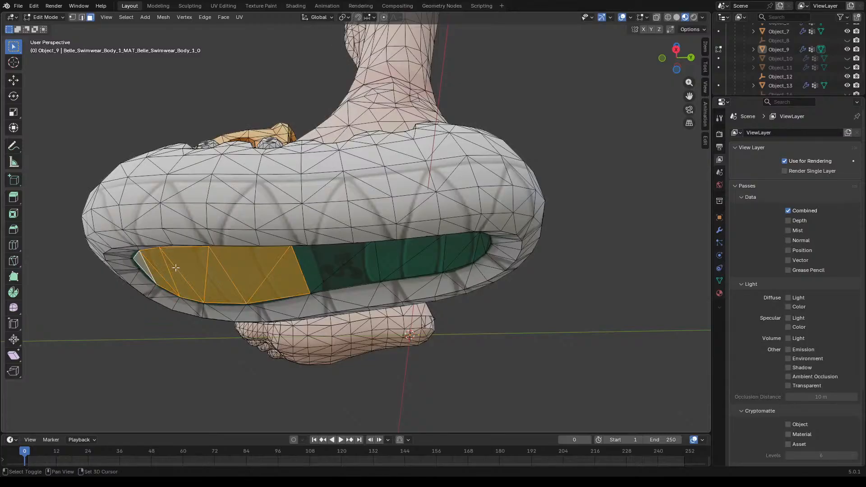
Step: Add the teal faces from the middle to the heel of the left slipper's sole to the selection
{"action": "left_click", "coordinate": [319, 269], "text": "shift"}
{"action": "left_click", "coordinate": [358, 269], "text": "shift"}
{"action": "left_click", "coordinate": [400, 260], "text": "shift"}
{"action": "left_click", "coordinate": [429, 262], "text": "shift"}
{"action": "left_click", "coordinate": [455, 248], "text": "shift"}
{"action": "left_click", "coordinate": [466, 257], "text": "shift"}
{"action": "left_click", "coordinate": [489, 243], "text": "shift"}
{"action": "left_click", "coordinate": [487, 243], "text": "shift"}
{"action": "left_click", "coordinate": [143, 270], "text": "shift"}
{"action": "middle_click_drag", "start_coordinate": [196, 280], "coordinate": [276, 291]}
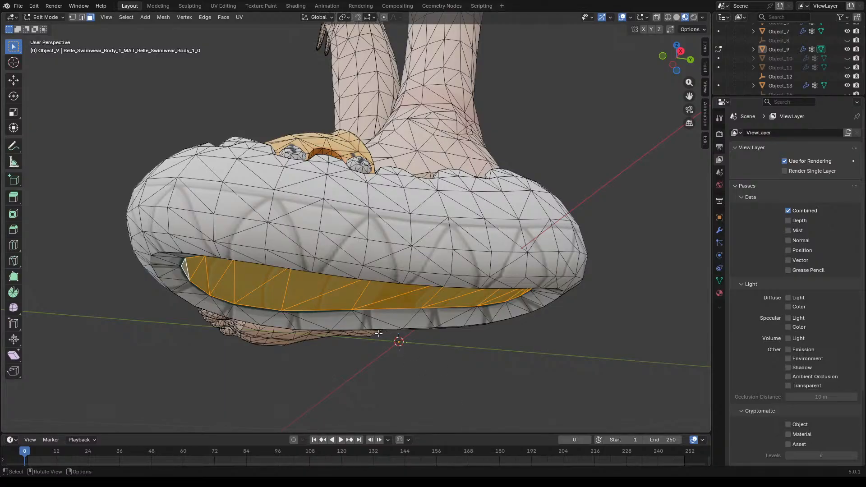
{"action": "scroll", "coordinate": [425, 373], "scroll_direction": "down", "scroll_amount": 3}
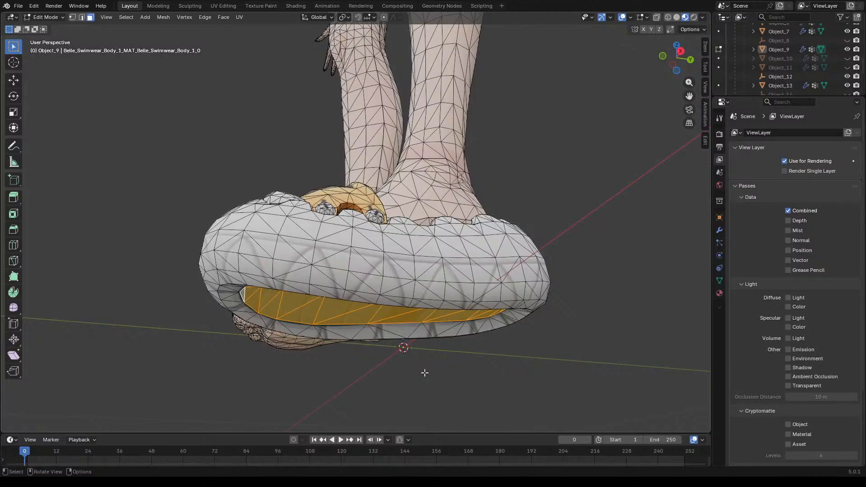
{"action": "middle_click_drag", "start_coordinate": [425, 372], "coordinate": [503, 293], "text": "ctrl+shift"}
{"action": "key", "text": "ctrl"}
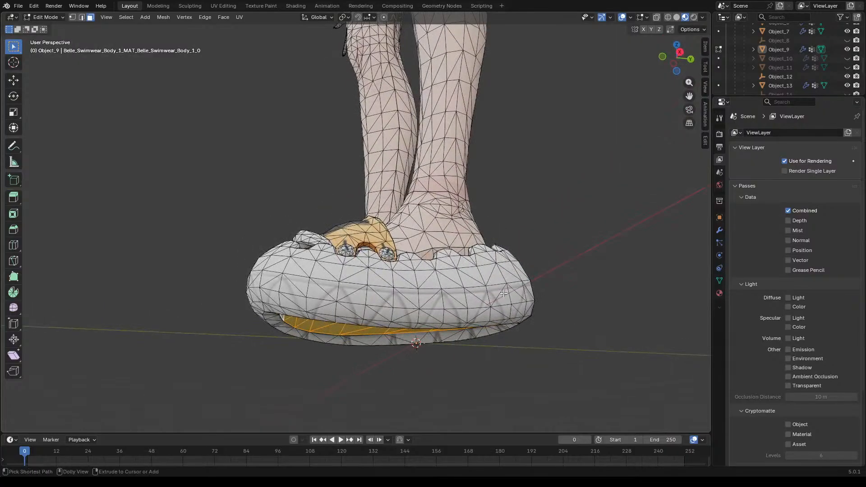
{"action": "key", "text": "ctrl+shift+equal"}
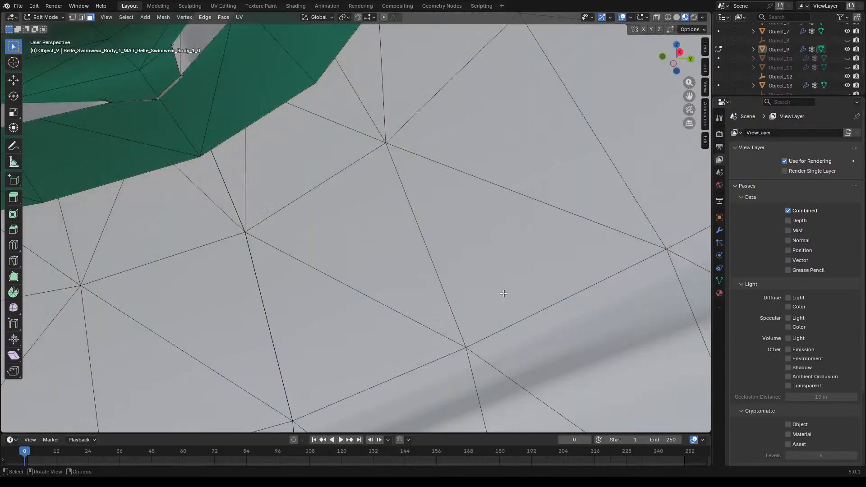
{"action": "scroll", "coordinate": [503, 293], "scroll_direction": "down", "scroll_amount": 8}
{"action": "scroll", "coordinate": [503, 292], "scroll_direction": "up", "scroll_amount": 7}
{"action": "middle_click_drag", "start_coordinate": [482, 284], "coordinate": [497, 296]}
{"action": "scroll", "coordinate": [496, 296], "scroll_direction": "down", "scroll_amount": 6}
{"action": "scroll", "coordinate": [565, 330], "scroll_direction": "down", "scroll_amount": 5}
{"action": "scroll", "coordinate": [558, 340], "scroll_direction": "up", "scroll_amount": 6}
{"action": "middle_click_drag", "start_coordinate": [559, 341], "coordinate": [532, 320]}
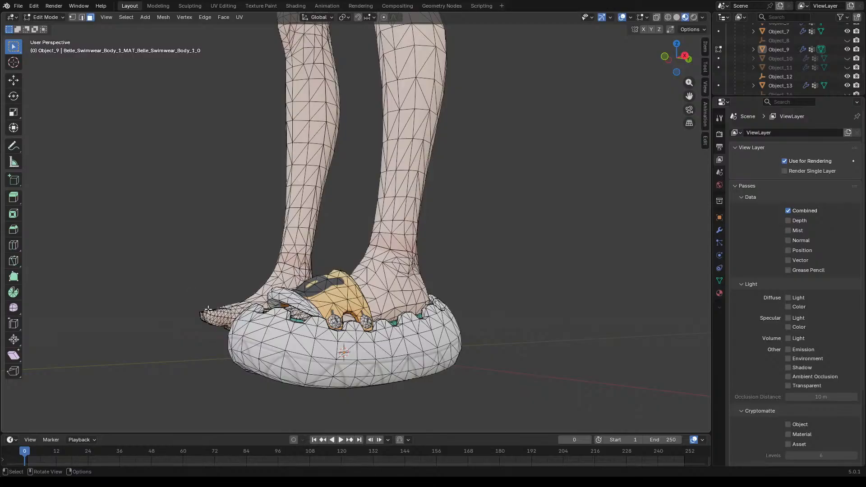
{"action": "key", "text": "x"}
{"action": "middle_click_drag", "start_coordinate": [536, 374], "coordinate": [537, 369]}
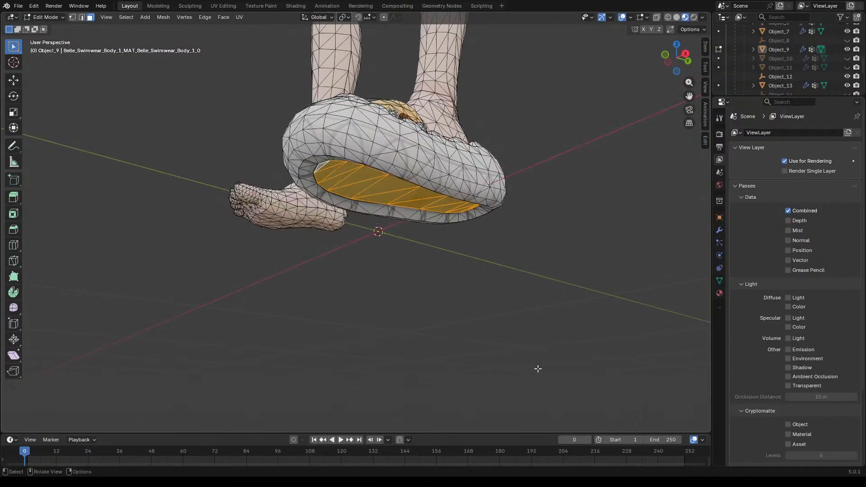
Step: Look through the Preferences and the application's file, window and system options, cancelling the debug value setting
{"action": "left_click", "coordinate": [34, 6]}
{"action": "left_click", "coordinate": [80, 122]}
{"action": "left_click", "coordinate": [18, 6]}
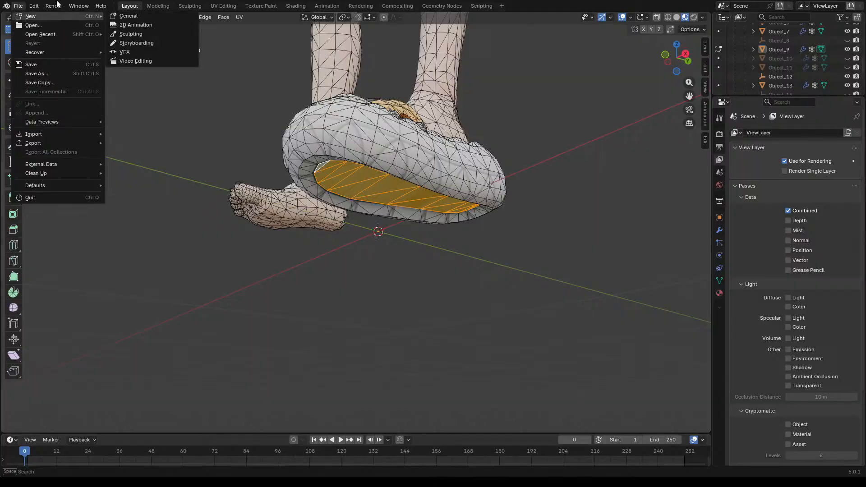
{"action": "mouse_move", "coordinate": [78, 6]}
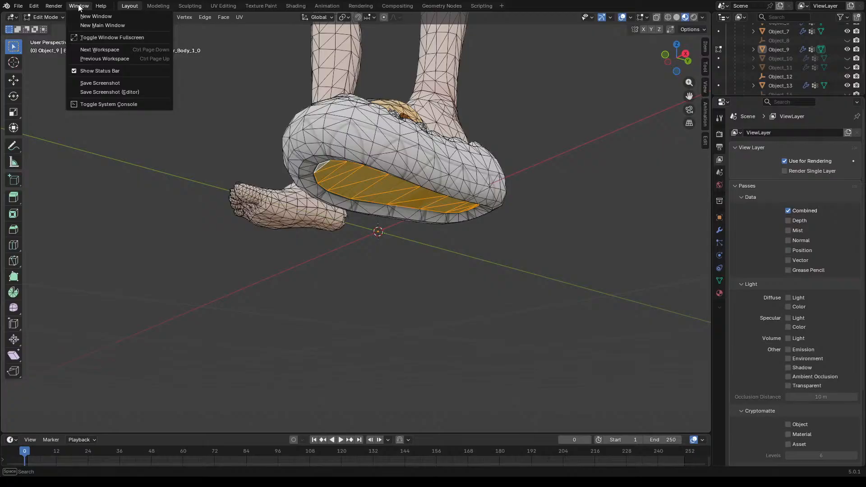
{"action": "mouse_move", "coordinate": [6, 7]}
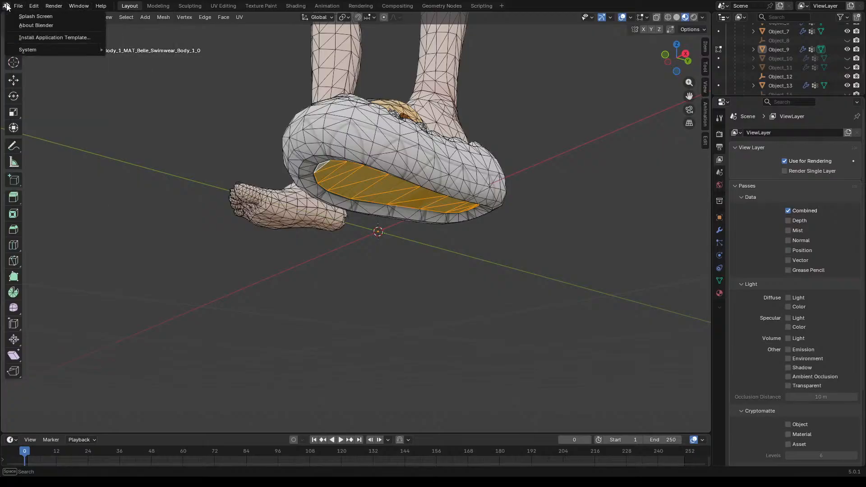
{"action": "mouse_move", "coordinate": [46, 50]}
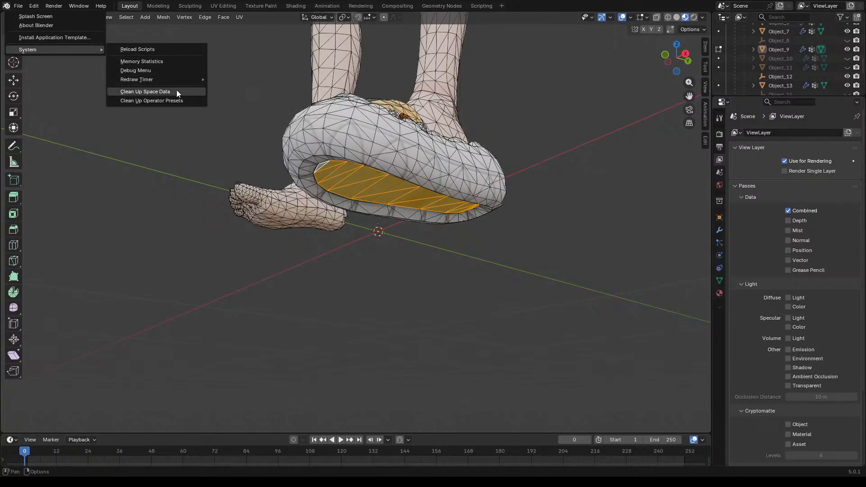
{"action": "left_click", "coordinate": [183, 71]}
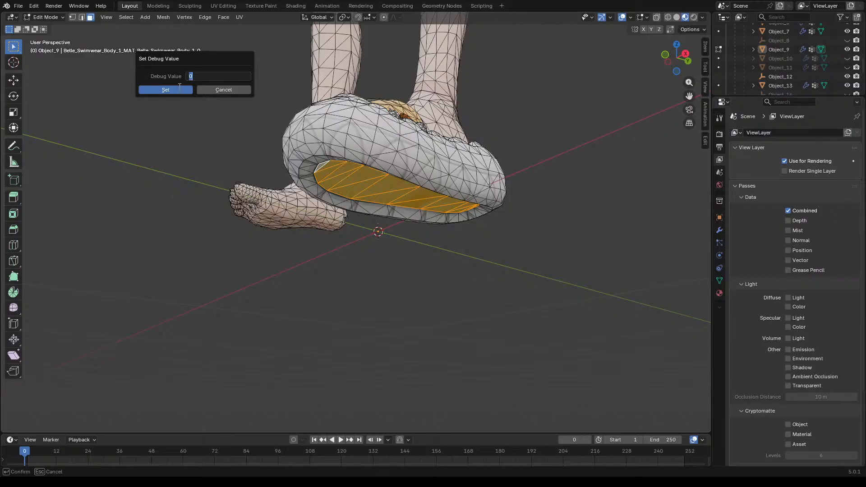
{"action": "left_click", "coordinate": [207, 89]}
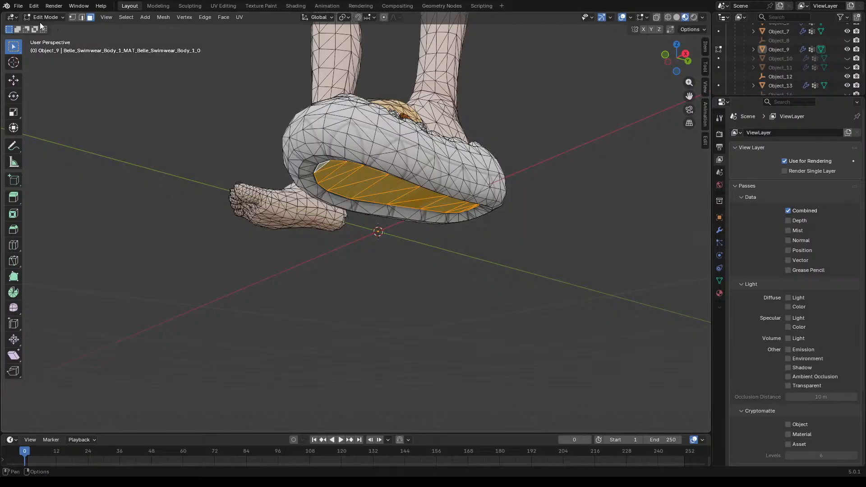
{"action": "left_click", "coordinate": [24, 6]}
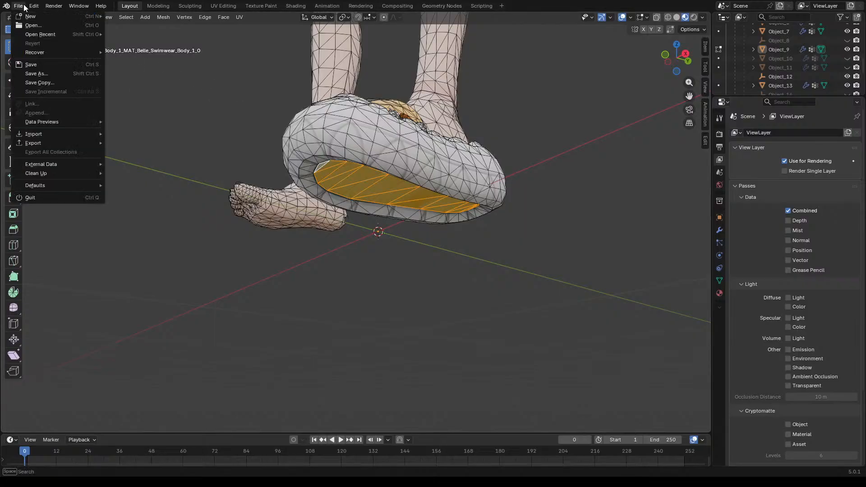
{"action": "mouse_move", "coordinate": [58, 167]}
{"action": "mouse_move", "coordinate": [70, 185]}
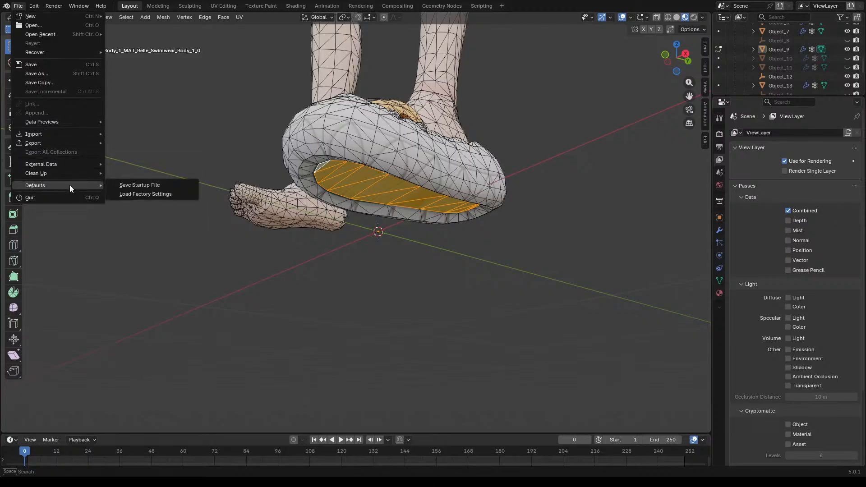
{"action": "mouse_move", "coordinate": [84, 164]}
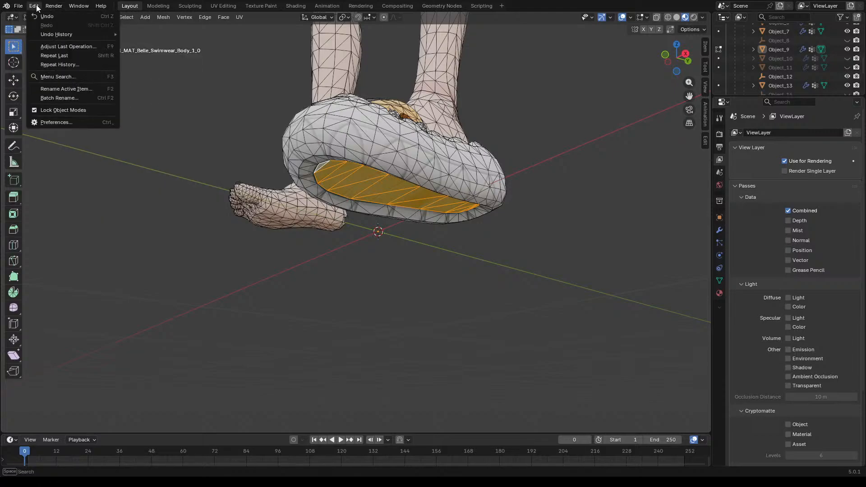
{"action": "mouse_move", "coordinate": [7, 8]}
{"action": "left_click", "coordinate": [53, 123]}
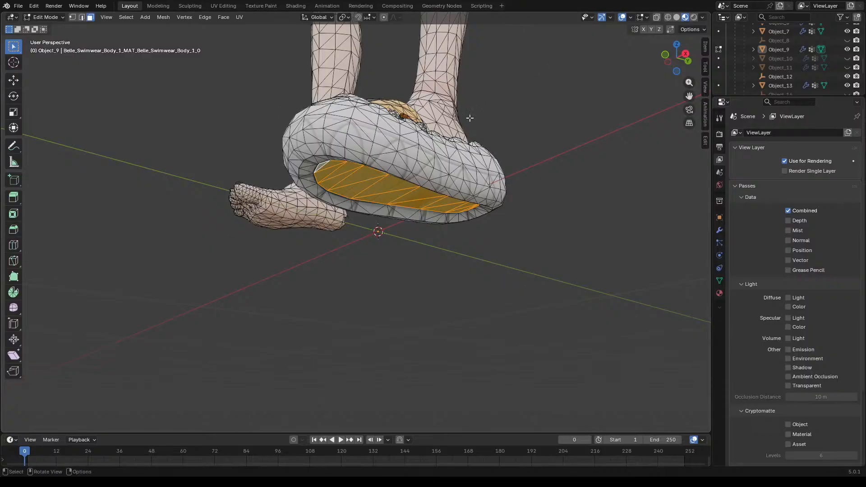
{"action": "key", "text": "ctrl"}
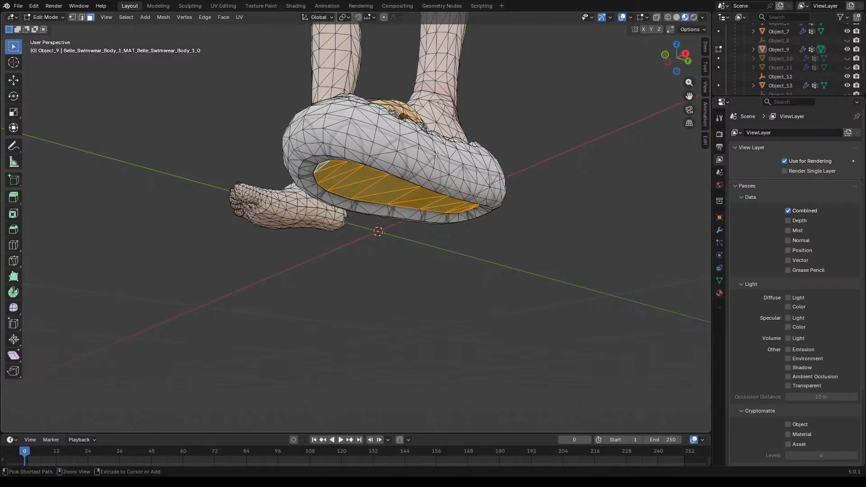
{"action": "scroll", "coordinate": [318, 169], "scroll_direction": "up", "scroll_amount": 6}
{"action": "scroll", "coordinate": [389, 173], "scroll_direction": "down", "scroll_amount": 6}
{"action": "middle_click_drag", "start_coordinate": [448, 229], "coordinate": [448, 220]}
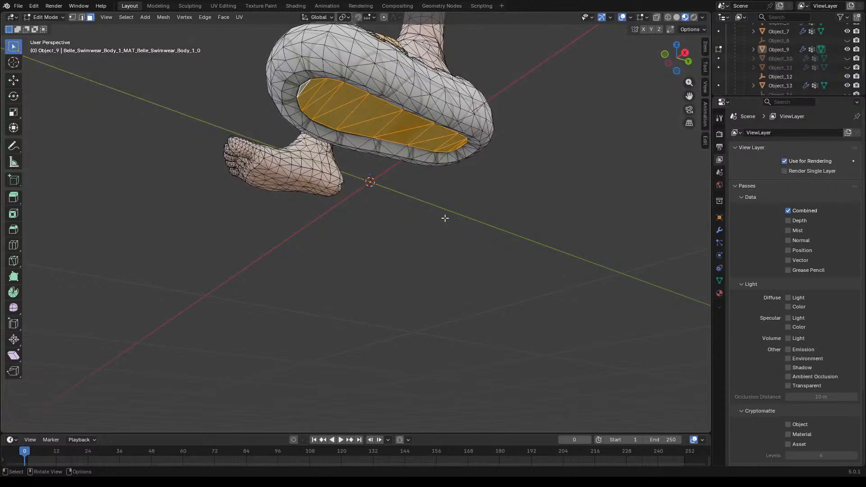
Step: Try picking shortest paths between faces on the left slipper's outer side, with the Fill Region option enabled
{"action": "key", "text": "ctrl"}
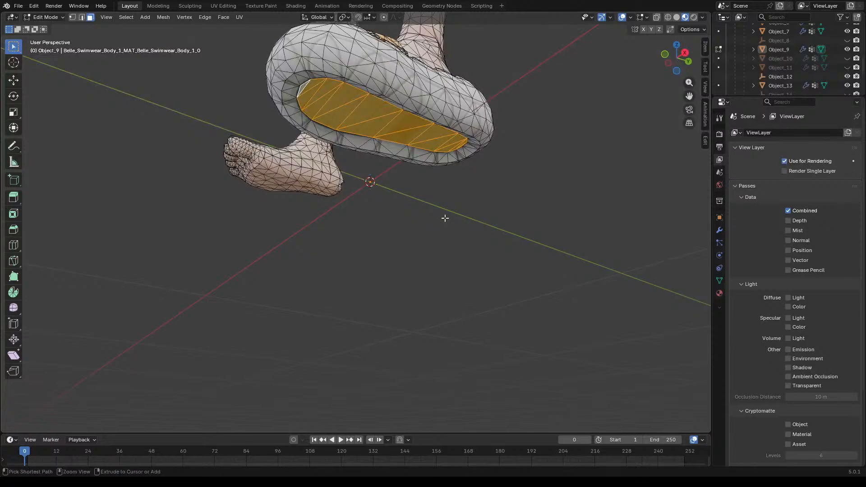
{"action": "left_click", "coordinate": [422, 97]}
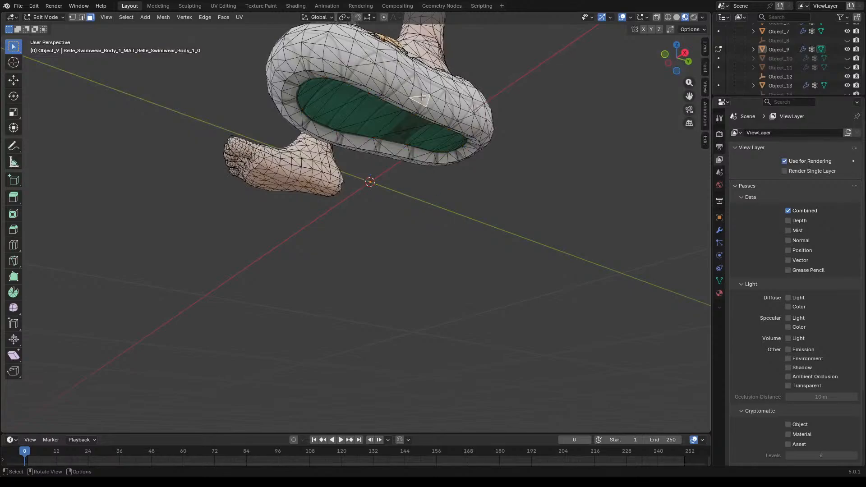
{"action": "key", "text": "ctrl"}
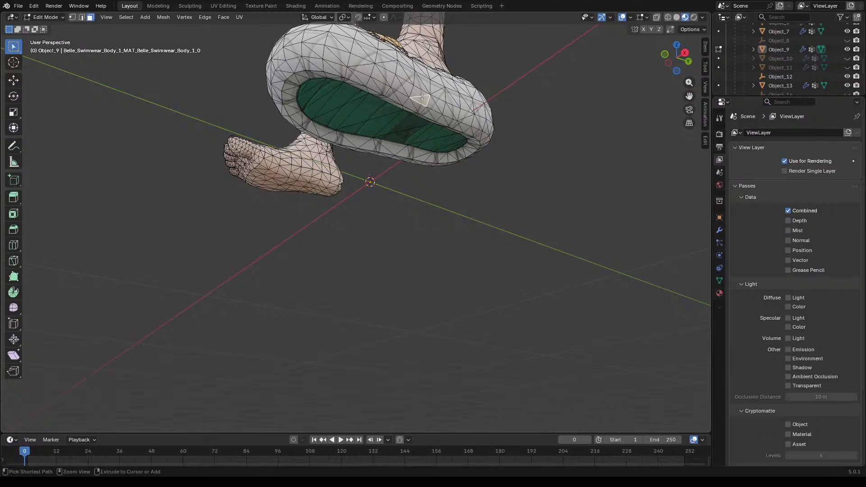
{"action": "key", "text": "ctrl"}
{"action": "left_click", "coordinate": [435, 102], "text": "ctrl"}
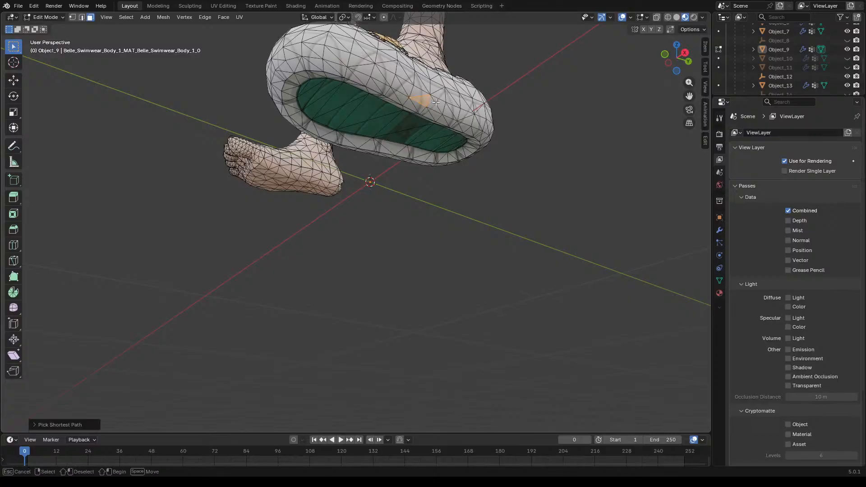
{"action": "left_click", "coordinate": [438, 103]}
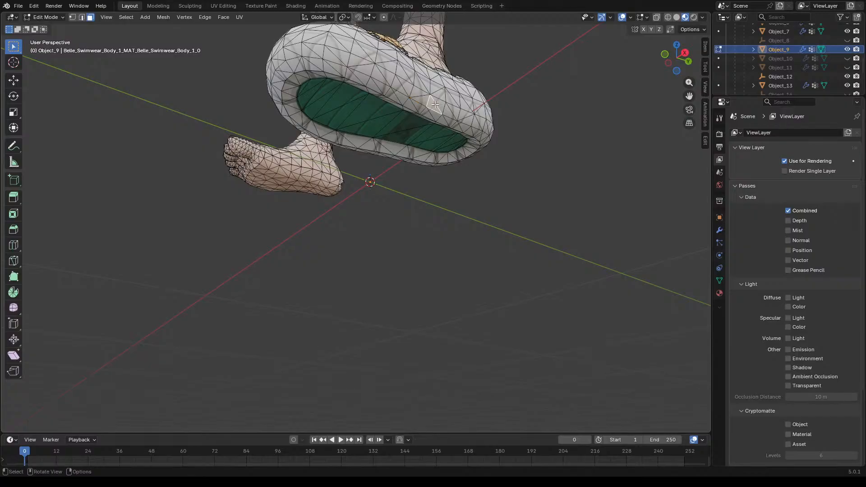
{"action": "left_click", "coordinate": [440, 103], "text": "ctrl"}
{"action": "left_click", "coordinate": [435, 93], "text": "ctrl"}
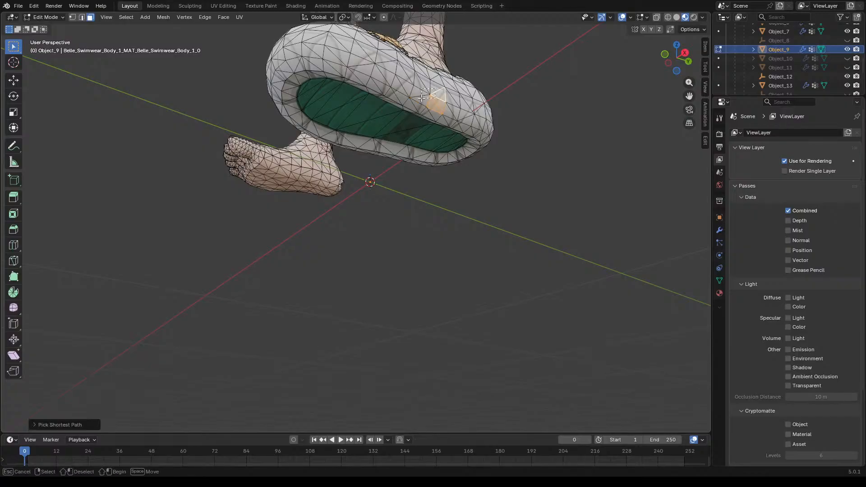
{"action": "key", "text": "ctrl+z"}
{"action": "left_click", "coordinate": [436, 95], "text": "ctrl"}
{"action": "left_click", "coordinate": [426, 104], "text": "ctrl"}
{"action": "left_click", "coordinate": [34, 425]}
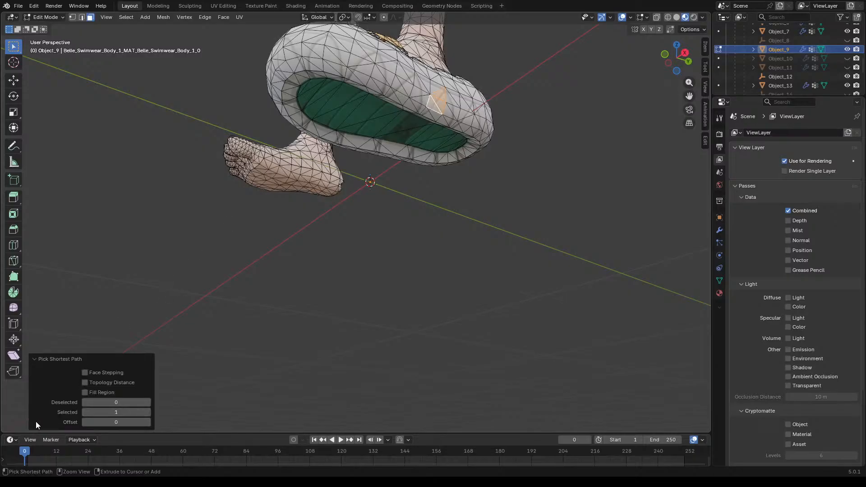
{"action": "left_click", "coordinate": [85, 391]}
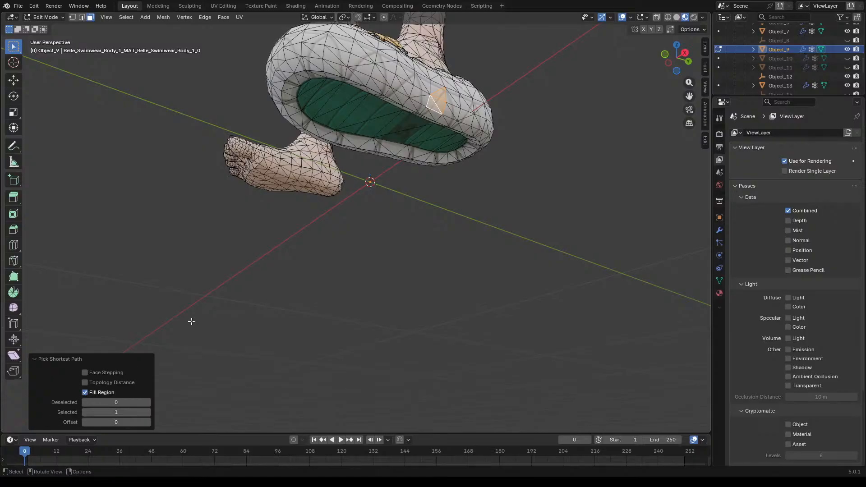
Step: Select the white faces along the left slipper's outer side between heel and toe and around the heel, using shortest paths
{"action": "left_click", "coordinate": [475, 116]}
{"action": "left_click", "coordinate": [295, 48], "text": "ctrl"}
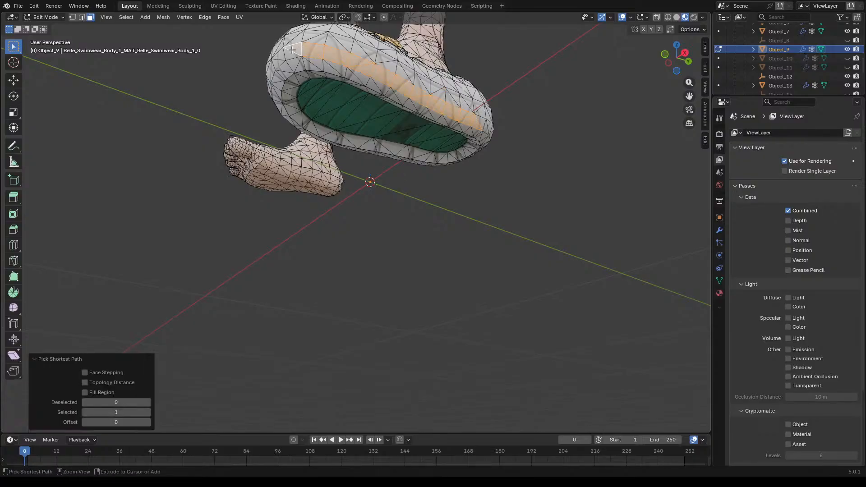
{"action": "left_click", "coordinate": [297, 65], "text": "ctrl"}
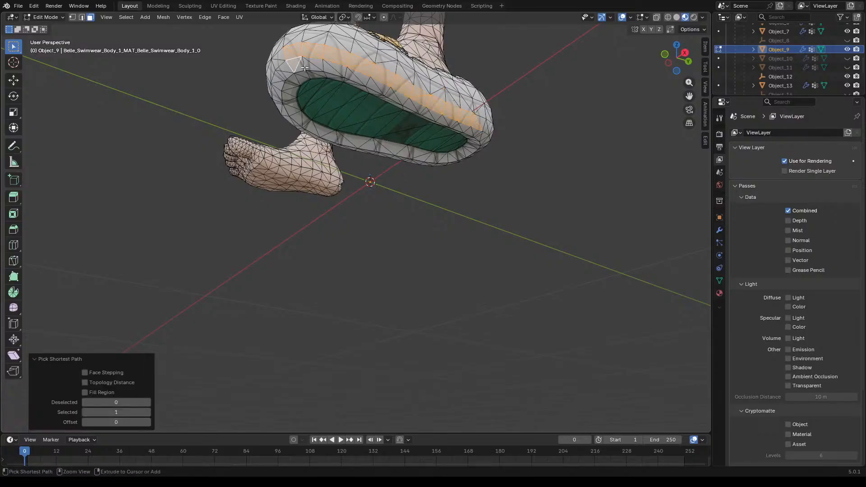
{"action": "left_click", "coordinate": [475, 133], "text": "ctrl"}
{"action": "left_click", "coordinate": [429, 161], "text": "ctrl"}
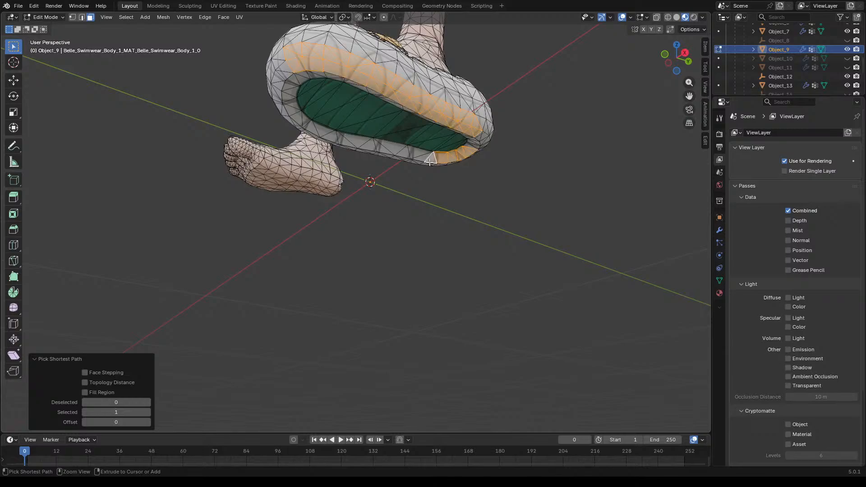
Step: Add the white faces on the opposite sole rim and the teal sole faces to the selection
{"action": "left_click", "coordinate": [329, 135], "text": "ctrl"}
{"action": "left_click", "coordinate": [350, 118], "text": "ctrl"}
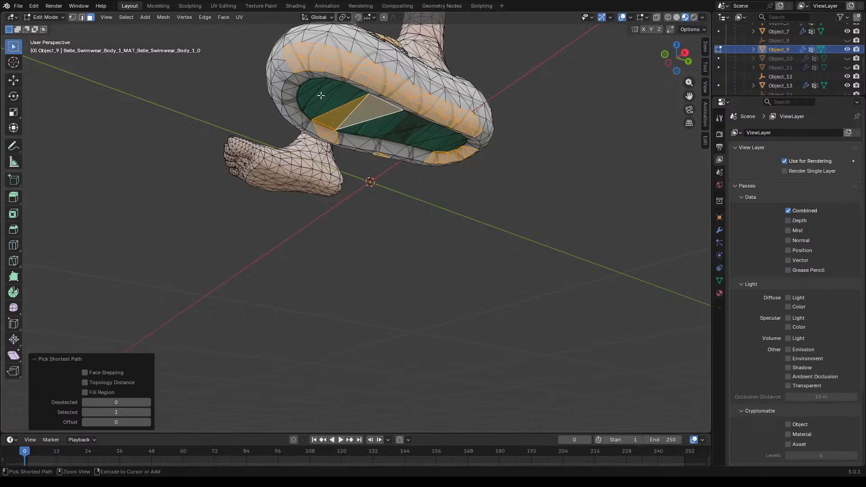
{"action": "left_click", "coordinate": [321, 96], "text": "ctrl"}
{"action": "left_click", "coordinate": [444, 139], "text": "ctrl"}
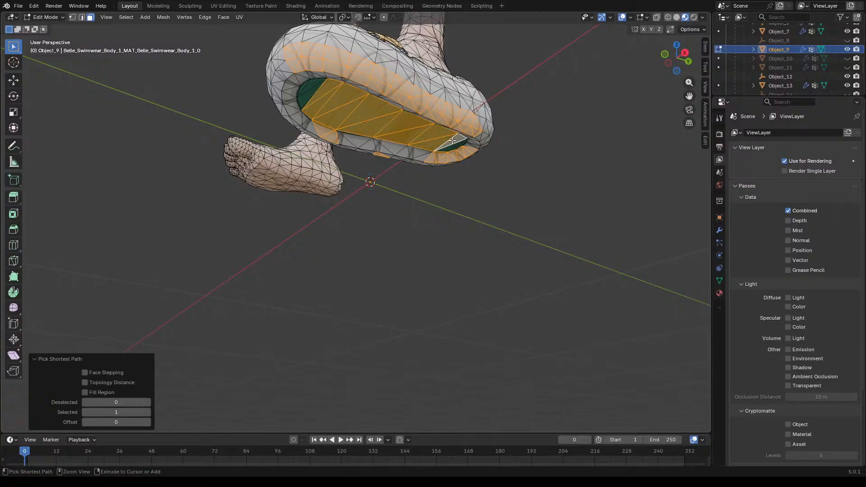
Step: Extend the selection around the left slipper's toe end and along the upper part of its outer side to the heel
{"action": "left_click", "coordinate": [286, 82], "text": "ctrl"}
{"action": "left_click", "coordinate": [274, 83], "text": "ctrl"}
{"action": "left_click", "coordinate": [278, 59], "text": "ctrl"}
{"action": "left_click", "coordinate": [286, 43], "text": "ctrl"}
{"action": "left_click", "coordinate": [344, 40], "text": "ctrl"}
{"action": "left_click", "coordinate": [390, 47], "text": "ctrl"}
{"action": "left_click", "coordinate": [420, 69], "text": "ctrl"}
{"action": "left_click", "coordinate": [459, 81], "text": "ctrl"}
{"action": "left_click", "coordinate": [475, 88], "text": "ctrl"}
{"action": "left_click", "coordinate": [482, 106], "text": "ctrl"}
{"action": "left_click", "coordinate": [456, 95], "text": "ctrl"}
{"action": "left_click", "coordinate": [457, 85], "text": "ctrl"}
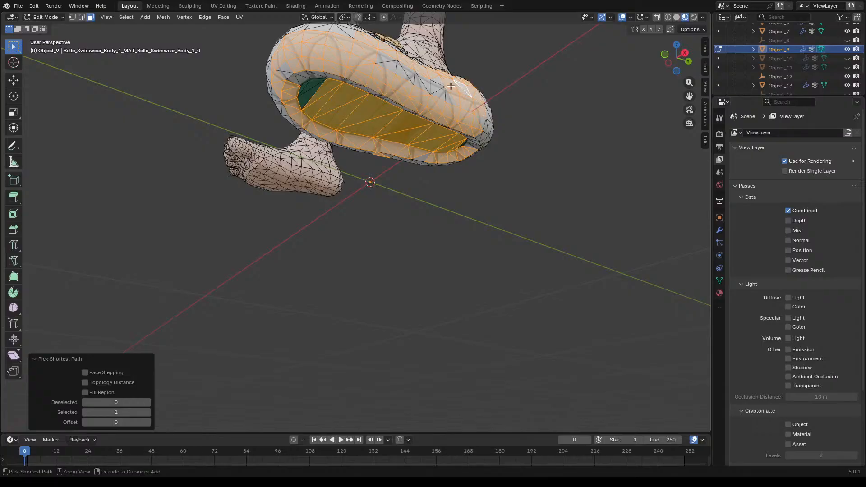
Step: Add the unselected gaps on the left slipper's outer side and along the sole's edge to the selection
{"action": "left_click", "coordinate": [438, 93], "text": "ctrl"}
{"action": "left_click", "coordinate": [385, 58], "text": "ctrl"}
{"action": "left_click", "coordinate": [441, 82], "text": "ctrl"}
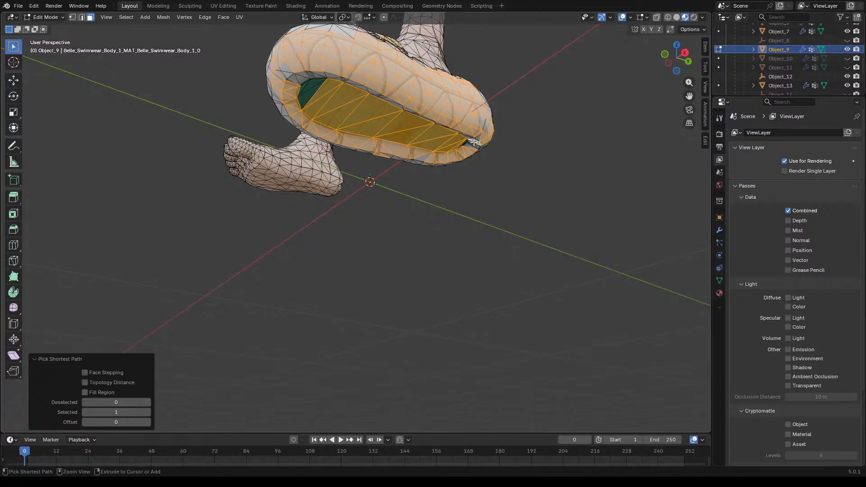
{"action": "left_click", "coordinate": [398, 105], "text": "ctrl"}
{"action": "left_click", "coordinate": [346, 83], "text": "ctrl"}
{"action": "left_click", "coordinate": [312, 75], "text": "ctrl"}
{"action": "left_click", "coordinate": [297, 77], "text": "ctrl"}
Step: Add the last teal and rim faces at the slipper's toe end, and delete the vertices of the whole selection
{"action": "left_click", "coordinate": [295, 83], "text": "ctrl"}
{"action": "left_click", "coordinate": [304, 97], "text": "ctrl"}
{"action": "left_click", "coordinate": [302, 89], "text": "ctrl"}
{"action": "left_click", "coordinate": [308, 98], "text": "ctrl"}
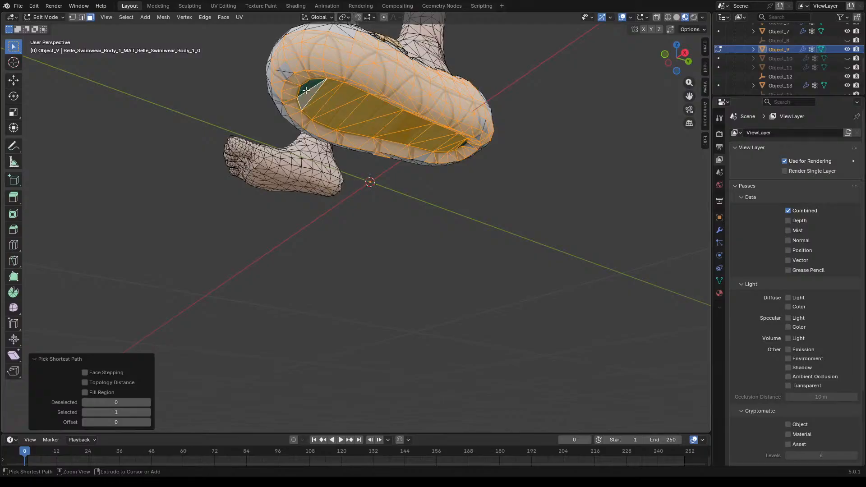
{"action": "left_click", "coordinate": [305, 84], "text": "ctrl"}
{"action": "left_click", "coordinate": [291, 74], "text": "ctrl"}
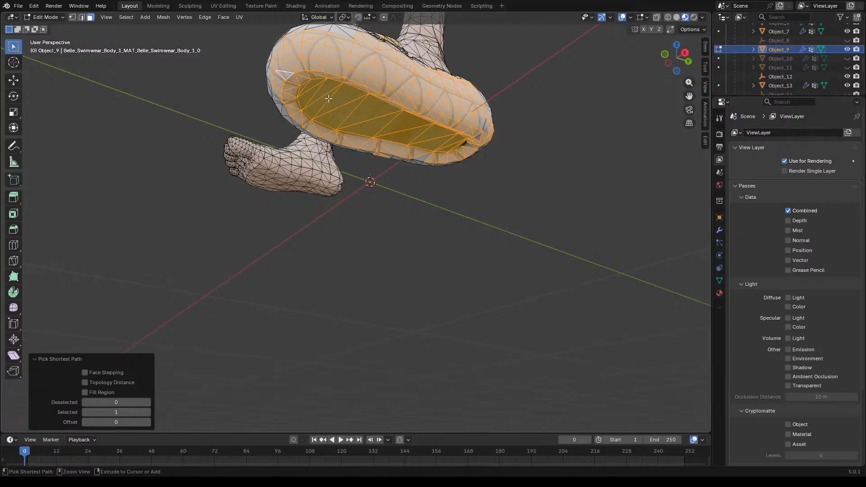
{"action": "key", "text": "x"}
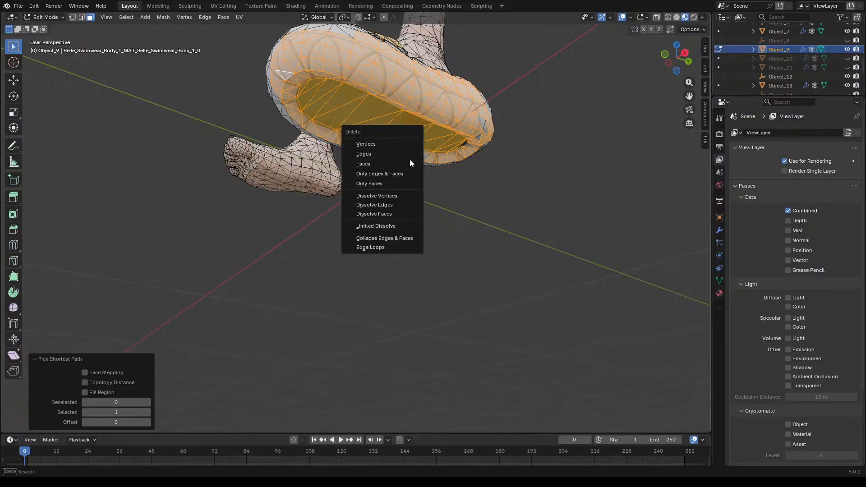
{"action": "left_click", "coordinate": [383, 143]}
Step: Select the faces across the inner half of the left slipper's remaining front wall
{"action": "middle_click_drag", "start_coordinate": [475, 168], "coordinate": [374, 206]}
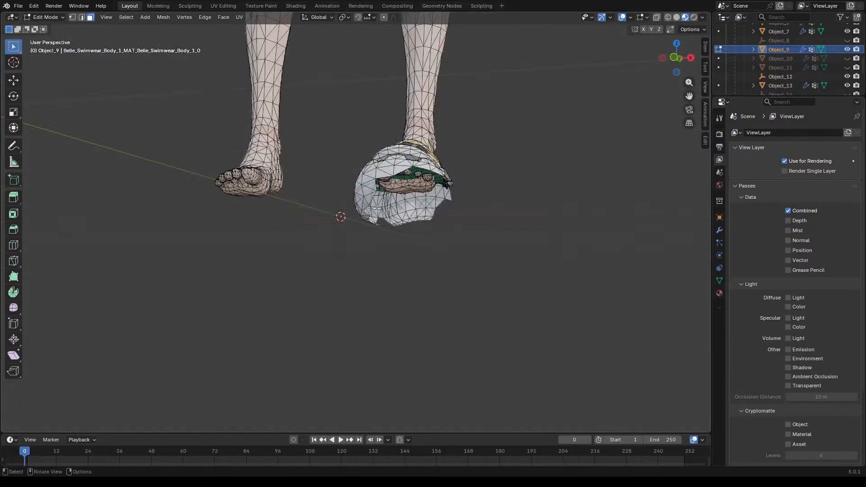
{"action": "scroll", "coordinate": [409, 211], "scroll_direction": "up", "scroll_amount": 6}
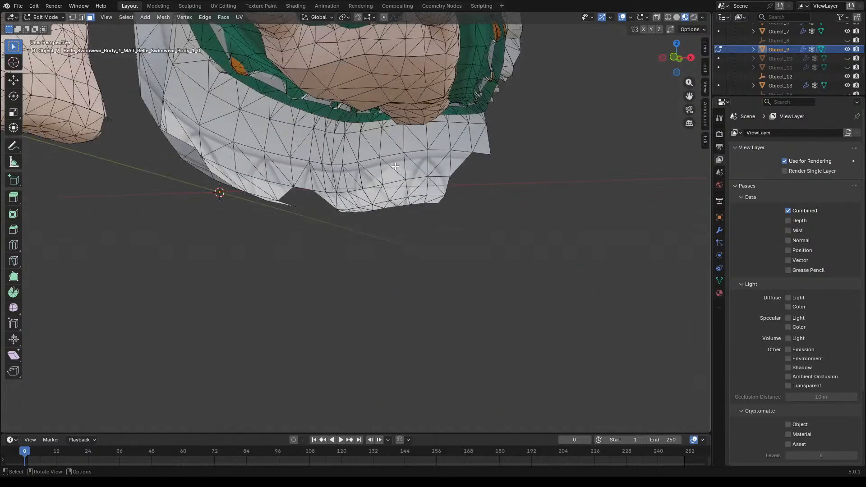
{"action": "left_click", "coordinate": [478, 147], "text": "ctrl"}
{"action": "left_click", "coordinate": [178, 88], "text": "shift"}
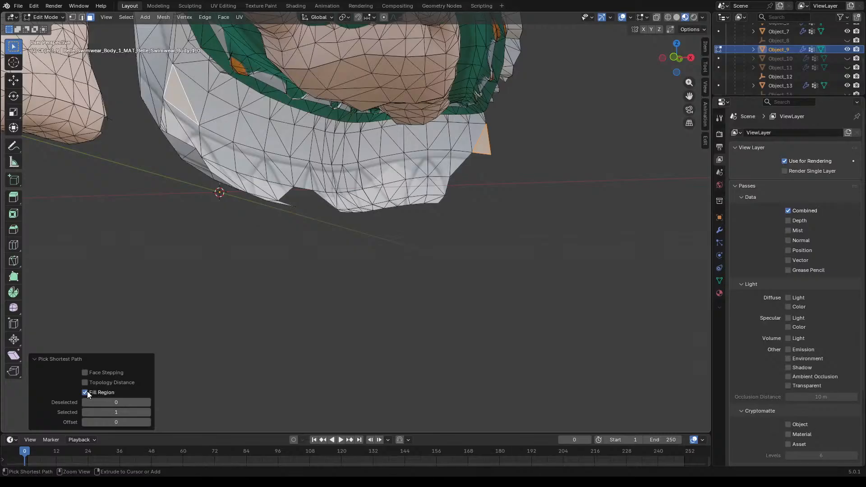
{"action": "left_click", "coordinate": [426, 172], "text": "shift"}
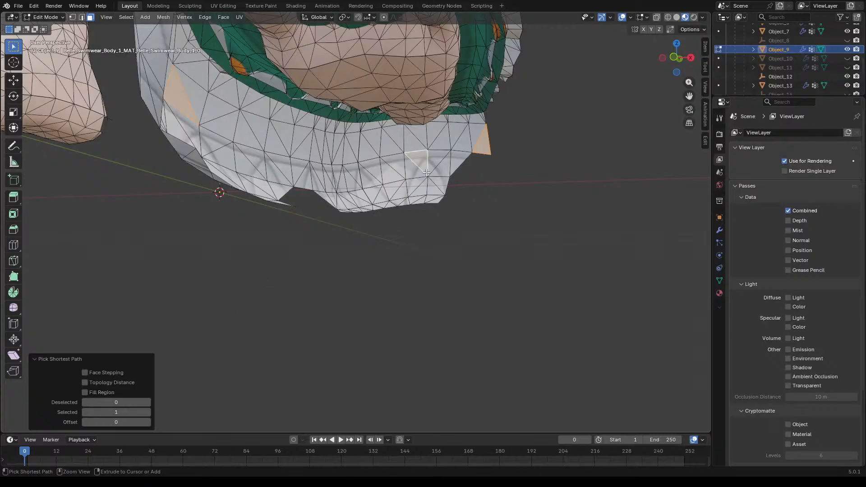
{"action": "left_click", "coordinate": [198, 109], "text": "ctrl"}
{"action": "left_click", "coordinate": [287, 163], "text": "ctrl"}
{"action": "left_click", "coordinate": [226, 160], "text": "ctrl"}
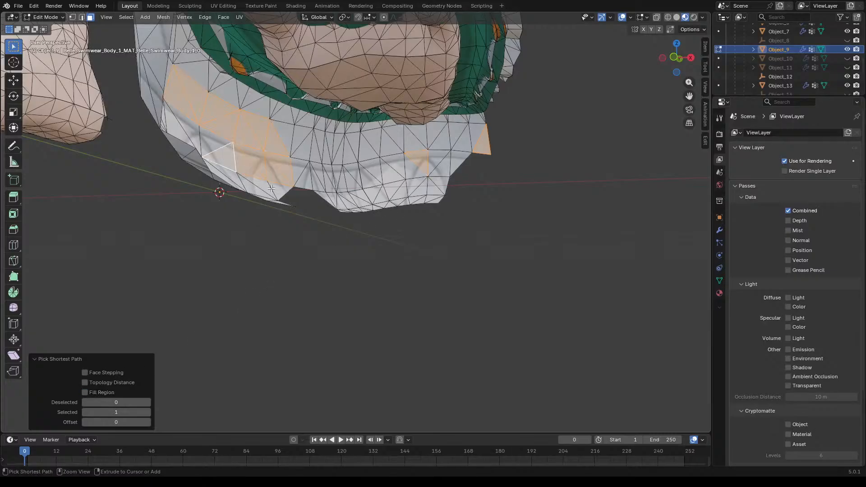
Step: Add the strip of faces running along the front wall toward the slipper's outer end to the selection
{"action": "middle_click_drag", "start_coordinate": [404, 228], "coordinate": [216, 246]}
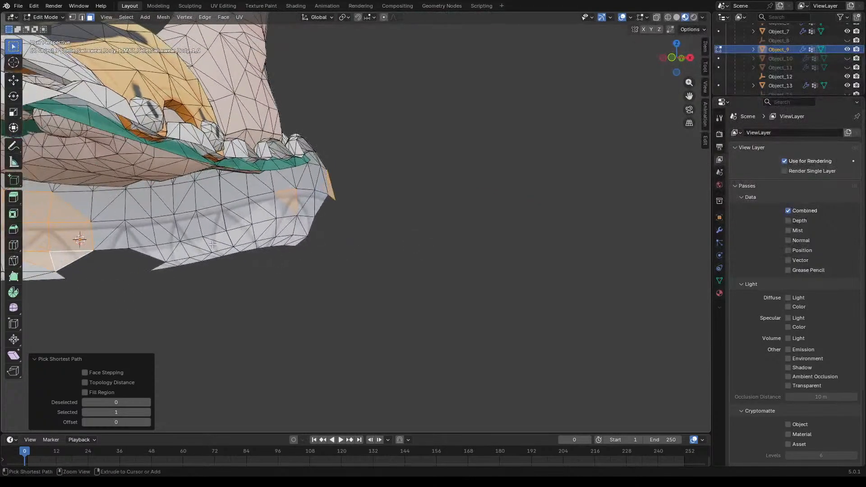
{"action": "left_click", "coordinate": [118, 236], "text": "ctrl"}
{"action": "left_click", "coordinate": [214, 199], "text": "ctrl"}
{"action": "left_click", "coordinate": [280, 209], "text": "ctrl"}
{"action": "left_click", "coordinate": [223, 219], "text": "ctrl"}
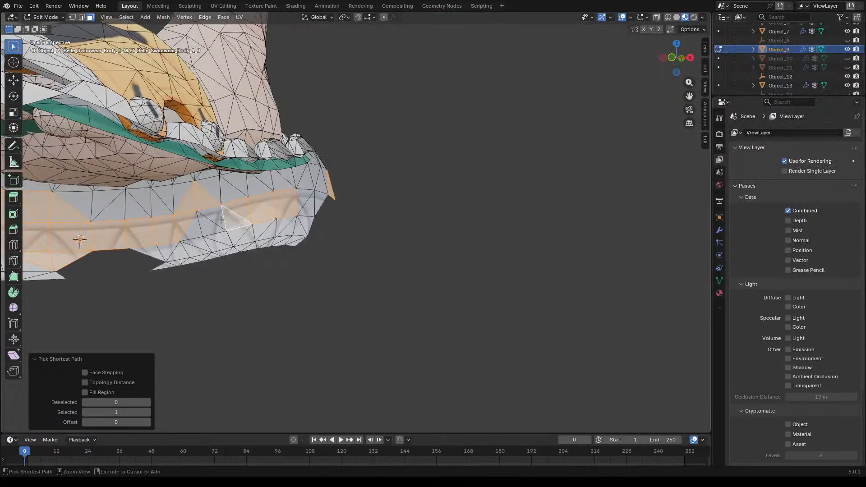
Step: Fill the gaps in the selected lower wall and add the faces at its outer end
{"action": "left_click", "coordinate": [197, 228], "text": "ctrl"}
{"action": "left_click", "coordinate": [210, 222], "text": "ctrl"}
{"action": "left_click", "coordinate": [235, 244], "text": "ctrl"}
{"action": "left_click", "coordinate": [286, 238], "text": "ctrl"}
{"action": "left_click", "coordinate": [304, 231], "text": "ctrl"}
{"action": "left_click", "coordinate": [307, 199], "text": "ctrl"}
{"action": "left_click", "coordinate": [321, 197], "text": "ctrl"}
{"action": "left_click", "coordinate": [321, 180], "text": "ctrl"}
{"action": "left_click", "coordinate": [319, 160], "text": "ctrl"}
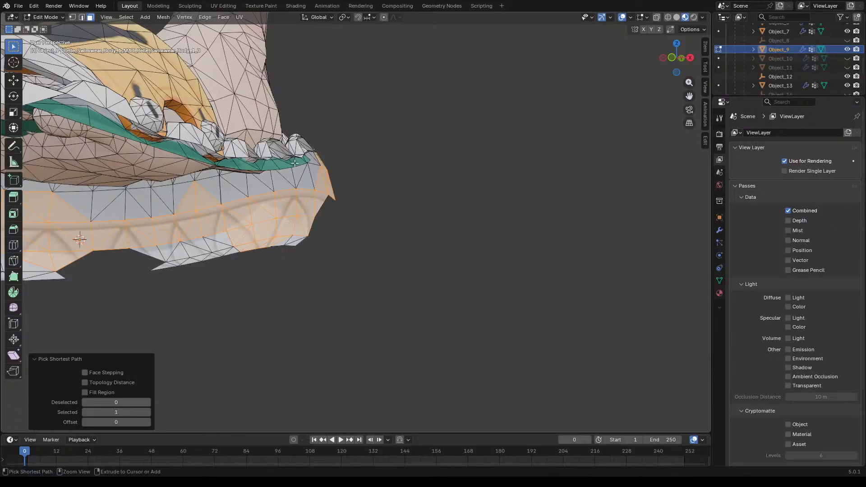
Step: Add the white tufts and teal faces along the slipper's opening to the selection, and delete the selected geometry
{"action": "left_click", "coordinate": [268, 159], "text": "ctrl"}
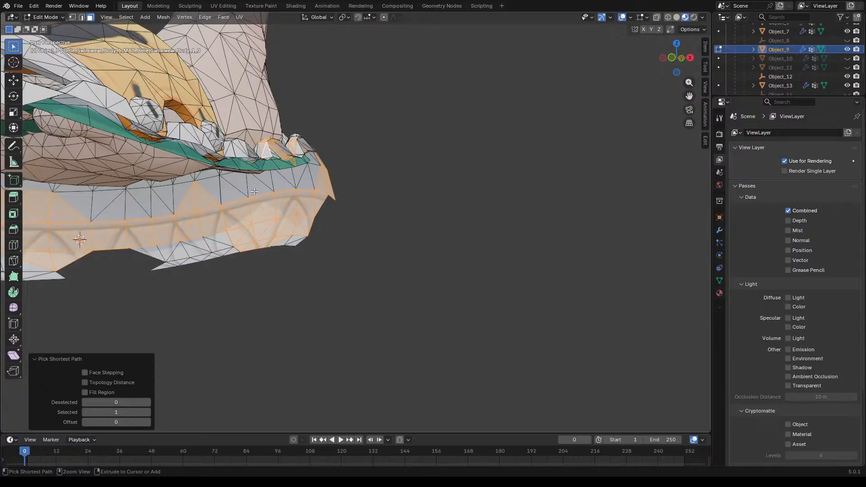
{"action": "left_click", "coordinate": [232, 152], "text": "ctrl"}
{"action": "left_click", "coordinate": [186, 135], "text": "ctrl"}
{"action": "left_click", "coordinate": [203, 140], "text": "ctrl"}
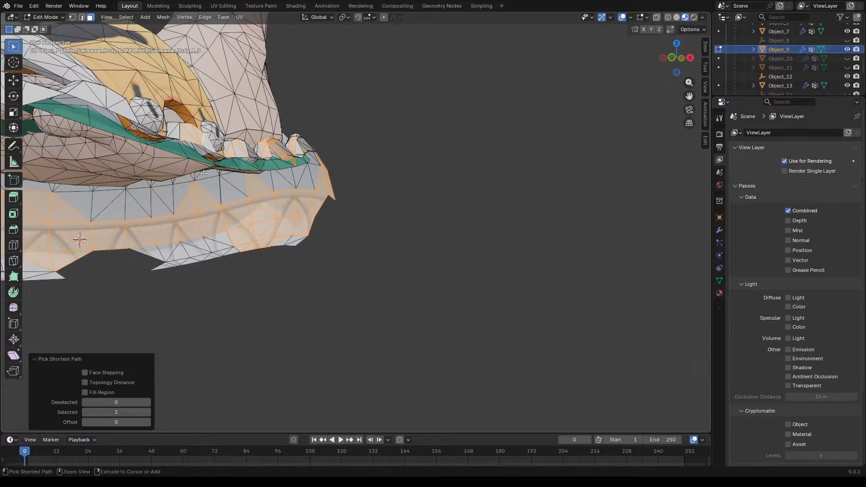
{"action": "left_click", "coordinate": [190, 155], "text": "ctrl"}
{"action": "left_click", "coordinate": [174, 149], "text": "ctrl"}
{"action": "left_click", "coordinate": [87, 119], "text": "ctrl"}
{"action": "left_click", "coordinate": [96, 96], "text": "ctrl"}
{"action": "left_click", "coordinate": [119, 105], "text": "ctrl"}
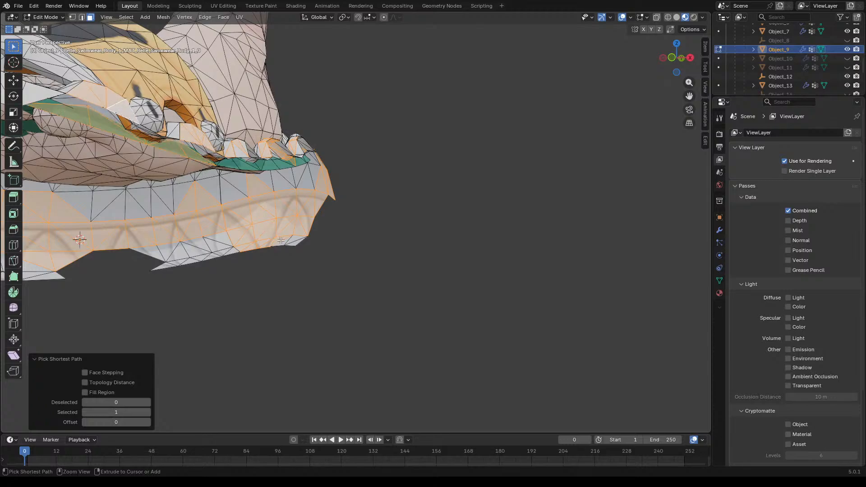
{"action": "key", "text": "x"}
{"action": "left_click", "coordinate": [263, 244]}
Step: Switch to vertex selection, box-select the slipper fragments hanging below the left foot and delete them
{"action": "scroll", "coordinate": [379, 258], "scroll_direction": "down", "scroll_amount": 8}
{"action": "scroll", "coordinate": [379, 259], "scroll_direction": "up", "scroll_amount": 4}
{"action": "key", "text": "1"}
{"action": "scroll", "coordinate": [484, 257], "scroll_direction": "up", "scroll_amount": 5}
{"action": "scroll", "coordinate": [475, 288], "scroll_direction": "down", "scroll_amount": 3}
{"action": "left_click_drag", "start_coordinate": [464, 210], "coordinate": [254, 270]}
{"action": "key", "text": "z"}
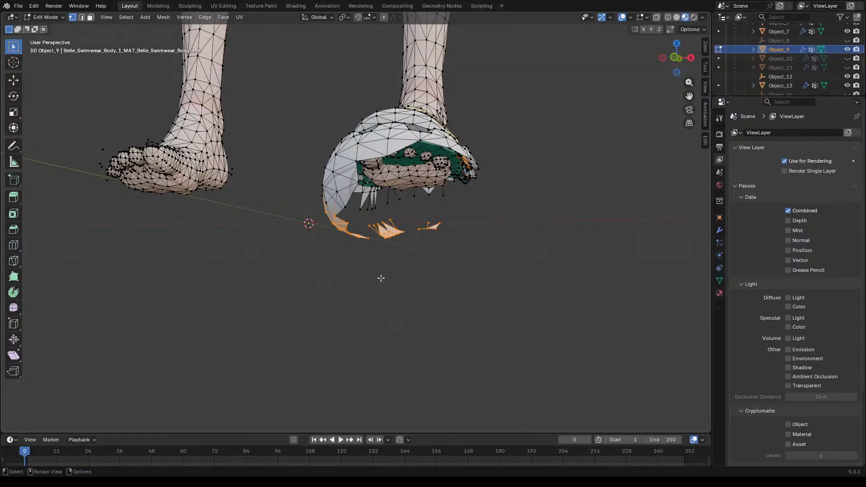
{"action": "key", "text": "x"}
{"action": "left_click", "coordinate": [369, 268]}
Step: Box-select the slipper's wall beside the left foot's inner side and delete its vertices in successive passes
{"action": "key", "text": "x"}
{"action": "left_click_drag", "start_coordinate": [309, 143], "coordinate": [354, 228]}
{"action": "key", "text": "x"}
{"action": "left_click", "coordinate": [336, 221]}
{"action": "left_click_drag", "start_coordinate": [310, 129], "coordinate": [349, 208]}
{"action": "key", "text": "x"}
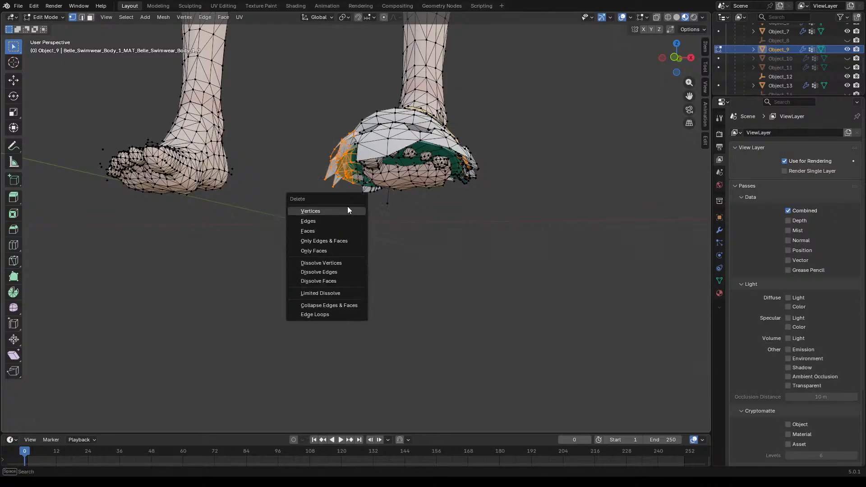
{"action": "left_click", "coordinate": [339, 212]}
Step: Box-select and delete further batches of leftover slipper vertices beside the left big toe
{"action": "left_click_drag", "start_coordinate": [318, 130], "coordinate": [353, 194]}
{"action": "key", "text": "x"}
{"action": "left_click", "coordinate": [335, 198]}
{"action": "left_click_drag", "start_coordinate": [315, 120], "coordinate": [354, 198]}
{"action": "key", "text": "x"}
{"action": "left_click", "coordinate": [342, 198]}
{"action": "left_click_drag", "start_coordinate": [326, 131], "coordinate": [351, 178]}
{"action": "key", "text": "x"}
{"action": "left_click", "coordinate": [335, 198]}
Step: Delete the slipper's leftover upper pieces over the left toes in repeated batches of vertices
{"action": "key", "text": "x"}
{"action": "left_click", "coordinate": [354, 195]}
{"action": "key", "text": "x"}
{"action": "left_click", "coordinate": [356, 191]}
{"action": "key", "text": "x"}
{"action": "left_click", "coordinate": [354, 188]}
{"action": "key", "text": "x"}
{"action": "left_click", "coordinate": [353, 178]}
{"action": "key", "text": "x"}
{"action": "left_click", "coordinate": [353, 180]}
{"action": "key", "text": "x"}
{"action": "left_click", "coordinate": [356, 179]}
{"action": "key", "text": "x"}
{"action": "left_click", "coordinate": [348, 179]}
Step: Box-select the orange strap piece arching over the left foot's instep and delete its vertices
{"action": "middle_click_drag", "start_coordinate": [534, 201], "coordinate": [510, 234]}
{"action": "scroll", "coordinate": [270, 245], "scroll_direction": "down", "scroll_amount": 6}
{"action": "key", "text": "KP_1"}
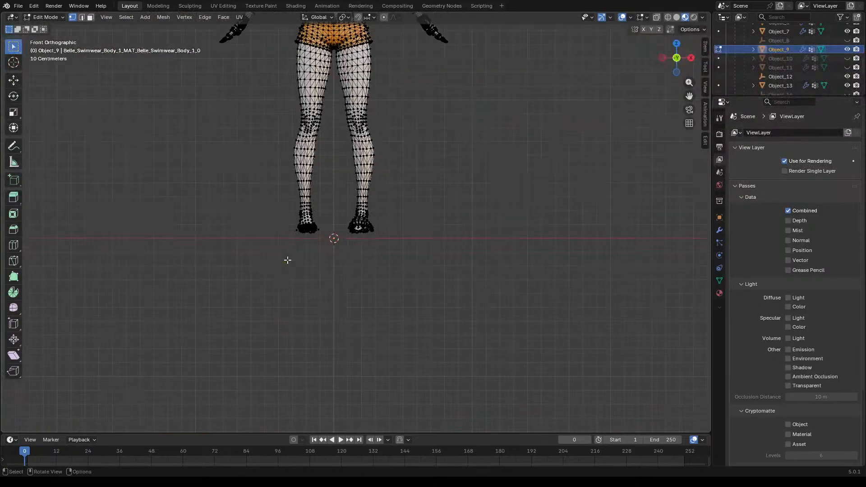
{"action": "key", "text": "KP_3"}
{"action": "scroll", "coordinate": [451, 232], "scroll_direction": "down", "scroll_amount": 3}
{"action": "scroll", "coordinate": [281, 219], "scroll_direction": "up", "scroll_amount": 10}
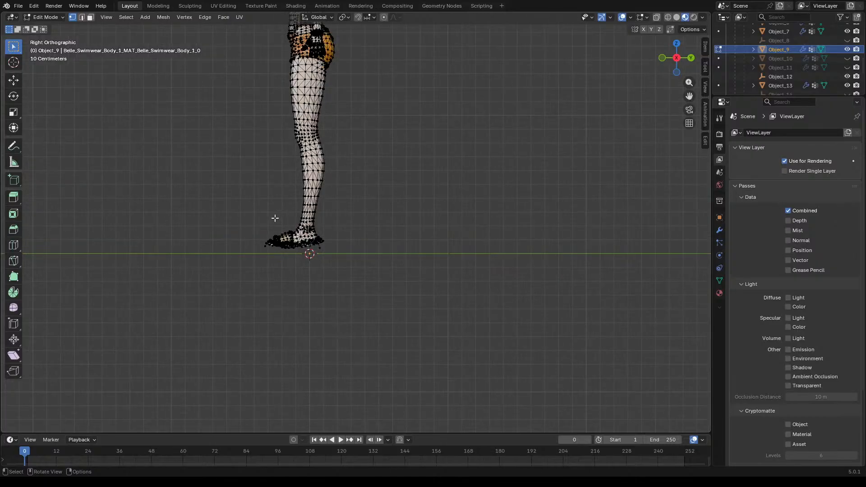
{"action": "middle_click_drag", "start_coordinate": [384, 286], "coordinate": [514, 327]}
{"action": "middle_click_drag", "start_coordinate": [433, 267], "coordinate": [340, 238]}
{"action": "scroll", "coordinate": [352, 244], "scroll_direction": "down", "scroll_amount": 3}
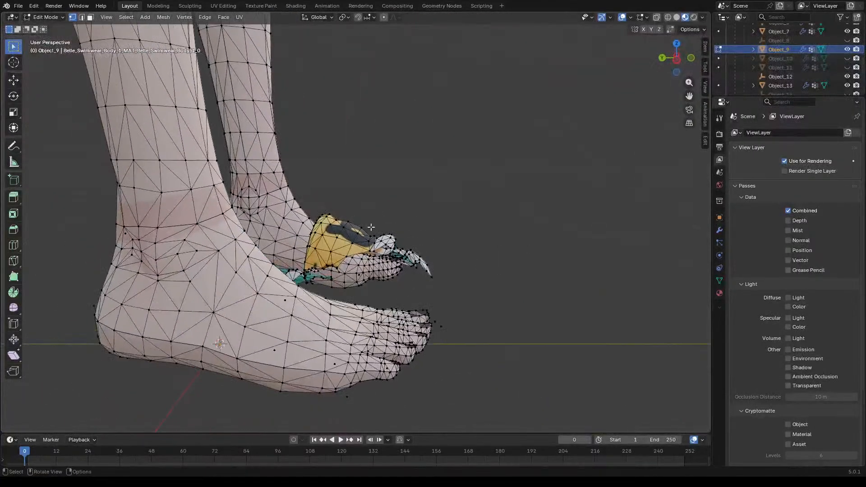
{"action": "scroll", "coordinate": [338, 216], "scroll_direction": "up", "scroll_amount": 6}
{"action": "left_click_drag", "start_coordinate": [282, 195], "coordinate": [432, 267]}
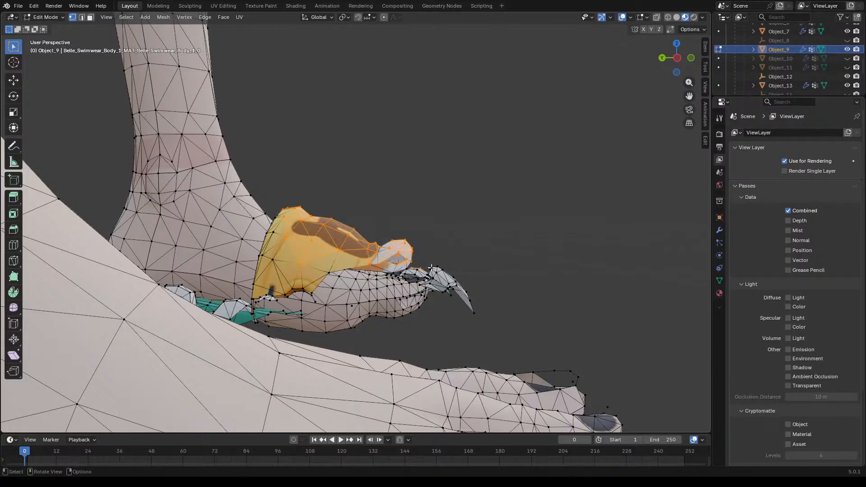
{"action": "key", "text": "x"}
{"action": "left_click", "coordinate": [396, 267]}
Step: Box-select the white and green slipper rim in front of the left toes and delete its vertices in two passes
{"action": "middle_click_drag", "start_coordinate": [386, 238], "coordinate": [338, 279]}
{"action": "scroll", "coordinate": [365, 308], "scroll_direction": "up", "scroll_amount": 5}
{"action": "middle_click_drag", "start_coordinate": [421, 295], "coordinate": [444, 285]}
{"action": "scroll", "coordinate": [511, 274], "scroll_direction": "down", "scroll_amount": 3}
{"action": "middle_click_drag", "start_coordinate": [512, 276], "coordinate": [544, 282]}
{"action": "left_click_drag", "start_coordinate": [613, 201], "coordinate": [497, 331]}
{"action": "key", "text": "x"}
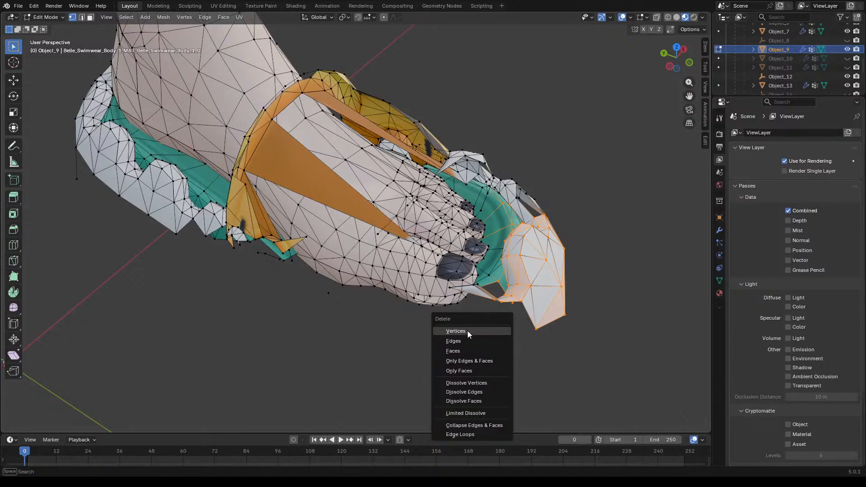
{"action": "left_click", "coordinate": [467, 332]}
{"action": "key", "text": "x"}
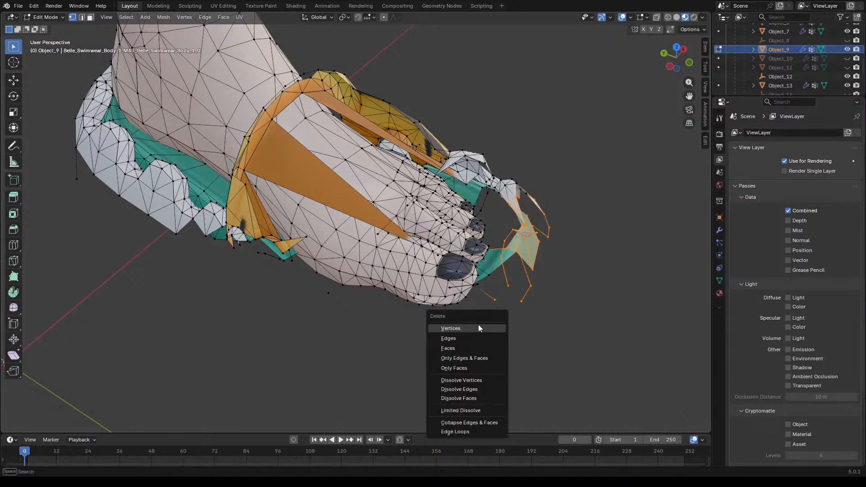
{"action": "left_click", "coordinate": [478, 328]}
Step: Delete the slipper rim's remaining vertices beside the left foot's smaller toes in successive passes
{"action": "left_click_drag", "start_coordinate": [536, 240], "coordinate": [488, 165]}
{"action": "key", "text": "x"}
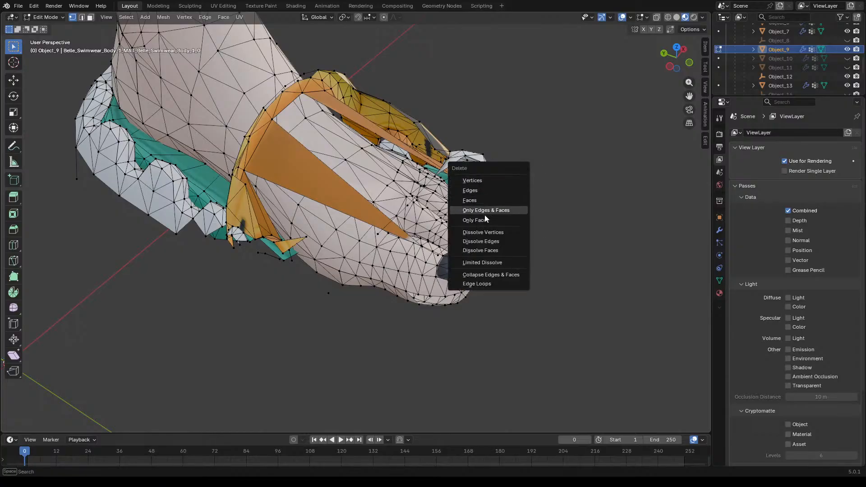
{"action": "left_click", "coordinate": [484, 180]}
{"action": "left_click_drag", "start_coordinate": [444, 136], "coordinate": [482, 194]}
{"action": "key", "text": "x"}
{"action": "left_click", "coordinate": [481, 182]}
{"action": "key", "text": "x"}
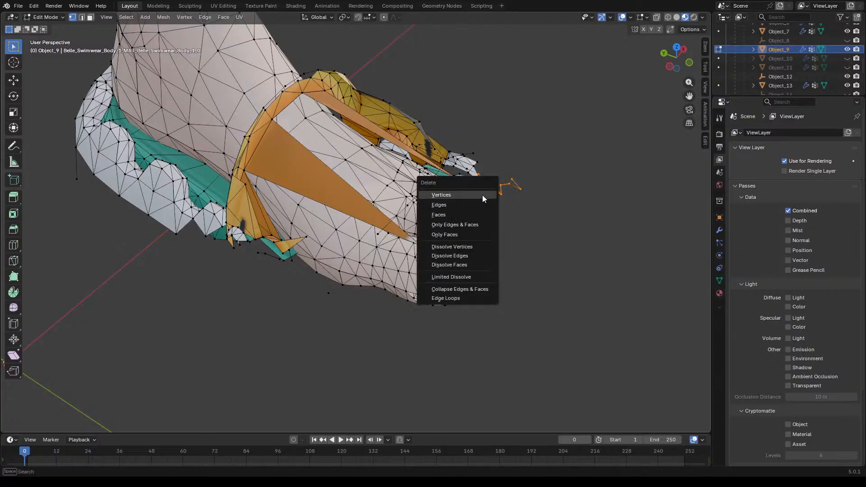
{"action": "left_click", "coordinate": [480, 195]}
Step: Box-select the white trim fragments and stray vertices beyond the left little toe and delete them
{"action": "left_click_drag", "start_coordinate": [491, 151], "coordinate": [450, 188]}
{"action": "key", "text": "x"}
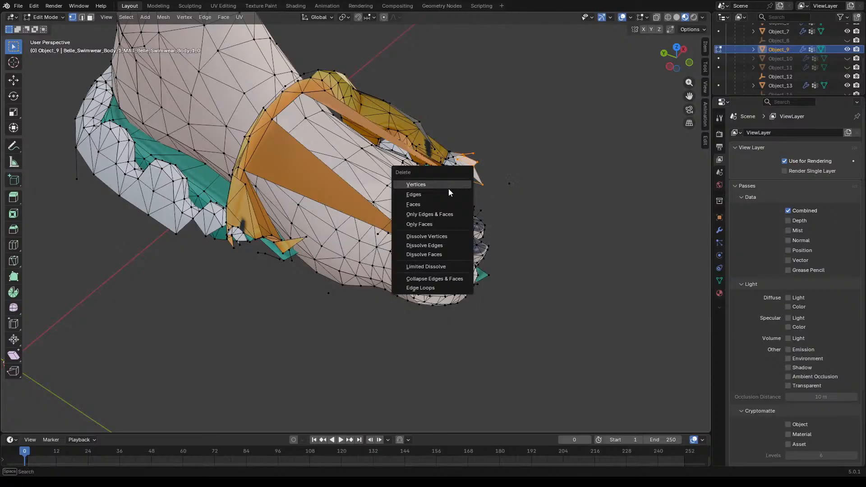
{"action": "left_click", "coordinate": [444, 185]}
{"action": "left_click_drag", "start_coordinate": [521, 176], "coordinate": [465, 192]}
{"action": "key", "text": "x"}
{"action": "left_click", "coordinate": [454, 193]}
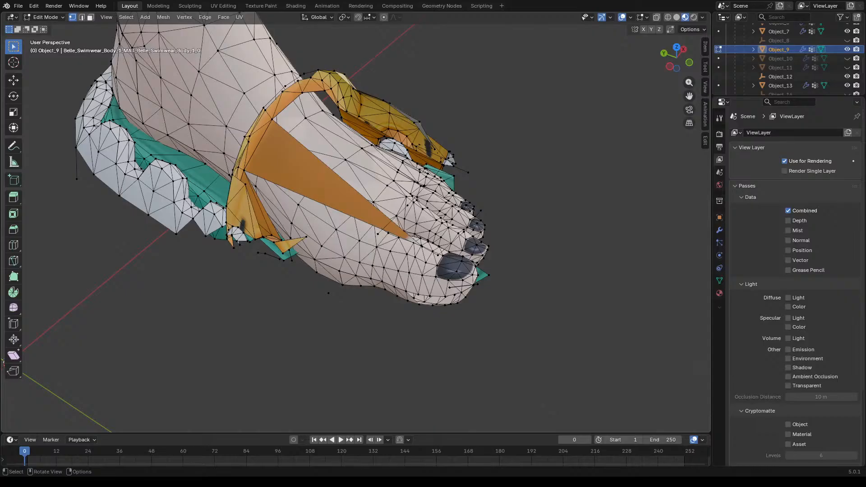
Step: Delete the green sole fragments sticking out beneath the left foot's toes
{"action": "middle_click_drag", "start_coordinate": [609, 250], "coordinate": [478, 330]}
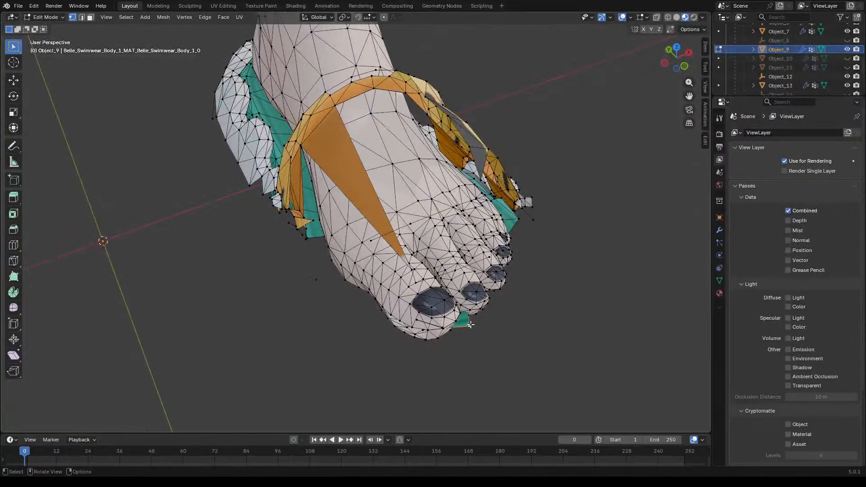
{"action": "scroll", "coordinate": [506, 330], "scroll_direction": "up", "scroll_amount": 4}
{"action": "key", "text": "x"}
{"action": "left_click", "coordinate": [458, 324]}
{"action": "middle_click_drag", "start_coordinate": [459, 324], "coordinate": [360, 156]}
{"action": "key", "text": "x"}
{"action": "left_click", "coordinate": [475, 193]}
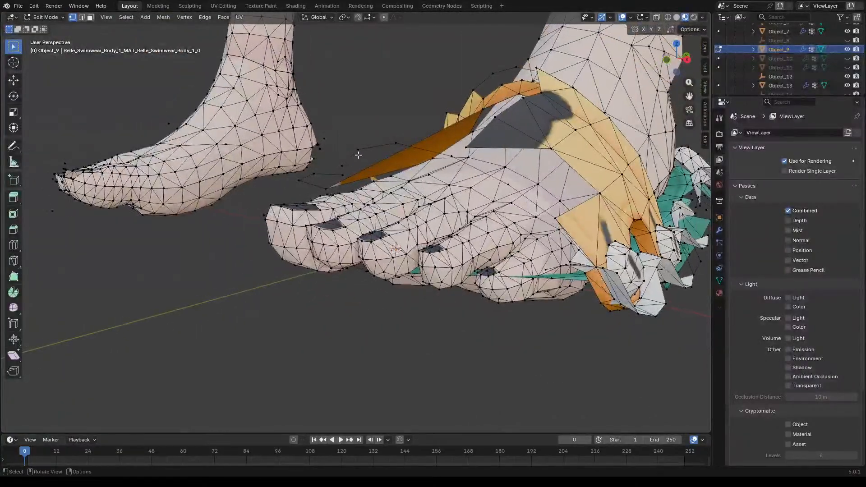
Step: Switch to face selection and select the orange strap's faces across the top of the left foot
{"action": "key", "text": "3"}
{"action": "mouse_move", "coordinate": [319, 177]}
{"action": "middle_mouse_down"}
{"action": "mouse_move", "coordinate": [483, 197]}
{"action": "mouse_move", "coordinate": [319, 169]}
{"action": "middle_mouse_up"}
{"action": "left_click", "coordinate": [228, 158]}
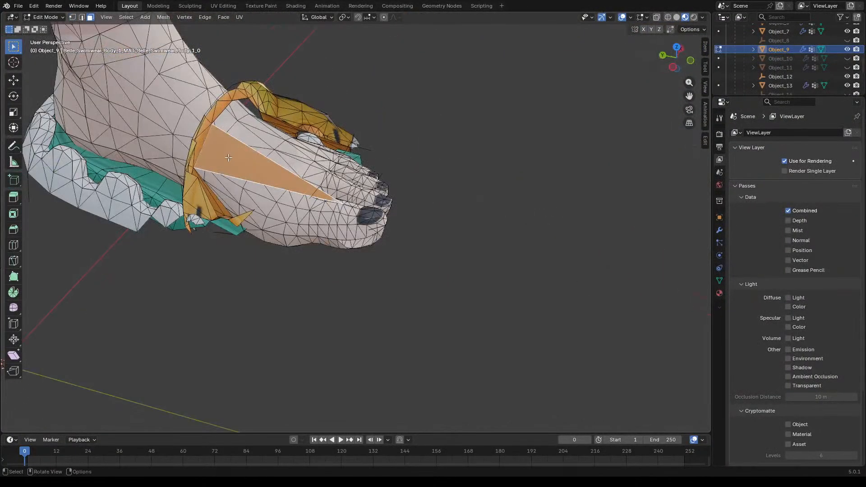
{"action": "left_click", "coordinate": [199, 146], "text": "shift"}
{"action": "left_click", "coordinate": [203, 130], "text": "shift"}
{"action": "left_click", "coordinate": [208, 118], "text": "shift"}
{"action": "left_click", "coordinate": [217, 109], "text": "shift"}
{"action": "left_click", "coordinate": [226, 97], "text": "shift"}
{"action": "left_click", "coordinate": [233, 94], "text": "shift"}
{"action": "left_click", "coordinate": [242, 92], "text": "shift"}
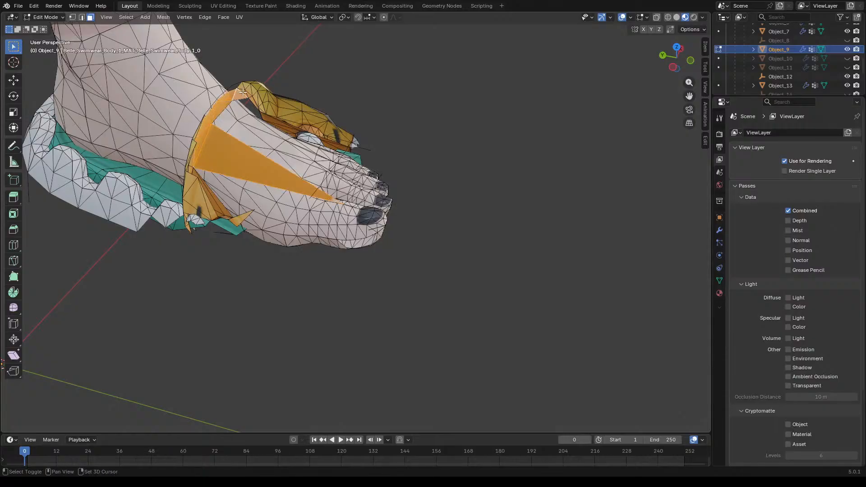
{"action": "left_click", "coordinate": [255, 85], "text": "shift"}
{"action": "left_click", "coordinate": [289, 96], "text": "shift"}
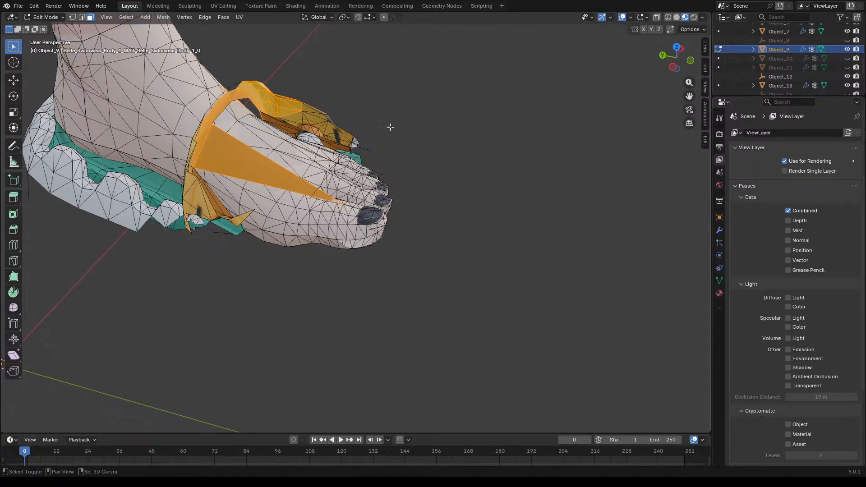
Step: Add the strap's outer-side faces and the linked round button to the selection
{"action": "left_click_drag", "start_coordinate": [380, 127], "coordinate": [304, 124], "text": "shift"}
{"action": "middle_click_drag", "start_coordinate": [487, 155], "coordinate": [526, 178]}
{"action": "left_click", "coordinate": [481, 240], "text": "shift"}
{"action": "left_click", "coordinate": [449, 194], "text": "shift"}
{"action": "left_click", "coordinate": [537, 270], "text": "shift"}
{"action": "left_click", "coordinate": [536, 284], "text": "shift"}
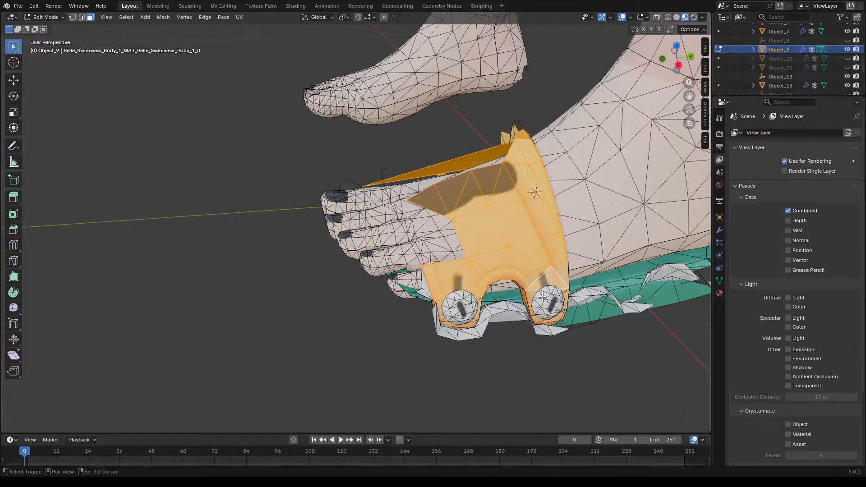
{"action": "key", "text": "l"}
Step: Extend the selection along the sole and white trim on the left foot's outer side, back to the heel
{"action": "left_click_drag", "start_coordinate": [544, 339], "coordinate": [632, 292], "text": "shift"}
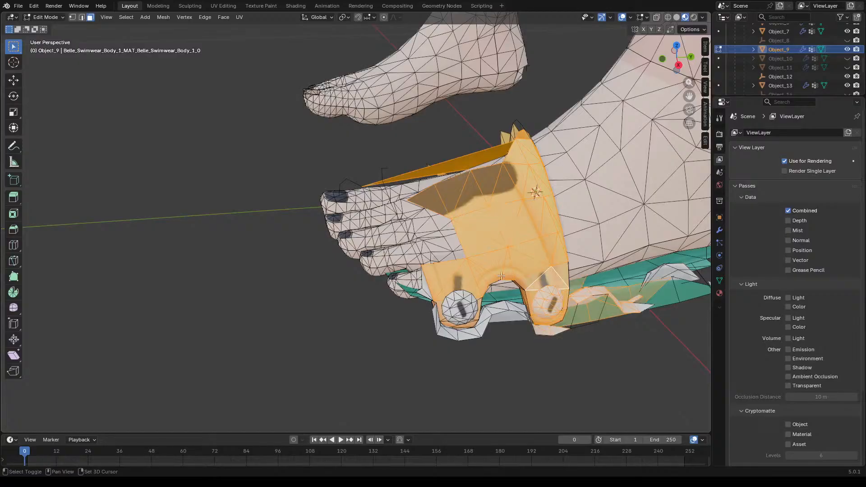
{"action": "scroll", "coordinate": [428, 259], "scroll_direction": "down", "scroll_amount": 6}
{"action": "scroll", "coordinate": [540, 248], "scroll_direction": "up", "scroll_amount": 5}
{"action": "left_click_drag", "start_coordinate": [422, 328], "coordinate": [341, 299], "text": "shift"}
{"action": "left_click_drag", "start_coordinate": [490, 300], "coordinate": [401, 272], "text": "shift"}
{"action": "left_click_drag", "start_coordinate": [465, 275], "coordinate": [421, 265], "text": "shift"}
{"action": "left_click_drag", "start_coordinate": [551, 263], "coordinate": [453, 251], "text": "shift"}
{"action": "left_click_drag", "start_coordinate": [518, 258], "coordinate": [468, 240], "text": "shift"}
{"action": "left_click_drag", "start_coordinate": [559, 225], "coordinate": [496, 238], "text": "shift"}
{"action": "left_click_drag", "start_coordinate": [531, 205], "coordinate": [496, 226], "text": "shift"}
{"action": "left_click_drag", "start_coordinate": [513, 189], "coordinate": [502, 203], "text": "shift"}
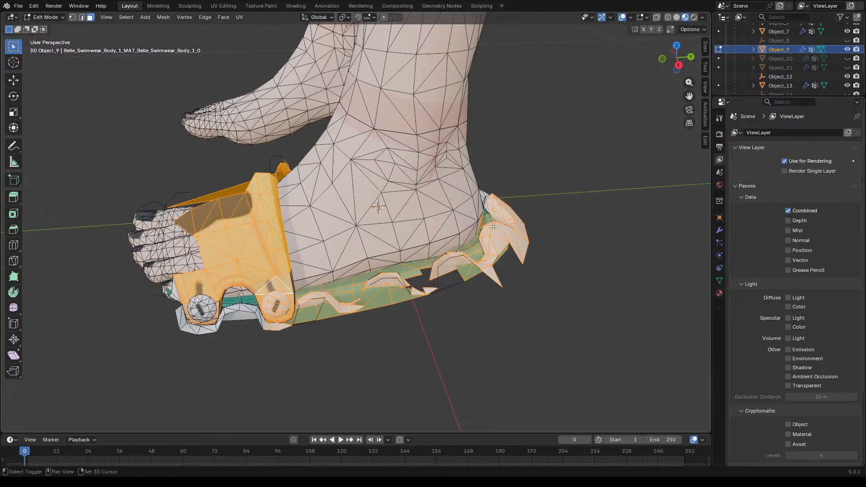
Step: Add the sole and trim faces around the left heel to the selection and delete everything selected
{"action": "middle_click_drag", "start_coordinate": [548, 228], "coordinate": [509, 276]}
{"action": "left_click", "coordinate": [446, 267], "text": "shift"}
{"action": "left_click_drag", "start_coordinate": [520, 263], "coordinate": [454, 337], "text": "shift"}
{"action": "left_click_drag", "start_coordinate": [487, 259], "coordinate": [450, 298], "text": "shift"}
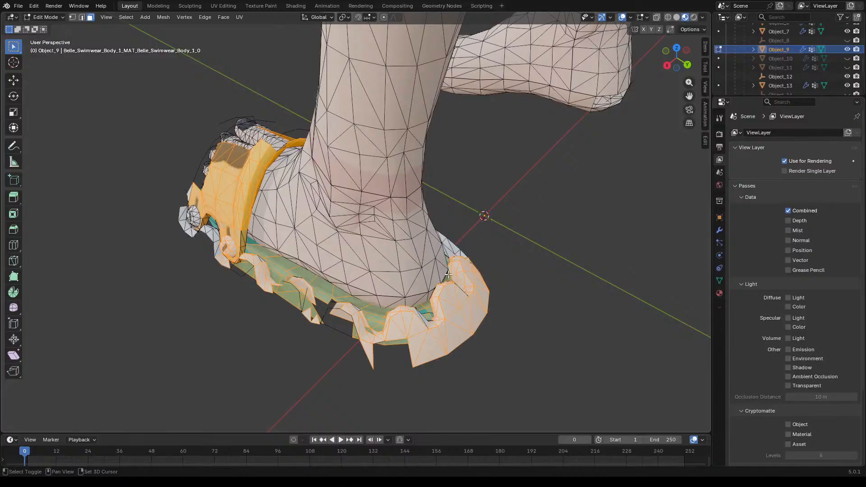
{"action": "left_click", "coordinate": [423, 311], "text": "shift"}
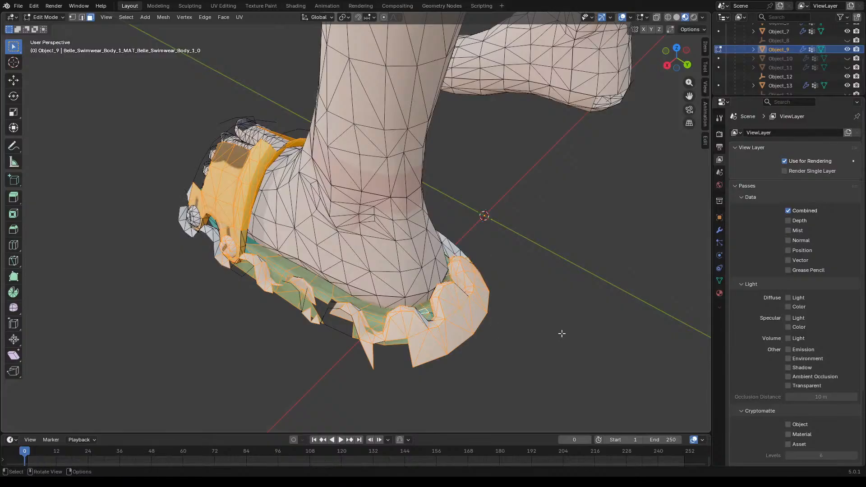
{"action": "key", "text": "x"}
{"action": "left_click", "coordinate": [534, 336]}
Step: Box-select the remaining strap, trim and sole faces on the left foot's outer side and delete them
{"action": "middle_click_drag", "start_coordinate": [493, 341], "coordinate": [558, 277]}
{"action": "left_click_drag", "start_coordinate": [483, 348], "coordinate": [483, 349], "text": "shift"}
{"action": "left_click_drag", "start_coordinate": [506, 252], "coordinate": [445, 358], "text": "shift"}
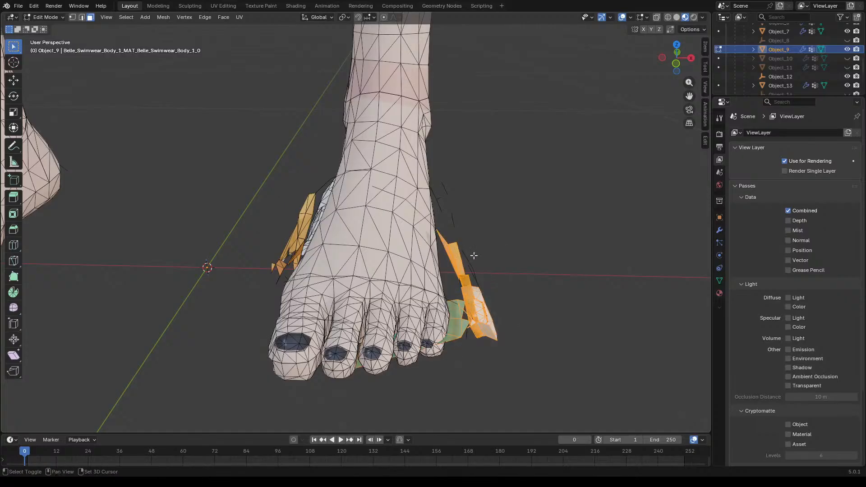
{"action": "key", "text": "x"}
{"action": "left_click", "coordinate": [467, 231]}
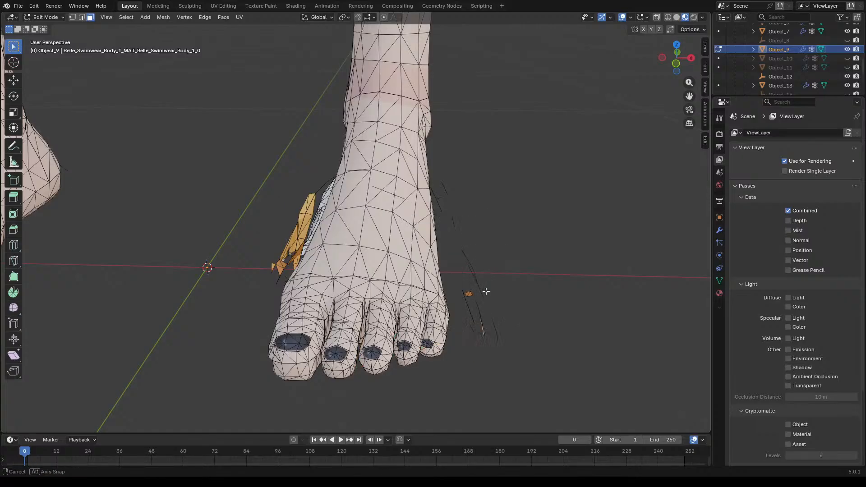
Step: Switch to vertex selection and delete the loose edges and vertices left on the left foot's outer side
{"action": "middle_click_drag", "start_coordinate": [474, 290], "coordinate": [477, 274]}
{"action": "left_click_drag", "start_coordinate": [508, 230], "coordinate": [452, 360]}
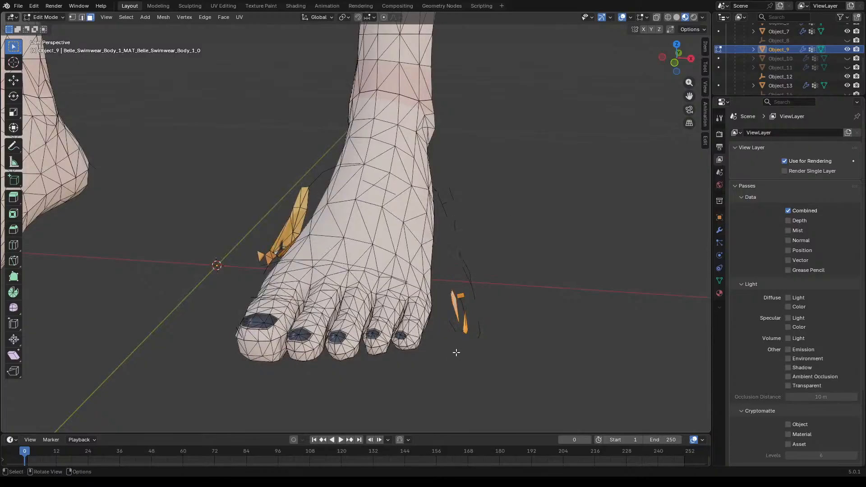
{"action": "key", "text": "1"}
{"action": "left_click_drag", "start_coordinate": [499, 233], "coordinate": [437, 346]}
{"action": "left_click_drag", "start_coordinate": [463, 170], "coordinate": [437, 245]}
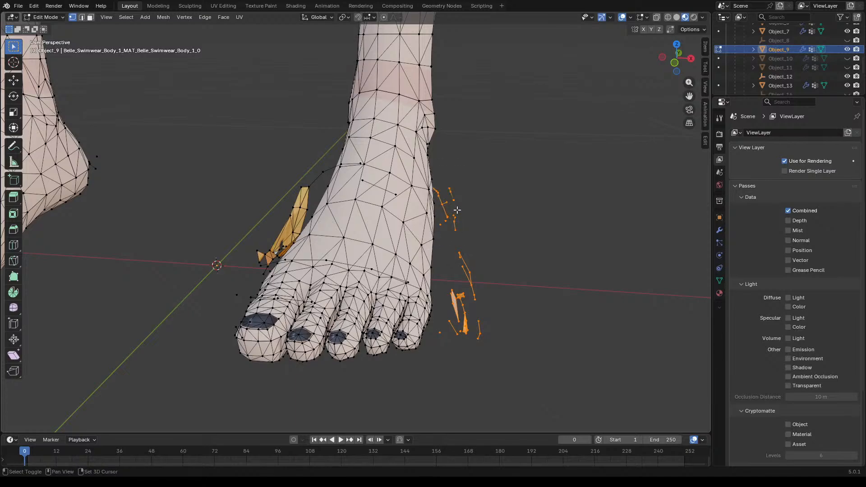
{"action": "key", "text": "x"}
{"action": "left_click", "coordinate": [454, 221]}
{"action": "middle_click_drag", "start_coordinate": [455, 217], "coordinate": [469, 226]}
{"action": "left_click_drag", "start_coordinate": [482, 183], "coordinate": [451, 360]}
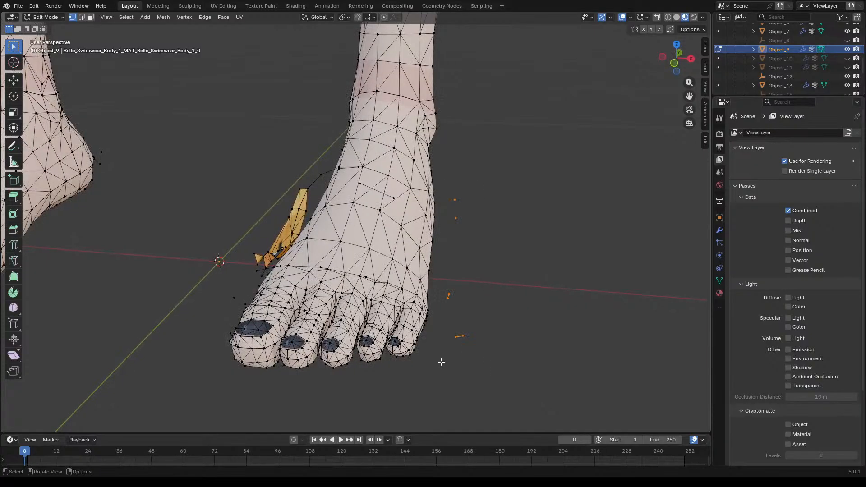
{"action": "key", "text": "x"}
{"action": "left_click", "coordinate": [405, 353]}
Step: Use face selection to box-select the strap, trim and sole pieces on the left foot's inner side and delete them
{"action": "middle_click_drag", "start_coordinate": [402, 305], "coordinate": [479, 179]}
{"action": "left_click_drag", "start_coordinate": [475, 176], "coordinate": [385, 315]}
{"action": "key", "text": "3"}
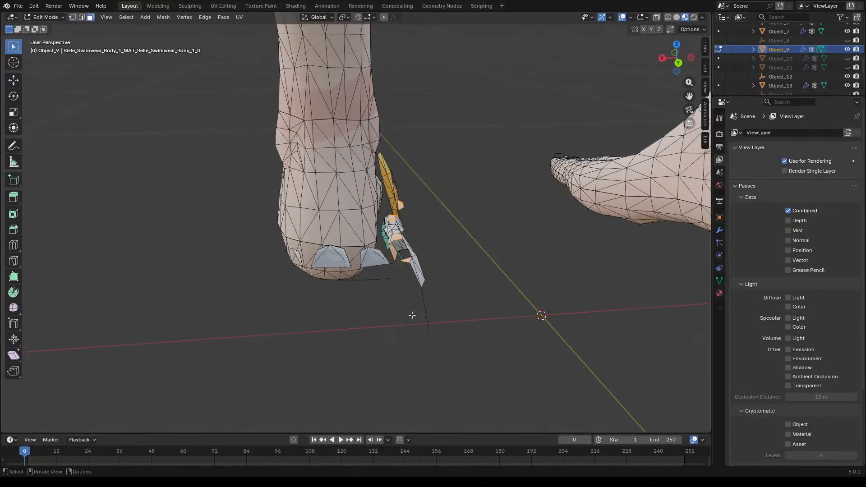
{"action": "left_click_drag", "start_coordinate": [446, 141], "coordinate": [387, 317]}
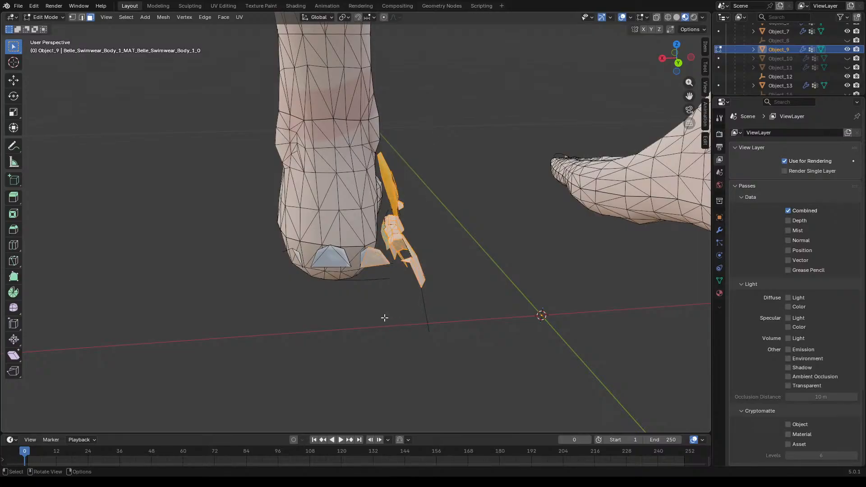
{"action": "key", "text": "x"}
{"action": "left_click", "coordinate": [383, 317]}
Step: Switch back to vertex selection and delete the leftover slipper fragments beside the left foot's inner side
{"action": "left_click_drag", "start_coordinate": [436, 169], "coordinate": [386, 295]}
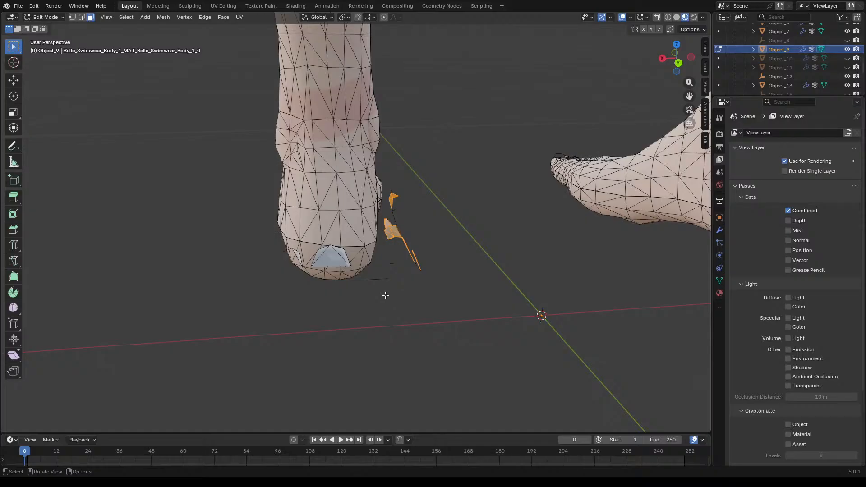
{"action": "key", "text": "1"}
{"action": "left_click_drag", "start_coordinate": [429, 179], "coordinate": [386, 316]}
{"action": "key", "text": "x"}
{"action": "left_click", "coordinate": [388, 312]}
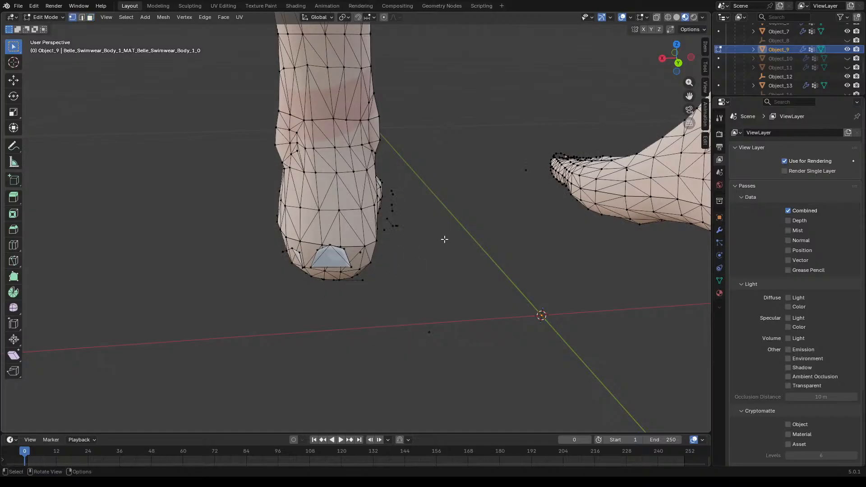
{"action": "left_click_drag", "start_coordinate": [382, 176], "coordinate": [417, 254]}
{"action": "key", "text": "x"}
{"action": "left_click", "coordinate": [414, 261]}
Step: Box-select the last slipper remnants around the left heel and delete their vertices in three passes
{"action": "middle_click_drag", "start_coordinate": [415, 261], "coordinate": [536, 261]}
{"action": "left_click_drag", "start_coordinate": [559, 196], "coordinate": [479, 278]}
{"action": "key", "text": "x"}
{"action": "left_click", "coordinate": [478, 278]}
{"action": "left_click_drag", "start_coordinate": [525, 237], "coordinate": [479, 275]}
{"action": "key", "text": "x"}
{"action": "left_click", "coordinate": [473, 279]}
{"action": "left_click_drag", "start_coordinate": [509, 208], "coordinate": [479, 242]}
{"action": "key", "text": "x"}
{"action": "left_click", "coordinate": [486, 245]}
Step: Select the two loose edge chains floating above the left foot's instep and toes and delete them
{"action": "middle_click_drag", "start_coordinate": [518, 273], "coordinate": [603, 258]}
{"action": "scroll", "coordinate": [602, 258], "scroll_direction": "up", "scroll_amount": 5}
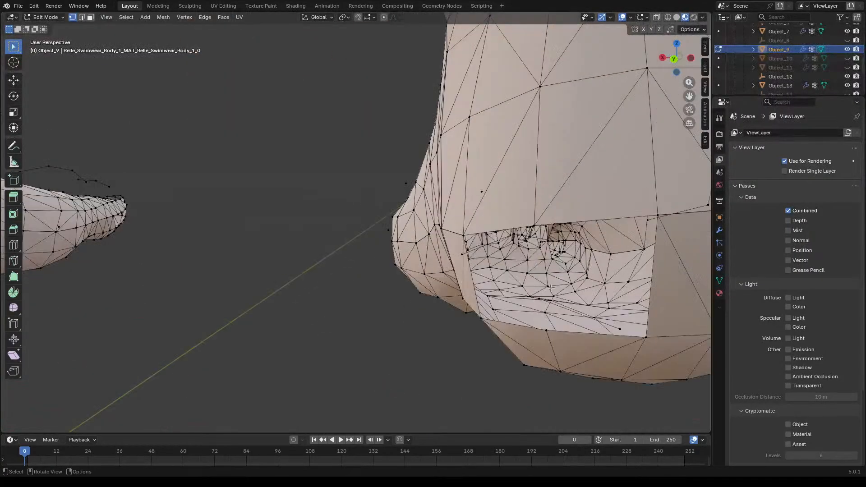
{"action": "scroll", "coordinate": [548, 293], "scroll_direction": "down", "scroll_amount": 5}
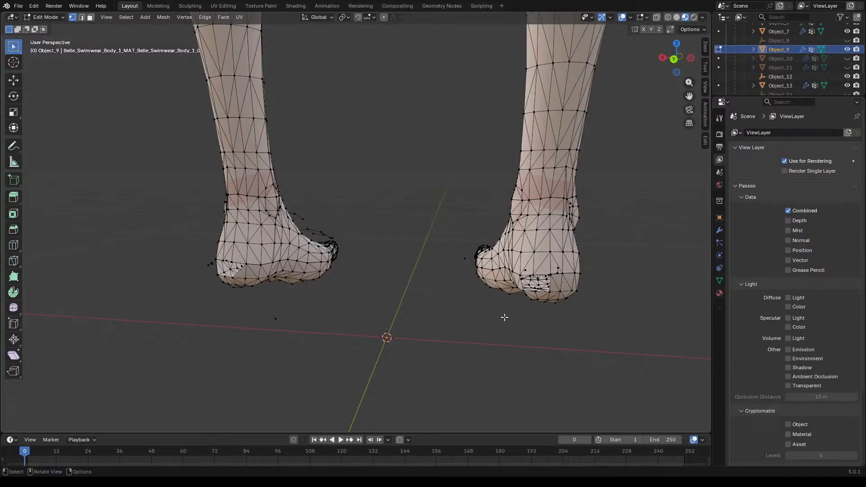
{"action": "middle_click_drag", "start_coordinate": [504, 318], "coordinate": [589, 329]}
{"action": "scroll", "coordinate": [402, 231], "scroll_direction": "up", "scroll_amount": 2}
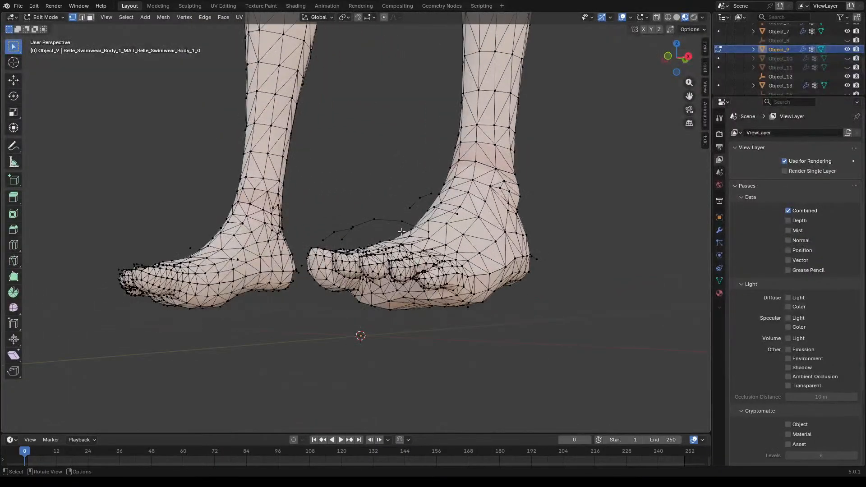
{"action": "left_click", "coordinate": [381, 220], "text": "alt"}
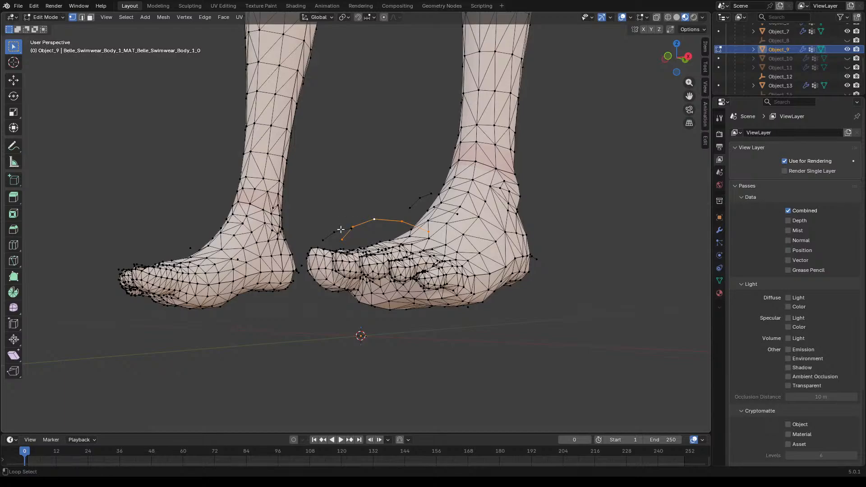
{"action": "left_click", "coordinate": [422, 200], "text": "alt+shift"}
{"action": "key", "text": "x"}
{"action": "left_click", "coordinate": [446, 291]}
Step: Switch to edge selection and delete the stray edges left around the foot
{"action": "middle_click_drag", "start_coordinate": [483, 322], "coordinate": [489, 263]}
{"action": "scroll", "coordinate": [489, 263], "scroll_direction": "up", "scroll_amount": 6}
{"action": "key", "text": "2"}
{"action": "scroll", "coordinate": [416, 223], "scroll_direction": "down", "scroll_amount": 2}
{"action": "key", "text": "x"}
{"action": "left_click", "coordinate": [416, 226]}
{"action": "scroll", "coordinate": [429, 264], "scroll_direction": "down", "scroll_amount": 4}
{"action": "scroll", "coordinate": [429, 264], "scroll_direction": "down", "scroll_amount": 4}
Step: Try to delete the leftover fragment at the right heel
{"action": "middle_click_drag", "start_coordinate": [490, 263], "coordinate": [466, 250]}
{"action": "scroll", "coordinate": [420, 272], "scroll_direction": "up", "scroll_amount": 6}
{"action": "scroll", "coordinate": [468, 277], "scroll_direction": "down", "scroll_amount": 6}
{"action": "middle_click_drag", "start_coordinate": [385, 277], "coordinate": [557, 292]}
{"action": "scroll", "coordinate": [433, 363], "scroll_direction": "up", "scroll_amount": 3}
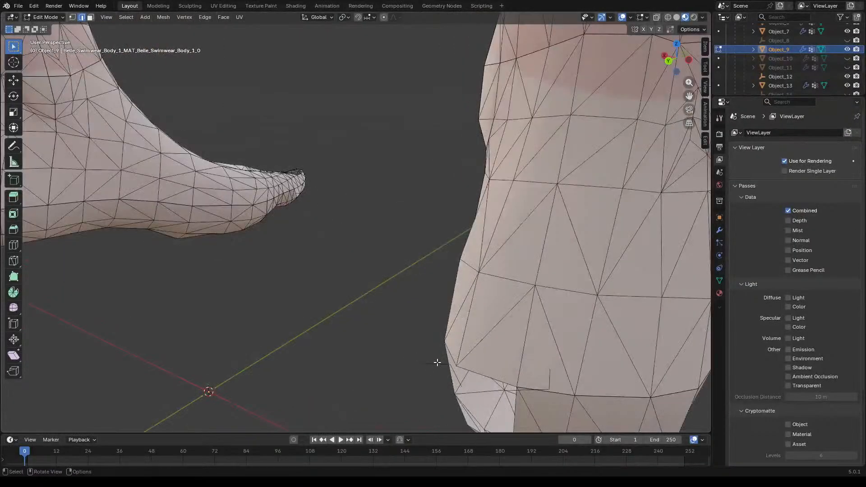
{"action": "right_click", "coordinate": [460, 383]}
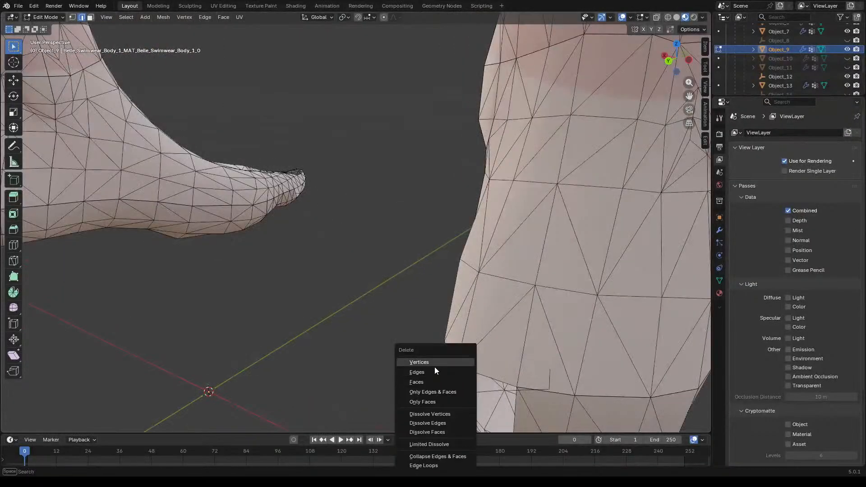
{"action": "scroll", "coordinate": [374, 327], "scroll_direction": "down", "scroll_amount": 5}
Step: Examine the body mesh from the feet up to the left hand and its green bracelet
{"action": "middle_click_drag", "start_coordinate": [360, 325], "coordinate": [584, 308]}
{"action": "scroll", "coordinate": [535, 310], "scroll_direction": "down", "scroll_amount": 9}
{"action": "scroll", "coordinate": [528, 142], "scroll_direction": "up", "scroll_amount": 4}
{"action": "scroll", "coordinate": [488, 251], "scroll_direction": "up", "scroll_amount": 5}
{"action": "middle_click_drag", "start_coordinate": [451, 275], "coordinate": [448, 248]}
{"action": "scroll", "coordinate": [423, 245], "scroll_direction": "down", "scroll_amount": 6}
{"action": "middle_click_drag", "start_coordinate": [436, 301], "coordinate": [409, 295]}
{"action": "scroll", "coordinate": [437, 350], "scroll_direction": "up", "scroll_amount": 4}
{"action": "scroll", "coordinate": [371, 262], "scroll_direction": "down", "scroll_amount": 3}
{"action": "scroll", "coordinate": [484, 288], "scroll_direction": "up", "scroll_amount": 3}
{"action": "scroll", "coordinate": [454, 192], "scroll_direction": "up", "scroll_amount": 6}
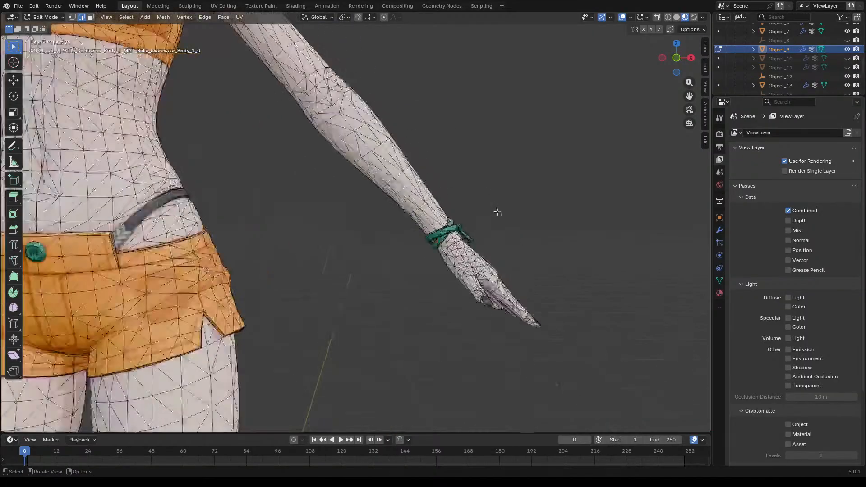
{"action": "scroll", "coordinate": [492, 216], "scroll_direction": "up", "scroll_amount": 4}
{"action": "scroll", "coordinate": [393, 246], "scroll_direction": "up", "scroll_amount": 2}
{"action": "scroll", "coordinate": [392, 247], "scroll_direction": "down", "scroll_amount": 3}
{"action": "middle_click_drag", "start_coordinate": [393, 247], "coordinate": [489, 238]}
{"action": "scroll", "coordinate": [488, 238], "scroll_direction": "down", "scroll_amount": 2}
{"action": "scroll", "coordinate": [471, 275], "scroll_direction": "down", "scroll_amount": 4}
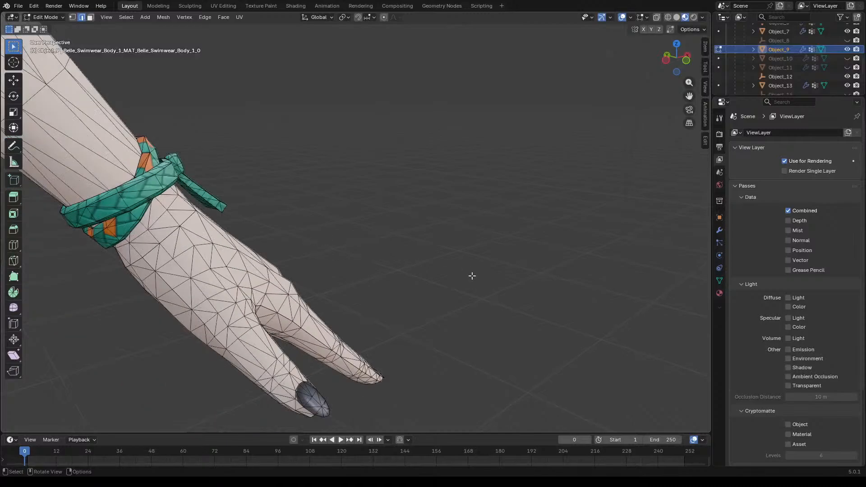
Step: Inspect the bracelet's fit around the left wrist and the mesh inside the arm and hand
{"action": "scroll", "coordinate": [308, 271], "scroll_direction": "up", "scroll_amount": 5}
{"action": "middle_click_drag", "start_coordinate": [308, 287], "coordinate": [391, 291]}
{"action": "scroll", "coordinate": [497, 324], "scroll_direction": "down", "scroll_amount": 4}
{"action": "scroll", "coordinate": [496, 322], "scroll_direction": "up", "scroll_amount": 5}
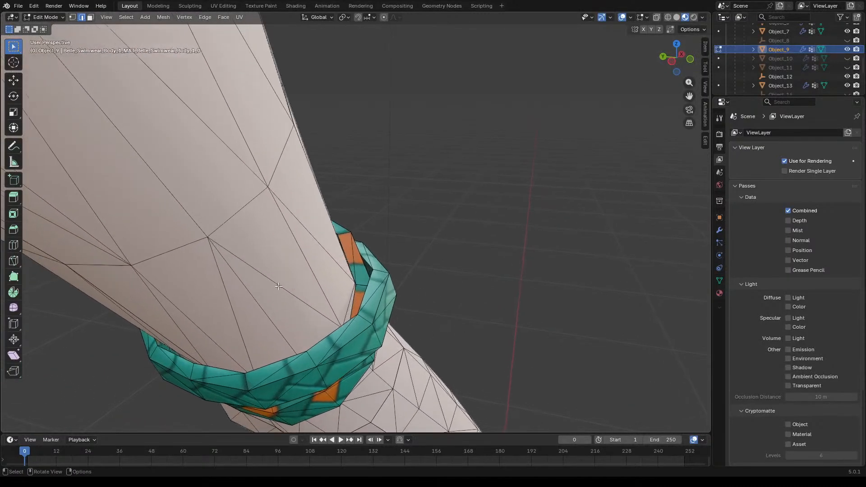
{"action": "mouse_move", "coordinate": [496, 323]}
{"action": "middle_mouse_down"}
{"action": "mouse_move", "coordinate": [420, 315]}
{"action": "mouse_move", "coordinate": [489, 321]}
{"action": "middle_mouse_up"}
{"action": "scroll", "coordinate": [490, 320], "scroll_direction": "up", "scroll_amount": 5}
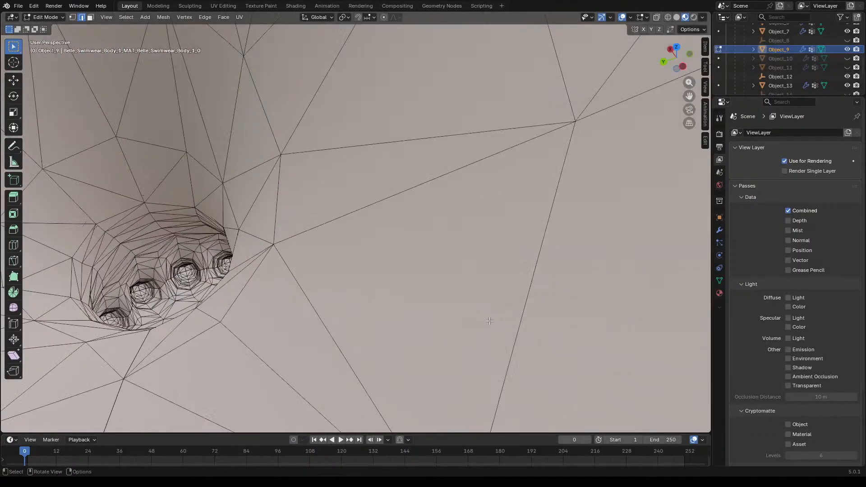
{"action": "scroll", "coordinate": [488, 320], "scroll_direction": "down", "scroll_amount": 5}
{"action": "scroll", "coordinate": [487, 320], "scroll_direction": "up", "scroll_amount": 5}
{"action": "scroll", "coordinate": [232, 273], "scroll_direction": "up", "scroll_amount": 2}
{"action": "scroll", "coordinate": [231, 273], "scroll_direction": "up", "scroll_amount": 2}
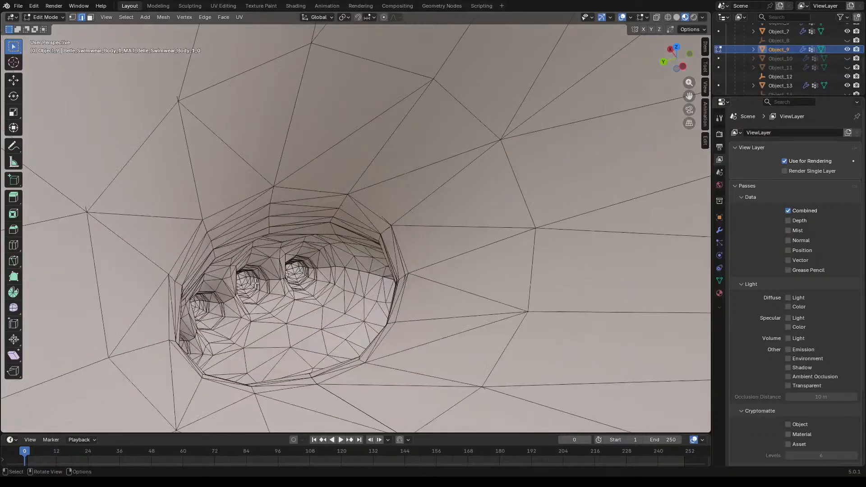
{"action": "scroll", "coordinate": [255, 284], "scroll_direction": "down", "scroll_amount": 4}
{"action": "middle_click_drag", "start_coordinate": [343, 284], "coordinate": [274, 267]}
{"action": "scroll", "coordinate": [274, 267], "scroll_direction": "down", "scroll_amount": 6}
{"action": "middle_click_drag", "start_coordinate": [336, 285], "coordinate": [268, 284]}
{"action": "scroll", "coordinate": [364, 265], "scroll_direction": "down", "scroll_amount": 10}
{"action": "scroll", "coordinate": [271, 286], "scroll_direction": "up", "scroll_amount": 7}
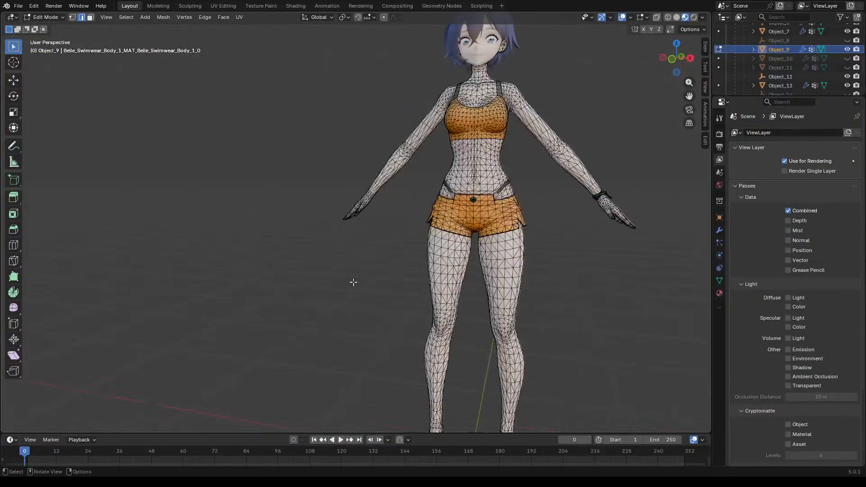
Step: Return to Object Mode, deselect the body, and show the whole character in the front orthographic view
{"action": "scroll", "coordinate": [257, 273], "scroll_direction": "down", "scroll_amount": 4}
{"action": "key", "text": "Tab"}
{"action": "scroll", "coordinate": [371, 270], "scroll_direction": "down", "scroll_amount": 2}
{"action": "scroll", "coordinate": [426, 277], "scroll_direction": "up", "scroll_amount": 4}
{"action": "left_click", "coordinate": [364, 291]}
{"action": "middle_click_drag", "start_coordinate": [399, 283], "coordinate": [415, 275]}
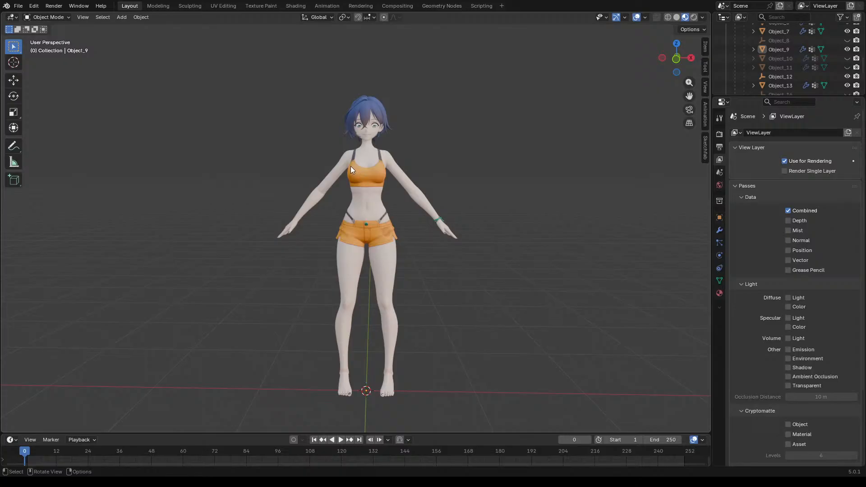
{"action": "middle_click_drag", "start_coordinate": [366, 204], "coordinate": [425, 245]}
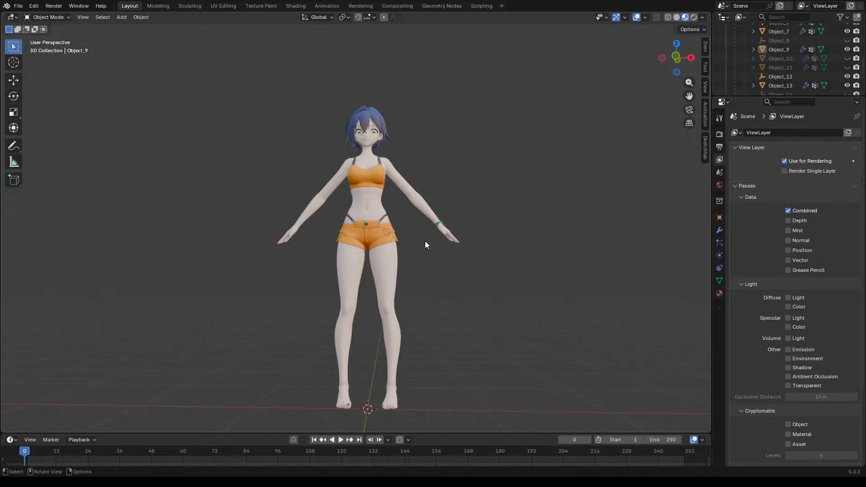
{"action": "key", "text": "KP_1"}
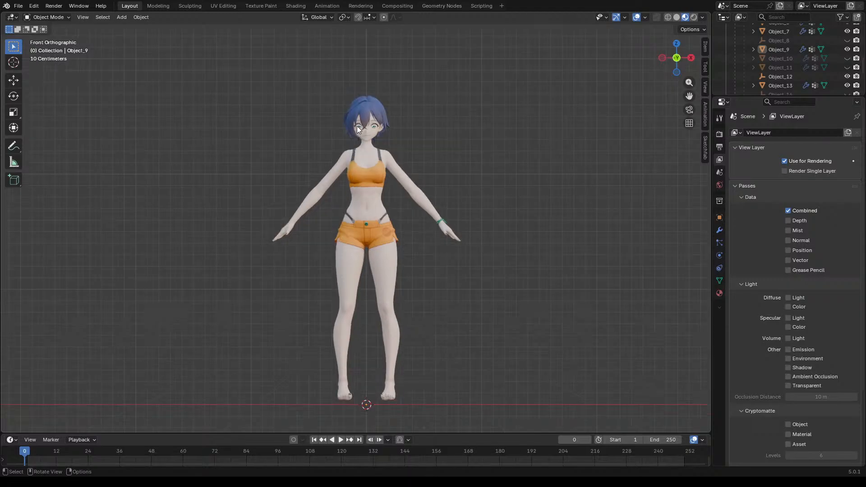
{"action": "scroll", "coordinate": [356, 128], "scroll_direction": "up", "scroll_amount": 6}
{"action": "scroll", "coordinate": [369, 101], "scroll_direction": "down", "scroll_amount": 8}
{"action": "scroll", "coordinate": [343, 242], "scroll_direction": "up", "scroll_amount": 2}
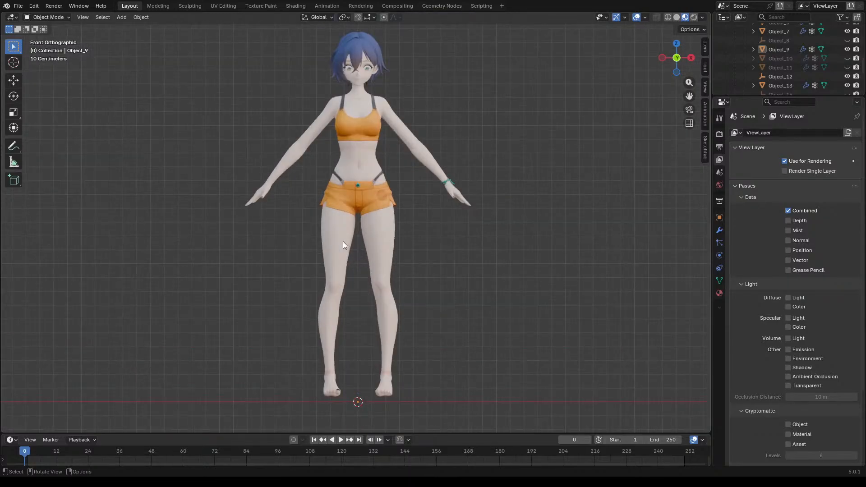
{"action": "scroll", "coordinate": [360, 314], "scroll_direction": "down", "scroll_amount": 1}
{"action": "scroll", "coordinate": [364, 237], "scroll_direction": "up", "scroll_amount": 1}
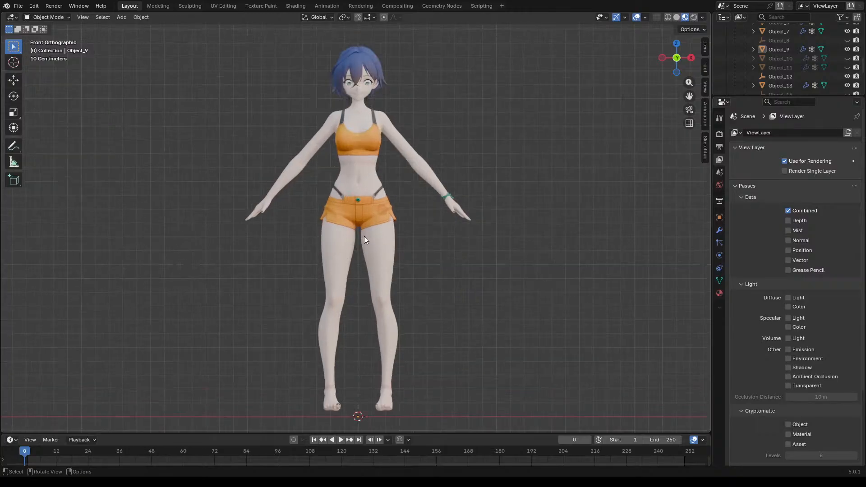
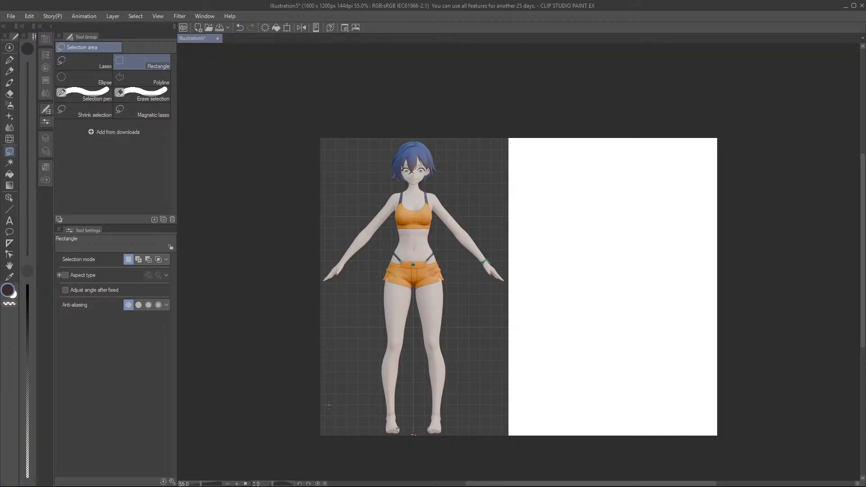
{"action": "left_click_drag", "start_coordinate": [563, 231], "coordinate": [605, 358]}
{"action": "left_click", "coordinate": [642, 261]}
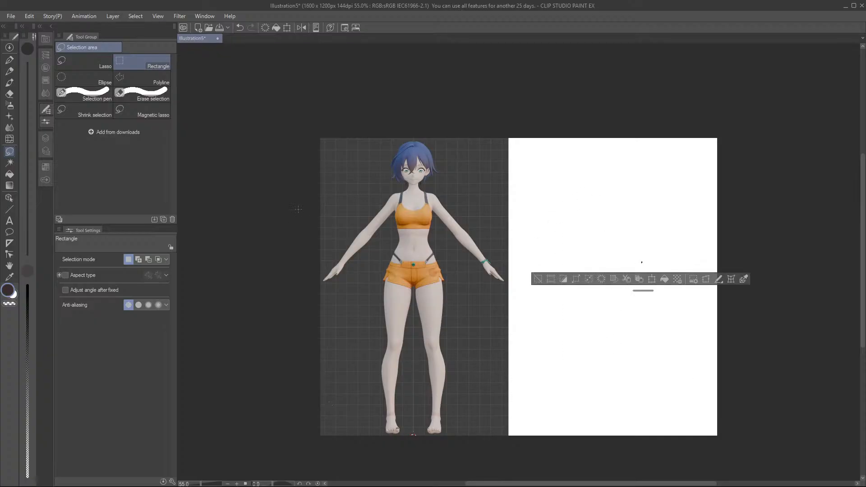
{"action": "left_click", "coordinate": [559, 209]}
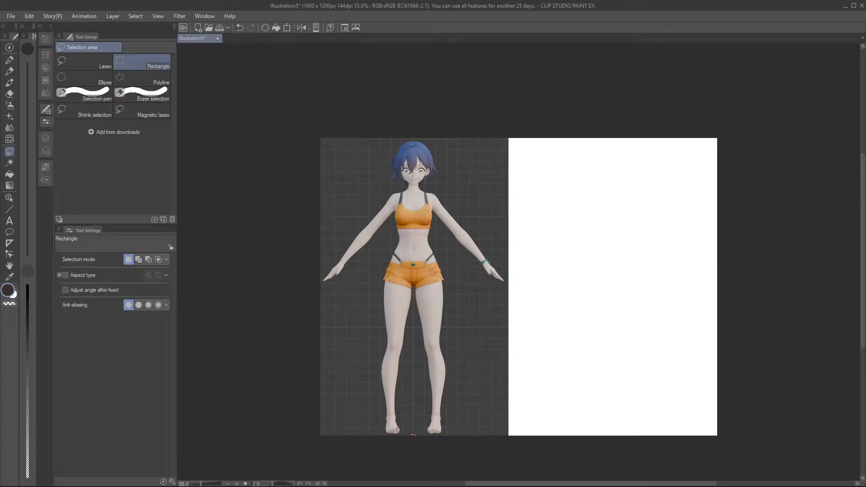
Step: Take the Milli pen in Clip Studio Paint, set the drawing colour to pure red, and undo the test strokes
{"action": "left_click", "coordinate": [9, 59]}
{"action": "mouse_move", "coordinate": [511, 180]}
{"action": "left_mouse_down"}
{"action": "mouse_move", "coordinate": [586, 253]}
{"action": "mouse_move", "coordinate": [582, 301]}
{"action": "left_mouse_up"}
{"action": "key", "text": "ctrl+z"}
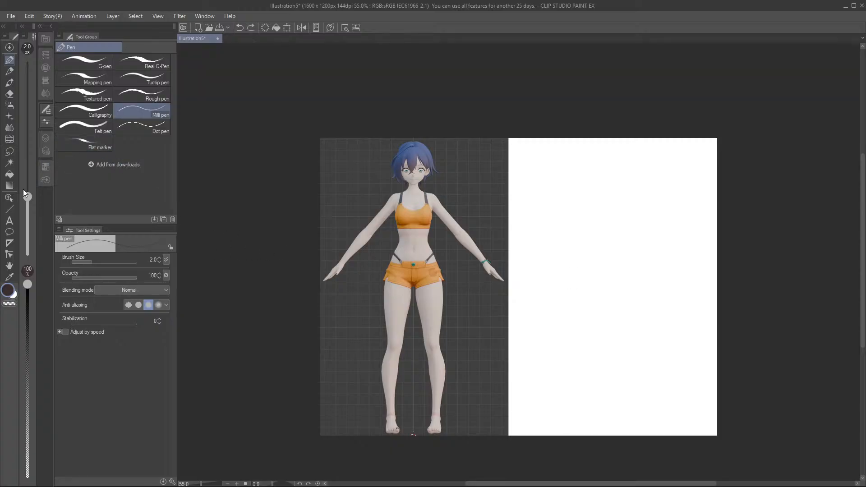
{"action": "left_click", "coordinate": [45, 55]}
{"action": "left_click_drag", "start_coordinate": [131, 149], "coordinate": [149, 138]}
{"action": "left_click_drag", "start_coordinate": [422, 228], "coordinate": [426, 266]}
{"action": "key", "text": "ctrl+z"}
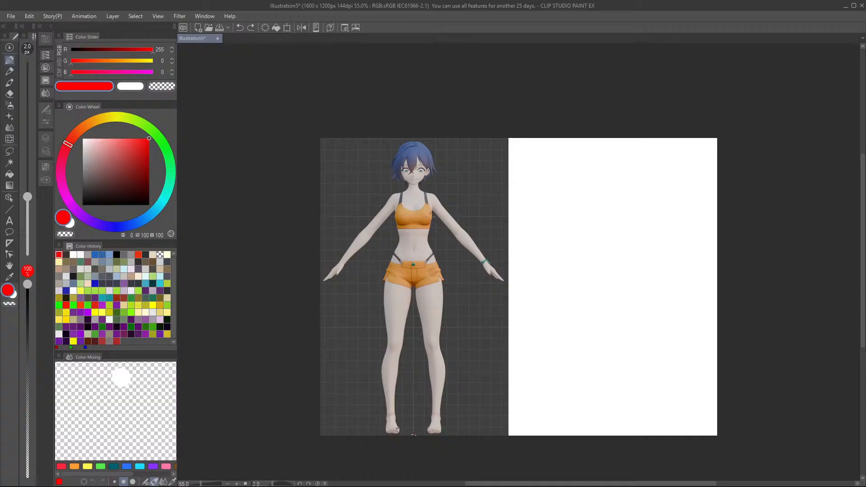
Step: Try a red pen stroke along the jaw and hair tips beside the neck and undo it
{"action": "scroll", "coordinate": [457, 293], "scroll_direction": "up", "scroll_amount": 1}
{"action": "scroll", "coordinate": [442, 292], "scroll_direction": "down", "scroll_amount": 1}
{"action": "scroll", "coordinate": [433, 292], "scroll_direction": "up", "scroll_amount": 1}
{"action": "scroll", "coordinate": [424, 292], "scroll_direction": "down", "scroll_amount": 1}
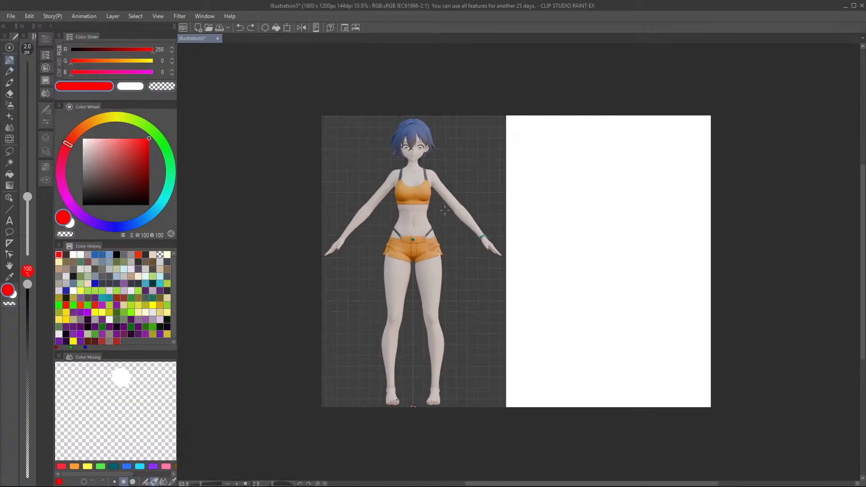
{"action": "scroll", "coordinate": [414, 291], "scroll_direction": "up", "scroll_amount": 1}
{"action": "scroll", "coordinate": [414, 291], "scroll_direction": "up", "scroll_amount": 1}
{"action": "scroll", "coordinate": [417, 293], "scroll_direction": "up", "scroll_amount": 15}
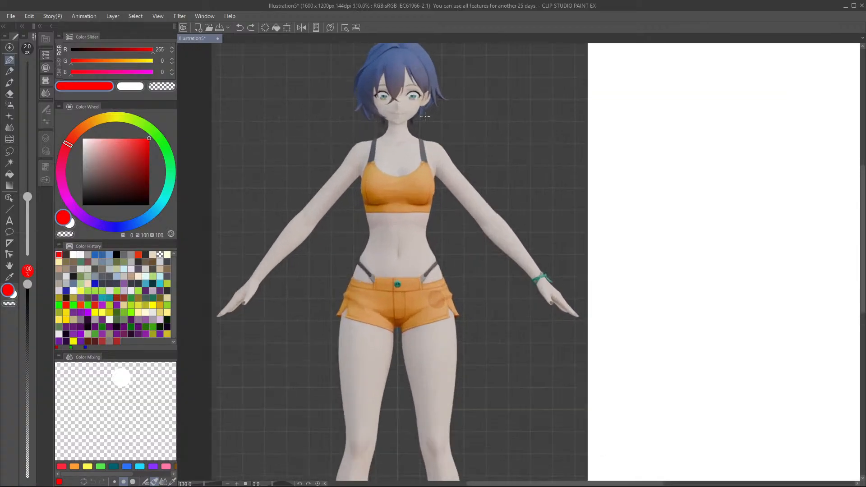
{"action": "scroll", "coordinate": [433, 155], "scroll_direction": "up", "scroll_amount": 4}
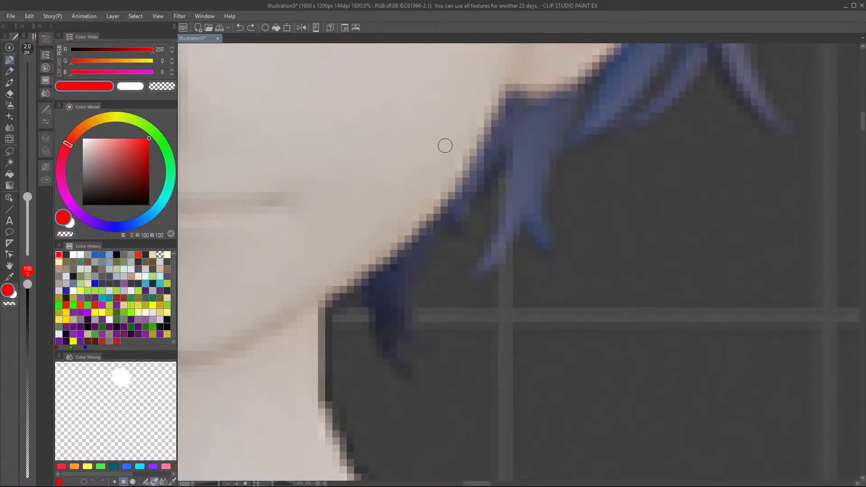
{"action": "left_click_drag", "start_coordinate": [507, 95], "coordinate": [365, 315]}
{"action": "key", "text": "ctrl+z"}
{"action": "scroll", "coordinate": [451, 265], "scroll_direction": "down", "scroll_amount": 8}
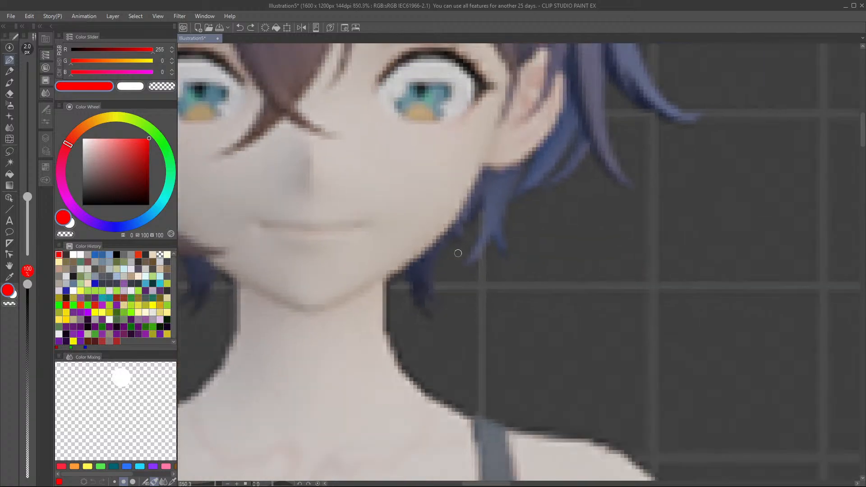
{"action": "scroll", "coordinate": [506, 254], "scroll_direction": "down", "scroll_amount": 14}
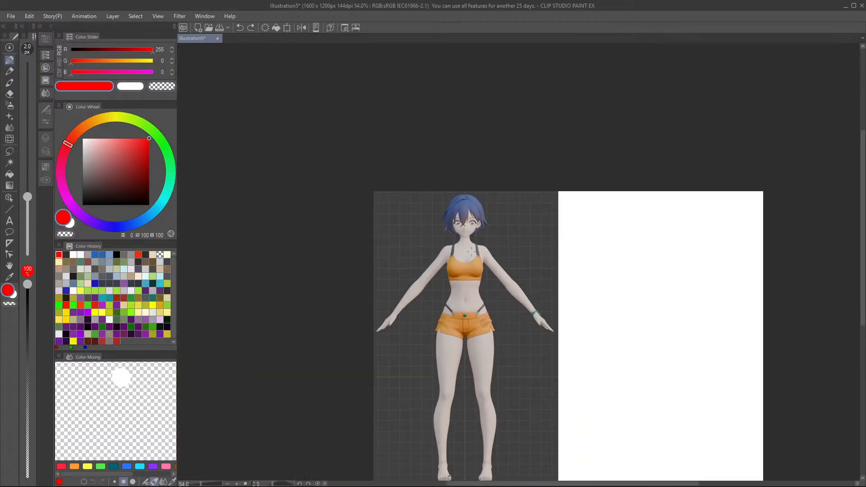
Step: Try marking the dark spots on both big toes with short red pen strokes and undo them
{"action": "scroll", "coordinate": [467, 277], "scroll_direction": "up", "scroll_amount": 6}
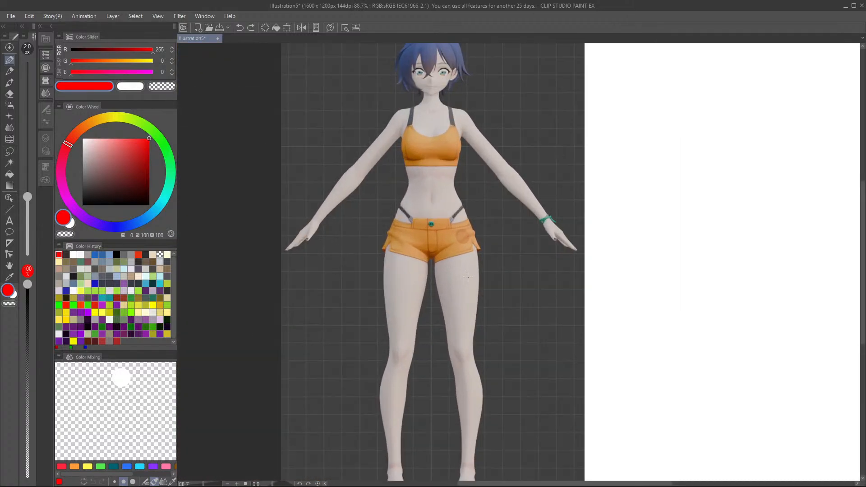
{"action": "scroll", "coordinate": [468, 277], "scroll_direction": "up", "scroll_amount": 1}
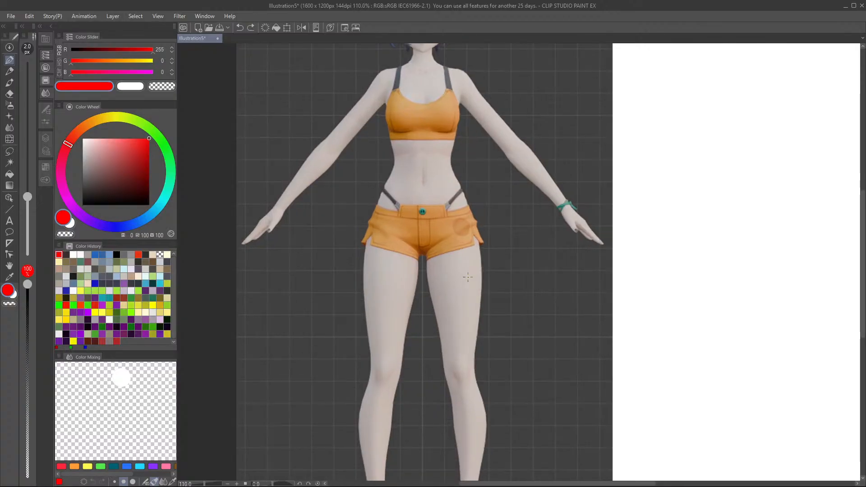
{"action": "scroll", "coordinate": [468, 277], "scroll_direction": "down", "scroll_amount": 5}
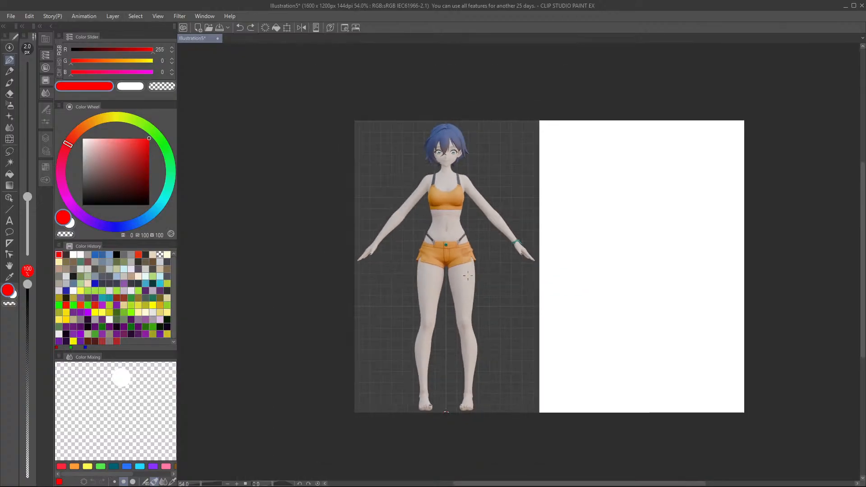
{"action": "scroll", "coordinate": [468, 276], "scroll_direction": "down", "scroll_amount": 1}
{"action": "scroll", "coordinate": [485, 332], "scroll_direction": "up", "scroll_amount": 11}
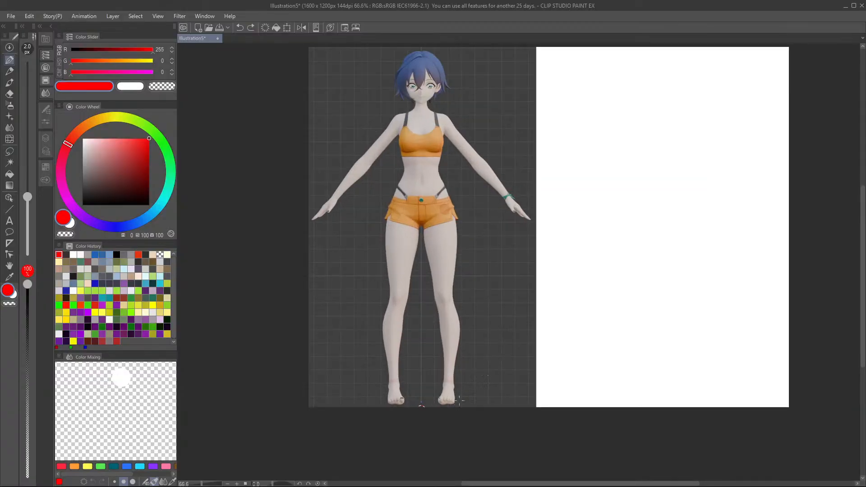
{"action": "scroll", "coordinate": [404, 389], "scroll_direction": "up", "scroll_amount": 2}
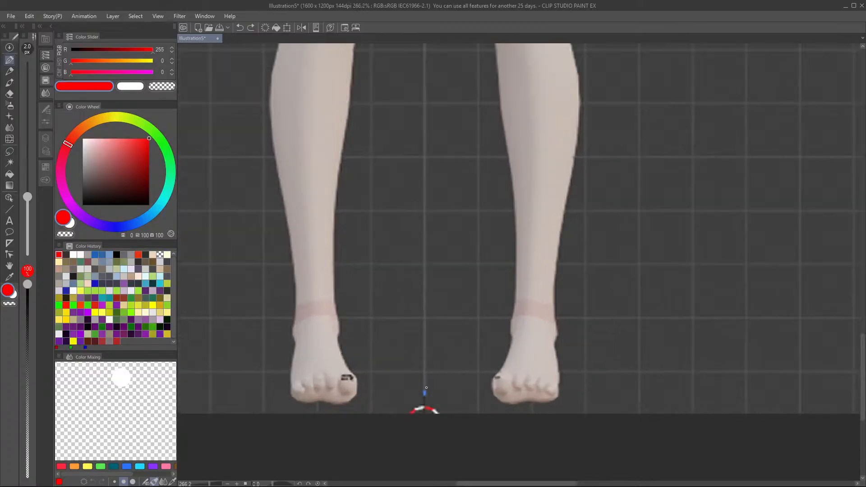
{"action": "mouse_move", "coordinate": [337, 380]}
{"action": "left_mouse_down"}
{"action": "mouse_move", "coordinate": [351, 373]}
{"action": "mouse_move", "coordinate": [340, 378]}
{"action": "left_mouse_up"}
{"action": "mouse_move", "coordinate": [493, 379]}
{"action": "left_mouse_down"}
{"action": "mouse_move", "coordinate": [506, 373]}
{"action": "mouse_move", "coordinate": [496, 378]}
{"action": "left_mouse_up"}
{"action": "key", "text": "ctrl+z"}
{"action": "key", "text": "ctrl+z"}
{"action": "key", "text": "ctrl+z"}
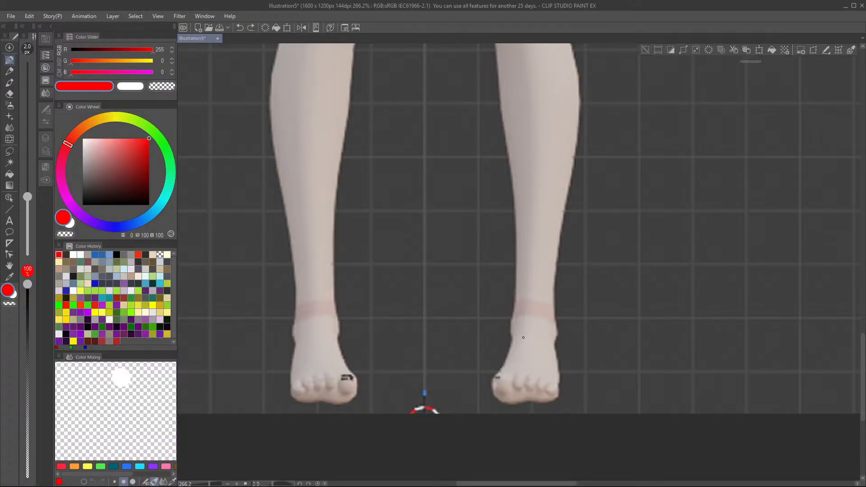
{"action": "scroll", "coordinate": [494, 320], "scroll_direction": "down", "scroll_amount": 5}
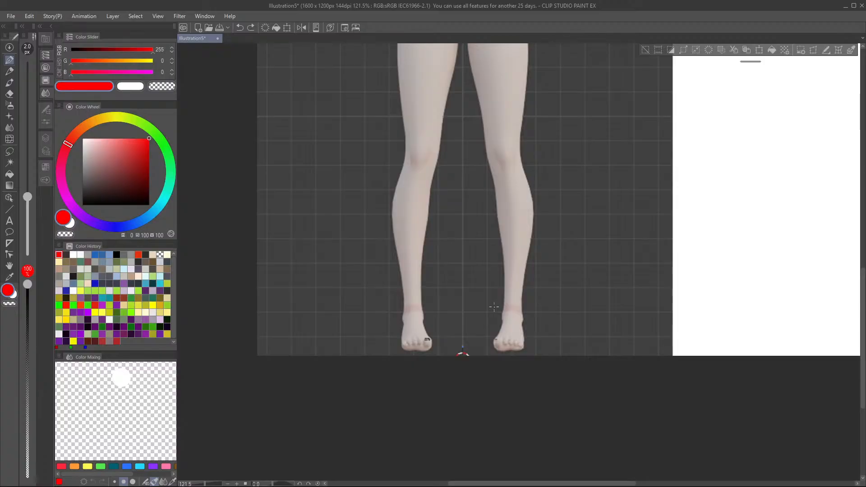
{"action": "scroll", "coordinate": [470, 326], "scroll_direction": "down", "scroll_amount": 3}
{"action": "left_click", "coordinate": [587, 293]}
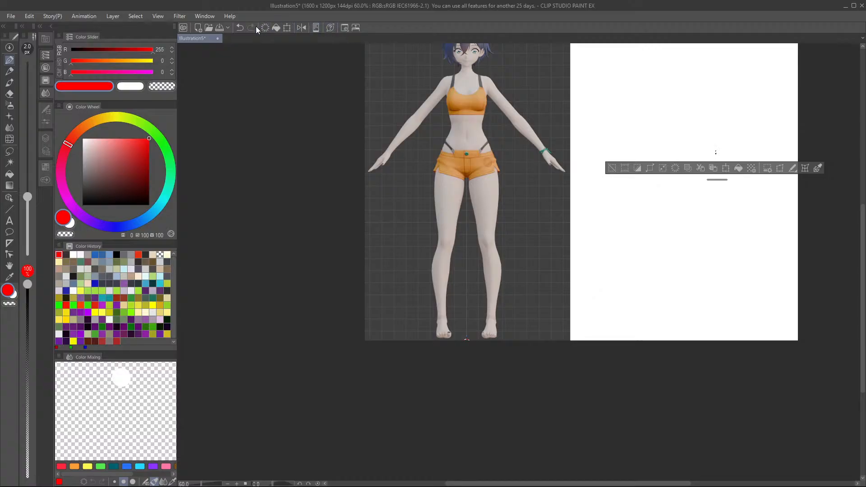
Step: Undo the stray rectangular selections on the white half of the canvas
{"action": "left_click", "coordinate": [239, 28]}
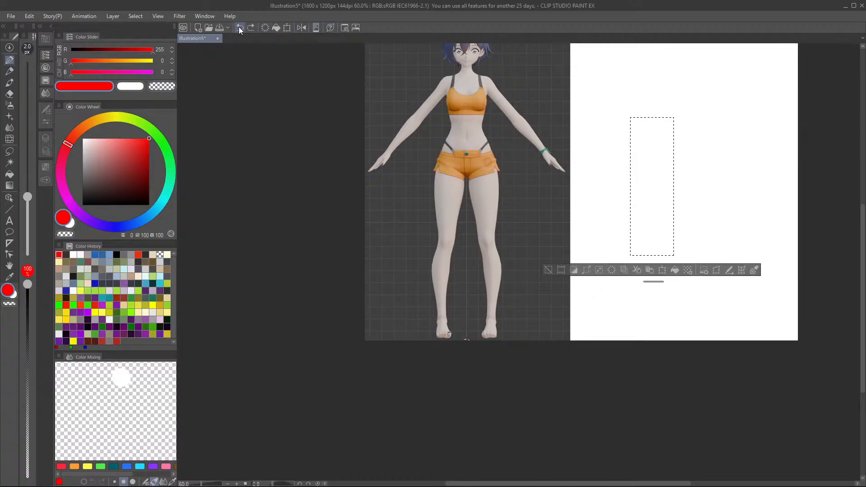
{"action": "left_click", "coordinate": [240, 28]}
Step: Examine the character reference from the feet up to the torso, arms and head, and compare it with the blank drawing area
{"action": "scroll", "coordinate": [511, 339], "scroll_direction": "up", "scroll_amount": 2}
{"action": "scroll", "coordinate": [511, 339], "scroll_direction": "up", "scroll_amount": 3}
{"action": "scroll", "coordinate": [496, 307], "scroll_direction": "down", "scroll_amount": 2}
{"action": "scroll", "coordinate": [484, 279], "scroll_direction": "up", "scroll_amount": 2}
{"action": "scroll", "coordinate": [484, 279], "scroll_direction": "up", "scroll_amount": 5}
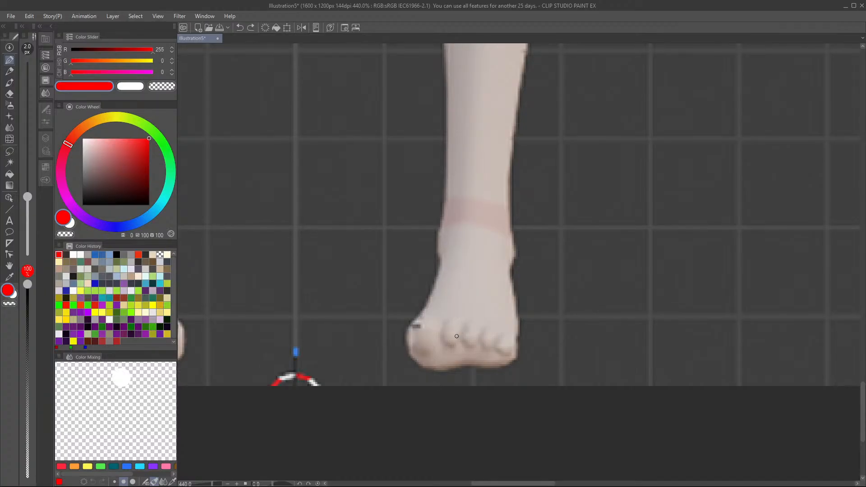
{"action": "scroll", "coordinate": [457, 336], "scroll_direction": "down", "scroll_amount": 10}
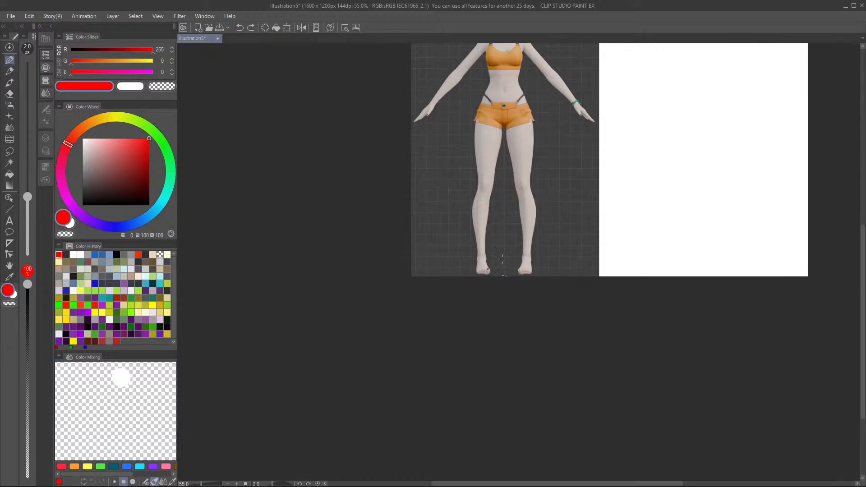
{"action": "scroll", "coordinate": [507, 228], "scroll_direction": "down", "scroll_amount": 3}
{"action": "scroll", "coordinate": [492, 135], "scroll_direction": "up", "scroll_amount": 5}
{"action": "scroll", "coordinate": [485, 202], "scroll_direction": "down", "scroll_amount": 1}
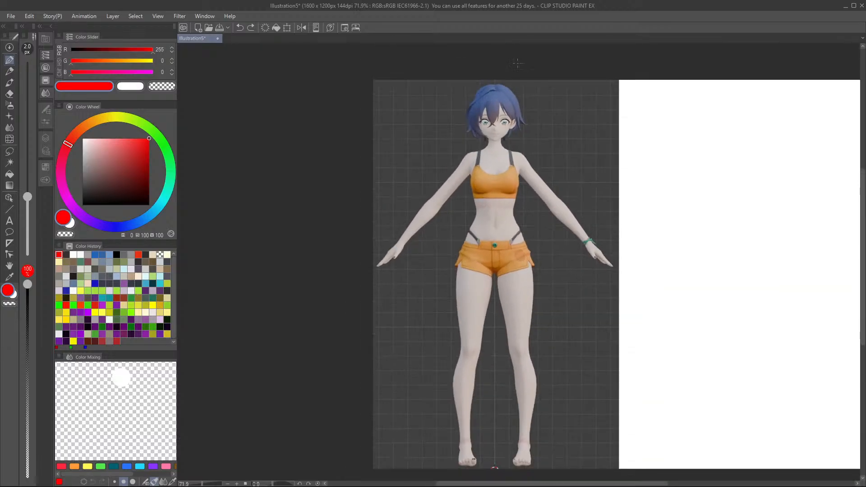
{"action": "scroll", "coordinate": [508, 94], "scroll_direction": "up", "scroll_amount": 2}
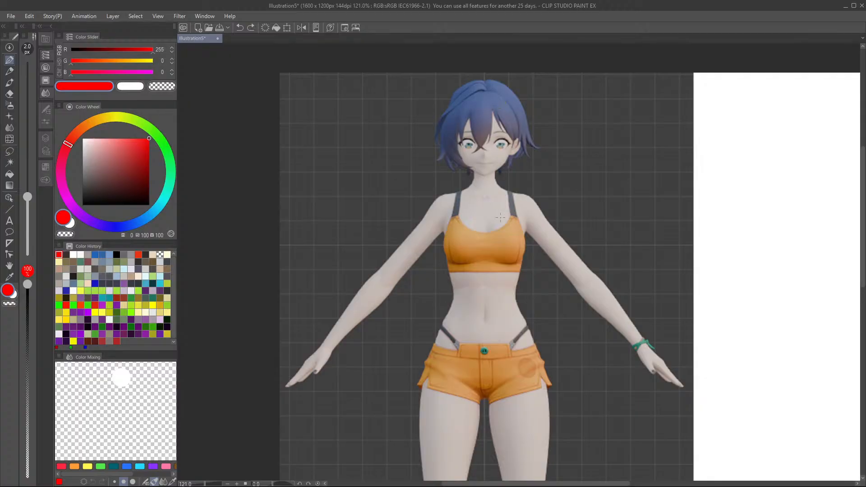
{"action": "scroll", "coordinate": [501, 217], "scroll_direction": "up", "scroll_amount": 2}
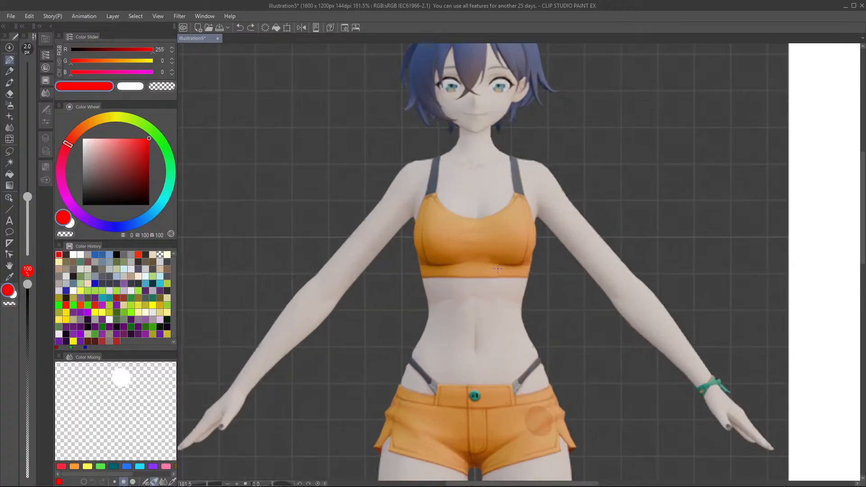
{"action": "scroll", "coordinate": [429, 144], "scroll_direction": "down", "scroll_amount": 3}
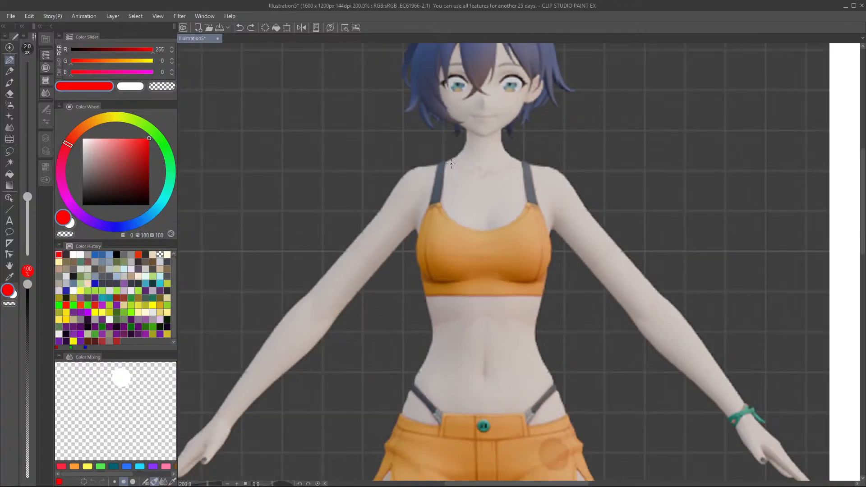
{"action": "scroll", "coordinate": [481, 92], "scroll_direction": "up", "scroll_amount": 2}
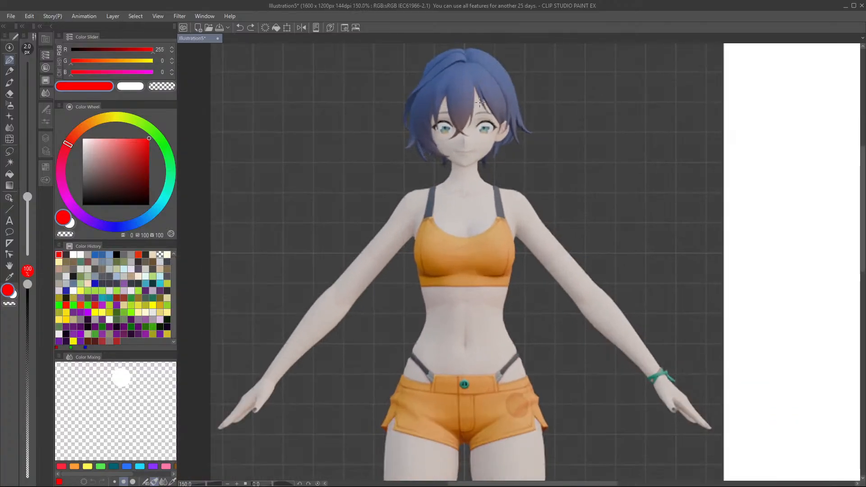
{"action": "scroll", "coordinate": [473, 77], "scroll_direction": "up", "scroll_amount": 4}
{"action": "scroll", "coordinate": [472, 73], "scroll_direction": "down", "scroll_amount": 4}
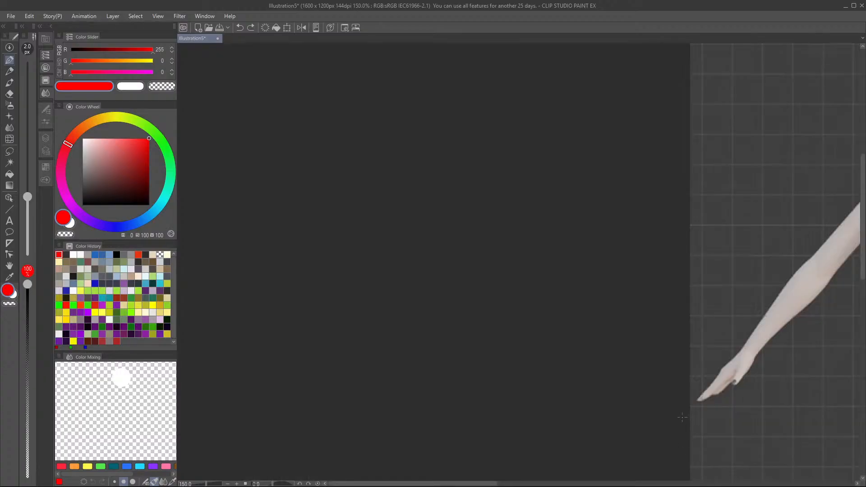
{"action": "scroll", "coordinate": [682, 417], "scroll_direction": "down", "scroll_amount": 6}
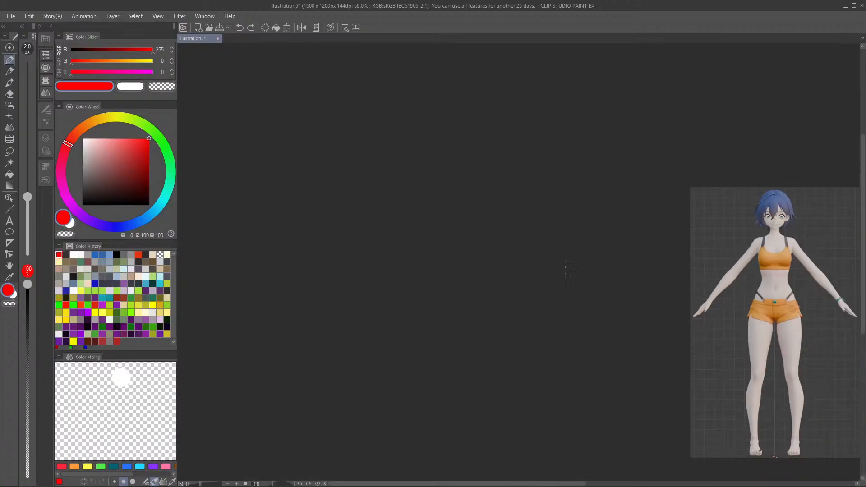
{"action": "scroll", "coordinate": [729, 280], "scroll_direction": "up", "scroll_amount": 5}
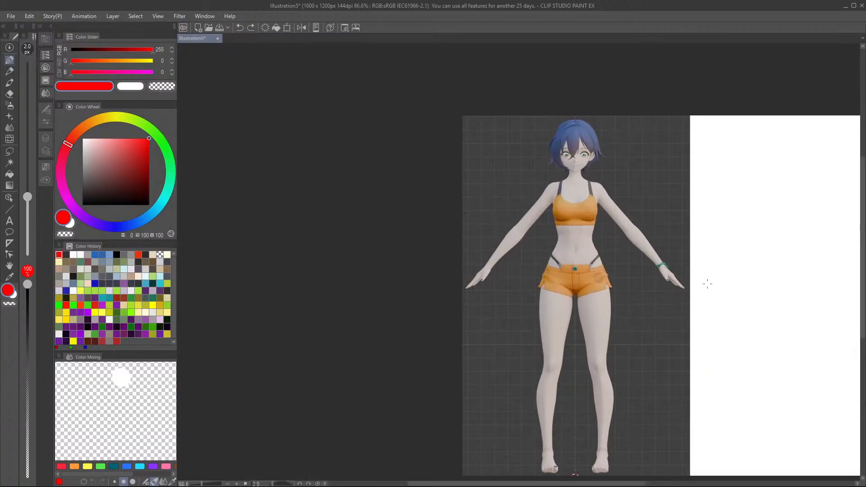
{"action": "scroll", "coordinate": [486, 221], "scroll_direction": "up", "scroll_amount": 1}
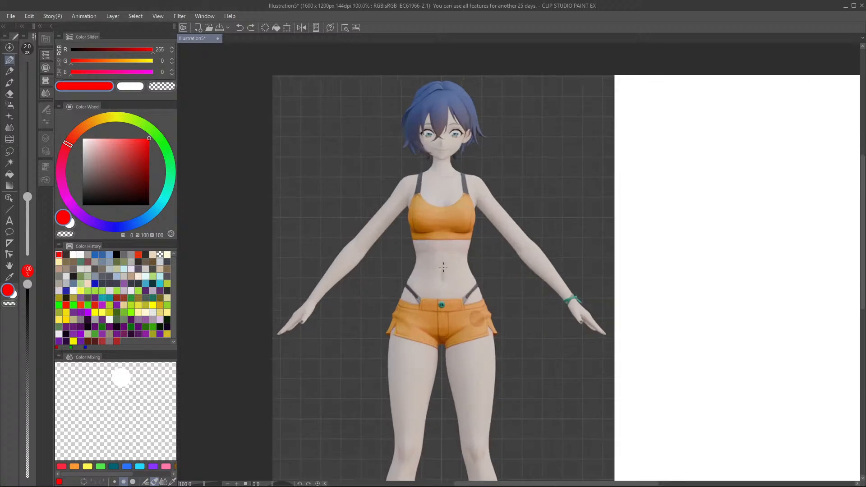
{"action": "scroll", "coordinate": [440, 203], "scroll_direction": "down", "scroll_amount": 2}
{"action": "scroll", "coordinate": [449, 141], "scroll_direction": "up", "scroll_amount": 3}
{"action": "scroll", "coordinate": [449, 140], "scroll_direction": "down", "scroll_amount": 5}
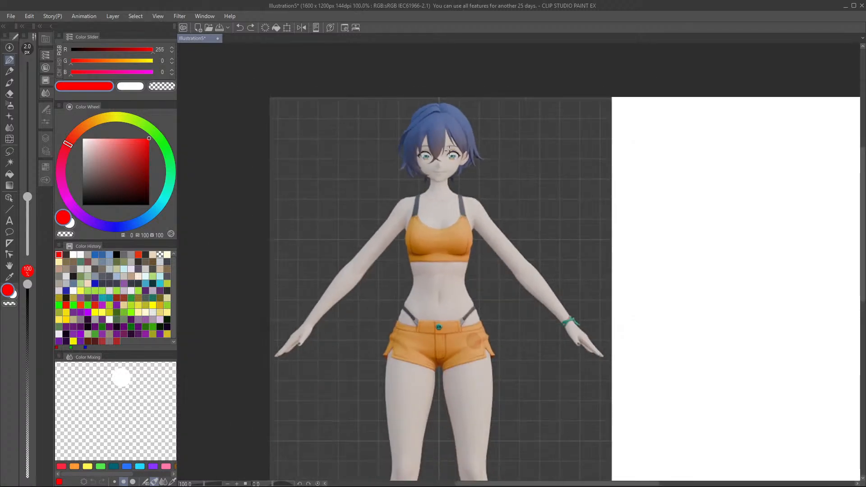
Step: Sketch a small mannequin's head box, shoulder line and upper torso in red near the upper part of the white drawing area
{"action": "scroll", "coordinate": [494, 154], "scroll_direction": "up", "scroll_amount": 2}
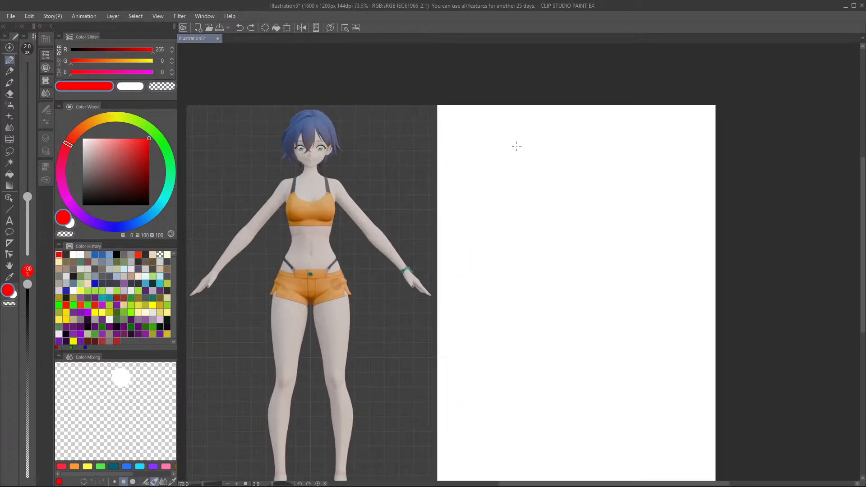
{"action": "mouse_move", "coordinate": [495, 129]}
{"action": "left_mouse_down"}
{"action": "mouse_move", "coordinate": [495, 145]}
{"action": "mouse_move", "coordinate": [512, 128]}
{"action": "mouse_move", "coordinate": [512, 150]}
{"action": "left_mouse_up"}
{"action": "mouse_move", "coordinate": [496, 131]}
{"action": "left_mouse_down"}
{"action": "mouse_move", "coordinate": [496, 156]}
{"action": "mouse_move", "coordinate": [512, 155]}
{"action": "left_mouse_up"}
{"action": "mouse_move", "coordinate": [512, 130]}
{"action": "left_mouse_down"}
{"action": "mouse_move", "coordinate": [512, 159]}
{"action": "mouse_move", "coordinate": [492, 158]}
{"action": "mouse_move", "coordinate": [523, 161]}
{"action": "mouse_move", "coordinate": [490, 190]}
{"action": "left_mouse_up"}
{"action": "mouse_move", "coordinate": [520, 165]}
{"action": "left_mouse_down"}
{"action": "mouse_move", "coordinate": [518, 186]}
{"action": "mouse_move", "coordinate": [483, 217]}
{"action": "left_mouse_up"}
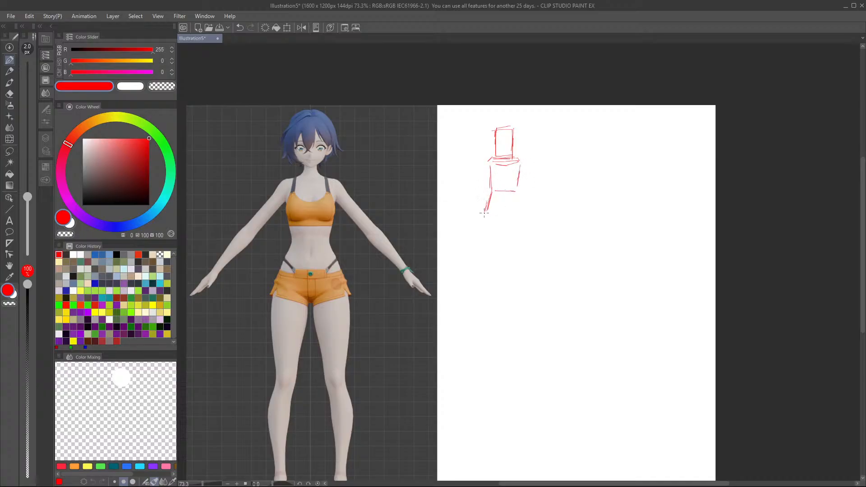
Step: Sketch the mannequin's pelvis with hip ellipses, both thighs and both lower legs down to the ankle circles
{"action": "mouse_move", "coordinate": [516, 194]}
{"action": "left_mouse_down"}
{"action": "mouse_move", "coordinate": [518, 212]}
{"action": "mouse_move", "coordinate": [499, 220]}
{"action": "mouse_move", "coordinate": [519, 222]}
{"action": "mouse_move", "coordinate": [484, 219]}
{"action": "mouse_move", "coordinate": [520, 219]}
{"action": "mouse_move", "coordinate": [496, 258]}
{"action": "left_mouse_up"}
{"action": "mouse_move", "coordinate": [504, 224]}
{"action": "left_mouse_down"}
{"action": "mouse_move", "coordinate": [495, 260]}
{"action": "mouse_move", "coordinate": [486, 260]}
{"action": "mouse_move", "coordinate": [518, 249]}
{"action": "mouse_move", "coordinate": [516, 259]}
{"action": "mouse_move", "coordinate": [494, 261]}
{"action": "mouse_move", "coordinate": [506, 262]}
{"action": "left_mouse_up"}
{"action": "left_click_drag", "start_coordinate": [495, 260], "coordinate": [491, 308]}
{"action": "left_click_drag", "start_coordinate": [509, 259], "coordinate": [505, 301]}
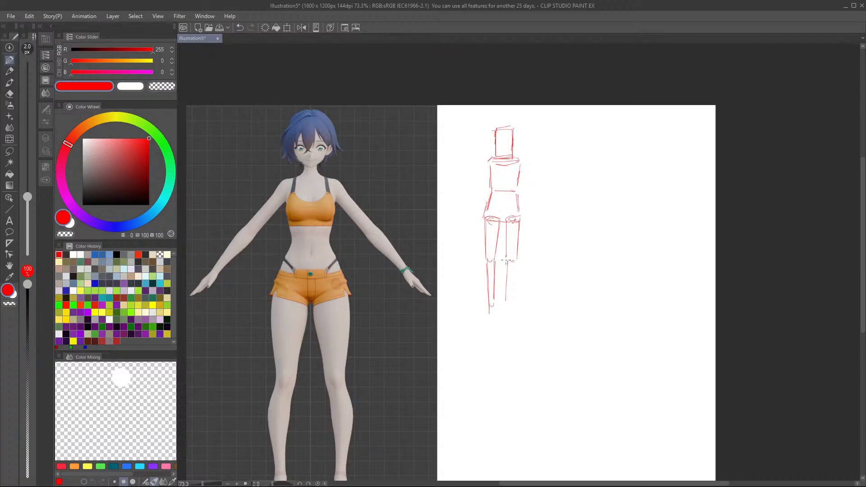
{"action": "mouse_move", "coordinate": [519, 261]}
{"action": "left_mouse_down"}
{"action": "mouse_move", "coordinate": [514, 313]}
{"action": "mouse_move", "coordinate": [509, 323]}
{"action": "mouse_move", "coordinate": [497, 302]}
{"action": "mouse_move", "coordinate": [496, 319]}
{"action": "mouse_move", "coordinate": [496, 307]}
{"action": "mouse_move", "coordinate": [507, 309]}
{"action": "left_mouse_up"}
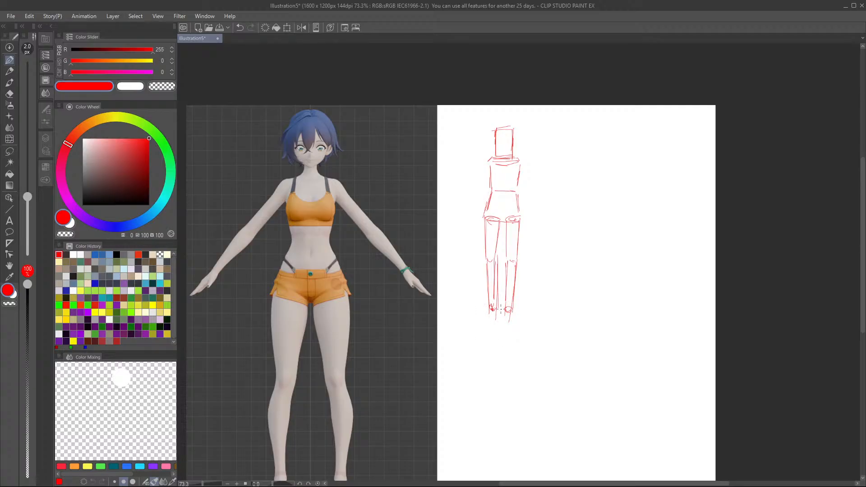
Step: Add the mannequin's two arms with shoulder joints, forearms and hands, and outline both feet
{"action": "mouse_move", "coordinate": [490, 158]}
{"action": "left_mouse_down"}
{"action": "mouse_move", "coordinate": [489, 168]}
{"action": "mouse_move", "coordinate": [525, 165]}
{"action": "mouse_move", "coordinate": [483, 196]}
{"action": "mouse_move", "coordinate": [527, 196]}
{"action": "mouse_move", "coordinate": [475, 223]}
{"action": "mouse_move", "coordinate": [479, 216]}
{"action": "left_mouse_up"}
{"action": "left_click_drag", "start_coordinate": [526, 197], "coordinate": [526, 223]}
{"action": "left_click_drag", "start_coordinate": [520, 197], "coordinate": [525, 237]}
{"action": "mouse_move", "coordinate": [487, 311]}
{"action": "left_mouse_down"}
{"action": "mouse_move", "coordinate": [484, 322]}
{"action": "mouse_move", "coordinate": [501, 319]}
{"action": "mouse_move", "coordinate": [483, 328]}
{"action": "mouse_move", "coordinate": [515, 324]}
{"action": "left_mouse_up"}
{"action": "scroll", "coordinate": [270, 284], "scroll_direction": "down", "scroll_amount": 4}
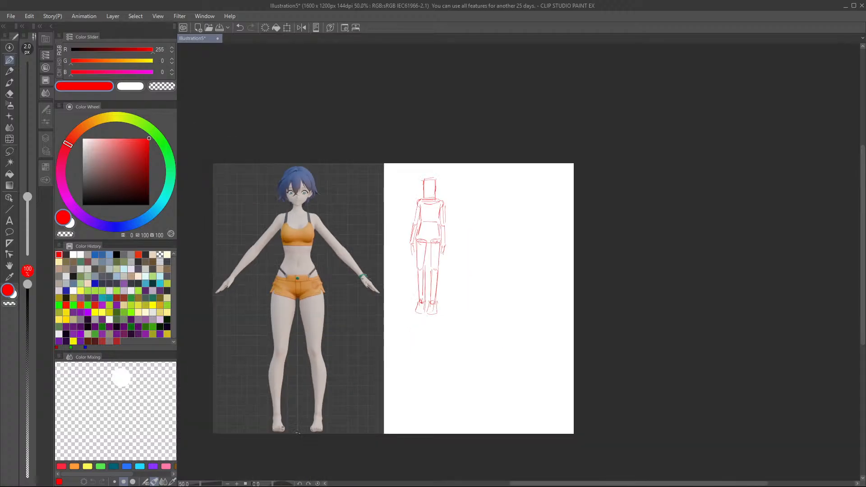
Step: Draw a horizon line behind the mannequin's head and road edges converging to a vanishing point on it
{"action": "scroll", "coordinate": [436, 231], "scroll_direction": "up", "scroll_amount": 11}
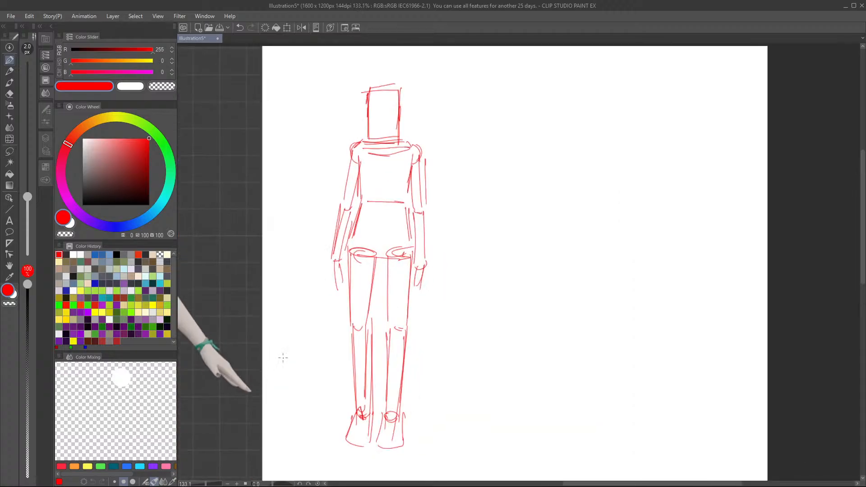
{"action": "left_click_drag", "start_coordinate": [278, 406], "coordinate": [335, 331]}
{"action": "left_click_drag", "start_coordinate": [261, 422], "coordinate": [326, 332]}
{"action": "left_click_drag", "start_coordinate": [408, 121], "coordinate": [623, 115]}
{"action": "left_click_drag", "start_coordinate": [365, 124], "coordinate": [277, 127]}
{"action": "left_click_drag", "start_coordinate": [330, 326], "coordinate": [345, 307]}
{"action": "left_click_drag", "start_coordinate": [378, 282], "coordinate": [402, 253]}
{"action": "left_click_drag", "start_coordinate": [426, 217], "coordinate": [509, 119]}
{"action": "mouse_move", "coordinate": [469, 163]}
{"action": "left_mouse_down"}
{"action": "mouse_move", "coordinate": [488, 144]}
{"action": "mouse_move", "coordinate": [679, 351]}
{"action": "left_mouse_up"}
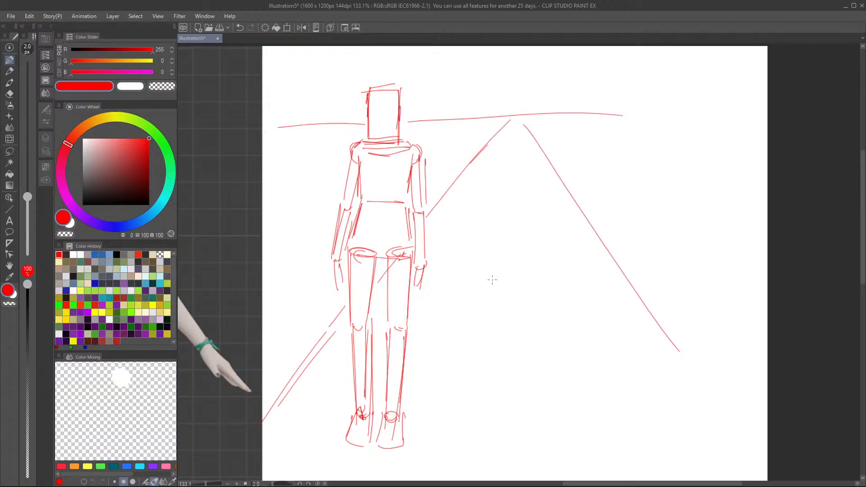
{"action": "left_click_drag", "start_coordinate": [638, 114], "coordinate": [737, 107]}
Step: Sketch the top's side lines on the mannequin's torso and the waistband and curved leg hems of its shorts
{"action": "left_click_drag", "start_coordinate": [403, 139], "coordinate": [401, 199]}
{"action": "left_click_drag", "start_coordinate": [362, 142], "coordinate": [364, 200]}
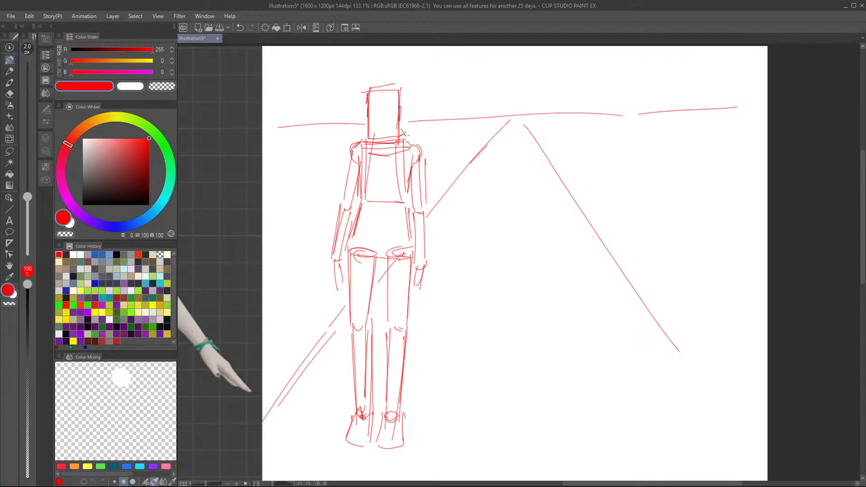
{"action": "left_click_drag", "start_coordinate": [349, 281], "coordinate": [377, 293]}
{"action": "mouse_move", "coordinate": [373, 261]}
{"action": "left_mouse_down"}
{"action": "mouse_move", "coordinate": [374, 294]}
{"action": "mouse_move", "coordinate": [385, 269]}
{"action": "mouse_move", "coordinate": [379, 292]}
{"action": "left_mouse_up"}
{"action": "left_click_drag", "start_coordinate": [384, 288], "coordinate": [398, 290]}
{"action": "left_click_drag", "start_coordinate": [355, 244], "coordinate": [346, 271]}
{"action": "mouse_move", "coordinate": [356, 234]}
{"action": "left_mouse_down"}
{"action": "mouse_move", "coordinate": [389, 244]}
{"action": "mouse_move", "coordinate": [400, 232]}
{"action": "mouse_move", "coordinate": [414, 283]}
{"action": "left_mouse_up"}
{"action": "mouse_move", "coordinate": [403, 280]}
{"action": "left_mouse_down"}
{"action": "mouse_move", "coordinate": [382, 295]}
{"action": "mouse_move", "coordinate": [412, 284]}
{"action": "left_mouse_up"}
{"action": "left_click_drag", "start_coordinate": [347, 280], "coordinate": [368, 291]}
{"action": "left_click_drag", "start_coordinate": [371, 291], "coordinate": [380, 293]}
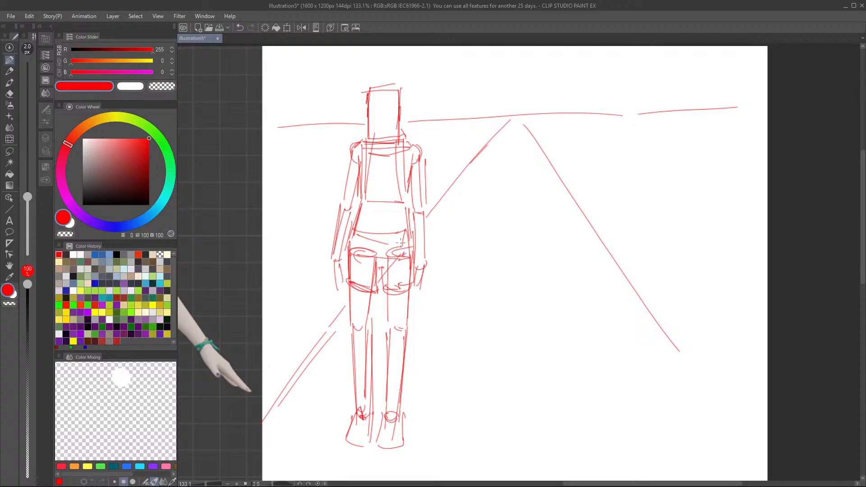
Step: Draw ellipses around the mannequin's knees and ankles to show the leg cross-sections
{"action": "scroll", "coordinate": [447, 230], "scroll_direction": "down", "scroll_amount": 3}
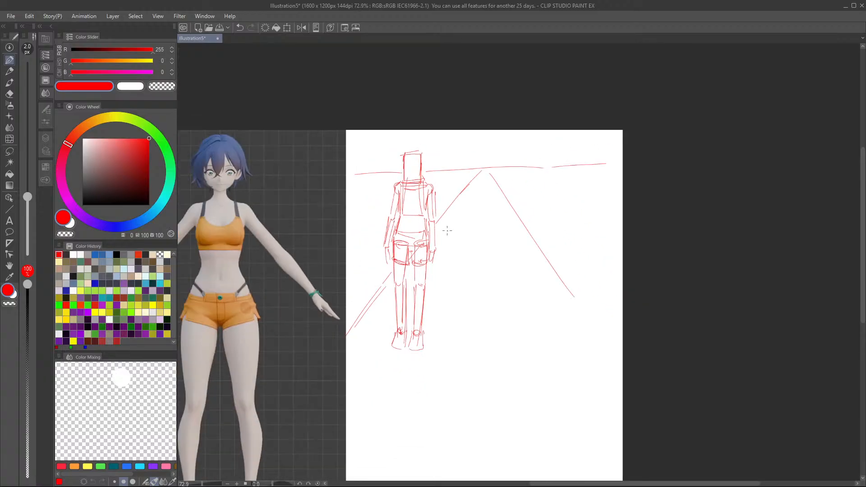
{"action": "scroll", "coordinate": [436, 234], "scroll_direction": "down", "scroll_amount": 3}
{"action": "scroll", "coordinate": [359, 271], "scroll_direction": "up", "scroll_amount": 2}
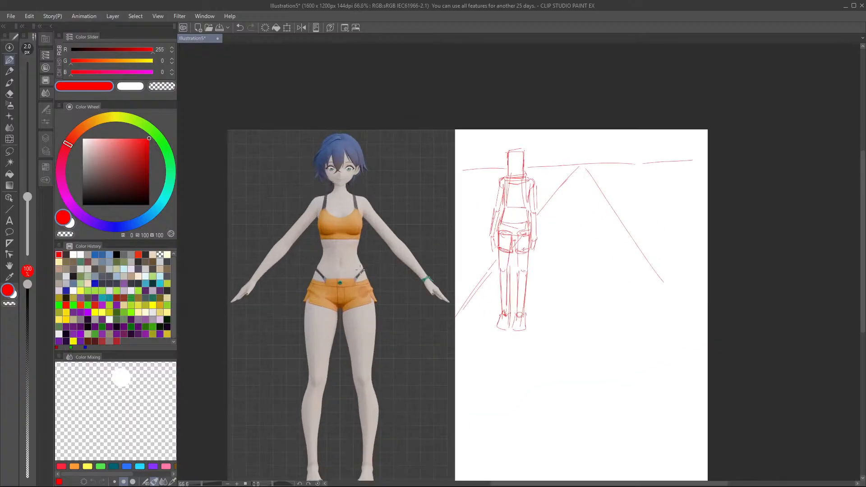
{"action": "scroll", "coordinate": [499, 251], "scroll_direction": "up", "scroll_amount": 5}
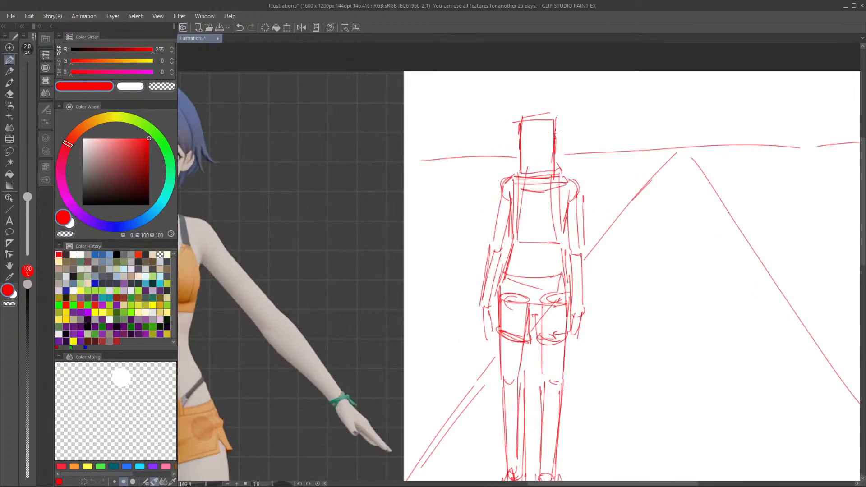
{"action": "scroll", "coordinate": [544, 432], "scroll_direction": "up", "scroll_amount": 2}
{"action": "mouse_move", "coordinate": [568, 289]}
{"action": "left_mouse_down"}
{"action": "mouse_move", "coordinate": [575, 291]}
{"action": "mouse_move", "coordinate": [561, 283]}
{"action": "mouse_move", "coordinate": [496, 295]}
{"action": "mouse_move", "coordinate": [505, 280]}
{"action": "left_mouse_up"}
{"action": "scroll", "coordinate": [505, 279], "scroll_direction": "down", "scroll_amount": 3}
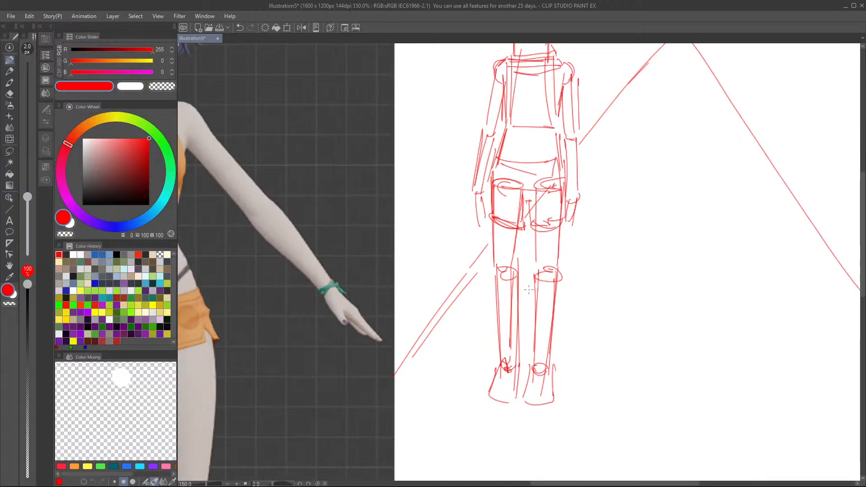
{"action": "scroll", "coordinate": [551, 359], "scroll_direction": "up", "scroll_amount": 3}
{"action": "left_click_drag", "start_coordinate": [541, 375], "coordinate": [496, 372]}
{"action": "scroll", "coordinate": [532, 319], "scroll_direction": "down", "scroll_amount": 5}
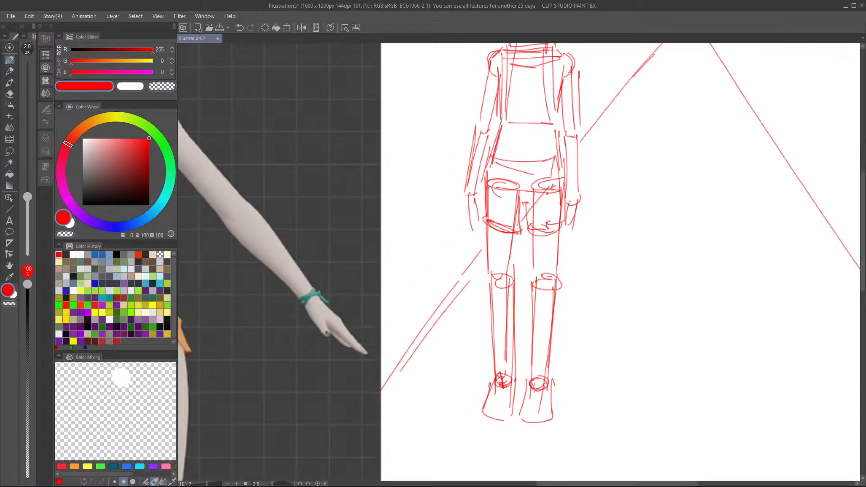
Step: Draw a flat stroke on the horizon beside the road and a column of seven progressively rounder ellipses below it
{"action": "scroll", "coordinate": [550, 235], "scroll_direction": "up", "scroll_amount": 2}
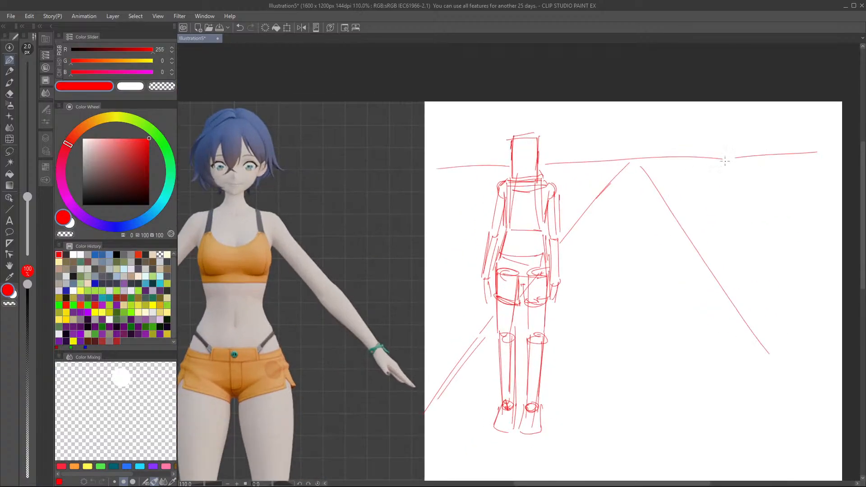
{"action": "mouse_move", "coordinate": [780, 155]}
{"action": "left_mouse_down"}
{"action": "mouse_move", "coordinate": [718, 156]}
{"action": "mouse_move", "coordinate": [792, 155]}
{"action": "left_mouse_up"}
{"action": "left_click_drag", "start_coordinate": [765, 180], "coordinate": [715, 250]}
{"action": "mouse_move", "coordinate": [764, 276]}
{"action": "left_mouse_down"}
{"action": "mouse_move", "coordinate": [722, 294]}
{"action": "mouse_move", "coordinate": [744, 282]}
{"action": "left_mouse_up"}
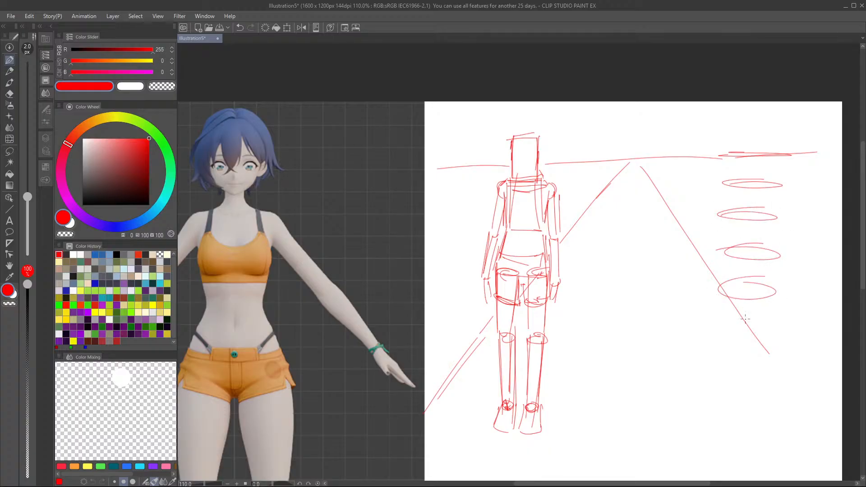
{"action": "left_click_drag", "start_coordinate": [766, 320], "coordinate": [751, 326]}
{"action": "mouse_move", "coordinate": [761, 366]}
{"action": "left_mouse_down"}
{"action": "mouse_move", "coordinate": [741, 378]}
{"action": "mouse_move", "coordinate": [722, 428]}
{"action": "mouse_move", "coordinate": [767, 417]}
{"action": "left_mouse_up"}
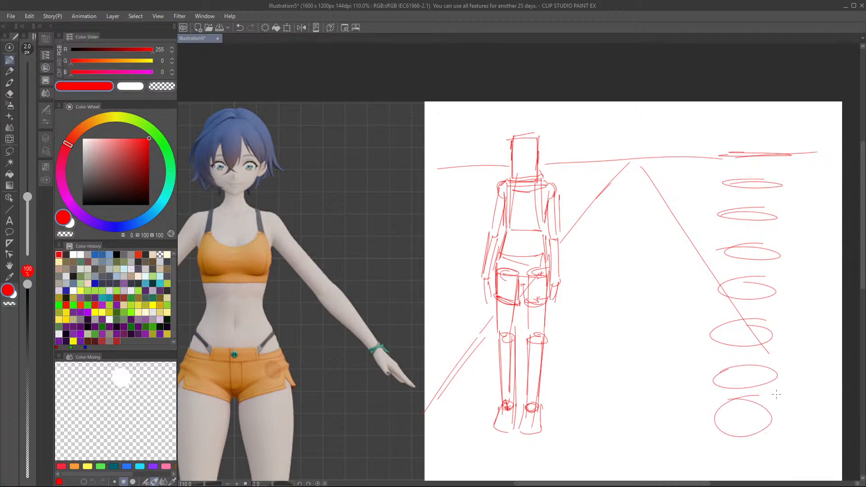
Step: Enclose the column of ellipses with two long side lines to form a cylinder below the horizon, and add a short mark near its top
{"action": "left_click_drag", "start_coordinate": [725, 201], "coordinate": [708, 440]}
{"action": "left_click_drag", "start_coordinate": [786, 167], "coordinate": [769, 397]}
{"action": "left_click_drag", "start_coordinate": [728, 165], "coordinate": [723, 213]}
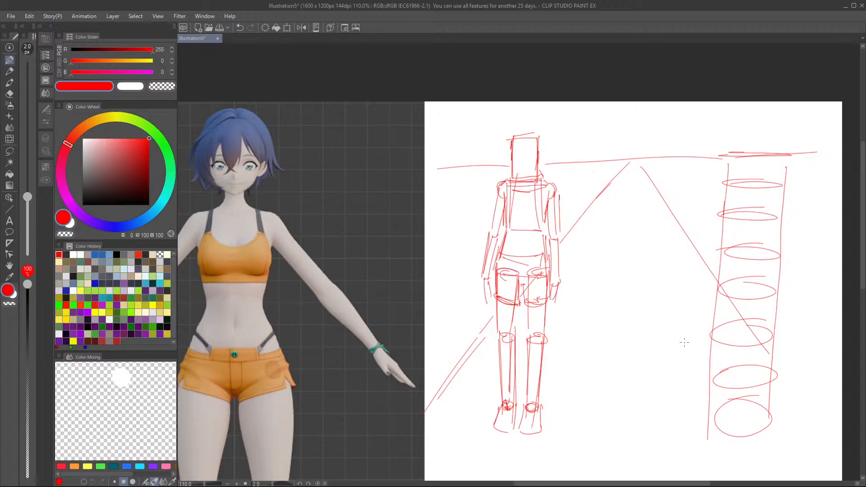
{"action": "key", "text": "ctrl+minus"}
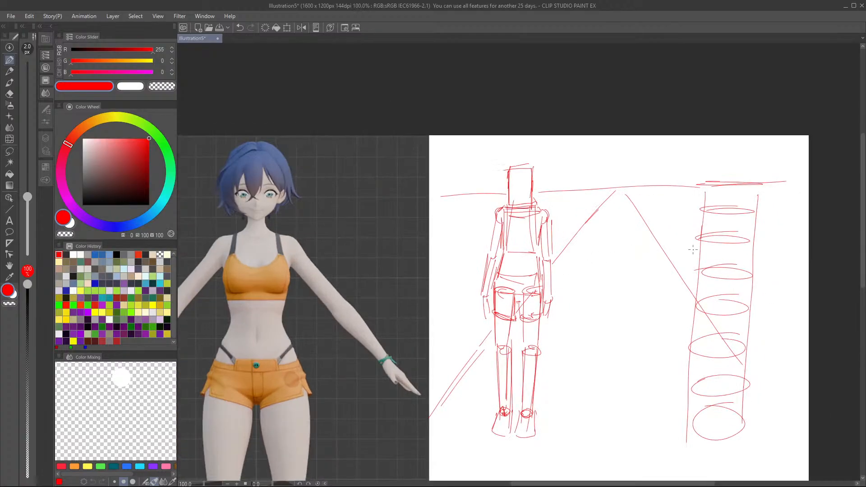
{"action": "left_click_drag", "start_coordinate": [730, 205], "coordinate": [730, 214]}
Step: Draw a flat red ellipse across the reference character's shoulders with a line through its middle, undoing the first attempt
{"action": "scroll", "coordinate": [695, 311], "scroll_direction": "down", "scroll_amount": 3}
{"action": "scroll", "coordinate": [482, 275], "scroll_direction": "up", "scroll_amount": 8}
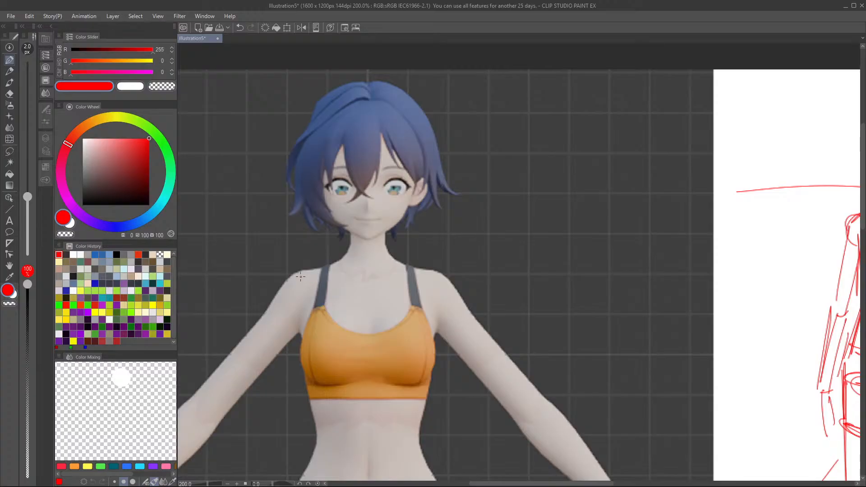
{"action": "left_click_drag", "start_coordinate": [296, 277], "coordinate": [431, 278]}
{"action": "key", "text": "ctrl+z"}
{"action": "mouse_move", "coordinate": [291, 278]}
{"action": "left_mouse_down"}
{"action": "mouse_move", "coordinate": [380, 266]}
{"action": "mouse_move", "coordinate": [426, 271]}
{"action": "mouse_move", "coordinate": [385, 290]}
{"action": "mouse_move", "coordinate": [302, 280]}
{"action": "left_mouse_up"}
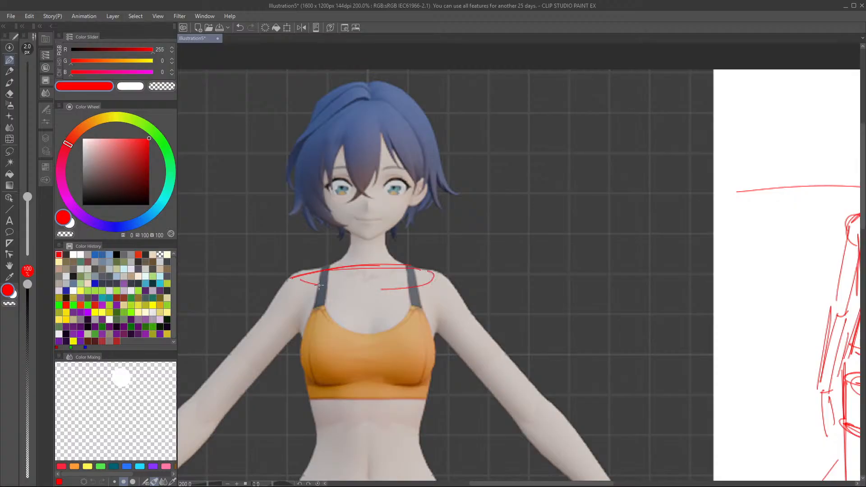
{"action": "left_click_drag", "start_coordinate": [369, 275], "coordinate": [423, 274]}
{"action": "left_click_drag", "start_coordinate": [309, 278], "coordinate": [433, 279]}
{"action": "scroll", "coordinate": [498, 233], "scroll_direction": "down", "scroll_amount": 1}
{"action": "scroll", "coordinate": [499, 233], "scroll_direction": "down", "scroll_amount": 4}
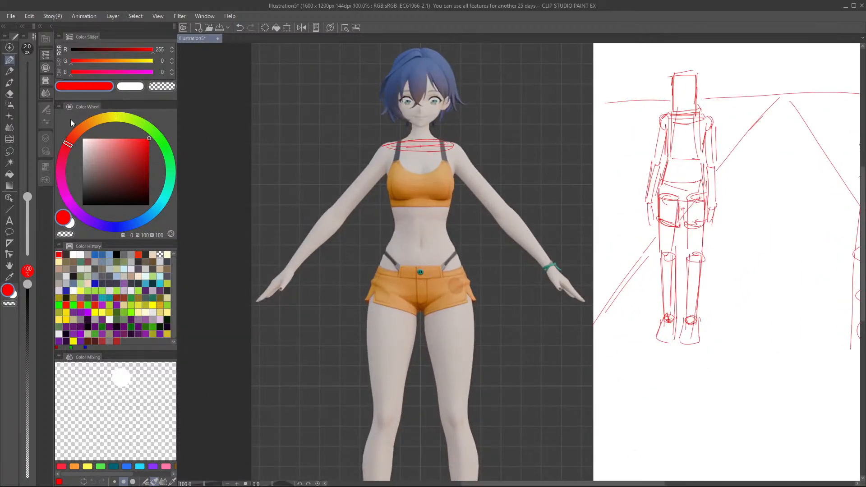
Step: Undo the ellipse and centre-line strokes drawn across the reference character's shoulders
{"action": "left_click", "coordinate": [46, 137]}
{"action": "key", "text": "ctrl+z"}
{"action": "key", "text": "ctrl+z"}
{"action": "key", "text": "ctrl+z"}
{"action": "key", "text": "ctrl+z"}
{"action": "key", "text": "ctrl+z"}
{"action": "key", "text": "ctrl+z"}
{"action": "key", "text": "ctrl+z"}
{"action": "scroll", "coordinate": [289, 212], "scroll_direction": "down", "scroll_amount": 3}
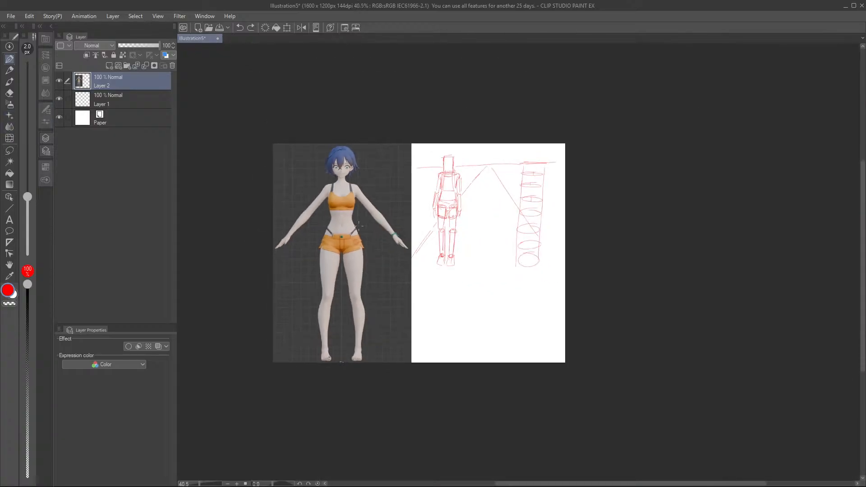
{"action": "scroll", "coordinate": [405, 215], "scroll_direction": "up", "scroll_amount": 2}
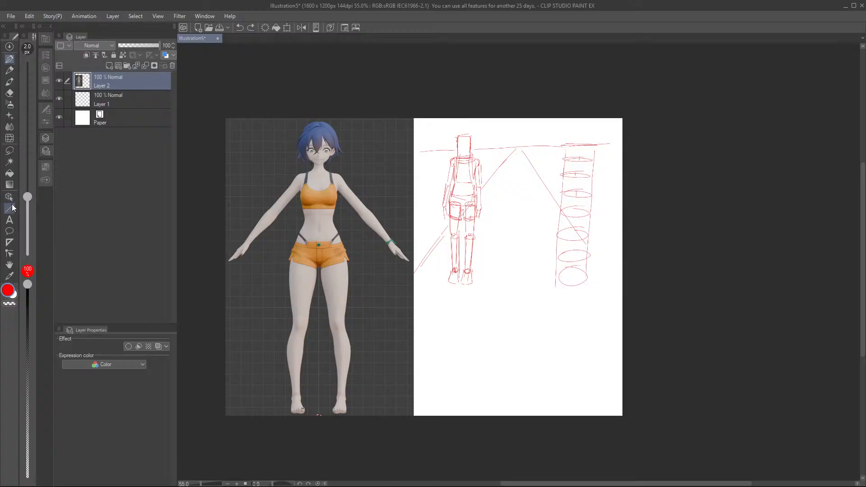
Step: Select the red sketches beside the reference character, delete them, and add a new raster layer above Layer 2
{"action": "left_click", "coordinate": [9, 150]}
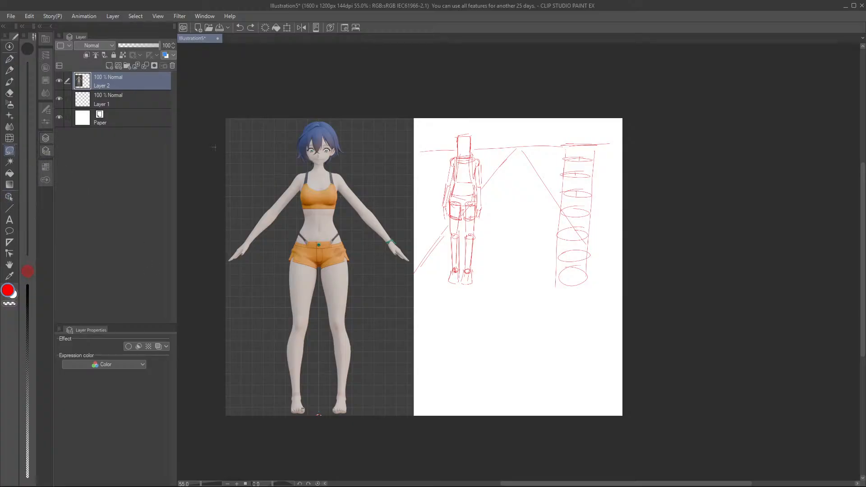
{"action": "mouse_move", "coordinate": [642, 106]}
{"action": "left_mouse_down"}
{"action": "mouse_move", "coordinate": [533, 196]}
{"action": "mouse_move", "coordinate": [426, 307]}
{"action": "mouse_move", "coordinate": [411, 297]}
{"action": "left_mouse_up"}
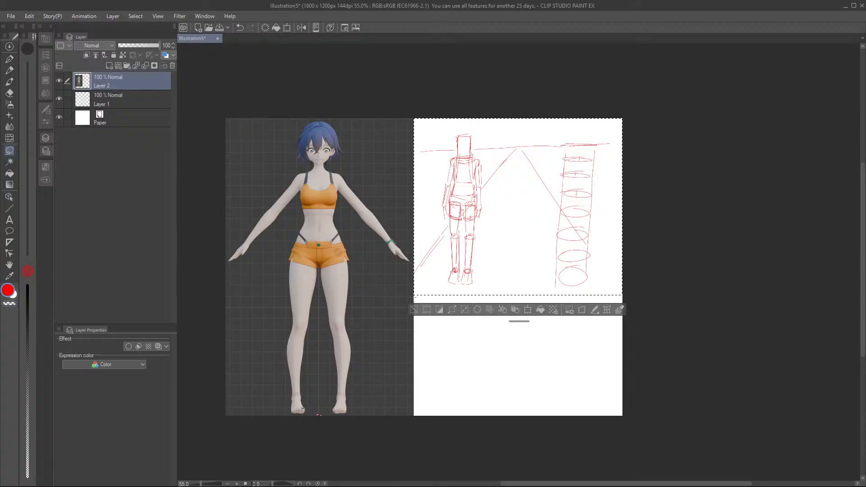
{"action": "left_click", "coordinate": [478, 310]}
{"action": "left_click", "coordinate": [449, 345]}
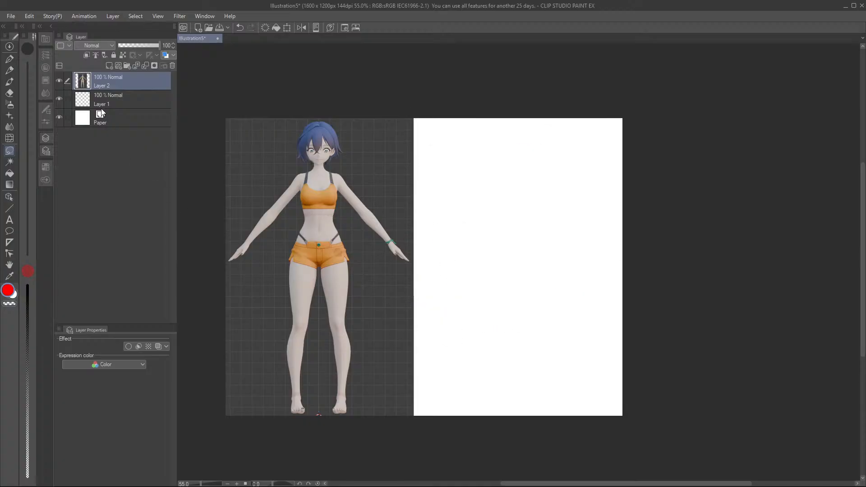
{"action": "left_click", "coordinate": [109, 66]}
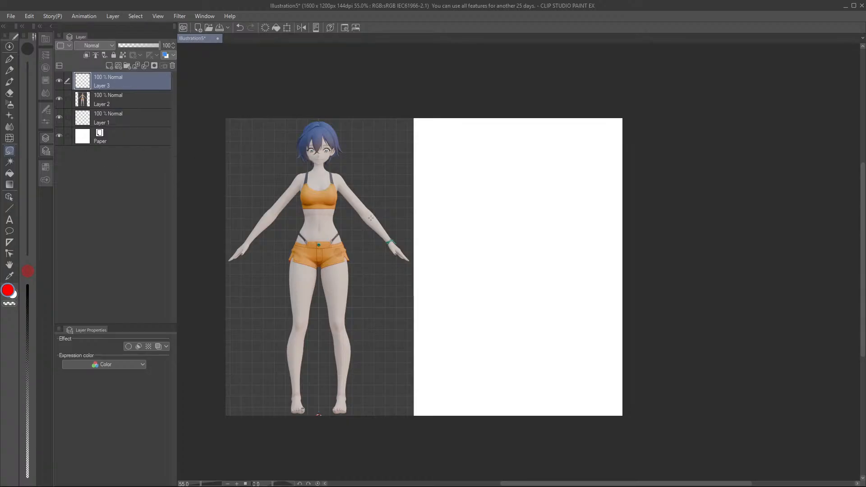
Step: Draw trial red pen strokes around the toes of the reference character's foot and undo them
{"action": "left_click", "coordinate": [9, 59]}
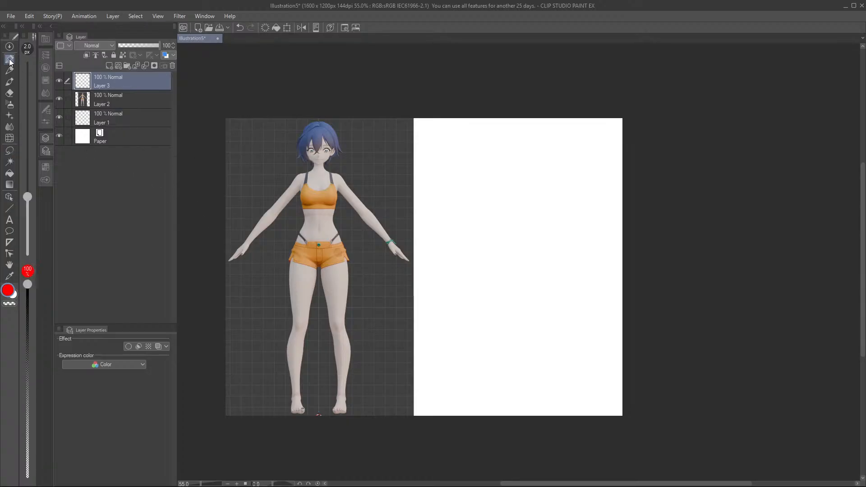
{"action": "scroll", "coordinate": [569, 203], "scroll_direction": "down", "scroll_amount": 4}
{"action": "scroll", "coordinate": [479, 230], "scroll_direction": "up", "scroll_amount": 5}
{"action": "scroll", "coordinate": [355, 207], "scroll_direction": "down", "scroll_amount": 2}
{"action": "scroll", "coordinate": [400, 294], "scroll_direction": "up", "scroll_amount": 1}
{"action": "scroll", "coordinate": [400, 294], "scroll_direction": "up", "scroll_amount": 5}
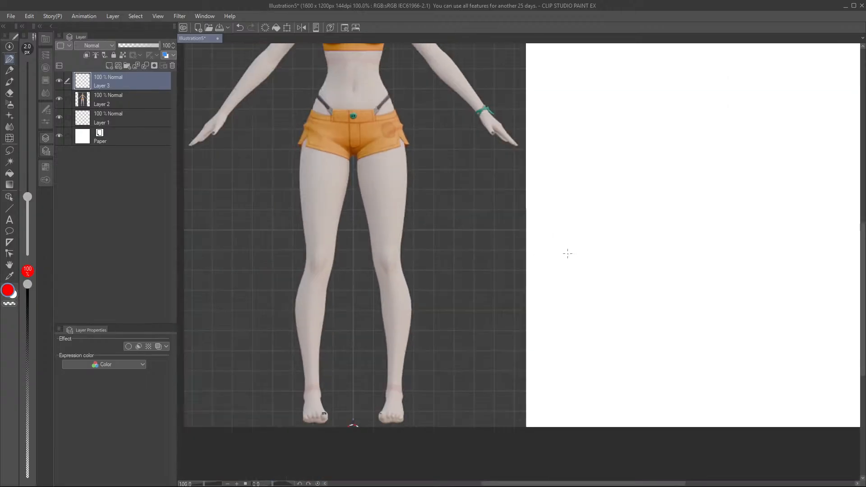
{"action": "scroll", "coordinate": [408, 306], "scroll_direction": "down", "scroll_amount": 3}
{"action": "scroll", "coordinate": [401, 364], "scroll_direction": "up", "scroll_amount": 4}
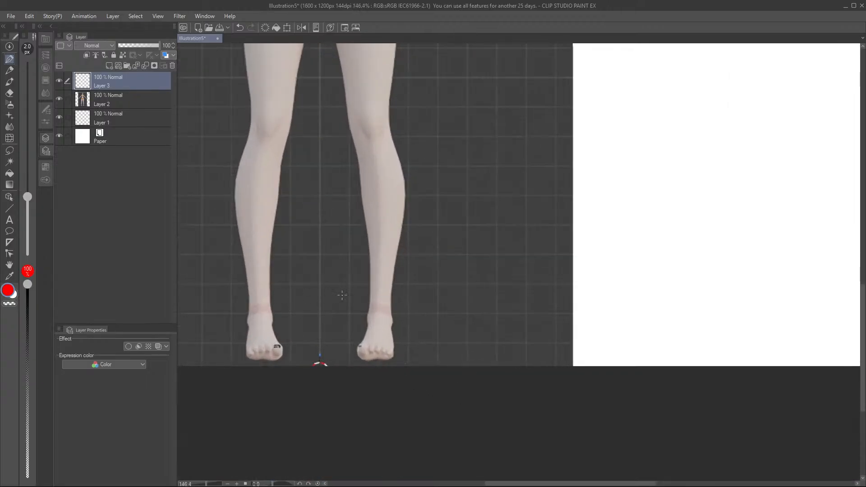
{"action": "mouse_move", "coordinate": [410, 342]}
{"action": "left_mouse_down"}
{"action": "mouse_move", "coordinate": [429, 323]}
{"action": "mouse_move", "coordinate": [459, 337]}
{"action": "mouse_move", "coordinate": [417, 356]}
{"action": "left_mouse_up"}
{"action": "key", "text": "ctrl+z"}
{"action": "key", "text": "ctrl+z"}
{"action": "key", "text": "ctrl+z"}
{"action": "key", "text": "ctrl+z"}
{"action": "mouse_move", "coordinate": [362, 358]}
{"action": "left_mouse_down"}
{"action": "mouse_move", "coordinate": [391, 357]}
{"action": "mouse_move", "coordinate": [383, 359]}
{"action": "left_mouse_up"}
{"action": "key", "text": "ctrl+z"}
{"action": "key", "text": "ctrl+z"}
Step: Draw a flat red line with a small ellipse under the reference character's toes and undo it
{"action": "scroll", "coordinate": [334, 359], "scroll_direction": "down", "scroll_amount": 2}
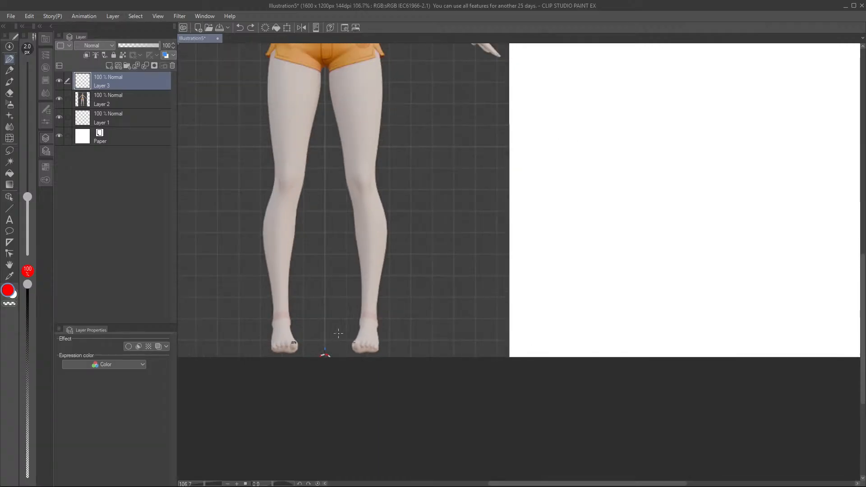
{"action": "scroll", "coordinate": [332, 360], "scroll_direction": "up", "scroll_amount": 6}
{"action": "mouse_move", "coordinate": [326, 363]}
{"action": "left_mouse_down"}
{"action": "mouse_move", "coordinate": [356, 373]}
{"action": "mouse_move", "coordinate": [379, 366]}
{"action": "left_mouse_up"}
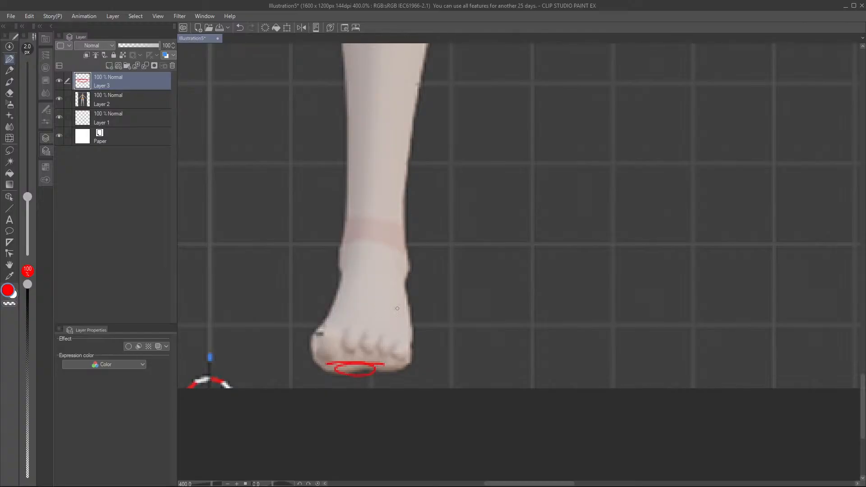
{"action": "key", "text": "ctrl+z"}
{"action": "scroll", "coordinate": [357, 356], "scroll_direction": "down", "scroll_amount": 6}
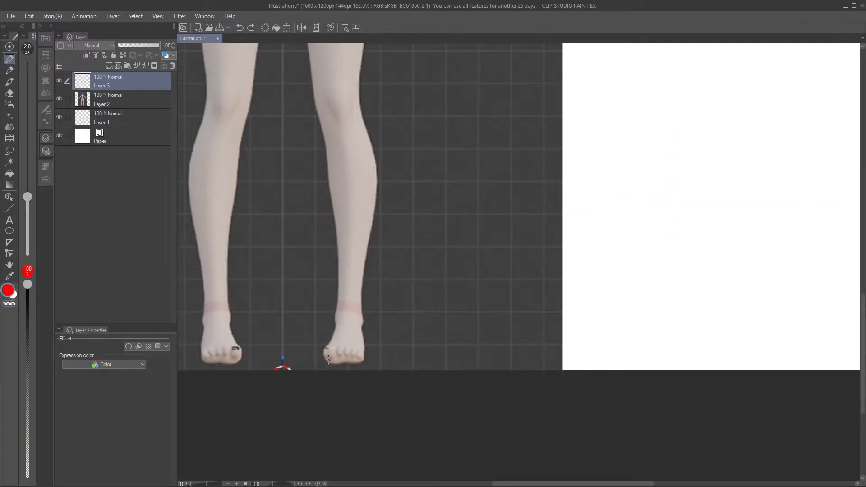
{"action": "scroll", "coordinate": [633, 281], "scroll_direction": "up", "scroll_amount": 4}
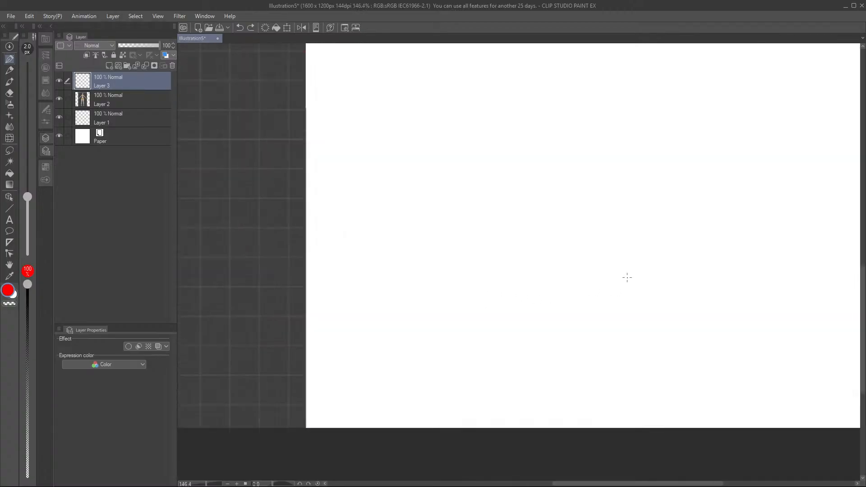
Step: Sketch a wedge-shaped red foot with toe marks, a rounded ankle joint and lower-leg lines in the white area
{"action": "mouse_move", "coordinate": [397, 296]}
{"action": "left_mouse_down"}
{"action": "mouse_move", "coordinate": [362, 341]}
{"action": "mouse_move", "coordinate": [409, 359]}
{"action": "left_mouse_up"}
{"action": "left_click_drag", "start_coordinate": [424, 293], "coordinate": [422, 303]}
{"action": "key", "text": "x"}
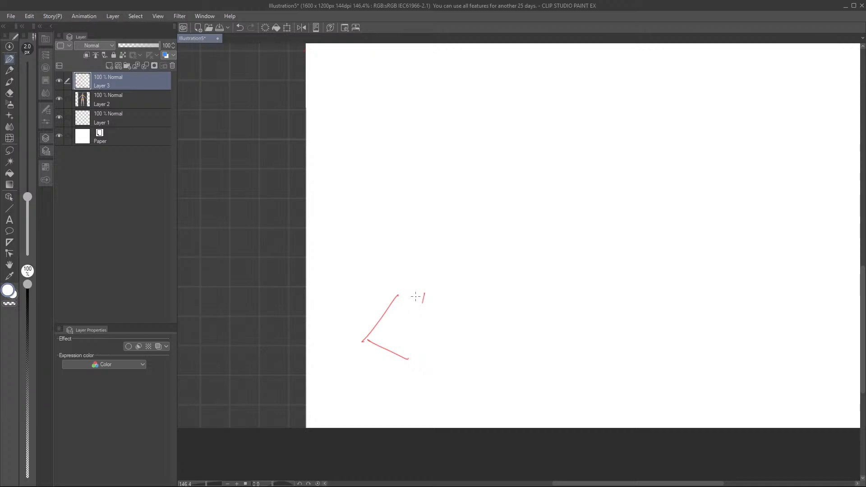
{"action": "left_click", "coordinate": [46, 90]}
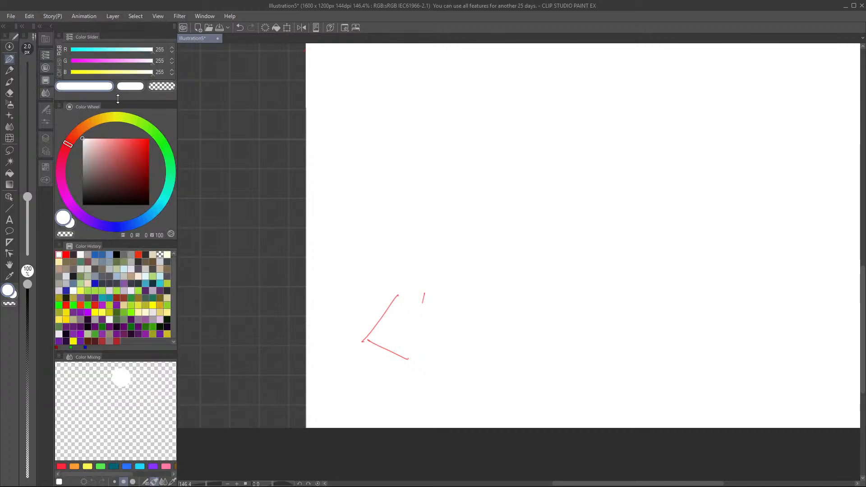
{"action": "key", "text": "x"}
{"action": "left_click_drag", "start_coordinate": [408, 359], "coordinate": [426, 298]}
{"action": "left_click_drag", "start_coordinate": [414, 334], "coordinate": [431, 262]}
{"action": "left_click_drag", "start_coordinate": [402, 292], "coordinate": [404, 220]}
{"action": "left_click_drag", "start_coordinate": [396, 355], "coordinate": [408, 357]}
{"action": "mouse_move", "coordinate": [374, 330]}
{"action": "left_mouse_down"}
{"action": "mouse_move", "coordinate": [367, 337]}
{"action": "mouse_move", "coordinate": [397, 359]}
{"action": "mouse_move", "coordinate": [384, 327]}
{"action": "mouse_move", "coordinate": [395, 343]}
{"action": "left_mouse_up"}
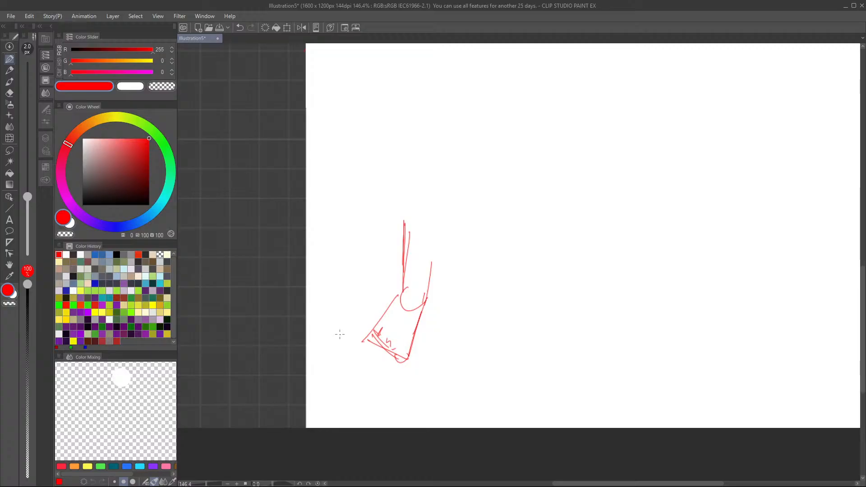
Step: Draw trial marks on the reference character's shin and thigh, and undo them together with the foot sketch
{"action": "scroll", "coordinate": [469, 322], "scroll_direction": "down", "scroll_amount": 2}
{"action": "scroll", "coordinate": [469, 322], "scroll_direction": "down", "scroll_amount": 4}
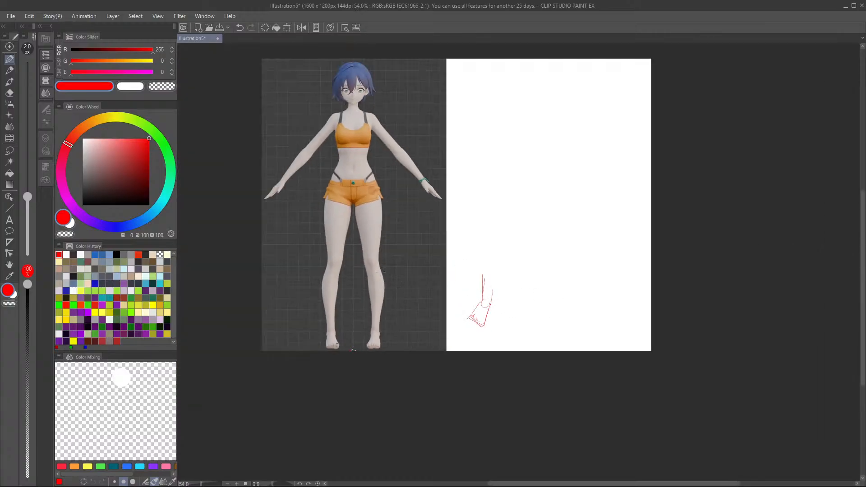
{"action": "scroll", "coordinate": [353, 257], "scroll_direction": "up", "scroll_amount": 1}
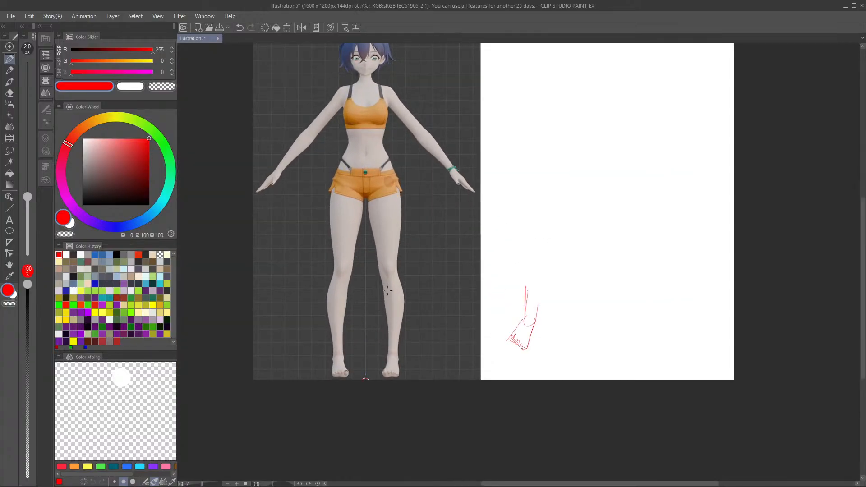
{"action": "mouse_move", "coordinate": [386, 308]}
{"action": "left_mouse_down"}
{"action": "mouse_move", "coordinate": [404, 306]}
{"action": "mouse_move", "coordinate": [398, 321]}
{"action": "left_mouse_up"}
{"action": "left_click_drag", "start_coordinate": [381, 243], "coordinate": [393, 243]}
{"action": "mouse_move", "coordinate": [375, 229]}
{"action": "left_mouse_down"}
{"action": "mouse_move", "coordinate": [390, 227]}
{"action": "mouse_move", "coordinate": [392, 212]}
{"action": "left_mouse_up"}
{"action": "key", "text": "ctrl+z"}
{"action": "key", "text": "ctrl+z"}
{"action": "key", "text": "ctrl+z"}
{"action": "key", "text": "ctrl+z"}
{"action": "key", "text": "ctrl+z"}
{"action": "key", "text": "ctrl+z"}
{"action": "key", "text": "ctrl+z"}
{"action": "key", "text": "ctrl+z"}
{"action": "key", "text": "ctrl+z"}
{"action": "key", "text": "ctrl+z"}
{"action": "key", "text": "ctrl+z"}
{"action": "key", "text": "ctrl+z"}
{"action": "scroll", "coordinate": [365, 378], "scroll_direction": "down", "scroll_amount": 2}
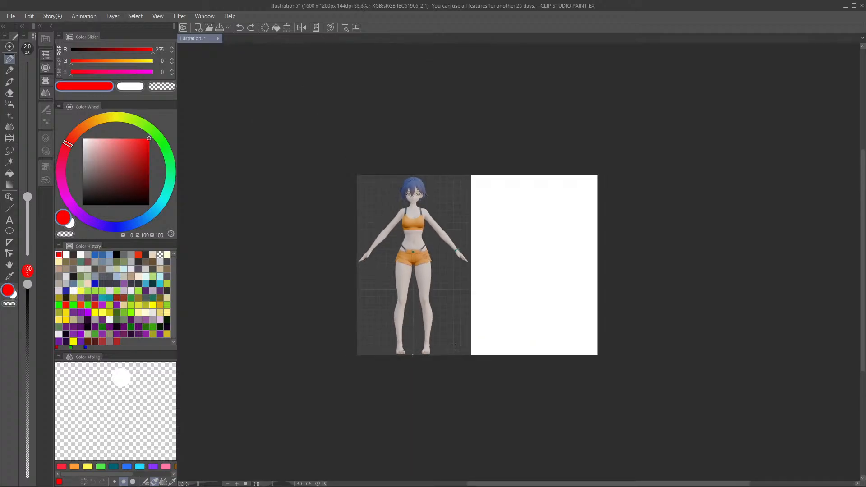
{"action": "scroll", "coordinate": [537, 187], "scroll_direction": "up", "scroll_amount": 2}
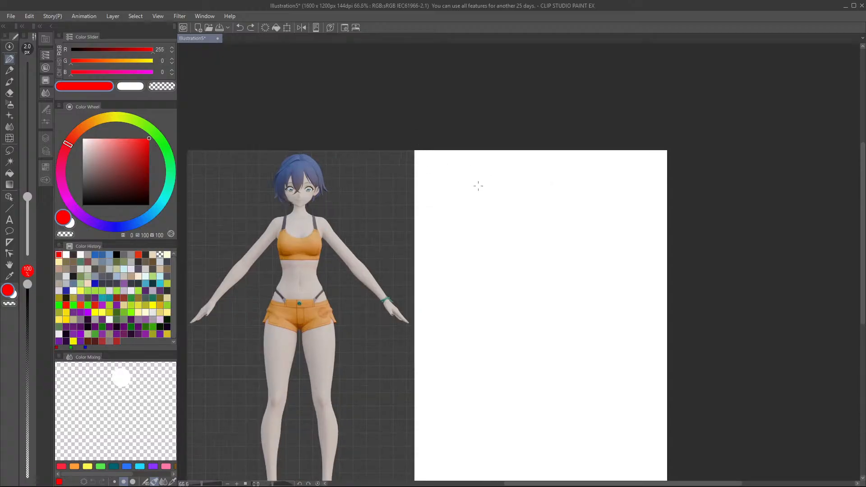
{"action": "mouse_move", "coordinate": [459, 189]}
{"action": "left_mouse_down"}
{"action": "mouse_move", "coordinate": [456, 172]}
{"action": "mouse_move", "coordinate": [471, 187]}
{"action": "left_mouse_up"}
{"action": "key", "text": "ctrl+z"}
{"action": "key", "text": "ctrl+z"}
{"action": "key", "text": "ctrl+z"}
{"action": "key", "text": "ctrl+y"}
{"action": "key", "text": "ctrl+z"}
Step: Sketch a side-view figure in the white area from a square head and box-like chest, pelvis and thigh
{"action": "left_click_drag", "start_coordinate": [452, 173], "coordinate": [469, 176]}
{"action": "mouse_move", "coordinate": [452, 173]}
{"action": "left_mouse_down"}
{"action": "mouse_move", "coordinate": [472, 172]}
{"action": "mouse_move", "coordinate": [472, 191]}
{"action": "mouse_move", "coordinate": [454, 197]}
{"action": "left_mouse_up"}
{"action": "mouse_move", "coordinate": [453, 182]}
{"action": "left_mouse_down"}
{"action": "mouse_move", "coordinate": [454, 194]}
{"action": "mouse_move", "coordinate": [471, 198]}
{"action": "left_mouse_up"}
{"action": "mouse_move", "coordinate": [453, 208]}
{"action": "left_mouse_down"}
{"action": "mouse_move", "coordinate": [471, 209]}
{"action": "mouse_move", "coordinate": [461, 245]}
{"action": "mouse_move", "coordinate": [440, 249]}
{"action": "mouse_move", "coordinate": [456, 256]}
{"action": "left_mouse_up"}
{"action": "mouse_move", "coordinate": [466, 220]}
{"action": "left_mouse_down"}
{"action": "mouse_move", "coordinate": [467, 276]}
{"action": "mouse_move", "coordinate": [451, 287]}
{"action": "mouse_move", "coordinate": [469, 290]}
{"action": "mouse_move", "coordinate": [462, 336]}
{"action": "left_mouse_up"}
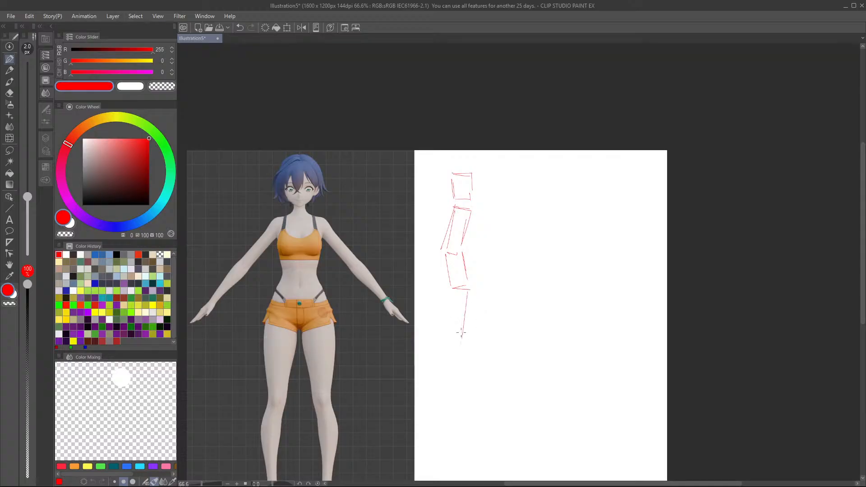
{"action": "left_click_drag", "start_coordinate": [450, 291], "coordinate": [452, 338]}
Step: Undo the side-view figure's thigh and redraw the leg as thigh, shin and a wedge-shaped foot
{"action": "scroll", "coordinate": [451, 261], "scroll_direction": "down", "scroll_amount": 2}
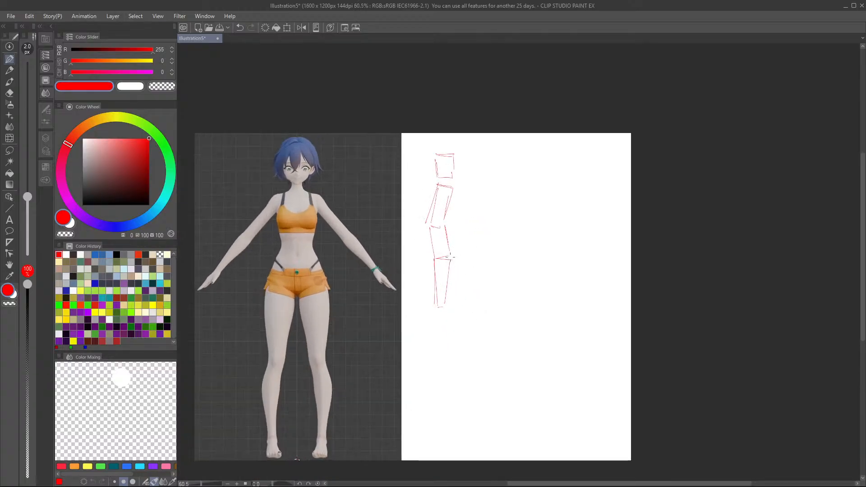
{"action": "key", "text": "ctrl+z"}
{"action": "key", "text": "ctrl+z"}
{"action": "key", "text": "ctrl+z"}
{"action": "key", "text": "ctrl+z"}
{"action": "mouse_move", "coordinate": [426, 260]}
{"action": "left_mouse_down"}
{"action": "mouse_move", "coordinate": [449, 257]}
{"action": "mouse_move", "coordinate": [445, 312]}
{"action": "mouse_move", "coordinate": [433, 316]}
{"action": "mouse_move", "coordinate": [446, 312]}
{"action": "mouse_move", "coordinate": [441, 365]}
{"action": "left_mouse_up"}
{"action": "mouse_move", "coordinate": [449, 318]}
{"action": "left_mouse_down"}
{"action": "mouse_move", "coordinate": [449, 369]}
{"action": "mouse_move", "coordinate": [424, 373]}
{"action": "left_mouse_up"}
{"action": "left_click_drag", "start_coordinate": [421, 374], "coordinate": [448, 375]}
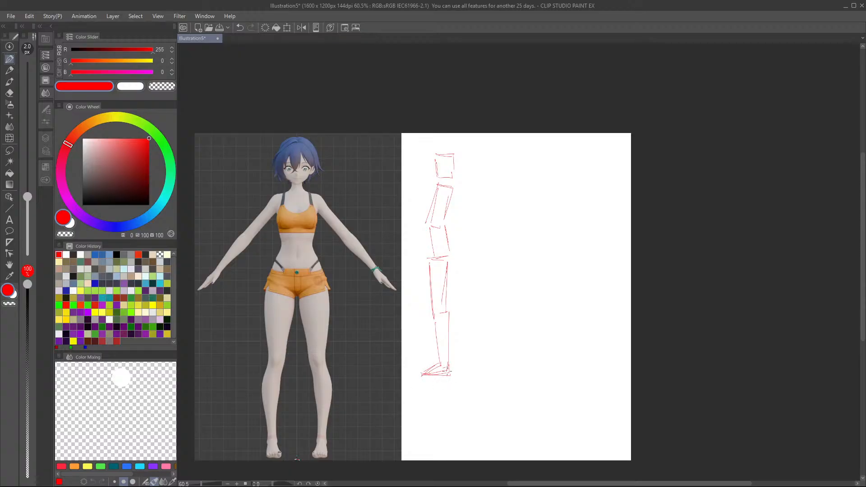
Step: Sketch the head, chest and pelvis of a second, straighter side-view figure beside the first one
{"action": "mouse_move", "coordinate": [482, 156]}
{"action": "left_mouse_down"}
{"action": "mouse_move", "coordinate": [483, 173]}
{"action": "mouse_move", "coordinate": [500, 153]}
{"action": "mouse_move", "coordinate": [498, 180]}
{"action": "left_mouse_up"}
{"action": "left_click_drag", "start_coordinate": [484, 203], "coordinate": [481, 222]}
{"action": "mouse_move", "coordinate": [485, 187]}
{"action": "left_mouse_down"}
{"action": "mouse_move", "coordinate": [481, 217]}
{"action": "mouse_move", "coordinate": [496, 203]}
{"action": "left_mouse_up"}
{"action": "mouse_move", "coordinate": [498, 193]}
{"action": "left_mouse_down"}
{"action": "mouse_move", "coordinate": [492, 224]}
{"action": "mouse_move", "coordinate": [479, 221]}
{"action": "mouse_move", "coordinate": [496, 254]}
{"action": "mouse_move", "coordinate": [482, 257]}
{"action": "left_mouse_up"}
{"action": "mouse_move", "coordinate": [479, 222]}
{"action": "left_mouse_down"}
{"action": "mouse_move", "coordinate": [480, 255]}
{"action": "mouse_move", "coordinate": [498, 261]}
{"action": "left_mouse_up"}
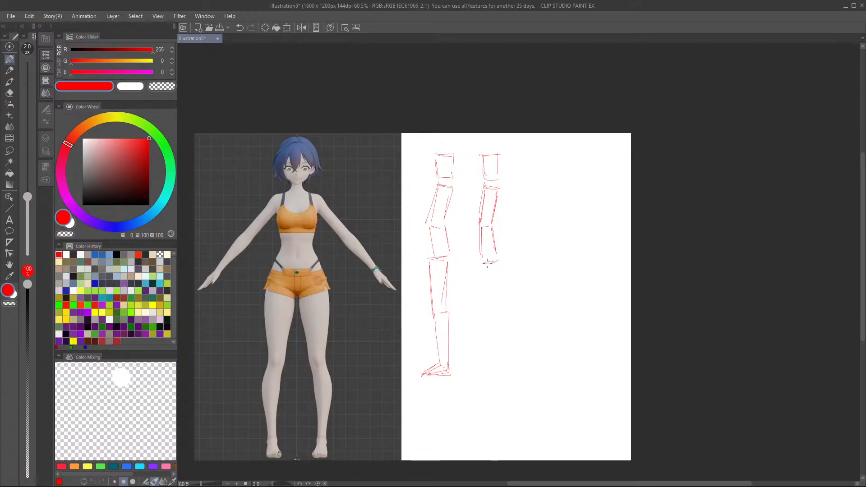
Step: Add the legs and two feet to the second side-view figure, with a long line running down its front
{"action": "left_click_drag", "start_coordinate": [498, 258], "coordinate": [494, 304]}
{"action": "left_click_drag", "start_coordinate": [487, 262], "coordinate": [488, 314]}
{"action": "left_click_drag", "start_coordinate": [480, 257], "coordinate": [486, 310]}
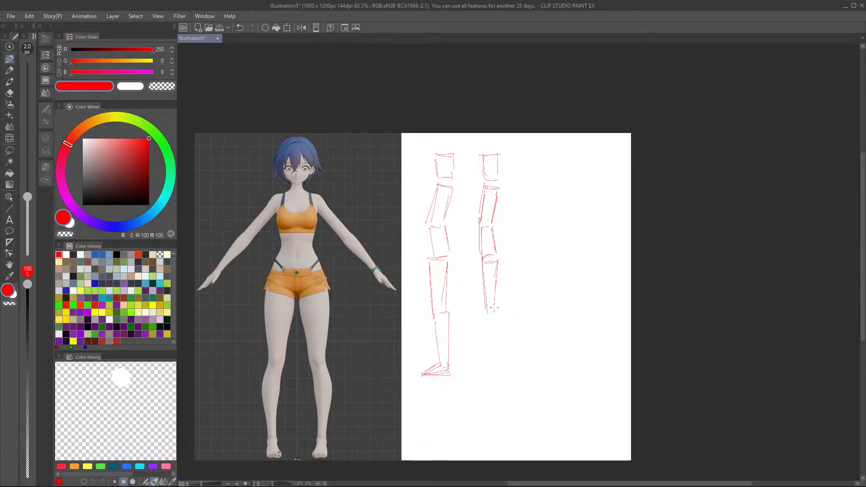
{"action": "left_click_drag", "start_coordinate": [477, 256], "coordinate": [499, 362]}
{"action": "left_click_drag", "start_coordinate": [482, 307], "coordinate": [490, 363]}
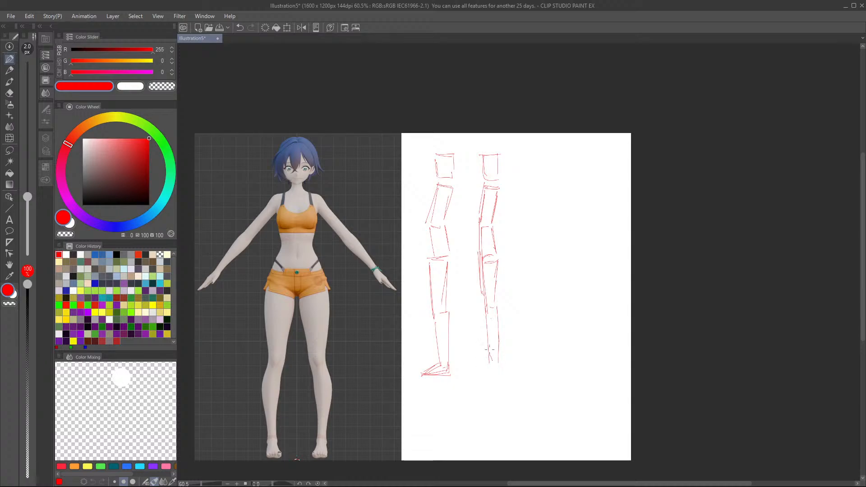
{"action": "left_click_drag", "start_coordinate": [479, 291], "coordinate": [482, 375]}
{"action": "mouse_move", "coordinate": [484, 341]}
{"action": "left_mouse_down"}
{"action": "mouse_move", "coordinate": [468, 350]}
{"action": "mouse_move", "coordinate": [487, 356]}
{"action": "left_mouse_up"}
Step: Draw a bold red arrow toward the reference character and a cross over the second figure, and undo both
{"action": "left_click_drag", "start_coordinate": [419, 199], "coordinate": [366, 209]}
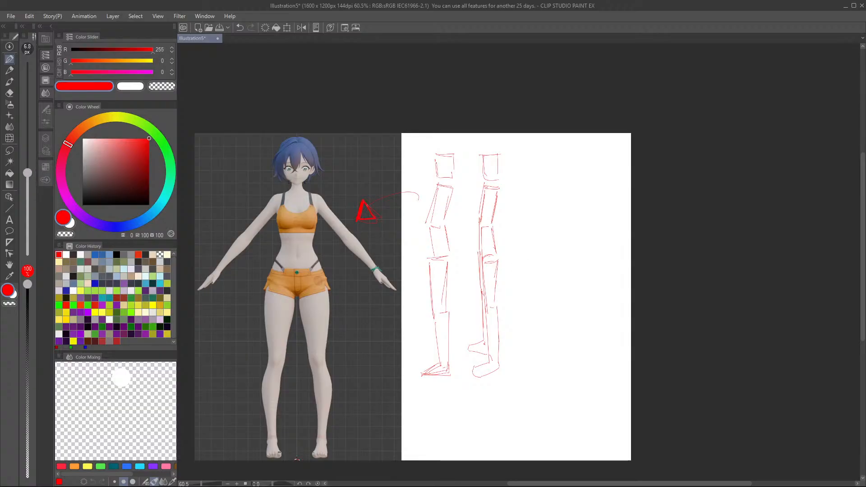
{"action": "left_click_drag", "start_coordinate": [387, 198], "coordinate": [405, 200]}
{"action": "left_click_drag", "start_coordinate": [511, 170], "coordinate": [452, 282]}
{"action": "left_click_drag", "start_coordinate": [475, 183], "coordinate": [506, 274]}
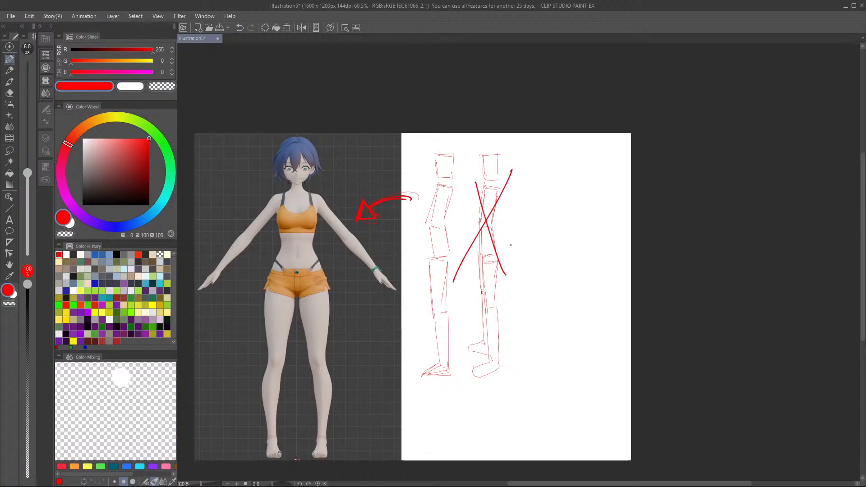
{"action": "key", "text": "ctrl+z"}
{"action": "key", "text": "ctrl+z"}
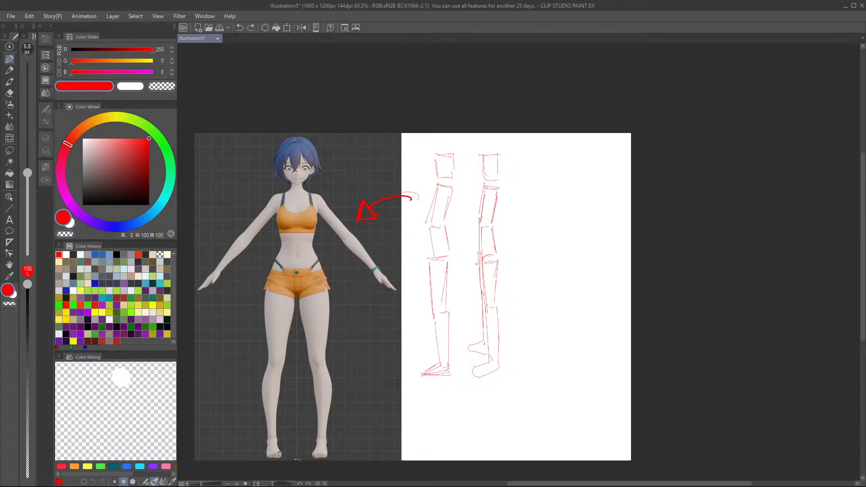
{"action": "key", "text": "ctrl+z"}
{"action": "key", "text": "ctrl+z"}
{"action": "key", "text": "ctrl+z"}
Step: Add a nose and smile to the first figure's head, and erase both side-view figures with an enlarged eraser
{"action": "mouse_move", "coordinate": [436, 163]}
{"action": "left_mouse_down"}
{"action": "mouse_move", "coordinate": [436, 171]}
{"action": "mouse_move", "coordinate": [446, 168]}
{"action": "left_mouse_up"}
{"action": "key", "text": "e"}
{"action": "mouse_move", "coordinate": [495, 171]}
{"action": "left_mouse_down"}
{"action": "mouse_move", "coordinate": [501, 153]}
{"action": "mouse_move", "coordinate": [483, 183]}
{"action": "left_mouse_up"}
{"action": "left_click_drag", "start_coordinate": [31, 145], "coordinate": [31, 123]}
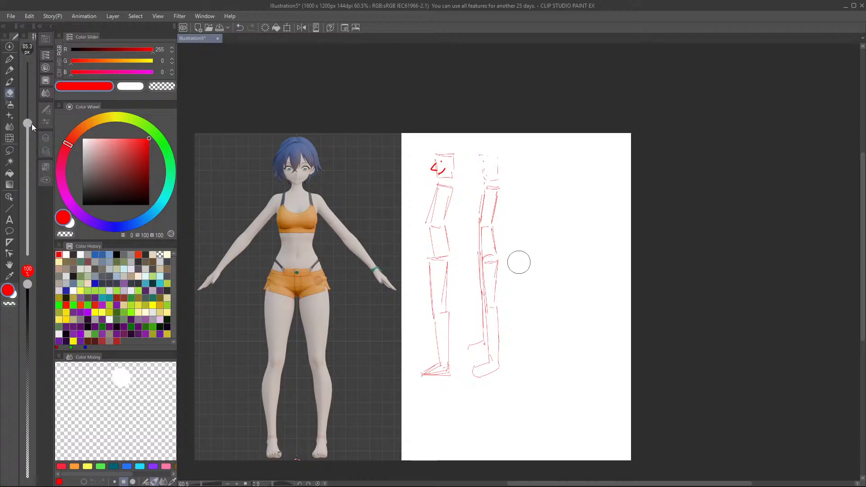
{"action": "mouse_move", "coordinate": [451, 151]}
{"action": "left_mouse_down"}
{"action": "mouse_move", "coordinate": [444, 342]}
{"action": "mouse_move", "coordinate": [422, 373]}
{"action": "mouse_move", "coordinate": [493, 275]}
{"action": "mouse_move", "coordinate": [476, 359]}
{"action": "mouse_move", "coordinate": [495, 360]}
{"action": "left_mouse_up"}
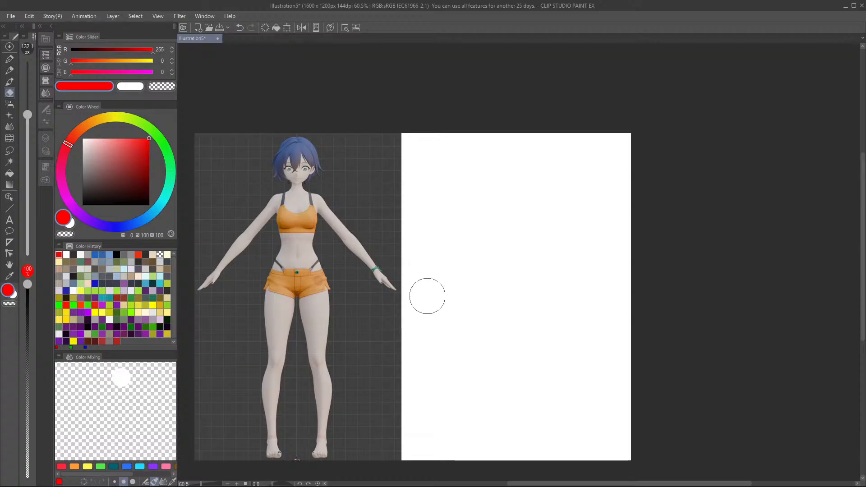
{"action": "key", "text": "p"}
{"action": "left_click_drag", "start_coordinate": [404, 229], "coordinate": [472, 300]}
{"action": "key", "text": "ctrl+z"}
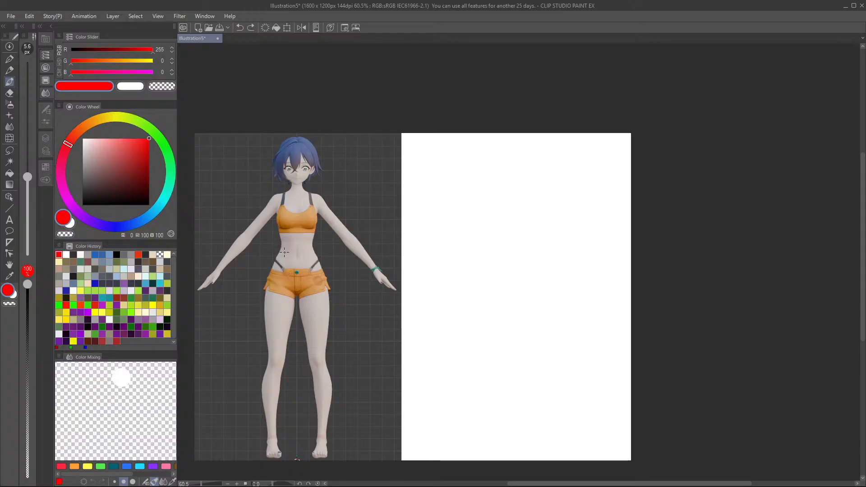
{"action": "key", "text": "ctrl+y"}
{"action": "key", "text": "ctrl+z"}
{"action": "scroll", "coordinate": [282, 309], "scroll_direction": "up", "scroll_amount": 1}
{"action": "scroll", "coordinate": [519, 244], "scroll_direction": "down", "scroll_amount": 1}
{"action": "scroll", "coordinate": [335, 209], "scroll_direction": "up", "scroll_amount": 1}
{"action": "scroll", "coordinate": [342, 184], "scroll_direction": "up", "scroll_amount": 4}
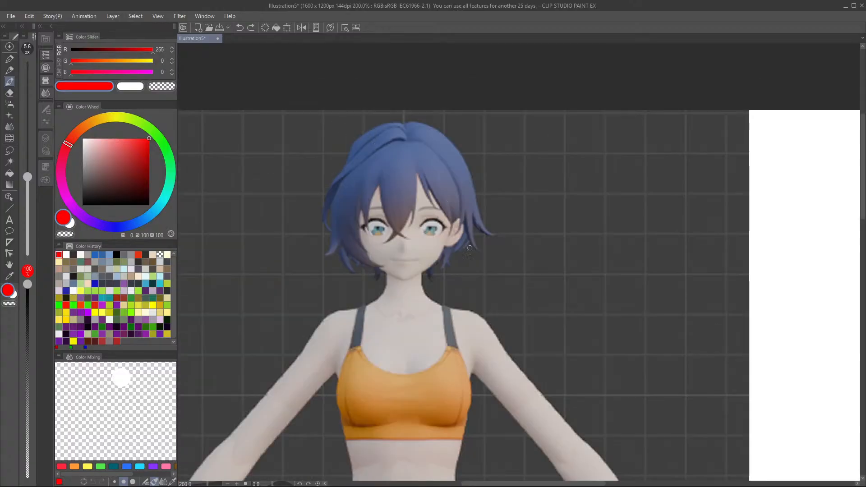
{"action": "scroll", "coordinate": [453, 235], "scroll_direction": "down", "scroll_amount": 1}
{"action": "scroll", "coordinate": [441, 196], "scroll_direction": "down", "scroll_amount": 3}
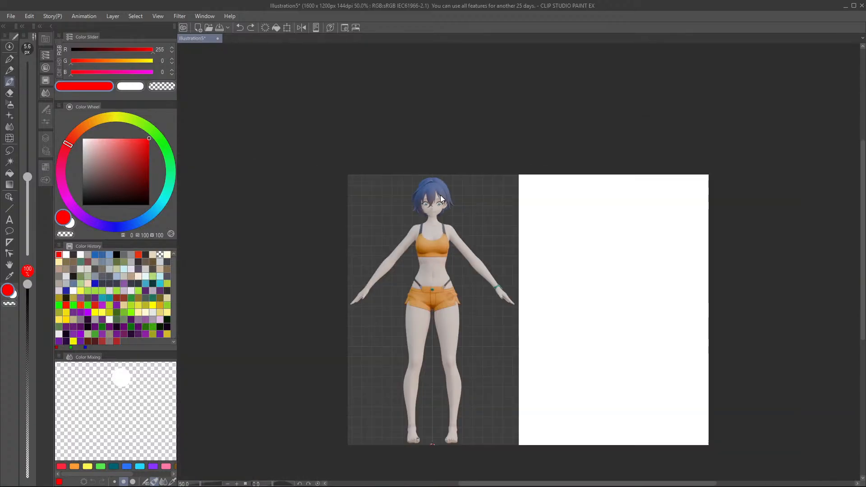
{"action": "scroll", "coordinate": [440, 251], "scroll_direction": "up", "scroll_amount": 3}
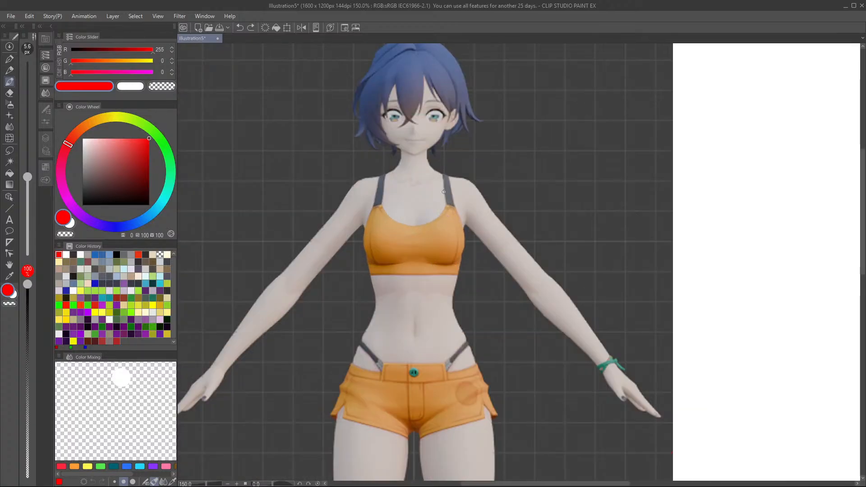
Step: Outline the character's ribcage in red over the chest, with side edges, top and bottom lines, and an arch at the base
{"action": "left_click", "coordinate": [379, 180]}
{"action": "mouse_move", "coordinate": [377, 179]}
{"action": "left_mouse_down"}
{"action": "mouse_move", "coordinate": [369, 258]}
{"action": "mouse_move", "coordinate": [377, 299]}
{"action": "mouse_move", "coordinate": [451, 297]}
{"action": "left_mouse_up"}
{"action": "left_click_drag", "start_coordinate": [378, 300], "coordinate": [452, 298]}
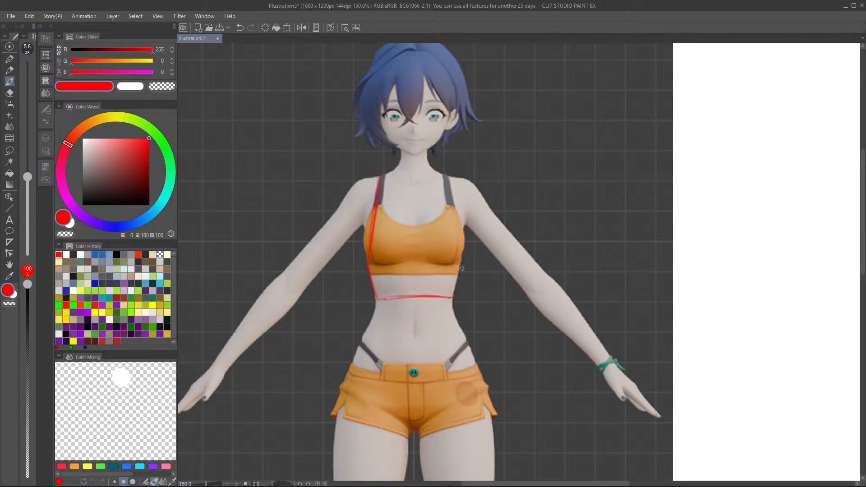
{"action": "left_click_drag", "start_coordinate": [450, 205], "coordinate": [461, 263]}
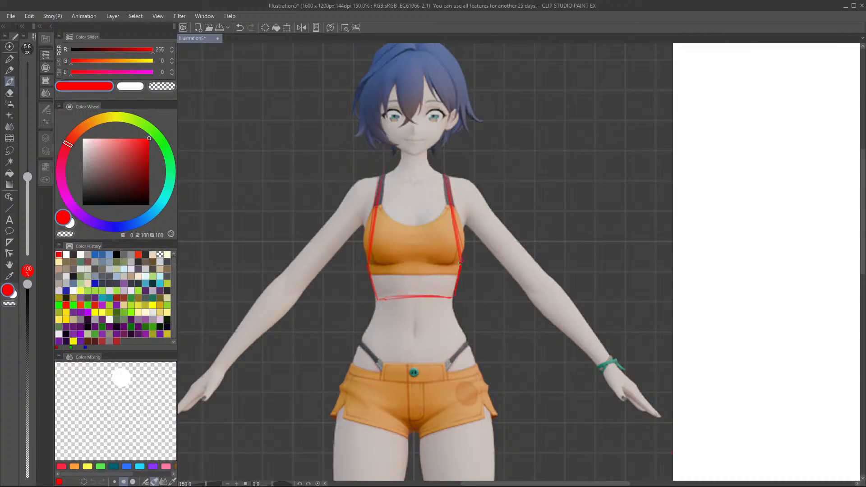
{"action": "left_click_drag", "start_coordinate": [385, 173], "coordinate": [446, 174]}
{"action": "mouse_move", "coordinate": [384, 298]}
{"action": "left_mouse_down"}
{"action": "mouse_move", "coordinate": [399, 262]}
{"action": "mouse_move", "coordinate": [434, 271]}
{"action": "mouse_move", "coordinate": [448, 298]}
{"action": "left_mouse_up"}
{"action": "mouse_move", "coordinate": [432, 266]}
{"action": "left_mouse_down"}
{"action": "mouse_move", "coordinate": [449, 297]}
{"action": "mouse_move", "coordinate": [421, 254]}
{"action": "left_mouse_up"}
{"action": "left_click_drag", "start_coordinate": [452, 299], "coordinate": [443, 275]}
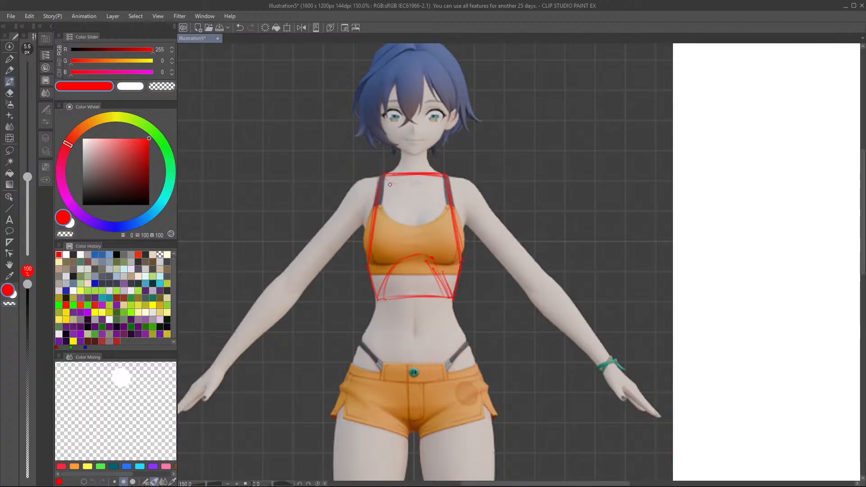
Step: Add the collar line, the neck with its base ellipse, and rounded shoulder caps on both sides of the ribcage
{"action": "left_click_drag", "start_coordinate": [384, 184], "coordinate": [440, 182]}
{"action": "mouse_move", "coordinate": [401, 157]}
{"action": "left_mouse_down"}
{"action": "mouse_move", "coordinate": [395, 173]}
{"action": "mouse_move", "coordinate": [436, 175]}
{"action": "mouse_move", "coordinate": [403, 179]}
{"action": "mouse_move", "coordinate": [424, 171]}
{"action": "left_mouse_up"}
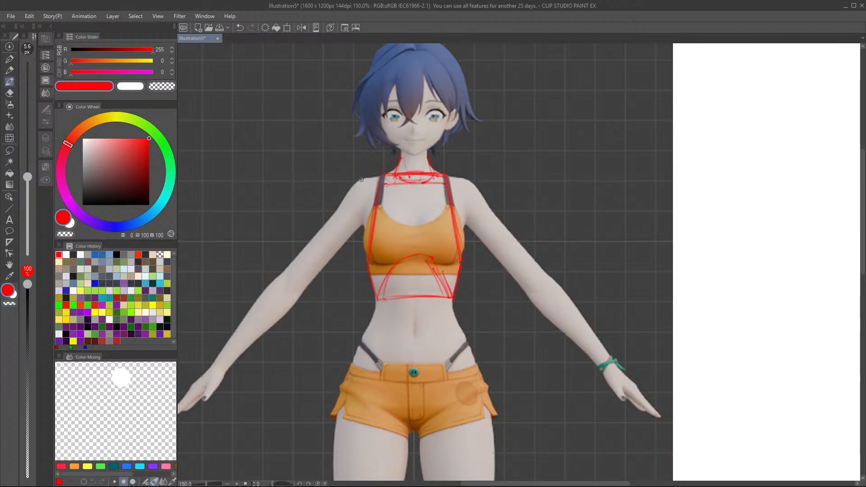
{"action": "left_click_drag", "start_coordinate": [348, 208], "coordinate": [372, 215]}
{"action": "mouse_move", "coordinate": [450, 191]}
{"action": "left_mouse_down"}
{"action": "mouse_move", "coordinate": [471, 182]}
{"action": "mouse_move", "coordinate": [477, 201]}
{"action": "mouse_move", "coordinate": [454, 180]}
{"action": "left_mouse_up"}
{"action": "left_click_drag", "start_coordinate": [377, 179], "coordinate": [364, 219]}
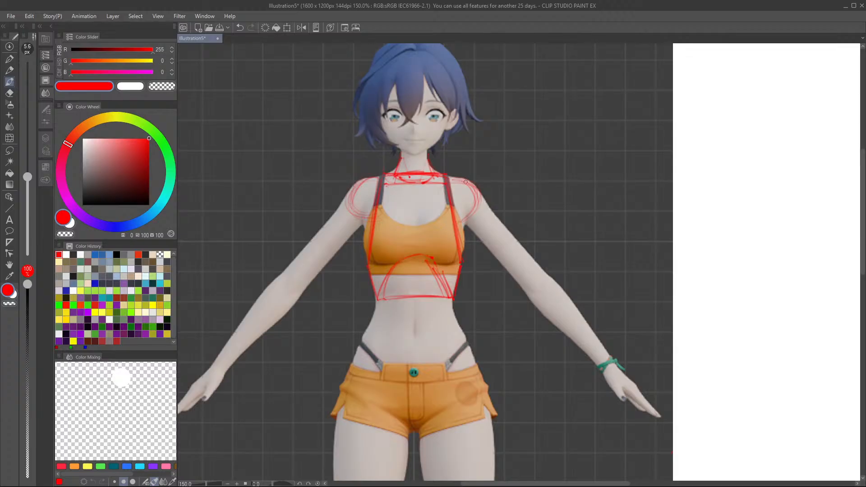
{"action": "left_click_drag", "start_coordinate": [476, 195], "coordinate": [472, 218]}
{"action": "scroll", "coordinate": [483, 184], "scroll_direction": "down", "scroll_amount": 2}
{"action": "scroll", "coordinate": [483, 184], "scroll_direction": "down", "scroll_amount": 1}
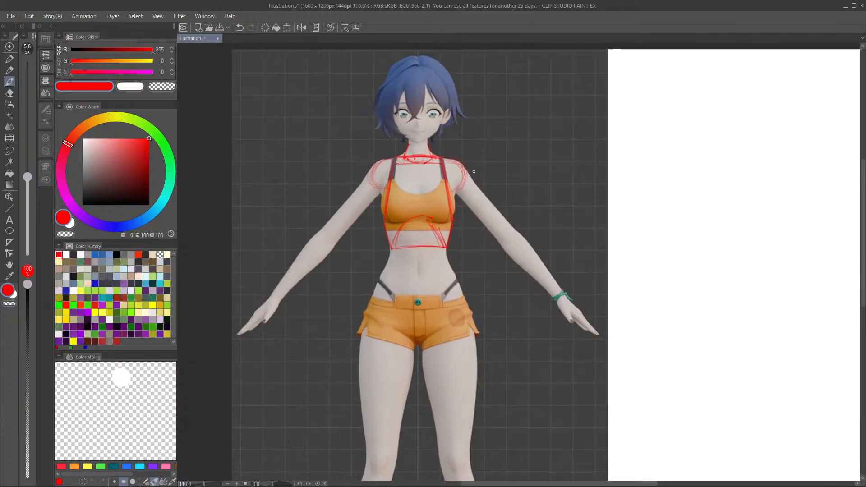
{"action": "mouse_move", "coordinate": [372, 171]}
{"action": "left_mouse_down"}
{"action": "mouse_move", "coordinate": [347, 204]}
{"action": "mouse_move", "coordinate": [339, 239]}
{"action": "mouse_move", "coordinate": [321, 230]}
{"action": "mouse_move", "coordinate": [333, 249]}
{"action": "mouse_move", "coordinate": [270, 296]}
{"action": "left_mouse_up"}
{"action": "key", "text": "ctrl+z"}
{"action": "key", "text": "ctrl+z"}
{"action": "key", "text": "ctrl+z"}
{"action": "key", "text": "ctrl+z"}
{"action": "key", "text": "ctrl+z"}
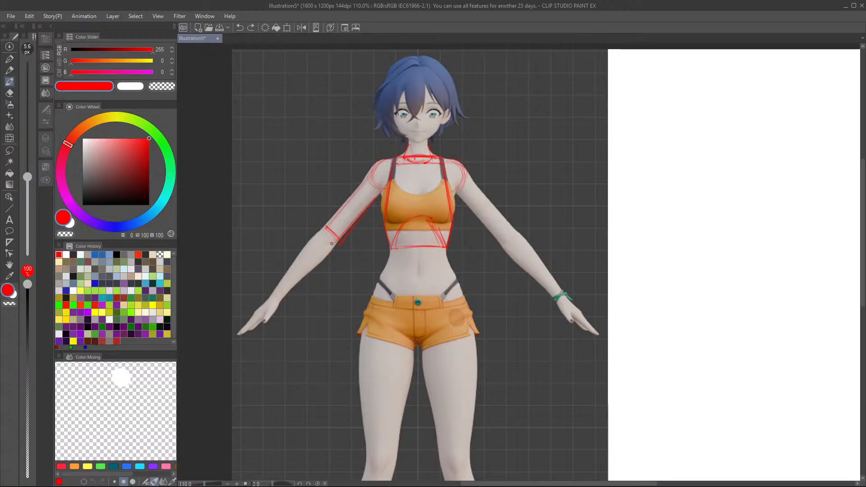
{"action": "key", "text": "ctrl+z"}
Step: Trace the upper arms and forearms on both sides down to the wrists, marking the elbow and wrist joints
{"action": "left_click_drag", "start_coordinate": [351, 195], "coordinate": [328, 223]}
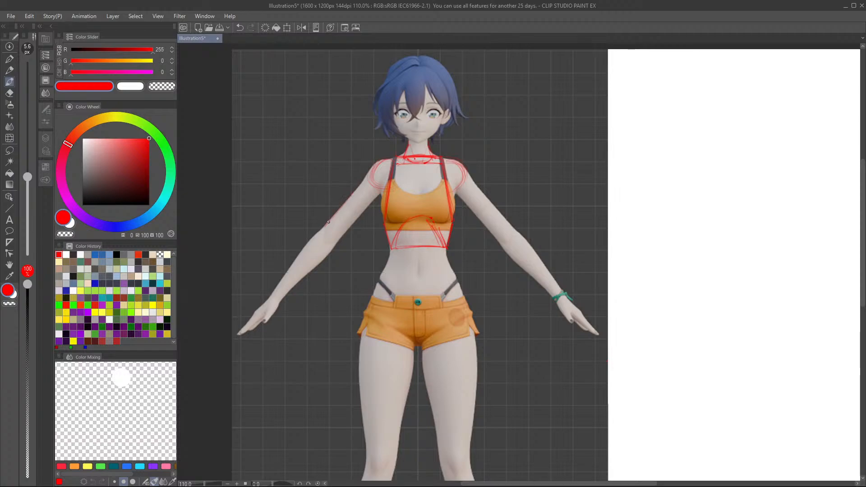
{"action": "left_click_drag", "start_coordinate": [378, 190], "coordinate": [342, 242]}
{"action": "mouse_move", "coordinate": [276, 288]}
{"action": "left_mouse_down"}
{"action": "mouse_move", "coordinate": [312, 238]}
{"action": "mouse_move", "coordinate": [276, 287]}
{"action": "left_mouse_up"}
{"action": "left_click_drag", "start_coordinate": [337, 242], "coordinate": [280, 301]}
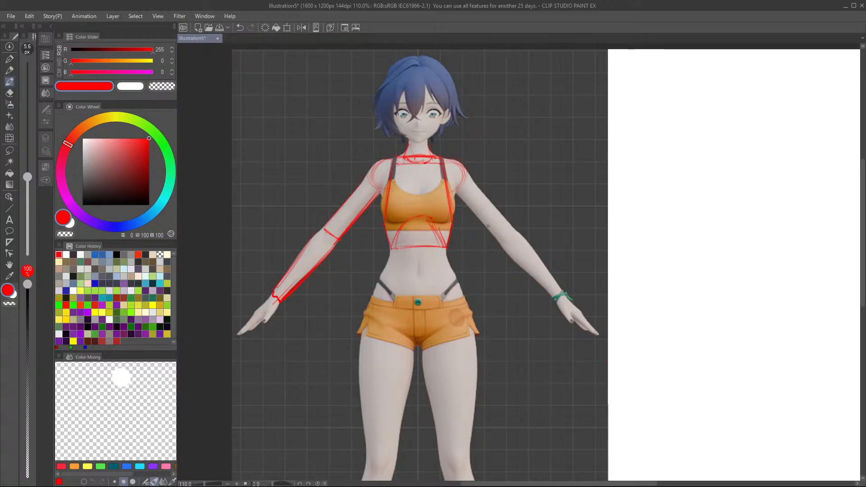
{"action": "mouse_move", "coordinate": [458, 194]}
{"action": "left_mouse_down"}
{"action": "mouse_move", "coordinate": [502, 245]}
{"action": "mouse_move", "coordinate": [504, 223]}
{"action": "mouse_move", "coordinate": [513, 230]}
{"action": "left_mouse_up"}
{"action": "left_click_drag", "start_coordinate": [459, 167], "coordinate": [486, 200]}
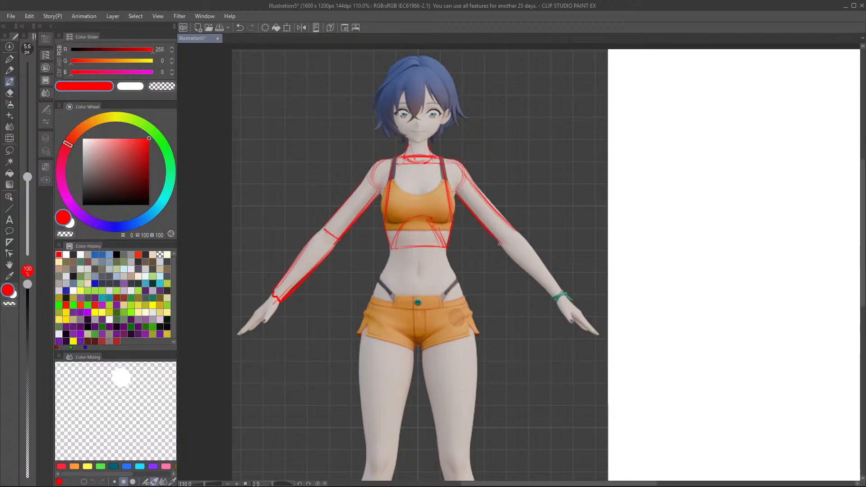
{"action": "mouse_move", "coordinate": [519, 230]}
{"action": "left_mouse_down"}
{"action": "mouse_move", "coordinate": [560, 285]}
{"action": "mouse_move", "coordinate": [554, 298]}
{"action": "left_mouse_up"}
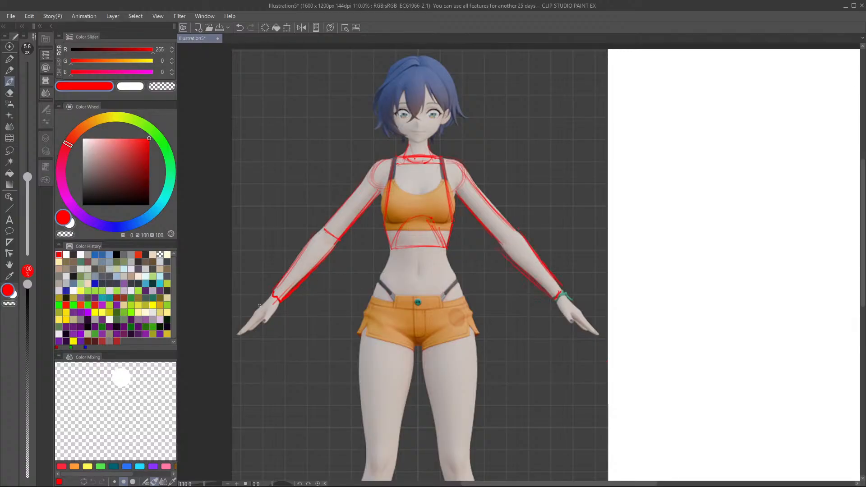
Step: Outline both hands as simple tapered shapes extending from the wrists to the fingertips
{"action": "left_click_drag", "start_coordinate": [259, 308], "coordinate": [241, 333]}
{"action": "mouse_move", "coordinate": [276, 303]}
{"action": "left_mouse_down"}
{"action": "mouse_move", "coordinate": [262, 327]}
{"action": "mouse_move", "coordinate": [239, 334]}
{"action": "left_mouse_up"}
{"action": "mouse_move", "coordinate": [567, 295]}
{"action": "left_mouse_down"}
{"action": "mouse_move", "coordinate": [592, 333]}
{"action": "mouse_move", "coordinate": [567, 319]}
{"action": "mouse_move", "coordinate": [588, 332]}
{"action": "mouse_move", "coordinate": [567, 292]}
{"action": "mouse_move", "coordinate": [555, 299]}
{"action": "left_mouse_up"}
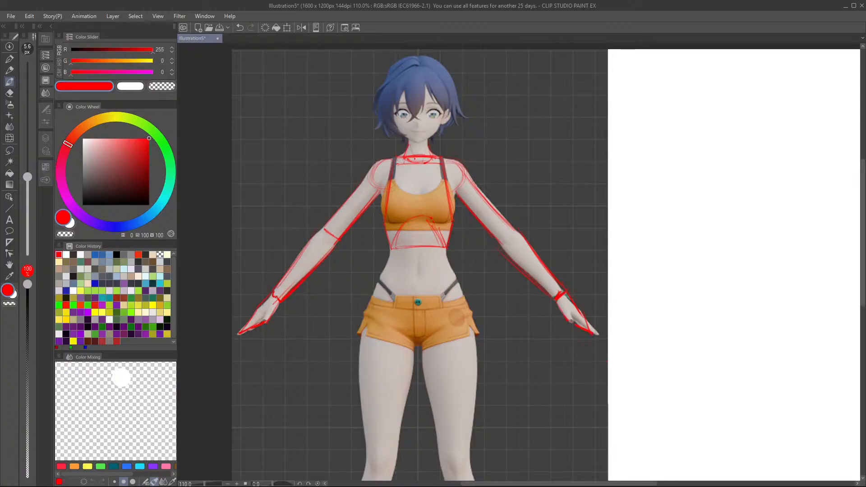
Step: Mark the elbow joint with a small wedge and draw a bent arm line beside the upper arm
{"action": "left_click_drag", "start_coordinate": [320, 233], "coordinate": [336, 242]}
{"action": "left_click_drag", "start_coordinate": [318, 199], "coordinate": [348, 166]}
{"action": "left_click_drag", "start_coordinate": [318, 199], "coordinate": [315, 206]}
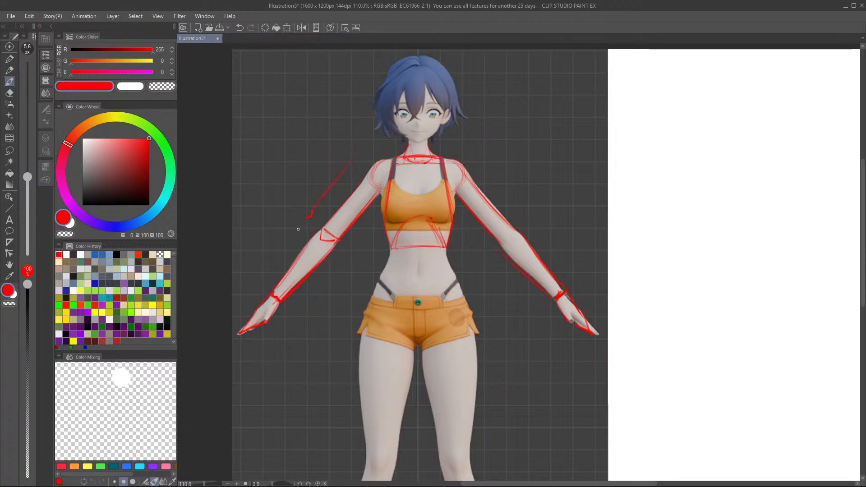
{"action": "left_click_drag", "start_coordinate": [326, 235], "coordinate": [333, 232]}
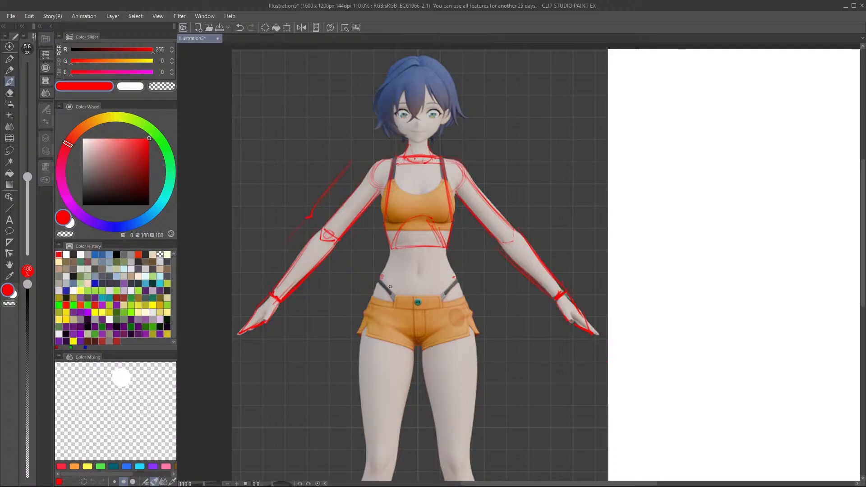
Step: Sketch the pelvis with hip bone marks, a curved front edge and sloping sides, and circle both hip joints
{"action": "left_click_drag", "start_coordinate": [382, 277], "coordinate": [396, 293]}
{"action": "left_click_drag", "start_coordinate": [454, 277], "coordinate": [440, 298]}
{"action": "left_click_drag", "start_coordinate": [393, 284], "coordinate": [428, 308]}
{"action": "mouse_move", "coordinate": [393, 283]}
{"action": "left_mouse_down"}
{"action": "mouse_move", "coordinate": [427, 309]}
{"action": "mouse_move", "coordinate": [444, 295]}
{"action": "mouse_move", "coordinate": [428, 309]}
{"action": "left_mouse_up"}
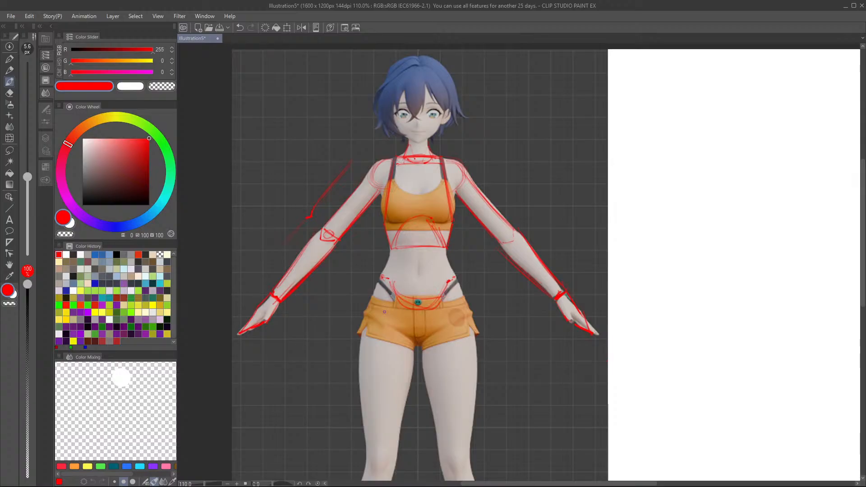
{"action": "left_click_drag", "start_coordinate": [380, 280], "coordinate": [369, 312]}
{"action": "left_click_drag", "start_coordinate": [465, 322], "coordinate": [467, 320]}
{"action": "mouse_move", "coordinate": [368, 325]}
{"action": "left_mouse_down"}
{"action": "mouse_move", "coordinate": [375, 333]}
{"action": "mouse_move", "coordinate": [370, 327]}
{"action": "left_mouse_up"}
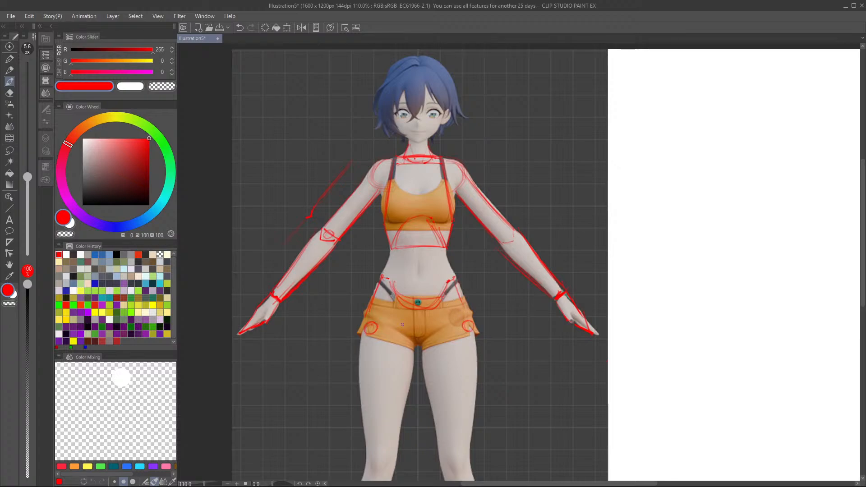
Step: Draw the thigh bone lines from below both hip joints down to the knees
{"action": "left_click_drag", "start_coordinate": [375, 341], "coordinate": [384, 447]}
{"action": "left_click_drag", "start_coordinate": [376, 338], "coordinate": [386, 457]}
{"action": "left_click_drag", "start_coordinate": [460, 345], "coordinate": [450, 460]}
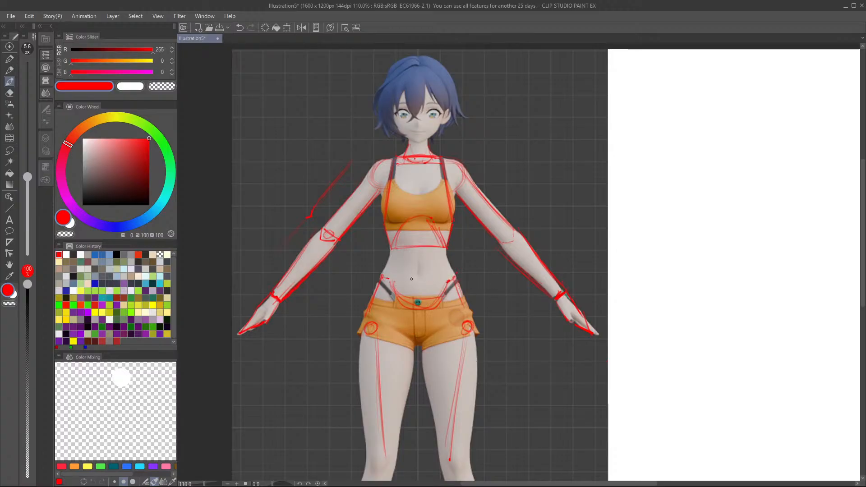
Step: Draw lines across the top of the pelvis and connect it to the ribcage along the waist
{"action": "mouse_move", "coordinate": [390, 281]}
{"action": "left_mouse_down"}
{"action": "mouse_move", "coordinate": [430, 287]}
{"action": "mouse_move", "coordinate": [453, 281]}
{"action": "mouse_move", "coordinate": [434, 271]}
{"action": "mouse_move", "coordinate": [448, 271]}
{"action": "left_mouse_up"}
{"action": "left_click_drag", "start_coordinate": [395, 274], "coordinate": [453, 273]}
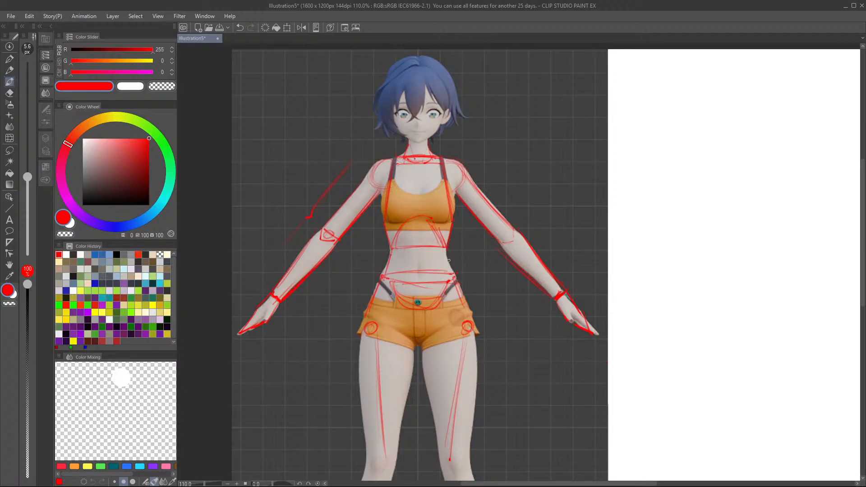
{"action": "left_click_drag", "start_coordinate": [444, 245], "coordinate": [453, 282]}
Step: Sketch a separate ribcage box beside the character's head, with a base arch, a navel dot, and waist lines flaring outward
{"action": "scroll", "coordinate": [443, 249], "scroll_direction": "down", "scroll_amount": 3}
{"action": "scroll", "coordinate": [478, 259], "scroll_direction": "up", "scroll_amount": 7}
{"action": "scroll", "coordinate": [342, 197], "scroll_direction": "down", "scroll_amount": 5}
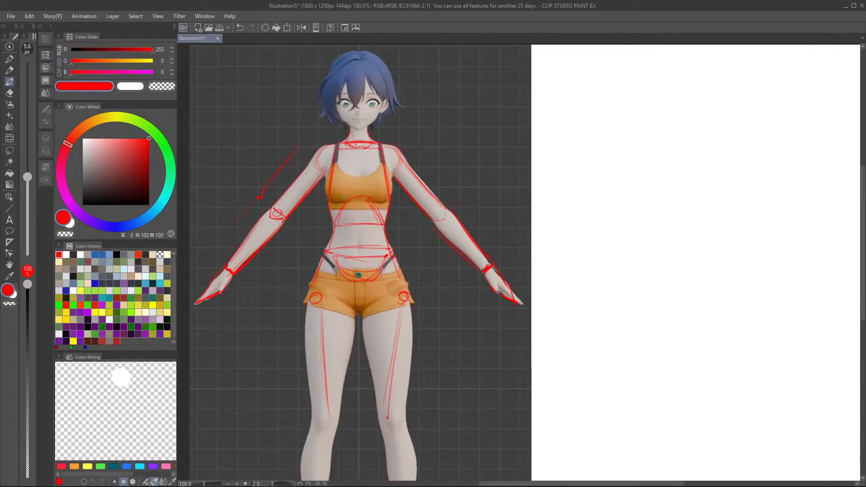
{"action": "scroll", "coordinate": [408, 222], "scroll_direction": "up", "scroll_amount": 3}
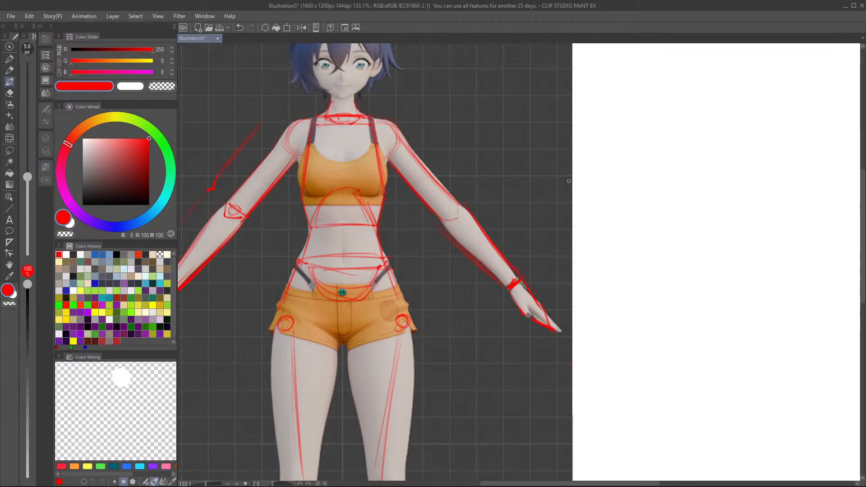
{"action": "scroll", "coordinate": [519, 171], "scroll_direction": "down", "scroll_amount": 3}
{"action": "scroll", "coordinate": [414, 279], "scroll_direction": "up", "scroll_amount": 1}
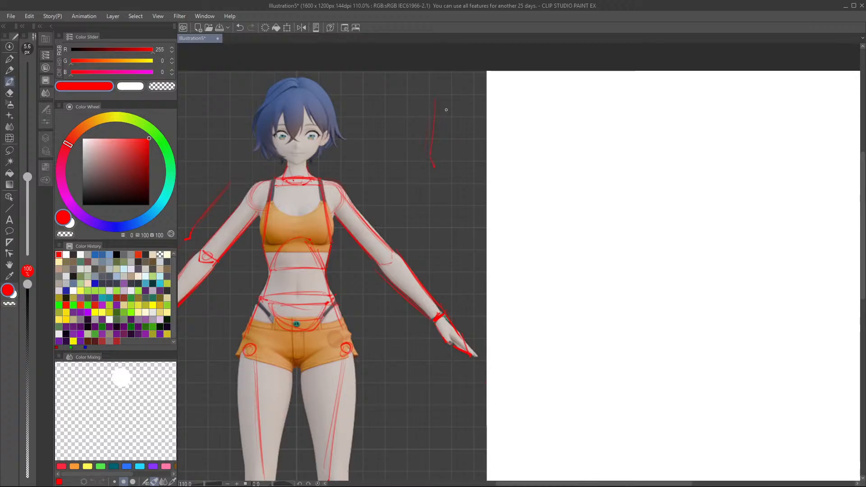
{"action": "left_click_drag", "start_coordinate": [441, 105], "coordinate": [482, 107]}
{"action": "mouse_move", "coordinate": [485, 110]}
{"action": "left_mouse_down"}
{"action": "mouse_move", "coordinate": [492, 147]}
{"action": "mouse_move", "coordinate": [485, 172]}
{"action": "left_mouse_up"}
{"action": "left_click_drag", "start_coordinate": [462, 146], "coordinate": [486, 166]}
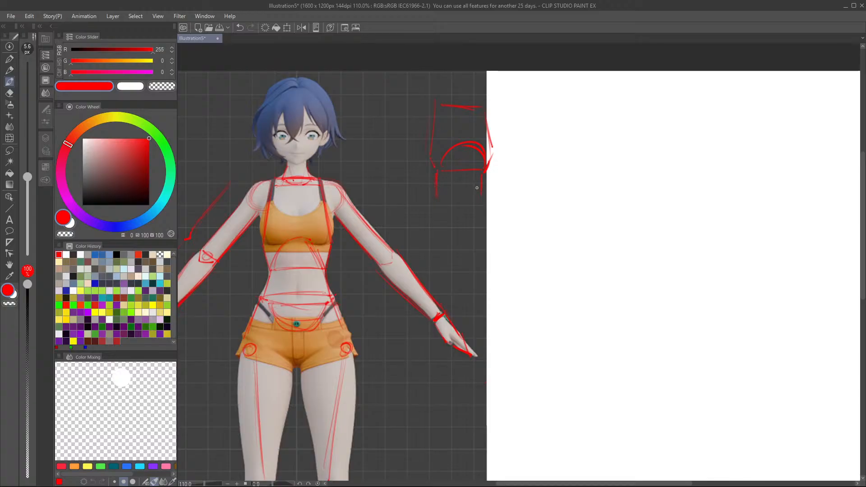
{"action": "left_click", "coordinate": [462, 191]}
{"action": "left_click_drag", "start_coordinate": [436, 194], "coordinate": [423, 215]}
{"action": "left_click_drag", "start_coordinate": [481, 199], "coordinate": [492, 221]}
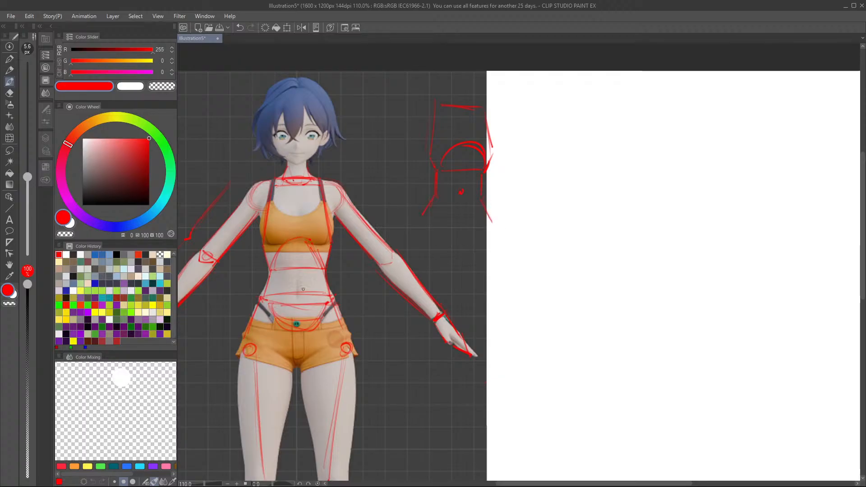
Step: Thicken the ribcage's lower edge on the character and mark the navel with a dot on the pelvis's upper line
{"action": "scroll", "coordinate": [487, 314], "scroll_direction": "down", "scroll_amount": 4}
{"action": "scroll", "coordinate": [321, 275], "scroll_direction": "up", "scroll_amount": 5}
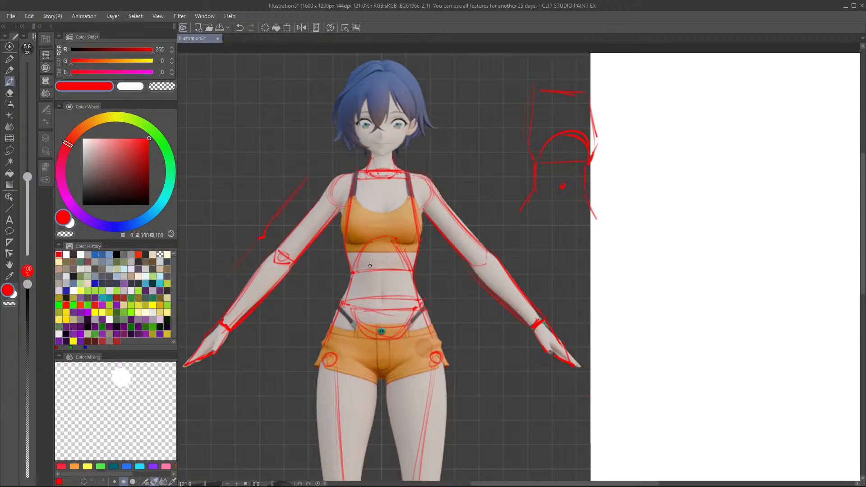
{"action": "mouse_move", "coordinate": [354, 272]}
{"action": "left_mouse_down"}
{"action": "mouse_move", "coordinate": [415, 273]}
{"action": "mouse_move", "coordinate": [356, 274]}
{"action": "mouse_move", "coordinate": [413, 275]}
{"action": "mouse_move", "coordinate": [382, 291]}
{"action": "left_mouse_up"}
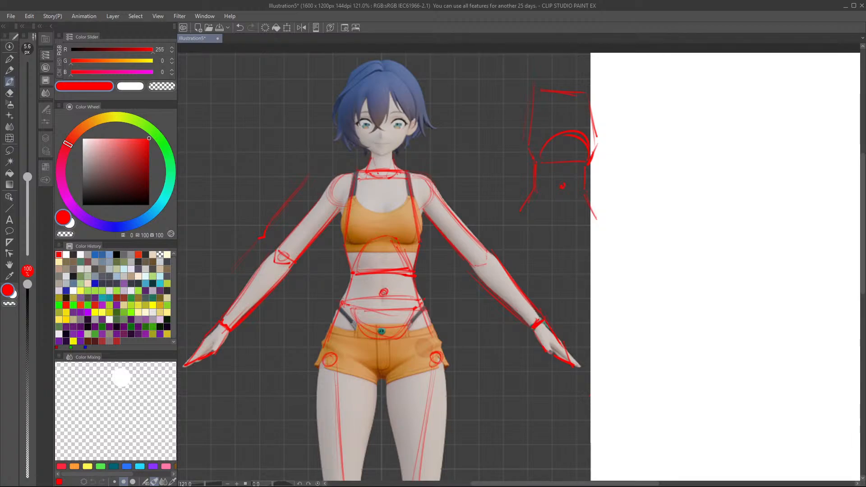
{"action": "key", "text": "ctrl+z"}
{"action": "left_click_drag", "start_coordinate": [382, 297], "coordinate": [383, 297]}
Step: Draw a vertical measuring line from shoulder to crotch level beside the torso, divided midway, and label each half 1/2
{"action": "left_click_drag", "start_coordinate": [390, 366], "coordinate": [465, 366]}
{"action": "left_click_drag", "start_coordinate": [392, 373], "coordinate": [489, 376]}
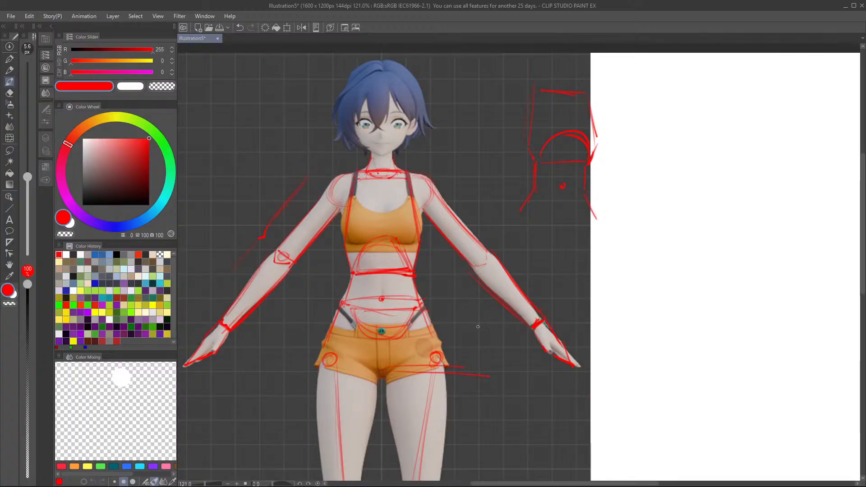
{"action": "mouse_move", "coordinate": [486, 170]}
{"action": "left_mouse_down"}
{"action": "mouse_move", "coordinate": [482, 259]}
{"action": "mouse_move", "coordinate": [493, 274]}
{"action": "left_mouse_up"}
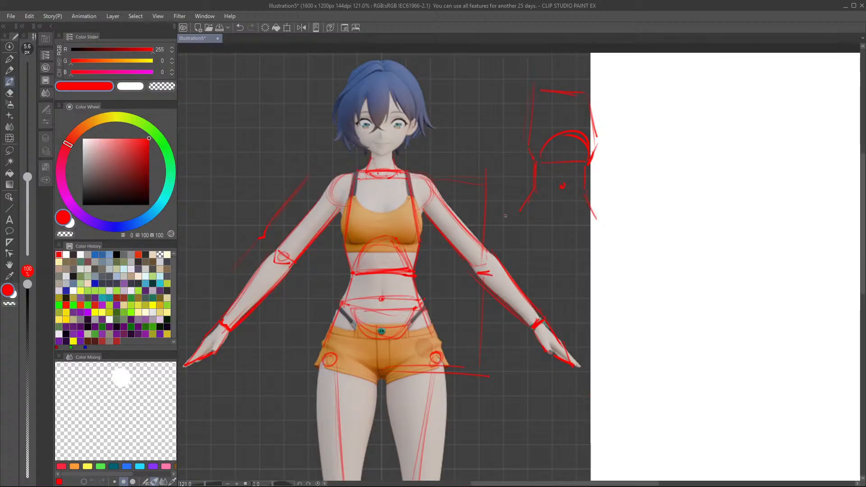
{"action": "left_click_drag", "start_coordinate": [498, 314], "coordinate": [513, 311]}
{"action": "left_click_drag", "start_coordinate": [383, 270], "coordinate": [412, 267]}
{"action": "mouse_move", "coordinate": [324, 190]}
{"action": "left_mouse_down"}
{"action": "mouse_move", "coordinate": [322, 227]}
{"action": "mouse_move", "coordinate": [432, 186]}
{"action": "left_mouse_up"}
{"action": "key", "text": "ctrl+z"}
{"action": "key", "text": "ctrl+z"}
{"action": "key", "text": "ctrl+z"}
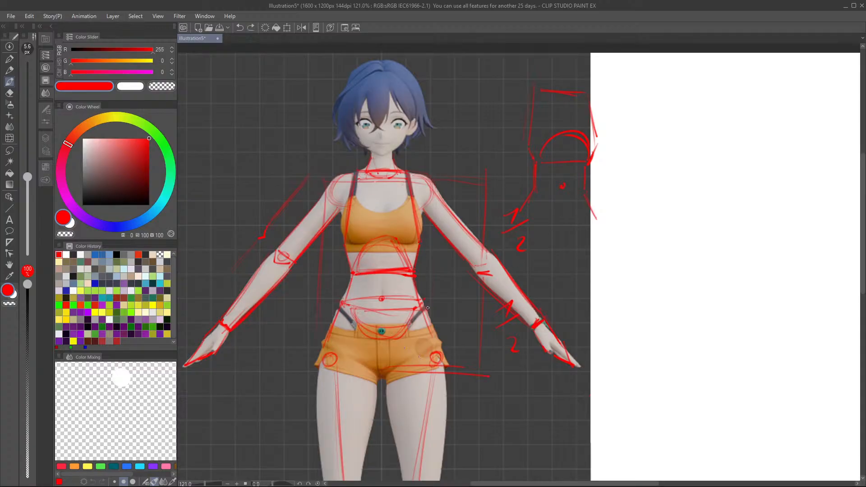
Step: Reinforce the ribcage's lower edge and side corner, and undo the last stroke
{"action": "left_click_drag", "start_coordinate": [355, 274], "coordinate": [402, 272]}
{"action": "scroll", "coordinate": [391, 264], "scroll_direction": "down", "scroll_amount": 1}
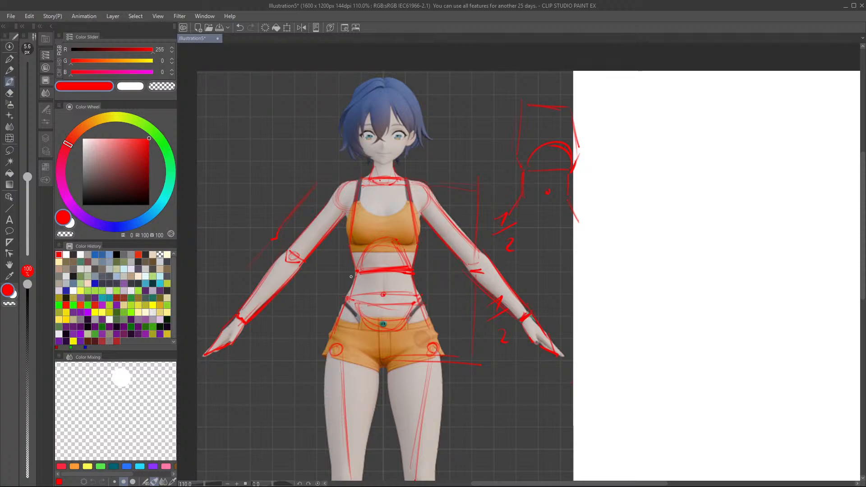
{"action": "left_click_drag", "start_coordinate": [356, 268], "coordinate": [356, 255]}
{"action": "scroll", "coordinate": [375, 168], "scroll_direction": "up", "scroll_amount": 3}
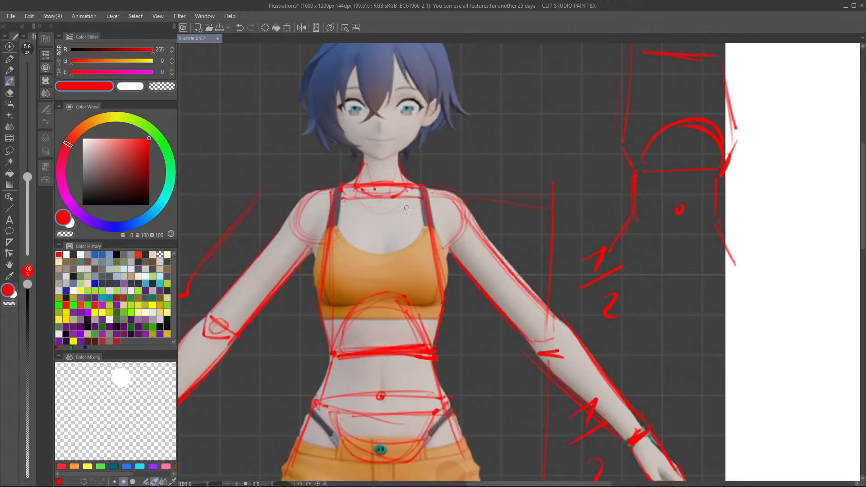
{"action": "scroll", "coordinate": [438, 194], "scroll_direction": "down", "scroll_amount": 3}
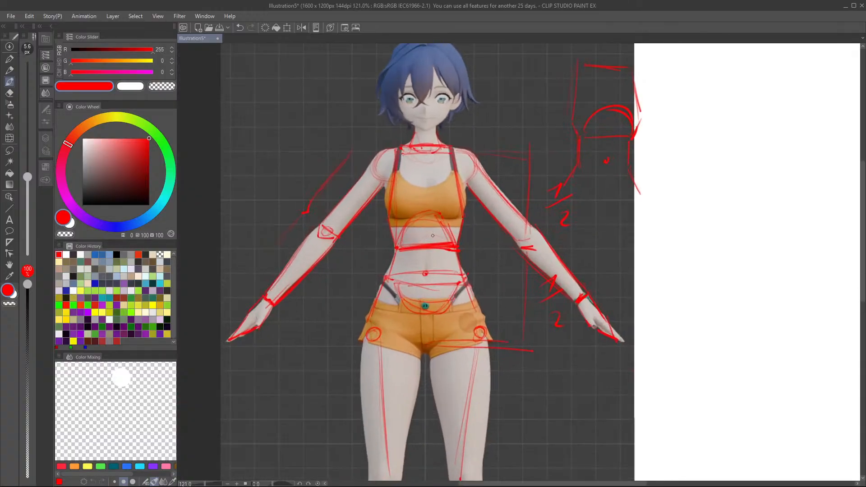
{"action": "key", "text": "ctrl+z"}
Step: Draw the thigh bone necks angling inward from both hip joint circles as short wedge shapes
{"action": "left_click_drag", "start_coordinate": [381, 335], "coordinate": [396, 323]}
{"action": "left_click_drag", "start_coordinate": [461, 324], "coordinate": [475, 336]}
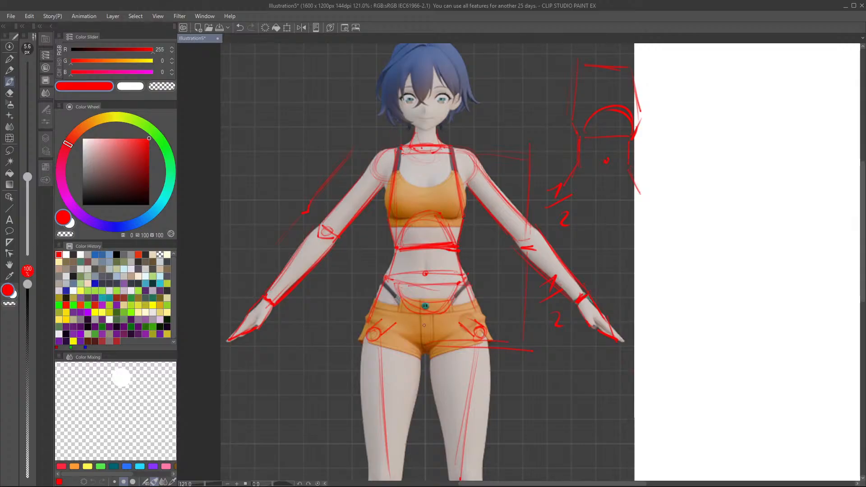
{"action": "mouse_move", "coordinate": [454, 335]}
{"action": "left_mouse_down"}
{"action": "mouse_move", "coordinate": [401, 335]}
{"action": "mouse_move", "coordinate": [462, 322]}
{"action": "left_mouse_up"}
{"action": "left_click_drag", "start_coordinate": [371, 316], "coordinate": [395, 323]}
{"action": "left_click_drag", "start_coordinate": [474, 317], "coordinate": [455, 323]}
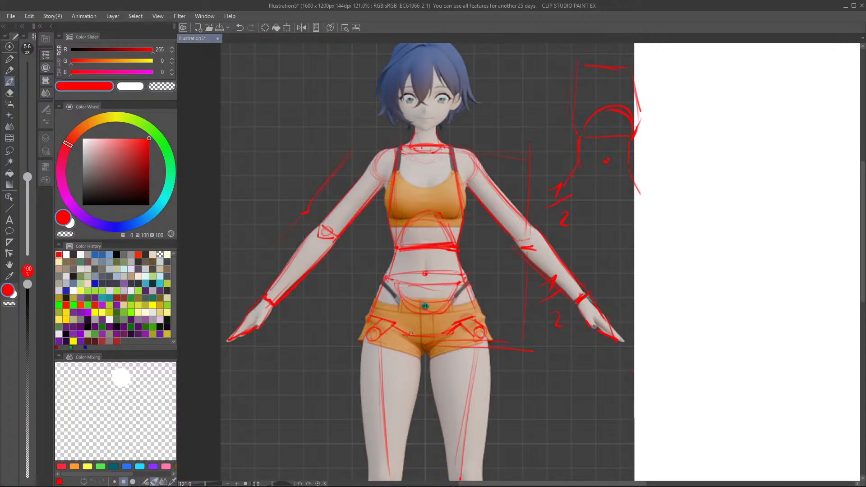
Step: Add the pubic bone line and the tapered sacrum shape at the centre of the pelvis
{"action": "left_click_drag", "start_coordinate": [415, 336], "coordinate": [437, 336]}
{"action": "mouse_move", "coordinate": [419, 293]}
{"action": "left_mouse_down"}
{"action": "mouse_move", "coordinate": [413, 302]}
{"action": "mouse_move", "coordinate": [435, 291]}
{"action": "mouse_move", "coordinate": [443, 305]}
{"action": "mouse_move", "coordinate": [424, 324]}
{"action": "mouse_move", "coordinate": [432, 324]}
{"action": "mouse_move", "coordinate": [412, 313]}
{"action": "mouse_move", "coordinate": [429, 326]}
{"action": "left_mouse_up"}
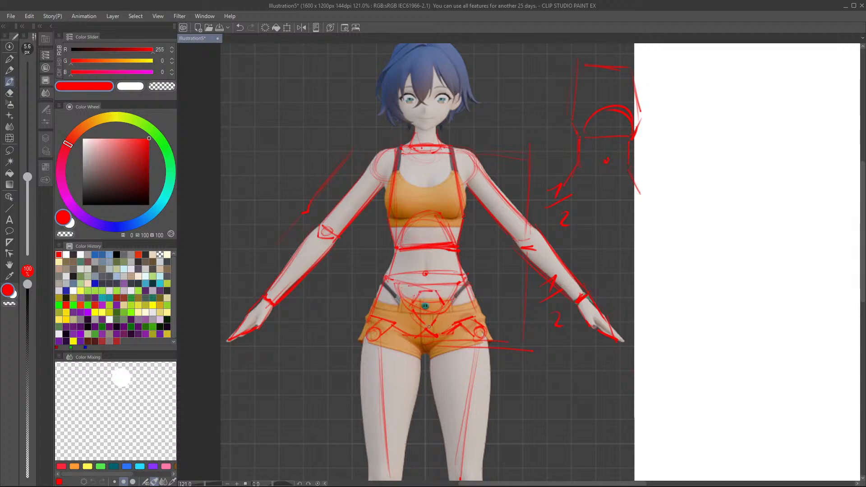
{"action": "mouse_move", "coordinate": [417, 293]}
{"action": "left_mouse_down"}
{"action": "mouse_move", "coordinate": [408, 308]}
{"action": "mouse_move", "coordinate": [420, 328]}
{"action": "left_mouse_up"}
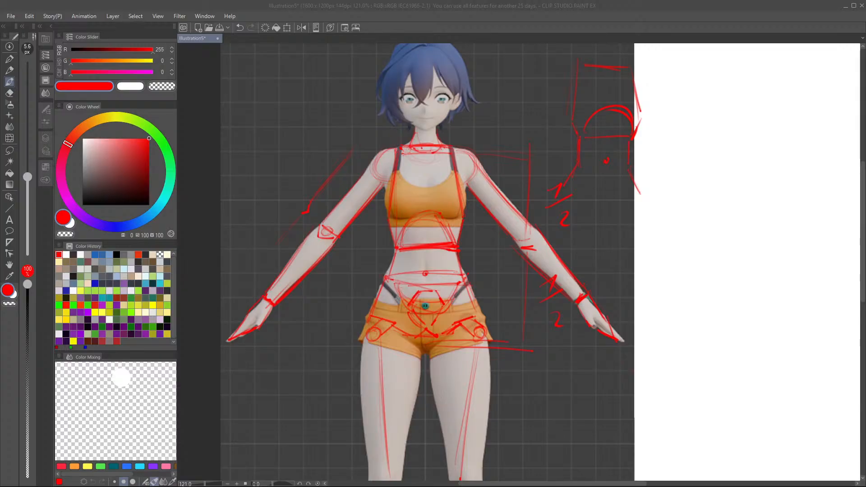
Step: Draw a horizontal measuring line with end ticks across the ribcage's lower edge, and write an 8 beside the torso
{"action": "scroll", "coordinate": [343, 271], "scroll_direction": "down", "scroll_amount": 5}
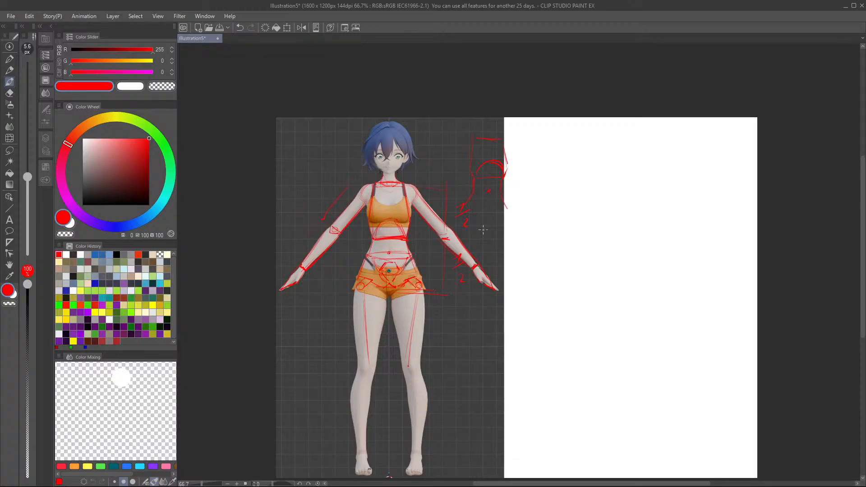
{"action": "scroll", "coordinate": [412, 211], "scroll_direction": "down", "scroll_amount": 2}
{"action": "scroll", "coordinate": [472, 211], "scroll_direction": "up", "scroll_amount": 3}
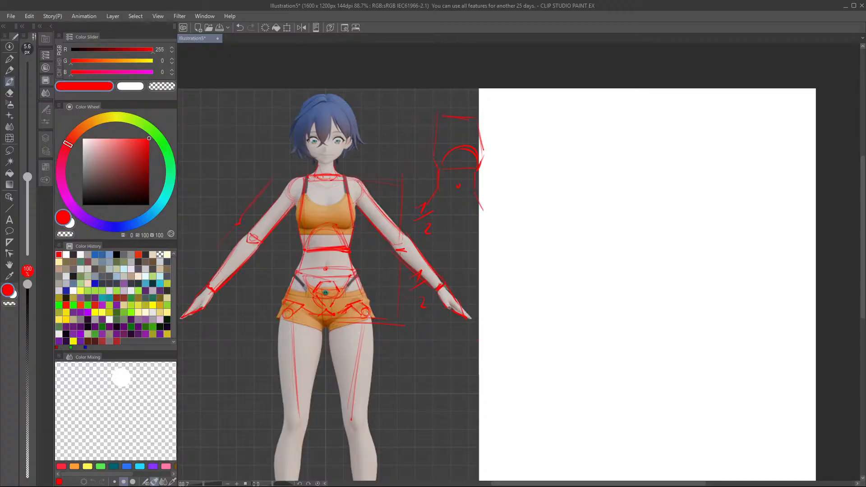
{"action": "scroll", "coordinate": [331, 245], "scroll_direction": "up", "scroll_amount": 3}
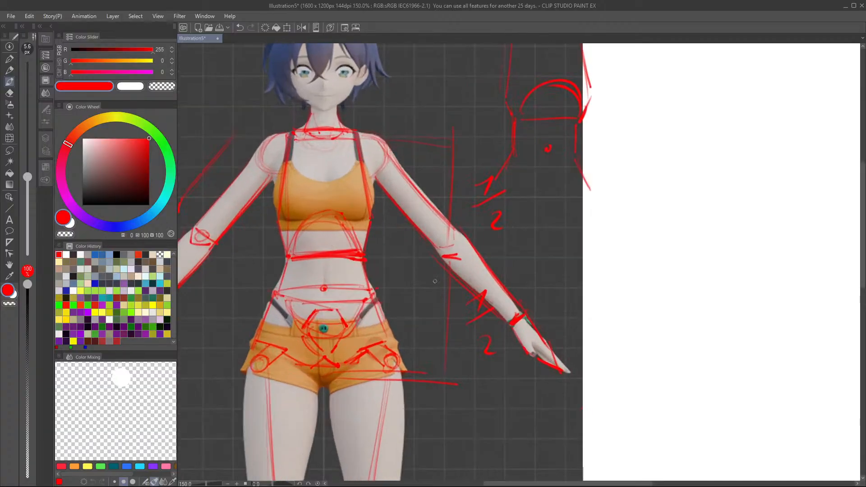
{"action": "key", "text": "ctrl+z"}
{"action": "mouse_move", "coordinate": [294, 239]}
{"action": "left_mouse_down"}
{"action": "mouse_move", "coordinate": [295, 255]}
{"action": "mouse_move", "coordinate": [319, 249]}
{"action": "left_mouse_up"}
{"action": "left_click_drag", "start_coordinate": [267, 258], "coordinate": [384, 261]}
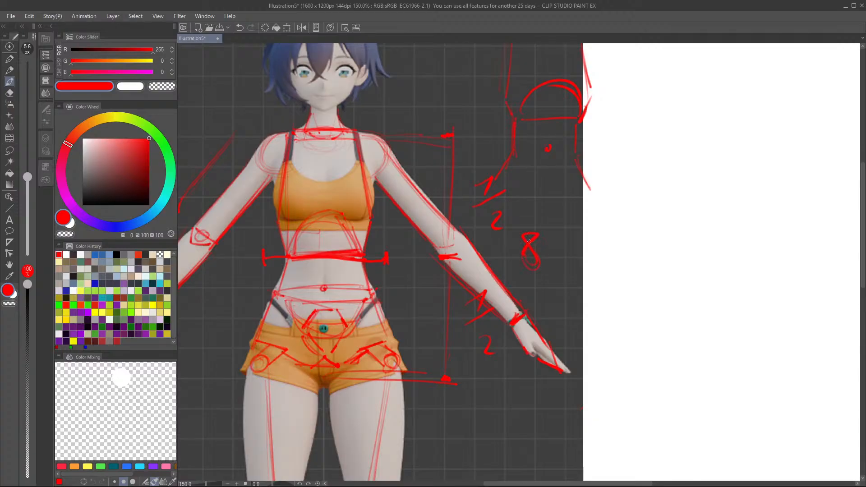
Step: Draw vertical guide lines beside the torso and along both ribcage sides, and write a 3 at the base of the neck
{"action": "left_click_drag", "start_coordinate": [424, 130], "coordinate": [429, 351]}
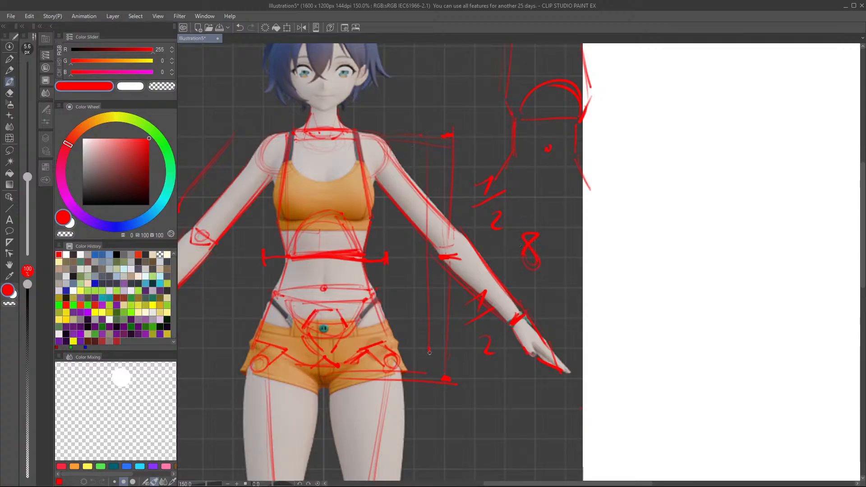
{"action": "left_click_drag", "start_coordinate": [384, 140], "coordinate": [384, 364]}
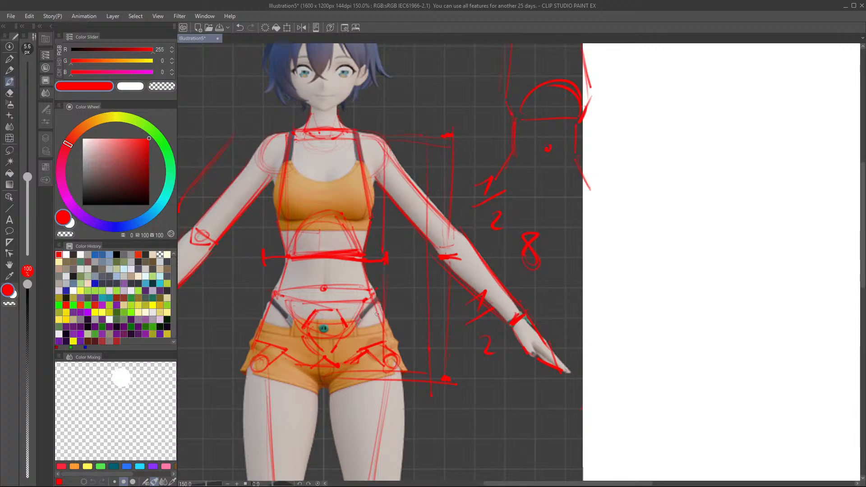
{"action": "left_click_drag", "start_coordinate": [288, 255], "coordinate": [360, 260]}
{"action": "left_click_drag", "start_coordinate": [369, 143], "coordinate": [370, 217]}
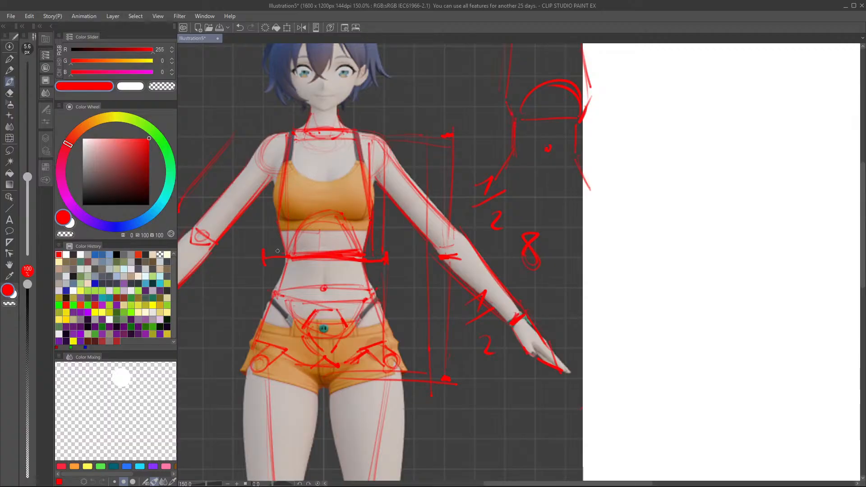
{"action": "left_click_drag", "start_coordinate": [276, 141], "coordinate": [276, 216]}
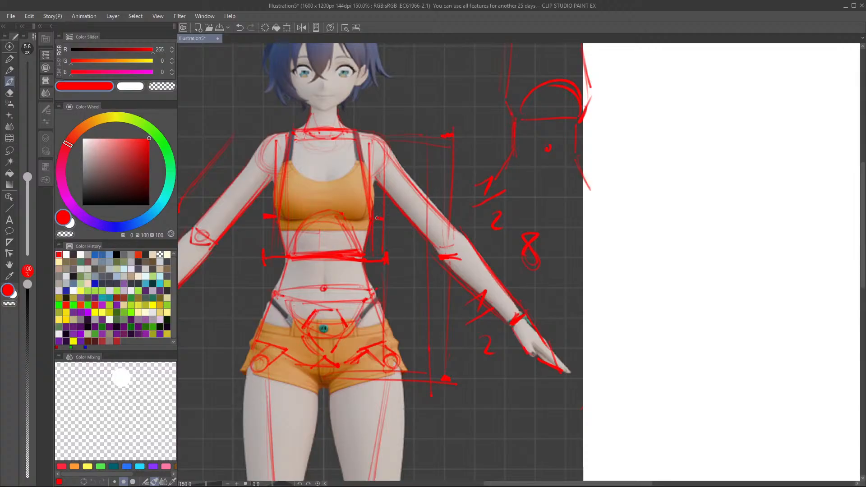
{"action": "mouse_move", "coordinate": [321, 114]}
{"action": "left_mouse_down"}
{"action": "mouse_move", "coordinate": [324, 134]}
{"action": "mouse_move", "coordinate": [279, 140]}
{"action": "left_mouse_up"}
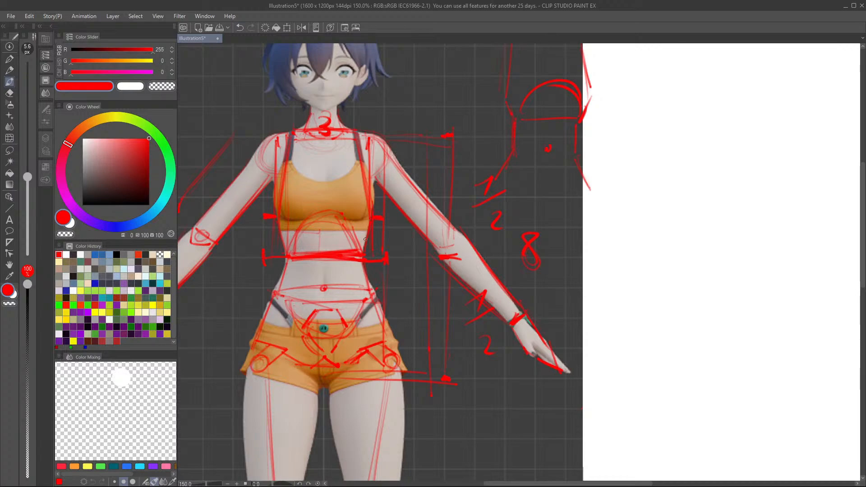
Step: Save the illustration
{"action": "scroll", "coordinate": [298, 280], "scroll_direction": "down", "scroll_amount": 6}
{"action": "scroll", "coordinate": [461, 253], "scroll_direction": "up", "scroll_amount": 2}
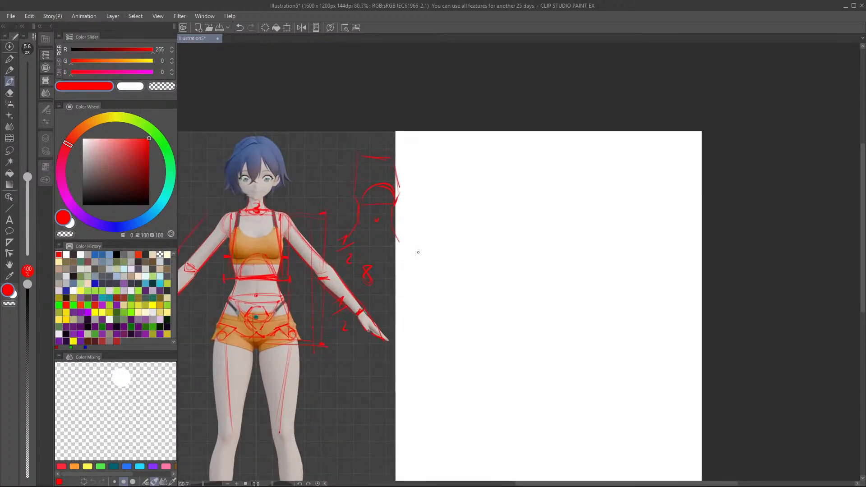
{"action": "scroll", "coordinate": [418, 253], "scroll_direction": "up", "scroll_amount": 3}
{"action": "scroll", "coordinate": [518, 193], "scroll_direction": "down", "scroll_amount": 2}
{"action": "key", "text": "ctrl+s"}
Step: Sketch a vertical measuring line on the blank white area, with ticks at both ends and at the middle
{"action": "scroll", "coordinate": [540, 186], "scroll_direction": "up", "scroll_amount": 2}
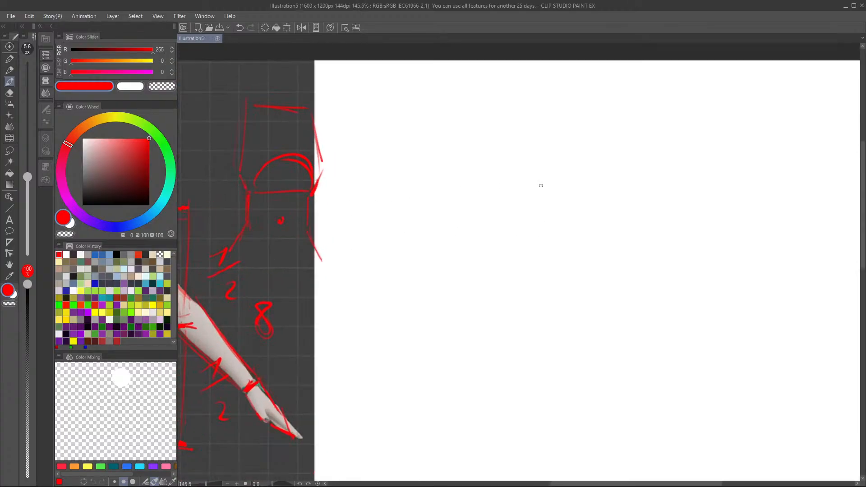
{"action": "left_click_drag", "start_coordinate": [405, 172], "coordinate": [399, 231]}
{"action": "left_click_drag", "start_coordinate": [407, 151], "coordinate": [408, 255]}
{"action": "left_click_drag", "start_coordinate": [402, 159], "coordinate": [401, 243]}
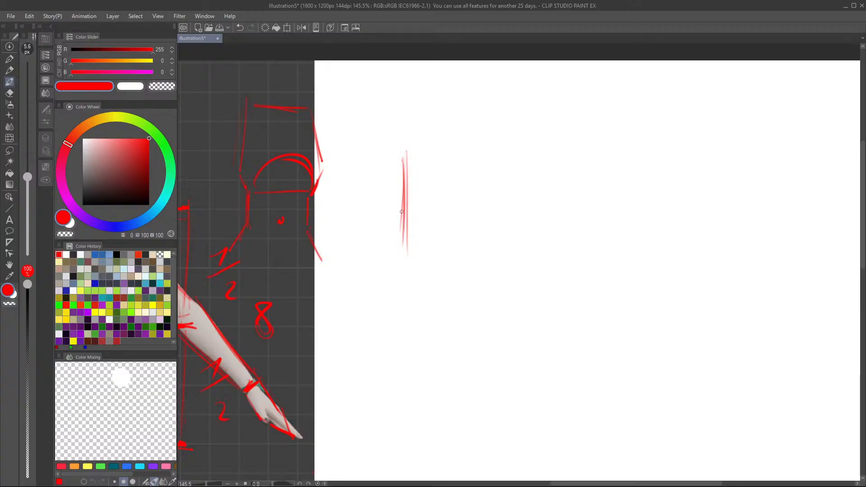
{"action": "left_click_drag", "start_coordinate": [402, 153], "coordinate": [411, 152]}
{"action": "left_click_drag", "start_coordinate": [403, 254], "coordinate": [413, 252]}
{"action": "left_click_drag", "start_coordinate": [403, 197], "coordinate": [412, 198]}
Step: Extend the measuring line into an upright rectangle by adding the opposite side and the upper and lower edges
{"action": "left_click_drag", "start_coordinate": [447, 154], "coordinate": [452, 154]}
{"action": "left_click_drag", "start_coordinate": [475, 159], "coordinate": [477, 246]}
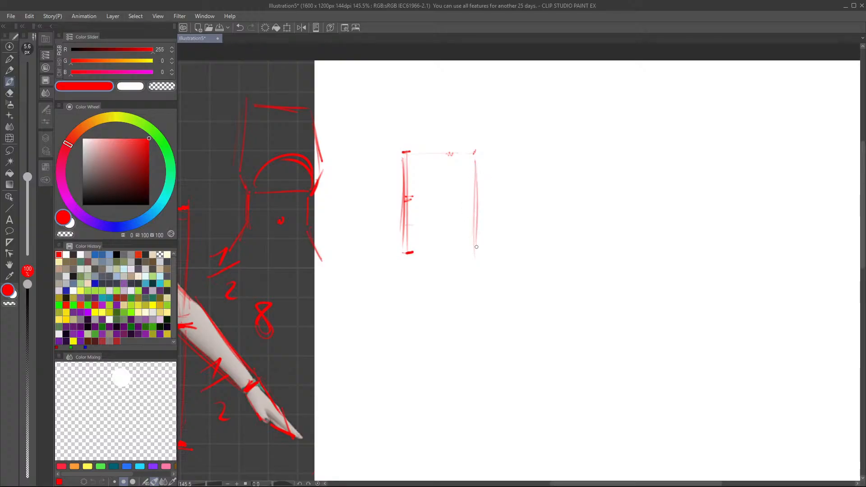
{"action": "left_click_drag", "start_coordinate": [418, 256], "coordinate": [479, 252]}
{"action": "mouse_move", "coordinate": [409, 154]}
{"action": "left_mouse_down"}
{"action": "mouse_move", "coordinate": [480, 147]}
{"action": "mouse_move", "coordinate": [476, 156]}
{"action": "left_mouse_up"}
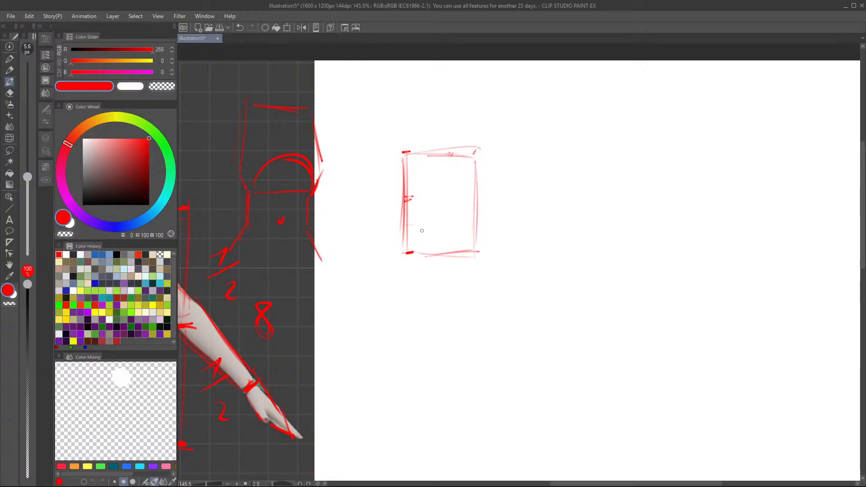
Step: Draw the ribcage's short inward-slanting lower sides inside the rectangle, with light horizontal guide lines across it
{"action": "left_click_drag", "start_coordinate": [408, 230], "coordinate": [416, 256]}
{"action": "left_click_drag", "start_coordinate": [404, 223], "coordinate": [414, 250]}
{"action": "left_click_drag", "start_coordinate": [474, 228], "coordinate": [467, 254]}
{"action": "mouse_move", "coordinate": [408, 226]}
{"action": "left_mouse_down"}
{"action": "mouse_move", "coordinate": [415, 252]}
{"action": "mouse_move", "coordinate": [419, 222]}
{"action": "mouse_move", "coordinate": [463, 230]}
{"action": "mouse_move", "coordinate": [455, 229]}
{"action": "left_mouse_up"}
{"action": "left_click_drag", "start_coordinate": [410, 195], "coordinate": [468, 189]}
{"action": "left_click_drag", "start_coordinate": [409, 226], "coordinate": [416, 251]}
{"action": "left_click_drag", "start_coordinate": [474, 228], "coordinate": [466, 251]}
Step: Complete the ribcage inside the rectangle with sides narrowing upward to a curved neck opening and an arch on the base line
{"action": "left_click_drag", "start_coordinate": [419, 174], "coordinate": [409, 216]}
{"action": "left_click_drag", "start_coordinate": [422, 156], "coordinate": [410, 217]}
{"action": "mouse_move", "coordinate": [457, 167]}
{"action": "left_mouse_down"}
{"action": "mouse_move", "coordinate": [474, 231]}
{"action": "mouse_move", "coordinate": [469, 188]}
{"action": "left_mouse_up"}
{"action": "mouse_move", "coordinate": [425, 154]}
{"action": "left_mouse_down"}
{"action": "mouse_move", "coordinate": [403, 217]}
{"action": "mouse_move", "coordinate": [458, 163]}
{"action": "left_mouse_up"}
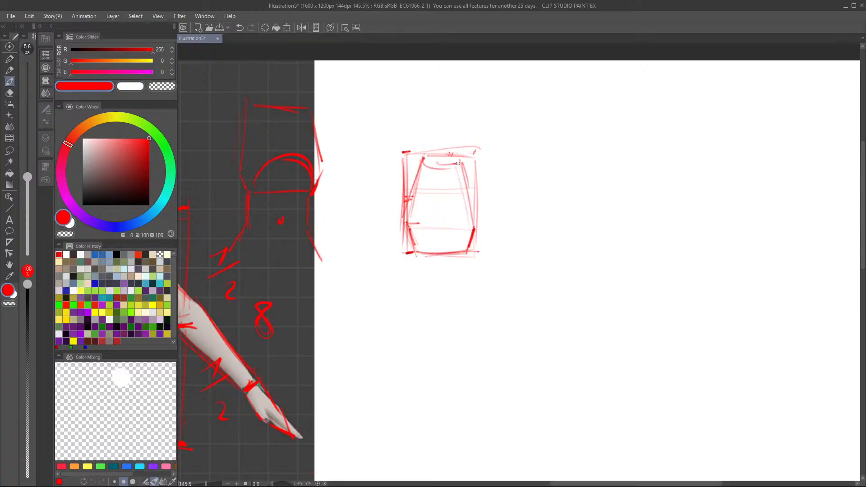
{"action": "mouse_move", "coordinate": [421, 249]}
{"action": "left_mouse_down"}
{"action": "mouse_move", "coordinate": [437, 222]}
{"action": "mouse_move", "coordinate": [465, 251]}
{"action": "left_mouse_up"}
{"action": "left_click_drag", "start_coordinate": [450, 224], "coordinate": [465, 245]}
Step: Select the ribcage sketch on the white area, move it over the character's chest and enlarge it to match the torso
{"action": "scroll", "coordinate": [462, 243], "scroll_direction": "down", "scroll_amount": 5}
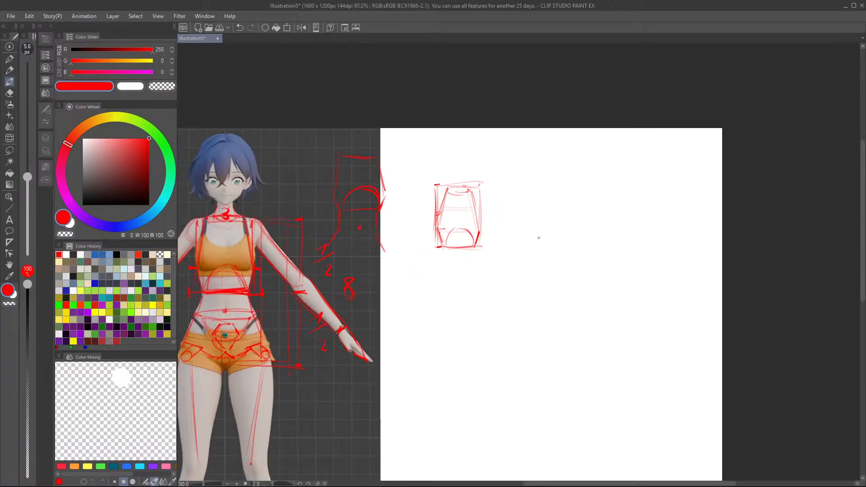
{"action": "scroll", "coordinate": [494, 244], "scroll_direction": "up", "scroll_amount": 3}
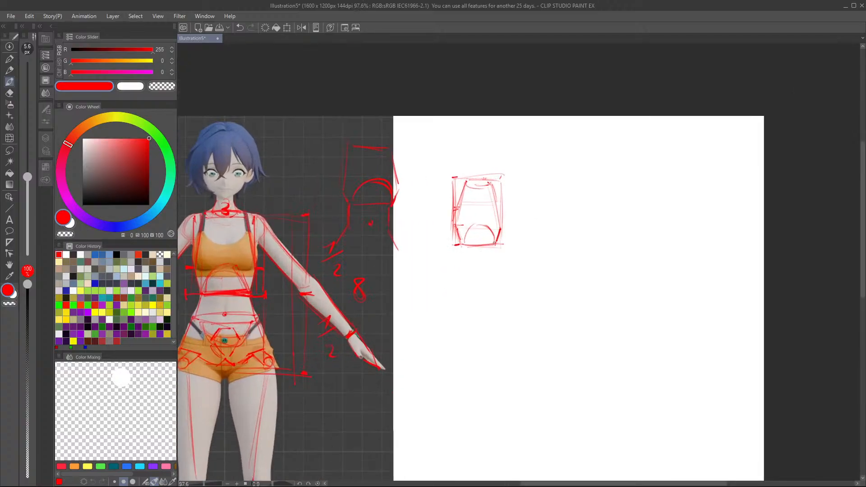
{"action": "left_click", "coordinate": [10, 151]}
{"action": "left_click_drag", "start_coordinate": [440, 166], "coordinate": [519, 263]}
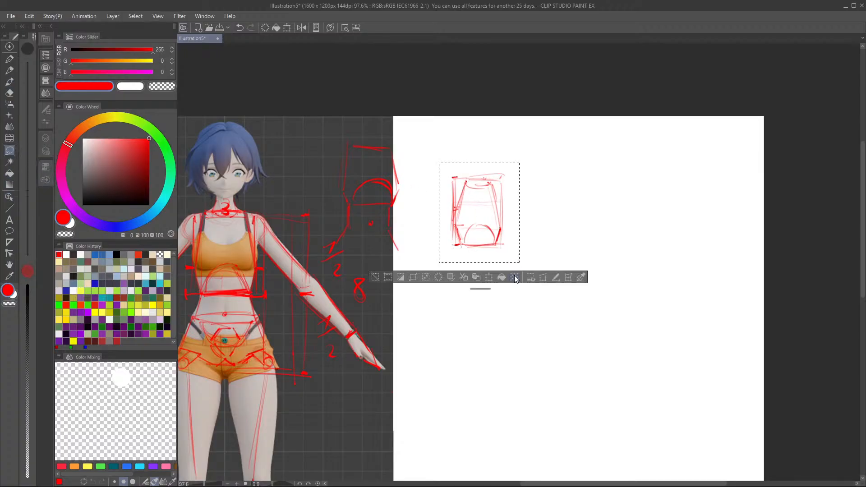
{"action": "left_click", "coordinate": [492, 277]}
{"action": "mouse_move", "coordinate": [491, 234]}
{"action": "left_mouse_down"}
{"action": "mouse_move", "coordinate": [408, 263]}
{"action": "mouse_move", "coordinate": [238, 261]}
{"action": "left_mouse_up"}
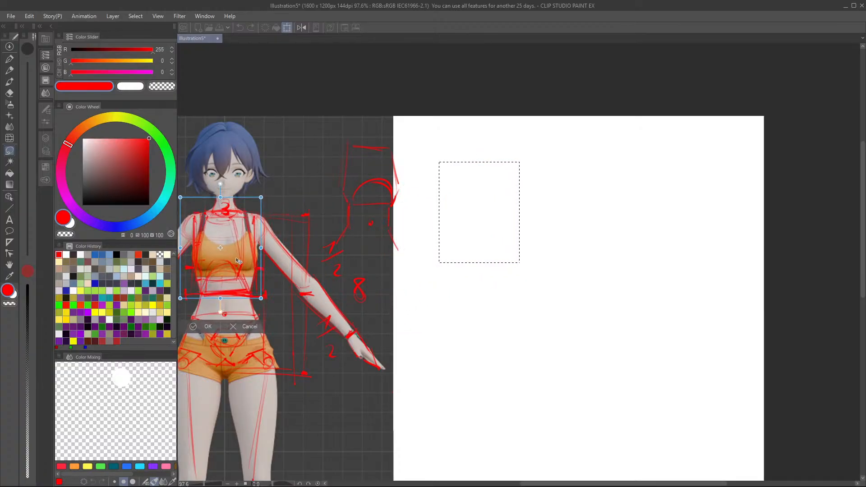
{"action": "left_click_drag", "start_coordinate": [261, 298], "coordinate": [283, 326]}
{"action": "left_click_drag", "start_coordinate": [248, 272], "coordinate": [242, 260]}
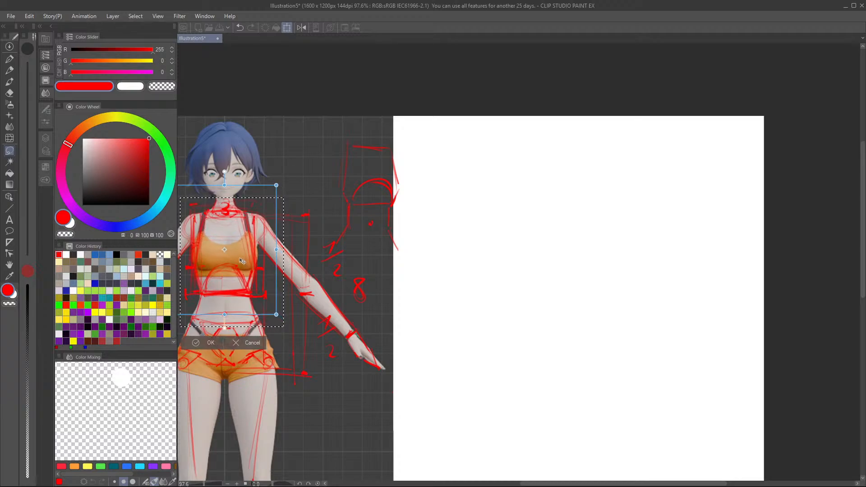
{"action": "left_click_drag", "start_coordinate": [276, 315], "coordinate": [283, 315]}
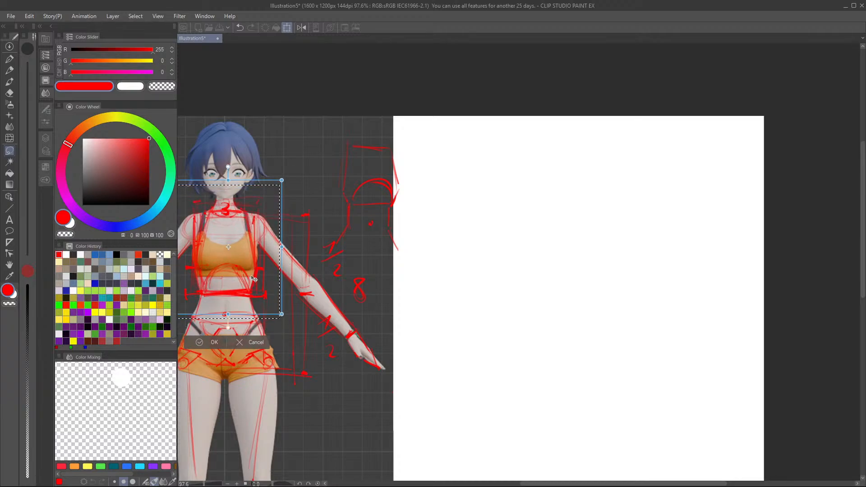
Step: Compare the sketch beside and over the character's chest, then cancel the transformation and clear the selection
{"action": "mouse_move", "coordinate": [255, 282]}
{"action": "left_mouse_down"}
{"action": "mouse_move", "coordinate": [344, 279]}
{"action": "mouse_move", "coordinate": [345, 200]}
{"action": "mouse_move", "coordinate": [254, 294]}
{"action": "mouse_move", "coordinate": [261, 281]}
{"action": "mouse_move", "coordinate": [361, 321]}
{"action": "mouse_move", "coordinate": [521, 286]}
{"action": "mouse_move", "coordinate": [512, 283]}
{"action": "left_mouse_up"}
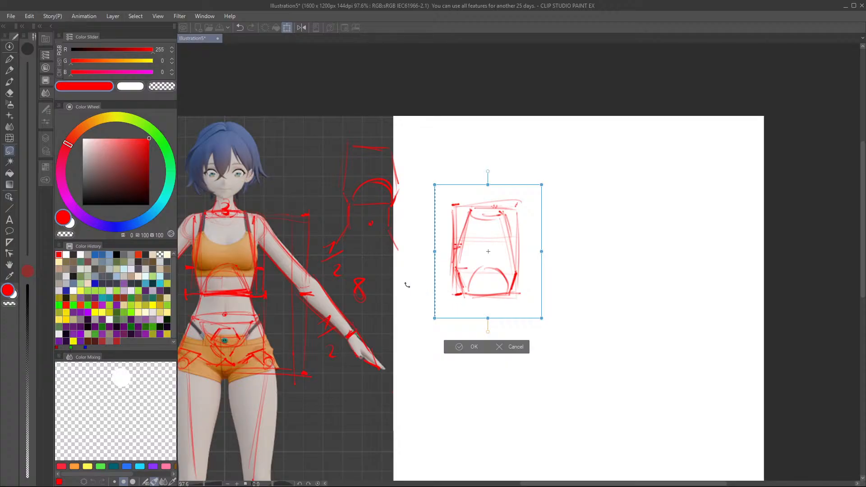
{"action": "mouse_move", "coordinate": [509, 273]}
{"action": "left_mouse_down"}
{"action": "mouse_move", "coordinate": [296, 275]}
{"action": "mouse_move", "coordinate": [235, 260]}
{"action": "left_mouse_up"}
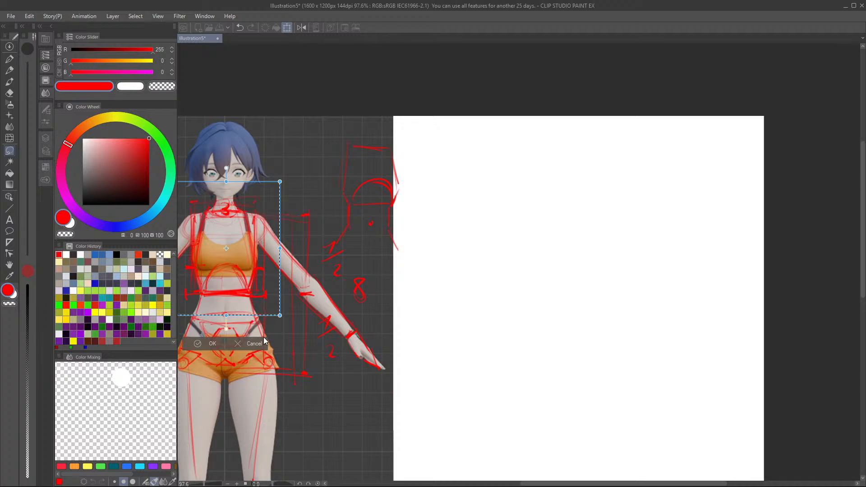
{"action": "left_click", "coordinate": [247, 344]}
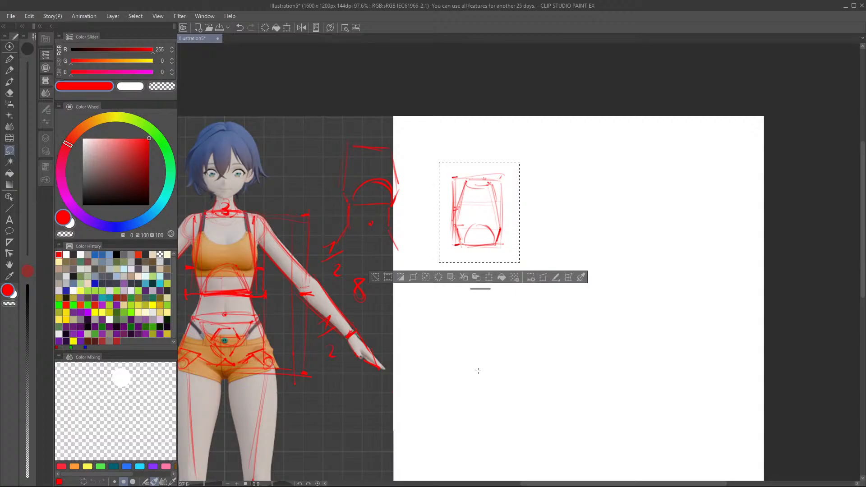
{"action": "key", "text": "ctrl+d"}
{"action": "left_click_drag", "start_coordinate": [519, 181], "coordinate": [527, 232]}
{"action": "key", "text": "ctrl+d"}
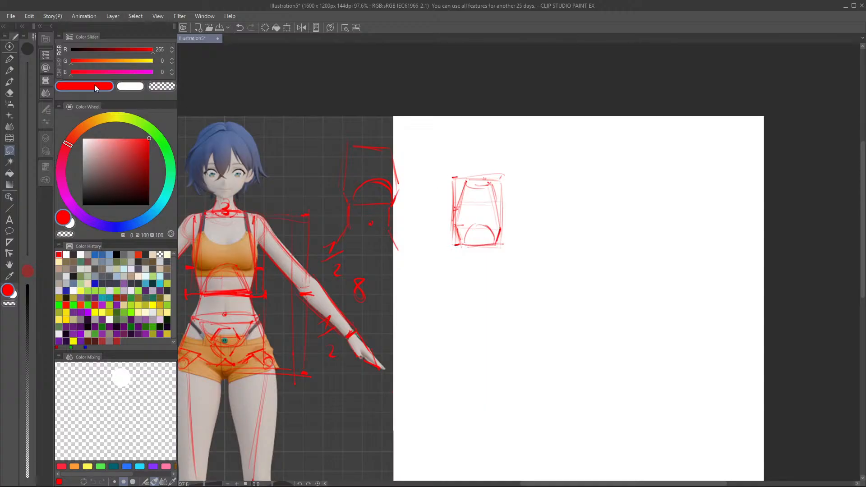
Step: Sketch a second ribcage beside the first one, narrowing upward and with an arch at its base
{"action": "left_click", "coordinate": [9, 83]}
{"action": "mouse_move", "coordinate": [522, 177]}
{"action": "left_mouse_down"}
{"action": "mouse_move", "coordinate": [515, 234]}
{"action": "mouse_move", "coordinate": [549, 183]}
{"action": "mouse_move", "coordinate": [565, 237]}
{"action": "left_mouse_up"}
{"action": "mouse_move", "coordinate": [554, 199]}
{"action": "left_mouse_down"}
{"action": "mouse_move", "coordinate": [563, 233]}
{"action": "mouse_move", "coordinate": [520, 249]}
{"action": "left_mouse_up"}
{"action": "mouse_move", "coordinate": [517, 238]}
{"action": "left_mouse_down"}
{"action": "mouse_move", "coordinate": [527, 257]}
{"action": "mouse_move", "coordinate": [556, 257]}
{"action": "mouse_move", "coordinate": [540, 227]}
{"action": "mouse_move", "coordinate": [558, 254]}
{"action": "left_mouse_up"}
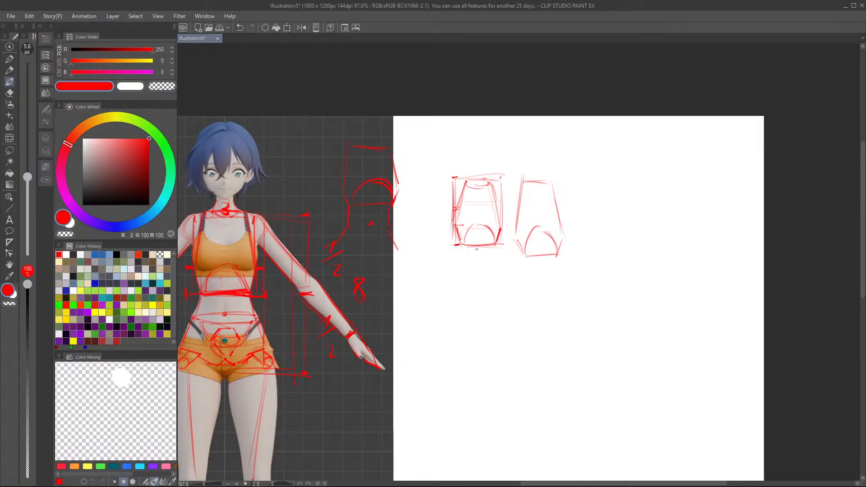
Step: Add a flaring waist trapezoid and the start of the pelvis below the second ribcage
{"action": "scroll", "coordinate": [499, 234], "scroll_direction": "down", "scroll_amount": 2}
{"action": "mouse_move", "coordinate": [519, 255]}
{"action": "left_mouse_down"}
{"action": "mouse_move", "coordinate": [503, 281]}
{"action": "mouse_move", "coordinate": [564, 286]}
{"action": "left_mouse_up"}
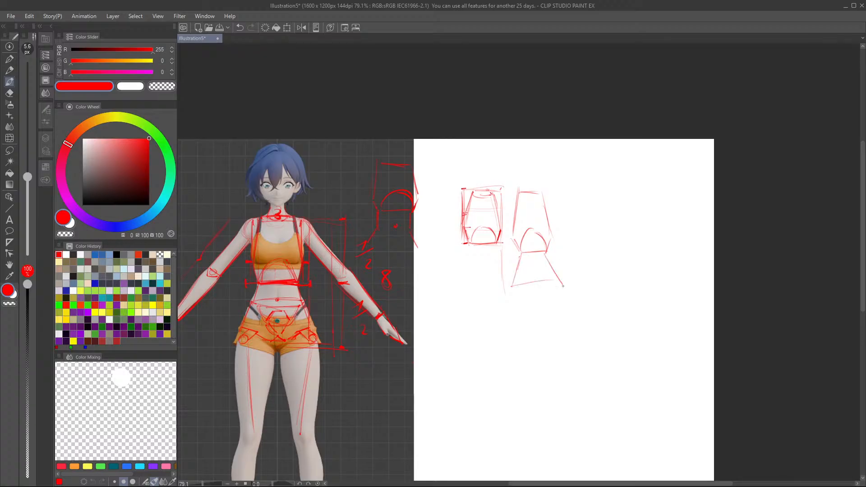
{"action": "mouse_move", "coordinate": [516, 270]}
{"action": "left_mouse_down"}
{"action": "mouse_move", "coordinate": [503, 311]}
{"action": "mouse_move", "coordinate": [548, 301]}
{"action": "left_mouse_up"}
{"action": "left_click_drag", "start_coordinate": [546, 259], "coordinate": [560, 301]}
Step: Undo all strokes of the second ribcage and the waist below it
{"action": "key", "text": "ctrl+z"}
{"action": "key", "text": "ctrl+z"}
{"action": "key", "text": "ctrl+z"}
{"action": "key", "text": "ctrl+z"}
{"action": "key", "text": "ctrl+z"}
{"action": "key", "text": "ctrl+z"}
{"action": "key", "text": "ctrl+z"}
{"action": "key", "text": "ctrl+z"}
{"action": "key", "text": "ctrl+z"}
{"action": "key", "text": "ctrl+z"}
{"action": "key", "text": "ctrl+z"}
{"action": "key", "text": "ctrl+z"}
{"action": "key", "text": "ctrl+z"}
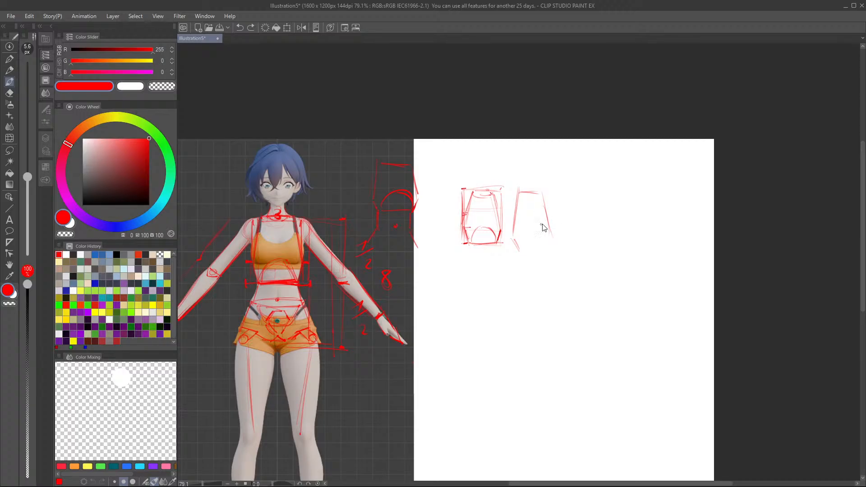
{"action": "key", "text": "ctrl+z"}
{"action": "key", "text": "ctrl+z"}
{"action": "key", "text": "ctrl+z"}
{"action": "key", "text": "ctrl+z"}
Step: Switch the drawing colour to yellow and trace the ribcage's upper edge and both sides on the character
{"action": "scroll", "coordinate": [439, 302], "scroll_direction": "down", "scroll_amount": 1}
{"action": "scroll", "coordinate": [239, 257], "scroll_direction": "up", "scroll_amount": 3}
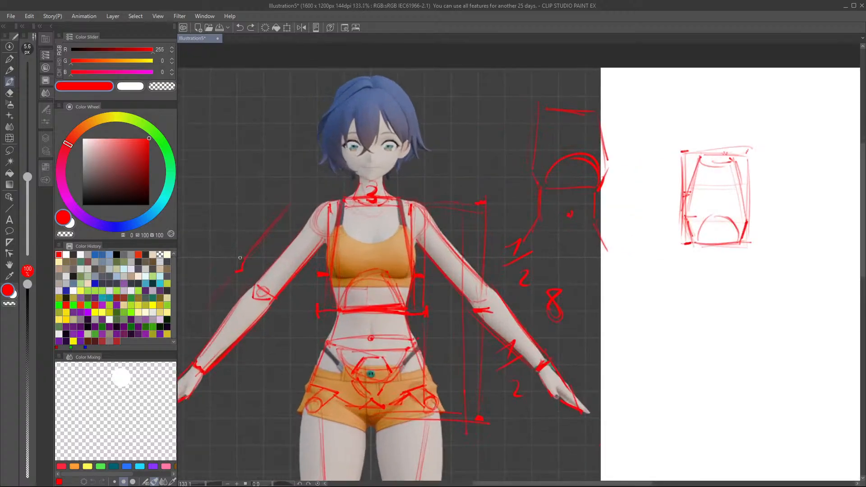
{"action": "left_click", "coordinate": [122, 117]}
{"action": "mouse_move", "coordinate": [344, 200]}
{"action": "left_mouse_down"}
{"action": "mouse_move", "coordinate": [335, 246]}
{"action": "mouse_move", "coordinate": [341, 214]}
{"action": "left_mouse_up"}
{"action": "left_click_drag", "start_coordinate": [330, 276], "coordinate": [338, 309]}
{"action": "left_click_drag", "start_coordinate": [411, 277], "coordinate": [407, 303]}
{"action": "left_click_drag", "start_coordinate": [400, 199], "coordinate": [413, 271]}
{"action": "mouse_move", "coordinate": [347, 199]}
{"action": "left_mouse_down"}
{"action": "mouse_move", "coordinate": [400, 199]}
{"action": "mouse_move", "coordinate": [368, 208]}
{"action": "left_mouse_up"}
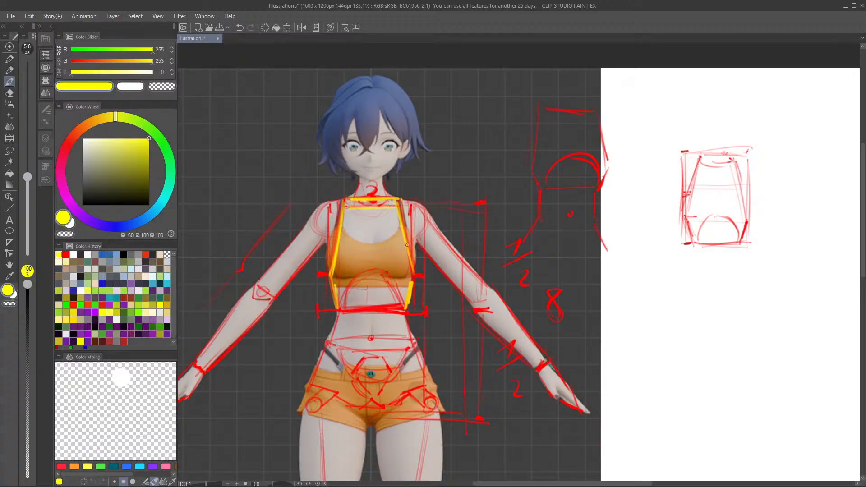
Step: Trace the ribcage's side corner, lower edge and arch in yellow
{"action": "left_click_drag", "start_coordinate": [417, 269], "coordinate": [412, 284]}
{"action": "mouse_move", "coordinate": [347, 311]}
{"action": "left_mouse_down"}
{"action": "mouse_move", "coordinate": [400, 309]}
{"action": "mouse_move", "coordinate": [391, 312]}
{"action": "mouse_move", "coordinate": [355, 276]}
{"action": "mouse_move", "coordinate": [380, 274]}
{"action": "mouse_move", "coordinate": [403, 303]}
{"action": "left_mouse_up"}
{"action": "left_click_drag", "start_coordinate": [367, 278], "coordinate": [397, 291]}
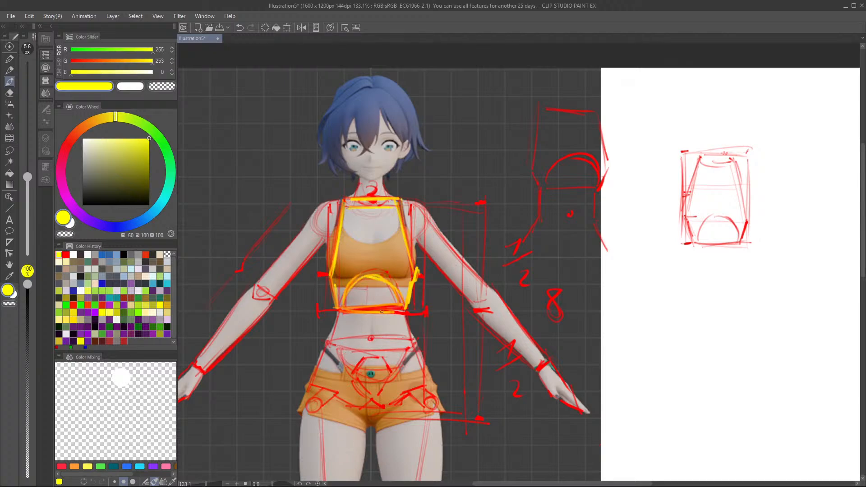
Step: Mark the hip point and navel with yellow dots and draw a yellow line across the top of the pelvis
{"action": "scroll", "coordinate": [397, 298], "scroll_direction": "down", "scroll_amount": 5}
{"action": "scroll", "coordinate": [392, 311], "scroll_direction": "up", "scroll_amount": 4}
{"action": "scroll", "coordinate": [388, 293], "scroll_direction": "down", "scroll_amount": 2}
{"action": "scroll", "coordinate": [380, 302], "scroll_direction": "up", "scroll_amount": 6}
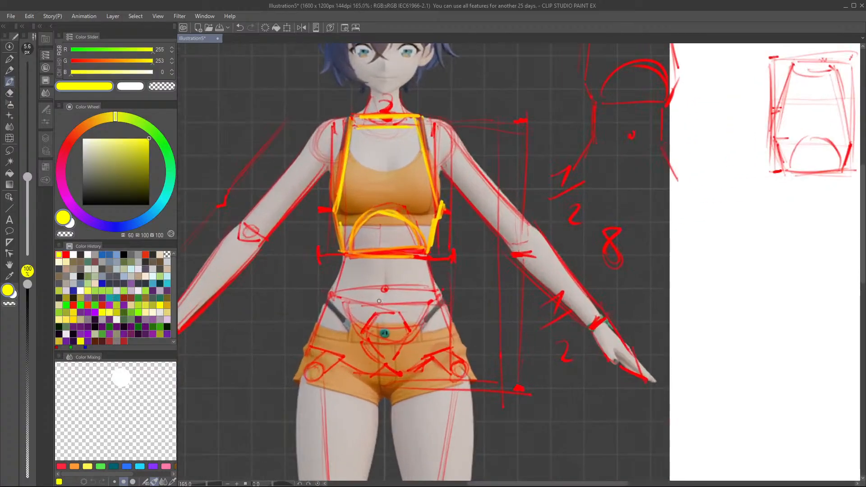
{"action": "left_click", "coordinate": [331, 295]}
{"action": "mouse_move", "coordinate": [366, 296]}
{"action": "left_mouse_down"}
{"action": "mouse_move", "coordinate": [426, 299]}
{"action": "mouse_move", "coordinate": [431, 291]}
{"action": "left_mouse_up"}
{"action": "left_click", "coordinate": [384, 289]}
{"action": "left_click_drag", "start_coordinate": [397, 293], "coordinate": [444, 293]}
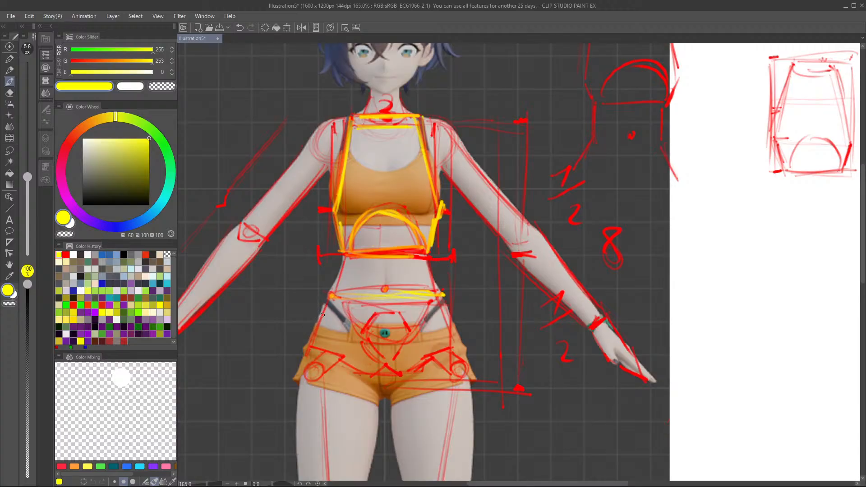
Step: Trace the waist sides from the ribcage to the pelvis in yellow, continuing down the outer hip on one side
{"action": "left_click_drag", "start_coordinate": [341, 265], "coordinate": [316, 346]}
{"action": "left_click_drag", "start_coordinate": [331, 291], "coordinate": [322, 319]}
{"action": "mouse_move", "coordinate": [341, 267]}
{"action": "left_mouse_down"}
{"action": "mouse_move", "coordinate": [324, 305]}
{"action": "mouse_move", "coordinate": [343, 259]}
{"action": "left_mouse_up"}
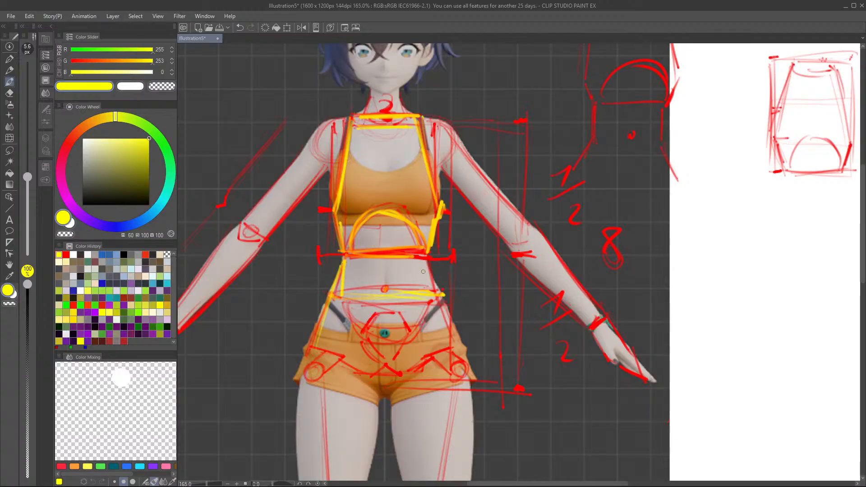
{"action": "left_click_drag", "start_coordinate": [427, 261], "coordinate": [428, 289]}
{"action": "left_click_drag", "start_coordinate": [430, 264], "coordinate": [430, 282]}
Step: Undo the yellow waist and hip side strokes
{"action": "key", "text": "ctrl+z"}
{"action": "key", "text": "ctrl+z"}
{"action": "key", "text": "ctrl+z"}
{"action": "key", "text": "ctrl+z"}
{"action": "key", "text": "ctrl+z"}
{"action": "key", "text": "ctrl+z"}
{"action": "key", "text": "ctrl+z"}
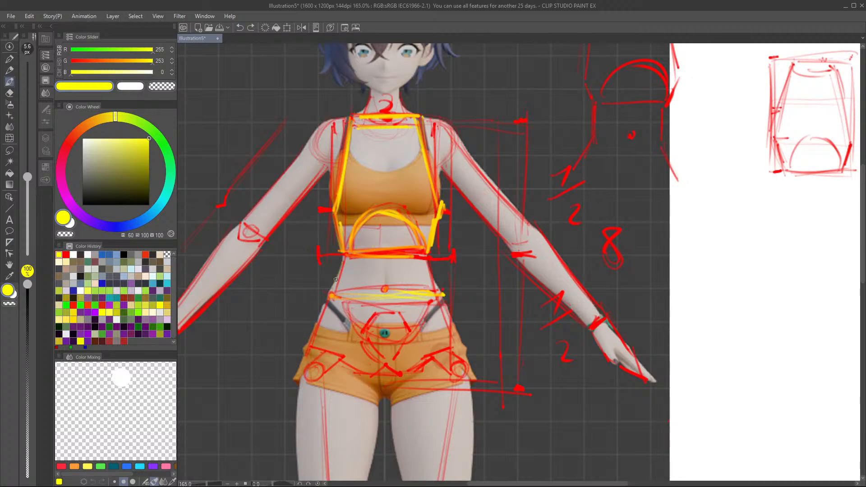
Step: Trace both waist and hip sides of the character in yellow, from the ribcage's lower corners to the outer hips
{"action": "left_click_drag", "start_coordinate": [342, 265], "coordinate": [308, 363]}
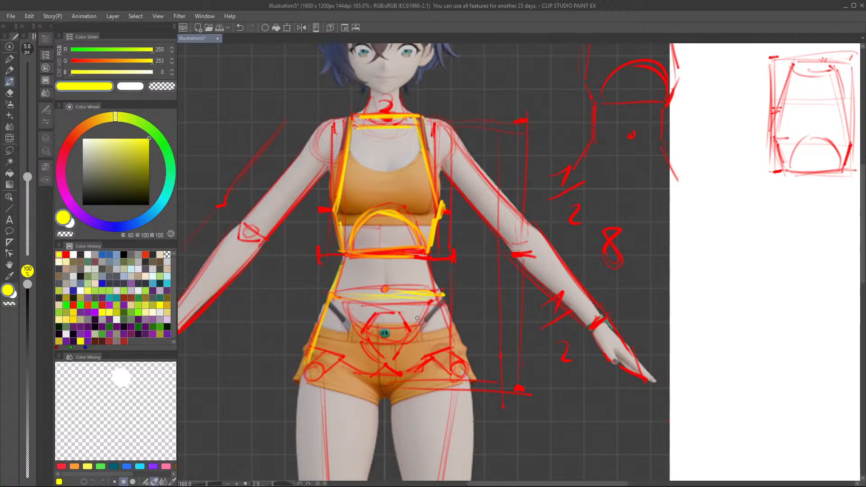
{"action": "left_click_drag", "start_coordinate": [427, 262], "coordinate": [467, 356]}
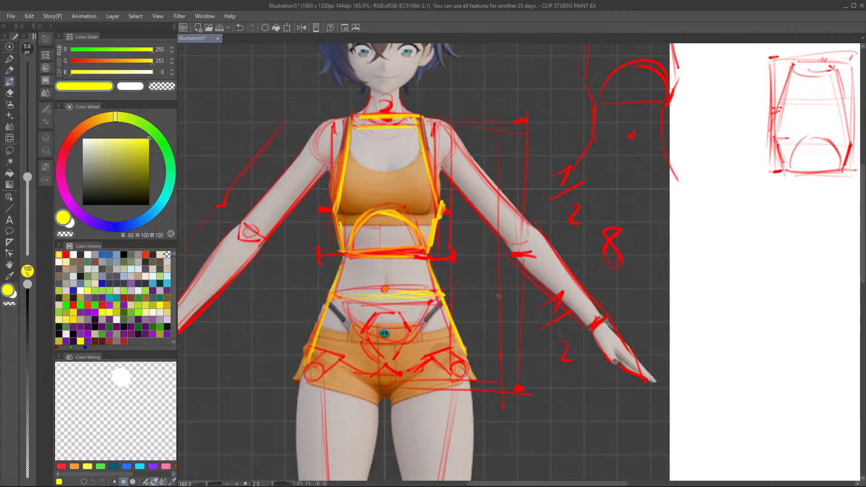
Step: Sketch a small yellow waist block widening into a flared pelvis beside the character's hand
{"action": "left_click_drag", "start_coordinate": [632, 260], "coordinate": [631, 283]}
{"action": "left_click_drag", "start_coordinate": [630, 258], "coordinate": [668, 257]}
{"action": "left_click_drag", "start_coordinate": [638, 278], "coordinate": [663, 283]}
{"action": "mouse_move", "coordinate": [668, 256]}
{"action": "left_mouse_down"}
{"action": "mouse_move", "coordinate": [665, 278]}
{"action": "mouse_move", "coordinate": [615, 306]}
{"action": "left_mouse_up"}
{"action": "left_click_drag", "start_coordinate": [663, 283], "coordinate": [675, 306]}
{"action": "left_click_drag", "start_coordinate": [620, 308], "coordinate": [673, 308]}
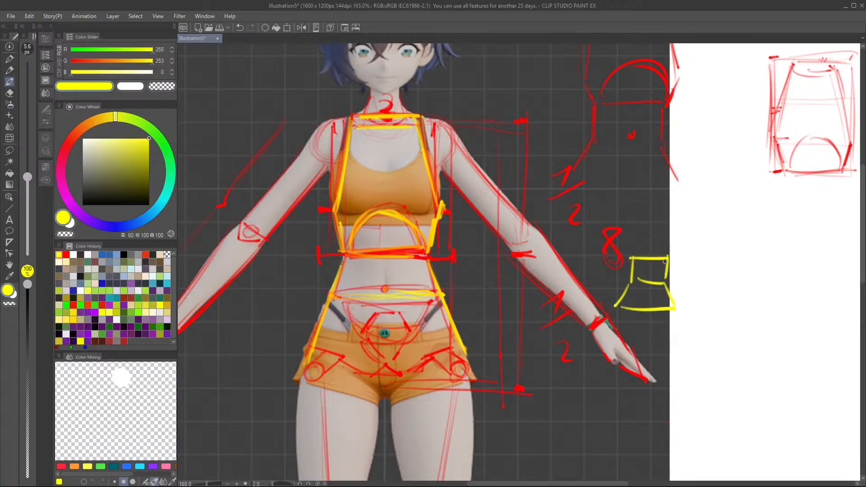
{"action": "left_click_drag", "start_coordinate": [625, 312], "coordinate": [623, 336]}
{"action": "left_click_drag", "start_coordinate": [638, 314], "coordinate": [631, 328]}
Step: Undo the small yellow waist and pelvis sketch beside the hand
{"action": "key", "text": "ctrl+z"}
{"action": "key", "text": "ctrl+z"}
{"action": "key", "text": "ctrl+z"}
{"action": "key", "text": "ctrl+z"}
{"action": "key", "text": "ctrl+z"}
{"action": "key", "text": "ctrl+z"}
{"action": "key", "text": "ctrl+z"}
{"action": "key", "text": "ctrl+z"}
{"action": "key", "text": "ctrl+z"}
{"action": "key", "text": "ctrl+z"}
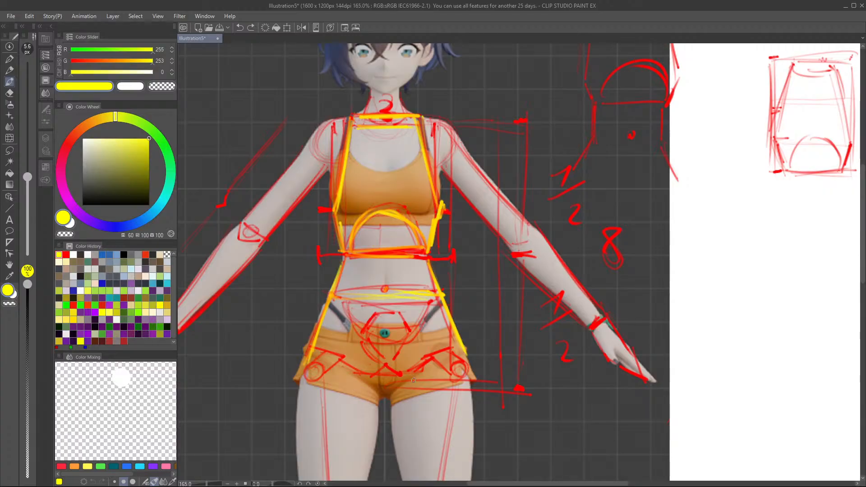
Step: Draw two yellow lines from the outer hips down to the crotch to form the pelvis's lower edge
{"action": "left_click_drag", "start_coordinate": [458, 359], "coordinate": [399, 385]}
{"action": "left_click_drag", "start_coordinate": [300, 369], "coordinate": [386, 398]}
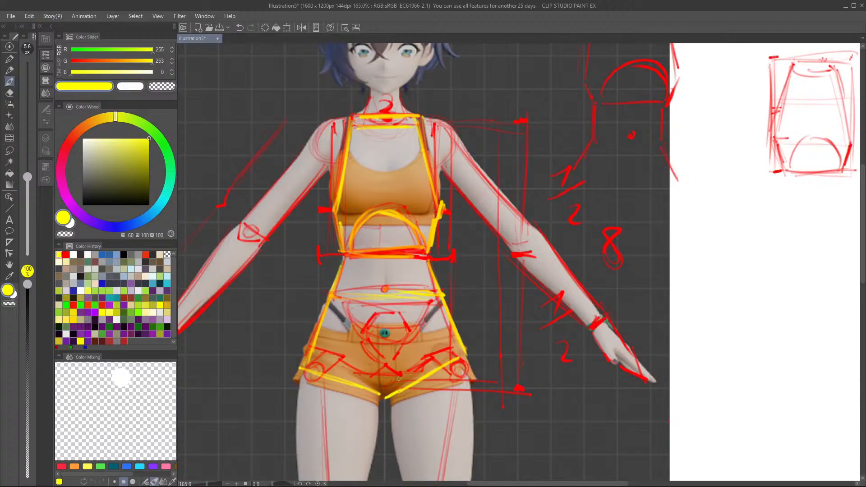
Step: Sketch a yellow trapezoid, narrower at its upper edge, on the white area below the red torso sketch
{"action": "scroll", "coordinate": [398, 378], "scroll_direction": "down", "scroll_amount": 5}
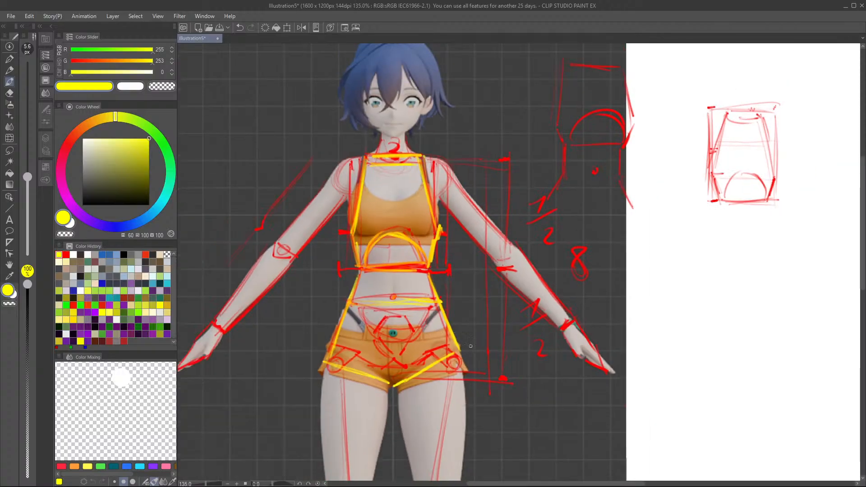
{"action": "scroll", "coordinate": [535, 335], "scroll_direction": "up", "scroll_amount": 1}
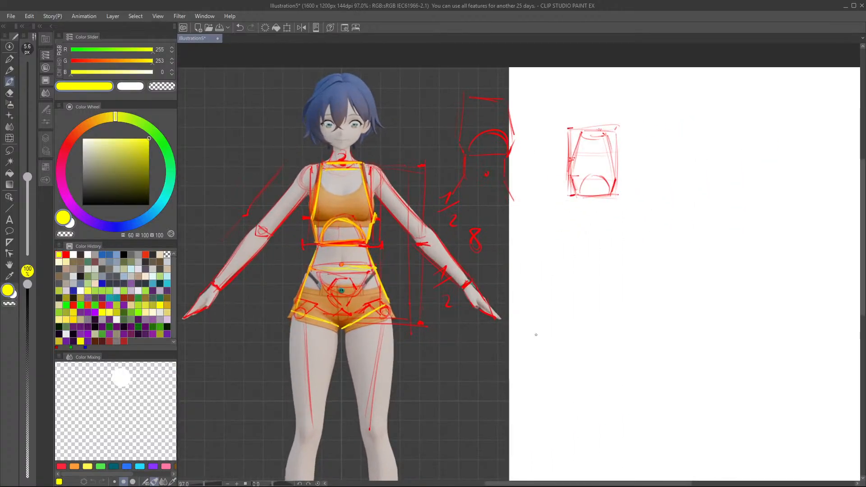
{"action": "left_click_drag", "start_coordinate": [543, 283], "coordinate": [627, 278]}
{"action": "left_click_drag", "start_coordinate": [542, 271], "coordinate": [563, 239]}
{"action": "left_click_drag", "start_coordinate": [623, 275], "coordinate": [598, 239]}
{"action": "left_click_drag", "start_coordinate": [540, 273], "coordinate": [565, 239]}
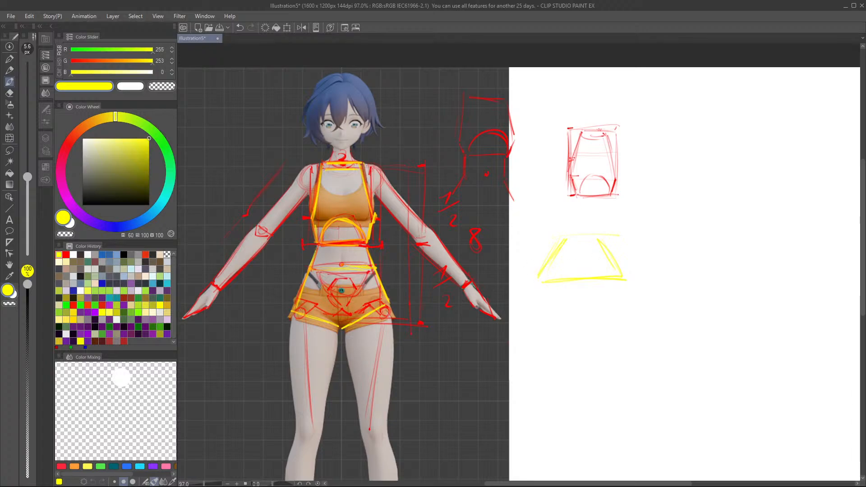
Step: Reinforce one lower pelvis edge on the character and sketch a yellow pentagon pelvis below the trapezoid
{"action": "left_click_drag", "start_coordinate": [347, 329], "coordinate": [395, 301]}
{"action": "mouse_move", "coordinate": [550, 299]}
{"action": "left_mouse_down"}
{"action": "mouse_move", "coordinate": [602, 297]}
{"action": "mouse_move", "coordinate": [618, 333]}
{"action": "mouse_move", "coordinate": [537, 338]}
{"action": "left_mouse_up"}
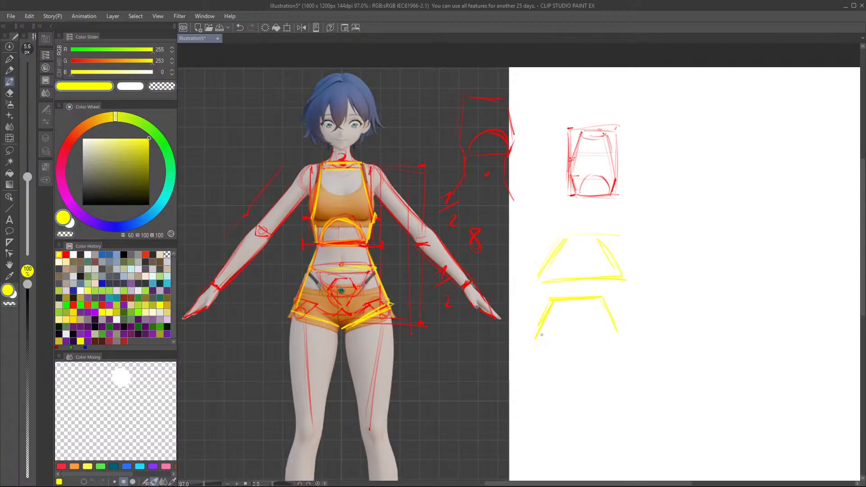
{"action": "left_click_drag", "start_coordinate": [617, 336], "coordinate": [580, 356]}
{"action": "left_click_drag", "start_coordinate": [538, 339], "coordinate": [582, 359]}
Step: Label the character's pelvis and ribcage heights 4 each and mark the shoulder width with a yellow line labelled 3
{"action": "scroll", "coordinate": [353, 243], "scroll_direction": "down", "scroll_amount": 3}
{"action": "scroll", "coordinate": [349, 287], "scroll_direction": "up", "scroll_amount": 5}
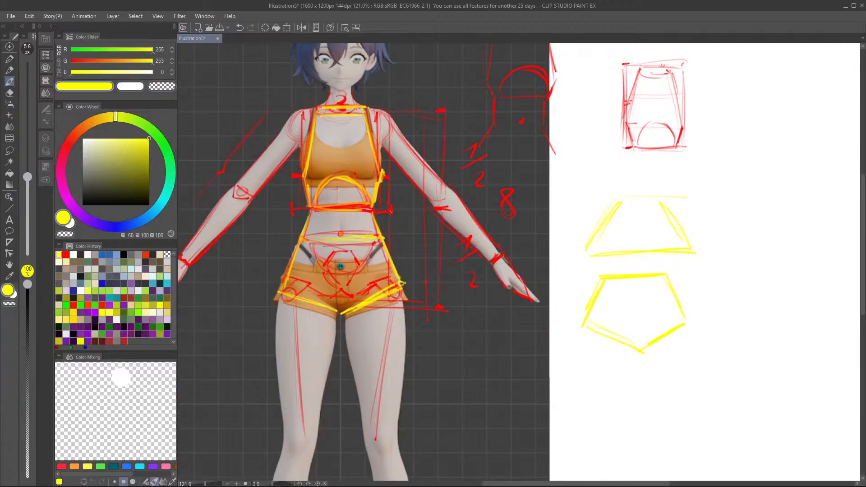
{"action": "left_click_drag", "start_coordinate": [413, 239], "coordinate": [422, 254]}
{"action": "left_click_drag", "start_coordinate": [415, 246], "coordinate": [415, 263]}
{"action": "left_click_drag", "start_coordinate": [414, 140], "coordinate": [416, 168]}
{"action": "left_click_drag", "start_coordinate": [302, 95], "coordinate": [303, 107]}
{"action": "left_click_drag", "start_coordinate": [379, 91], "coordinate": [380, 102]}
{"action": "mouse_move", "coordinate": [311, 96]}
{"action": "left_mouse_down"}
{"action": "mouse_move", "coordinate": [396, 92]}
{"action": "mouse_move", "coordinate": [388, 96]}
{"action": "left_mouse_up"}
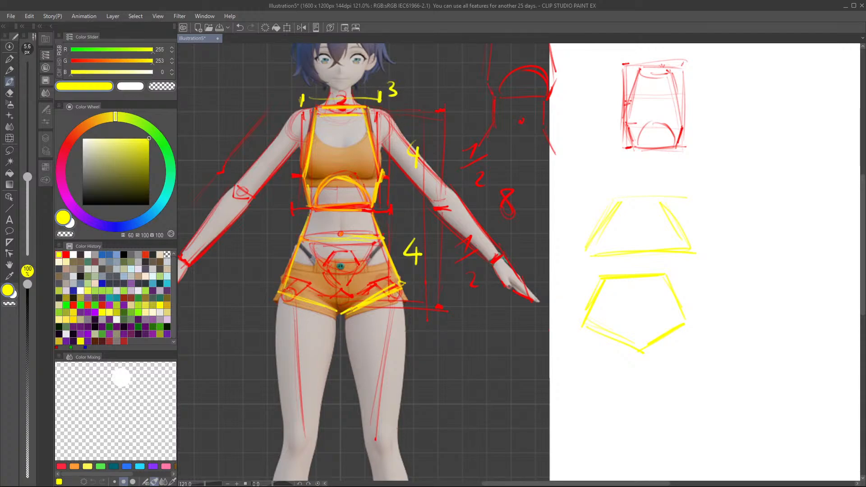
Step: Mark the character's hip width with yellow ticks on both sides and label it 5
{"action": "mouse_move", "coordinate": [278, 297]}
{"action": "left_mouse_down"}
{"action": "mouse_move", "coordinate": [281, 259]}
{"action": "mouse_move", "coordinate": [280, 291]}
{"action": "left_mouse_up"}
{"action": "left_click_drag", "start_coordinate": [403, 274], "coordinate": [402, 260]}
{"action": "mouse_move", "coordinate": [261, 267]}
{"action": "left_mouse_down"}
{"action": "mouse_move", "coordinate": [264, 281]}
{"action": "mouse_move", "coordinate": [250, 286]}
{"action": "left_mouse_up"}
{"action": "key", "text": "ctrl+z"}
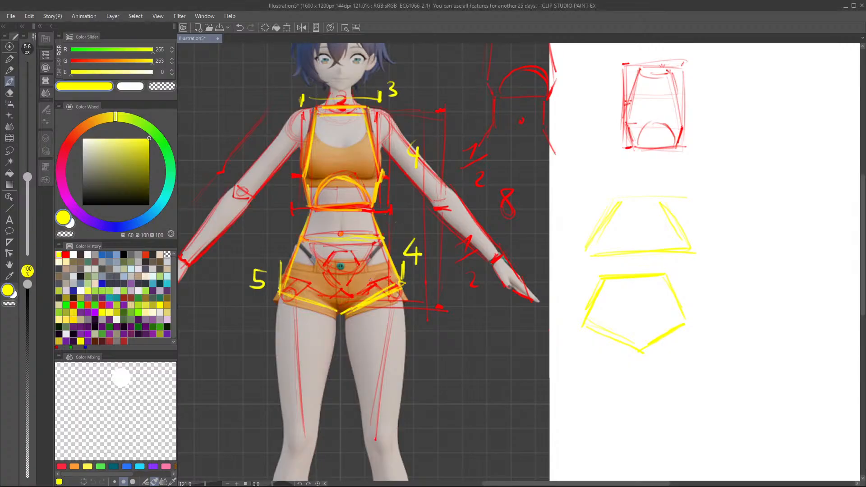
Step: Switch the drawing color to red and extend the torso sketch's construction box below the ribcage with a new bottom edge
{"action": "scroll", "coordinate": [391, 245], "scroll_direction": "down", "scroll_amount": 4}
{"action": "scroll", "coordinate": [523, 199], "scroll_direction": "down", "scroll_amount": 4}
{"action": "scroll", "coordinate": [600, 186], "scroll_direction": "up", "scroll_amount": 10}
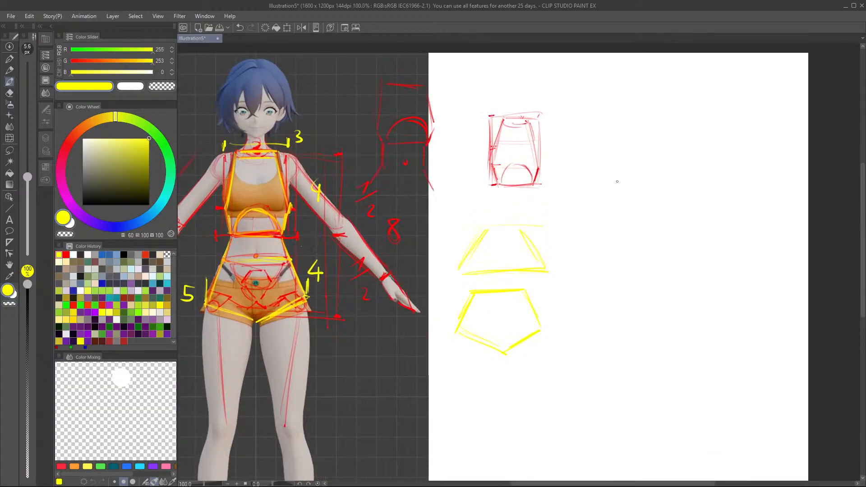
{"action": "left_click", "coordinate": [70, 138]}
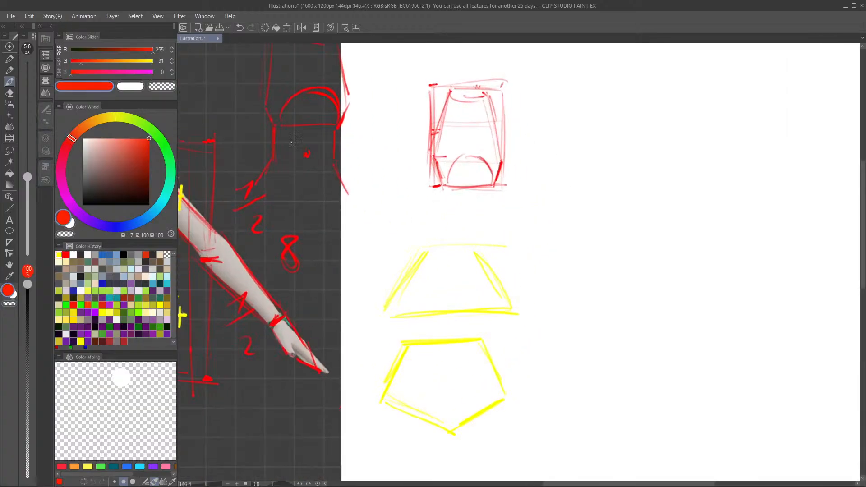
{"action": "left_click_drag", "start_coordinate": [431, 214], "coordinate": [430, 247]}
{"action": "left_click_drag", "start_coordinate": [432, 188], "coordinate": [434, 273]}
{"action": "mouse_move", "coordinate": [433, 192]}
{"action": "left_mouse_down"}
{"action": "mouse_move", "coordinate": [431, 290]}
{"action": "mouse_move", "coordinate": [436, 276]}
{"action": "mouse_move", "coordinate": [510, 270]}
{"action": "left_mouse_up"}
{"action": "left_click_drag", "start_coordinate": [454, 282], "coordinate": [509, 280]}
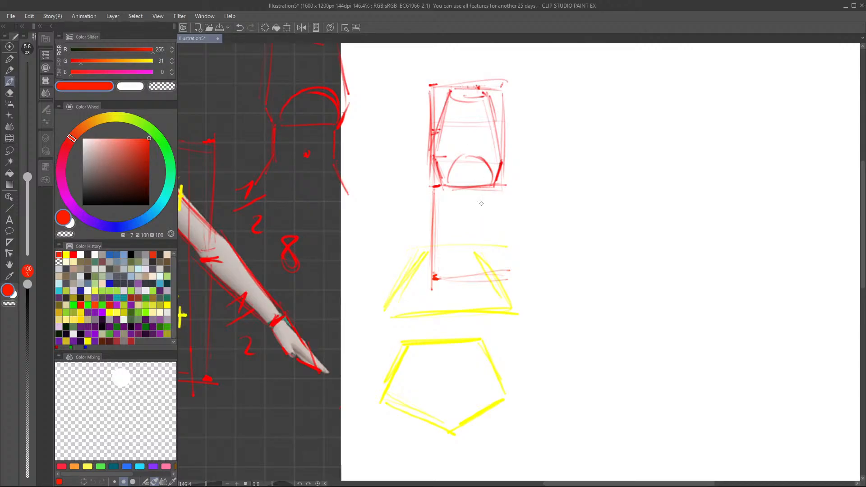
{"action": "left_click_drag", "start_coordinate": [482, 191], "coordinate": [482, 245]}
Step: Draw faint red vertical guides outside both sides of the torso box for the hip width
{"action": "scroll", "coordinate": [418, 203], "scroll_direction": "down", "scroll_amount": 4}
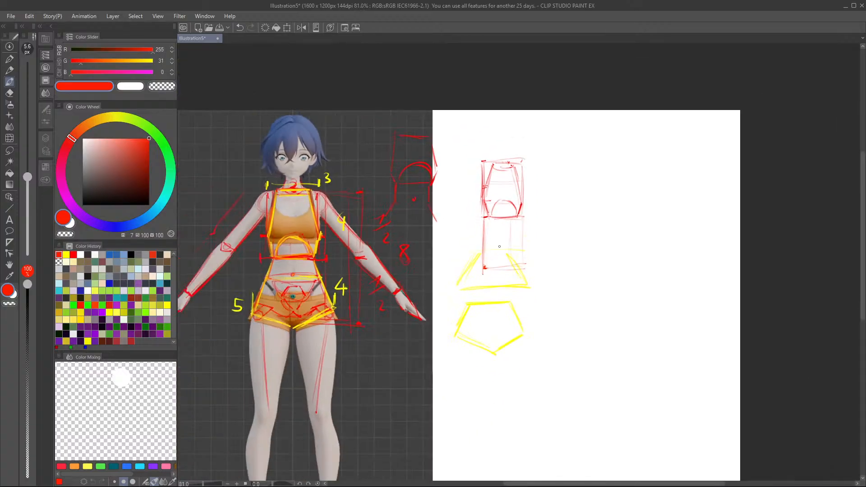
{"action": "scroll", "coordinate": [498, 248], "scroll_direction": "up", "scroll_amount": 2}
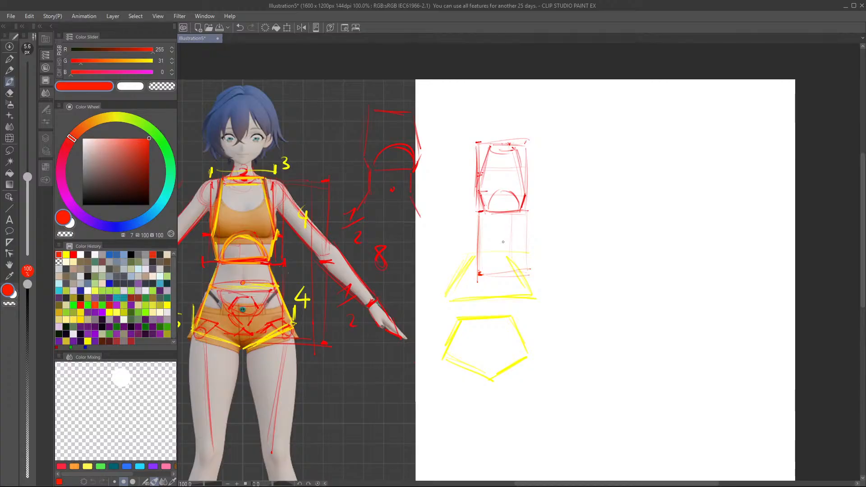
{"action": "scroll", "coordinate": [503, 242], "scroll_direction": "up", "scroll_amount": 1}
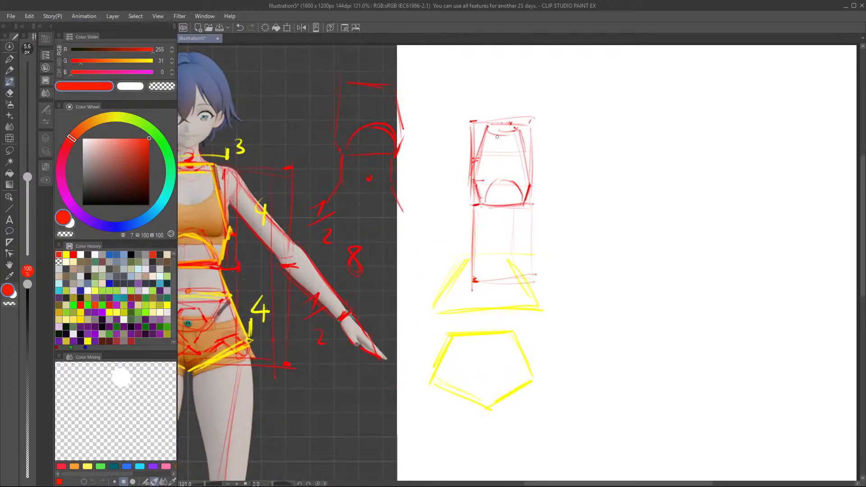
{"action": "left_click_drag", "start_coordinate": [452, 121], "coordinate": [447, 229]}
{"action": "left_click_drag", "start_coordinate": [451, 284], "coordinate": [449, 271]}
{"action": "left_click_drag", "start_coordinate": [550, 132], "coordinate": [552, 276]}
Step: Draw the slanting waist and hip sides in red from the ribcage's lower corners out to the hip-width guides
{"action": "left_click_drag", "start_coordinate": [472, 229], "coordinate": [459, 269]}
{"action": "mouse_move", "coordinate": [480, 212]}
{"action": "left_mouse_down"}
{"action": "mouse_move", "coordinate": [452, 284]}
{"action": "mouse_move", "coordinate": [460, 270]}
{"action": "left_mouse_up"}
{"action": "mouse_move", "coordinate": [526, 208]}
{"action": "left_mouse_down"}
{"action": "mouse_move", "coordinate": [547, 283]}
{"action": "mouse_move", "coordinate": [548, 274]}
{"action": "left_mouse_up"}
{"action": "left_click_drag", "start_coordinate": [525, 213], "coordinate": [553, 272]}
{"action": "left_click_drag", "start_coordinate": [482, 206], "coordinate": [454, 280]}
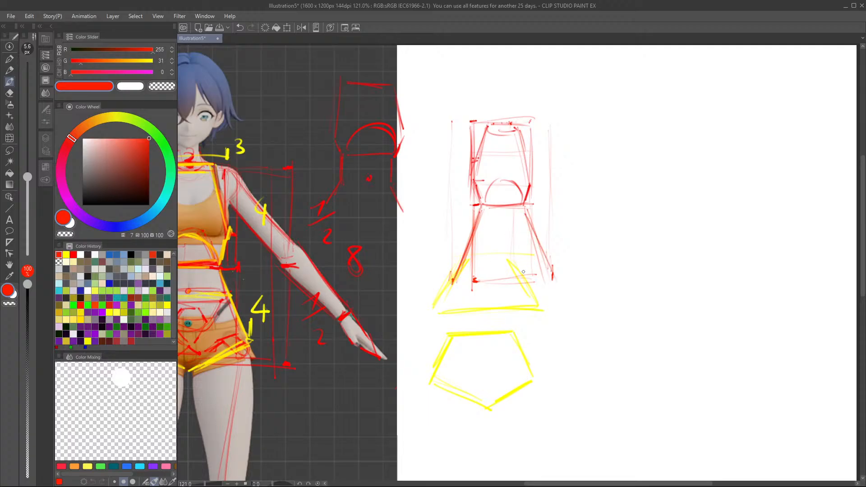
{"action": "left_click_drag", "start_coordinate": [529, 210], "coordinate": [532, 291]}
Step: Close the pelvis of the torso sketch with two red lower edges meeting in a point at the middle
{"action": "scroll", "coordinate": [389, 339], "scroll_direction": "down", "scroll_amount": 8}
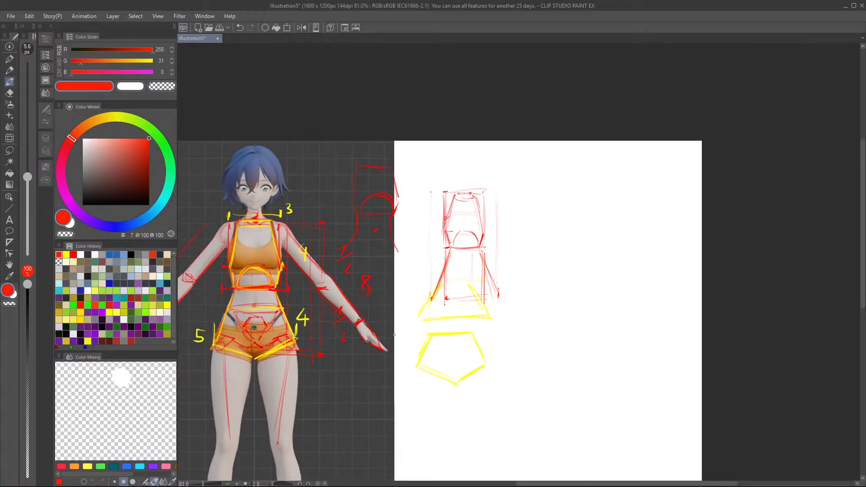
{"action": "scroll", "coordinate": [281, 340], "scroll_direction": "up", "scroll_amount": 9}
{"action": "scroll", "coordinate": [282, 338], "scroll_direction": "up", "scroll_amount": 1}
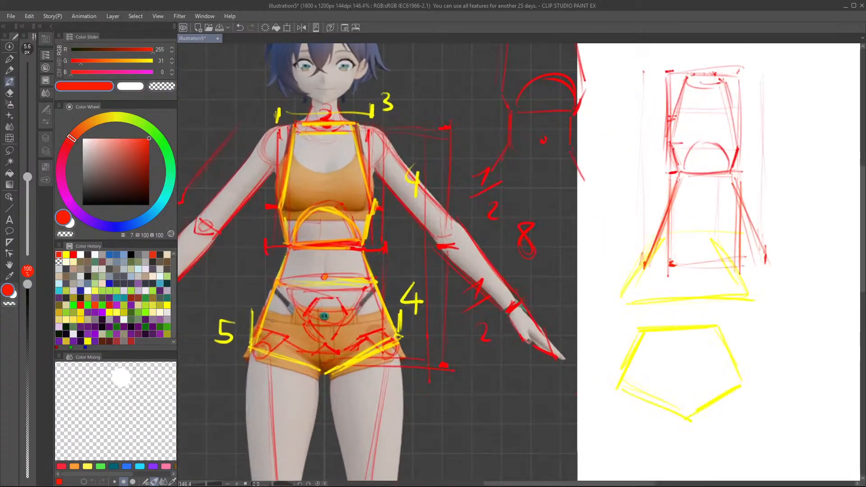
{"action": "scroll", "coordinate": [223, 272], "scroll_direction": "down", "scroll_amount": 5}
{"action": "scroll", "coordinate": [410, 290], "scroll_direction": "up", "scroll_amount": 2}
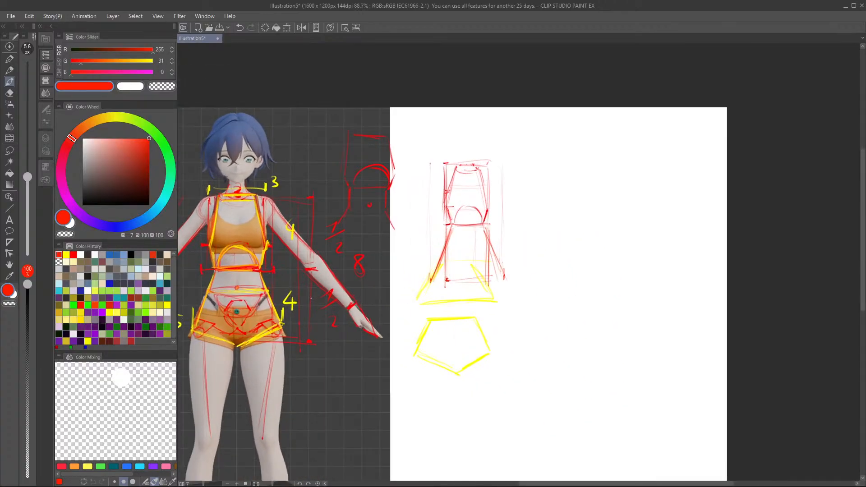
{"action": "scroll", "coordinate": [409, 290], "scroll_direction": "down", "scroll_amount": 1}
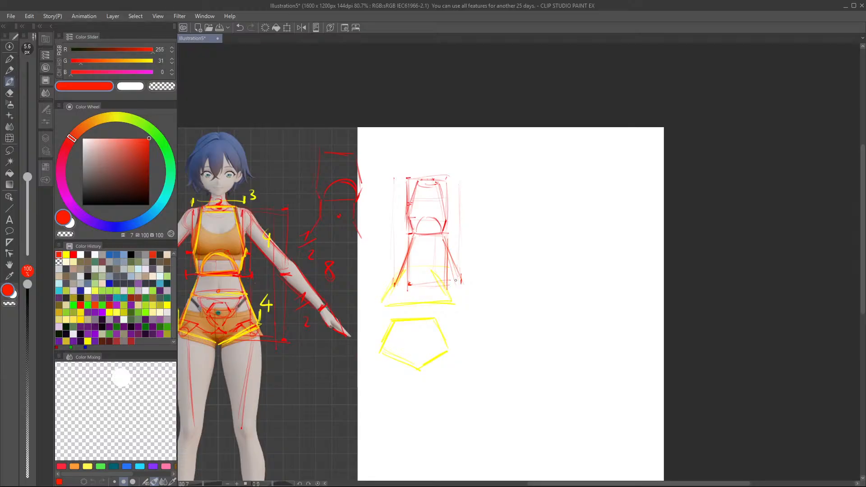
{"action": "left_click_drag", "start_coordinate": [430, 289], "coordinate": [460, 275]}
{"action": "mouse_move", "coordinate": [400, 280]}
{"action": "left_mouse_down"}
{"action": "mouse_move", "coordinate": [438, 293]}
{"action": "mouse_move", "coordinate": [429, 289]}
{"action": "left_mouse_up"}
Step: Select the red torso sketch with a rectangular marquee, enlarge it against the character and place it farther into the white area
{"action": "left_click", "coordinate": [10, 229]}
{"action": "left_click", "coordinate": [9, 151]}
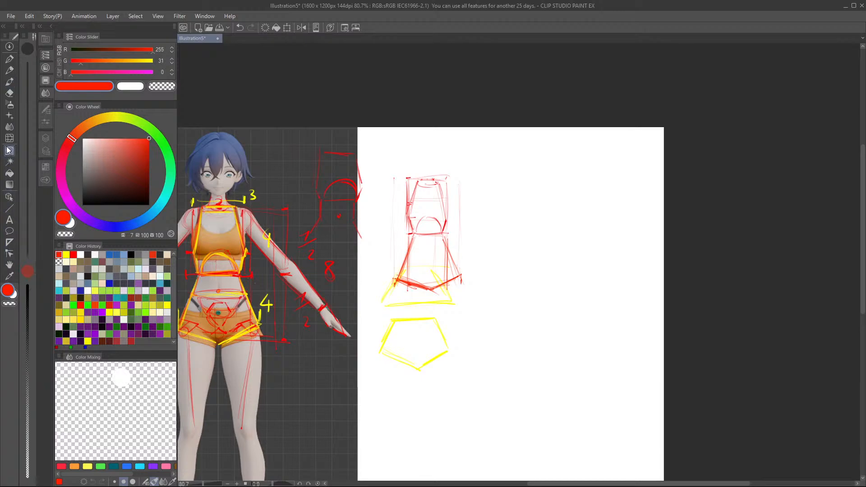
{"action": "mouse_move", "coordinate": [460, 216]}
{"action": "left_mouse_down"}
{"action": "mouse_move", "coordinate": [393, 295]}
{"action": "mouse_move", "coordinate": [384, 292]}
{"action": "left_mouse_up"}
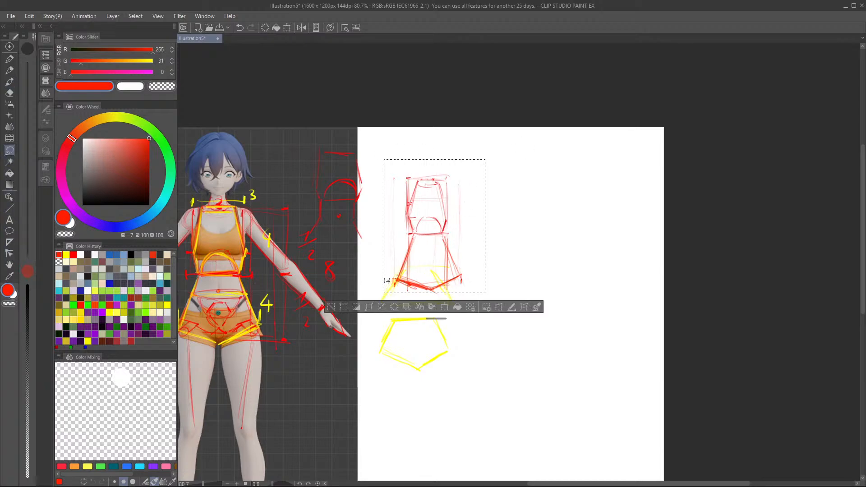
{"action": "scroll", "coordinate": [653, 286], "scroll_direction": "down", "scroll_amount": 1}
{"action": "scroll", "coordinate": [653, 287], "scroll_direction": "up", "scroll_amount": 1}
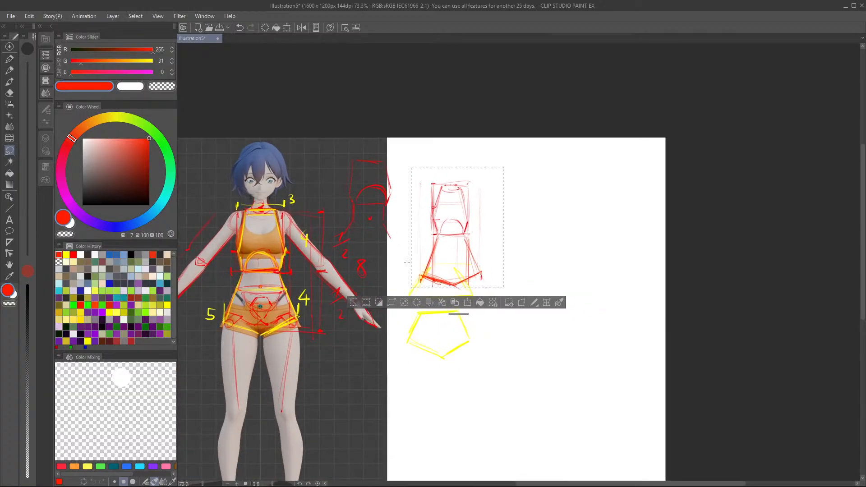
{"action": "left_click", "coordinate": [461, 305]}
{"action": "mouse_move", "coordinate": [476, 244]}
{"action": "left_mouse_down"}
{"action": "mouse_move", "coordinate": [291, 279]}
{"action": "mouse_move", "coordinate": [287, 270]}
{"action": "left_mouse_up"}
{"action": "left_click_drag", "start_coordinate": [309, 312], "coordinate": [279, 307]}
{"action": "mouse_move", "coordinate": [321, 334]}
{"action": "left_mouse_down"}
{"action": "mouse_move", "coordinate": [296, 317]}
{"action": "mouse_move", "coordinate": [328, 339]}
{"action": "left_mouse_up"}
{"action": "left_click_drag", "start_coordinate": [296, 313], "coordinate": [296, 310]}
{"action": "mouse_move", "coordinate": [327, 336]}
{"action": "left_mouse_down"}
{"action": "mouse_move", "coordinate": [339, 327]}
{"action": "mouse_move", "coordinate": [551, 315]}
{"action": "mouse_move", "coordinate": [536, 290]}
{"action": "left_mouse_up"}
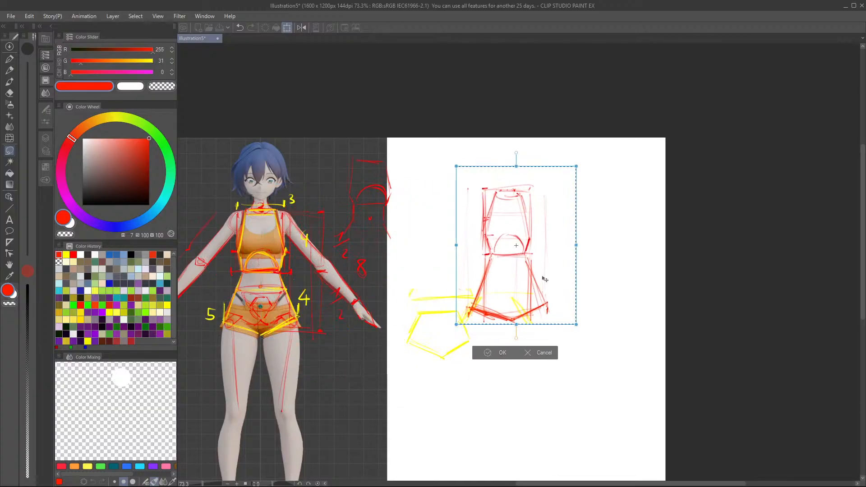
{"action": "left_click", "coordinate": [502, 353]}
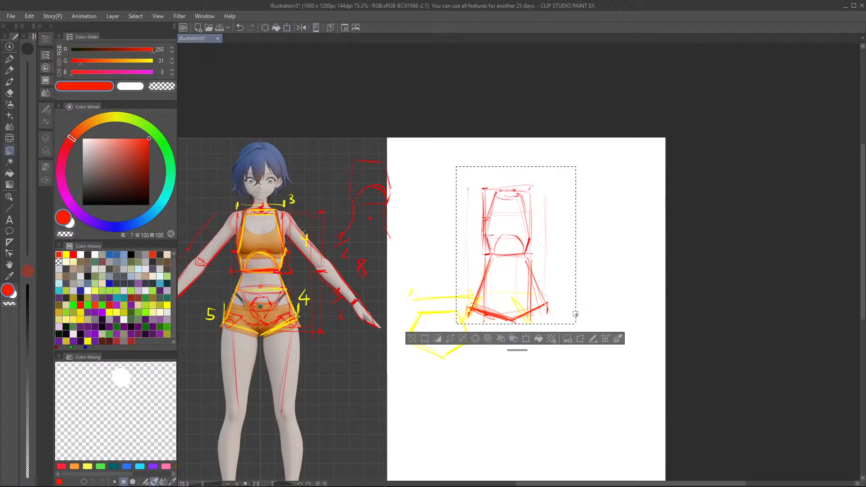
{"action": "scroll", "coordinate": [602, 306], "scroll_direction": "up", "scroll_amount": 5}
{"action": "key", "text": "ctrl+d"}
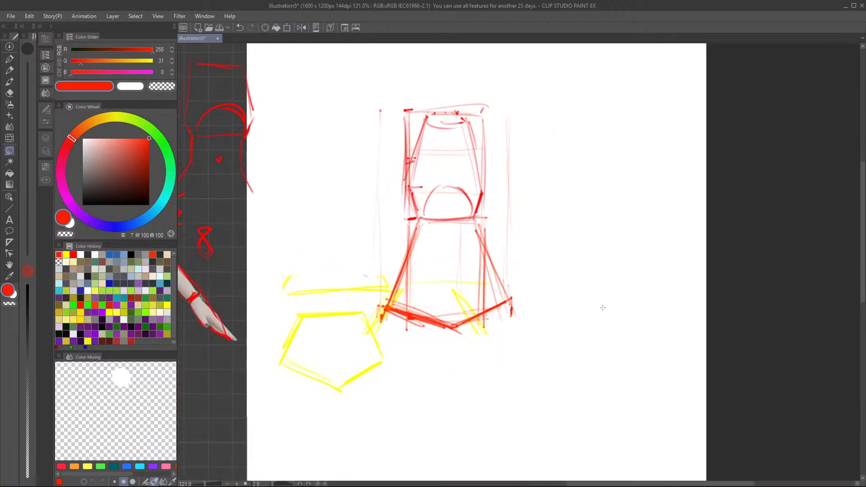
Step: Draw red hip joint circles at the pelvis's lower outer corners with the pencil
{"action": "left_click_drag", "start_coordinate": [421, 291], "coordinate": [422, 297]}
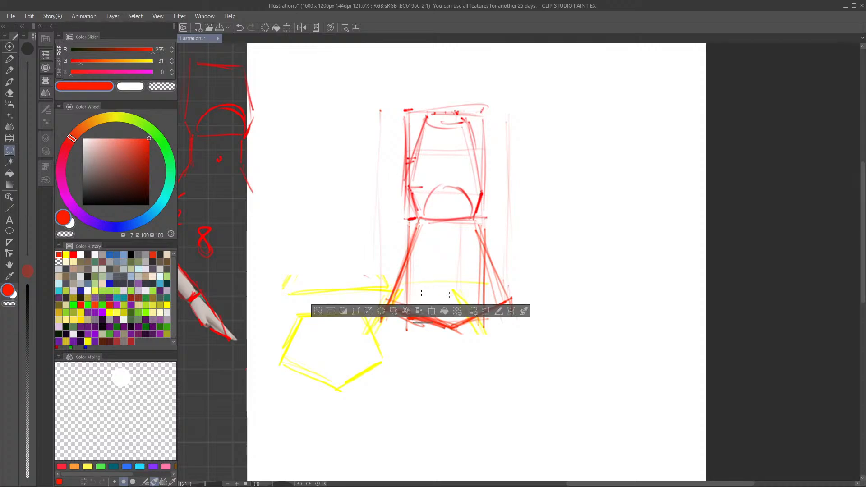
{"action": "key", "text": "ctrl+d"}
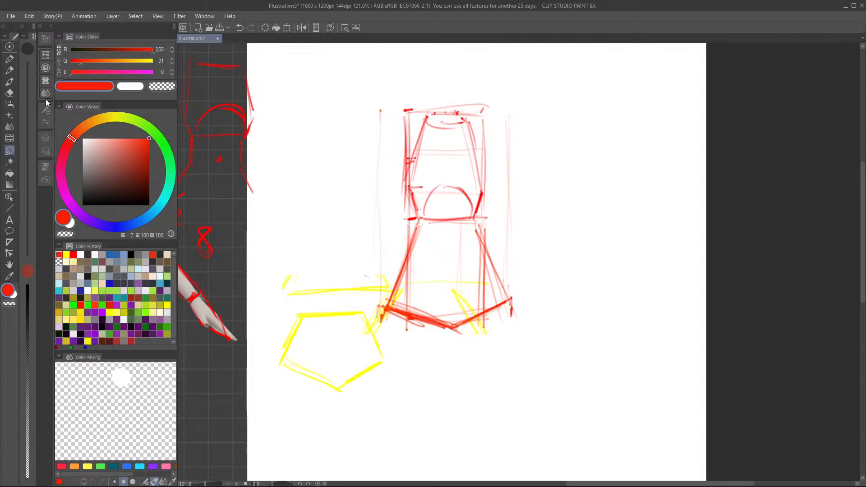
{"action": "key", "text": "p"}
{"action": "mouse_move", "coordinate": [394, 298]}
{"action": "left_mouse_down"}
{"action": "mouse_move", "coordinate": [395, 307]}
{"action": "mouse_move", "coordinate": [399, 298]}
{"action": "left_mouse_up"}
{"action": "left_click_drag", "start_coordinate": [499, 310], "coordinate": [500, 304]}
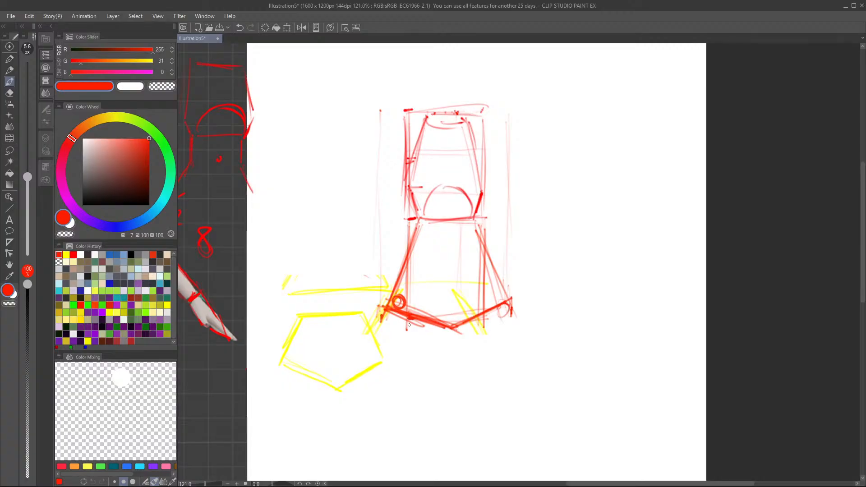
{"action": "left_click_drag", "start_coordinate": [386, 318], "coordinate": [394, 316]}
{"action": "left_click_drag", "start_coordinate": [501, 311], "coordinate": [505, 324]}
Step: Draw two light red thigh lines tapering inward from below the hip joint circles
{"action": "left_click_drag", "start_coordinate": [393, 330], "coordinate": [411, 423]}
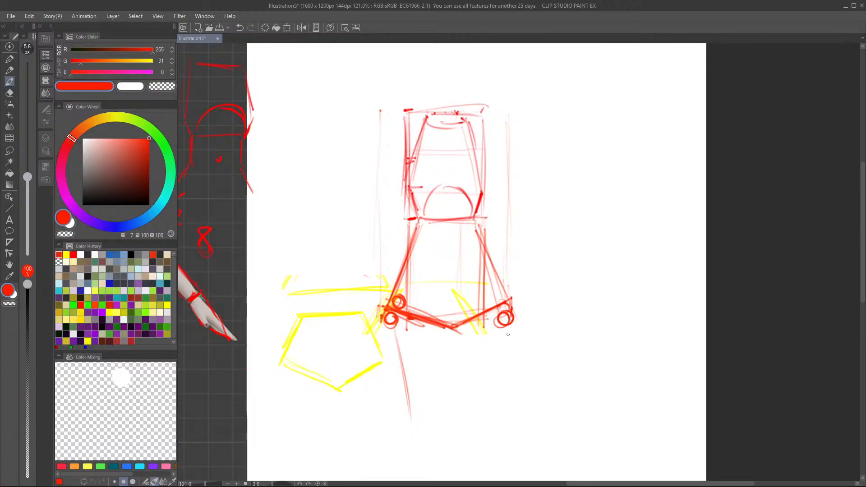
{"action": "left_click_drag", "start_coordinate": [501, 342], "coordinate": [489, 424]}
{"action": "left_click_drag", "start_coordinate": [381, 336], "coordinate": [510, 332]}
{"action": "key", "text": "ctrl+z"}
Step: Label the torso sketch in red with shoulder width 3, hip width 5, and ribcage and pelvis heights 4 each
{"action": "left_click_drag", "start_coordinate": [442, 84], "coordinate": [441, 95]}
{"action": "left_click_drag", "start_coordinate": [448, 342], "coordinate": [445, 362]}
{"action": "left_click_drag", "start_coordinate": [449, 343], "coordinate": [459, 345]}
{"action": "left_click_drag", "start_coordinate": [530, 263], "coordinate": [530, 269]}
{"action": "left_click_drag", "start_coordinate": [524, 157], "coordinate": [528, 167]}
{"action": "left_click_drag", "start_coordinate": [525, 162], "coordinate": [523, 178]}
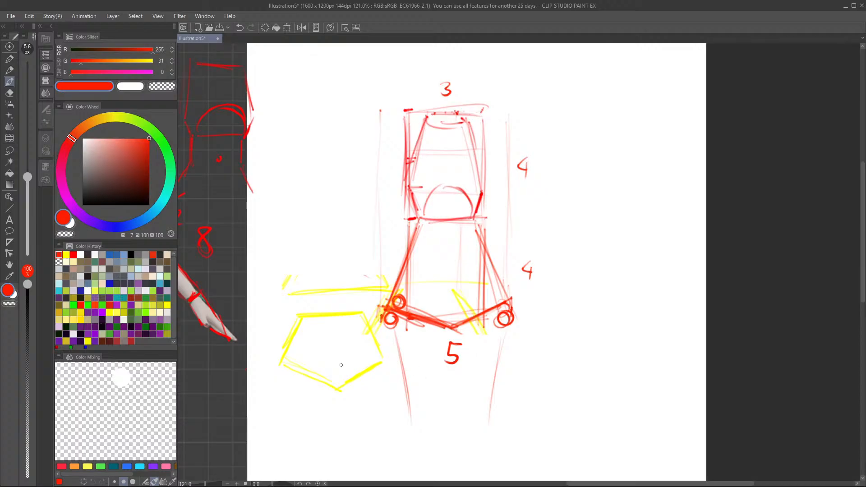
{"action": "scroll", "coordinate": [625, 306], "scroll_direction": "down", "scroll_amount": 3}
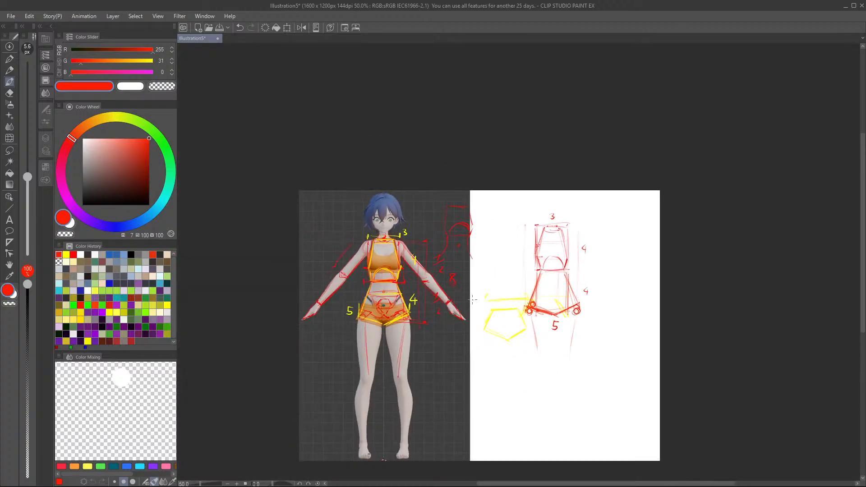
Step: Draw light red thigh contours below the torso sketch's pelvis: the left thigh's outer curve and the inner lines of both thighs
{"action": "scroll", "coordinate": [473, 300], "scroll_direction": "up", "scroll_amount": 3}
{"action": "scroll", "coordinate": [473, 300], "scroll_direction": "down", "scroll_amount": 2}
{"action": "scroll", "coordinate": [486, 274], "scroll_direction": "up", "scroll_amount": 3}
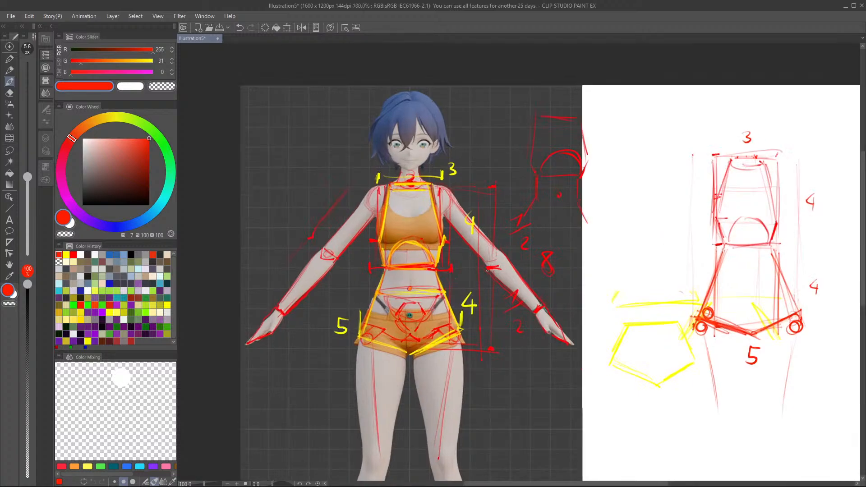
{"action": "scroll", "coordinate": [491, 263], "scroll_direction": "down", "scroll_amount": 1}
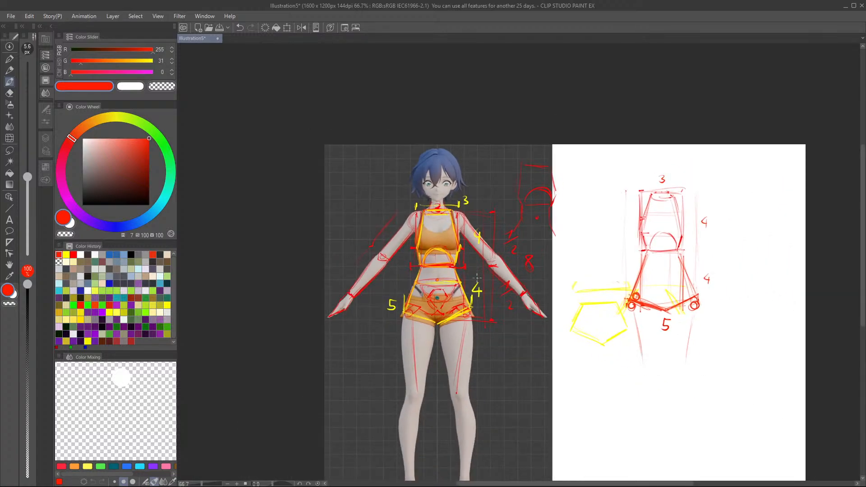
{"action": "scroll", "coordinate": [477, 278], "scroll_direction": "down", "scroll_amount": 3}
{"action": "scroll", "coordinate": [502, 281], "scroll_direction": "up", "scroll_amount": 1}
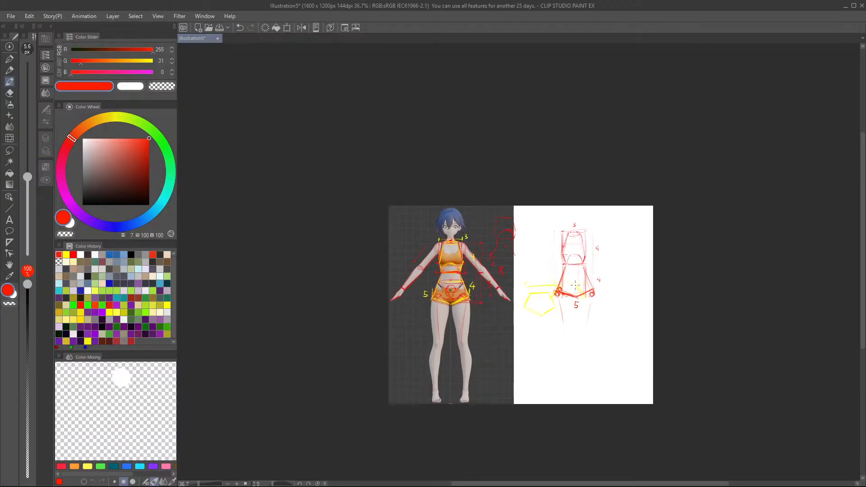
{"action": "scroll", "coordinate": [572, 283], "scroll_direction": "up", "scroll_amount": 4}
{"action": "scroll", "coordinate": [538, 292], "scroll_direction": "up", "scroll_amount": 1}
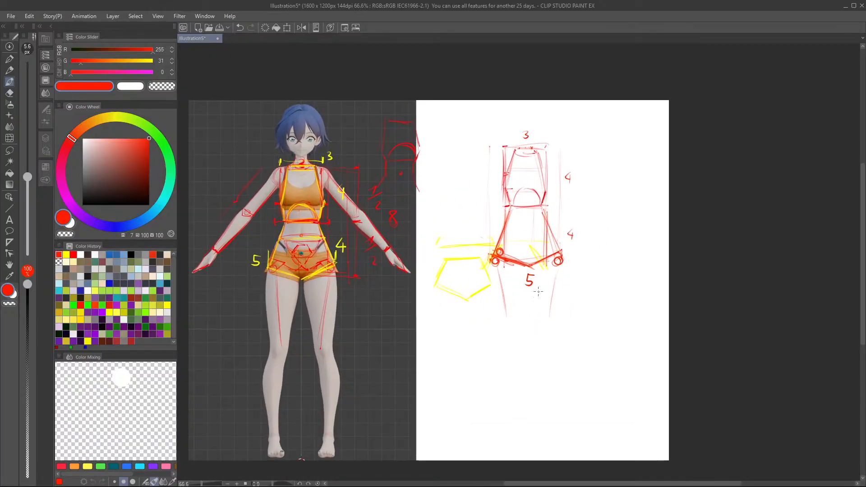
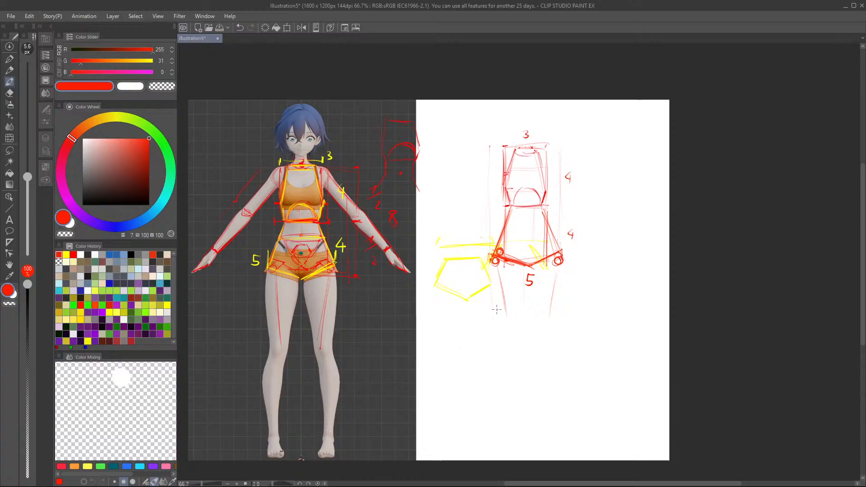
{"action": "left_click_drag", "start_coordinate": [491, 265], "coordinate": [497, 353]}
{"action": "left_click_drag", "start_coordinate": [523, 278], "coordinate": [520, 356]}
{"action": "mouse_move", "coordinate": [536, 276]}
{"action": "left_mouse_down"}
{"action": "mouse_move", "coordinate": [541, 347]}
{"action": "mouse_move", "coordinate": [519, 350]}
{"action": "left_mouse_up"}
{"action": "left_click_drag", "start_coordinate": [521, 292], "coordinate": [516, 365]}
{"action": "mouse_move", "coordinate": [536, 271]}
{"action": "left_mouse_down"}
{"action": "mouse_move", "coordinate": [547, 365]}
{"action": "mouse_move", "coordinate": [535, 296]}
{"action": "left_mouse_up"}
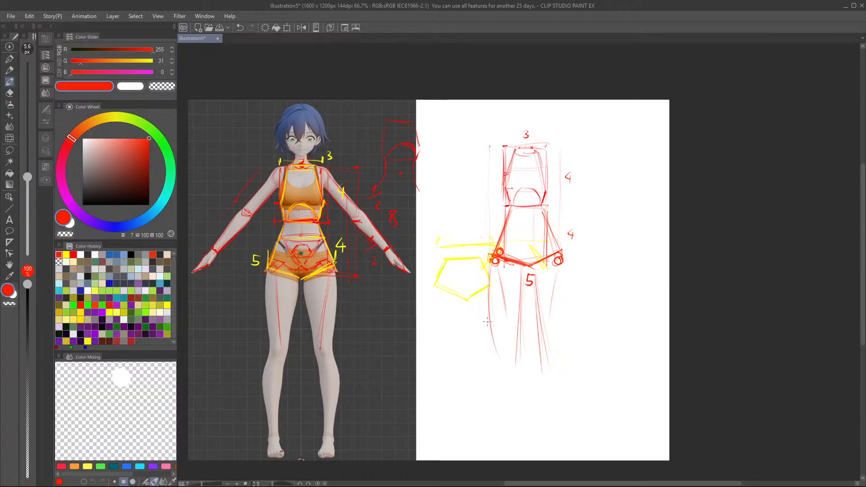
Step: Sketch the outer and inner contours of both thighs from the pelvis down to the knees on the white canvas
{"action": "left_click_drag", "start_coordinate": [496, 346], "coordinate": [498, 366]}
{"action": "left_click_drag", "start_coordinate": [561, 262], "coordinate": [569, 342]}
{"action": "left_click_drag", "start_coordinate": [567, 308], "coordinate": [562, 367]}
{"action": "left_click_drag", "start_coordinate": [529, 270], "coordinate": [523, 347]}
{"action": "left_click_drag", "start_coordinate": [527, 266], "coordinate": [519, 358]}
{"action": "left_click_drag", "start_coordinate": [525, 315], "coordinate": [517, 360]}
{"action": "mouse_move", "coordinate": [530, 271]}
{"action": "left_mouse_down"}
{"action": "mouse_move", "coordinate": [544, 361]}
{"action": "mouse_move", "coordinate": [557, 362]}
{"action": "left_mouse_up"}
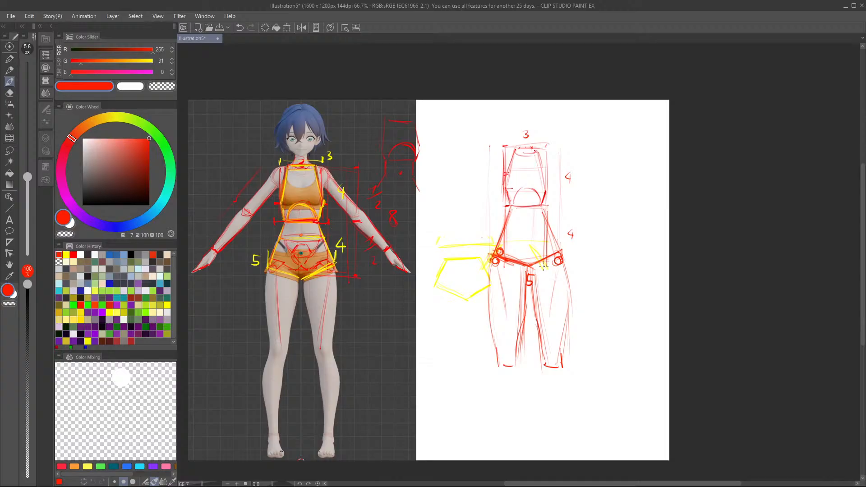
Step: Trace the outer thigh contour on the reference figure and reinforce the matching thigh outlines in the sketch
{"action": "left_click_drag", "start_coordinate": [570, 265], "coordinate": [565, 325]}
{"action": "left_click_drag", "start_coordinate": [335, 290], "coordinate": [333, 316]}
{"action": "left_click_drag", "start_coordinate": [335, 276], "coordinate": [328, 324]}
{"action": "left_click_drag", "start_coordinate": [565, 314], "coordinate": [562, 268]}
{"action": "left_click_drag", "start_coordinate": [563, 300], "coordinate": [559, 346]}
{"action": "left_click_drag", "start_coordinate": [491, 262], "coordinate": [497, 347]}
{"action": "left_click_drag", "start_coordinate": [523, 273], "coordinate": [512, 366]}
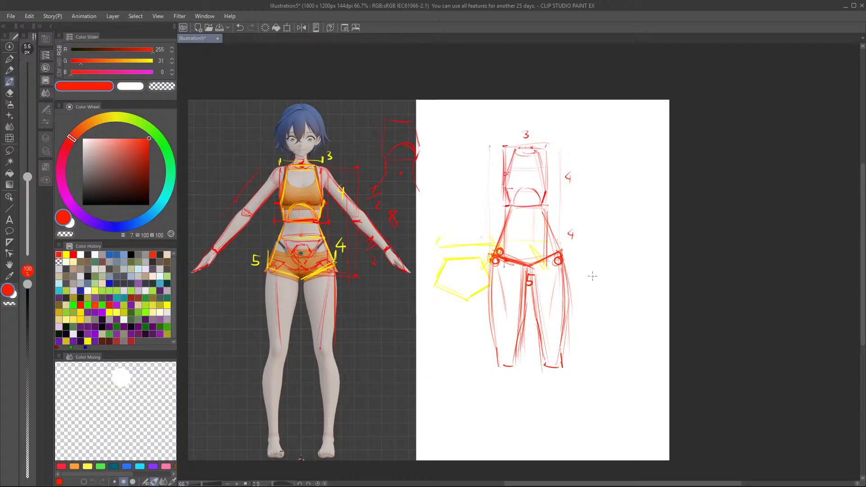
Step: Erase the stray construction lines around the outer thighs of the sketch
{"action": "key", "text": "e"}
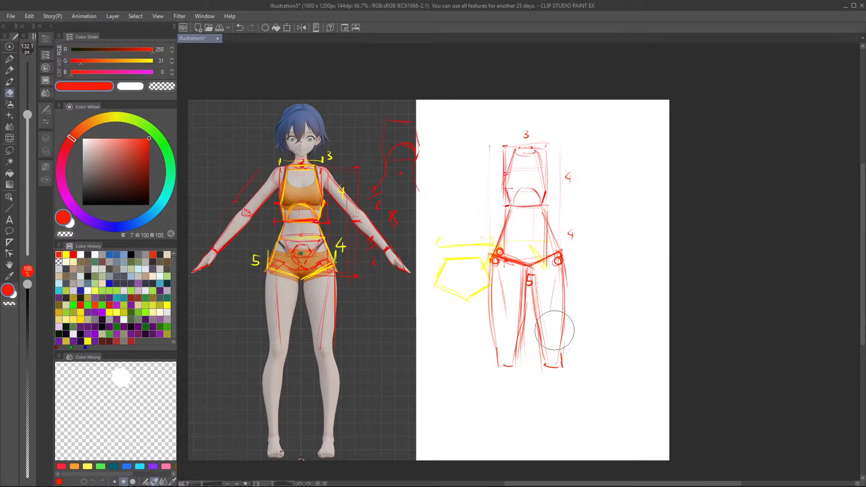
{"action": "mouse_move", "coordinate": [479, 279]}
{"action": "left_mouse_down"}
{"action": "mouse_move", "coordinate": [481, 328]}
{"action": "mouse_move", "coordinate": [483, 320]}
{"action": "mouse_move", "coordinate": [522, 337]}
{"action": "mouse_move", "coordinate": [516, 288]}
{"action": "mouse_move", "coordinate": [508, 323]}
{"action": "mouse_move", "coordinate": [515, 294]}
{"action": "mouse_move", "coordinate": [541, 288]}
{"action": "mouse_move", "coordinate": [513, 361]}
{"action": "left_mouse_up"}
Step: Sketch the shoulders and both upper arms angling outward from the top of the torso in red
{"action": "key", "text": "p"}
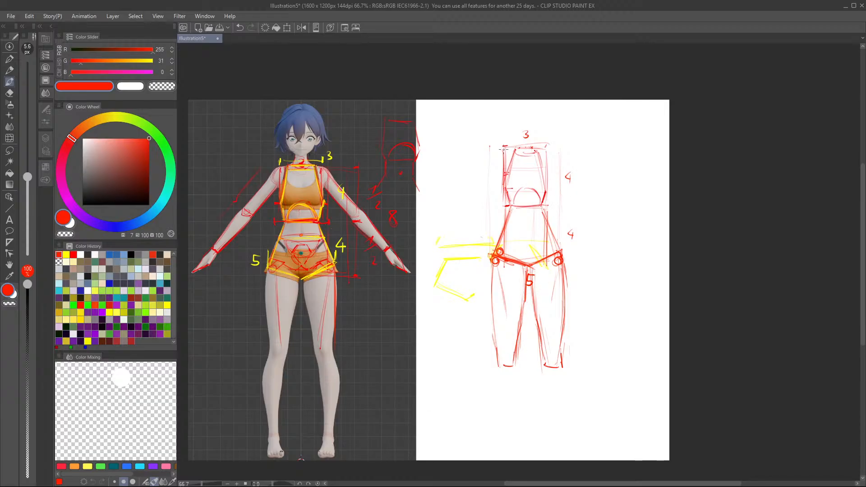
{"action": "left_click_drag", "start_coordinate": [541, 147], "coordinate": [550, 162]}
{"action": "left_click_drag", "start_coordinate": [503, 148], "coordinate": [480, 190]}
{"action": "left_click_drag", "start_coordinate": [545, 167], "coordinate": [568, 189]}
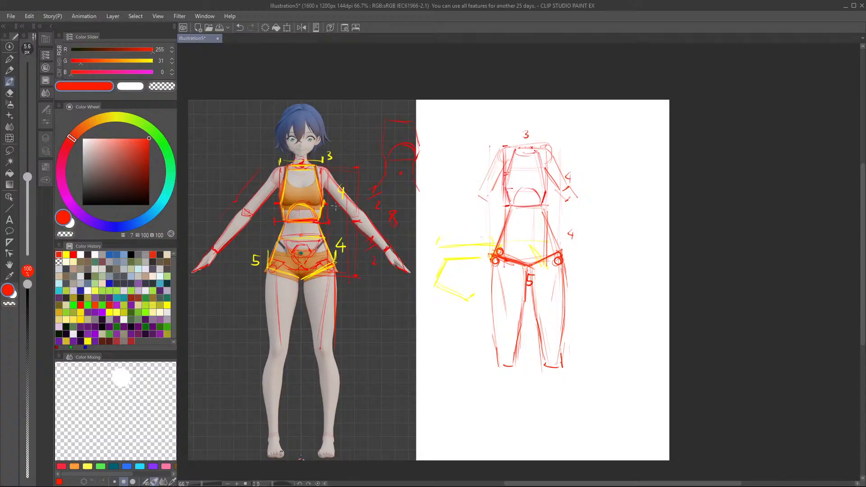
{"action": "left_click_drag", "start_coordinate": [499, 158], "coordinate": [455, 203]}
{"action": "left_click_drag", "start_coordinate": [565, 167], "coordinate": [594, 192]}
{"action": "key", "text": "ctrl+z"}
{"action": "key", "text": "ctrl+z"}
{"action": "left_click_drag", "start_coordinate": [507, 249], "coordinate": [550, 247]}
{"action": "key", "text": "ctrl+z"}
Step: Select the whole body sketch and overlay it on the reference figure to compare the proportions
{"action": "left_click", "coordinate": [9, 150]}
{"action": "mouse_move", "coordinate": [467, 130]}
{"action": "left_mouse_down"}
{"action": "mouse_move", "coordinate": [513, 176]}
{"action": "mouse_move", "coordinate": [616, 372]}
{"action": "mouse_move", "coordinate": [595, 377]}
{"action": "left_mouse_up"}
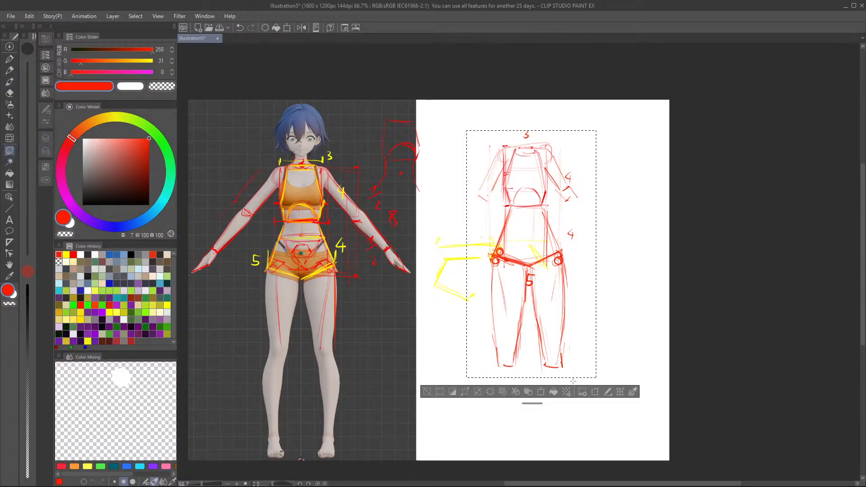
{"action": "left_click", "coordinate": [541, 391]}
{"action": "left_click_drag", "start_coordinate": [540, 315], "coordinate": [314, 326]}
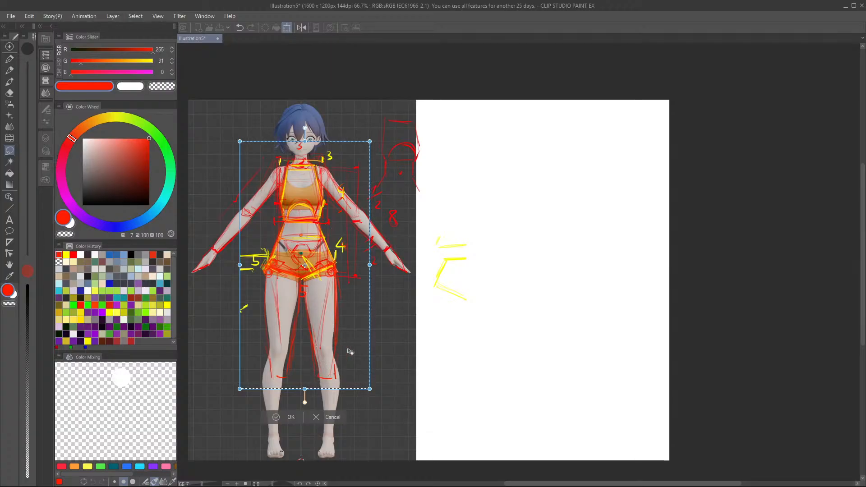
Step: Place the body sketch back on the white canvas beside the reference image and clear the selection
{"action": "mouse_move", "coordinate": [322, 329]}
{"action": "left_mouse_down"}
{"action": "mouse_move", "coordinate": [400, 319]}
{"action": "mouse_move", "coordinate": [502, 333]}
{"action": "mouse_move", "coordinate": [508, 297]}
{"action": "mouse_move", "coordinate": [539, 295]}
{"action": "mouse_move", "coordinate": [536, 317]}
{"action": "mouse_move", "coordinate": [467, 325]}
{"action": "mouse_move", "coordinate": [408, 319]}
{"action": "mouse_move", "coordinate": [442, 305]}
{"action": "mouse_move", "coordinate": [475, 309]}
{"action": "left_mouse_up"}
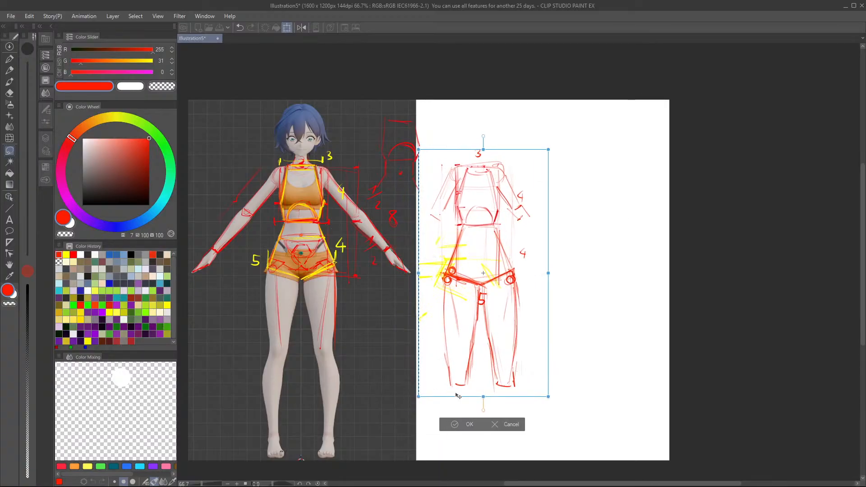
{"action": "left_click", "coordinate": [468, 423]}
{"action": "left_click", "coordinate": [616, 353]}
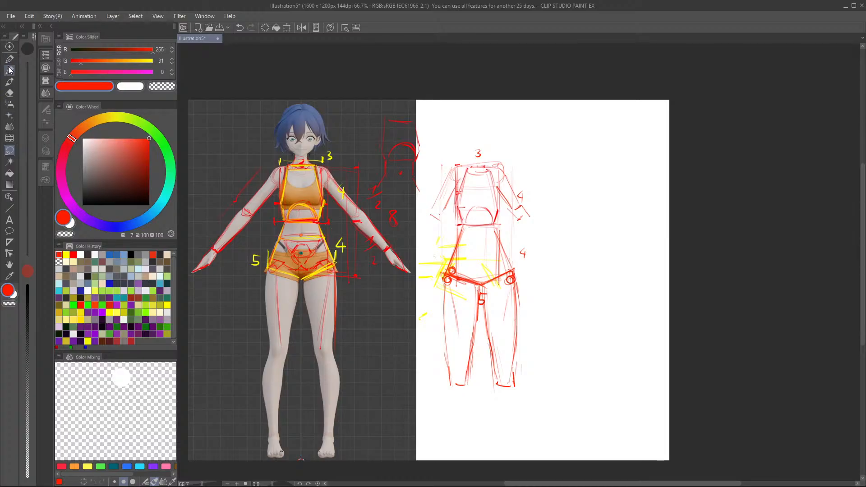
Step: Erase the sketched legs below the pelvis
{"action": "left_click", "coordinate": [12, 83]}
{"action": "key", "text": "e"}
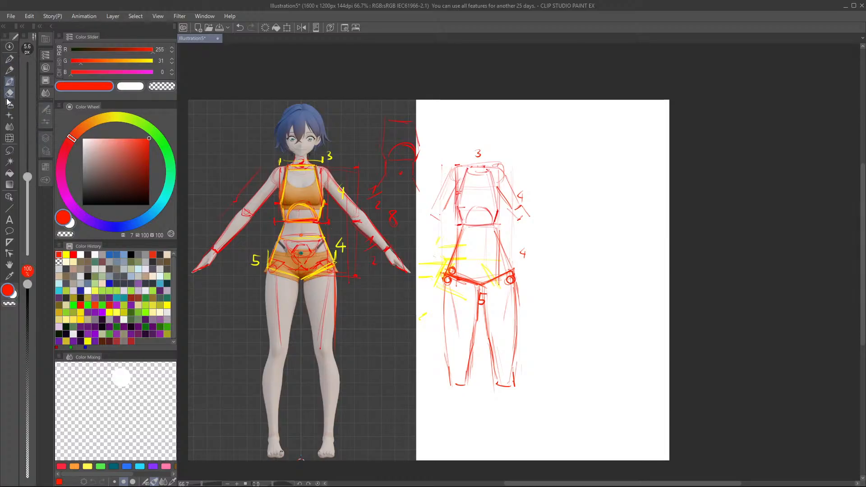
{"action": "mouse_move", "coordinate": [535, 377]}
{"action": "left_mouse_down"}
{"action": "mouse_move", "coordinate": [523, 344]}
{"action": "mouse_move", "coordinate": [493, 322]}
{"action": "mouse_move", "coordinate": [443, 350]}
{"action": "mouse_move", "coordinate": [464, 324]}
{"action": "mouse_move", "coordinate": [463, 377]}
{"action": "mouse_move", "coordinate": [448, 313]}
{"action": "mouse_move", "coordinate": [467, 321]}
{"action": "mouse_move", "coordinate": [497, 290]}
{"action": "mouse_move", "coordinate": [471, 313]}
{"action": "mouse_move", "coordinate": [468, 282]}
{"action": "left_mouse_up"}
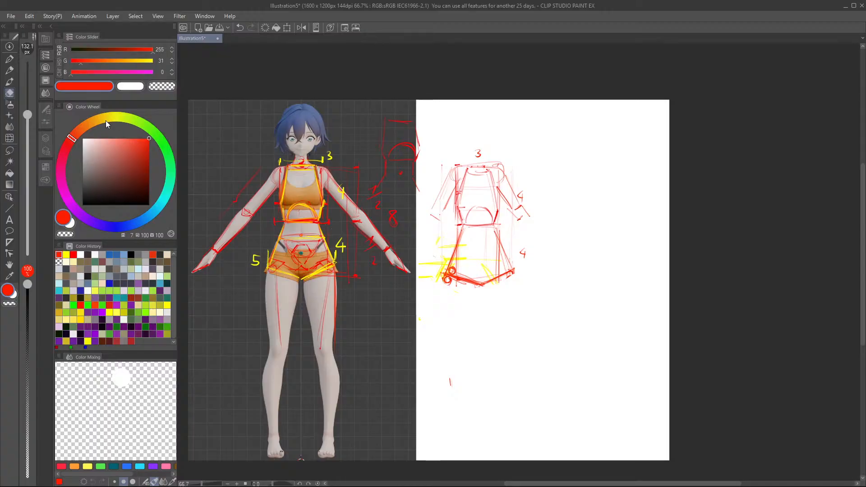
Step: Redraw the outer contours of both thighs as near-vertical red lines from the hips to the knees
{"action": "key", "text": "p"}
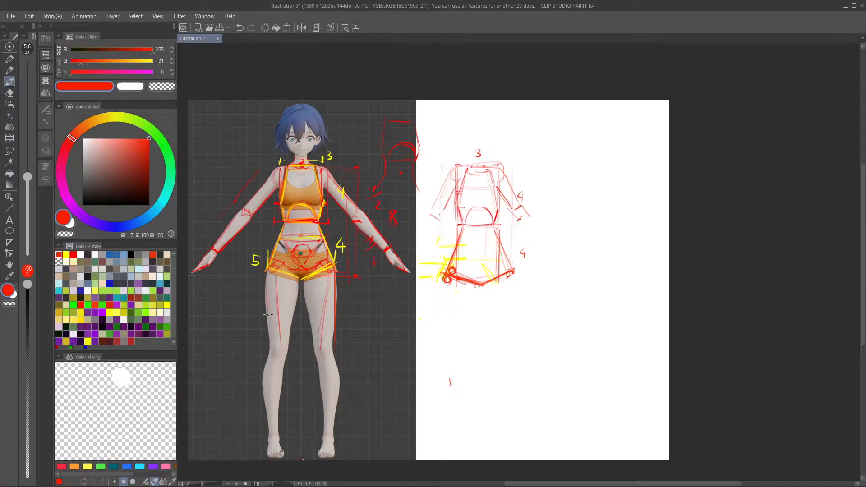
{"action": "mouse_move", "coordinate": [447, 289]}
{"action": "left_mouse_down"}
{"action": "mouse_move", "coordinate": [449, 370]}
{"action": "mouse_move", "coordinate": [448, 341]}
{"action": "mouse_move", "coordinate": [447, 352]}
{"action": "left_mouse_up"}
{"action": "left_click_drag", "start_coordinate": [513, 276], "coordinate": [516, 345]}
{"action": "left_click_drag", "start_coordinate": [513, 276], "coordinate": [515, 346]}
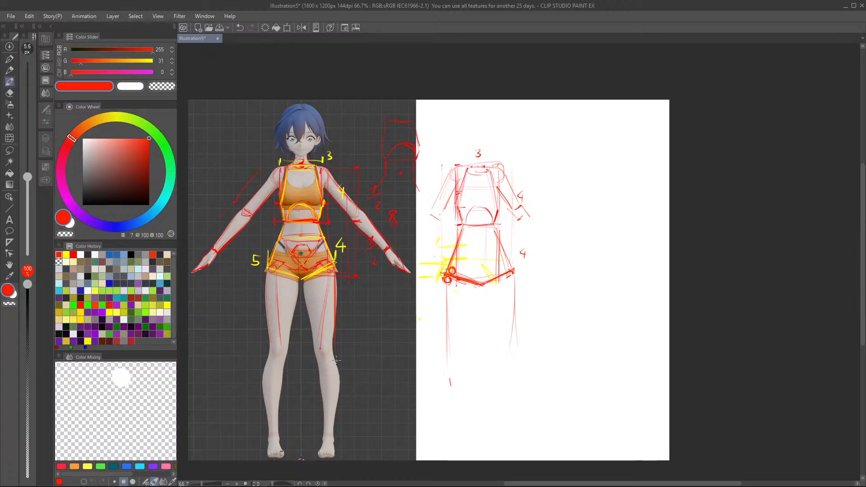
{"action": "left_click_drag", "start_coordinate": [517, 320], "coordinate": [510, 354]}
{"action": "left_click_drag", "start_coordinate": [496, 285], "coordinate": [520, 286]}
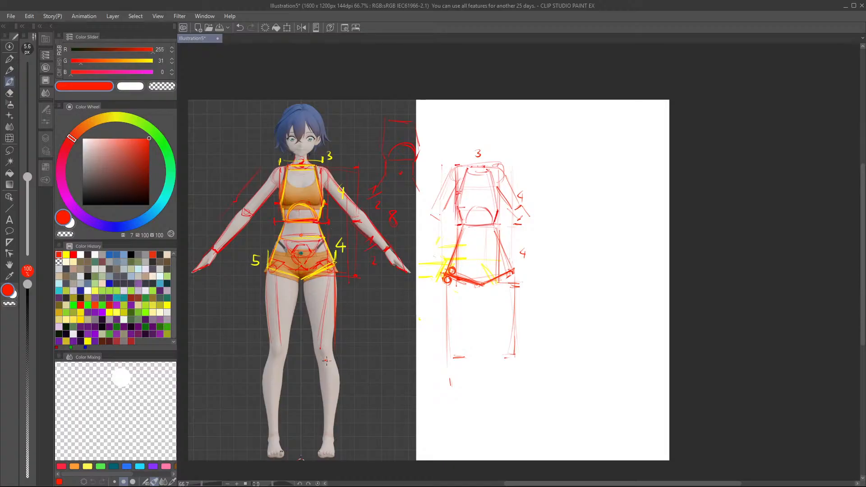
Step: Mark the knee level on the new thighs in the sketch and on the reference figure's leg
{"action": "left_click_drag", "start_coordinate": [453, 360], "coordinate": [514, 361]}
{"action": "left_click_drag", "start_coordinate": [447, 359], "coordinate": [448, 365]}
{"action": "mouse_move", "coordinate": [287, 342]}
{"action": "left_mouse_down"}
{"action": "mouse_move", "coordinate": [287, 350]}
{"action": "mouse_move", "coordinate": [288, 315]}
{"action": "left_mouse_up"}
{"action": "left_click_drag", "start_coordinate": [493, 200], "coordinate": [493, 222]}
Step: Draw the inner contours of both thighs from the crotch to the knees and reinforce the outer thigh lines
{"action": "left_click_drag", "start_coordinate": [482, 298], "coordinate": [498, 356]}
{"action": "left_click_drag", "start_coordinate": [479, 291], "coordinate": [499, 359]}
{"action": "left_click_drag", "start_coordinate": [476, 295], "coordinate": [469, 364]}
{"action": "mouse_move", "coordinate": [471, 361]}
{"action": "left_mouse_down"}
{"action": "mouse_move", "coordinate": [474, 309]}
{"action": "mouse_move", "coordinate": [498, 355]}
{"action": "left_mouse_up"}
{"action": "left_click_drag", "start_coordinate": [484, 291], "coordinate": [500, 362]}
{"action": "mouse_move", "coordinate": [439, 280]}
{"action": "left_mouse_down"}
{"action": "mouse_move", "coordinate": [447, 357]}
{"action": "mouse_move", "coordinate": [446, 343]}
{"action": "left_mouse_up"}
{"action": "left_click_drag", "start_coordinate": [516, 275], "coordinate": [510, 360]}
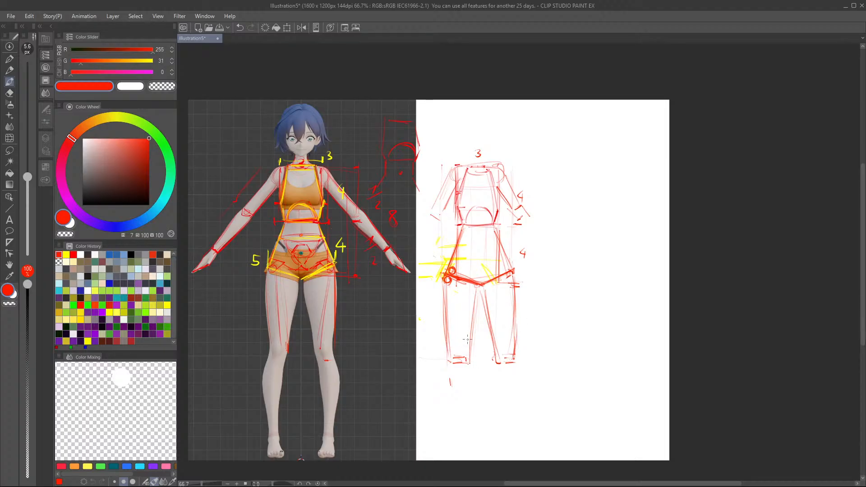
{"action": "left_click_drag", "start_coordinate": [476, 308], "coordinate": [473, 357]}
{"action": "scroll", "coordinate": [291, 313], "scroll_direction": "up", "scroll_amount": 8}
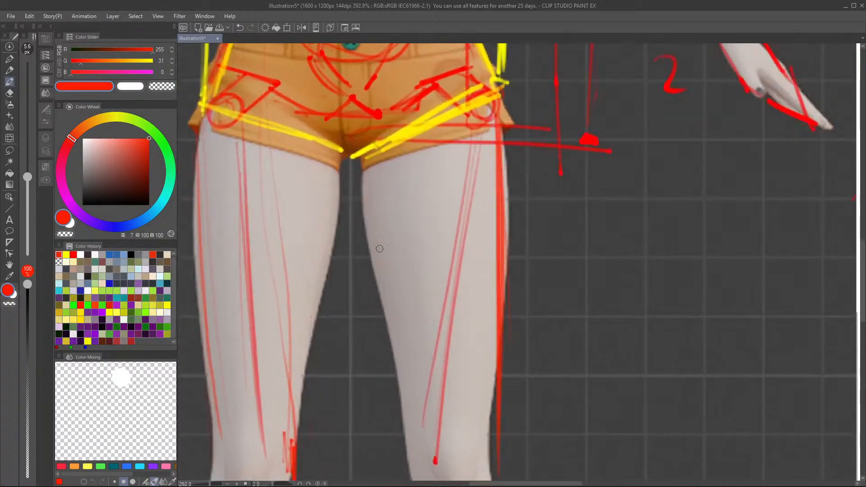
{"action": "left_click_drag", "start_coordinate": [225, 205], "coordinate": [228, 197]}
{"action": "left_click_drag", "start_coordinate": [331, 204], "coordinate": [303, 329]}
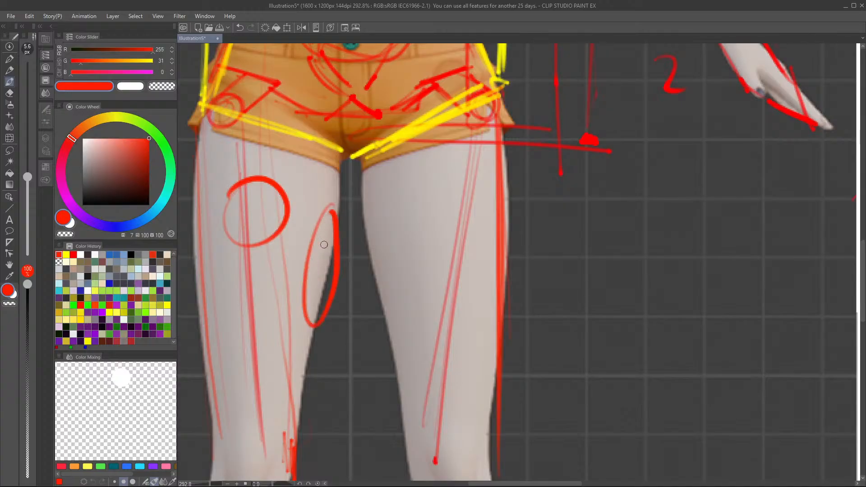
{"action": "key", "text": "ctrl+z"}
{"action": "key", "text": "ctrl+z"}
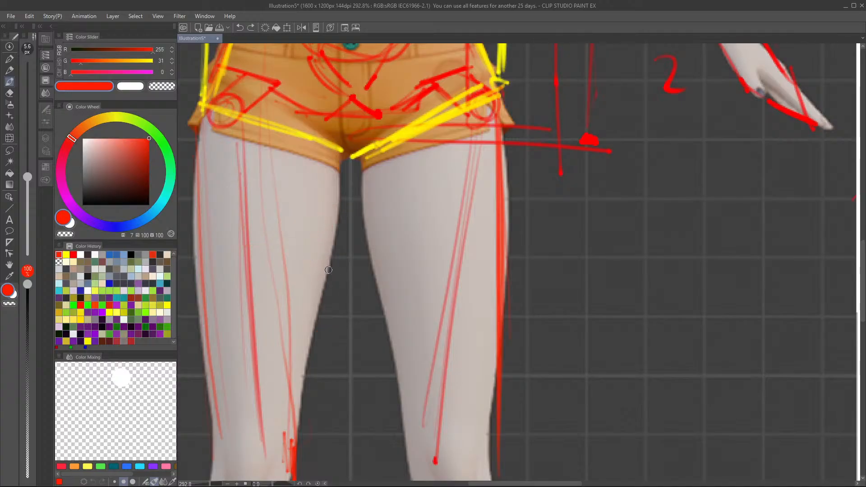
Step: Select the revised sketch and overlay it on the reference figure to compare the new leg proportions
{"action": "scroll", "coordinate": [328, 270], "scroll_direction": "down", "scroll_amount": 7}
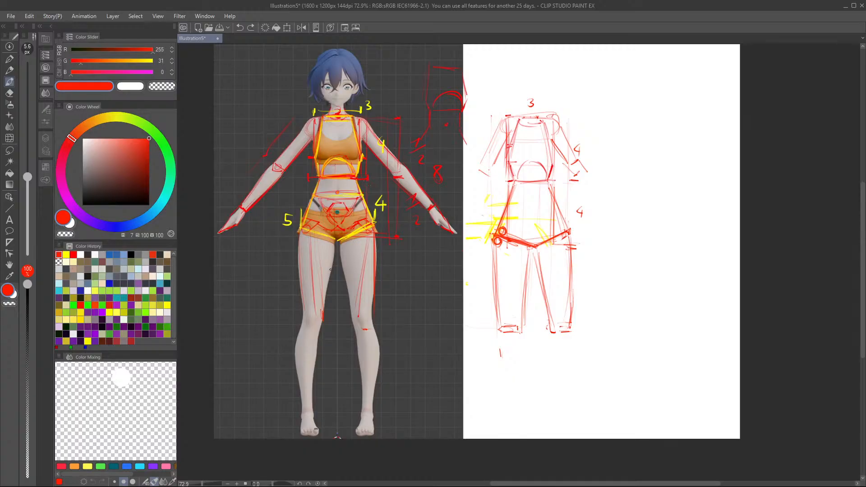
{"action": "scroll", "coordinate": [331, 270], "scroll_direction": "down", "scroll_amount": 2}
{"action": "scroll", "coordinate": [479, 228], "scroll_direction": "up", "scroll_amount": 3}
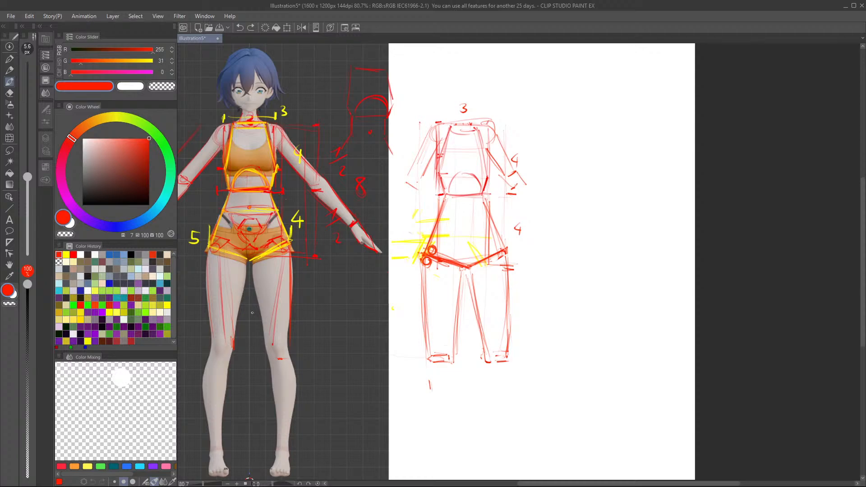
{"action": "left_click", "coordinate": [9, 150]}
{"action": "mouse_move", "coordinate": [532, 114]}
{"action": "left_mouse_down"}
{"action": "mouse_move", "coordinate": [421, 96]}
{"action": "mouse_move", "coordinate": [393, 236]}
{"action": "mouse_move", "coordinate": [408, 367]}
{"action": "mouse_move", "coordinate": [398, 396]}
{"action": "mouse_move", "coordinate": [394, 389]}
{"action": "left_mouse_up"}
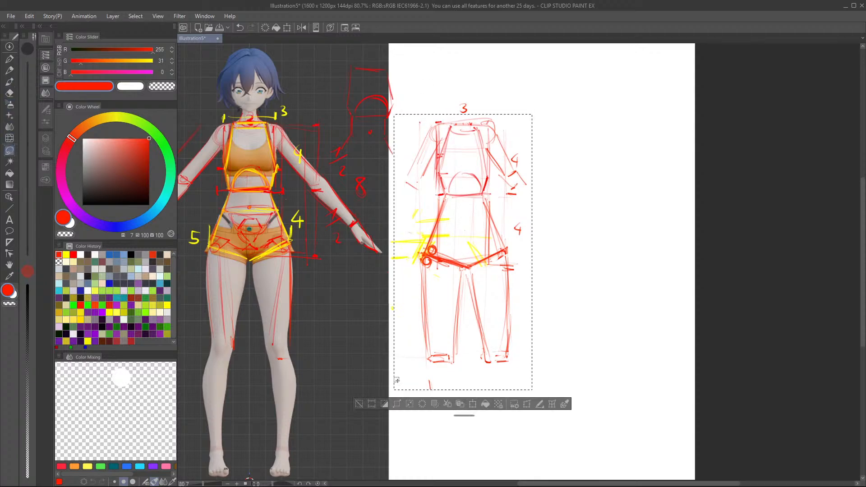
{"action": "left_click", "coordinate": [473, 404]}
{"action": "left_click_drag", "start_coordinate": [495, 312], "coordinate": [279, 306]}
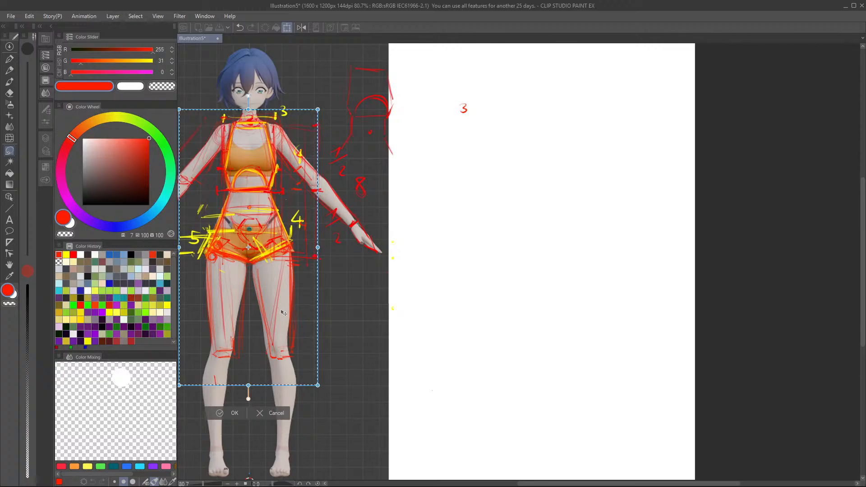
Step: Move the revised sketch back to the middle of the white canvas and clear the selection
{"action": "mouse_move", "coordinate": [288, 331]}
{"action": "left_mouse_down"}
{"action": "mouse_move", "coordinate": [309, 304]}
{"action": "mouse_move", "coordinate": [516, 284]}
{"action": "mouse_move", "coordinate": [555, 296]}
{"action": "left_mouse_up"}
{"action": "left_click", "coordinate": [515, 386]}
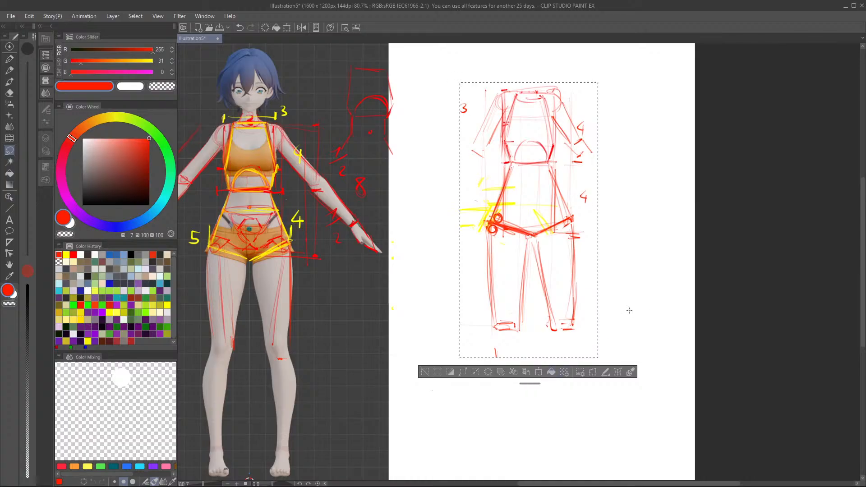
{"action": "key", "text": "ctrl+d"}
{"action": "left_click_drag", "start_coordinate": [542, 93], "coordinate": [518, 229]}
{"action": "key", "text": "ctrl+d"}
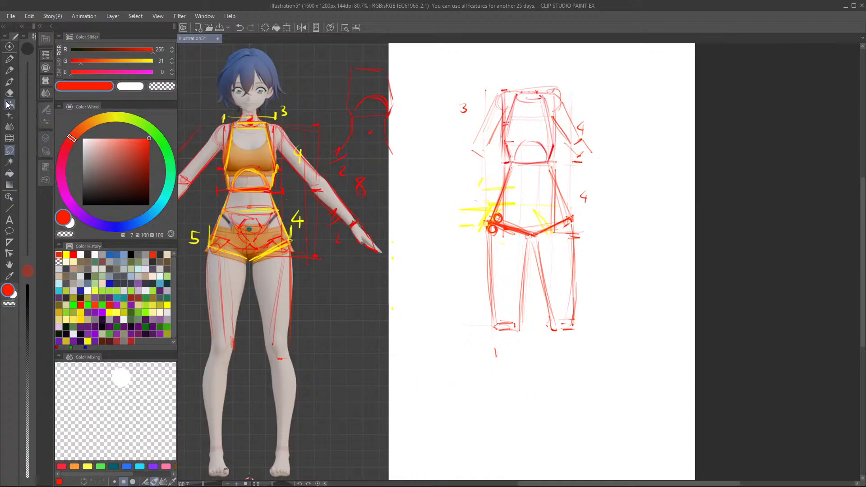
Step: Bracket the two torso segments and the thigh length beside the reference figure, labelling the thigh 6
{"action": "left_click", "coordinate": [9, 81]}
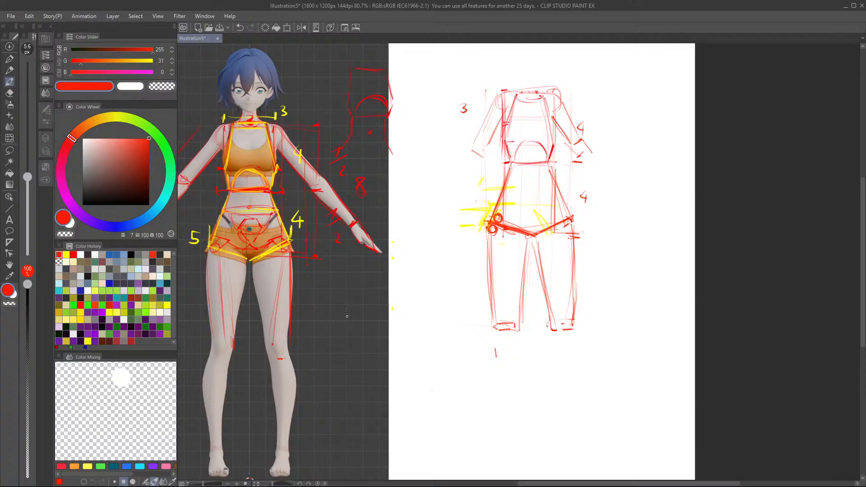
{"action": "scroll", "coordinate": [525, 277], "scroll_direction": "down", "scroll_amount": 4}
{"action": "scroll", "coordinate": [379, 268], "scroll_direction": "up", "scroll_amount": 6}
{"action": "scroll", "coordinate": [330, 271], "scroll_direction": "down", "scroll_amount": 2}
{"action": "scroll", "coordinate": [380, 223], "scroll_direction": "up", "scroll_amount": 5}
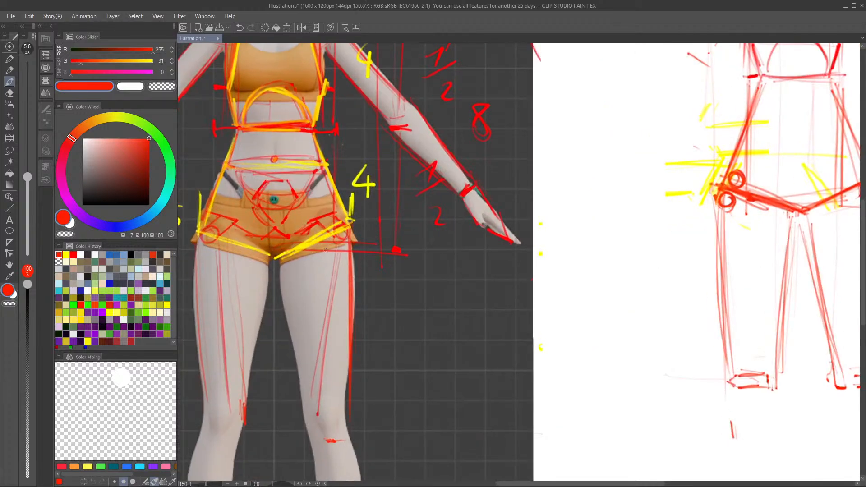
{"action": "left_click_drag", "start_coordinate": [375, 245], "coordinate": [386, 245]}
{"action": "scroll", "coordinate": [383, 283], "scroll_direction": "down", "scroll_amount": 3}
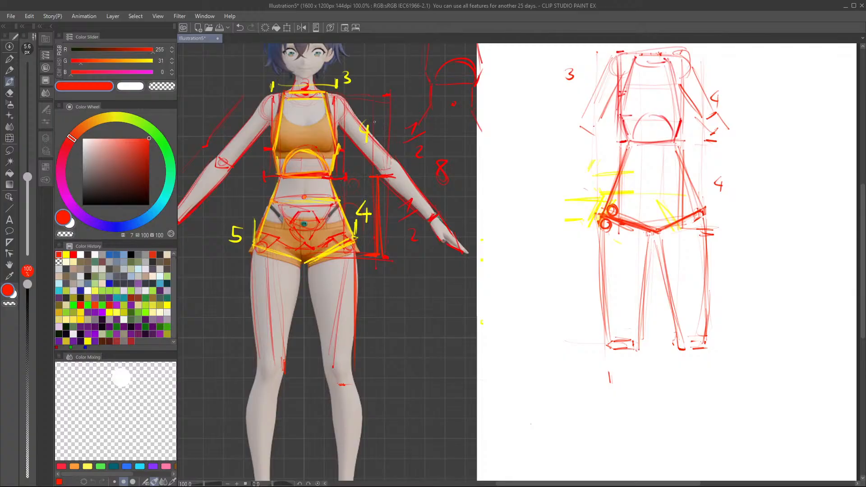
{"action": "left_click_drag", "start_coordinate": [375, 169], "coordinate": [370, 97]}
{"action": "left_click_drag", "start_coordinate": [338, 379], "coordinate": [351, 377]}
{"action": "left_click_drag", "start_coordinate": [272, 134], "coordinate": [334, 130]}
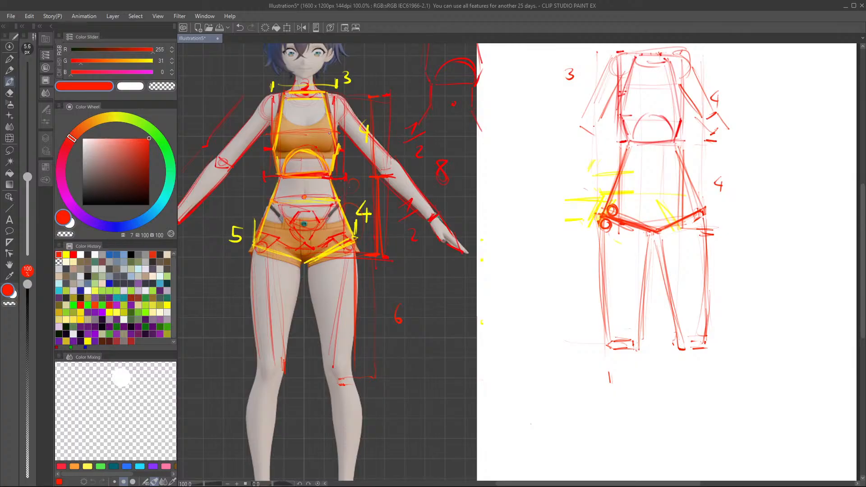
{"action": "left_click_drag", "start_coordinate": [319, 119], "coordinate": [351, 120]}
{"action": "key", "text": "ctrl+z"}
{"action": "key", "text": "ctrl+z"}
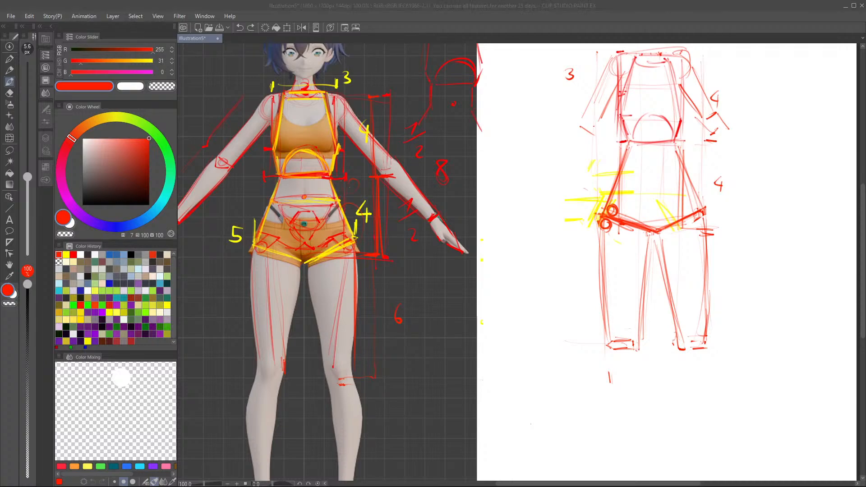
Step: Mark the crotch point and strengthen the upper outer contour of the left-hand thigh on the reference figure
{"action": "left_click", "coordinate": [461, 469]}
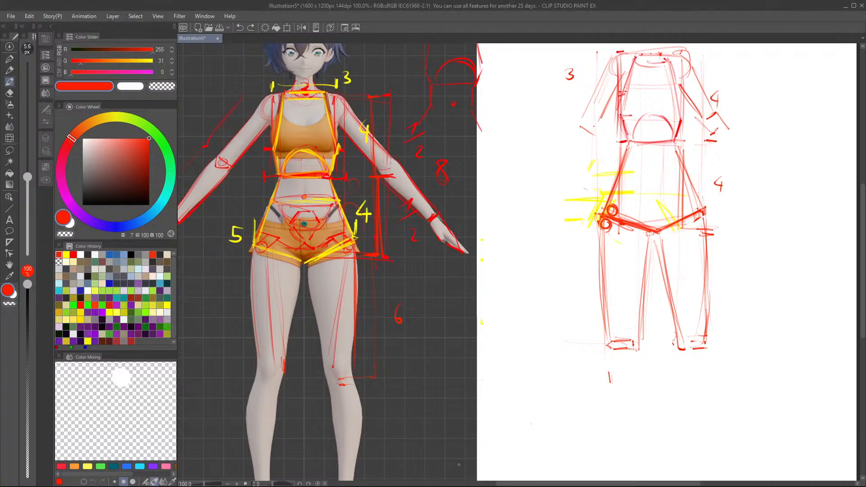
{"action": "key", "text": "ctrl+0"}
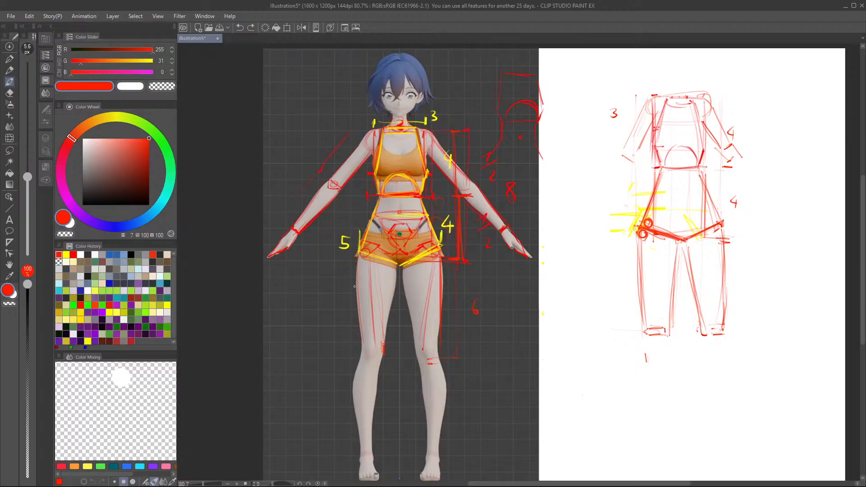
{"action": "left_click_drag", "start_coordinate": [394, 269], "coordinate": [395, 262]}
{"action": "left_click_drag", "start_coordinate": [358, 263], "coordinate": [356, 288]}
{"action": "left_click_drag", "start_coordinate": [362, 261], "coordinate": [377, 344]}
{"action": "left_click_drag", "start_coordinate": [360, 289], "coordinate": [382, 345]}
{"action": "left_click_drag", "start_coordinate": [394, 274], "coordinate": [394, 301]}
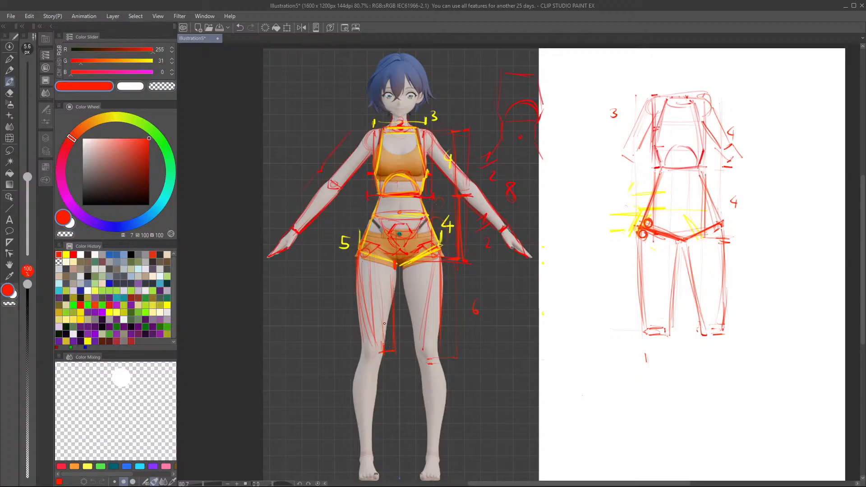
{"action": "key", "text": "ctrl+z"}
{"action": "key", "text": "ctrl+z"}
{"action": "key", "text": "ctrl+z"}
{"action": "key", "text": "ctrl+z"}
{"action": "key", "text": "ctrl+z"}
{"action": "key", "text": "ctrl+z"}
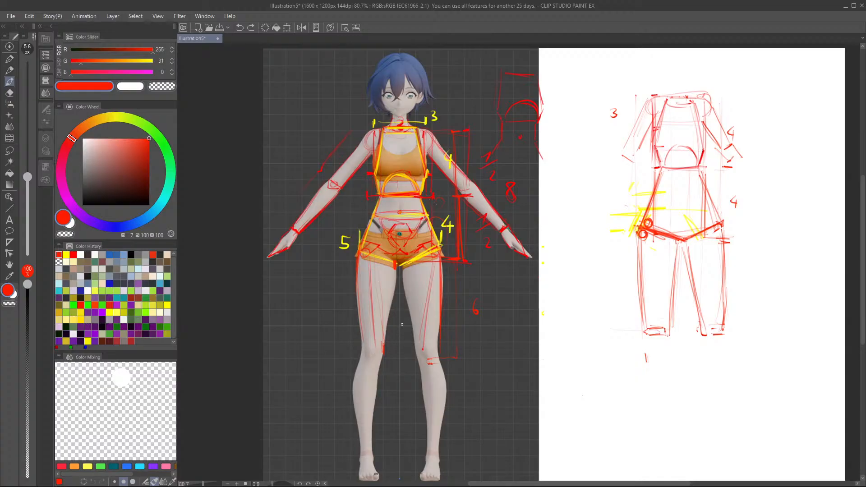
Step: Draw a horizontal width line across the top of the reference figure's thighs and label each thigh 2,5
{"action": "left_click_drag", "start_coordinate": [397, 323], "coordinate": [395, 328]}
{"action": "mouse_move", "coordinate": [373, 267]}
{"action": "left_mouse_down"}
{"action": "mouse_move", "coordinate": [444, 265]}
{"action": "mouse_move", "coordinate": [408, 267]}
{"action": "left_mouse_up"}
{"action": "mouse_move", "coordinate": [373, 277]}
{"action": "left_mouse_down"}
{"action": "mouse_move", "coordinate": [379, 284]}
{"action": "mouse_move", "coordinate": [431, 282]}
{"action": "left_mouse_up"}
{"action": "scroll", "coordinate": [414, 271], "scroll_direction": "up", "scroll_amount": 3}
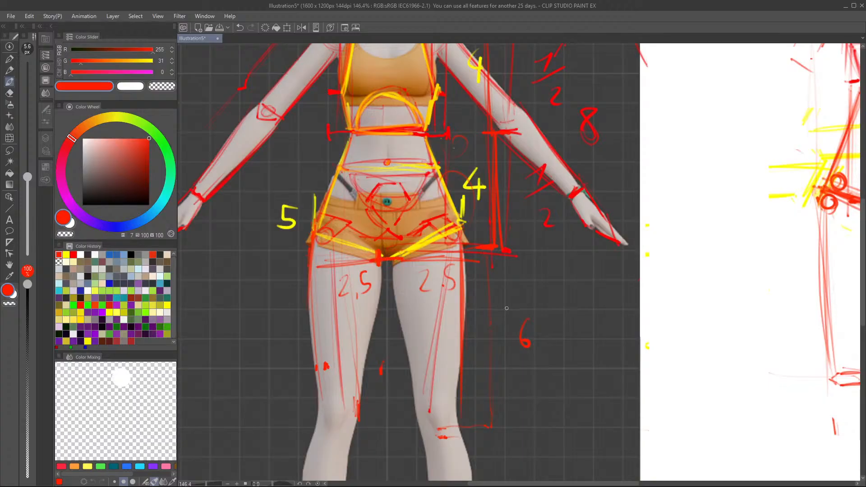
Step: Undo the right-hand thigh's 2,5 label and the decimal part of the left-hand thigh's label
{"action": "key", "text": "ctrl+z"}
{"action": "key", "text": "ctrl+z"}
{"action": "key", "text": "ctrl+z"}
{"action": "key", "text": "ctrl+z"}
{"action": "key", "text": "ctrl+z"}
{"action": "key", "text": "ctrl+z"}
{"action": "key", "text": "ctrl+z"}
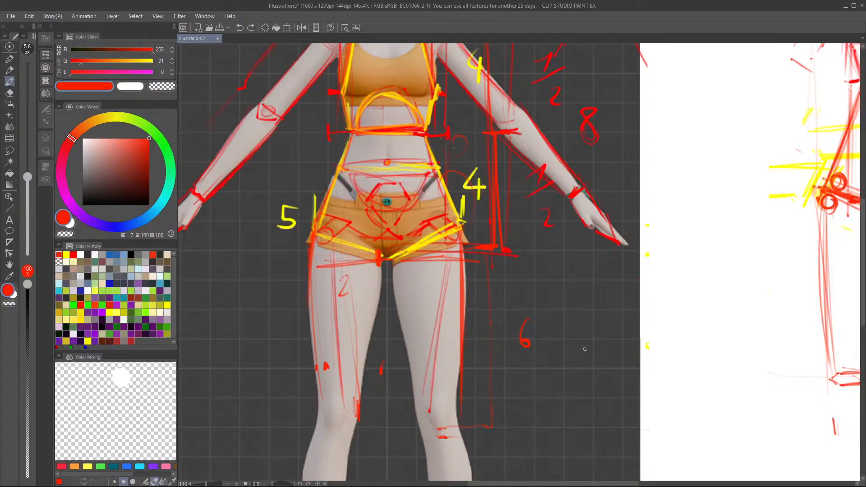
Step: Undo the left-hand thigh's remaining 2 label and add a short vertical mark on the right-hand hip
{"action": "key", "text": "ctrl+z"}
{"action": "scroll", "coordinate": [570, 264], "scroll_direction": "down", "scroll_amount": 3}
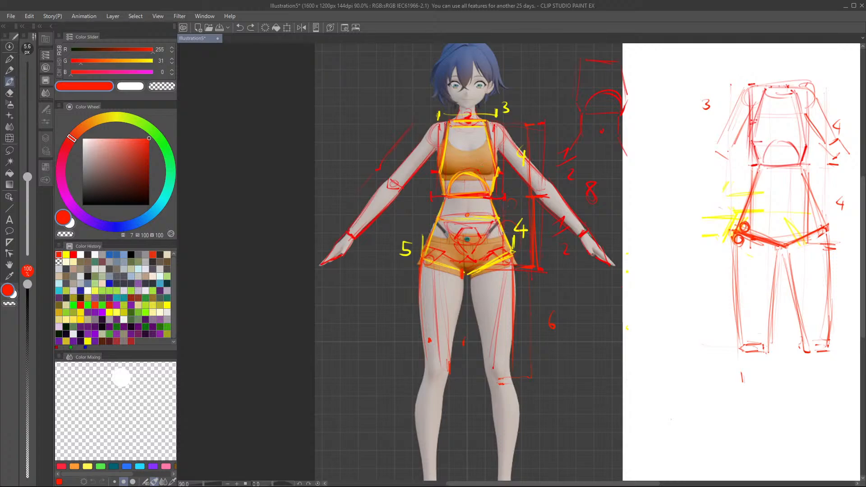
{"action": "left_click_drag", "start_coordinate": [505, 256], "coordinate": [502, 236]}
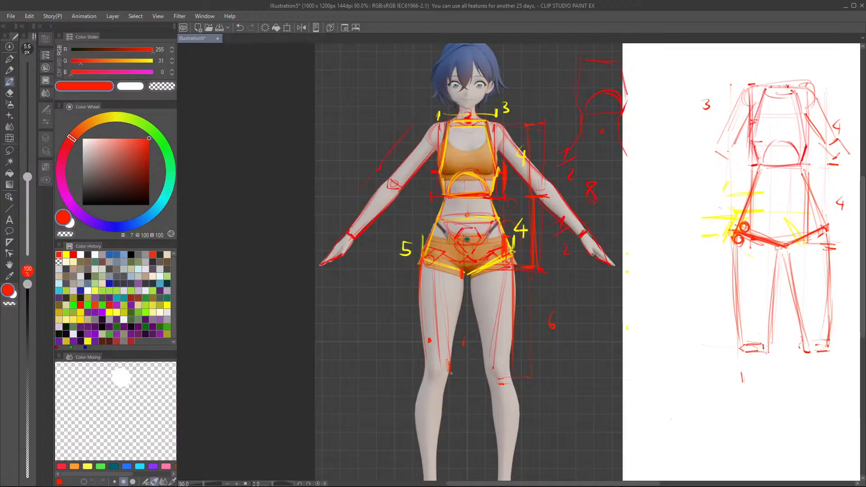
Step: Mark the outer edge of the left-hand knee on the reference figure
{"action": "scroll", "coordinate": [443, 375], "scroll_direction": "up", "scroll_amount": 2}
{"action": "scroll", "coordinate": [445, 280], "scroll_direction": "down", "scroll_amount": 2}
{"action": "scroll", "coordinate": [451, 331], "scroll_direction": "up", "scroll_amount": 3}
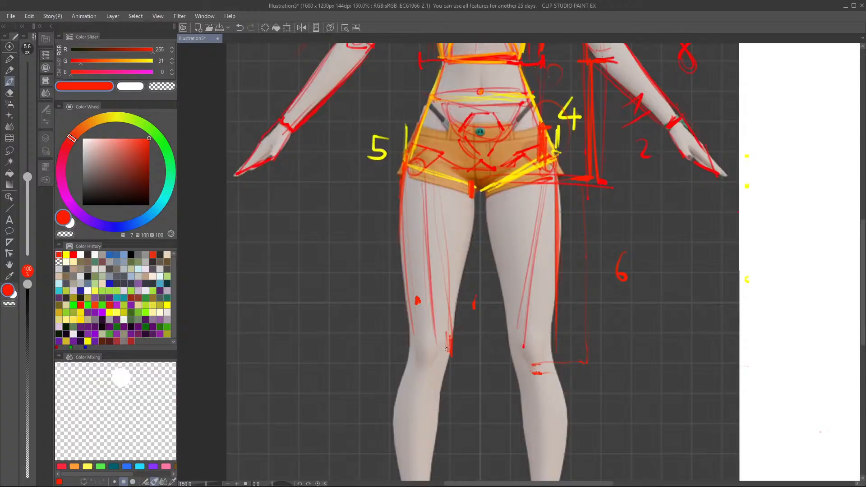
{"action": "mouse_move", "coordinate": [417, 341]}
{"action": "left_mouse_down"}
{"action": "mouse_move", "coordinate": [418, 352]}
{"action": "mouse_move", "coordinate": [414, 341]}
{"action": "mouse_move", "coordinate": [409, 354]}
{"action": "left_mouse_up"}
Step: Draw a thigh box beside the left-hand thigh, from hip level to the knee, tapering towards its lower edge
{"action": "left_click_drag", "start_coordinate": [297, 184], "coordinate": [359, 179]}
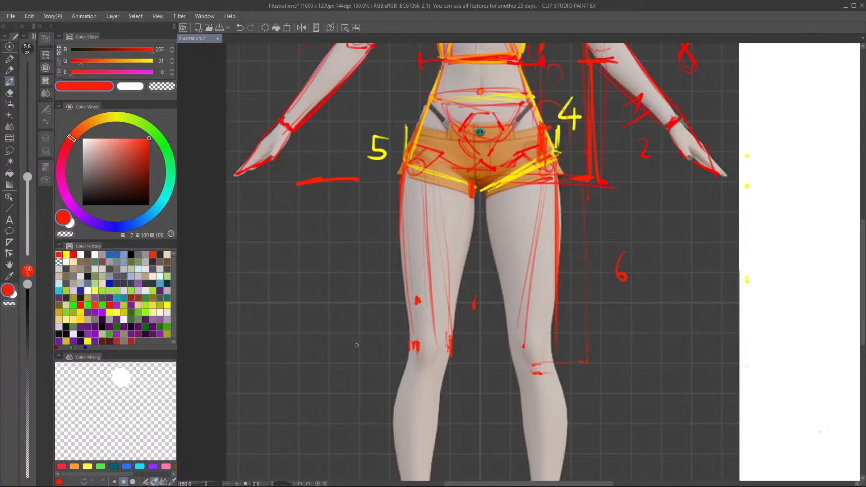
{"action": "left_click_drag", "start_coordinate": [345, 367], "coordinate": [328, 368]}
{"action": "left_click_drag", "start_coordinate": [365, 255], "coordinate": [368, 301]}
{"action": "left_click_drag", "start_coordinate": [359, 362], "coordinate": [357, 333]}
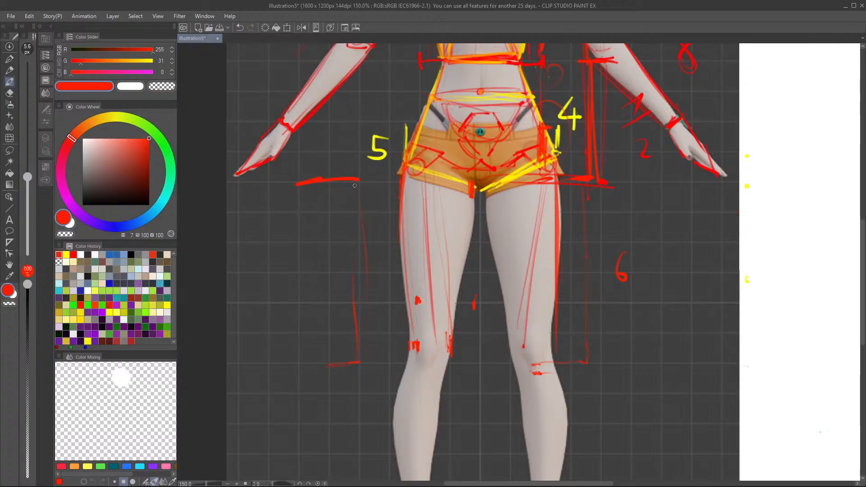
{"action": "left_click_drag", "start_coordinate": [364, 269], "coordinate": [364, 348]}
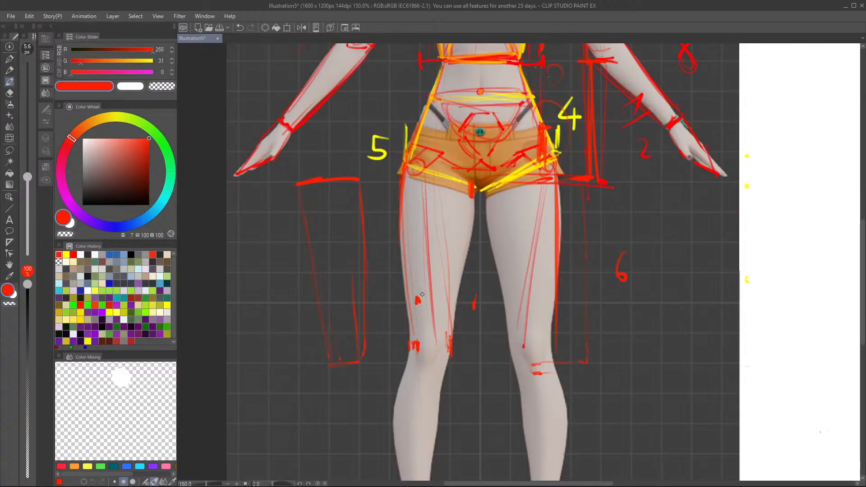
{"action": "left_click", "coordinate": [323, 364]}
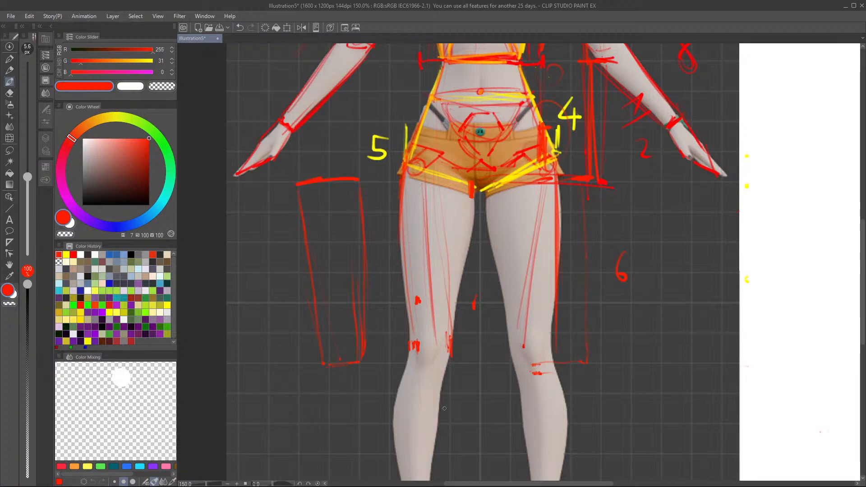
Step: Label the thigh box's upper width 2 and its lower width 1.~
{"action": "scroll", "coordinate": [444, 408], "scroll_direction": "down", "scroll_amount": 3}
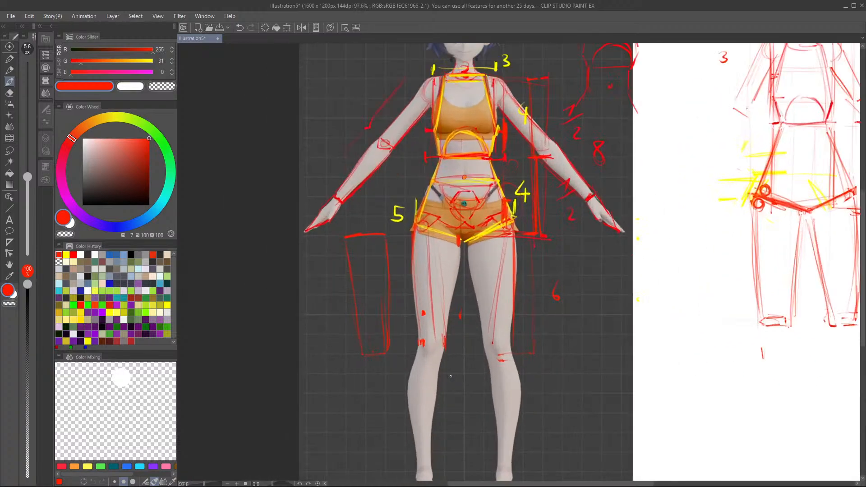
{"action": "scroll", "coordinate": [440, 323], "scroll_direction": "up", "scroll_amount": 2}
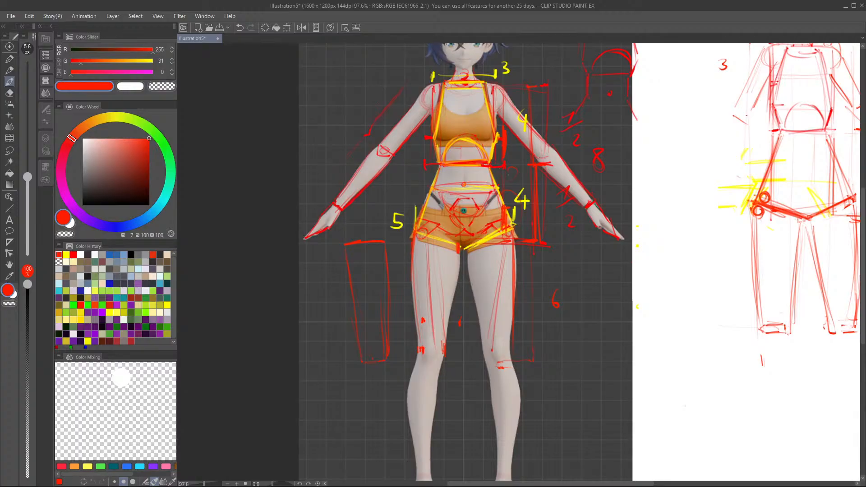
{"action": "left_click_drag", "start_coordinate": [360, 221], "coordinate": [371, 233]}
{"action": "left_click_drag", "start_coordinate": [393, 381], "coordinate": [399, 383]}
{"action": "scroll", "coordinate": [476, 298], "scroll_direction": "down", "scroll_amount": 4}
{"action": "scroll", "coordinate": [479, 296], "scroll_direction": "up", "scroll_amount": 4}
{"action": "scroll", "coordinate": [475, 271], "scroll_direction": "down", "scroll_amount": 4}
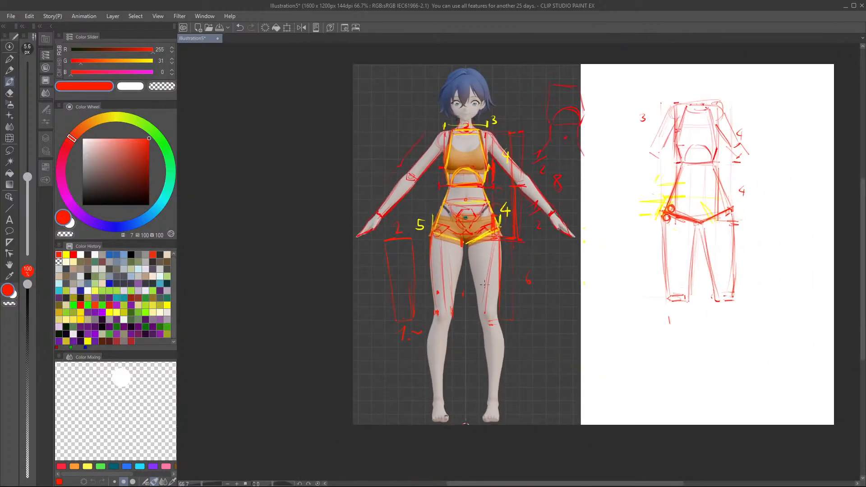
Step: Draw a vertical length line from knee to ankle beside the right-hand leg, mark the ankle and label the length 6
{"action": "scroll", "coordinate": [476, 315], "scroll_direction": "up", "scroll_amount": 4}
{"action": "scroll", "coordinate": [475, 288], "scroll_direction": "up", "scroll_amount": 3}
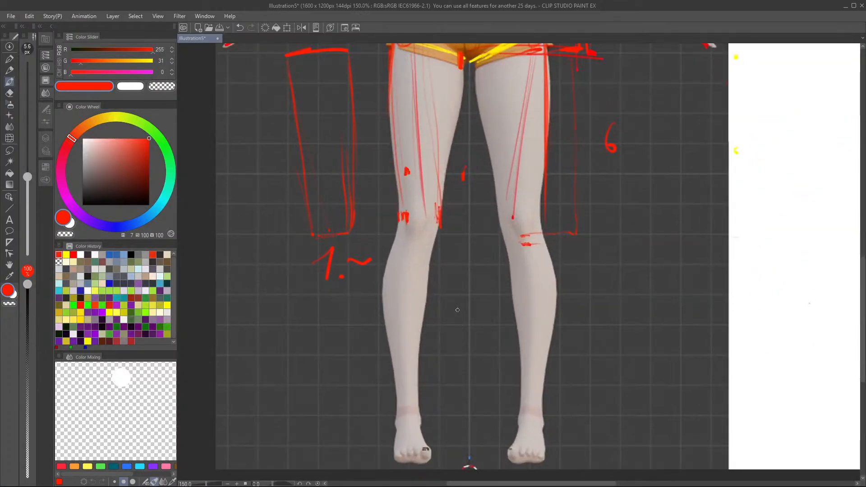
{"action": "left_click_drag", "start_coordinate": [523, 233], "coordinate": [537, 238]}
{"action": "left_click_drag", "start_coordinate": [572, 318], "coordinate": [573, 401]}
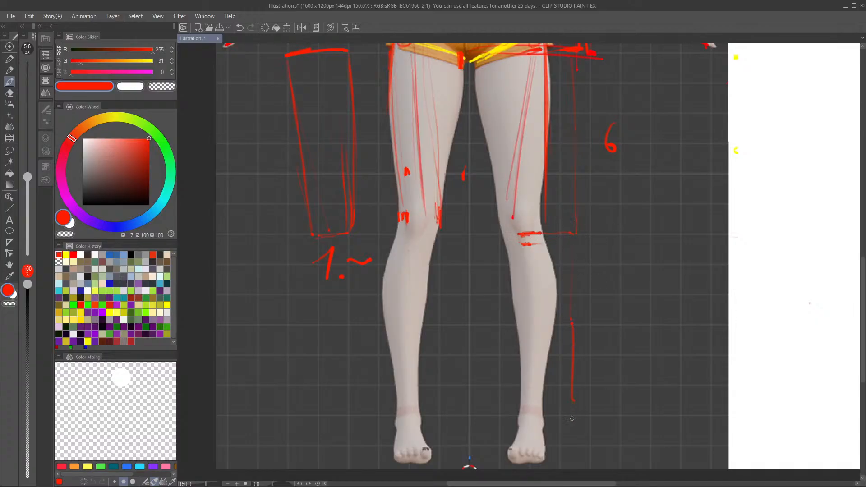
{"action": "left_click_drag", "start_coordinate": [626, 319], "coordinate": [620, 329]}
{"action": "left_click_drag", "start_coordinate": [530, 412], "coordinate": [546, 411]}
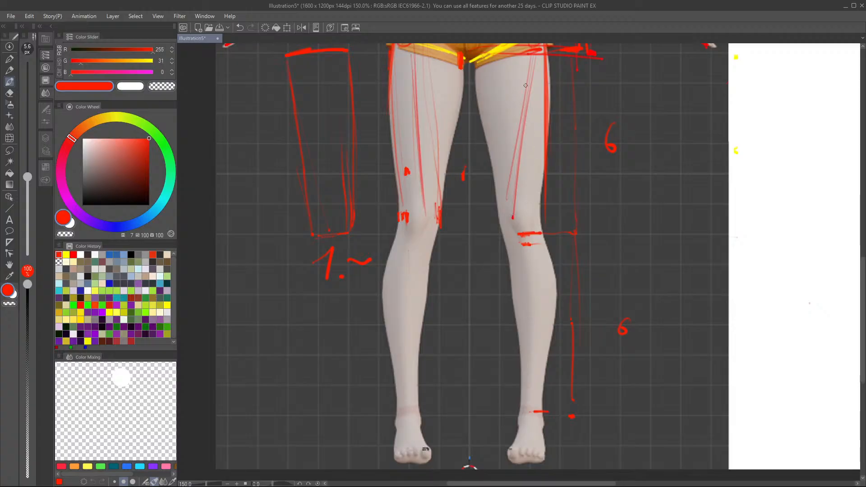
{"action": "left_click_drag", "start_coordinate": [563, 112], "coordinate": [490, 107]}
{"action": "key", "text": "ctrl+z"}
{"action": "left_click_drag", "start_coordinate": [526, 384], "coordinate": [558, 381]}
{"action": "left_click_drag", "start_coordinate": [597, 288], "coordinate": [599, 312]}
{"action": "key", "text": "ctrl+z"}
{"action": "key", "text": "ctrl+z"}
Step: Outline the right-hand foot's outer side and sole, and bracket the knee-to-sole length beside it with the label 1.5
{"action": "mouse_move", "coordinate": [541, 415]}
{"action": "left_mouse_down"}
{"action": "mouse_move", "coordinate": [546, 459]}
{"action": "mouse_move", "coordinate": [516, 460]}
{"action": "left_mouse_up"}
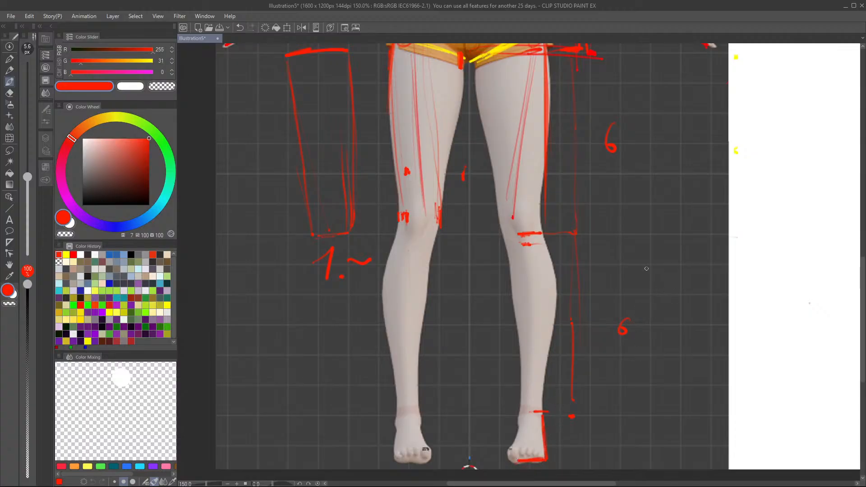
{"action": "left_click_drag", "start_coordinate": [667, 466], "coordinate": [655, 465]}
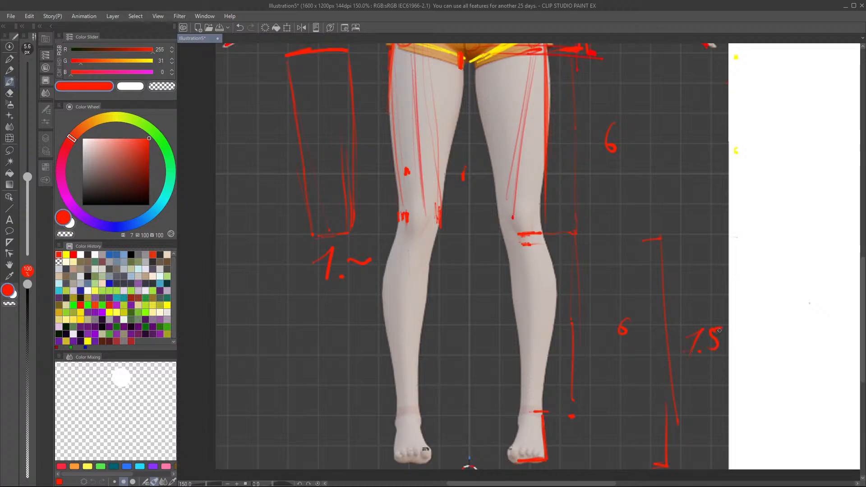
Step: Draw horizontal width lines across the left-hand leg at the knee and at the widest part of the calf
{"action": "scroll", "coordinate": [719, 331], "scroll_direction": "down", "scroll_amount": 2}
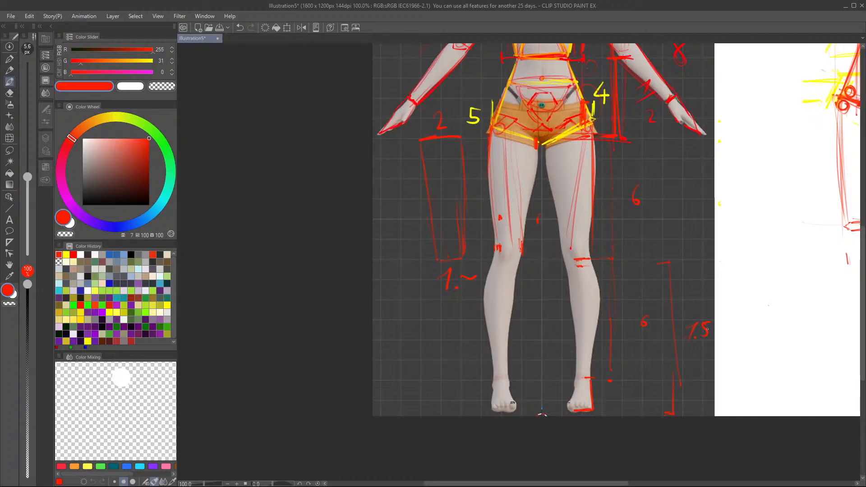
{"action": "scroll", "coordinate": [480, 262], "scroll_direction": "up", "scroll_amount": 3}
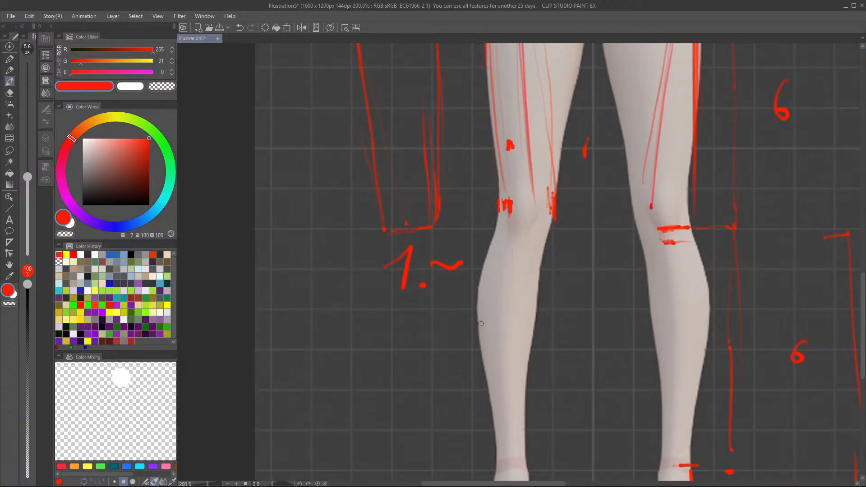
{"action": "left_click_drag", "start_coordinate": [500, 206], "coordinate": [548, 206]}
{"action": "left_click_drag", "start_coordinate": [478, 302], "coordinate": [531, 301]}
{"action": "left_click_drag", "start_coordinate": [550, 219], "coordinate": [532, 300]}
{"action": "left_click_drag", "start_coordinate": [490, 247], "coordinate": [479, 288]}
{"action": "left_click_drag", "start_coordinate": [499, 217], "coordinate": [478, 297]}
{"action": "left_click_drag", "start_coordinate": [551, 223], "coordinate": [533, 288]}
{"action": "left_click_drag", "start_coordinate": [542, 242], "coordinate": [535, 289]}
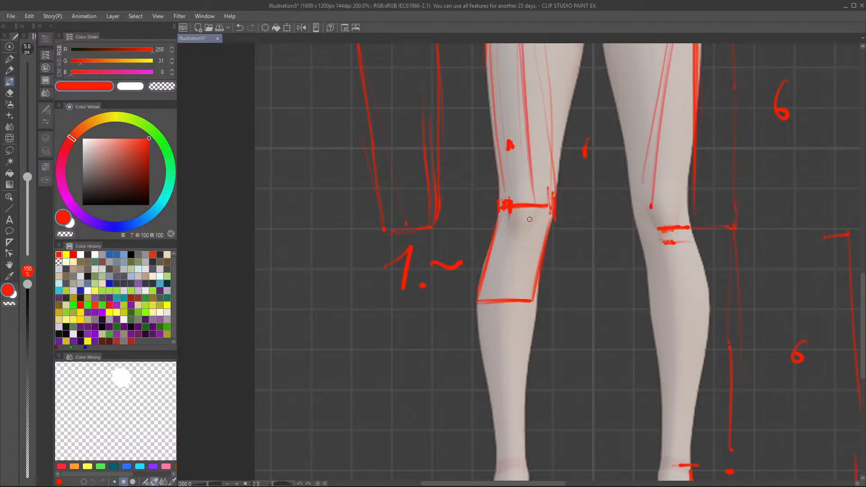
{"action": "key", "text": "ctrl+z"}
{"action": "key", "text": "ctrl+z"}
{"action": "key", "text": "ctrl+z"}
{"action": "key", "text": "ctrl+z"}
{"action": "key", "text": "ctrl+z"}
{"action": "key", "text": "ctrl+z"}
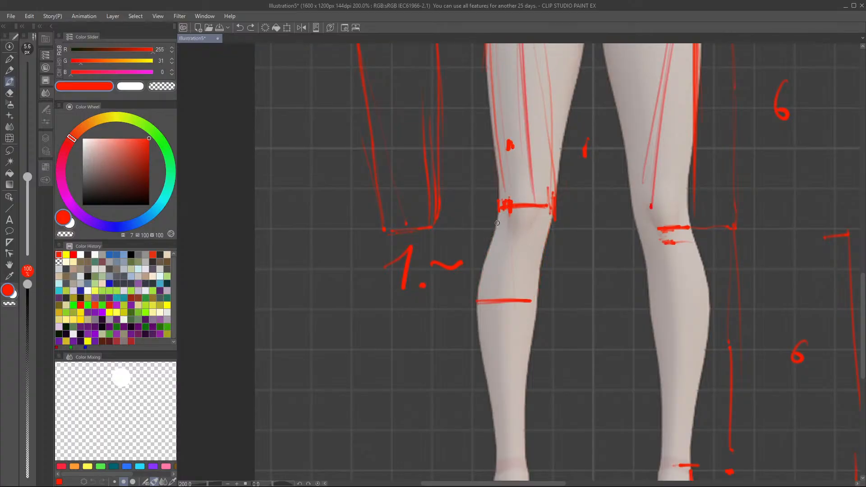
Step: Join the left-hand leg's knee and calf width lines with slanted sides to form the upper calf block
{"action": "left_click_drag", "start_coordinate": [476, 301], "coordinate": [496, 213]}
{"action": "left_click_drag", "start_coordinate": [552, 218], "coordinate": [530, 301]}
{"action": "left_click_drag", "start_coordinate": [550, 215], "coordinate": [537, 301]}
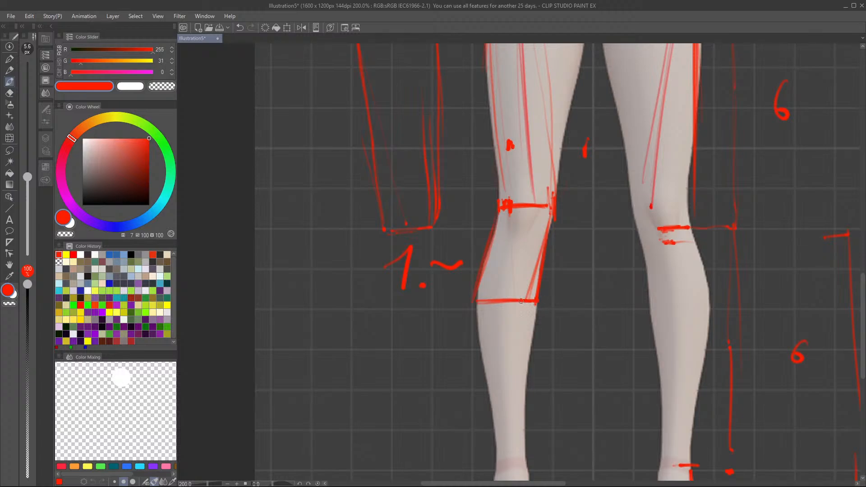
Step: Label the upper calf block's width 1.5 and circle the left-hand knee line with an ellipse
{"action": "left_click_drag", "start_coordinate": [390, 331], "coordinate": [400, 348]}
{"action": "left_click", "coordinate": [411, 344]}
{"action": "left_click_drag", "start_coordinate": [440, 325], "coordinate": [432, 347]}
{"action": "mouse_move", "coordinate": [516, 213]}
{"action": "left_mouse_down"}
{"action": "mouse_move", "coordinate": [548, 221]}
{"action": "mouse_move", "coordinate": [530, 205]}
{"action": "left_mouse_up"}
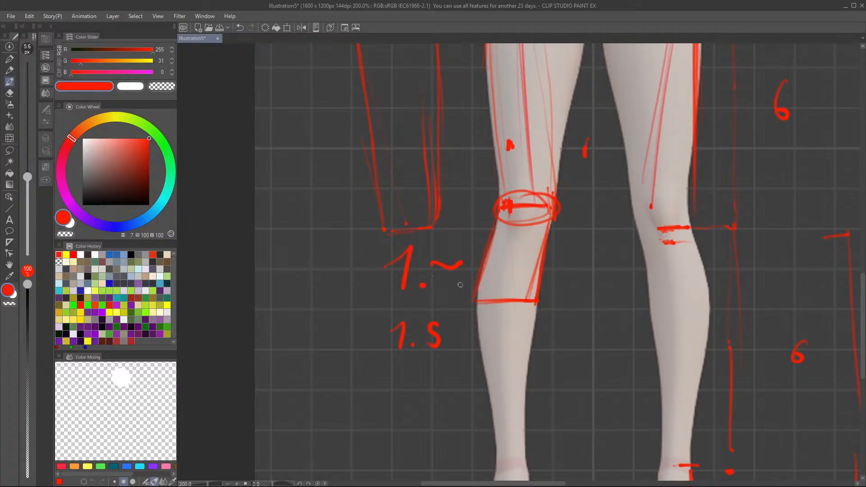
Step: Draw a horizontal width line across the right-hand knee, ending in a short downward tick
{"action": "scroll", "coordinate": [461, 455], "scroll_direction": "down", "scroll_amount": 3}
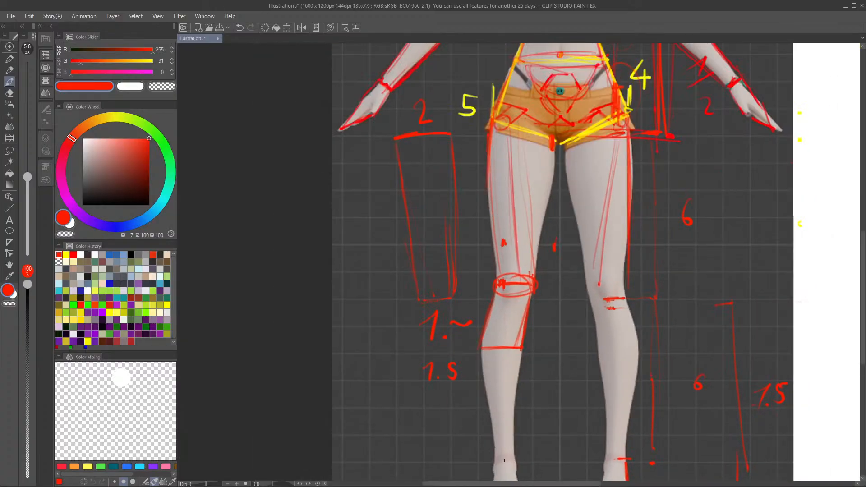
{"action": "scroll", "coordinate": [452, 347], "scroll_direction": "up", "scroll_amount": 3}
{"action": "scroll", "coordinate": [452, 348], "scroll_direction": "up", "scroll_amount": 3}
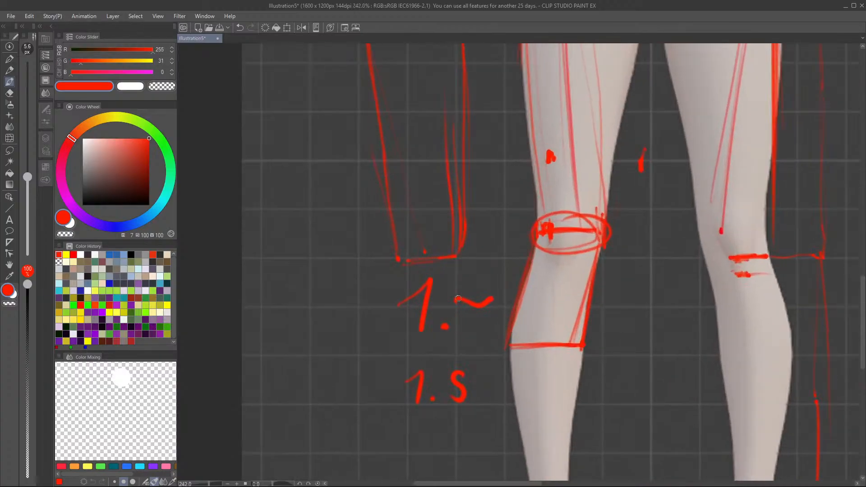
{"action": "scroll", "coordinate": [453, 309], "scroll_direction": "down", "scroll_amount": 3}
{"action": "scroll", "coordinate": [454, 309], "scroll_direction": "up", "scroll_amount": 2}
{"action": "scroll", "coordinate": [454, 311], "scroll_direction": "down", "scroll_amount": 1}
{"action": "scroll", "coordinate": [584, 262], "scroll_direction": "up", "scroll_amount": 3}
{"action": "scroll", "coordinate": [584, 261], "scroll_direction": "up", "scroll_amount": 4}
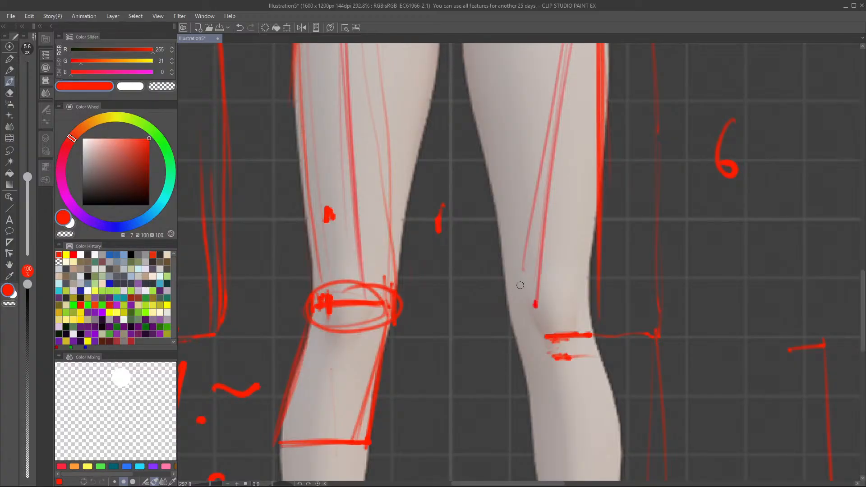
{"action": "mouse_move", "coordinate": [509, 303]}
{"action": "left_mouse_down"}
{"action": "mouse_move", "coordinate": [577, 304]}
{"action": "mouse_move", "coordinate": [569, 322]}
{"action": "left_mouse_up"}
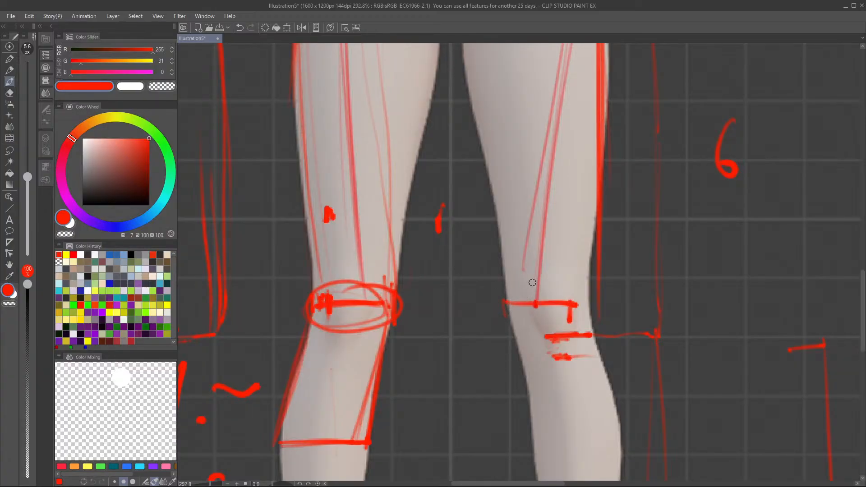
Step: Write the leg widths 2, 1.~ and 1.5 in a column beside the thigh box, from hip level down to the calf
{"action": "scroll", "coordinate": [561, 257], "scroll_direction": "down", "scroll_amount": 5}
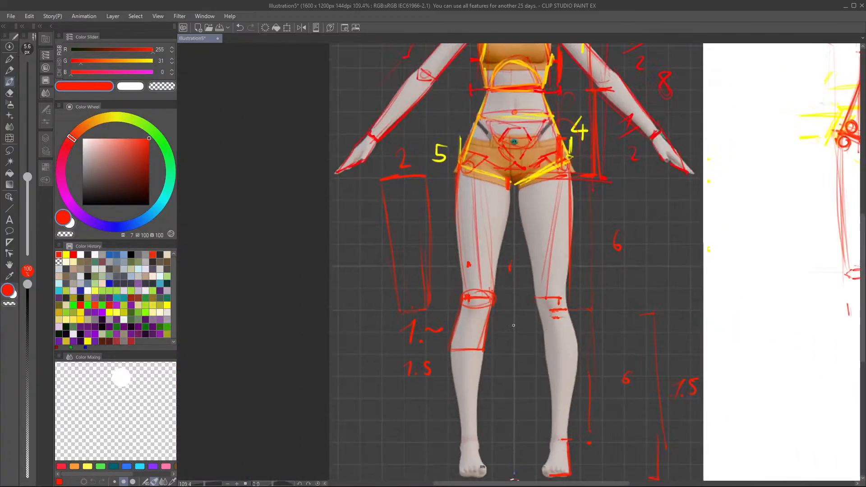
{"action": "scroll", "coordinate": [521, 331], "scroll_direction": "up", "scroll_amount": 3}
{"action": "scroll", "coordinate": [490, 262], "scroll_direction": "down", "scroll_amount": 3}
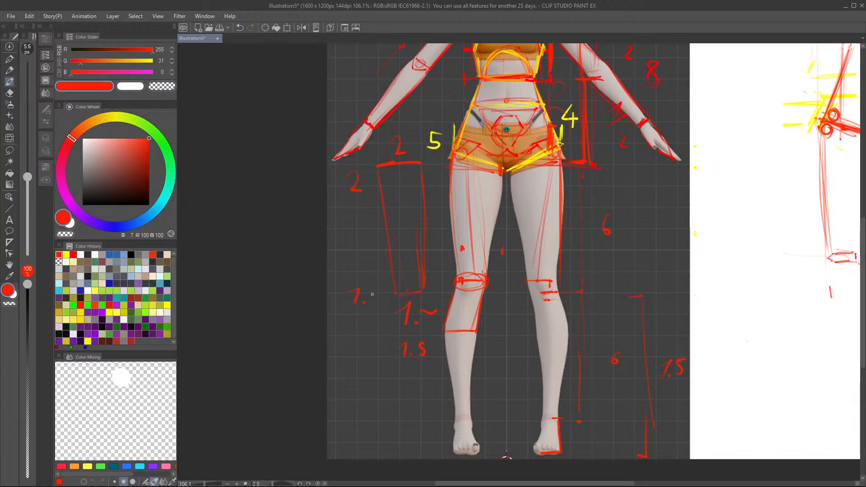
{"action": "key", "text": "ctrl+z"}
{"action": "left_click_drag", "start_coordinate": [367, 298], "coordinate": [380, 299]}
{"action": "scroll", "coordinate": [499, 381], "scroll_direction": "up", "scroll_amount": 2}
{"action": "scroll", "coordinate": [479, 372], "scroll_direction": "down", "scroll_amount": 2}
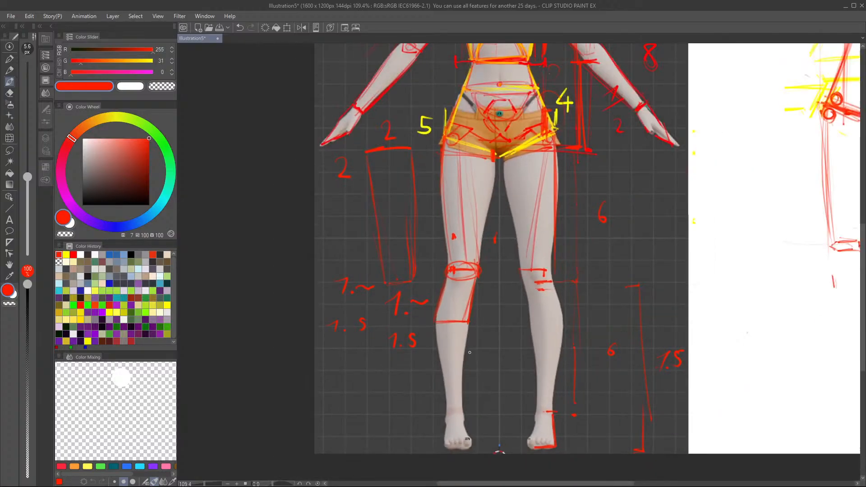
Step: Draw a one-unit vertical bracket beside the left-hand shin and a horizontal width line with end ticks below the calf
{"action": "scroll", "coordinate": [465, 363], "scroll_direction": "up", "scroll_amount": 5}
{"action": "scroll", "coordinate": [466, 363], "scroll_direction": "down", "scroll_amount": 3}
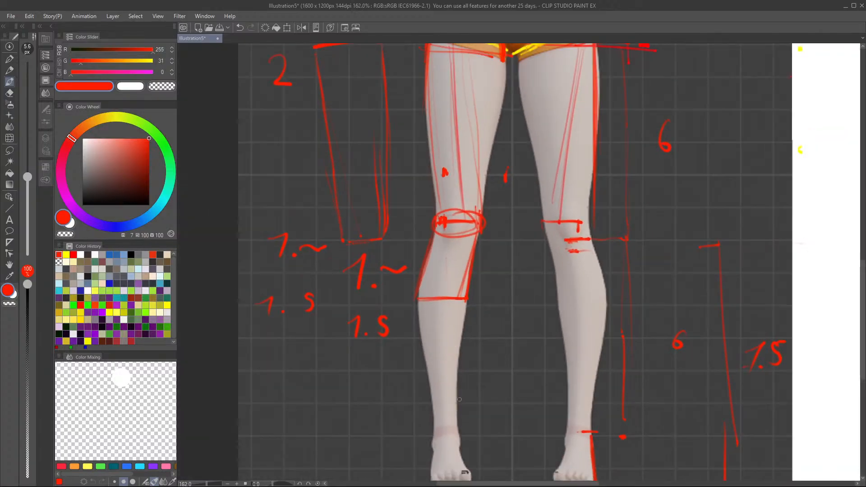
{"action": "scroll", "coordinate": [448, 367], "scroll_direction": "up", "scroll_amount": 5}
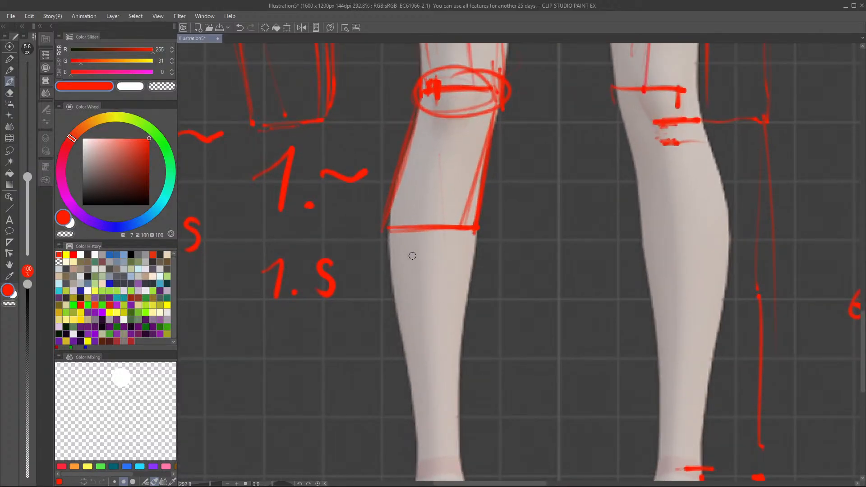
{"action": "left_click_drag", "start_coordinate": [381, 355], "coordinate": [386, 416]}
{"action": "left_click", "coordinate": [381, 361]}
{"action": "left_click_drag", "start_coordinate": [404, 350], "coordinate": [442, 350]}
{"action": "left_click_drag", "start_coordinate": [406, 341], "coordinate": [459, 341]}
{"action": "left_click_drag", "start_coordinate": [404, 338], "coordinate": [405, 345]}
{"action": "left_click_drag", "start_coordinate": [462, 337], "coordinate": [462, 344]}
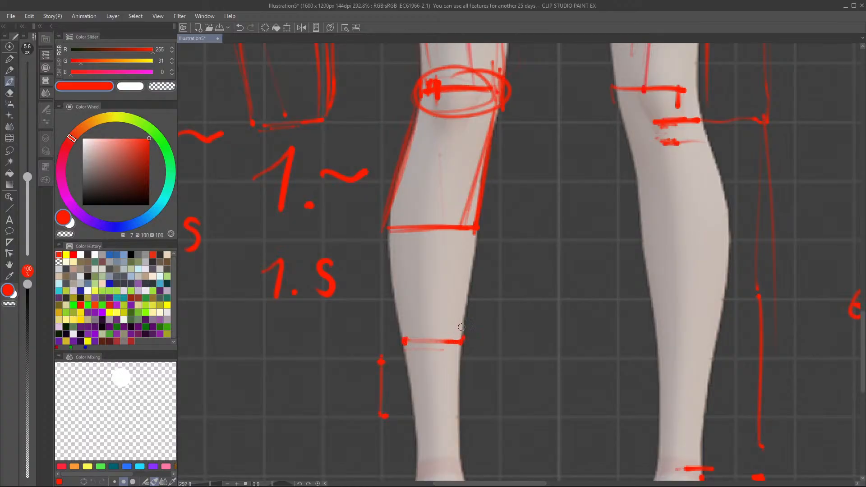
Step: Draw a vertical length line beside the left-hand calf from the knee to the lower width line and outline the lower calf block's sides
{"action": "left_click_drag", "start_coordinate": [516, 95], "coordinate": [510, 340]}
{"action": "left_click_drag", "start_coordinate": [484, 234], "coordinate": [464, 328]}
{"action": "left_click_drag", "start_coordinate": [472, 269], "coordinate": [460, 330]}
{"action": "left_click_drag", "start_coordinate": [384, 229], "coordinate": [403, 339]}
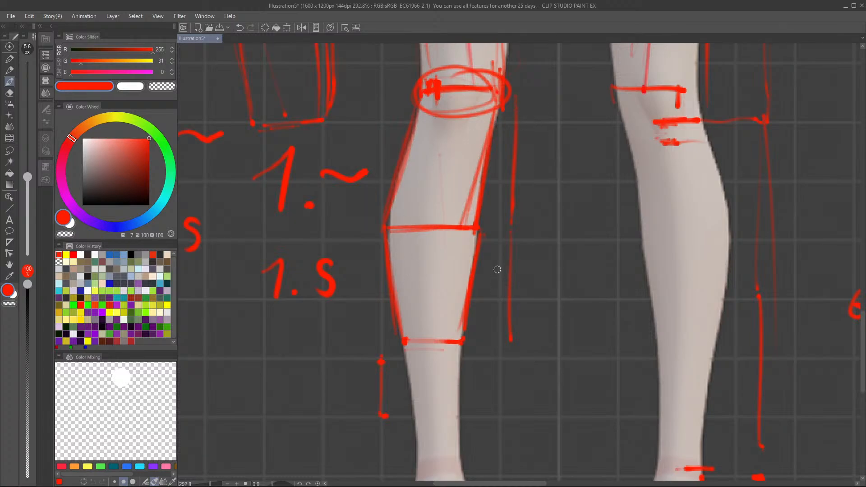
Step: Sketch light curved contours over the lower calf block and draw two opposing tapered arrows, one up and one down, beside the calf
{"action": "left_click_drag", "start_coordinate": [471, 257], "coordinate": [444, 233]}
{"action": "left_click_drag", "start_coordinate": [405, 350], "coordinate": [463, 271]}
{"action": "left_click_drag", "start_coordinate": [547, 203], "coordinate": [546, 155]}
{"action": "mouse_move", "coordinate": [546, 246]}
{"action": "left_mouse_down"}
{"action": "mouse_move", "coordinate": [544, 303]}
{"action": "mouse_move", "coordinate": [544, 293]}
{"action": "left_mouse_up"}
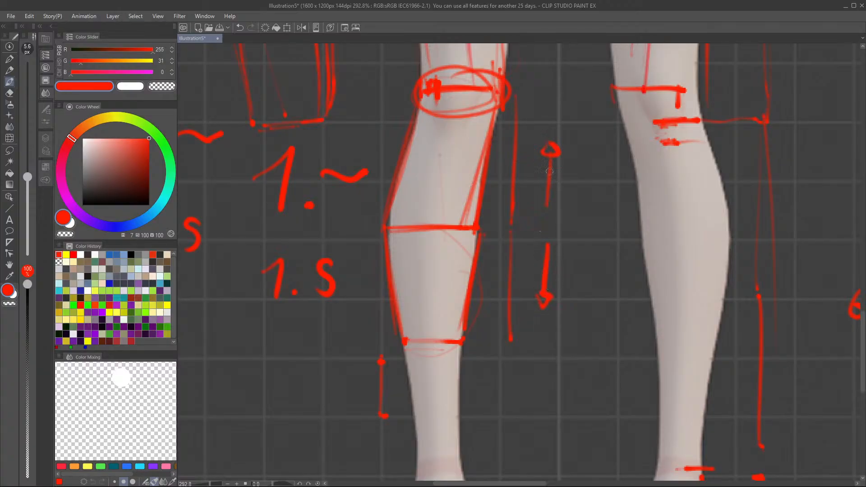
{"action": "left_click_drag", "start_coordinate": [547, 166], "coordinate": [547, 204]}
{"action": "mouse_move", "coordinate": [546, 248]}
{"action": "left_mouse_down"}
{"action": "mouse_move", "coordinate": [527, 257]}
{"action": "mouse_move", "coordinate": [539, 288]}
{"action": "left_mouse_up"}
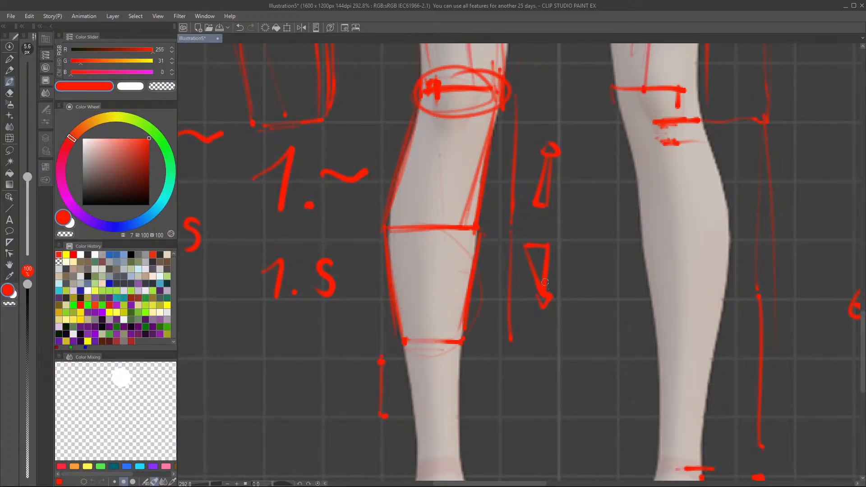
{"action": "scroll", "coordinate": [559, 219], "scroll_direction": "down", "scroll_amount": 2}
{"action": "scroll", "coordinate": [485, 342], "scroll_direction": "up", "scroll_amount": 1}
{"action": "scroll", "coordinate": [478, 341], "scroll_direction": "down", "scroll_amount": 1}
{"action": "scroll", "coordinate": [478, 341], "scroll_direction": "up", "scroll_amount": 2}
{"action": "scroll", "coordinate": [475, 313], "scroll_direction": "down", "scroll_amount": 2}
{"action": "scroll", "coordinate": [479, 340], "scroll_direction": "up", "scroll_amount": 2}
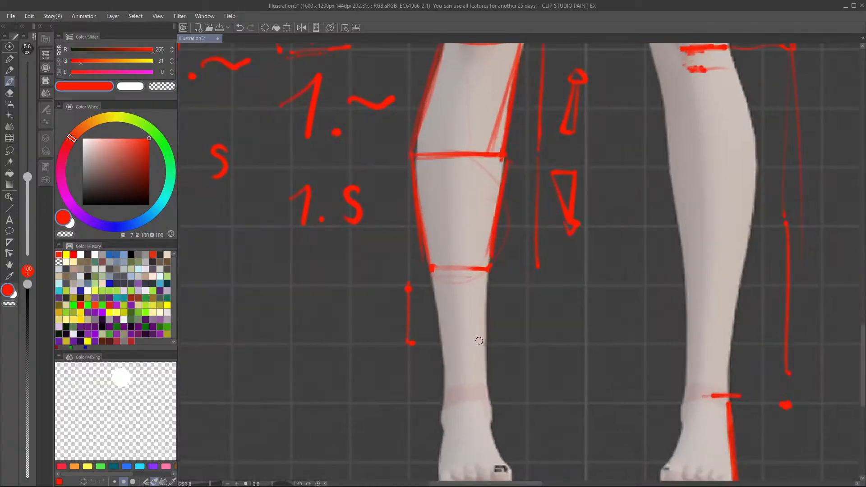
Step: Draw a width line with end ticks above the left-hand ankle and light vertical sides joining it to the lower calf block
{"action": "mouse_move", "coordinate": [447, 362]}
{"action": "left_mouse_down"}
{"action": "mouse_move", "coordinate": [485, 364]}
{"action": "mouse_move", "coordinate": [434, 363]}
{"action": "left_mouse_up"}
{"action": "left_click", "coordinate": [486, 366]}
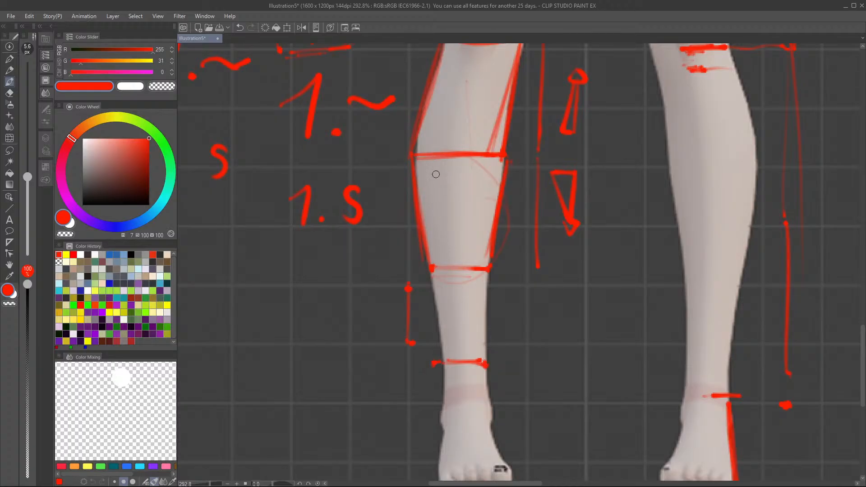
{"action": "left_click_drag", "start_coordinate": [428, 271], "coordinate": [430, 360]}
{"action": "left_click_drag", "start_coordinate": [478, 279], "coordinate": [486, 358]}
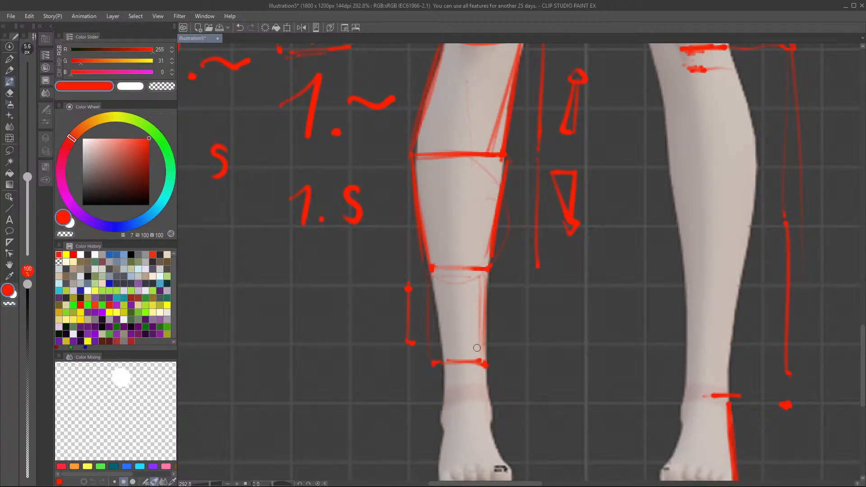
Step: Outline the left-hand shin down to doubled width lines at the ankle and extend the vertical length line beside it to ankle level
{"action": "scroll", "coordinate": [477, 348], "scroll_direction": "down", "scroll_amount": 5}
{"action": "scroll", "coordinate": [473, 317], "scroll_direction": "up", "scroll_amount": 1}
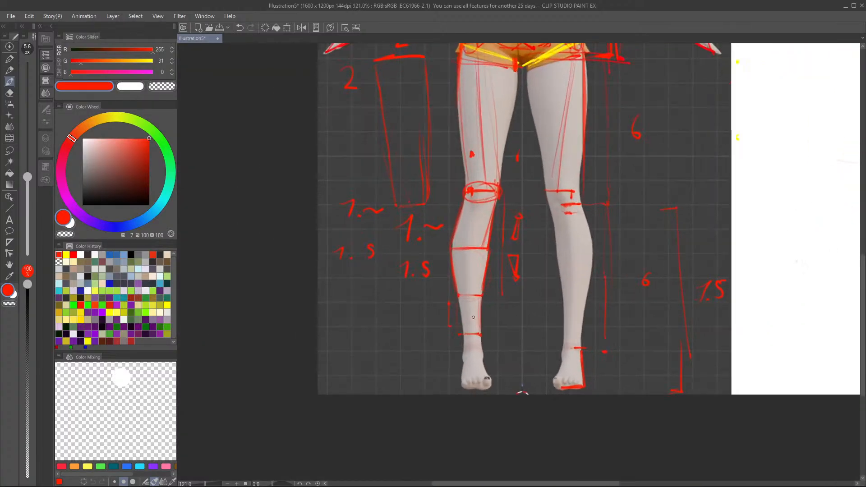
{"action": "scroll", "coordinate": [473, 317], "scroll_direction": "up", "scroll_amount": 3}
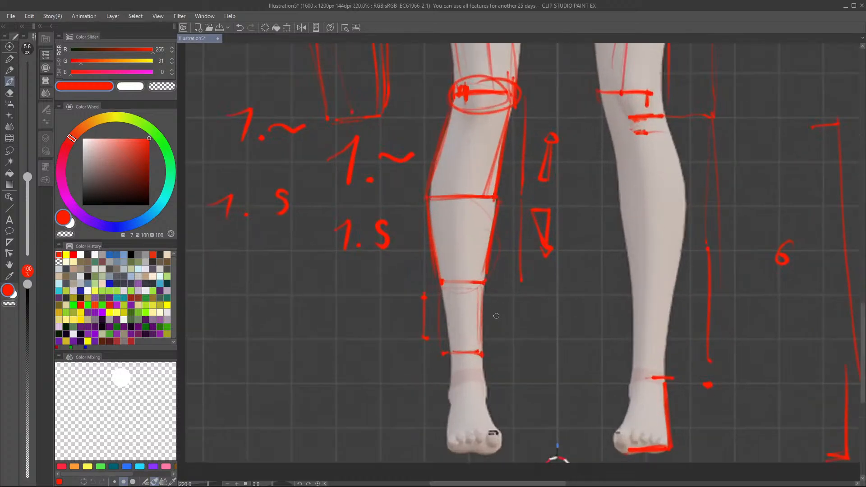
{"action": "scroll", "coordinate": [498, 307], "scroll_direction": "down", "scroll_amount": 5}
{"action": "scroll", "coordinate": [560, 244], "scroll_direction": "up", "scroll_amount": 5}
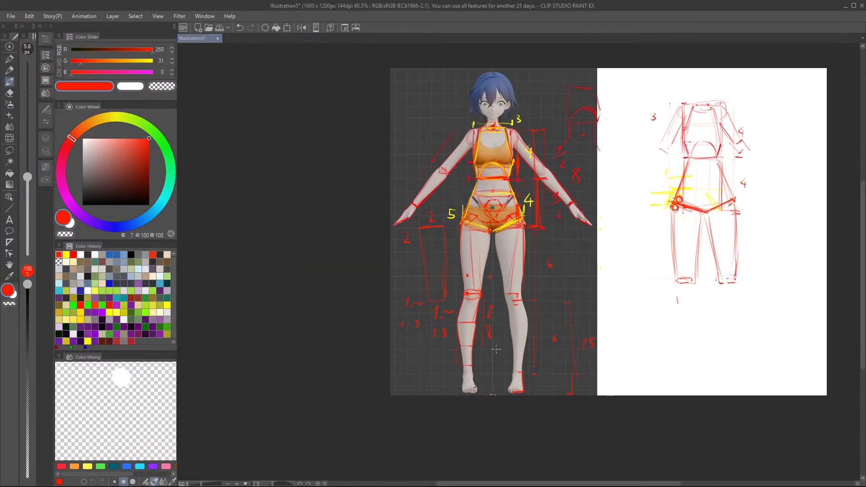
{"action": "scroll", "coordinate": [496, 315], "scroll_direction": "down", "scroll_amount": 1}
{"action": "scroll", "coordinate": [469, 341], "scroll_direction": "up", "scroll_amount": 2}
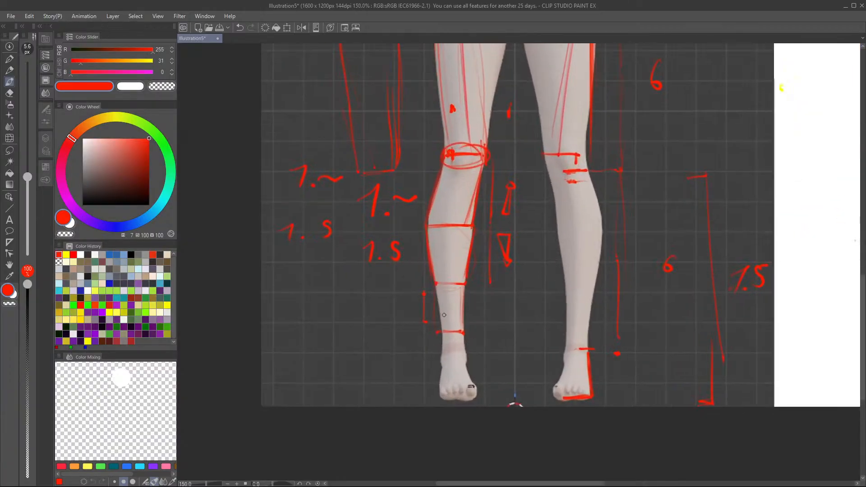
{"action": "mouse_move", "coordinate": [436, 285]}
{"action": "left_mouse_down"}
{"action": "mouse_move", "coordinate": [443, 353]}
{"action": "mouse_move", "coordinate": [470, 360]}
{"action": "left_mouse_up"}
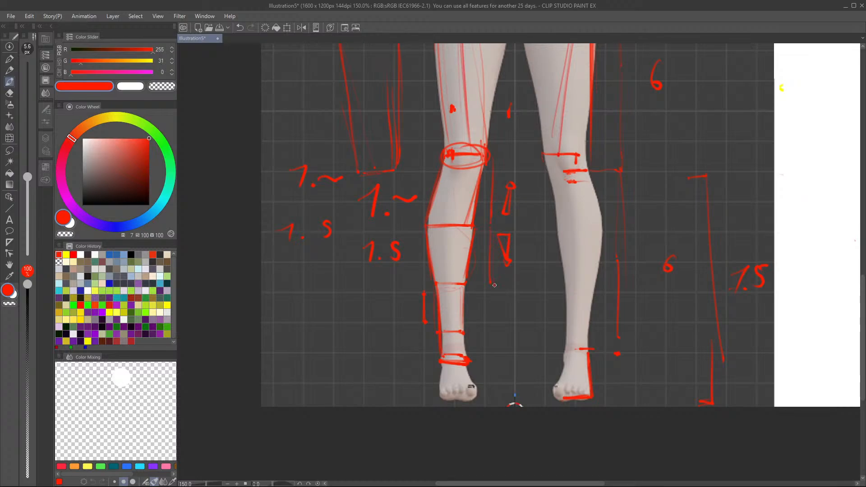
{"action": "left_click_drag", "start_coordinate": [493, 285], "coordinate": [488, 369]}
{"action": "mouse_move", "coordinate": [503, 174]}
{"action": "left_mouse_down"}
{"action": "mouse_move", "coordinate": [522, 244]}
{"action": "mouse_move", "coordinate": [512, 291]}
{"action": "left_mouse_up"}
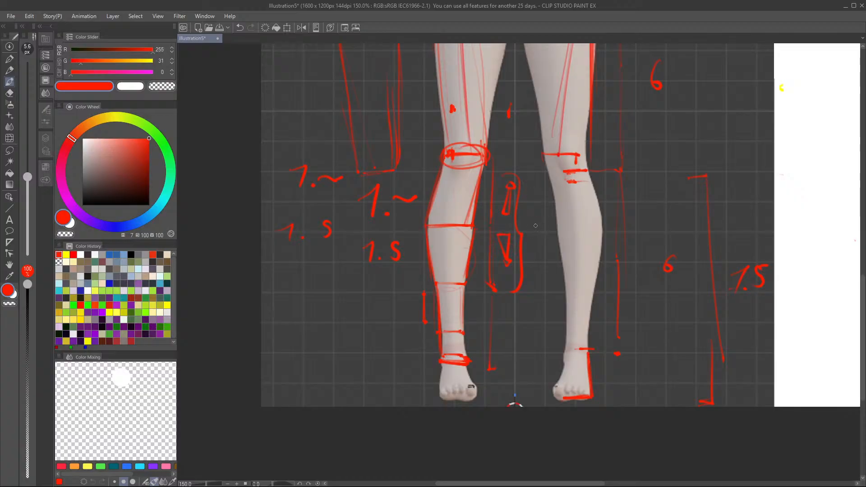
{"action": "key", "text": "ctrl+z"}
{"action": "key", "text": "ctrl+z"}
{"action": "key", "text": "ctrl+z"}
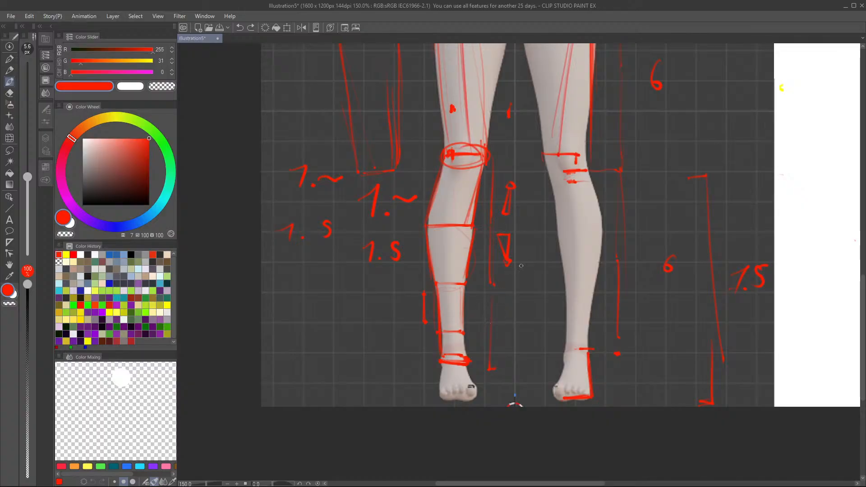
Step: Compare the left-hand leg's blocks and knee with the head and the overall proportions of the reference figure
{"action": "scroll", "coordinate": [505, 309], "scroll_direction": "down", "scroll_amount": 4}
{"action": "scroll", "coordinate": [548, 179], "scroll_direction": "up", "scroll_amount": 2}
{"action": "scroll", "coordinate": [480, 345], "scroll_direction": "down", "scroll_amount": 2}
{"action": "scroll", "coordinate": [536, 143], "scroll_direction": "up", "scroll_amount": 2}
{"action": "scroll", "coordinate": [537, 143], "scroll_direction": "down", "scroll_amount": 2}
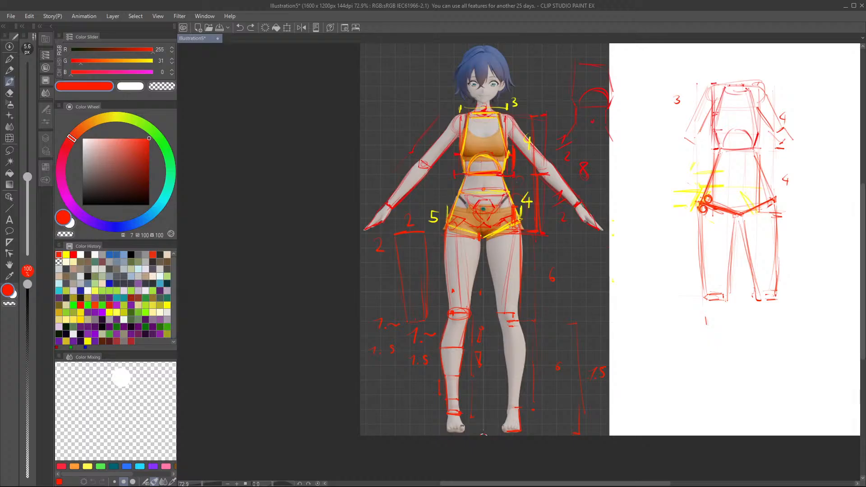
{"action": "scroll", "coordinate": [449, 100], "scroll_direction": "up", "scroll_amount": 5}
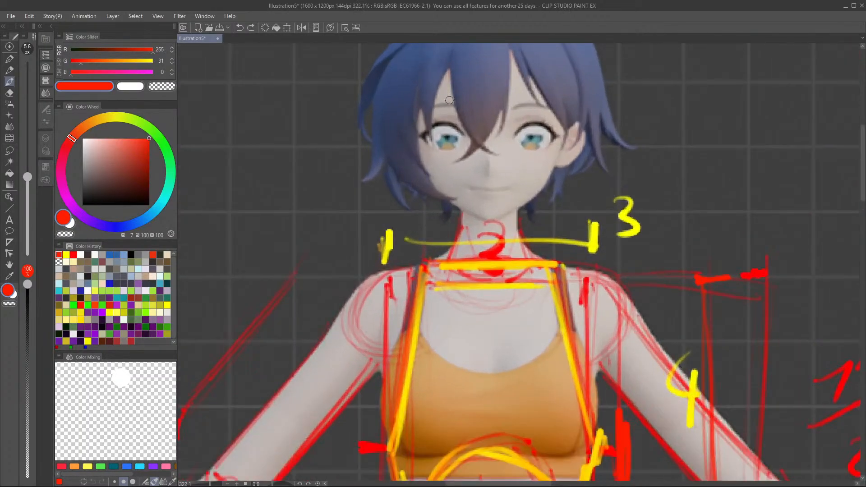
{"action": "scroll", "coordinate": [449, 100], "scroll_direction": "down", "scroll_amount": 5}
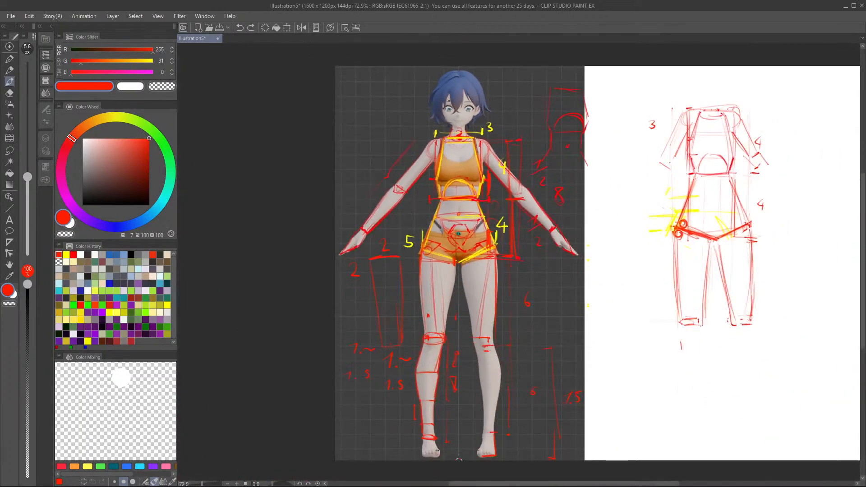
{"action": "scroll", "coordinate": [369, 377], "scroll_direction": "up", "scroll_amount": 3}
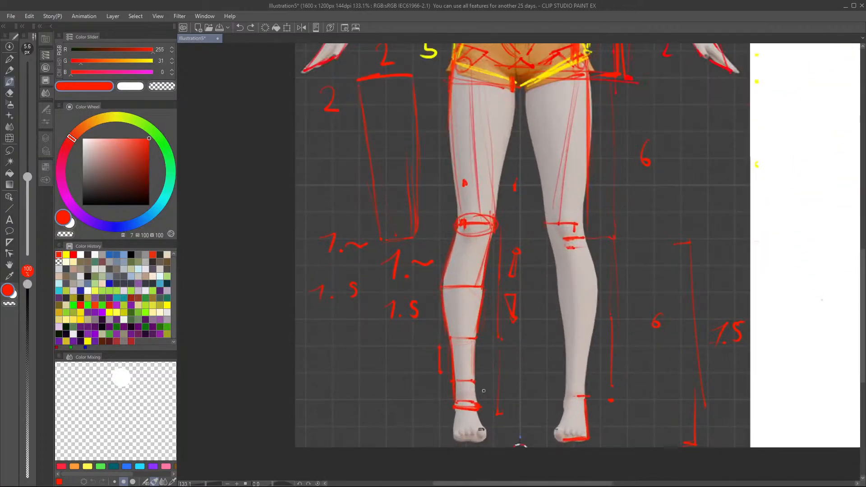
{"action": "scroll", "coordinate": [479, 382], "scroll_direction": "up", "scroll_amount": 2}
{"action": "scroll", "coordinate": [469, 380], "scroll_direction": "down", "scroll_amount": 4}
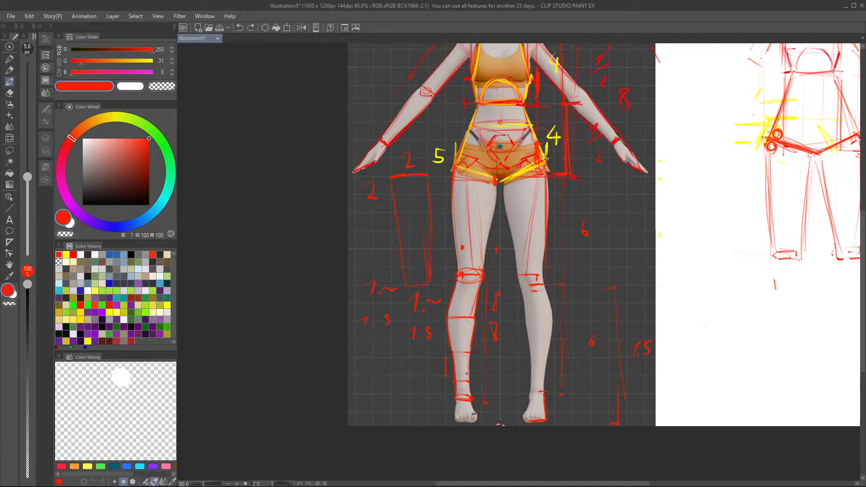
{"action": "scroll", "coordinate": [467, 371], "scroll_direction": "up", "scroll_amount": 4}
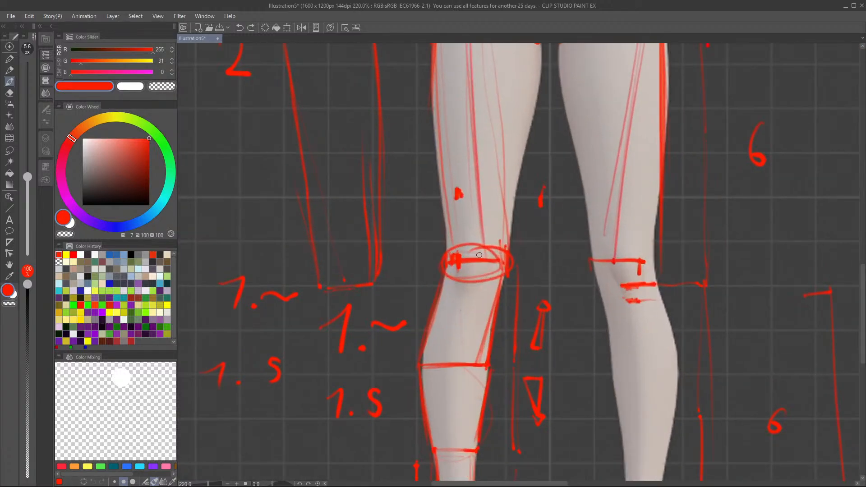
{"action": "scroll", "coordinate": [477, 255], "scroll_direction": "down", "scroll_amount": 5}
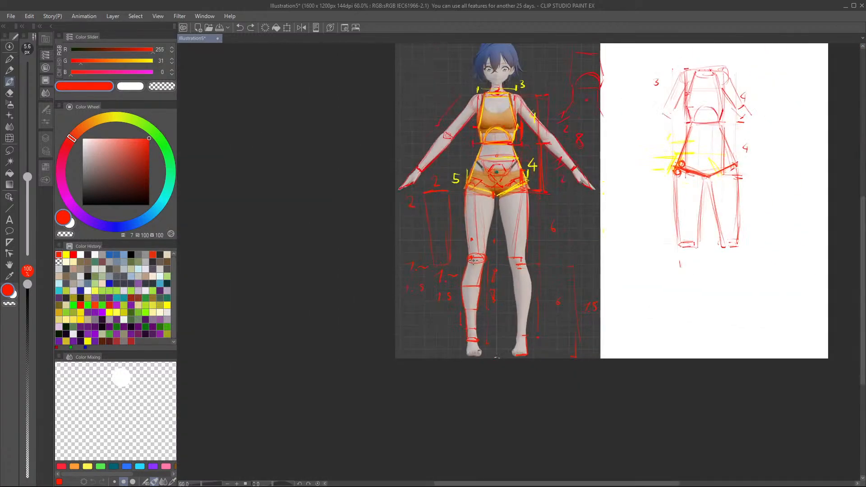
Step: Reinforce the left-hand lower leg's outline from knee to ankle and add tapering inner lines from the knee into the calf
{"action": "scroll", "coordinate": [479, 246], "scroll_direction": "up", "scroll_amount": 3}
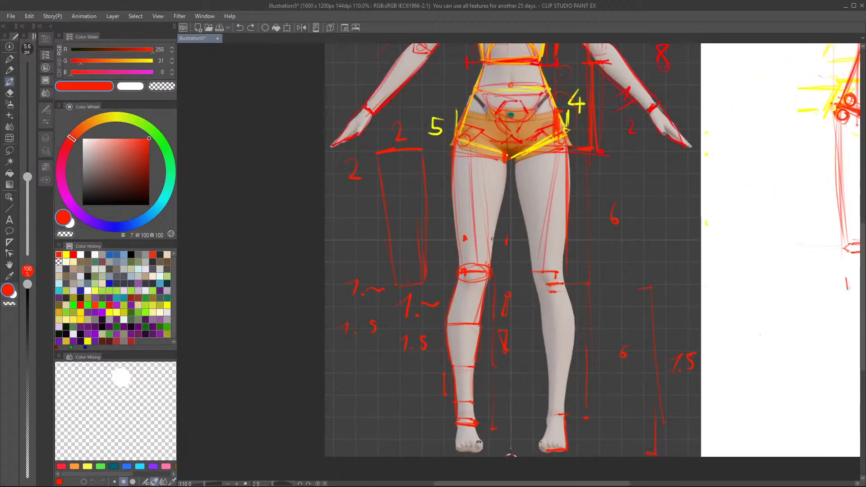
{"action": "left_click_drag", "start_coordinate": [456, 284], "coordinate": [463, 418]}
{"action": "left_click_drag", "start_coordinate": [488, 281], "coordinate": [484, 382]}
{"action": "key", "text": "ctrl+z"}
{"action": "key", "text": "ctrl+z"}
{"action": "key", "text": "ctrl+y"}
{"action": "left_click_drag", "start_coordinate": [474, 334], "coordinate": [472, 411]}
{"action": "mouse_move", "coordinate": [459, 277]}
{"action": "left_mouse_down"}
{"action": "mouse_move", "coordinate": [447, 319]}
{"action": "mouse_move", "coordinate": [471, 339]}
{"action": "left_mouse_up"}
{"action": "left_click_drag", "start_coordinate": [482, 282], "coordinate": [472, 326]}
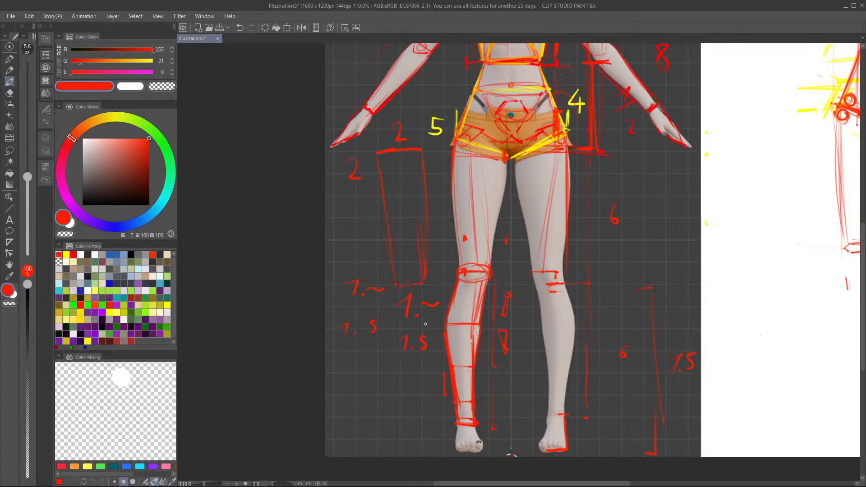
Step: Sketch a small lower-leg diagram split into 1/3 and 2/3 sections with a foot, add level ticks, and outline the left-hand foot
{"action": "left_click_drag", "start_coordinate": [429, 380], "coordinate": [434, 380]}
{"action": "left_click_drag", "start_coordinate": [373, 363], "coordinate": [379, 362]}
{"action": "left_click_drag", "start_coordinate": [371, 402], "coordinate": [388, 422]}
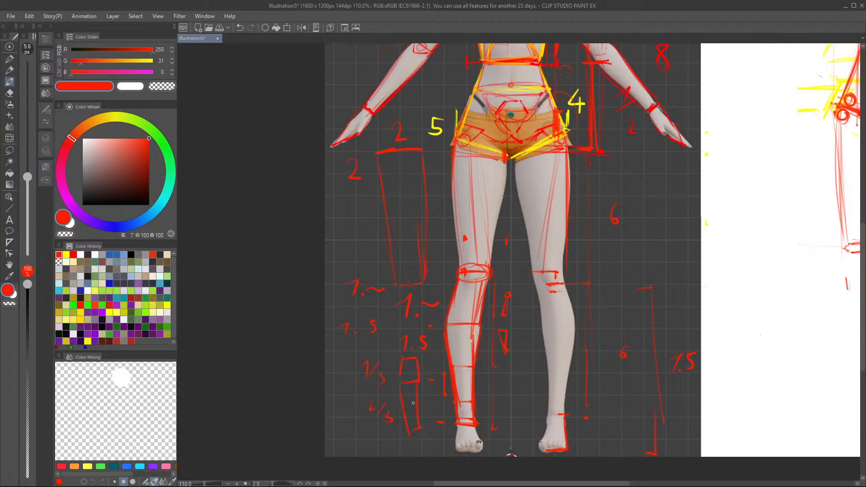
{"action": "left_click_drag", "start_coordinate": [456, 429], "coordinate": [475, 424]}
Step: Sketch a side-view foot wedge beside the thighs with ankle lines, joint circle, toe bumps and sole, labelled 3 long and 1 at the toe
{"action": "left_click_drag", "start_coordinate": [675, 242], "coordinate": [686, 242]}
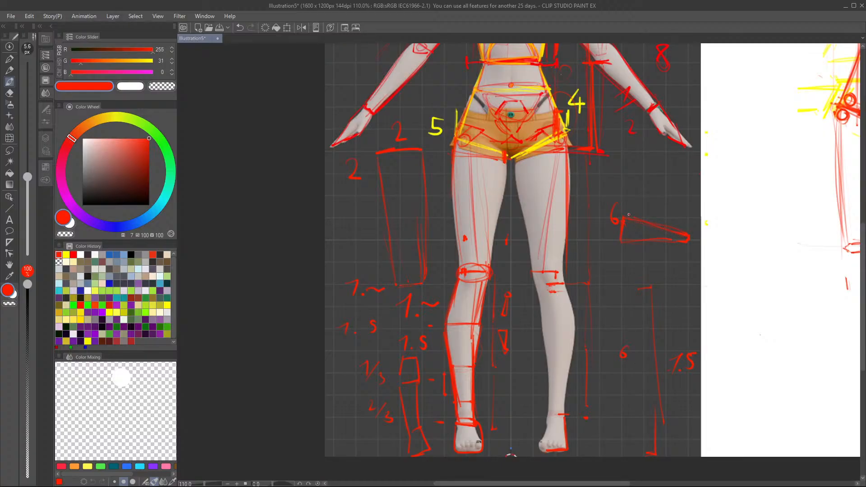
{"action": "left_click_drag", "start_coordinate": [625, 184], "coordinate": [626, 215]}
{"action": "left_click_drag", "start_coordinate": [692, 225], "coordinate": [697, 235]}
{"action": "left_click_drag", "start_coordinate": [650, 254], "coordinate": [648, 270]}
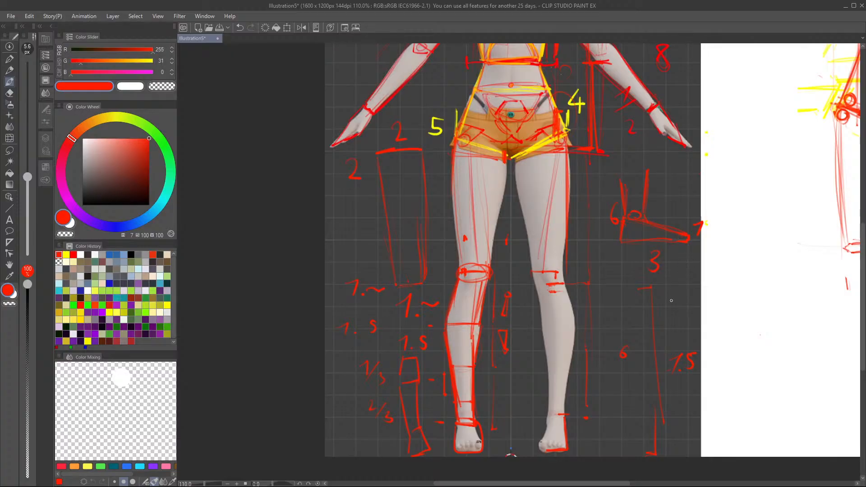
{"action": "left_click_drag", "start_coordinate": [648, 220], "coordinate": [652, 230]}
{"action": "left_click_drag", "start_coordinate": [690, 241], "coordinate": [618, 246]}
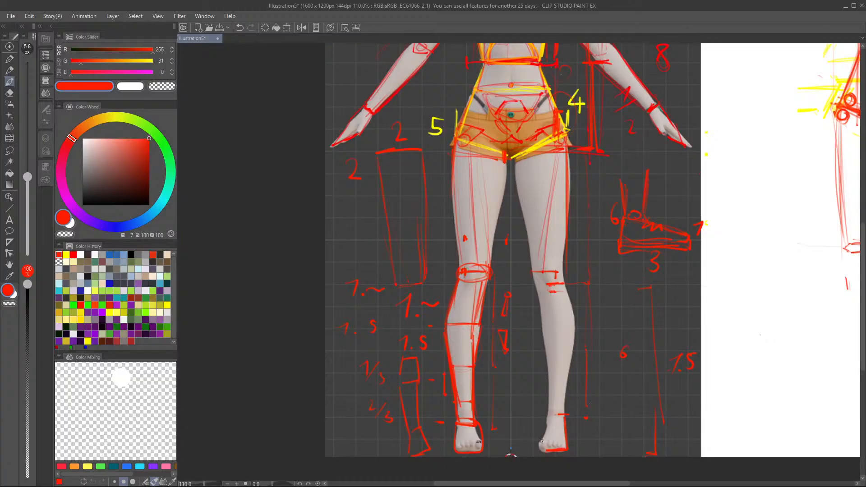
Step: Draw width lines across the right-hand calf and both feet, and strengthen the one across the left-hand calf
{"action": "left_click_drag", "start_coordinate": [544, 321], "coordinate": [577, 319]}
{"action": "left_click_drag", "start_coordinate": [469, 447], "coordinate": [481, 444]}
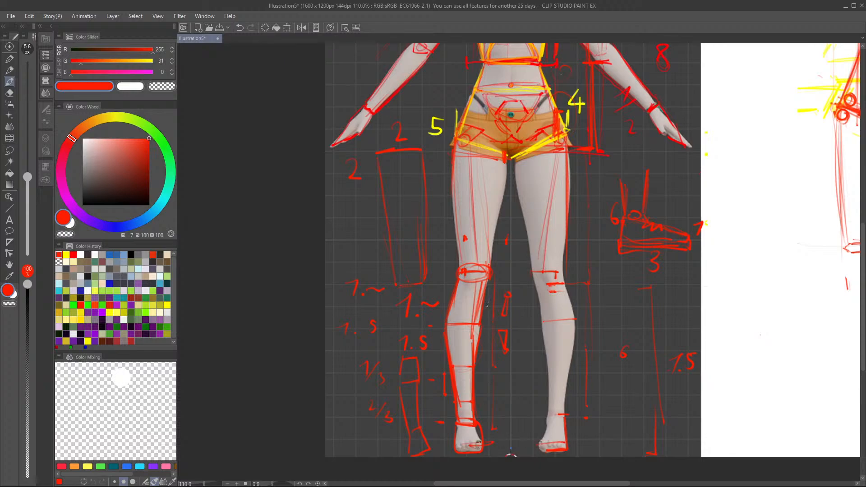
{"action": "left_click_drag", "start_coordinate": [449, 321], "coordinate": [475, 327]}
Step: Draw a vertical height line beside the reference head, a centre line down the face and a rounded skull outline over the hair
{"action": "scroll", "coordinate": [466, 242], "scroll_direction": "down", "scroll_amount": 5}
{"action": "scroll", "coordinate": [437, 210], "scroll_direction": "up", "scroll_amount": 6}
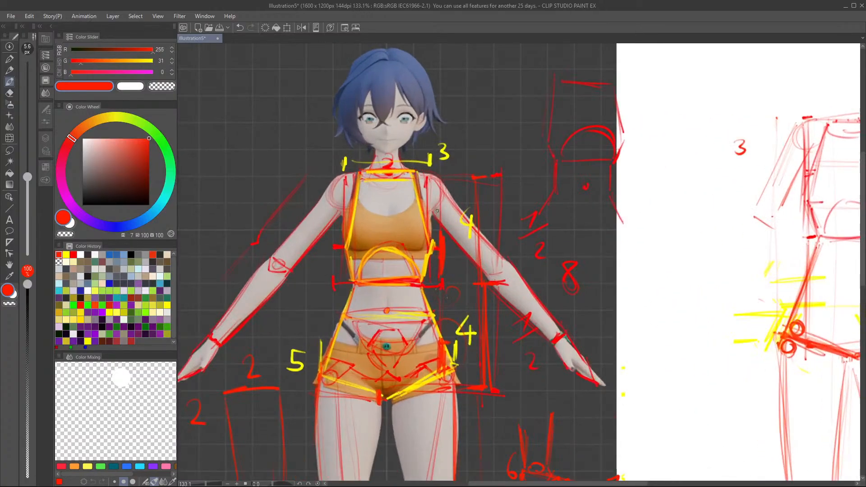
{"action": "scroll", "coordinate": [421, 170], "scroll_direction": "up", "scroll_amount": 3}
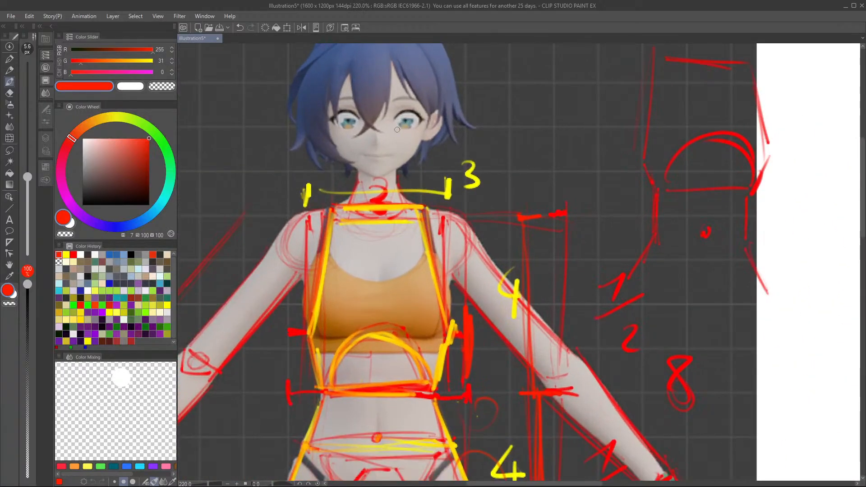
{"action": "scroll", "coordinate": [338, 233], "scroll_direction": "down", "scroll_amount": 3}
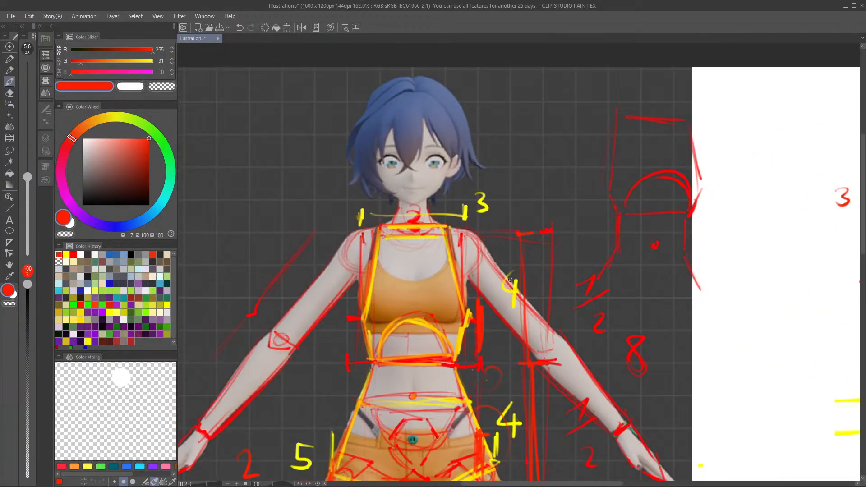
{"action": "scroll", "coordinate": [338, 232], "scroll_direction": "down", "scroll_amount": 1}
{"action": "scroll", "coordinate": [400, 233], "scroll_direction": "up", "scroll_amount": 2}
{"action": "scroll", "coordinate": [401, 232], "scroll_direction": "down", "scroll_amount": 2}
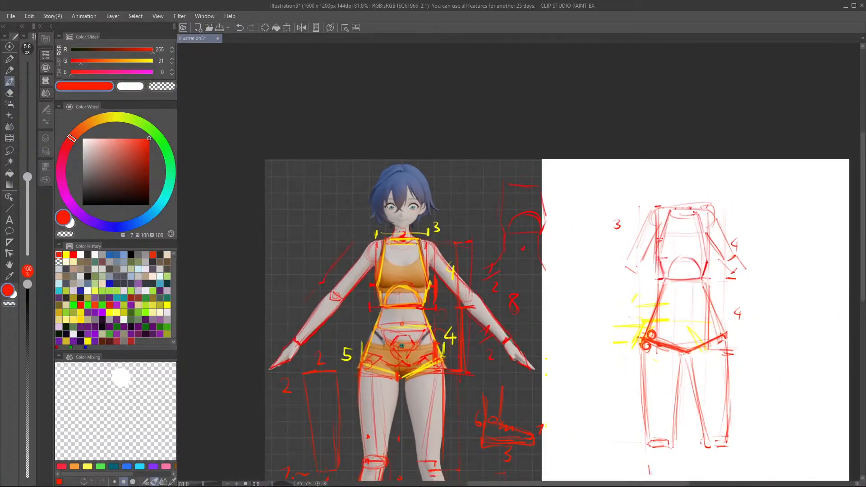
{"action": "scroll", "coordinate": [476, 231], "scroll_direction": "up", "scroll_amount": 2}
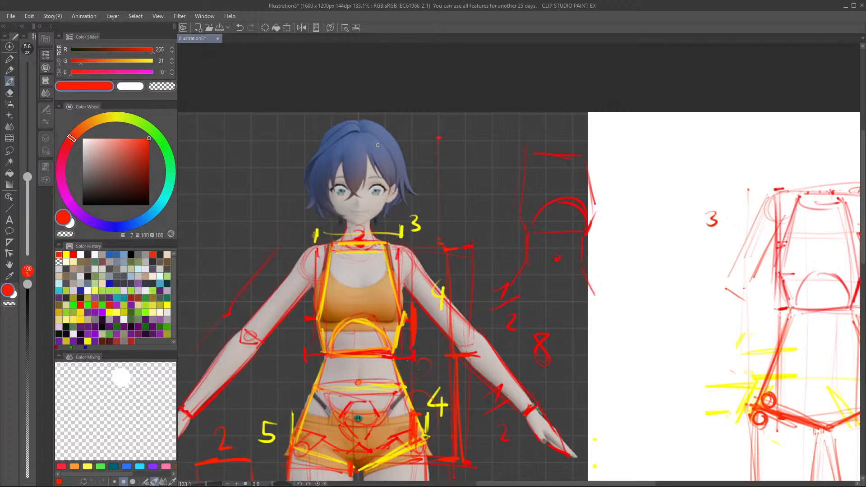
{"action": "left_click_drag", "start_coordinate": [367, 128], "coordinate": [351, 129]}
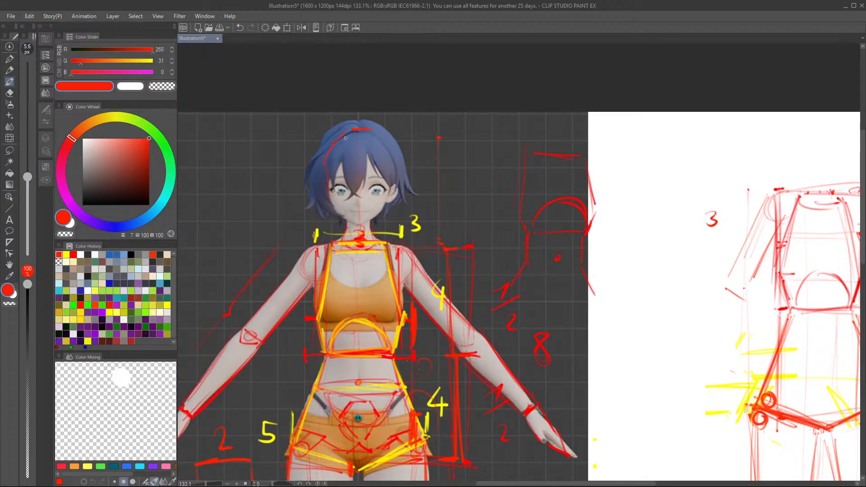
{"action": "left_click_drag", "start_coordinate": [381, 137], "coordinate": [392, 169]}
Step: Draw two parallel vertical measuring lines on the blank page beside the construction sketch and divide them with horizontal ticks
{"action": "scroll", "coordinate": [407, 215], "scroll_direction": "down", "scroll_amount": 5}
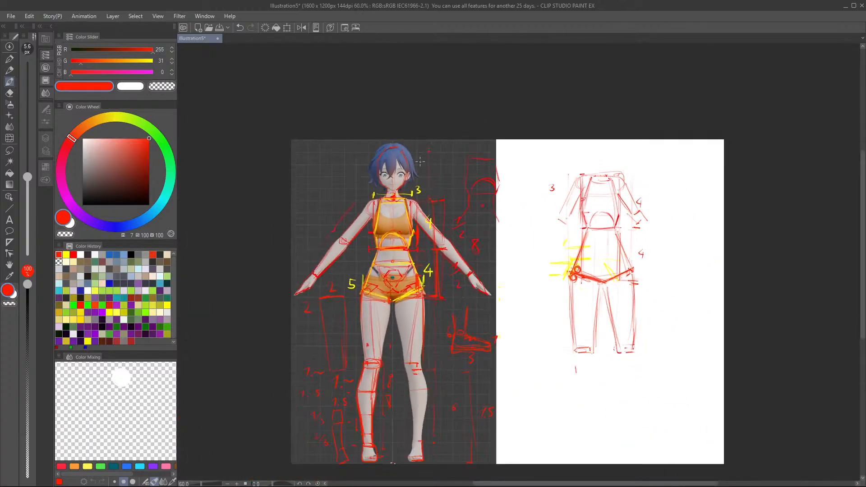
{"action": "scroll", "coordinate": [617, 277], "scroll_direction": "down", "scroll_amount": 1}
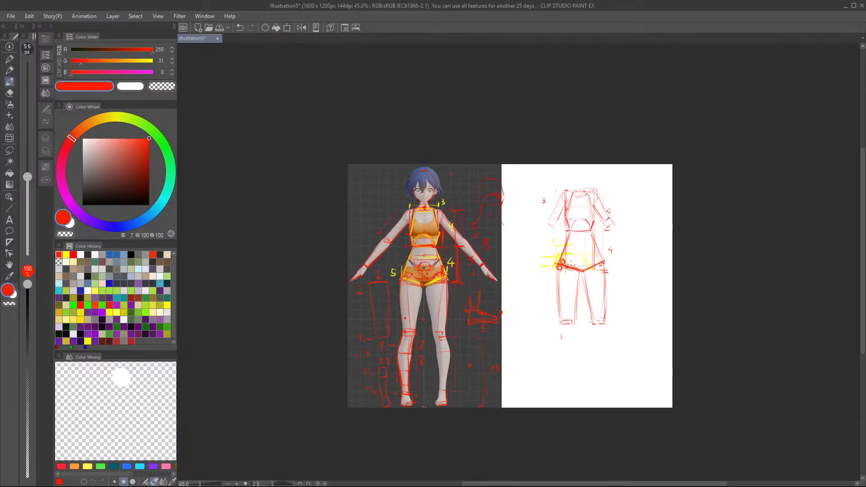
{"action": "scroll", "coordinate": [617, 277], "scroll_direction": "up", "scroll_amount": 3}
{"action": "left_click_drag", "start_coordinate": [399, 171], "coordinate": [403, 282]}
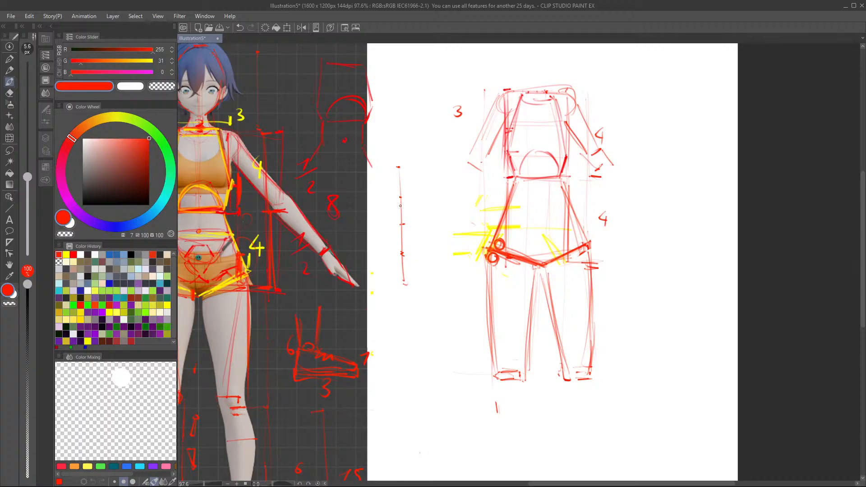
{"action": "left_click_drag", "start_coordinate": [392, 168], "coordinate": [395, 205]}
{"action": "left_click_drag", "start_coordinate": [392, 213], "coordinate": [392, 283]}
{"action": "left_click_drag", "start_coordinate": [391, 241], "coordinate": [387, 283]}
{"action": "left_click_drag", "start_coordinate": [389, 241], "coordinate": [394, 242]}
{"action": "left_click_drag", "start_coordinate": [390, 209], "coordinate": [397, 208]}
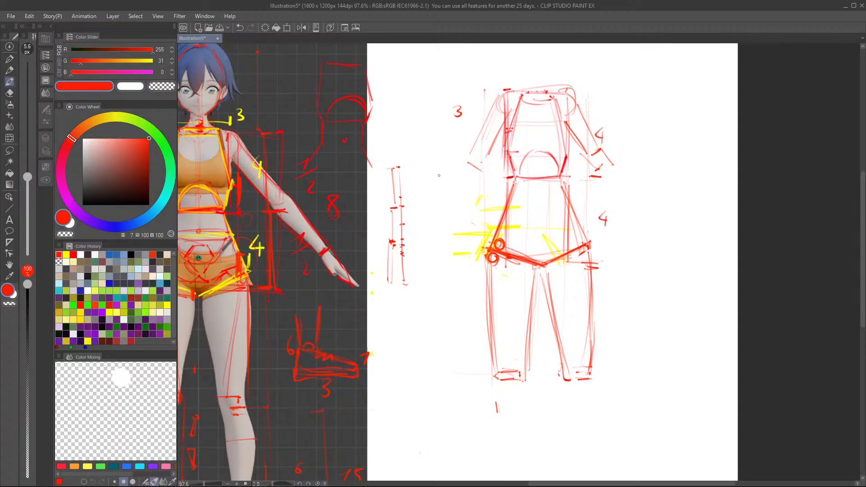
Step: Sketch a small head, neck, chest block and flared pelvis block beside the measuring lines and bracket the three matching height sections
{"action": "mouse_move", "coordinate": [422, 168]}
{"action": "left_mouse_down"}
{"action": "mouse_move", "coordinate": [419, 186]}
{"action": "mouse_move", "coordinate": [424, 165]}
{"action": "left_mouse_up"}
{"action": "mouse_move", "coordinate": [422, 205]}
{"action": "left_mouse_down"}
{"action": "mouse_move", "coordinate": [440, 204]}
{"action": "mouse_move", "coordinate": [417, 235]}
{"action": "mouse_move", "coordinate": [441, 231]}
{"action": "mouse_move", "coordinate": [420, 238]}
{"action": "mouse_move", "coordinate": [442, 241]}
{"action": "left_mouse_up"}
{"action": "mouse_move", "coordinate": [437, 211]}
{"action": "left_mouse_down"}
{"action": "mouse_move", "coordinate": [439, 232]}
{"action": "mouse_move", "coordinate": [419, 243]}
{"action": "mouse_move", "coordinate": [440, 241]}
{"action": "mouse_move", "coordinate": [415, 279]}
{"action": "left_mouse_up"}
{"action": "mouse_move", "coordinate": [421, 245]}
{"action": "left_mouse_down"}
{"action": "mouse_move", "coordinate": [411, 281]}
{"action": "mouse_move", "coordinate": [448, 282]}
{"action": "left_mouse_up"}
{"action": "left_click_drag", "start_coordinate": [437, 245], "coordinate": [450, 279]}
{"action": "mouse_move", "coordinate": [419, 244]}
{"action": "left_mouse_down"}
{"action": "mouse_move", "coordinate": [412, 282]}
{"action": "mouse_move", "coordinate": [432, 286]}
{"action": "left_mouse_up"}
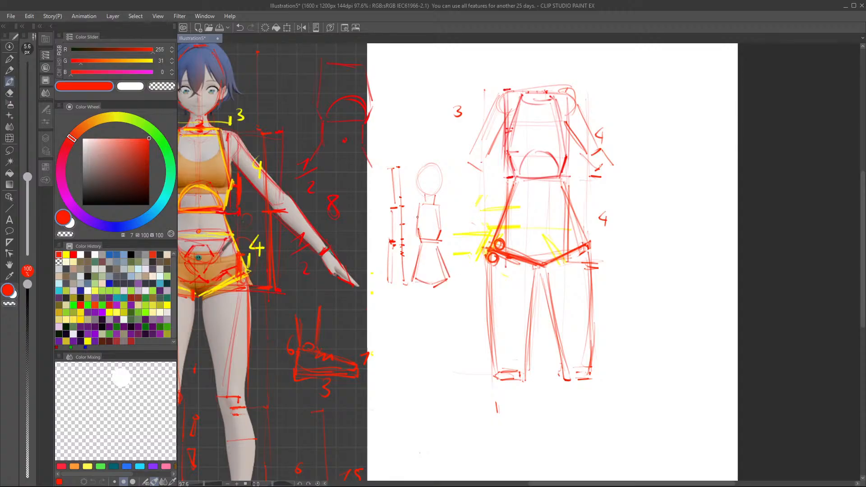
{"action": "mouse_move", "coordinate": [424, 204]}
{"action": "left_mouse_down"}
{"action": "mouse_move", "coordinate": [433, 204]}
{"action": "mouse_move", "coordinate": [442, 228]}
{"action": "left_mouse_up"}
{"action": "mouse_move", "coordinate": [384, 168]}
{"action": "left_mouse_down"}
{"action": "mouse_move", "coordinate": [373, 282]}
{"action": "mouse_move", "coordinate": [382, 284]}
{"action": "left_mouse_up"}
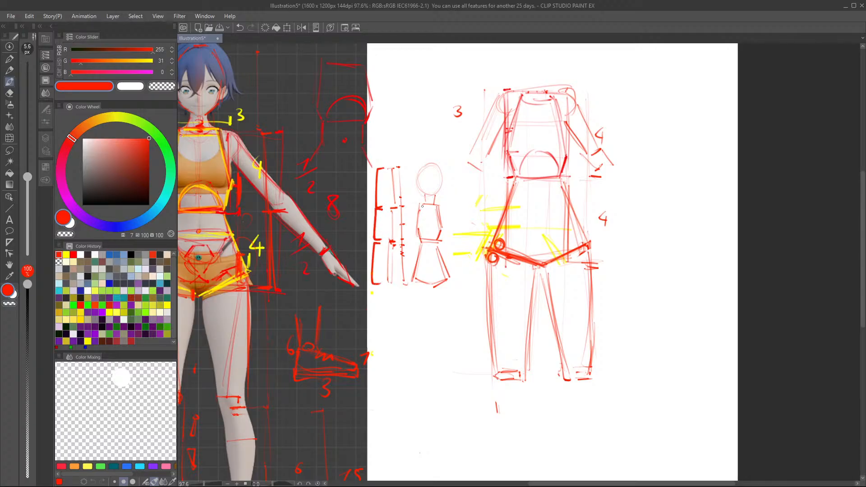
Step: Draw heavy dividing marks at the small figure's crown, neck base, waist and pelvis bottom
{"action": "mouse_move", "coordinate": [427, 166]}
{"action": "left_mouse_down"}
{"action": "mouse_move", "coordinate": [438, 164]}
{"action": "mouse_move", "coordinate": [426, 166]}
{"action": "left_mouse_up"}
{"action": "mouse_move", "coordinate": [425, 206]}
{"action": "left_mouse_down"}
{"action": "mouse_move", "coordinate": [440, 204]}
{"action": "mouse_move", "coordinate": [424, 206]}
{"action": "left_mouse_up"}
{"action": "mouse_move", "coordinate": [434, 242]}
{"action": "left_mouse_down"}
{"action": "mouse_move", "coordinate": [423, 241]}
{"action": "mouse_move", "coordinate": [438, 239]}
{"action": "left_mouse_up"}
{"action": "left_click_drag", "start_coordinate": [429, 286], "coordinate": [440, 286]}
Step: Sketch tapered legs and a foot below the small figure's pelvis, with a vertical measuring line beside them
{"action": "scroll", "coordinate": [462, 238], "scroll_direction": "down", "scroll_amount": 4}
{"action": "scroll", "coordinate": [376, 242], "scroll_direction": "up", "scroll_amount": 3}
{"action": "scroll", "coordinate": [377, 243], "scroll_direction": "down", "scroll_amount": 4}
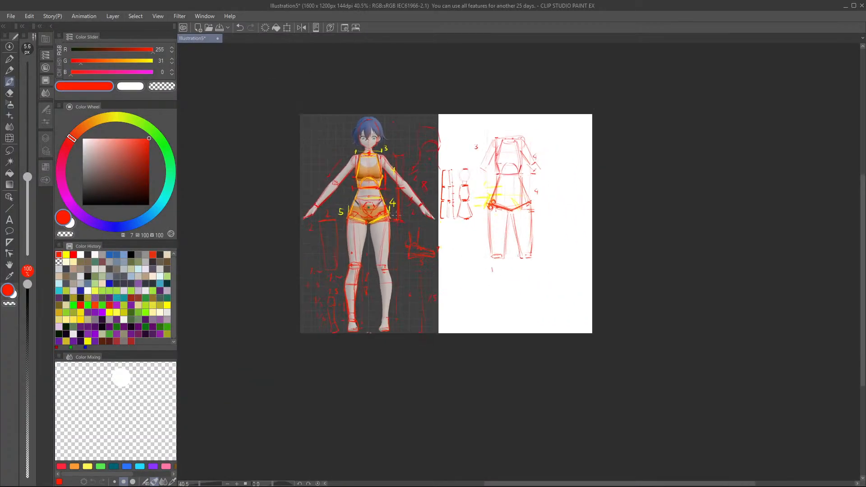
{"action": "scroll", "coordinate": [412, 248], "scroll_direction": "up", "scroll_amount": 3}
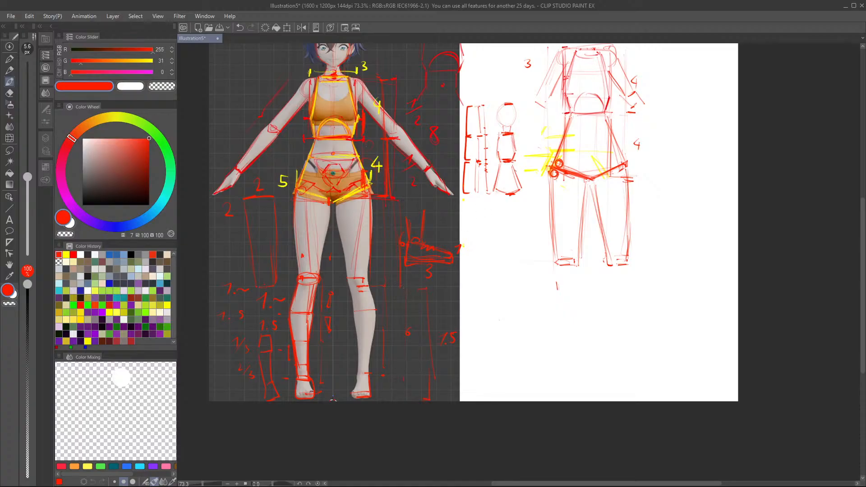
{"action": "left_click_drag", "start_coordinate": [488, 194], "coordinate": [482, 277]}
{"action": "left_click_drag", "start_coordinate": [496, 195], "coordinate": [495, 273]}
{"action": "mouse_move", "coordinate": [526, 201]}
{"action": "left_mouse_down"}
{"action": "mouse_move", "coordinate": [507, 276]}
{"action": "mouse_move", "coordinate": [516, 283]}
{"action": "mouse_move", "coordinate": [495, 284]}
{"action": "left_mouse_up"}
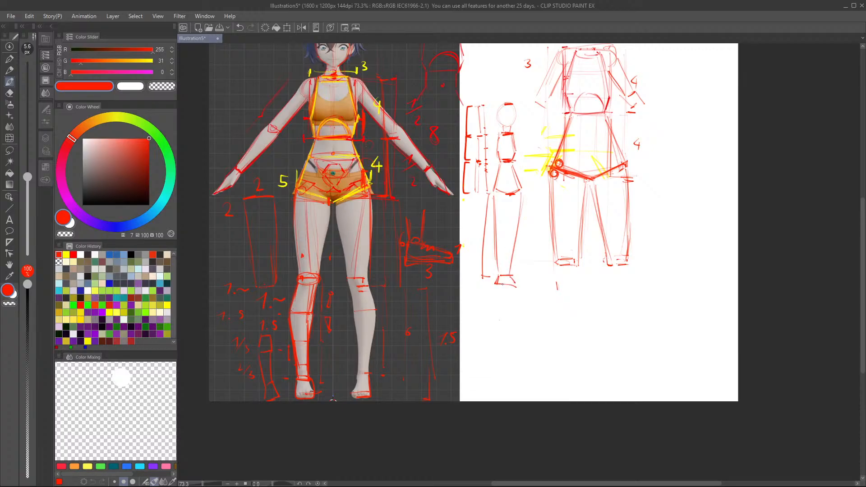
{"action": "left_click_drag", "start_coordinate": [507, 202], "coordinate": [504, 271]}
{"action": "left_click_drag", "start_coordinate": [512, 202], "coordinate": [509, 271]}
Step: Label the small figure's upper body 12, its legs 12 and its foot 1.5, with a level line above the foot
{"action": "mouse_move", "coordinate": [521, 142]}
{"action": "left_mouse_down"}
{"action": "mouse_move", "coordinate": [532, 140]}
{"action": "mouse_move", "coordinate": [527, 156]}
{"action": "left_mouse_up"}
{"action": "left_click_drag", "start_coordinate": [531, 145], "coordinate": [539, 161]}
{"action": "left_click_drag", "start_coordinate": [524, 225], "coordinate": [528, 237]}
{"action": "left_click_drag", "start_coordinate": [534, 227], "coordinate": [543, 241]}
{"action": "mouse_move", "coordinate": [524, 280]}
{"action": "left_mouse_down"}
{"action": "mouse_move", "coordinate": [542, 291]}
{"action": "mouse_move", "coordinate": [551, 273]}
{"action": "left_mouse_up"}
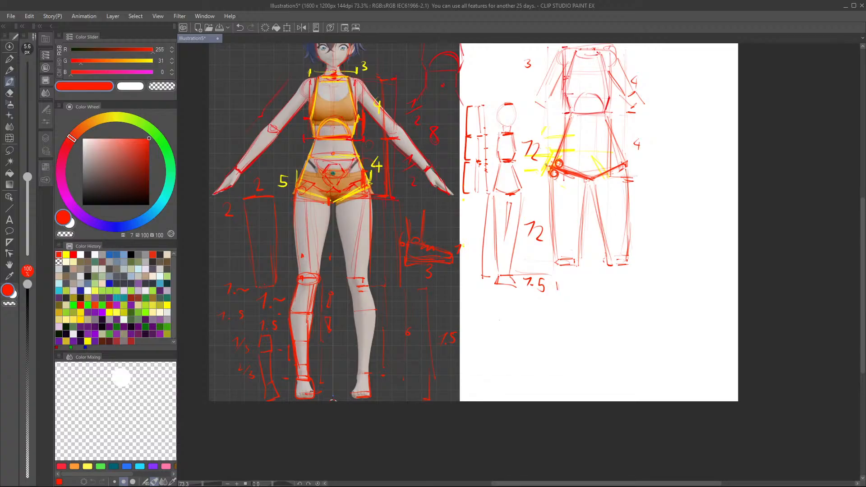
Step: Draw lines down the reference's right-hand thigh and shin, and compare its right-hand arm segments with the torso using guide lines and arcs
{"action": "scroll", "coordinate": [546, 164], "scroll_direction": "down", "scroll_amount": 2}
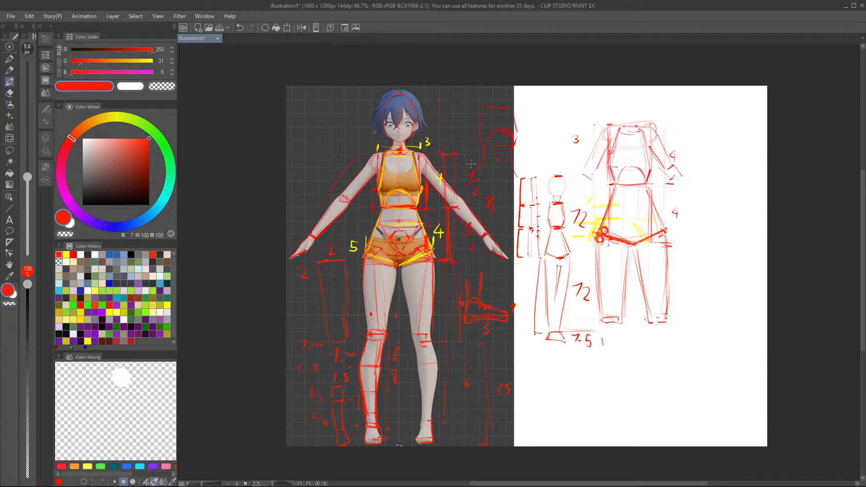
{"action": "scroll", "coordinate": [422, 148], "scroll_direction": "up", "scroll_amount": 1}
{"action": "scroll", "coordinate": [358, 146], "scroll_direction": "down", "scroll_amount": 1}
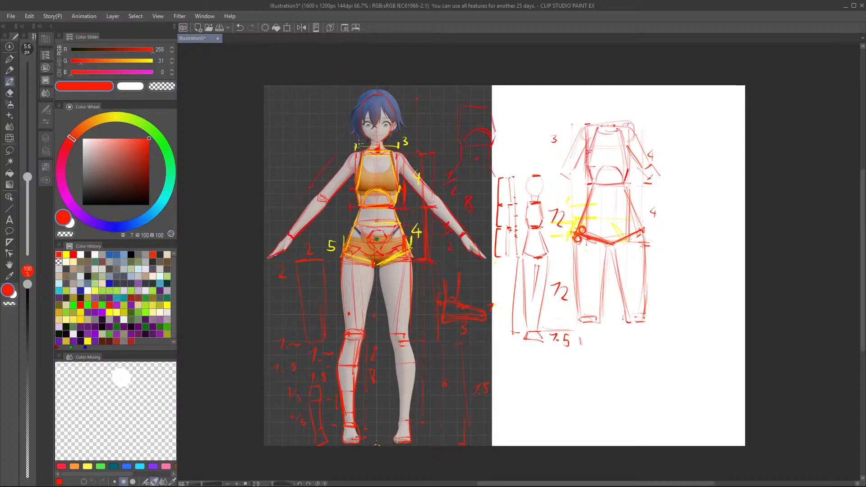
{"action": "scroll", "coordinate": [582, 212], "scroll_direction": "down", "scroll_amount": 1}
{"action": "scroll", "coordinate": [641, 238], "scroll_direction": "up", "scroll_amount": 2}
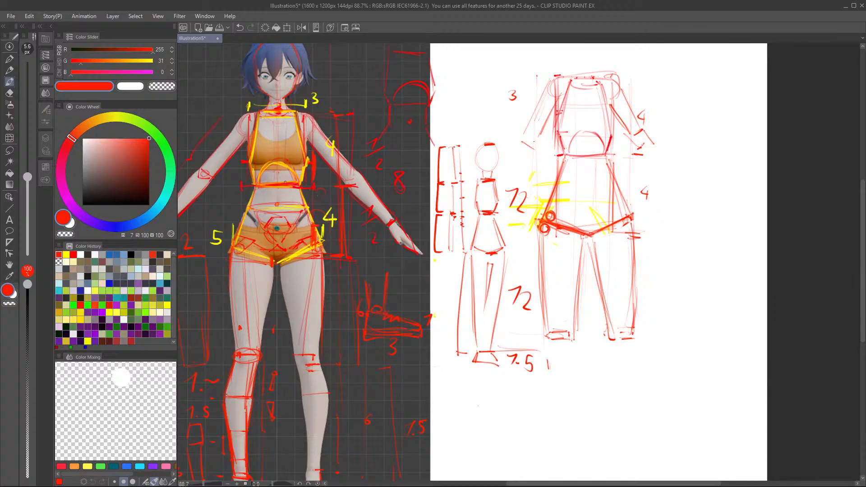
{"action": "left_click_drag", "start_coordinate": [501, 257], "coordinate": [488, 341]}
{"action": "left_click_drag", "start_coordinate": [306, 270], "coordinate": [302, 335]}
{"action": "left_click_drag", "start_coordinate": [315, 376], "coordinate": [317, 446]}
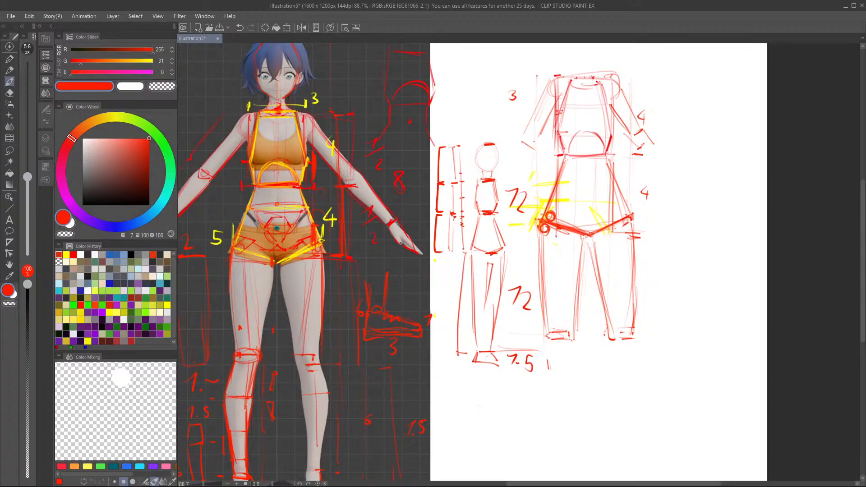
{"action": "left_click_drag", "start_coordinate": [346, 183], "coordinate": [356, 171]}
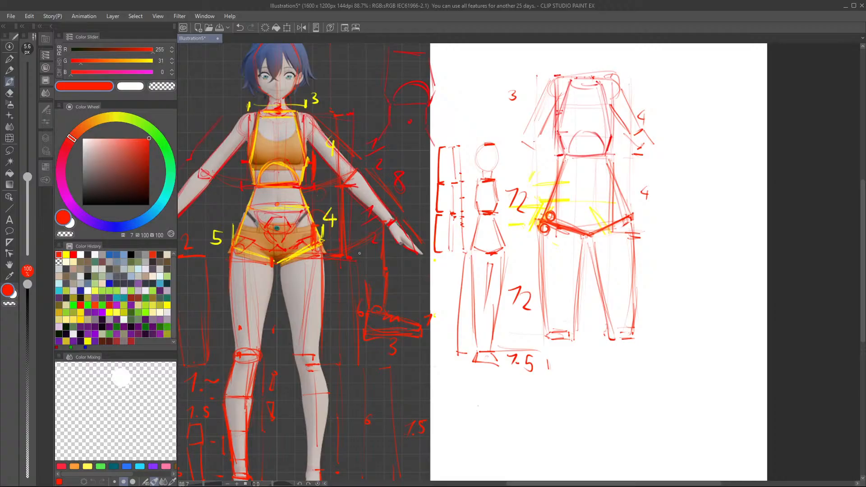
Step: Mark the reference head's width with side ticks, draw a line across the face and write 4 beside the head
{"action": "scroll", "coordinate": [386, 276], "scroll_direction": "down", "scroll_amount": 3}
{"action": "scroll", "coordinate": [318, 129], "scroll_direction": "up", "scroll_amount": 4}
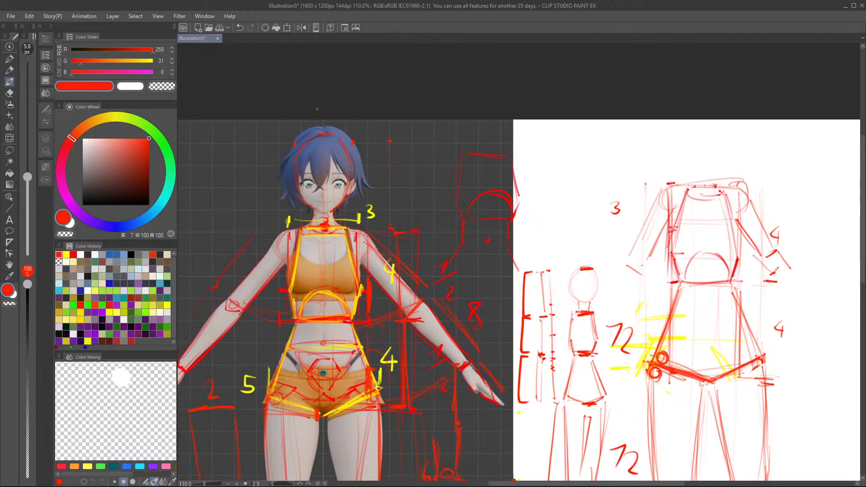
{"action": "left_click_drag", "start_coordinate": [289, 143], "coordinate": [290, 149]}
{"action": "left_click_drag", "start_coordinate": [302, 182], "coordinate": [353, 178]}
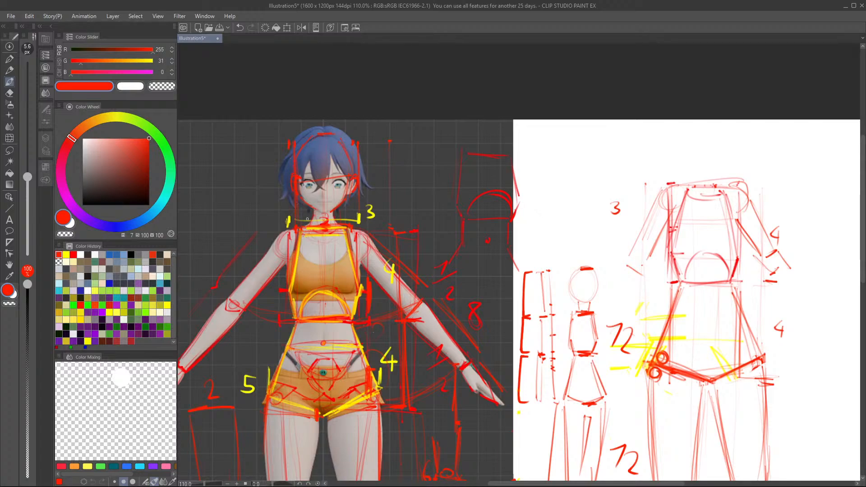
{"action": "left_click_drag", "start_coordinate": [376, 176], "coordinate": [384, 177]}
{"action": "left_click_drag", "start_coordinate": [382, 167], "coordinate": [381, 187]}
Step: Sketch two stacked boxes on the blank area beside the construction sketch, labelled 3 wide and 4 high each
{"action": "left_click_drag", "start_coordinate": [399, 262], "coordinate": [353, 263], "text": "ctrl"}
{"action": "left_click_drag", "start_coordinate": [595, 287], "coordinate": [636, 286], "text": "ctrl"}
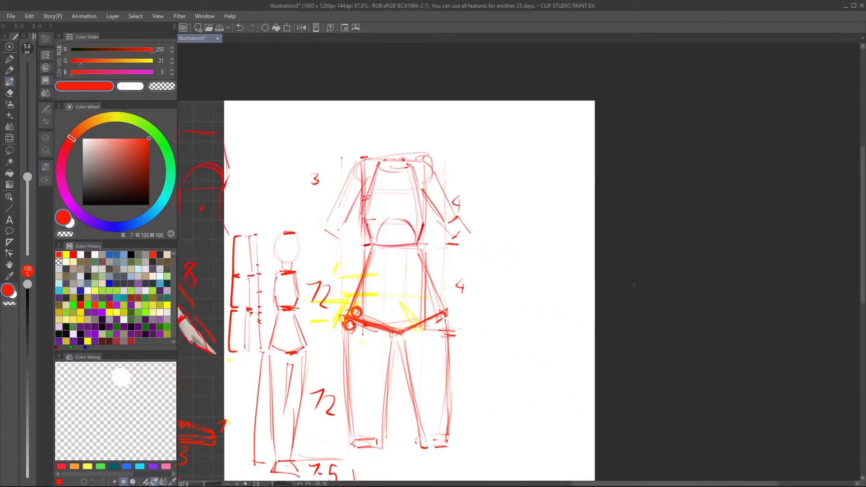
{"action": "left_click_drag", "start_coordinate": [525, 121], "coordinate": [528, 127]}
{"action": "left_click_drag", "start_coordinate": [494, 150], "coordinate": [501, 155]}
{"action": "mouse_move", "coordinate": [499, 152]}
{"action": "left_mouse_down"}
{"action": "mouse_move", "coordinate": [499, 161]}
{"action": "mouse_move", "coordinate": [544, 136]}
{"action": "mouse_move", "coordinate": [543, 170]}
{"action": "mouse_move", "coordinate": [514, 177]}
{"action": "left_mouse_up"}
{"action": "mouse_move", "coordinate": [517, 177]}
{"action": "left_mouse_down"}
{"action": "mouse_move", "coordinate": [540, 177]}
{"action": "mouse_move", "coordinate": [516, 225]}
{"action": "left_mouse_up"}
{"action": "mouse_move", "coordinate": [542, 181]}
{"action": "left_mouse_down"}
{"action": "mouse_move", "coordinate": [543, 215]}
{"action": "mouse_move", "coordinate": [504, 195]}
{"action": "left_mouse_up"}
{"action": "left_click_drag", "start_coordinate": [501, 192], "coordinate": [502, 199]}
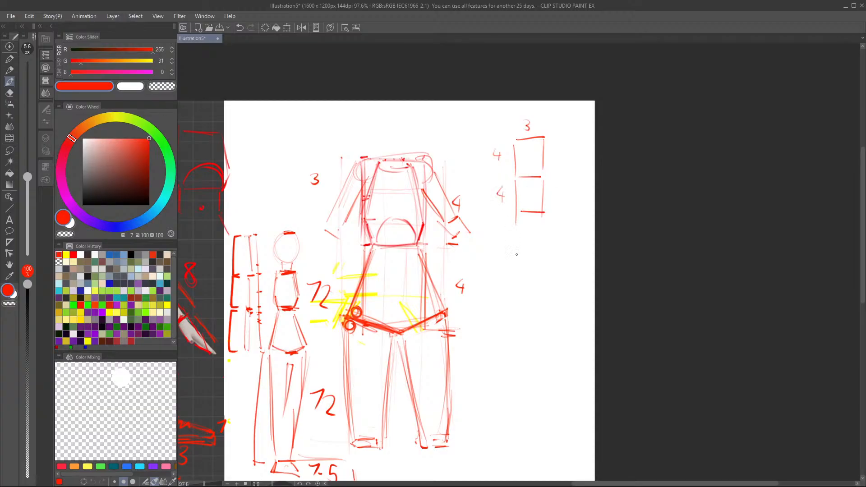
Step: Add a flared pelvis block below the two boxes, labelled 3 at the waist and 5 at the base
{"action": "left_click_drag", "start_coordinate": [527, 201], "coordinate": [529, 208]}
{"action": "left_click_drag", "start_coordinate": [523, 250], "coordinate": [548, 250]}
{"action": "left_click_drag", "start_coordinate": [544, 218], "coordinate": [551, 249]}
{"action": "mouse_move", "coordinate": [512, 215]}
{"action": "left_mouse_down"}
{"action": "mouse_move", "coordinate": [506, 249]}
{"action": "mouse_move", "coordinate": [553, 251]}
{"action": "mouse_move", "coordinate": [527, 267]}
{"action": "left_mouse_up"}
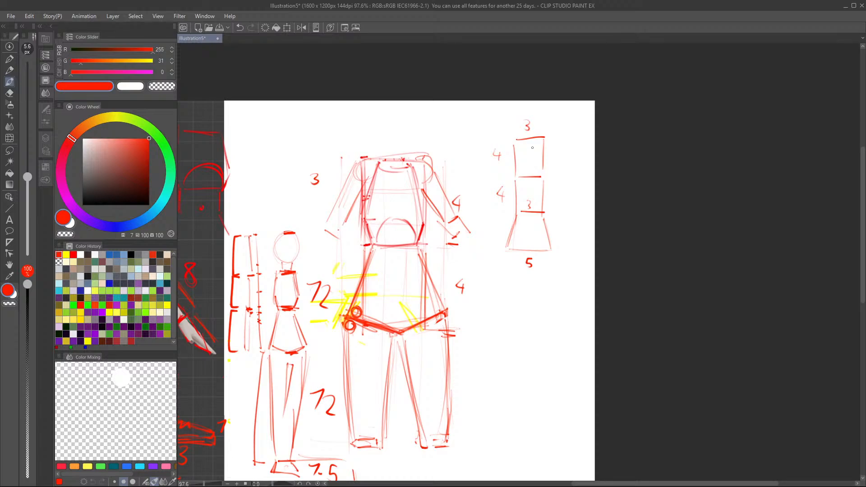
Step: Draw a head circle, neck, tapered chest and pelvis curve inside the blocks, and start the outlines of the thighs
{"action": "mouse_move", "coordinate": [542, 151]}
{"action": "left_mouse_down"}
{"action": "mouse_move", "coordinate": [540, 163]}
{"action": "mouse_move", "coordinate": [519, 143]}
{"action": "mouse_move", "coordinate": [533, 175]}
{"action": "mouse_move", "coordinate": [517, 188]}
{"action": "mouse_move", "coordinate": [514, 205]}
{"action": "mouse_move", "coordinate": [542, 201]}
{"action": "mouse_move", "coordinate": [543, 210]}
{"action": "mouse_move", "coordinate": [516, 217]}
{"action": "mouse_move", "coordinate": [512, 242]}
{"action": "left_mouse_up"}
{"action": "mouse_move", "coordinate": [543, 213]}
{"action": "left_mouse_down"}
{"action": "mouse_move", "coordinate": [550, 248]}
{"action": "mouse_move", "coordinate": [528, 247]}
{"action": "mouse_move", "coordinate": [535, 250]}
{"action": "mouse_move", "coordinate": [515, 302]}
{"action": "left_mouse_up"}
{"action": "mouse_move", "coordinate": [525, 264]}
{"action": "left_mouse_down"}
{"action": "mouse_move", "coordinate": [528, 303]}
{"action": "mouse_move", "coordinate": [536, 284]}
{"action": "left_mouse_up"}
{"action": "left_click_drag", "start_coordinate": [551, 250], "coordinate": [541, 300]}
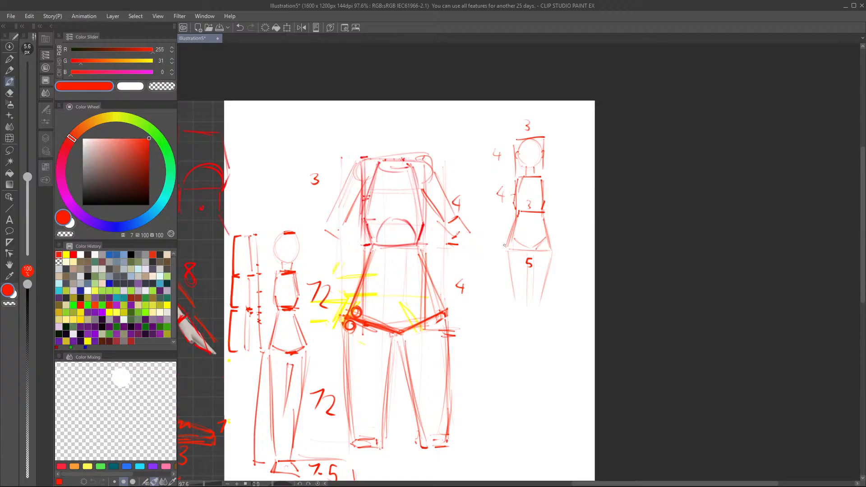
Step: Mark the upper and lower body heights beside the new figure and draw its full-length legs and two feet
{"action": "left_click_drag", "start_coordinate": [569, 146], "coordinate": [568, 250]}
{"action": "left_click_drag", "start_coordinate": [566, 355], "coordinate": [566, 362]}
{"action": "left_click_drag", "start_coordinate": [551, 270], "coordinate": [539, 359]}
{"action": "mouse_move", "coordinate": [515, 275]}
{"action": "left_mouse_down"}
{"action": "mouse_move", "coordinate": [517, 357]}
{"action": "mouse_move", "coordinate": [537, 364]}
{"action": "left_mouse_up"}
{"action": "left_click_drag", "start_coordinate": [526, 301], "coordinate": [526, 356]}
{"action": "left_click_drag", "start_coordinate": [528, 279], "coordinate": [526, 356]}
{"action": "mouse_move", "coordinate": [530, 302]}
{"action": "left_mouse_down"}
{"action": "mouse_move", "coordinate": [526, 364]}
{"action": "mouse_move", "coordinate": [513, 375]}
{"action": "left_mouse_up"}
{"action": "left_click_drag", "start_coordinate": [524, 362], "coordinate": [528, 379]}
{"action": "left_click_drag", "start_coordinate": [538, 363], "coordinate": [545, 377]}
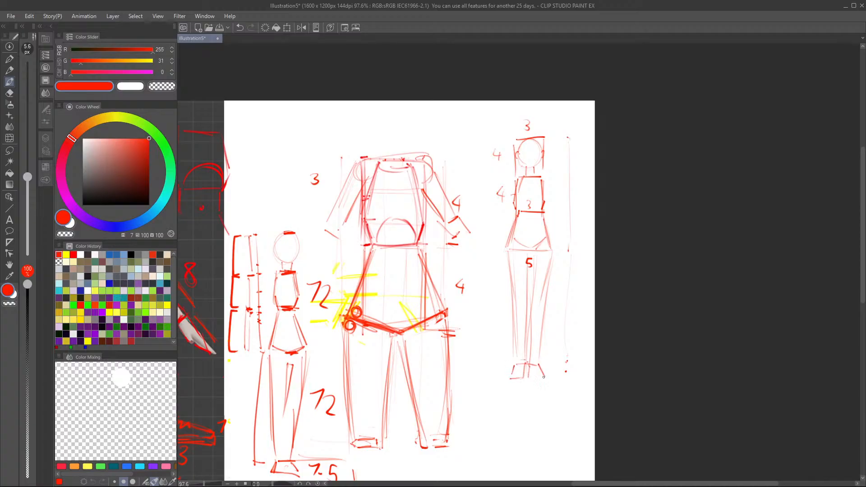
Step: Sketch the upper arms, forearms and hands on both sides of the new figure, hanging down past the hips
{"action": "mouse_move", "coordinate": [513, 180]}
{"action": "left_mouse_down"}
{"action": "mouse_move", "coordinate": [508, 191]}
{"action": "mouse_move", "coordinate": [553, 187]}
{"action": "mouse_move", "coordinate": [505, 214]}
{"action": "left_mouse_up"}
{"action": "left_click_drag", "start_coordinate": [551, 189], "coordinate": [554, 215]}
{"action": "mouse_move", "coordinate": [546, 204]}
{"action": "left_mouse_down"}
{"action": "mouse_move", "coordinate": [545, 216]}
{"action": "mouse_move", "coordinate": [554, 215]}
{"action": "mouse_move", "coordinate": [499, 251]}
{"action": "left_mouse_up"}
{"action": "left_click_drag", "start_coordinate": [515, 216], "coordinate": [501, 253]}
{"action": "left_click_drag", "start_coordinate": [554, 217], "coordinate": [559, 250]}
{"action": "left_click_drag", "start_coordinate": [547, 223], "coordinate": [553, 246]}
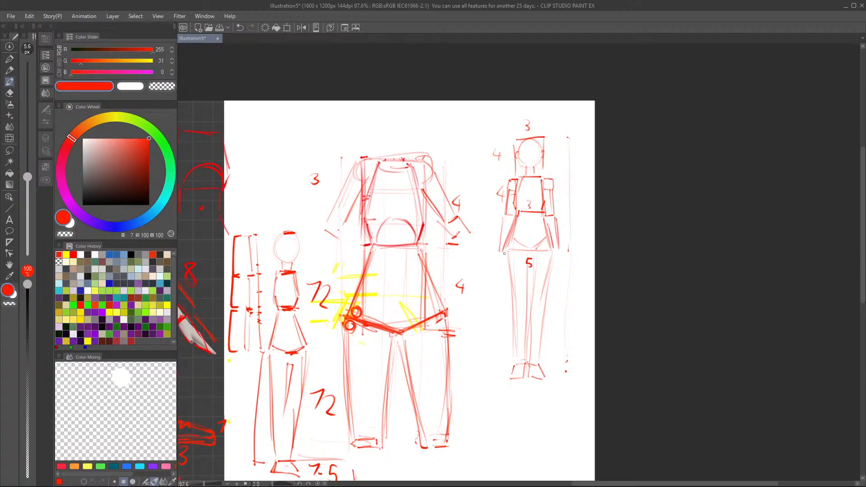
{"action": "left_click_drag", "start_coordinate": [497, 250], "coordinate": [507, 269]}
{"action": "left_click_drag", "start_coordinate": [502, 223], "coordinate": [510, 225]}
{"action": "left_click_drag", "start_coordinate": [506, 256], "coordinate": [503, 278]}
{"action": "left_click_drag", "start_coordinate": [560, 252], "coordinate": [551, 276]}
Step: Compare the annotated reference figure with the proportion sketches on the page beside it
{"action": "scroll", "coordinate": [579, 298], "scroll_direction": "down", "scroll_amount": 2}
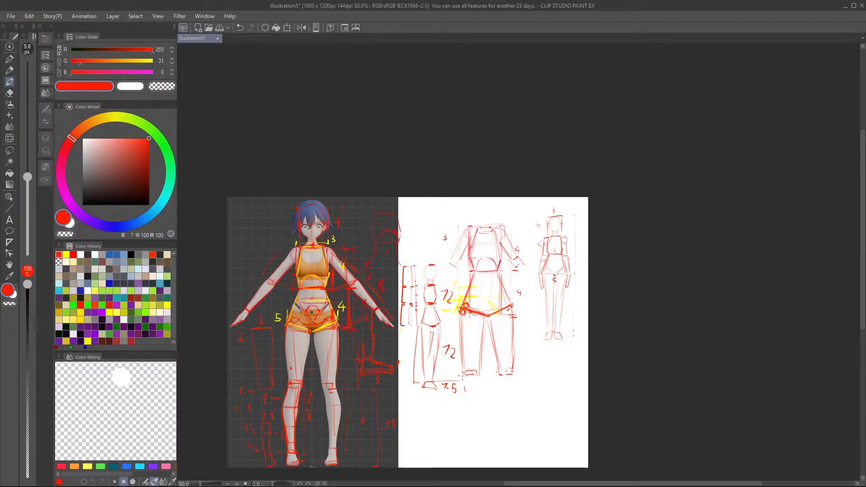
{"action": "scroll", "coordinate": [529, 282], "scroll_direction": "down", "scroll_amount": 4}
{"action": "scroll", "coordinate": [393, 331], "scroll_direction": "up", "scroll_amount": 8}
{"action": "scroll", "coordinate": [391, 331], "scroll_direction": "down", "scroll_amount": 2}
{"action": "scroll", "coordinate": [409, 236], "scroll_direction": "up", "scroll_amount": 1}
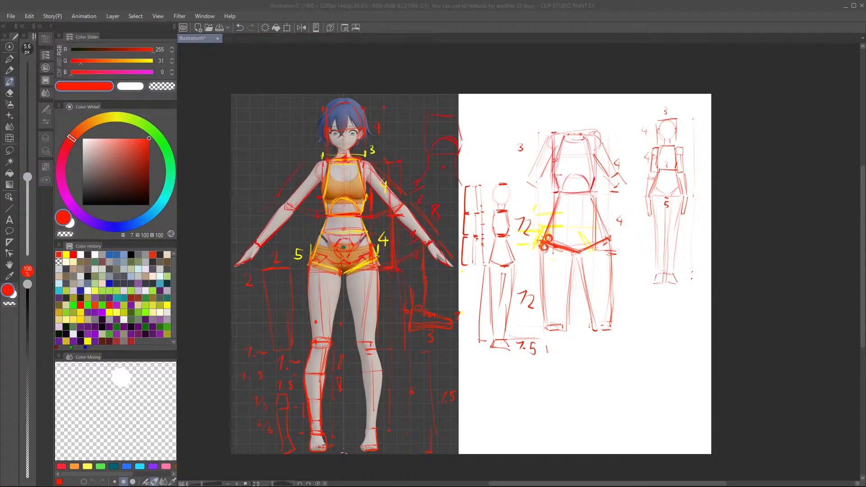
{"action": "left_click", "coordinate": [489, 475]}
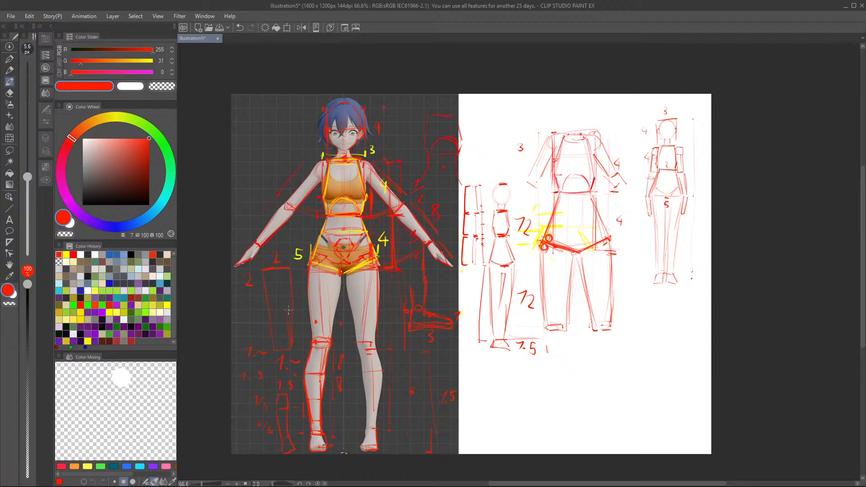
{"action": "scroll", "coordinate": [454, 255], "scroll_direction": "down", "scroll_amount": 2}
{"action": "scroll", "coordinate": [374, 261], "scroll_direction": "up", "scroll_amount": 6}
{"action": "scroll", "coordinate": [553, 205], "scroll_direction": "down", "scroll_amount": 6}
{"action": "scroll", "coordinate": [472, 239], "scroll_direction": "up", "scroll_amount": 3}
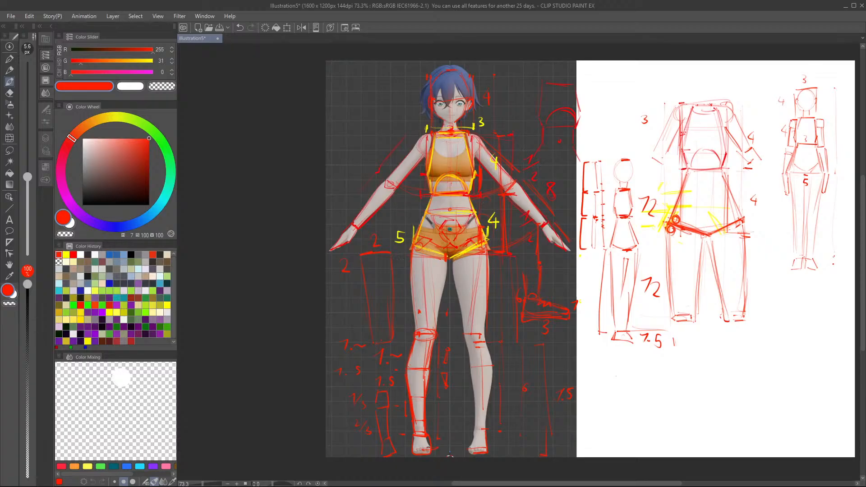
Step: Switch the drawing colour to cyan and trace the reference's head, chest block and rib arch
{"action": "left_click", "coordinate": [162, 200]}
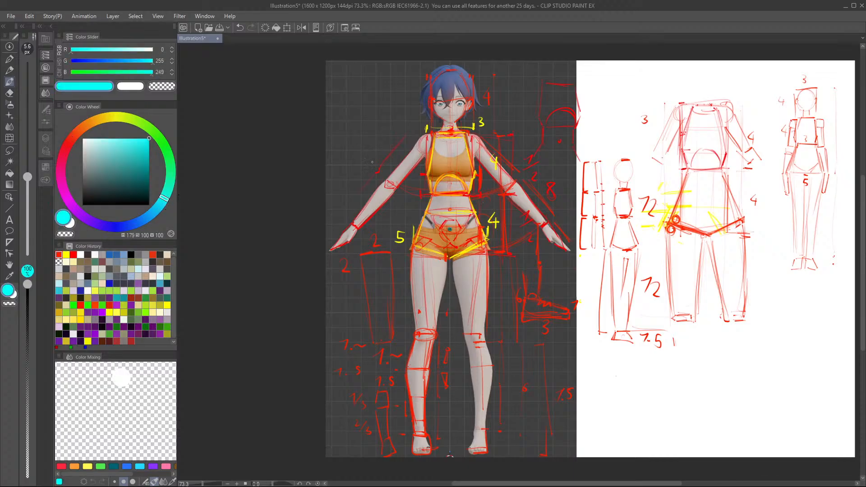
{"action": "mouse_move", "coordinate": [481, 90]}
{"action": "left_mouse_down"}
{"action": "mouse_move", "coordinate": [461, 122]}
{"action": "mouse_move", "coordinate": [482, 88]}
{"action": "mouse_move", "coordinate": [432, 93]}
{"action": "left_mouse_up"}
{"action": "key", "text": "ctrl+z"}
{"action": "mouse_move", "coordinate": [431, 95]}
{"action": "left_mouse_down"}
{"action": "mouse_move", "coordinate": [431, 103]}
{"action": "mouse_move", "coordinate": [464, 76]}
{"action": "mouse_move", "coordinate": [471, 97]}
{"action": "mouse_move", "coordinate": [465, 116]}
{"action": "mouse_move", "coordinate": [431, 105]}
{"action": "left_mouse_up"}
{"action": "left_click_drag", "start_coordinate": [435, 136], "coordinate": [429, 191]}
{"action": "mouse_move", "coordinate": [465, 135]}
{"action": "left_mouse_down"}
{"action": "mouse_move", "coordinate": [475, 172]}
{"action": "mouse_move", "coordinate": [466, 194]}
{"action": "mouse_move", "coordinate": [449, 175]}
{"action": "mouse_move", "coordinate": [463, 184]}
{"action": "left_mouse_up"}
{"action": "left_click_drag", "start_coordinate": [440, 194], "coordinate": [466, 193]}
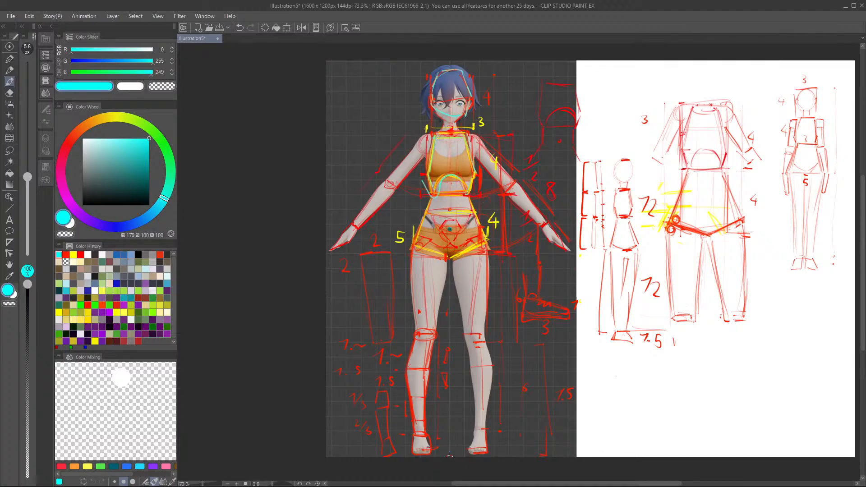
Step: Trace the reference's pelvis, thighs, lower legs and feet in cyan
{"action": "mouse_move", "coordinate": [426, 213]}
{"action": "left_mouse_down"}
{"action": "mouse_move", "coordinate": [415, 246]}
{"action": "mouse_move", "coordinate": [472, 211]}
{"action": "mouse_move", "coordinate": [483, 235]}
{"action": "mouse_move", "coordinate": [441, 264]}
{"action": "mouse_move", "coordinate": [415, 298]}
{"action": "mouse_move", "coordinate": [418, 319]}
{"action": "left_mouse_up"}
{"action": "mouse_move", "coordinate": [446, 267]}
{"action": "left_mouse_down"}
{"action": "mouse_move", "coordinate": [437, 326]}
{"action": "mouse_move", "coordinate": [468, 324]}
{"action": "left_mouse_up"}
{"action": "left_click_drag", "start_coordinate": [487, 265], "coordinate": [486, 330]}
{"action": "mouse_move", "coordinate": [417, 338]}
{"action": "left_mouse_down"}
{"action": "mouse_move", "coordinate": [433, 337]}
{"action": "mouse_move", "coordinate": [420, 429]}
{"action": "mouse_move", "coordinate": [427, 424]}
{"action": "left_mouse_up"}
{"action": "mouse_move", "coordinate": [466, 342]}
{"action": "left_mouse_down"}
{"action": "mouse_move", "coordinate": [480, 421]}
{"action": "mouse_move", "coordinate": [490, 351]}
{"action": "mouse_move", "coordinate": [480, 428]}
{"action": "left_mouse_up"}
{"action": "left_click_drag", "start_coordinate": [420, 428], "coordinate": [416, 447]}
{"action": "mouse_move", "coordinate": [426, 428]}
{"action": "left_mouse_down"}
{"action": "mouse_move", "coordinate": [430, 447]}
{"action": "mouse_move", "coordinate": [438, 446]}
{"action": "left_mouse_up"}
{"action": "left_click_drag", "start_coordinate": [474, 427], "coordinate": [471, 444]}
{"action": "left_click_drag", "start_coordinate": [485, 433], "coordinate": [484, 452]}
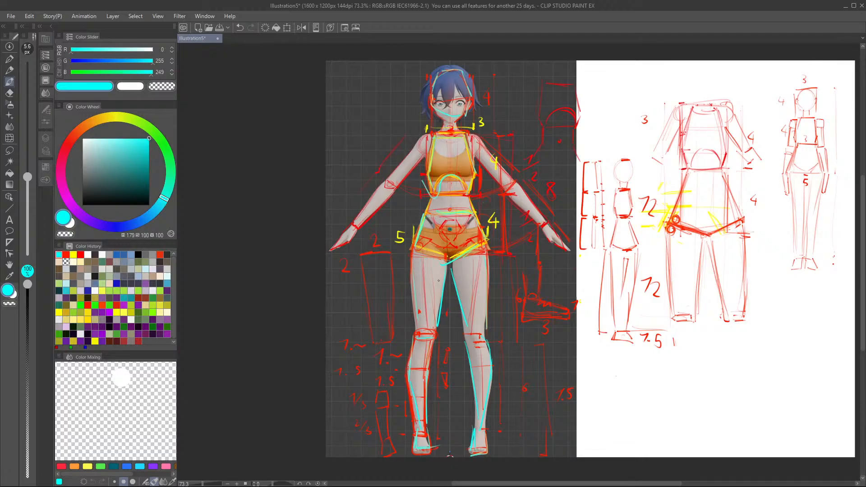
Step: Trace both of the reference's arms and hands in cyan, including the shoulder area
{"action": "mouse_move", "coordinate": [418, 144]}
{"action": "left_mouse_down"}
{"action": "mouse_move", "coordinate": [355, 234]}
{"action": "mouse_move", "coordinate": [336, 243]}
{"action": "left_mouse_up"}
{"action": "left_click_drag", "start_coordinate": [361, 232], "coordinate": [337, 249]}
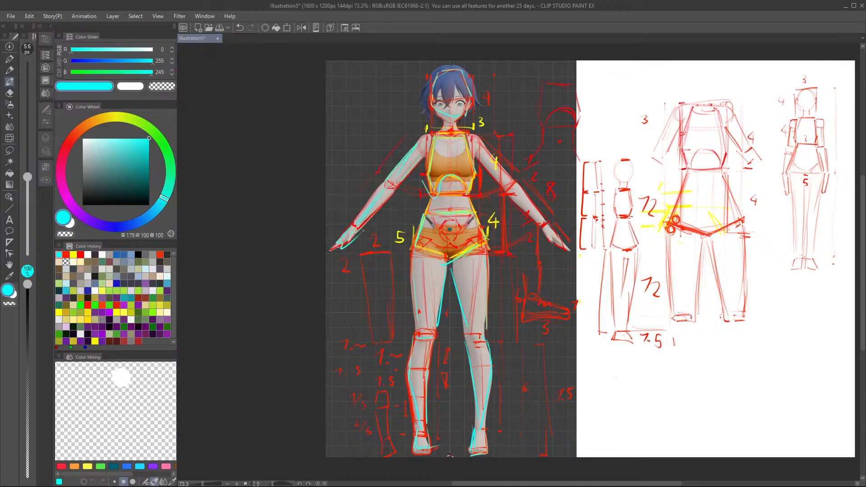
{"action": "left_click_drag", "start_coordinate": [503, 176], "coordinate": [495, 167]}
{"action": "mouse_move", "coordinate": [475, 140]}
{"action": "left_mouse_down"}
{"action": "mouse_move", "coordinate": [513, 176]}
{"action": "mouse_move", "coordinate": [497, 154]}
{"action": "left_mouse_up"}
{"action": "left_click_drag", "start_coordinate": [484, 161], "coordinate": [544, 235]}
{"action": "left_click_drag", "start_coordinate": [514, 180], "coordinate": [561, 242]}
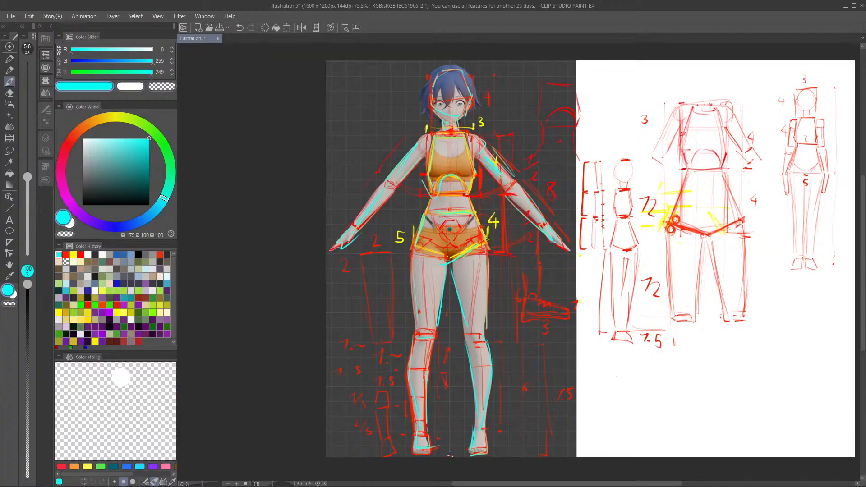
{"action": "left_click_drag", "start_coordinate": [414, 140], "coordinate": [479, 135]}
Step: Hide the reference figure's layer, Layer 2, so only the construction lines are displayed
{"action": "left_click", "coordinate": [46, 137]}
{"action": "left_click", "coordinate": [59, 99]}
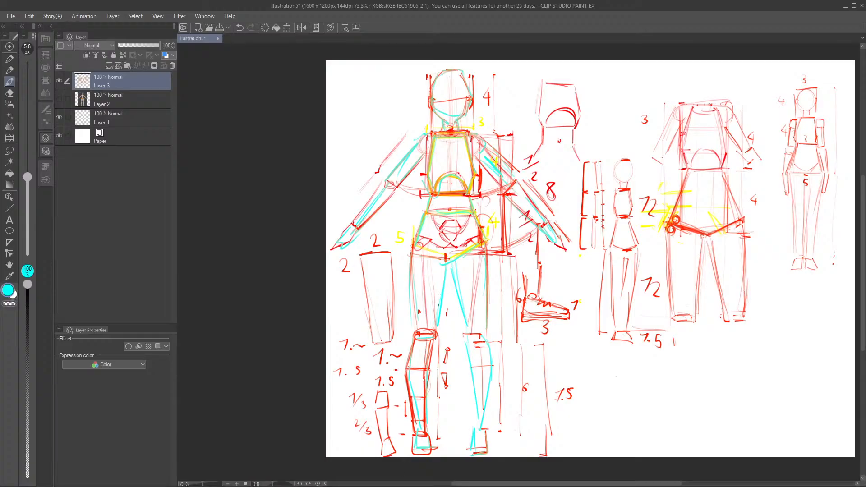
{"action": "scroll", "coordinate": [392, 262], "scroll_direction": "down", "scroll_amount": 3}
{"action": "scroll", "coordinate": [598, 311], "scroll_direction": "up", "scroll_amount": 2}
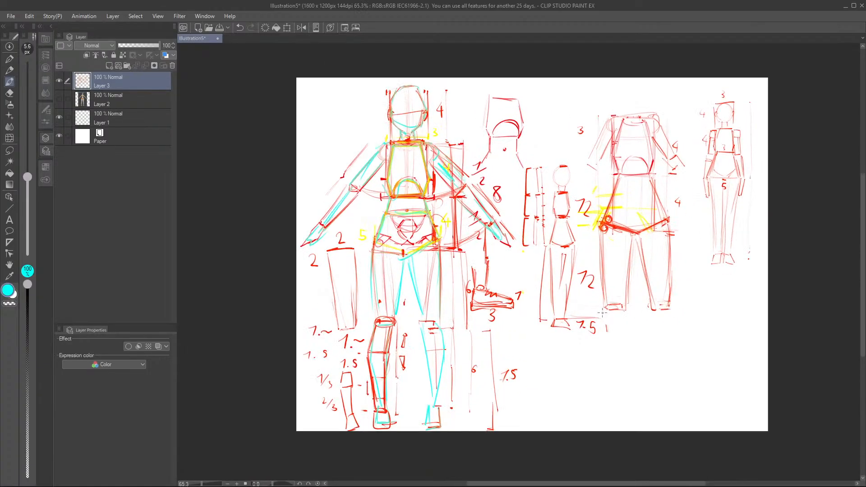
Step: Select the small full-body figure with arms, move it closer to the traced figure and enlarge it to nearly the page height
{"action": "left_click", "coordinate": [10, 150]}
{"action": "left_click_drag", "start_coordinate": [697, 84], "coordinate": [759, 273]}
{"action": "left_click", "coordinate": [743, 288]}
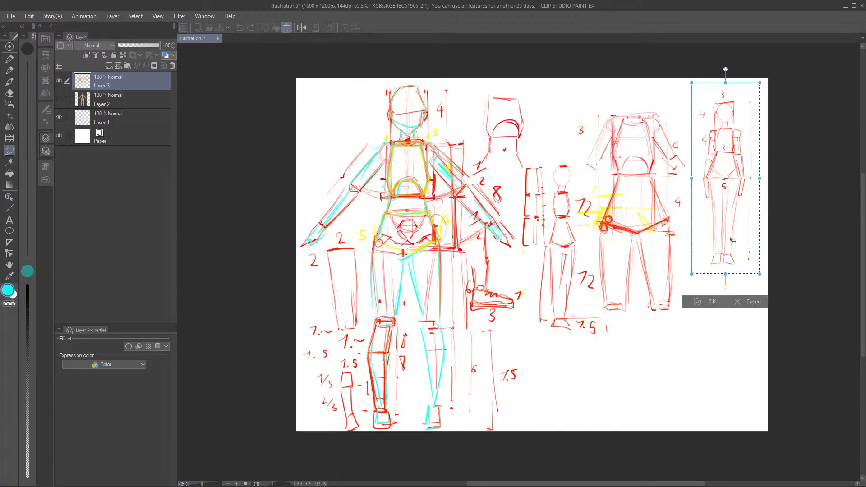
{"action": "left_click_drag", "start_coordinate": [734, 216], "coordinate": [548, 197]}
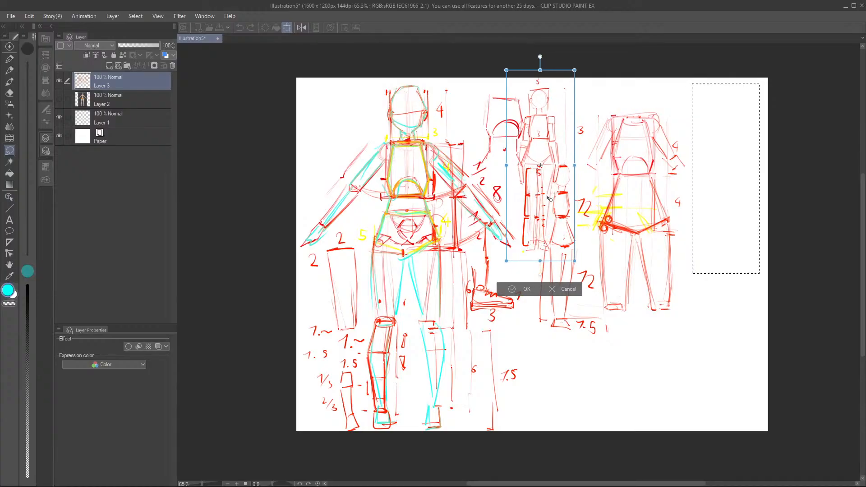
{"action": "left_click_drag", "start_coordinate": [573, 259], "coordinate": [664, 446]}
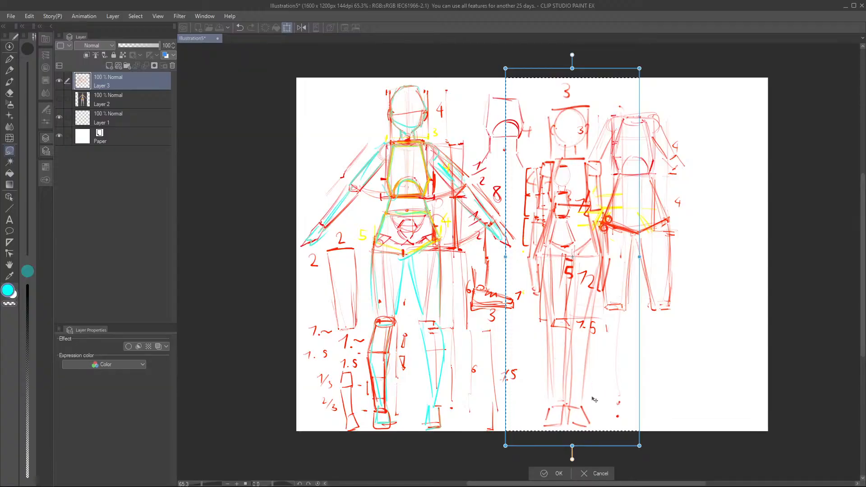
Step: Enlarge the selected construction figure to the full page height, move it to the page's far right edge and apply the transformation
{"action": "left_click_drag", "start_coordinate": [639, 69], "coordinate": [666, 45]}
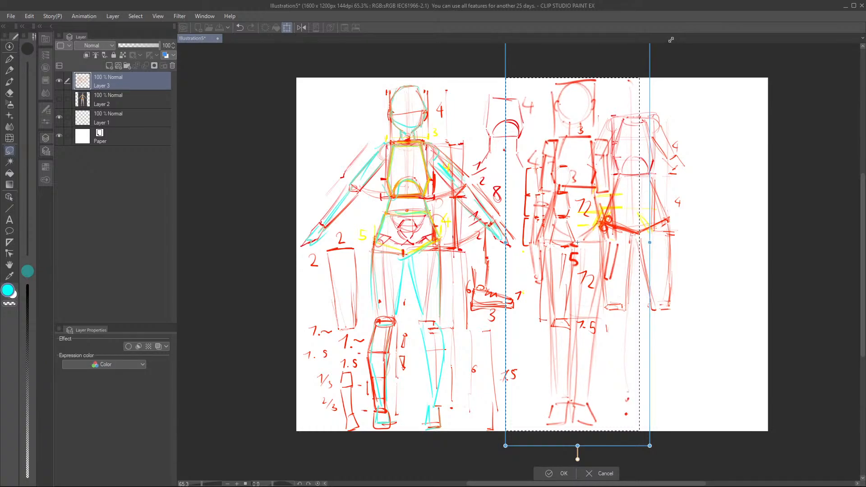
{"action": "left_click_drag", "start_coordinate": [506, 446], "coordinate": [505, 447]}
{"action": "left_click_drag", "start_coordinate": [576, 334], "coordinate": [721, 332]}
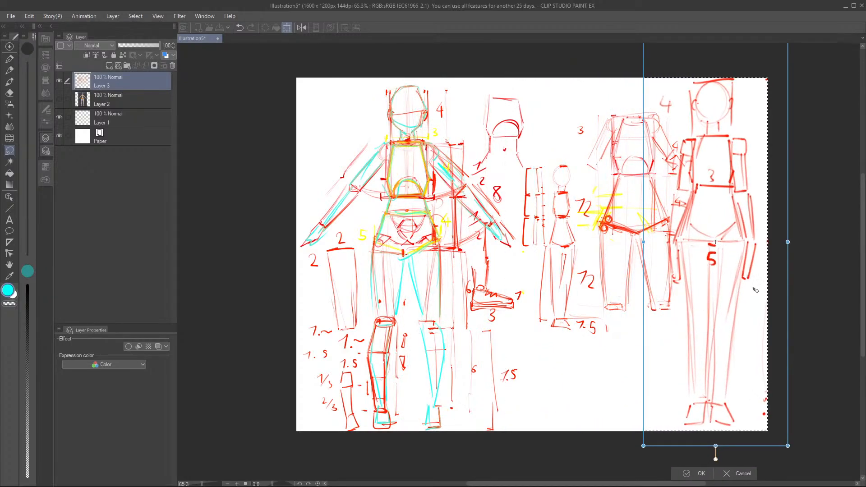
{"action": "left_click", "coordinate": [702, 473]}
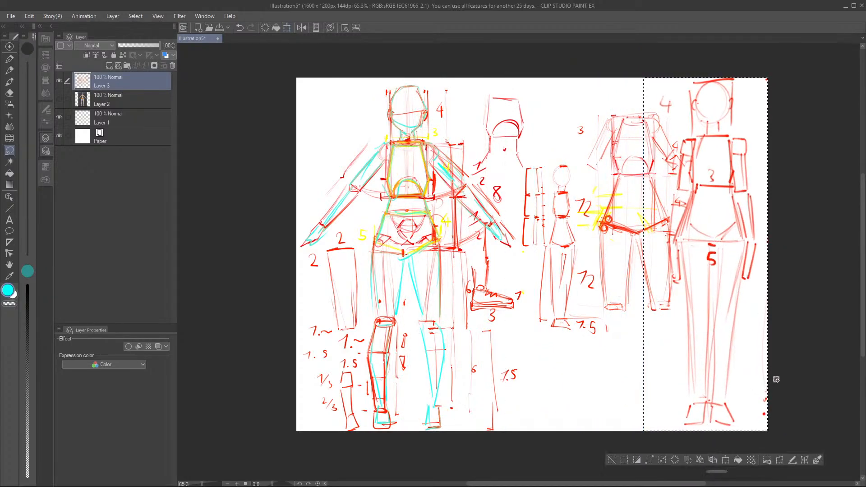
{"action": "left_click", "coordinate": [726, 460]}
{"action": "mouse_move", "coordinate": [719, 400]}
{"action": "left_mouse_down"}
{"action": "mouse_move", "coordinate": [727, 402]}
{"action": "mouse_move", "coordinate": [716, 399]}
{"action": "left_mouse_up"}
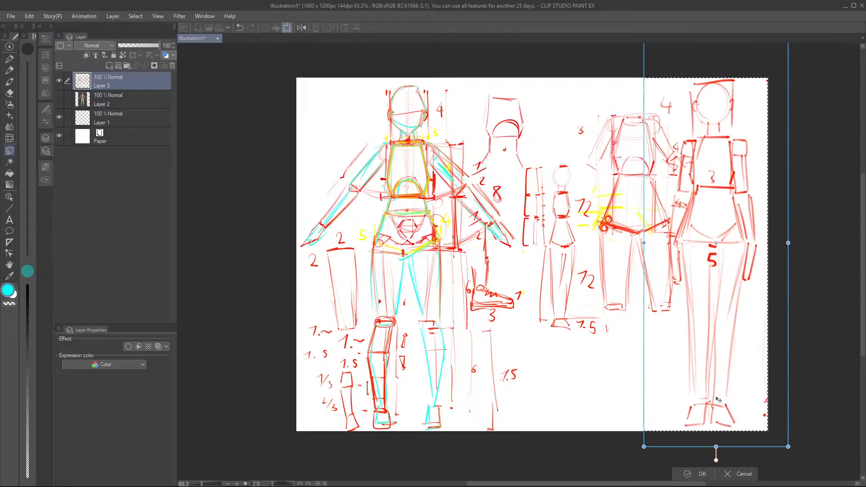
{"action": "left_click", "coordinate": [739, 472]}
Step: Clear the selection, show the reference figure's Layer 2 and hide the construction drawings on Layer 3
{"action": "left_click", "coordinate": [800, 401]}
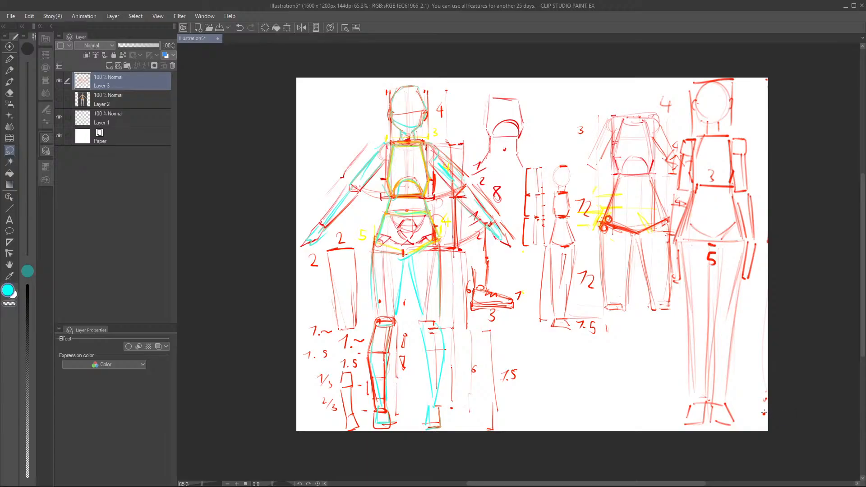
{"action": "left_click_drag", "start_coordinate": [314, 103], "coordinate": [499, 408]}
{"action": "left_click", "coordinate": [567, 390]}
{"action": "left_click", "coordinate": [59, 99]}
{"action": "left_click", "coordinate": [59, 81]}
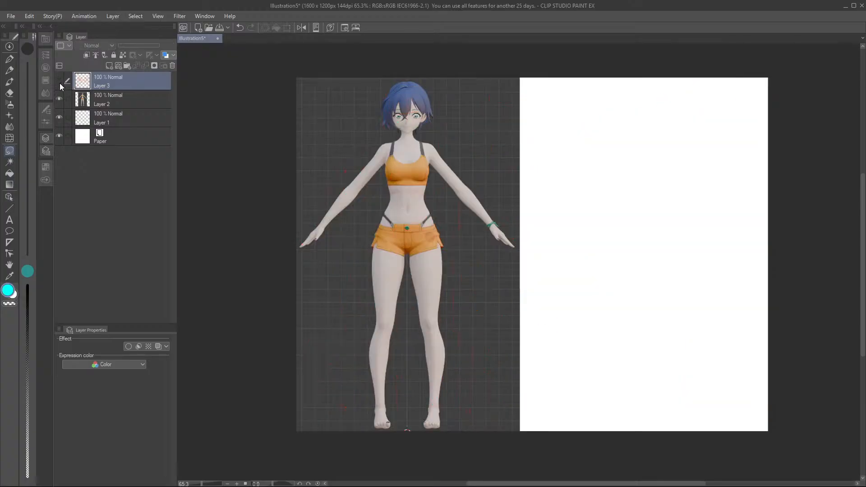
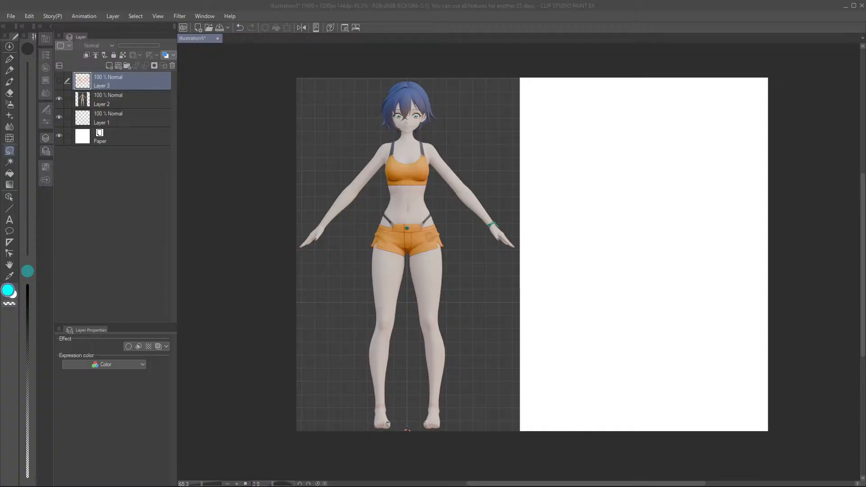
Step: Paste the side-view wireframe reference, select its figure, move it directly beside the front view and enlarge it to nearly the page height
{"action": "left_click", "coordinate": [499, 477]}
{"action": "key", "text": "ctrl+v"}
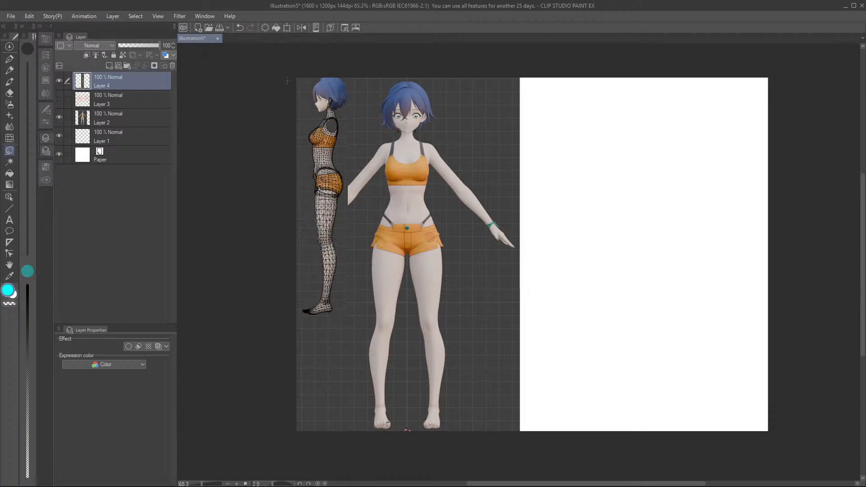
{"action": "left_click_drag", "start_coordinate": [285, 71], "coordinate": [362, 336]}
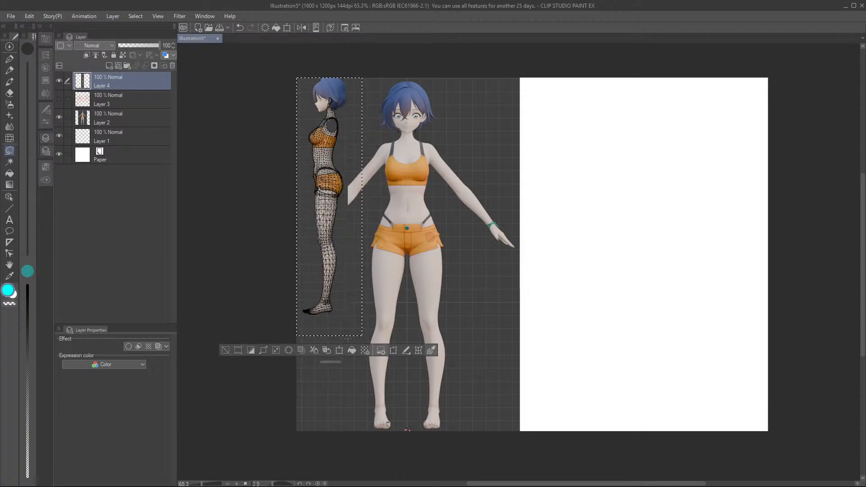
{"action": "left_click", "coordinate": [339, 350]}
{"action": "left_click_drag", "start_coordinate": [330, 299], "coordinate": [547, 421]}
{"action": "left_click_drag", "start_coordinate": [577, 201], "coordinate": [673, 75]}
Step: Fine-tune the side view's size and position so its head and feet align with the front view, and apply the transformation
{"action": "left_click_drag", "start_coordinate": [546, 155], "coordinate": [549, 164]}
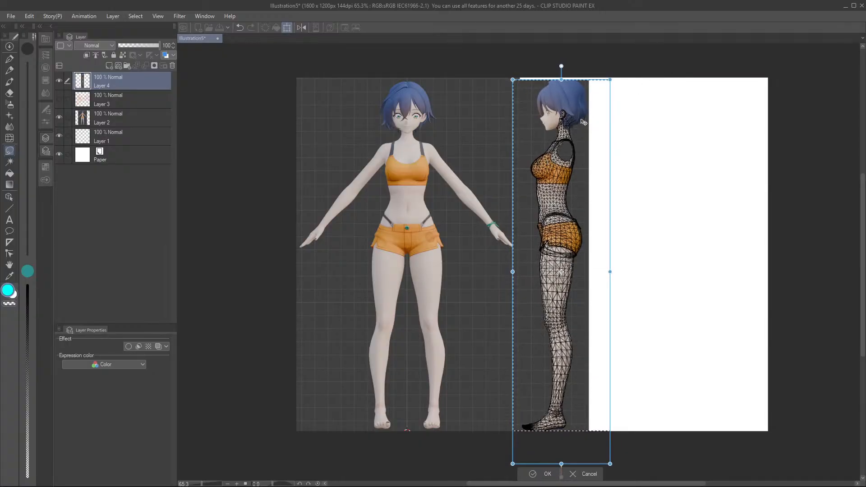
{"action": "left_click_drag", "start_coordinate": [610, 79], "coordinate": [607, 86]}
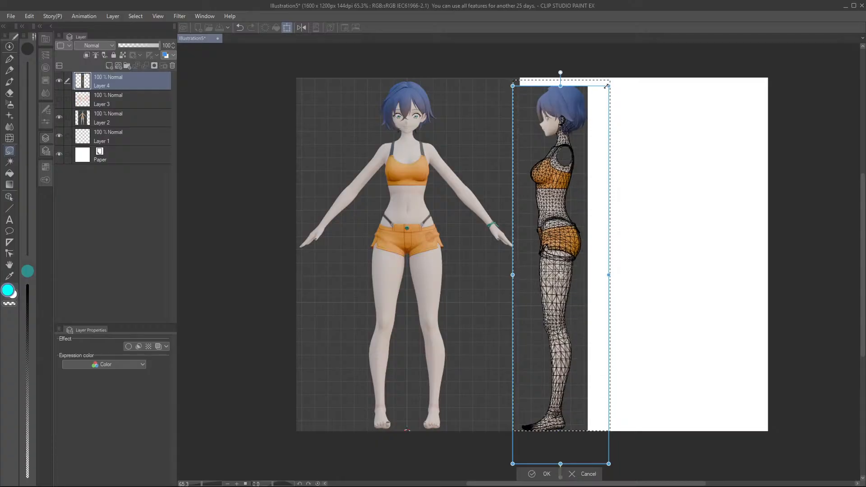
{"action": "left_click_drag", "start_coordinate": [565, 130], "coordinate": [565, 127]}
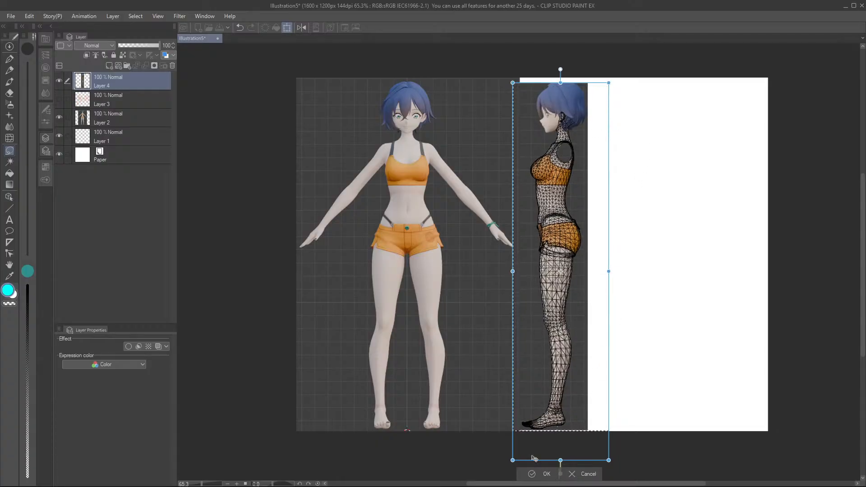
{"action": "left_click", "coordinate": [529, 473]}
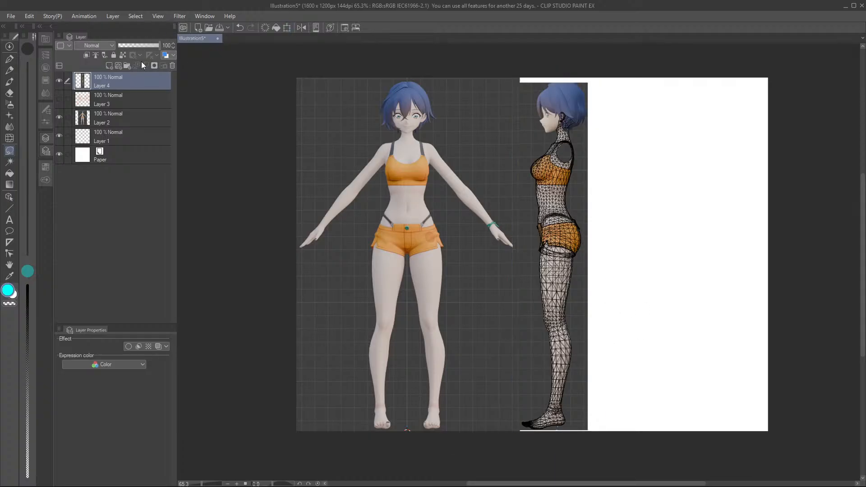
Step: Add a new raster layer above the side-view reference and show the construction lines on Layer 3 again
{"action": "left_click", "coordinate": [136, 99]}
{"action": "left_click", "coordinate": [109, 66]}
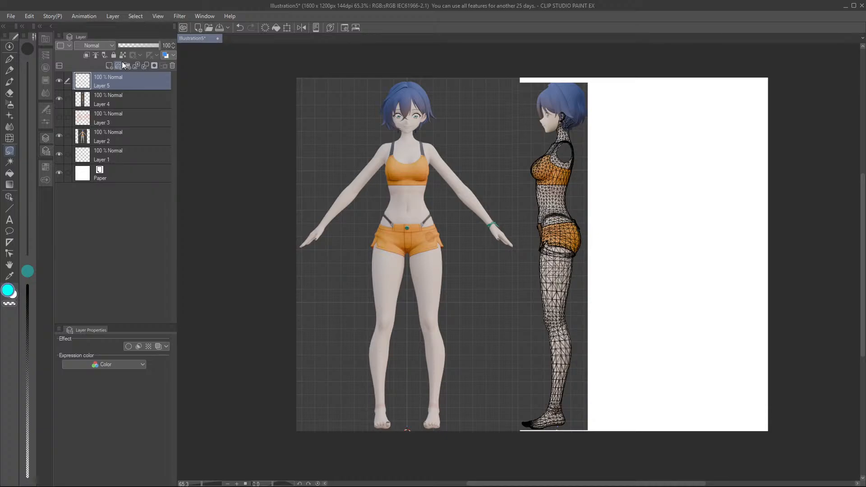
{"action": "scroll", "coordinate": [390, 165], "scroll_direction": "up", "scroll_amount": 3}
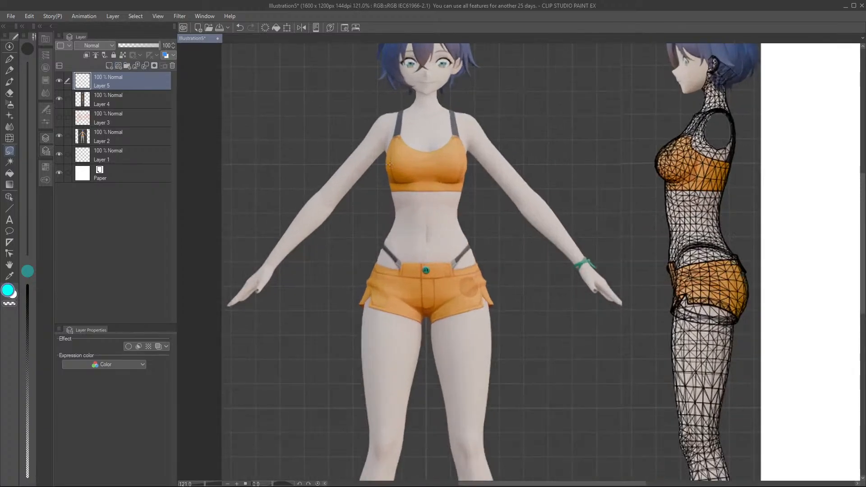
{"action": "left_click", "coordinate": [60, 117]}
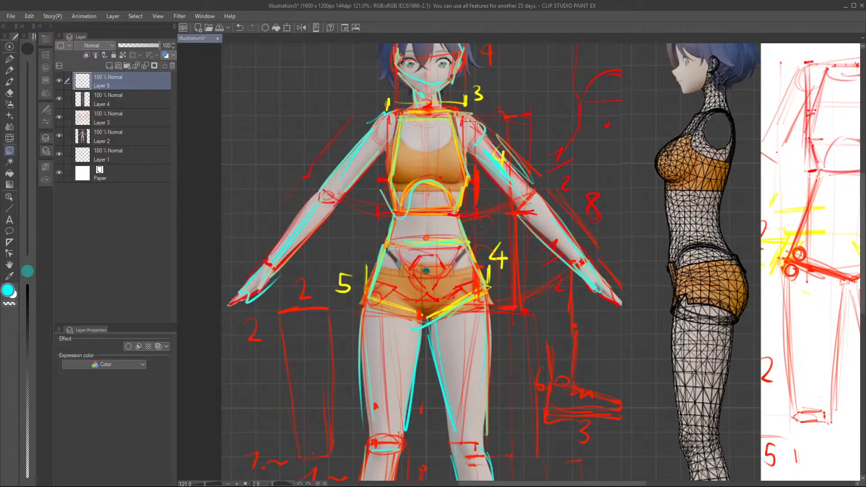
Step: Sketch cyan marks at the outer edges of both shoulders on the front-view figure with the brush
{"action": "left_click", "coordinate": [9, 83]}
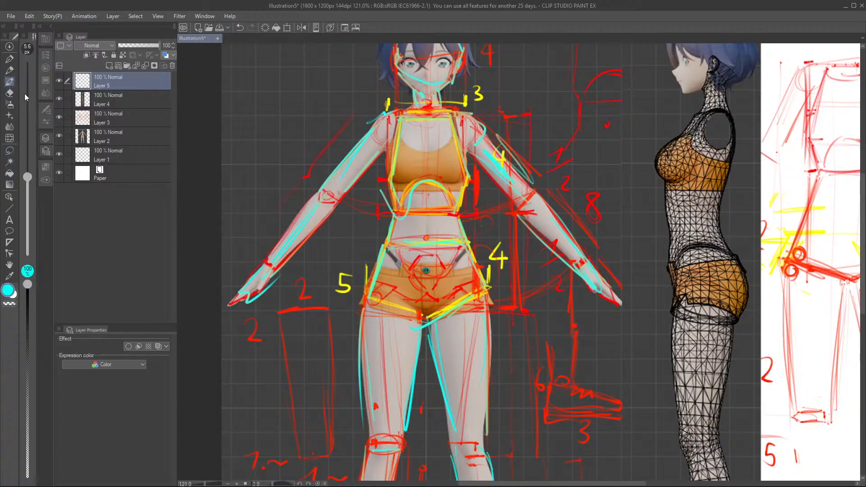
{"action": "left_click_drag", "start_coordinate": [456, 116], "coordinate": [482, 127]}
{"action": "mouse_move", "coordinate": [451, 101]}
{"action": "left_mouse_down"}
{"action": "mouse_move", "coordinate": [466, 93]}
{"action": "mouse_move", "coordinate": [476, 116]}
{"action": "left_mouse_up"}
{"action": "left_click_drag", "start_coordinate": [380, 93], "coordinate": [383, 113]}
{"action": "left_click_drag", "start_coordinate": [377, 115], "coordinate": [373, 128]}
{"action": "left_click_drag", "start_coordinate": [383, 248], "coordinate": [375, 126]}
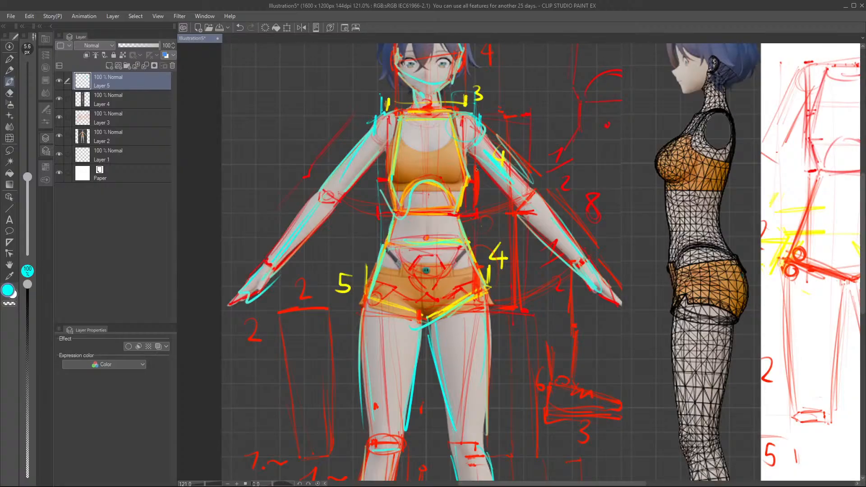
Step: Draw a cyan box around the front view's rib cage, from the shoulder line down to the base of the ribs
{"action": "left_click_drag", "start_coordinate": [380, 192], "coordinate": [378, 130]}
{"action": "mouse_move", "coordinate": [381, 197]}
{"action": "left_mouse_down"}
{"action": "mouse_move", "coordinate": [379, 138]}
{"action": "mouse_move", "coordinate": [374, 159]}
{"action": "left_mouse_up"}
{"action": "left_click_drag", "start_coordinate": [390, 113], "coordinate": [471, 104]}
{"action": "left_click_drag", "start_coordinate": [481, 150], "coordinate": [479, 204]}
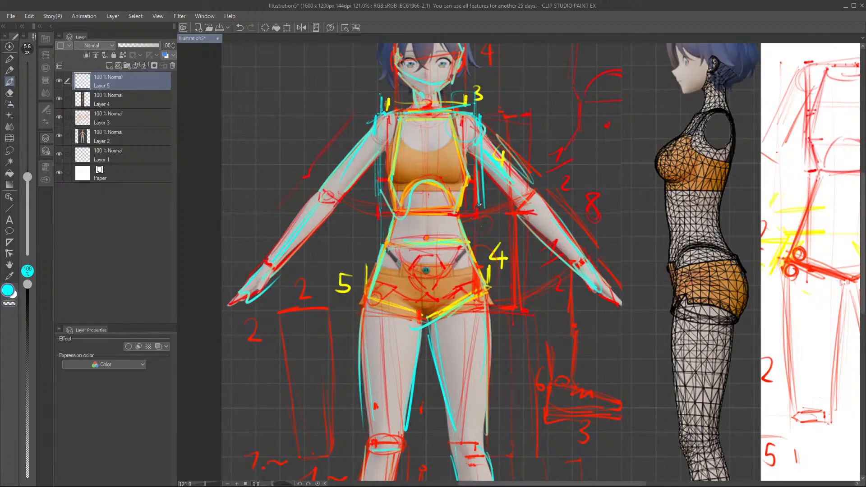
{"action": "mouse_move", "coordinate": [397, 215]}
{"action": "left_mouse_down"}
{"action": "mouse_move", "coordinate": [474, 213]}
{"action": "mouse_move", "coordinate": [474, 170]}
{"action": "left_mouse_up"}
{"action": "left_click_drag", "start_coordinate": [376, 154], "coordinate": [377, 215]}
{"action": "left_click_drag", "start_coordinate": [374, 117], "coordinate": [463, 99]}
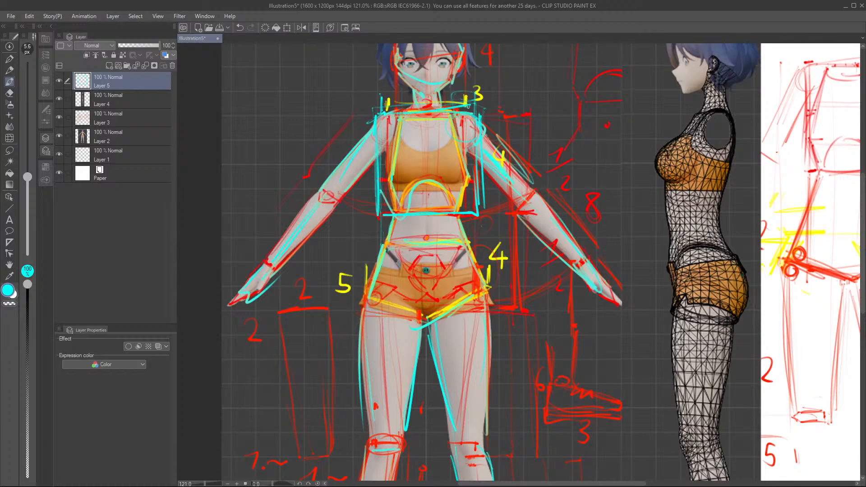
Step: Draw cyan horizontal lines across the front view's torso at the widest part of the rib cage, just under the bust
{"action": "mouse_move", "coordinate": [472, 183]}
{"action": "left_mouse_down"}
{"action": "mouse_move", "coordinate": [444, 181]}
{"action": "mouse_move", "coordinate": [452, 178]}
{"action": "left_mouse_up"}
{"action": "left_click_drag", "start_coordinate": [394, 182], "coordinate": [467, 179]}
{"action": "left_click_drag", "start_coordinate": [392, 179], "coordinate": [468, 177]}
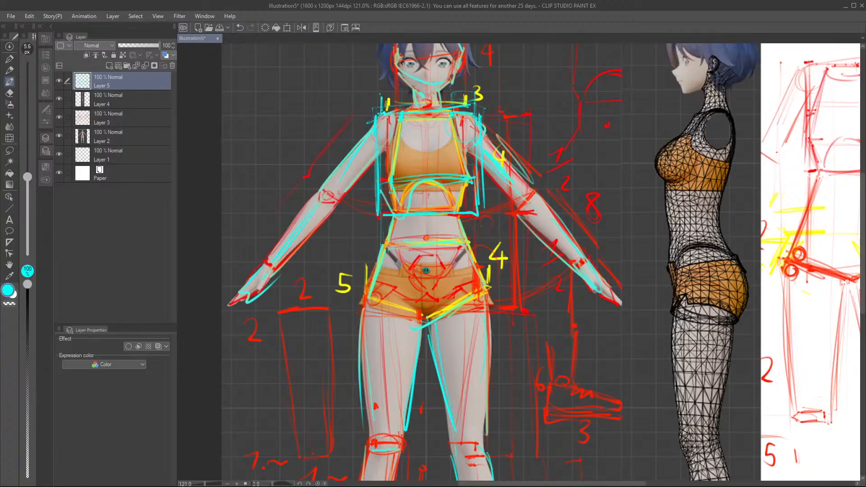
Step: Circle the front view's shoulder joint in cyan and write the ratios .75 and 1. beside the shoulder
{"action": "scroll", "coordinate": [448, 121], "scroll_direction": "down", "scroll_amount": 3}
{"action": "scroll", "coordinate": [437, 97], "scroll_direction": "up", "scroll_amount": 3}
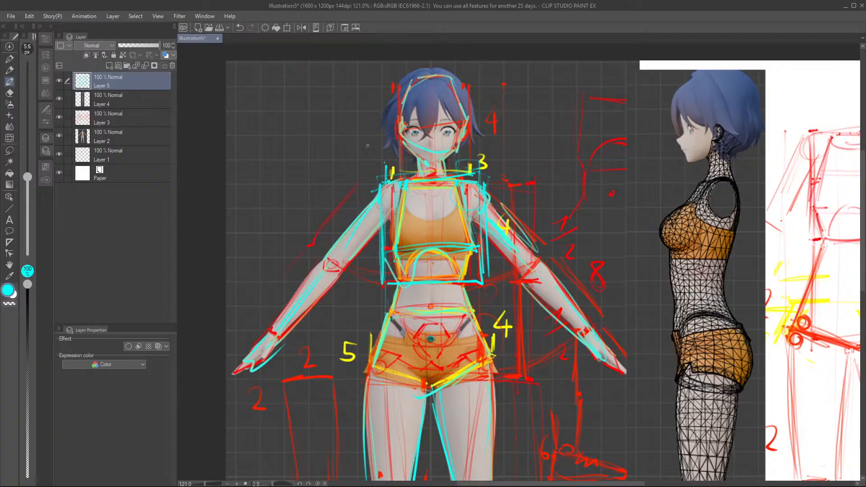
{"action": "left_click", "coordinate": [317, 164]}
{"action": "mouse_move", "coordinate": [322, 145]}
{"action": "left_mouse_down"}
{"action": "mouse_move", "coordinate": [333, 138]}
{"action": "mouse_move", "coordinate": [326, 158]}
{"action": "mouse_move", "coordinate": [354, 149]}
{"action": "mouse_move", "coordinate": [344, 160]}
{"action": "left_mouse_up"}
{"action": "left_click_drag", "start_coordinate": [397, 188], "coordinate": [398, 205]}
{"action": "mouse_move", "coordinate": [295, 200]}
{"action": "left_mouse_down"}
{"action": "mouse_move", "coordinate": [306, 187]}
{"action": "mouse_move", "coordinate": [304, 213]}
{"action": "left_mouse_up"}
{"action": "left_click", "coordinate": [315, 210]}
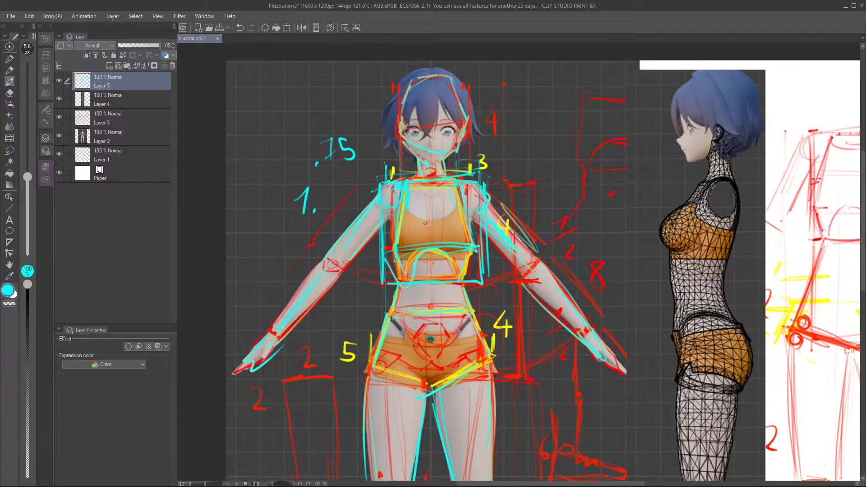
Step: On the large construction figure, divide the chest's centre line, add shoulder circles, and outline the upper arms and shoulder line in cyan
{"action": "scroll", "coordinate": [316, 219], "scroll_direction": "down", "scroll_amount": 10}
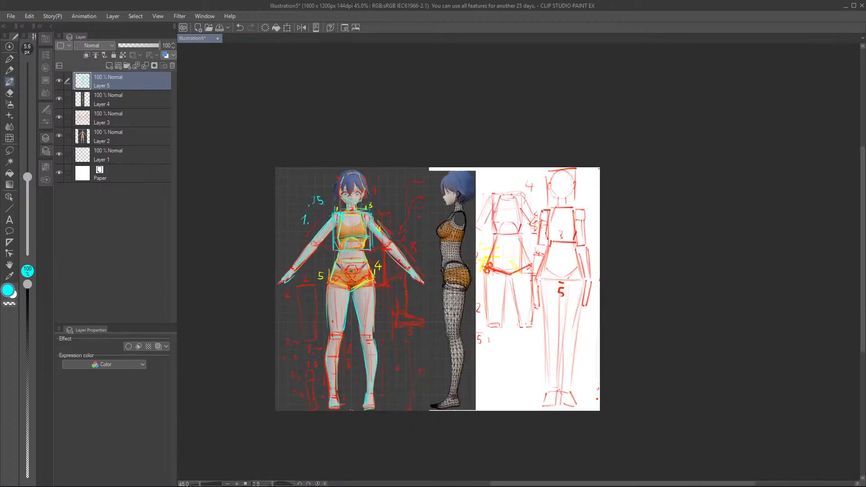
{"action": "scroll", "coordinate": [584, 252], "scroll_direction": "up", "scroll_amount": 9}
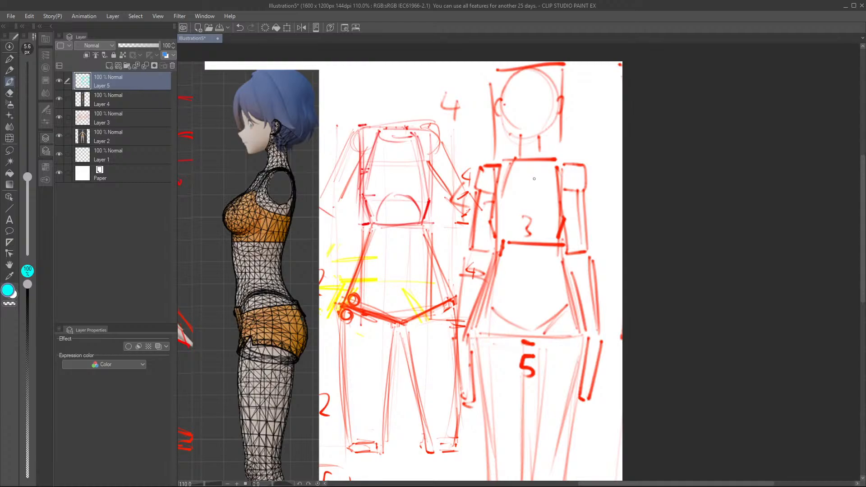
{"action": "left_click_drag", "start_coordinate": [533, 160], "coordinate": [534, 252]}
{"action": "mouse_move", "coordinate": [530, 199]}
{"action": "left_mouse_down"}
{"action": "mouse_move", "coordinate": [536, 206]}
{"action": "mouse_move", "coordinate": [534, 181]}
{"action": "mouse_move", "coordinate": [561, 163]}
{"action": "left_mouse_up"}
{"action": "mouse_move", "coordinate": [488, 178]}
{"action": "left_mouse_down"}
{"action": "mouse_move", "coordinate": [487, 167]}
{"action": "mouse_move", "coordinate": [475, 244]}
{"action": "mouse_move", "coordinate": [500, 231]}
{"action": "left_mouse_up"}
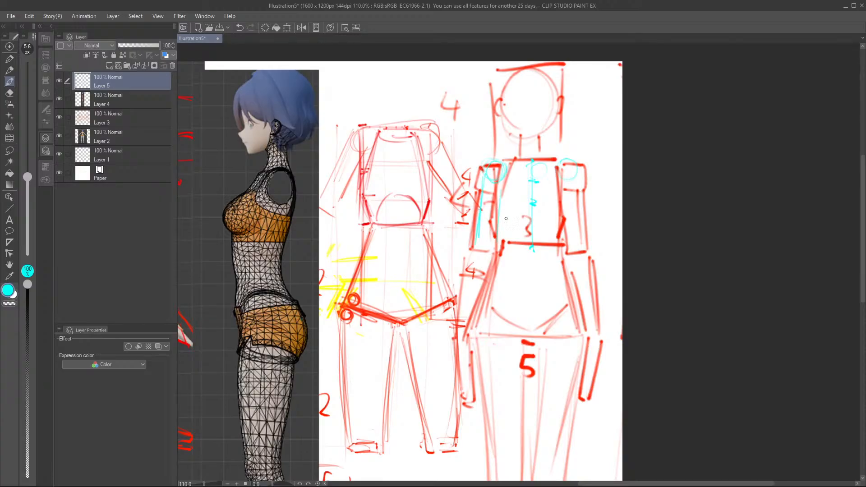
{"action": "left_click_drag", "start_coordinate": [582, 172], "coordinate": [587, 236]}
{"action": "left_click_drag", "start_coordinate": [579, 170], "coordinate": [584, 226]}
{"action": "mouse_move", "coordinate": [482, 174]}
{"action": "left_mouse_down"}
{"action": "mouse_move", "coordinate": [475, 236]}
{"action": "mouse_move", "coordinate": [502, 157]}
{"action": "mouse_move", "coordinate": [565, 158]}
{"action": "left_mouse_up"}
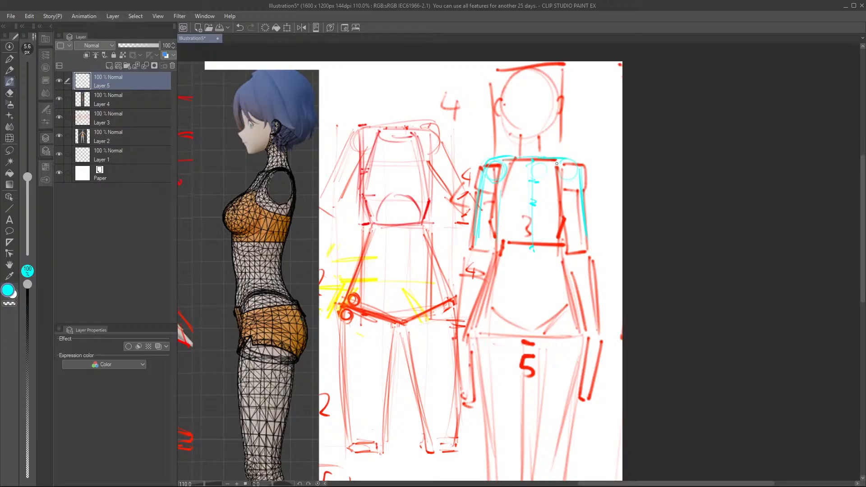
Step: Draw a slanted cyan line across the base of the neck on the side view to mark the top of the rib cage
{"action": "scroll", "coordinate": [614, 212], "scroll_direction": "down", "scroll_amount": 4}
{"action": "scroll", "coordinate": [516, 219], "scroll_direction": "up", "scroll_amount": 2}
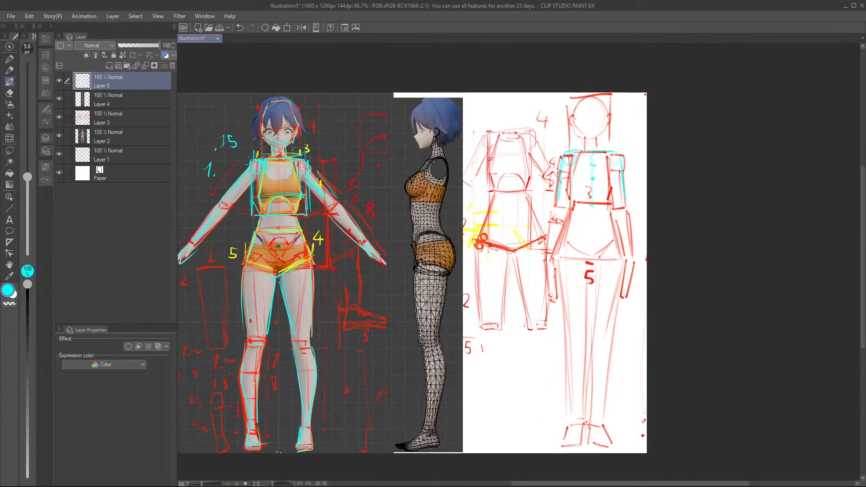
{"action": "scroll", "coordinate": [404, 239], "scroll_direction": "up", "scroll_amount": 2}
{"action": "scroll", "coordinate": [360, 181], "scroll_direction": "down", "scroll_amount": 2}
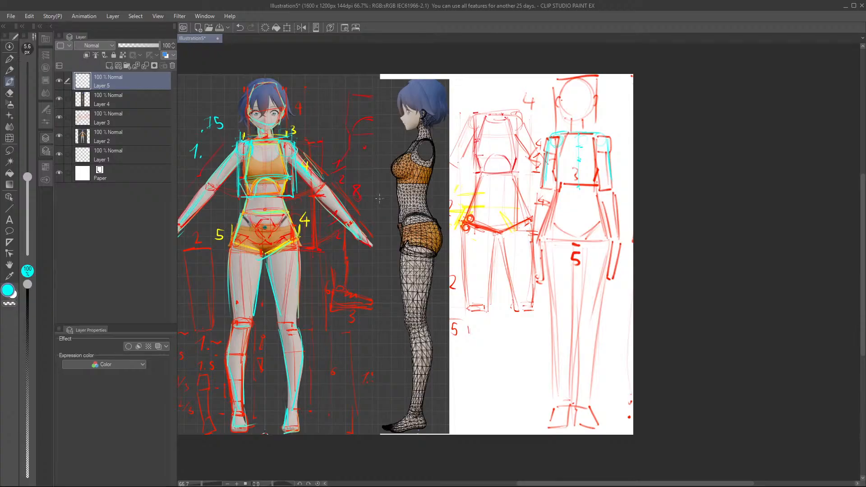
{"action": "scroll", "coordinate": [427, 187], "scroll_direction": "up", "scroll_amount": 1}
{"action": "scroll", "coordinate": [427, 187], "scroll_direction": "up", "scroll_amount": 3}
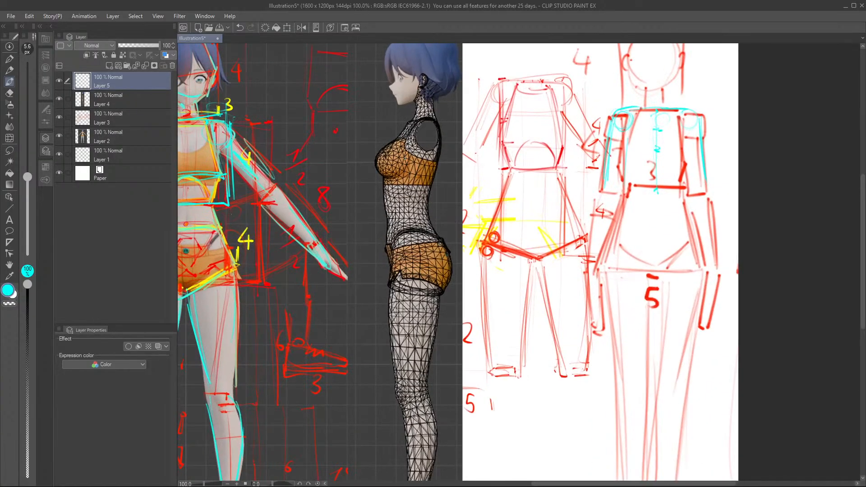
{"action": "scroll", "coordinate": [386, 206], "scroll_direction": "down", "scroll_amount": 2}
{"action": "scroll", "coordinate": [400, 141], "scroll_direction": "up", "scroll_amount": 4}
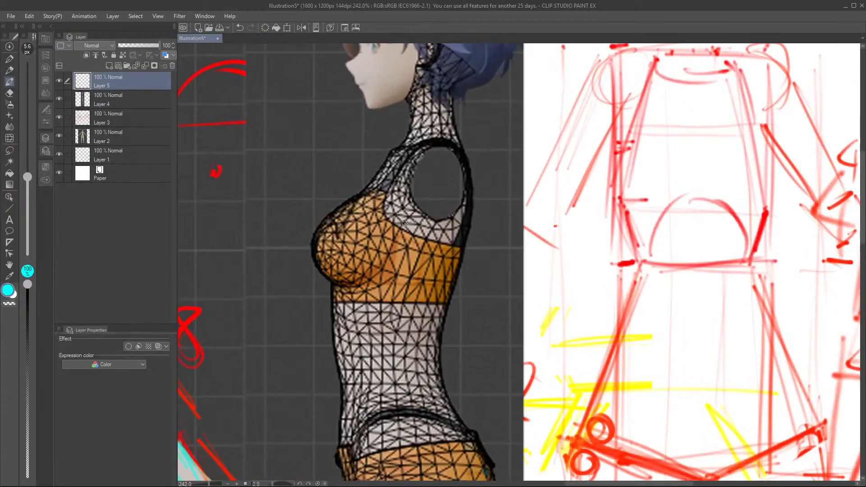
{"action": "left_click_drag", "start_coordinate": [388, 154], "coordinate": [466, 138]}
{"action": "key", "text": "ctrl+z"}
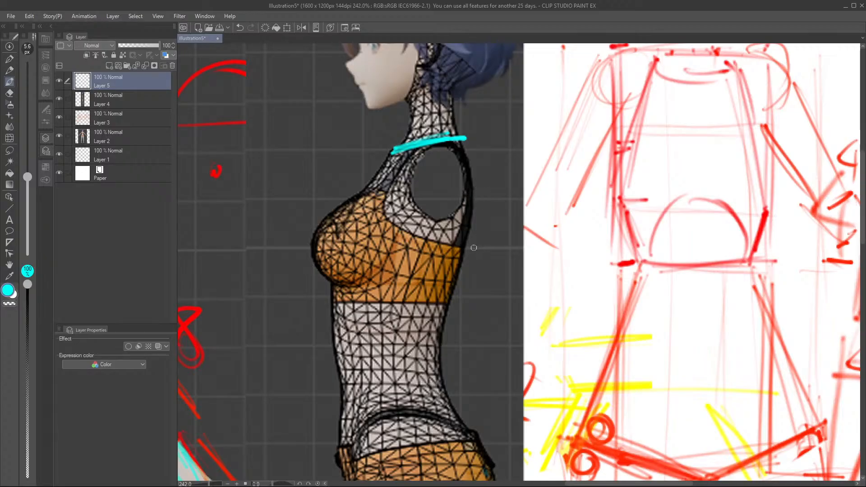
Step: Outline the front and bottom edges of the rib cage on the side view in cyan
{"action": "scroll", "coordinate": [523, 245], "scroll_direction": "down", "scroll_amount": 5}
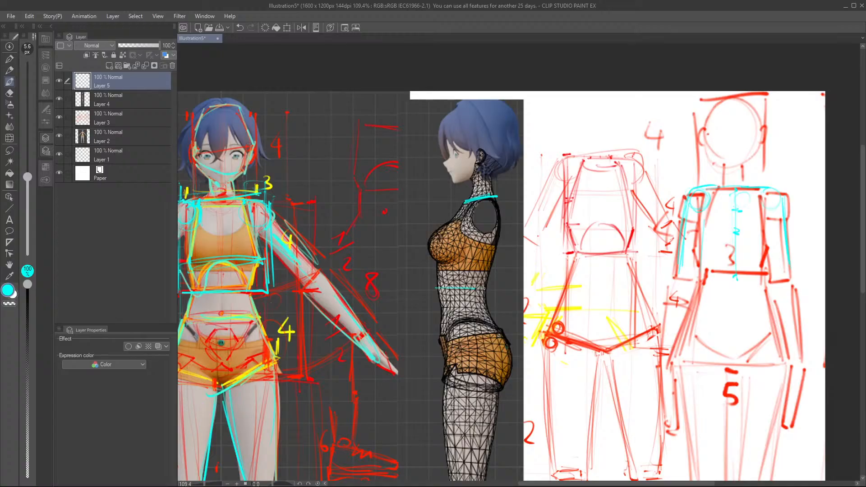
{"action": "left_click_drag", "start_coordinate": [446, 290], "coordinate": [482, 284]}
{"action": "mouse_move", "coordinate": [436, 264]}
{"action": "left_mouse_down"}
{"action": "mouse_move", "coordinate": [467, 201]}
{"action": "mouse_move", "coordinate": [457, 216]}
{"action": "left_mouse_up"}
{"action": "scroll", "coordinate": [484, 275], "scroll_direction": "up", "scroll_amount": 4}
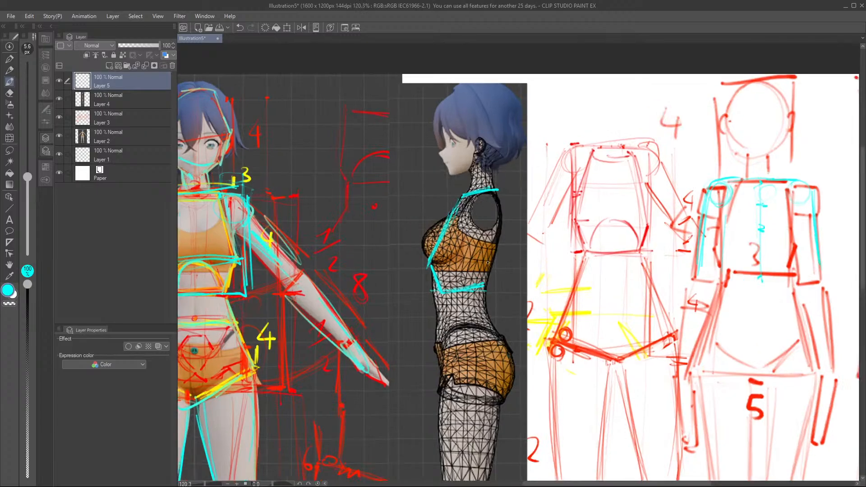
{"action": "mouse_move", "coordinate": [482, 303]}
{"action": "left_mouse_down"}
{"action": "mouse_move", "coordinate": [417, 301]}
{"action": "mouse_move", "coordinate": [486, 305]}
{"action": "left_mouse_up"}
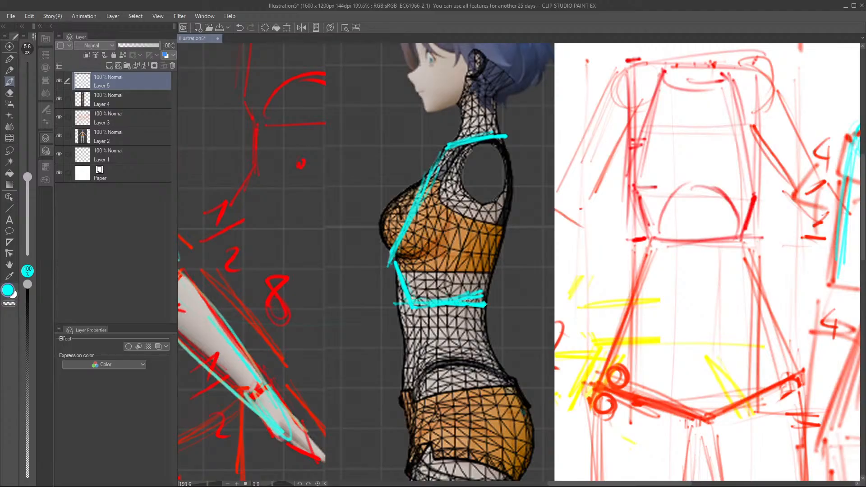
Step: Reinforce the rib cage's lower front edge on the side view and draw a vertical cyan measuring line in front of the chest
{"action": "mouse_move", "coordinate": [402, 267]}
{"action": "left_mouse_down"}
{"action": "mouse_move", "coordinate": [414, 303]}
{"action": "mouse_move", "coordinate": [396, 301]}
{"action": "mouse_move", "coordinate": [399, 293]}
{"action": "mouse_move", "coordinate": [409, 306]}
{"action": "left_mouse_up"}
{"action": "left_click_drag", "start_coordinate": [395, 254], "coordinate": [456, 260]}
{"action": "left_click_drag", "start_coordinate": [367, 157], "coordinate": [369, 247]}
{"action": "left_click_drag", "start_coordinate": [364, 145], "coordinate": [362, 301]}
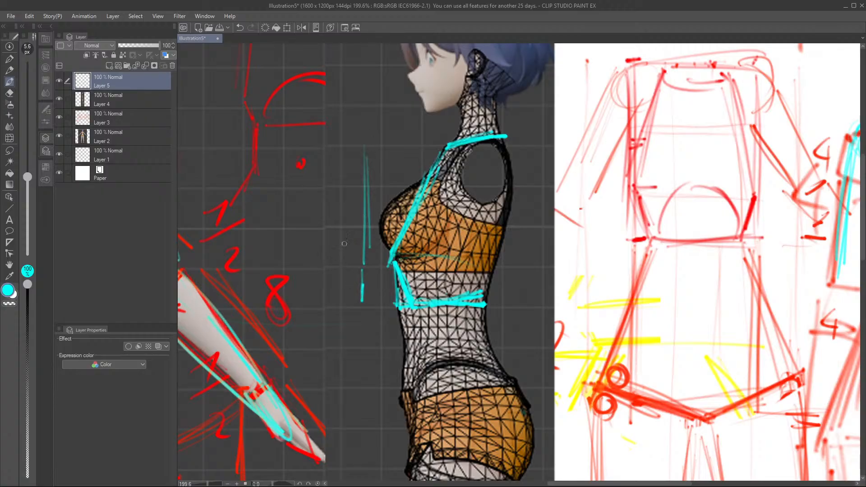
Step: Add cyan ticks to the measuring line and label its upper part 2/3 and its lower part 1/3
{"action": "left_click_drag", "start_coordinate": [329, 195], "coordinate": [341, 210]}
{"action": "mouse_move", "coordinate": [348, 204]}
{"action": "left_mouse_down"}
{"action": "mouse_move", "coordinate": [334, 223]}
{"action": "mouse_move", "coordinate": [354, 225]}
{"action": "mouse_move", "coordinate": [347, 234]}
{"action": "left_mouse_up"}
{"action": "left_click_drag", "start_coordinate": [326, 290], "coordinate": [333, 298]}
{"action": "mouse_move", "coordinate": [351, 281]}
{"action": "left_mouse_down"}
{"action": "mouse_move", "coordinate": [334, 310]}
{"action": "mouse_move", "coordinate": [355, 311]}
{"action": "left_mouse_up"}
{"action": "left_click_drag", "start_coordinate": [361, 258], "coordinate": [373, 259]}
{"action": "left_click_drag", "start_coordinate": [362, 303], "coordinate": [371, 304]}
{"action": "left_click_drag", "start_coordinate": [364, 145], "coordinate": [377, 144]}
{"action": "mouse_move", "coordinate": [392, 246]}
{"action": "left_mouse_down"}
{"action": "mouse_move", "coordinate": [384, 258]}
{"action": "mouse_move", "coordinate": [448, 256]}
{"action": "left_mouse_up"}
{"action": "key", "text": "ctrl+z"}
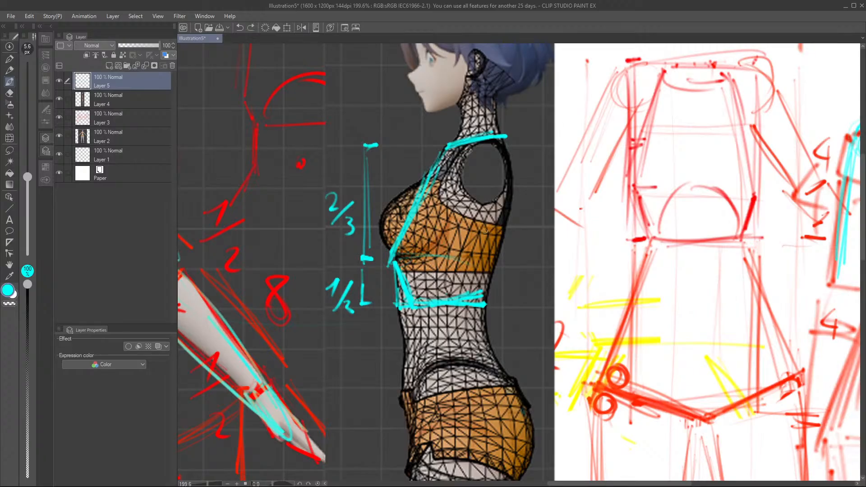
Step: Outline the back edge of the side view's rib cage in cyan, angled outward at the shoulder blade and inward to the waist
{"action": "left_click_drag", "start_coordinate": [511, 136], "coordinate": [507, 266]}
{"action": "mouse_move", "coordinate": [504, 143]}
{"action": "left_mouse_down"}
{"action": "mouse_move", "coordinate": [517, 186]}
{"action": "mouse_move", "coordinate": [489, 289]}
{"action": "left_mouse_up"}
{"action": "left_click_drag", "start_coordinate": [515, 193], "coordinate": [486, 294]}
{"action": "mouse_move", "coordinate": [514, 203]}
{"action": "left_mouse_down"}
{"action": "mouse_move", "coordinate": [484, 297]}
{"action": "mouse_move", "coordinate": [514, 194]}
{"action": "left_mouse_up"}
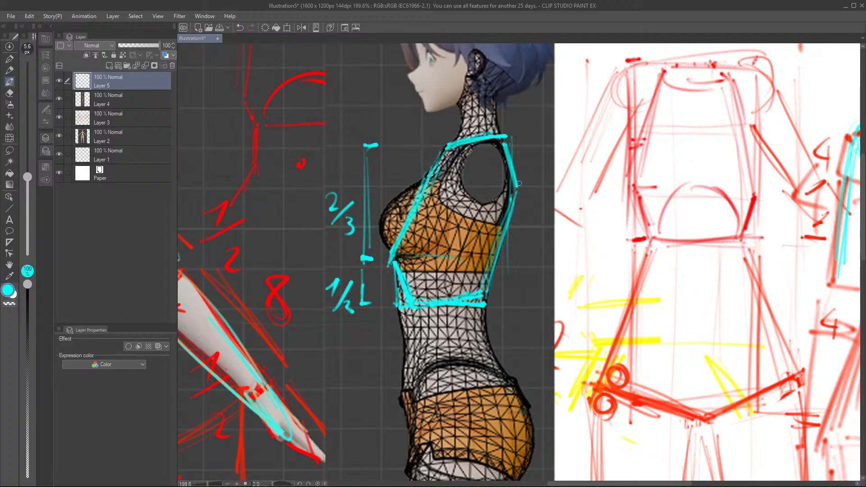
{"action": "left_click_drag", "start_coordinate": [511, 207], "coordinate": [485, 288]}
{"action": "mouse_move", "coordinate": [507, 145]}
{"action": "left_mouse_down"}
{"action": "mouse_move", "coordinate": [522, 192]}
{"action": "mouse_move", "coordinate": [485, 288]}
{"action": "mouse_move", "coordinate": [523, 199]}
{"action": "left_mouse_up"}
{"action": "left_click_drag", "start_coordinate": [511, 162], "coordinate": [515, 192]}
{"action": "key", "text": "ctrl+z"}
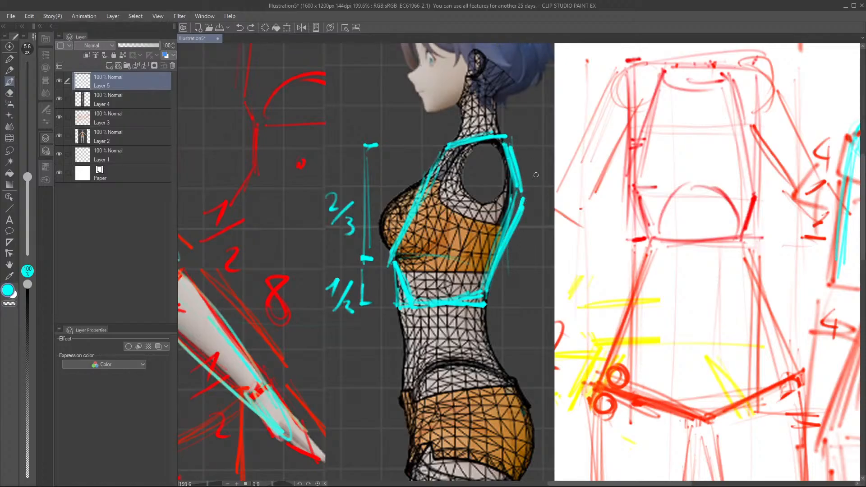
{"action": "key", "text": "ctrl+z"}
{"action": "key", "text": "ctrl+z"}
{"action": "key", "text": "ctrl+z"}
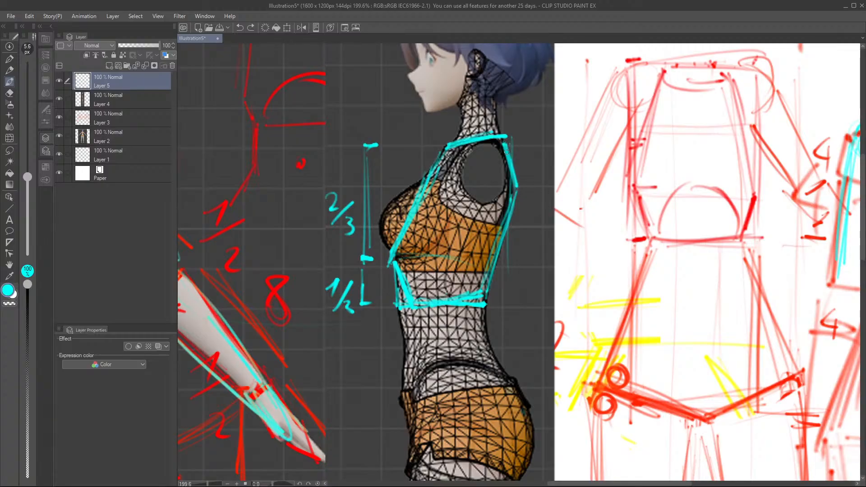
Step: Mark the bend in the rib cage's back edge and label the parts above and below it 1/3 and 2/3
{"action": "mouse_move", "coordinate": [505, 145]}
{"action": "left_mouse_down"}
{"action": "mouse_move", "coordinate": [513, 196]}
{"action": "mouse_move", "coordinate": [521, 197]}
{"action": "left_mouse_up"}
{"action": "mouse_move", "coordinate": [533, 163]}
{"action": "left_mouse_down"}
{"action": "mouse_move", "coordinate": [544, 157]}
{"action": "mouse_move", "coordinate": [539, 181]}
{"action": "mouse_move", "coordinate": [549, 197]}
{"action": "left_mouse_up"}
{"action": "mouse_move", "coordinate": [524, 249]}
{"action": "left_mouse_down"}
{"action": "mouse_move", "coordinate": [527, 287]}
{"action": "mouse_move", "coordinate": [547, 290]}
{"action": "mouse_move", "coordinate": [545, 260]}
{"action": "left_mouse_up"}
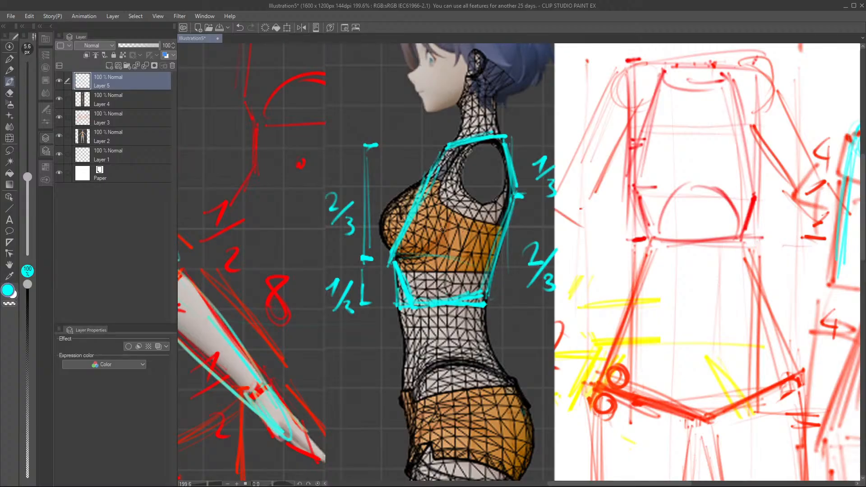
Step: Draw horizontal cyan guides across the side view's rib cage at the front and back bends, and reinforce its bottom edge
{"action": "left_click_drag", "start_coordinate": [404, 251], "coordinate": [474, 249]}
{"action": "left_click_drag", "start_coordinate": [408, 256], "coordinate": [490, 256]}
{"action": "left_click_drag", "start_coordinate": [447, 199], "coordinate": [525, 192]}
{"action": "left_click_drag", "start_coordinate": [433, 200], "coordinate": [509, 197]}
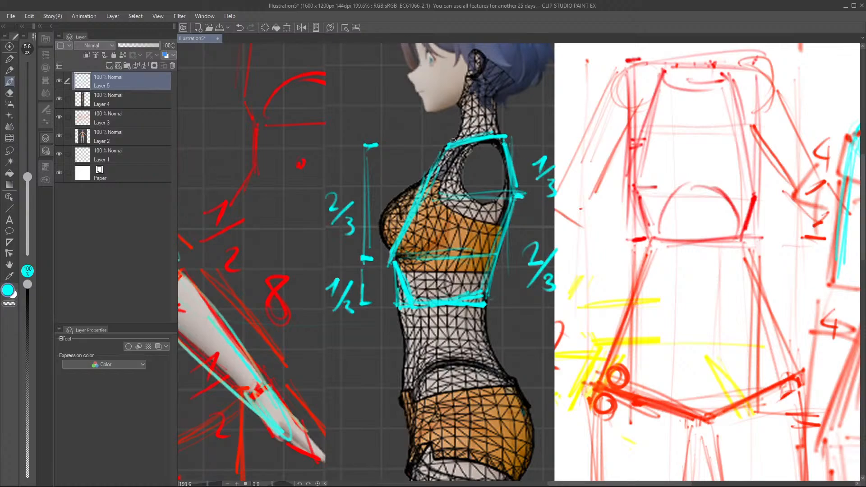
{"action": "left_click_drag", "start_coordinate": [446, 147], "coordinate": [451, 147]}
{"action": "mouse_move", "coordinate": [408, 302]}
{"action": "left_mouse_down"}
{"action": "mouse_move", "coordinate": [397, 277]}
{"action": "mouse_move", "coordinate": [408, 311]}
{"action": "mouse_move", "coordinate": [473, 307]}
{"action": "left_mouse_up"}
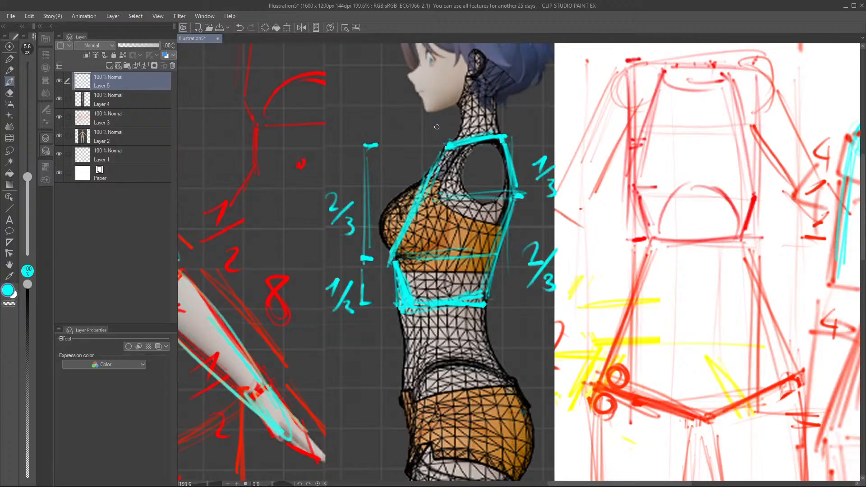
Step: Extend vertical cyan lines up from both ends of the side view's neck base and write the widths 1.5 and 2
{"action": "left_click_drag", "start_coordinate": [445, 107], "coordinate": [445, 144]}
{"action": "left_click_drag", "start_coordinate": [502, 105], "coordinate": [501, 149]}
{"action": "left_click_drag", "start_coordinate": [391, 295], "coordinate": [396, 302]}
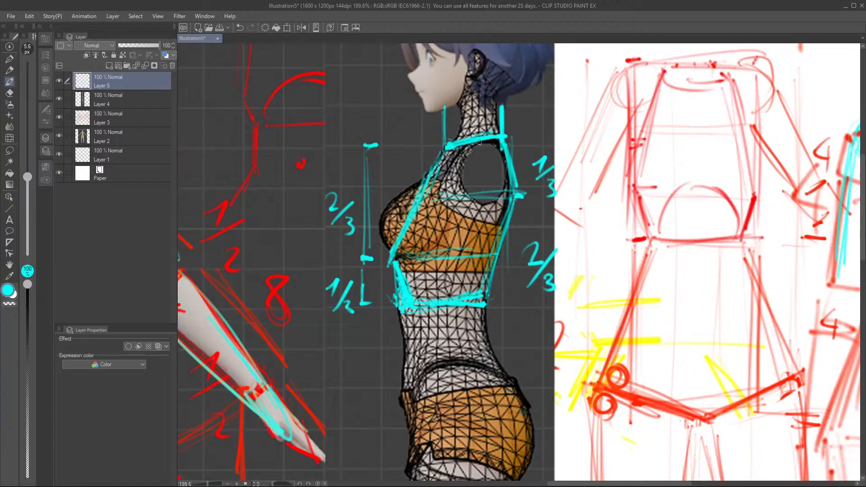
{"action": "left_click", "coordinate": [536, 120]}
{"action": "mouse_move", "coordinate": [518, 102]}
{"action": "left_mouse_down"}
{"action": "mouse_move", "coordinate": [525, 114]}
{"action": "mouse_move", "coordinate": [550, 119]}
{"action": "left_mouse_up"}
{"action": "mouse_move", "coordinate": [436, 271]}
{"action": "left_mouse_down"}
{"action": "mouse_move", "coordinate": [440, 285]}
{"action": "mouse_move", "coordinate": [485, 295]}
{"action": "mouse_move", "coordinate": [485, 307]}
{"action": "left_mouse_up"}
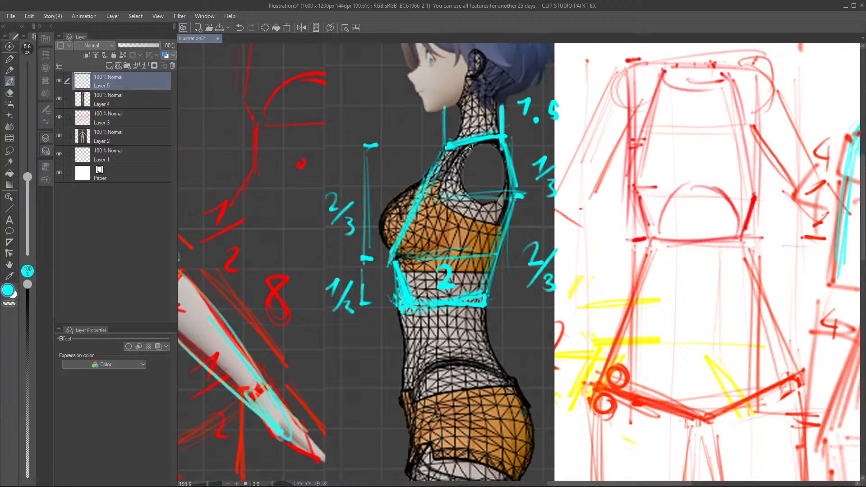
Step: Write 1 on the side view's neck and draw a cyan line across the top of the neck
{"action": "mouse_move", "coordinate": [462, 113]}
{"action": "left_mouse_down"}
{"action": "mouse_move", "coordinate": [461, 125]}
{"action": "mouse_move", "coordinate": [489, 134]}
{"action": "left_mouse_up"}
{"action": "scroll", "coordinate": [499, 129], "scroll_direction": "up", "scroll_amount": 1}
{"action": "scroll", "coordinate": [499, 128], "scroll_direction": "down", "scroll_amount": 3}
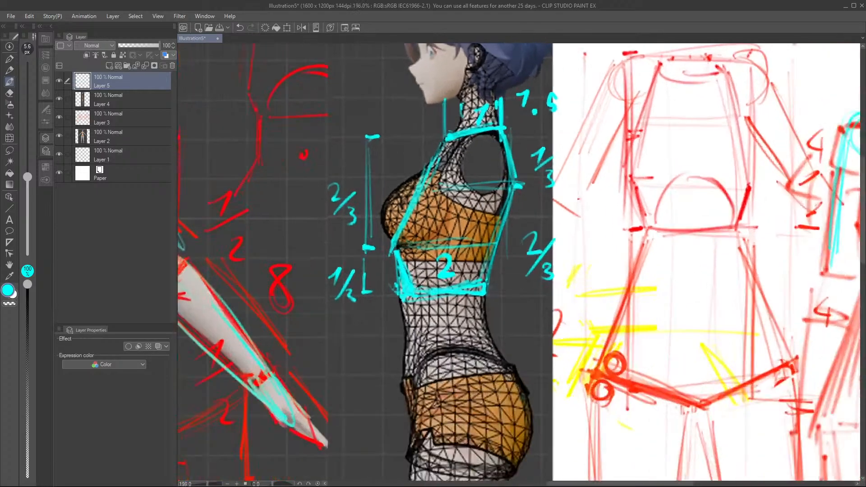
{"action": "scroll", "coordinate": [482, 98], "scroll_direction": "up", "scroll_amount": 2}
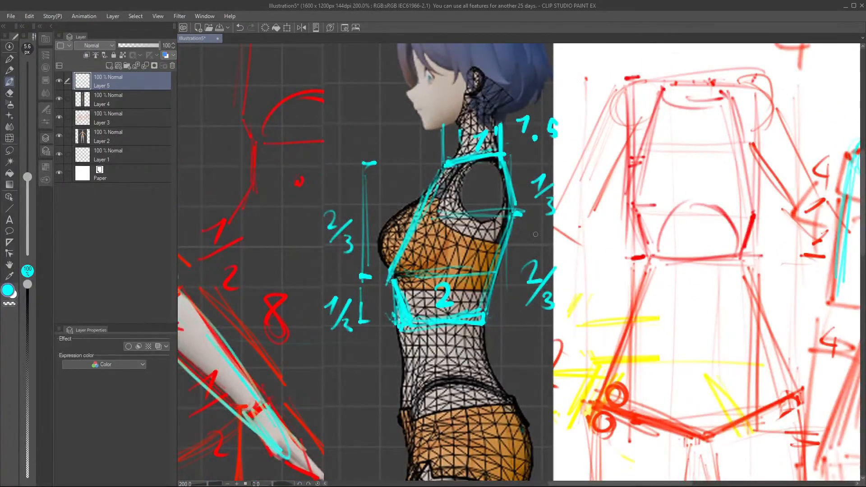
{"action": "left_click_drag", "start_coordinate": [461, 129], "coordinate": [505, 123]}
Step: Mark the back and front points of the side view's neck base with cyan crosses and strengthen the neck's front line
{"action": "scroll", "coordinate": [584, 170], "scroll_direction": "down", "scroll_amount": 2}
{"action": "scroll", "coordinate": [209, 106], "scroll_direction": "up", "scroll_amount": 3}
{"action": "scroll", "coordinate": [272, 146], "scroll_direction": "up", "scroll_amount": 1}
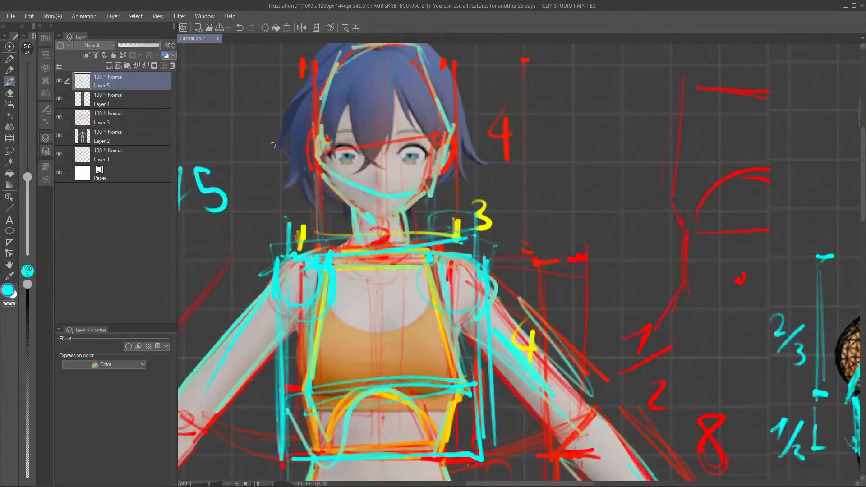
{"action": "left_click_drag", "start_coordinate": [359, 230], "coordinate": [396, 230]}
{"action": "scroll", "coordinate": [397, 230], "scroll_direction": "down", "scroll_amount": 4}
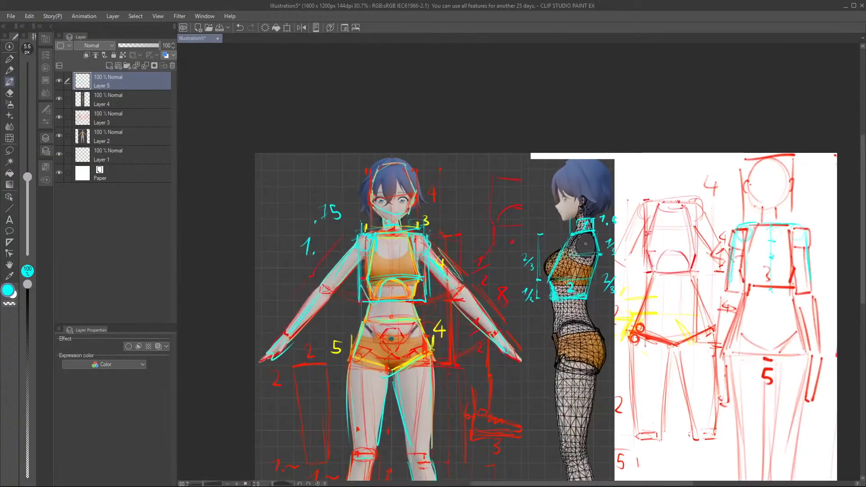
{"action": "scroll", "coordinate": [586, 224], "scroll_direction": "up", "scroll_amount": 4}
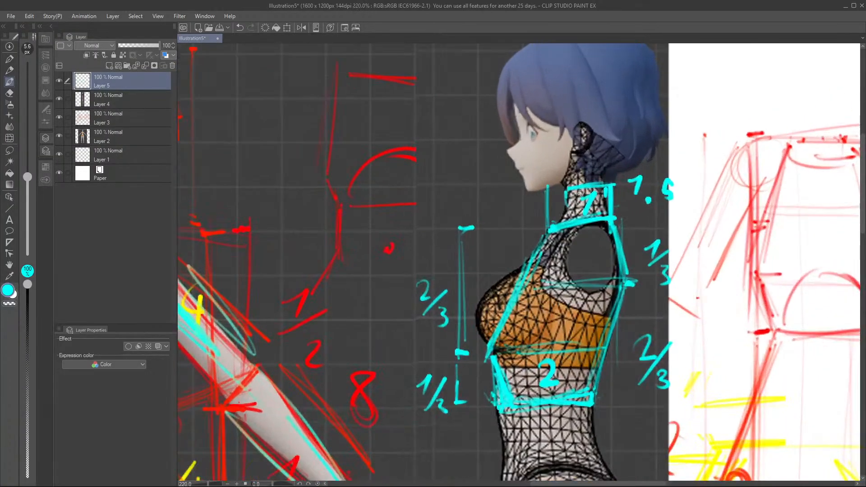
{"action": "scroll", "coordinate": [571, 215], "scroll_direction": "up", "scroll_amount": 1}
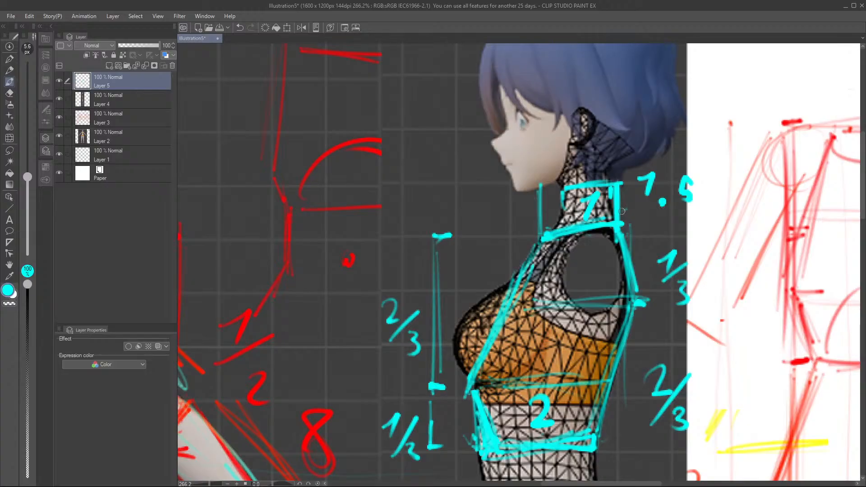
{"action": "mouse_move", "coordinate": [611, 231]}
{"action": "left_mouse_down"}
{"action": "mouse_move", "coordinate": [634, 208]}
{"action": "mouse_move", "coordinate": [634, 244]}
{"action": "left_mouse_up"}
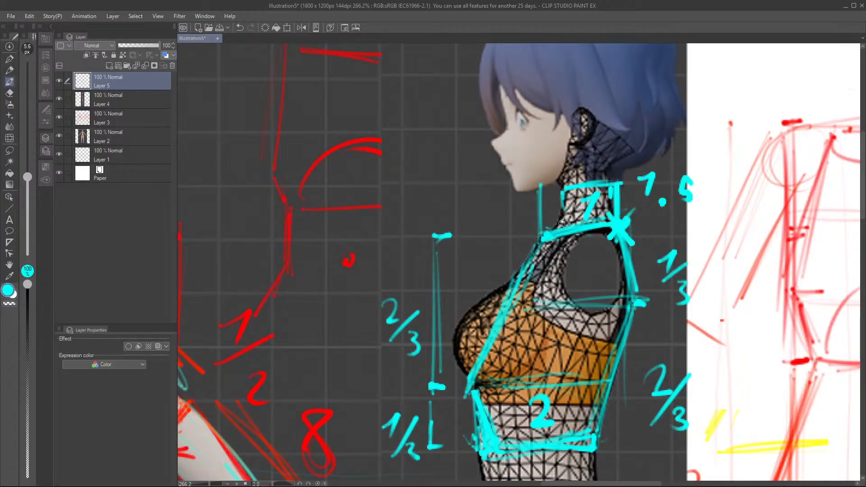
{"action": "left_click_drag", "start_coordinate": [590, 200], "coordinate": [590, 239]}
{"action": "mouse_move", "coordinate": [568, 192]}
{"action": "left_mouse_down"}
{"action": "mouse_move", "coordinate": [567, 241]}
{"action": "mouse_move", "coordinate": [577, 240]}
{"action": "left_mouse_up"}
{"action": "left_click_drag", "start_coordinate": [577, 220], "coordinate": [562, 244]}
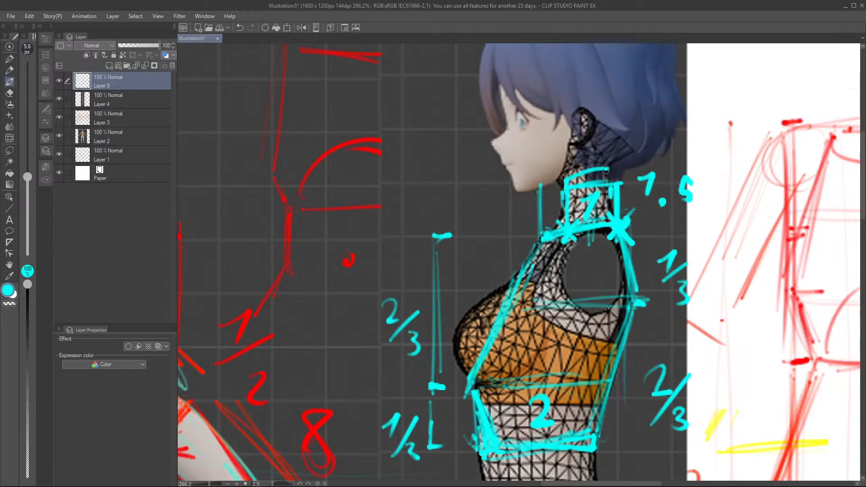
Step: Draw a vertical cyan centre line through the side view's head and torso, and a horizontal line across the bottom of the pelvis
{"action": "scroll", "coordinate": [595, 187], "scroll_direction": "down", "scroll_amount": 3}
{"action": "scroll", "coordinate": [572, 96], "scroll_direction": "up", "scroll_amount": 1}
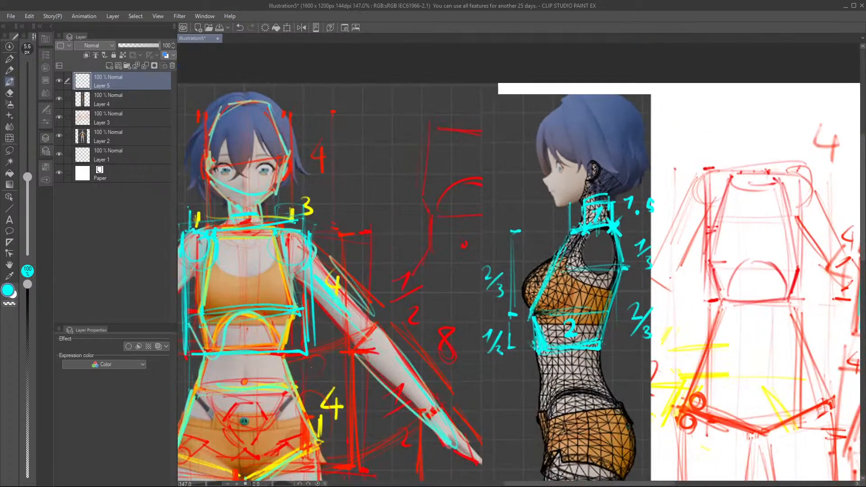
{"action": "left_click_drag", "start_coordinate": [599, 100], "coordinate": [599, 191]}
{"action": "left_click_drag", "start_coordinate": [596, 228], "coordinate": [599, 430]}
{"action": "scroll", "coordinate": [613, 334], "scroll_direction": "down", "scroll_amount": 4}
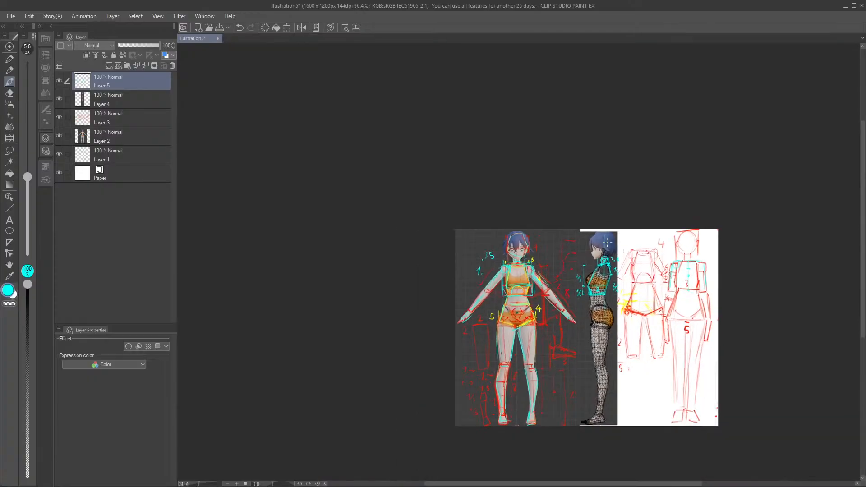
{"action": "scroll", "coordinate": [605, 315], "scroll_direction": "up", "scroll_amount": 3}
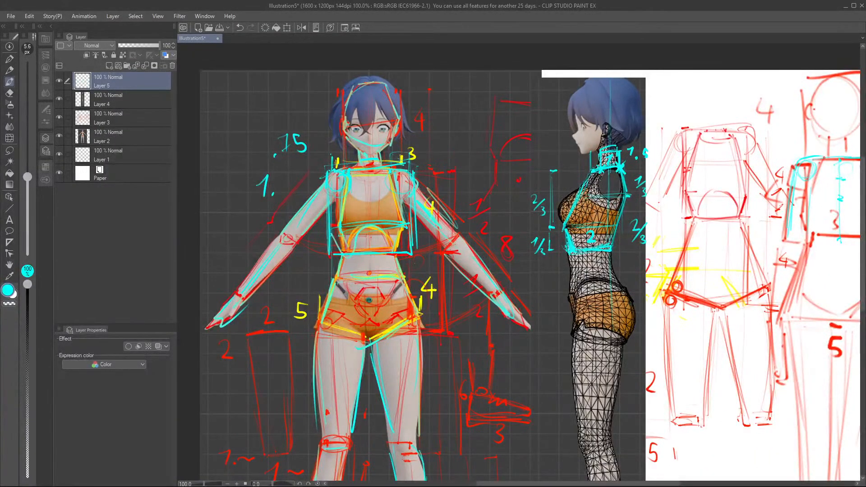
{"action": "mouse_move", "coordinate": [608, 267]}
{"action": "left_mouse_down"}
{"action": "mouse_move", "coordinate": [610, 328]}
{"action": "mouse_move", "coordinate": [629, 330]}
{"action": "mouse_move", "coordinate": [581, 329]}
{"action": "left_mouse_up"}
{"action": "scroll", "coordinate": [616, 230], "scroll_direction": "up", "scroll_amount": 3}
{"action": "scroll", "coordinate": [581, 230], "scroll_direction": "down", "scroll_amount": 3}
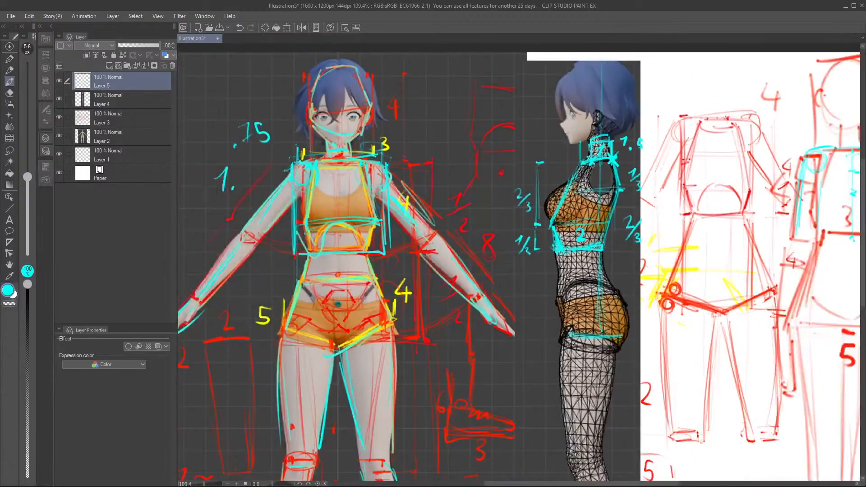
Step: Draw the side view's waist edges below the rib cage and project the front view's pelvis-top corner across with a cyan arrow
{"action": "scroll", "coordinate": [580, 231], "scroll_direction": "up", "scroll_amount": 2}
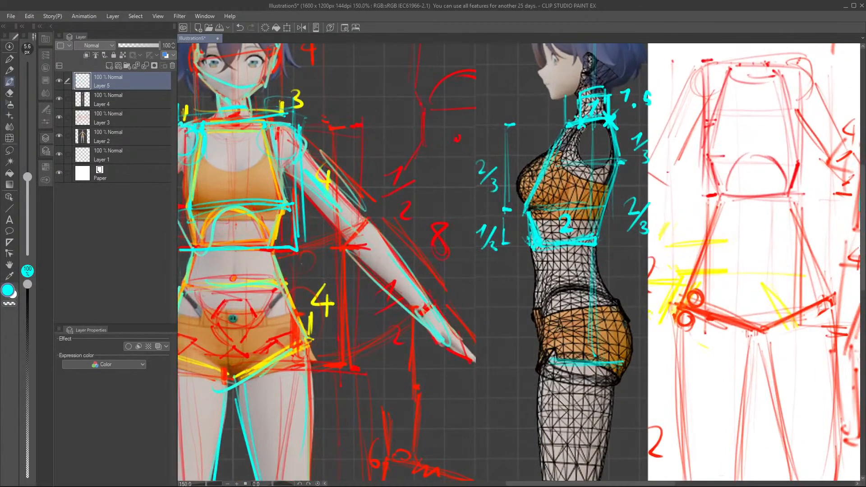
{"action": "left_click_drag", "start_coordinate": [534, 247], "coordinate": [536, 315]}
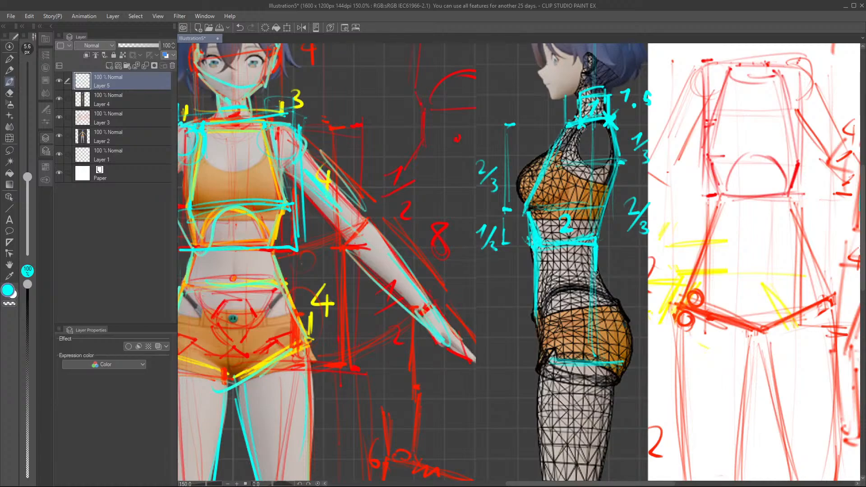
{"action": "left_click_drag", "start_coordinate": [305, 284], "coordinate": [490, 272]}
{"action": "left_click_drag", "start_coordinate": [295, 273], "coordinate": [273, 297]}
{"action": "mouse_move", "coordinate": [275, 276]}
{"action": "left_mouse_down"}
{"action": "mouse_move", "coordinate": [296, 294]}
{"action": "mouse_move", "coordinate": [533, 264]}
{"action": "left_mouse_up"}
{"action": "key", "text": "ctrl+z"}
{"action": "left_click_drag", "start_coordinate": [292, 285], "coordinate": [508, 287]}
{"action": "mouse_move", "coordinate": [511, 276]}
{"action": "left_mouse_down"}
{"action": "mouse_move", "coordinate": [511, 293]}
{"action": "mouse_move", "coordinate": [512, 277]}
{"action": "left_mouse_up"}
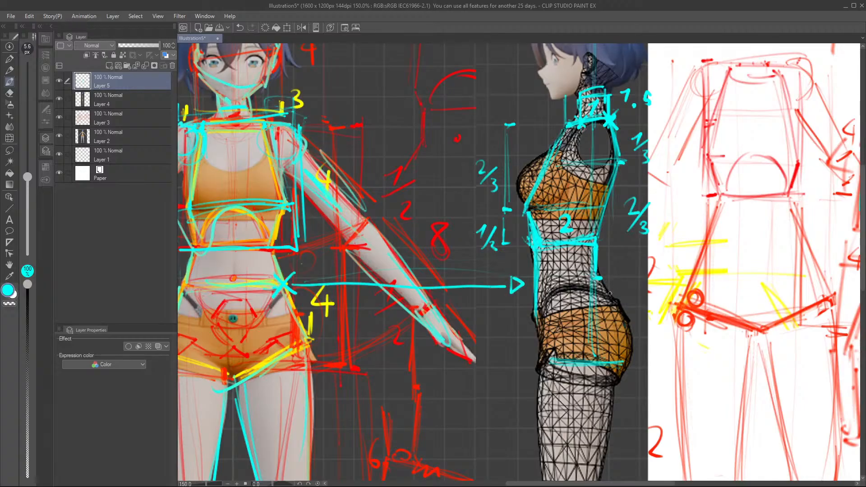
Step: Outline the back of the side view's pelvis in cyan, sloping from the waist to the buttock and inward underneath
{"action": "mouse_move", "coordinate": [601, 281]}
{"action": "left_mouse_down"}
{"action": "mouse_move", "coordinate": [630, 330]}
{"action": "mouse_move", "coordinate": [622, 315]}
{"action": "mouse_move", "coordinate": [633, 356]}
{"action": "left_mouse_up"}
{"action": "key", "text": "ctrl+z"}
{"action": "mouse_move", "coordinate": [629, 332]}
{"action": "left_mouse_down"}
{"action": "mouse_move", "coordinate": [631, 361]}
{"action": "mouse_move", "coordinate": [617, 384]}
{"action": "left_mouse_up"}
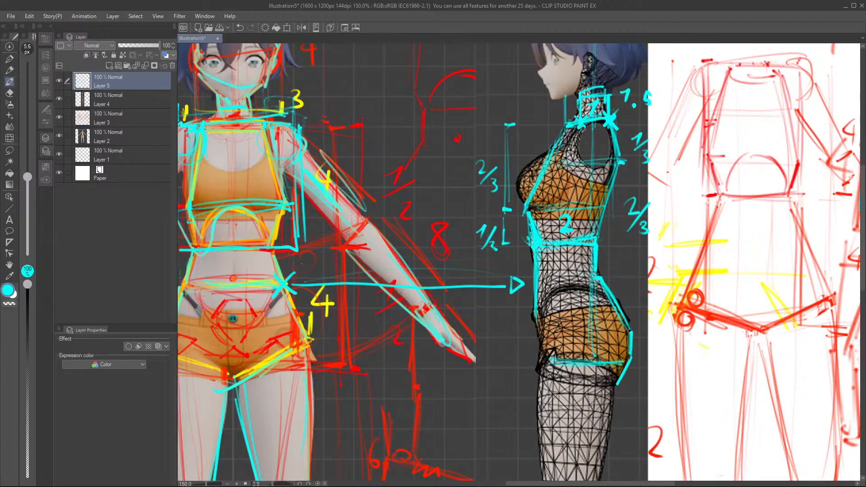
{"action": "mouse_move", "coordinate": [542, 336]}
{"action": "left_mouse_down"}
{"action": "mouse_move", "coordinate": [550, 364]}
{"action": "mouse_move", "coordinate": [536, 321]}
{"action": "left_mouse_up"}
{"action": "key", "text": "ctrl+z"}
{"action": "left_click_drag", "start_coordinate": [603, 318], "coordinate": [622, 353]}
{"action": "left_click_drag", "start_coordinate": [581, 282], "coordinate": [623, 349]}
Step: Outline the lower front edge of the side view's pelvis, draw a line across its top, and write 2 on the waist
{"action": "left_click_drag", "start_coordinate": [538, 327], "coordinate": [560, 376]}
{"action": "key", "text": "ctrl+z"}
{"action": "key", "text": "ctrl+z"}
{"action": "left_click_drag", "start_coordinate": [538, 329], "coordinate": [552, 371]}
{"action": "left_click_drag", "start_coordinate": [535, 317], "coordinate": [558, 385]}
{"action": "mouse_move", "coordinate": [537, 277]}
{"action": "left_mouse_down"}
{"action": "mouse_move", "coordinate": [596, 273]}
{"action": "mouse_move", "coordinate": [571, 270]}
{"action": "left_mouse_up"}
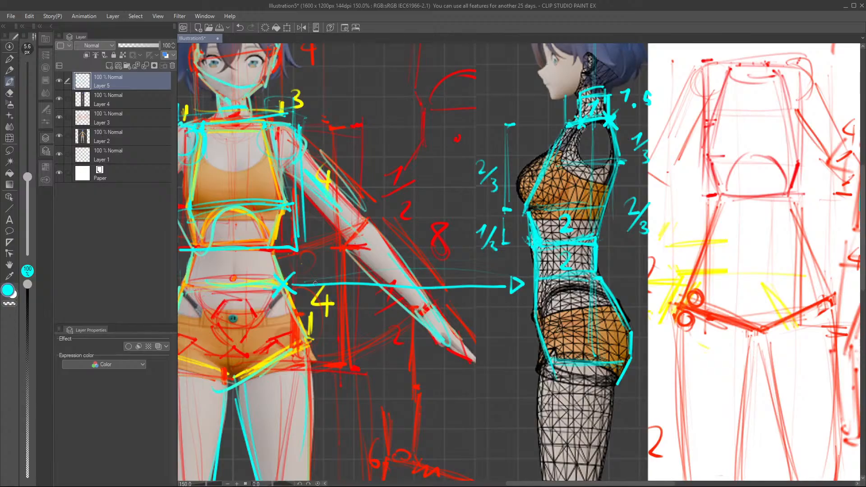
Step: Mark divisions labelled 1/3 and 2/3 beside the front view's pelvis and draw matching guide lines across the side view's pelvis
{"action": "left_click_drag", "start_coordinate": [311, 251], "coordinate": [332, 250]}
{"action": "left_click_drag", "start_coordinate": [320, 370], "coordinate": [329, 367]}
{"action": "left_click_drag", "start_coordinate": [322, 324], "coordinate": [328, 324]}
{"action": "mouse_move", "coordinate": [349, 256]}
{"action": "left_mouse_down"}
{"action": "mouse_move", "coordinate": [363, 259]}
{"action": "mouse_move", "coordinate": [370, 276]}
{"action": "left_mouse_up"}
{"action": "left_click_drag", "start_coordinate": [355, 323], "coordinate": [368, 339]}
{"action": "mouse_move", "coordinate": [377, 330]}
{"action": "left_mouse_down"}
{"action": "mouse_move", "coordinate": [365, 345]}
{"action": "mouse_move", "coordinate": [381, 357]}
{"action": "left_mouse_up"}
{"action": "left_click_drag", "start_coordinate": [574, 281], "coordinate": [574, 349]}
{"action": "mouse_move", "coordinate": [540, 317]}
{"action": "left_mouse_down"}
{"action": "mouse_move", "coordinate": [611, 320]}
{"action": "mouse_move", "coordinate": [611, 312]}
{"action": "left_mouse_up"}
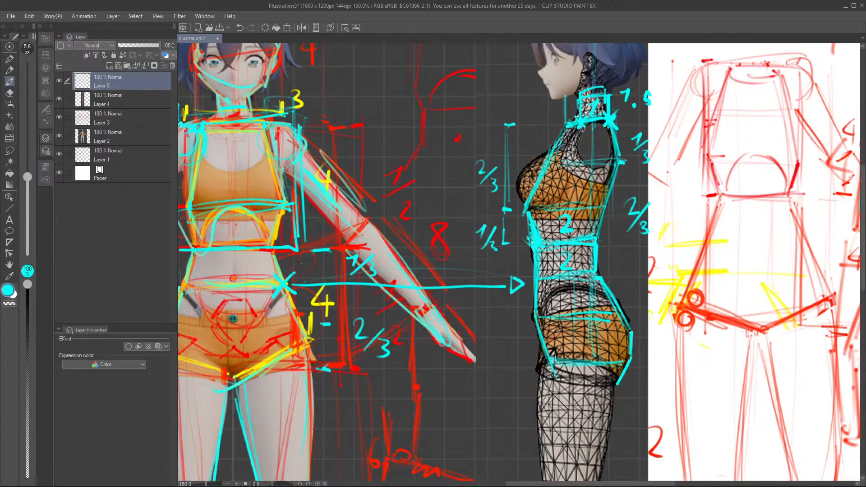
{"action": "mouse_move", "coordinate": [540, 308]}
{"action": "left_mouse_down"}
{"action": "mouse_move", "coordinate": [587, 270]}
{"action": "mouse_move", "coordinate": [531, 314]}
{"action": "left_mouse_up"}
{"action": "mouse_move", "coordinate": [590, 269]}
{"action": "left_mouse_down"}
{"action": "mouse_move", "coordinate": [540, 311]}
{"action": "mouse_move", "coordinate": [584, 269]}
{"action": "left_mouse_up"}
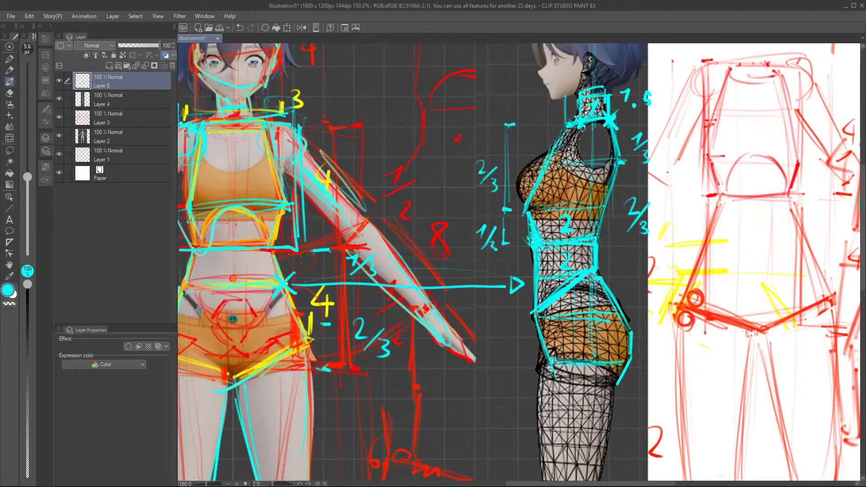
{"action": "key", "text": "ctrl+z"}
{"action": "key", "text": "ctrl+z"}
{"action": "key", "text": "ctrl+z"}
{"action": "key", "text": "ctrl+z"}
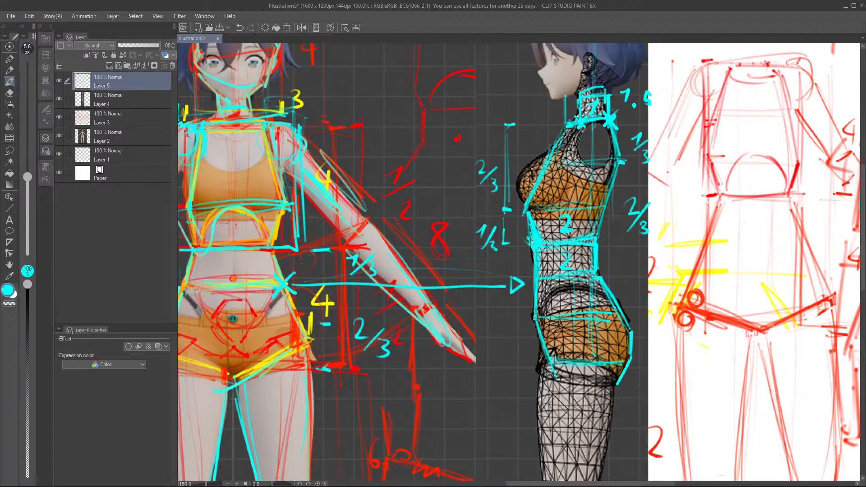
Step: Draw a horizontal cyan line across the middle of the side view's pelvis, write 3 above it, and reinforce the buttock edge
{"action": "left_click_drag", "start_coordinate": [535, 322], "coordinate": [621, 324]}
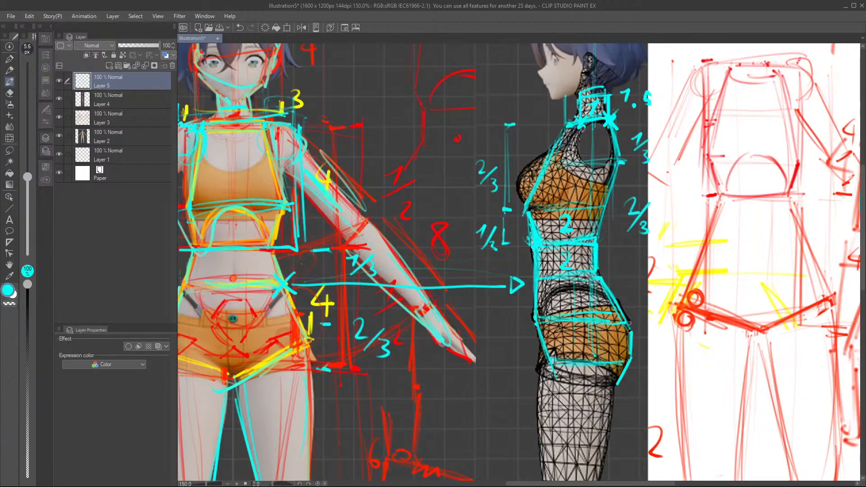
{"action": "left_click_drag", "start_coordinate": [628, 324], "coordinate": [627, 305]}
{"action": "left_click_drag", "start_coordinate": [579, 296], "coordinate": [580, 313]}
{"action": "left_click_drag", "start_coordinate": [630, 325], "coordinate": [631, 364]}
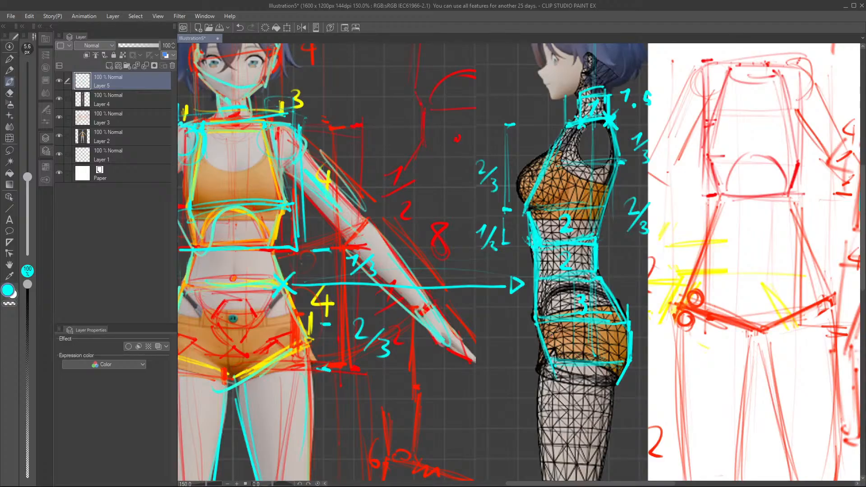
Step: Write 2.5 inside the side view's lower pelvis, close its bottom edge in cyan, and write 2 beneath it
{"action": "mouse_move", "coordinate": [575, 336]}
{"action": "left_mouse_down"}
{"action": "mouse_move", "coordinate": [588, 351]}
{"action": "mouse_move", "coordinate": [602, 335]}
{"action": "mouse_move", "coordinate": [599, 349]}
{"action": "left_mouse_up"}
{"action": "left_click", "coordinate": [592, 353]}
{"action": "mouse_move", "coordinate": [557, 378]}
{"action": "left_mouse_down"}
{"action": "mouse_move", "coordinate": [617, 380]}
{"action": "mouse_move", "coordinate": [584, 401]}
{"action": "mouse_move", "coordinate": [595, 408]}
{"action": "left_mouse_up"}
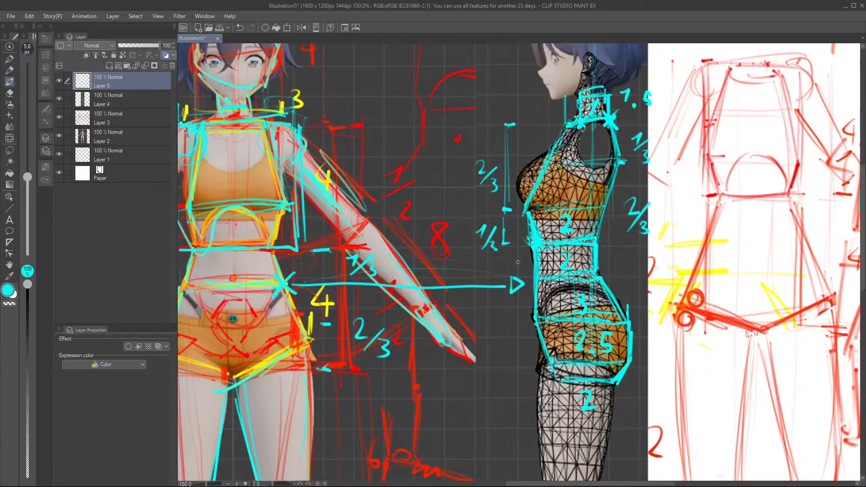
{"action": "scroll", "coordinate": [558, 375], "scroll_direction": "down", "scroll_amount": 5}
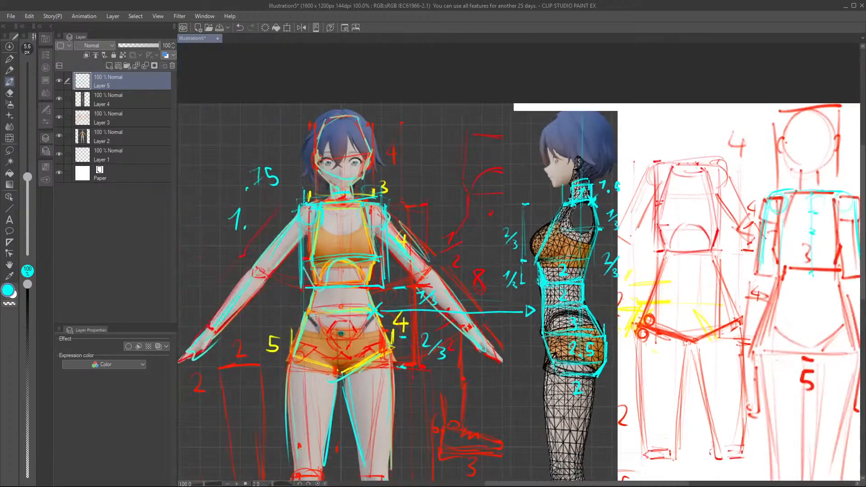
{"action": "scroll", "coordinate": [586, 343], "scroll_direction": "up", "scroll_amount": 3}
{"action": "scroll", "coordinate": [582, 304], "scroll_direction": "up", "scroll_amount": 2}
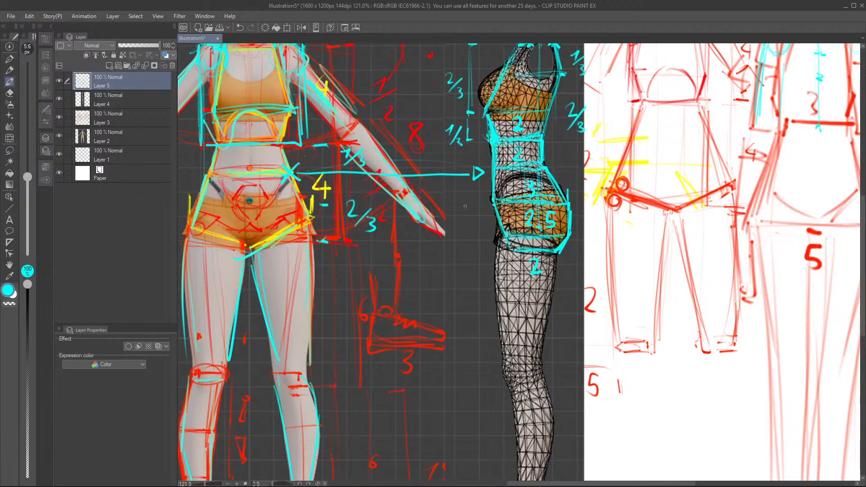
Step: Draw a thin cyan guide line from the front view's 2/3 division toward the side view and refine the side pelvis's front edge
{"action": "left_click_drag", "start_coordinate": [328, 205], "coordinate": [458, 215]}
{"action": "mouse_move", "coordinate": [525, 204]}
{"action": "left_mouse_down"}
{"action": "mouse_move", "coordinate": [536, 203]}
{"action": "mouse_move", "coordinate": [505, 207]}
{"action": "left_mouse_up"}
{"action": "mouse_move", "coordinate": [497, 251]}
{"action": "left_mouse_down"}
{"action": "mouse_move", "coordinate": [509, 210]}
{"action": "mouse_move", "coordinate": [498, 253]}
{"action": "left_mouse_up"}
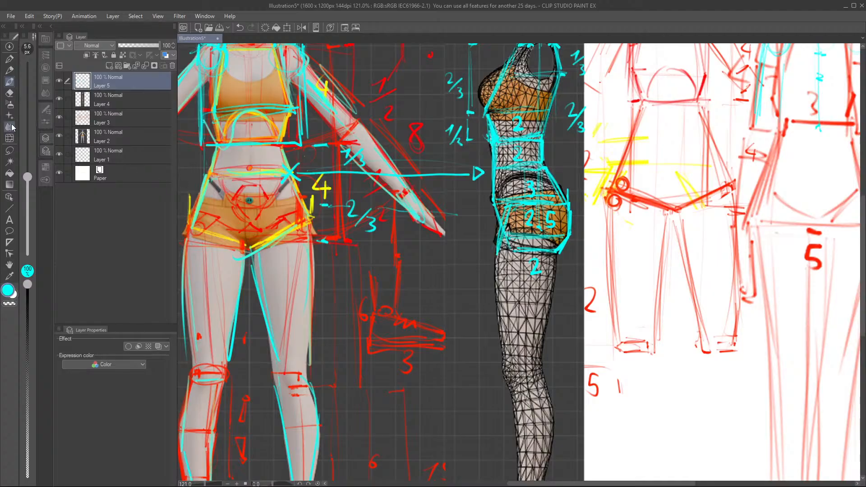
Step: Switch to bright green and outline the side view's upper thigh and the front view's outer thigh
{"action": "left_click", "coordinate": [45, 68]}
{"action": "left_click", "coordinate": [156, 134]}
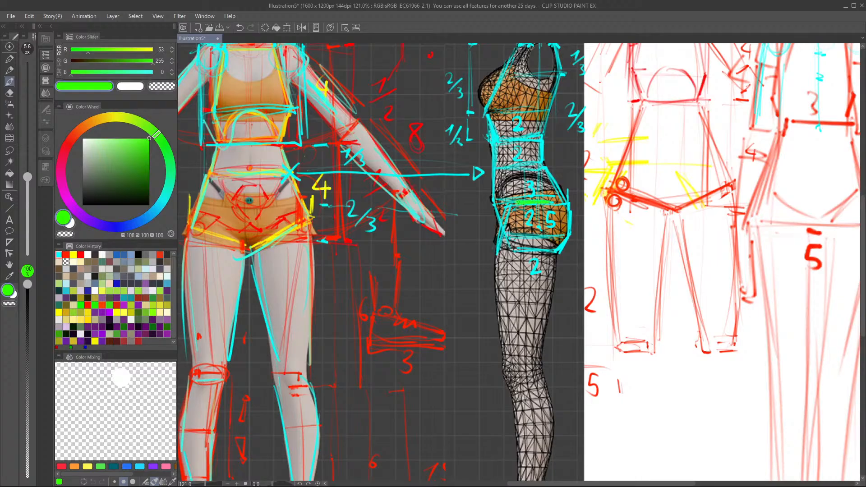
{"action": "left_click_drag", "start_coordinate": [560, 247], "coordinate": [552, 298]}
{"action": "left_click_drag", "start_coordinate": [512, 206], "coordinate": [508, 227]}
{"action": "left_click_drag", "start_coordinate": [506, 235], "coordinate": [498, 265]}
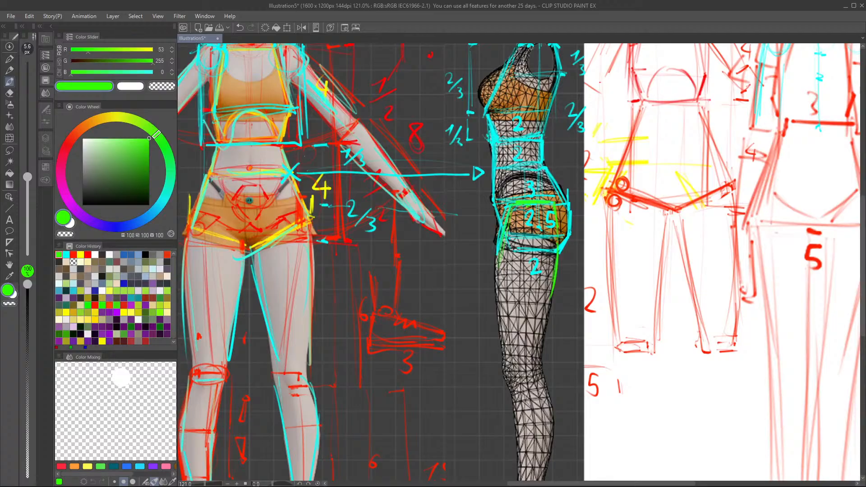
{"action": "scroll", "coordinate": [519, 331], "scroll_direction": "down", "scroll_amount": 5}
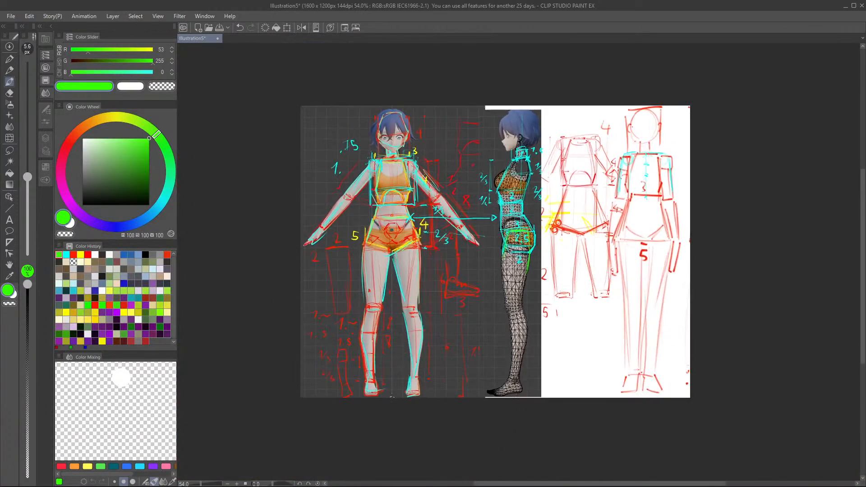
{"action": "scroll", "coordinate": [519, 264], "scroll_direction": "up", "scroll_amount": 2}
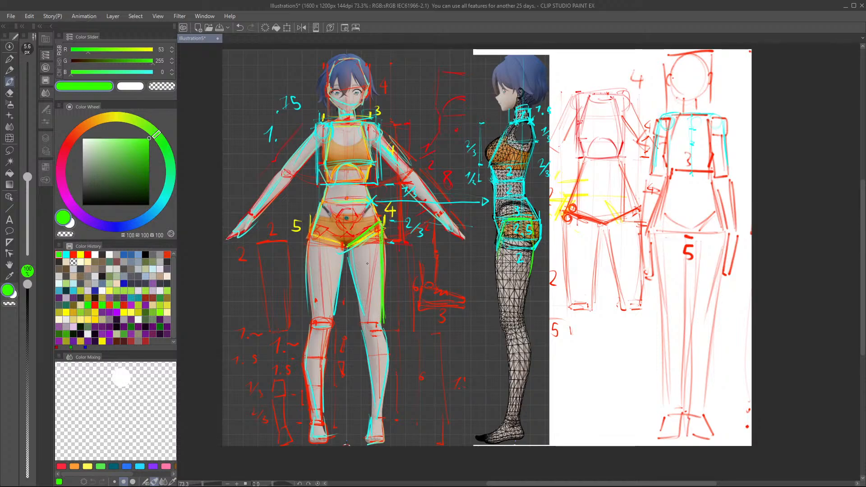
{"action": "left_click_drag", "start_coordinate": [350, 261], "coordinate": [351, 320]}
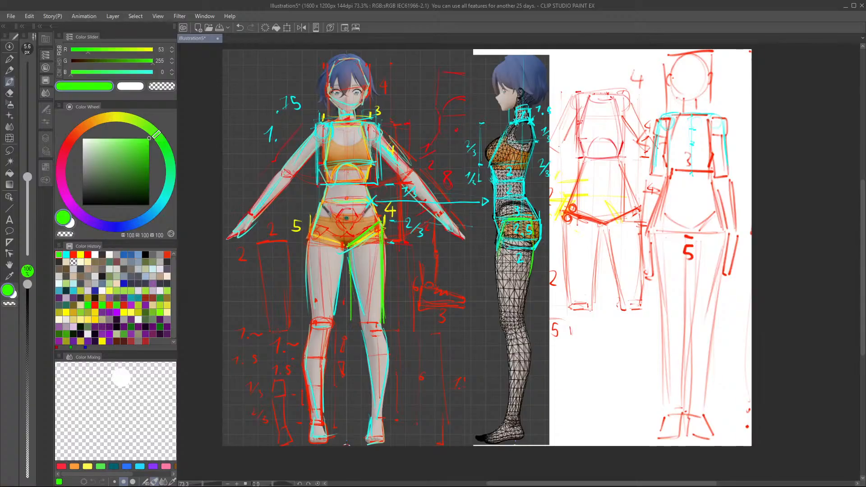
{"action": "key", "text": "ctrl+z"}
{"action": "left_click_drag", "start_coordinate": [333, 321], "coordinate": [359, 313]}
{"action": "left_click_drag", "start_coordinate": [343, 253], "coordinate": [363, 326]}
{"action": "key", "text": "ctrl+z"}
{"action": "key", "text": "ctrl+z"}
Step: Continue the side view's thigh outline down to the knee, close it with a line across, and write 1.5 beside it
{"action": "left_click_drag", "start_coordinate": [497, 251], "coordinate": [500, 318]}
{"action": "left_click_drag", "start_coordinate": [502, 293], "coordinate": [504, 311]}
{"action": "left_click_drag", "start_coordinate": [529, 281], "coordinate": [523, 321]}
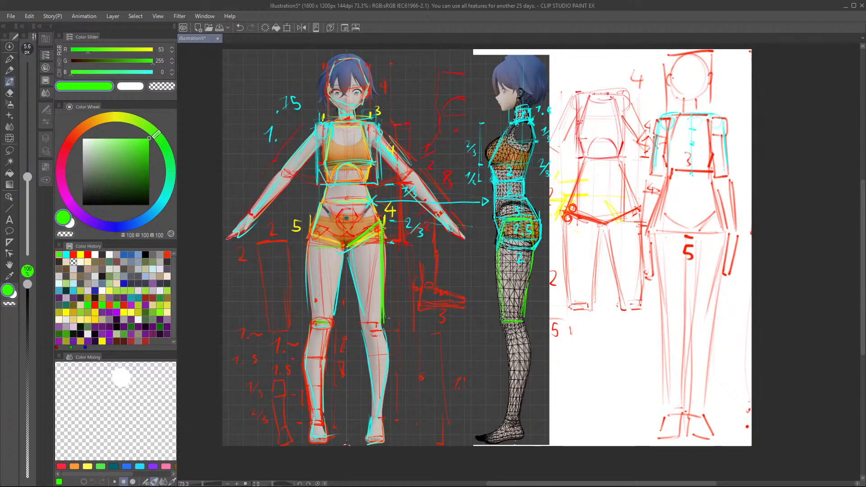
{"action": "scroll", "coordinate": [387, 318], "scroll_direction": "up", "scroll_amount": 4}
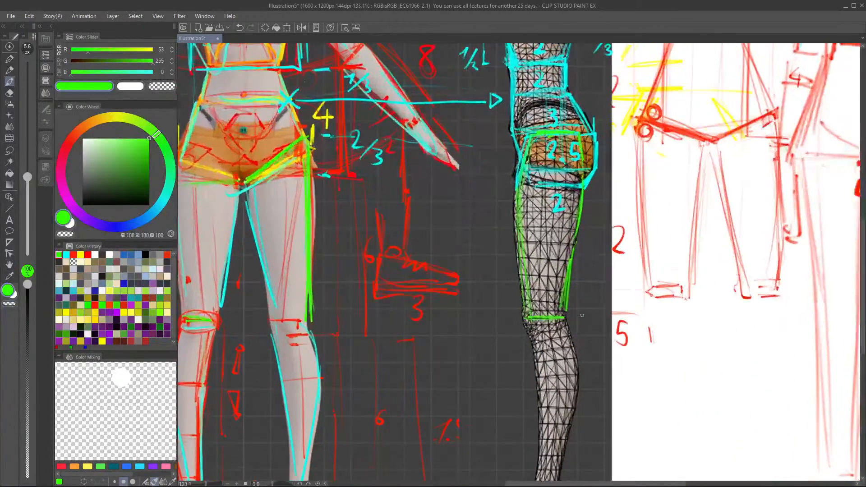
{"action": "scroll", "coordinate": [582, 316], "scroll_direction": "up", "scroll_amount": 1}
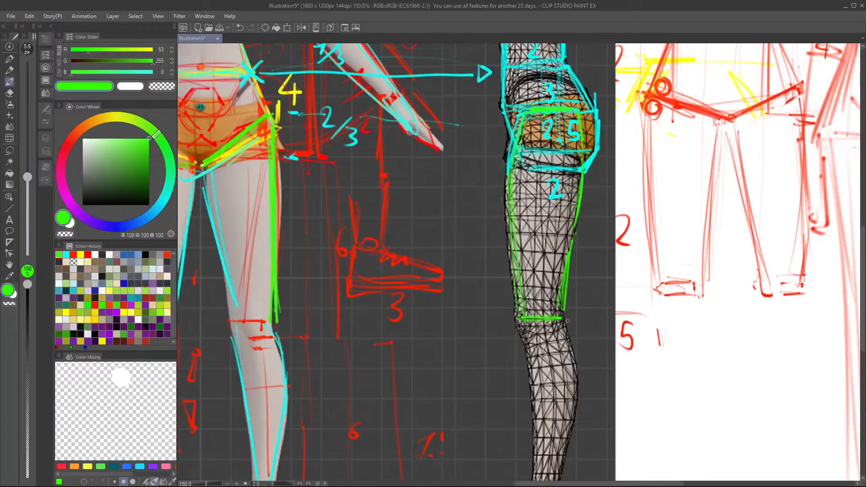
{"action": "mouse_move", "coordinate": [564, 313]}
{"action": "left_mouse_down"}
{"action": "mouse_move", "coordinate": [563, 321]}
{"action": "mouse_move", "coordinate": [515, 316]}
{"action": "mouse_move", "coordinate": [583, 317]}
{"action": "mouse_move", "coordinate": [585, 324]}
{"action": "mouse_move", "coordinate": [614, 318]}
{"action": "mouse_move", "coordinate": [602, 325]}
{"action": "left_mouse_up"}
{"action": "left_click", "coordinate": [594, 327]}
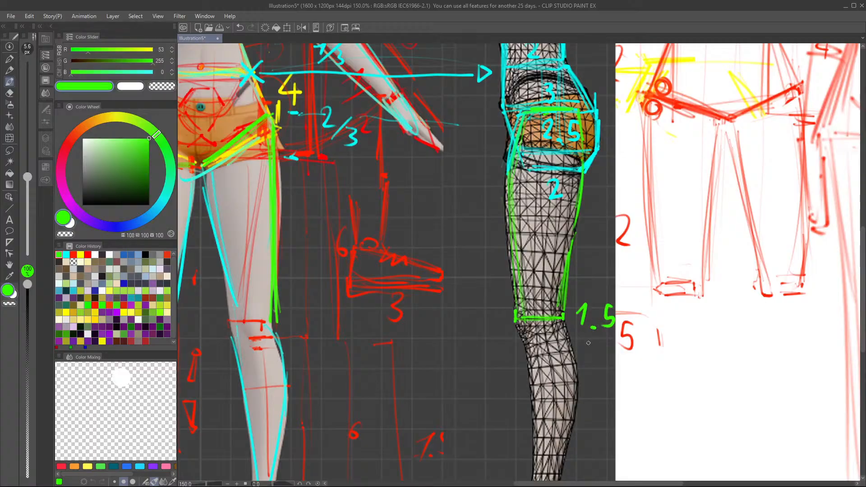
Step: Sketch two green squared cross-sections with circles inside beside the side view's leg, and add a small bracket at the front of the knee
{"action": "mouse_move", "coordinate": [428, 329]}
{"action": "left_mouse_down"}
{"action": "mouse_move", "coordinate": [432, 359]}
{"action": "mouse_move", "coordinate": [465, 325]}
{"action": "mouse_move", "coordinate": [468, 357]}
{"action": "left_mouse_up"}
{"action": "left_click_drag", "start_coordinate": [465, 361], "coordinate": [438, 365]}
{"action": "mouse_move", "coordinate": [463, 335]}
{"action": "left_mouse_down"}
{"action": "mouse_move", "coordinate": [464, 358]}
{"action": "mouse_move", "coordinate": [463, 341]}
{"action": "left_mouse_up"}
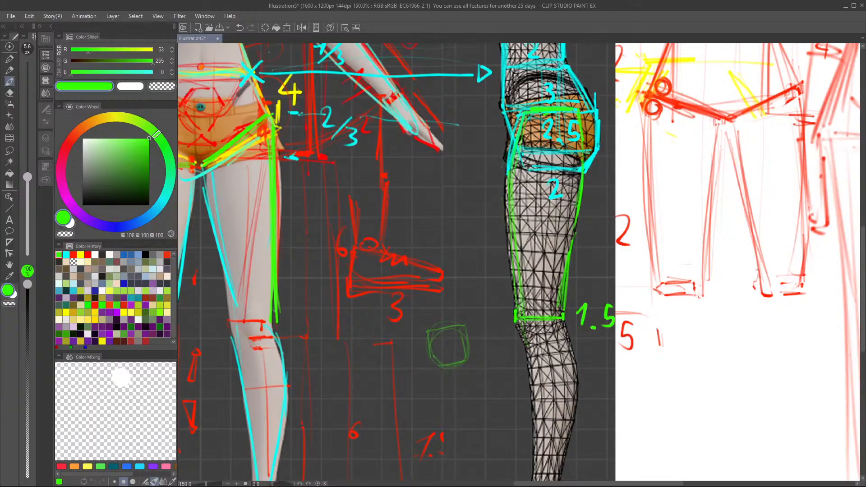
{"action": "left_click_drag", "start_coordinate": [515, 329], "coordinate": [519, 318]}
{"action": "mouse_move", "coordinate": [443, 367]}
{"action": "left_mouse_down"}
{"action": "mouse_move", "coordinate": [462, 360]}
{"action": "mouse_move", "coordinate": [451, 370]}
{"action": "mouse_move", "coordinate": [432, 358]}
{"action": "left_mouse_up"}
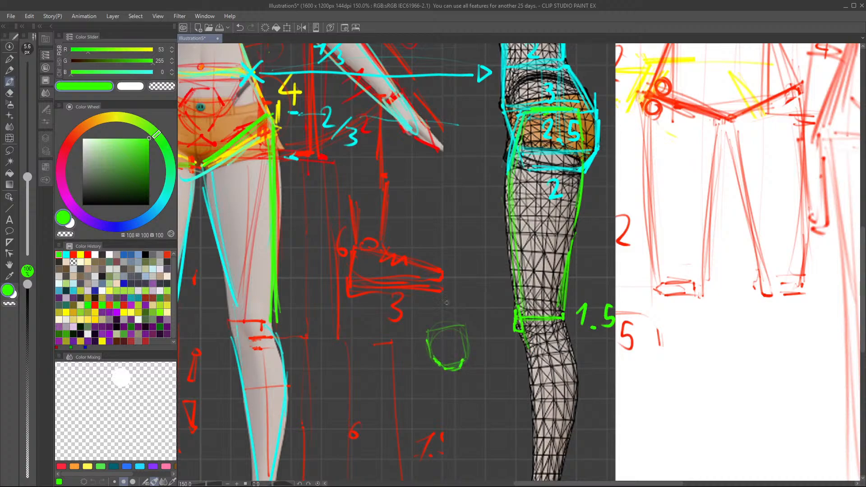
{"action": "mouse_move", "coordinate": [423, 199]}
{"action": "left_mouse_down"}
{"action": "mouse_move", "coordinate": [423, 234]}
{"action": "mouse_move", "coordinate": [458, 197]}
{"action": "left_mouse_up"}
{"action": "mouse_move", "coordinate": [457, 233]}
{"action": "left_mouse_down"}
{"action": "mouse_move", "coordinate": [456, 200]}
{"action": "mouse_move", "coordinate": [457, 230]}
{"action": "mouse_move", "coordinate": [425, 238]}
{"action": "mouse_move", "coordinate": [457, 209]}
{"action": "mouse_move", "coordinate": [446, 238]}
{"action": "mouse_move", "coordinate": [436, 200]}
{"action": "left_mouse_up"}
{"action": "mouse_move", "coordinate": [428, 236]}
{"action": "left_mouse_down"}
{"action": "mouse_move", "coordinate": [451, 241]}
{"action": "mouse_move", "coordinate": [456, 205]}
{"action": "mouse_move", "coordinate": [420, 229]}
{"action": "mouse_move", "coordinate": [422, 206]}
{"action": "mouse_move", "coordinate": [454, 199]}
{"action": "left_mouse_up"}
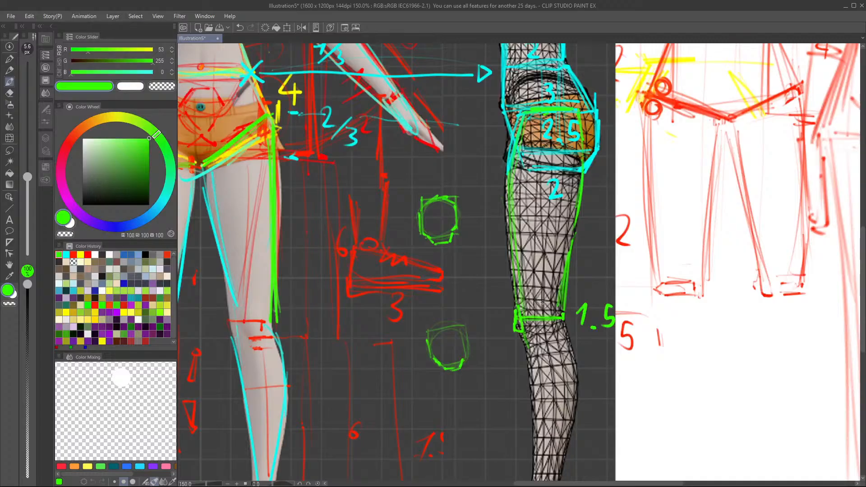
Step: Circle the red 1.~ note beside the front view's leg and mark a division labelled 1 just above the side view's knee
{"action": "scroll", "coordinate": [548, 296], "scroll_direction": "down", "scroll_amount": 3}
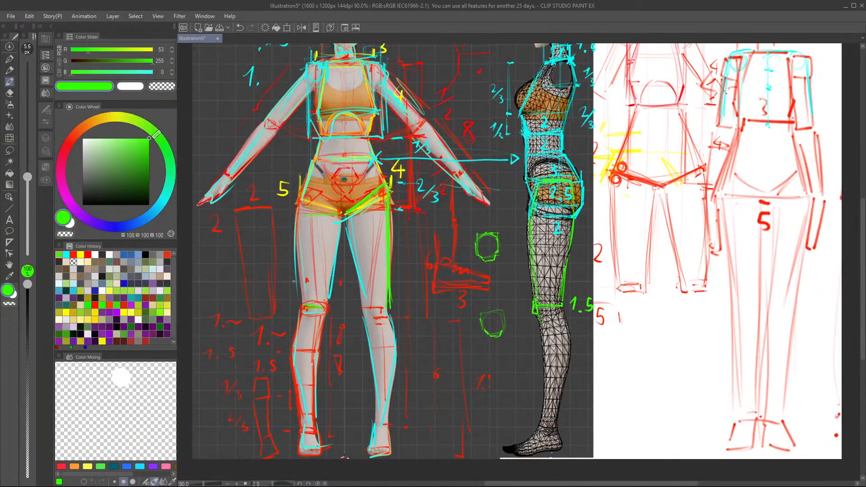
{"action": "left_click_drag", "start_coordinate": [201, 317], "coordinate": [225, 301]}
{"action": "left_click_drag", "start_coordinate": [545, 295], "coordinate": [565, 285]}
Step: Outline the side view's upper calf below the knee, draw a line across its widest part, and write 1.5 beside it
{"action": "scroll", "coordinate": [564, 334], "scroll_direction": "up", "scroll_amount": 3}
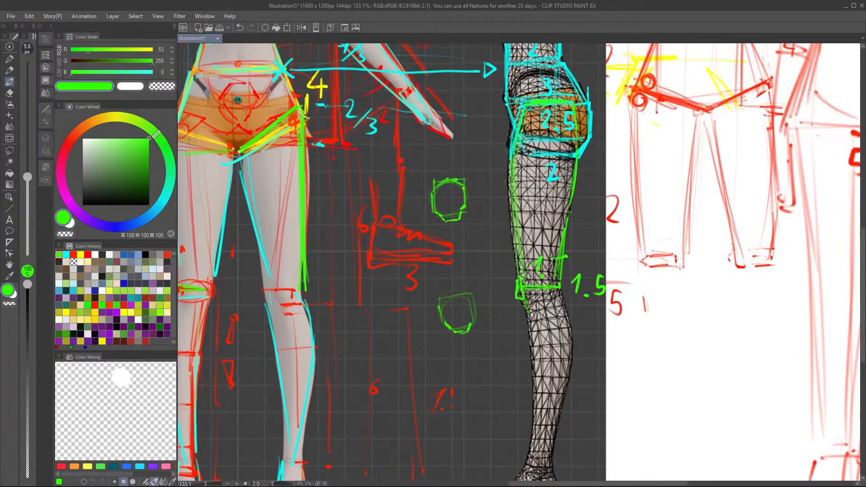
{"action": "left_click_drag", "start_coordinate": [561, 291], "coordinate": [572, 333]}
{"action": "left_click_drag", "start_coordinate": [519, 300], "coordinate": [533, 345]}
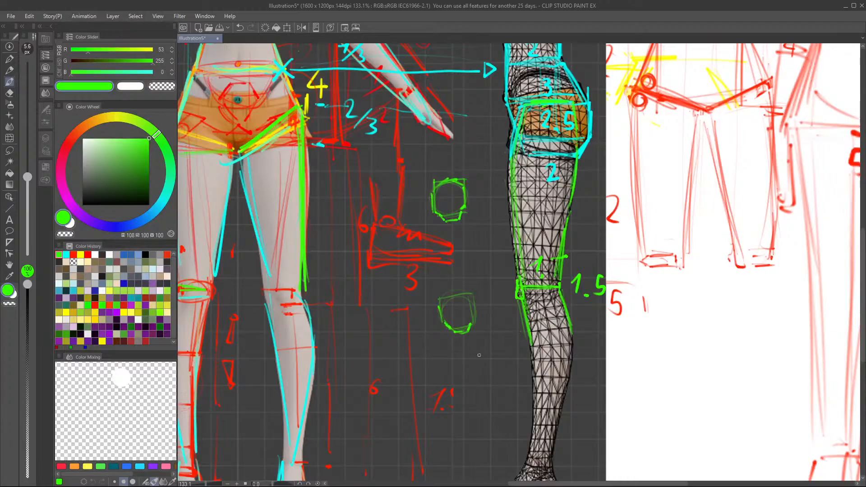
{"action": "mouse_move", "coordinate": [528, 347]}
{"action": "left_mouse_down"}
{"action": "mouse_move", "coordinate": [574, 345]}
{"action": "mouse_move", "coordinate": [591, 356]}
{"action": "mouse_move", "coordinate": [616, 342]}
{"action": "mouse_move", "coordinate": [615, 356]}
{"action": "left_mouse_up"}
{"action": "left_click", "coordinate": [601, 355]}
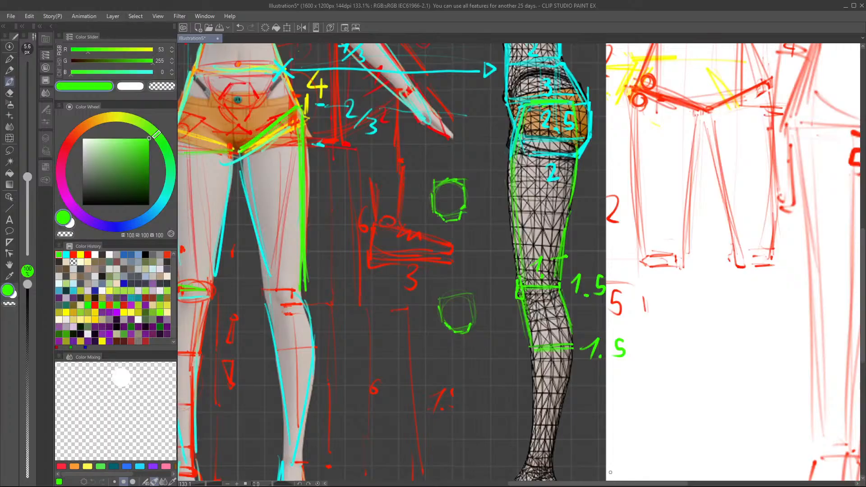
{"action": "scroll", "coordinate": [551, 348], "scroll_direction": "down", "scroll_amount": 1}
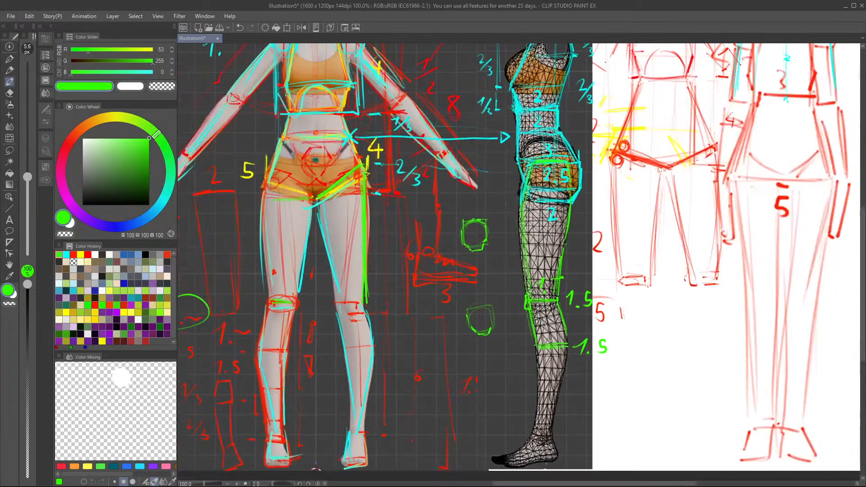
{"action": "scroll", "coordinate": [533, 389], "scroll_direction": "up", "scroll_amount": 1}
{"action": "scroll", "coordinate": [530, 226], "scroll_direction": "down", "scroll_amount": 1}
{"action": "scroll", "coordinate": [541, 322], "scroll_direction": "up", "scroll_amount": 1}
{"action": "scroll", "coordinate": [519, 250], "scroll_direction": "down", "scroll_amount": 1}
{"action": "scroll", "coordinate": [531, 293], "scroll_direction": "up", "scroll_amount": 1}
{"action": "scroll", "coordinate": [531, 292], "scroll_direction": "down", "scroll_amount": 1}
{"action": "scroll", "coordinate": [532, 292], "scroll_direction": "up", "scroll_amount": 1}
{"action": "scroll", "coordinate": [532, 292], "scroll_direction": "down", "scroll_amount": 1}
{"action": "scroll", "coordinate": [531, 293], "scroll_direction": "up", "scroll_amount": 1}
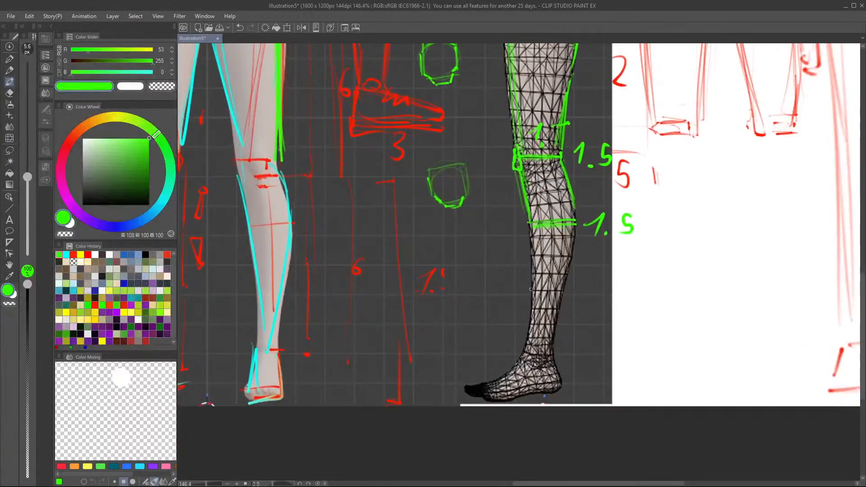
{"action": "left_click_drag", "start_coordinate": [523, 170], "coordinate": [527, 225]}
{"action": "left_click_drag", "start_coordinate": [522, 173], "coordinate": [525, 351]}
{"action": "mouse_move", "coordinate": [528, 195]}
{"action": "left_mouse_down"}
{"action": "mouse_move", "coordinate": [532, 260]}
{"action": "mouse_move", "coordinate": [522, 362]}
{"action": "left_mouse_up"}
{"action": "key", "text": "ctrl+z"}
{"action": "key", "text": "ctrl+z"}
{"action": "key", "text": "ctrl+z"}
Step: Outline the side view's shin, reinforce the upper calf's back edge, and draw green lines across the lower leg in both views
{"action": "left_click_drag", "start_coordinate": [533, 229], "coordinate": [529, 268]}
{"action": "mouse_move", "coordinate": [533, 229]}
{"action": "left_mouse_down"}
{"action": "mouse_move", "coordinate": [530, 328]}
{"action": "mouse_move", "coordinate": [533, 291]}
{"action": "left_mouse_up"}
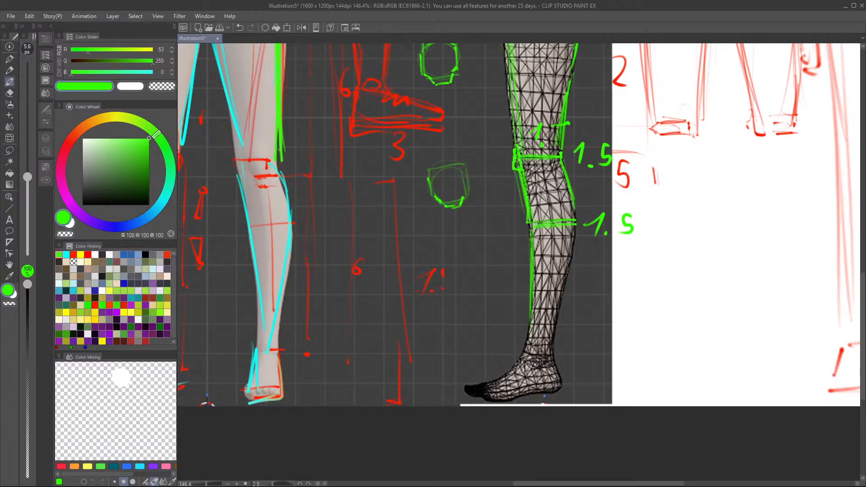
{"action": "mouse_move", "coordinate": [560, 167]}
{"action": "left_mouse_down"}
{"action": "mouse_move", "coordinate": [577, 224]}
{"action": "mouse_move", "coordinate": [574, 216]}
{"action": "left_mouse_up"}
{"action": "left_click_drag", "start_coordinate": [516, 324], "coordinate": [513, 290]}
{"action": "left_click_drag", "start_coordinate": [531, 324], "coordinate": [556, 323]}
{"action": "left_click_drag", "start_coordinate": [267, 325], "coordinate": [276, 325]}
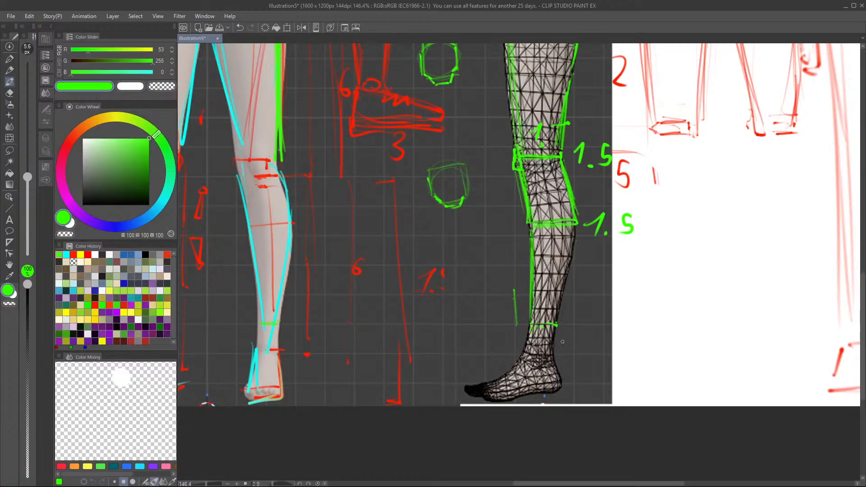
Step: Complete the side view's lower calf and ankle outline in green, close the ankle with a line across, and write 1. beside it
{"action": "mouse_move", "coordinate": [558, 323]}
{"action": "left_mouse_down"}
{"action": "mouse_move", "coordinate": [547, 359]}
{"action": "mouse_move", "coordinate": [557, 377]}
{"action": "mouse_move", "coordinate": [555, 333]}
{"action": "mouse_move", "coordinate": [556, 373]}
{"action": "left_mouse_up"}
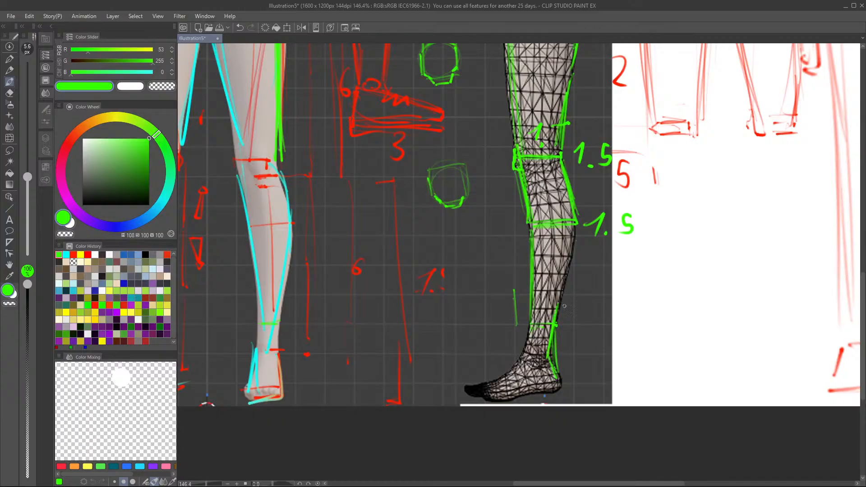
{"action": "mouse_move", "coordinate": [531, 327]}
{"action": "left_mouse_down"}
{"action": "mouse_move", "coordinate": [531, 349]}
{"action": "mouse_move", "coordinate": [532, 324]}
{"action": "left_mouse_up"}
{"action": "left_click_drag", "start_coordinate": [575, 235], "coordinate": [558, 317]}
{"action": "left_click_drag", "start_coordinate": [576, 227], "coordinate": [547, 355]}
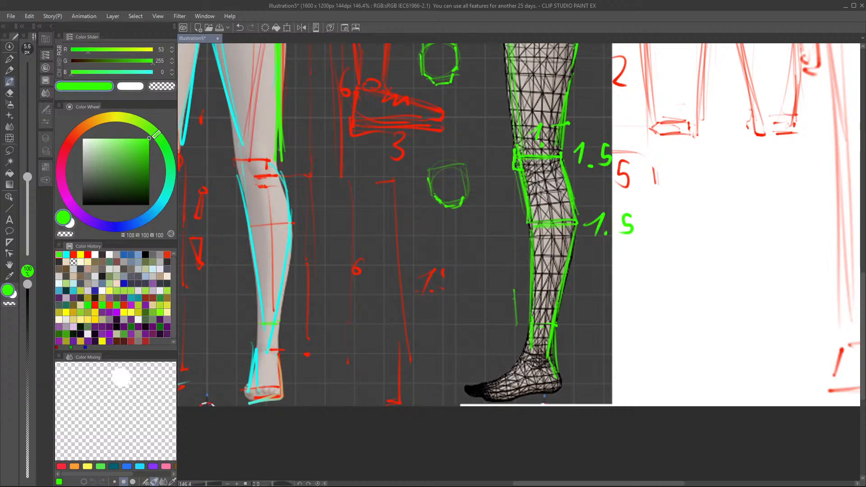
{"action": "left_click_drag", "start_coordinate": [533, 321], "coordinate": [531, 350]}
{"action": "mouse_move", "coordinate": [523, 352]}
{"action": "left_mouse_down"}
{"action": "mouse_move", "coordinate": [558, 351]}
{"action": "mouse_move", "coordinate": [532, 328]}
{"action": "mouse_move", "coordinate": [523, 350]}
{"action": "left_mouse_up"}
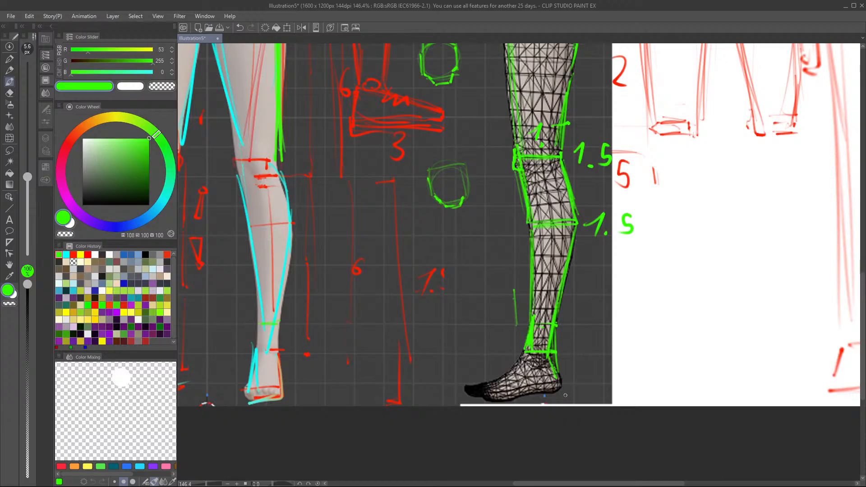
{"action": "left_click_drag", "start_coordinate": [580, 345], "coordinate": [586, 353]}
{"action": "left_click", "coordinate": [596, 351]}
Step: Block in the side view's heel, instep and forefoot with angular green shapes and write 3 above the foot
{"action": "left_click_drag", "start_coordinate": [556, 354], "coordinate": [562, 381]}
{"action": "mouse_move", "coordinate": [523, 357]}
{"action": "left_mouse_down"}
{"action": "mouse_move", "coordinate": [539, 387]}
{"action": "mouse_move", "coordinate": [562, 388]}
{"action": "mouse_move", "coordinate": [498, 359]}
{"action": "mouse_move", "coordinate": [496, 387]}
{"action": "left_mouse_up"}
{"action": "mouse_move", "coordinate": [495, 356]}
{"action": "left_mouse_down"}
{"action": "mouse_move", "coordinate": [492, 397]}
{"action": "mouse_move", "coordinate": [471, 361]}
{"action": "mouse_move", "coordinate": [461, 363]}
{"action": "left_mouse_up"}
{"action": "mouse_move", "coordinate": [461, 364]}
{"action": "left_mouse_down"}
{"action": "mouse_move", "coordinate": [462, 390]}
{"action": "mouse_move", "coordinate": [487, 393]}
{"action": "left_mouse_up"}
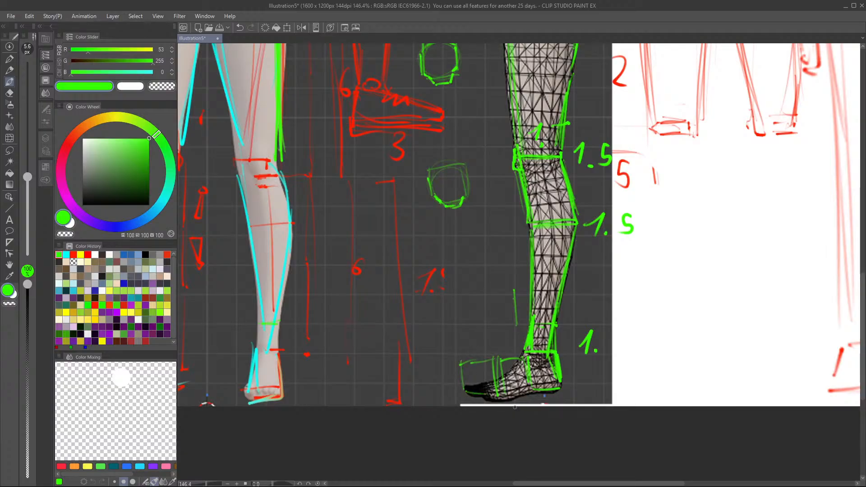
{"action": "mouse_move", "coordinate": [489, 327]}
{"action": "left_mouse_down"}
{"action": "mouse_move", "coordinate": [501, 338]}
{"action": "mouse_move", "coordinate": [490, 344]}
{"action": "left_mouse_up"}
Step: Box the narrow section just above the foot in green in both the front and side views
{"action": "mouse_move", "coordinate": [262, 328]}
{"action": "left_mouse_down"}
{"action": "mouse_move", "coordinate": [277, 326]}
{"action": "mouse_move", "coordinate": [265, 344]}
{"action": "mouse_move", "coordinate": [275, 345]}
{"action": "mouse_move", "coordinate": [264, 335]}
{"action": "left_mouse_up"}
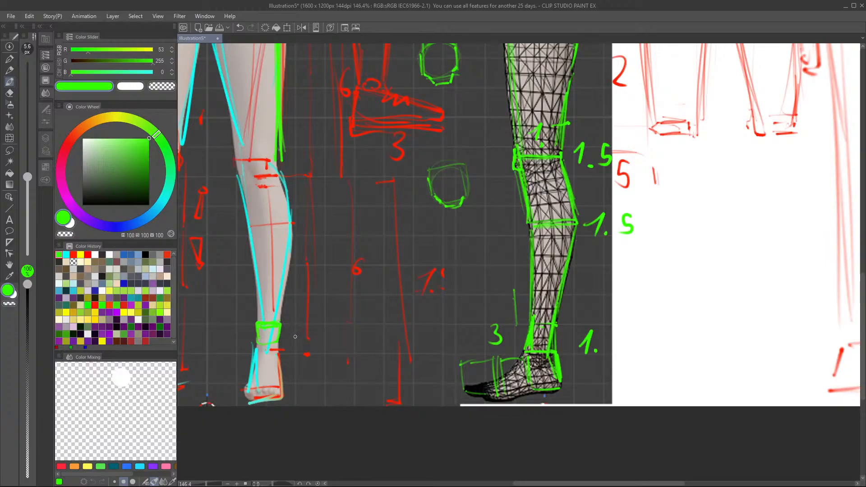
{"action": "mouse_move", "coordinate": [530, 343]}
{"action": "left_mouse_down"}
{"action": "mouse_move", "coordinate": [548, 343]}
{"action": "mouse_move", "coordinate": [533, 317]}
{"action": "mouse_move", "coordinate": [557, 345]}
{"action": "mouse_move", "coordinate": [556, 332]}
{"action": "left_mouse_up"}
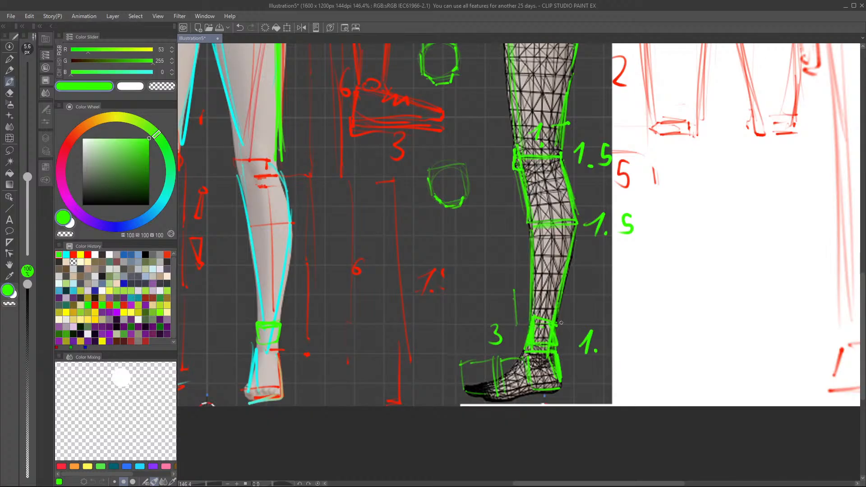
{"action": "scroll", "coordinate": [549, 321], "scroll_direction": "down", "scroll_amount": 7}
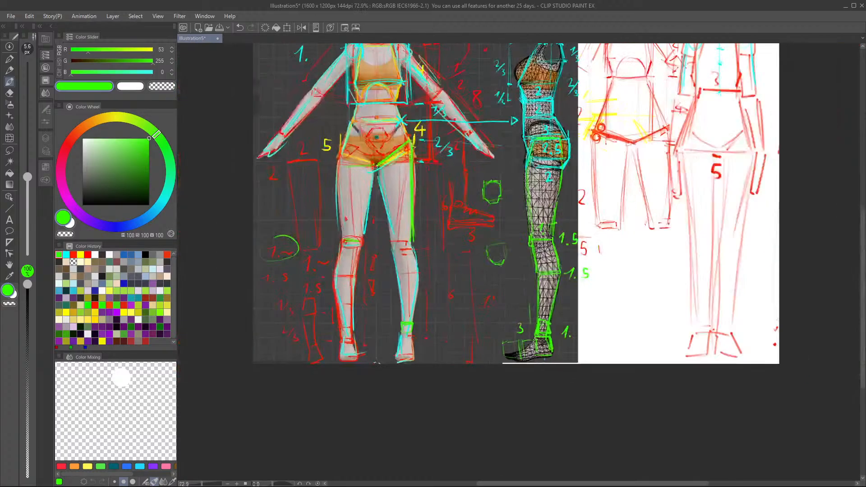
Step: Draw a short vertical green stroke in front of the side view's neck and sketch a cylinder inside a faceted box beside the head
{"action": "scroll", "coordinate": [539, 124], "scroll_direction": "up", "scroll_amount": 3}
{"action": "scroll", "coordinate": [555, 179], "scroll_direction": "up", "scroll_amount": 6}
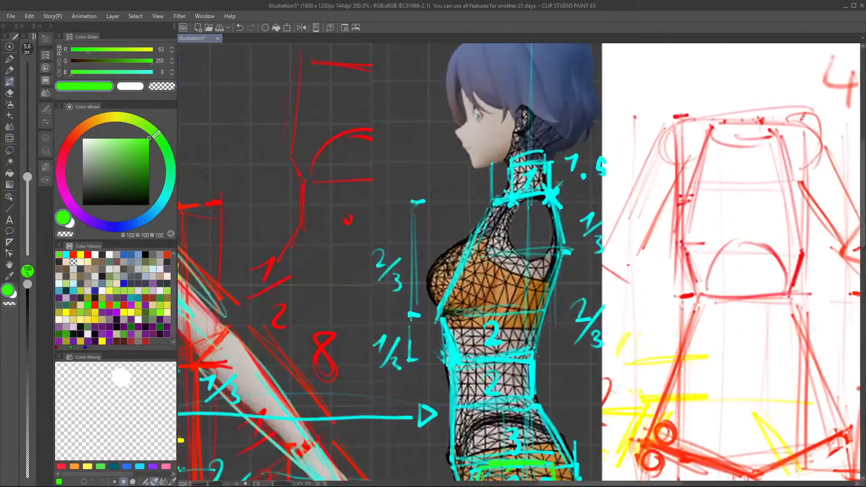
{"action": "scroll", "coordinate": [554, 174], "scroll_direction": "down", "scroll_amount": 4}
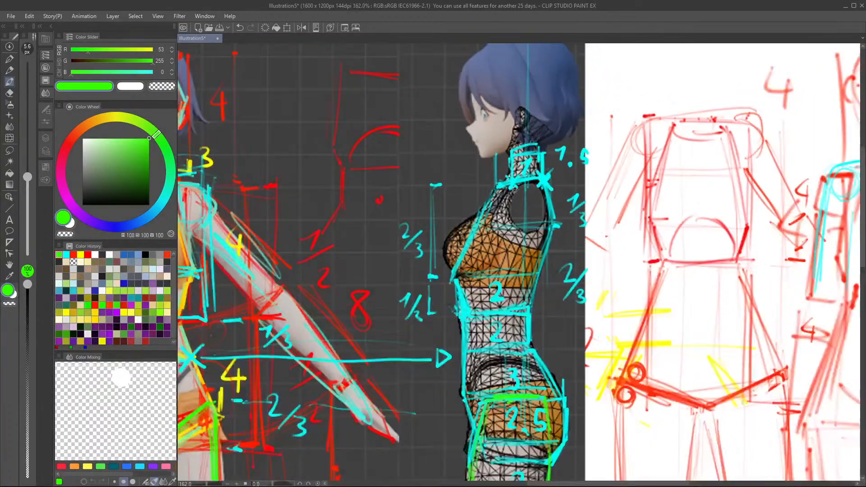
{"action": "scroll", "coordinate": [522, 176], "scroll_direction": "up", "scroll_amount": 3}
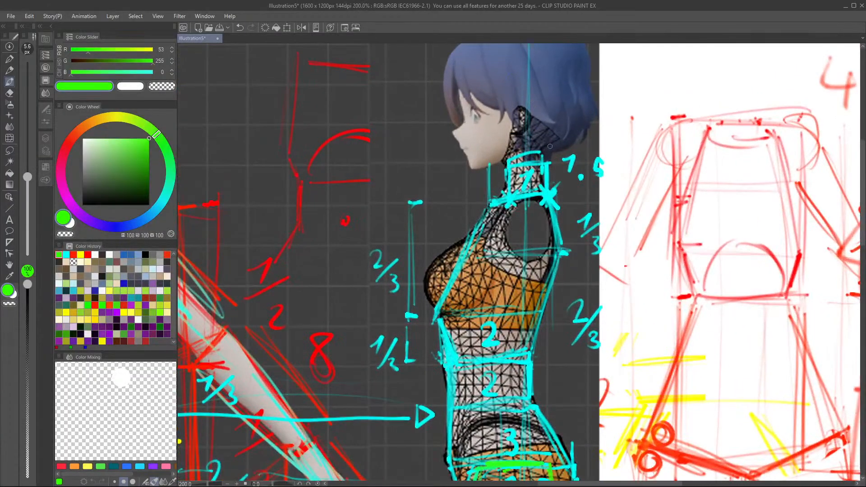
{"action": "mouse_move", "coordinate": [501, 192]}
{"action": "left_mouse_down"}
{"action": "mouse_move", "coordinate": [503, 157]}
{"action": "mouse_move", "coordinate": [504, 196]}
{"action": "left_mouse_up"}
{"action": "mouse_move", "coordinate": [371, 131]}
{"action": "left_mouse_down"}
{"action": "mouse_move", "coordinate": [404, 154]}
{"action": "mouse_move", "coordinate": [428, 136]}
{"action": "mouse_move", "coordinate": [408, 119]}
{"action": "mouse_move", "coordinate": [429, 136]}
{"action": "mouse_move", "coordinate": [401, 167]}
{"action": "mouse_move", "coordinate": [400, 185]}
{"action": "mouse_move", "coordinate": [375, 171]}
{"action": "mouse_move", "coordinate": [400, 185]}
{"action": "left_mouse_up"}
{"action": "mouse_move", "coordinate": [428, 137]}
{"action": "left_mouse_down"}
{"action": "mouse_move", "coordinate": [424, 175]}
{"action": "mouse_move", "coordinate": [406, 185]}
{"action": "left_mouse_up"}
{"action": "mouse_move", "coordinate": [388, 128]}
{"action": "left_mouse_down"}
{"action": "mouse_move", "coordinate": [424, 131]}
{"action": "mouse_move", "coordinate": [381, 133]}
{"action": "mouse_move", "coordinate": [414, 145]}
{"action": "mouse_move", "coordinate": [408, 122]}
{"action": "mouse_move", "coordinate": [391, 125]}
{"action": "mouse_move", "coordinate": [384, 175]}
{"action": "mouse_move", "coordinate": [415, 181]}
{"action": "left_mouse_up"}
{"action": "left_click_drag", "start_coordinate": [423, 142], "coordinate": [417, 174]}
{"action": "mouse_move", "coordinate": [387, 140]}
{"action": "left_mouse_down"}
{"action": "mouse_move", "coordinate": [386, 179]}
{"action": "mouse_move", "coordinate": [407, 184]}
{"action": "left_mouse_up"}
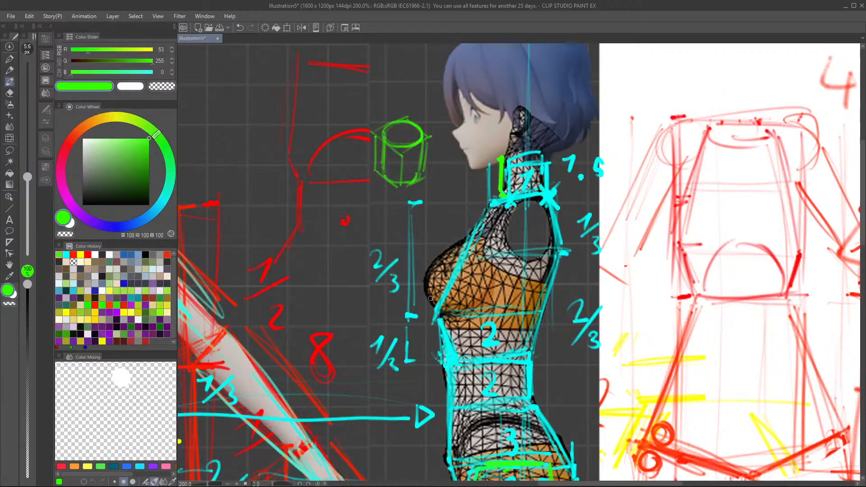
{"action": "scroll", "coordinate": [428, 293], "scroll_direction": "down", "scroll_amount": 3}
{"action": "scroll", "coordinate": [490, 163], "scroll_direction": "up", "scroll_amount": 2}
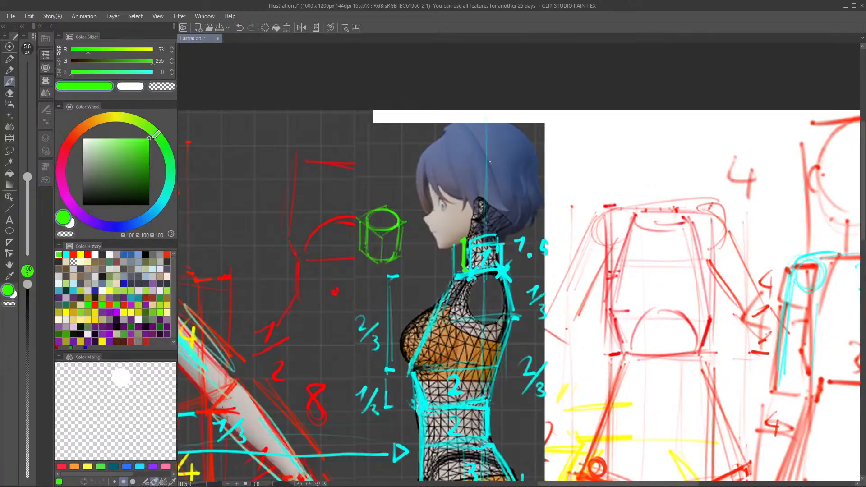
{"action": "scroll", "coordinate": [452, 189], "scroll_direction": "up", "scroll_amount": 1}
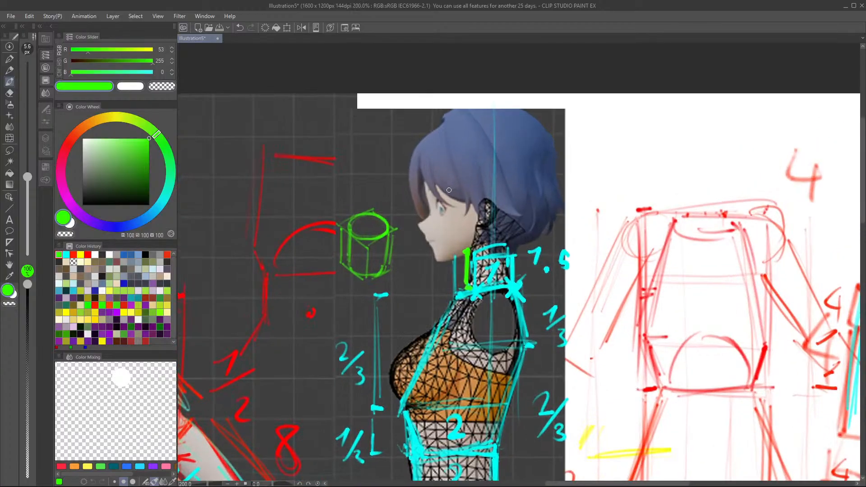
{"action": "scroll", "coordinate": [449, 190], "scroll_direction": "up", "scroll_amount": 2}
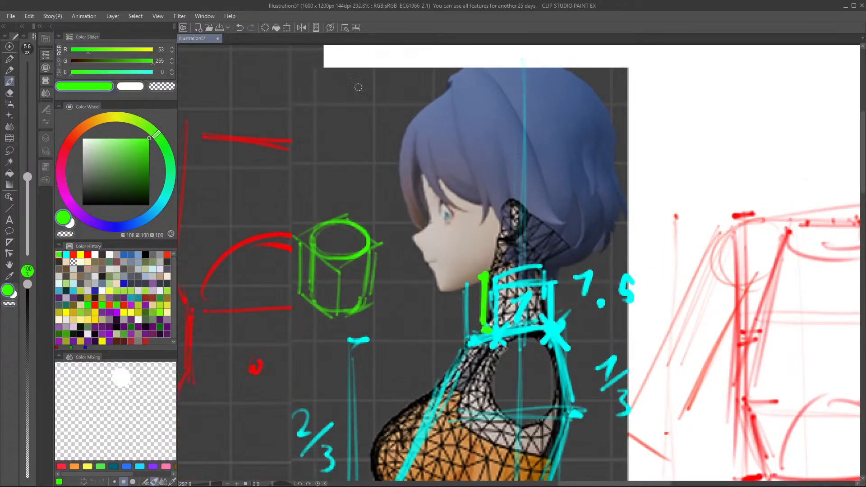
Step: Outline the side view's face profile, jaw and skull in green, using dashed strokes over the hair for the cranium
{"action": "mouse_move", "coordinate": [477, 280]}
{"action": "left_mouse_down"}
{"action": "mouse_move", "coordinate": [436, 283]}
{"action": "mouse_move", "coordinate": [410, 240]}
{"action": "mouse_move", "coordinate": [431, 220]}
{"action": "mouse_move", "coordinate": [426, 143]}
{"action": "mouse_move", "coordinate": [473, 111]}
{"action": "mouse_move", "coordinate": [503, 104]}
{"action": "mouse_move", "coordinate": [538, 111]}
{"action": "mouse_move", "coordinate": [572, 132]}
{"action": "mouse_move", "coordinate": [591, 172]}
{"action": "mouse_move", "coordinate": [581, 217]}
{"action": "mouse_move", "coordinate": [554, 261]}
{"action": "left_mouse_up"}
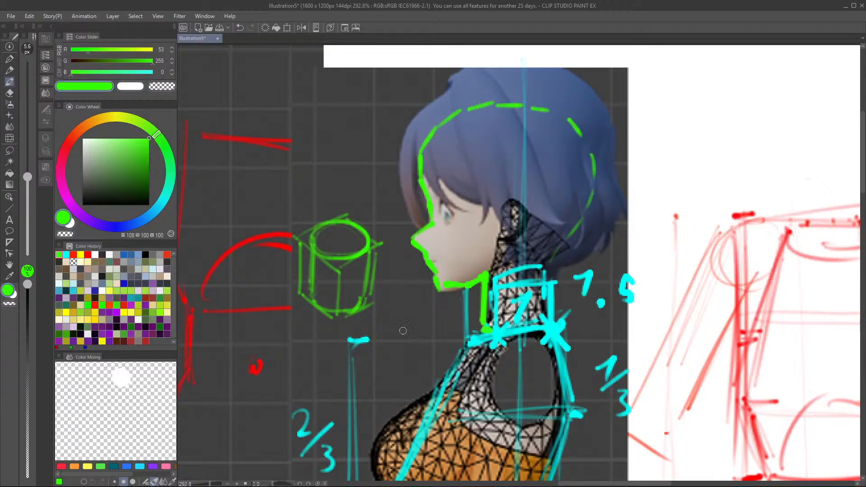
{"action": "scroll", "coordinate": [417, 309], "scroll_direction": "down", "scroll_amount": 3}
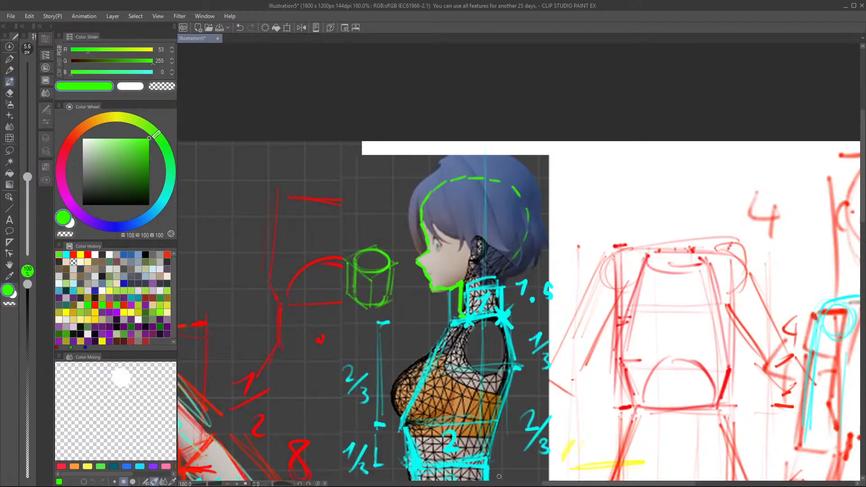
{"action": "left_click", "coordinate": [515, 478]}
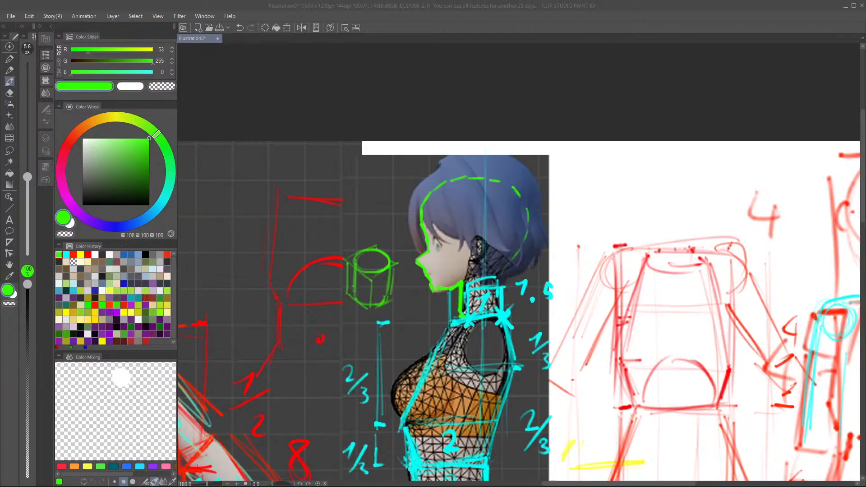
{"action": "left_click", "coordinate": [369, 199]}
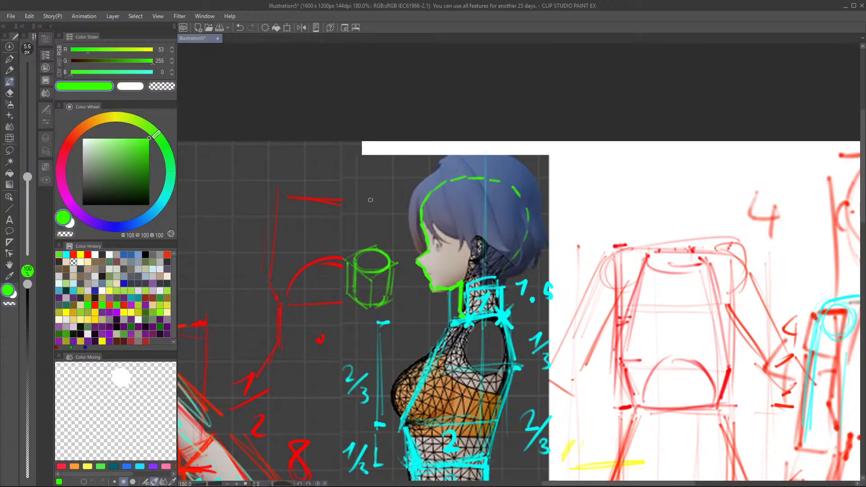
Step: Block in the side view's shoulder and bust as an angular green shape and add a green arrow pointing forward from the under-bust level
{"action": "scroll", "coordinate": [428, 219], "scroll_direction": "down", "scroll_amount": 5}
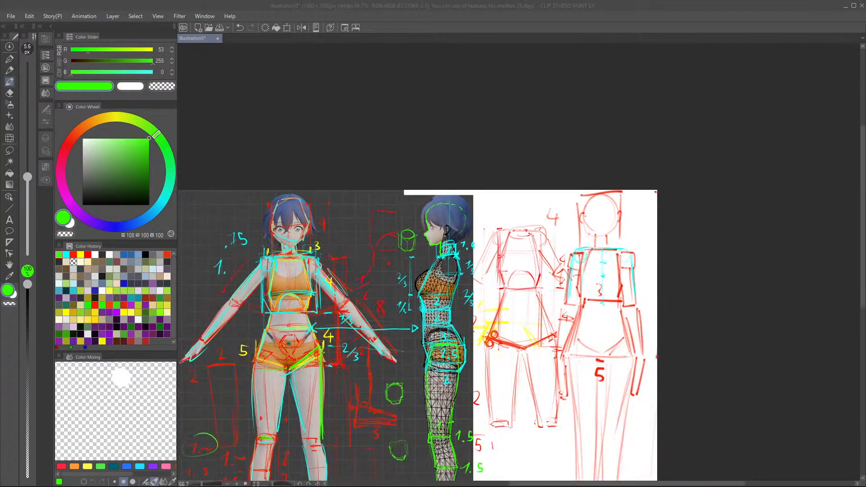
{"action": "scroll", "coordinate": [394, 291], "scroll_direction": "down", "scroll_amount": 3}
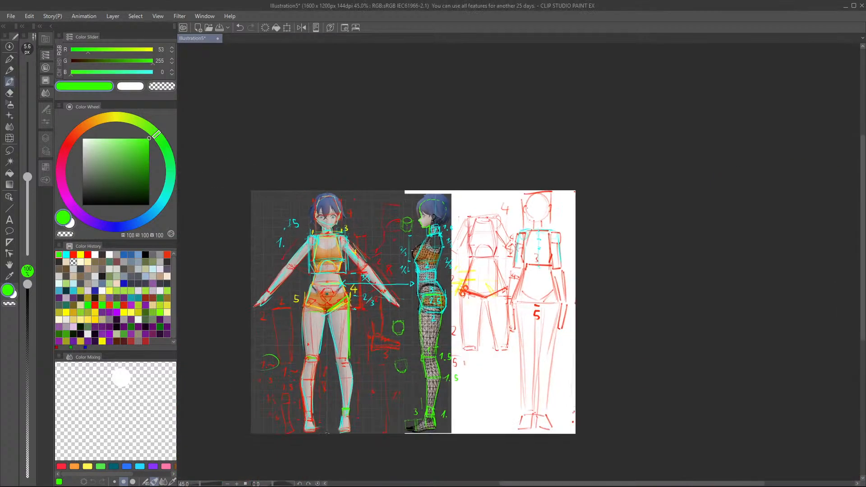
{"action": "scroll", "coordinate": [394, 291], "scroll_direction": "up", "scroll_amount": 2}
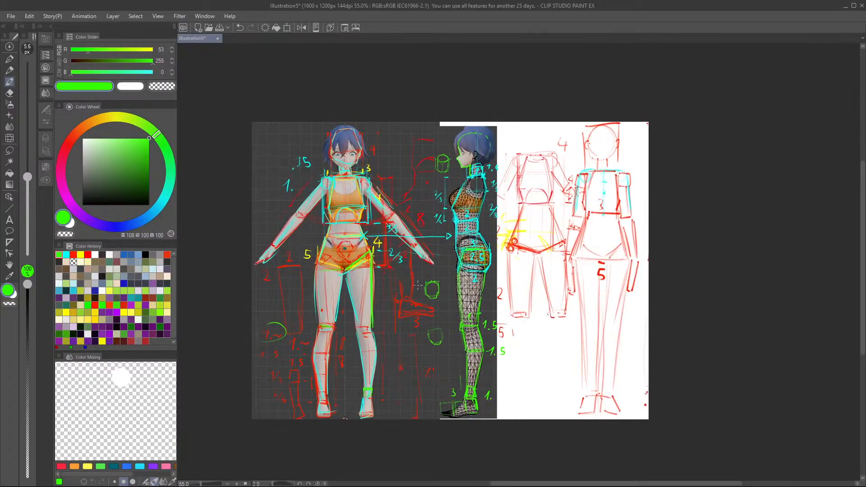
{"action": "scroll", "coordinate": [416, 285], "scroll_direction": "up", "scroll_amount": 2}
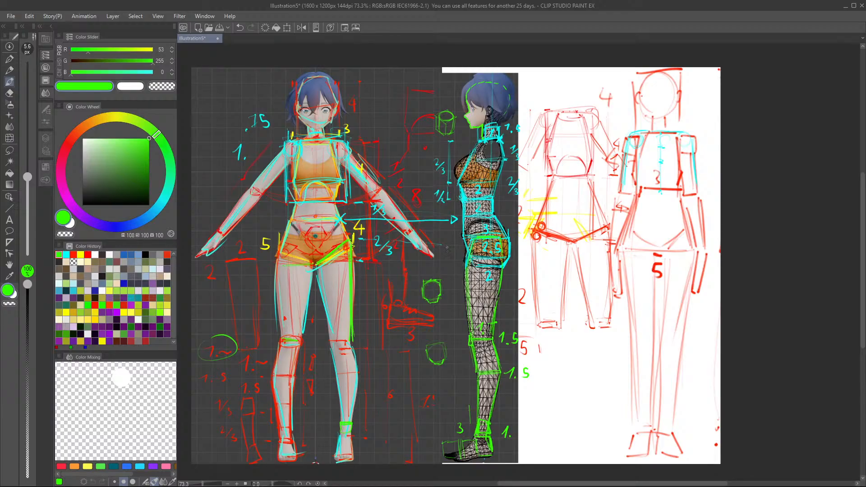
{"action": "scroll", "coordinate": [506, 170], "scroll_direction": "up", "scroll_amount": 4}
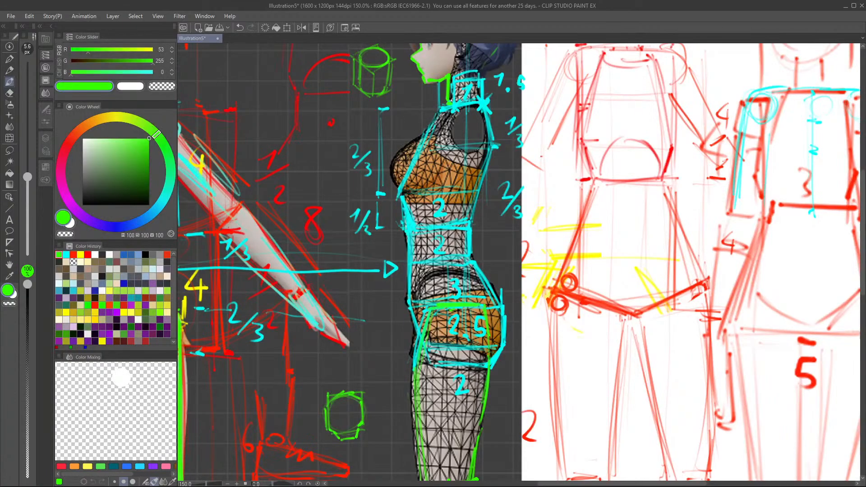
{"action": "mouse_move", "coordinate": [451, 132]}
{"action": "left_mouse_down"}
{"action": "mouse_move", "coordinate": [483, 107]}
{"action": "mouse_move", "coordinate": [467, 98]}
{"action": "mouse_move", "coordinate": [396, 154]}
{"action": "left_mouse_up"}
{"action": "left_click_drag", "start_coordinate": [452, 131], "coordinate": [430, 187]}
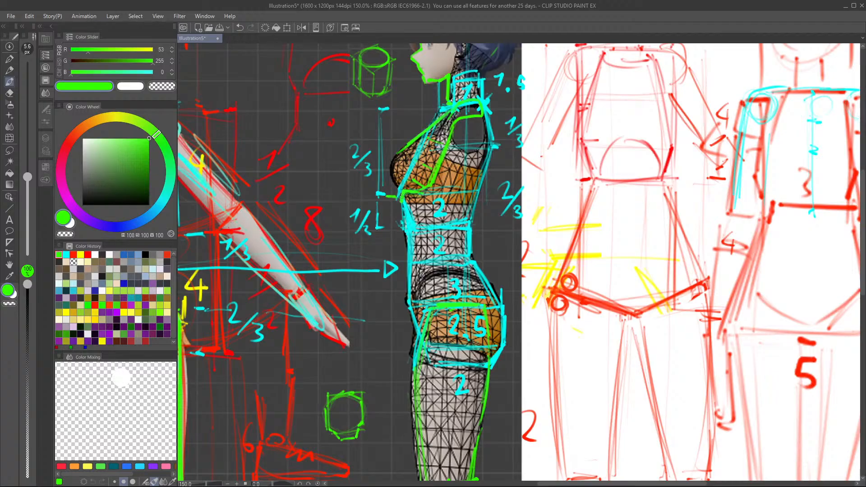
{"action": "mouse_move", "coordinate": [387, 198]}
{"action": "left_mouse_down"}
{"action": "mouse_move", "coordinate": [350, 189]}
{"action": "mouse_move", "coordinate": [356, 204]}
{"action": "left_mouse_up"}
{"action": "mouse_move", "coordinate": [397, 153]}
{"action": "left_mouse_down"}
{"action": "mouse_move", "coordinate": [391, 172]}
{"action": "mouse_move", "coordinate": [403, 192]}
{"action": "left_mouse_up"}
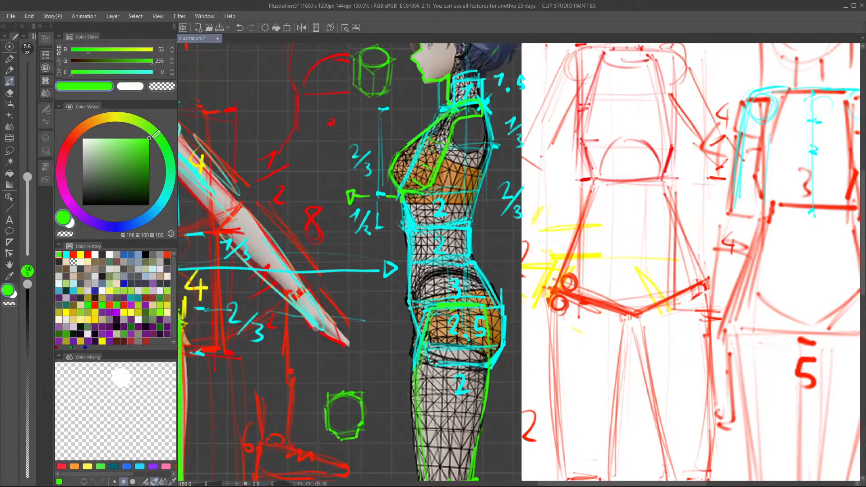
Step: Draw slanted green strokes for the side view's pelvis, down the back from the waist and down the front toward the thigh
{"action": "scroll", "coordinate": [494, 310], "scroll_direction": "down", "scroll_amount": 5}
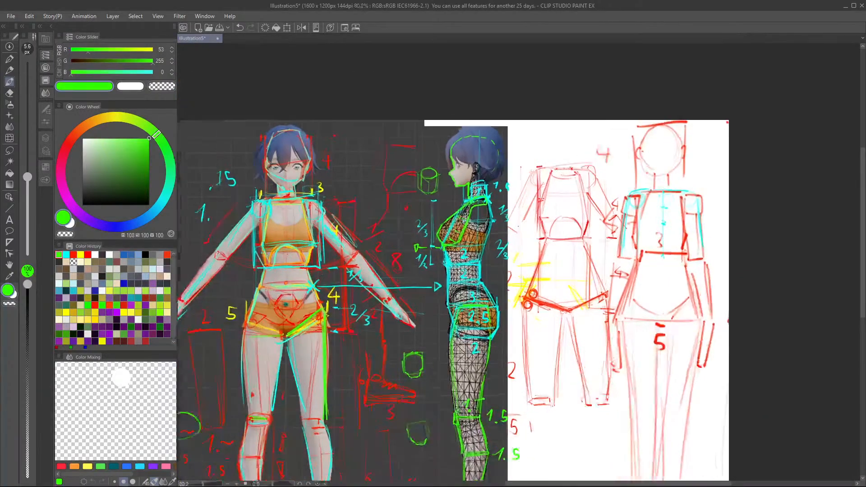
{"action": "scroll", "coordinate": [494, 310], "scroll_direction": "up", "scroll_amount": 6}
{"action": "scroll", "coordinate": [494, 310], "scroll_direction": "up", "scroll_amount": 1}
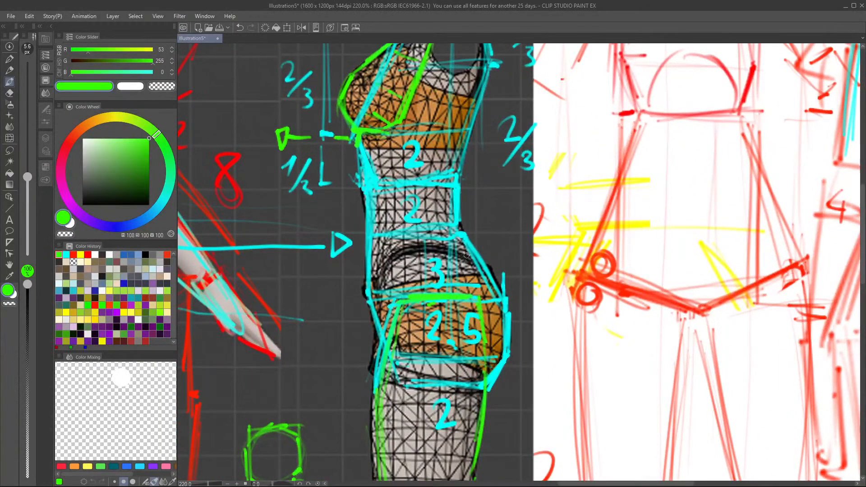
{"action": "left_click_drag", "start_coordinate": [460, 232], "coordinate": [475, 290]}
{"action": "left_click_drag", "start_coordinate": [492, 258], "coordinate": [521, 300]}
{"action": "left_click_drag", "start_coordinate": [458, 227], "coordinate": [479, 298]}
{"action": "left_click_drag", "start_coordinate": [467, 248], "coordinate": [479, 296]}
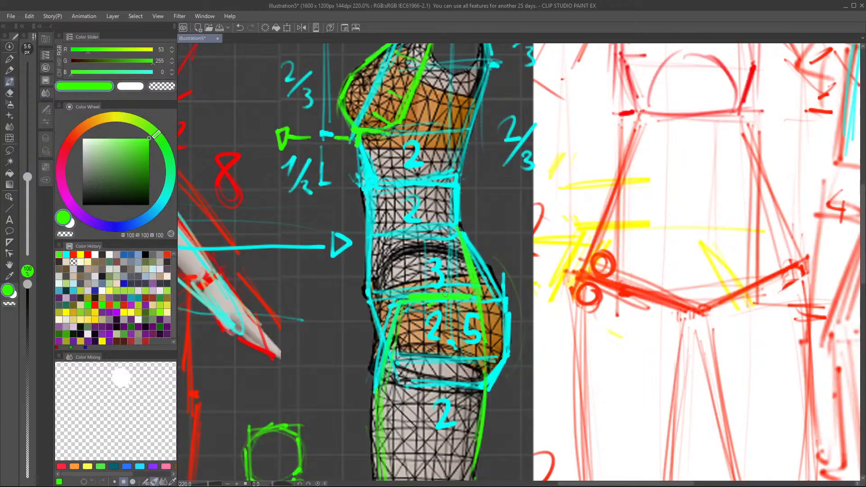
{"action": "left_click_drag", "start_coordinate": [372, 301], "coordinate": [395, 365]}
Step: Switch to a turquoise colour and reinforce the side view's lower-abdomen front edge and the back and bottom edges of the 2.5 pelvis block
{"action": "left_click", "coordinate": [168, 191]}
{"action": "left_click_drag", "start_coordinate": [367, 243], "coordinate": [376, 303]}
{"action": "left_click_drag", "start_coordinate": [483, 301], "coordinate": [478, 356]}
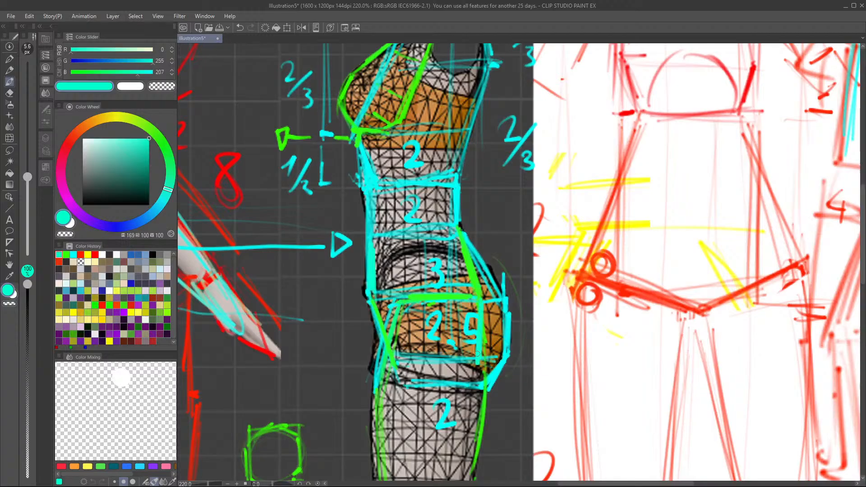
{"action": "mouse_move", "coordinate": [407, 362]}
{"action": "left_mouse_down"}
{"action": "mouse_move", "coordinate": [473, 362]}
{"action": "mouse_move", "coordinate": [399, 361]}
{"action": "left_mouse_up"}
{"action": "left_click_drag", "start_coordinate": [378, 244], "coordinate": [433, 241]}
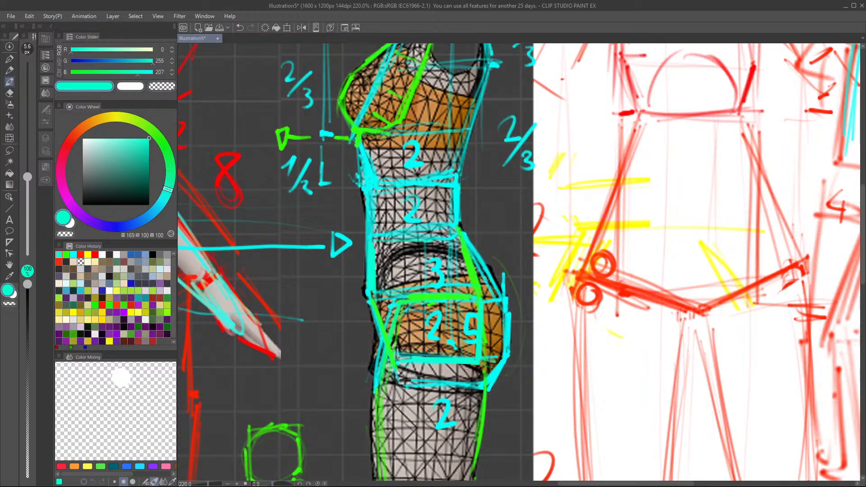
Step: Sketch a small faceted turquoise pelvis block in front of the side view's hips and reinforce the line across the top of the 2.5 section
{"action": "scroll", "coordinate": [417, 262], "scroll_direction": "down", "scroll_amount": 5}
{"action": "scroll", "coordinate": [397, 258], "scroll_direction": "up", "scroll_amount": 5}
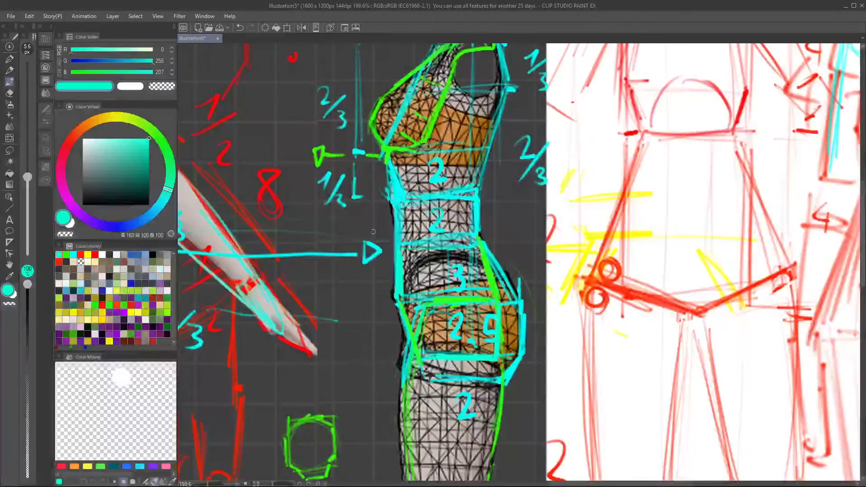
{"action": "left_click_drag", "start_coordinate": [335, 281], "coordinate": [374, 281]}
{"action": "left_click_drag", "start_coordinate": [348, 325], "coordinate": [388, 326]}
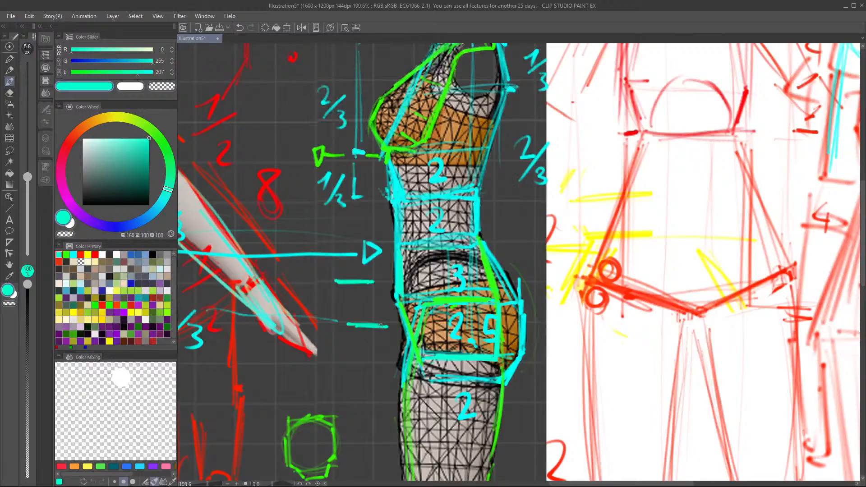
{"action": "left_click_drag", "start_coordinate": [374, 285], "coordinate": [387, 324]}
{"action": "mouse_move", "coordinate": [336, 283]}
{"action": "left_mouse_down"}
{"action": "mouse_move", "coordinate": [349, 324]}
{"action": "mouse_move", "coordinate": [386, 309]}
{"action": "mouse_move", "coordinate": [471, 309]}
{"action": "left_mouse_up"}
{"action": "left_click_drag", "start_coordinate": [406, 301], "coordinate": [493, 301]}
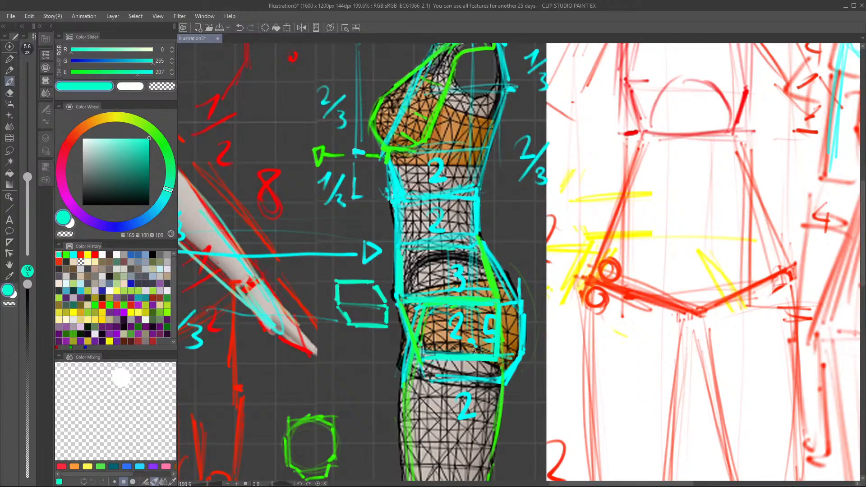
Step: Extend the pelvis block's back edge downward and bracket the waist section's height behind the side view in turquoise
{"action": "left_click_drag", "start_coordinate": [501, 361], "coordinate": [500, 382]}
{"action": "left_click_drag", "start_coordinate": [499, 196], "coordinate": [500, 253]}
{"action": "left_click_drag", "start_coordinate": [501, 213], "coordinate": [501, 251]}
{"action": "left_click_drag", "start_coordinate": [487, 197], "coordinate": [516, 200]}
{"action": "left_click_drag", "start_coordinate": [490, 249], "coordinate": [512, 249]}
Step: Write 1/3 beside the waist bracket and draw long vertical turquoise measuring lines behind the hips and along the front from waist to crotch
{"action": "mouse_move", "coordinate": [519, 211]}
{"action": "left_mouse_down"}
{"action": "mouse_move", "coordinate": [523, 238]}
{"action": "mouse_move", "coordinate": [537, 251]}
{"action": "mouse_move", "coordinate": [535, 384]}
{"action": "left_mouse_up"}
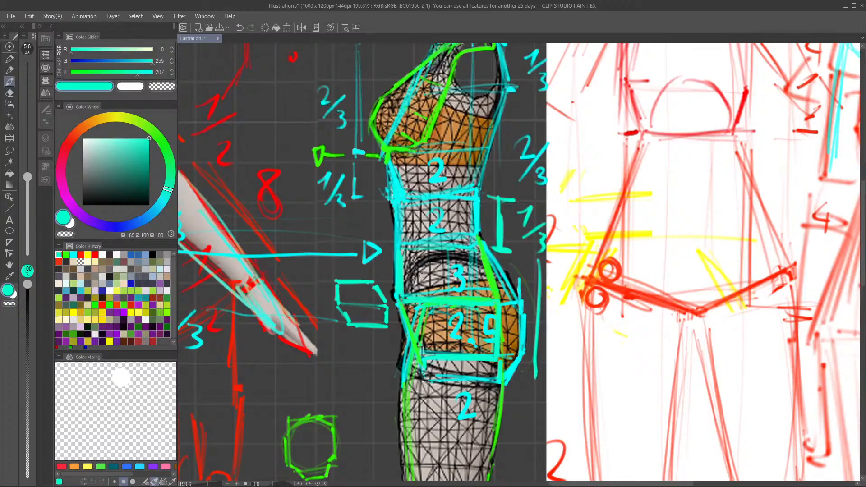
{"action": "mouse_move", "coordinate": [389, 215]}
{"action": "left_mouse_down"}
{"action": "mouse_move", "coordinate": [394, 352]}
{"action": "mouse_move", "coordinate": [387, 226]}
{"action": "mouse_move", "coordinate": [389, 268]}
{"action": "left_mouse_up"}
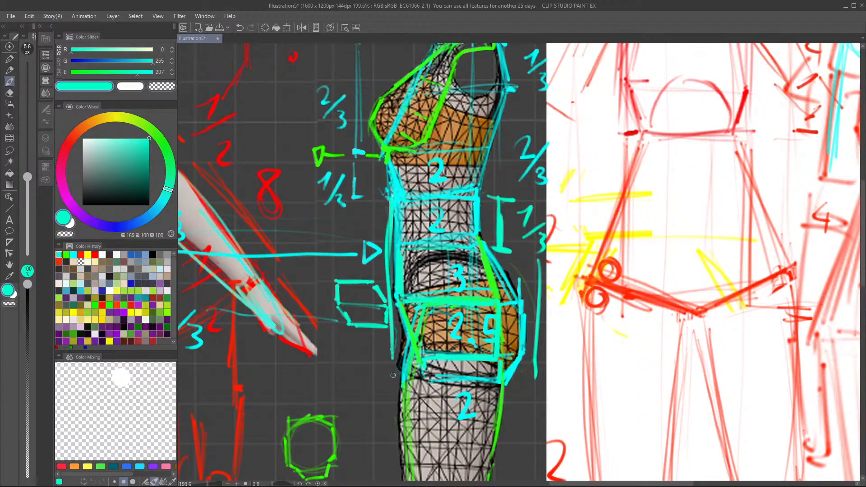
{"action": "mouse_move", "coordinate": [391, 380]}
{"action": "left_mouse_down"}
{"action": "mouse_move", "coordinate": [402, 380]}
{"action": "mouse_move", "coordinate": [394, 376]}
{"action": "left_mouse_up"}
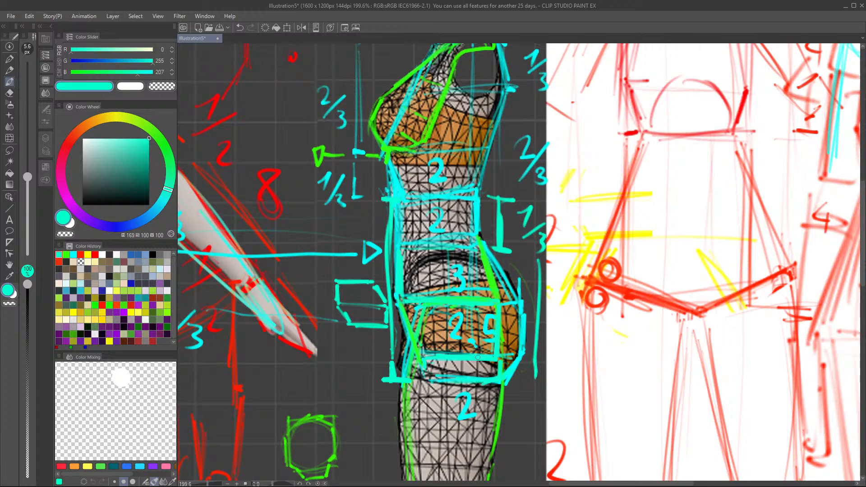
Step: Draw a downward-curving turquoise contour with short hatching under the side view's pelvis, at the top of the thigh
{"action": "scroll", "coordinate": [462, 381], "scroll_direction": "up", "scroll_amount": 1}
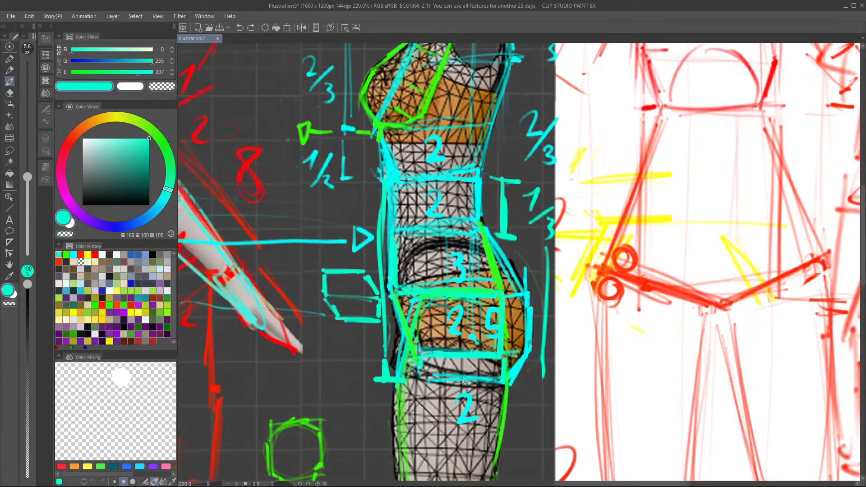
{"action": "scroll", "coordinate": [461, 381], "scroll_direction": "up", "scroll_amount": 6}
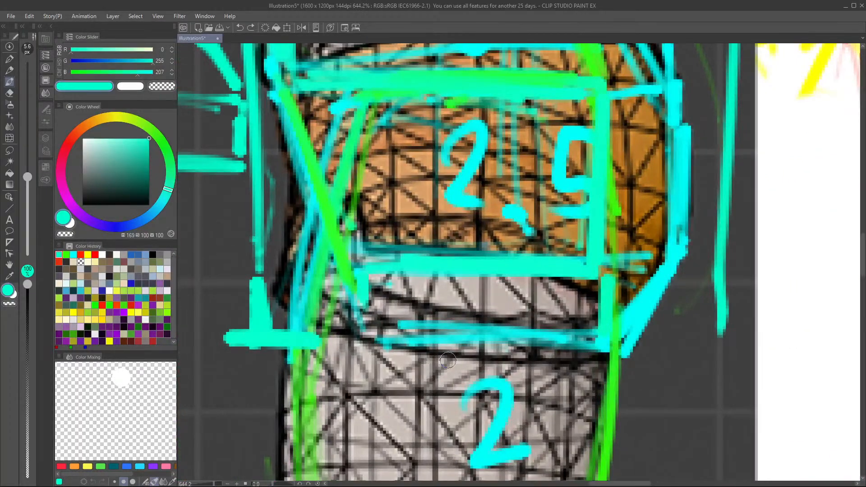
{"action": "mouse_move", "coordinate": [345, 318]}
{"action": "left_mouse_down"}
{"action": "mouse_move", "coordinate": [413, 350]}
{"action": "mouse_move", "coordinate": [496, 363]}
{"action": "left_mouse_up"}
{"action": "mouse_move", "coordinate": [489, 339]}
{"action": "left_mouse_down"}
{"action": "mouse_move", "coordinate": [536, 363]}
{"action": "mouse_move", "coordinate": [594, 347]}
{"action": "left_mouse_up"}
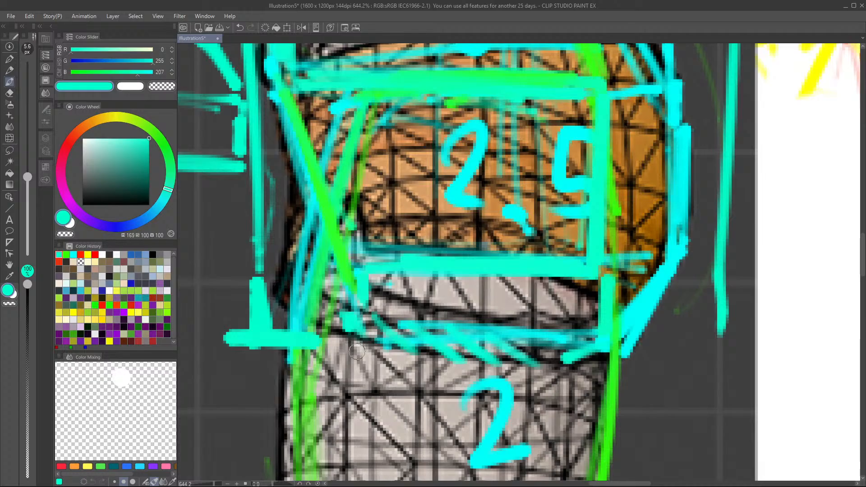
{"action": "mouse_move", "coordinate": [323, 324]}
{"action": "left_mouse_down"}
{"action": "mouse_move", "coordinate": [473, 364]}
{"action": "mouse_move", "coordinate": [581, 366]}
{"action": "left_mouse_up"}
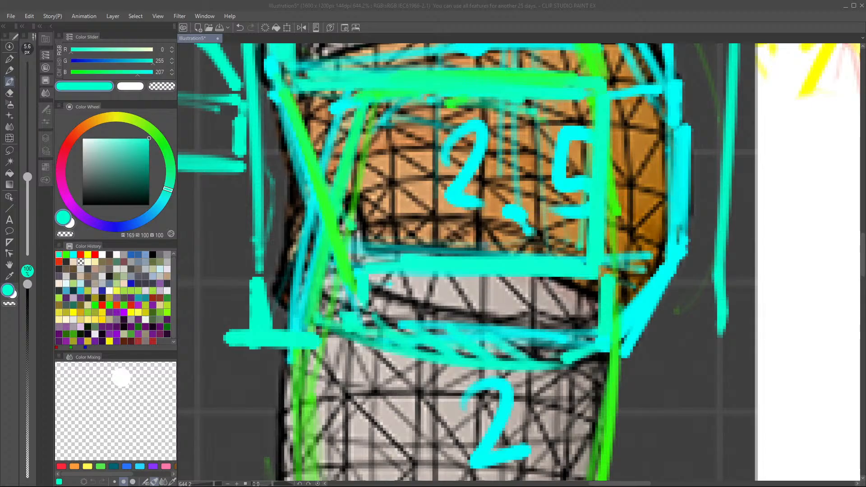
Step: Examine the annotated pelvis and the whole sheet, comparing the front view, side view and construction sketches
{"action": "scroll", "coordinate": [454, 300], "scroll_direction": "down", "scroll_amount": 5}
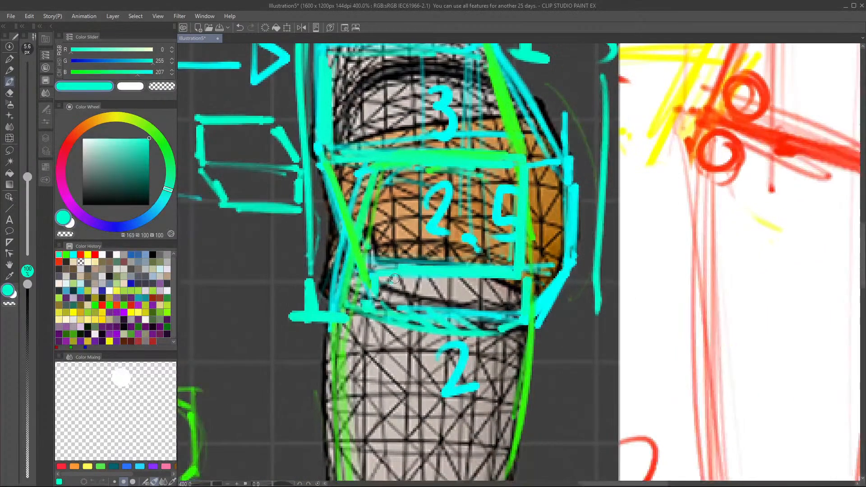
{"action": "scroll", "coordinate": [462, 306], "scroll_direction": "up", "scroll_amount": 3}
{"action": "scroll", "coordinate": [462, 305], "scroll_direction": "down", "scroll_amount": 5}
{"action": "scroll", "coordinate": [462, 305], "scroll_direction": "down", "scroll_amount": 4}
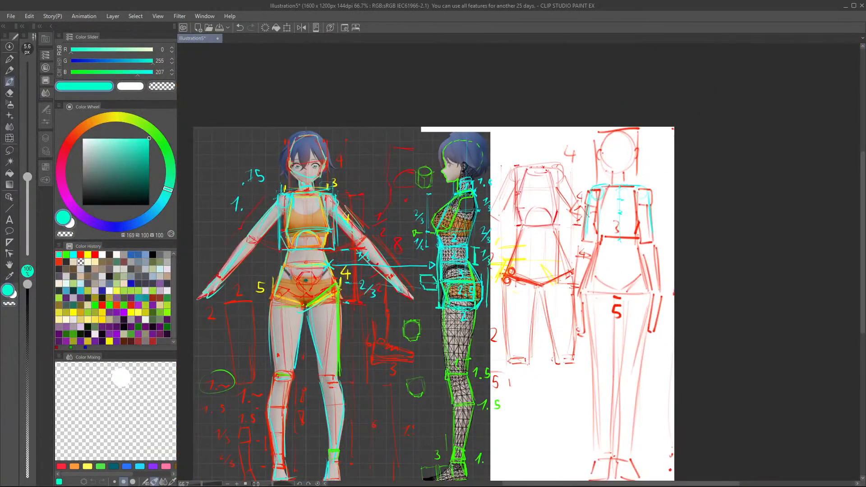
{"action": "scroll", "coordinate": [461, 305], "scroll_direction": "down", "scroll_amount": 2}
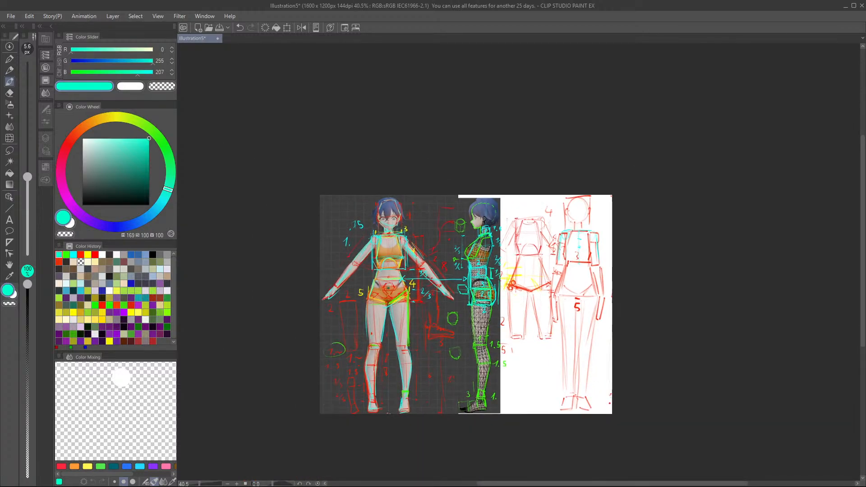
{"action": "scroll", "coordinate": [461, 306], "scroll_direction": "up", "scroll_amount": 4}
{"action": "scroll", "coordinate": [462, 306], "scroll_direction": "down", "scroll_amount": 3}
{"action": "scroll", "coordinate": [446, 316], "scroll_direction": "up", "scroll_amount": 3}
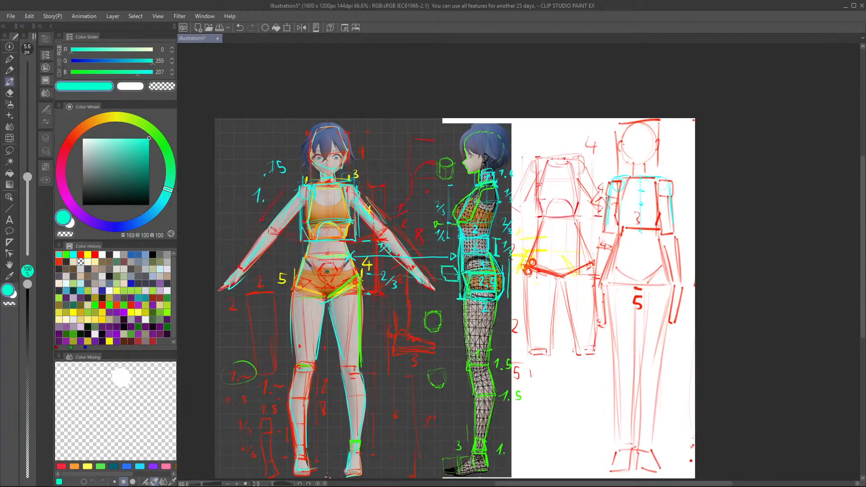
{"action": "scroll", "coordinate": [440, 318], "scroll_direction": "down", "scroll_amount": 2}
{"action": "scroll", "coordinate": [433, 311], "scroll_direction": "up", "scroll_amount": 2}
{"action": "scroll", "coordinate": [429, 298], "scroll_direction": "down", "scroll_amount": 1}
{"action": "scroll", "coordinate": [430, 297], "scroll_direction": "up", "scroll_amount": 2}
{"action": "scroll", "coordinate": [435, 295], "scroll_direction": "down", "scroll_amount": 2}
{"action": "scroll", "coordinate": [439, 291], "scroll_direction": "up", "scroll_amount": 1}
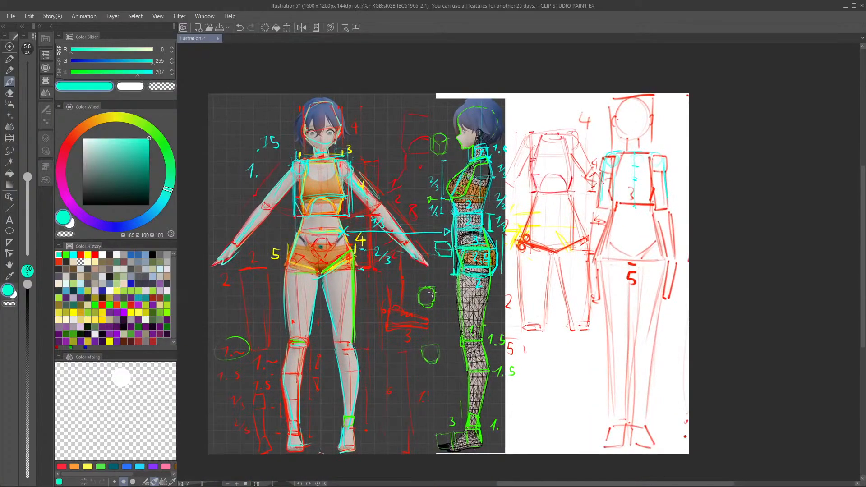
{"action": "scroll", "coordinate": [439, 292], "scroll_direction": "down", "scroll_amount": 1}
{"action": "scroll", "coordinate": [439, 293], "scroll_direction": "up", "scroll_amount": 2}
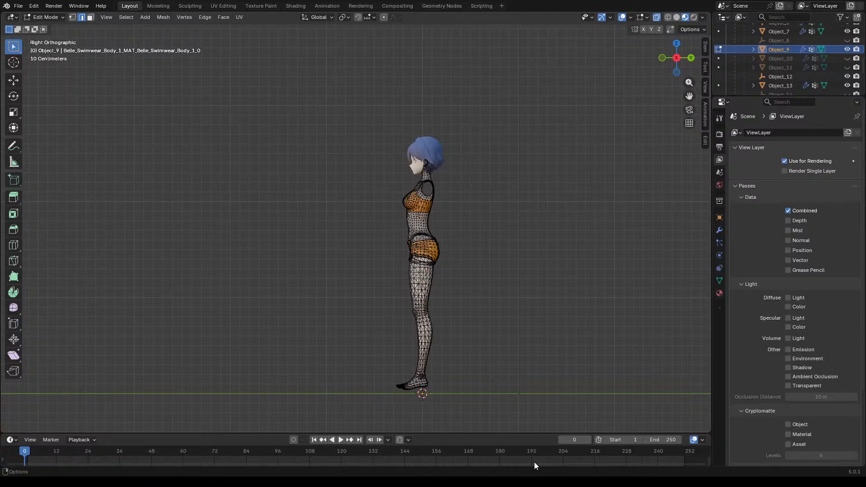
Step: Switch to Blender, orbit the character to a front three-quarter view and compare the body in Object Mode and Edit Mode
{"action": "scroll", "coordinate": [345, 147], "scroll_direction": "down", "scroll_amount": 3}
{"action": "scroll", "coordinate": [344, 147], "scroll_direction": "up", "scroll_amount": 4}
{"action": "middle_click_drag", "start_coordinate": [413, 250], "coordinate": [507, 280]}
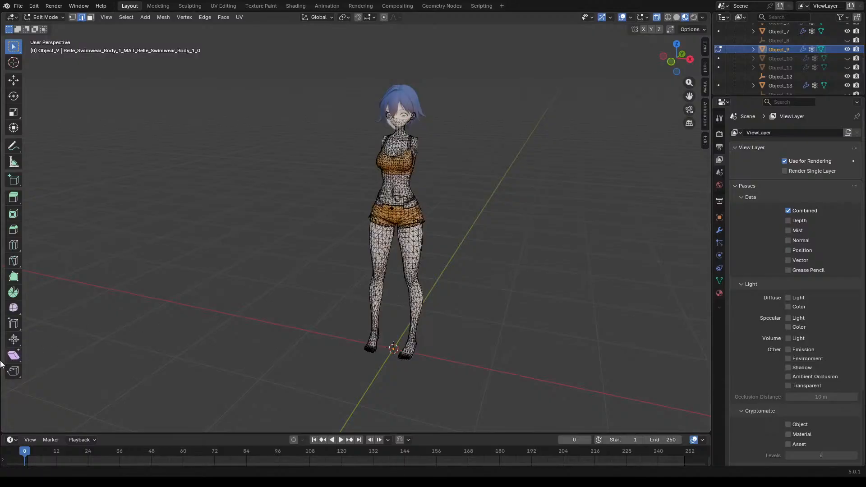
{"action": "key", "text": "Tab"}
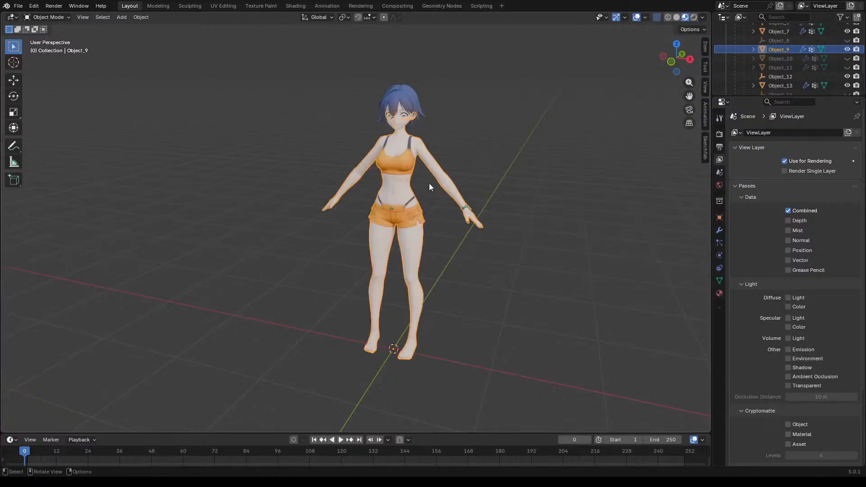
{"action": "key", "text": "Tab"}
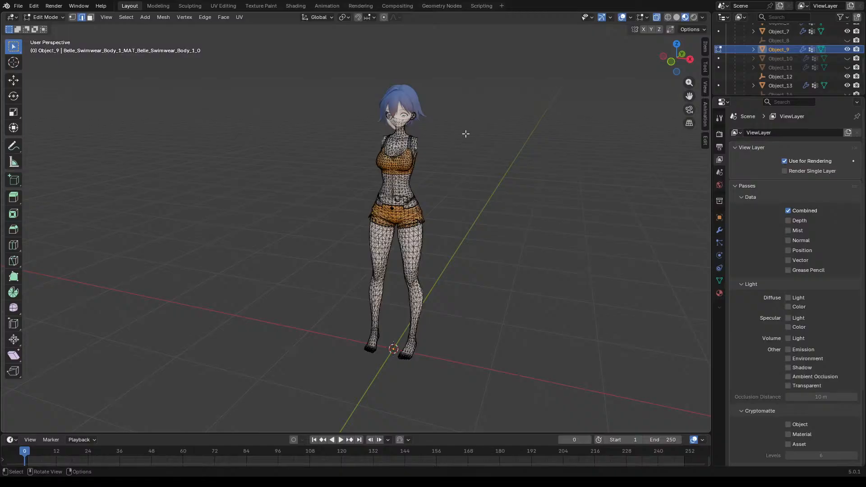
Step: Try to restore the body's missing arms by toggling the visibility of Object_9 and switching between Edit Mode and Object Mode
{"action": "left_click", "coordinate": [846, 50]}
{"action": "left_click", "coordinate": [846, 50]}
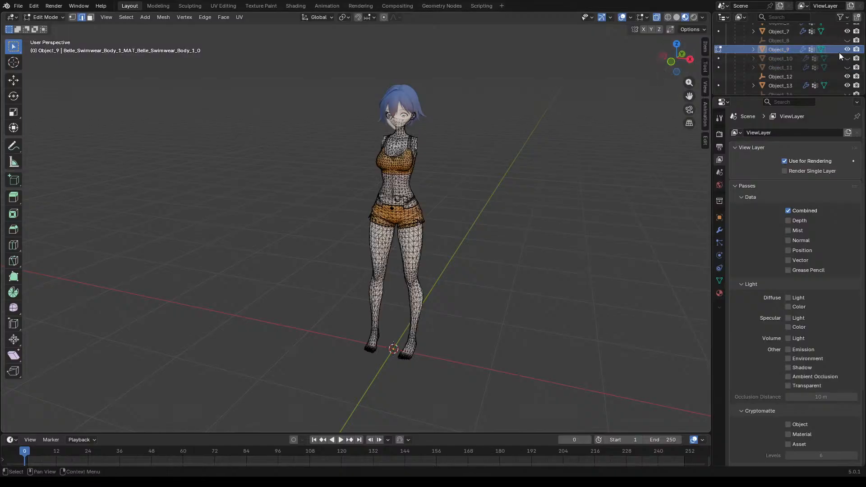
{"action": "middle_click_drag", "start_coordinate": [504, 125], "coordinate": [523, 108]}
{"action": "scroll", "coordinate": [496, 122], "scroll_direction": "up", "scroll_amount": 2}
{"action": "middle_click_drag", "start_coordinate": [496, 121], "coordinate": [446, 173], "text": "shift"}
{"action": "scroll", "coordinate": [446, 173], "scroll_direction": "up", "scroll_amount": 1}
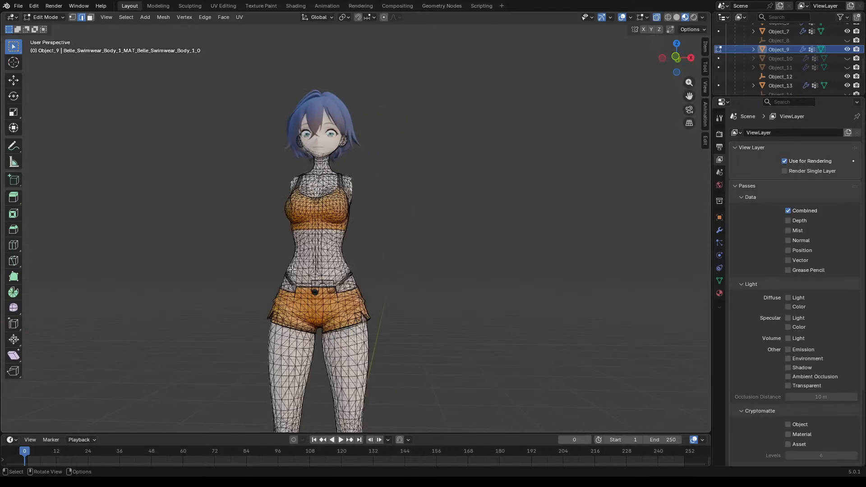
{"action": "scroll", "coordinate": [379, 221], "scroll_direction": "up", "scroll_amount": 3}
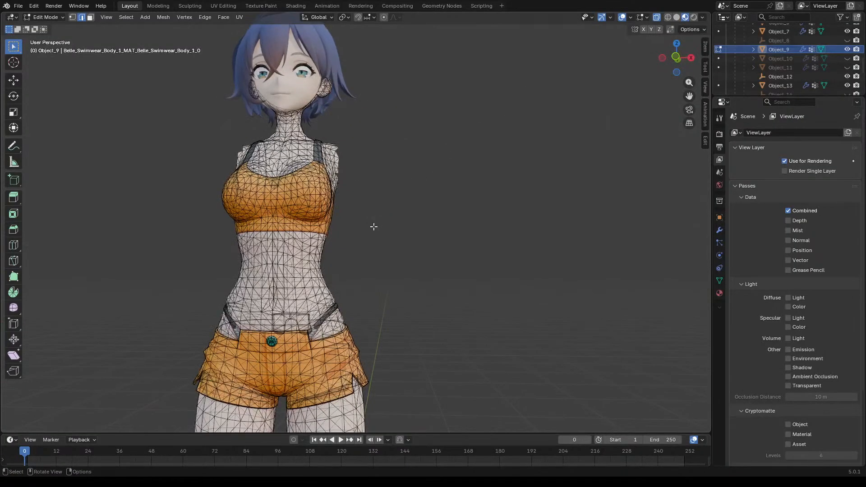
{"action": "key", "text": "Tab"}
{"action": "right_click", "coordinate": [378, 199]}
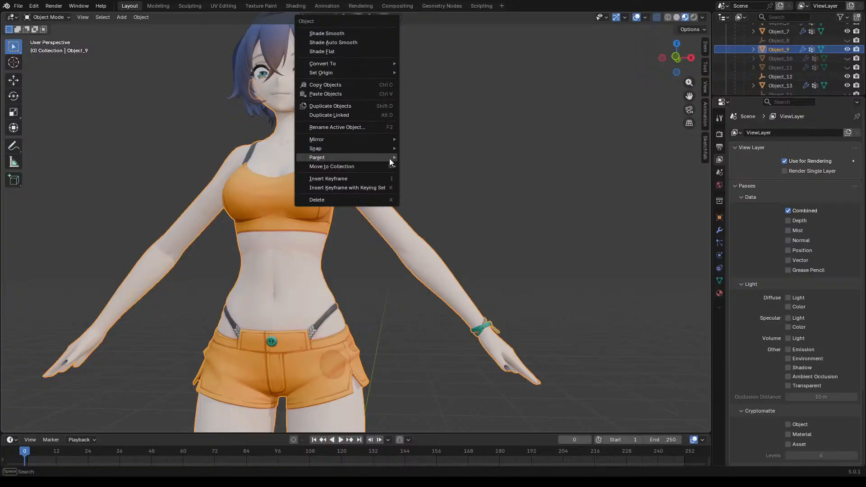
{"action": "key", "text": "h"}
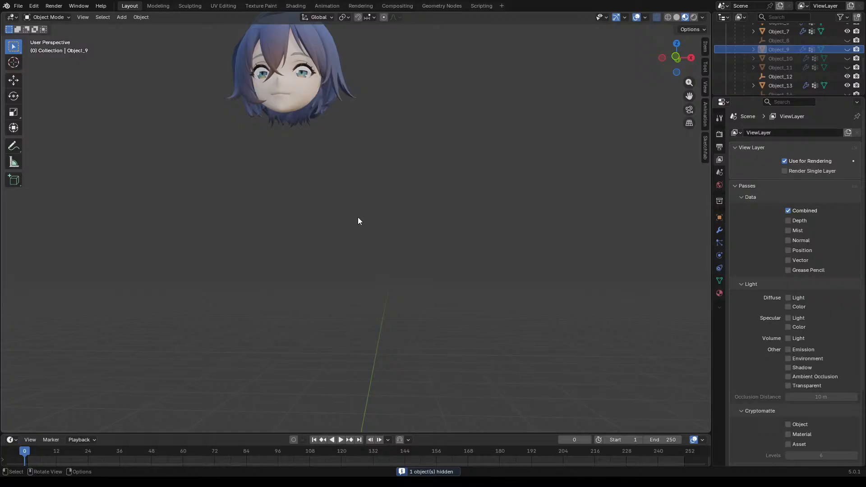
{"action": "left_click", "coordinate": [846, 49]}
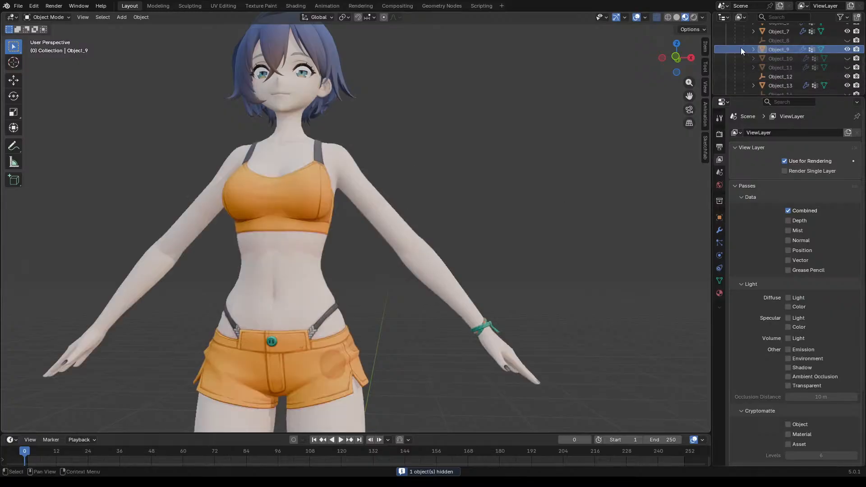
Step: Expand Object_9's hierarchy and examine its mesh data, modifiers and vertex groups for the cause of the missing arms
{"action": "left_click", "coordinate": [753, 50]}
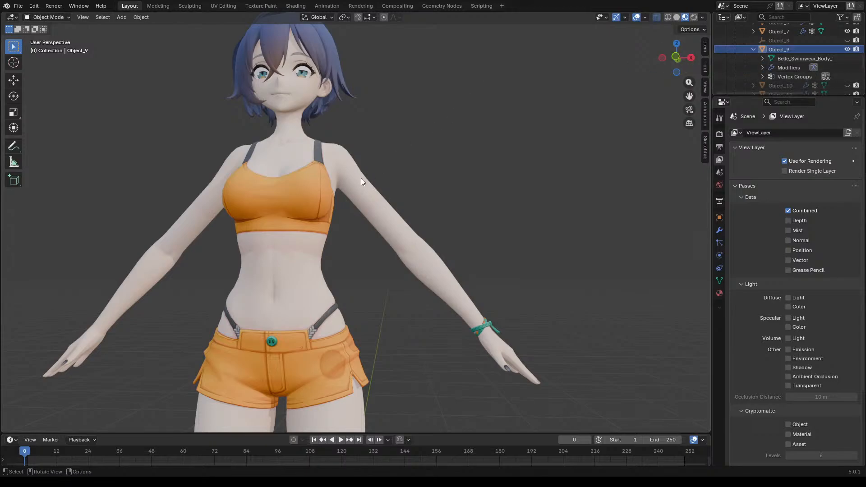
{"action": "key", "text": "Tab"}
{"action": "left_click", "coordinate": [762, 59]}
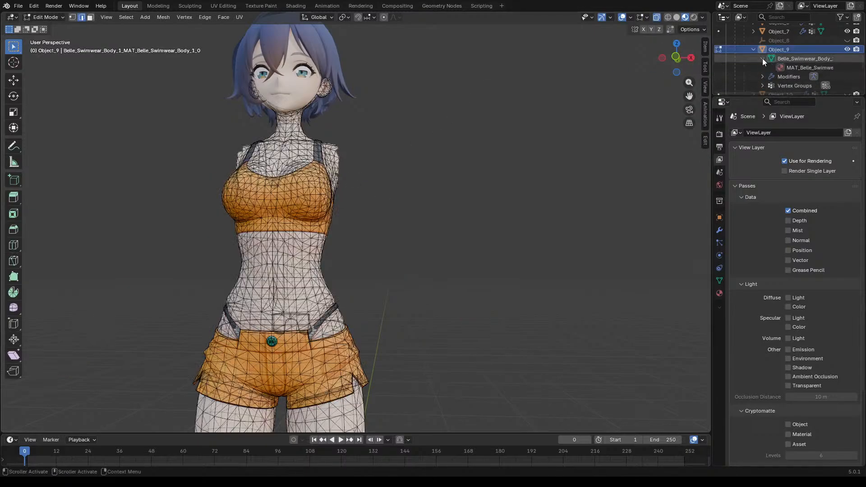
{"action": "left_click", "coordinate": [789, 77]}
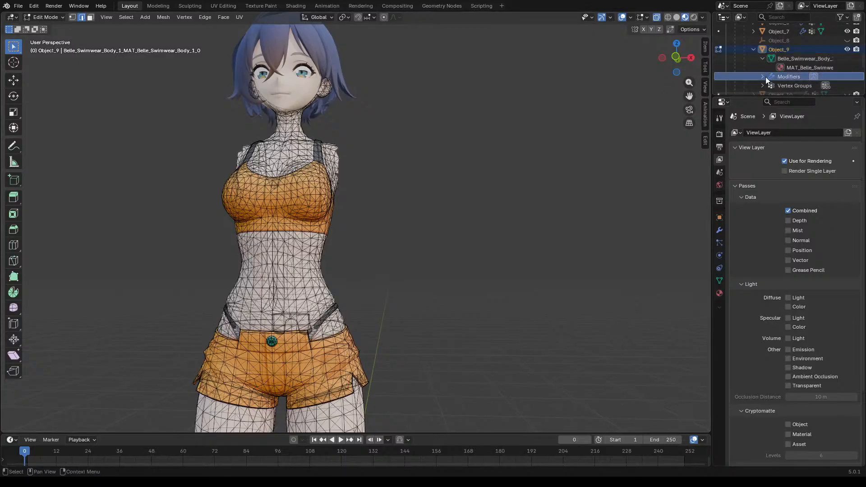
{"action": "left_click", "coordinate": [764, 77]}
{"action": "scroll", "coordinate": [786, 70], "scroll_direction": "down", "scroll_amount": 1}
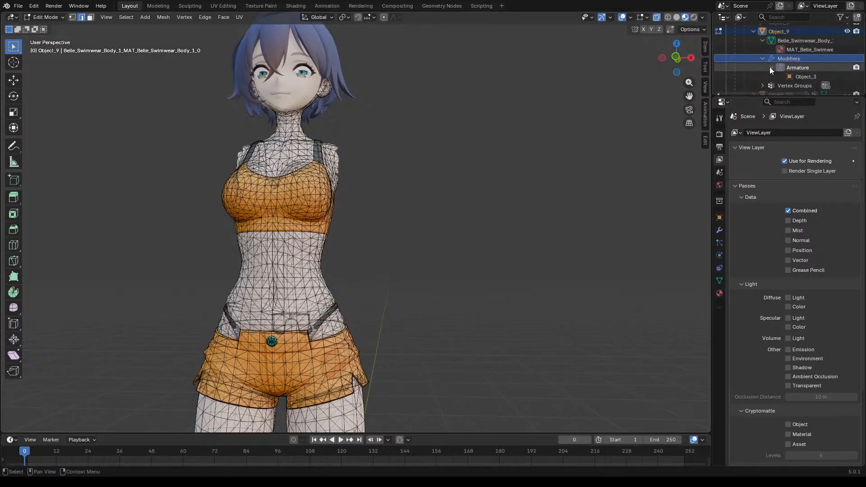
{"action": "left_click", "coordinate": [763, 77]}
{"action": "scroll", "coordinate": [771, 77], "scroll_direction": "down", "scroll_amount": 3}
{"action": "scroll", "coordinate": [771, 78], "scroll_direction": "down", "scroll_amount": 15}
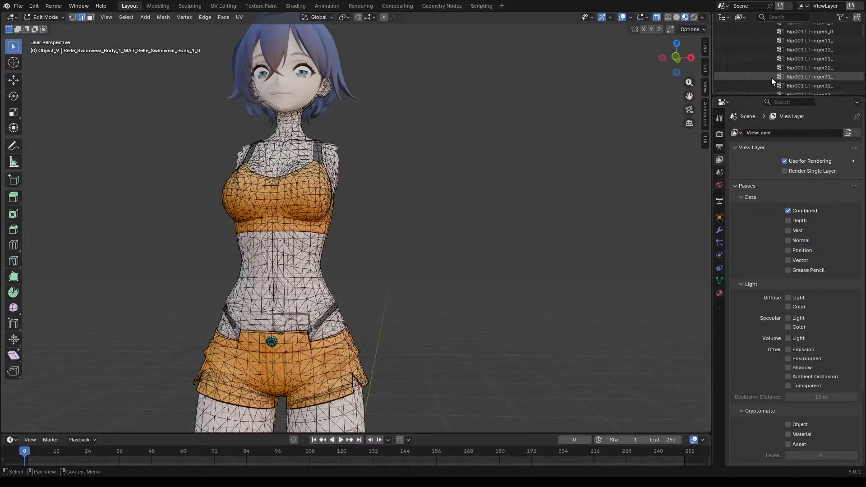
{"action": "scroll", "coordinate": [771, 78], "scroll_direction": "down", "scroll_amount": 10}
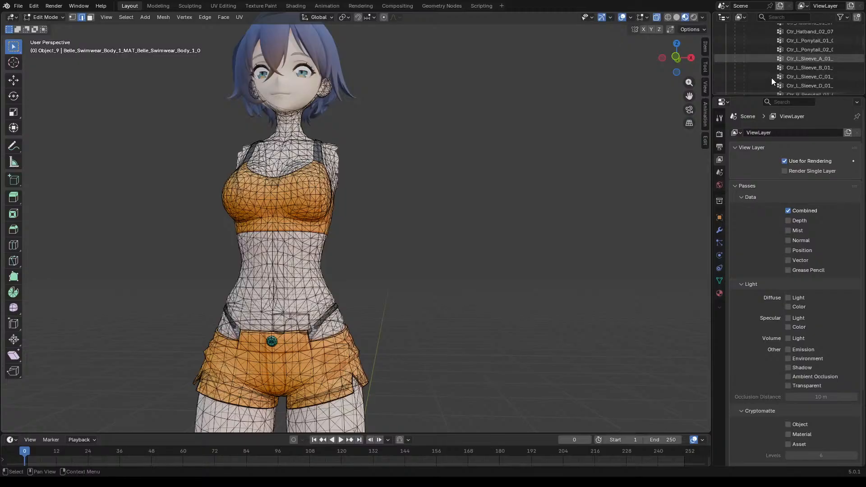
{"action": "scroll", "coordinate": [518, 211], "scroll_direction": "down", "scroll_amount": 5}
{"action": "scroll", "coordinate": [497, 210], "scroll_direction": "up", "scroll_amount": 3}
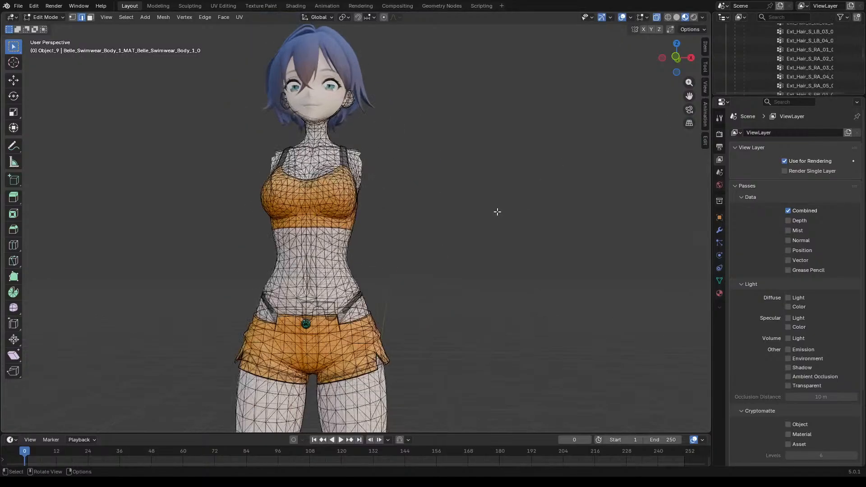
Step: Try to bring the arms back by hiding and unhiding the body in Object Mode and rechecking it in Edit Mode
{"action": "scroll", "coordinate": [456, 224], "scroll_direction": "down", "scroll_amount": 4}
{"action": "scroll", "coordinate": [457, 224], "scroll_direction": "up", "scroll_amount": 2}
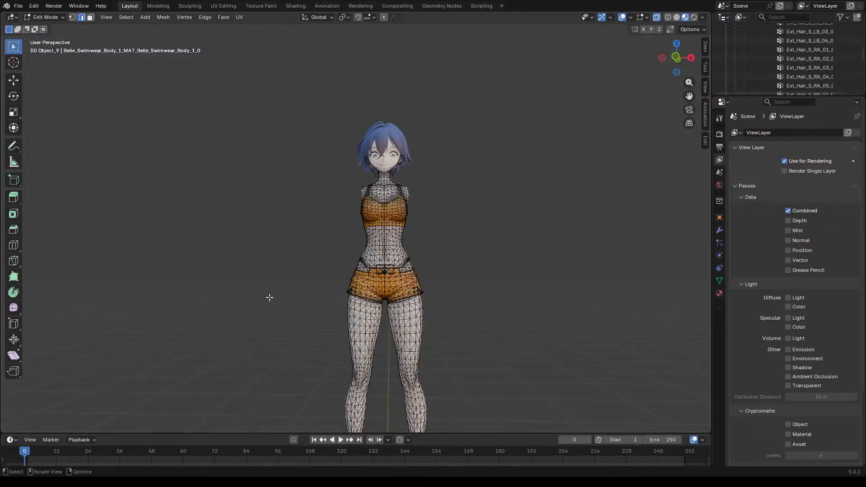
{"action": "key", "text": "Tab"}
{"action": "key", "text": "h"}
{"action": "key", "text": "alt+h"}
{"action": "key", "text": "Tab"}
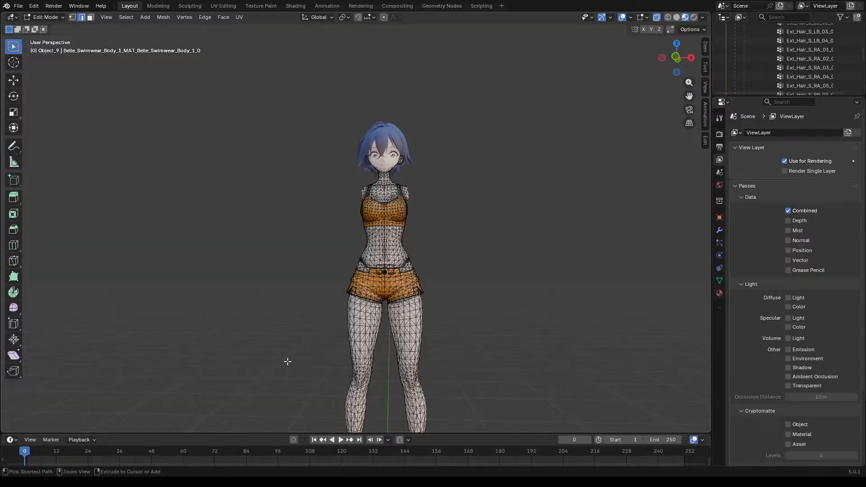
{"action": "key", "text": "Tab"}
{"action": "key", "text": "Tab"}
{"action": "key", "text": "Tab"}
{"action": "key", "text": "Tab"}
Step: Reveal the hidden arm geometry of the body in Edit Mode, clear the selection and return to Object Mode
{"action": "key", "text": "alt+h"}
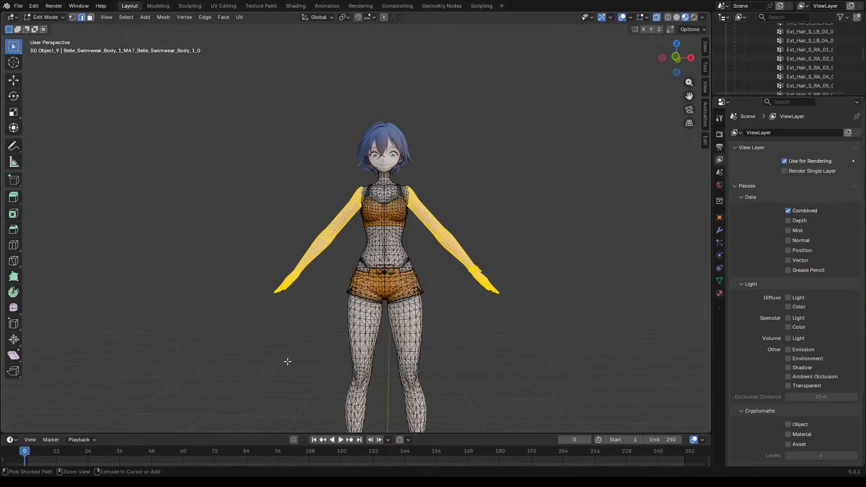
{"action": "left_click", "coordinate": [489, 304]}
{"action": "middle_click_drag", "start_coordinate": [489, 304], "coordinate": [432, 320]}
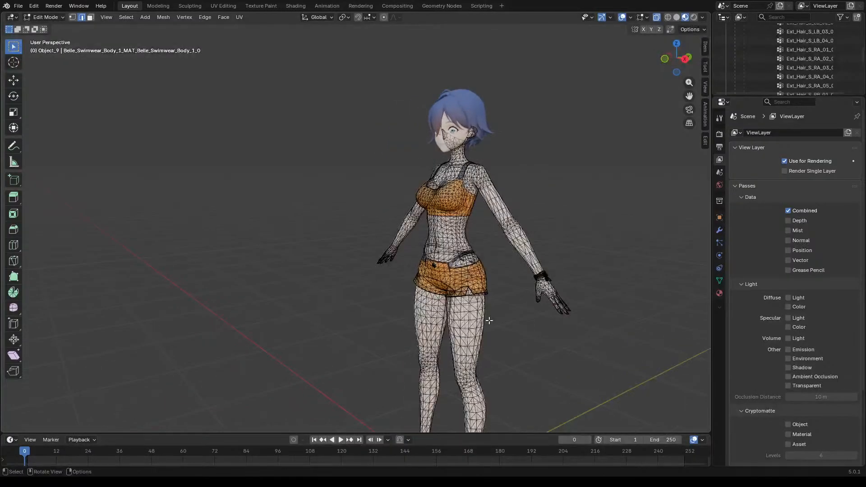
{"action": "key", "text": "Tab"}
{"action": "middle_click_drag", "start_coordinate": [493, 220], "coordinate": [556, 155]}
Step: Collapse Object_9's hierarchy and make Object_10, Object_11 and Object_14 through Object_19 visible
{"action": "scroll", "coordinate": [797, 68], "scroll_direction": "up", "scroll_amount": 10}
{"action": "scroll", "coordinate": [797, 59], "scroll_direction": "up", "scroll_amount": 15}
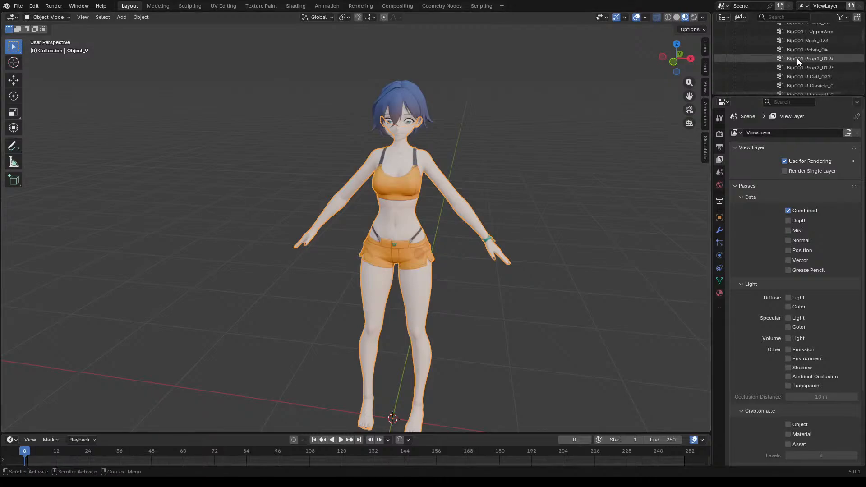
{"action": "left_click", "coordinate": [754, 68]}
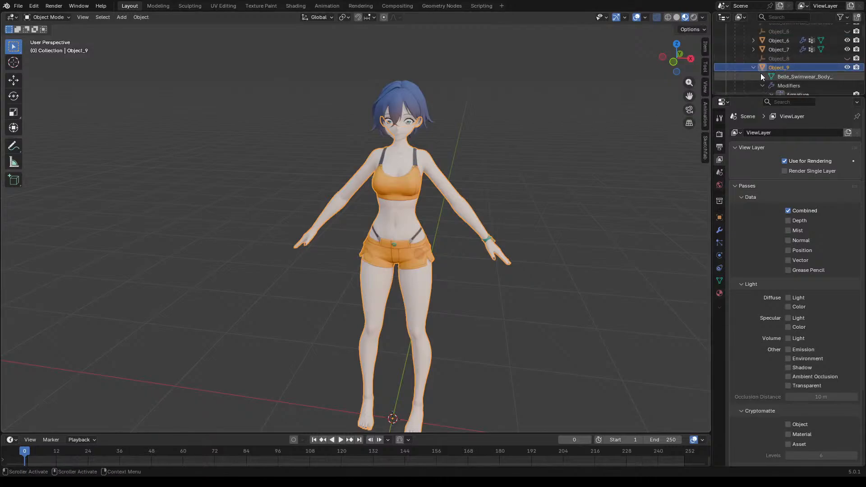
{"action": "left_click", "coordinate": [846, 77]}
{"action": "left_click", "coordinate": [846, 85]}
{"action": "scroll", "coordinate": [830, 74], "scroll_direction": "down", "scroll_amount": 2}
{"action": "left_click", "coordinate": [847, 77]}
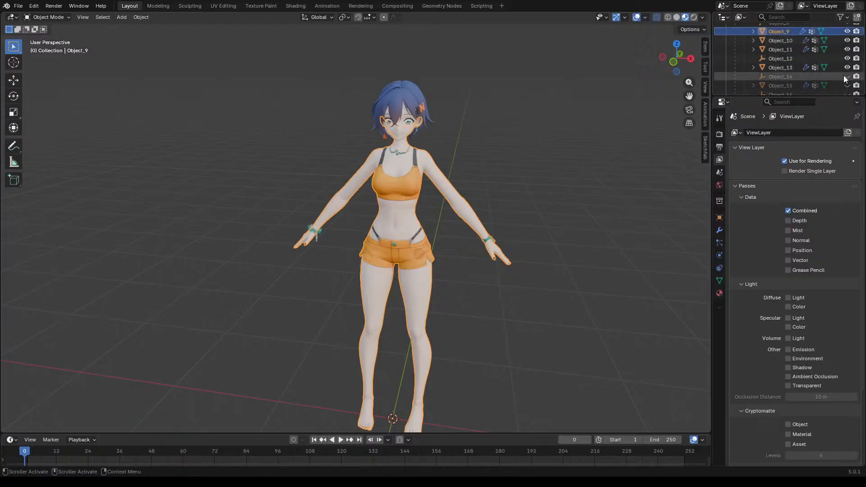
{"action": "left_click", "coordinate": [846, 86]}
{"action": "scroll", "coordinate": [842, 73], "scroll_direction": "down", "scroll_amount": 2}
{"action": "left_click", "coordinate": [848, 59]}
{"action": "left_click", "coordinate": [847, 68]}
{"action": "left_click", "coordinate": [847, 77]}
{"action": "left_click", "coordinate": [847, 86]}
{"action": "scroll", "coordinate": [835, 72], "scroll_direction": "down", "scroll_amount": 2}
Step: Examine the dressed character from head to feet and check the visibility of the objects under Sketchfab Model
{"action": "scroll", "coordinate": [493, 268], "scroll_direction": "up", "scroll_amount": 3}
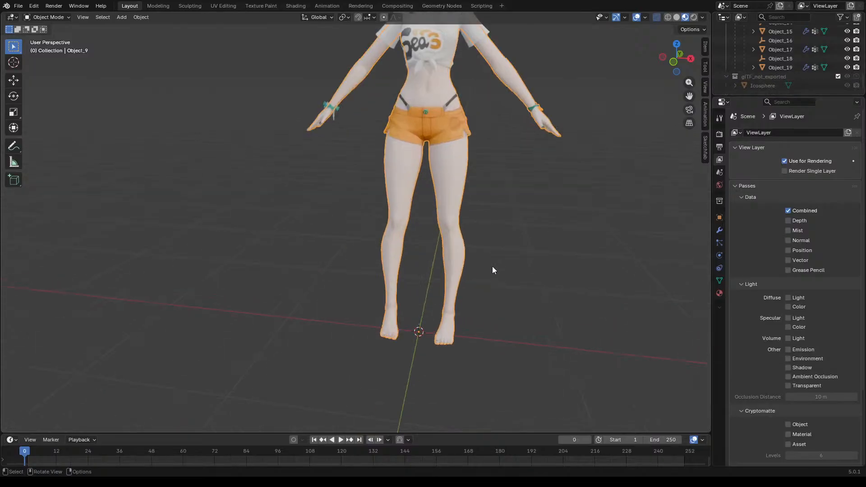
{"action": "scroll", "coordinate": [460, 275], "scroll_direction": "down", "scroll_amount": 3}
{"action": "scroll", "coordinate": [490, 181], "scroll_direction": "up", "scroll_amount": 2}
{"action": "scroll", "coordinate": [489, 177], "scroll_direction": "down", "scroll_amount": 3}
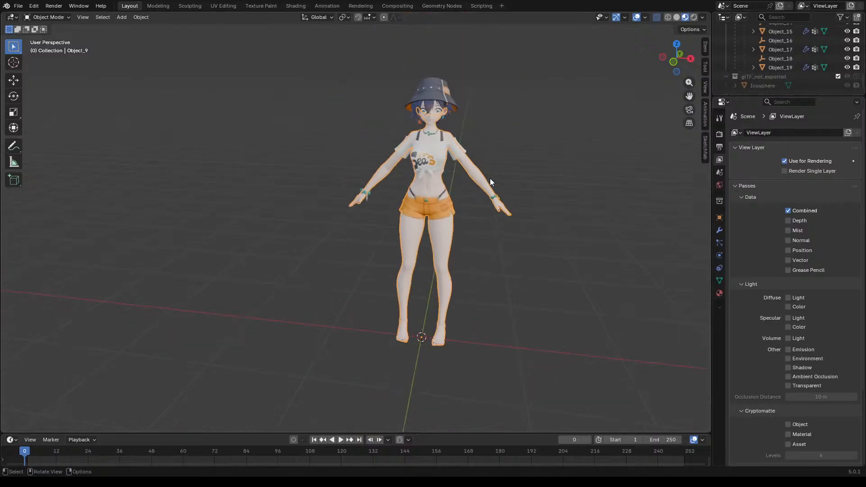
{"action": "scroll", "coordinate": [451, 248], "scroll_direction": "up", "scroll_amount": 4}
{"action": "scroll", "coordinate": [452, 242], "scroll_direction": "down", "scroll_amount": 1}
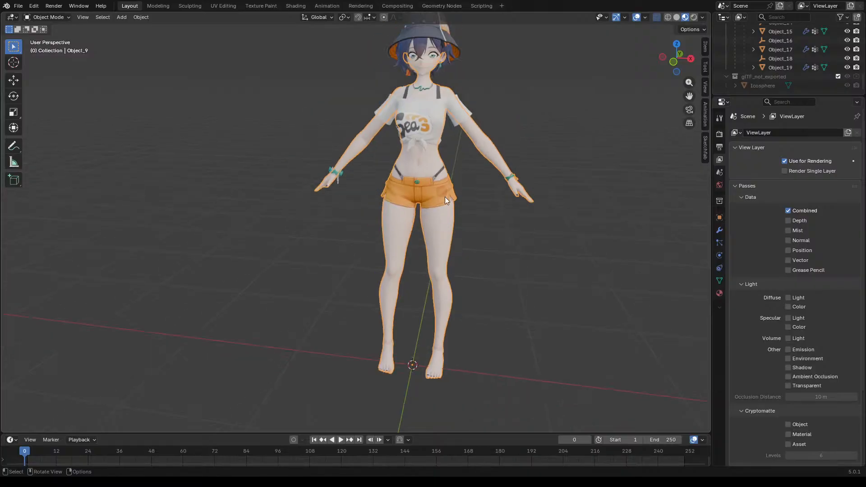
{"action": "scroll", "coordinate": [446, 199], "scroll_direction": "down", "scroll_amount": 2}
{"action": "scroll", "coordinate": [438, 185], "scroll_direction": "up", "scroll_amount": 3}
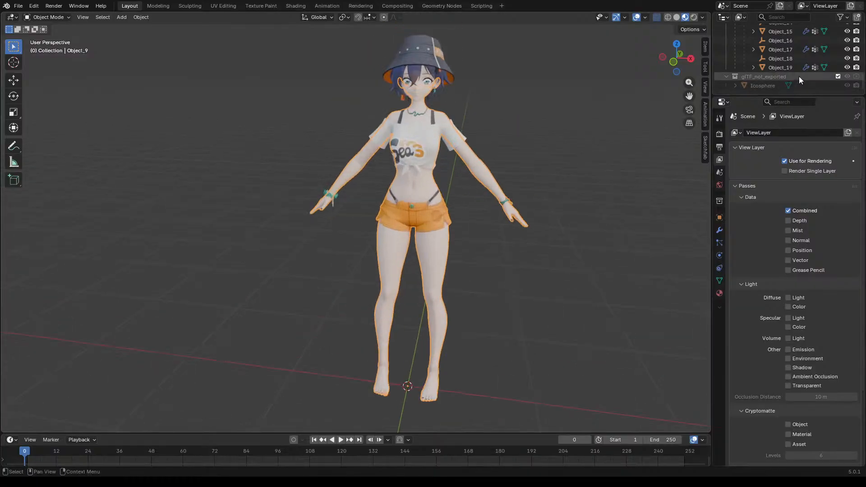
{"action": "scroll", "coordinate": [799, 79], "scroll_direction": "up", "scroll_amount": 5}
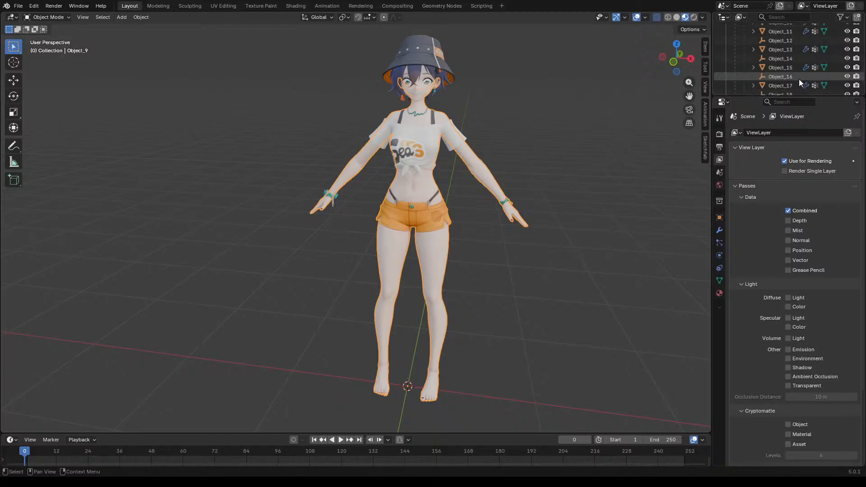
{"action": "scroll", "coordinate": [827, 78], "scroll_direction": "up", "scroll_amount": 3}
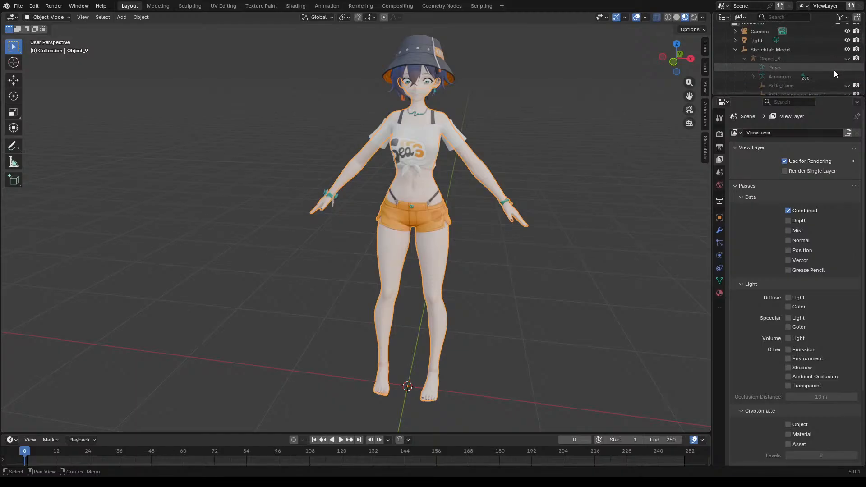
{"action": "scroll", "coordinate": [450, 256], "scroll_direction": "down", "scroll_amount": 4}
Step: Examine the character's feet and toes up close from the front and from above
{"action": "middle_click_drag", "start_coordinate": [451, 256], "coordinate": [431, 234]}
{"action": "scroll", "coordinate": [344, 399], "scroll_direction": "up", "scroll_amount": 5}
{"action": "scroll", "coordinate": [401, 367], "scroll_direction": "up", "scroll_amount": 3}
{"action": "scroll", "coordinate": [513, 228], "scroll_direction": "up", "scroll_amount": 4}
{"action": "middle_click_drag", "start_coordinate": [468, 264], "coordinate": [424, 150]}
{"action": "scroll", "coordinate": [387, 221], "scroll_direction": "down", "scroll_amount": 5}
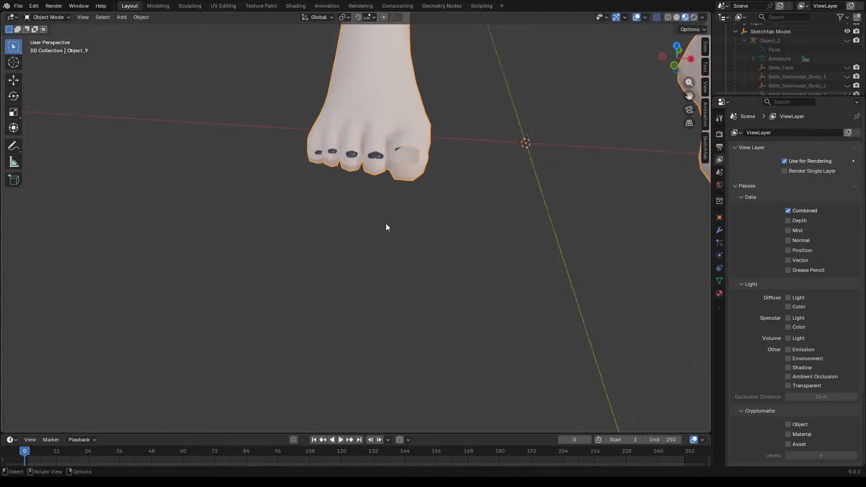
{"action": "middle_click_drag", "start_coordinate": [389, 224], "coordinate": [311, 275]}
{"action": "scroll", "coordinate": [310, 275], "scroll_direction": "up", "scroll_amount": 6}
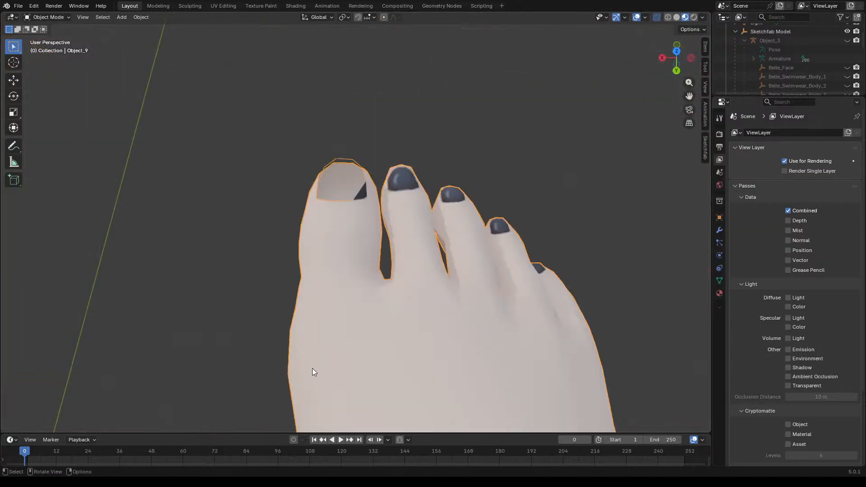
{"action": "scroll", "coordinate": [347, 356], "scroll_direction": "down", "scroll_amount": 3}
{"action": "middle_click_drag", "start_coordinate": [343, 364], "coordinate": [544, 301]}
{"action": "scroll", "coordinate": [490, 279], "scroll_direction": "down", "scroll_amount": 9}
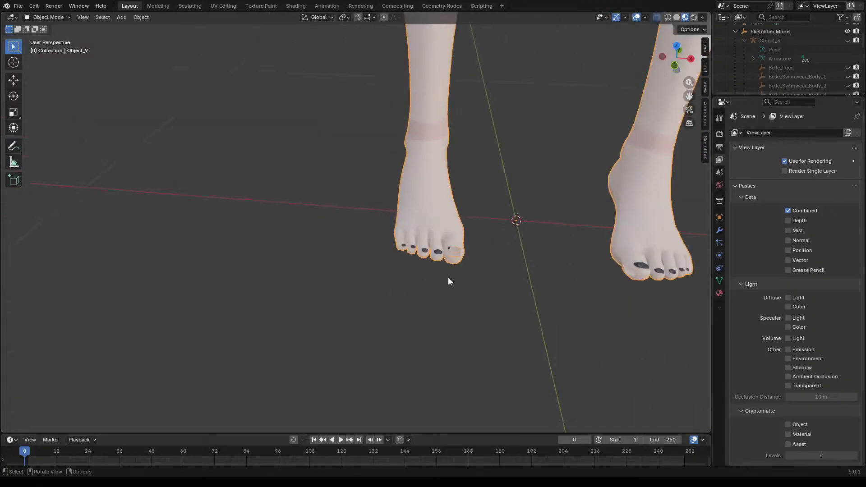
{"action": "scroll", "coordinate": [434, 261], "scroll_direction": "up", "scroll_amount": 5}
Step: Review the whole clothed figure at different distances in the three-quarter perspective
{"action": "scroll", "coordinate": [478, 261], "scroll_direction": "down", "scroll_amount": 15}
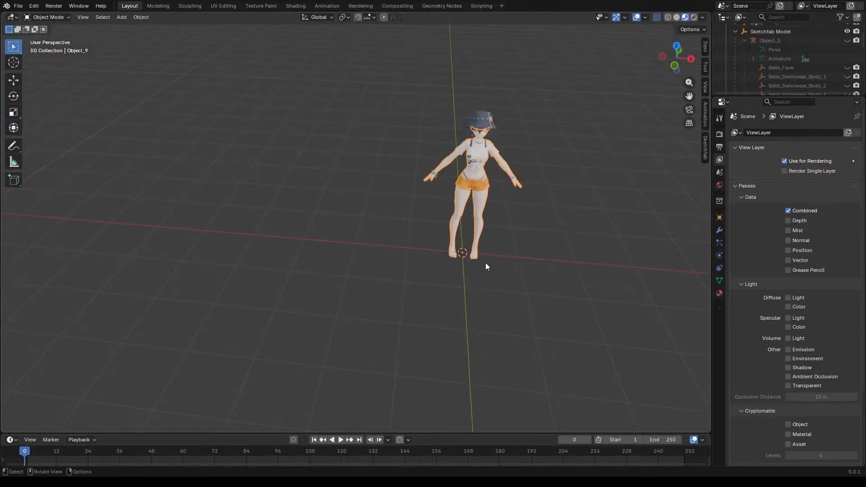
{"action": "scroll", "coordinate": [472, 208], "scroll_direction": "up", "scroll_amount": 6}
{"action": "scroll", "coordinate": [412, 269], "scroll_direction": "down", "scroll_amount": 5}
{"action": "scroll", "coordinate": [399, 240], "scroll_direction": "up", "scroll_amount": 5}
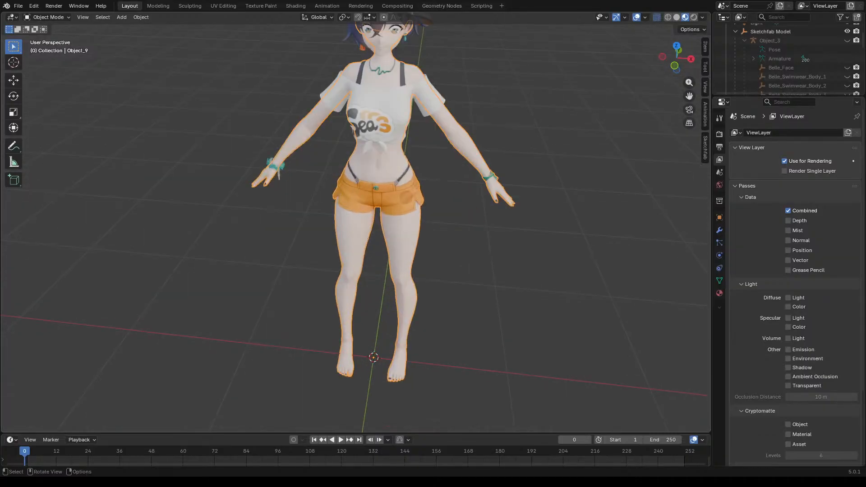
{"action": "scroll", "coordinate": [405, 280], "scroll_direction": "down", "scroll_amount": 6}
{"action": "scroll", "coordinate": [433, 271], "scroll_direction": "up", "scroll_amount": 4}
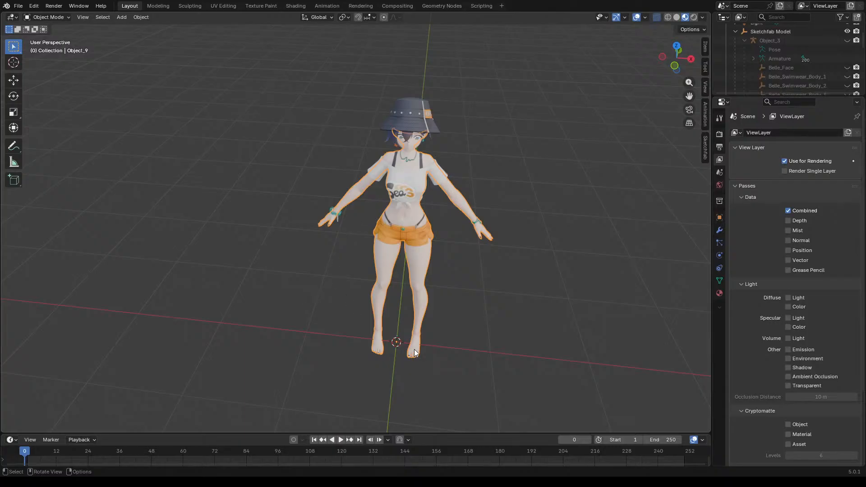
{"action": "scroll", "coordinate": [411, 337], "scroll_direction": "down", "scroll_amount": 2}
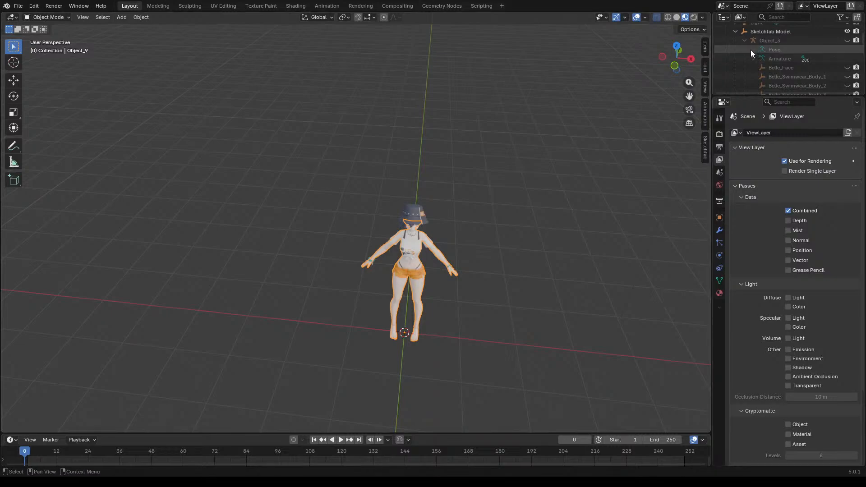
Step: Delete the collections named Collection and glTF_not_exported from the scene, keeping their objects
{"action": "scroll", "coordinate": [751, 48], "scroll_direction": "up", "scroll_amount": 2}
{"action": "left_click", "coordinate": [726, 38]}
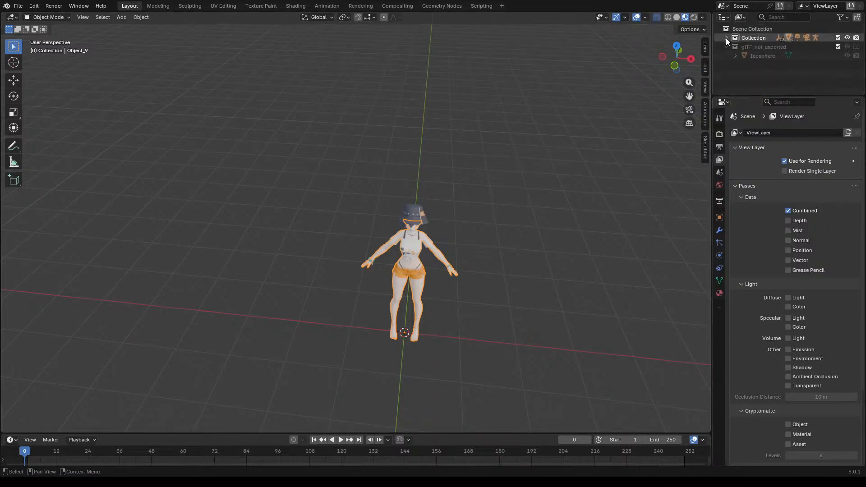
{"action": "right_click", "coordinate": [766, 41]}
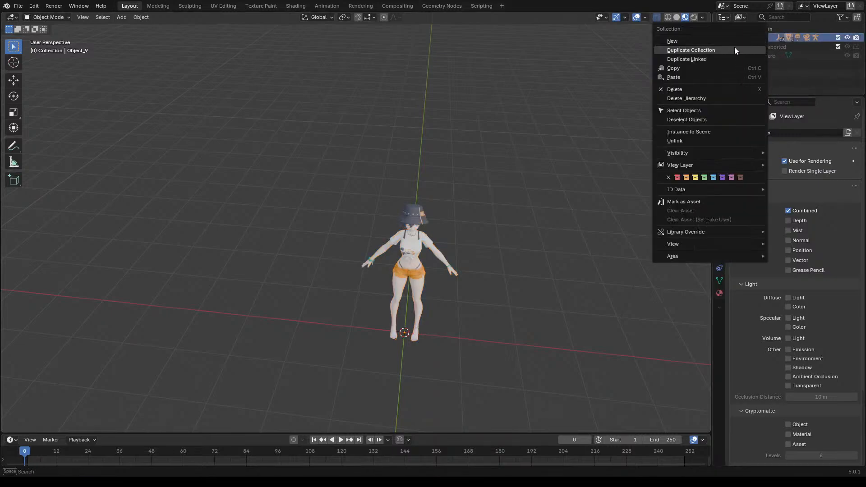
{"action": "left_click", "coordinate": [699, 90]}
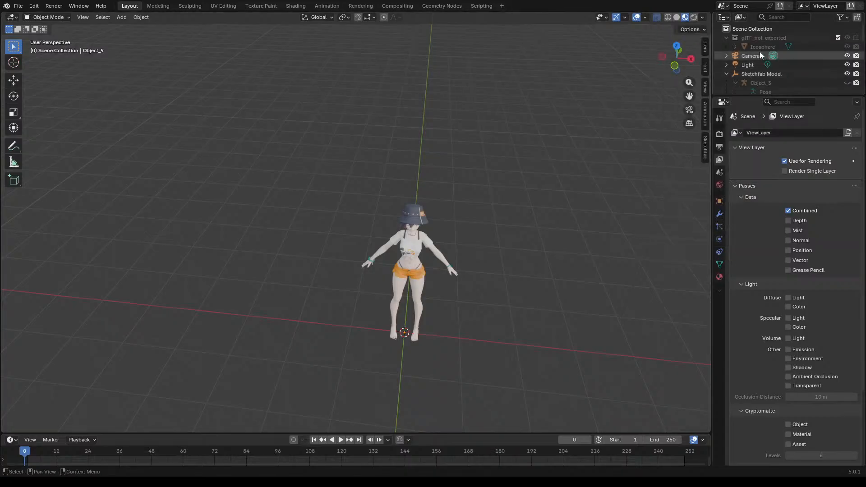
{"action": "right_click", "coordinate": [751, 40]}
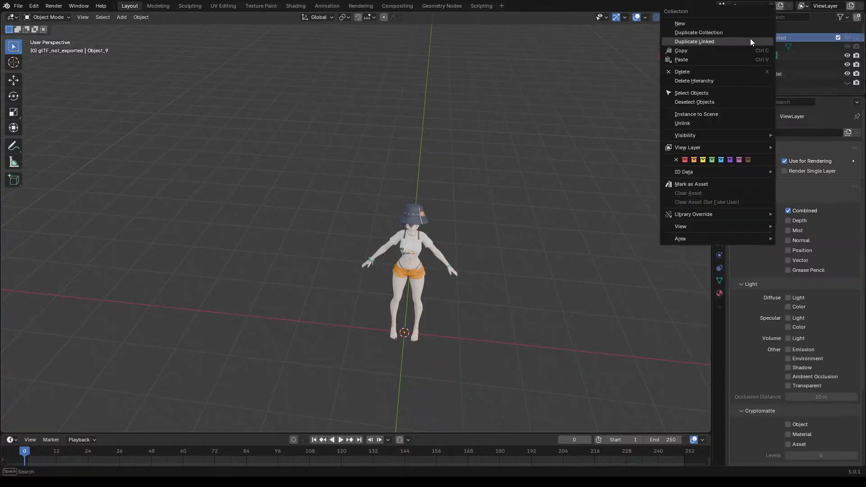
{"action": "left_click", "coordinate": [699, 72]}
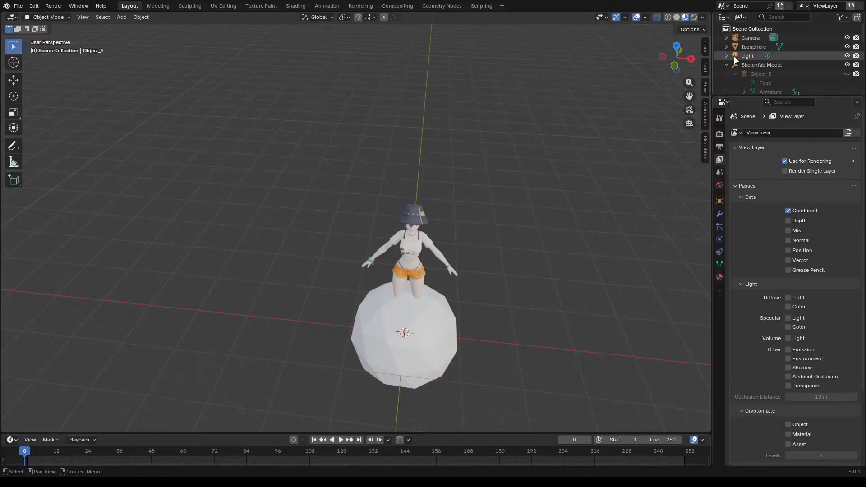
Step: Delete the Sketchfab Model empty and the Object_3 armature from the Scene Collection
{"action": "left_click", "coordinate": [754, 37]}
{"action": "left_click", "coordinate": [748, 63]}
{"action": "right_click", "coordinate": [748, 64]}
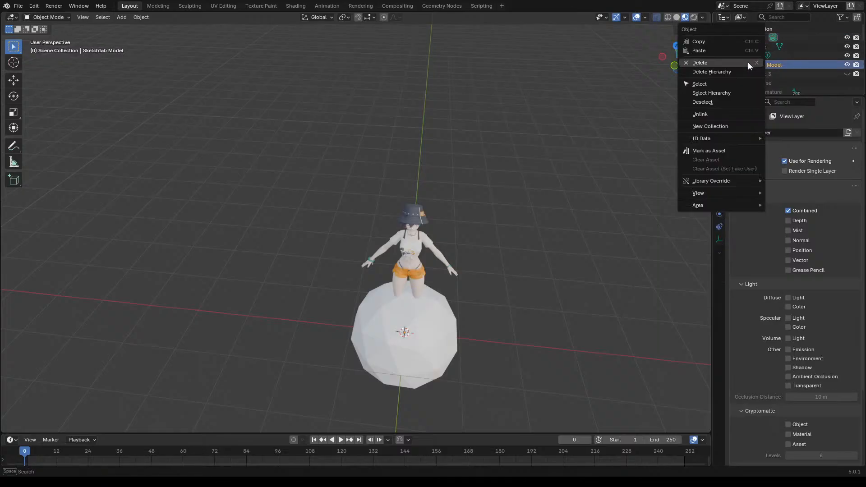
{"action": "left_click", "coordinate": [722, 63]}
{"action": "left_click", "coordinate": [748, 64]}
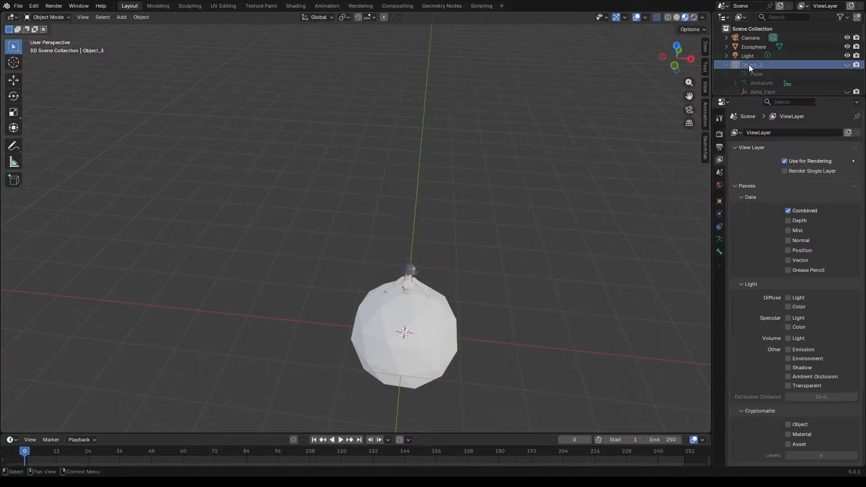
{"action": "right_click", "coordinate": [748, 64]}
{"action": "left_click", "coordinate": [728, 65]}
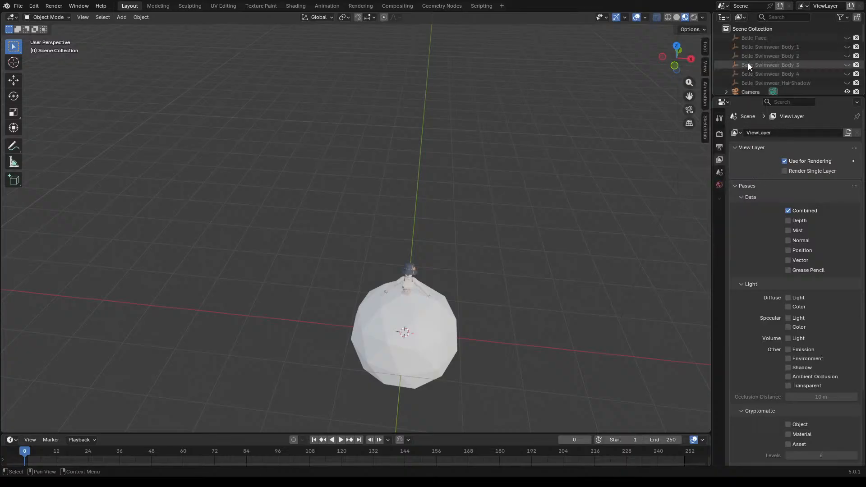
Step: Delete the Belle_Face empty together with the Belle_Swimwear_Body_1 to Body_4 and Belle_Swimwear_HairShadow empties
{"action": "right_click", "coordinate": [748, 37]}
{"action": "left_click", "coordinate": [743, 45]}
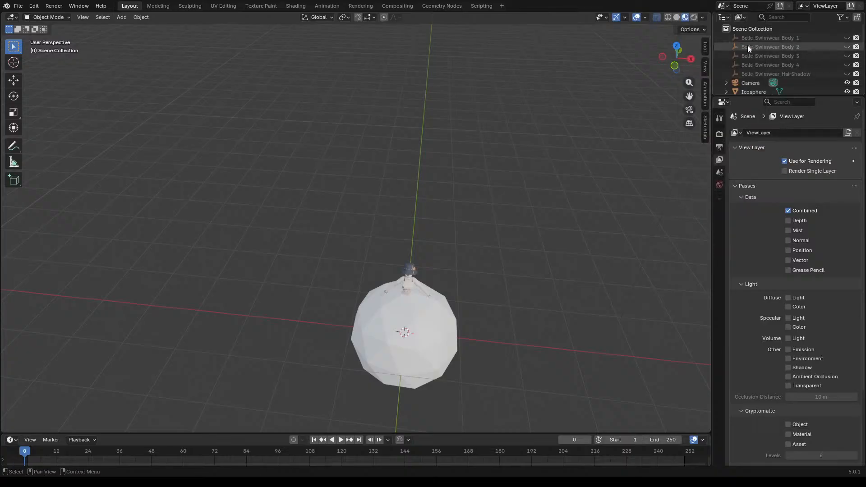
{"action": "left_click", "coordinate": [737, 31]}
{"action": "right_click", "coordinate": [740, 29]}
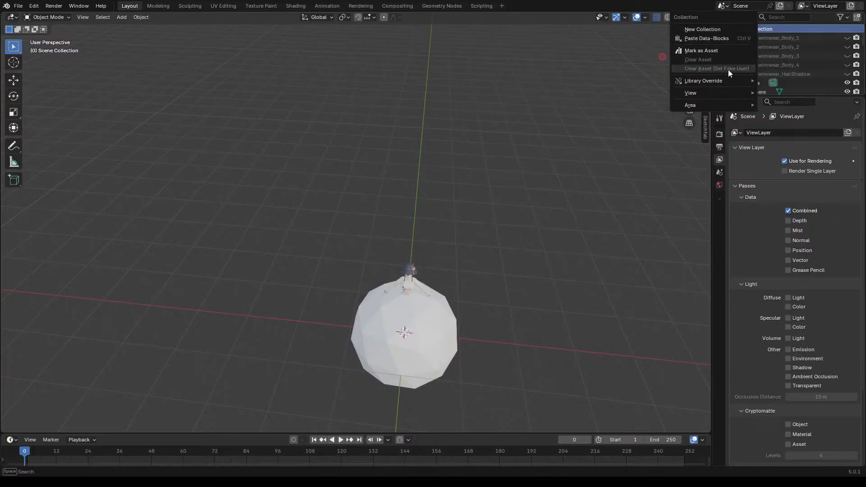
{"action": "left_click_drag", "start_coordinate": [716, 37], "coordinate": [767, 77]}
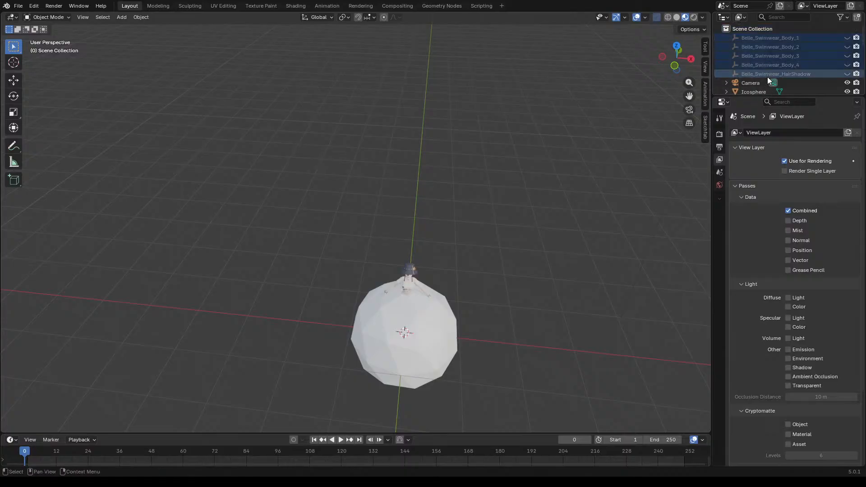
{"action": "key", "text": "x"}
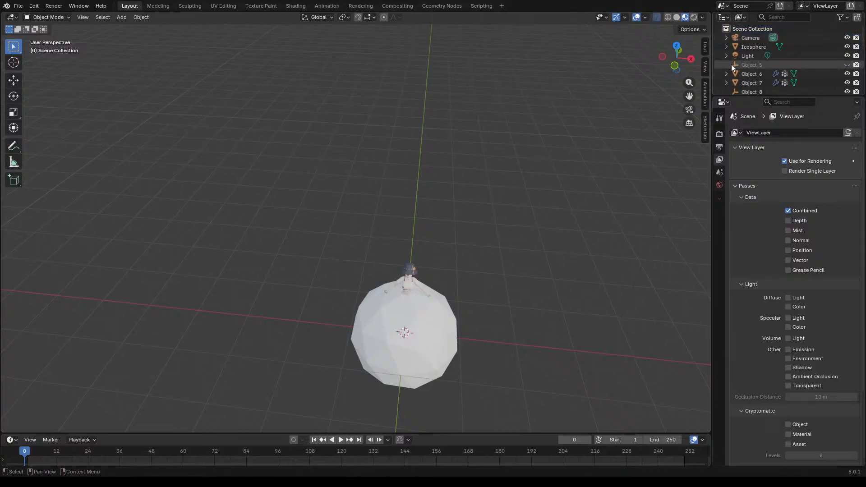
Step: Delete the Icosphere, Object_5 and Object_6 from the Scene Collection
{"action": "left_click", "coordinate": [742, 46]}
{"action": "key", "text": "x"}
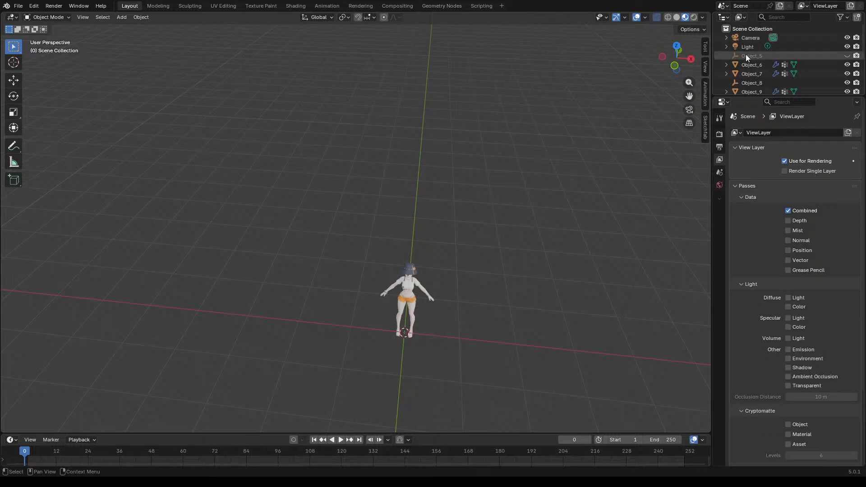
{"action": "mouse_move", "coordinate": [713, 56]}
{"action": "left_mouse_down"}
{"action": "mouse_move", "coordinate": [724, 63]}
{"action": "mouse_move", "coordinate": [708, 71]}
{"action": "left_mouse_up"}
{"action": "left_click", "coordinate": [720, 65]}
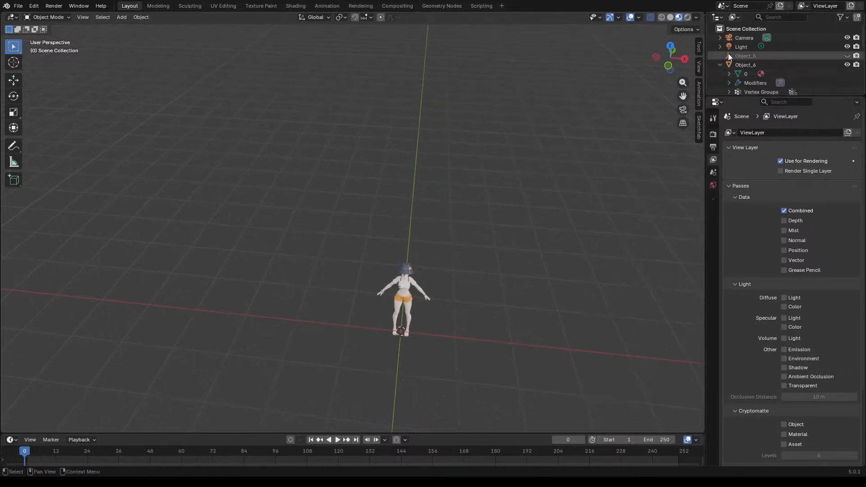
{"action": "left_click_drag", "start_coordinate": [708, 55], "coordinate": [759, 96]}
{"action": "key", "text": "Delete"}
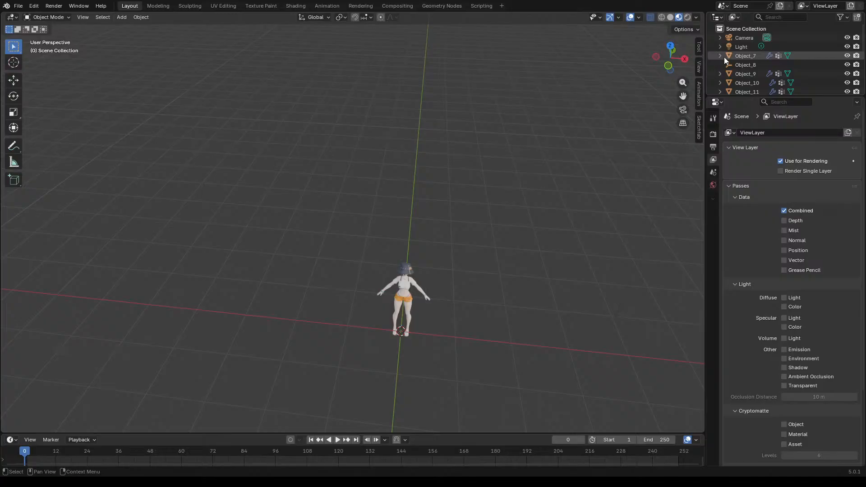
Step: Delete all remaining character objects from Object_7 onward, keeping only the Camera and Light
{"action": "mouse_move", "coordinate": [707, 56]}
{"action": "left_mouse_down"}
{"action": "mouse_move", "coordinate": [737, 69]}
{"action": "mouse_move", "coordinate": [762, 103]}
{"action": "mouse_move", "coordinate": [762, 165]}
{"action": "mouse_move", "coordinate": [762, 147]}
{"action": "mouse_move", "coordinate": [716, 56]}
{"action": "left_mouse_up"}
{"action": "key", "text": "Delete"}
{"action": "key", "text": "Delete"}
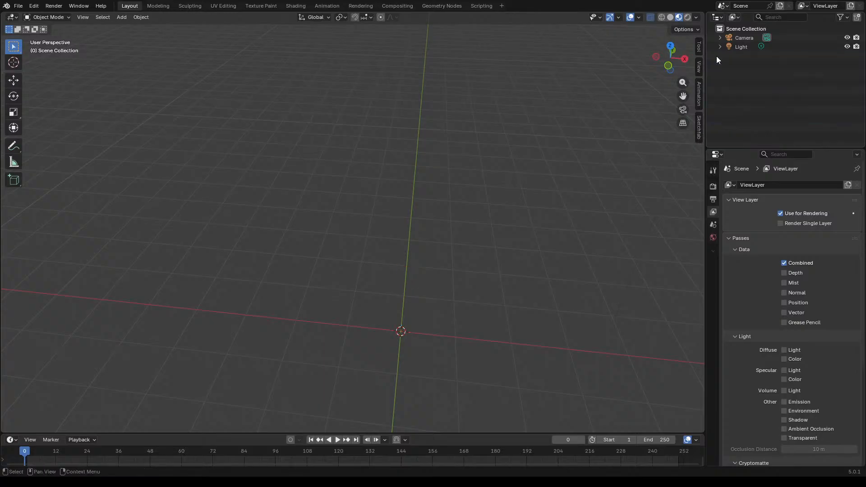
Step: Add a 2 m mesh cube at the world origin
{"action": "middle_click_drag", "start_coordinate": [494, 219], "coordinate": [490, 193]}
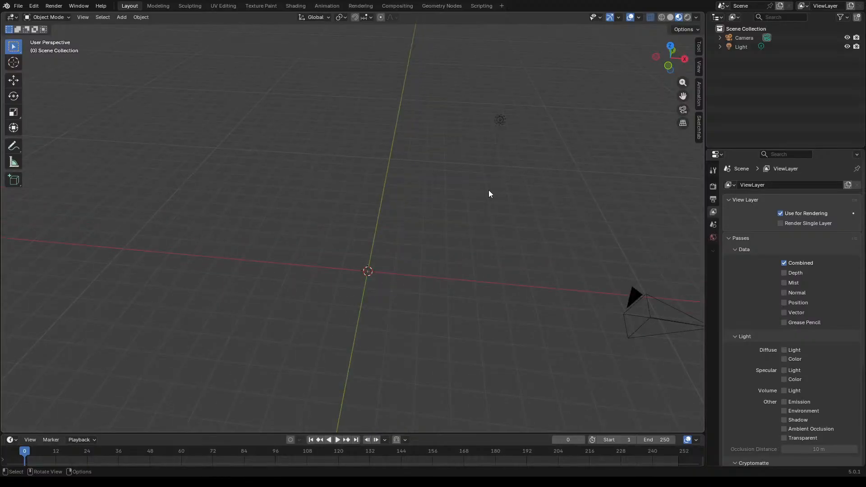
{"action": "middle_click_drag", "start_coordinate": [410, 253], "coordinate": [340, 289]}
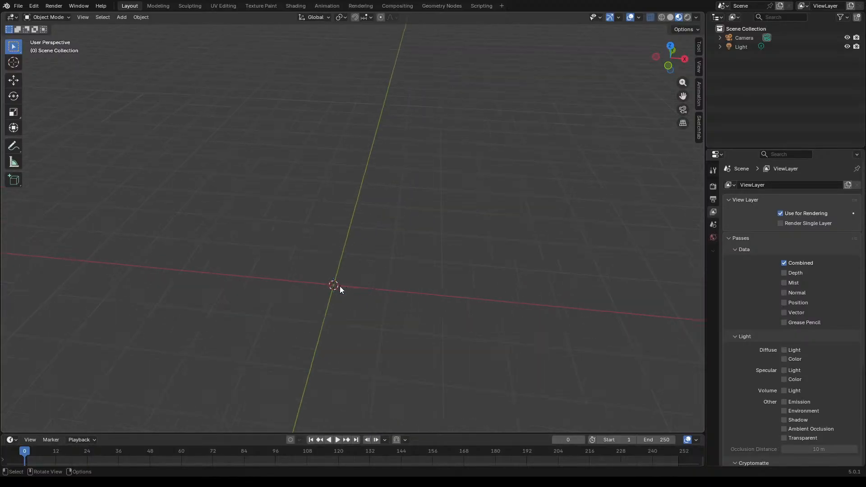
{"action": "right_click", "coordinate": [485, 339]}
{"action": "middle_click_drag", "start_coordinate": [445, 290], "coordinate": [478, 257]}
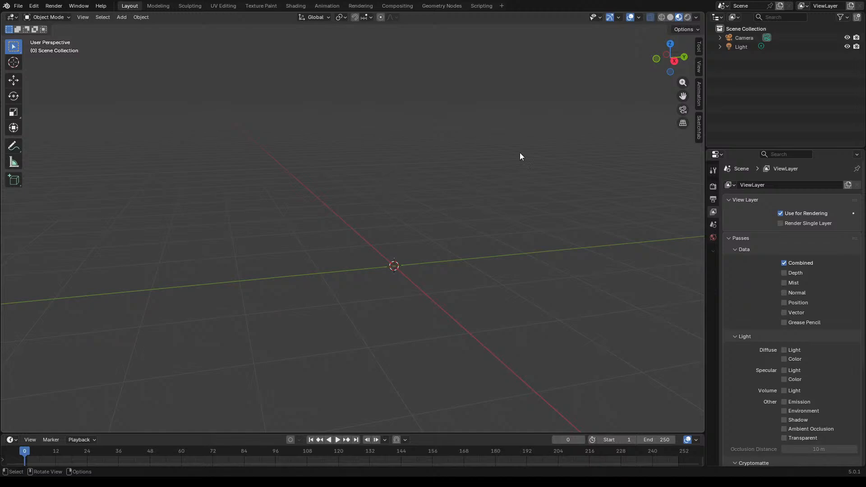
{"action": "key", "text": "shift+a"}
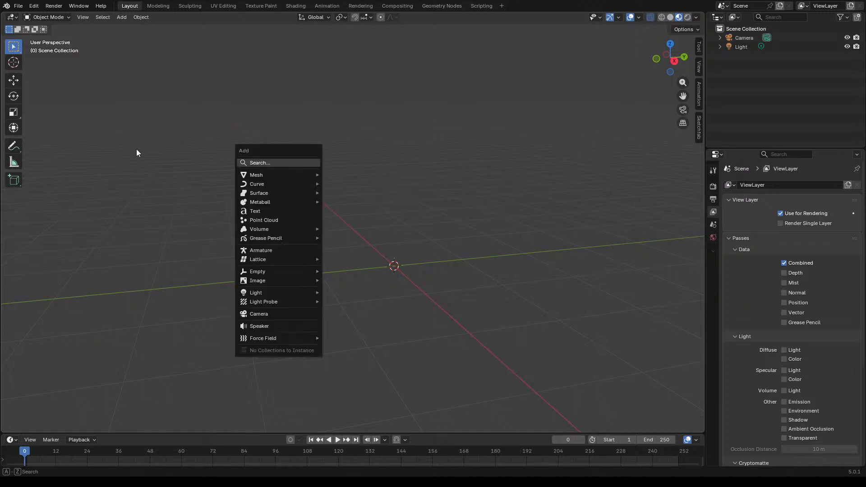
{"action": "mouse_move", "coordinate": [295, 174]}
{"action": "left_click", "coordinate": [343, 183]}
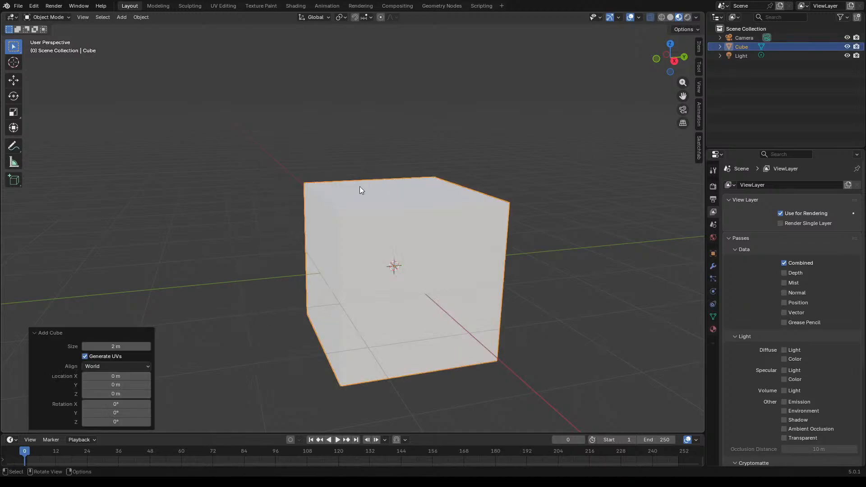
Step: In the front orthographic view, move the cube about 1.03 m along X and 3.95 m up along Z
{"action": "middle_click_drag", "start_coordinate": [465, 264], "coordinate": [448, 249]}
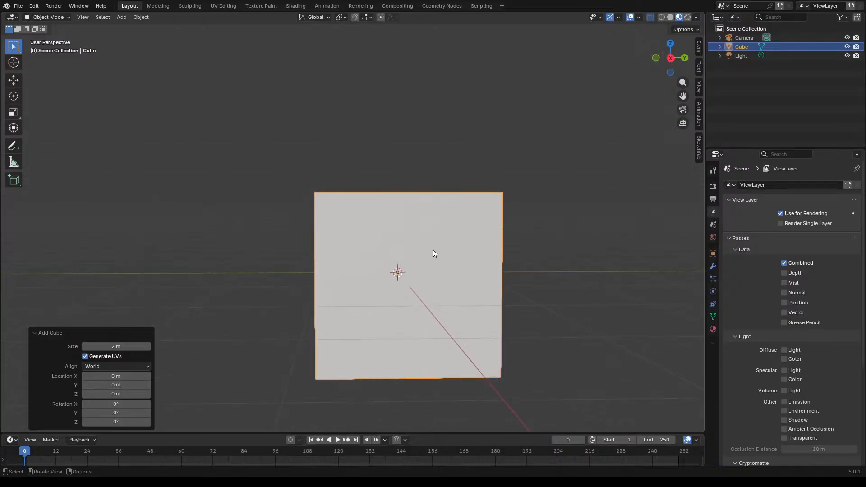
{"action": "key", "text": "KP_1"}
{"action": "scroll", "coordinate": [436, 295], "scroll_direction": "down", "scroll_amount": 4}
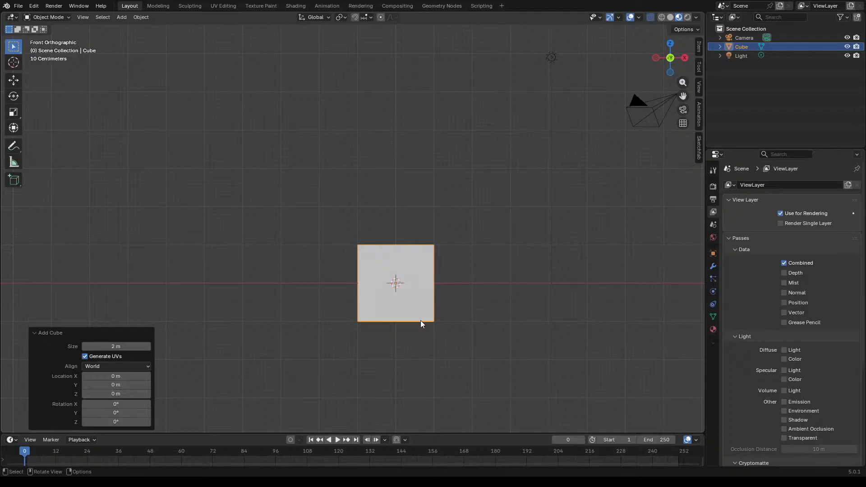
{"action": "key", "text": "g"}
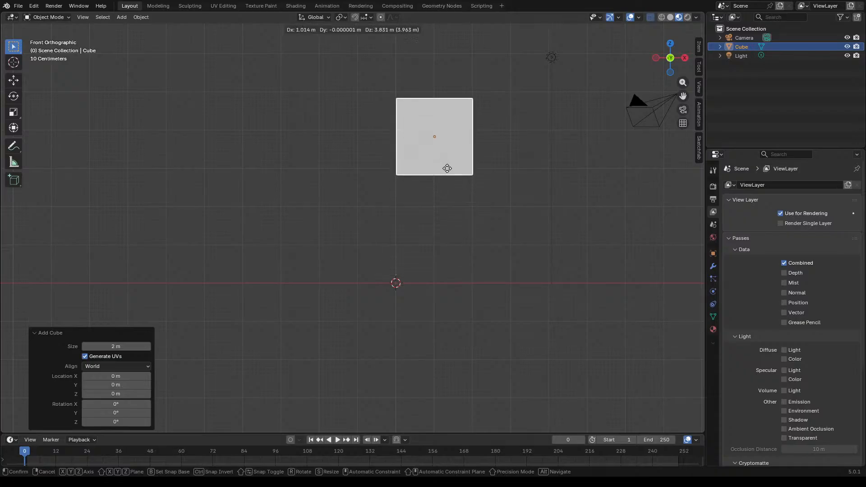
{"action": "left_click", "coordinate": [447, 164]}
{"action": "scroll", "coordinate": [470, 107], "scroll_direction": "up", "scroll_amount": 3}
{"action": "scroll", "coordinate": [447, 128], "scroll_direction": "down", "scroll_amount": 4}
{"action": "scroll", "coordinate": [428, 175], "scroll_direction": "up", "scroll_amount": 6}
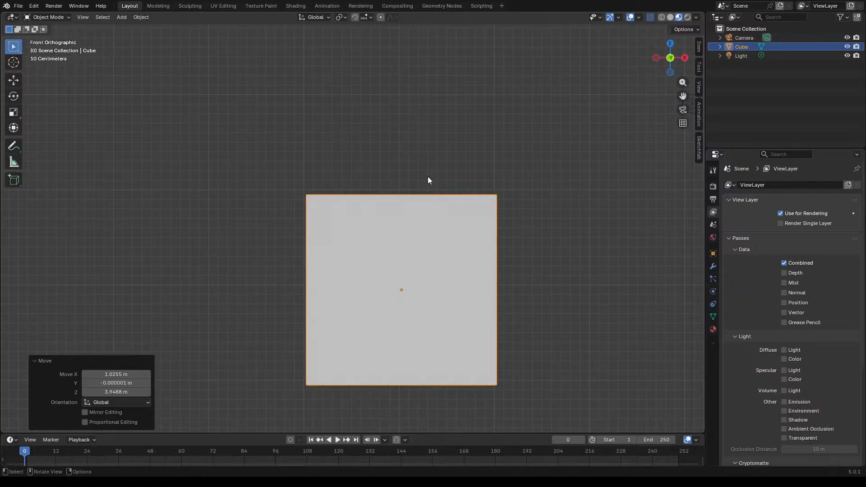
{"action": "scroll", "coordinate": [426, 170], "scroll_direction": "down", "scroll_amount": 6}
{"action": "scroll", "coordinate": [421, 199], "scroll_direction": "up", "scroll_amount": 2}
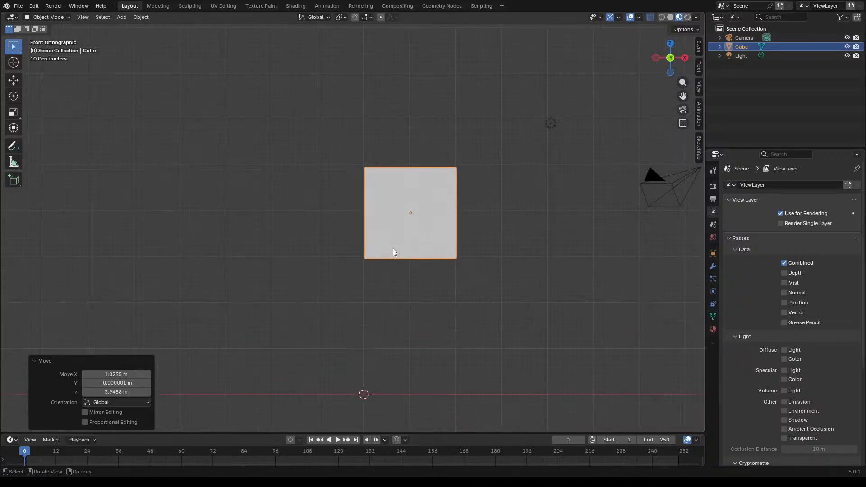
{"action": "scroll", "coordinate": [400, 244], "scroll_direction": "down", "scroll_amount": 3}
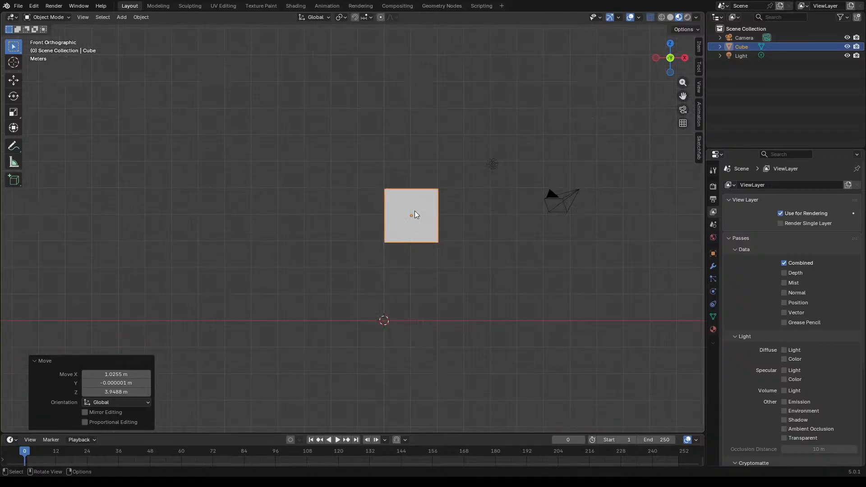
{"action": "scroll", "coordinate": [414, 213], "scroll_direction": "up", "scroll_amount": 5}
{"action": "scroll", "coordinate": [417, 226], "scroll_direction": "down", "scroll_amount": 4}
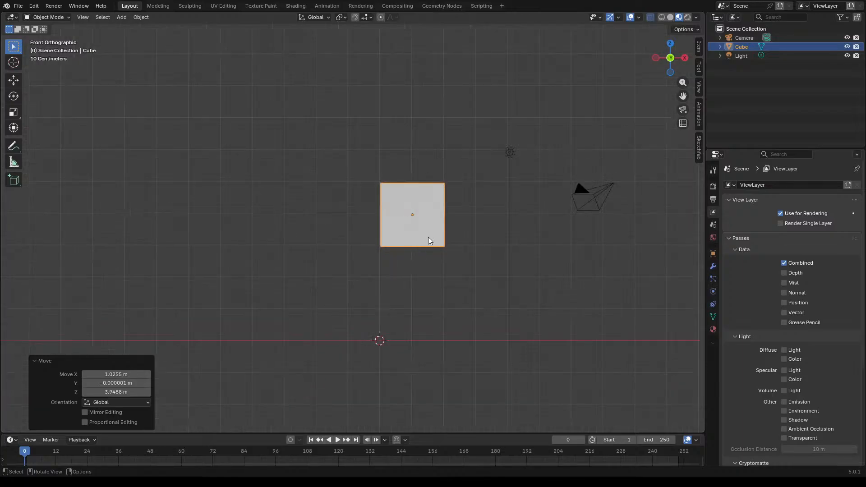
Step: Move the cube about -0.77 m in X and -2.81 m in Z, and scale it uniformly to about 0.197
{"action": "scroll", "coordinate": [410, 285], "scroll_direction": "up", "scroll_amount": 3}
{"action": "key", "text": "g"}
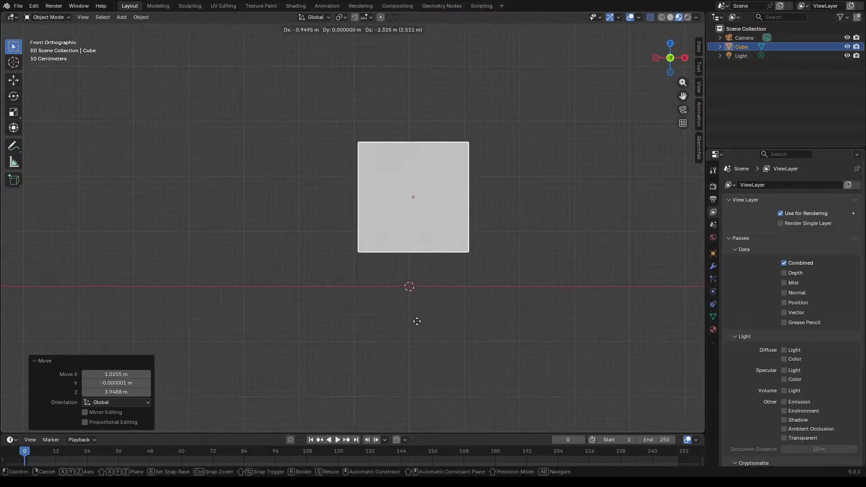
{"action": "left_click", "coordinate": [427, 347]}
{"action": "key", "text": "s"}
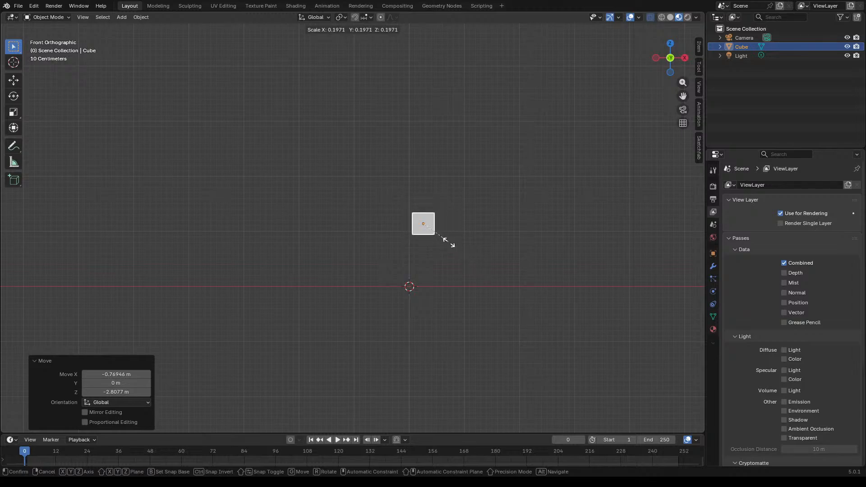
{"action": "left_click", "coordinate": [448, 242]}
Step: Move the scaled-down cube about -0.37 m in X and -0.58 m in Z, closer to the world origin
{"action": "scroll", "coordinate": [431, 296], "scroll_direction": "up", "scroll_amount": 6}
{"action": "scroll", "coordinate": [385, 155], "scroll_direction": "up", "scroll_amount": 3}
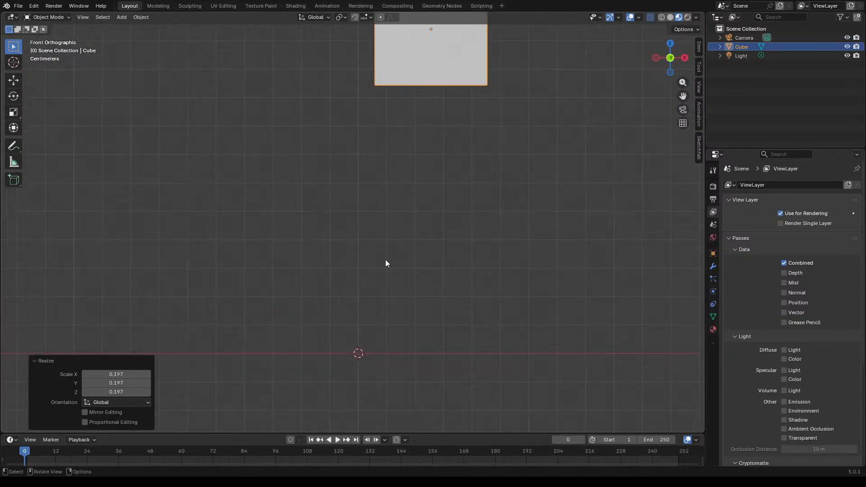
{"action": "scroll", "coordinate": [385, 271], "scroll_direction": "down", "scroll_amount": 2}
{"action": "scroll", "coordinate": [385, 174], "scroll_direction": "up", "scroll_amount": 1}
{"action": "key", "text": "g"}
{"action": "left_click", "coordinate": [353, 250]}
Step: Shift the small cube about -0.08 m in X and raise it about 0.24 m in Z
{"action": "scroll", "coordinate": [517, 229], "scroll_direction": "down", "scroll_amount": 2}
{"action": "scroll", "coordinate": [413, 234], "scroll_direction": "up", "scroll_amount": 3}
{"action": "scroll", "coordinate": [463, 248], "scroll_direction": "down", "scroll_amount": 1}
{"action": "key", "text": "g"}
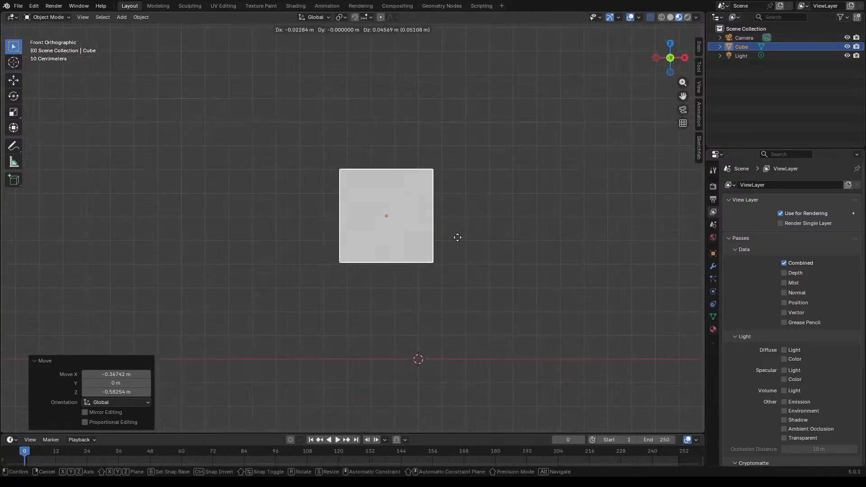
{"action": "left_click", "coordinate": [444, 192]}
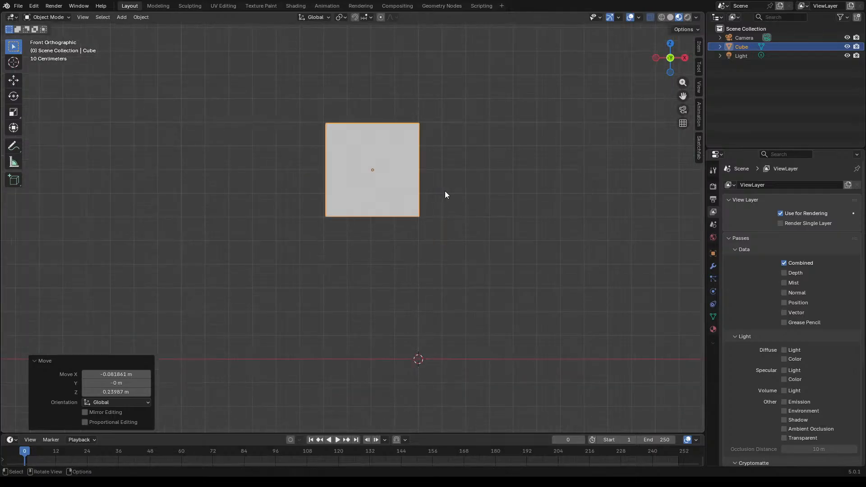
{"action": "scroll", "coordinate": [399, 157], "scroll_direction": "up", "scroll_amount": 2}
{"action": "scroll", "coordinate": [411, 185], "scroll_direction": "down", "scroll_amount": 4}
{"action": "scroll", "coordinate": [411, 187], "scroll_direction": "up", "scroll_amount": 3}
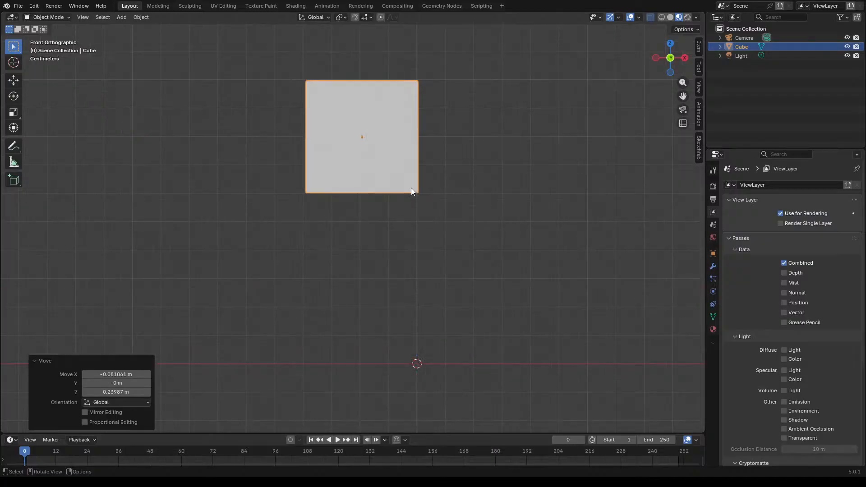
{"action": "scroll", "coordinate": [380, 149], "scroll_direction": "up", "scroll_amount": 1}
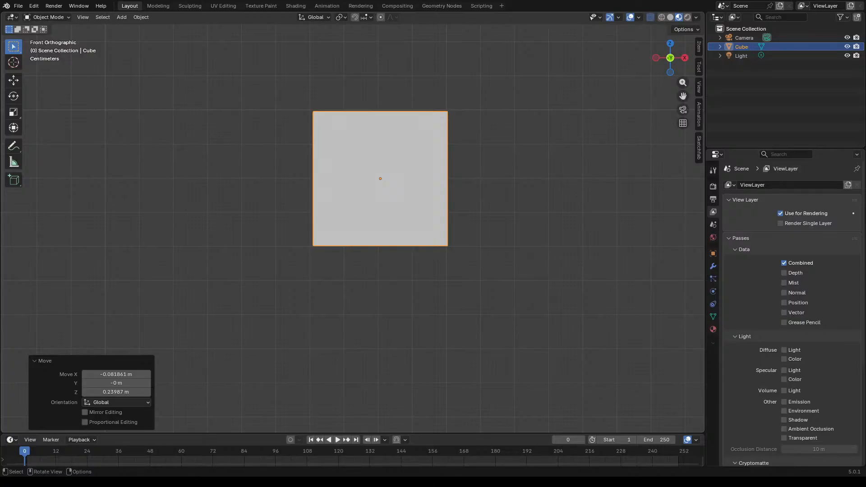
Step: Open the cube's mesh for editing and set the viewport to solid shading with X-ray on
{"action": "scroll", "coordinate": [451, 193], "scroll_direction": "down", "scroll_amount": 7}
{"action": "scroll", "coordinate": [436, 176], "scroll_direction": "up", "scroll_amount": 3}
{"action": "scroll", "coordinate": [414, 163], "scroll_direction": "up", "scroll_amount": 2}
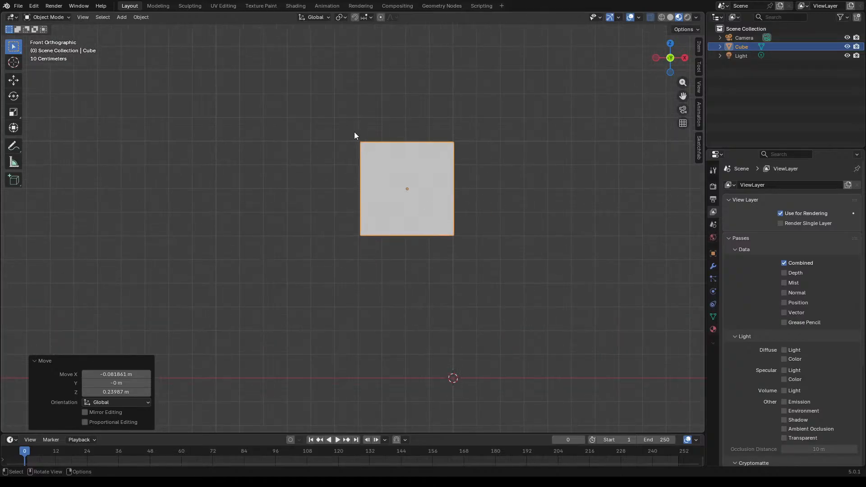
{"action": "left_click", "coordinate": [367, 141]}
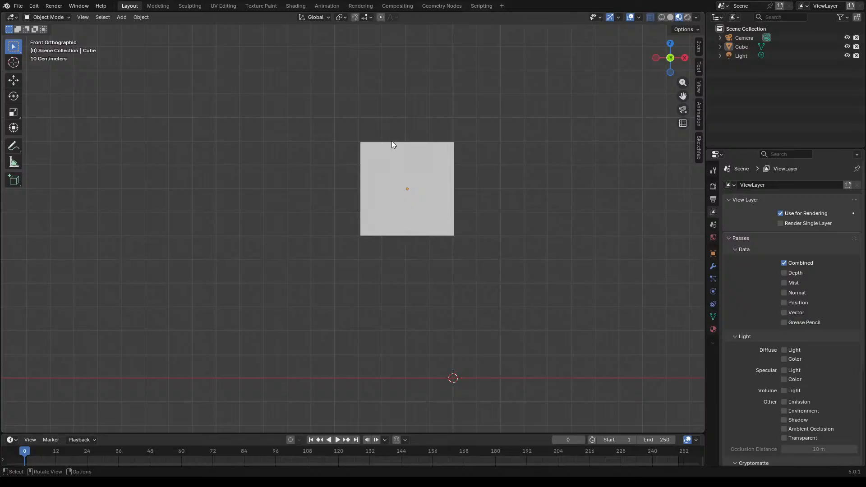
{"action": "key", "text": "Tab"}
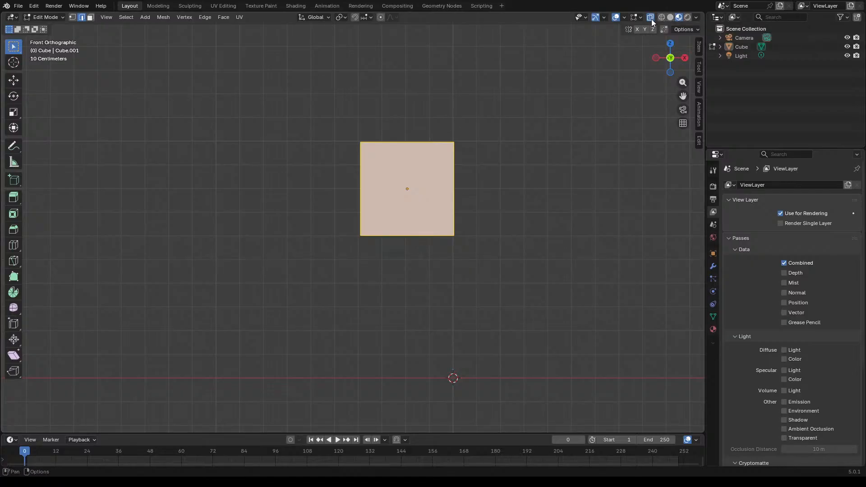
{"action": "left_click", "coordinate": [671, 17]}
Step: Try to scale the cube's top face along Y by about 0.75
{"action": "left_click_drag", "start_coordinate": [365, 127], "coordinate": [476, 164]}
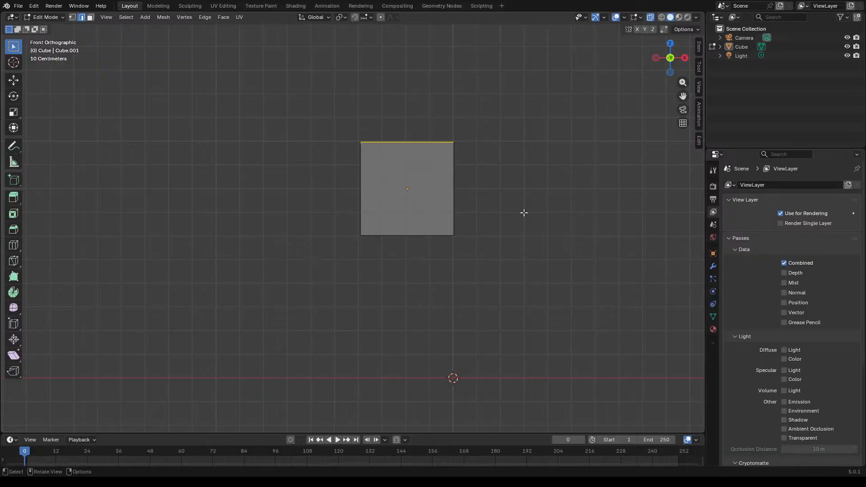
{"action": "key", "text": "s"}
{"action": "key", "text": "y"}
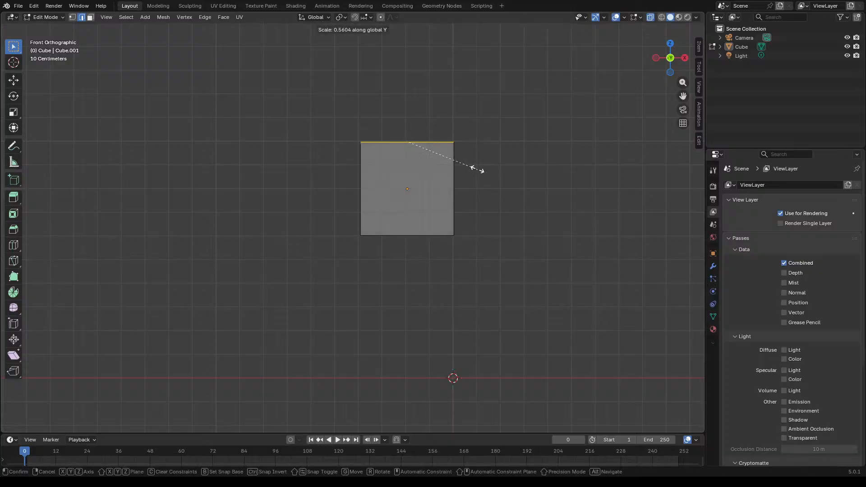
{"action": "left_click", "coordinate": [507, 158]}
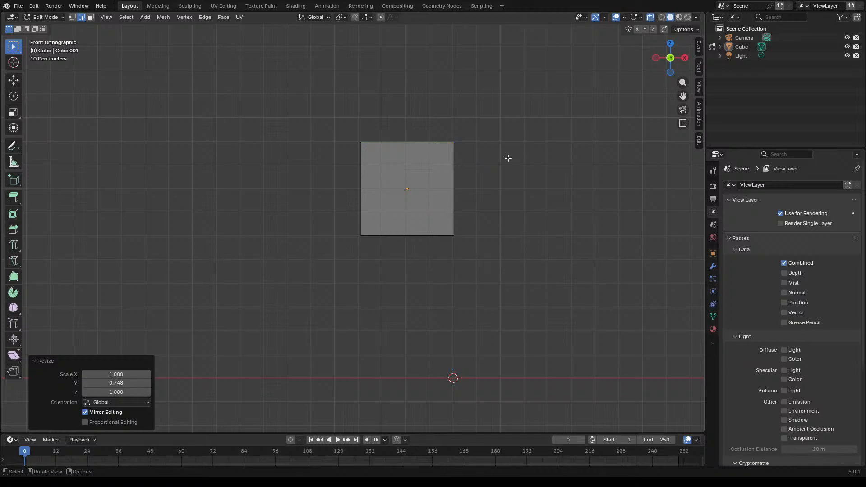
{"action": "key", "text": "ctrl+z"}
{"action": "key", "text": "ctrl+z"}
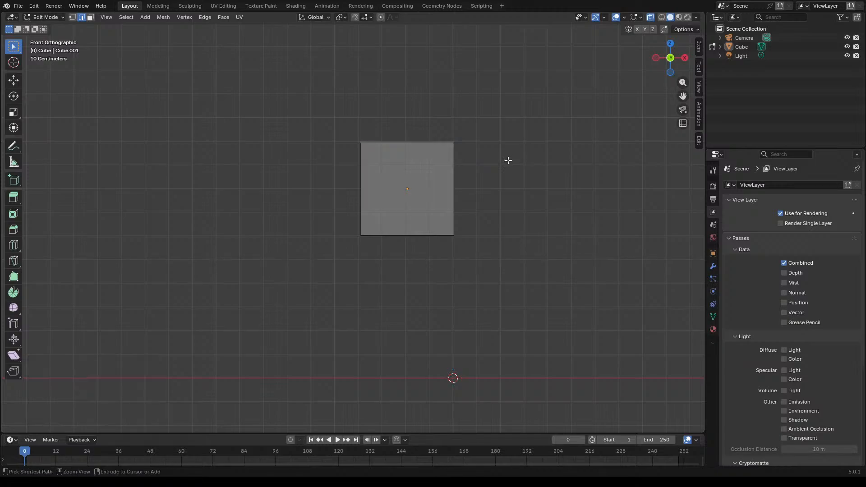
{"action": "key", "text": "ctrl+z"}
Step: In the right orthographic view, scale the whole cube mesh along Y by about 0.43
{"action": "key", "text": "KP_3"}
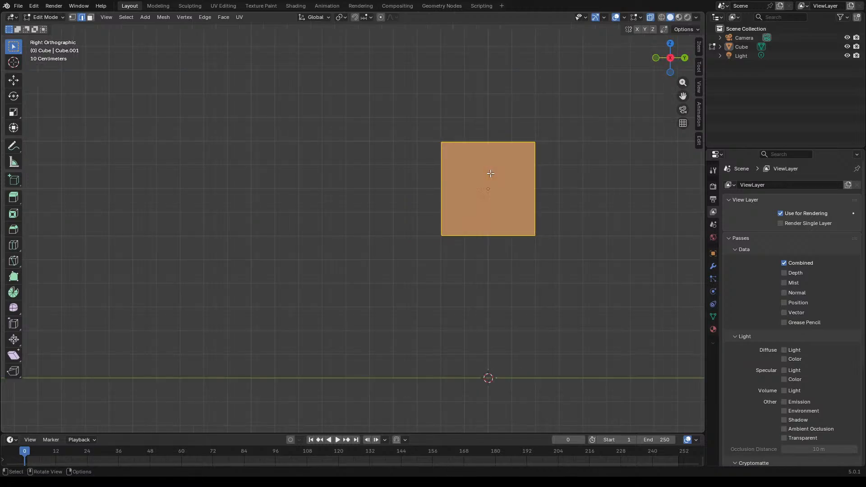
{"action": "scroll", "coordinate": [418, 243], "scroll_direction": "down", "scroll_amount": 4}
{"action": "scroll", "coordinate": [519, 208], "scroll_direction": "up", "scroll_amount": 4}
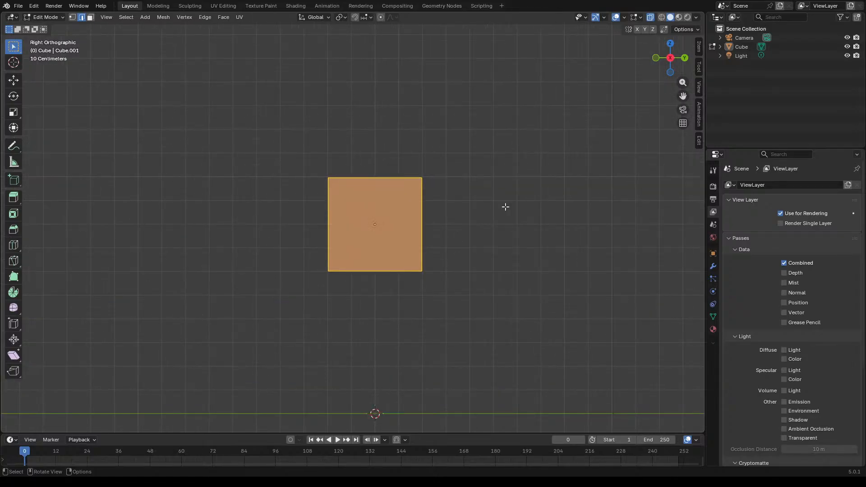
{"action": "key", "text": "s"}
{"action": "key", "text": "y"}
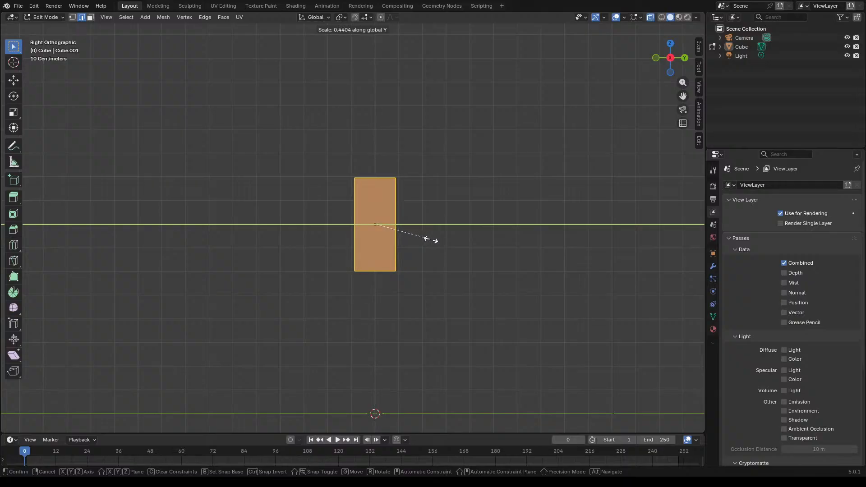
{"action": "left_click", "coordinate": [429, 240]}
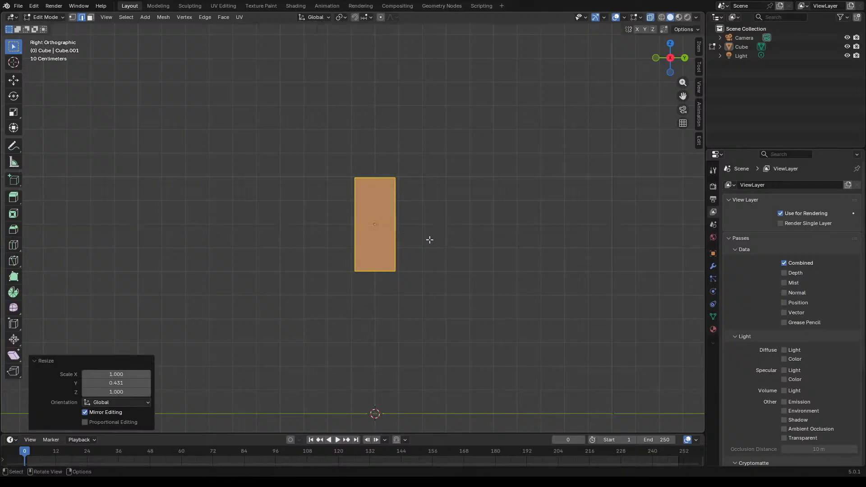
Step: Shift the whole mesh about 0.02 m in negative Y overall and narrow it along Y by about 0.92
{"action": "key", "text": "g"}
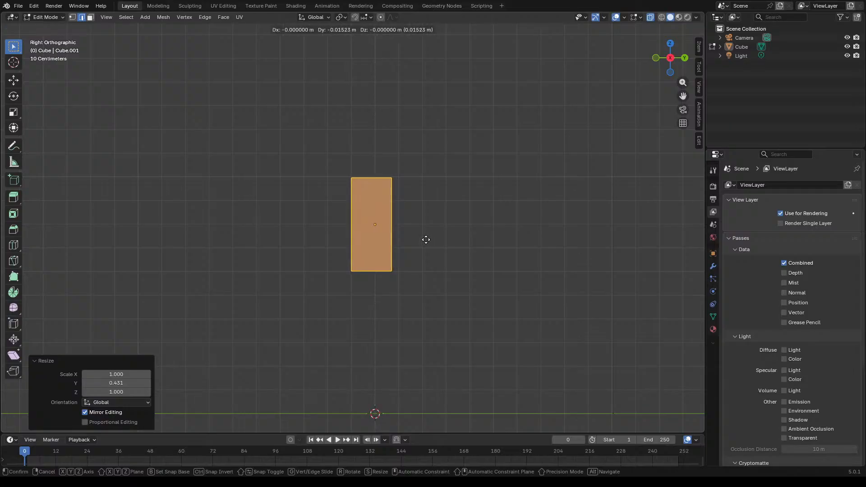
{"action": "left_click", "coordinate": [426, 240]}
{"action": "key", "text": "s"}
{"action": "key", "text": "y"}
{"action": "left_click", "coordinate": [421, 239]}
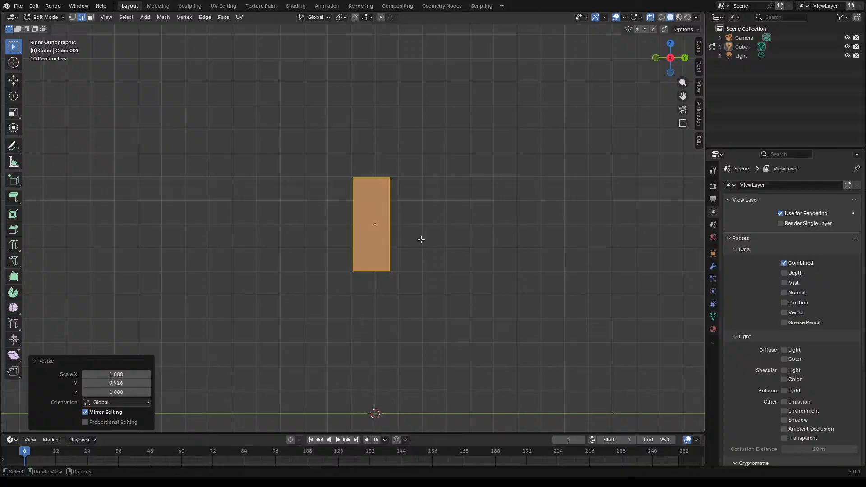
{"action": "key", "text": "g"}
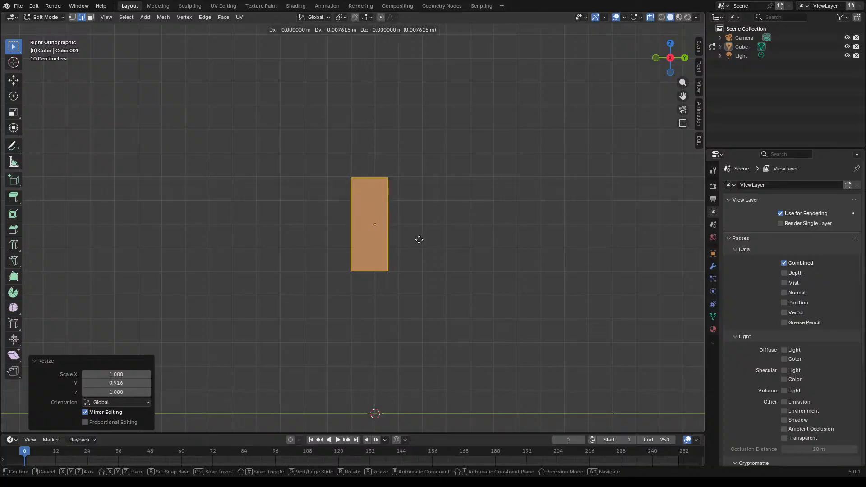
{"action": "left_click", "coordinate": [420, 239]}
Step: Raise the box's bottom face about 0.3 m and scale it uniformly by about 1.16
{"action": "scroll", "coordinate": [440, 220], "scroll_direction": "down", "scroll_amount": 5}
{"action": "scroll", "coordinate": [435, 232], "scroll_direction": "up", "scroll_amount": 6}
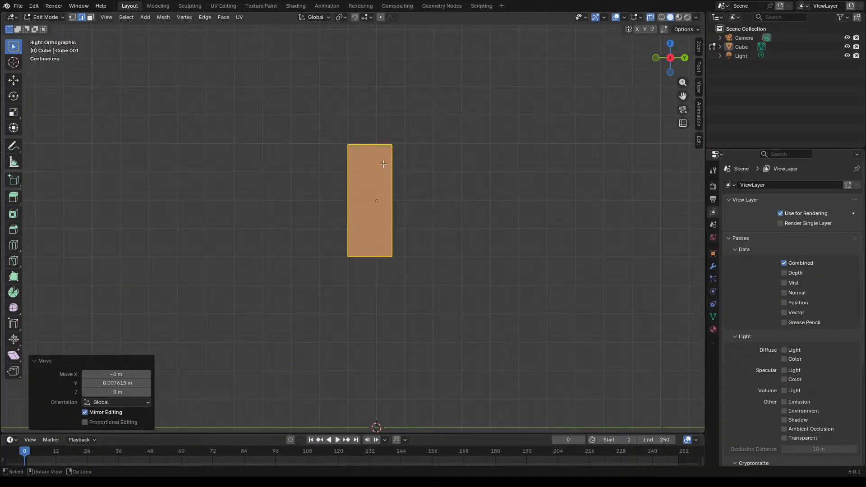
{"action": "scroll", "coordinate": [383, 165], "scroll_direction": "up", "scroll_amount": 2}
{"action": "left_click_drag", "start_coordinate": [316, 310], "coordinate": [441, 291]}
{"action": "key", "text": "g"}
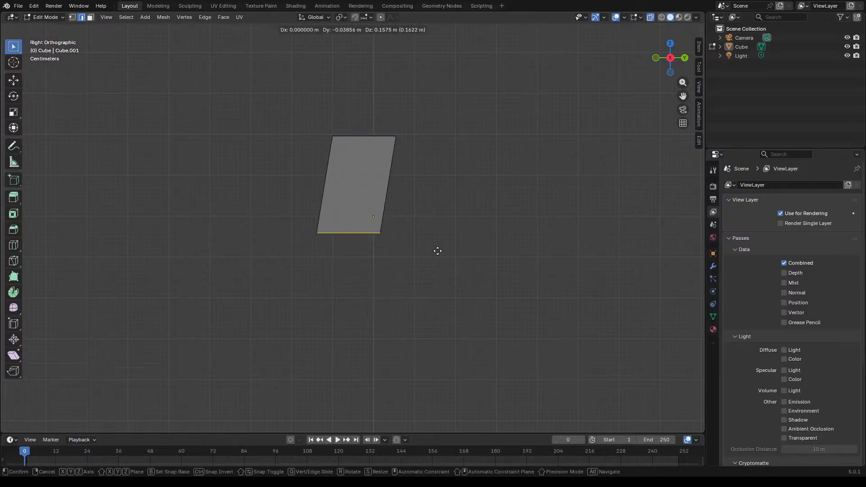
{"action": "left_click", "coordinate": [454, 194]}
{"action": "key", "text": "s"}
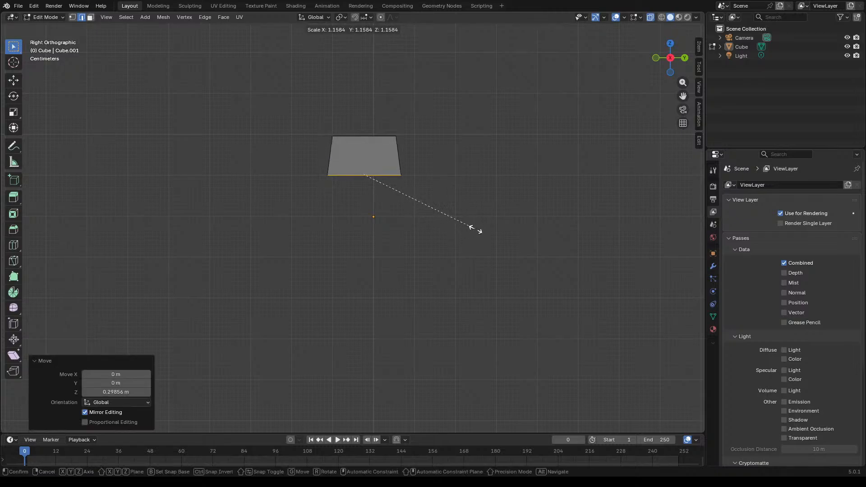
{"action": "left_click", "coordinate": [476, 229]}
Step: Move the bottom face about 0.2 m down and 0.04 m in negative Y, and widen it along Y by about 1.1
{"action": "key", "text": "g"}
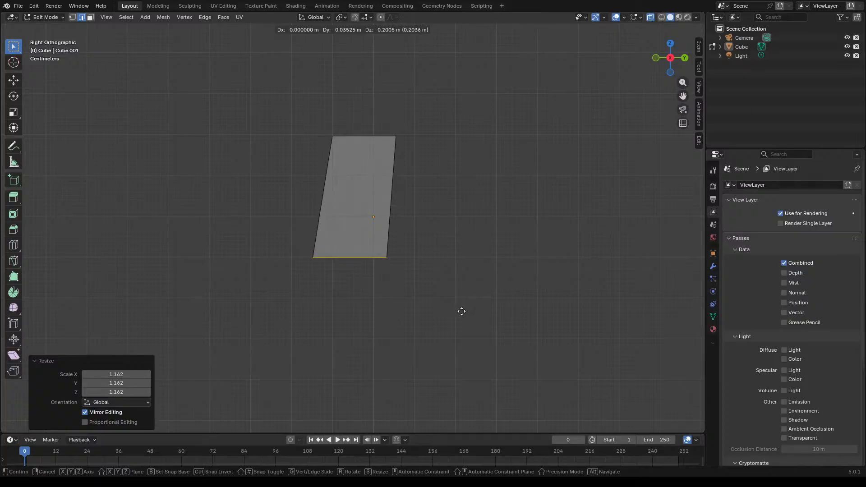
{"action": "left_click", "coordinate": [459, 311]}
{"action": "key", "text": "s"}
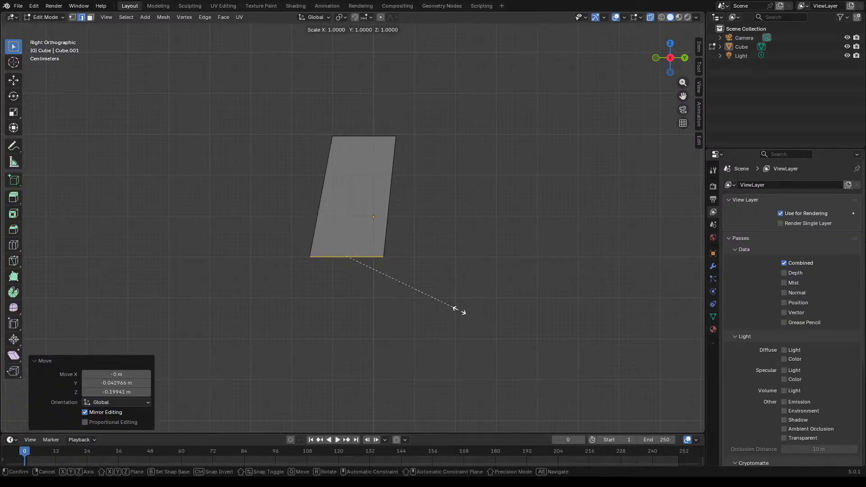
{"action": "key", "text": "y"}
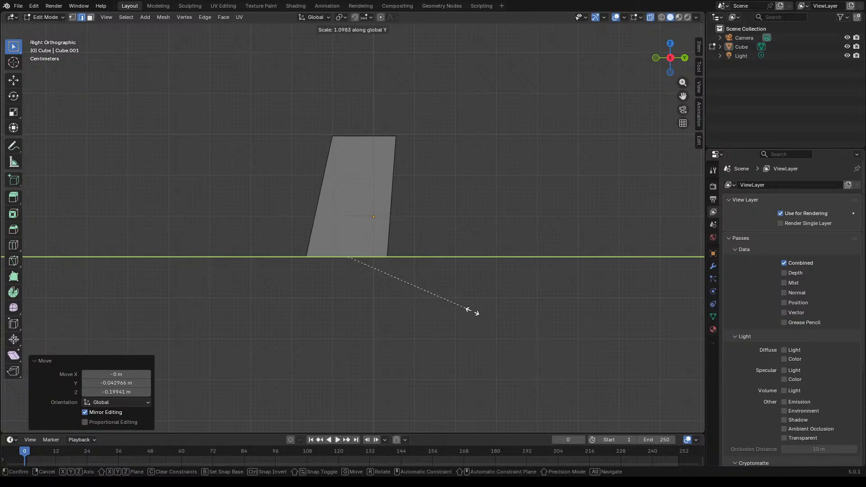
{"action": "left_click", "coordinate": [473, 311]}
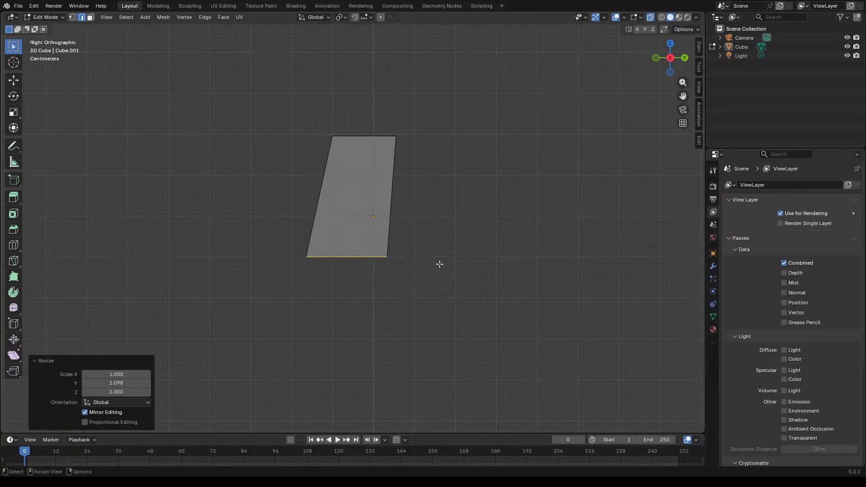
Step: Add two evenly spaced horizontal loop cuts around the box, without sliding them
{"action": "scroll", "coordinate": [344, 207], "scroll_direction": "up", "scroll_amount": 3}
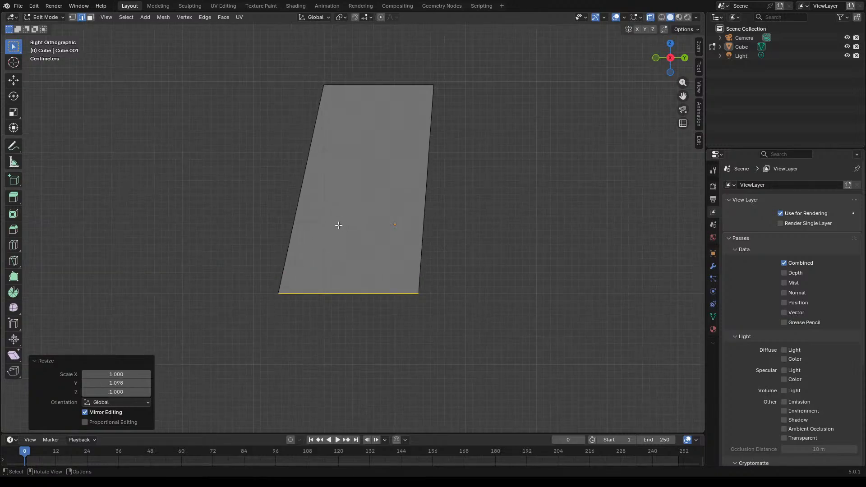
{"action": "key", "text": "ctrl+r"}
{"action": "scroll", "coordinate": [299, 215], "scroll_direction": "up", "scroll_amount": 1}
{"action": "left_click", "coordinate": [298, 215]}
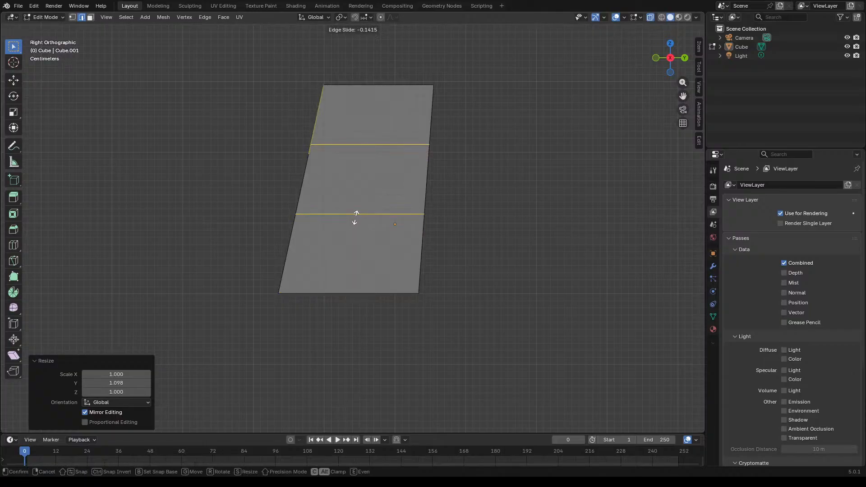
{"action": "right_click", "coordinate": [355, 216]}
{"action": "left_click", "coordinate": [455, 238]}
Step: Widen the lower edge loop along Y by about 1.13
{"action": "left_click_drag", "start_coordinate": [270, 229], "coordinate": [435, 229]}
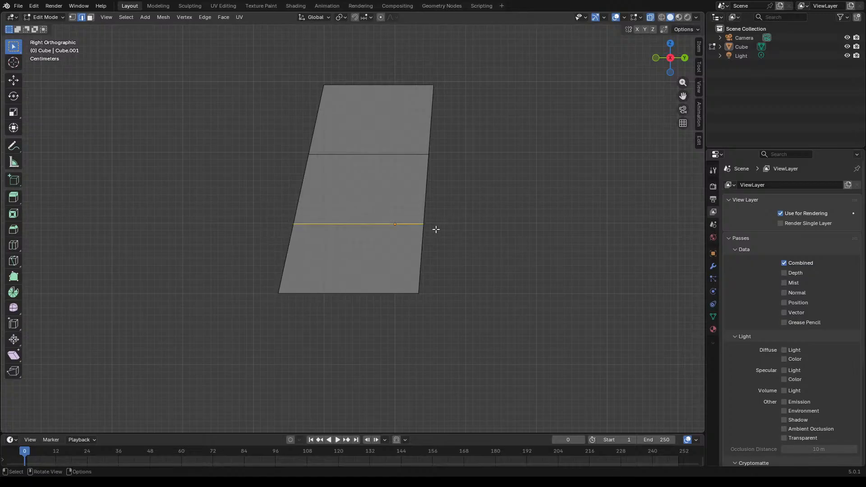
{"action": "key", "text": "s"}
{"action": "key", "text": "y"}
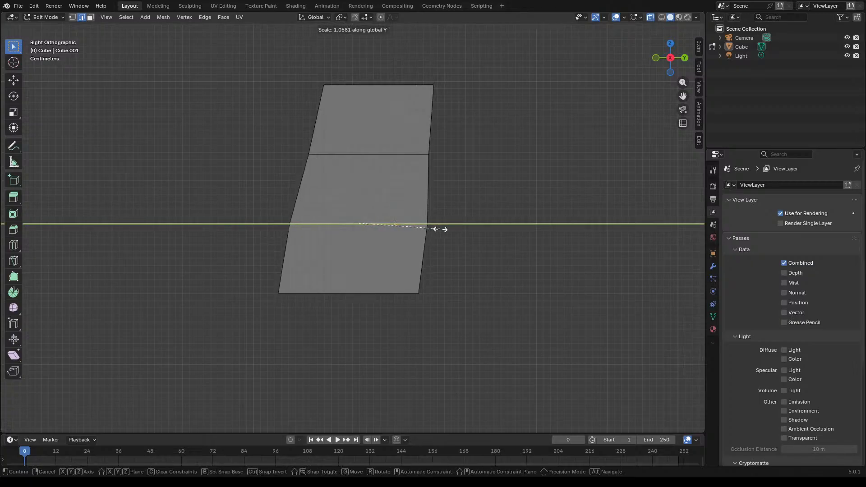
{"action": "left_click", "coordinate": [445, 229]}
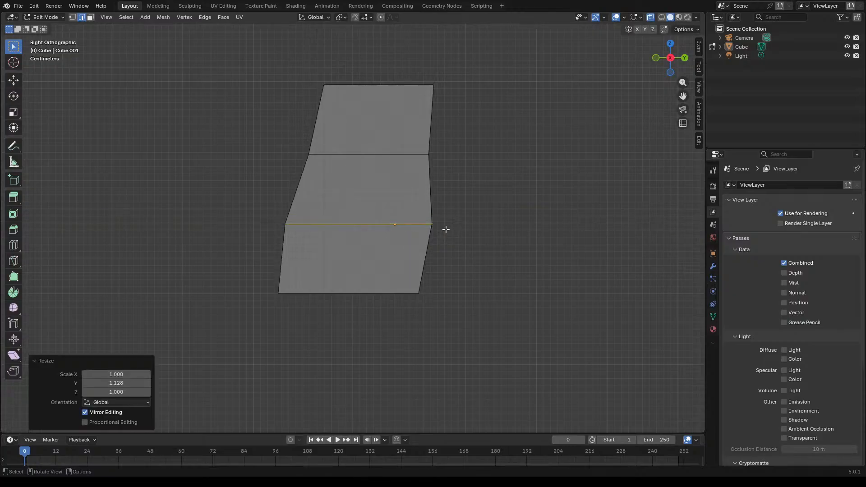
Step: Move the lower edge loop about 0.014 m in negative Y and widen it along Y by about 1.07
{"action": "key", "text": "g"}
{"action": "key", "text": "y"}
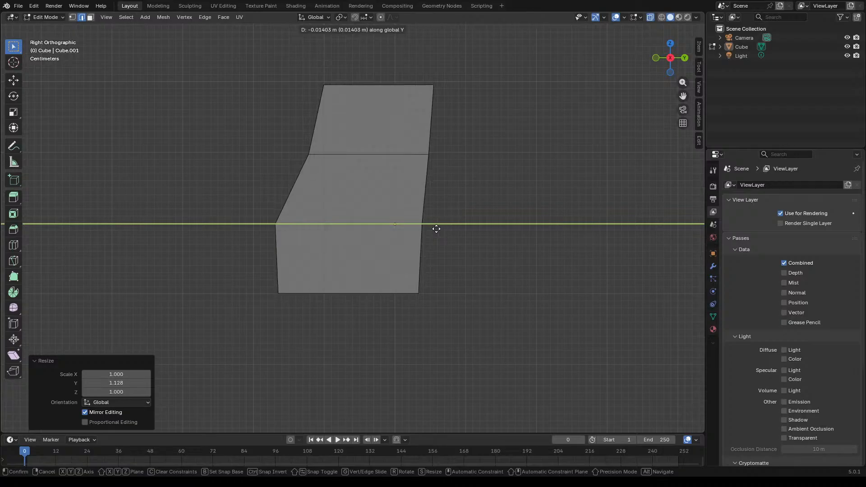
{"action": "left_click", "coordinate": [435, 228]}
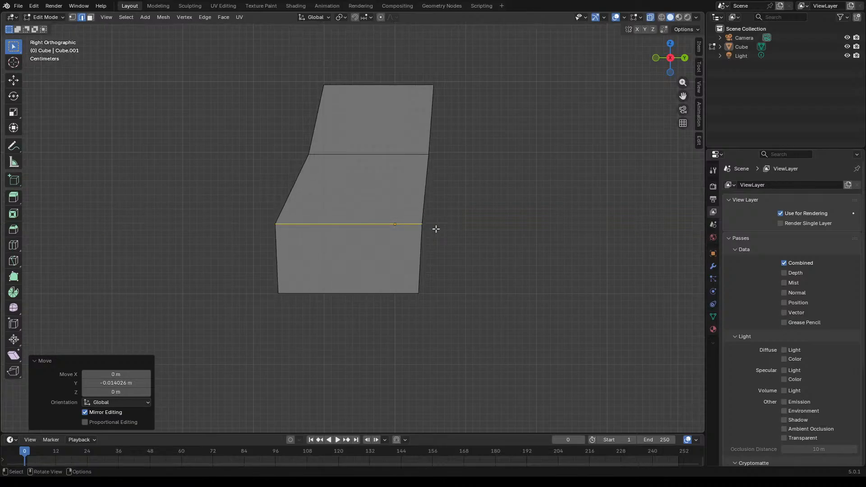
{"action": "key", "text": "s"}
{"action": "key", "text": "y"}
{"action": "left_click", "coordinate": [442, 229]}
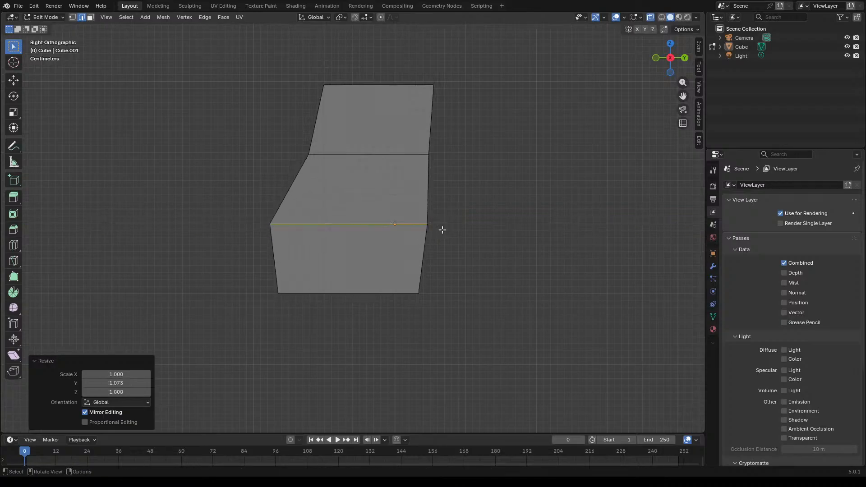
Step: Widen the upper edge loop along Y by about 1.12 and move it about 0.009 m in negative Y
{"action": "left_click", "coordinate": [443, 154], "text": "alt"}
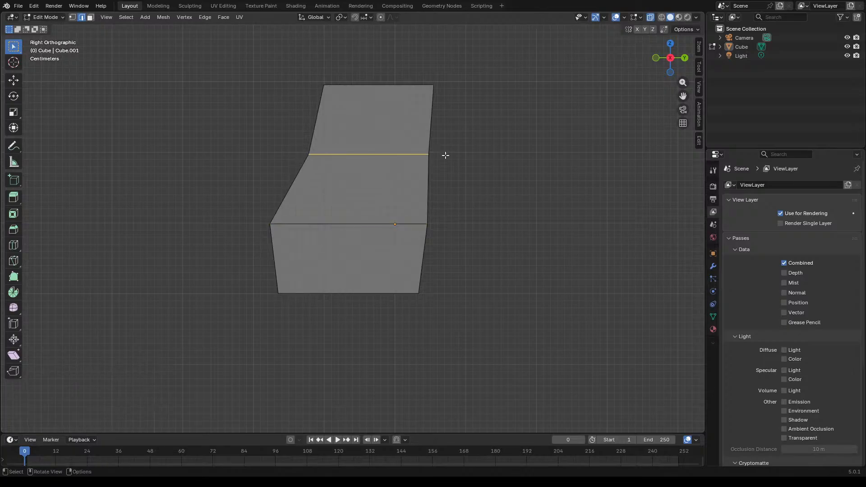
{"action": "key", "text": "s"}
{"action": "key", "text": "y"}
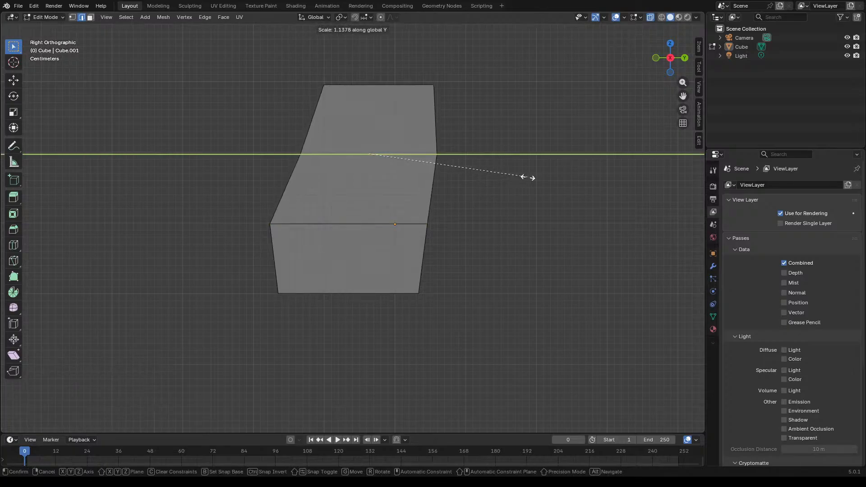
{"action": "left_click", "coordinate": [526, 177]}
{"action": "key", "text": "g"}
{"action": "key", "text": "y"}
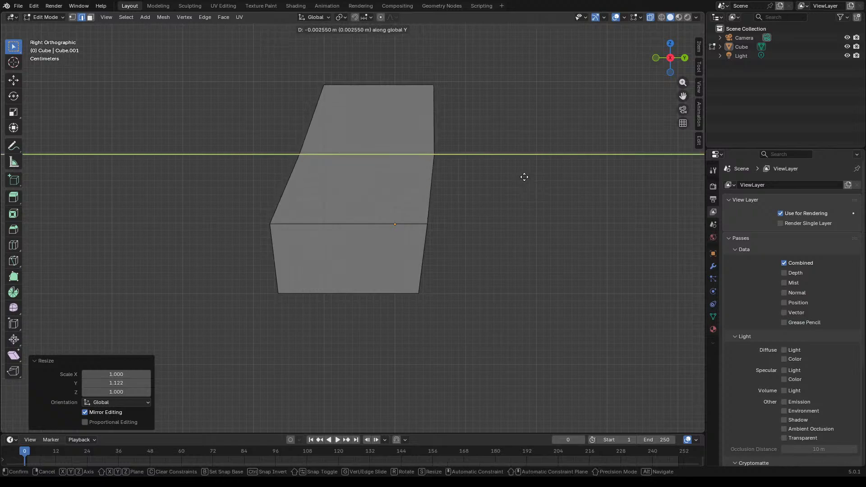
{"action": "left_click", "coordinate": [519, 178]}
Step: Widen the upper edge loop along Y by about 1.05 and move it about 0.006 m in positive Y
{"action": "key", "text": "s"}
{"action": "key", "text": "y"}
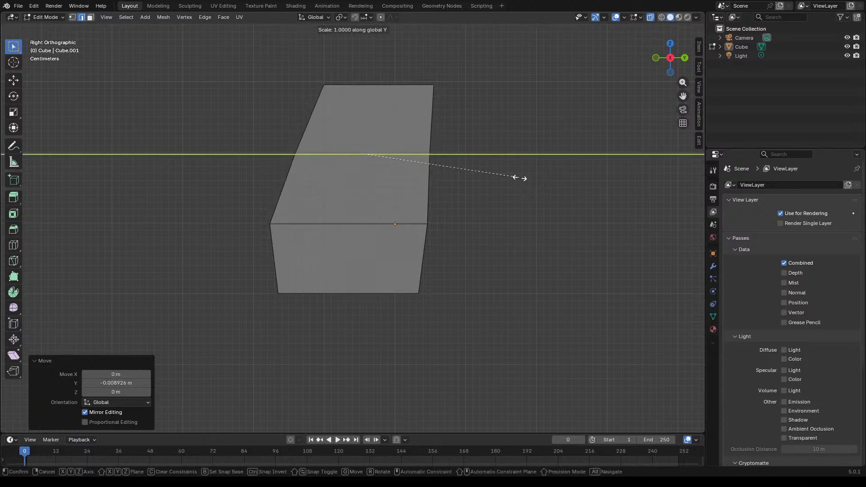
{"action": "left_click", "coordinate": [527, 179]}
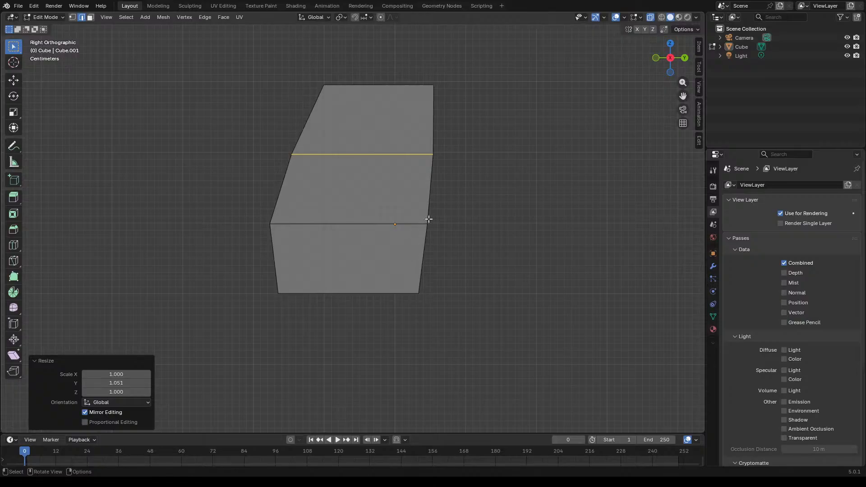
{"action": "key", "text": "g"}
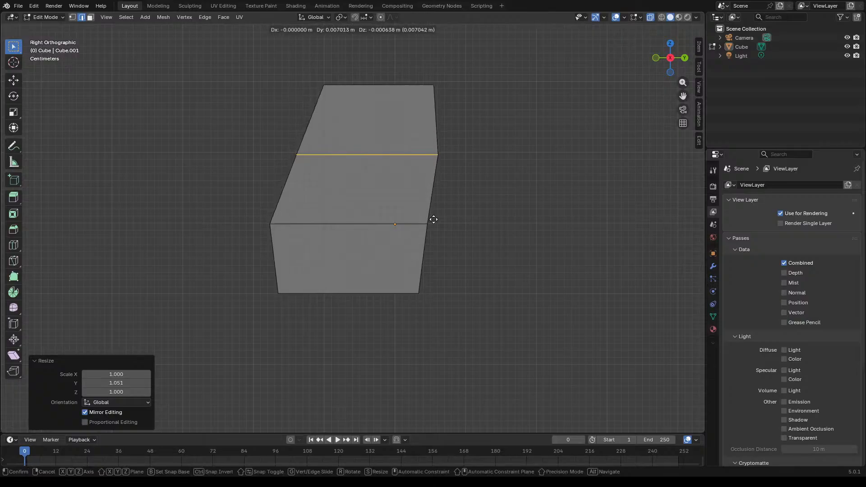
{"action": "key", "text": "y"}
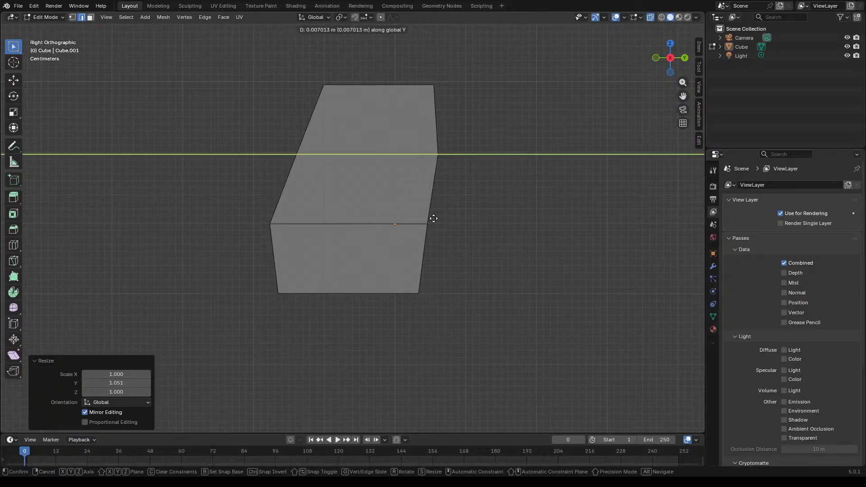
{"action": "left_click", "coordinate": [433, 218]}
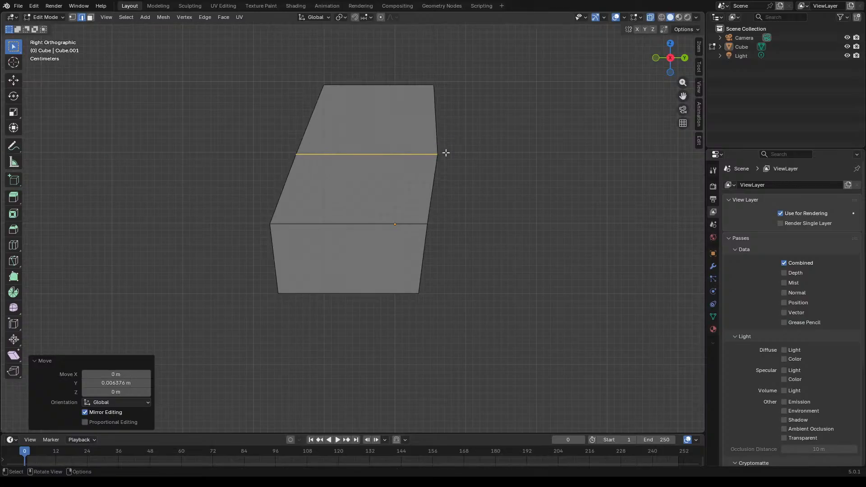
Step: Try to move the body's bottom face along Y, leaving nothing selected
{"action": "left_click_drag", "start_coordinate": [435, 307], "coordinate": [273, 278]}
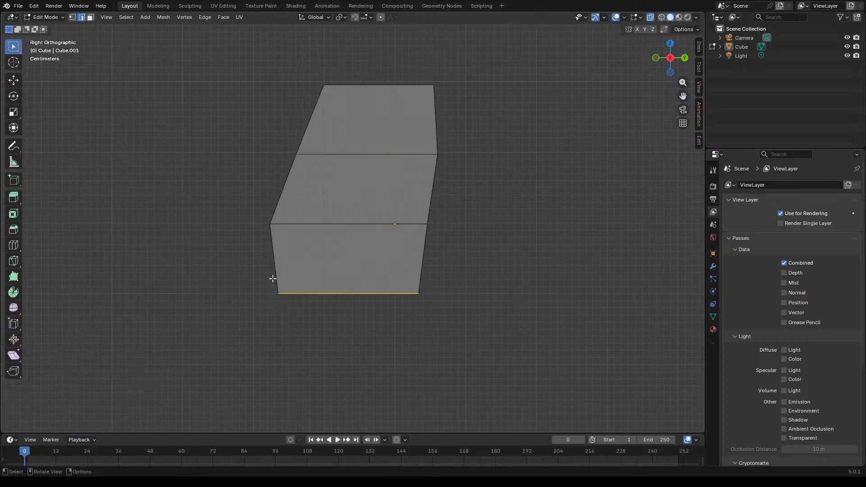
{"action": "key", "text": "g"}
{"action": "key", "text": "y"}
{"action": "left_click", "coordinate": [473, 304]}
{"action": "left_click", "coordinate": [471, 296]}
Step: Move the bottom face and both edge loops together about 0.027 m in negative Z, keeping the top face in place
{"action": "scroll", "coordinate": [474, 294], "scroll_direction": "down", "scroll_amount": 4}
{"action": "scroll", "coordinate": [401, 227], "scroll_direction": "up", "scroll_amount": 3}
{"action": "scroll", "coordinate": [393, 246], "scroll_direction": "up", "scroll_amount": 2}
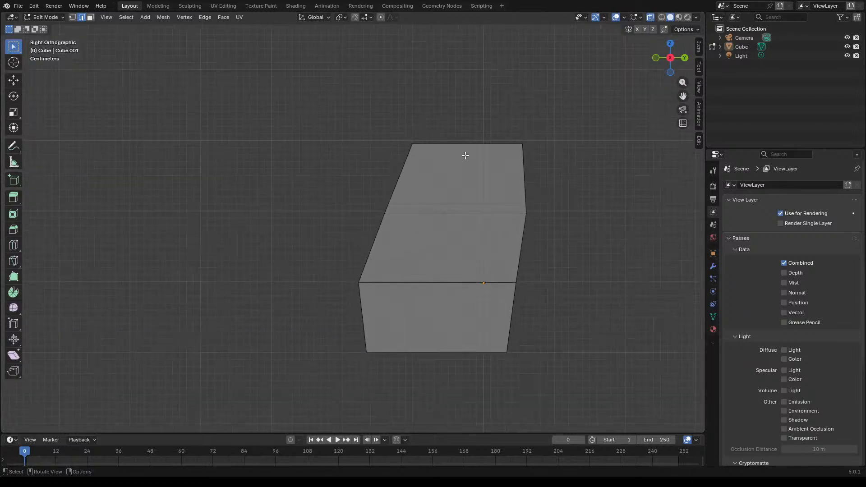
{"action": "scroll", "coordinate": [456, 194], "scroll_direction": "down", "scroll_amount": 5}
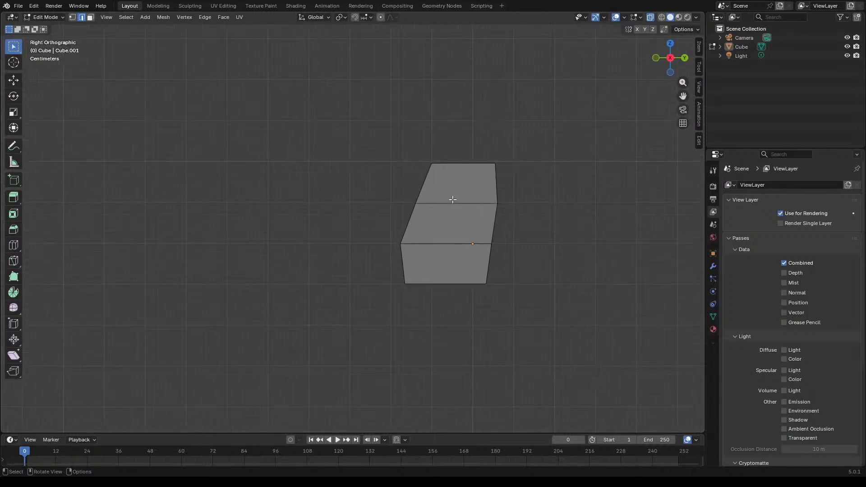
{"action": "scroll", "coordinate": [452, 197], "scroll_direction": "up", "scroll_amount": 4}
{"action": "left_click_drag", "start_coordinate": [361, 313], "coordinate": [543, 151]}
{"action": "key", "text": "g"}
{"action": "key", "text": "z"}
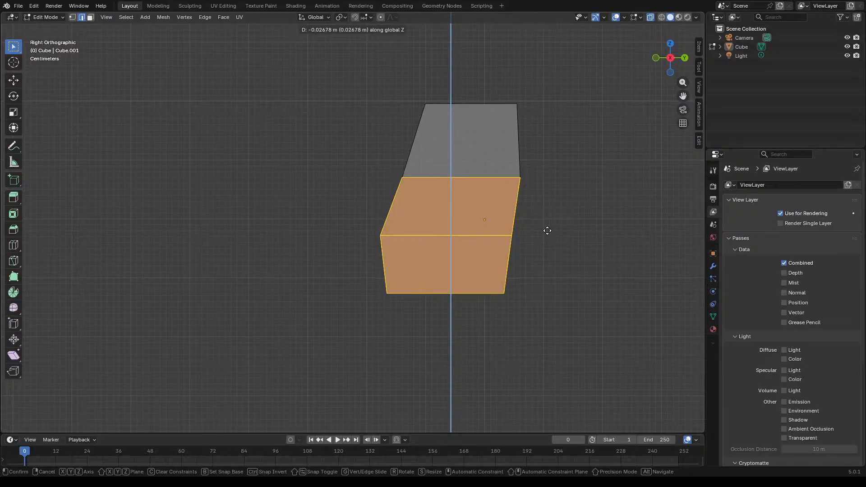
{"action": "left_click", "coordinate": [547, 230]}
Step: Move the lower edge loop and the bottom face together about 0.02 m in negative Z
{"action": "left_click_drag", "start_coordinate": [366, 338], "coordinate": [545, 223]}
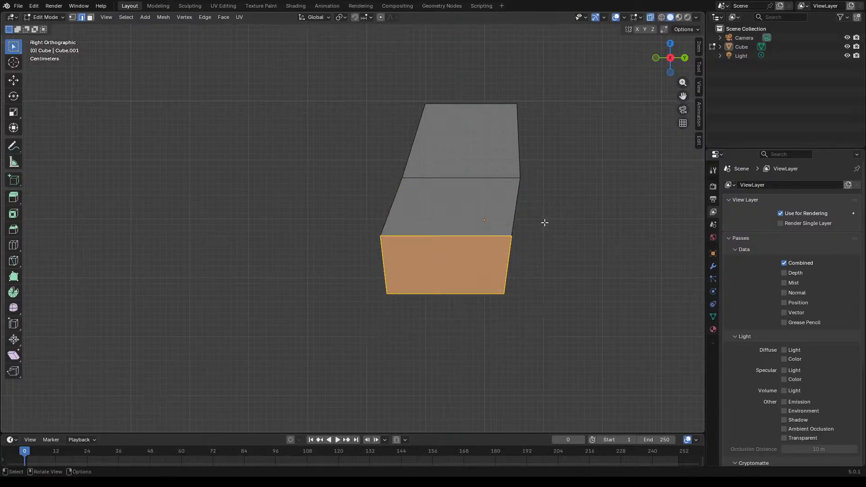
{"action": "key", "text": "g"}
{"action": "key", "text": "z"}
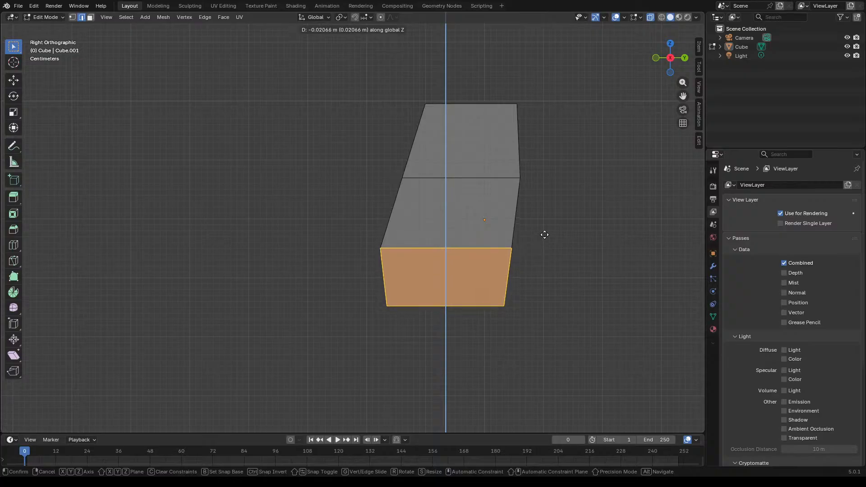
{"action": "left_click", "coordinate": [543, 237]}
Step: Move only the bottom face about 0.046 m in negative Z
{"action": "left_click_drag", "start_coordinate": [362, 344], "coordinate": [536, 299]}
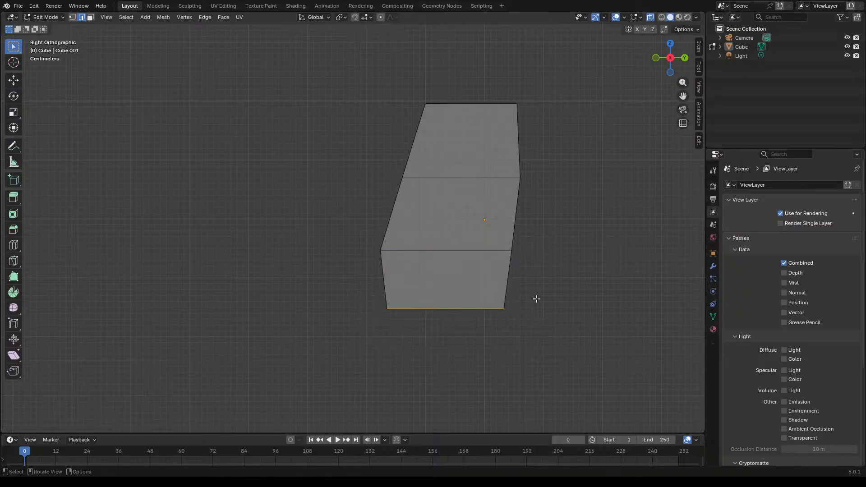
{"action": "key", "text": "g"}
{"action": "key", "text": "z"}
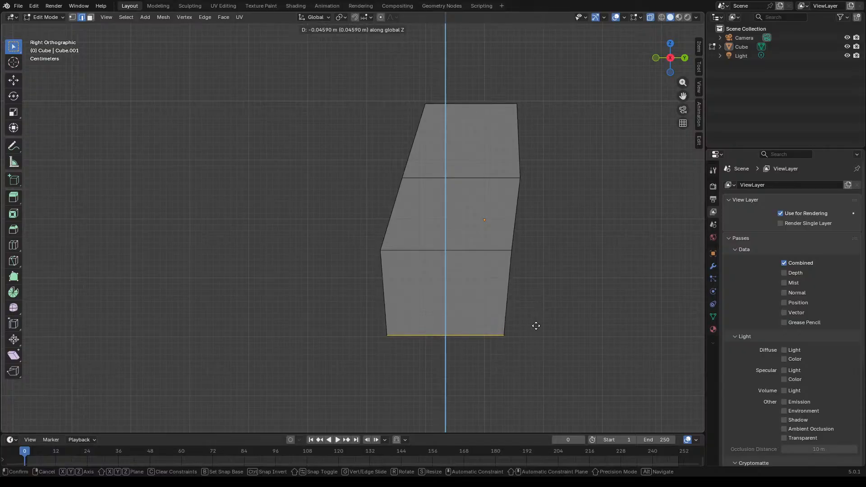
{"action": "left_click", "coordinate": [534, 325]}
Step: Move only the lower edge loop about 0.013 m in negative Z
{"action": "left_click_drag", "start_coordinate": [358, 265], "coordinate": [542, 245]}
{"action": "key", "text": "g"}
{"action": "key", "text": "z"}
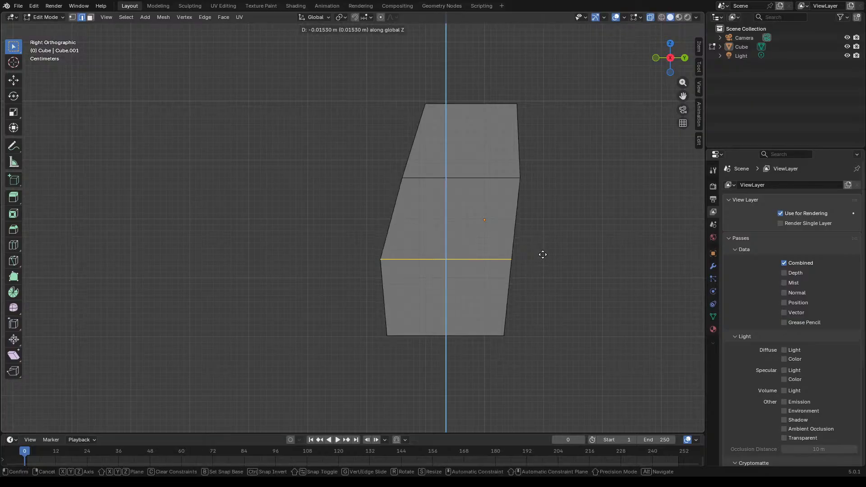
{"action": "left_click", "coordinate": [543, 253]}
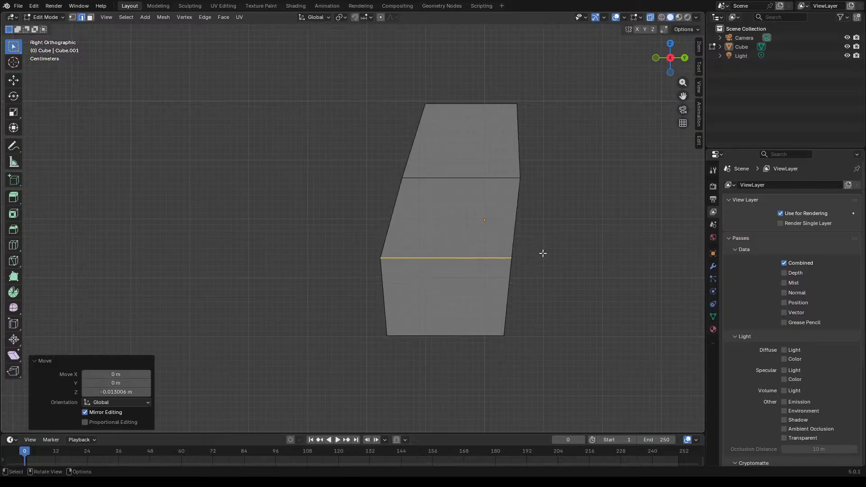
Step: Examine the body's side proportions and its placement relative to the world origin
{"action": "scroll", "coordinate": [404, 184], "scroll_direction": "down", "scroll_amount": 8}
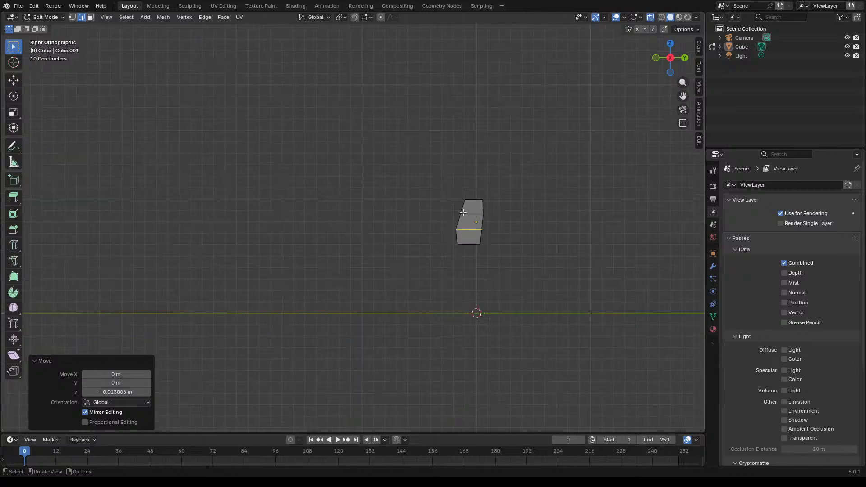
{"action": "scroll", "coordinate": [426, 181], "scroll_direction": "up", "scroll_amount": 4}
{"action": "scroll", "coordinate": [426, 179], "scroll_direction": "down", "scroll_amount": 4}
{"action": "scroll", "coordinate": [427, 180], "scroll_direction": "up", "scroll_amount": 4}
{"action": "scroll", "coordinate": [426, 179], "scroll_direction": "down", "scroll_amount": 4}
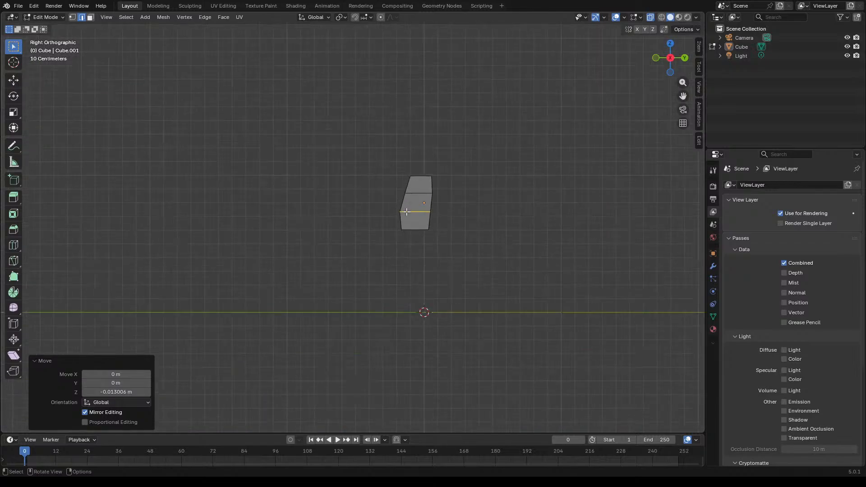
{"action": "scroll", "coordinate": [406, 194], "scroll_direction": "up", "scroll_amount": 6}
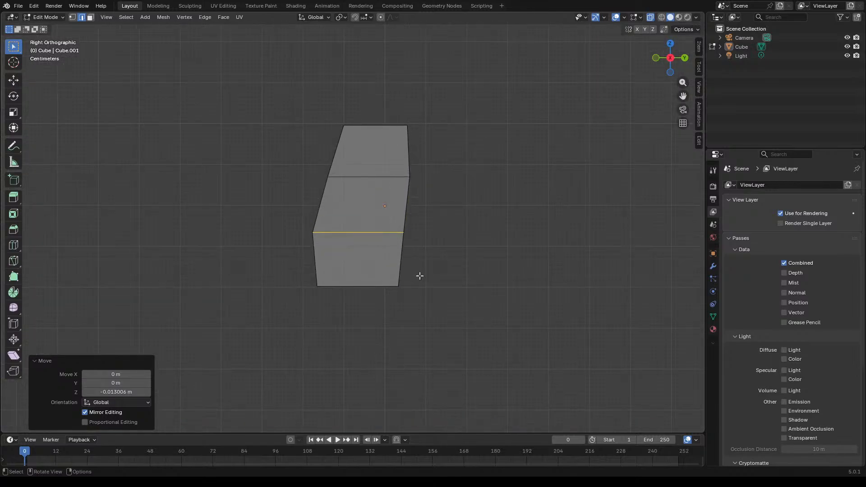
{"action": "scroll", "coordinate": [426, 176], "scroll_direction": "down", "scroll_amount": 5}
{"action": "scroll", "coordinate": [397, 203], "scroll_direction": "up", "scroll_amount": 7}
{"action": "scroll", "coordinate": [406, 55], "scroll_direction": "down", "scroll_amount": 3}
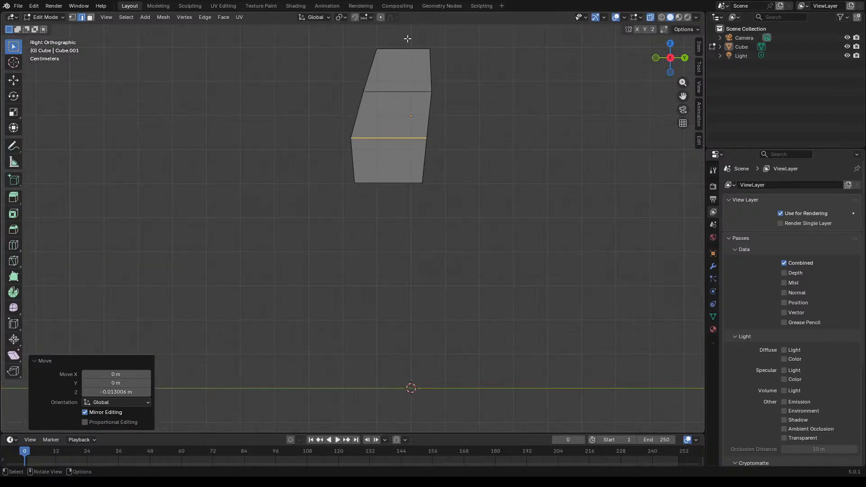
{"action": "scroll", "coordinate": [377, 145], "scroll_direction": "up", "scroll_amount": 2}
{"action": "scroll", "coordinate": [371, 170], "scroll_direction": "down", "scroll_amount": 2}
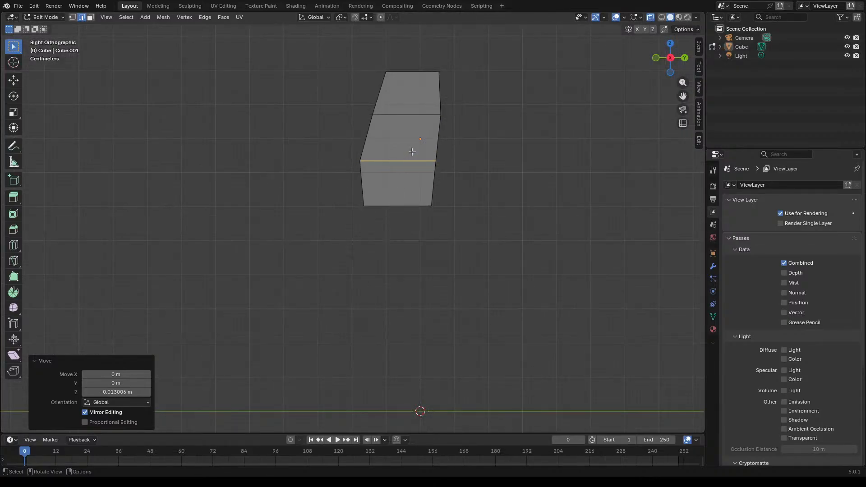
Step: Move the entire body mesh about 0.034 m in negative Y
{"action": "left_click_drag", "start_coordinate": [465, 223], "coordinate": [336, 51]}
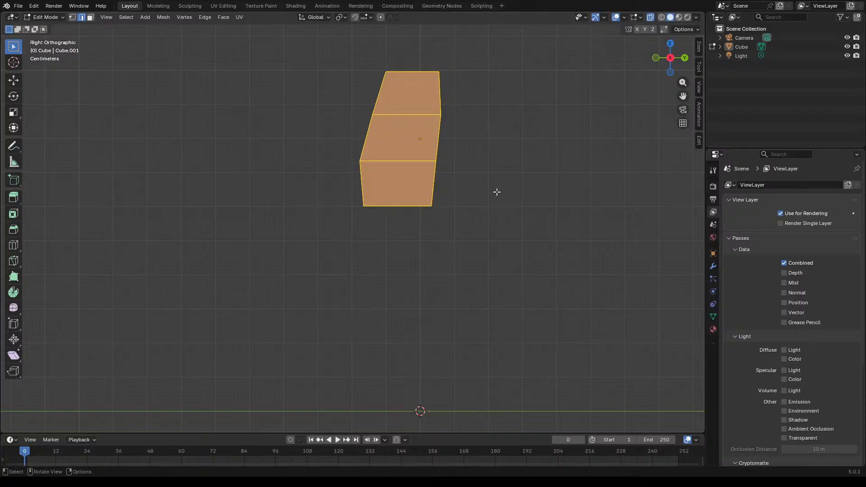
{"action": "key", "text": "g"}
{"action": "key", "text": "y"}
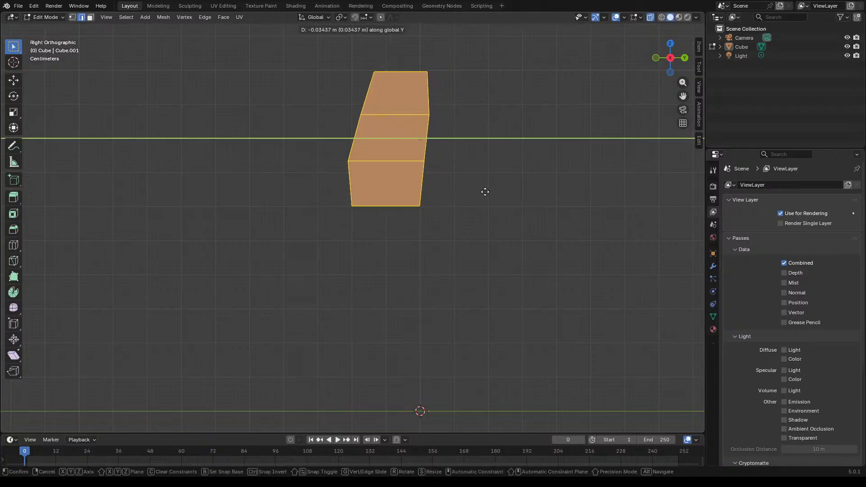
{"action": "left_click", "coordinate": [485, 191]}
Step: Extrude the body's bottom face about 0.10 m downward
{"action": "scroll", "coordinate": [404, 232], "scroll_direction": "up", "scroll_amount": 3}
{"action": "left_click", "coordinate": [427, 229]}
{"action": "scroll", "coordinate": [394, 191], "scroll_direction": "up", "scroll_amount": 1}
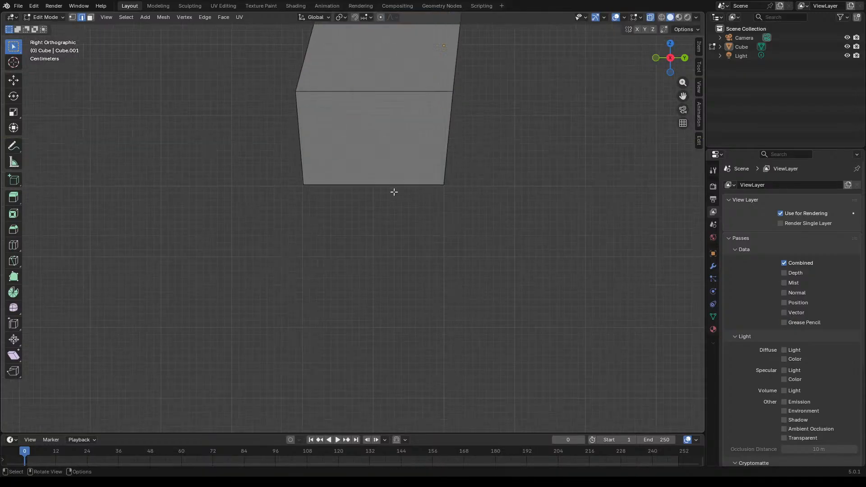
{"action": "key", "text": "3"}
{"action": "left_click", "coordinate": [366, 187]}
{"action": "key", "text": "e"}
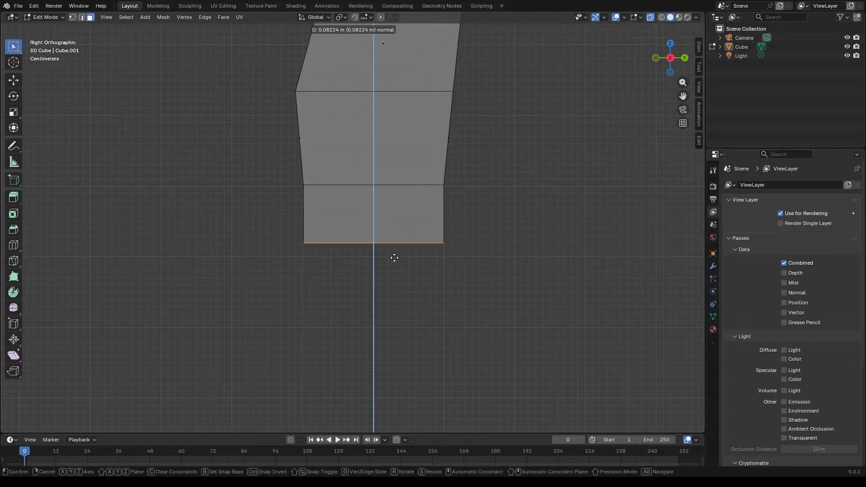
{"action": "left_click", "coordinate": [395, 269]}
Step: Move the extruded bottom face another 0.293 m or so in negative Z
{"action": "scroll", "coordinate": [430, 216], "scroll_direction": "down", "scroll_amount": 7}
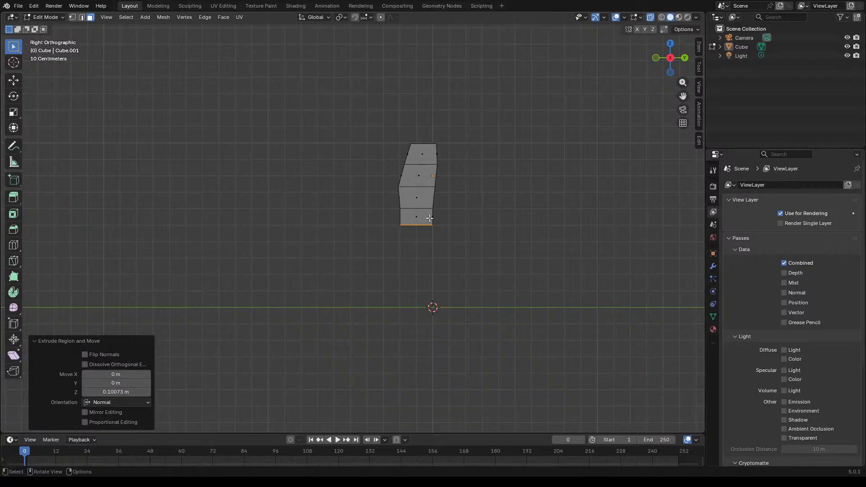
{"action": "key", "text": "g"}
{"action": "key", "text": "z"}
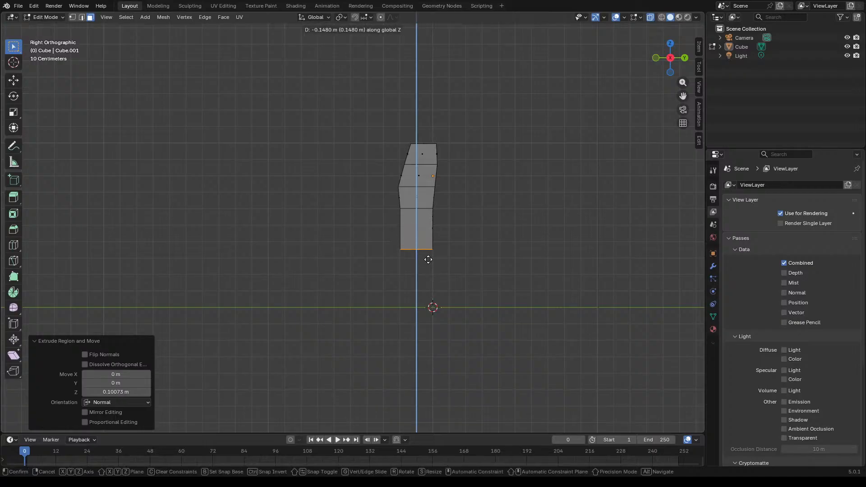
{"action": "left_click", "coordinate": [428, 283]}
Step: Try adding a single loop cut around the extruded lower section, slid upward by a factor of about 0.46
{"action": "scroll", "coordinate": [435, 243], "scroll_direction": "up", "scroll_amount": 3}
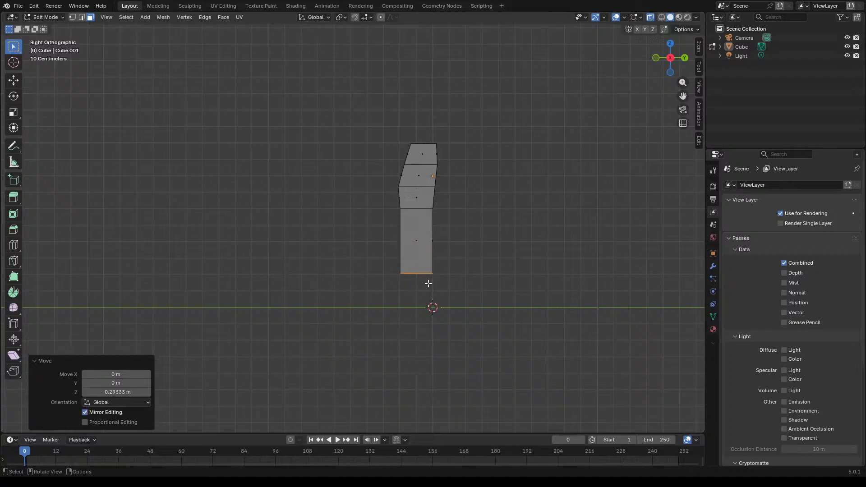
{"action": "scroll", "coordinate": [422, 212], "scroll_direction": "down", "scroll_amount": 4}
{"action": "scroll", "coordinate": [421, 239], "scroll_direction": "up", "scroll_amount": 5}
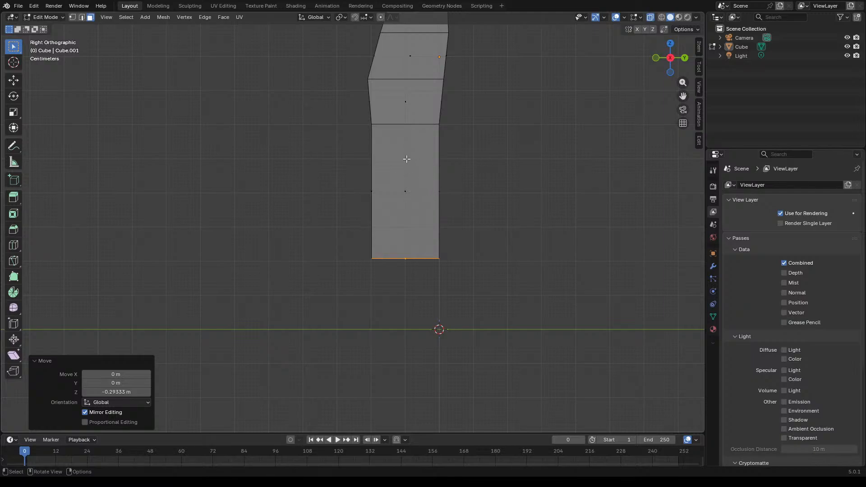
{"action": "key", "text": "ctrl+r"}
{"action": "left_click", "coordinate": [417, 187]}
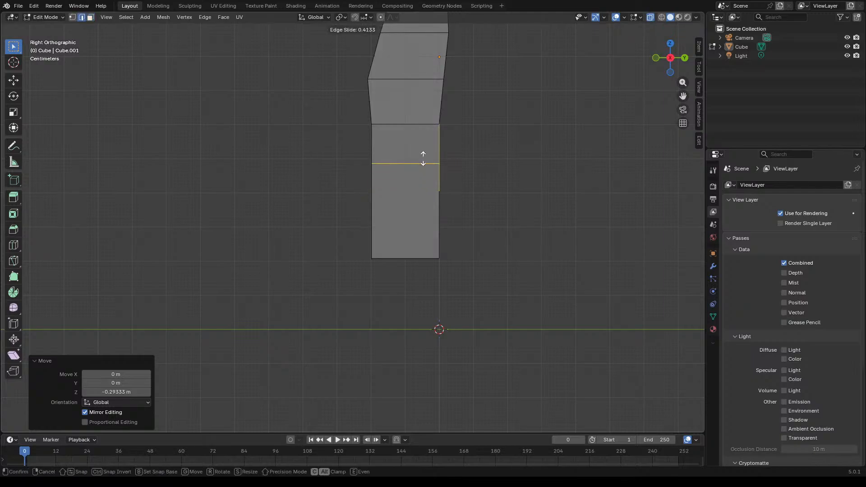
{"action": "left_click", "coordinate": [424, 156]}
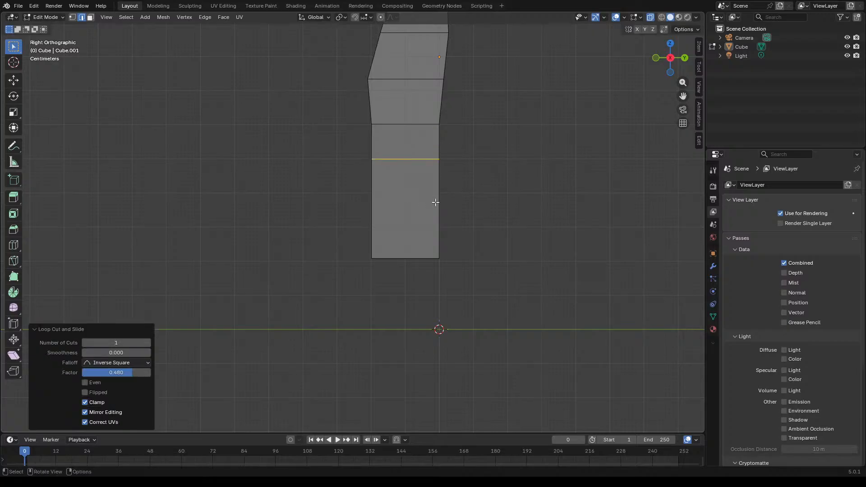
{"action": "left_click", "coordinate": [429, 255]}
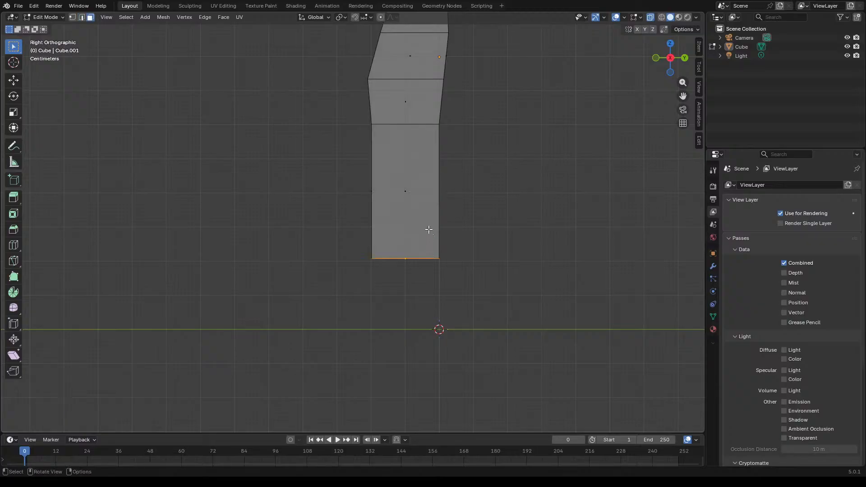
Step: Add a loop cut around the extruded lower section and slide it upward by a factor of about 0.43
{"action": "key", "text": "ctrl+r"}
{"action": "left_click", "coordinate": [428, 227]}
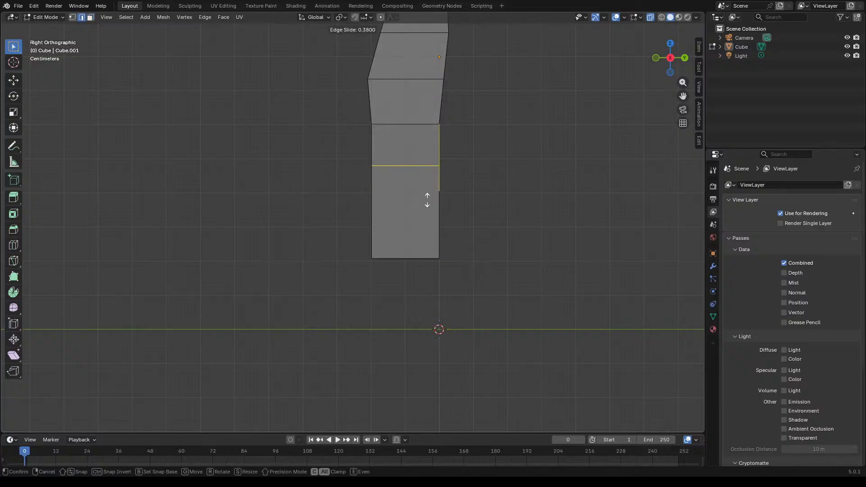
{"action": "left_click", "coordinate": [427, 197]}
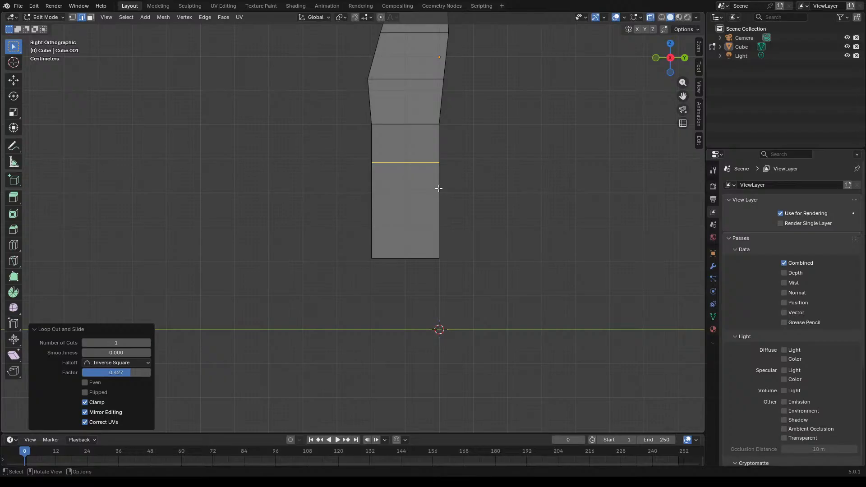
Step: Add a centred loop cut, without sliding it, around the segment between the new loop and the bottom face
{"action": "key", "text": "ctrl+r"}
{"action": "left_click", "coordinate": [419, 234]}
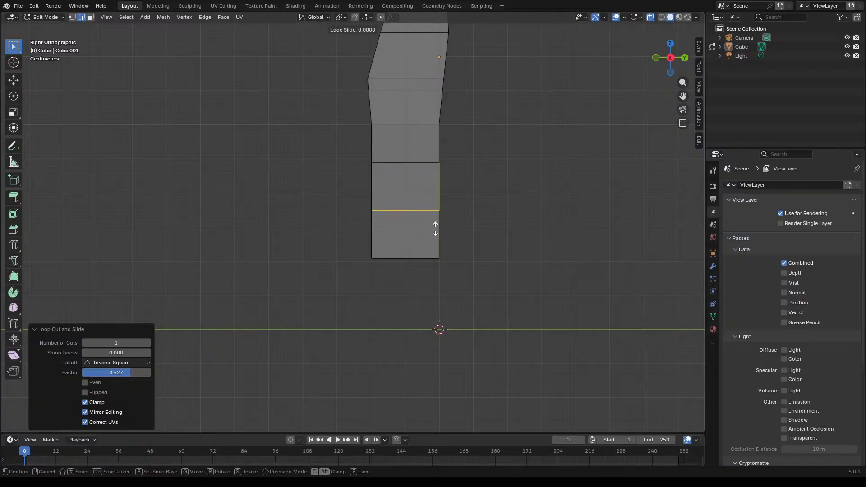
{"action": "right_click", "coordinate": [436, 229]}
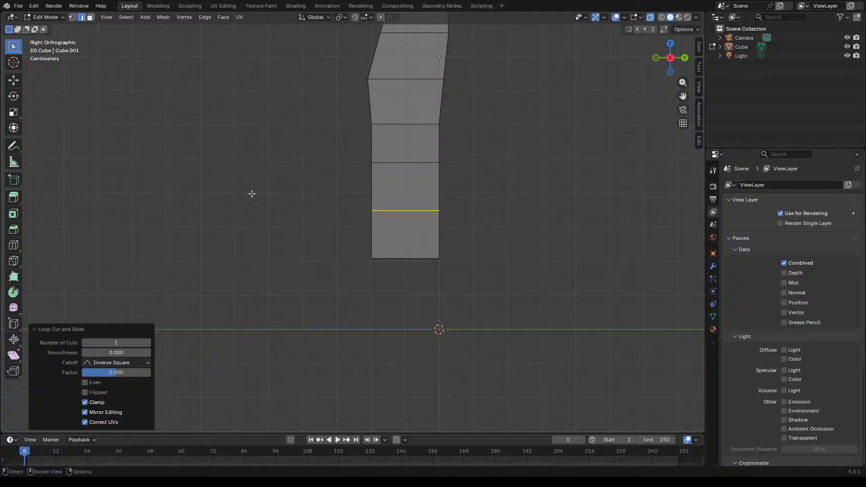
Step: Redo the centred loop cut, without sliding it, halfway between the lower section's upper loop and the bottom face
{"action": "key", "text": "ctrl+r"}
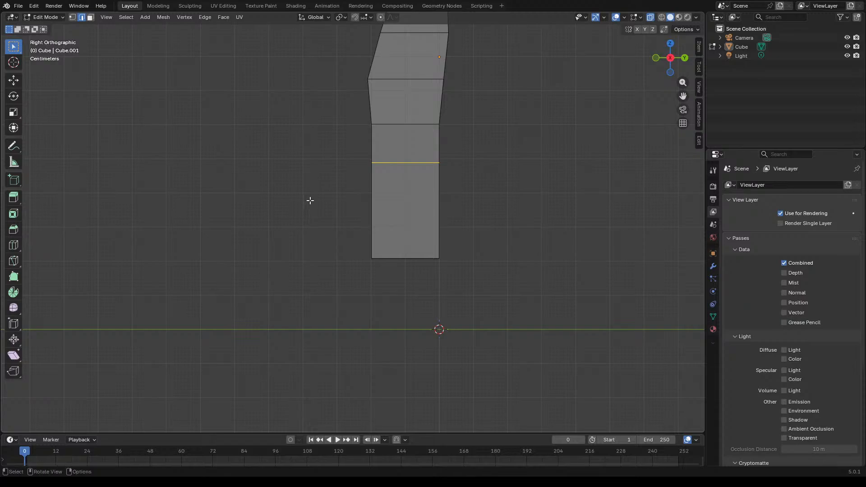
{"action": "left_click", "coordinate": [383, 225]}
{"action": "right_click", "coordinate": [384, 226]}
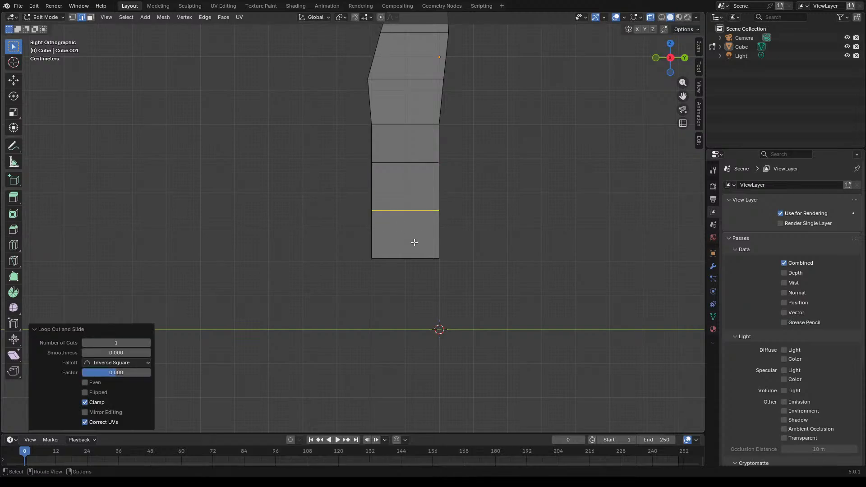
Step: Move the bottom face of the lower section about 0.058 m along positive Y
{"action": "left_click_drag", "start_coordinate": [368, 274], "coordinate": [453, 246]}
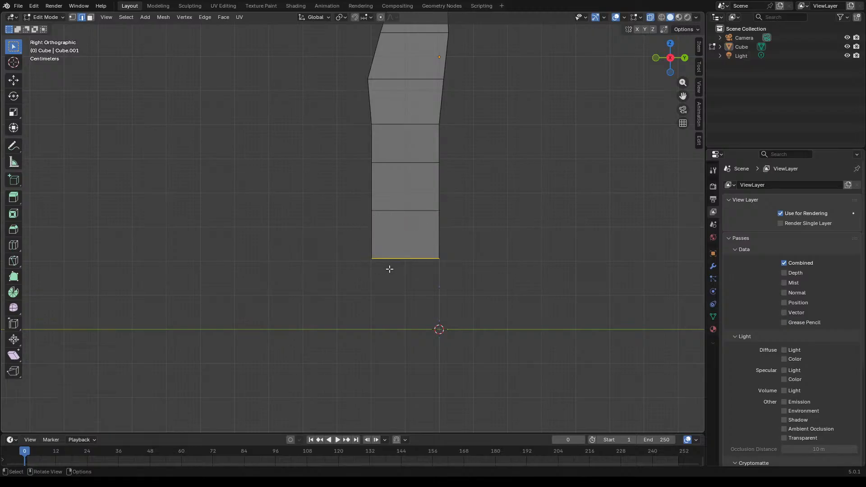
{"action": "key", "text": "g"}
{"action": "key", "text": "y"}
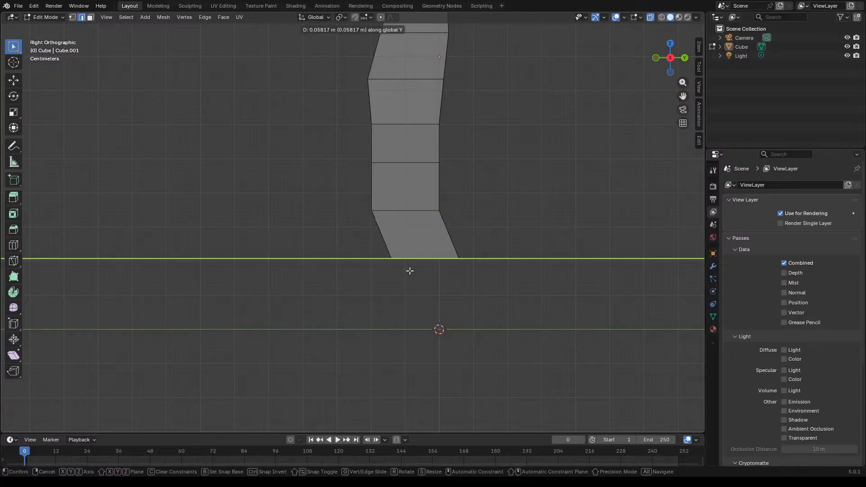
{"action": "left_click", "coordinate": [404, 258]}
Step: Scale the loop just above the bottom face uniformly by about 1.426
{"action": "left_click", "coordinate": [446, 210]}
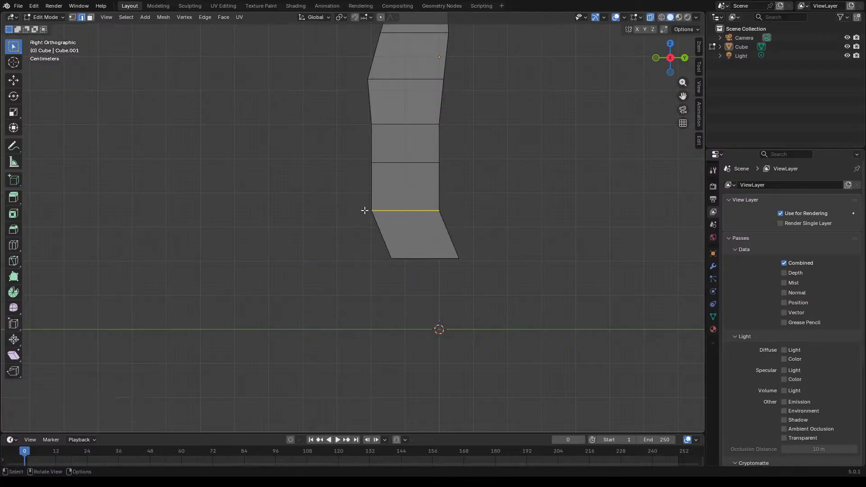
{"action": "key", "text": "s"}
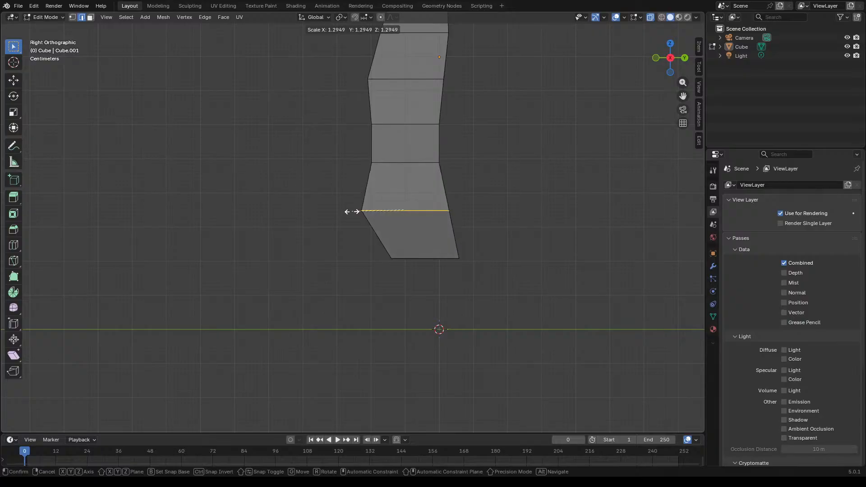
{"action": "left_click", "coordinate": [347, 211]}
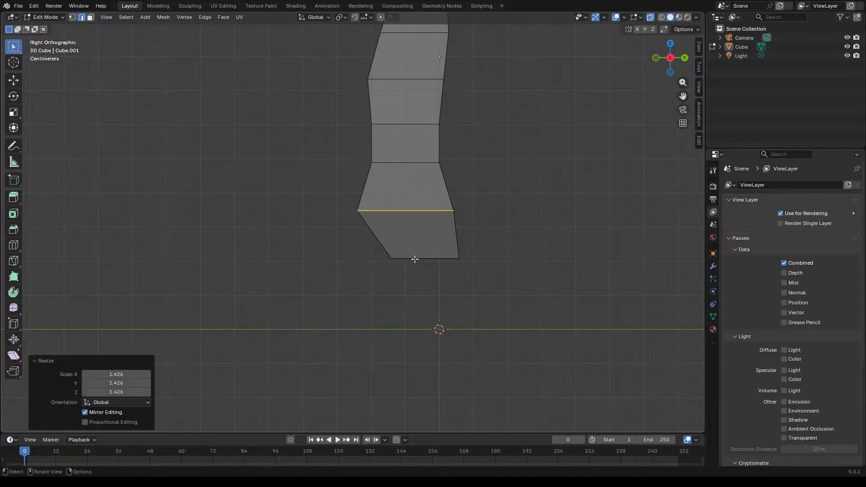
Step: Move the enlarged loop about 0.037 m along positive Y
{"action": "key", "text": "g"}
{"action": "key", "text": "y"}
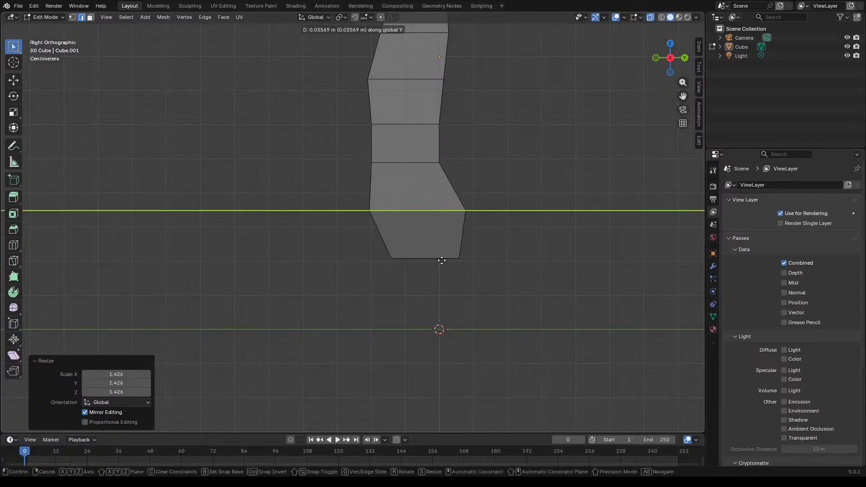
{"action": "left_click", "coordinate": [442, 261]}
Step: Scale the second loop below the top face along Y by about 1.10 to widen the body in side view
{"action": "scroll", "coordinate": [442, 279], "scroll_direction": "down", "scroll_amount": 5}
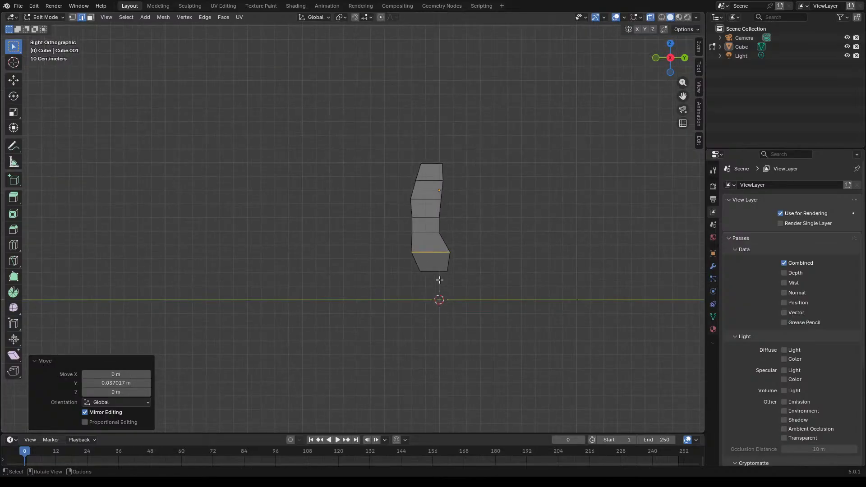
{"action": "scroll", "coordinate": [436, 266], "scroll_direction": "up", "scroll_amount": 4}
{"action": "scroll", "coordinate": [436, 266], "scroll_direction": "down", "scroll_amount": 1}
{"action": "scroll", "coordinate": [436, 266], "scroll_direction": "up", "scroll_amount": 2}
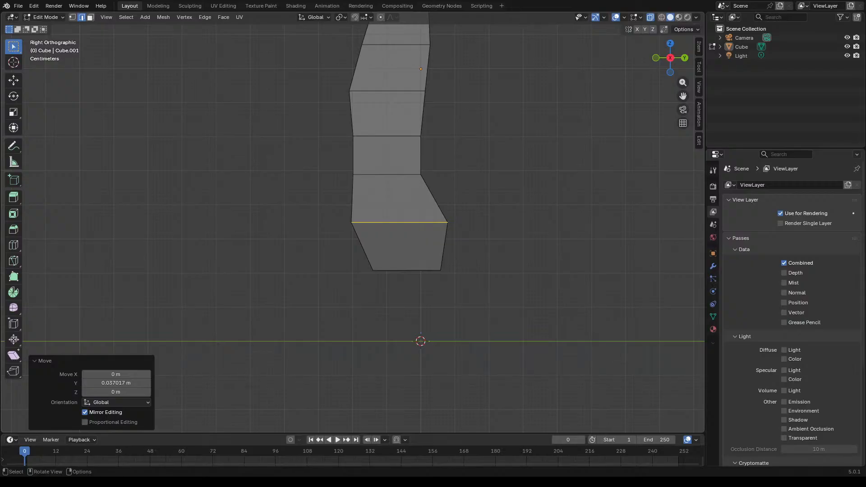
{"action": "scroll", "coordinate": [497, 305], "scroll_direction": "down", "scroll_amount": 2}
{"action": "scroll", "coordinate": [480, 279], "scroll_direction": "up", "scroll_amount": 1}
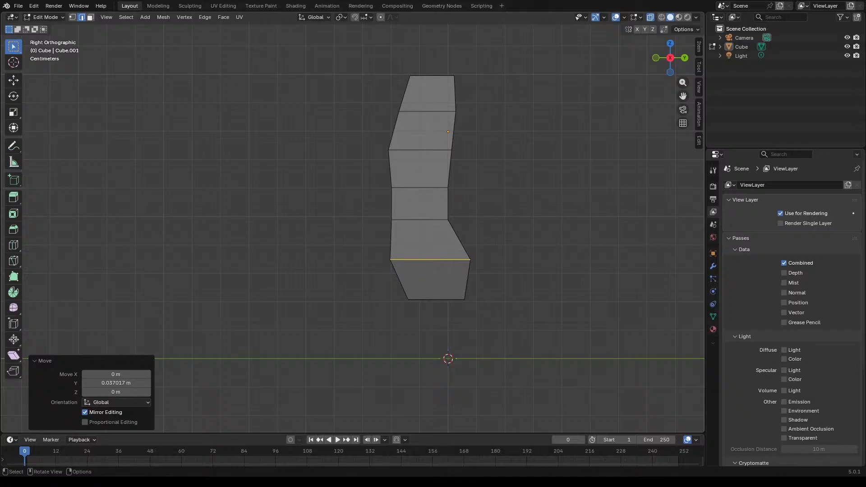
{"action": "scroll", "coordinate": [446, 144], "scroll_direction": "up", "scroll_amount": 3}
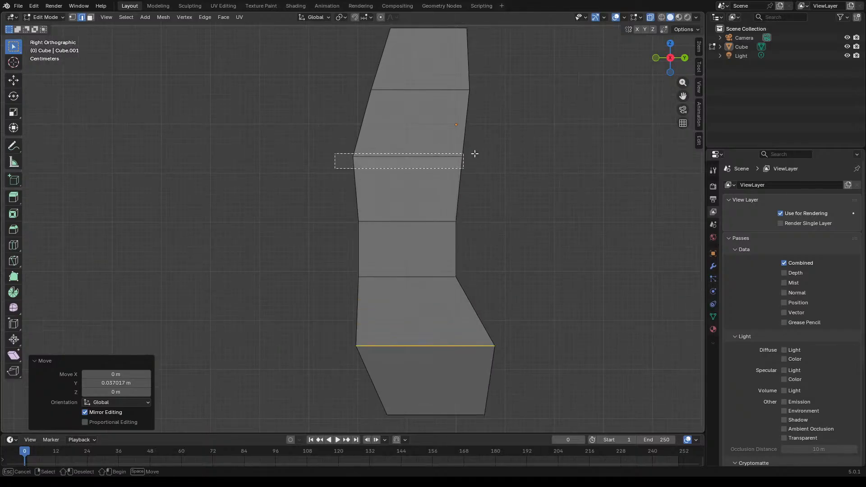
{"action": "left_click", "coordinate": [356, 156]}
{"action": "key", "text": "s"}
{"action": "key", "text": "y"}
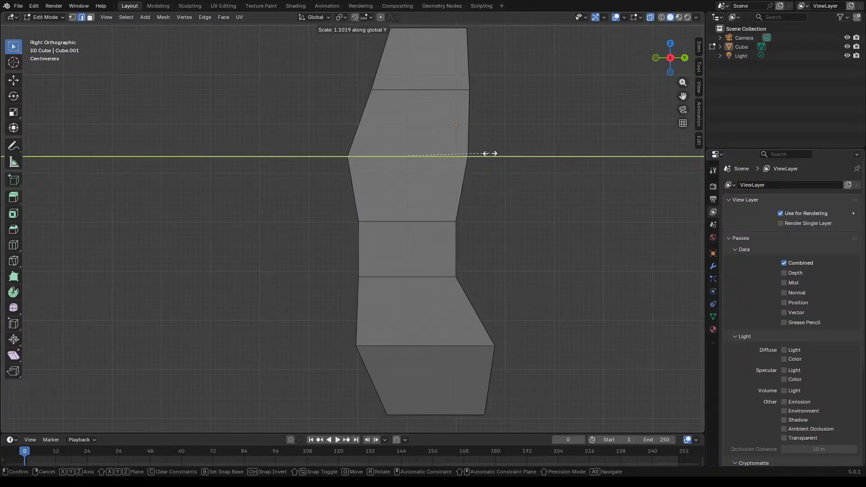
{"action": "left_click", "coordinate": [489, 154]}
Step: Widen the first loop below the top face along Y, scaling by about 1.052 and again by about 1.037
{"action": "scroll", "coordinate": [436, 225], "scroll_direction": "down", "scroll_amount": 2}
{"action": "scroll", "coordinate": [456, 149], "scroll_direction": "up", "scroll_amount": 3}
{"action": "scroll", "coordinate": [404, 193], "scroll_direction": "down", "scroll_amount": 3}
{"action": "scroll", "coordinate": [391, 142], "scroll_direction": "up", "scroll_amount": 2}
{"action": "left_click_drag", "start_coordinate": [339, 187], "coordinate": [478, 162]}
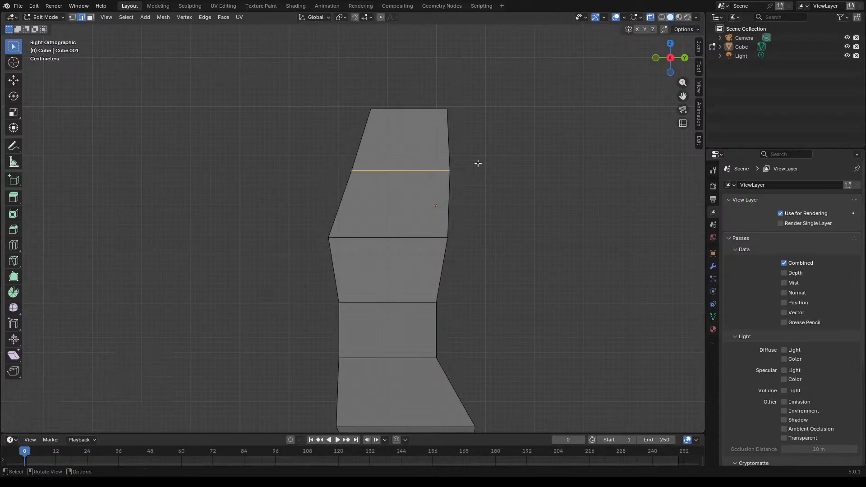
{"action": "key", "text": "s"}
{"action": "key", "text": "y"}
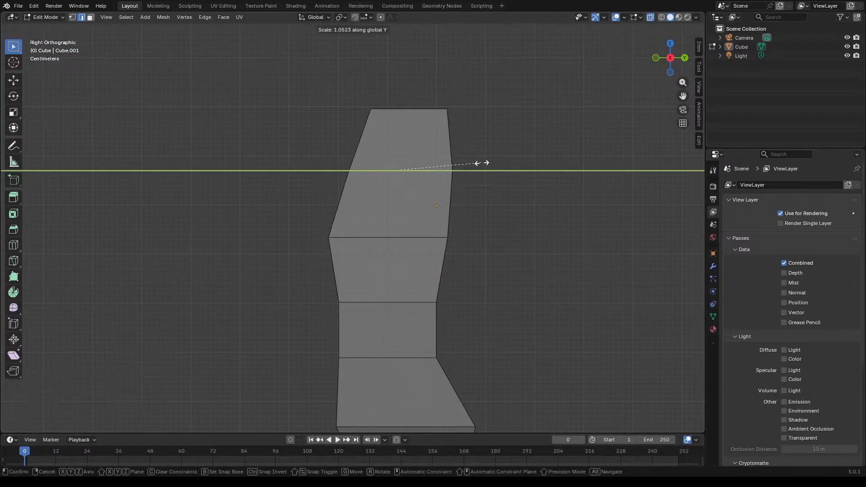
{"action": "left_click", "coordinate": [482, 162]}
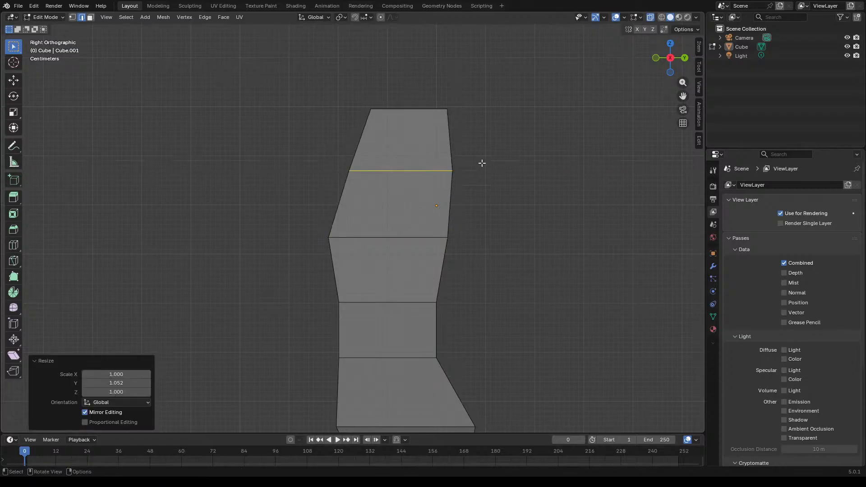
{"action": "key", "text": "s"}
{"action": "key", "text": "y"}
{"action": "left_click", "coordinate": [437, 173]}
Step: Move the first loop below the top face about 0.0055 m along positive Y
{"action": "key", "text": "g"}
{"action": "key", "text": "y"}
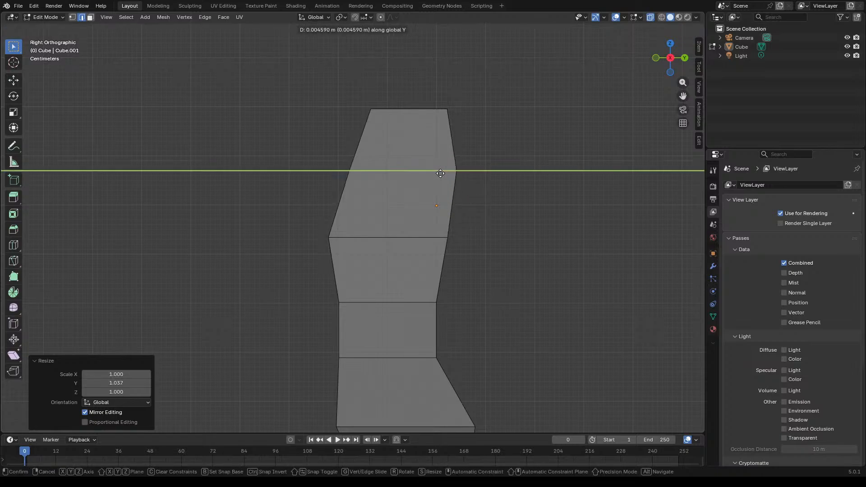
{"action": "left_click", "coordinate": [441, 173]}
Step: Examine the whole side profile, and switch to the front orthographic view to check the body's width
{"action": "scroll", "coordinate": [513, 205], "scroll_direction": "down", "scroll_amount": 4}
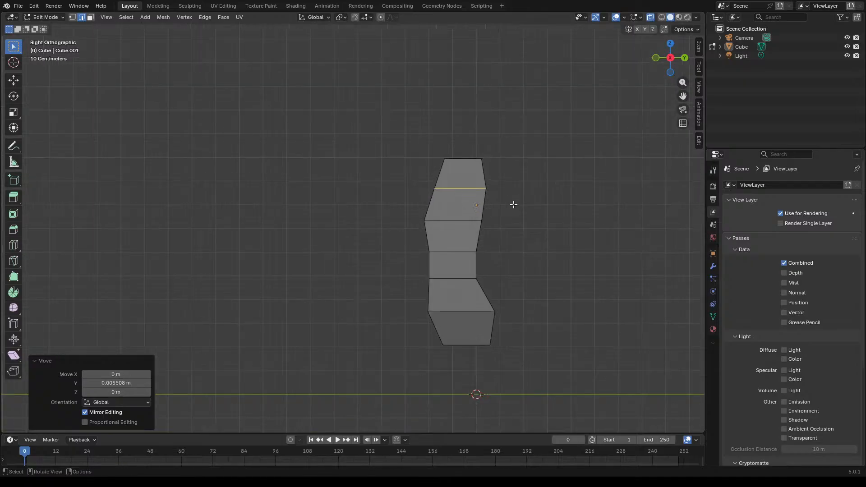
{"action": "scroll", "coordinate": [489, 253], "scroll_direction": "up", "scroll_amount": 1}
{"action": "scroll", "coordinate": [464, 333], "scroll_direction": "down", "scroll_amount": 2}
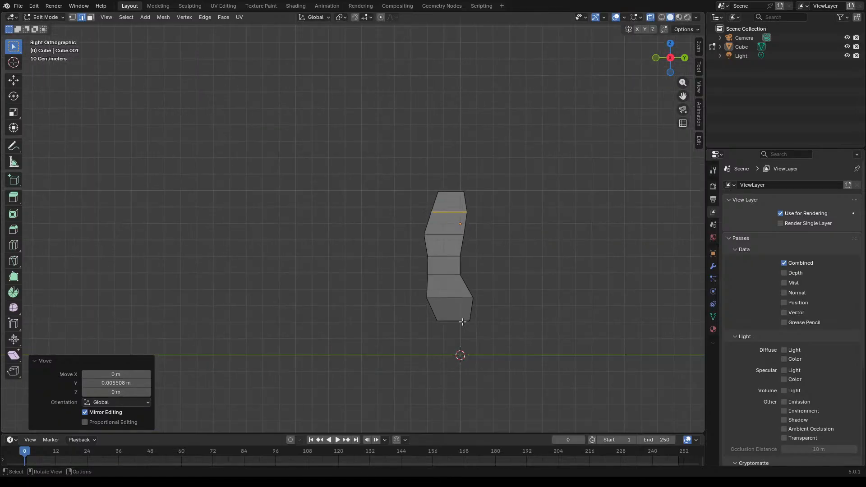
{"action": "scroll", "coordinate": [478, 315], "scroll_direction": "up", "scroll_amount": 3}
{"action": "middle_click_drag", "start_coordinate": [478, 315], "coordinate": [576, 321]}
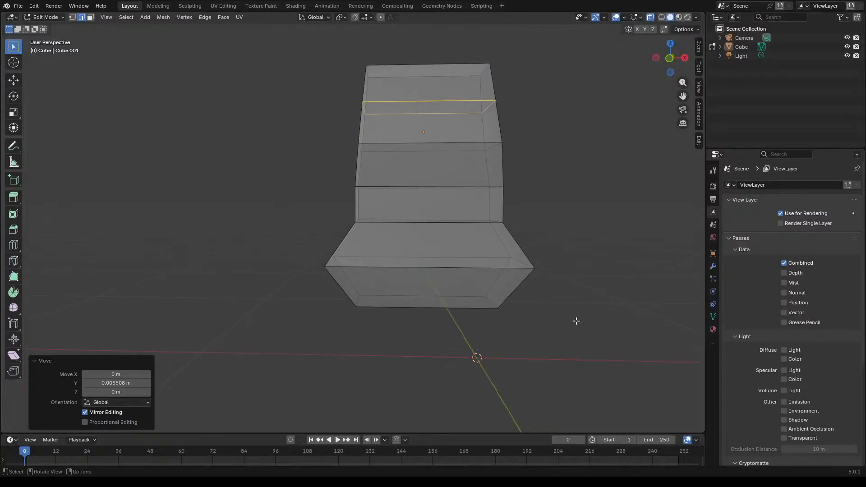
{"action": "key", "text": "KP_1"}
{"action": "scroll", "coordinate": [448, 244], "scroll_direction": "down", "scroll_amount": 2}
{"action": "scroll", "coordinate": [437, 240], "scroll_direction": "up", "scroll_amount": 1}
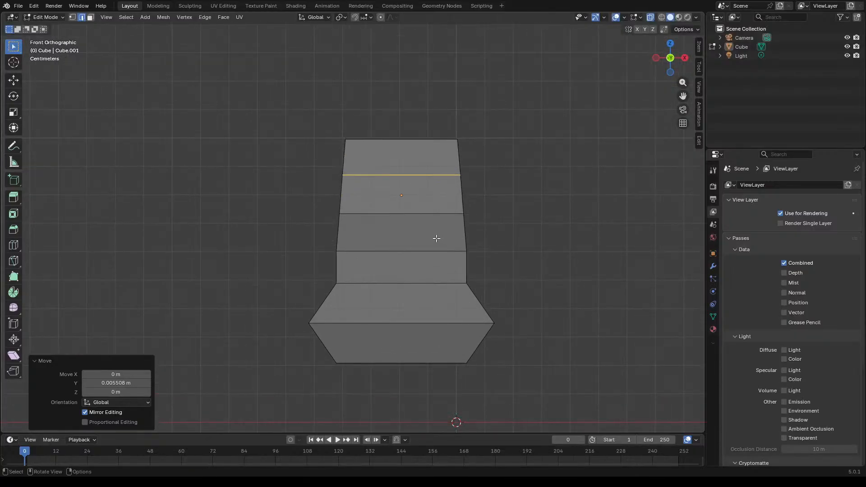
{"action": "scroll", "coordinate": [353, 113], "scroll_direction": "up", "scroll_amount": 4}
{"action": "scroll", "coordinate": [350, 122], "scroll_direction": "down", "scroll_amount": 3}
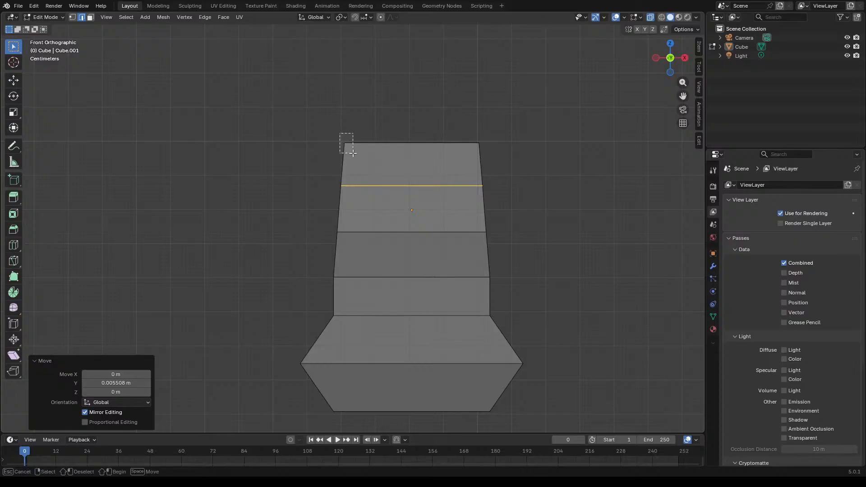
{"action": "left_click", "coordinate": [346, 140]}
{"action": "scroll", "coordinate": [426, 171], "scroll_direction": "down", "scroll_amount": 4}
{"action": "scroll", "coordinate": [412, 215], "scroll_direction": "up", "scroll_amount": 3}
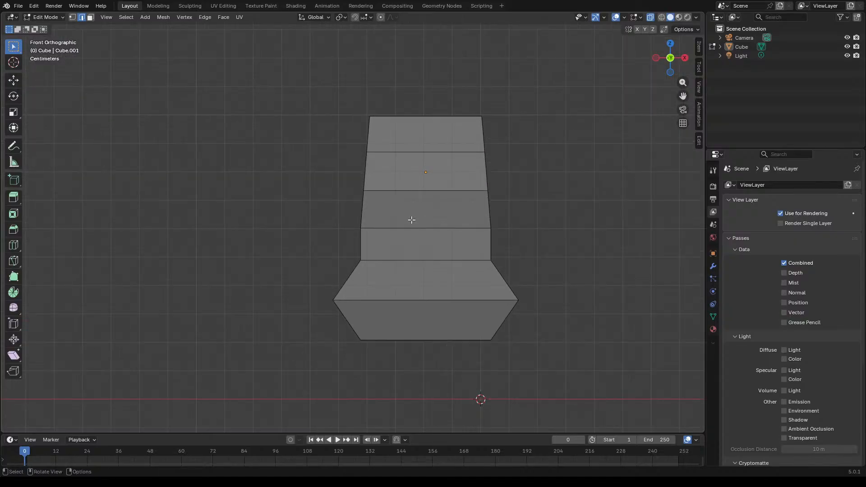
Step: Select the top face in face mode and scale it along X by about 0.527
{"action": "key", "text": "3"}
{"action": "left_click_drag", "start_coordinate": [359, 104], "coordinate": [383, 123]}
{"action": "left_click", "coordinate": [357, 102]}
{"action": "key", "text": "s"}
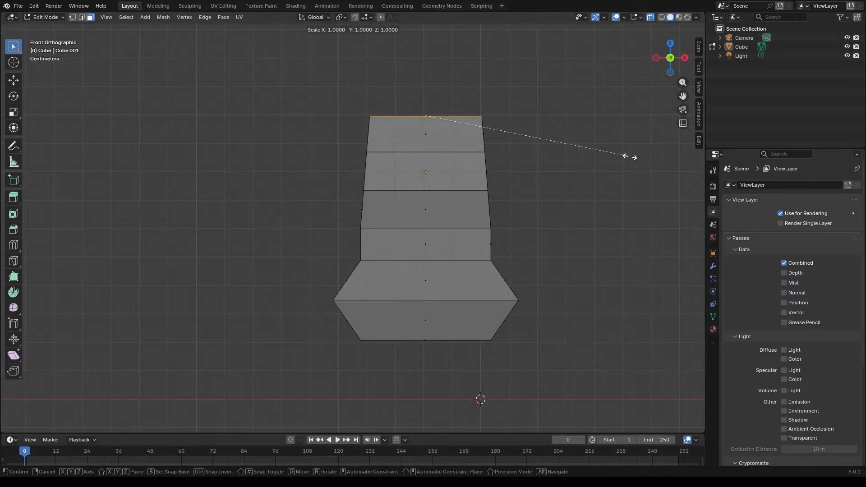
{"action": "key", "text": "x"}
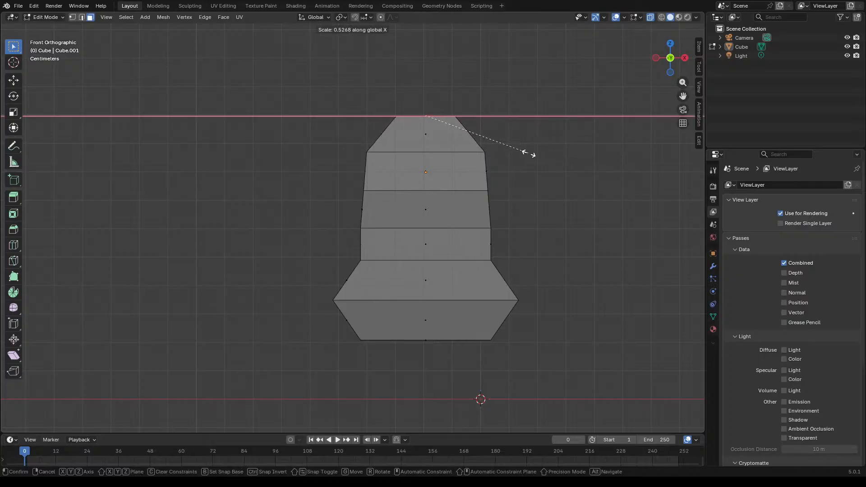
{"action": "left_click", "coordinate": [529, 153]}
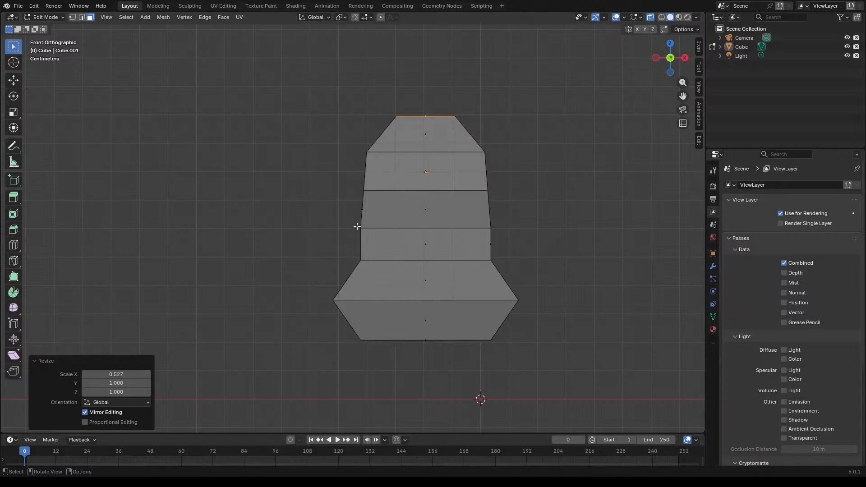
Step: Select the waist loop in edge mode and scale it along X by about 0.564
{"action": "left_click_drag", "start_coordinate": [356, 224], "coordinate": [510, 233]}
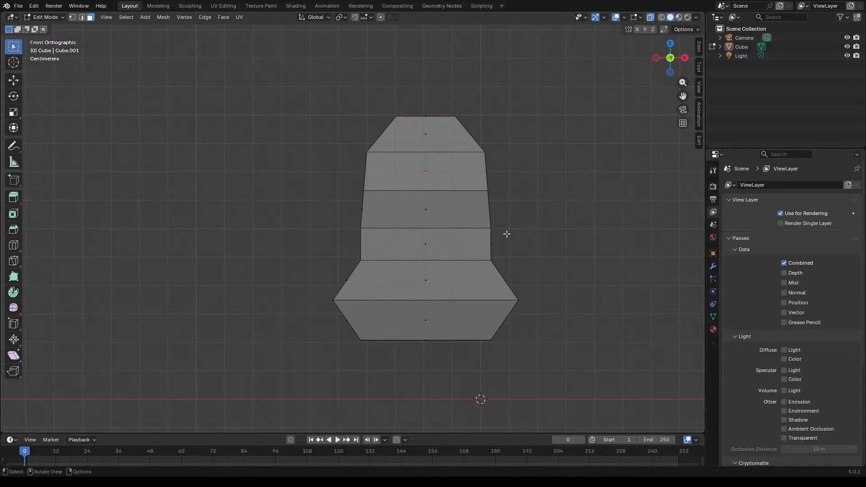
{"action": "mouse_move", "coordinate": [348, 224]}
{"action": "left_mouse_down"}
{"action": "mouse_move", "coordinate": [515, 234]}
{"action": "mouse_move", "coordinate": [339, 224]}
{"action": "left_mouse_up"}
{"action": "key", "text": "2"}
{"action": "key", "text": "s"}
{"action": "key", "text": "y"}
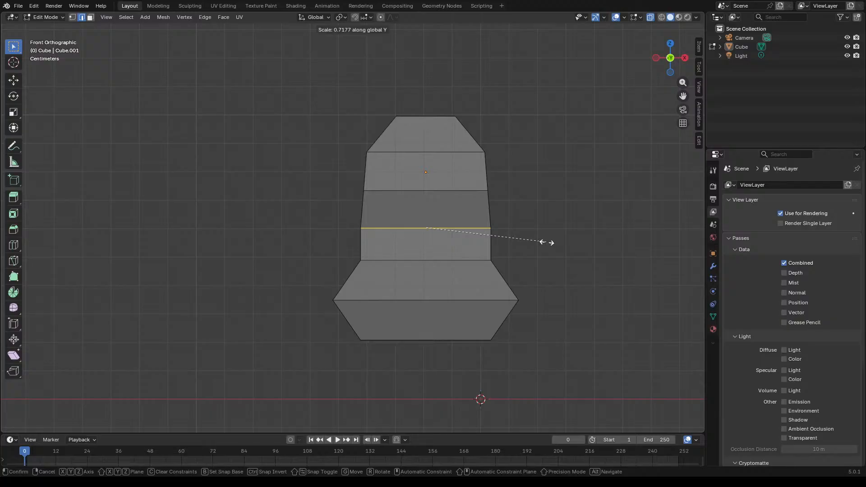
{"action": "key", "text": "x"}
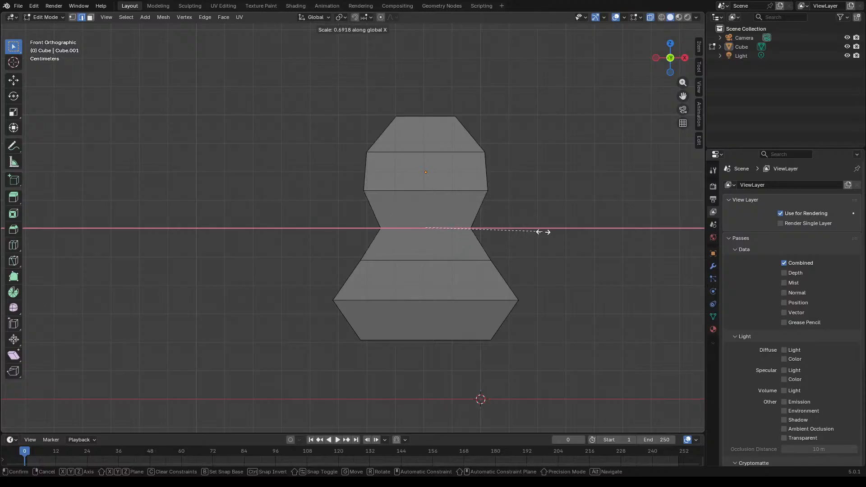
{"action": "left_click", "coordinate": [522, 232]}
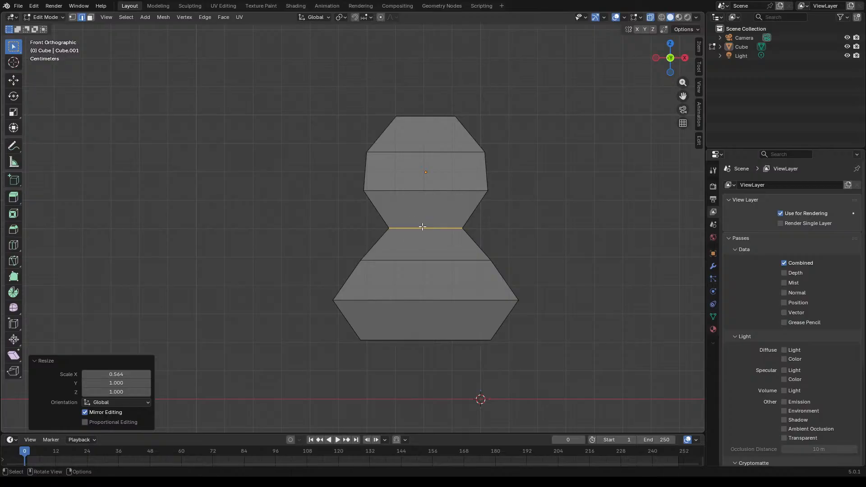
Step: Widen the waist loop slightly by scaling it along X
{"action": "key", "text": "s"}
{"action": "key", "text": "x"}
{"action": "left_click", "coordinate": [554, 253]}
Step: Select the two loops below the top face and scale that chest band along X by about 0.693
{"action": "key", "text": "b"}
{"action": "left_click_drag", "start_coordinate": [356, 138], "coordinate": [499, 204]}
{"action": "key", "text": "s"}
{"action": "key", "text": "x"}
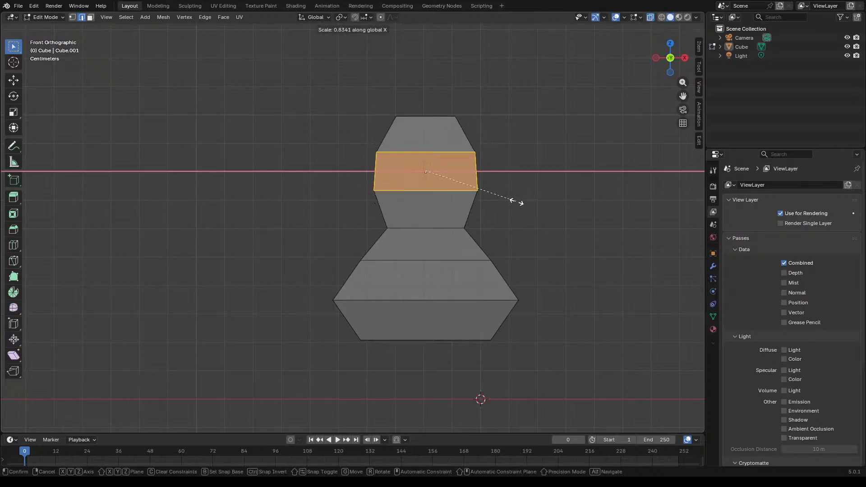
{"action": "left_click", "coordinate": [499, 201]}
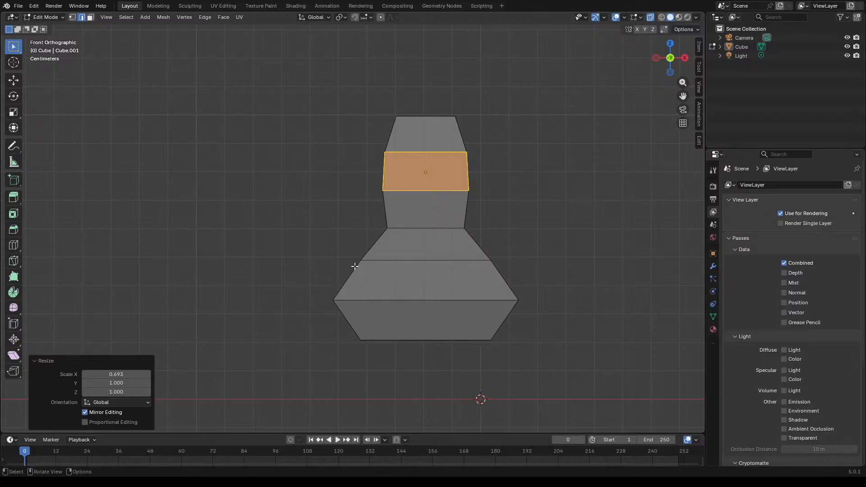
Step: Select the two hip loops above the bottom face and scale them along X by about 0.776
{"action": "left_click_drag", "start_coordinate": [322, 252], "coordinate": [553, 310]}
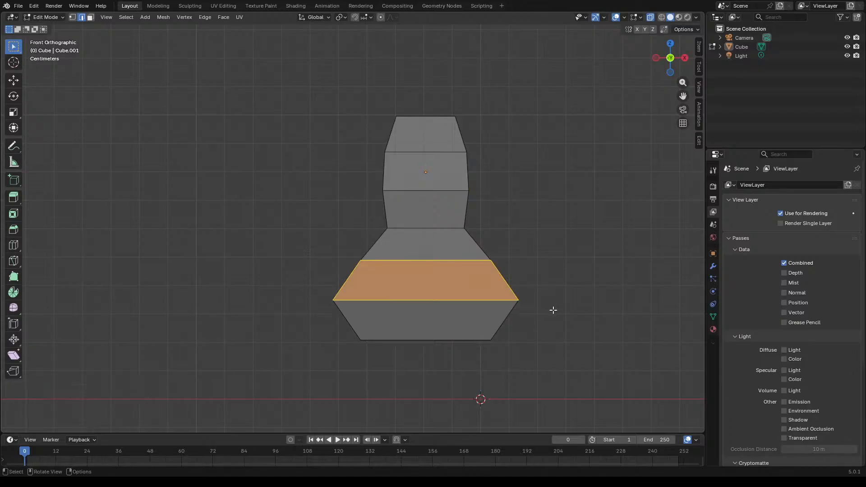
{"action": "key", "text": "s"}
{"action": "key", "text": "x"}
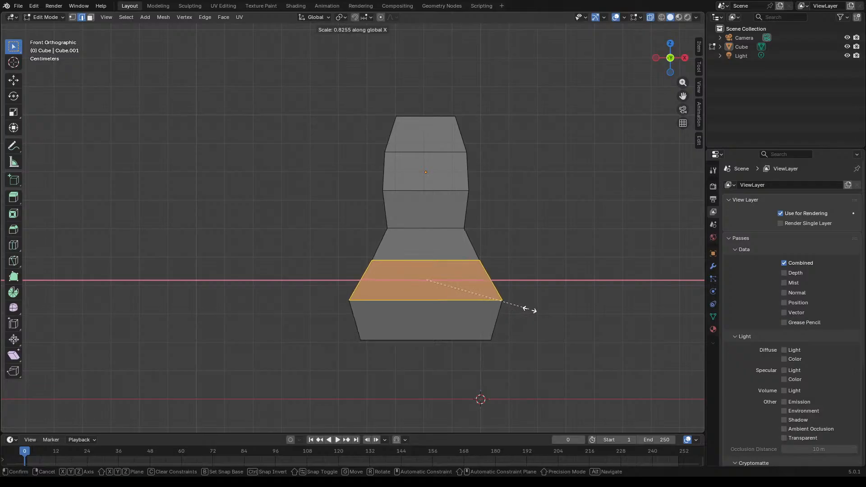
{"action": "left_click", "coordinate": [523, 308]}
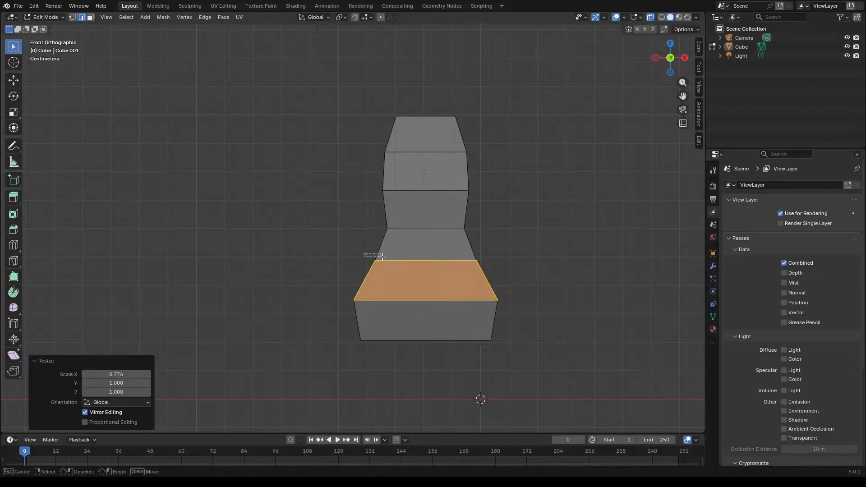
Step: Select the edge loop just below the waist and widen it along X by a factor of 1.110
{"action": "left_click", "coordinate": [482, 263]}
{"action": "key", "text": "g"}
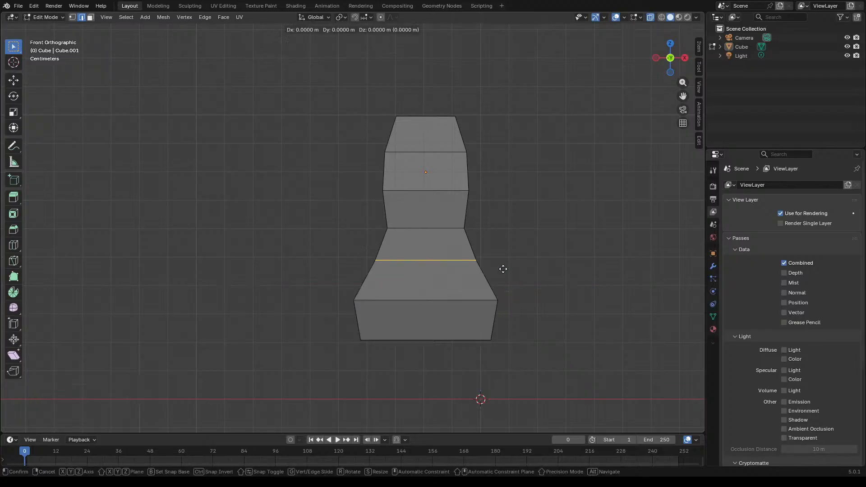
{"action": "key", "text": "Escape"}
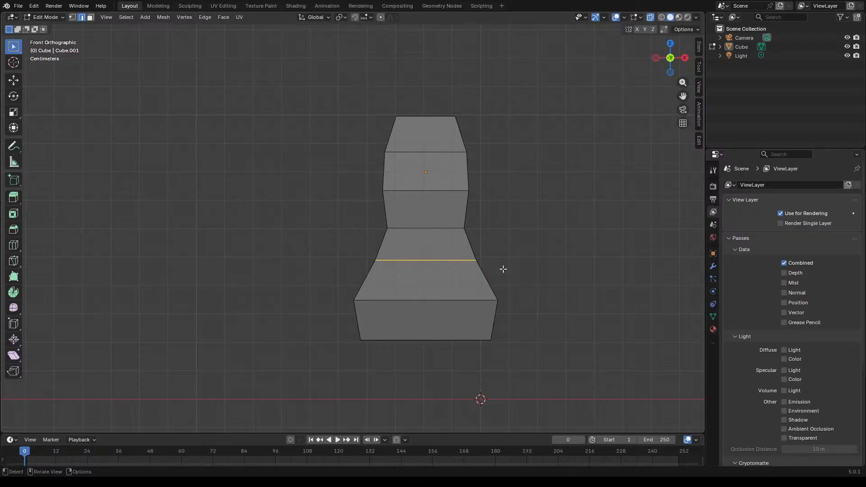
{"action": "key", "text": "s"}
{"action": "key", "text": "x"}
{"action": "left_click", "coordinate": [501, 274]}
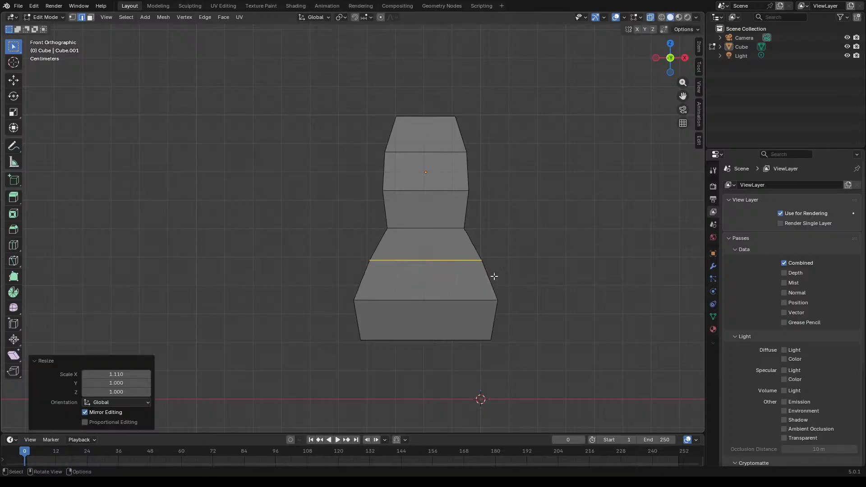
Step: Examine the proportions of the bottom loop and the widest hip loop in front view
{"action": "left_click_drag", "start_coordinate": [349, 354], "coordinate": [521, 331]}
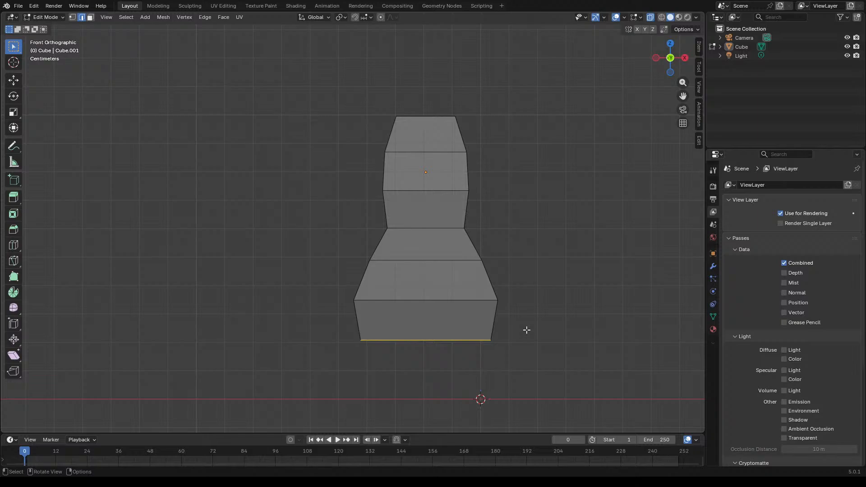
{"action": "left_click", "coordinate": [350, 296], "text": "alt"}
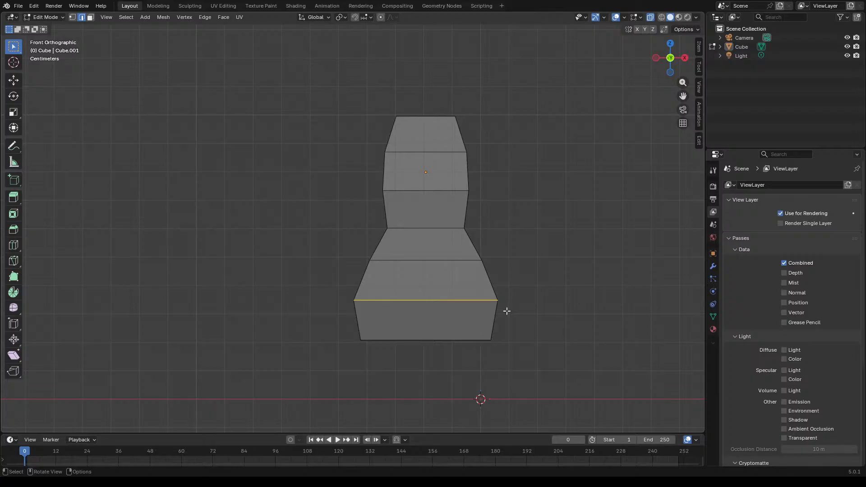
{"action": "scroll", "coordinate": [504, 312], "scroll_direction": "down", "scroll_amount": 6}
{"action": "scroll", "coordinate": [507, 313], "scroll_direction": "up", "scroll_amount": 4}
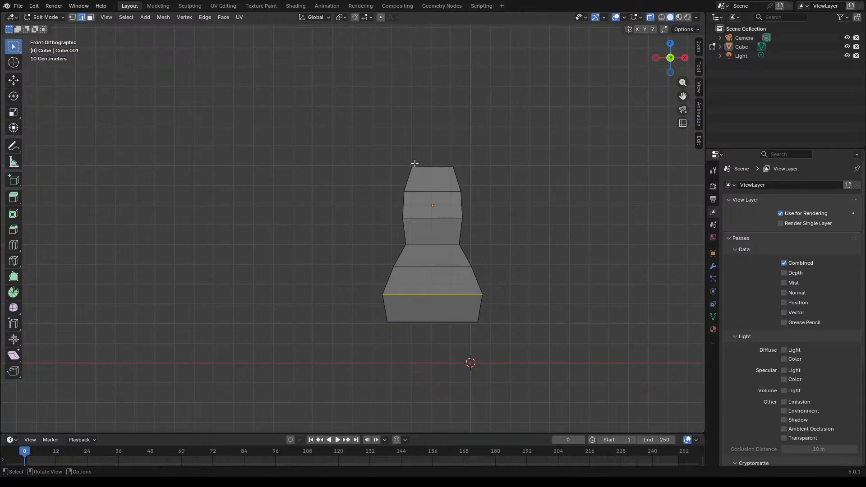
{"action": "scroll", "coordinate": [424, 148], "scroll_direction": "up", "scroll_amount": 4}
{"action": "scroll", "coordinate": [423, 156], "scroll_direction": "down", "scroll_amount": 3}
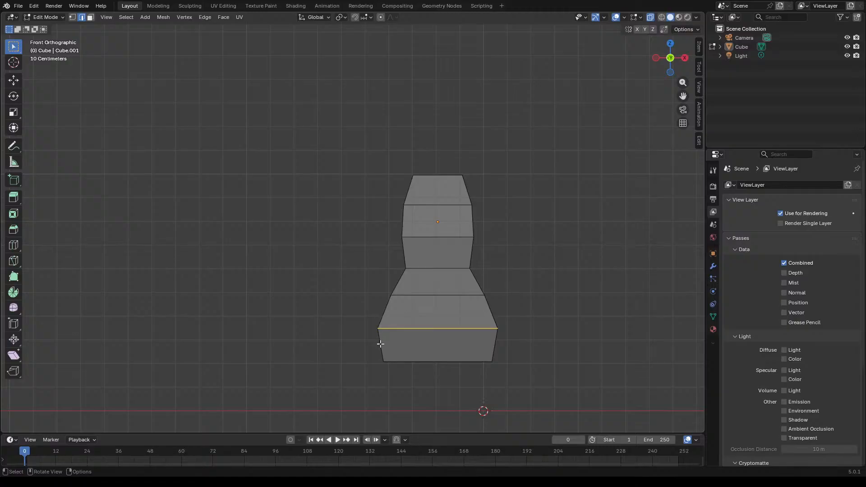
{"action": "scroll", "coordinate": [390, 310], "scroll_direction": "up", "scroll_amount": 2}
{"action": "scroll", "coordinate": [389, 310], "scroll_direction": "down", "scroll_amount": 2}
{"action": "scroll", "coordinate": [391, 260], "scroll_direction": "up", "scroll_amount": 3}
{"action": "scroll", "coordinate": [386, 305], "scroll_direction": "down", "scroll_amount": 3}
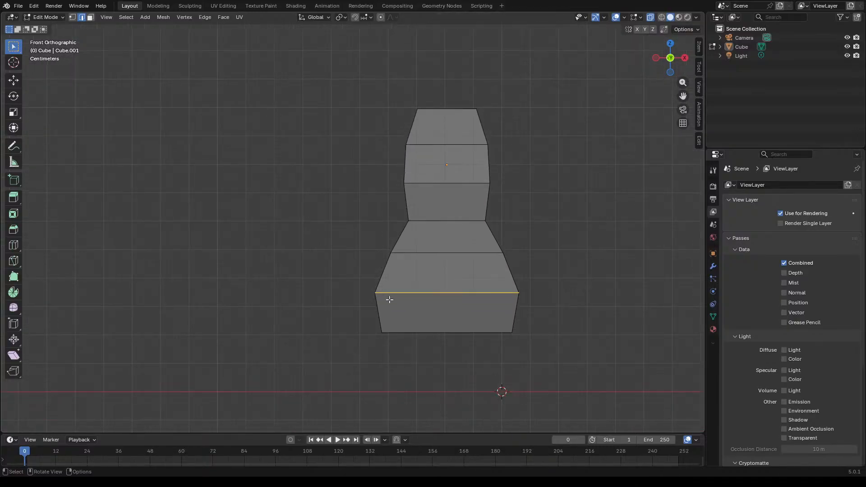
{"action": "scroll", "coordinate": [389, 296], "scroll_direction": "up", "scroll_amount": 3}
{"action": "scroll", "coordinate": [416, 297], "scroll_direction": "up", "scroll_amount": 1}
{"action": "scroll", "coordinate": [399, 286], "scroll_direction": "down", "scroll_amount": 3}
{"action": "scroll", "coordinate": [414, 285], "scroll_direction": "up", "scroll_amount": 3}
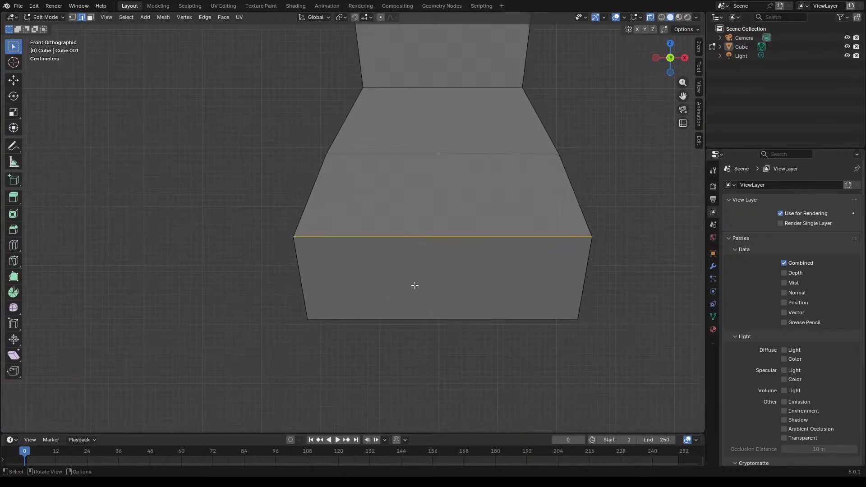
{"action": "scroll", "coordinate": [415, 283], "scroll_direction": "down", "scroll_amount": 2}
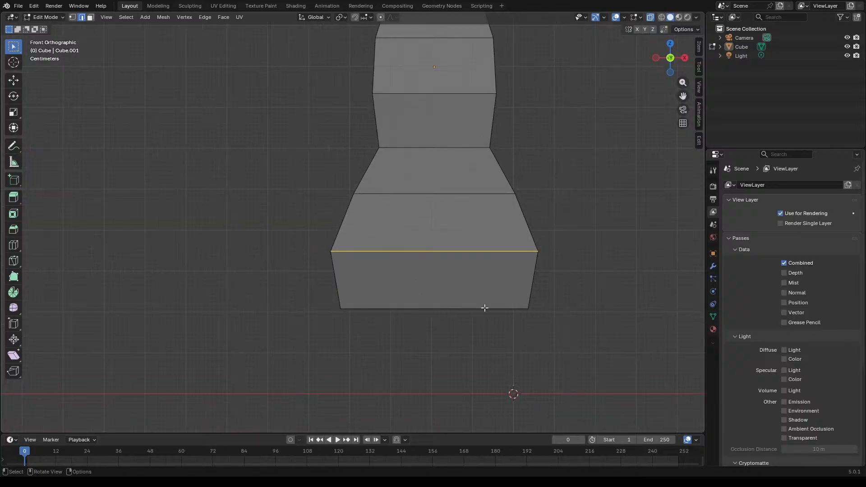
Step: Try to raise the body's bottom edge loop along Z
{"action": "left_click_drag", "start_coordinate": [536, 309], "coordinate": [504, 321]}
{"action": "key", "text": "g"}
{"action": "key", "text": "z"}
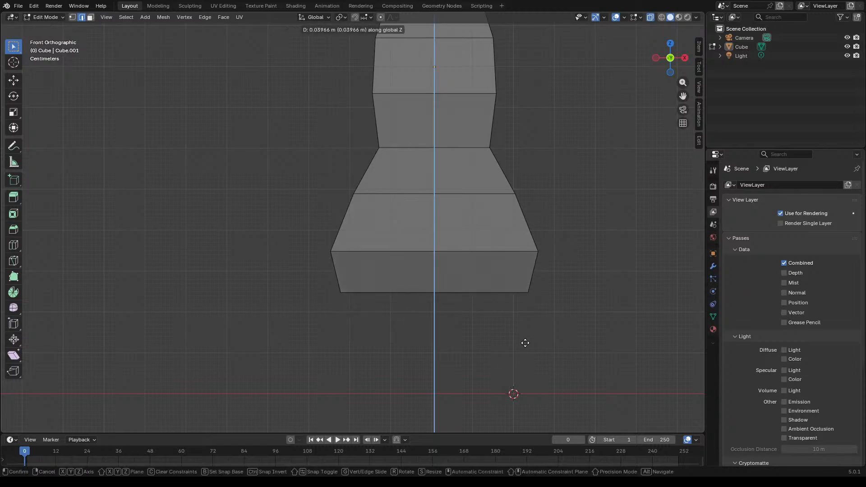
{"action": "left_click", "coordinate": [524, 348]}
{"action": "scroll", "coordinate": [524, 348], "scroll_direction": "down", "scroll_amount": 2}
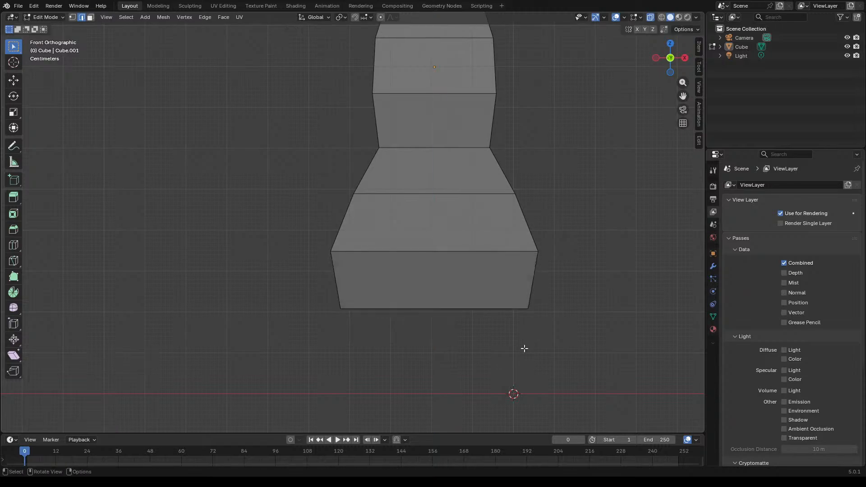
Step: Add one centered vertical loop cut that splits the body into equal halves in front view
{"action": "key", "text": "ctrl+r"}
{"action": "left_click", "coordinate": [478, 295]}
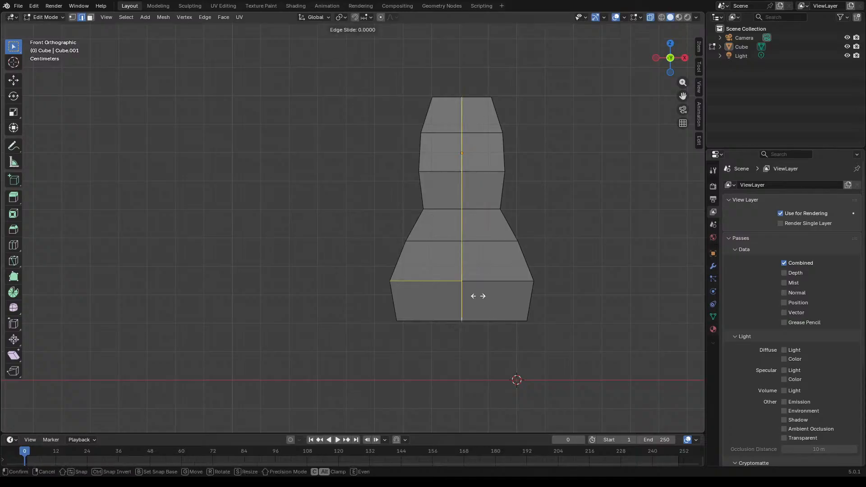
{"action": "right_click", "coordinate": [479, 296]}
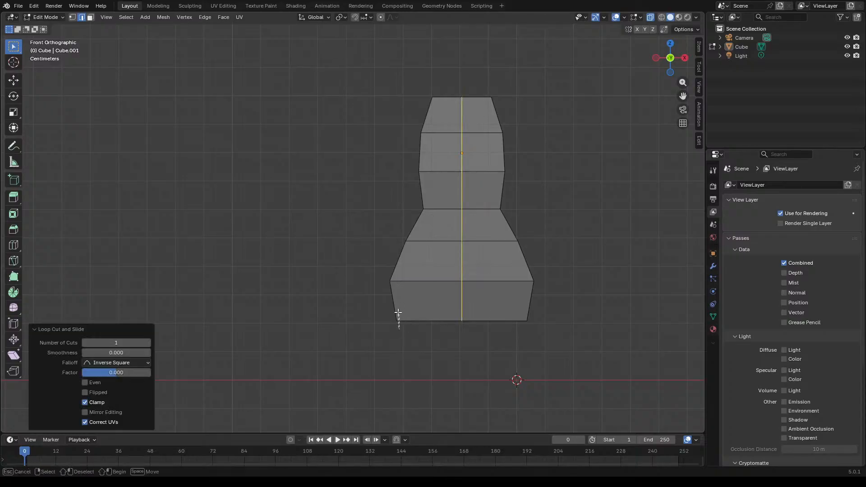
Step: Select the outer edges on both sides of the bottom and raise them about 0.082 m along Z, forming a pointed underside
{"action": "left_click", "coordinate": [532, 341]}
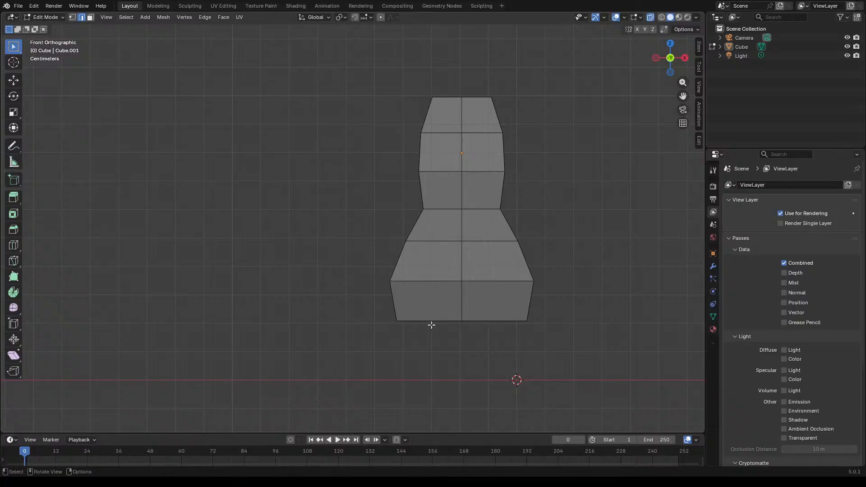
{"action": "key", "text": "g"}
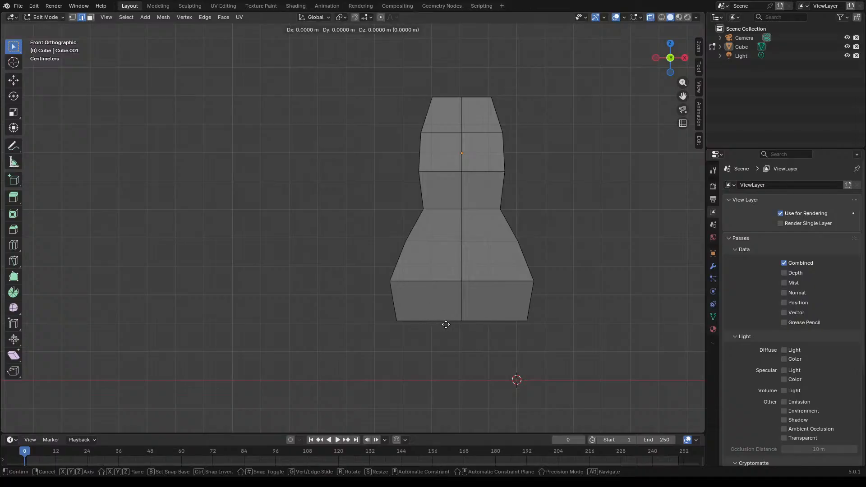
{"action": "key", "text": "z"}
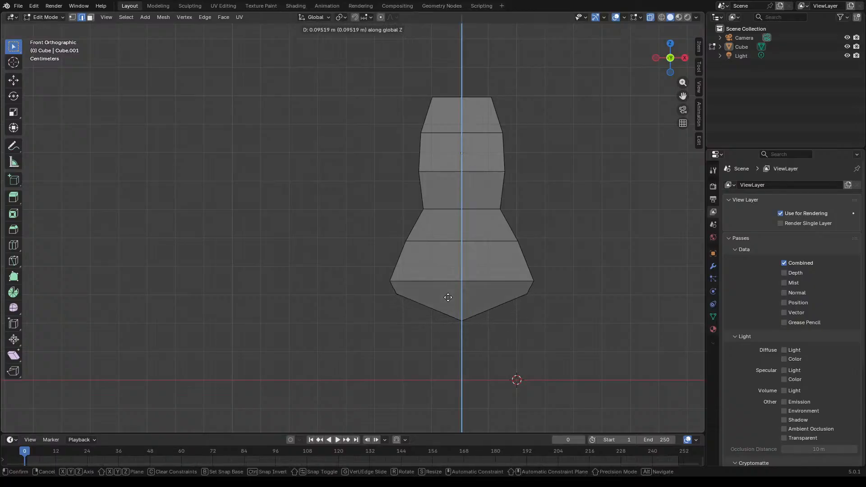
{"action": "left_click", "coordinate": [449, 299]}
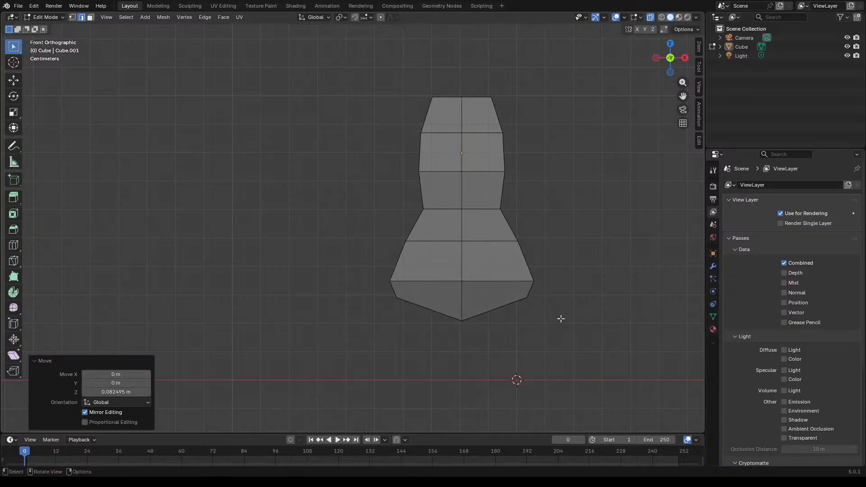
Step: Add one centered vertical loop cut running over the body's sides, halving its depth from front to back
{"action": "scroll", "coordinate": [502, 301], "scroll_direction": "up", "scroll_amount": 2}
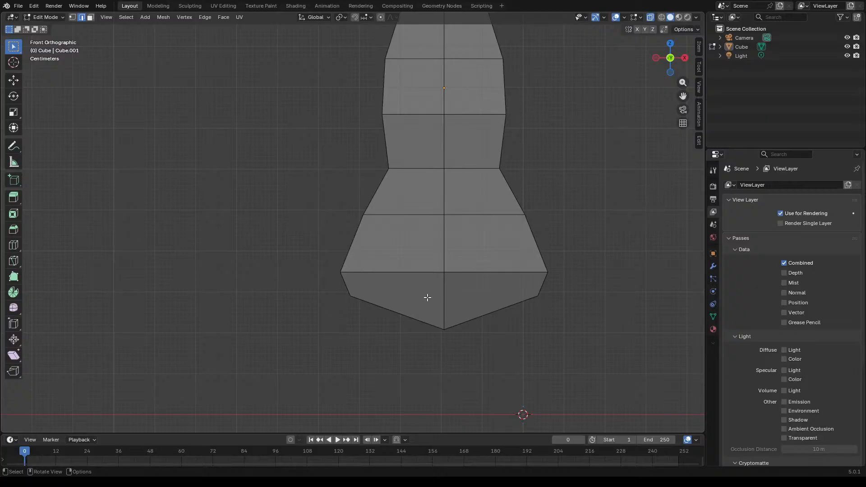
{"action": "scroll", "coordinate": [491, 282], "scroll_direction": "down", "scroll_amount": 3}
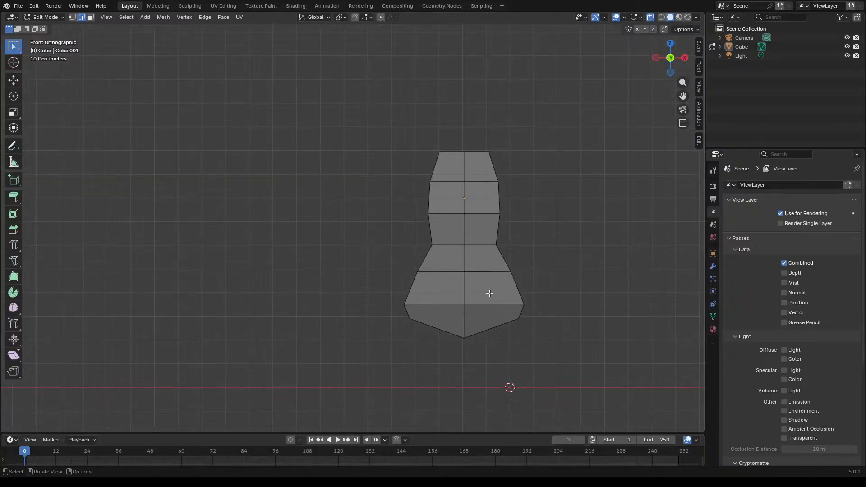
{"action": "scroll", "coordinate": [489, 294], "scroll_direction": "down", "scroll_amount": 2}
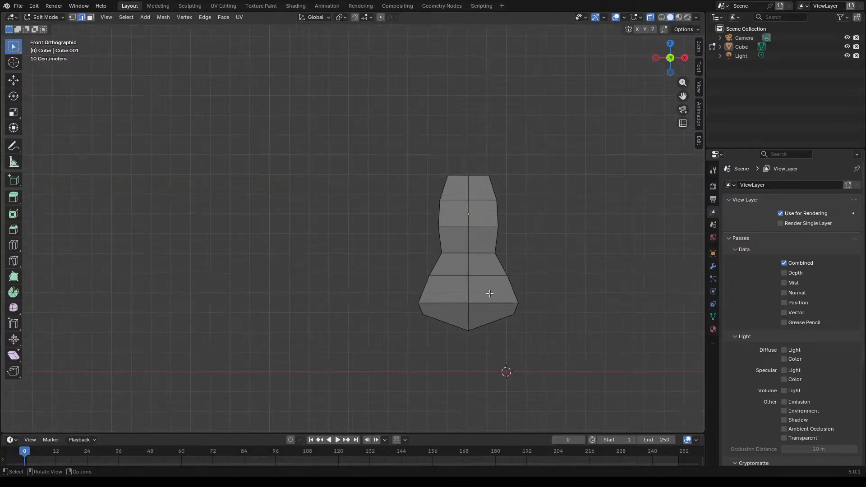
{"action": "middle_click_drag", "start_coordinate": [570, 294], "coordinate": [522, 302]}
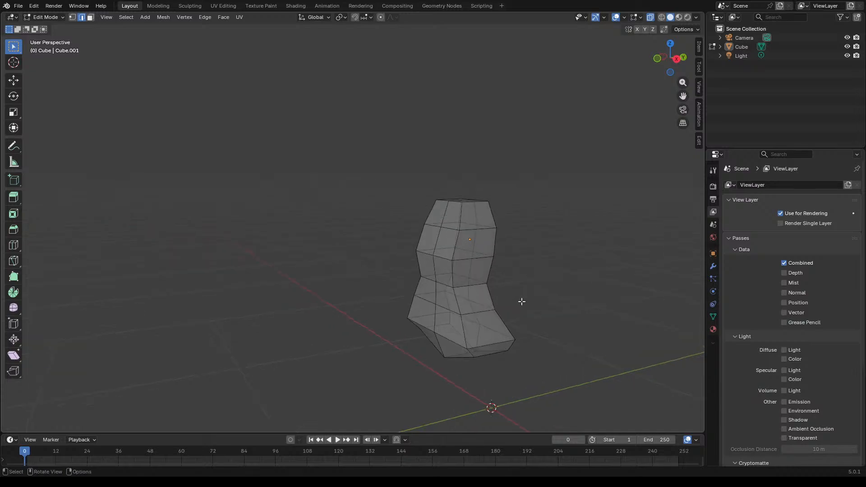
{"action": "key", "text": "ctrl+r"}
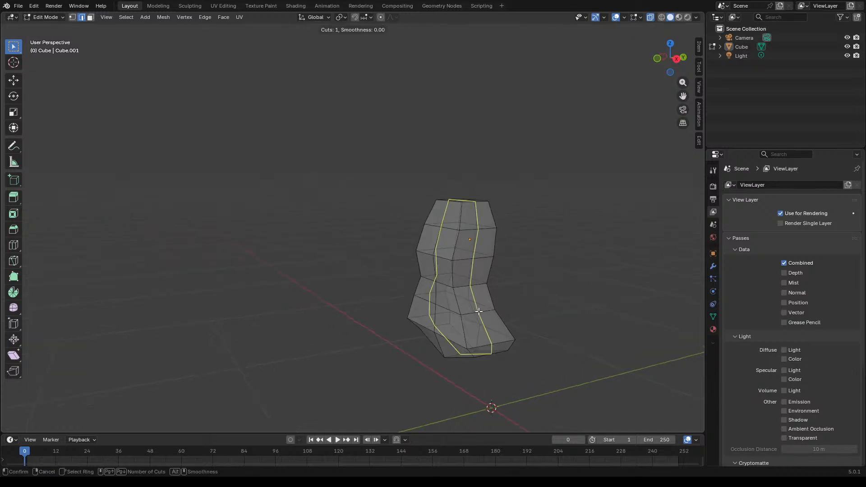
{"action": "left_click", "coordinate": [479, 311]}
{"action": "right_click", "coordinate": [478, 311]}
{"action": "mouse_move", "coordinate": [539, 305]}
{"action": "middle_mouse_down"}
{"action": "mouse_move", "coordinate": [507, 313]}
{"action": "mouse_move", "coordinate": [548, 301]}
{"action": "middle_mouse_up"}
Step: Add a Subdivision Surface modifier to the body mesh
{"action": "left_click", "coordinate": [714, 266]}
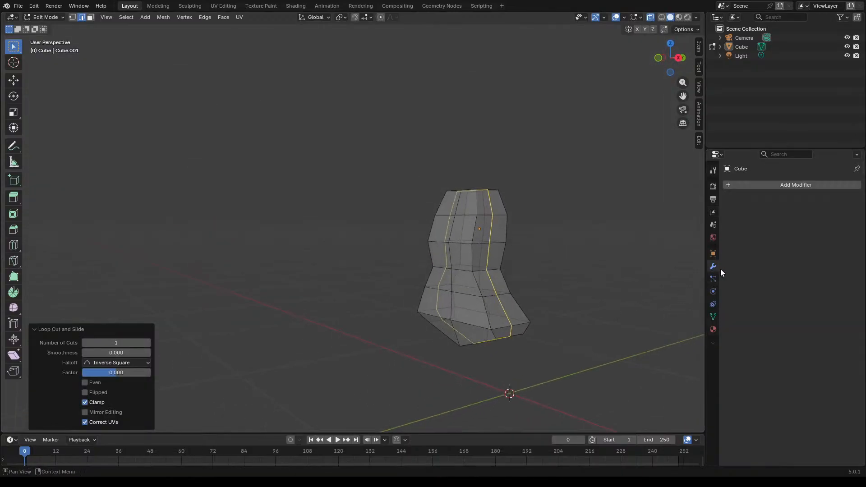
{"action": "left_click", "coordinate": [759, 187]}
{"action": "mouse_move", "coordinate": [727, 190]}
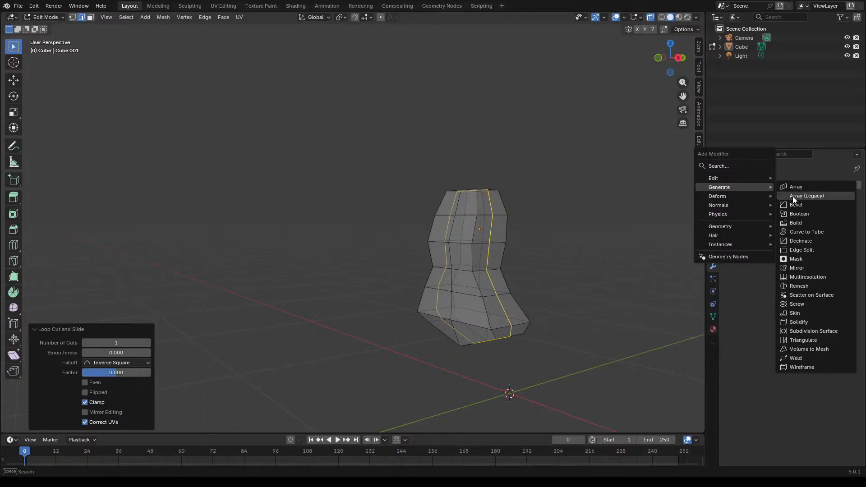
{"action": "left_click", "coordinate": [805, 333]}
Step: Inspect the smoothed body from several angles, comparing object mode with the edit-mode cage
{"action": "middle_click_drag", "start_coordinate": [654, 327], "coordinate": [175, 302]}
{"action": "middle_click_drag", "start_coordinate": [340, 338], "coordinate": [553, 197]}
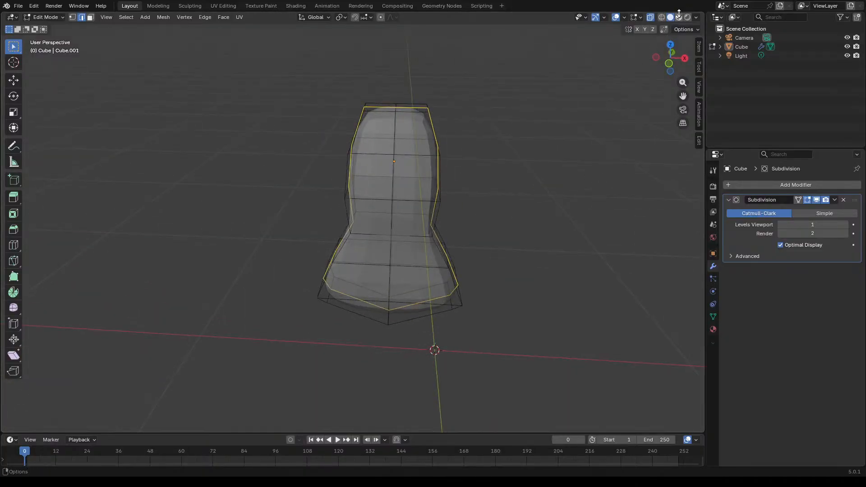
{"action": "key", "text": "Tab"}
{"action": "middle_click_drag", "start_coordinate": [498, 160], "coordinate": [504, 133]}
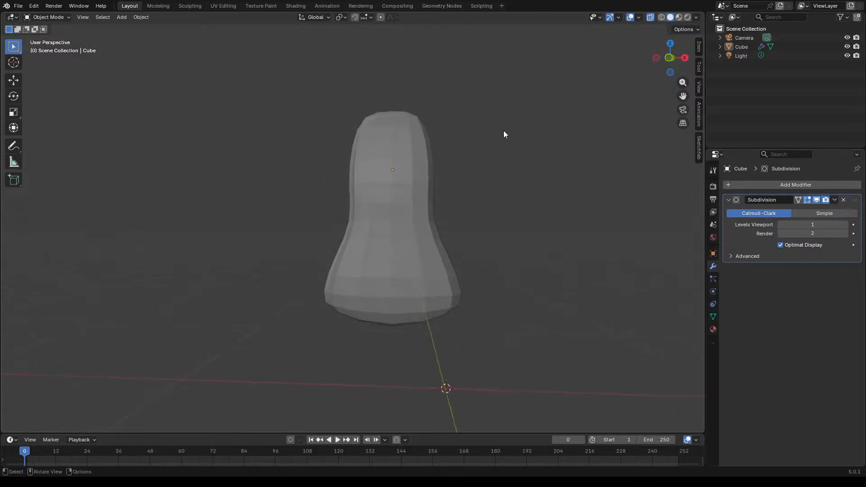
{"action": "key", "text": "Tab"}
{"action": "scroll", "coordinate": [436, 189], "scroll_direction": "up", "scroll_amount": 2}
{"action": "mouse_move", "coordinate": [455, 196]}
{"action": "middle_mouse_down"}
{"action": "mouse_move", "coordinate": [467, 185]}
{"action": "mouse_move", "coordinate": [492, 205]}
{"action": "mouse_move", "coordinate": [471, 215]}
{"action": "mouse_move", "coordinate": [448, 197]}
{"action": "middle_mouse_up"}
{"action": "key", "text": "Tab"}
{"action": "key", "text": "Tab"}
Step: Select the waist edge loop and narrow it along X by a factor of 0.846
{"action": "left_click_drag", "start_coordinate": [462, 229], "coordinate": [296, 245]}
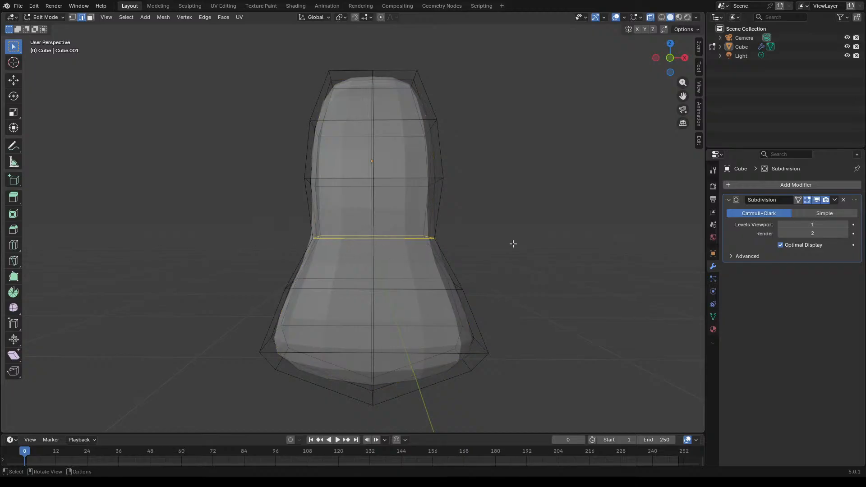
{"action": "key", "text": "s"}
{"action": "key", "text": "x"}
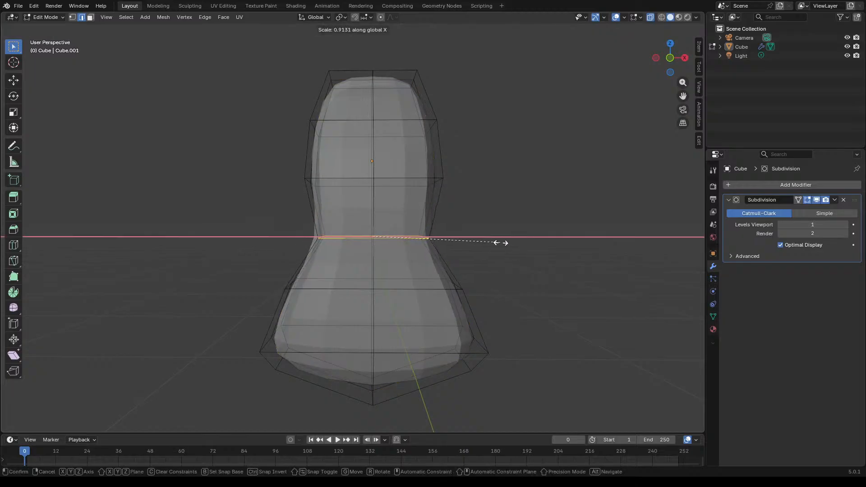
{"action": "left_click", "coordinate": [491, 243]}
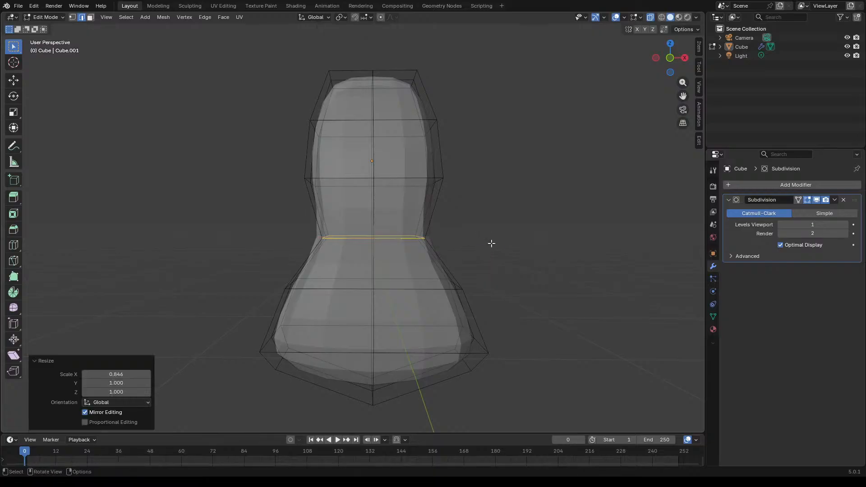
Step: Check the smoothed body's waist and underside in object mode, from the front and from below
{"action": "key", "text": "Tab"}
{"action": "key", "text": "Tab"}
{"action": "key", "text": "Tab"}
{"action": "scroll", "coordinate": [455, 273], "scroll_direction": "down", "scroll_amount": 3}
{"action": "scroll", "coordinate": [450, 276], "scroll_direction": "up", "scroll_amount": 2}
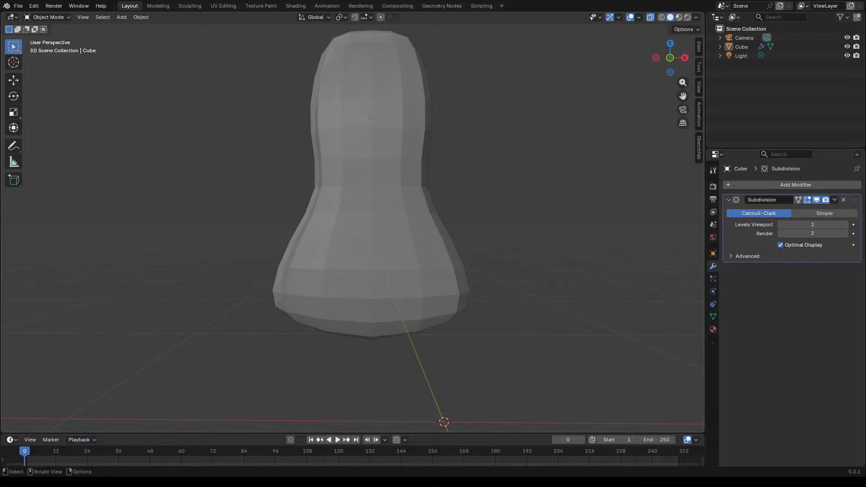
{"action": "middle_click_drag", "start_coordinate": [346, 249], "coordinate": [399, 237], "text": "ctrl"}
{"action": "scroll", "coordinate": [399, 237], "scroll_direction": "up", "scroll_amount": 4}
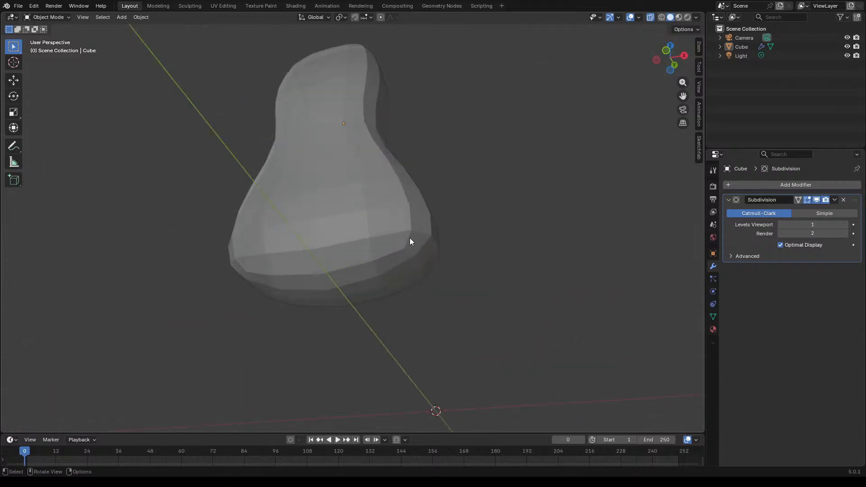
Step: Turn off the Subdivision modifier's viewport display and return to editing the body in front view
{"action": "left_click", "coordinate": [816, 200]}
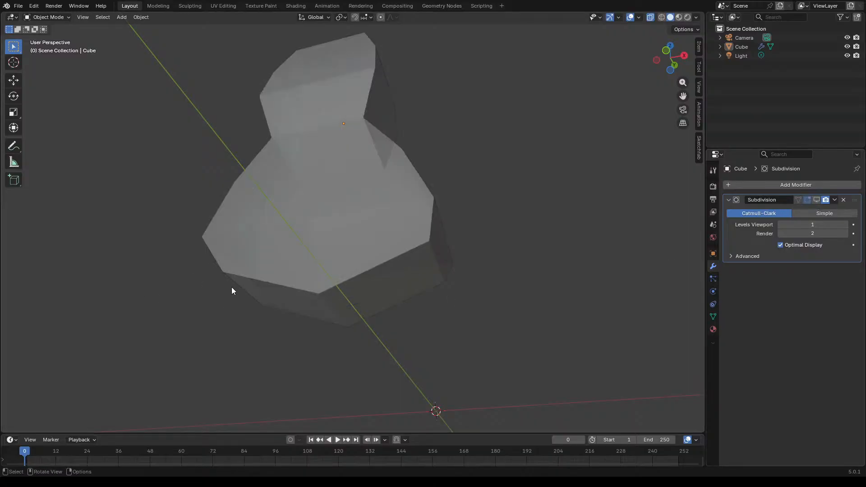
{"action": "middle_click_drag", "start_coordinate": [350, 290], "coordinate": [447, 285]}
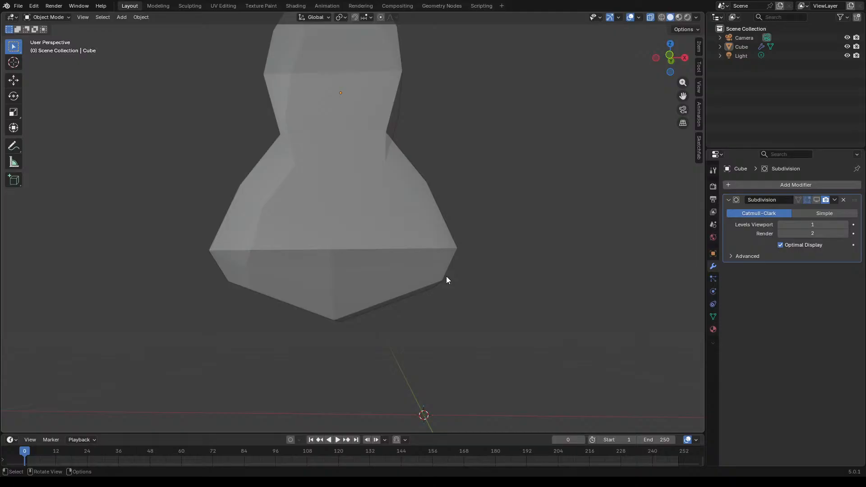
{"action": "key", "text": "Tab"}
{"action": "left_click", "coordinate": [446, 278]}
{"action": "mouse_move", "coordinate": [460, 281]}
{"action": "middle_mouse_down"}
{"action": "mouse_move", "coordinate": [456, 294]}
{"action": "mouse_move", "coordinate": [448, 290]}
{"action": "middle_mouse_up"}
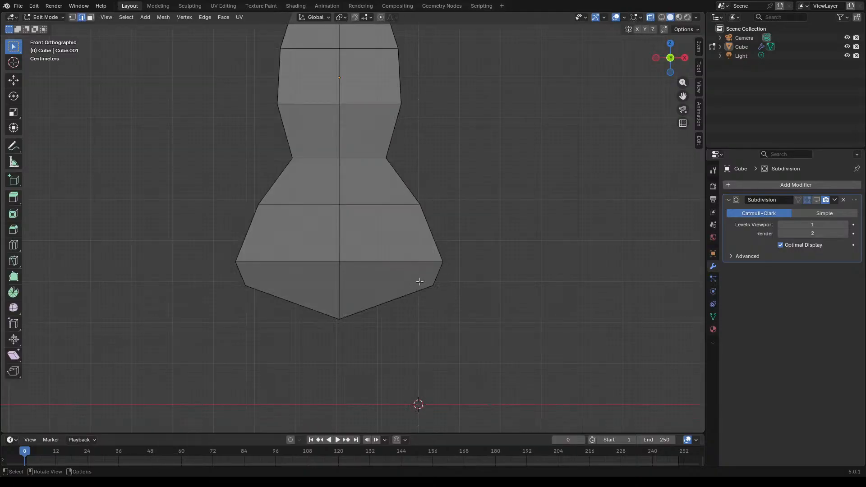
Step: Widen the outer edges just below the hips by a factor of 1.090 along X and raise them about 0.035 m along Z
{"action": "key", "text": "s"}
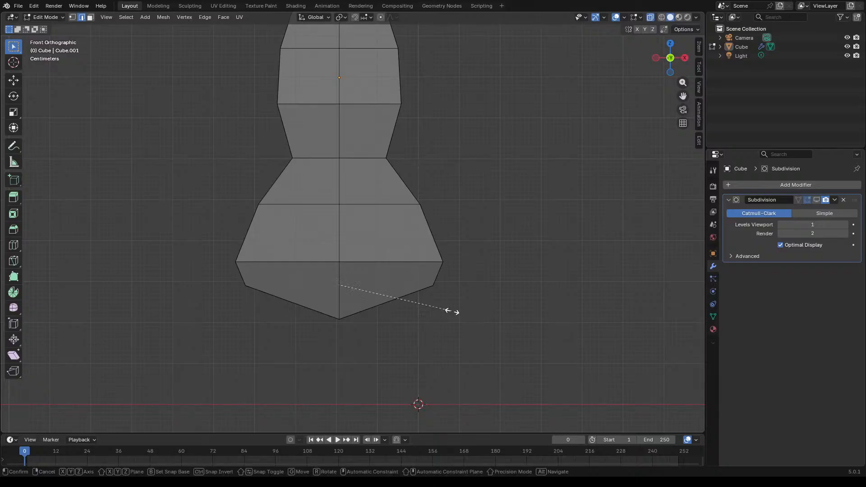
{"action": "key", "text": "x"}
{"action": "left_click", "coordinate": [462, 313]}
{"action": "key", "text": "g"}
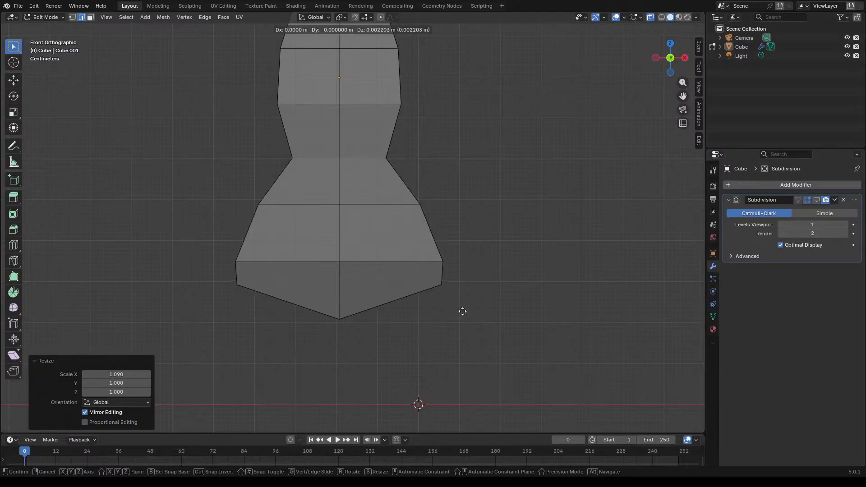
{"action": "key", "text": "z"}
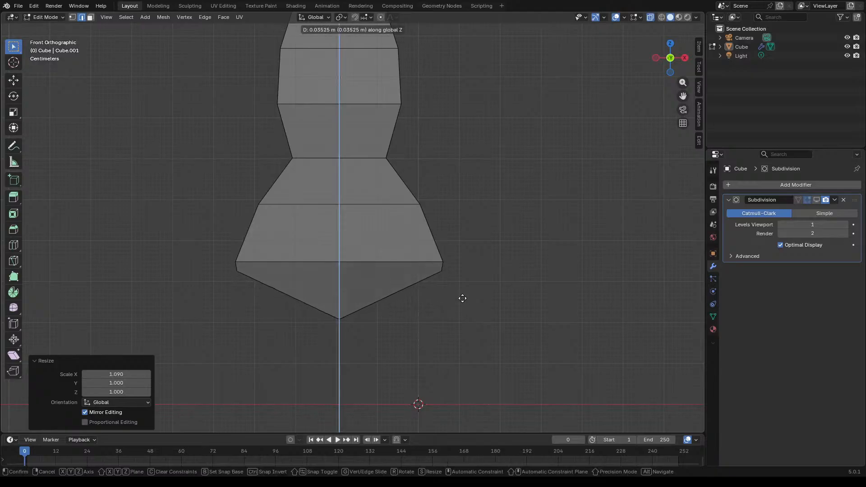
{"action": "left_click", "coordinate": [458, 298]}
Step: Select the two centre edges running front to back along the bottom ridge of the body's underside
{"action": "middle_click_drag", "start_coordinate": [456, 298], "coordinate": [430, 285]}
{"action": "left_click", "coordinate": [381, 283]}
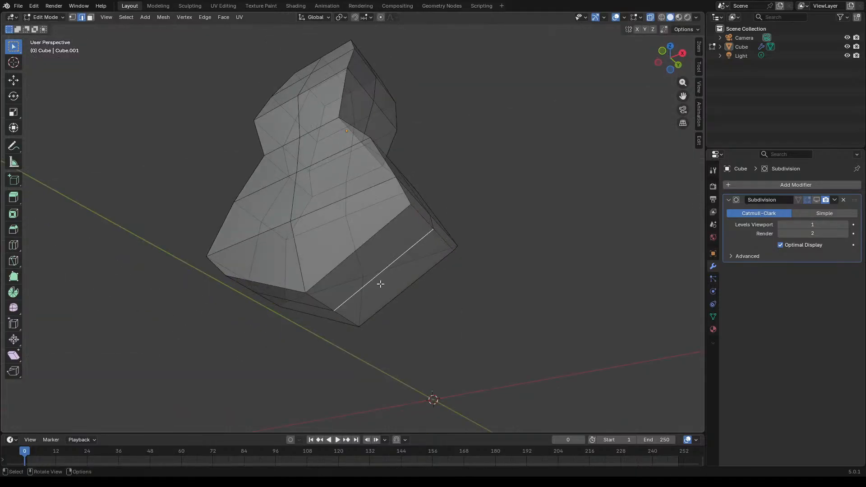
{"action": "middle_click_drag", "start_coordinate": [364, 288], "coordinate": [431, 277]}
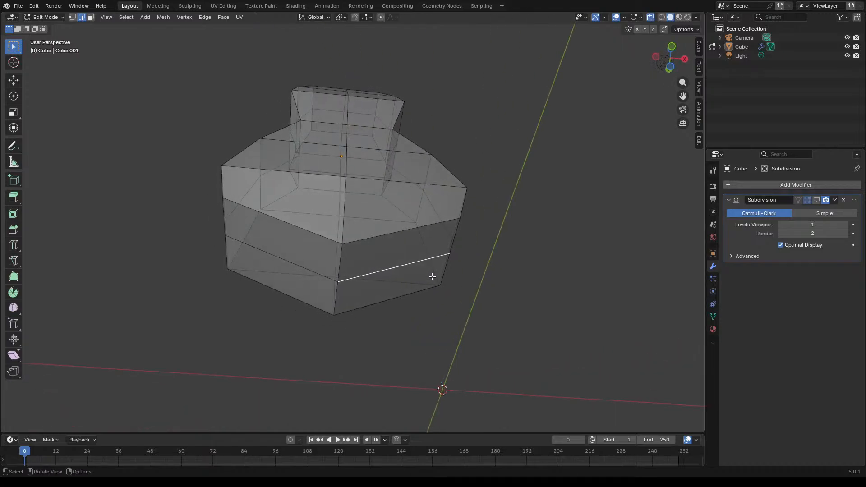
{"action": "scroll", "coordinate": [343, 270], "scroll_direction": "up", "scroll_amount": 5}
{"action": "middle_click_drag", "start_coordinate": [334, 268], "coordinate": [373, 280]}
{"action": "scroll", "coordinate": [368, 288], "scroll_direction": "down", "scroll_amount": 2}
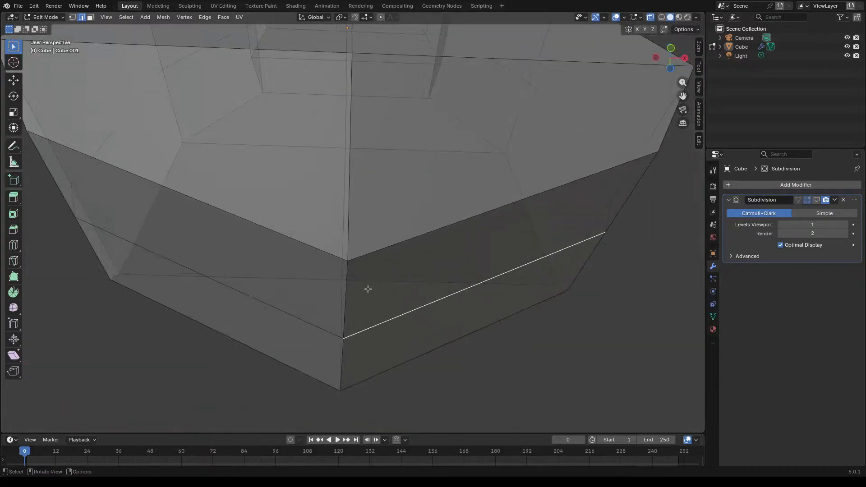
{"action": "left_click", "coordinate": [343, 332]}
{"action": "left_click", "coordinate": [342, 349], "text": "shift"}
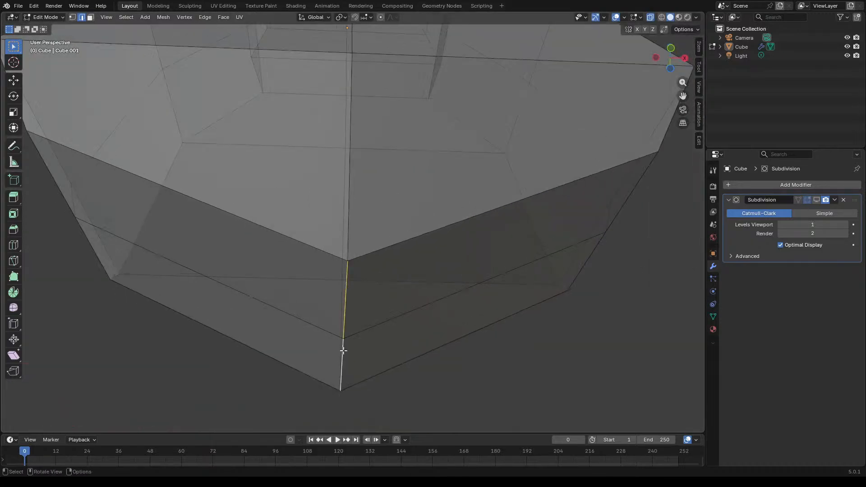
{"action": "key", "text": "ctrl+b"}
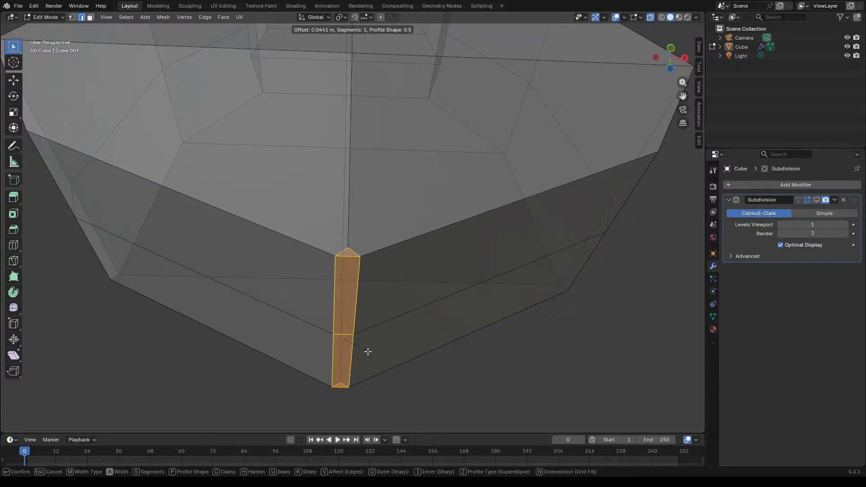
{"action": "left_click", "coordinate": [383, 358]}
{"action": "middle_click_drag", "start_coordinate": [428, 344], "coordinate": [492, 344]}
{"action": "scroll", "coordinate": [463, 351], "scroll_direction": "down", "scroll_amount": 4}
{"action": "key", "text": "ctrl+z"}
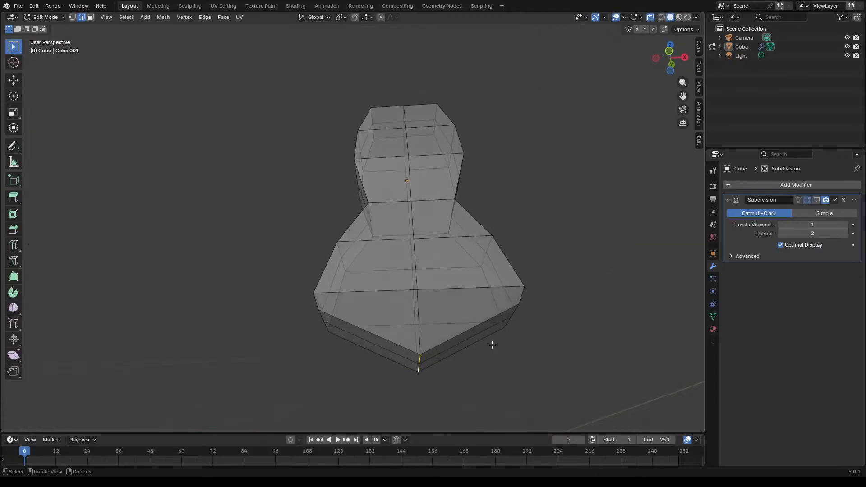
Step: Bevel the two bottom ridge edges with one segment and a width of about 0.206 m
{"action": "key", "text": "ctrl+b"}
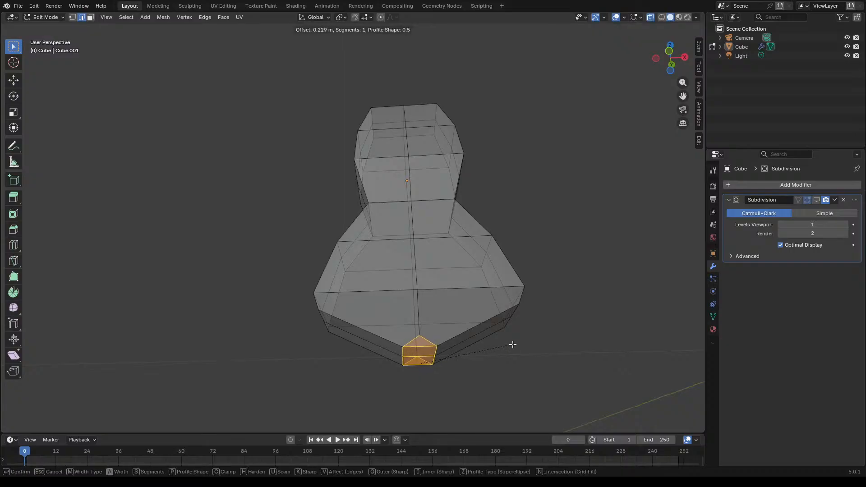
{"action": "left_click", "coordinate": [512, 344]}
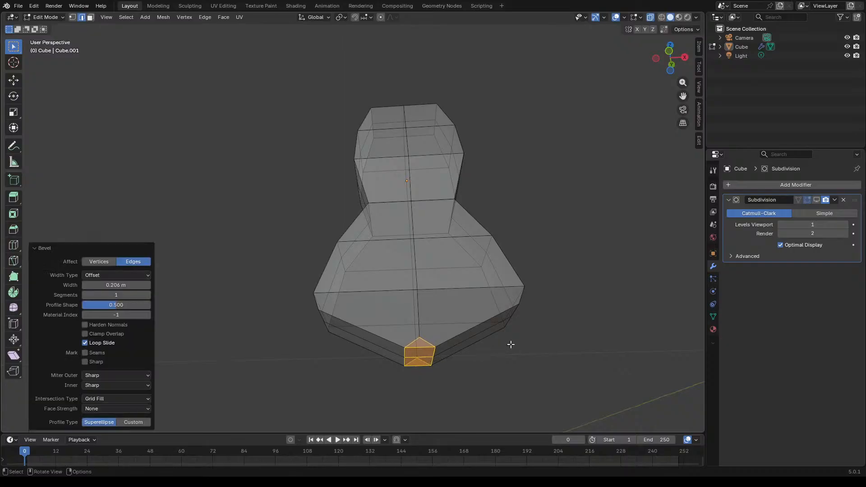
{"action": "middle_click_drag", "start_coordinate": [510, 344], "coordinate": [479, 350]}
Step: Extrude the four sloping underside faces beside the bevelled strip downward by about 0.455 m to form two legs
{"action": "key", "text": "3"}
{"action": "left_click", "coordinate": [481, 315]}
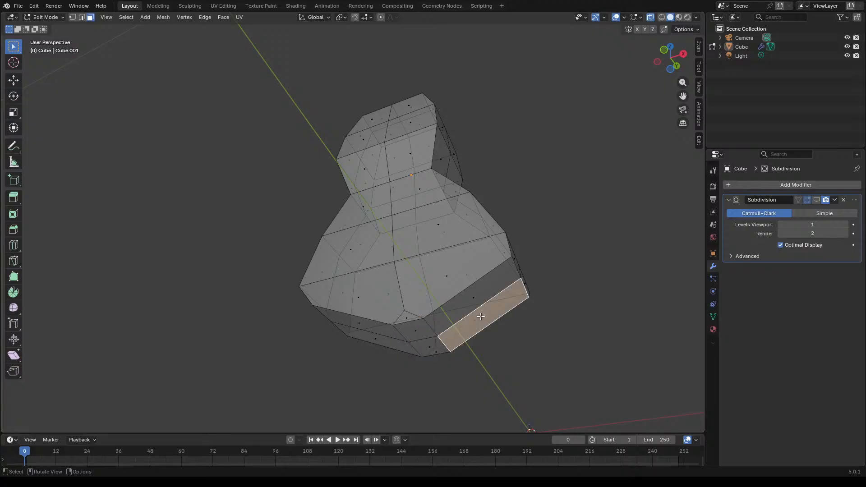
{"action": "left_click", "coordinate": [473, 302], "text": "shift"}
{"action": "left_click", "coordinate": [372, 338], "text": "shift"}
{"action": "left_click", "coordinate": [367, 323], "text": "shift"}
{"action": "scroll", "coordinate": [515, 310], "scroll_direction": "down", "scroll_amount": 5}
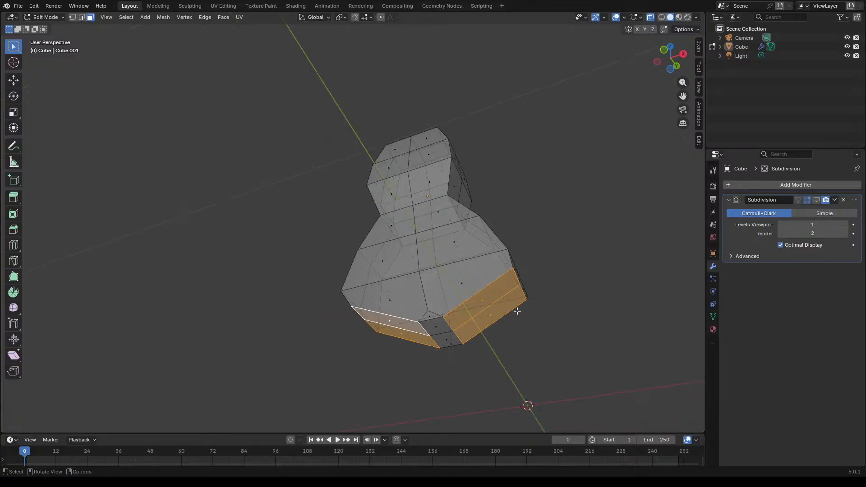
{"action": "middle_click_drag", "start_coordinate": [466, 236], "coordinate": [497, 258]}
{"action": "scroll", "coordinate": [496, 258], "scroll_direction": "up", "scroll_amount": 2}
{"action": "middle_click_drag", "start_coordinate": [440, 205], "coordinate": [460, 247]}
{"action": "key", "text": "KP_1"}
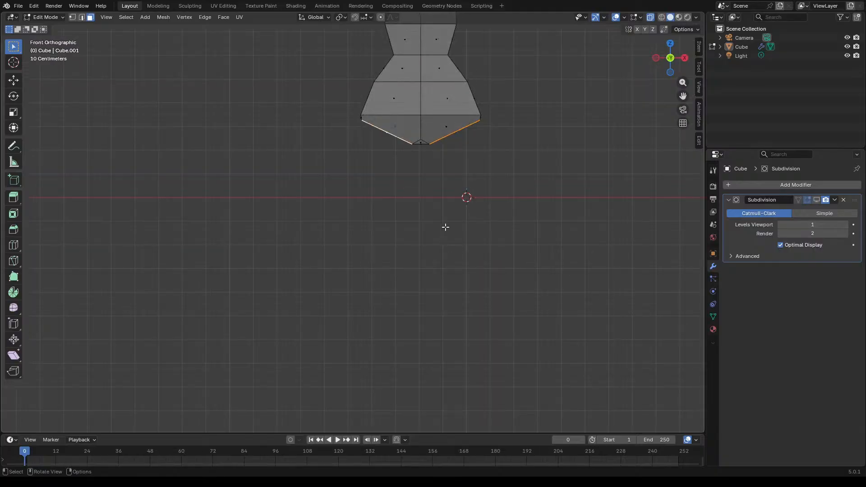
{"action": "key", "text": "e"}
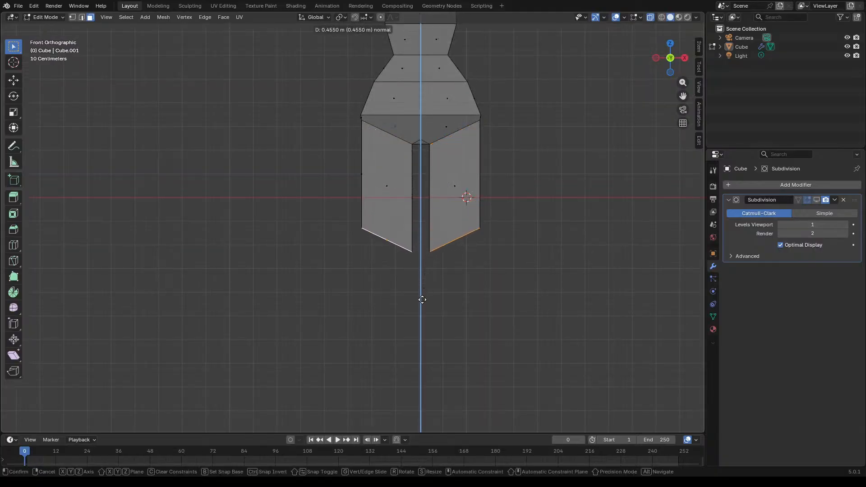
{"action": "left_click", "coordinate": [422, 300]}
Step: Select the hip section between the waist taper and the legs and lower it about 0.04 m along Z
{"action": "scroll", "coordinate": [421, 288], "scroll_direction": "down", "scroll_amount": 3}
{"action": "scroll", "coordinate": [426, 225], "scroll_direction": "up", "scroll_amount": 6}
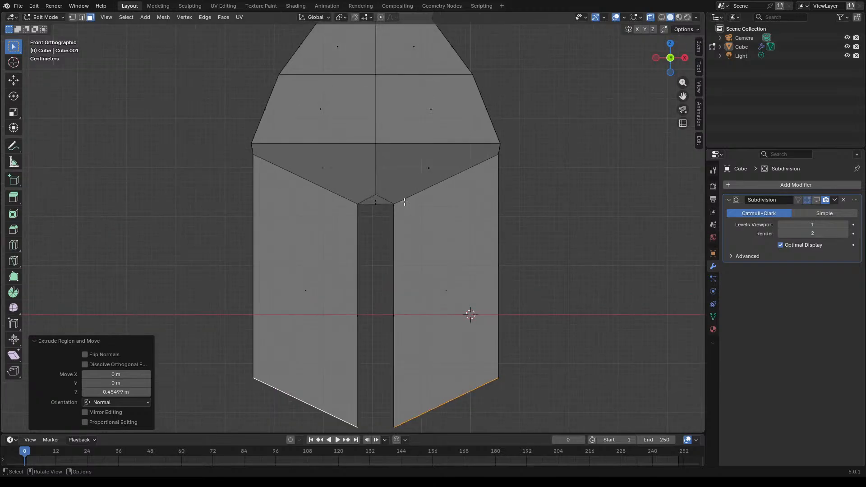
{"action": "scroll", "coordinate": [405, 202], "scroll_direction": "down", "scroll_amount": 5}
{"action": "scroll", "coordinate": [398, 203], "scroll_direction": "up", "scroll_amount": 2}
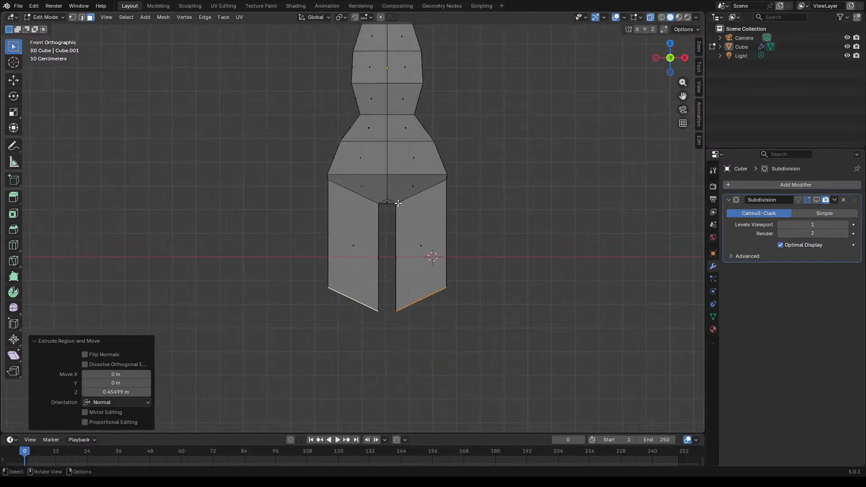
{"action": "left_click_drag", "start_coordinate": [319, 137], "coordinate": [462, 212]}
{"action": "key", "text": "g"}
{"action": "key", "text": "z"}
{"action": "left_click", "coordinate": [460, 221]}
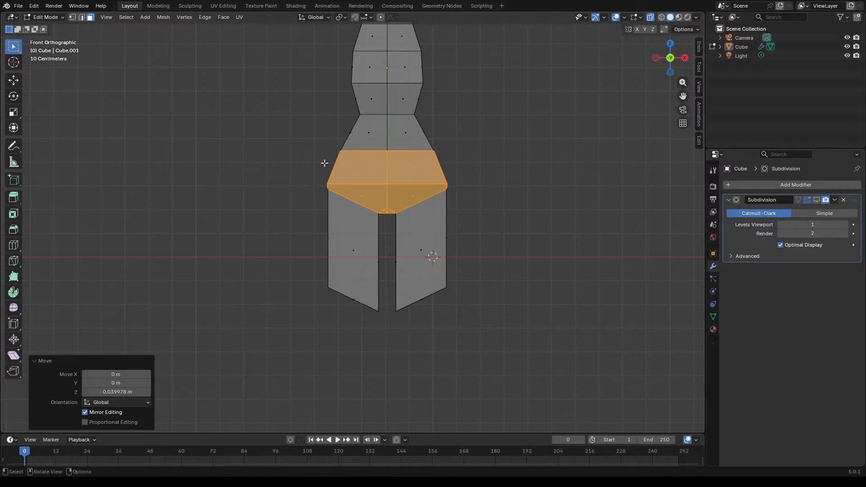
{"action": "left_click", "coordinate": [535, 192]}
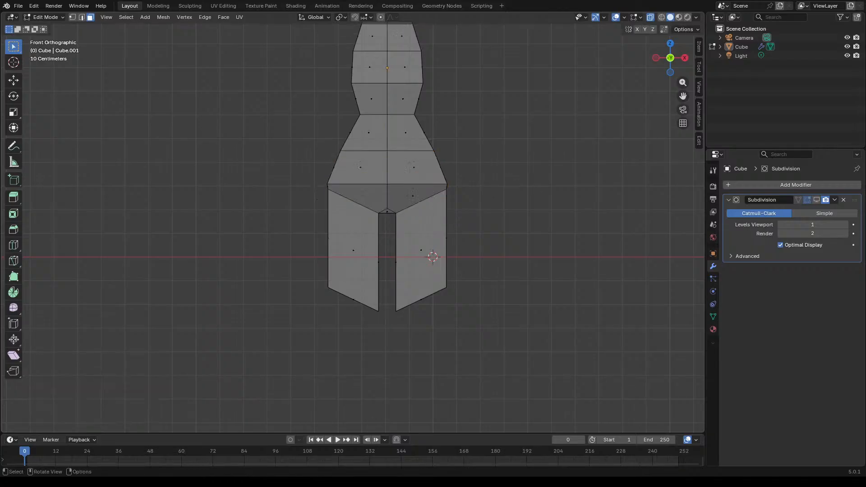
Step: Select the edge loop between waist and hips and adjust its width by scaling along X
{"action": "left_click_drag", "start_coordinate": [330, 143], "coordinate": [457, 158]}
{"action": "left_click_drag", "start_coordinate": [326, 143], "coordinate": [458, 160]}
{"action": "key", "text": "2"}
{"action": "left_click", "coordinate": [459, 151], "text": "alt"}
{"action": "key", "text": "s"}
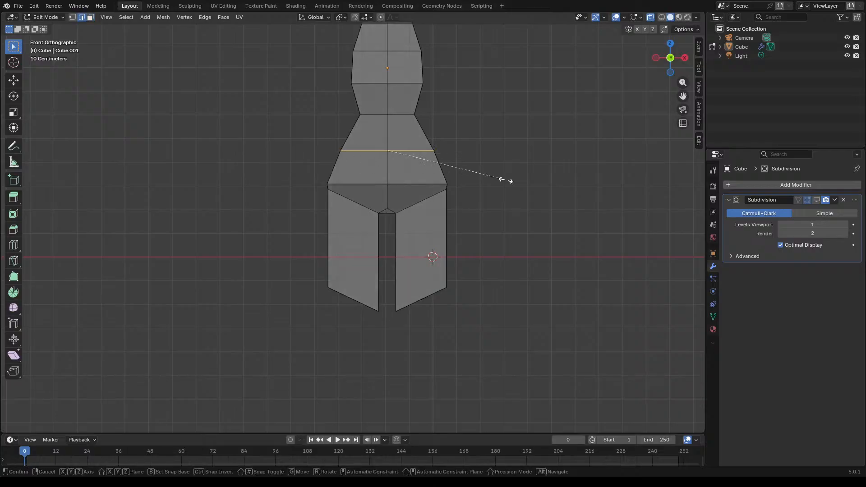
{"action": "key", "text": "z"}
{"action": "key", "text": "x"}
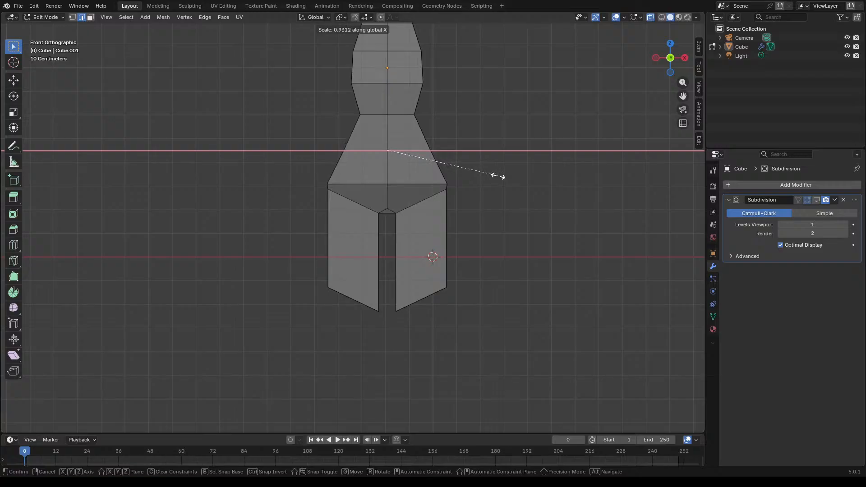
{"action": "left_click", "coordinate": [504, 178]}
{"action": "left_click", "coordinate": [484, 198]}
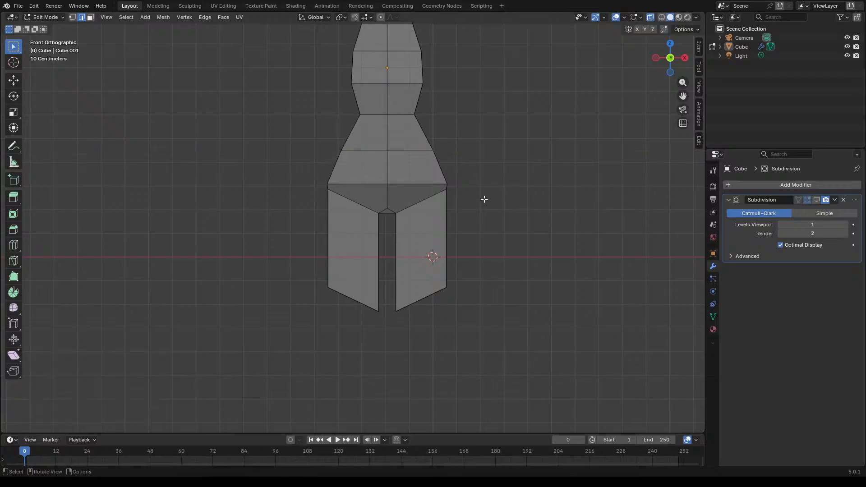
Step: Select the widest hip edge loop and narrow it along X by a factor of about 0.97
{"action": "left_click_drag", "start_coordinate": [326, 179], "coordinate": [462, 187]}
{"action": "key", "text": "s"}
{"action": "key", "text": "x"}
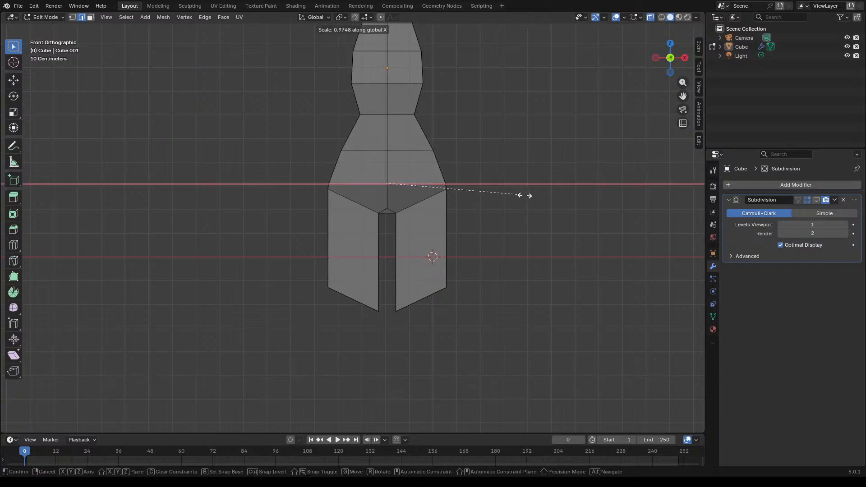
{"action": "left_click", "coordinate": [521, 195]}
{"action": "left_click", "coordinate": [510, 223]}
Step: Examine the hips and extruded legs in perspective, front and right side views
{"action": "scroll", "coordinate": [496, 226], "scroll_direction": "down", "scroll_amount": 5}
{"action": "scroll", "coordinate": [507, 227], "scroll_direction": "up", "scroll_amount": 5}
{"action": "scroll", "coordinate": [496, 221], "scroll_direction": "down", "scroll_amount": 2}
{"action": "scroll", "coordinate": [456, 258], "scroll_direction": "up", "scroll_amount": 2}
{"action": "middle_click_drag", "start_coordinate": [456, 259], "coordinate": [568, 248]}
{"action": "scroll", "coordinate": [380, 195], "scroll_direction": "up", "scroll_amount": 4}
{"action": "middle_click_drag", "start_coordinate": [380, 194], "coordinate": [390, 211]}
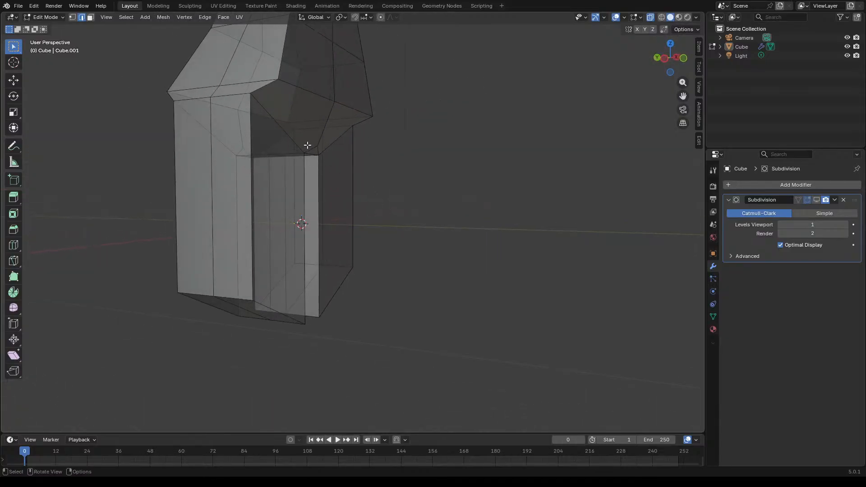
{"action": "key", "text": "KP_1"}
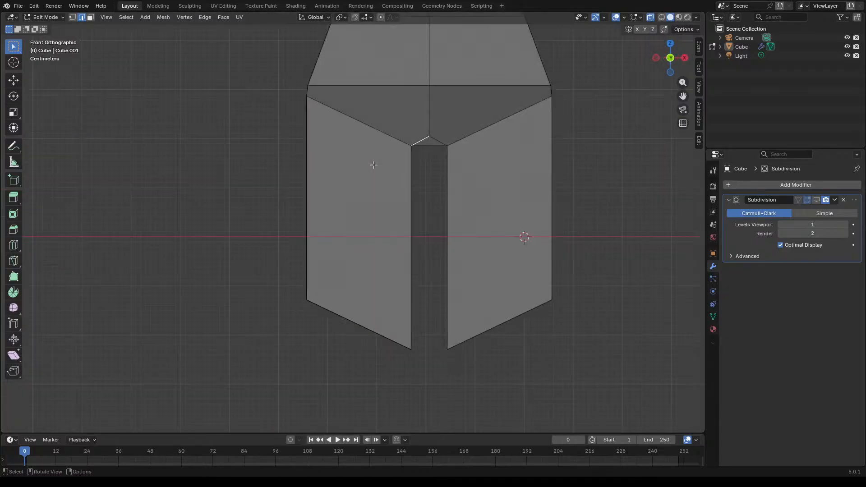
{"action": "key", "text": "KP_3"}
{"action": "scroll", "coordinate": [468, 158], "scroll_direction": "down", "scroll_amount": 7}
{"action": "scroll", "coordinate": [457, 161], "scroll_direction": "up", "scroll_amount": 8}
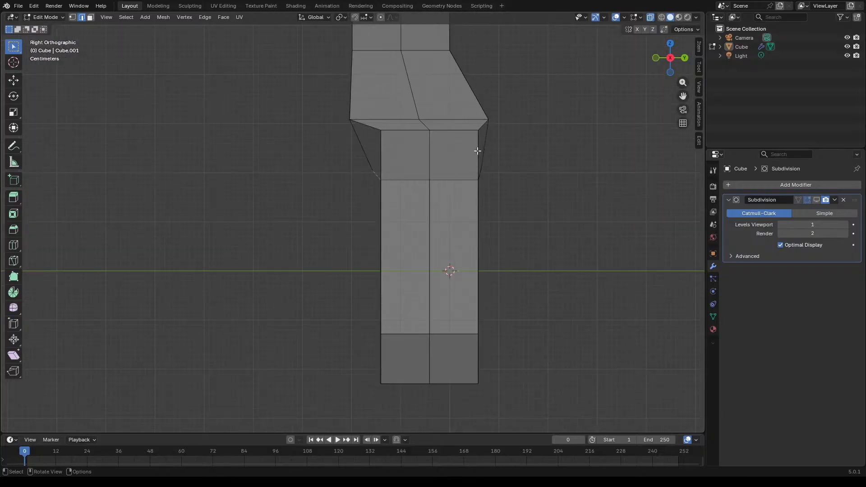
{"action": "left_click_drag", "start_coordinate": [343, 192], "coordinate": [490, 182]}
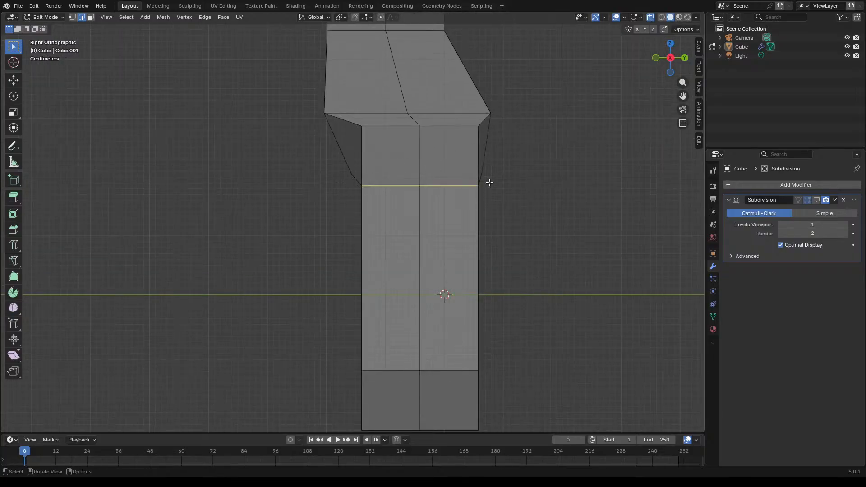
{"action": "left_click_drag", "start_coordinate": [328, 206], "coordinate": [501, 166]}
{"action": "middle_click_drag", "start_coordinate": [550, 180], "coordinate": [583, 187]}
{"action": "scroll", "coordinate": [489, 192], "scroll_direction": "down", "scroll_amount": 1}
{"action": "left_click", "coordinate": [529, 153], "text": "alt"}
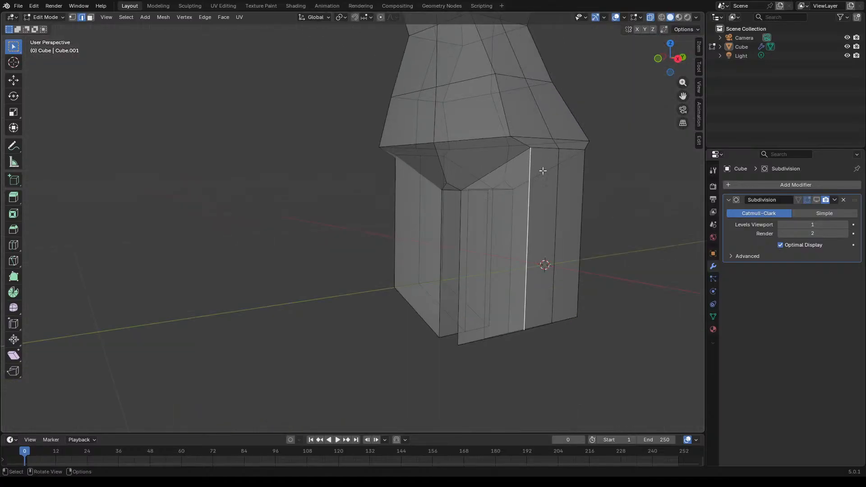
{"action": "middle_click_drag", "start_coordinate": [529, 154], "coordinate": [525, 178]}
{"action": "key", "text": "1"}
{"action": "key", "text": "2"}
Step: Select the four outer vertical corner edges of the legs and spread them along Y by a factor of 1.258
{"action": "left_click", "coordinate": [502, 297], "text": "alt"}
{"action": "left_click", "coordinate": [564, 269], "text": "alt+shift"}
{"action": "left_click", "coordinate": [434, 230], "text": "alt+shift"}
{"action": "left_click", "coordinate": [471, 233], "text": "alt+shift"}
{"action": "middle_click_drag", "start_coordinate": [471, 232], "coordinate": [518, 251]}
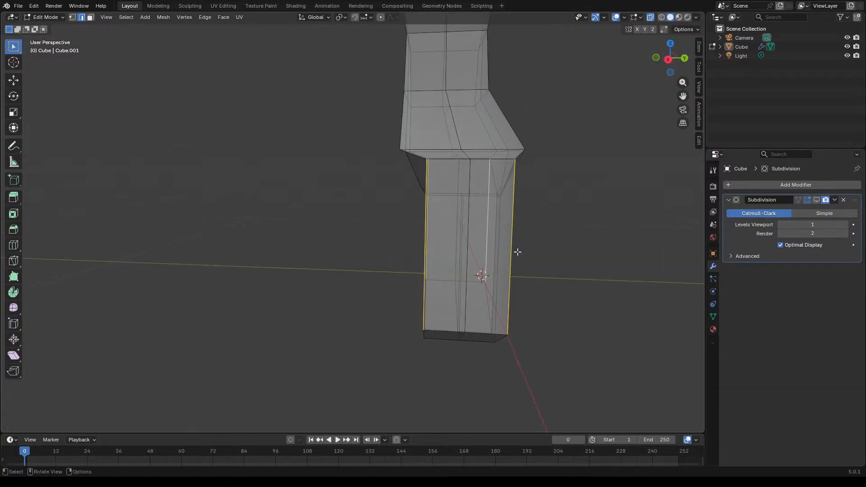
{"action": "key", "text": "s"}
{"action": "key", "text": "y"}
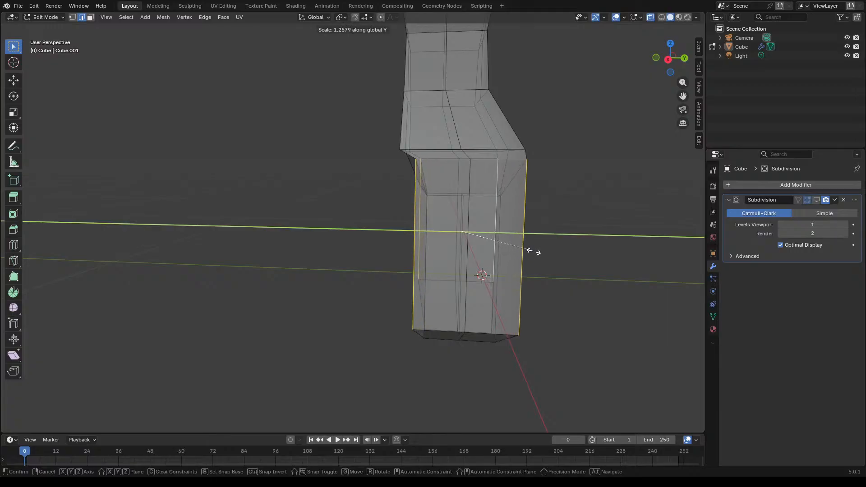
{"action": "left_click", "coordinate": [533, 251]}
Step: Shift the legs' outer corner edges along Y by about -0.009 m
{"action": "key", "text": "g"}
{"action": "key", "text": "y"}
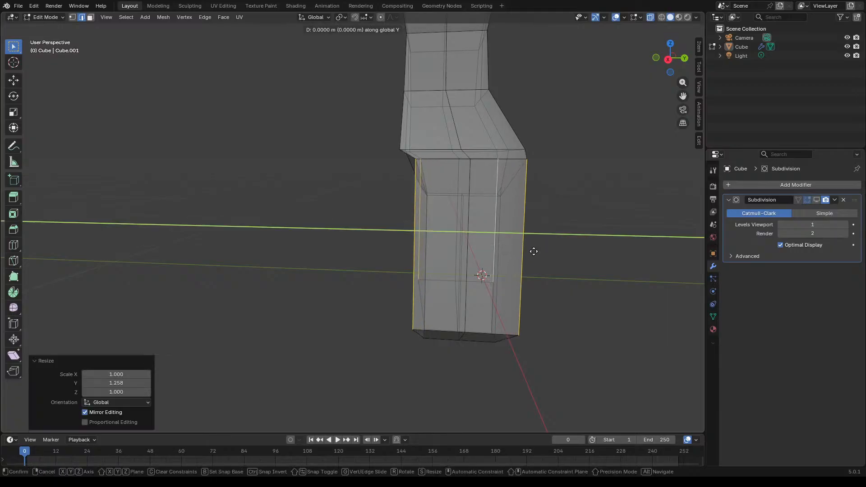
{"action": "left_click", "coordinate": [527, 252]}
{"action": "middle_click_drag", "start_coordinate": [527, 248], "coordinate": [487, 248]}
{"action": "key", "text": "g"}
{"action": "key", "text": "y"}
{"action": "left_click", "coordinate": [526, 239]}
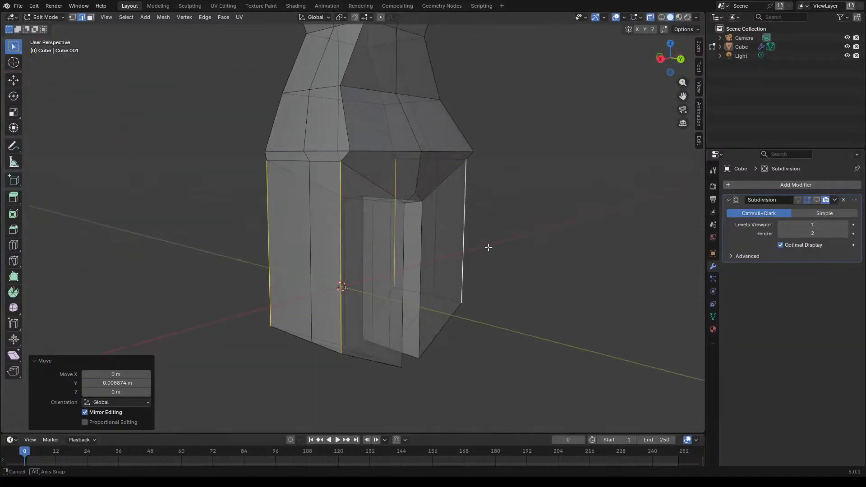
Step: Select the small triangular face at the rear of the crotch and move it about -0.033 m along Y
{"action": "scroll", "coordinate": [446, 217], "scroll_direction": "up", "scroll_amount": 5}
{"action": "key", "text": "3"}
{"action": "left_click", "coordinate": [359, 161]}
{"action": "middle_click_drag", "start_coordinate": [359, 161], "coordinate": [538, 217]}
{"action": "key", "text": "g"}
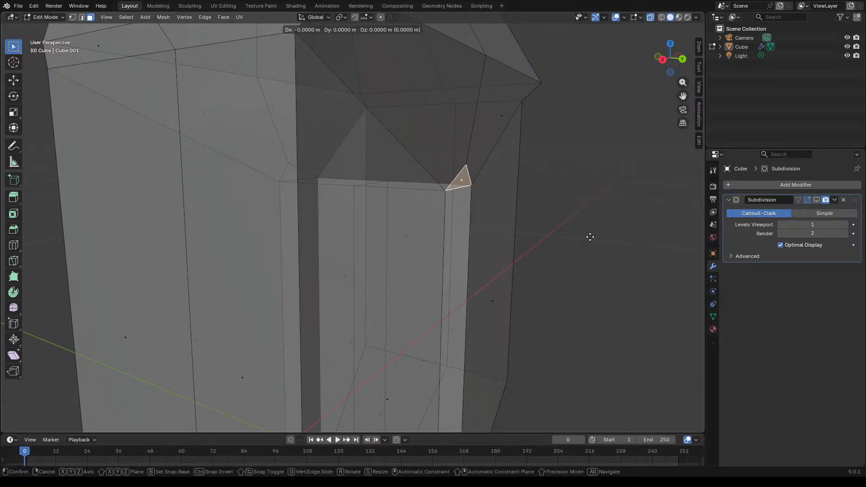
{"action": "key", "text": "y"}
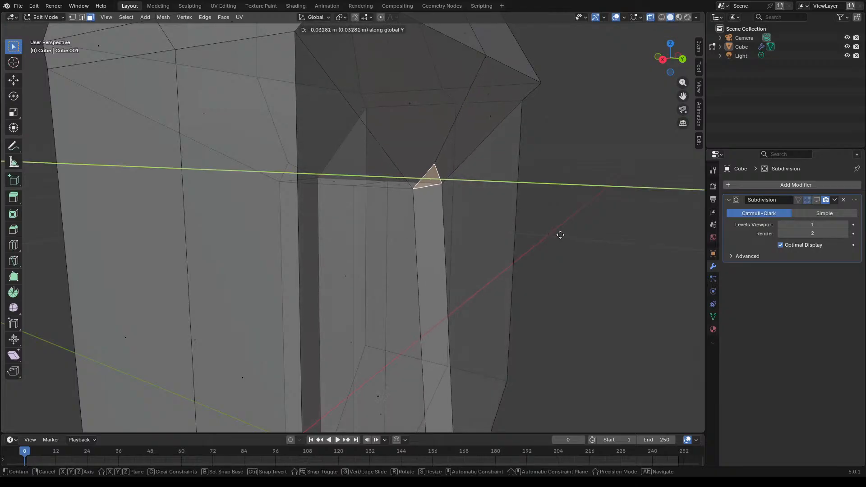
{"action": "left_click", "coordinate": [561, 235]}
{"action": "scroll", "coordinate": [570, 235], "scroll_direction": "down", "scroll_amount": 7}
{"action": "left_click", "coordinate": [578, 255]}
{"action": "middle_click_drag", "start_coordinate": [578, 254], "coordinate": [595, 234]}
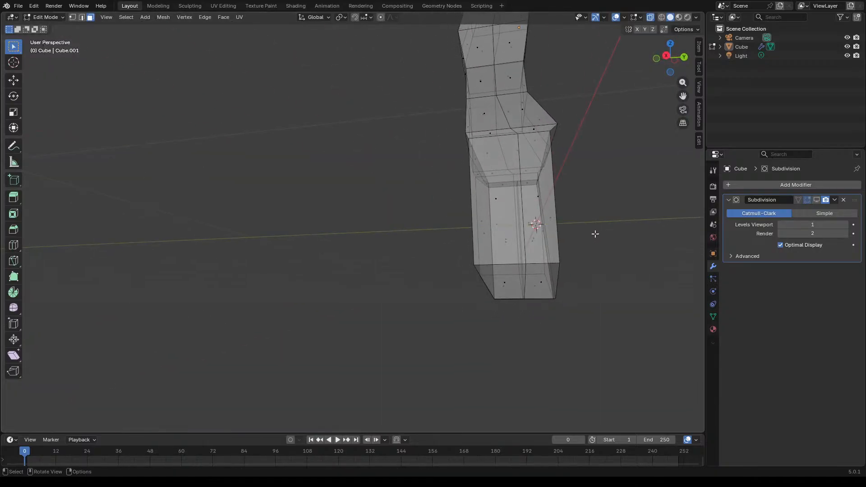
{"action": "key", "text": "KP_1"}
{"action": "scroll", "coordinate": [440, 243], "scroll_direction": "down", "scroll_amount": 3}
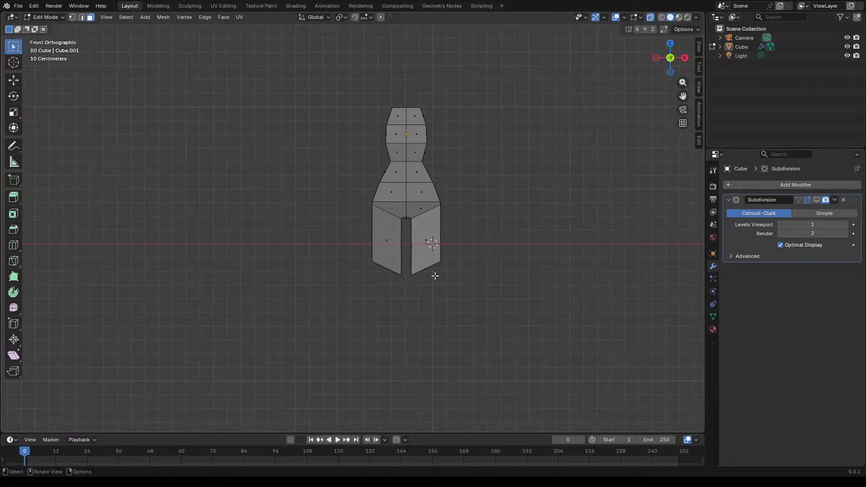
{"action": "scroll", "coordinate": [435, 264], "scroll_direction": "up", "scroll_amount": 4}
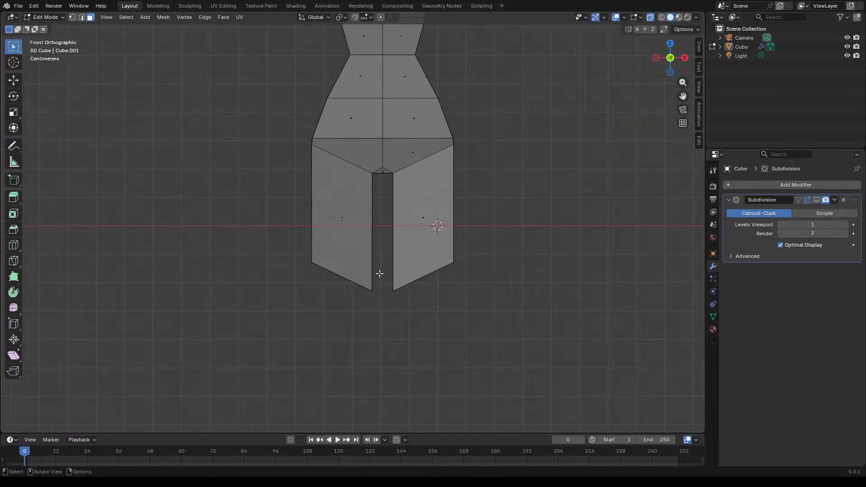
{"action": "left_click", "coordinate": [417, 283]}
{"action": "left_click", "coordinate": [344, 276], "text": "shift"}
{"action": "key", "text": "e"}
{"action": "key", "text": "z"}
{"action": "right_click", "coordinate": [510, 316]}
{"action": "key", "text": "ctrl+z"}
Step: Select the bottom end faces of both legs in front view and move them about -0.222 m along Z
{"action": "left_click", "coordinate": [453, 307]}
{"action": "left_click_drag", "start_coordinate": [448, 294], "coordinate": [412, 266]}
{"action": "left_click_drag", "start_coordinate": [323, 285], "coordinate": [350, 269], "text": "shift"}
{"action": "key", "text": "g"}
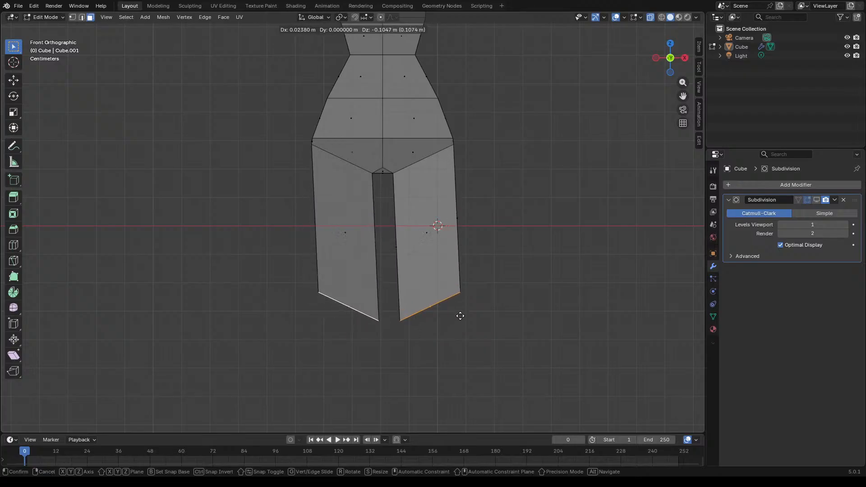
{"action": "key", "text": "z"}
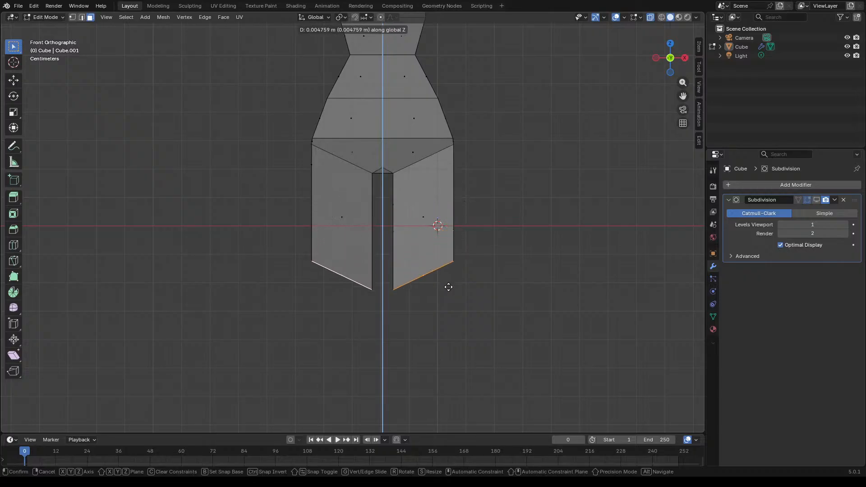
{"action": "left_click", "coordinate": [434, 351]}
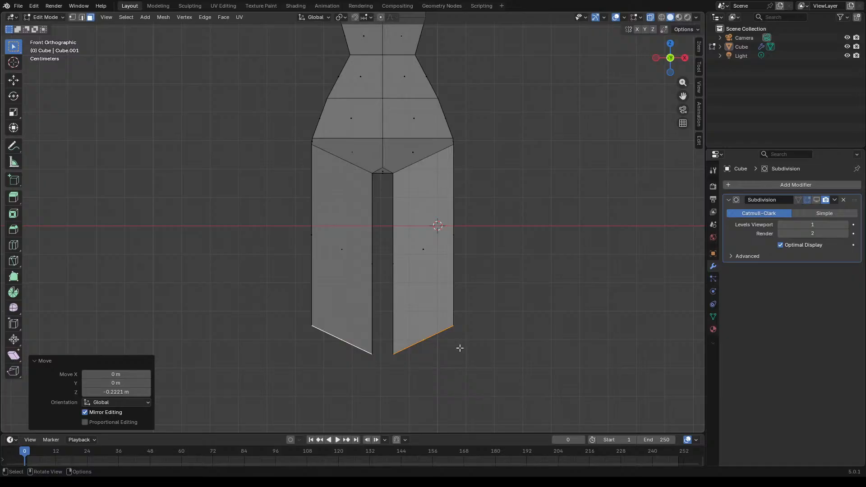
Step: Switch to edge selection and select all the edges at the bottom ends of both legs
{"action": "left_click_drag", "start_coordinate": [457, 350], "coordinate": [268, 323]}
{"action": "key", "text": "2"}
{"action": "left_click", "coordinate": [298, 361]}
{"action": "left_click_drag", "start_coordinate": [285, 372], "coordinate": [484, 315]}
{"action": "key", "text": "s"}
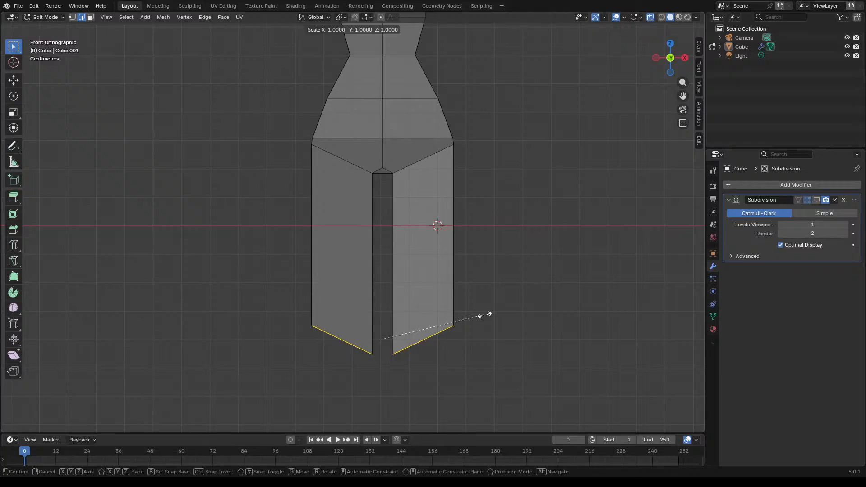
{"action": "type", "text": "z"}
{"action": "type", "text": "900"}
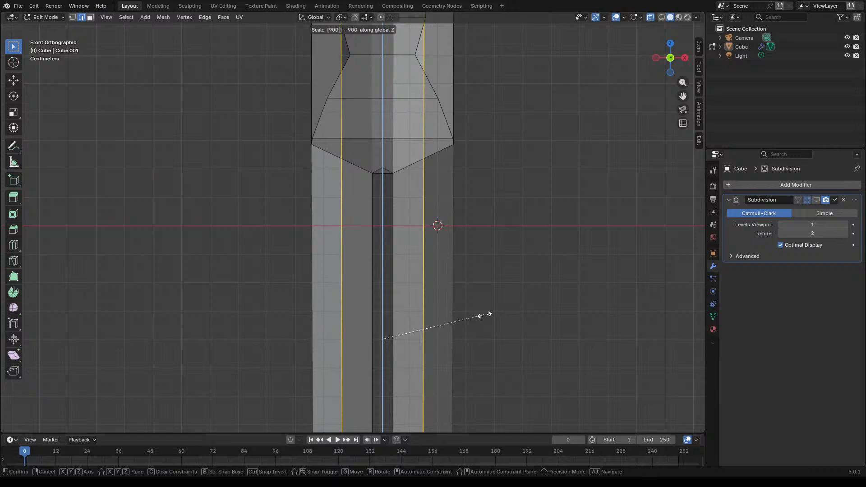
{"action": "key", "text": "Return"}
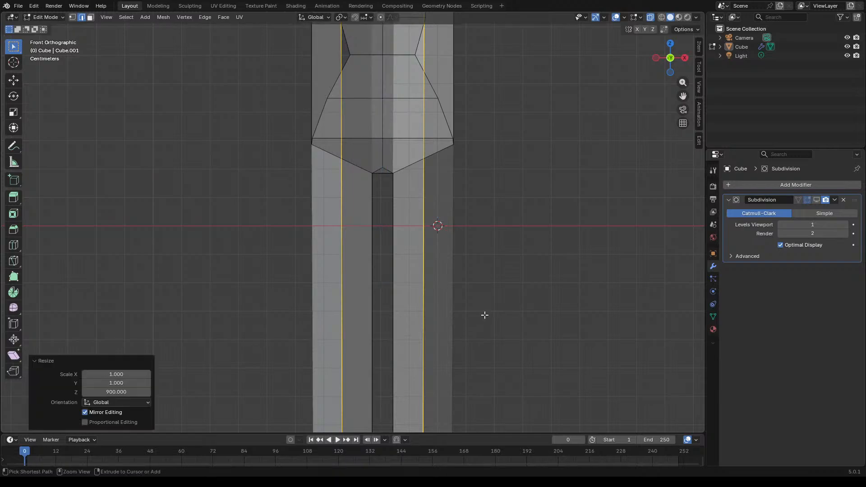
{"action": "key", "text": "ctrl+z"}
Step: Flatten the legs' bottom ends by scaling them to 0 along Z, and shrink them uniformly to about 0.587
{"action": "type", "text": "sz0"}
{"action": "key", "text": "Return"}
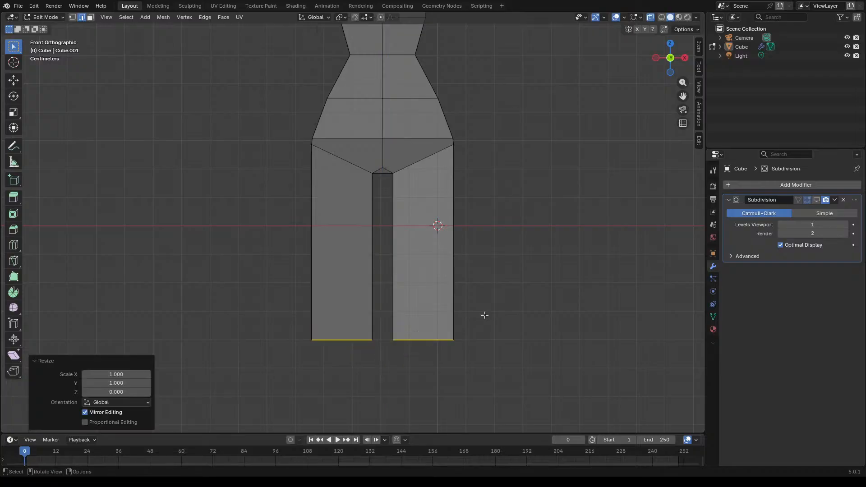
{"action": "scroll", "coordinate": [453, 342], "scroll_direction": "up", "scroll_amount": 4}
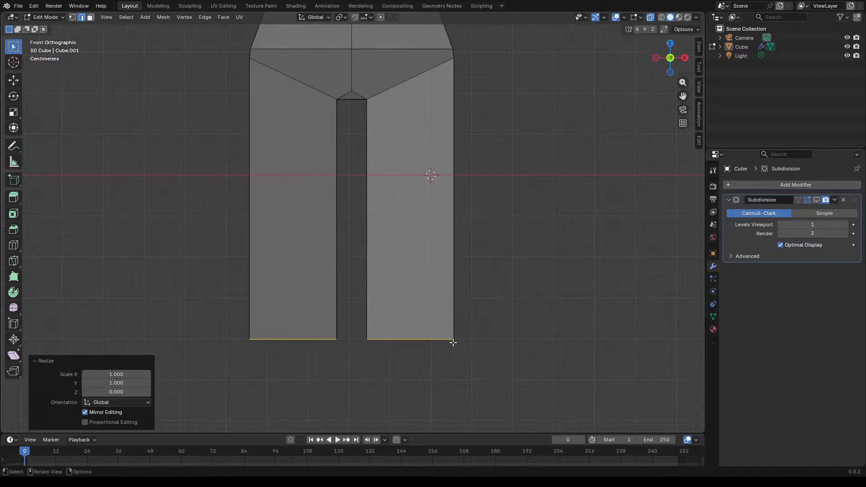
{"action": "scroll", "coordinate": [453, 343], "scroll_direction": "down", "scroll_amount": 2}
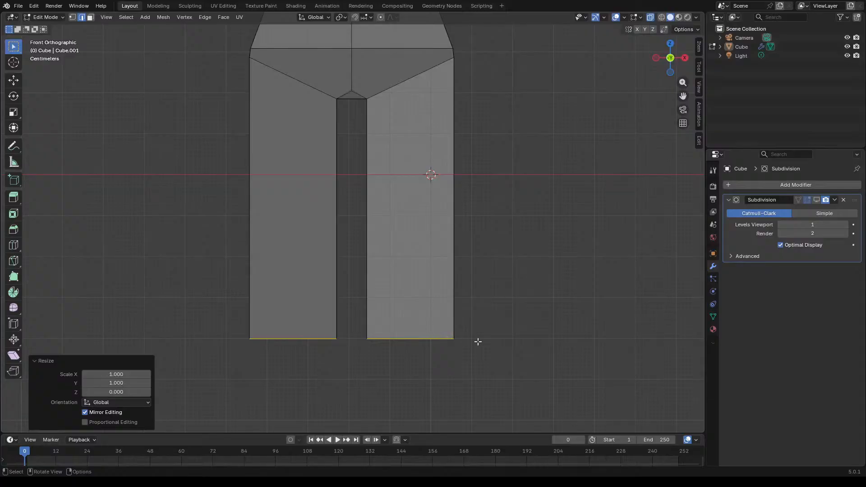
{"action": "key", "text": "s"}
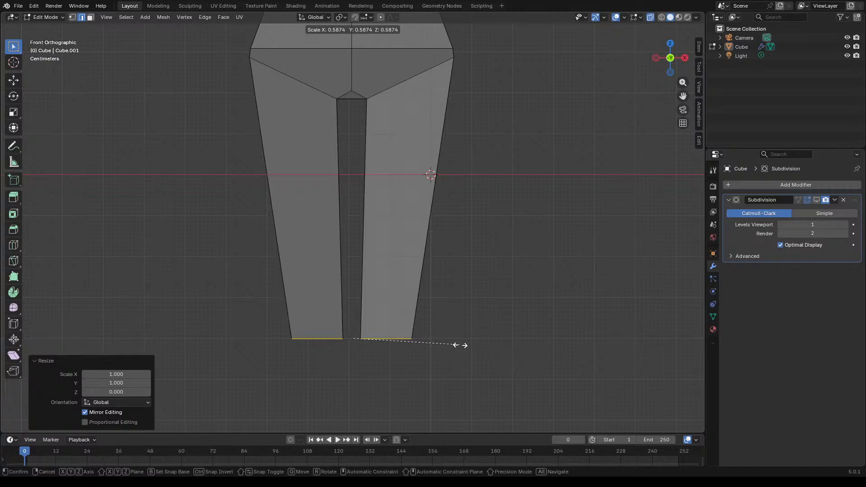
{"action": "left_click", "coordinate": [457, 345]}
Step: Extrude the bottom ends of both legs about 0.197 m downward and scale the new ends to about 1.237
{"action": "scroll", "coordinate": [461, 258], "scroll_direction": "down", "scroll_amount": 5}
{"action": "scroll", "coordinate": [427, 248], "scroll_direction": "up", "scroll_amount": 6}
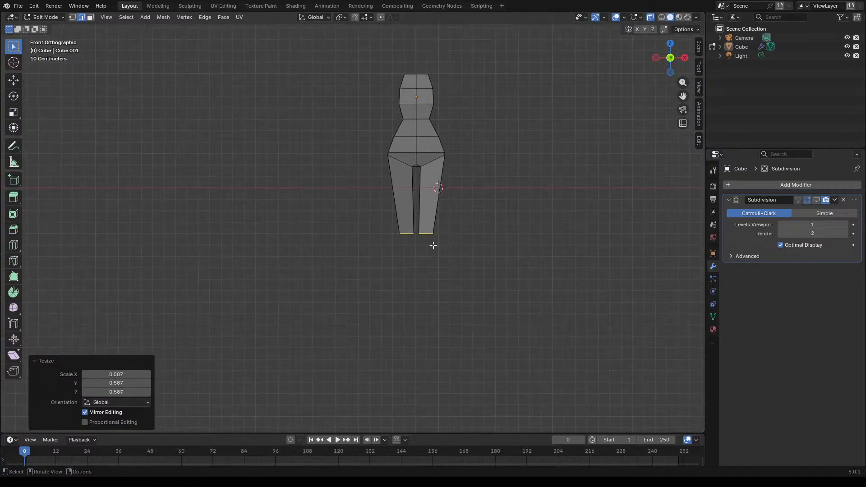
{"action": "scroll", "coordinate": [416, 226], "scroll_direction": "down", "scroll_amount": 3}
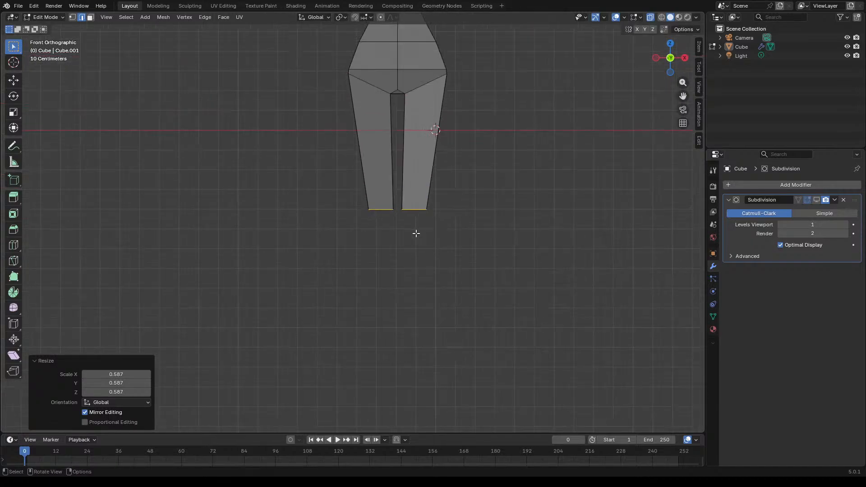
{"action": "scroll", "coordinate": [413, 234], "scroll_direction": "up", "scroll_amount": 2}
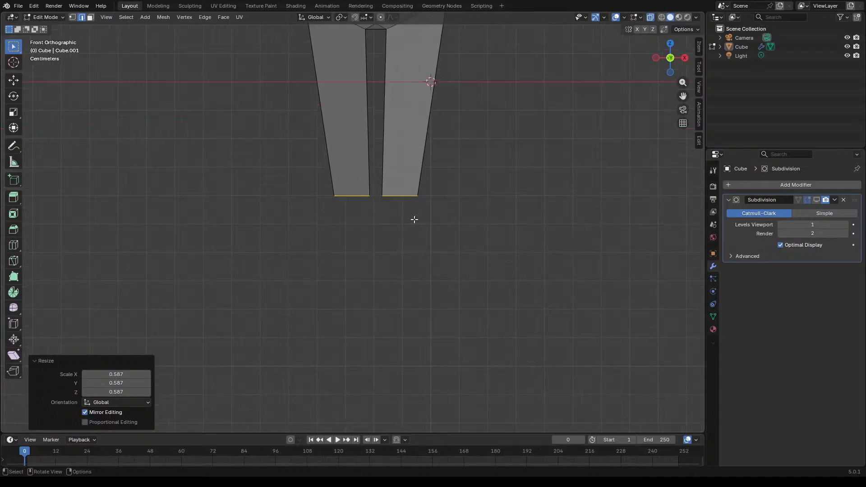
{"action": "key", "text": "e"}
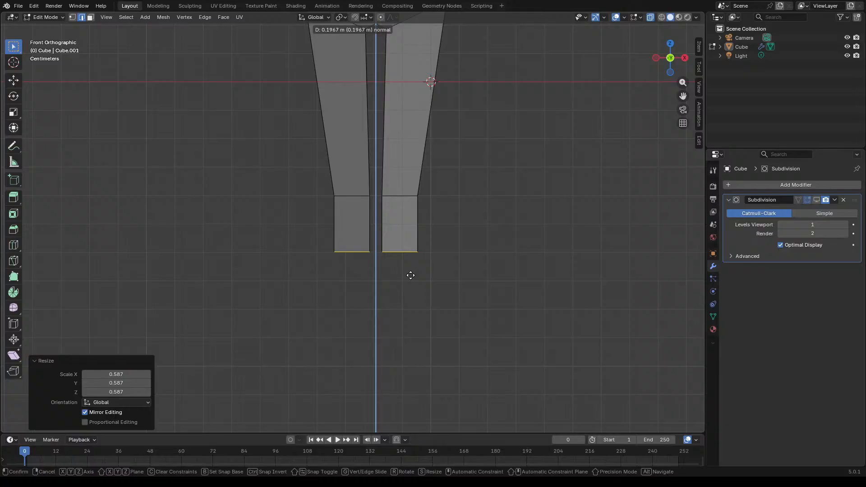
{"action": "left_click", "coordinate": [410, 275]}
{"action": "key", "text": "s"}
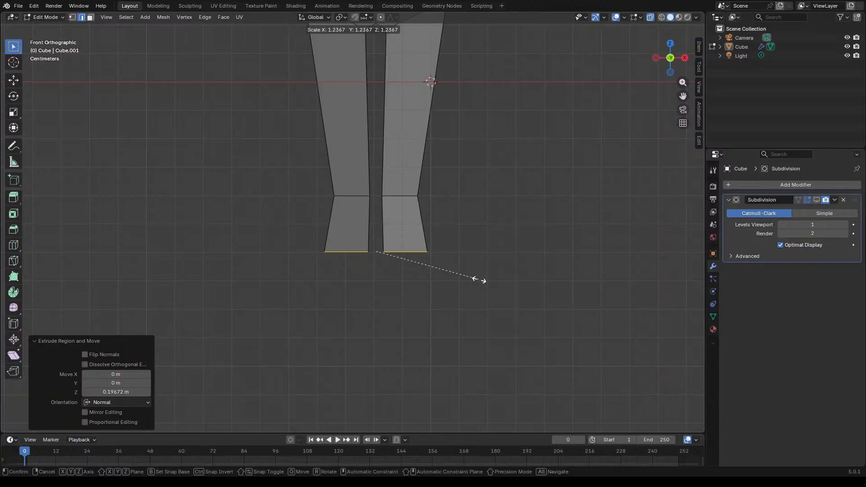
{"action": "left_click", "coordinate": [474, 279]}
Step: Extrude the lower legs about 0.4 m further down and scale their ends to about 0.579
{"action": "scroll", "coordinate": [429, 237], "scroll_direction": "down", "scroll_amount": 3}
{"action": "scroll", "coordinate": [416, 237], "scroll_direction": "up", "scroll_amount": 3}
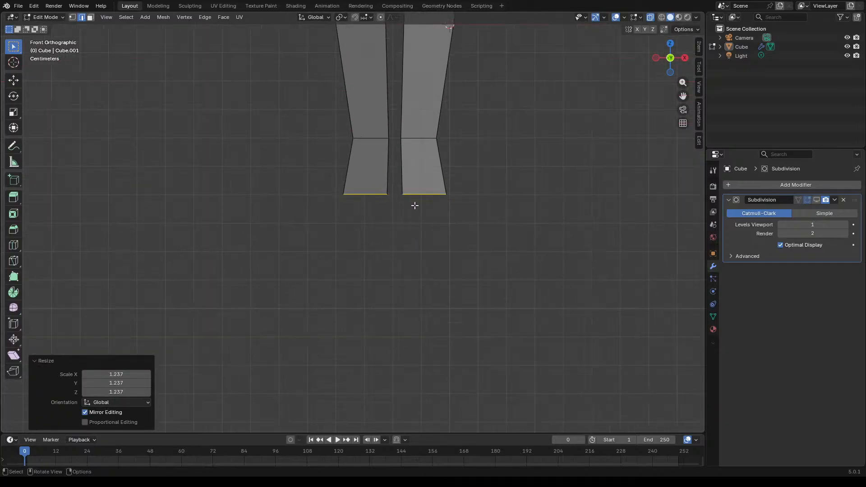
{"action": "key", "text": "e"}
{"action": "left_click", "coordinate": [407, 319]}
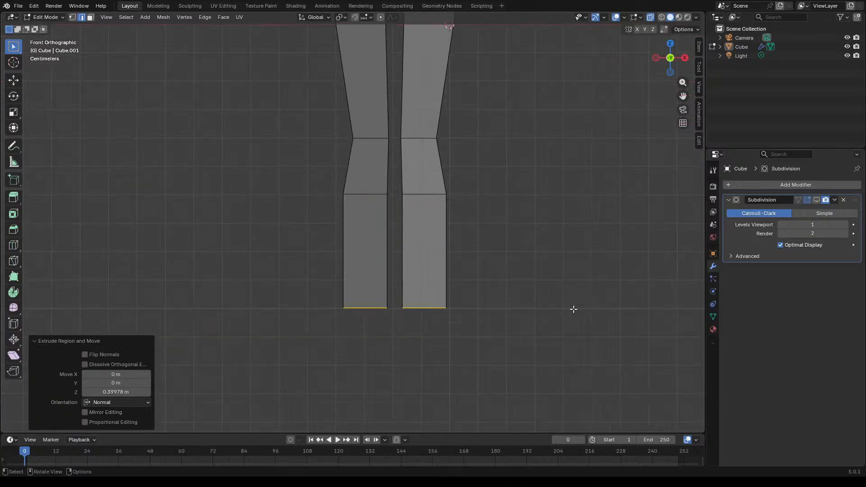
{"action": "key", "text": "s"}
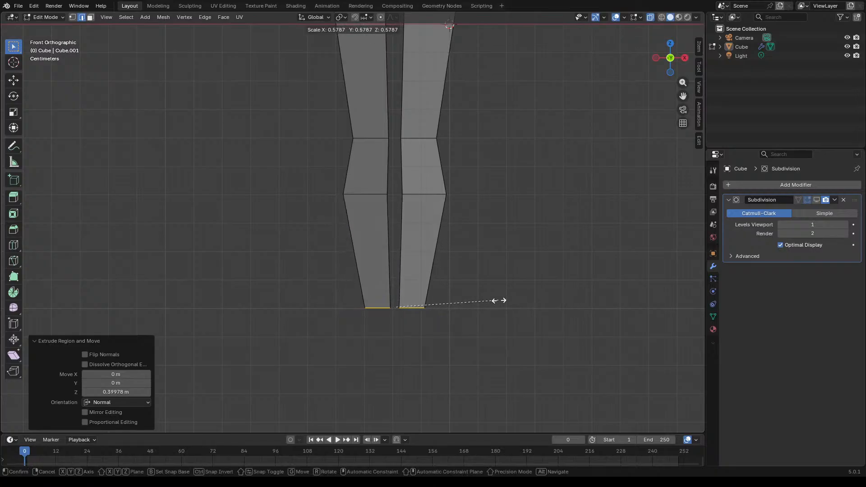
{"action": "left_click", "coordinate": [499, 300]}
{"action": "scroll", "coordinate": [460, 264], "scroll_direction": "down", "scroll_amount": 5}
{"action": "scroll", "coordinate": [448, 244], "scroll_direction": "up", "scroll_amount": 7}
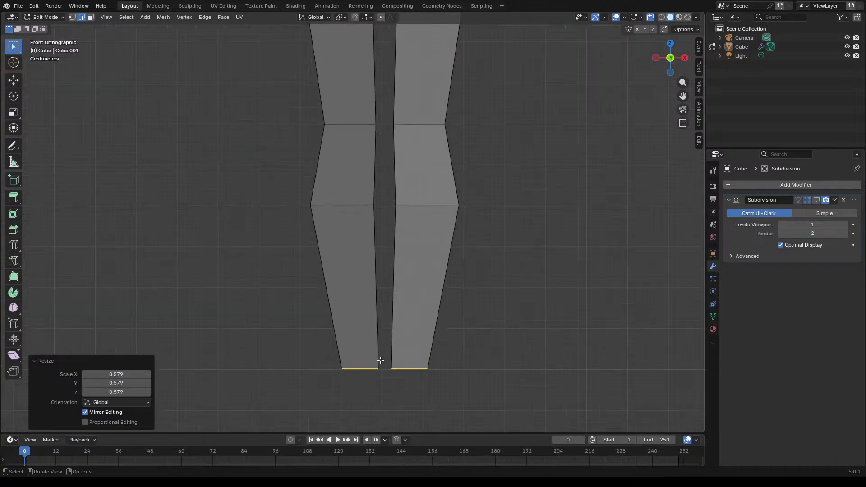
{"action": "left_click", "coordinate": [376, 229]}
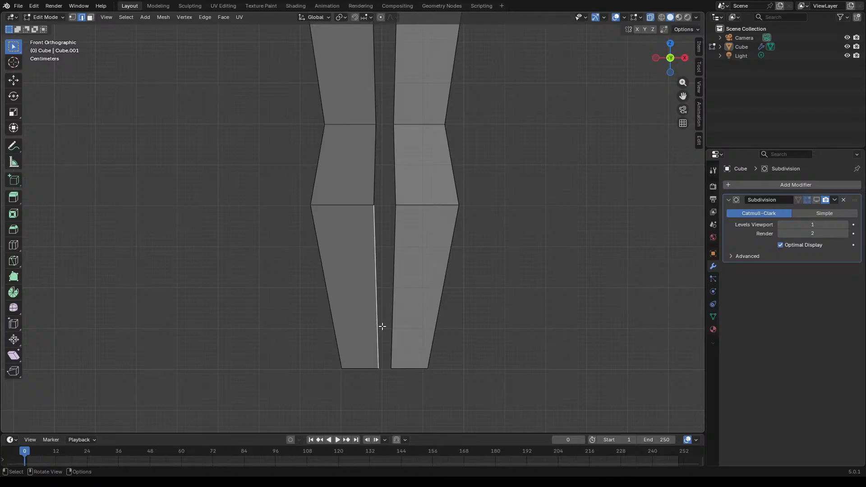
{"action": "left_click_drag", "start_coordinate": [385, 368], "coordinate": [306, 190]}
{"action": "scroll", "coordinate": [379, 286], "scroll_direction": "down", "scroll_amount": 7}
{"action": "scroll", "coordinate": [398, 233], "scroll_direction": "up", "scroll_amount": 2}
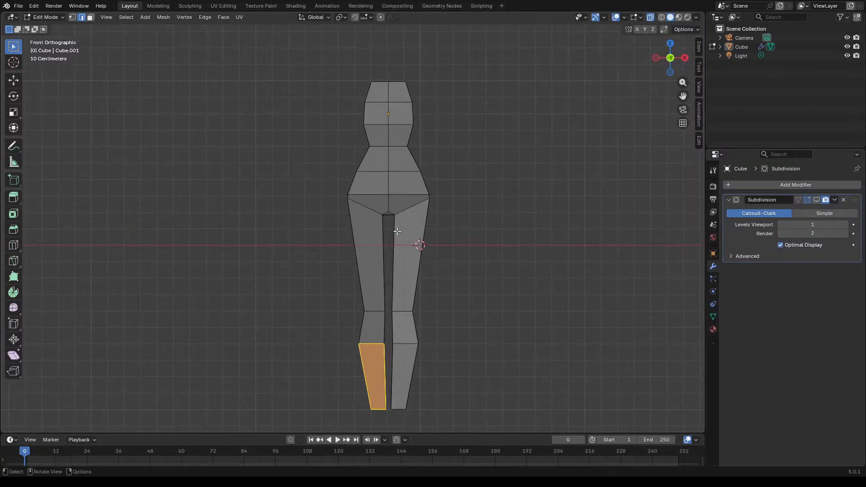
{"action": "scroll", "coordinate": [365, 167], "scroll_direction": "down", "scroll_amount": 3}
Step: Select all vertices of the body's half on the negative X side and delete them
{"action": "key", "text": "1"}
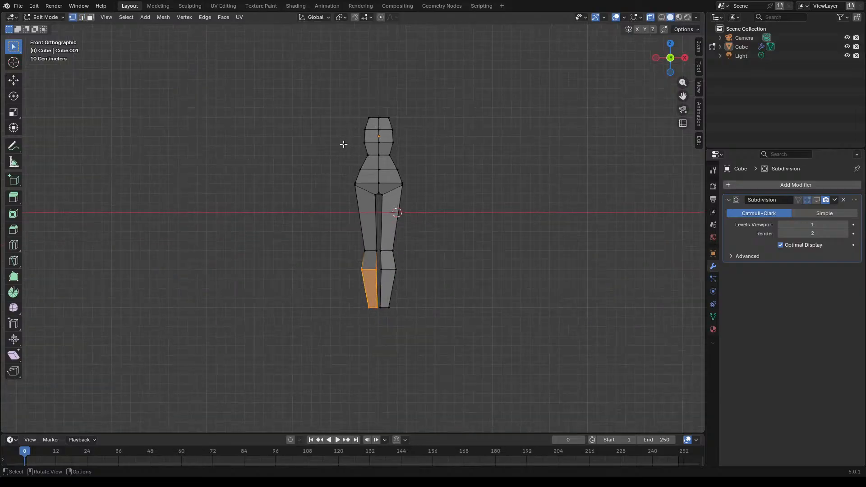
{"action": "left_click", "coordinate": [344, 141]}
{"action": "left_click_drag", "start_coordinate": [339, 95], "coordinate": [381, 336]}
{"action": "scroll", "coordinate": [359, 212], "scroll_direction": "up", "scroll_amount": 2}
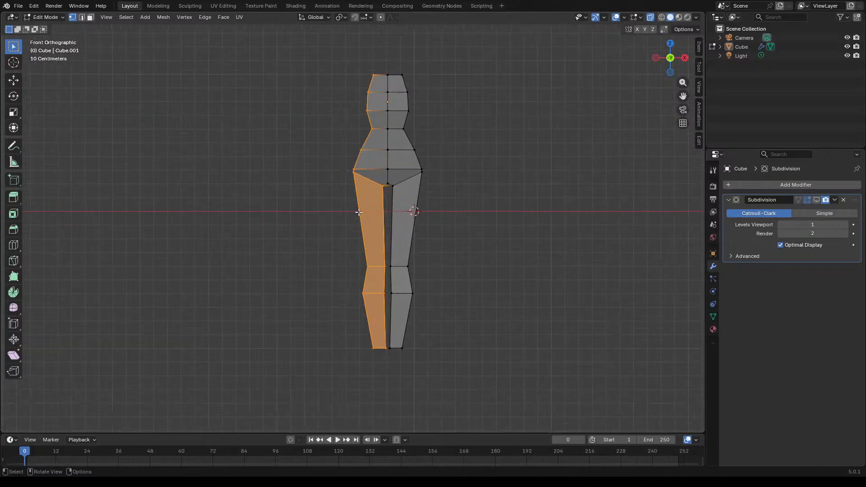
{"action": "key", "text": "x"}
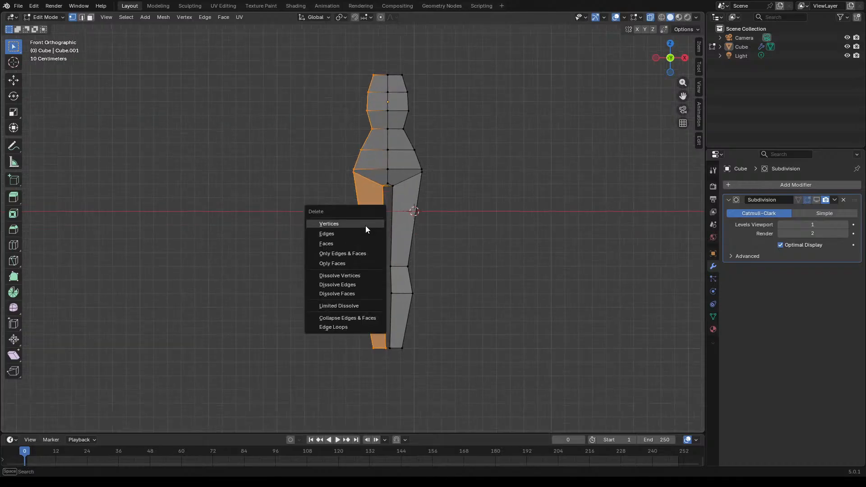
{"action": "left_click", "coordinate": [366, 224]}
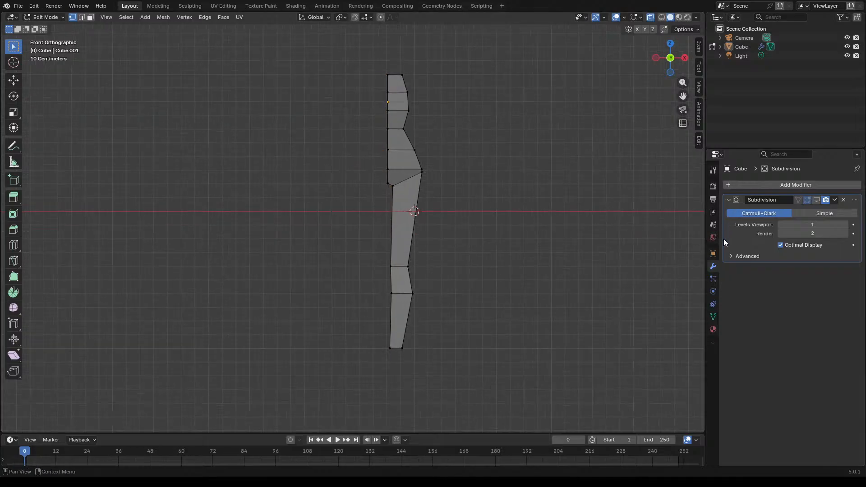
Step: Add a Mirror modifier on the X axis to the half body
{"action": "left_click", "coordinate": [746, 182]}
{"action": "mouse_move", "coordinate": [722, 185]}
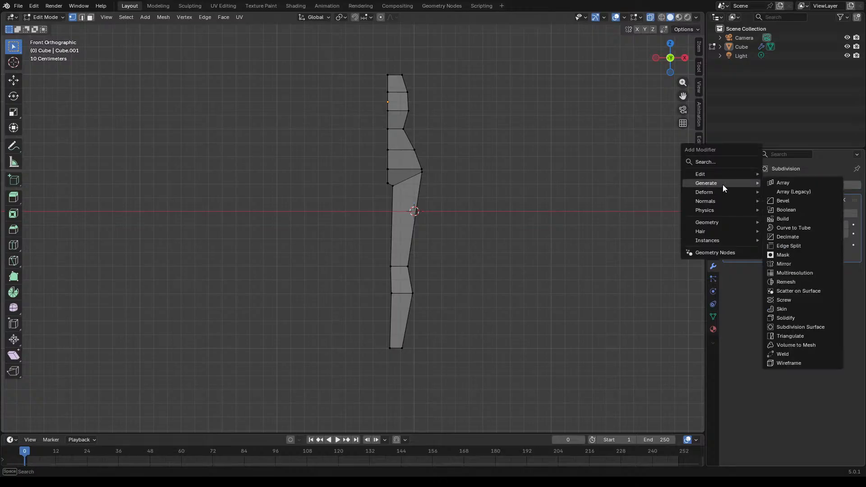
{"action": "left_click", "coordinate": [789, 264]}
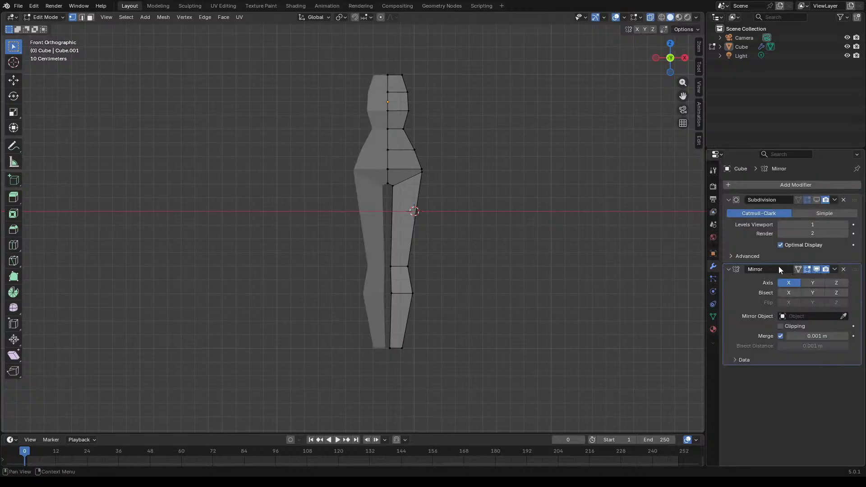
Step: Select the vertices of the lower leg below the knee and move them slightly outward along X
{"action": "scroll", "coordinate": [460, 301], "scroll_direction": "up", "scroll_amount": 2}
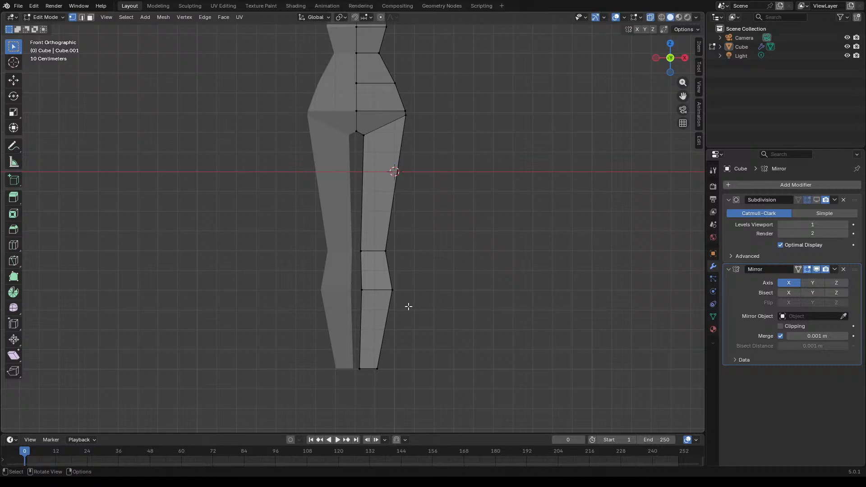
{"action": "scroll", "coordinate": [369, 285], "scroll_direction": "up", "scroll_amount": 2}
{"action": "scroll", "coordinate": [373, 251], "scroll_direction": "down", "scroll_amount": 2}
{"action": "scroll", "coordinate": [350, 217], "scroll_direction": "up", "scroll_amount": 2}
{"action": "scroll", "coordinate": [351, 251], "scroll_direction": "down", "scroll_amount": 3}
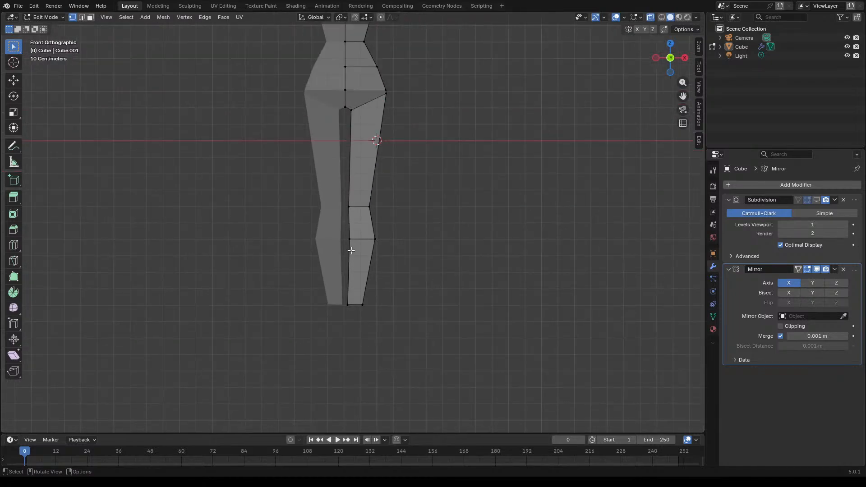
{"action": "left_click_drag", "start_coordinate": [340, 317], "coordinate": [405, 212]}
{"action": "scroll", "coordinate": [387, 253], "scroll_direction": "up", "scroll_amount": 1}
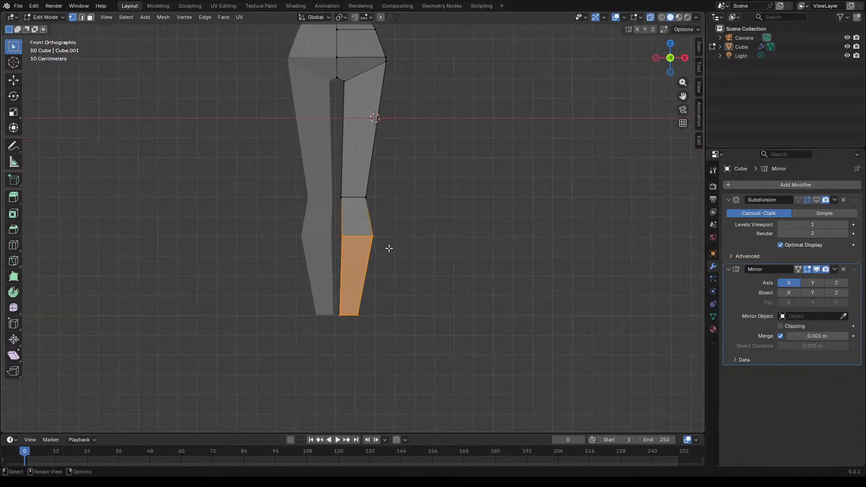
{"action": "key", "text": "g"}
{"action": "key", "text": "x"}
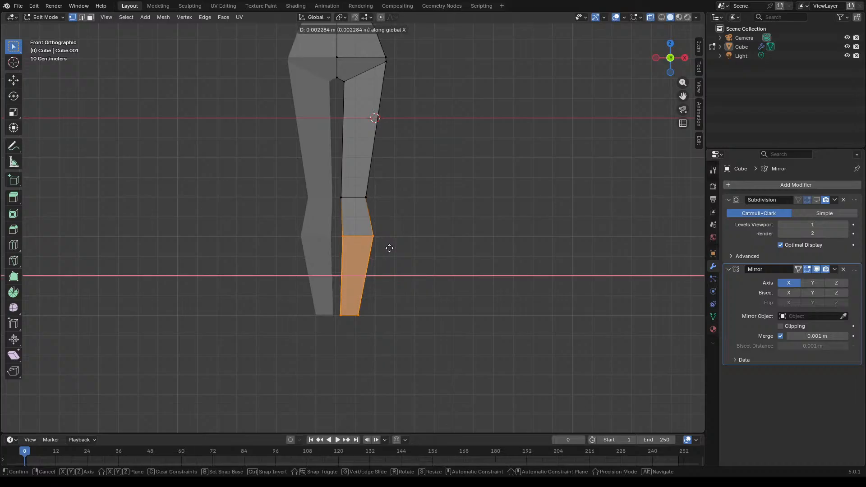
{"action": "left_click", "coordinate": [390, 248]}
Step: Select the vertices at the ankle end of the lower leg and move them about 0.016 m outward along X
{"action": "left_click_drag", "start_coordinate": [342, 331], "coordinate": [369, 306]}
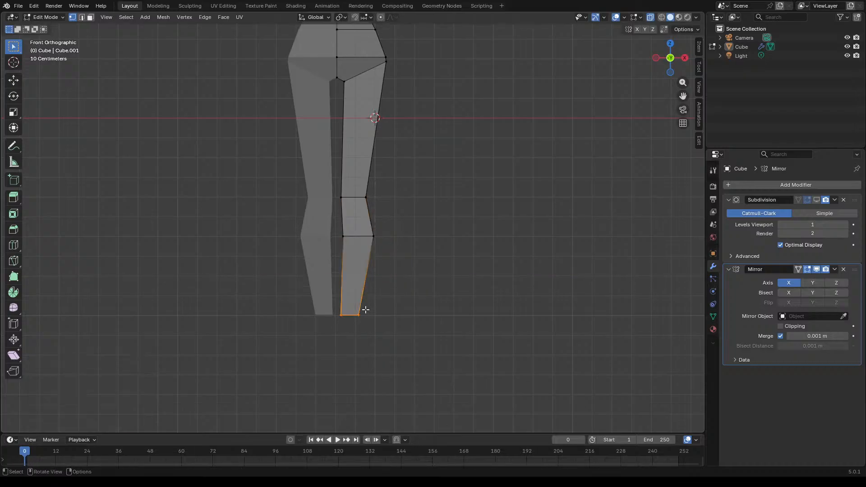
{"action": "key", "text": "g"}
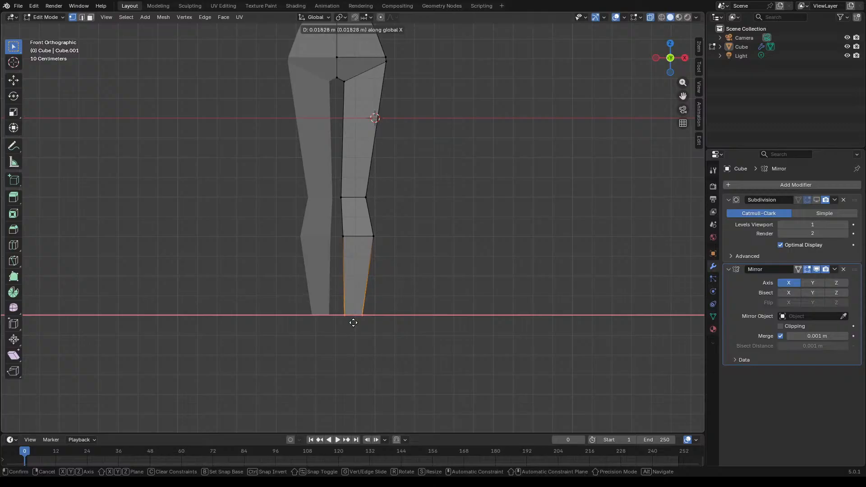
{"action": "left_click", "coordinate": [353, 323]}
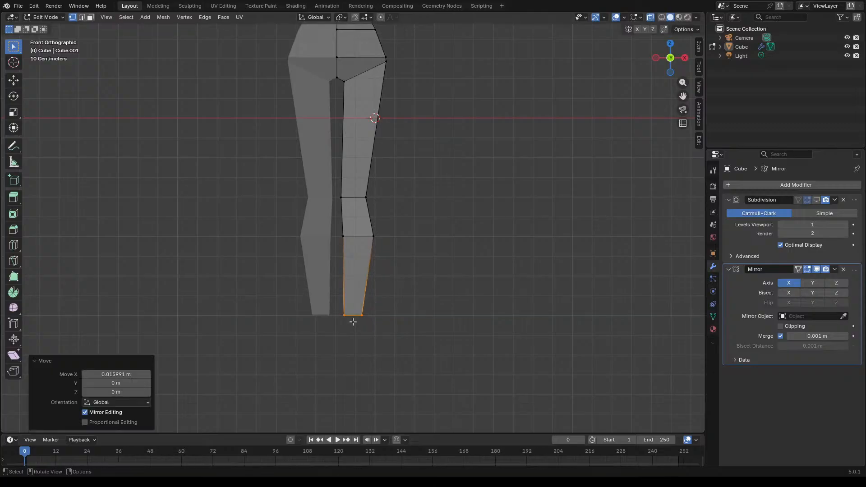
Step: Extrude the selected face at the ankle end about 0.117 m downward
{"action": "scroll", "coordinate": [393, 294], "scroll_direction": "down", "scroll_amount": 6}
{"action": "scroll", "coordinate": [377, 240], "scroll_direction": "up", "scroll_amount": 5}
{"action": "scroll", "coordinate": [376, 241], "scroll_direction": "up", "scroll_amount": 4}
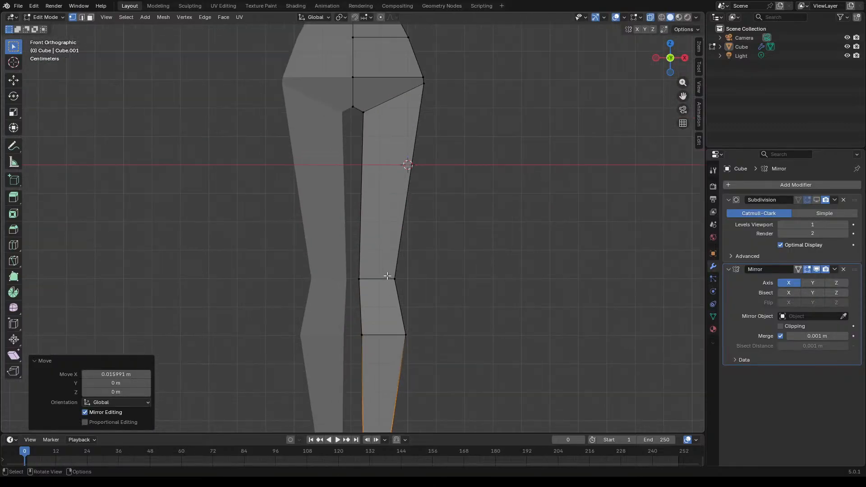
{"action": "scroll", "coordinate": [429, 302], "scroll_direction": "down", "scroll_amount": 4}
{"action": "scroll", "coordinate": [405, 285], "scroll_direction": "up", "scroll_amount": 2}
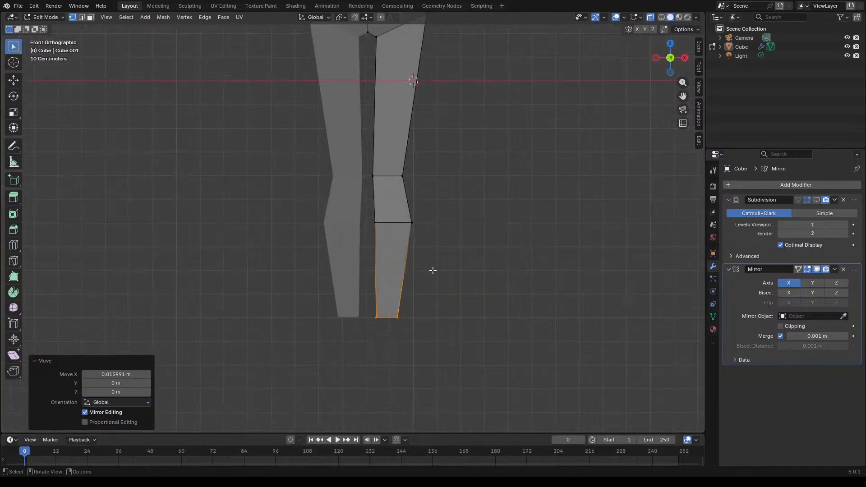
{"action": "scroll", "coordinate": [418, 250], "scroll_direction": "down", "scroll_amount": 3}
{"action": "scroll", "coordinate": [394, 291], "scroll_direction": "up", "scroll_amount": 4}
{"action": "scroll", "coordinate": [398, 306], "scroll_direction": "down", "scroll_amount": 1}
{"action": "scroll", "coordinate": [398, 306], "scroll_direction": "up", "scroll_amount": 3}
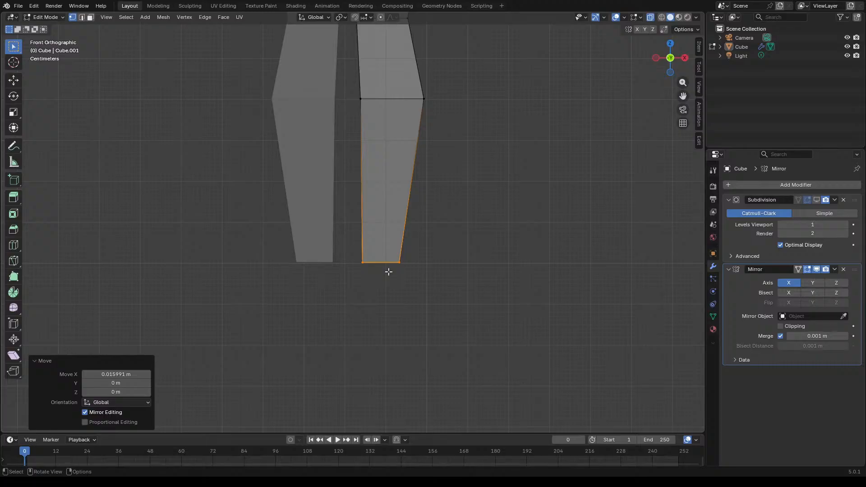
{"action": "key", "text": "3"}
{"action": "key", "text": "e"}
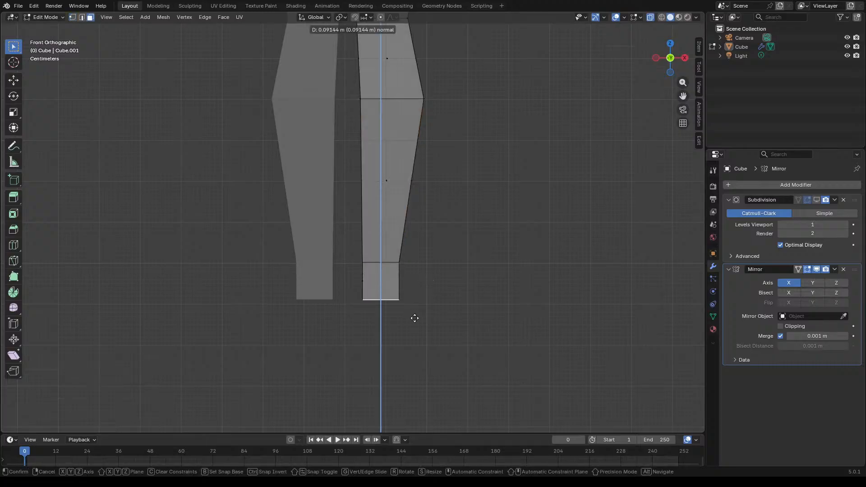
{"action": "left_click", "coordinate": [413, 328]}
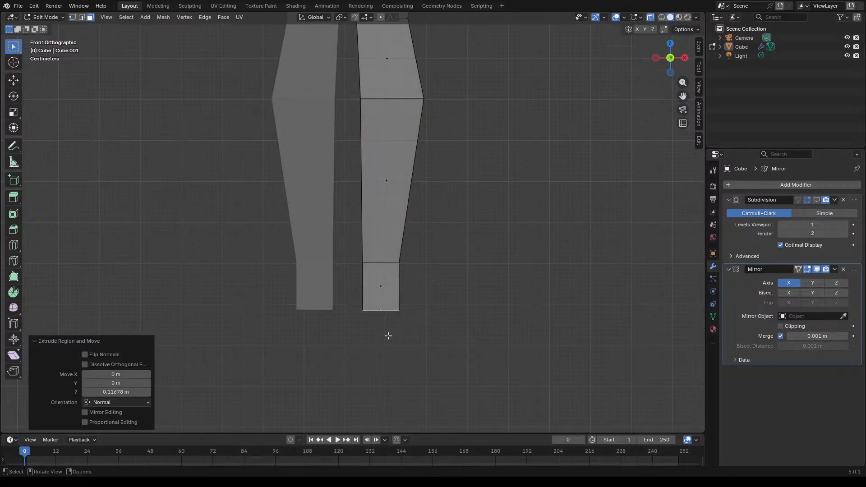
Step: Scale the extruded bottom face to about 1.509 and flatten it with a Z scale of 0
{"action": "key", "text": "s"}
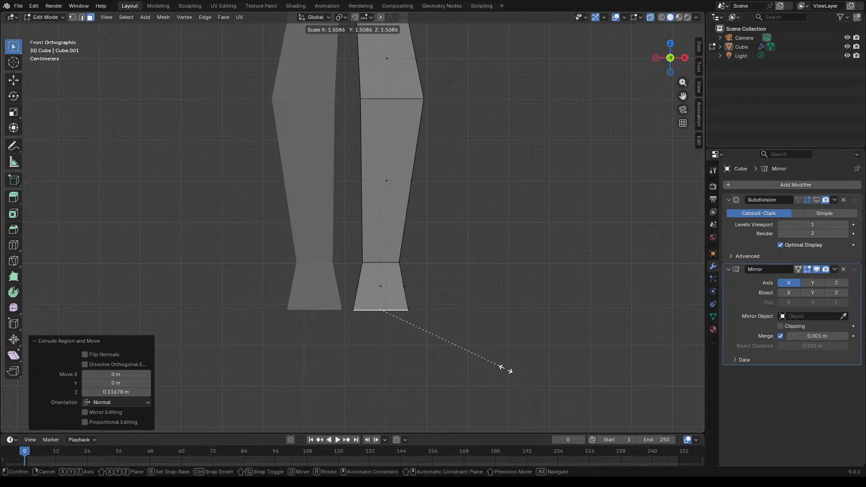
{"action": "left_click", "coordinate": [505, 369]}
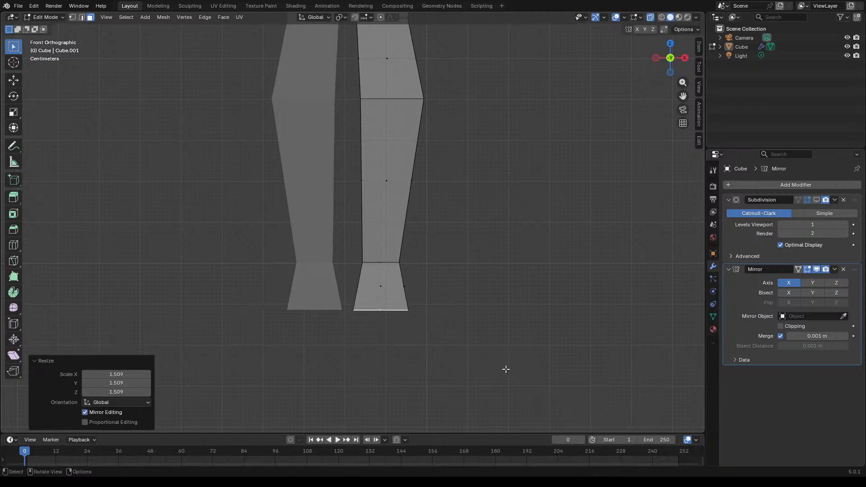
{"action": "type", "text": "sz0"}
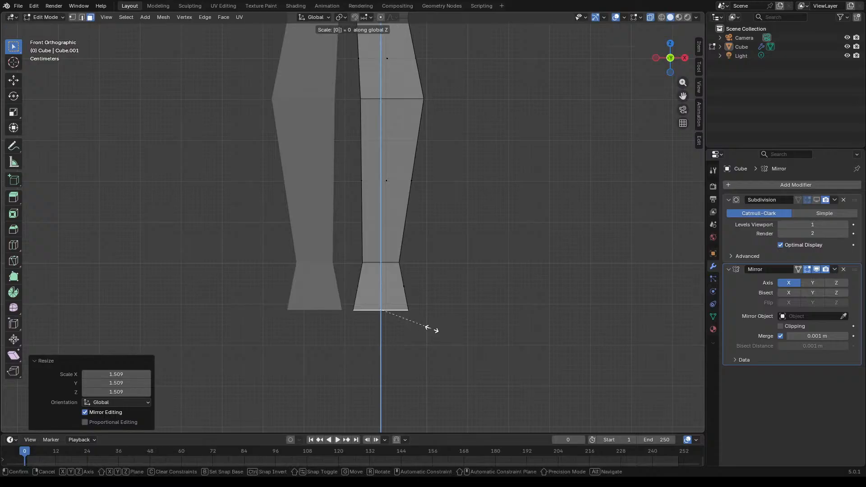
{"action": "key", "text": "Return"}
Step: Scale the flattened bottom face of the foot uniformly to about 0.946
{"action": "scroll", "coordinate": [352, 313], "scroll_direction": "up", "scroll_amount": 8}
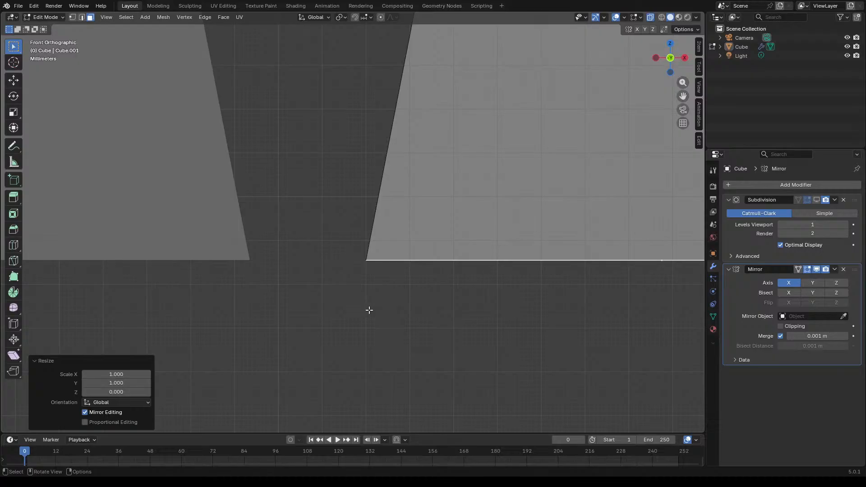
{"action": "key", "text": "s"}
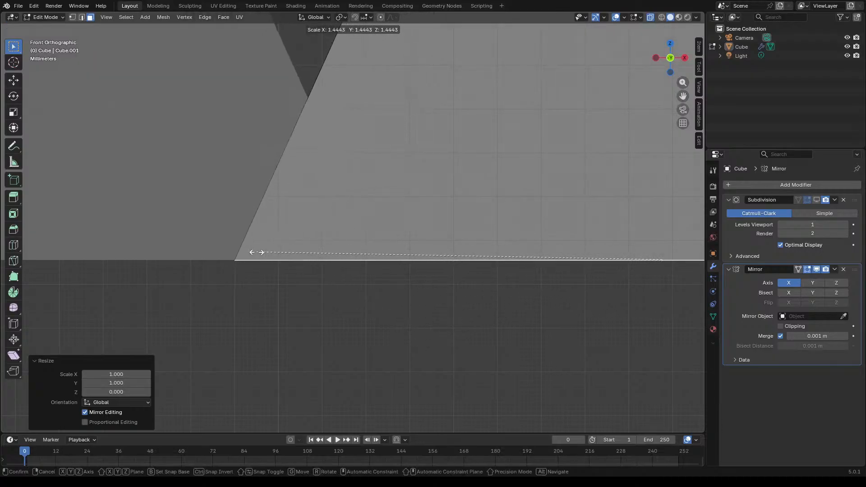
{"action": "left_click", "coordinate": [397, 250]}
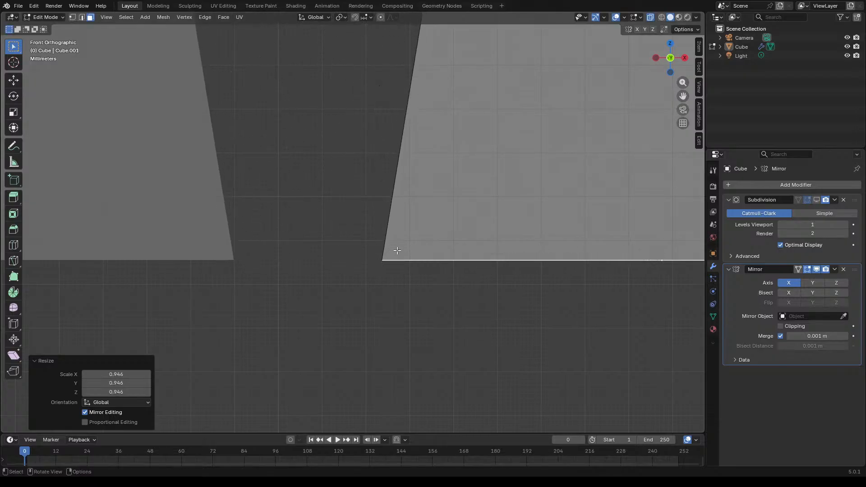
Step: Widen the bottom face of the foot along X by a factor of about 1.142
{"action": "scroll", "coordinate": [397, 250], "scroll_direction": "down", "scroll_amount": 8}
{"action": "scroll", "coordinate": [401, 231], "scroll_direction": "up", "scroll_amount": 3}
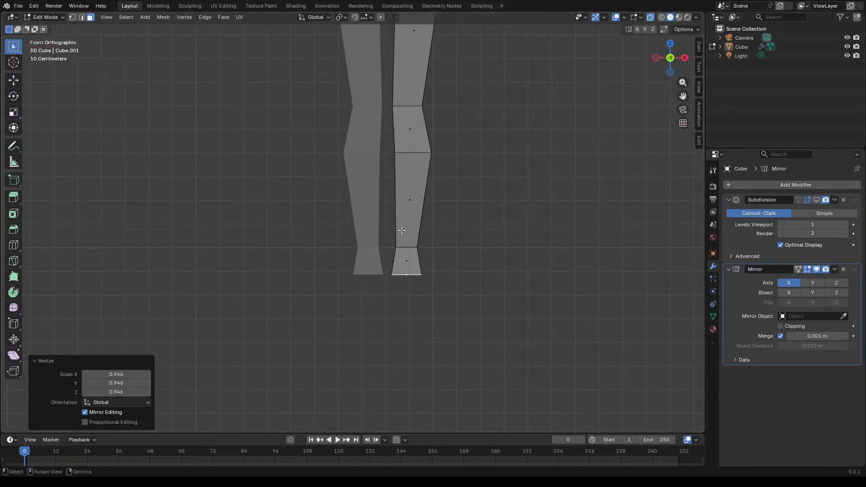
{"action": "scroll", "coordinate": [406, 171], "scroll_direction": "up", "scroll_amount": 4}
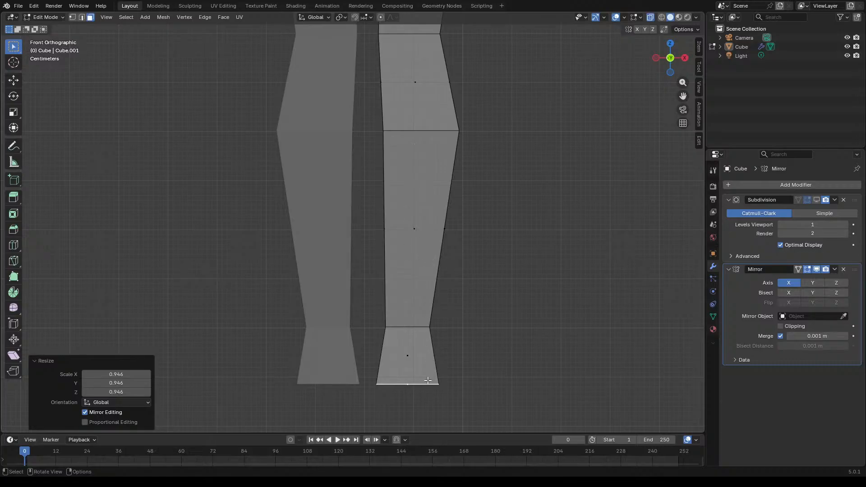
{"action": "key", "text": "s"}
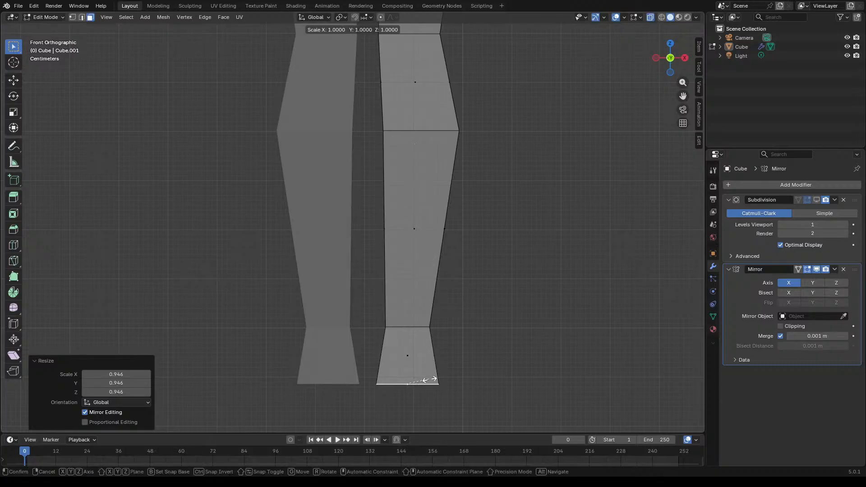
{"action": "key", "text": "x"}
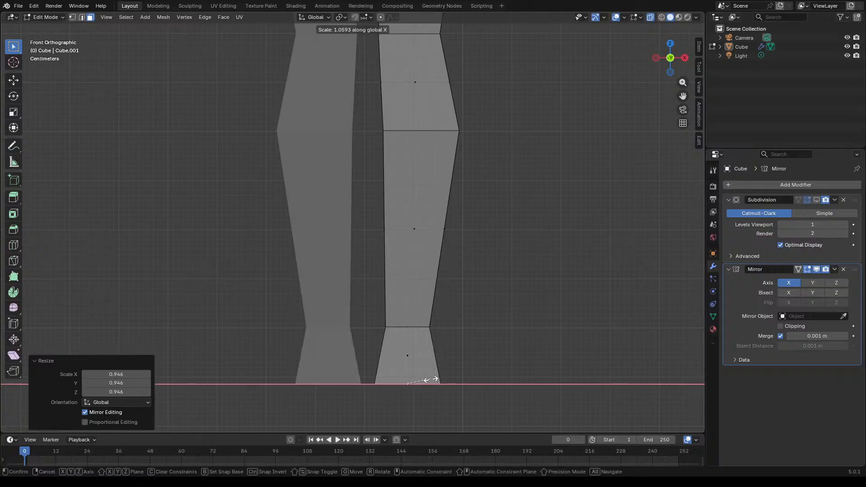
{"action": "left_click", "coordinate": [433, 379]}
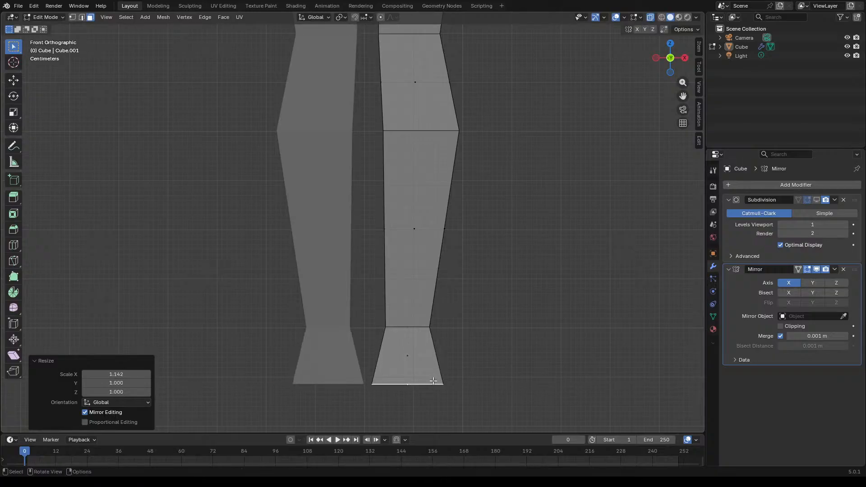
Step: Move the bottom face of the foot about 0.019 m outward along X
{"action": "key", "text": "g"}
{"action": "key", "text": "x"}
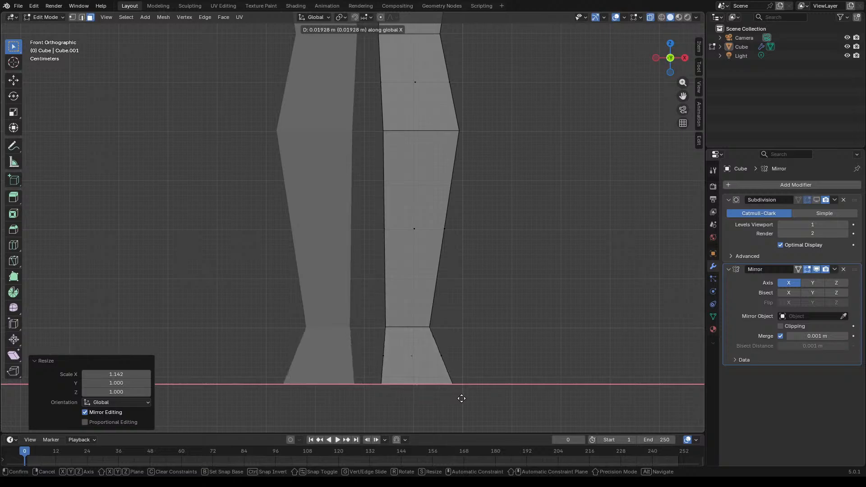
{"action": "left_click", "coordinate": [462, 397]}
{"action": "scroll", "coordinate": [462, 397], "scroll_direction": "down", "scroll_amount": 4}
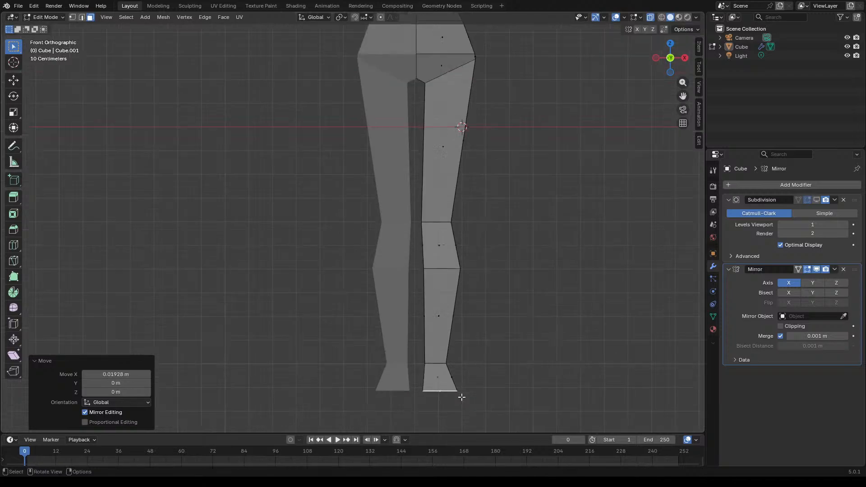
Step: Scale the foot's bottom face up slightly along X and shift it about 0.004 m further outward along X
{"action": "scroll", "coordinate": [457, 371], "scroll_direction": "up", "scroll_amount": 3}
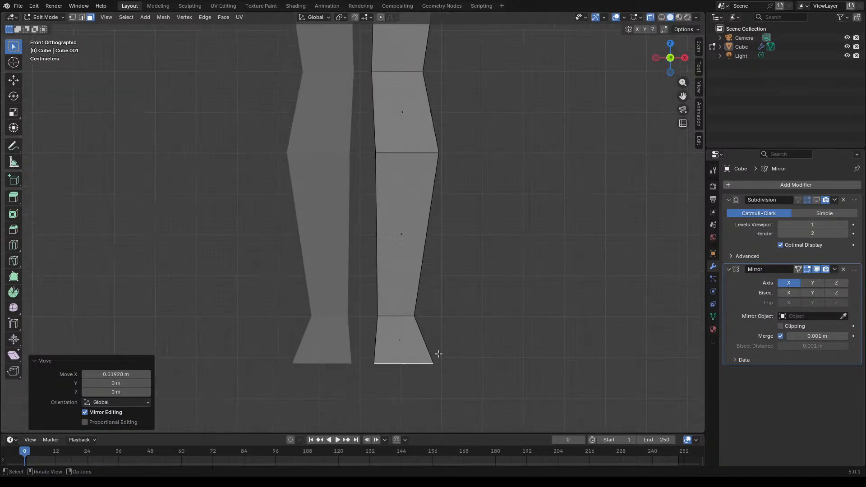
{"action": "key", "text": "s"}
{"action": "key", "text": "x"}
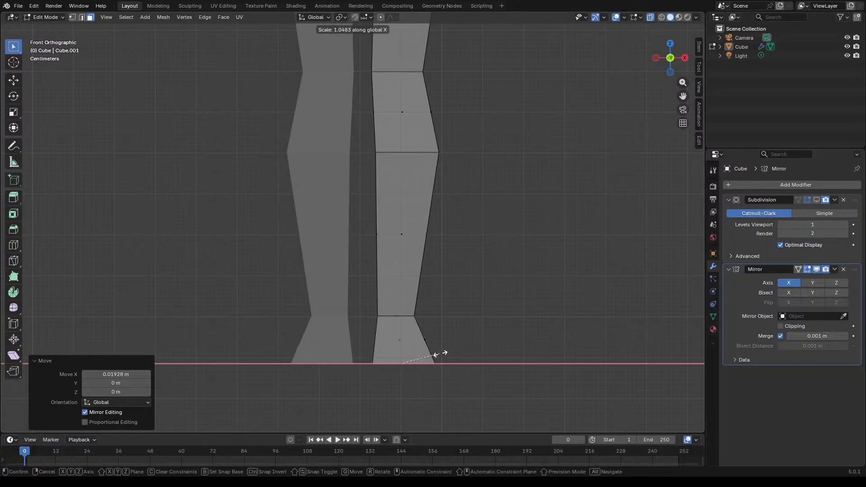
{"action": "left_click", "coordinate": [440, 354]}
{"action": "key", "text": "g"}
{"action": "key", "text": "x"}
{"action": "left_click", "coordinate": [441, 354]}
{"action": "scroll", "coordinate": [468, 342], "scroll_direction": "down", "scroll_amount": 5}
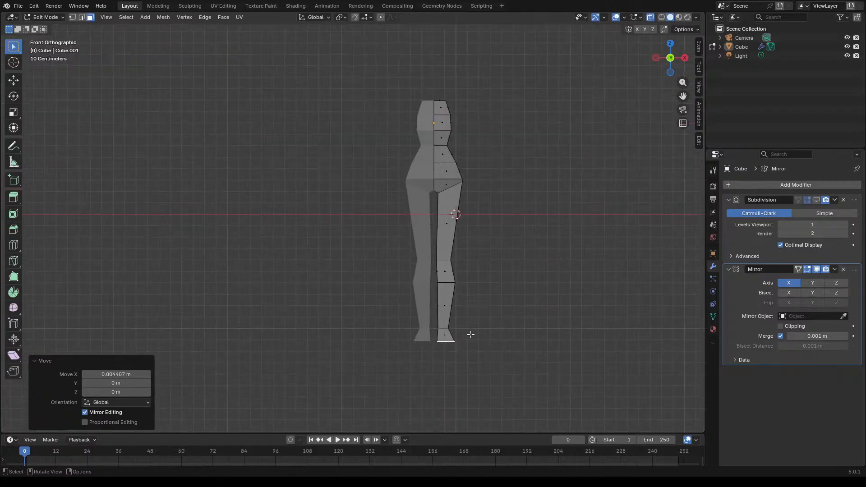
Step: Delete the leftover horizontal face under the rear of the ankle, behind the extruded foot
{"action": "scroll", "coordinate": [470, 334], "scroll_direction": "down", "scroll_amount": 6}
{"action": "scroll", "coordinate": [456, 253], "scroll_direction": "up", "scroll_amount": 6}
{"action": "scroll", "coordinate": [470, 302], "scroll_direction": "down", "scroll_amount": 1}
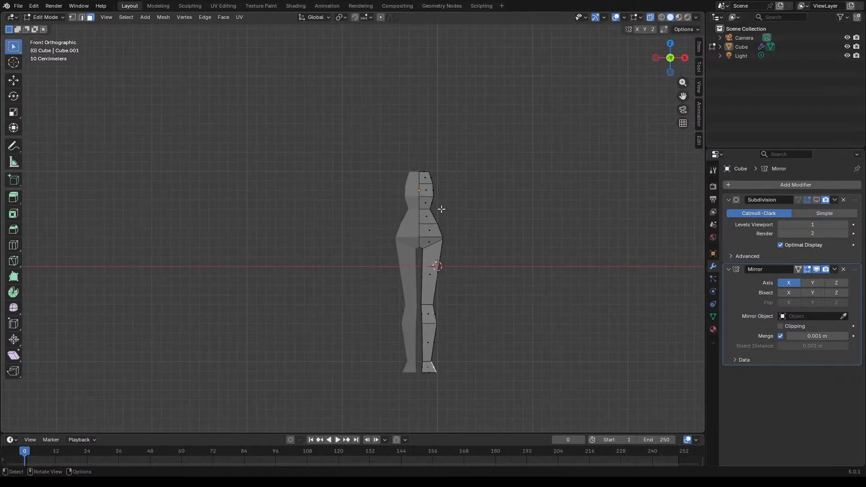
{"action": "scroll", "coordinate": [433, 252], "scroll_direction": "up", "scroll_amount": 4}
{"action": "scroll", "coordinate": [448, 255], "scroll_direction": "down", "scroll_amount": 5}
{"action": "middle_click_drag", "start_coordinate": [467, 257], "coordinate": [369, 256]}
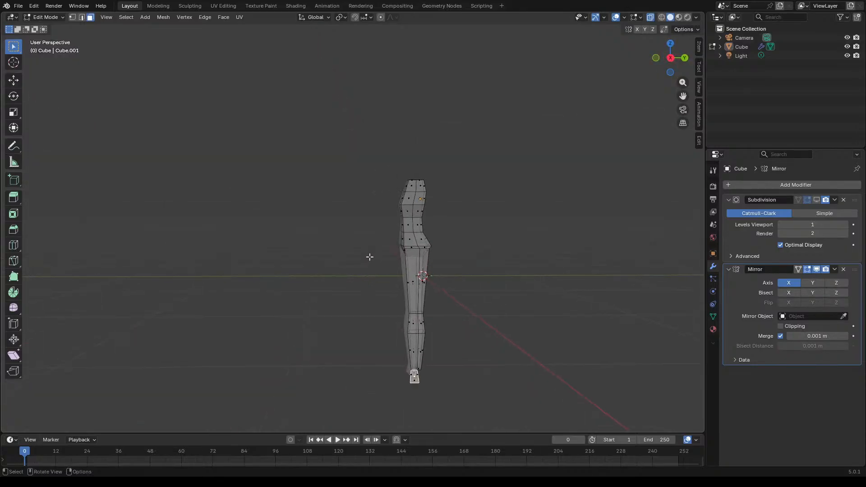
{"action": "middle_click_drag", "start_coordinate": [458, 280], "coordinate": [437, 267]}
{"action": "scroll", "coordinate": [399, 303], "scroll_direction": "up", "scroll_amount": 6}
{"action": "middle_click_drag", "start_coordinate": [398, 304], "coordinate": [401, 300]}
{"action": "left_click", "coordinate": [274, 277]}
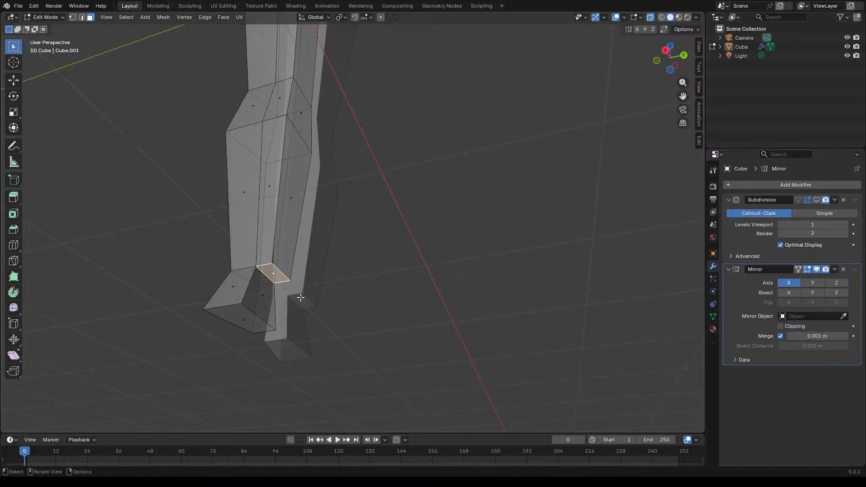
{"action": "middle_click_drag", "start_coordinate": [307, 295], "coordinate": [329, 287]}
{"action": "middle_click_drag", "start_coordinate": [378, 326], "coordinate": [373, 317]}
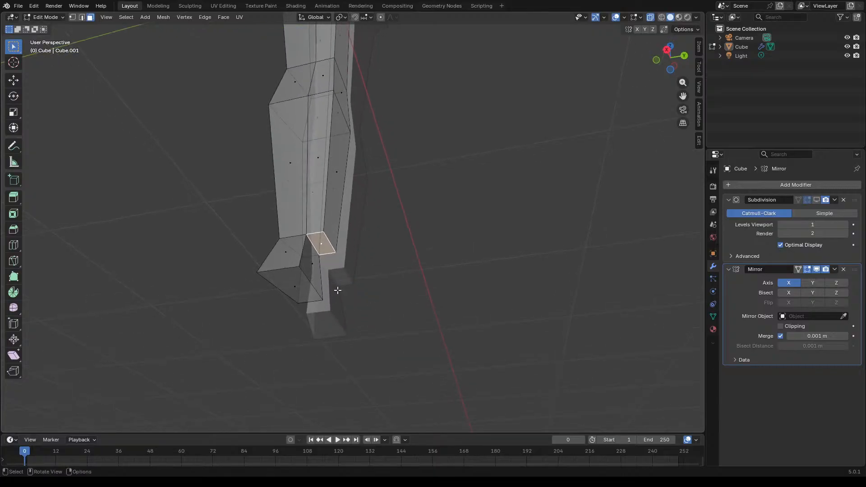
{"action": "scroll", "coordinate": [315, 245], "scroll_direction": "up", "scroll_amount": 3}
{"action": "scroll", "coordinate": [317, 247], "scroll_direction": "down", "scroll_amount": 6}
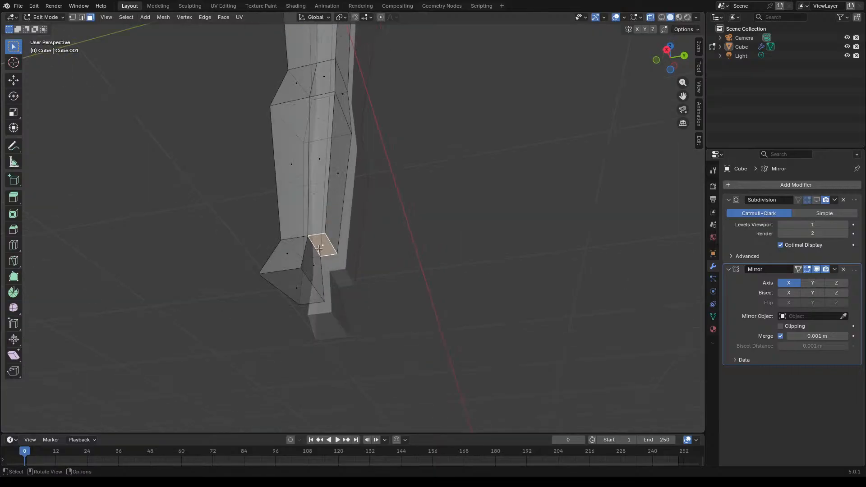
{"action": "scroll", "coordinate": [319, 247], "scroll_direction": "up", "scroll_amount": 3}
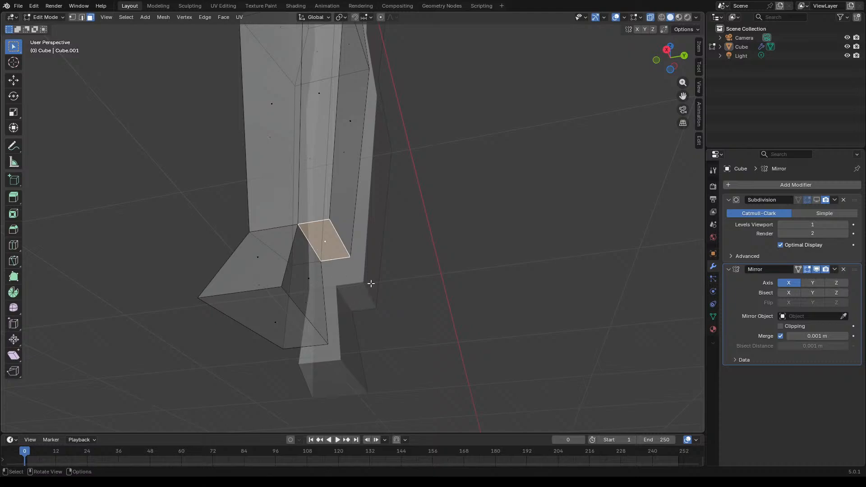
{"action": "key", "text": "x"}
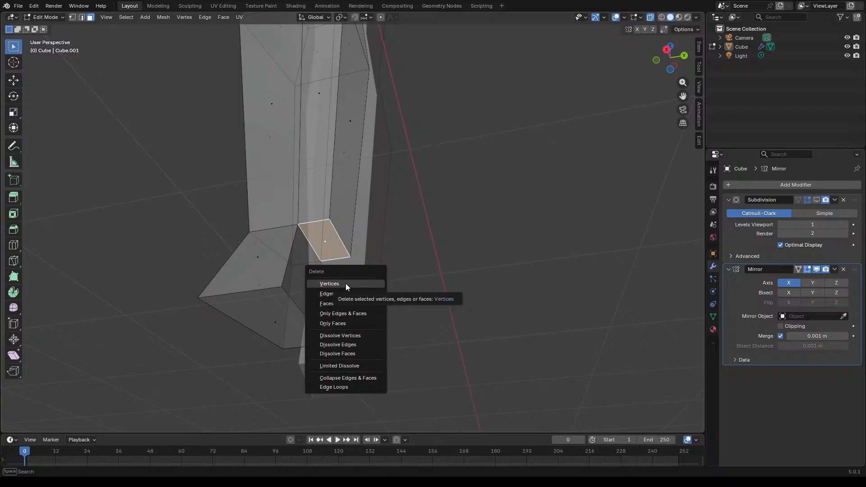
{"action": "left_click", "coordinate": [345, 303]}
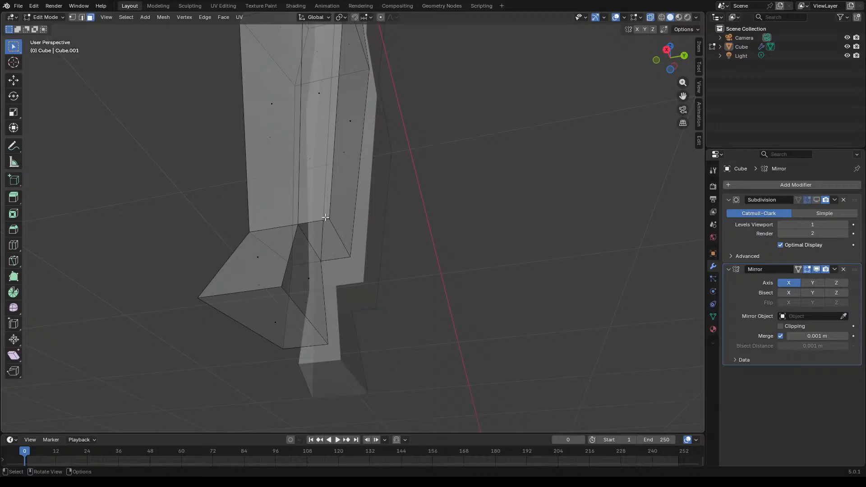
Step: Delete the two front-to-back edges bordering the opening under the rear of the ankle
{"action": "key", "text": "2"}
{"action": "left_click", "coordinate": [324, 220]}
{"action": "left_click", "coordinate": [338, 259], "text": "shift"}
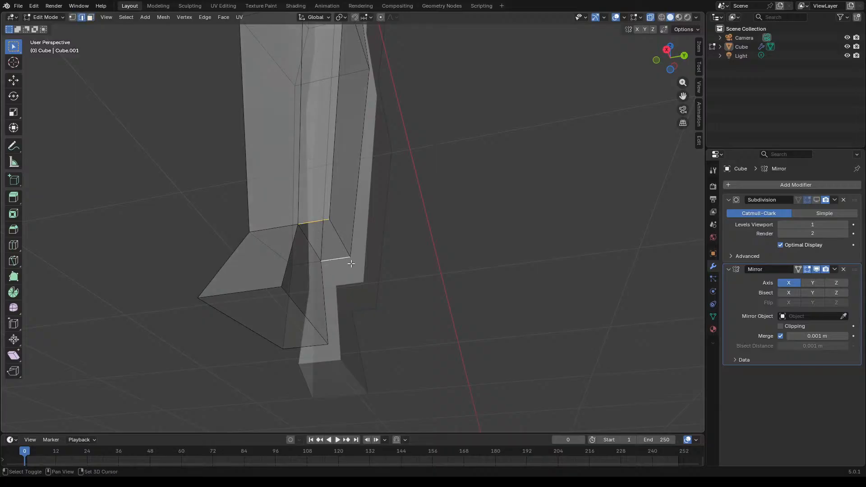
{"action": "key", "text": "x"}
{"action": "left_click", "coordinate": [364, 271]}
Step: Move the two rear ankle vertices about 0.038 m forward along Y onto the ankle vertices in front of them
{"action": "key", "text": "1"}
{"action": "left_click", "coordinate": [329, 219]}
{"action": "left_click", "coordinate": [350, 257], "text": "shift"}
{"action": "key", "text": "g"}
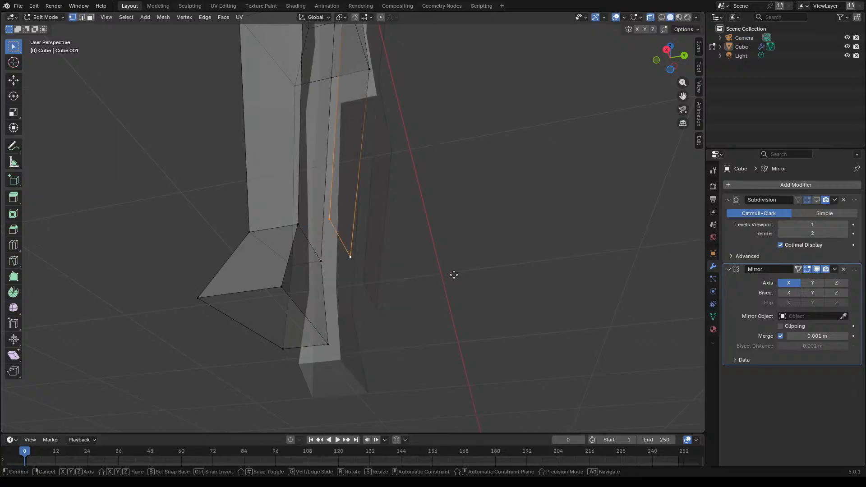
{"action": "key", "text": "y"}
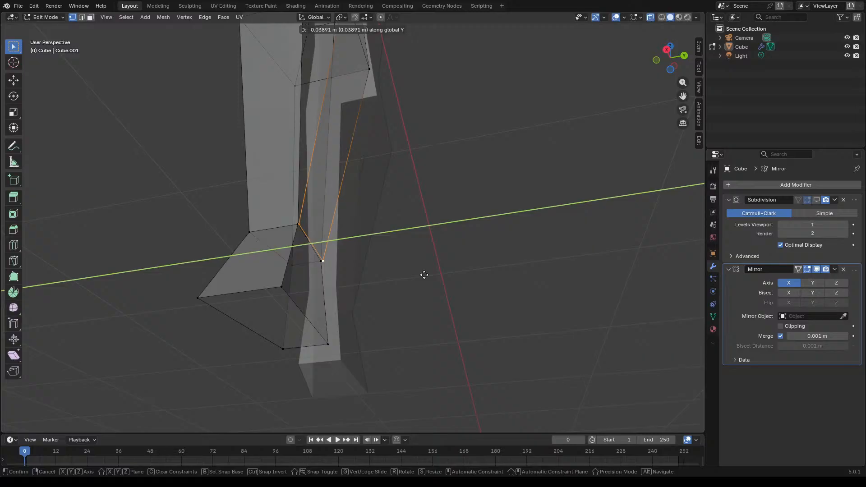
{"action": "left_click", "coordinate": [426, 272]}
{"action": "middle_click_drag", "start_coordinate": [425, 273], "coordinate": [425, 280]}
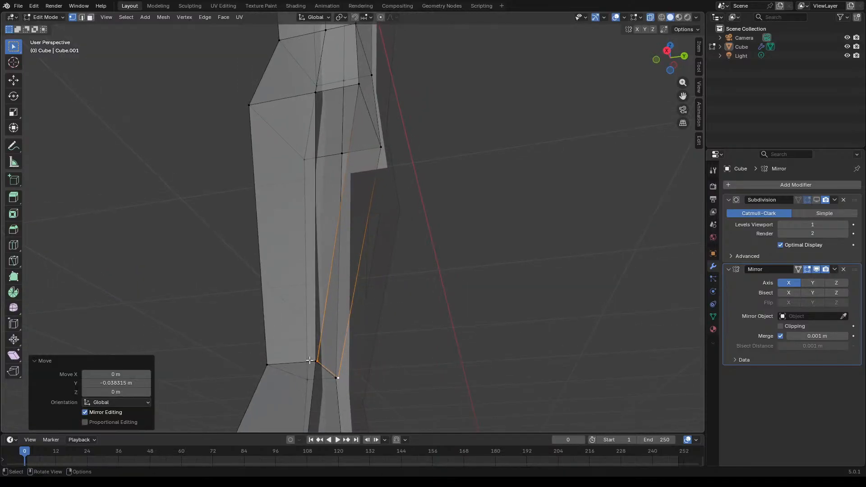
Step: Merge each of the two overlapping ankle vertex pairs at center
{"action": "left_click_drag", "start_coordinate": [309, 360], "coordinate": [324, 365]}
{"action": "key", "text": "m"}
{"action": "left_click", "coordinate": [326, 367]}
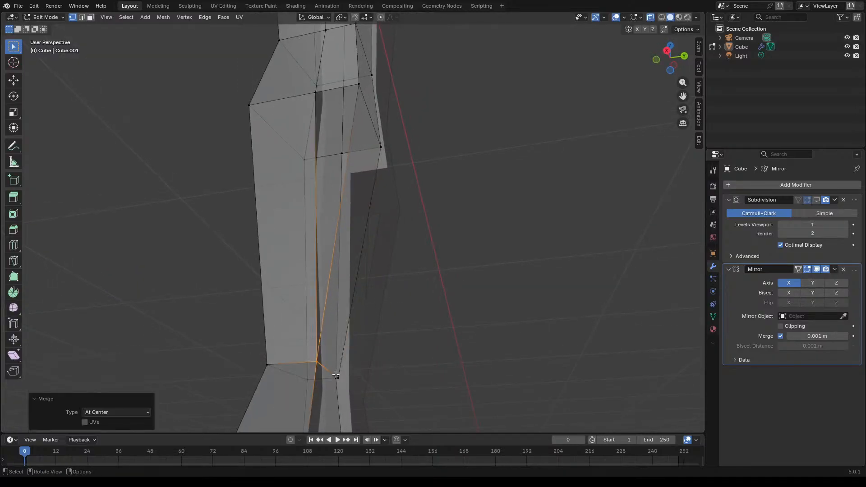
{"action": "left_click", "coordinate": [335, 377]}
{"action": "key", "text": "m"}
{"action": "left_click", "coordinate": [333, 385]}
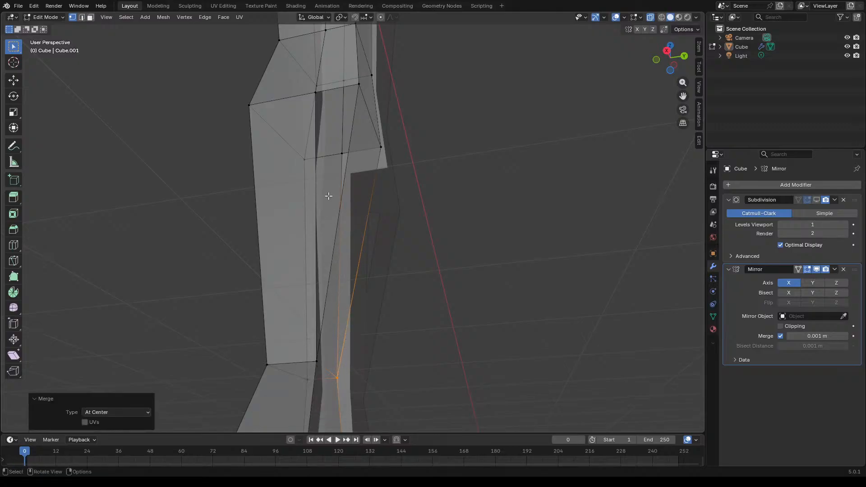
Step: Fill the triangular gaps on both sides of the rear lower leg, between the calf loop and the merged ankle vertices
{"action": "left_click", "coordinate": [316, 93]}
{"action": "left_click", "coordinate": [358, 84], "text": "shift"}
{"action": "left_click", "coordinate": [317, 361], "text": "shift"}
{"action": "key", "text": "f"}
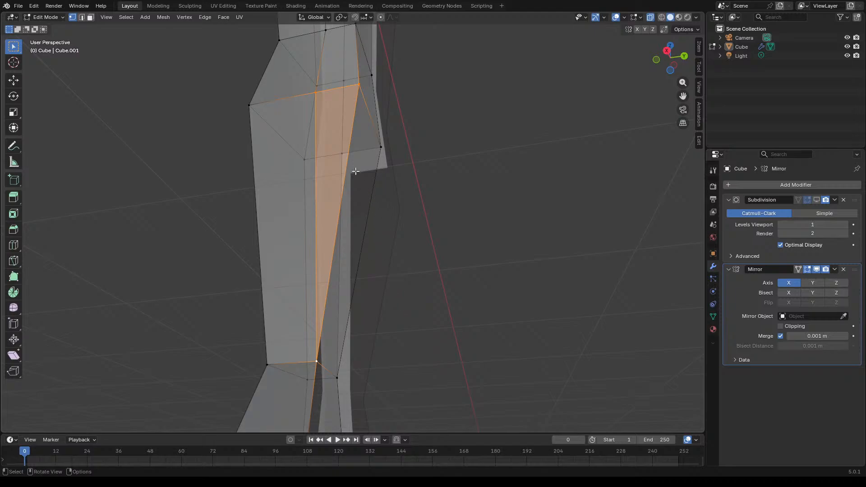
{"action": "left_click", "coordinate": [343, 153]}
{"action": "left_click", "coordinate": [381, 148], "text": "shift"}
{"action": "left_click", "coordinate": [337, 376], "text": "shift"}
{"action": "key", "text": "f"}
{"action": "left_click", "coordinate": [408, 357]}
Step: Examine the leg's overall profile from the right side view
{"action": "middle_click_drag", "start_coordinate": [437, 310], "coordinate": [458, 326]}
{"action": "scroll", "coordinate": [457, 326], "scroll_direction": "down", "scroll_amount": 10}
{"action": "scroll", "coordinate": [466, 356], "scroll_direction": "up", "scroll_amount": 5}
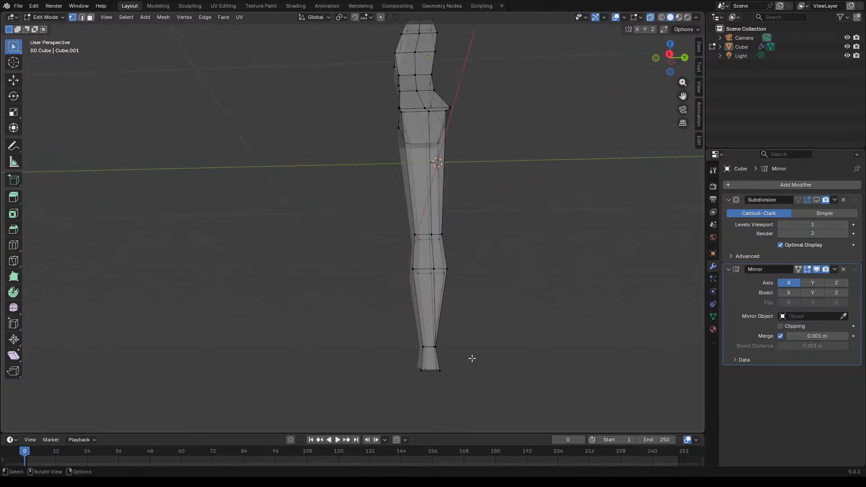
{"action": "key", "text": "KP_3"}
{"action": "scroll", "coordinate": [458, 357], "scroll_direction": "up", "scroll_amount": 2}
{"action": "scroll", "coordinate": [410, 251], "scroll_direction": "up", "scroll_amount": 2}
{"action": "scroll", "coordinate": [410, 251], "scroll_direction": "down", "scroll_amount": 2}
{"action": "scroll", "coordinate": [403, 248], "scroll_direction": "up", "scroll_amount": 2}
{"action": "scroll", "coordinate": [392, 257], "scroll_direction": "down", "scroll_amount": 5}
{"action": "scroll", "coordinate": [383, 264], "scroll_direction": "up", "scroll_amount": 3}
{"action": "scroll", "coordinate": [386, 295], "scroll_direction": "down", "scroll_amount": 3}
{"action": "scroll", "coordinate": [387, 294], "scroll_direction": "up", "scroll_amount": 6}
{"action": "scroll", "coordinate": [375, 137], "scroll_direction": "down", "scroll_amount": 4}
{"action": "scroll", "coordinate": [388, 293], "scroll_direction": "up", "scroll_amount": 5}
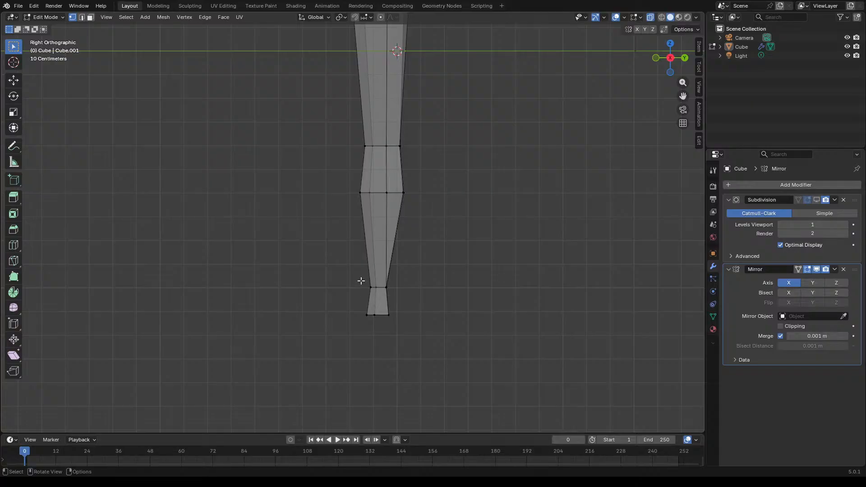
Step: Move the calf edge loop below the knee about 0.036 m backward along Y
{"action": "left_click_drag", "start_coordinate": [349, 185], "coordinate": [424, 220]}
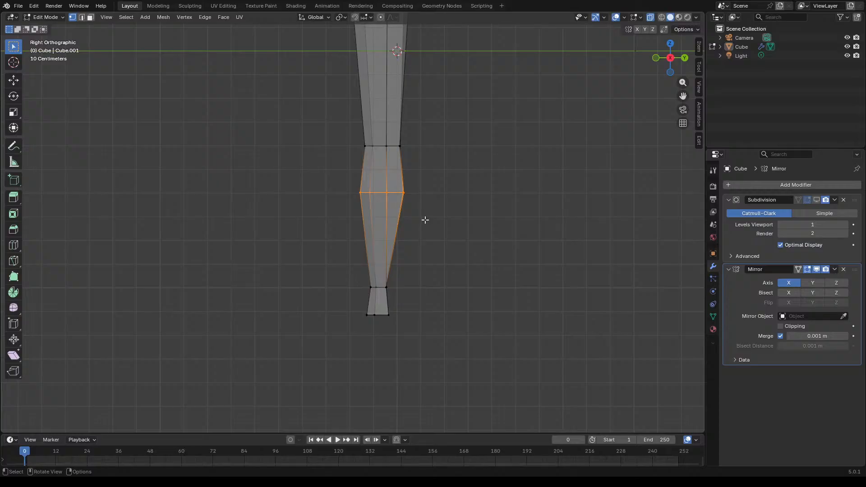
{"action": "key", "text": "g"}
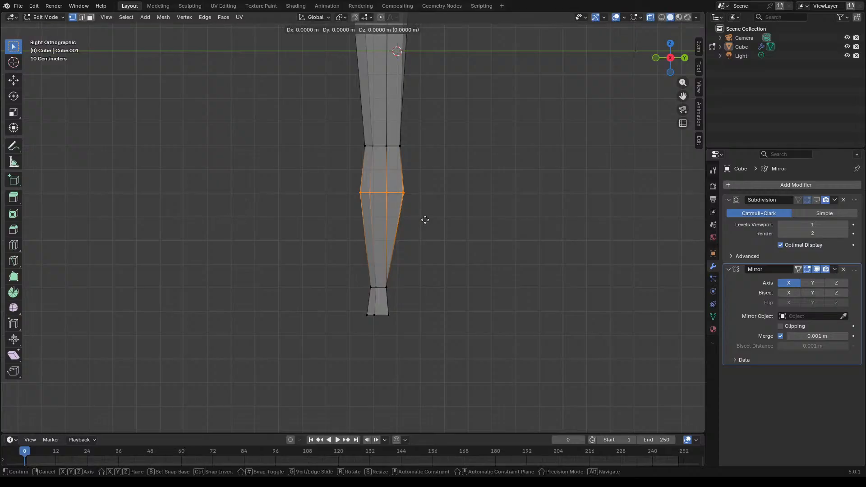
{"action": "key", "text": "y"}
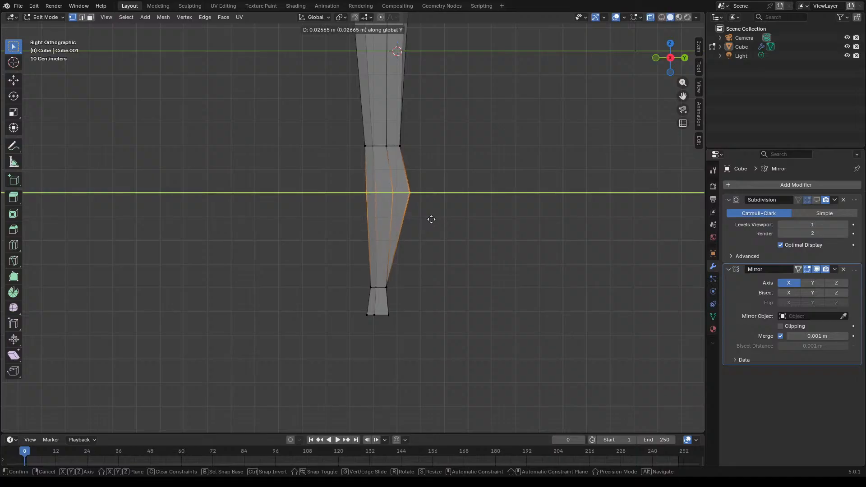
{"action": "left_click", "coordinate": [433, 219]}
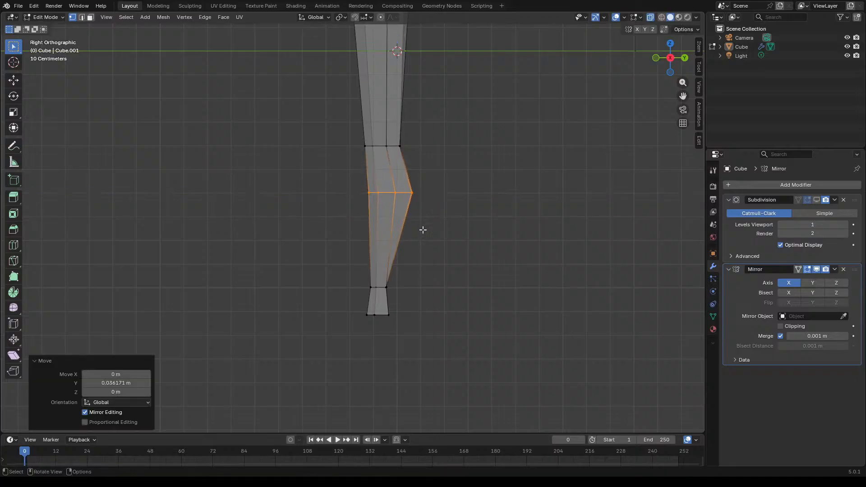
Step: Move the ankle edge loop about 0.0095 m backward along Y
{"action": "left_click", "coordinate": [379, 288], "text": "alt"}
{"action": "key", "text": "g"}
{"action": "key", "text": "y"}
{"action": "left_click", "coordinate": [375, 296]}
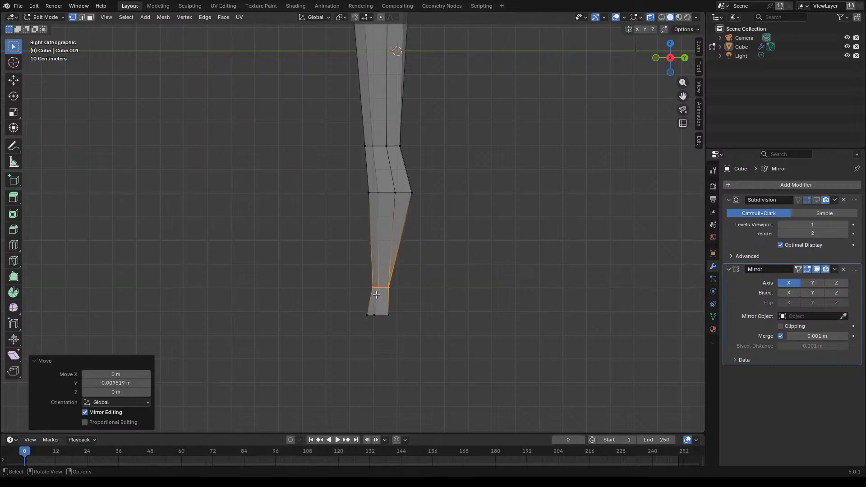
{"action": "scroll", "coordinate": [426, 198], "scroll_direction": "up", "scroll_amount": 7}
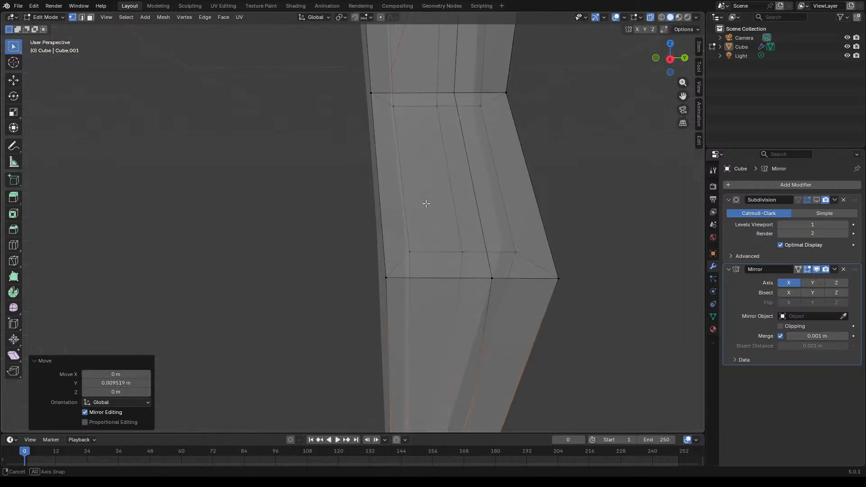
{"action": "scroll", "coordinate": [424, 199], "scroll_direction": "down", "scroll_amount": 7}
{"action": "scroll", "coordinate": [411, 188], "scroll_direction": "up", "scroll_amount": 3}
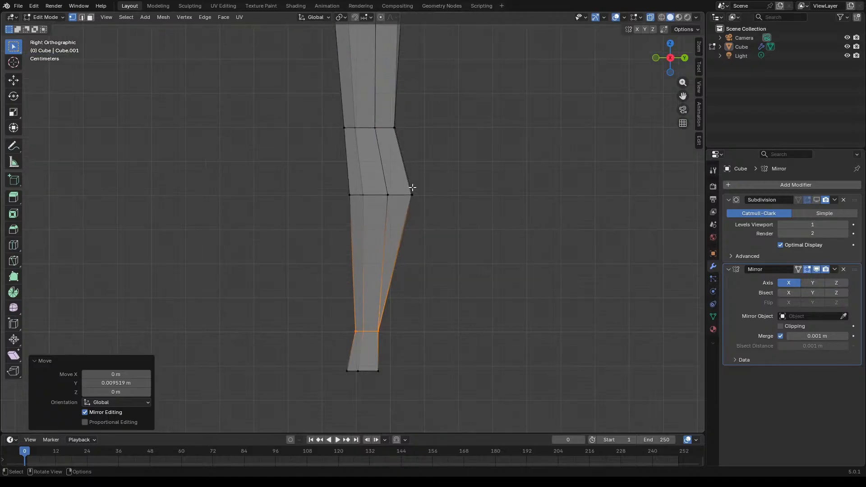
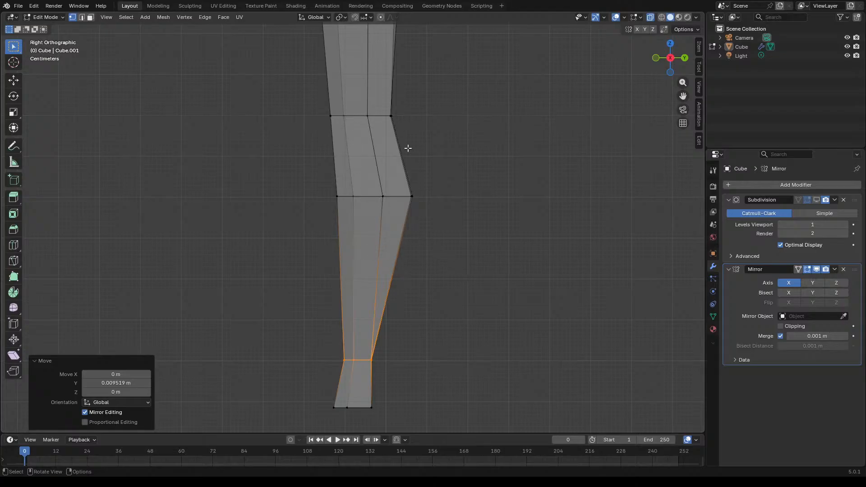
Step: Scale the calf edge loop to about 0.878 along Y and move it about 0.012 m forward along Y
{"action": "left_click_drag", "start_coordinate": [434, 182], "coordinate": [316, 214]}
{"action": "key", "text": "s"}
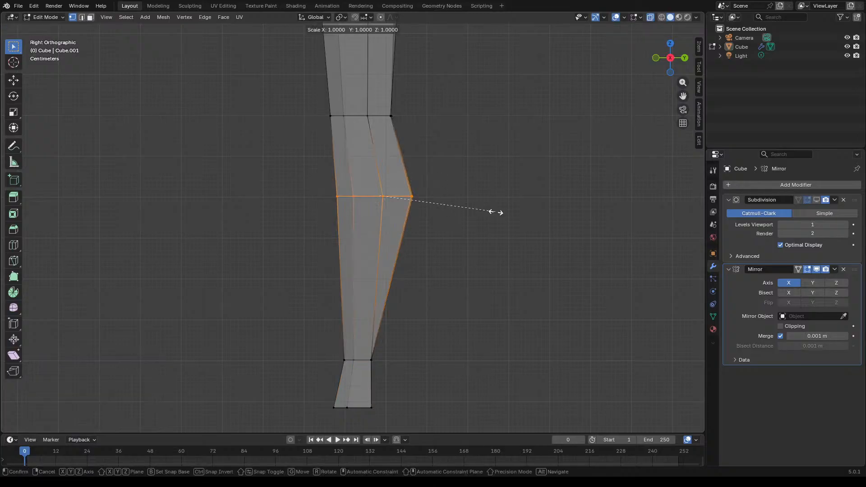
{"action": "key", "text": "y"}
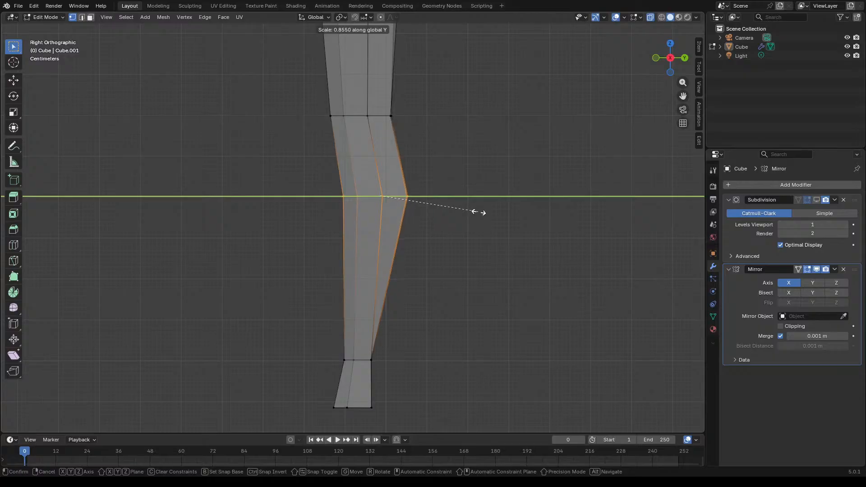
{"action": "left_click", "coordinate": [479, 214]}
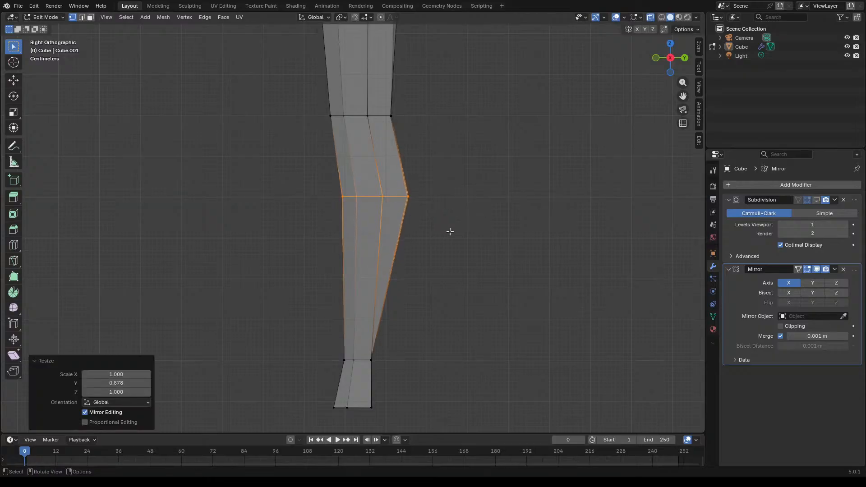
{"action": "key", "text": "g"}
{"action": "key", "text": "y"}
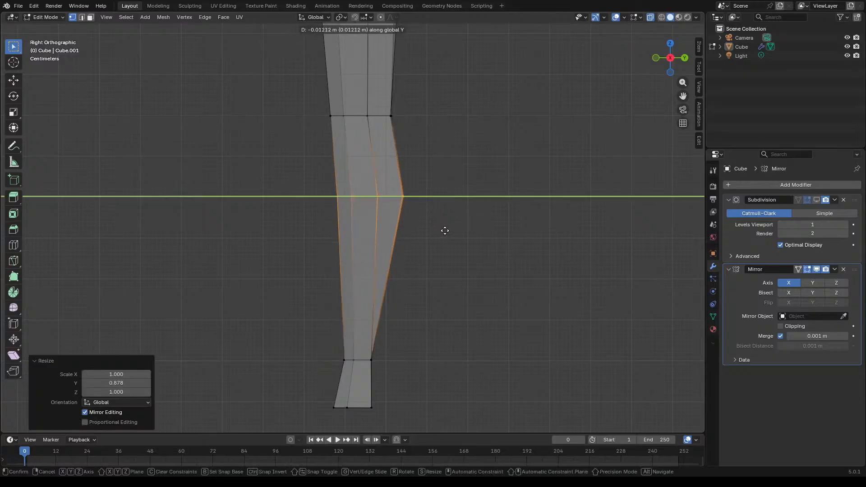
{"action": "left_click", "coordinate": [442, 232]}
Step: Nudge the ankle edge loop about 0.001 m backward along Y
{"action": "left_click", "coordinate": [345, 354], "text": "alt"}
{"action": "key", "text": "g"}
{"action": "key", "text": "y"}
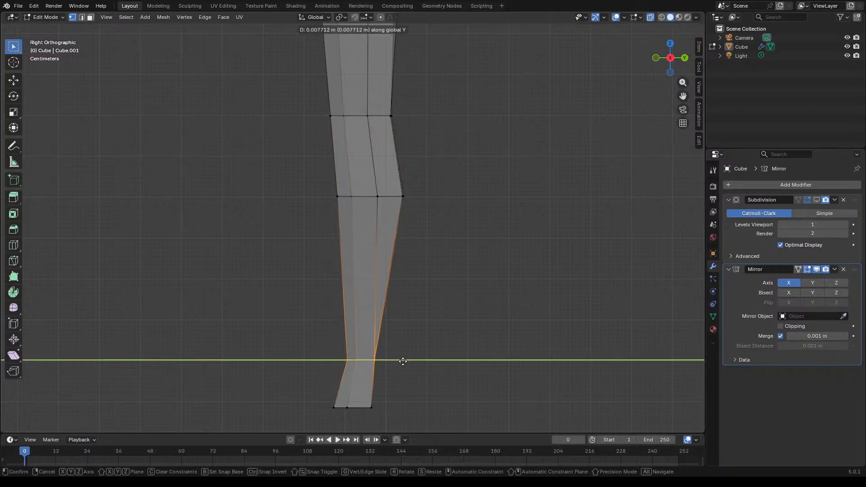
{"action": "left_click", "coordinate": [401, 361]}
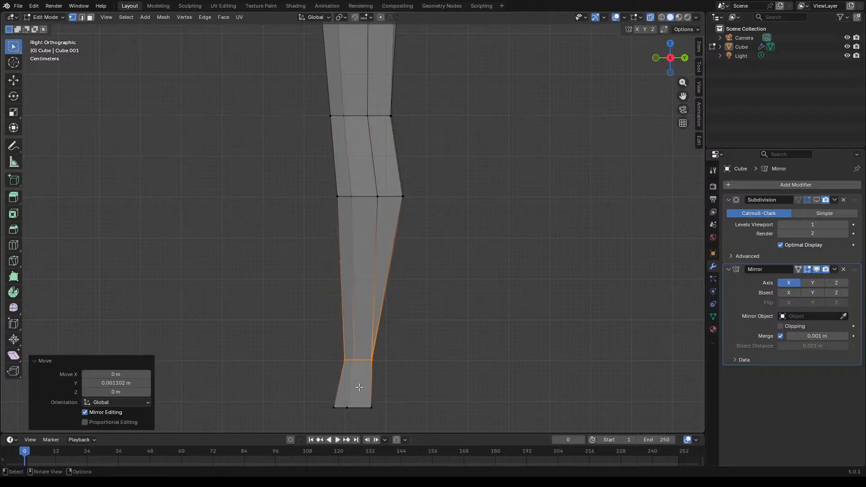
Step: Move the bottom face of the foot about 0.012 m forward along Y
{"action": "left_click_drag", "start_coordinate": [319, 399], "coordinate": [398, 420]}
{"action": "scroll", "coordinate": [437, 335], "scroll_direction": "down", "scroll_amount": 5}
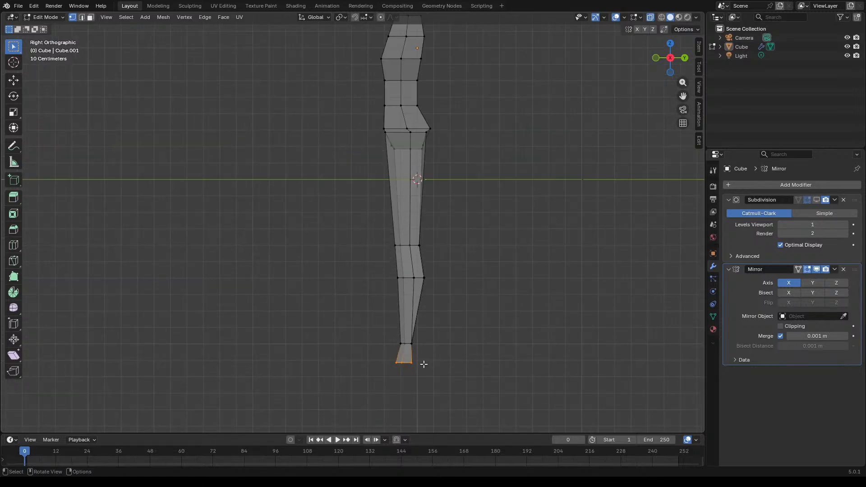
{"action": "scroll", "coordinate": [446, 415], "scroll_direction": "up", "scroll_amount": 5}
{"action": "key", "text": "g"}
{"action": "key", "text": "y"}
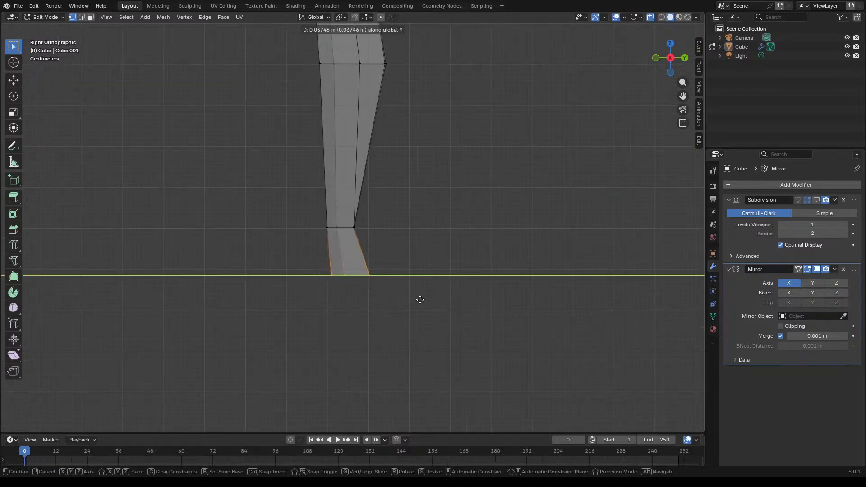
{"action": "left_click", "coordinate": [400, 300]}
Step: Stretch the foot's bottom face by about 3.156 along Y and move it about 0.068 m forward to form the toe
{"action": "key", "text": "s"}
{"action": "key", "text": "y"}
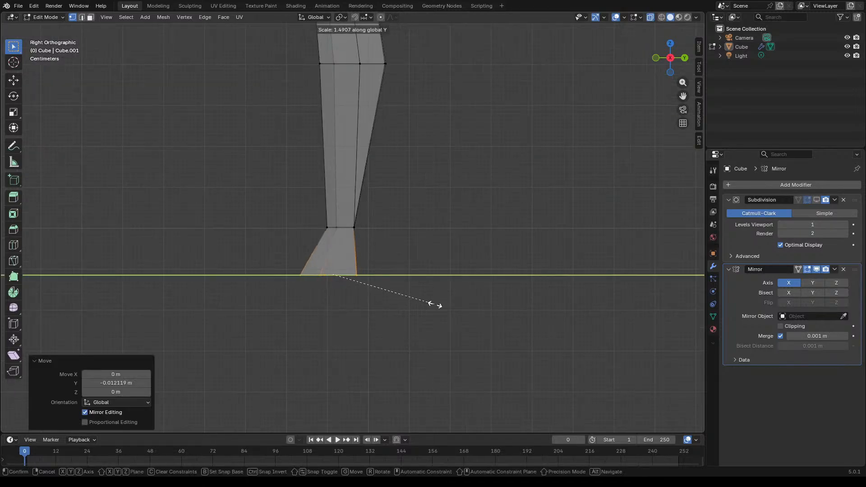
{"action": "left_click", "coordinate": [547, 310]}
{"action": "key", "text": "g"}
{"action": "key", "text": "y"}
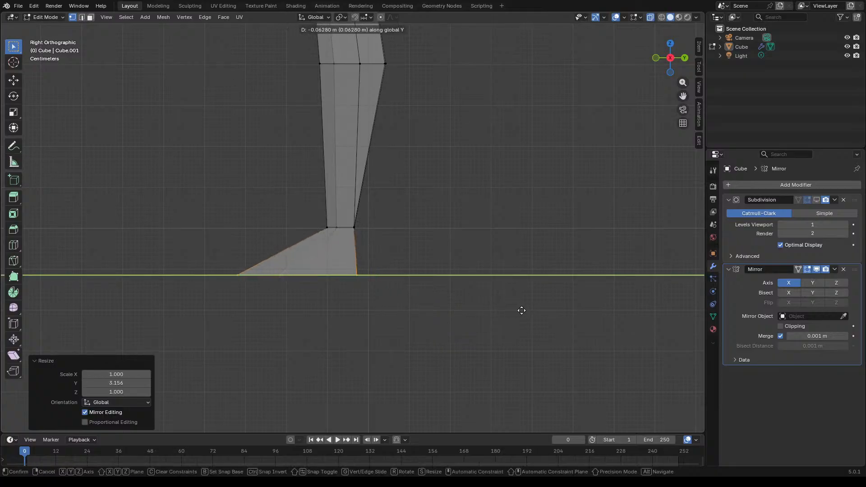
{"action": "left_click", "coordinate": [519, 310]}
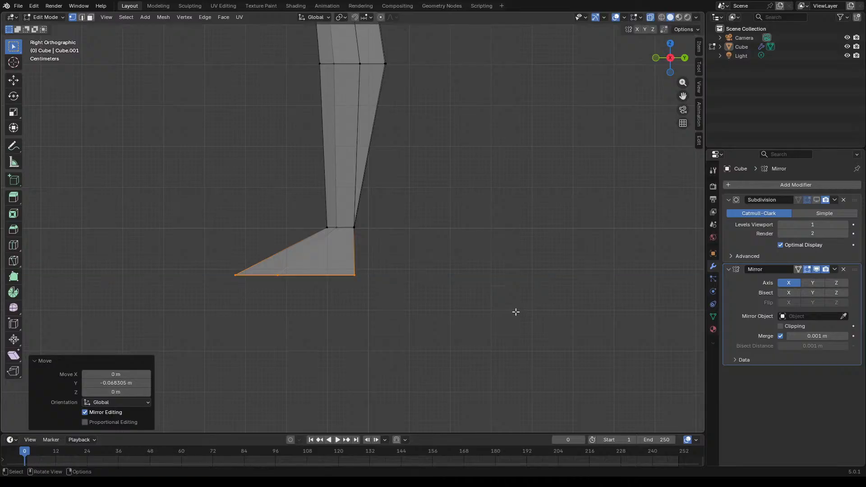
Step: Raise the foot's bottom face along Z and scale it by about 1.081 along Y
{"action": "key", "text": "g"}
{"action": "key", "text": "z"}
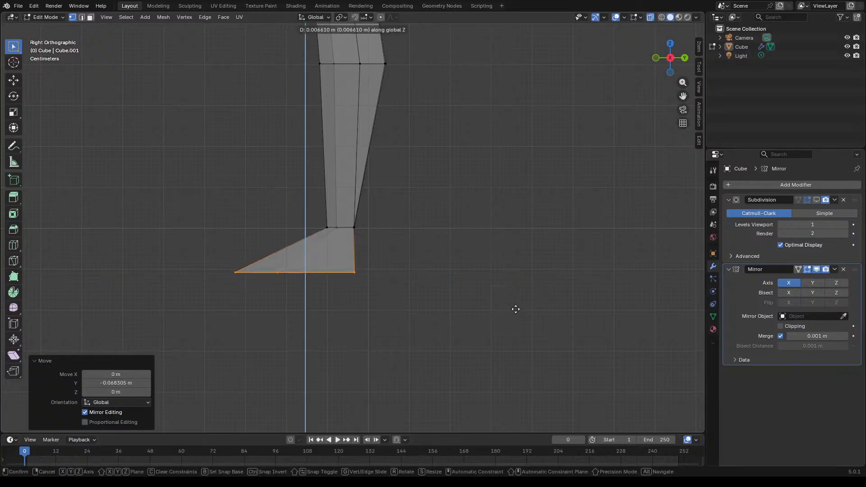
{"action": "left_click", "coordinate": [510, 298]}
{"action": "key", "text": "s"}
{"action": "key", "text": "y"}
{"action": "left_click", "coordinate": [526, 298]}
Step: Scale the foot's bottom face by a further 1.012 or so along Y
{"action": "key", "text": "g"}
{"action": "key", "text": "y"}
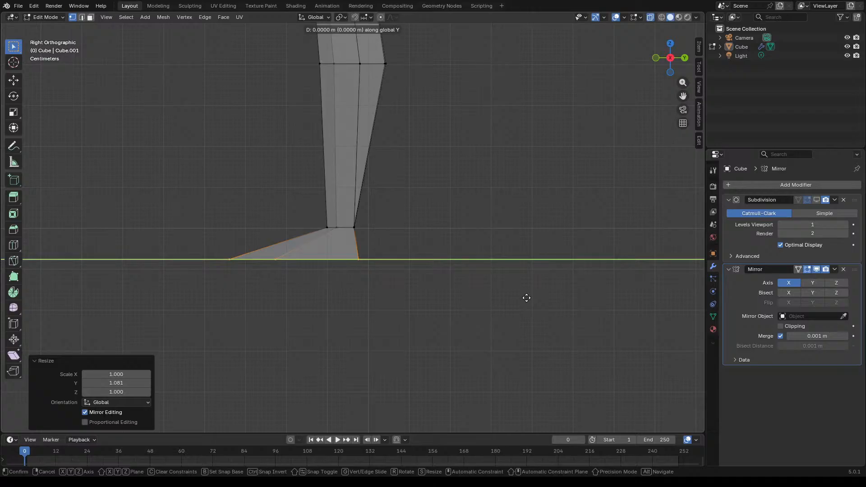
{"action": "left_click", "coordinate": [527, 298]}
{"action": "key", "text": "s"}
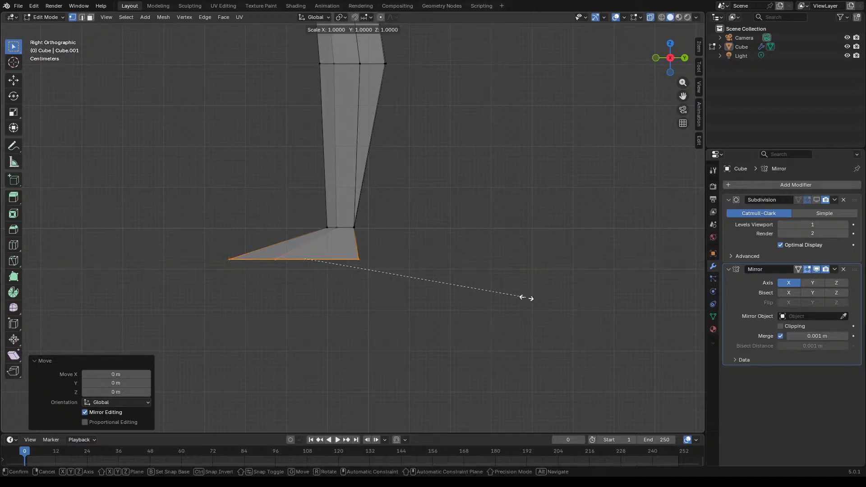
{"action": "key", "text": "y"}
{"action": "left_click", "coordinate": [526, 297]}
Step: Extrude the foot's bottom face about 0.025 m downward to form the sole, and clear the selection
{"action": "key", "text": "g"}
{"action": "key", "text": "z"}
{"action": "key", "text": "z"}
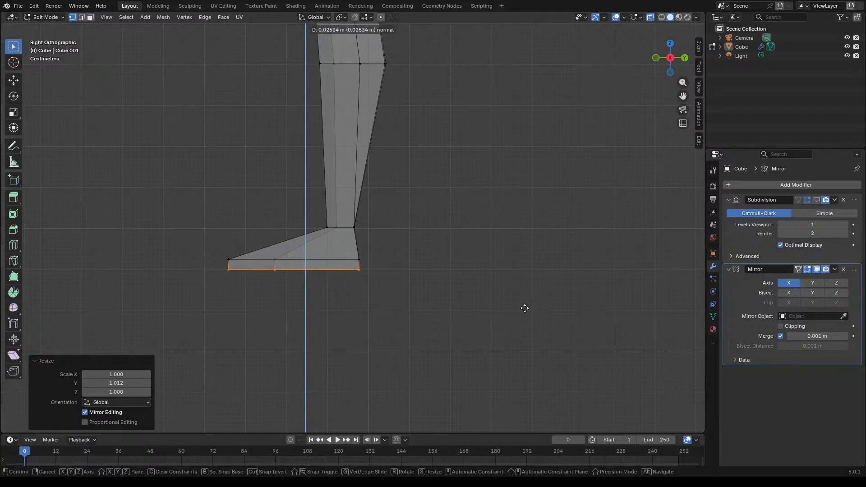
{"action": "left_click", "coordinate": [525, 308]}
{"action": "left_click", "coordinate": [490, 309]}
Step: Examine the shape of both feet in perspective and from the front view
{"action": "mouse_move", "coordinate": [466, 292]}
{"action": "middle_mouse_down"}
{"action": "mouse_move", "coordinate": [483, 300]}
{"action": "mouse_move", "coordinate": [514, 294]}
{"action": "mouse_move", "coordinate": [474, 301]}
{"action": "middle_mouse_up"}
{"action": "middle_click_drag", "start_coordinate": [469, 317], "coordinate": [516, 336]}
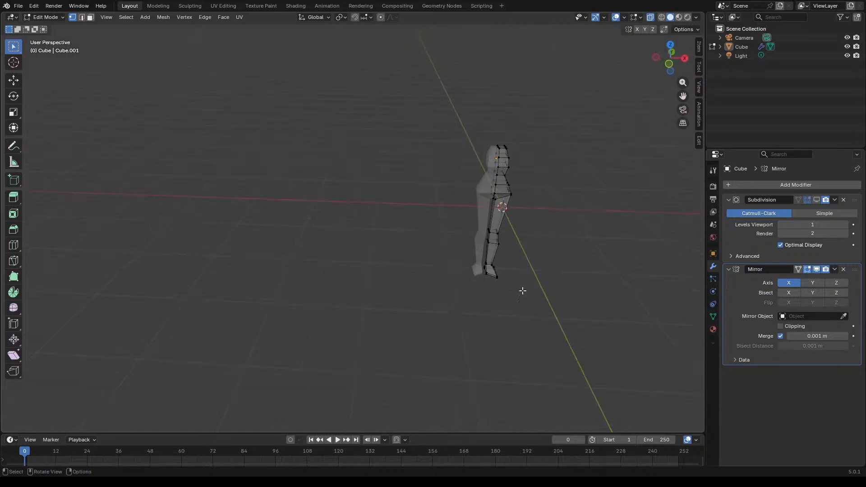
{"action": "scroll", "coordinate": [522, 293], "scroll_direction": "up", "scroll_amount": 10}
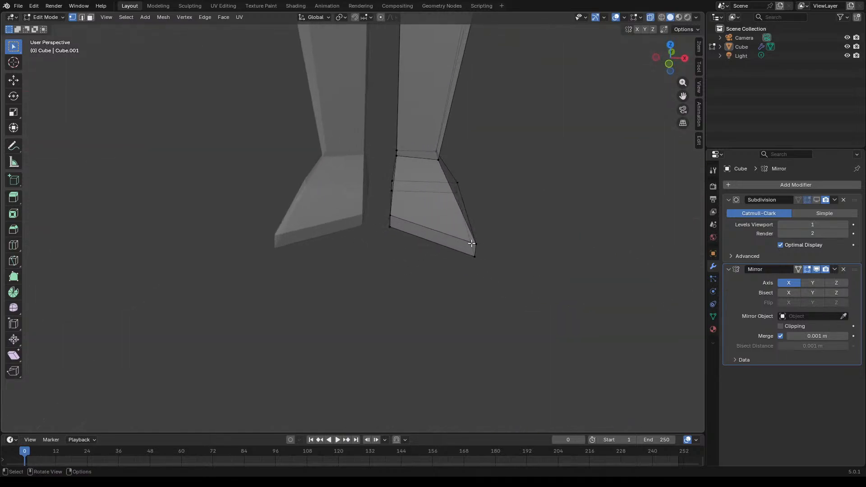
{"action": "key", "text": "KP_1"}
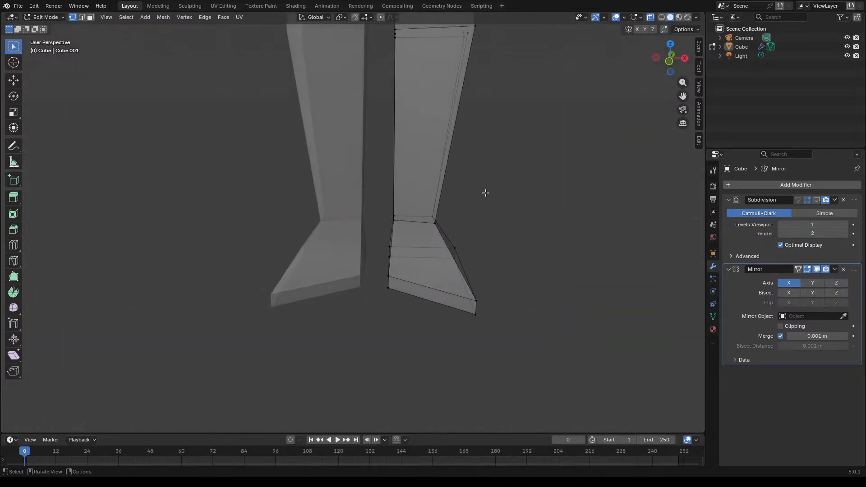
{"action": "scroll", "coordinate": [485, 191], "scroll_direction": "up", "scroll_amount": 5}
{"action": "scroll", "coordinate": [485, 192], "scroll_direction": "down", "scroll_amount": 5}
{"action": "middle_click_drag", "start_coordinate": [428, 211], "coordinate": [389, 121], "text": "shift"}
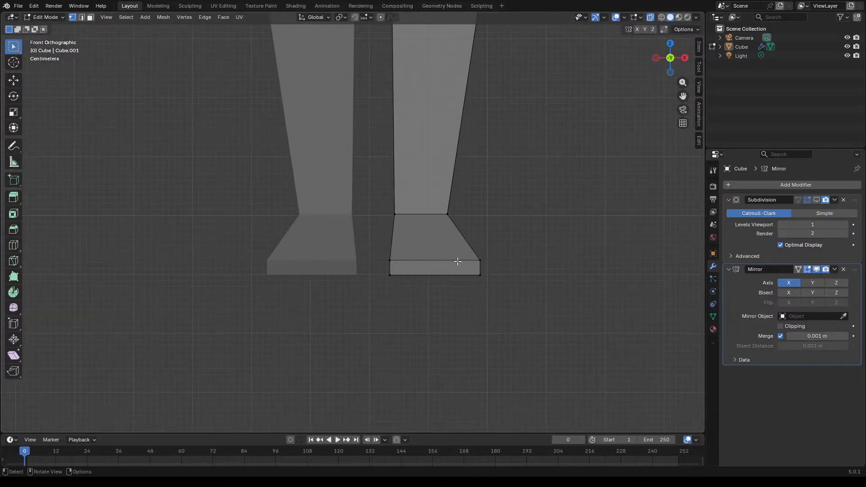
Step: Move the inner front edge of the foot's sole about 0.141 m forward along Y
{"action": "mouse_move", "coordinate": [474, 260]}
{"action": "middle_mouse_down"}
{"action": "mouse_move", "coordinate": [491, 257]}
{"action": "mouse_move", "coordinate": [483, 268]}
{"action": "middle_mouse_up"}
{"action": "scroll", "coordinate": [402, 195], "scroll_direction": "up", "scroll_amount": 1}
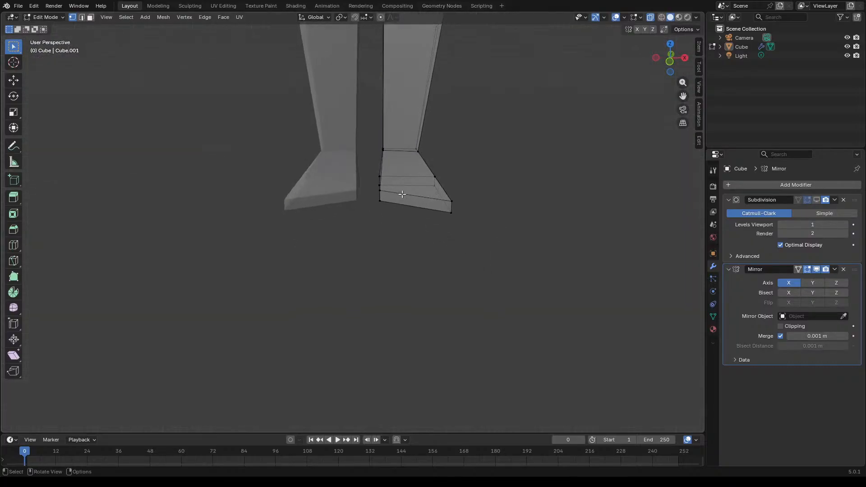
{"action": "scroll", "coordinate": [388, 193], "scroll_direction": "up", "scroll_amount": 2}
{"action": "left_click", "coordinate": [379, 190]}
{"action": "middle_click_drag", "start_coordinate": [414, 208], "coordinate": [411, 218]}
{"action": "left_click", "coordinate": [376, 152], "text": "shift"}
{"action": "middle_click_drag", "start_coordinate": [379, 164], "coordinate": [441, 283]}
{"action": "scroll", "coordinate": [408, 265], "scroll_direction": "down", "scroll_amount": 3}
{"action": "scroll", "coordinate": [447, 83], "scroll_direction": "up", "scroll_amount": 3}
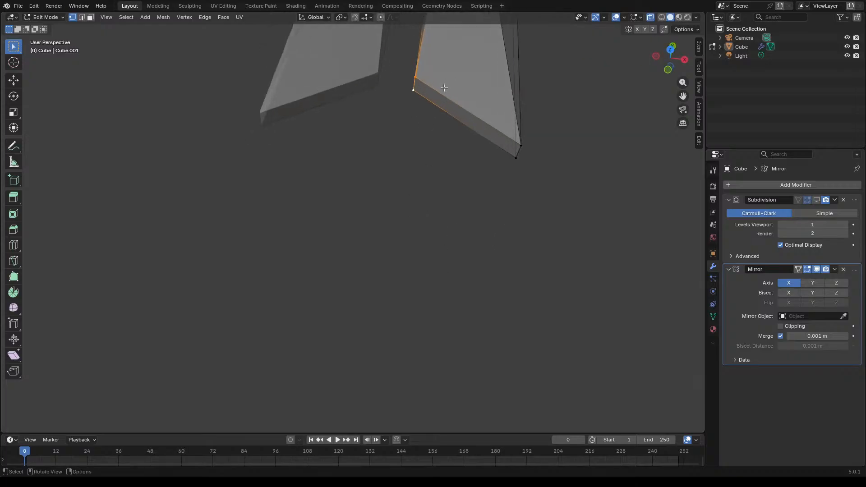
{"action": "scroll", "coordinate": [345, 291], "scroll_direction": "down", "scroll_amount": 2}
{"action": "scroll", "coordinate": [402, 108], "scroll_direction": "up", "scroll_amount": 2}
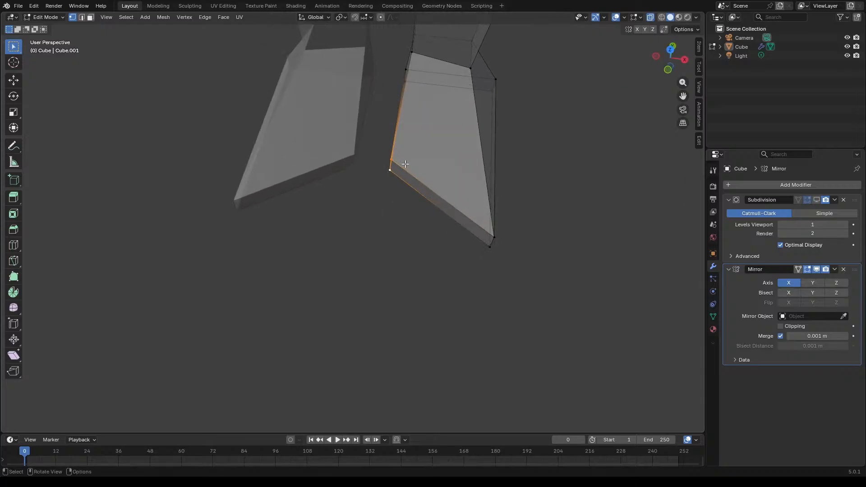
{"action": "key", "text": "g"}
{"action": "key", "text": "y"}
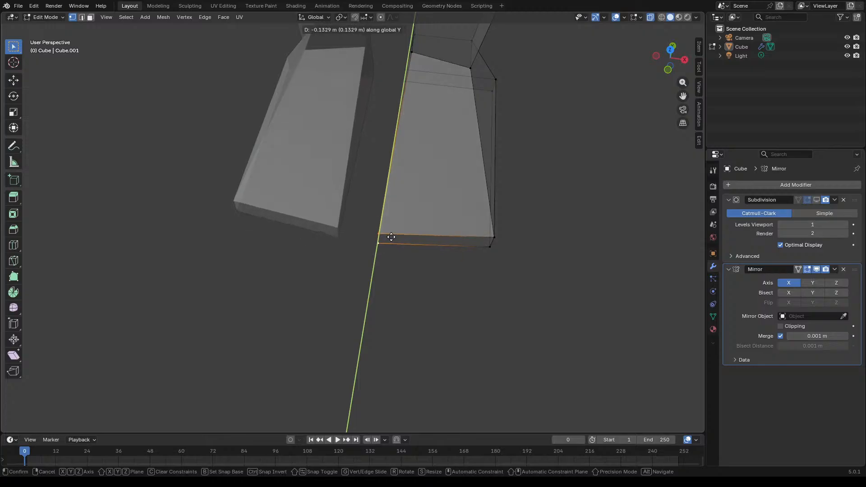
{"action": "left_click", "coordinate": [395, 243]}
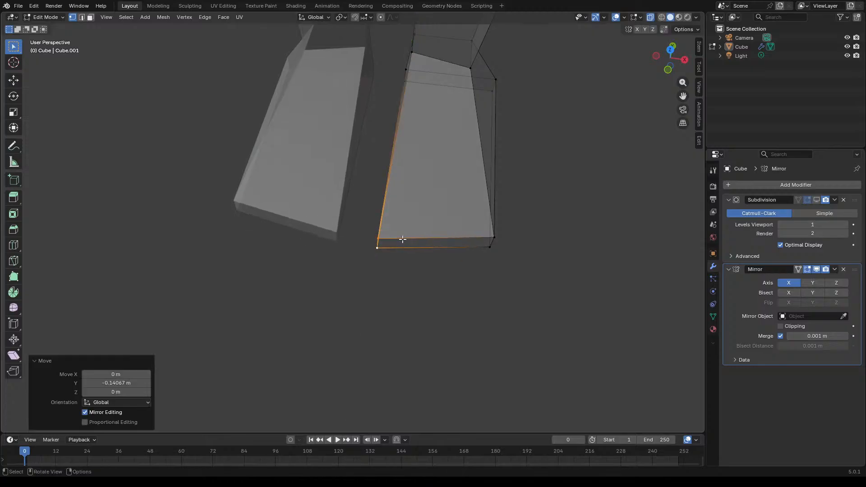
Step: Shift the inner toe edge back about 0.016 m along Y, and move the outer toe corner back along Y
{"action": "key", "text": "g"}
{"action": "key", "text": "y"}
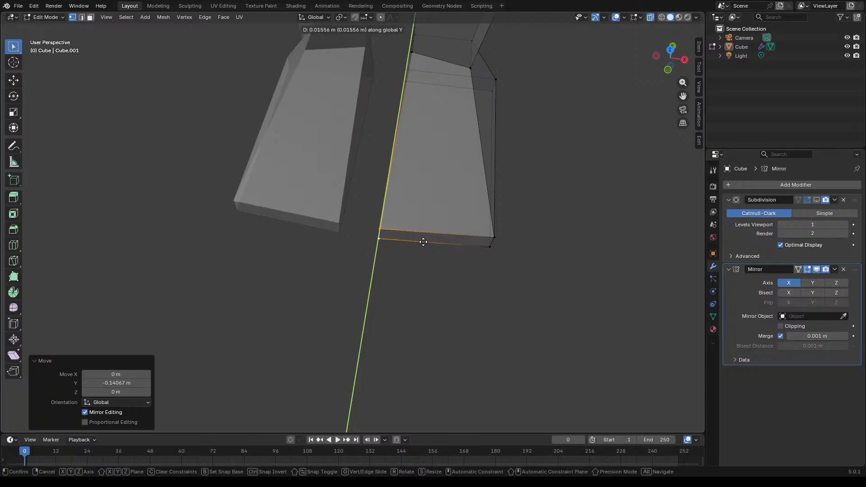
{"action": "left_click", "coordinate": [424, 241]}
{"action": "left_click", "coordinate": [495, 238]}
{"action": "key", "text": "g"}
{"action": "key", "text": "y"}
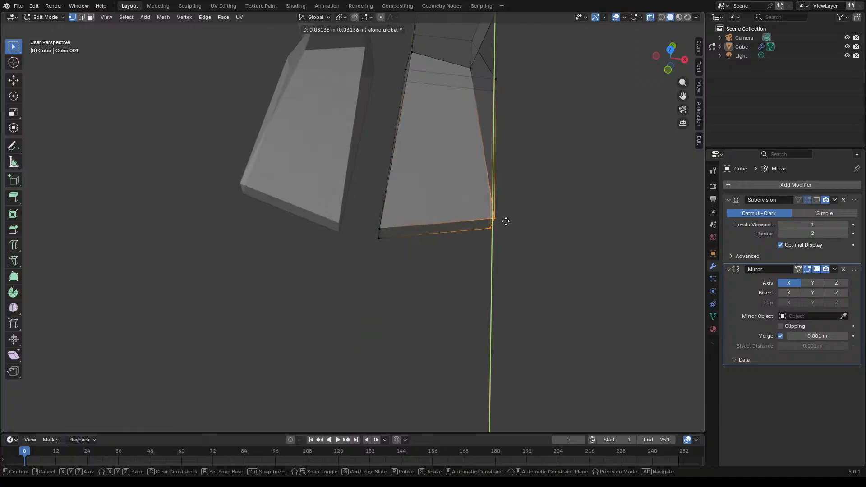
{"action": "left_click", "coordinate": [506, 213]}
Step: Select the heel face at the back of the sole and scale it to 0.579 along X
{"action": "middle_click_drag", "start_coordinate": [487, 163], "coordinate": [393, 185]}
{"action": "left_click_drag", "start_coordinate": [295, 178], "coordinate": [310, 206]}
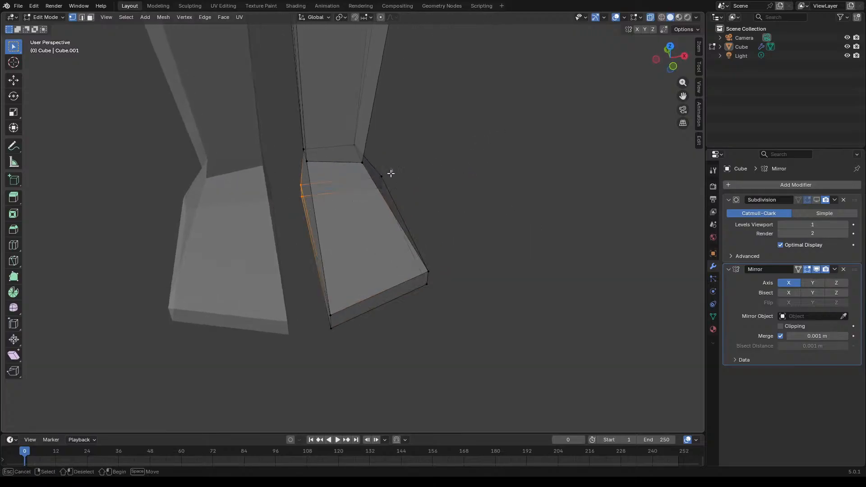
{"action": "left_click_drag", "start_coordinate": [392, 171], "coordinate": [367, 211], "text": "shift"}
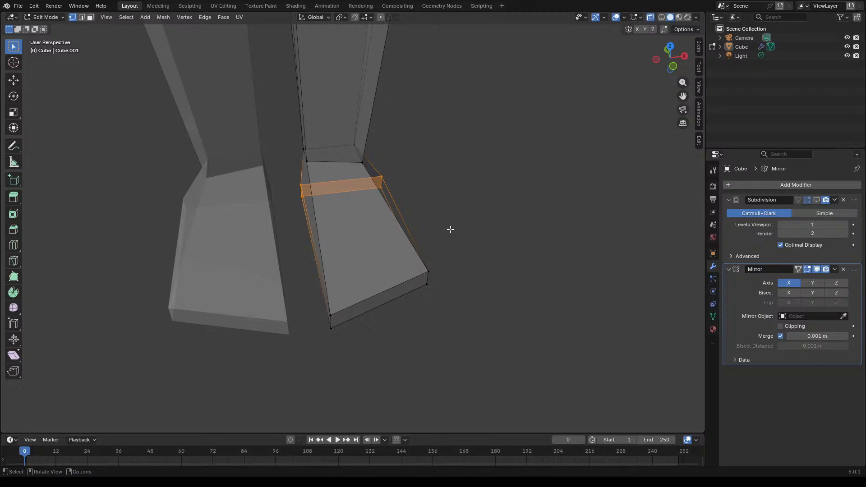
{"action": "key", "text": "s"}
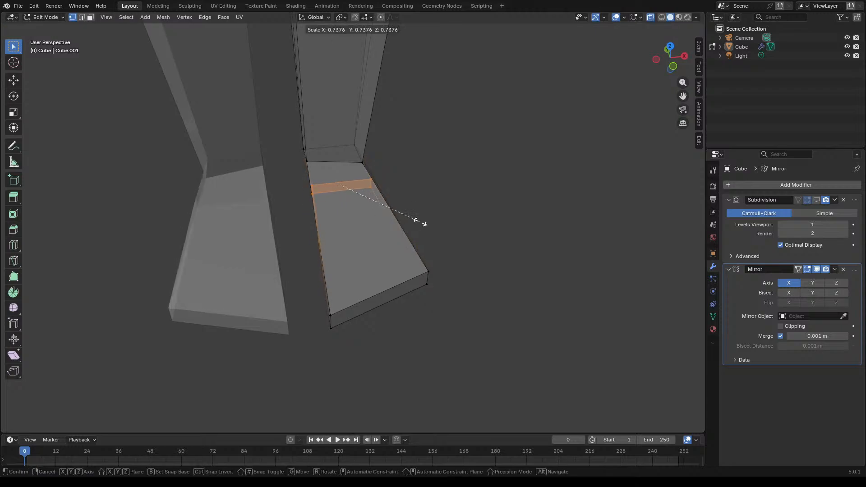
{"action": "key", "text": "x"}
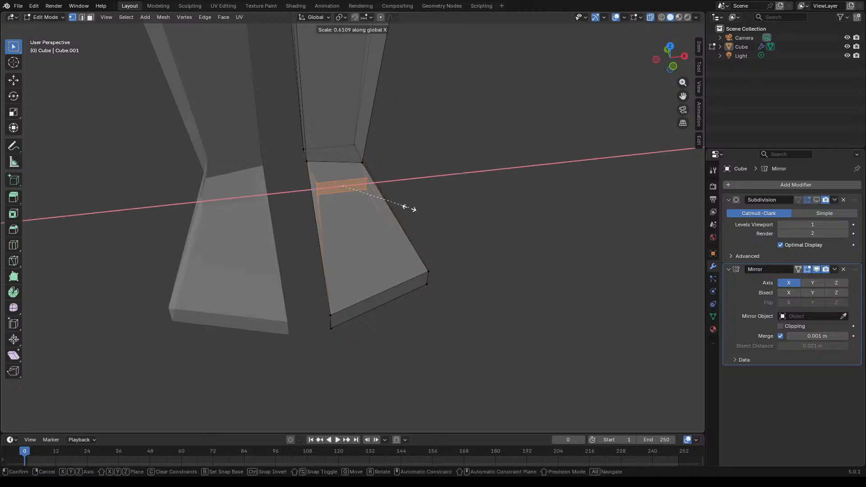
{"action": "left_click", "coordinate": [405, 207]}
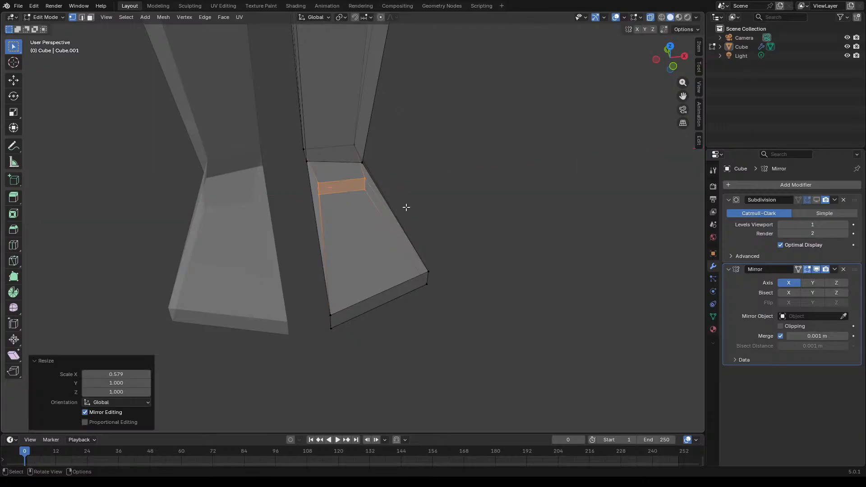
Step: Move the heel face about -0.014 m along X, and shift it a further -0.010 m along X
{"action": "key", "text": "g"}
{"action": "key", "text": "x"}
{"action": "left_click", "coordinate": [396, 209]}
{"action": "middle_click_drag", "start_coordinate": [457, 209], "coordinate": [296, 180]}
{"action": "scroll", "coordinate": [296, 180], "scroll_direction": "down", "scroll_amount": 3}
{"action": "scroll", "coordinate": [410, 250], "scroll_direction": "up", "scroll_amount": 2}
{"action": "middle_click_drag", "start_coordinate": [522, 312], "coordinate": [377, 246], "text": "shift"}
{"action": "key", "text": "g"}
{"action": "key", "text": "x"}
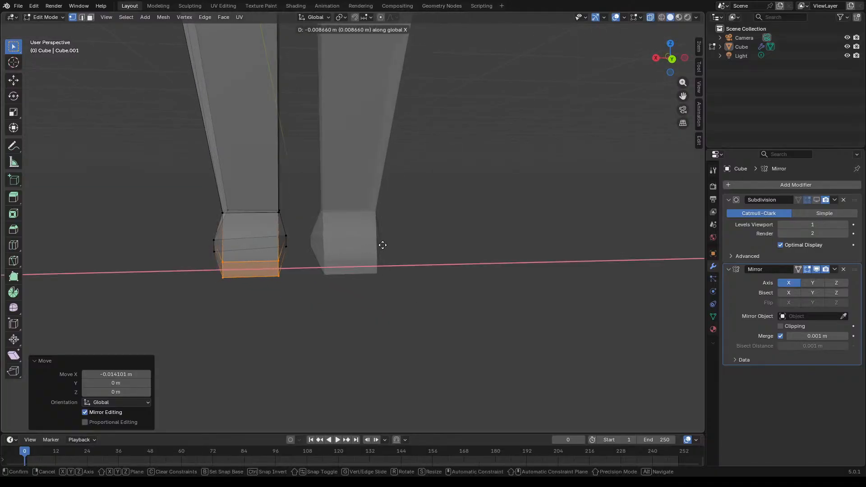
{"action": "left_click", "coordinate": [384, 244]}
Step: Scale the heel face down slightly along X and clear the selection
{"action": "key", "text": "s"}
{"action": "key", "text": "x"}
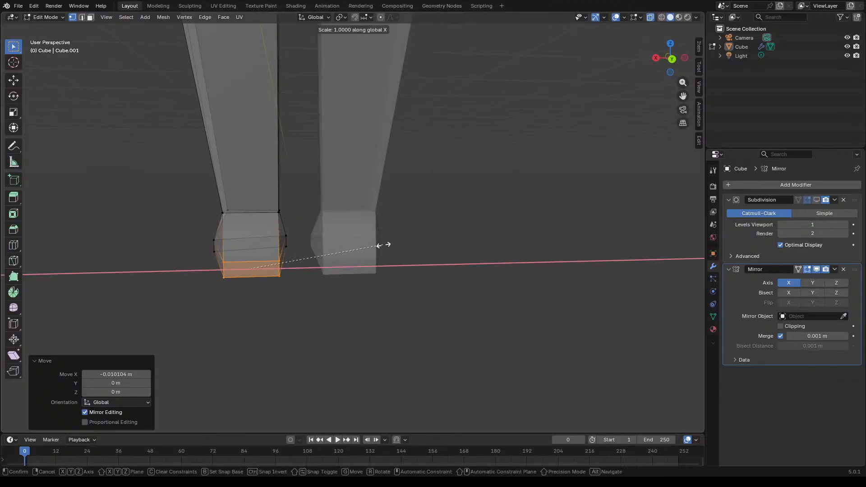
{"action": "left_click", "coordinate": [357, 244]}
{"action": "left_click", "coordinate": [424, 252]}
Step: Examine the low-poly body's overall proportions from the torso down to the feet from several angles
{"action": "middle_click_drag", "start_coordinate": [424, 251], "coordinate": [475, 296]}
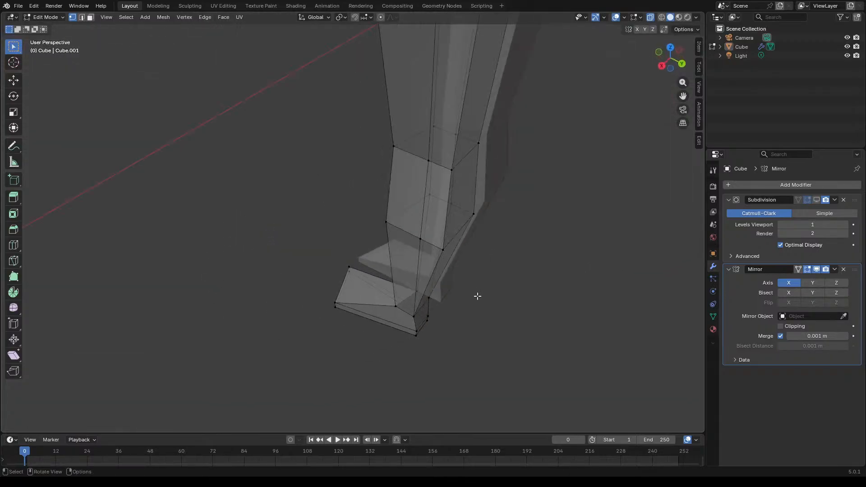
{"action": "scroll", "coordinate": [475, 296], "scroll_direction": "down", "scroll_amount": 5}
{"action": "middle_click_drag", "start_coordinate": [341, 259], "coordinate": [464, 212]}
{"action": "scroll", "coordinate": [387, 120], "scroll_direction": "up", "scroll_amount": 6}
{"action": "scroll", "coordinate": [402, 155], "scroll_direction": "down", "scroll_amount": 3}
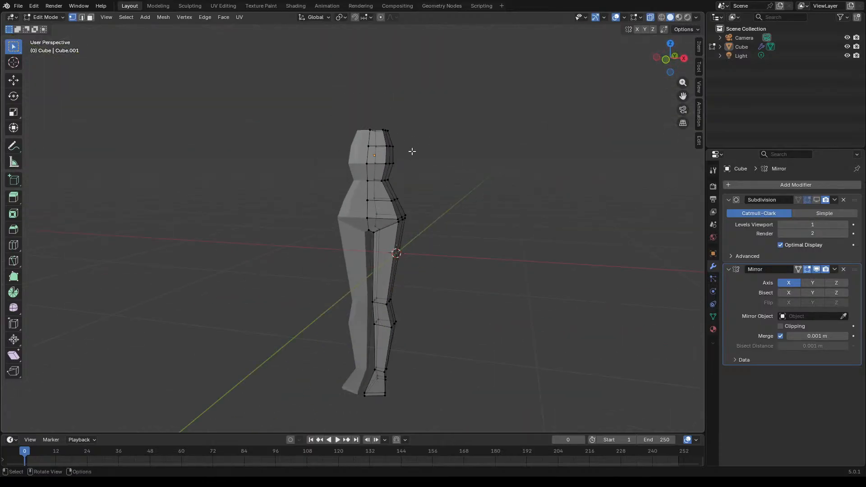
{"action": "scroll", "coordinate": [412, 151], "scroll_direction": "up", "scroll_amount": 3}
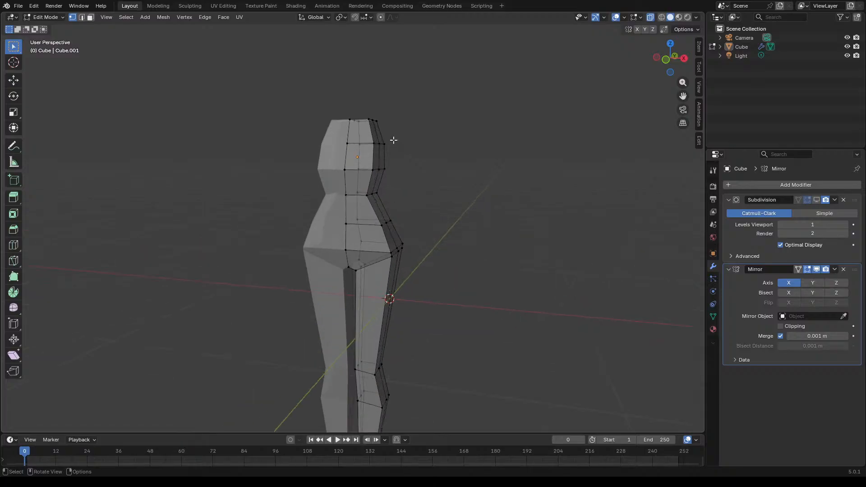
{"action": "scroll", "coordinate": [391, 136], "scroll_direction": "up", "scroll_amount": 2}
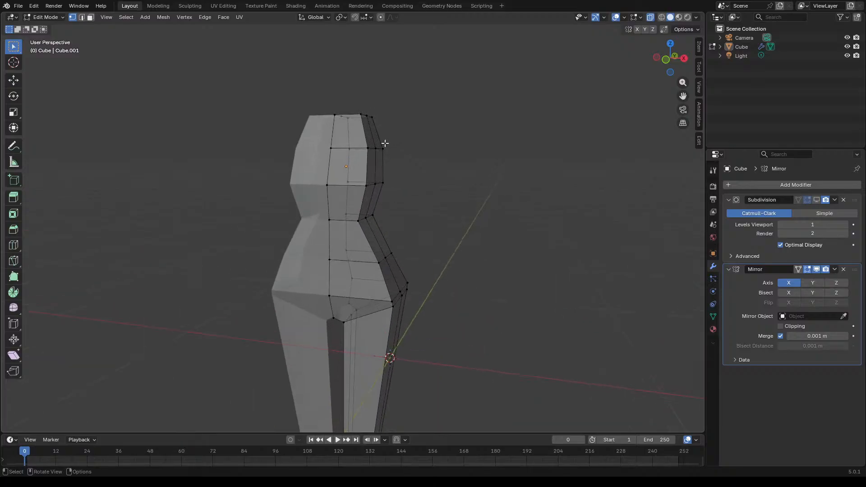
{"action": "scroll", "coordinate": [396, 167], "scroll_direction": "down", "scroll_amount": 1}
{"action": "scroll", "coordinate": [388, 180], "scroll_direction": "up", "scroll_amount": 1}
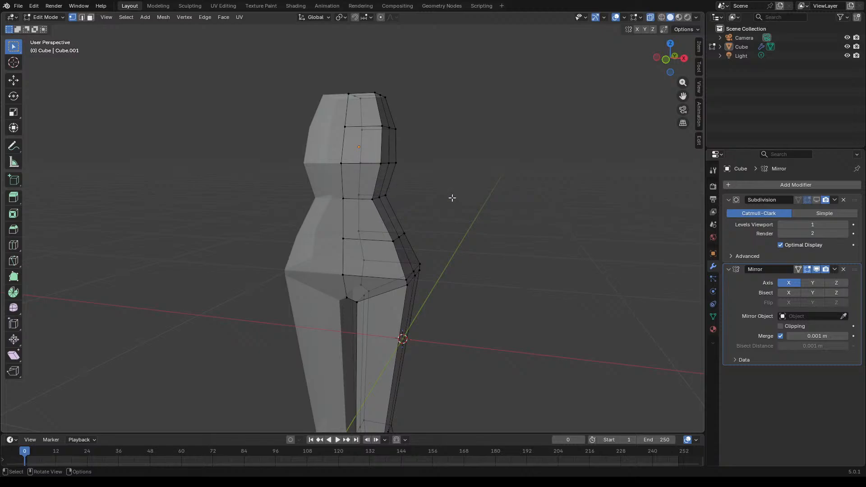
{"action": "left_click", "coordinate": [729, 200]}
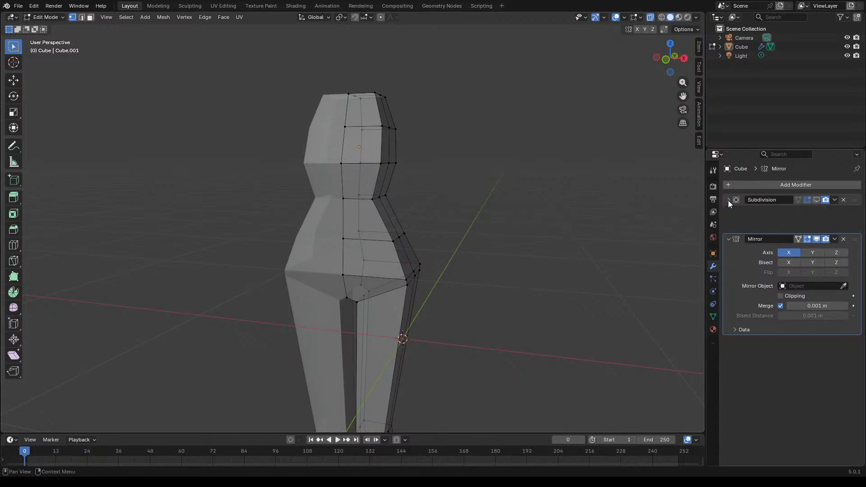
{"action": "left_click", "coordinate": [728, 200]}
{"action": "scroll", "coordinate": [665, 232], "scroll_direction": "down", "scroll_amount": 1}
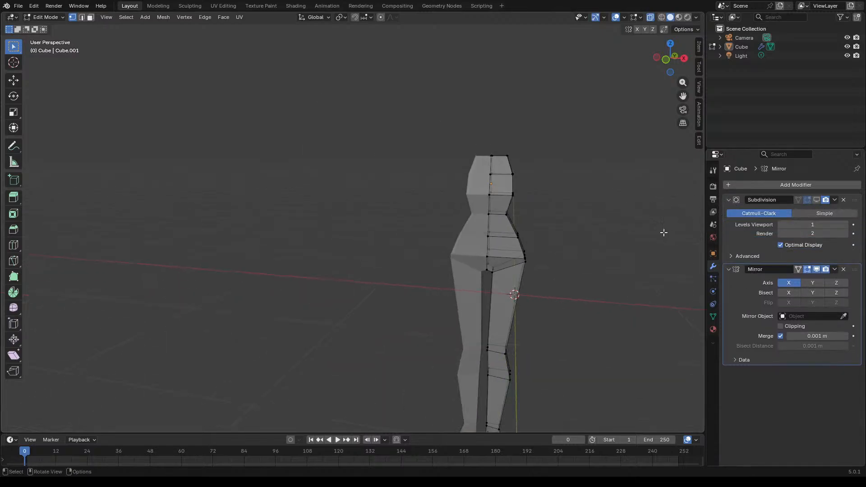
{"action": "scroll", "coordinate": [487, 276], "scroll_direction": "up", "scroll_amount": 1}
{"action": "middle_click_drag", "start_coordinate": [536, 269], "coordinate": [469, 266]}
{"action": "scroll", "coordinate": [469, 265], "scroll_direction": "down", "scroll_amount": 4}
{"action": "scroll", "coordinate": [555, 270], "scroll_direction": "up", "scroll_amount": 4}
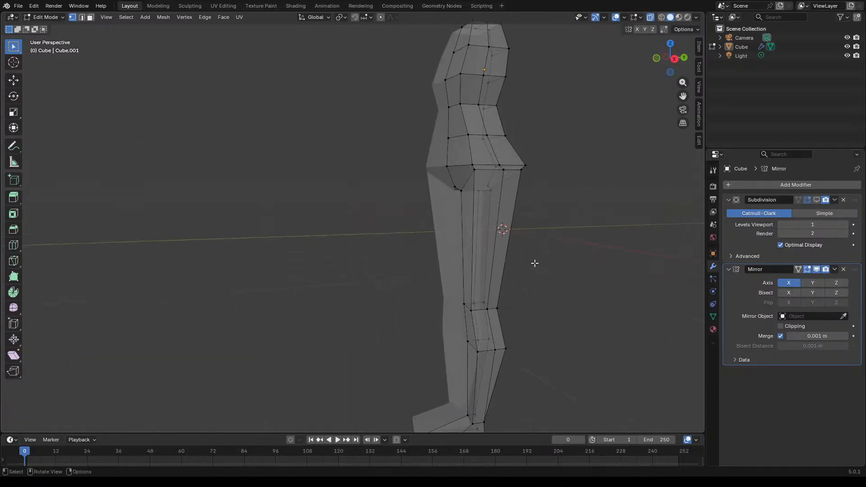
{"action": "scroll", "coordinate": [406, 226], "scroll_direction": "down", "scroll_amount": 4}
{"action": "middle_click_drag", "start_coordinate": [406, 226], "coordinate": [528, 260]}
{"action": "scroll", "coordinate": [373, 204], "scroll_direction": "up", "scroll_amount": 5}
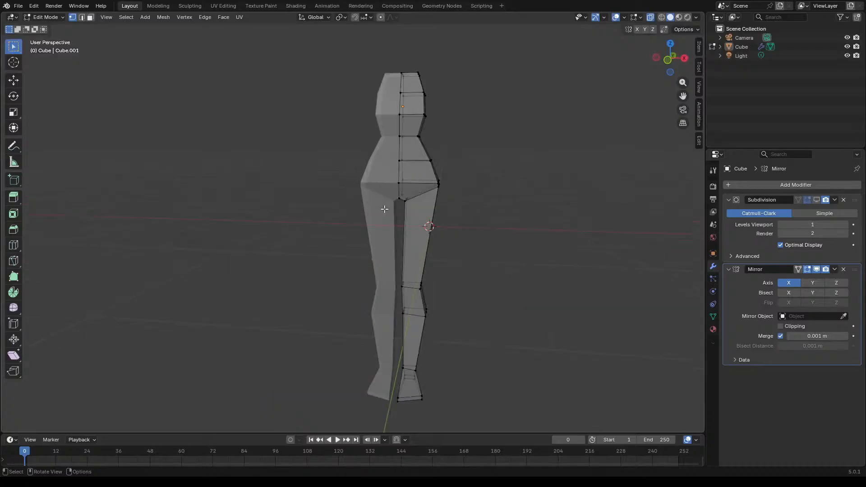
{"action": "scroll", "coordinate": [350, 201], "scroll_direction": "down", "scroll_amount": 1}
{"action": "middle_click_drag", "start_coordinate": [456, 228], "coordinate": [428, 222]}
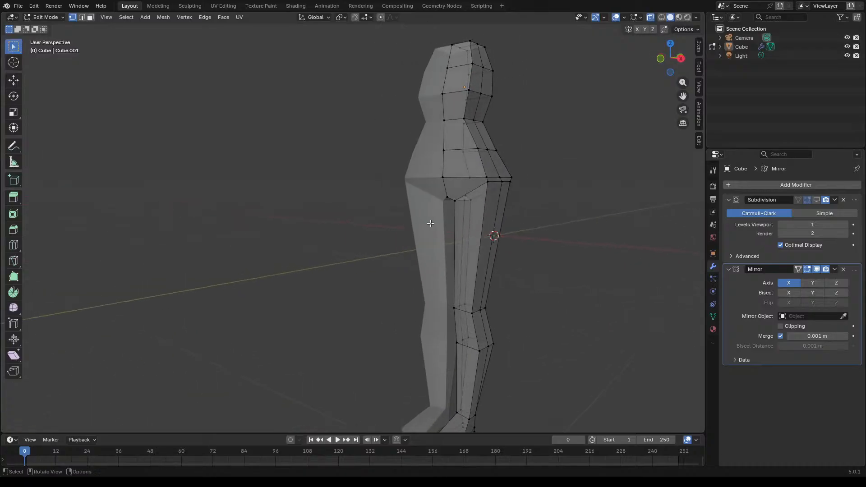
Step: Turn on the Subdivision modifier's viewport display and examine the smoothed body in Object Mode
{"action": "left_click", "coordinate": [814, 200]}
{"action": "middle_click_drag", "start_coordinate": [578, 249], "coordinate": [602, 262]}
{"action": "scroll", "coordinate": [435, 278], "scroll_direction": "up", "scroll_amount": 1}
{"action": "scroll", "coordinate": [458, 241], "scroll_direction": "down", "scroll_amount": 3}
{"action": "scroll", "coordinate": [448, 226], "scroll_direction": "up", "scroll_amount": 3}
{"action": "middle_click_drag", "start_coordinate": [462, 194], "coordinate": [451, 265]}
{"action": "key", "text": "Tab"}
{"action": "middle_click_drag", "start_coordinate": [455, 296], "coordinate": [440, 207]}
{"action": "scroll", "coordinate": [440, 207], "scroll_direction": "up", "scroll_amount": 8}
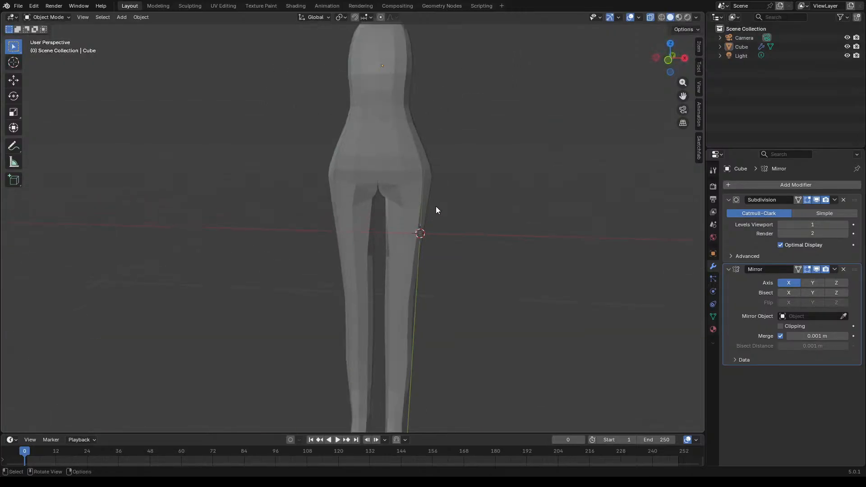
Step: Examine how the crotch and upper thighs smooth out, comparing the editable mesh with the object view
{"action": "key", "text": "Tab"}
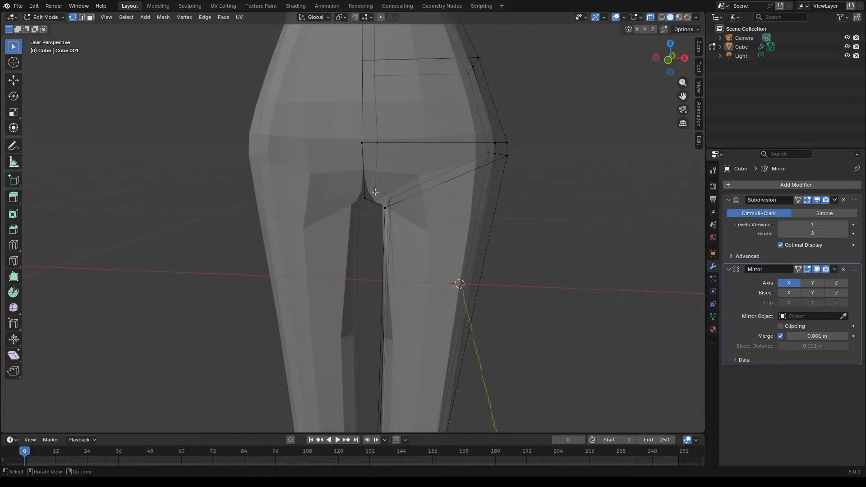
{"action": "scroll", "coordinate": [366, 197], "scroll_direction": "up", "scroll_amount": 1}
{"action": "scroll", "coordinate": [365, 197], "scroll_direction": "down", "scroll_amount": 3}
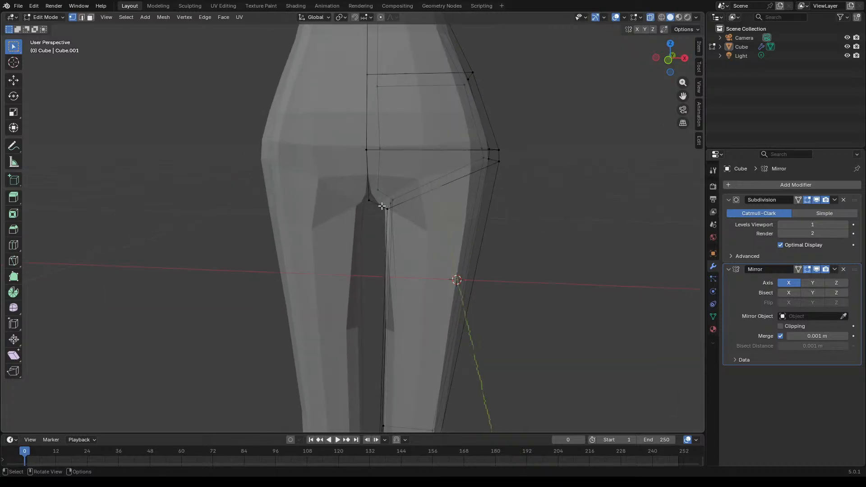
{"action": "key", "text": "Tab"}
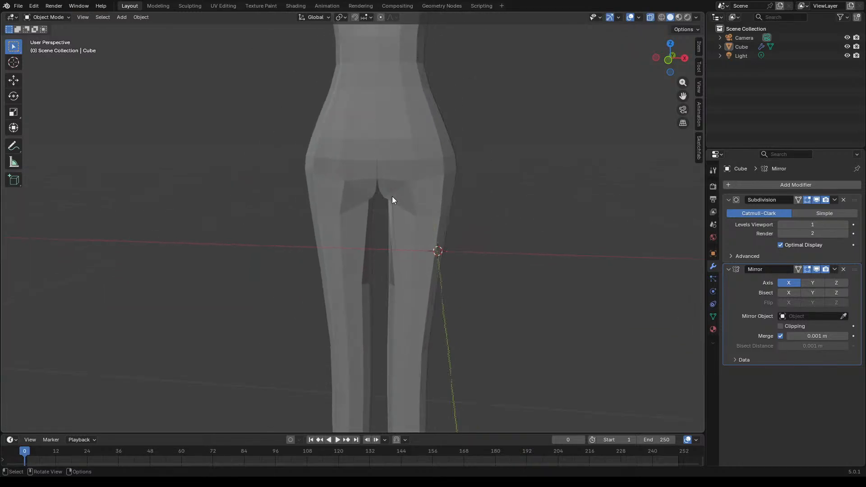
{"action": "key", "text": "Tab"}
{"action": "scroll", "coordinate": [393, 199], "scroll_direction": "up", "scroll_amount": 3}
{"action": "left_click", "coordinate": [378, 195]}
{"action": "scroll", "coordinate": [382, 192], "scroll_direction": "down", "scroll_amount": 3}
{"action": "key", "text": "Tab"}
{"action": "scroll", "coordinate": [401, 212], "scroll_direction": "down", "scroll_amount": 2}
{"action": "middle_click_drag", "start_coordinate": [416, 226], "coordinate": [441, 228]}
{"action": "scroll", "coordinate": [442, 228], "scroll_direction": "down", "scroll_amount": 5}
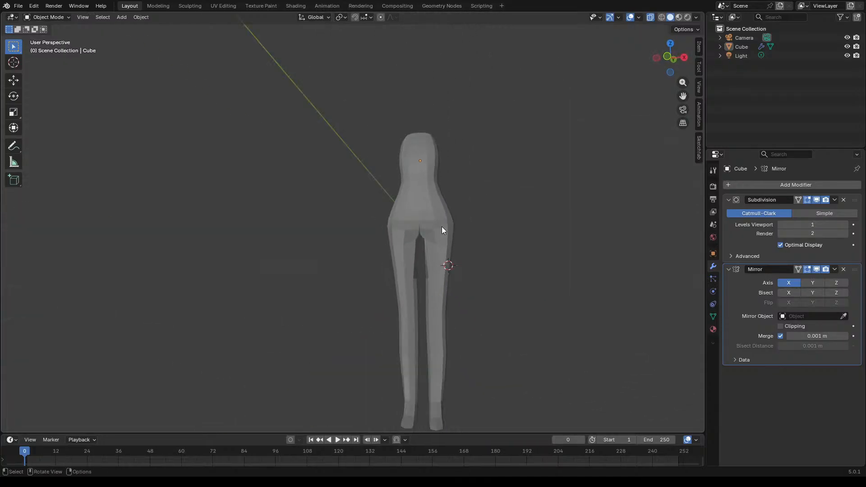
Step: Examine the smoothed legs and feet from the front and side, comparing the control mesh with the object view
{"action": "key", "text": "Tab"}
{"action": "middle_click_drag", "start_coordinate": [475, 264], "coordinate": [453, 275]}
{"action": "scroll", "coordinate": [440, 286], "scroll_direction": "up", "scroll_amount": 5}
{"action": "scroll", "coordinate": [423, 305], "scroll_direction": "up", "scroll_amount": 2}
{"action": "middle_click_drag", "start_coordinate": [424, 306], "coordinate": [415, 203], "text": "shift"}
{"action": "scroll", "coordinate": [431, 307], "scroll_direction": "up", "scroll_amount": 1}
{"action": "middle_click_drag", "start_coordinate": [469, 307], "coordinate": [347, 301]}
{"action": "scroll", "coordinate": [348, 302], "scroll_direction": "up", "scroll_amount": 3}
{"action": "middle_click_drag", "start_coordinate": [631, 393], "coordinate": [516, 313], "text": "shift"}
{"action": "scroll", "coordinate": [479, 346], "scroll_direction": "up", "scroll_amount": 4}
{"action": "key", "text": "Tab"}
{"action": "scroll", "coordinate": [492, 347], "scroll_direction": "down", "scroll_amount": 5}
{"action": "key", "text": "Tab"}
{"action": "key", "text": "Tab"}
{"action": "key", "text": "Tab"}
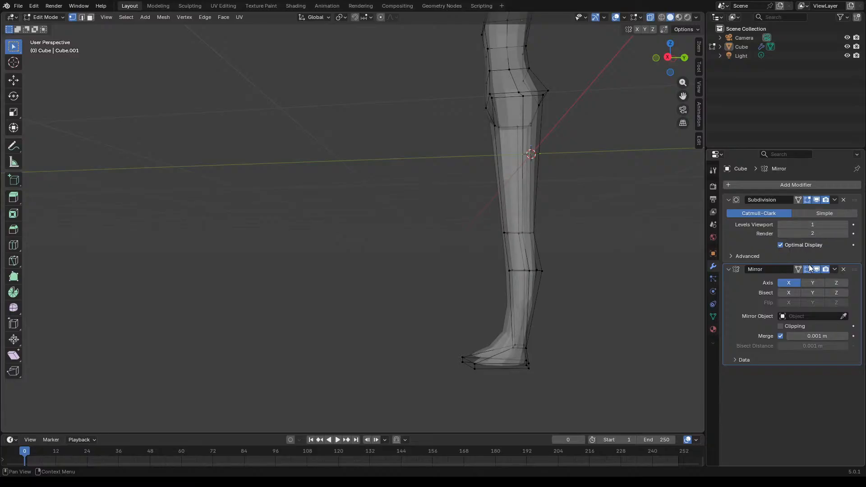
Step: Turn off the Subdivision modifier's viewport display and return to Object Mode
{"action": "left_click", "coordinate": [810, 201]}
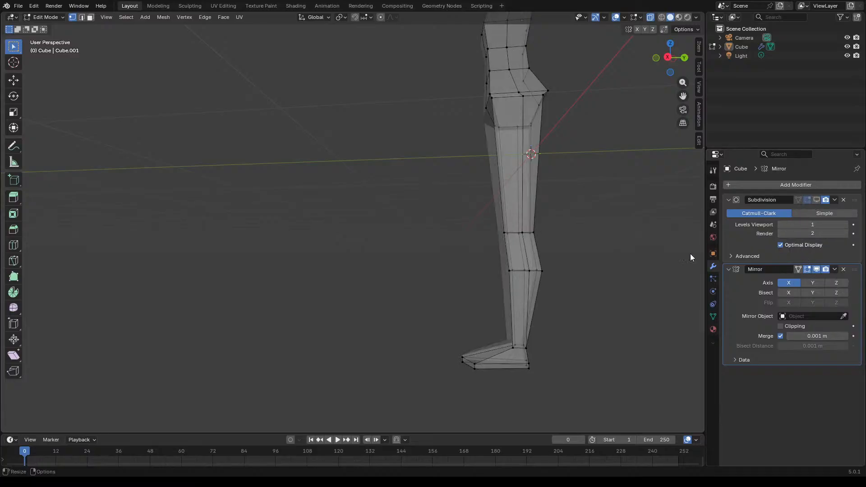
{"action": "key", "text": "Tab"}
{"action": "middle_click_drag", "start_coordinate": [373, 296], "coordinate": [513, 292]}
{"action": "scroll", "coordinate": [423, 68], "scroll_direction": "up", "scroll_amount": 2}
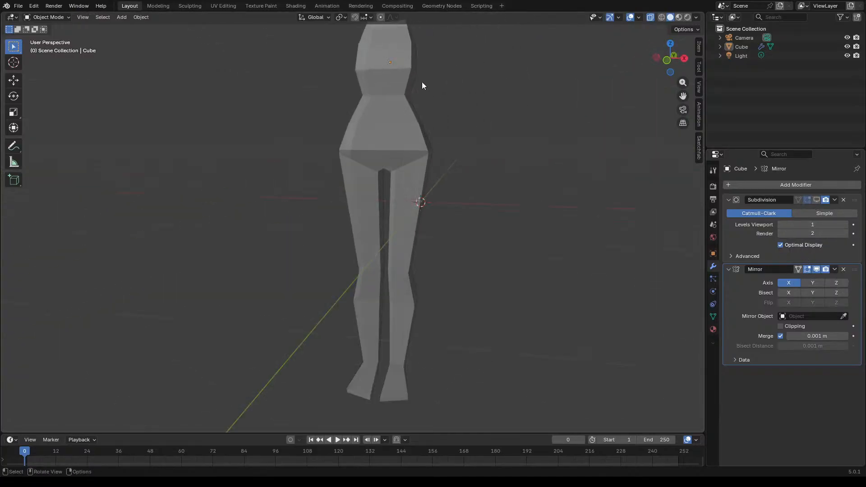
Step: Examine the top of the torso from the right orthographic view
{"action": "scroll", "coordinate": [420, 194], "scroll_direction": "down", "scroll_amount": 4}
{"action": "scroll", "coordinate": [413, 144], "scroll_direction": "up", "scroll_amount": 6}
{"action": "scroll", "coordinate": [412, 172], "scroll_direction": "up", "scroll_amount": 2}
{"action": "middle_click_drag", "start_coordinate": [412, 171], "coordinate": [368, 165]}
{"action": "key", "text": "KP_1"}
{"action": "key", "text": "KP_3"}
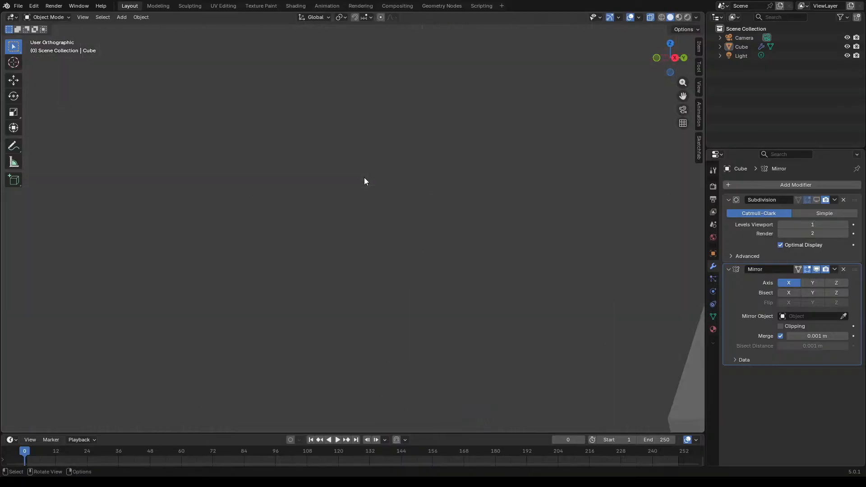
{"action": "scroll", "coordinate": [395, 194], "scroll_direction": "down", "scroll_amount": 9}
{"action": "scroll", "coordinate": [487, 192], "scroll_direction": "up", "scroll_amount": 8}
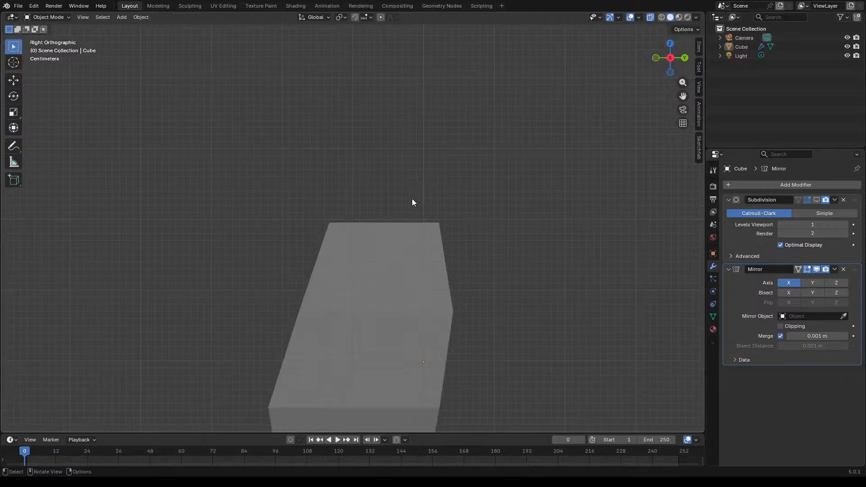
{"action": "scroll", "coordinate": [392, 219], "scroll_direction": "up", "scroll_amount": 2}
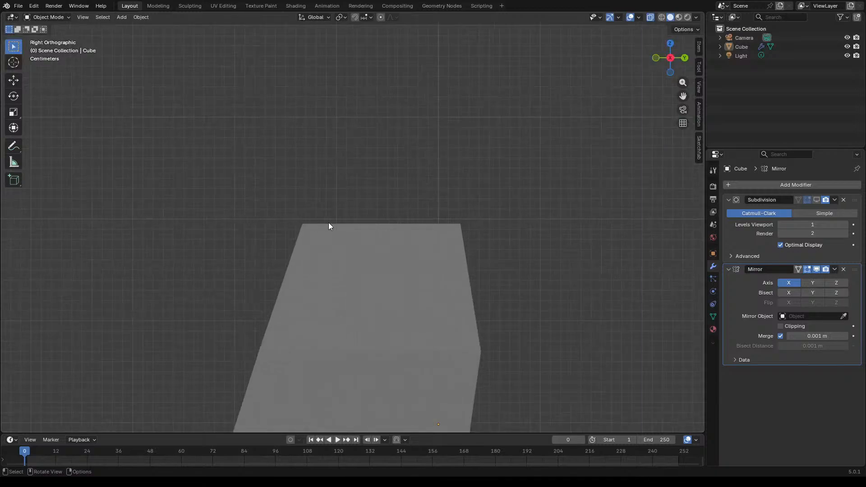
Step: Select the top faces of the torso in Edit Mode and rotate them about 6.24° around the X axis
{"action": "left_click_drag", "start_coordinate": [273, 203], "coordinate": [496, 256]}
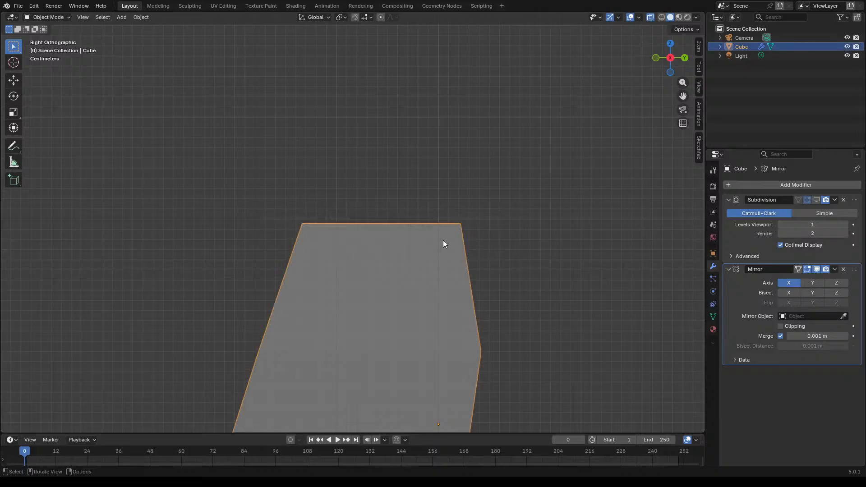
{"action": "key", "text": "Tab"}
{"action": "left_click_drag", "start_coordinate": [299, 210], "coordinate": [494, 232]}
{"action": "key", "text": "3"}
{"action": "key", "text": "r"}
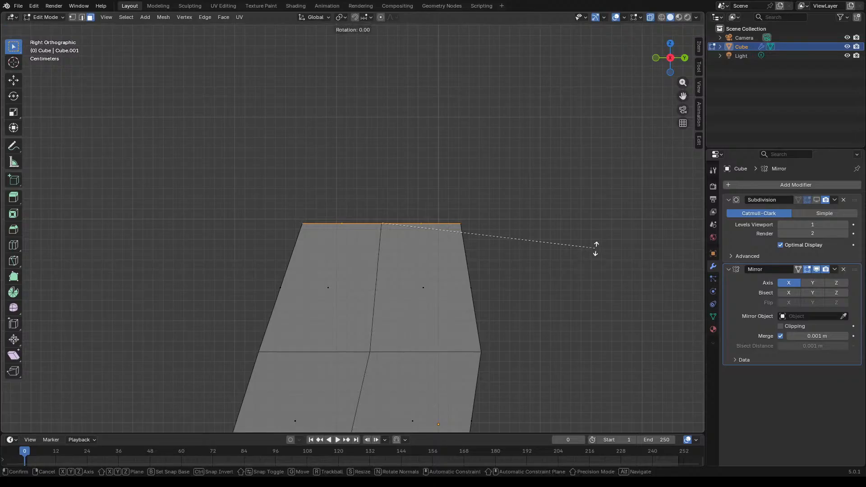
{"action": "left_click", "coordinate": [591, 225]}
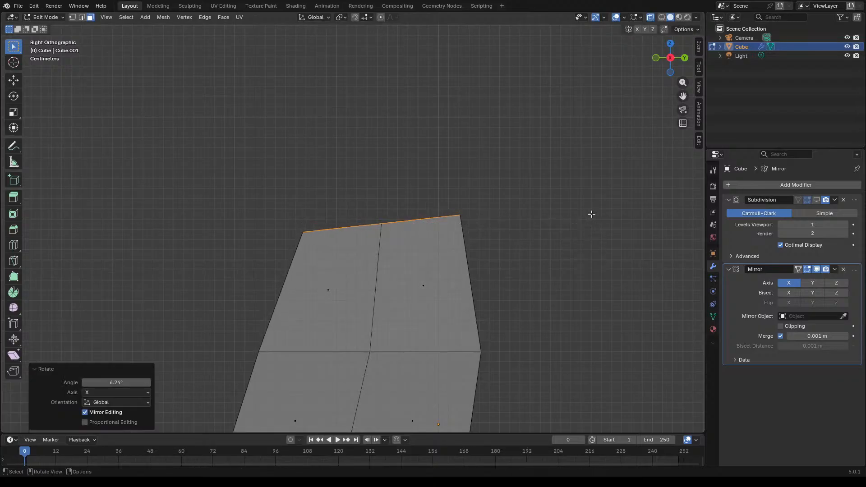
Step: Try to inset the top faces on the editable half of the torso by about 0.087 m
{"action": "middle_click_drag", "start_coordinate": [557, 221], "coordinate": [524, 232]}
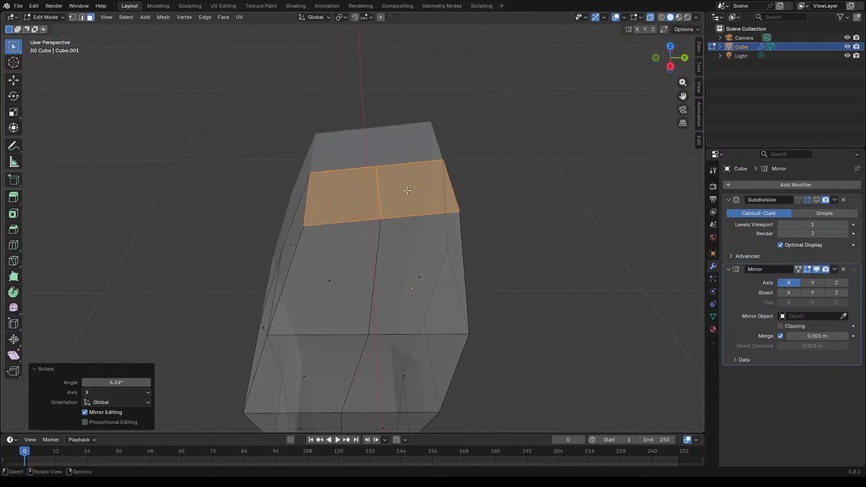
{"action": "key", "text": "i"}
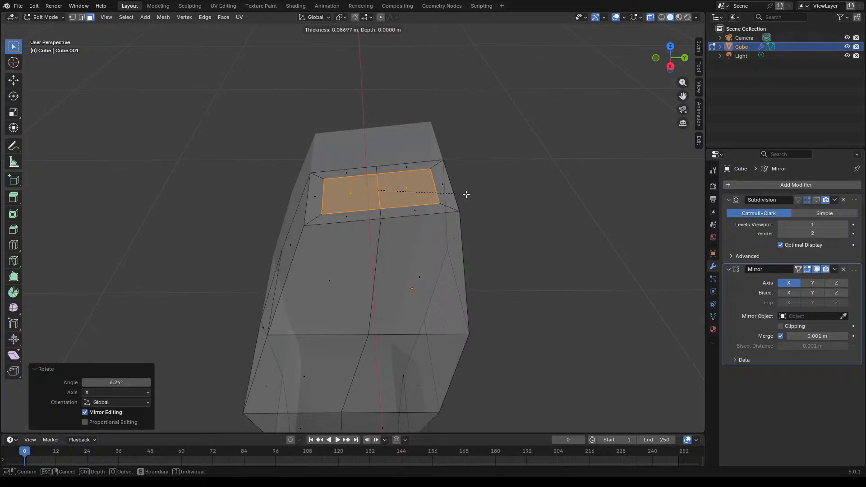
{"action": "left_click", "coordinate": [466, 194]}
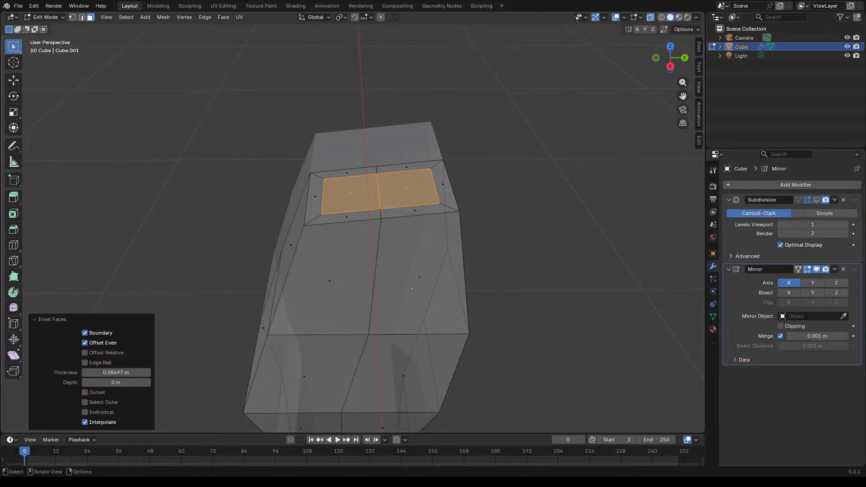
{"action": "middle_click_drag", "start_coordinate": [429, 249], "coordinate": [366, 235]}
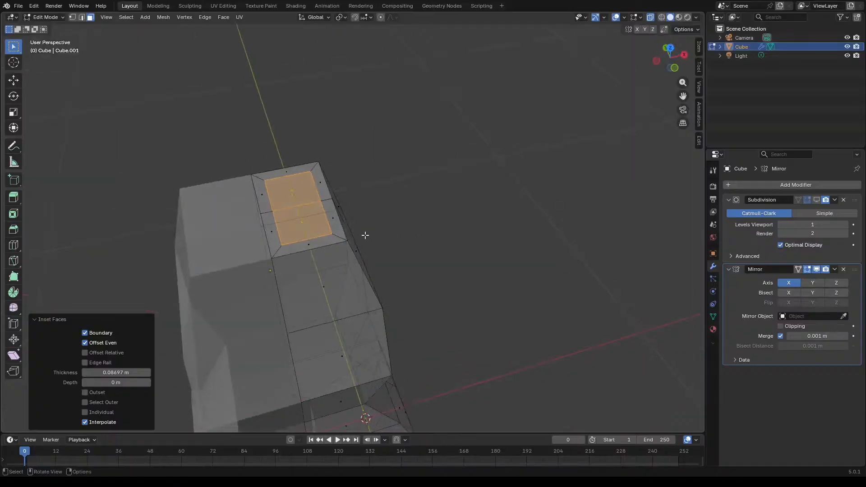
{"action": "scroll", "coordinate": [366, 235], "scroll_direction": "up", "scroll_amount": 2}
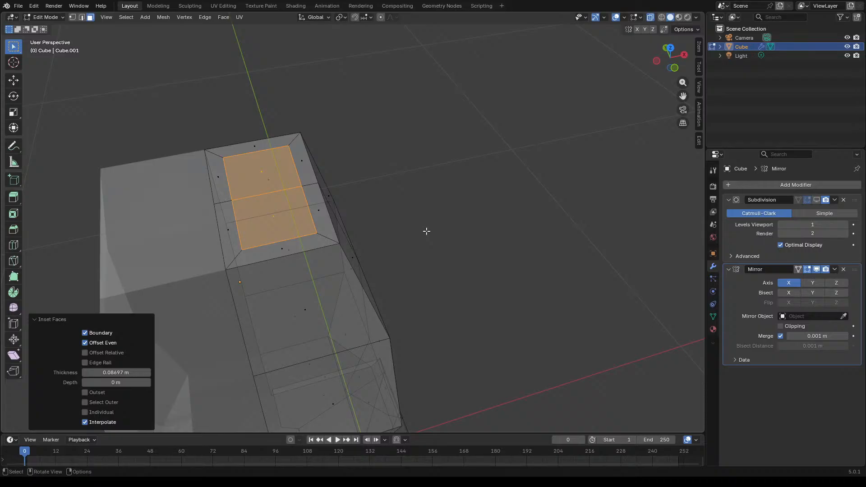
{"action": "left_click", "coordinate": [433, 230]}
{"action": "key", "text": "ctrl+z"}
{"action": "key", "text": "ctrl+z"}
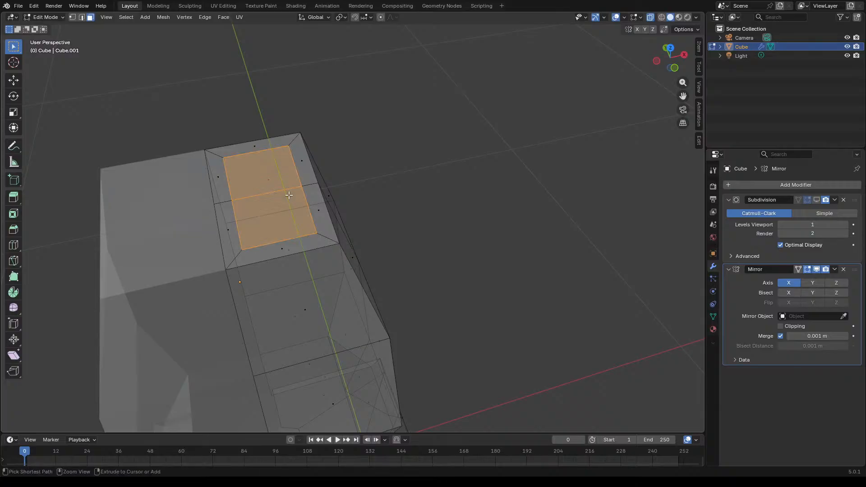
{"action": "left_click", "coordinate": [393, 203]}
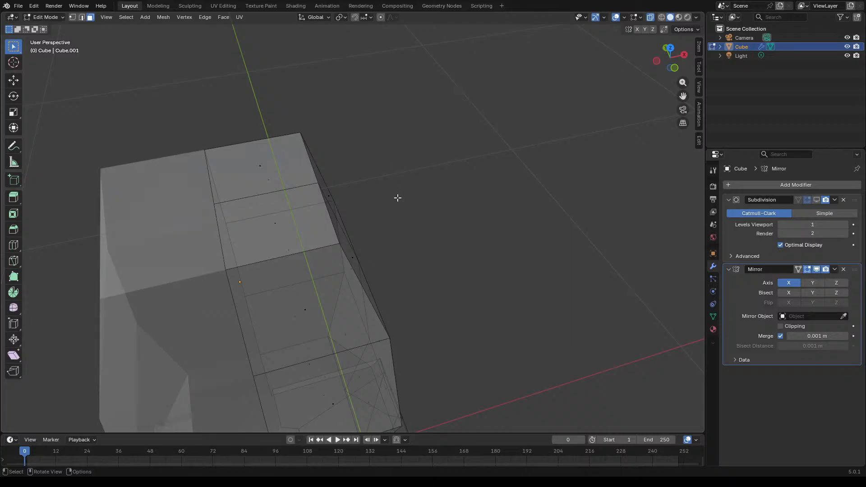
Step: Apply the Mirror modifier to the cube in Object Mode and return to Edit Mode
{"action": "scroll", "coordinate": [427, 236], "scroll_direction": "down", "scroll_amount": 5}
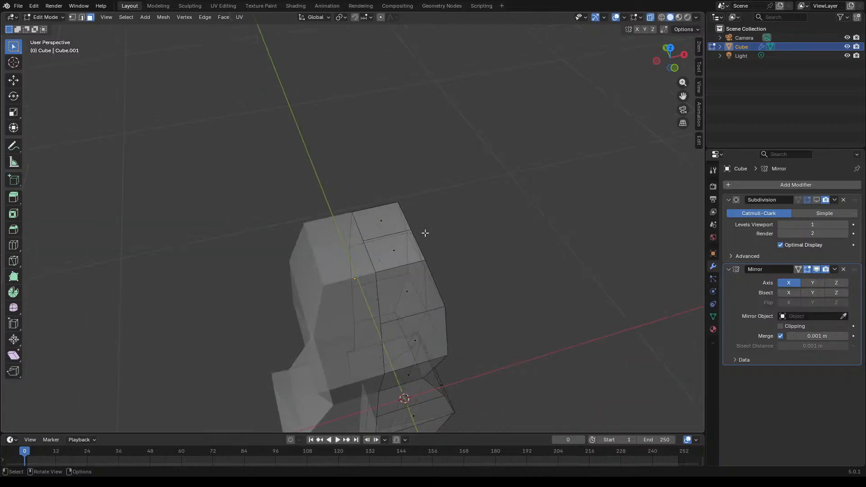
{"action": "scroll", "coordinate": [436, 233], "scroll_direction": "up", "scroll_amount": 3}
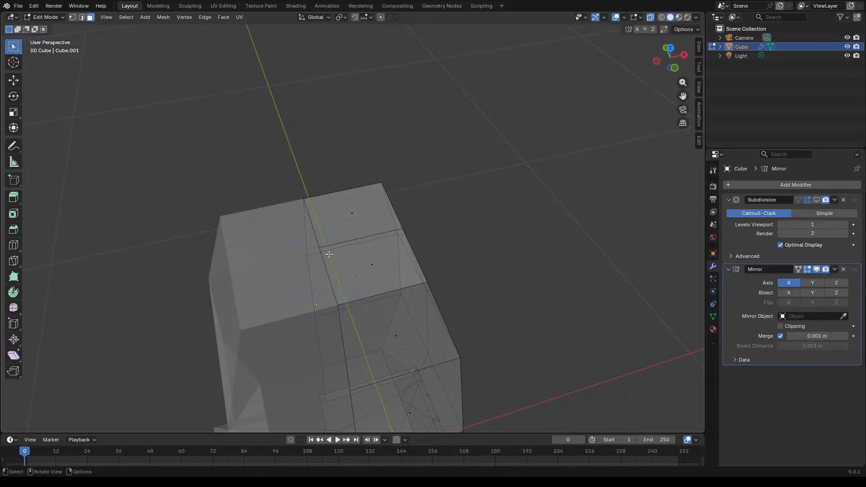
{"action": "scroll", "coordinate": [327, 235], "scroll_direction": "up", "scroll_amount": 1}
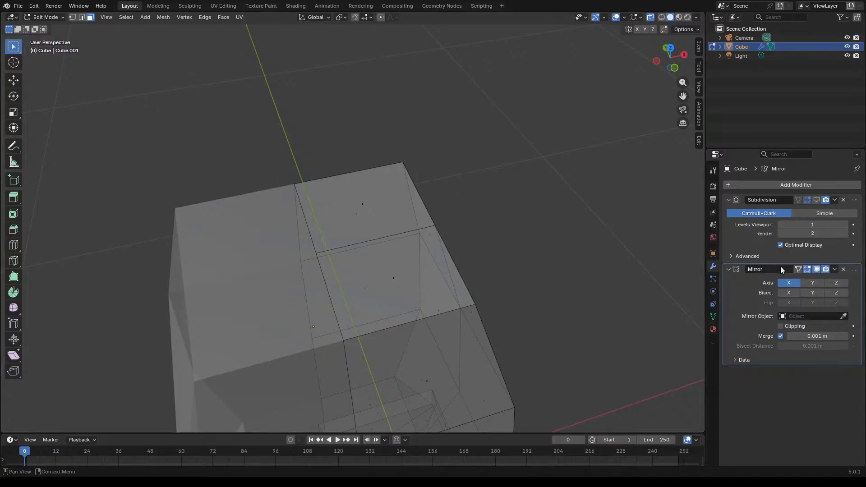
{"action": "scroll", "coordinate": [406, 251], "scroll_direction": "down", "scroll_amount": 5}
{"action": "middle_click_drag", "start_coordinate": [424, 279], "coordinate": [455, 216]}
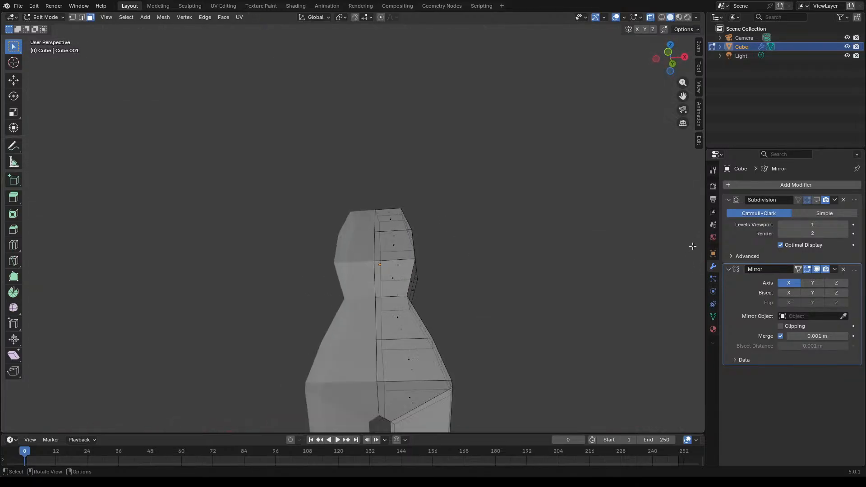
{"action": "left_click", "coordinate": [831, 268]}
{"action": "key", "text": "Tab"}
{"action": "left_click", "coordinate": [834, 269]}
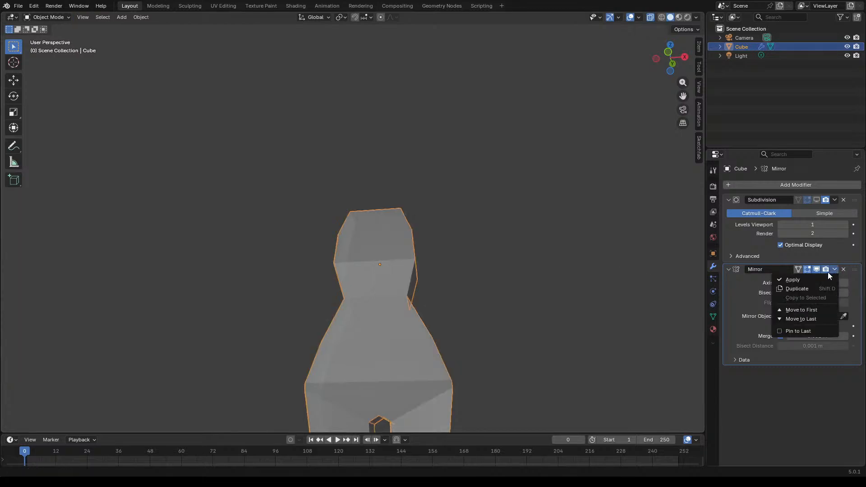
{"action": "left_click", "coordinate": [826, 279]}
{"action": "key", "text": "Tab"}
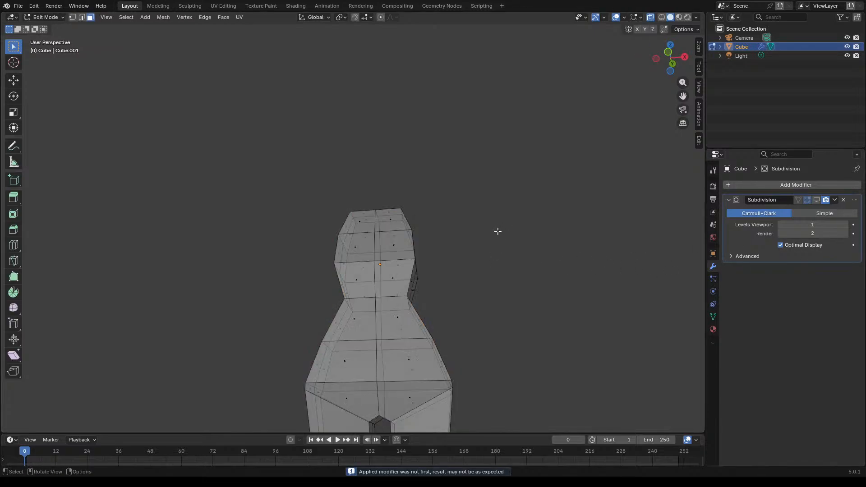
Step: Select all four top faces of the torso and inset them by about 0.10 m
{"action": "middle_click_drag", "start_coordinate": [462, 228], "coordinate": [433, 298]}
{"action": "scroll", "coordinate": [402, 241], "scroll_direction": "up", "scroll_amount": 7}
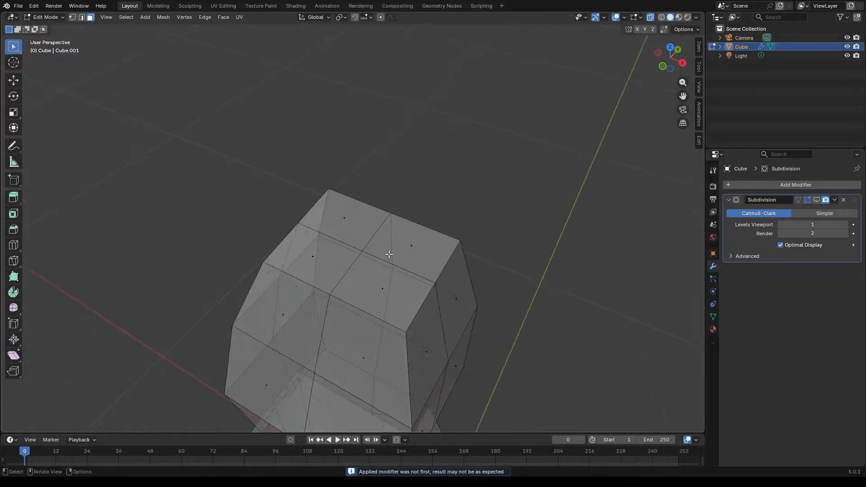
{"action": "left_click", "coordinate": [344, 219]}
{"action": "left_click", "coordinate": [330, 258], "text": "shift"}
{"action": "left_click", "coordinate": [379, 276], "text": "shift"}
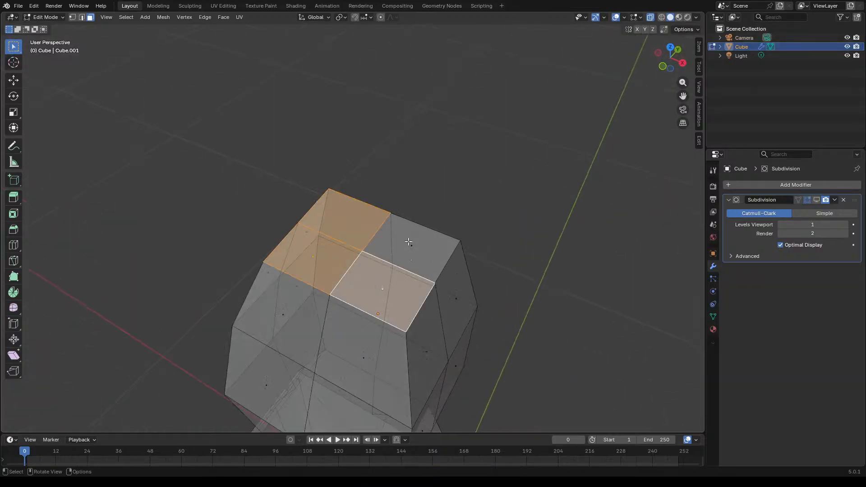
{"action": "left_click", "coordinate": [412, 243], "text": "shift"}
{"action": "key", "text": "i"}
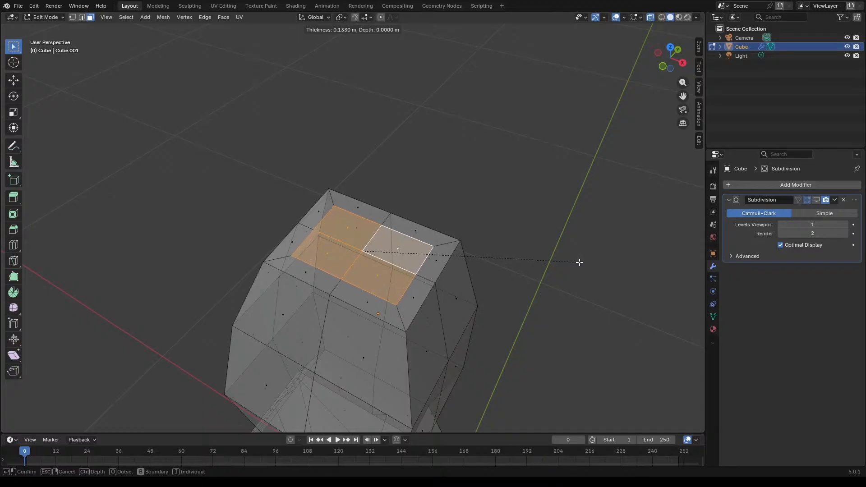
{"action": "left_click", "coordinate": [586, 268]}
Step: Scale the inset neck faces to about 0.76 along X, and scale them uniformly to about 0.889
{"action": "key", "text": "s"}
{"action": "key", "text": "x"}
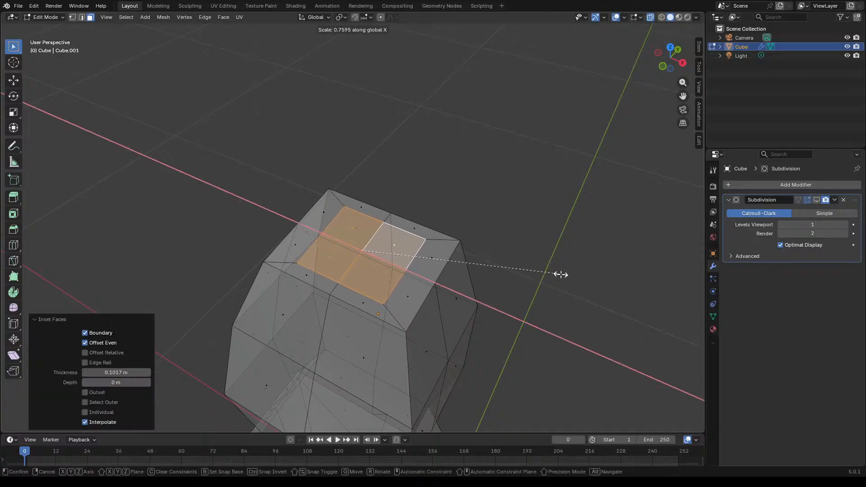
{"action": "left_click", "coordinate": [560, 273]}
{"action": "middle_click_drag", "start_coordinate": [591, 286], "coordinate": [441, 273]}
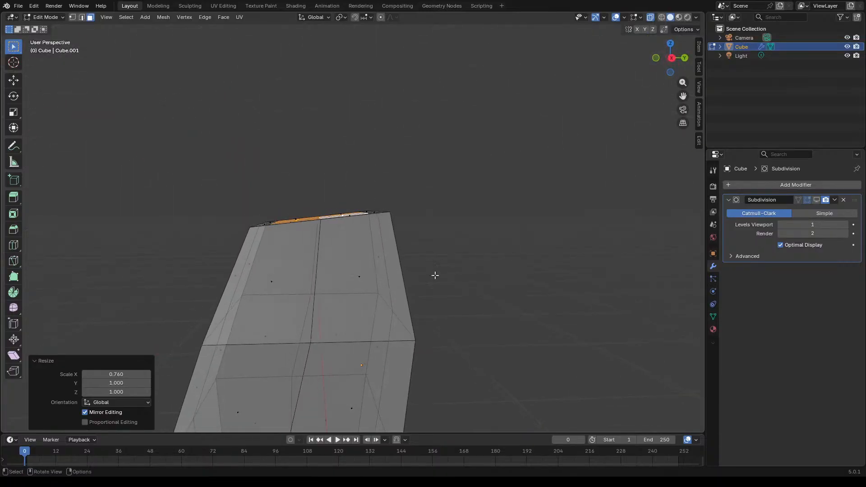
{"action": "key", "text": "KP_3"}
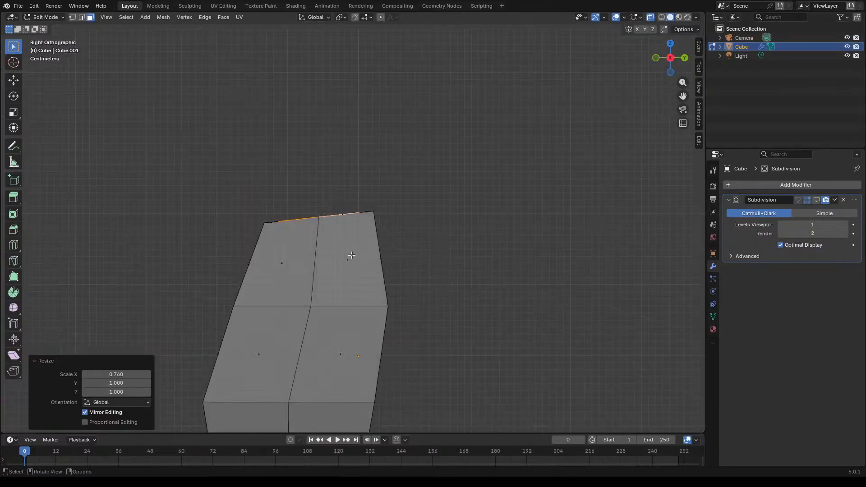
{"action": "scroll", "coordinate": [353, 247], "scroll_direction": "up", "scroll_amount": 1}
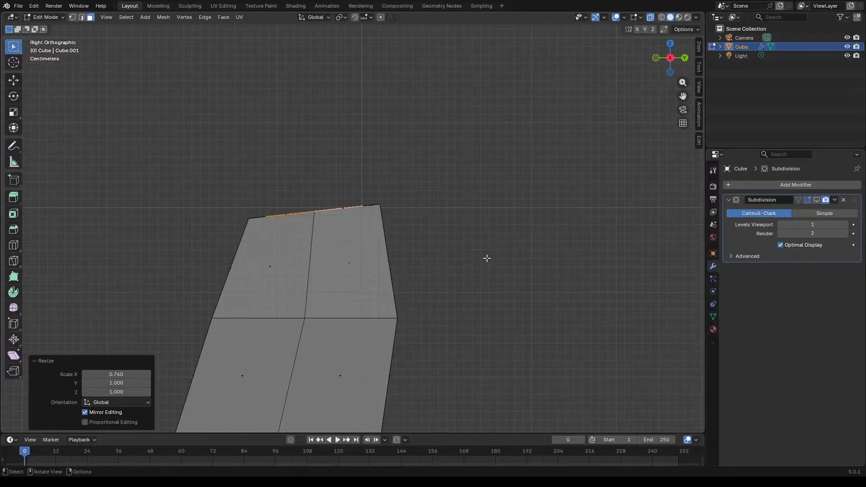
{"action": "key", "text": "s"}
{"action": "left_click", "coordinate": [466, 255]}
Step: Move the inset neck faces about 0.016 m along Y and raise them about 0.005 m along Z
{"action": "key", "text": "g"}
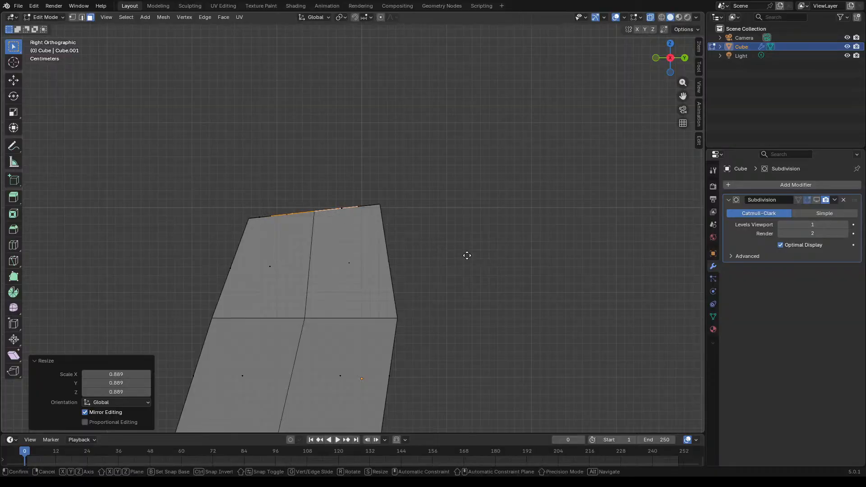
{"action": "key", "text": "y"}
{"action": "left_click", "coordinate": [481, 256]}
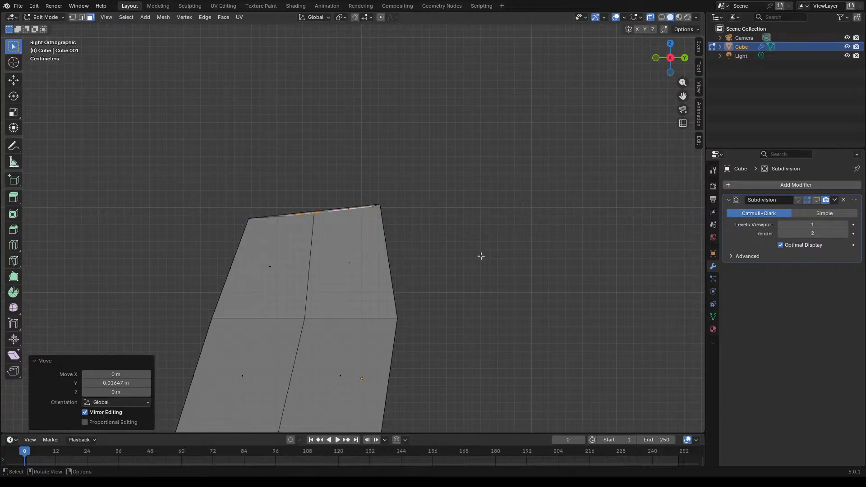
{"action": "key", "text": "g"}
{"action": "key", "text": "z"}
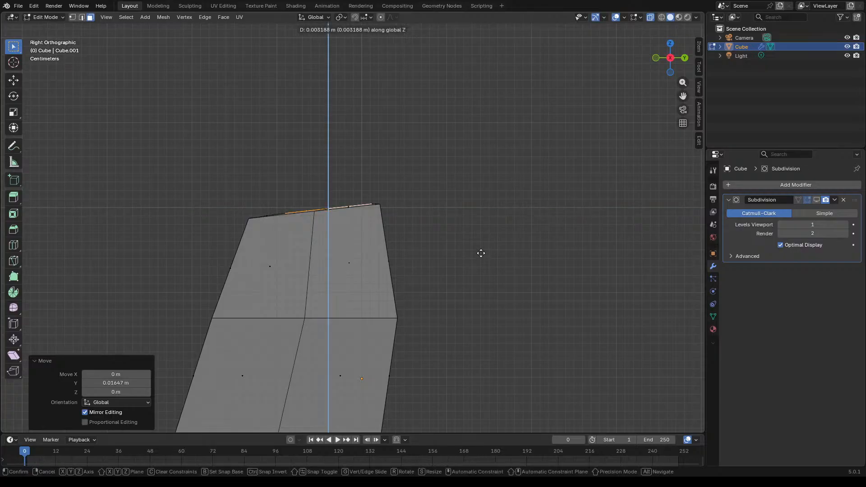
{"action": "left_click", "coordinate": [481, 251]}
Step: Extrude the inset faces about 0.112 m upward as a neck and raise its end about 0.007 m along Z
{"action": "key", "text": "e"}
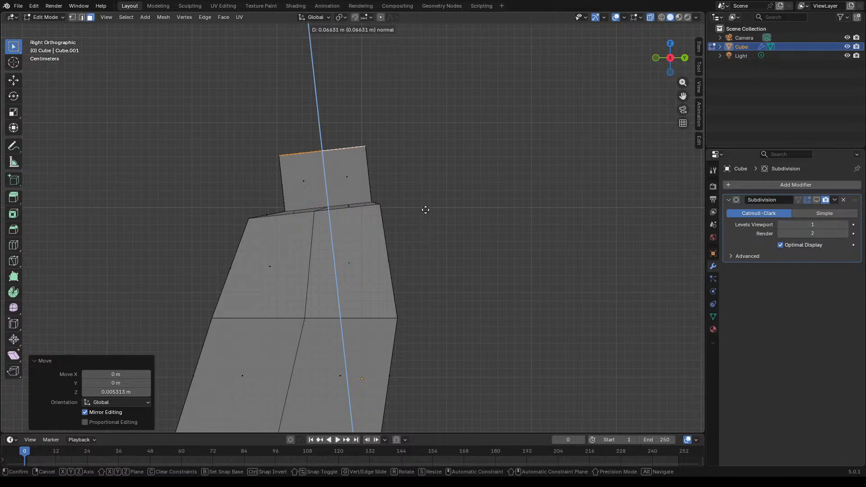
{"action": "left_click", "coordinate": [424, 171]}
{"action": "scroll", "coordinate": [444, 232], "scroll_direction": "down", "scroll_amount": 4}
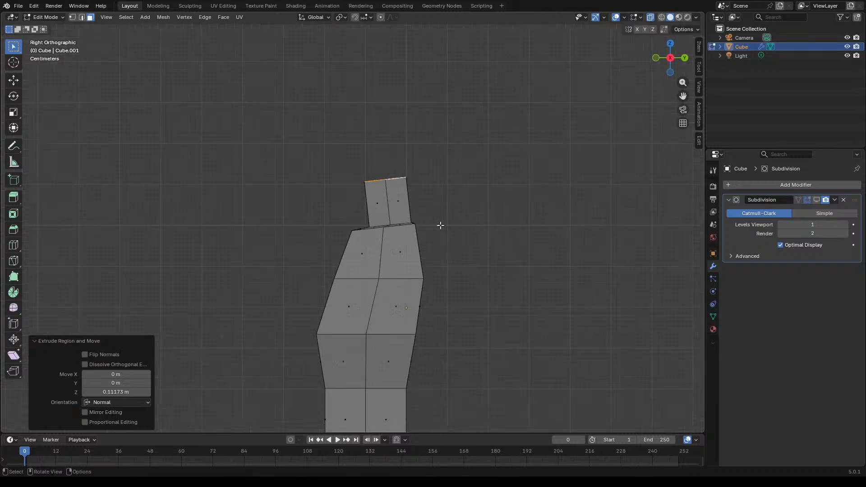
{"action": "scroll", "coordinate": [401, 155], "scroll_direction": "up", "scroll_amount": 3}
{"action": "scroll", "coordinate": [406, 170], "scroll_direction": "down", "scroll_amount": 1}
{"action": "key", "text": "g"}
{"action": "key", "text": "z"}
{"action": "left_click", "coordinate": [427, 201]}
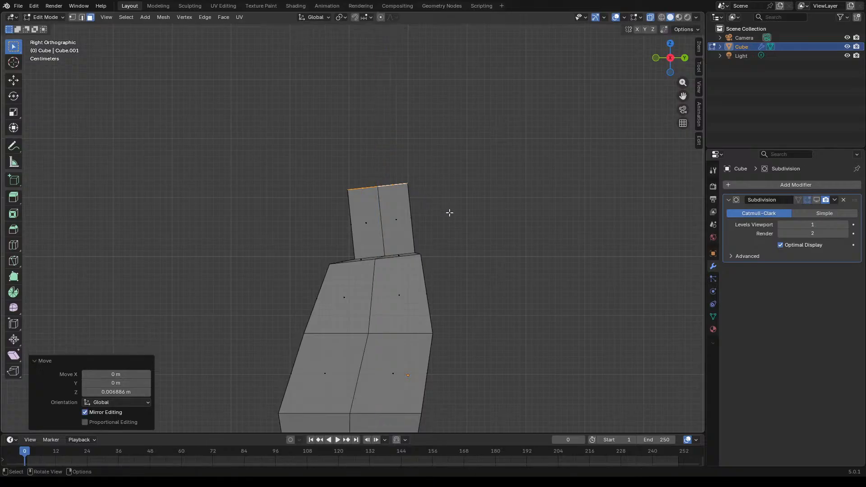
Step: Extrude the neck's end faces upward along their normal to form the core of the head
{"action": "scroll", "coordinate": [449, 212], "scroll_direction": "down", "scroll_amount": 3}
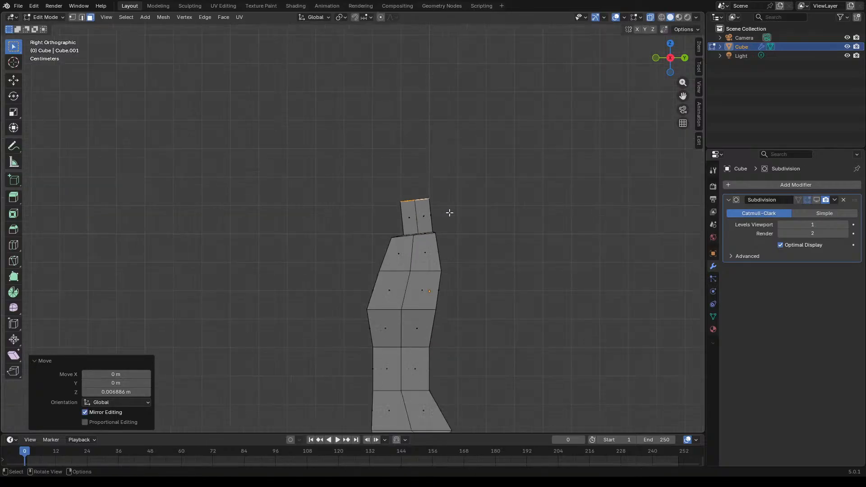
{"action": "scroll", "coordinate": [431, 206], "scroll_direction": "up", "scroll_amount": 1}
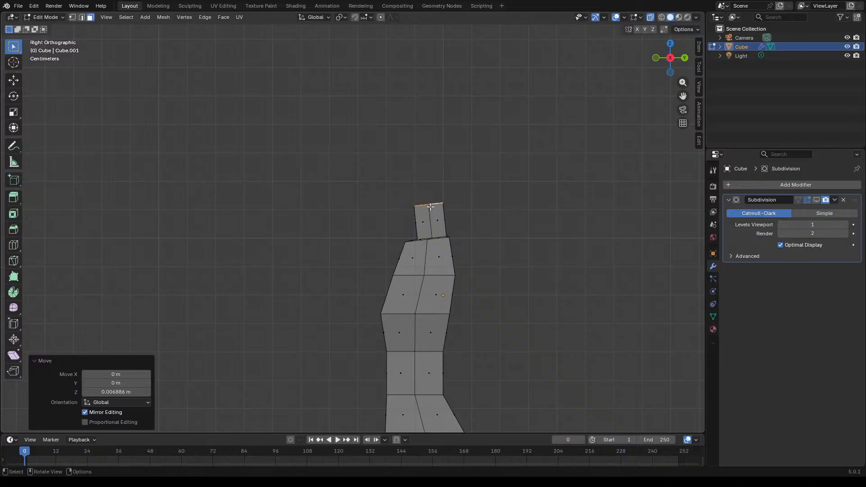
{"action": "middle_click_drag", "start_coordinate": [469, 206], "coordinate": [480, 221]}
{"action": "key", "text": "KP_3"}
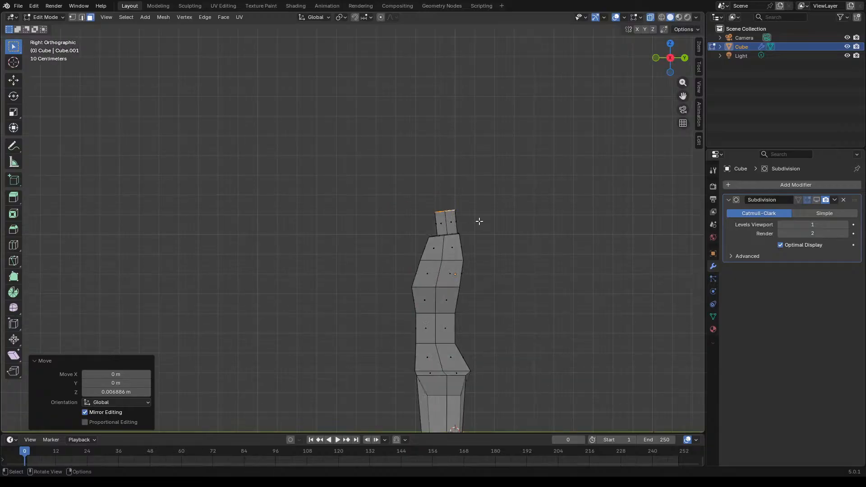
{"action": "scroll", "coordinate": [466, 207], "scroll_direction": "up", "scroll_amount": 1}
{"action": "key", "text": "e"}
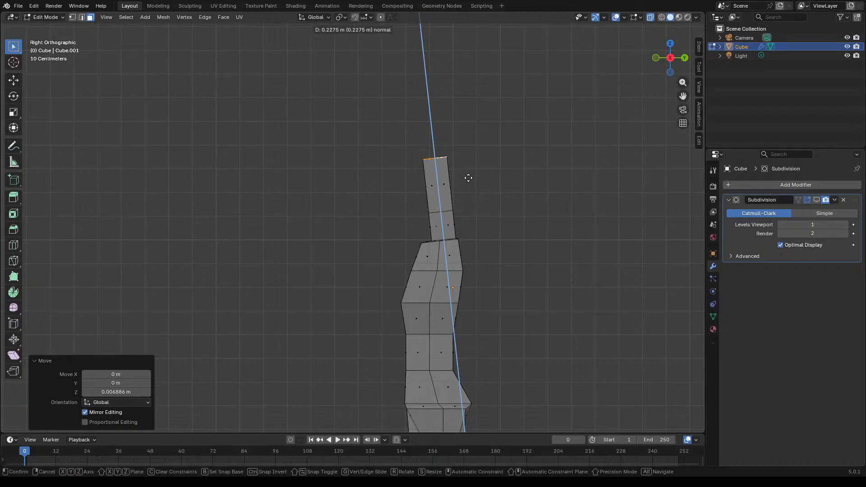
{"action": "left_click", "coordinate": [468, 165]}
Step: Select the two front faces of the head block and extrude them forward about 0.136 m
{"action": "middle_click_drag", "start_coordinate": [472, 170], "coordinate": [532, 188]}
{"action": "left_click", "coordinate": [422, 181]}
{"action": "left_click", "coordinate": [410, 182], "text": "shift"}
{"action": "middle_click_drag", "start_coordinate": [580, 226], "coordinate": [533, 222]}
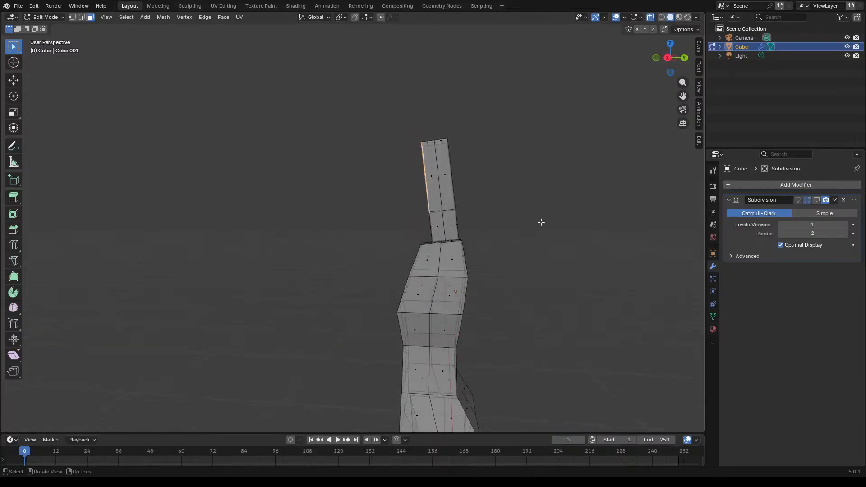
{"action": "key", "text": "KP_3"}
{"action": "key", "text": "e"}
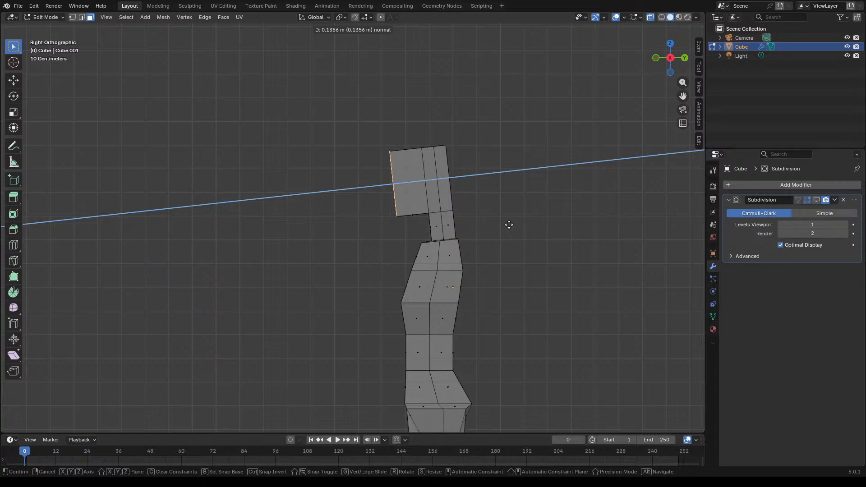
{"action": "left_click", "coordinate": [509, 225]}
Step: Extrude the back faces of the head block outward along their normal
{"action": "key", "text": "e"}
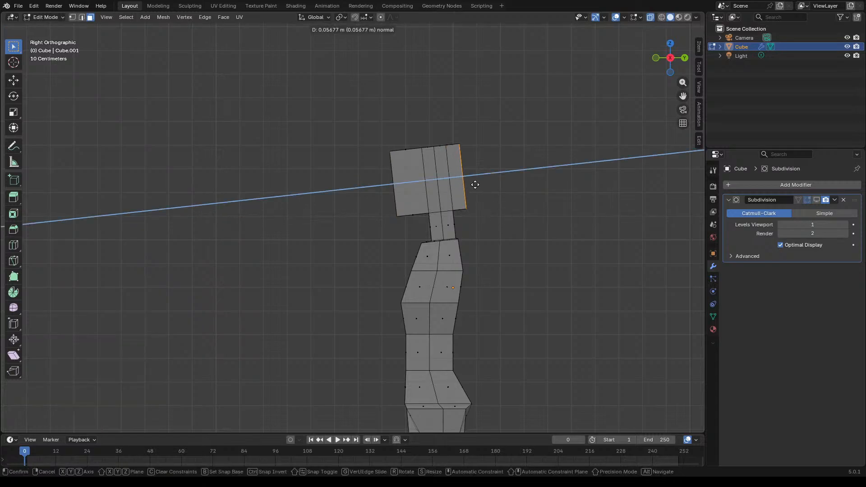
Step: Extrude the rear faces of the head slightly outward
{"action": "left_click", "coordinate": [473, 184]}
{"action": "middle_click_drag", "start_coordinate": [456, 209], "coordinate": [510, 257]}
{"action": "scroll", "coordinate": [385, 169], "scroll_direction": "up", "scroll_amount": 2}
Step: Bevel the four crosswise edges at the upper and lower, front and rear corners of the head by 0.236 m with one segment
{"action": "key", "text": "2"}
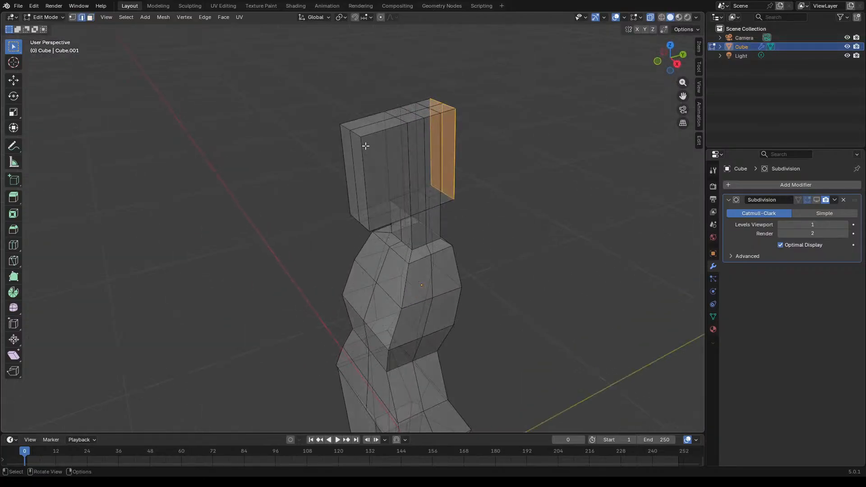
{"action": "left_click", "coordinate": [347, 132]}
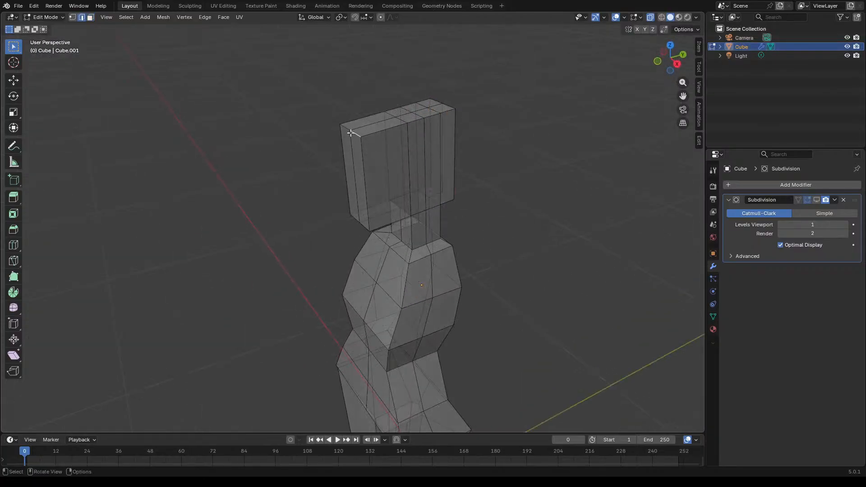
{"action": "left_click", "coordinate": [442, 114], "text": "shift"}
{"action": "left_click", "coordinate": [444, 116], "text": "shift"}
{"action": "left_click", "coordinate": [441, 126], "text": "shift"}
{"action": "left_click", "coordinate": [443, 119], "text": "shift"}
{"action": "left_click", "coordinate": [446, 129], "text": "shift"}
{"action": "left_click", "coordinate": [438, 147], "text": "shift"}
{"action": "left_click", "coordinate": [438, 147], "text": "shift"}
{"action": "left_click", "coordinate": [441, 149], "text": "shift"}
{"action": "middle_click_drag", "start_coordinate": [482, 163], "coordinate": [452, 143]}
{"action": "left_click", "coordinate": [434, 143], "text": "shift"}
{"action": "left_click", "coordinate": [438, 142], "text": "shift"}
{"action": "left_click", "coordinate": [442, 142], "text": "shift"}
{"action": "left_click", "coordinate": [432, 140], "text": "shift"}
{"action": "left_click", "coordinate": [447, 113], "text": "shift"}
{"action": "left_click", "coordinate": [447, 110], "text": "shift"}
{"action": "left_click", "coordinate": [446, 196], "text": "shift"}
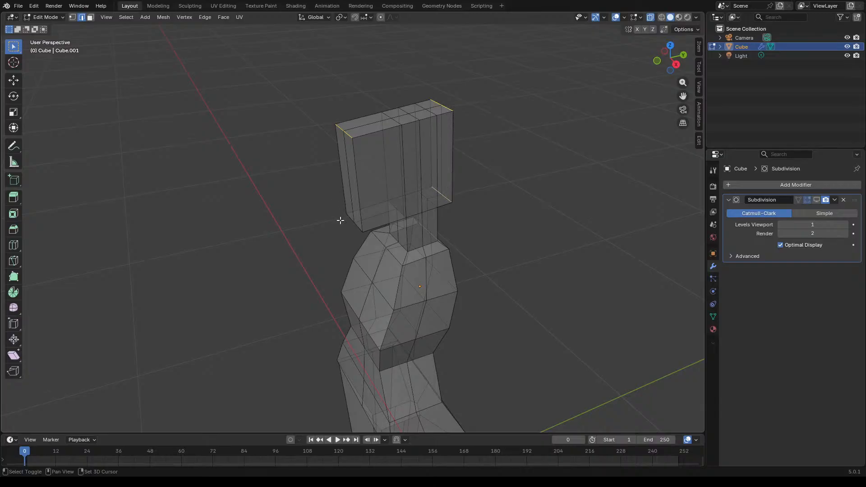
{"action": "left_click", "coordinate": [358, 226], "text": "shift"}
{"action": "key", "text": "b"}
{"action": "key", "text": "Escape"}
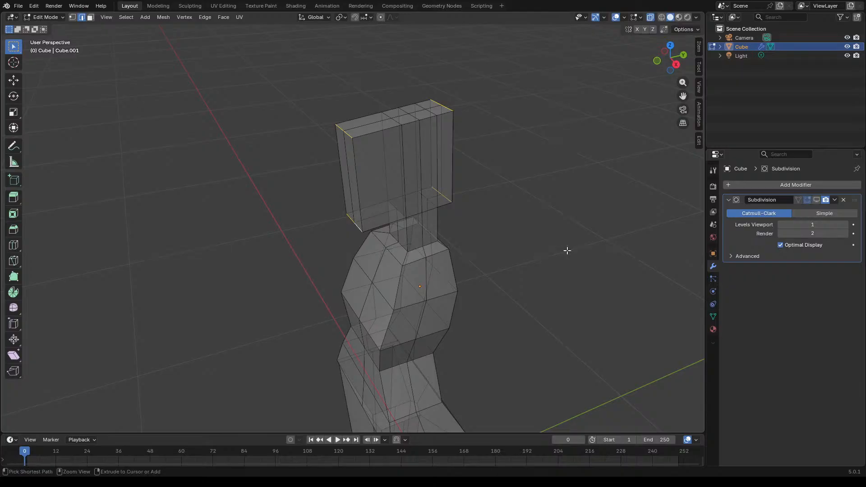
{"action": "key", "text": "ctrl+b"}
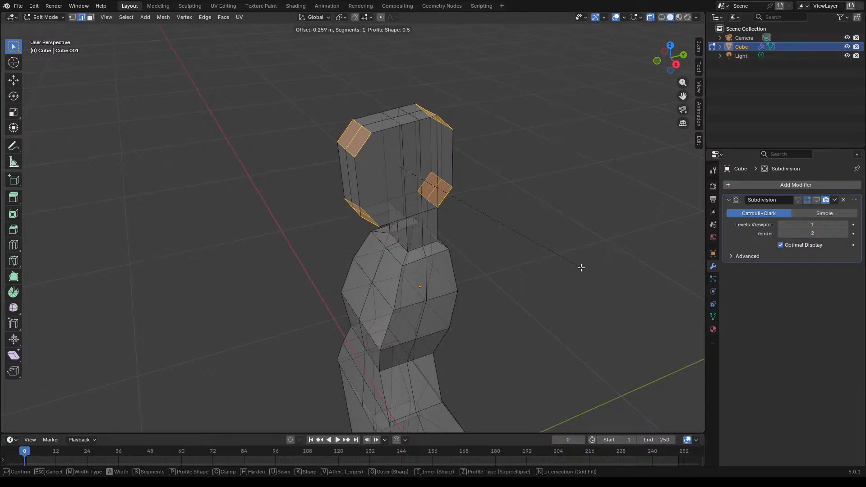
{"action": "left_click", "coordinate": [580, 266]}
Step: Extrude the head's side faces on the +X side outward by about 0.054 m
{"action": "middle_click_drag", "start_coordinate": [581, 266], "coordinate": [510, 222]}
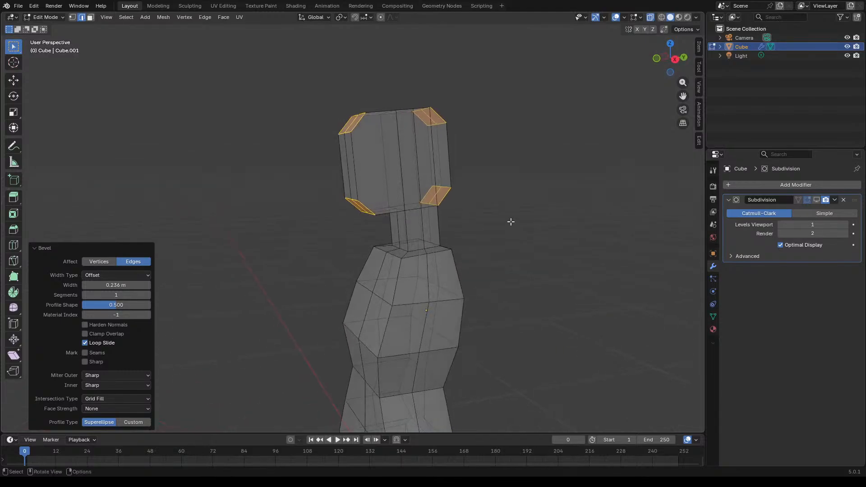
{"action": "left_click", "coordinate": [415, 177]}
{"action": "key", "text": "3"}
{"action": "left_click", "coordinate": [440, 158]}
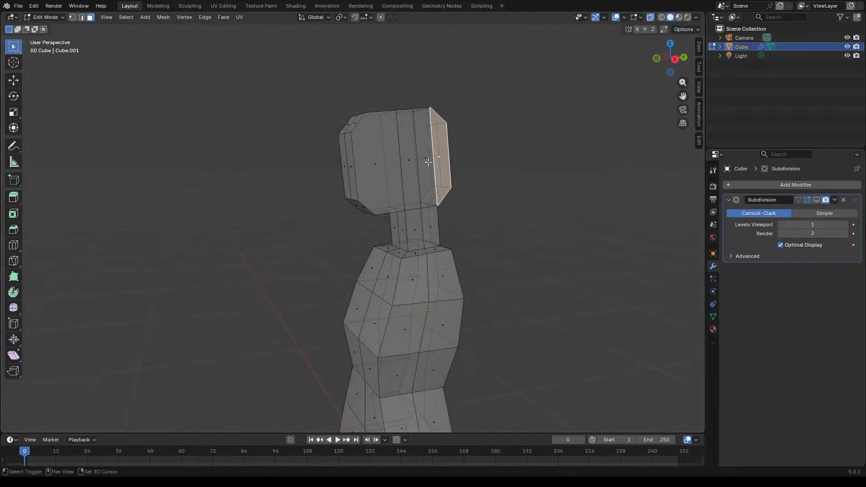
{"action": "left_click", "coordinate": [426, 162], "text": "shift"}
{"action": "left_click", "coordinate": [412, 161], "text": "shift"}
{"action": "left_click", "coordinate": [384, 163], "text": "shift"}
{"action": "middle_click_drag", "start_coordinate": [384, 164], "coordinate": [470, 170]}
{"action": "key", "text": "e"}
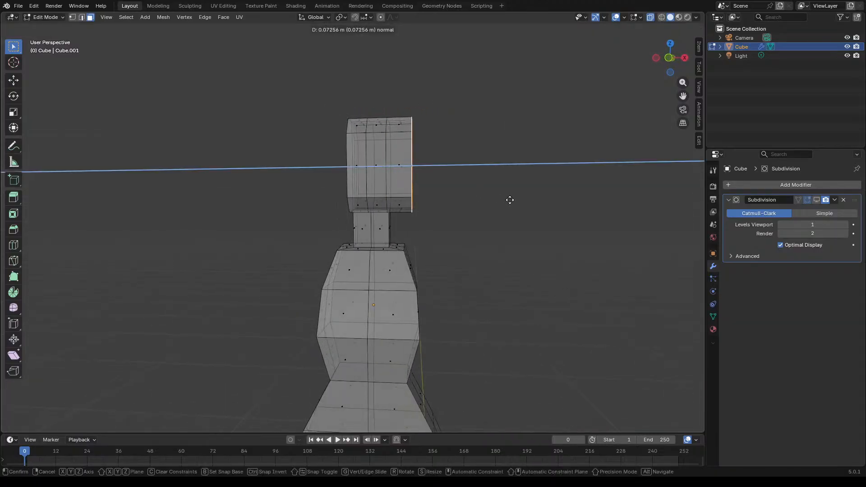
{"action": "left_click", "coordinate": [504, 201]}
Step: Scale the extruded side faces of the head down to taper that side, and clear the selection
{"action": "middle_click_drag", "start_coordinate": [503, 199], "coordinate": [452, 217]}
{"action": "key", "text": "s"}
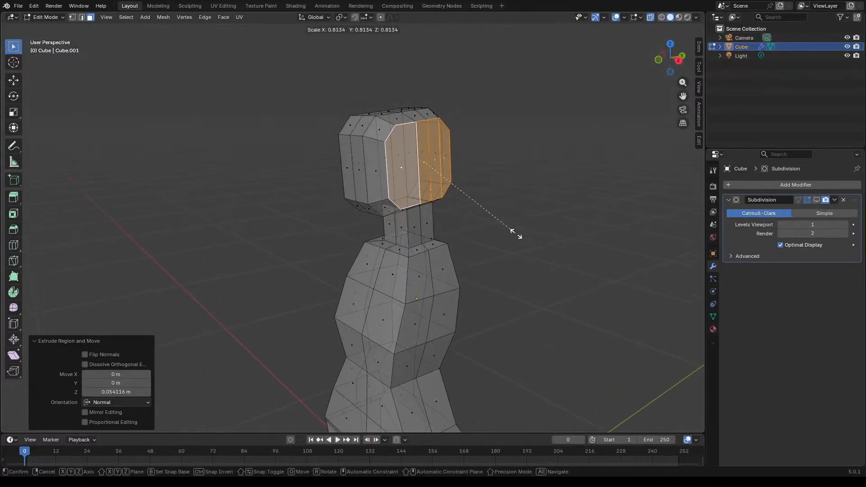
{"action": "left_click", "coordinate": [515, 232]}
{"action": "middle_click_drag", "start_coordinate": [516, 230], "coordinate": [365, 185]}
{"action": "key", "text": "s"}
{"action": "left_click", "coordinate": [524, 231]}
{"action": "left_click", "coordinate": [499, 213]}
Step: Delete the vertices of the figure's −X half in front view, keeping the centre-line vertices
{"action": "scroll", "coordinate": [364, 184], "scroll_direction": "down", "scroll_amount": 6}
{"action": "middle_click_drag", "start_coordinate": [389, 230], "coordinate": [366, 267]}
{"action": "scroll", "coordinate": [365, 267], "scroll_direction": "up", "scroll_amount": 3}
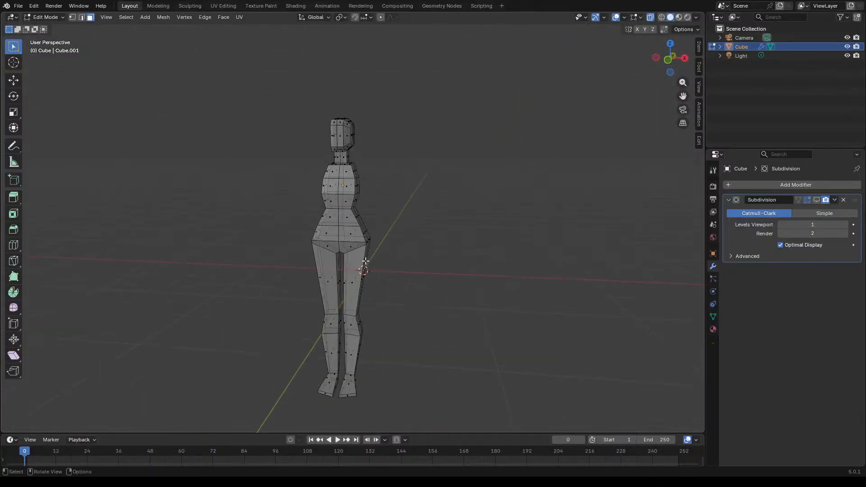
{"action": "scroll", "coordinate": [412, 203], "scroll_direction": "down", "scroll_amount": 3}
{"action": "scroll", "coordinate": [412, 203], "scroll_direction": "up", "scroll_amount": 4}
{"action": "scroll", "coordinate": [369, 260], "scroll_direction": "down", "scroll_amount": 1}
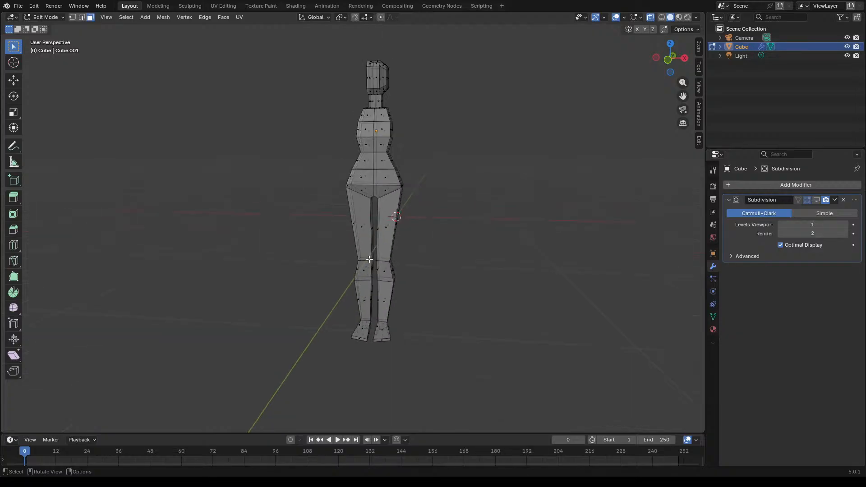
{"action": "middle_click_drag", "start_coordinate": [402, 202], "coordinate": [413, 178]}
{"action": "key", "text": "KP_1"}
{"action": "left_click_drag", "start_coordinate": [329, 49], "coordinate": [367, 356]}
{"action": "key", "text": "1"}
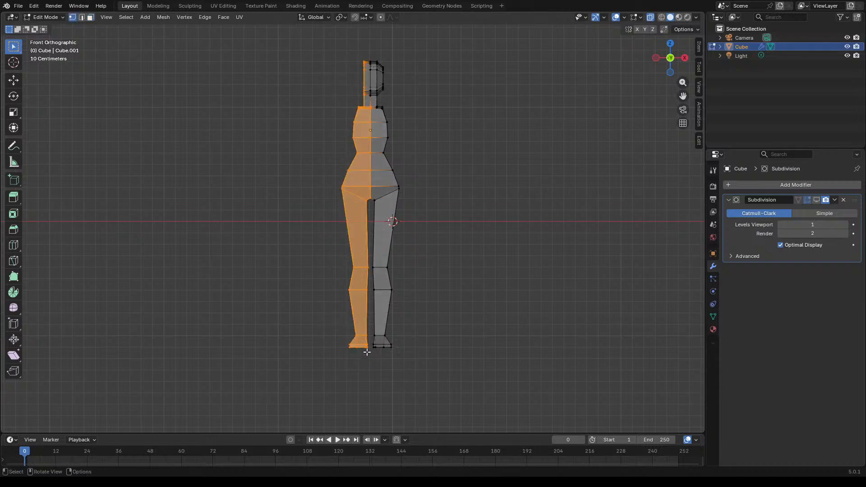
{"action": "key", "text": "alt+a"}
{"action": "left_click_drag", "start_coordinate": [320, 29], "coordinate": [369, 370]}
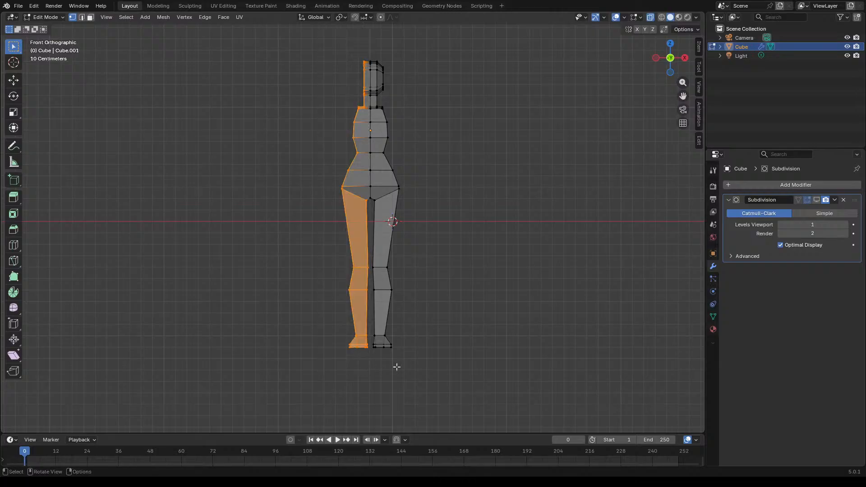
{"action": "key", "text": "x"}
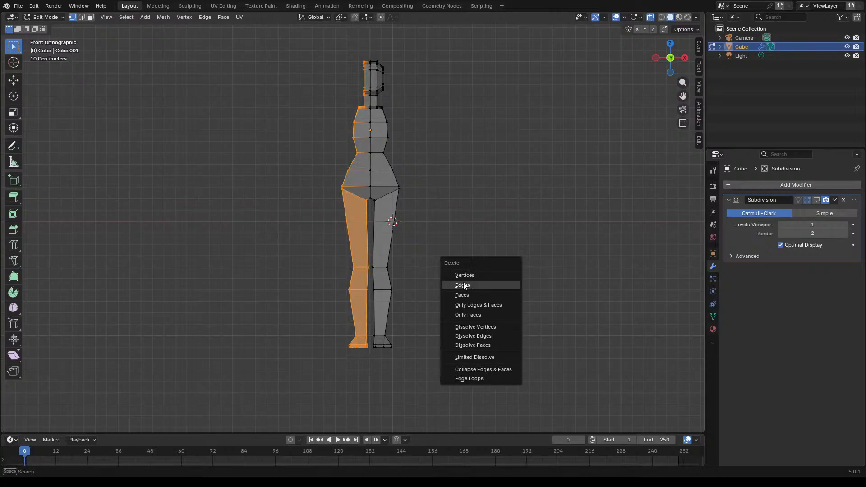
{"action": "left_click", "coordinate": [487, 276]}
Step: Add a Mirror modifier to the remaining half of the figure
{"action": "middle_click_drag", "start_coordinate": [483, 200], "coordinate": [517, 216]}
{"action": "left_click", "coordinate": [739, 185]}
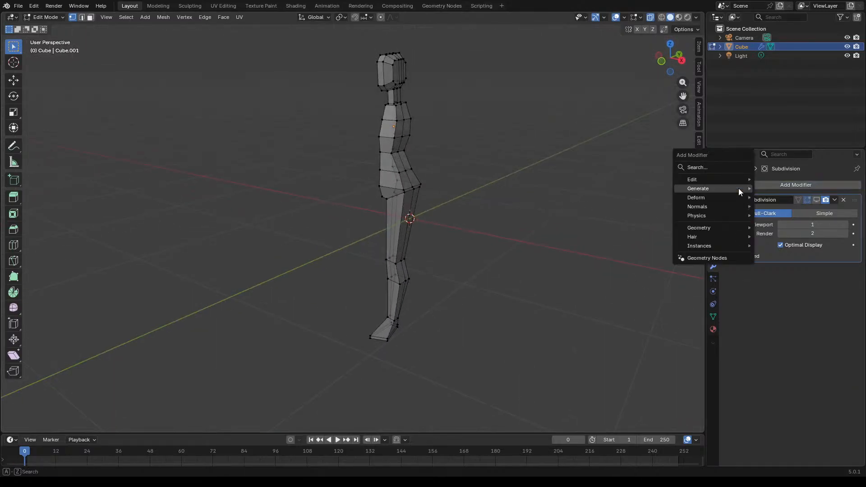
{"action": "mouse_move", "coordinate": [716, 188]}
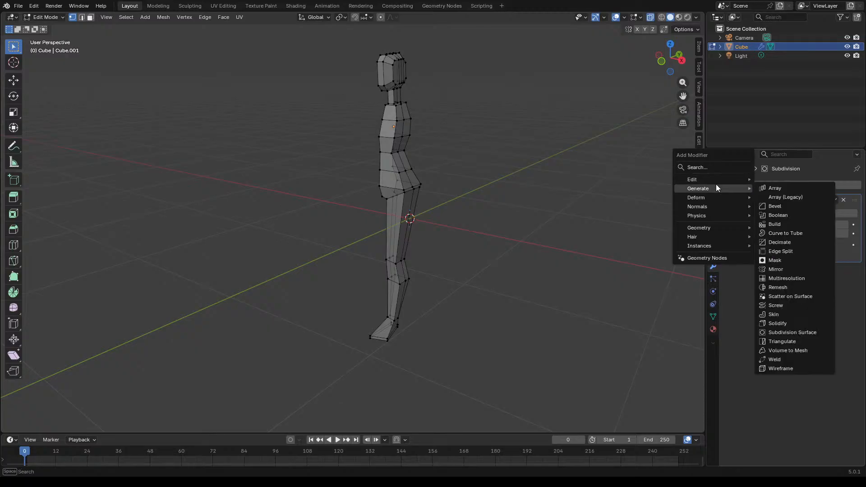
{"action": "left_click", "coordinate": [780, 270]}
Step: Inset the two uppermost side faces of the torso below the shoulder by about 0.07 m
{"action": "middle_click_drag", "start_coordinate": [532, 230], "coordinate": [462, 177]}
{"action": "scroll", "coordinate": [462, 178], "scroll_direction": "up", "scroll_amount": 3}
{"action": "middle_click_drag", "start_coordinate": [398, 159], "coordinate": [360, 168]}
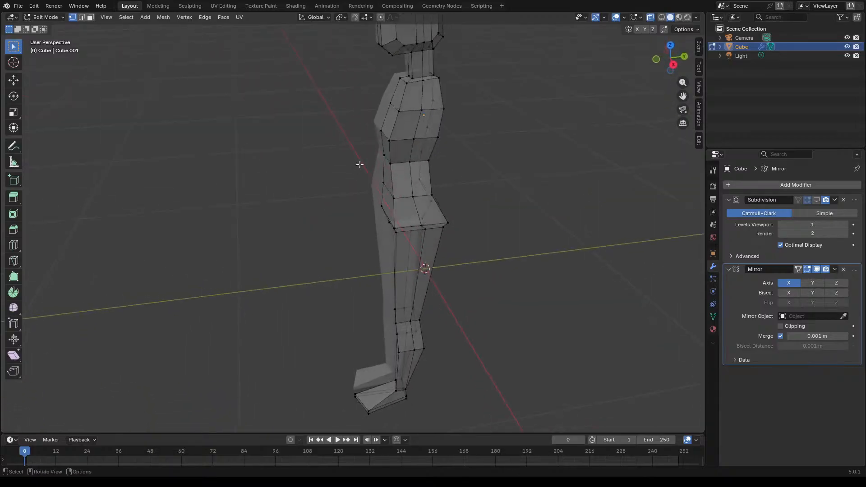
{"action": "scroll", "coordinate": [405, 113], "scroll_direction": "up", "scroll_amount": 3}
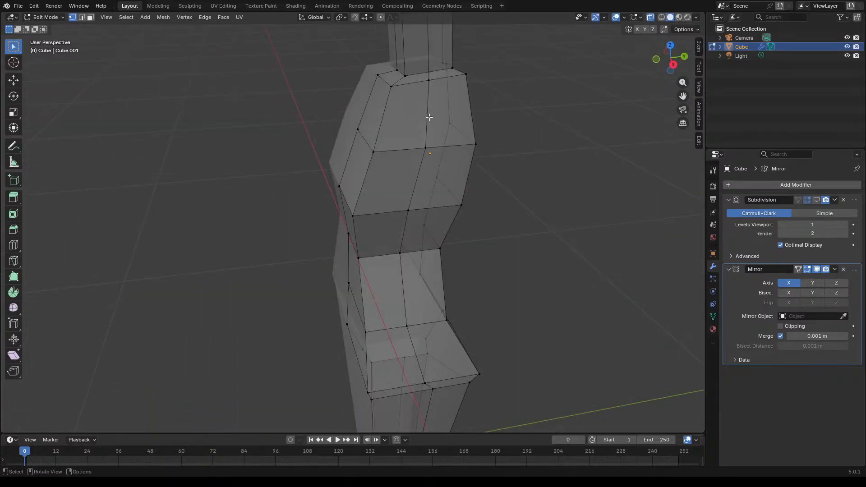
{"action": "left_click", "coordinate": [427, 103]}
{"action": "key", "text": "3"}
{"action": "left_click", "coordinate": [409, 116], "text": "shift"}
{"action": "left_click", "coordinate": [450, 118], "text": "shift"}
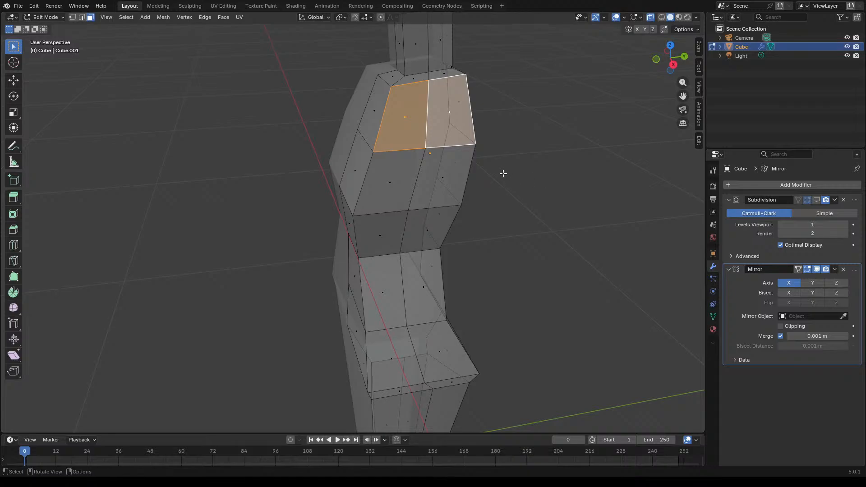
{"action": "key", "text": "i"}
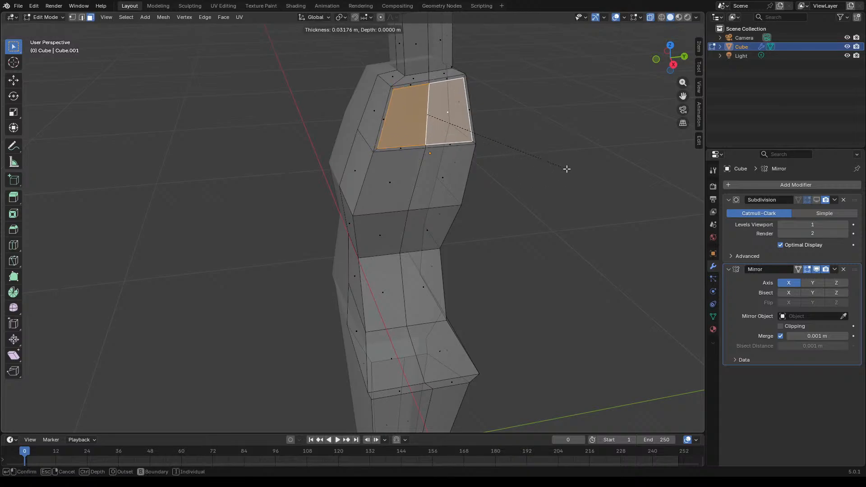
{"action": "left_click", "coordinate": [564, 168]}
Step: Scale the inset shoulder faces to 0.675 along the Y axis
{"action": "key", "text": "s"}
{"action": "key", "text": "y"}
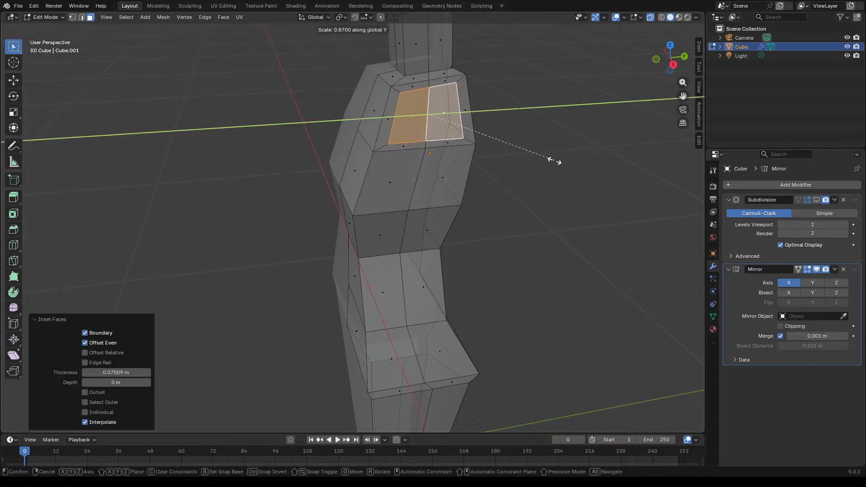
{"action": "left_click", "coordinate": [522, 164]}
{"action": "middle_click_drag", "start_coordinate": [555, 174], "coordinate": [534, 156]}
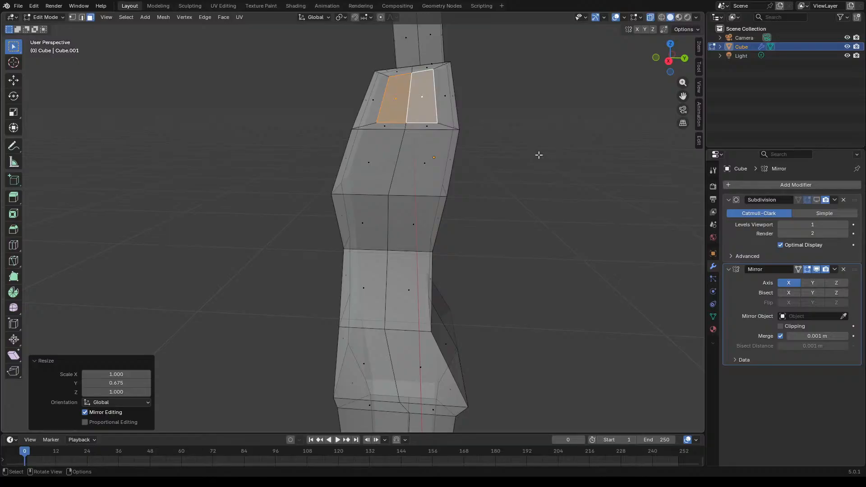
{"action": "key", "text": "2"}
{"action": "key", "text": "1"}
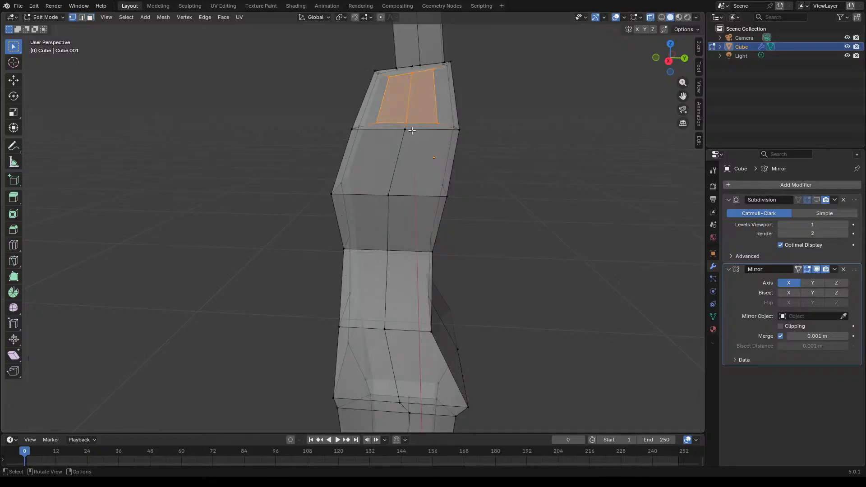
{"action": "left_click", "coordinate": [411, 130]}
{"action": "key", "text": "2"}
{"action": "left_click", "coordinate": [464, 134]}
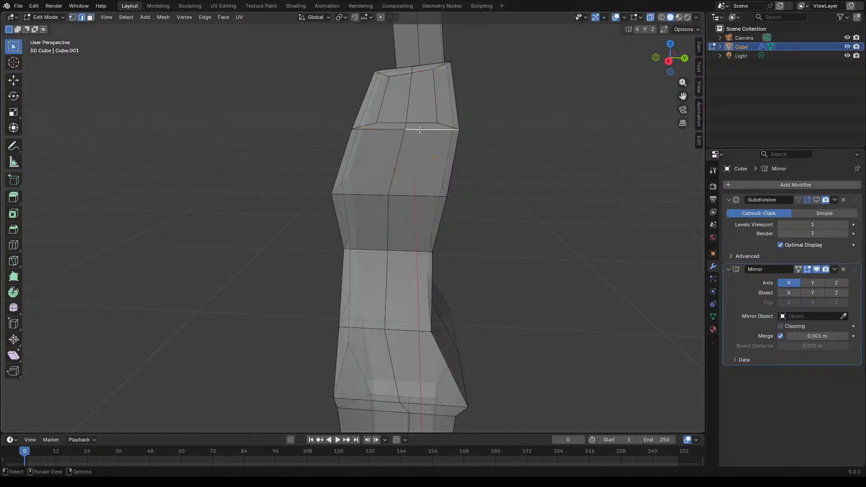
{"action": "left_click", "coordinate": [467, 136], "text": "alt"}
{"action": "mouse_move", "coordinate": [515, 137]}
{"action": "middle_mouse_down"}
{"action": "mouse_move", "coordinate": [504, 147]}
{"action": "mouse_move", "coordinate": [512, 137]}
{"action": "middle_mouse_up"}
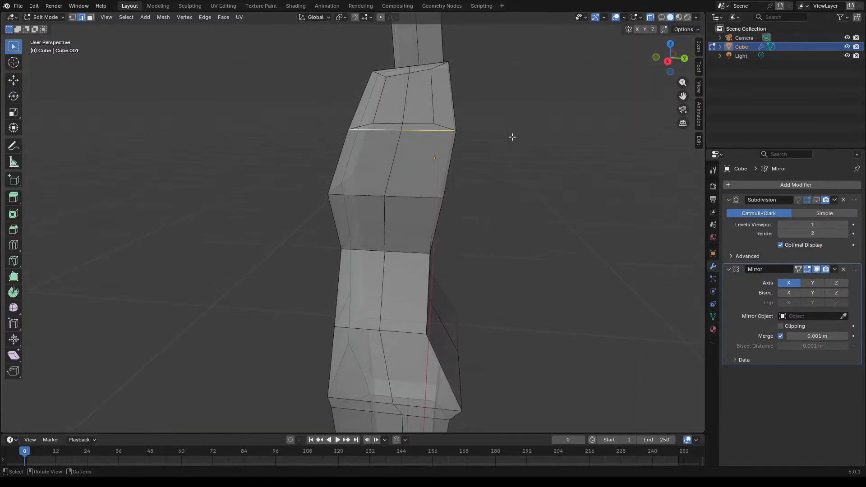
Step: Move the middle vertex just below the shoulder inset down by about 0.023 m along Z
{"action": "key", "text": "1"}
{"action": "left_click", "coordinate": [410, 132]}
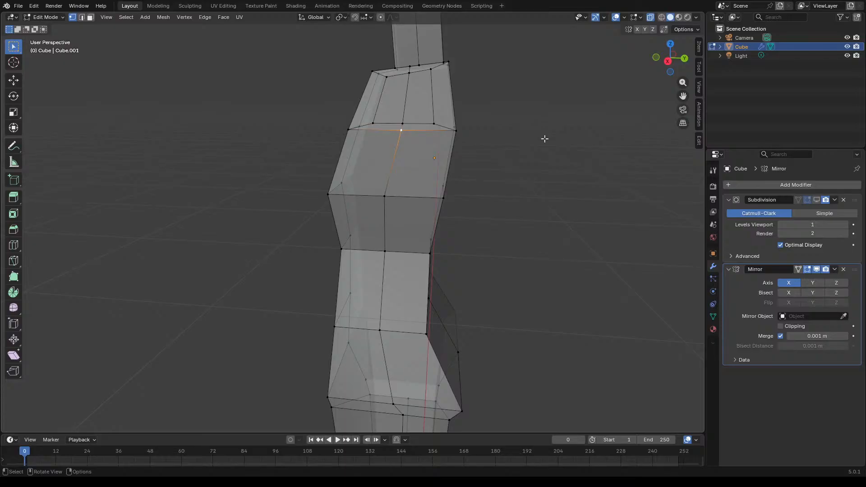
{"action": "key", "text": "g"}
{"action": "key", "text": "y"}
{"action": "key", "text": "z"}
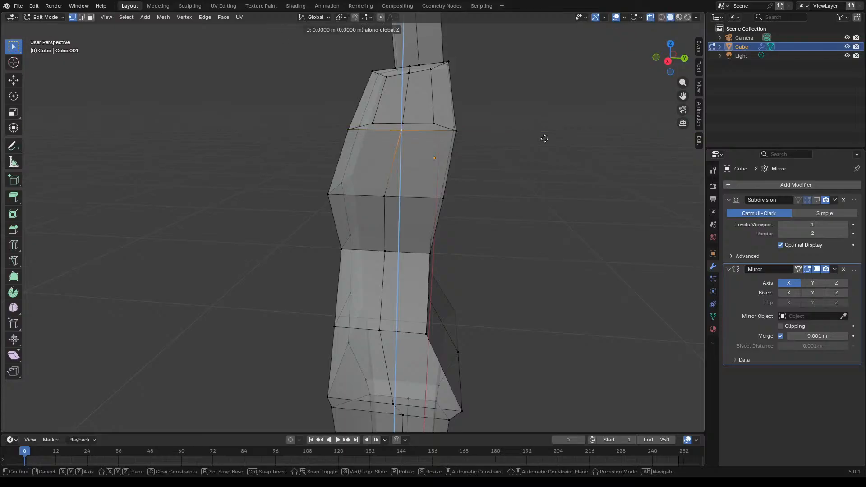
{"action": "left_click", "coordinate": [537, 148]}
Step: Move the same armpit vertex outward by about 0.0035 m along X
{"action": "middle_click_drag", "start_coordinate": [537, 149], "coordinate": [644, 143]}
{"action": "key", "text": "g"}
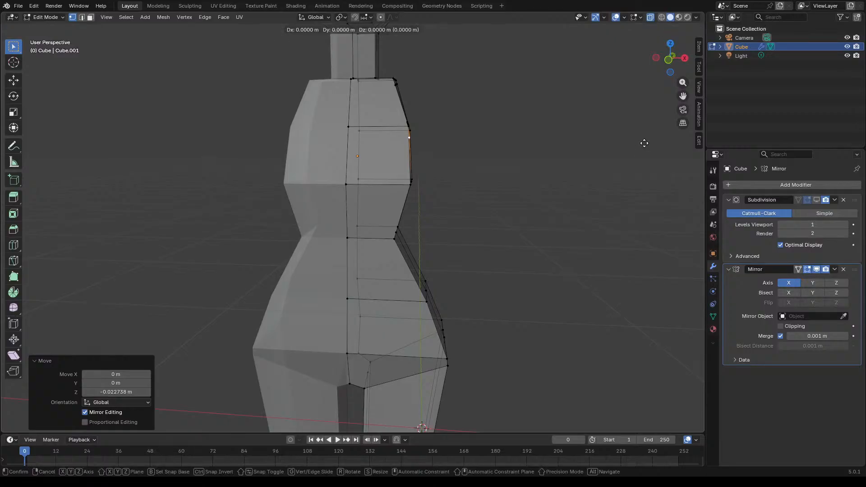
{"action": "key", "text": "x"}
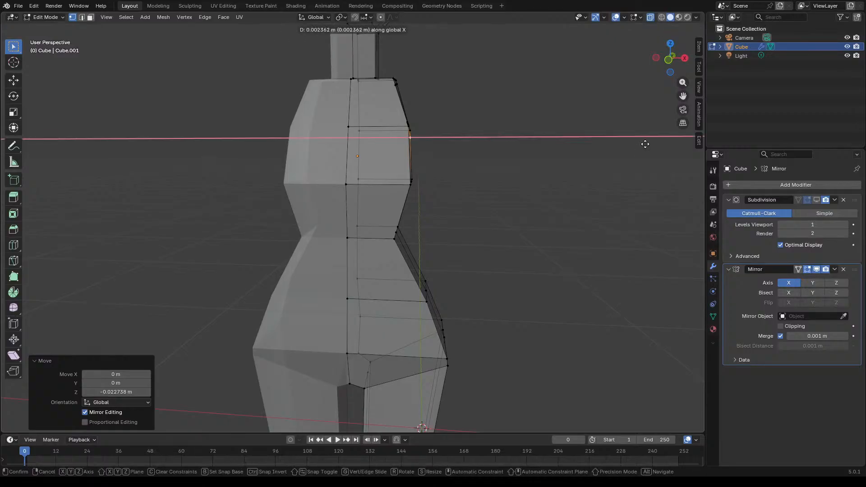
{"action": "left_click", "coordinate": [645, 144]}
Step: Lower the armpit vertex by another 0.034 m or so along Z
{"action": "middle_click_drag", "start_coordinate": [645, 143], "coordinate": [553, 143]}
{"action": "key", "text": "g"}
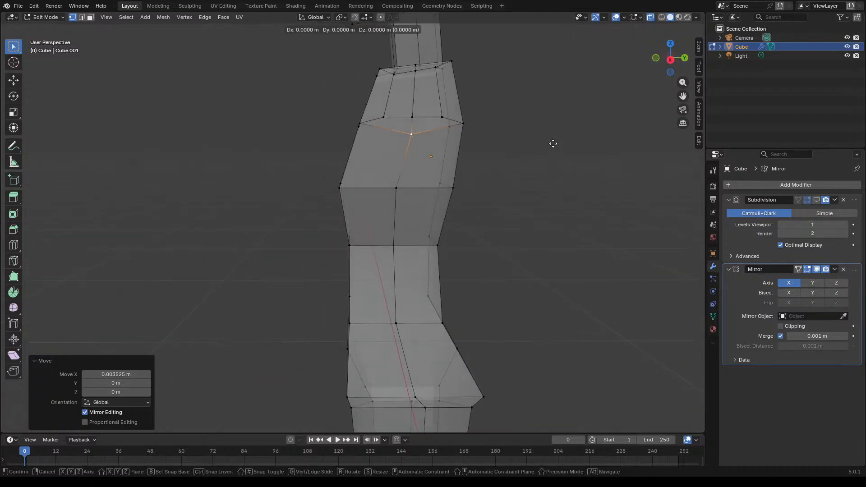
{"action": "key", "text": "z"}
{"action": "left_click", "coordinate": [553, 160]}
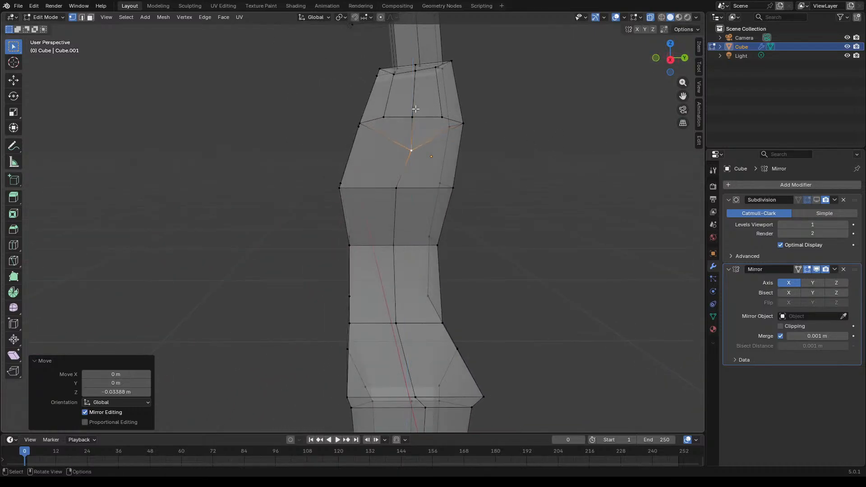
Step: Move the lower front vertex of the shoulder inset inward along Y, toward the middle edge
{"action": "left_click", "coordinate": [386, 116]}
{"action": "scroll", "coordinate": [433, 137], "scroll_direction": "down", "scroll_amount": 2}
{"action": "scroll", "coordinate": [443, 95], "scroll_direction": "up", "scroll_amount": 4}
{"action": "scroll", "coordinate": [427, 107], "scroll_direction": "up", "scroll_amount": 2}
{"action": "scroll", "coordinate": [416, 129], "scroll_direction": "down", "scroll_amount": 2}
{"action": "scroll", "coordinate": [419, 103], "scroll_direction": "up", "scroll_amount": 3}
{"action": "scroll", "coordinate": [399, 117], "scroll_direction": "down", "scroll_amount": 3}
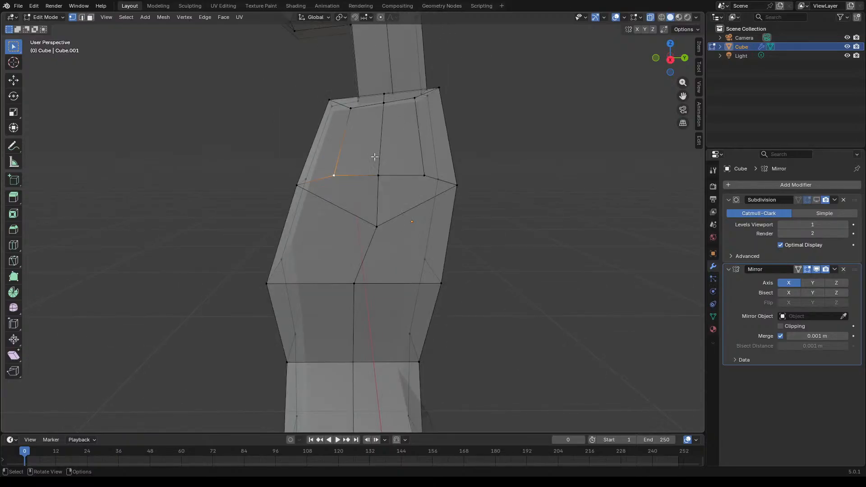
{"action": "scroll", "coordinate": [377, 155], "scroll_direction": "up", "scroll_amount": 2}
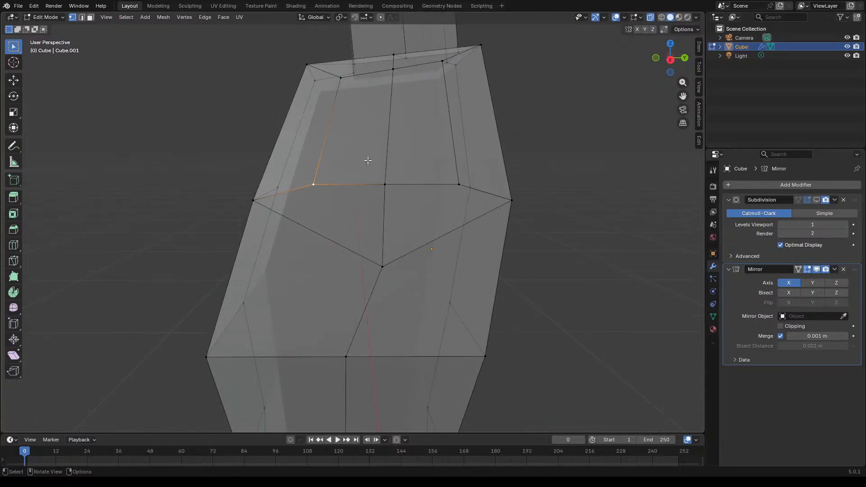
{"action": "key", "text": "g"}
{"action": "key", "text": "y"}
{"action": "left_click", "coordinate": [353, 179]}
Step: Nudge the lower rear vertex of the shoulder inset by about 0.001 m along Y
{"action": "left_click", "coordinate": [456, 184]}
{"action": "key", "text": "g"}
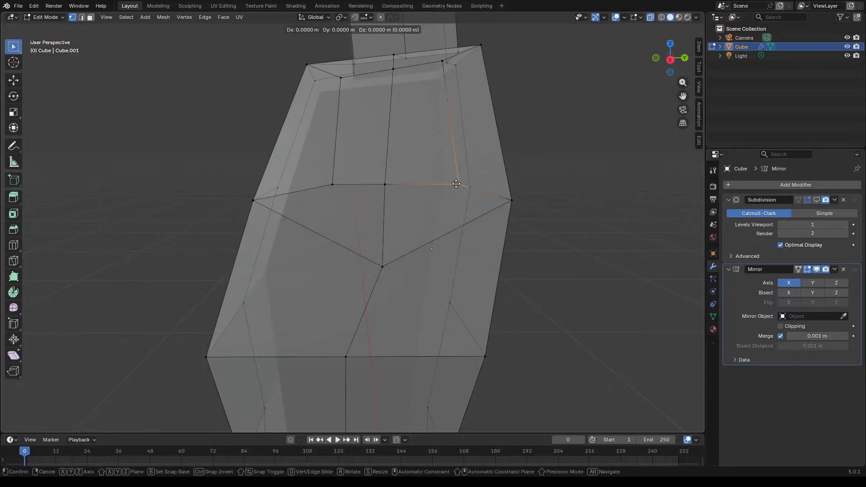
{"action": "left_click", "coordinate": [458, 185]}
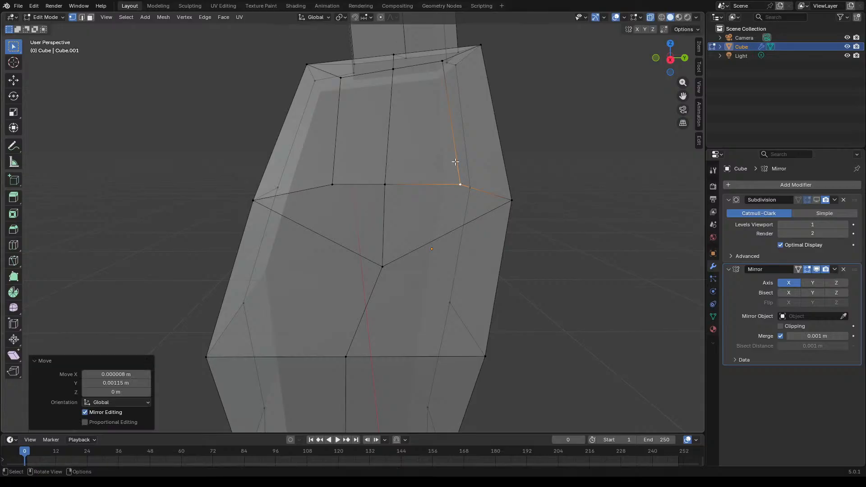
Step: Lower the upper rear vertex of the shoulder inset slightly along Z
{"action": "left_click", "coordinate": [442, 62]}
{"action": "key", "text": "g"}
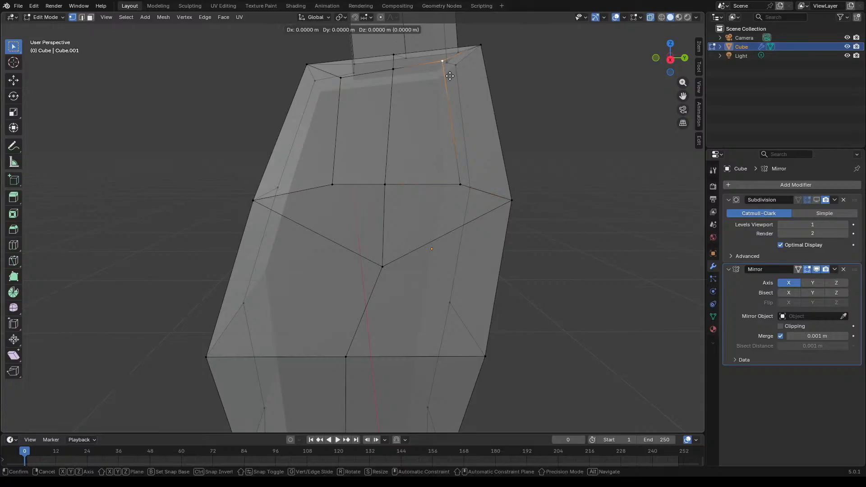
{"action": "key", "text": "z"}
{"action": "left_click", "coordinate": [446, 89]}
Step: Raise the upper middle vertex of the shoulder inset by about 0.004 m along Z
{"action": "left_click", "coordinate": [393, 70]}
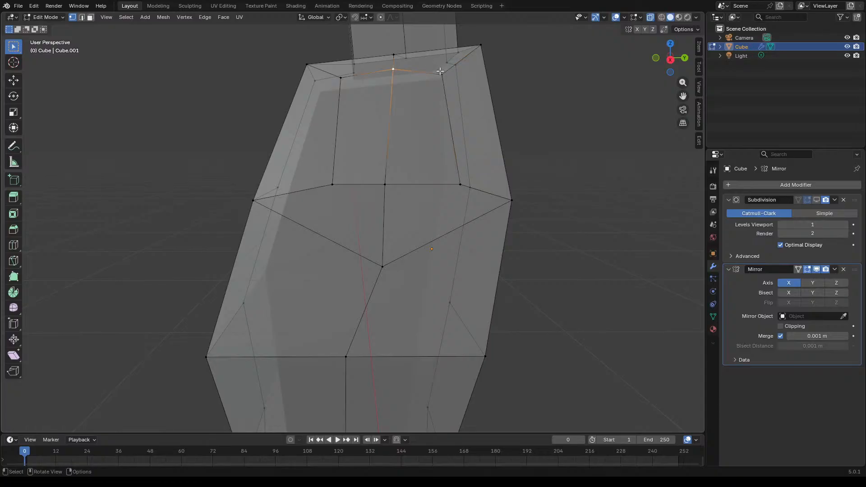
{"action": "key", "text": "g"}
{"action": "key", "text": "z"}
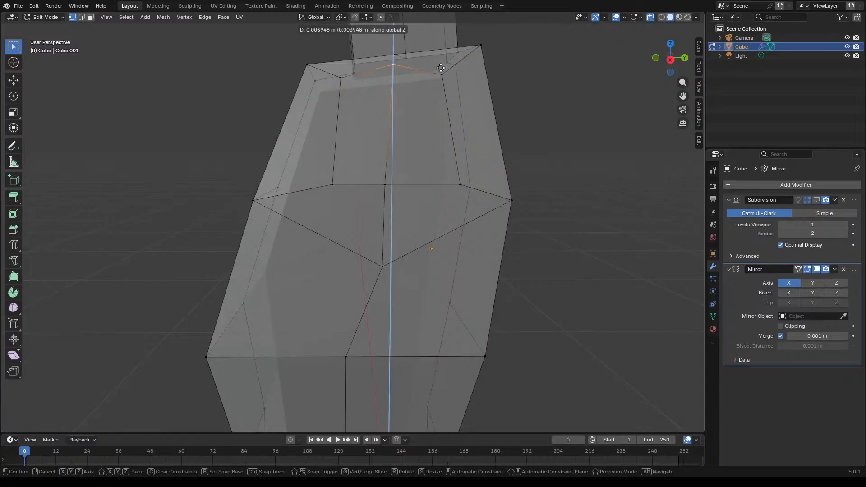
{"action": "left_click", "coordinate": [354, 75]}
Step: Lower the upper front vertex of the shoulder inset by about 0.0044 m along Z
{"action": "left_click", "coordinate": [340, 80]}
{"action": "key", "text": "g"}
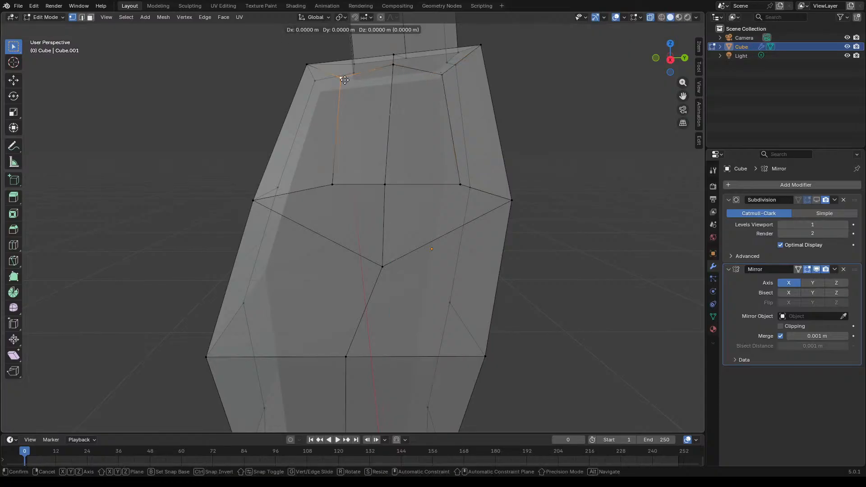
{"action": "key", "text": "z"}
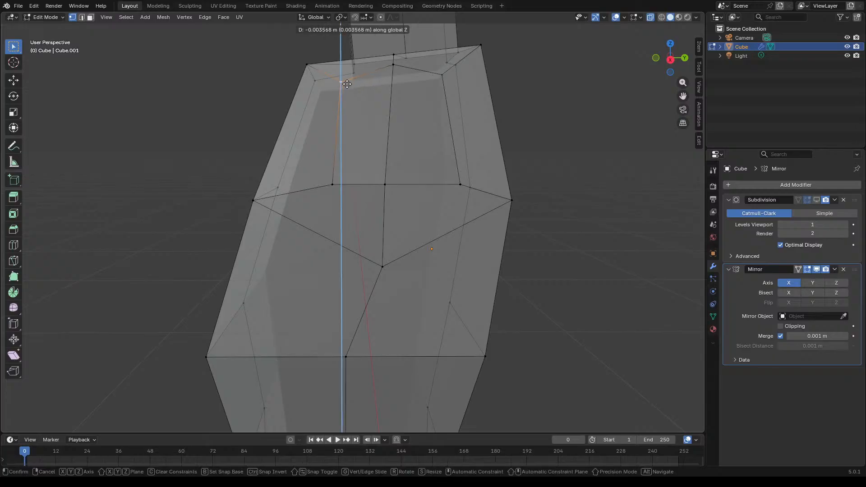
{"action": "left_click", "coordinate": [348, 85]}
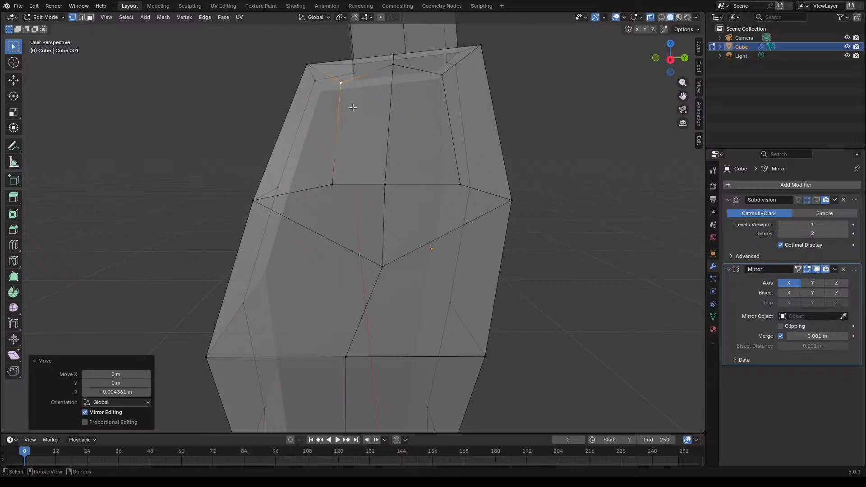
Step: Move the lower middle vertex of the shoulder inset down about 0.0127 m along Z and about 0.0108 m along Y
{"action": "left_click", "coordinate": [385, 185]}
{"action": "key", "text": "g"}
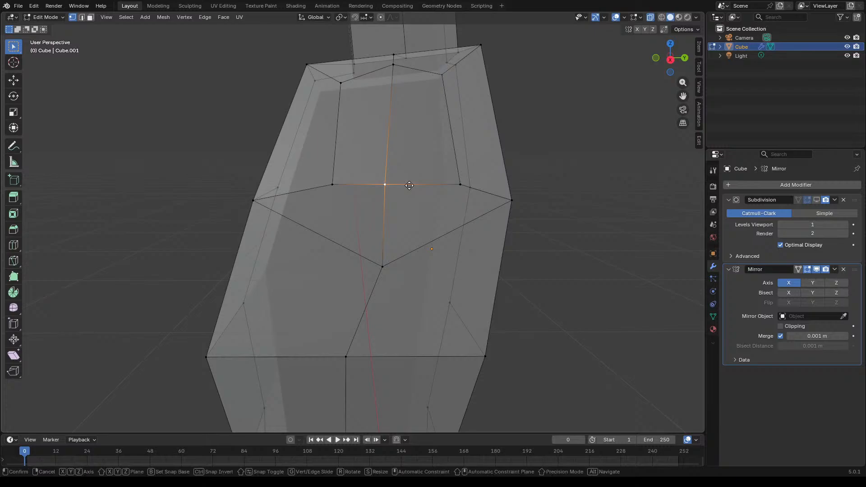
{"action": "key", "text": "z"}
{"action": "left_click", "coordinate": [413, 200]}
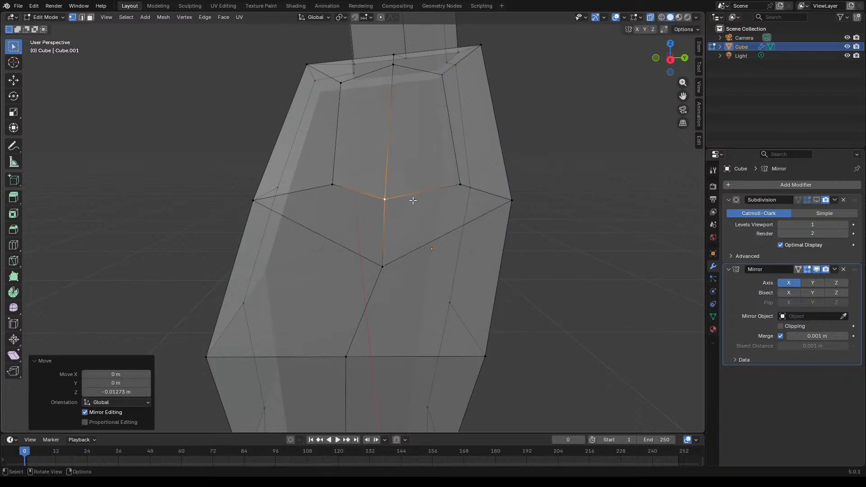
{"action": "key", "text": "g"}
{"action": "key", "text": "y"}
{"action": "left_click", "coordinate": [425, 203]}
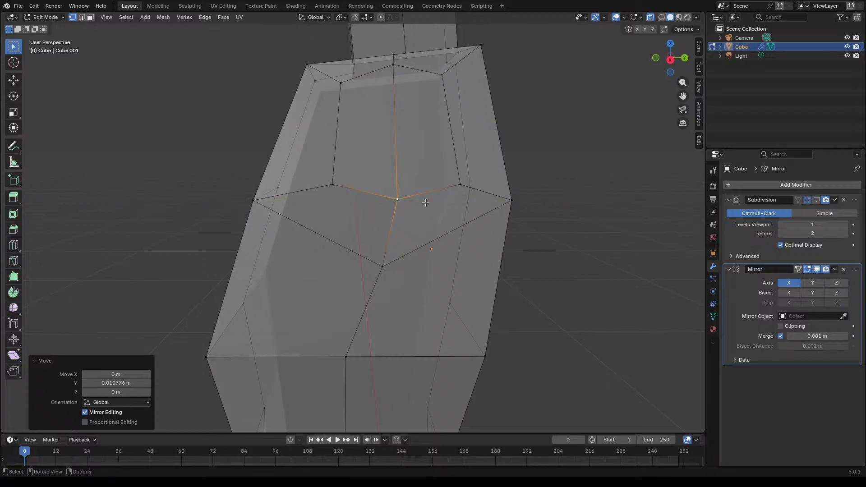
Step: Scale the upper front and rear vertices of the shoulder inset apart along Y by about 1.17
{"action": "left_click", "coordinate": [342, 85]}
{"action": "left_click", "coordinate": [442, 75], "text": "shift"}
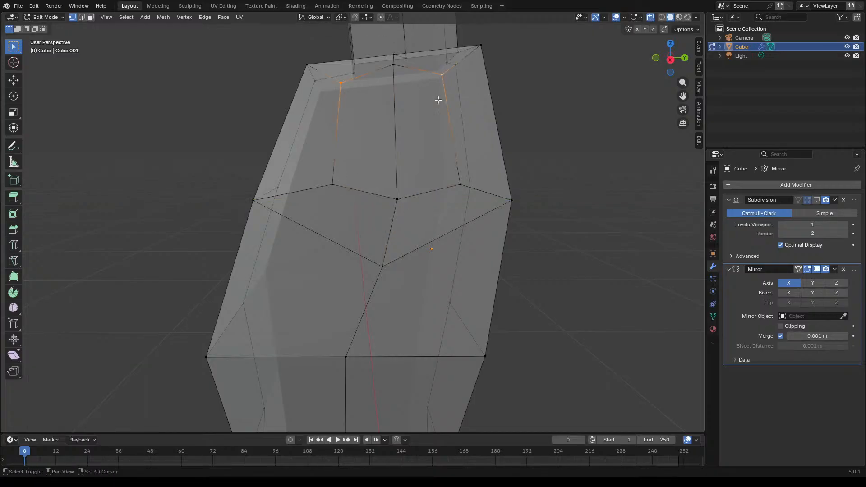
{"action": "key", "text": "s"}
{"action": "key", "text": "y"}
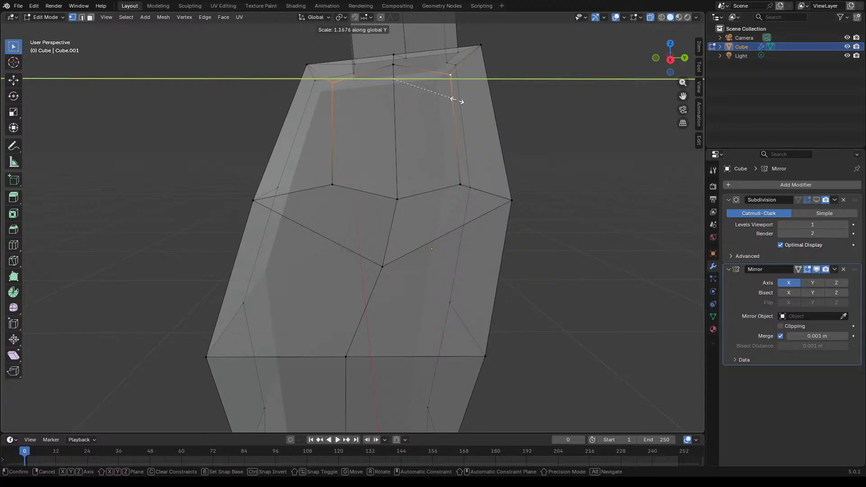
{"action": "left_click", "coordinate": [459, 101]}
Step: Add the two lower corner vertices to the selection and scale all four corners along Z to about 0.78
{"action": "left_click", "coordinate": [458, 183], "text": "shift"}
{"action": "left_click", "coordinate": [338, 184], "text": "shift"}
{"action": "key", "text": "s"}
{"action": "key", "text": "z"}
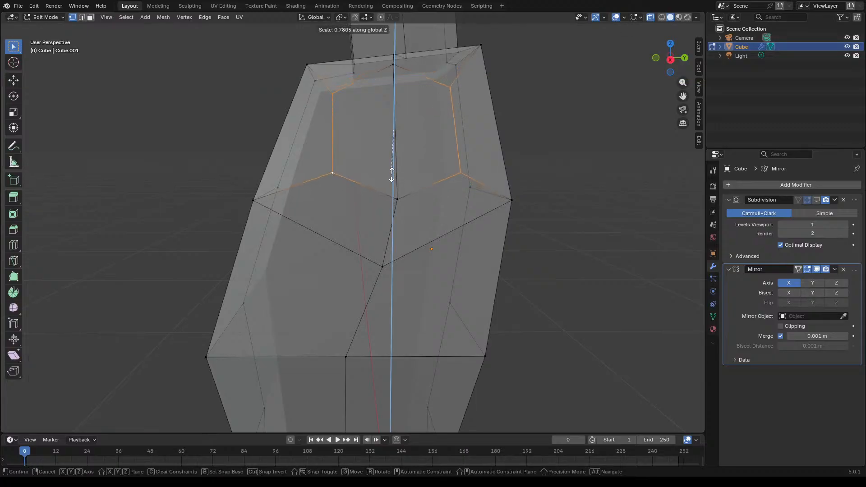
{"action": "left_click", "coordinate": [392, 175]}
Step: Move the two shoulder inset faces backward by about 0.023 m along Y, with a slight 0.0015 m rise
{"action": "key", "text": "3"}
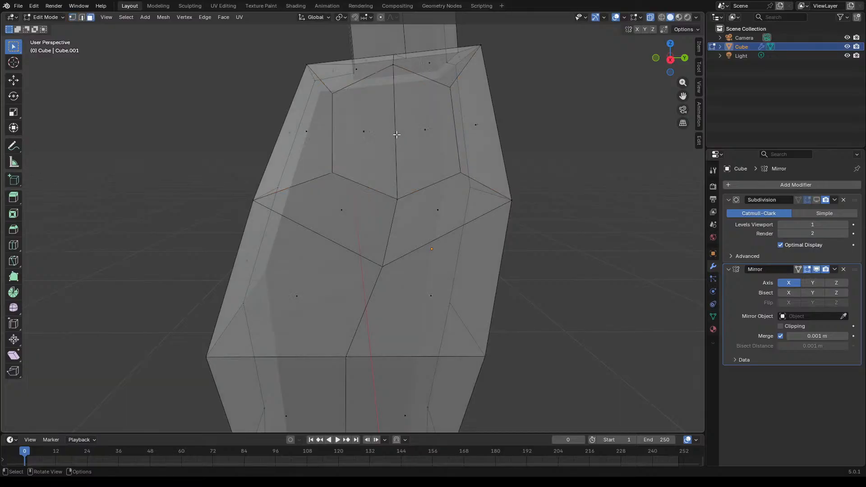
{"action": "left_click", "coordinate": [388, 133]}
{"action": "left_click", "coordinate": [415, 132], "text": "shift"}
{"action": "key", "text": "g"}
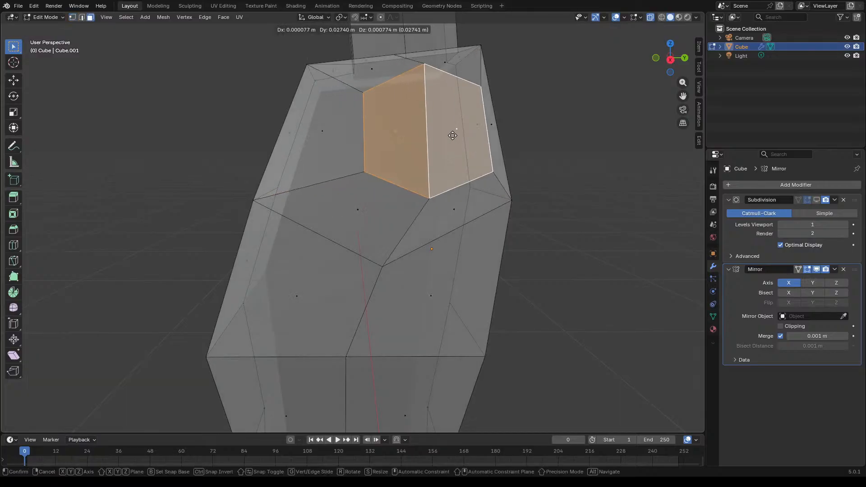
{"action": "left_click", "coordinate": [449, 133]}
Step: Rotate the two shoulder faces by about 9.6° around X in the right orthographic view
{"action": "key", "text": "KP_5"}
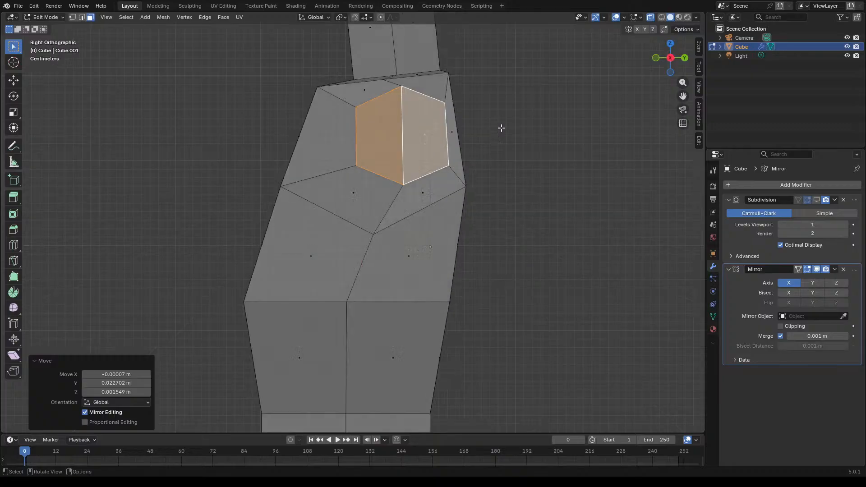
{"action": "key", "text": "KP_3"}
{"action": "scroll", "coordinate": [436, 140], "scroll_direction": "up", "scroll_amount": 2}
{"action": "scroll", "coordinate": [436, 141], "scroll_direction": "up", "scroll_amount": 2}
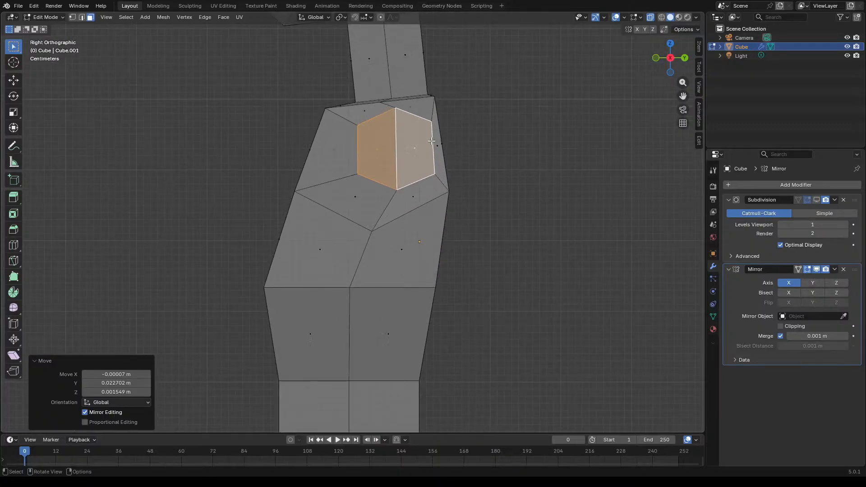
{"action": "key", "text": "r"}
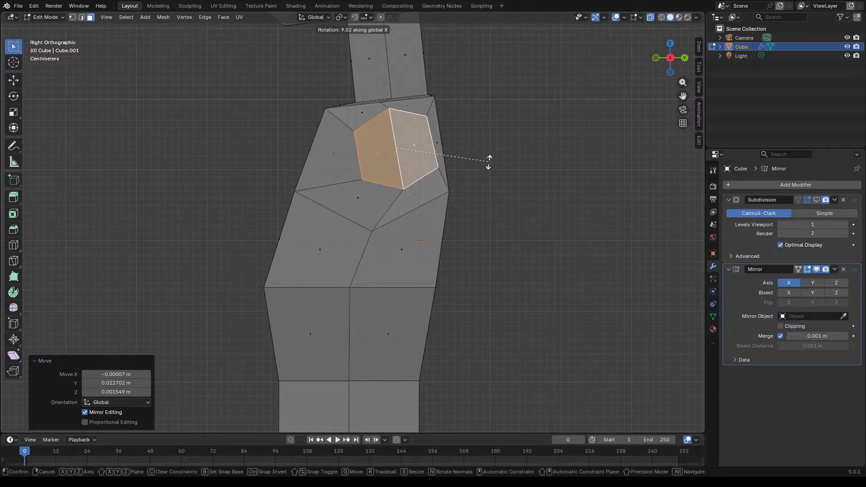
{"action": "left_click", "coordinate": [488, 161]}
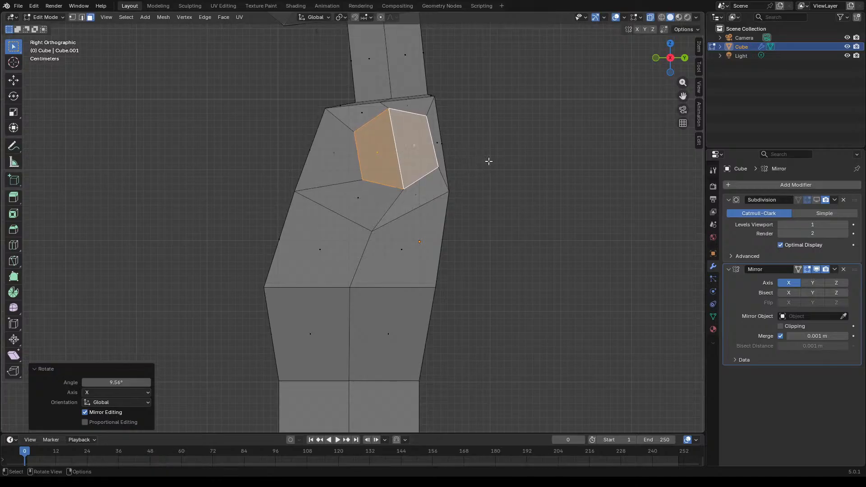
Step: Move both shoulder faces outward along X by about 0.046 m, plus a further 0.0057 m or so
{"action": "left_click", "coordinate": [488, 161]}
{"action": "mouse_move", "coordinate": [489, 161]}
{"action": "middle_mouse_down"}
{"action": "mouse_move", "coordinate": [481, 178]}
{"action": "mouse_move", "coordinate": [405, 179]}
{"action": "mouse_move", "coordinate": [481, 163]}
{"action": "middle_mouse_up"}
{"action": "left_click", "coordinate": [444, 133]}
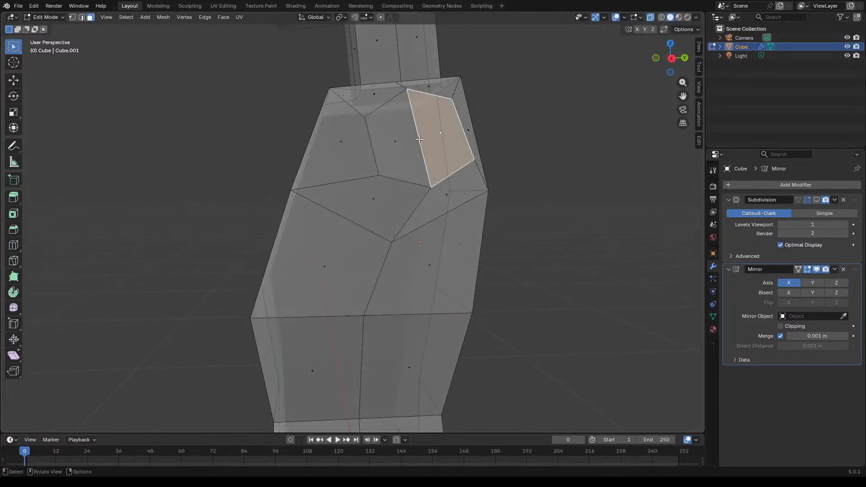
{"action": "key", "text": "e"}
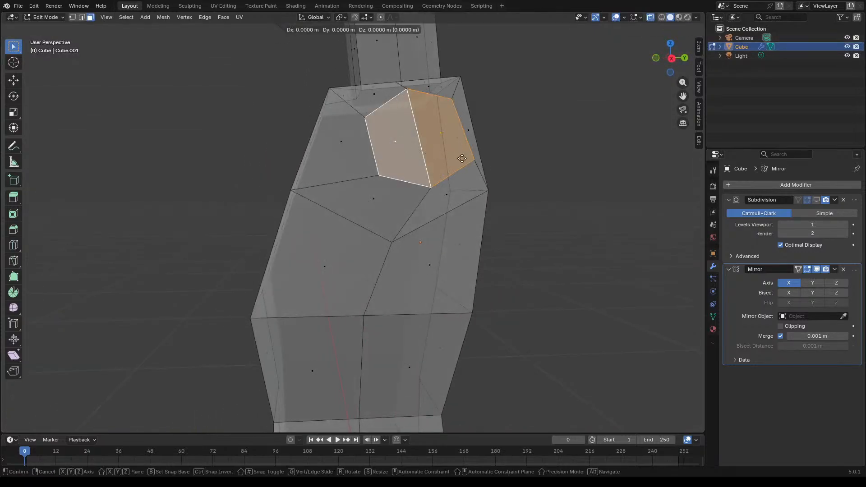
{"action": "key", "text": "x"}
{"action": "left_click", "coordinate": [473, 162]}
{"action": "middle_click_drag", "start_coordinate": [473, 163], "coordinate": [560, 168]}
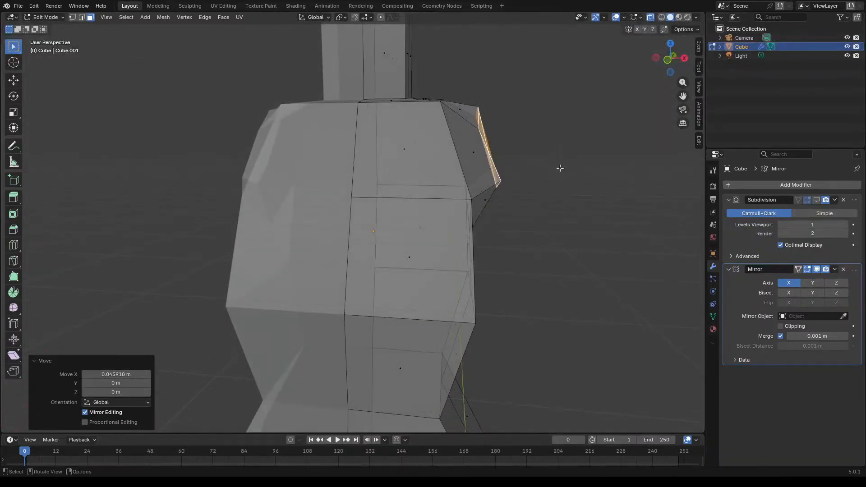
{"action": "key", "text": "g"}
{"action": "key", "text": "x"}
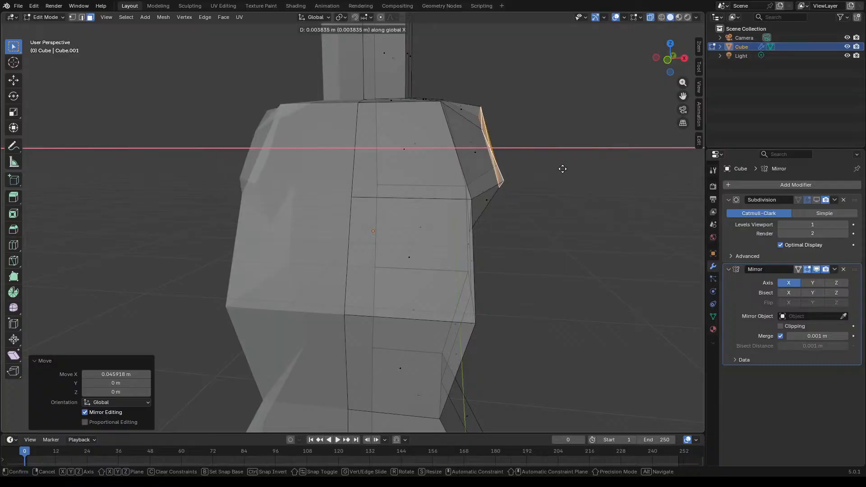
{"action": "left_click", "coordinate": [563, 168]}
Step: Flatten the two shoulder faces by scaling them to 0 along X
{"action": "key", "text": "s"}
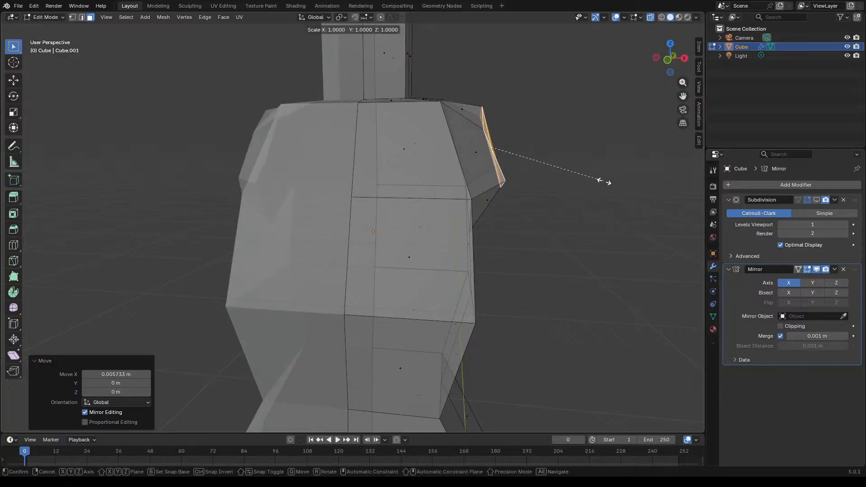
{"action": "key", "text": "x"}
{"action": "key", "text": "0"}
{"action": "left_click", "coordinate": [604, 182]}
{"action": "left_click", "coordinate": [604, 180]}
Step: Examine the shape of the shoulder and torso from several angles and distances
{"action": "middle_click_drag", "start_coordinate": [604, 181], "coordinate": [410, 171]}
{"action": "scroll", "coordinate": [411, 170], "scroll_direction": "up", "scroll_amount": 4}
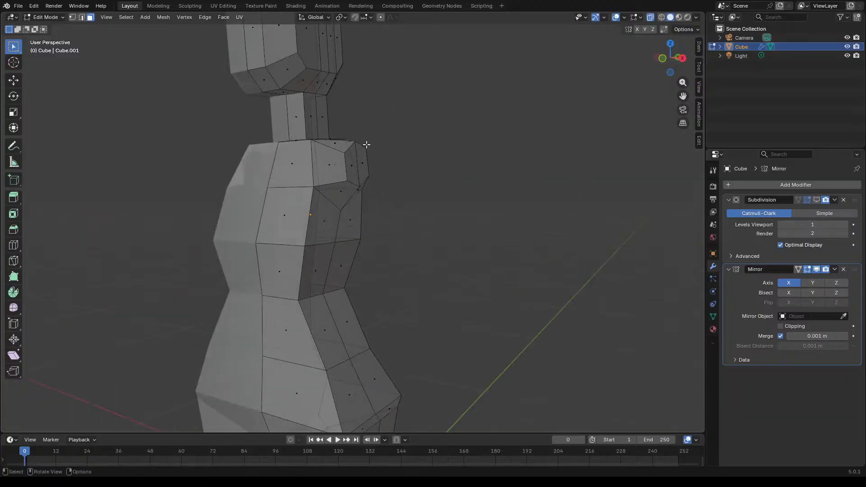
{"action": "scroll", "coordinate": [366, 144], "scroll_direction": "down", "scroll_amount": 2}
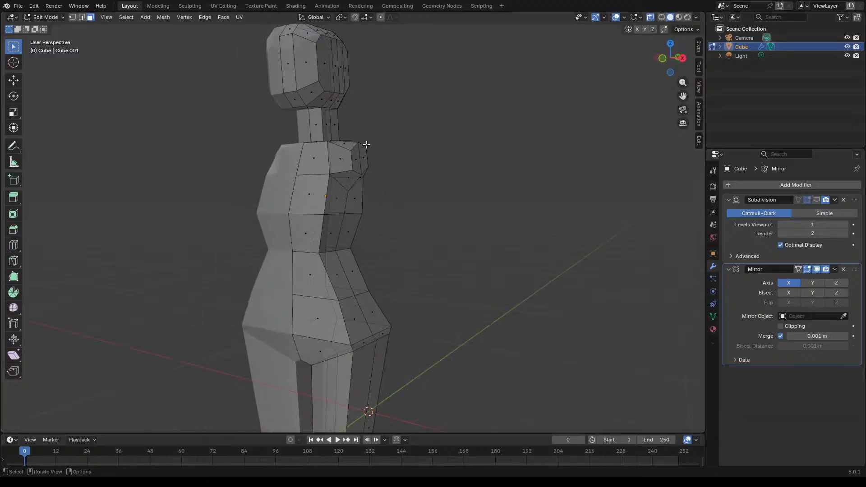
{"action": "scroll", "coordinate": [366, 145], "scroll_direction": "down", "scroll_amount": 2}
{"action": "scroll", "coordinate": [366, 144], "scroll_direction": "up", "scroll_amount": 5}
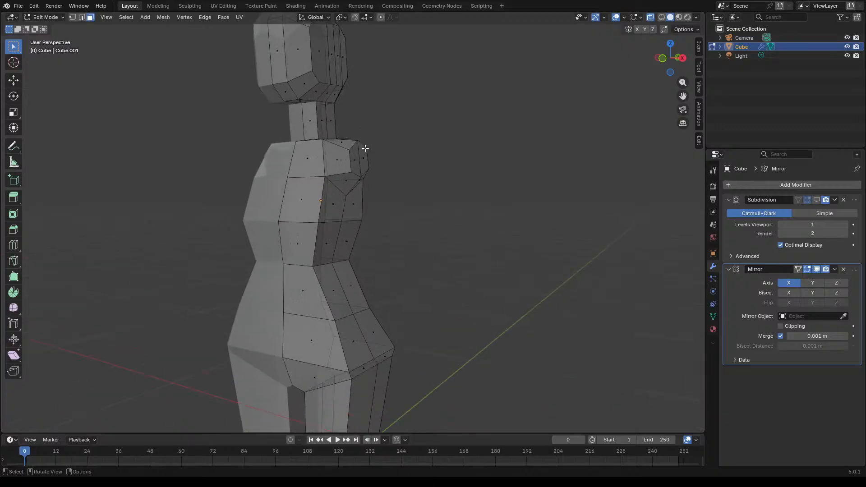
{"action": "middle_click_drag", "start_coordinate": [364, 147], "coordinate": [357, 173]}
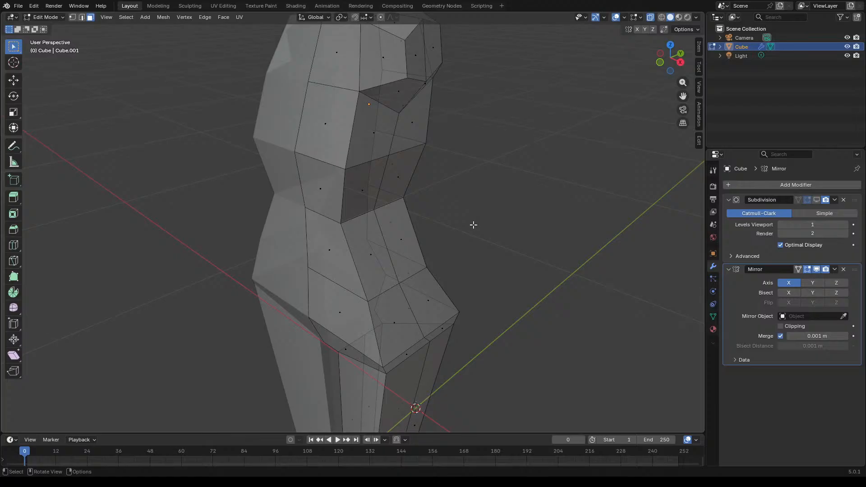
{"action": "scroll", "coordinate": [476, 260], "scroll_direction": "down", "scroll_amount": 4}
{"action": "middle_click_drag", "start_coordinate": [476, 260], "coordinate": [541, 249]}
Step: Extrude the two shoulder faces outward by about 0.038 m along X to begin the arm
{"action": "scroll", "coordinate": [361, 228], "scroll_direction": "up", "scroll_amount": 4}
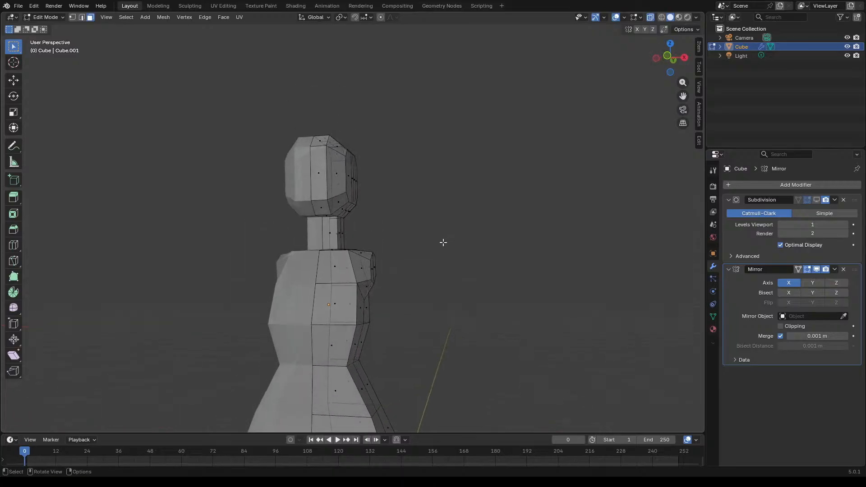
{"action": "scroll", "coordinate": [424, 268], "scroll_direction": "up", "scroll_amount": 3}
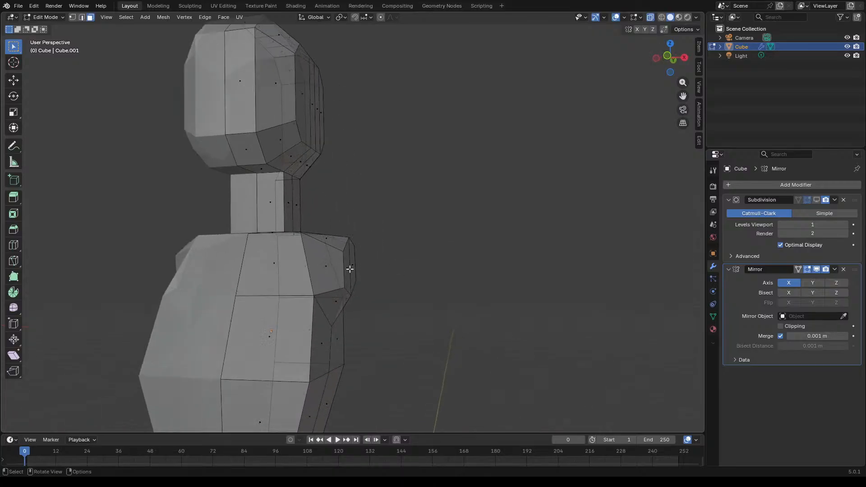
{"action": "scroll", "coordinate": [351, 268], "scroll_direction": "up", "scroll_amount": 1}
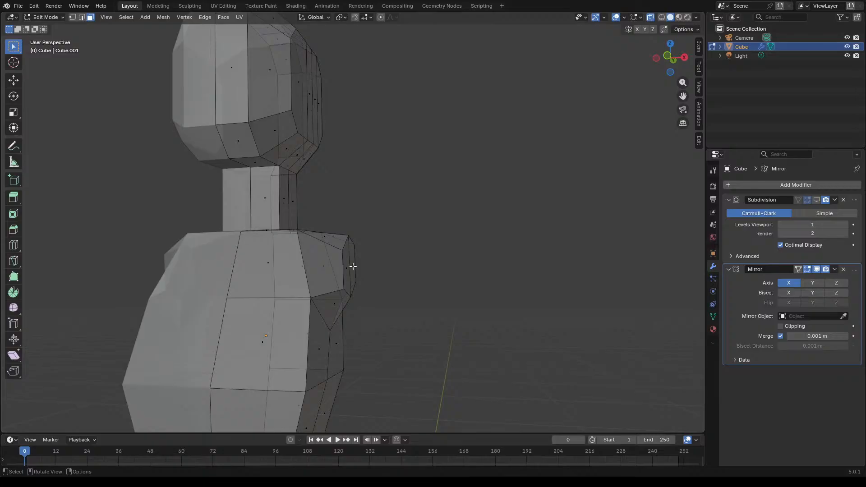
{"action": "left_click", "coordinate": [357, 267]}
{"action": "left_click", "coordinate": [350, 266]}
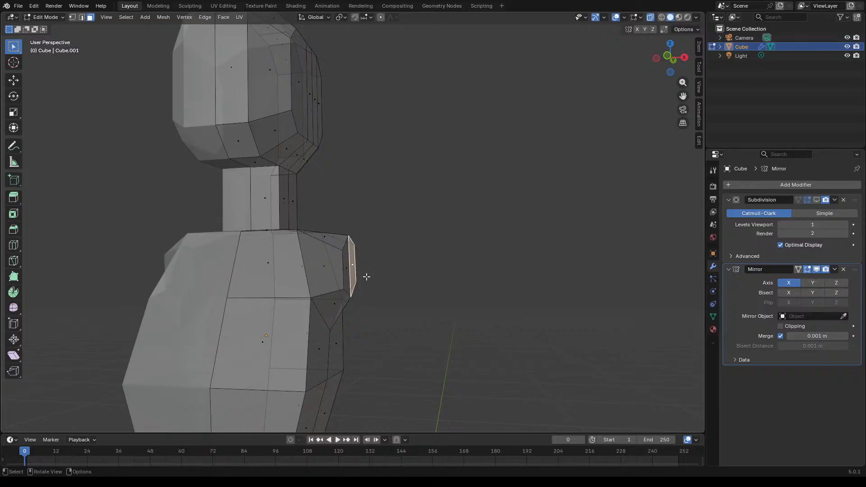
{"action": "key", "text": "g"}
{"action": "key", "text": "z"}
{"action": "key", "text": "z"}
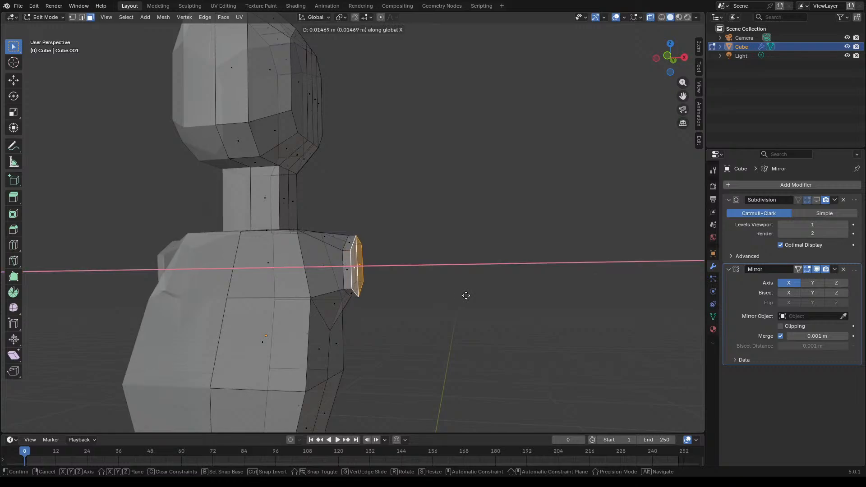
{"action": "left_click", "coordinate": [477, 298]}
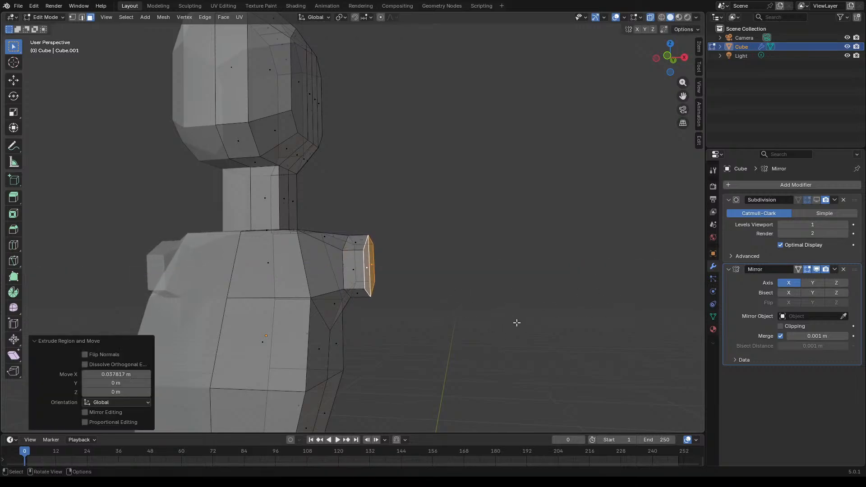
Step: Rotate the extruded arm end faces by about 31.4° around Y
{"action": "key", "text": "r"}
{"action": "key", "text": "y"}
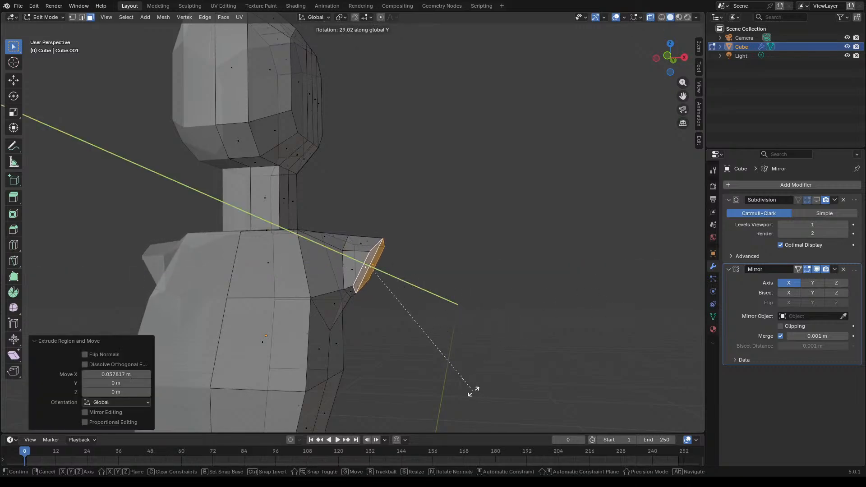
{"action": "left_click", "coordinate": [470, 389]}
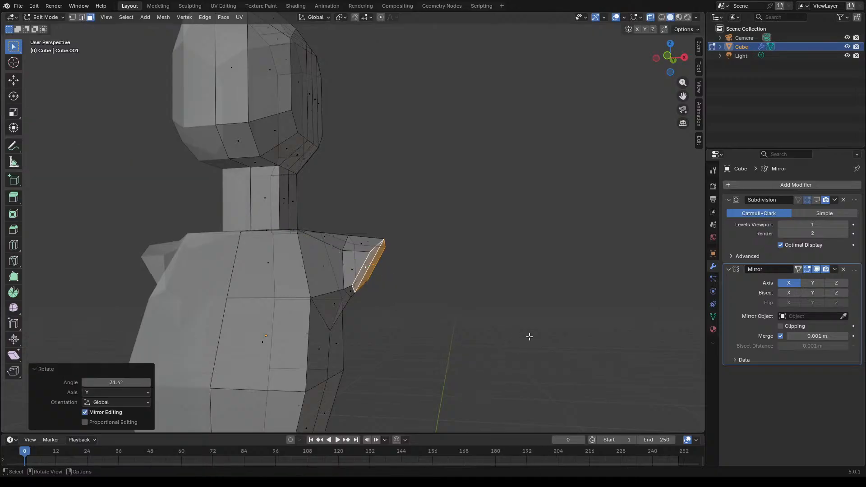
Step: Lower the rotated arm end faces by about 0.019 m along Z
{"action": "key", "text": "g"}
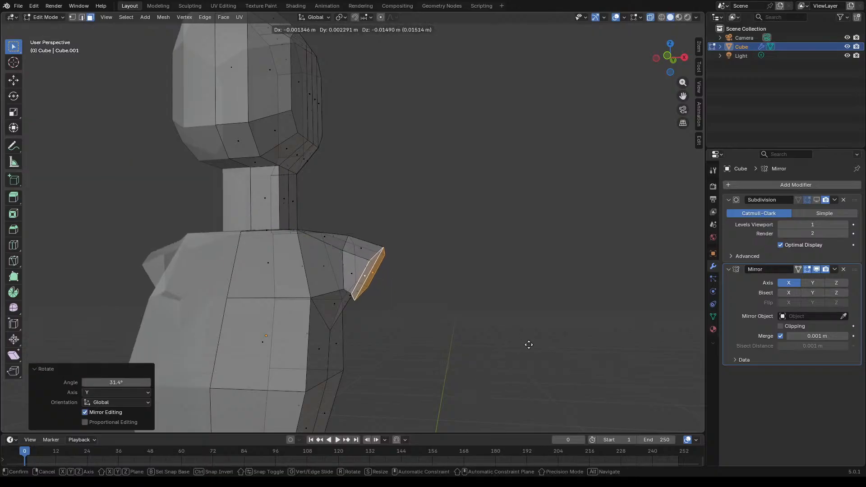
{"action": "key", "text": "x"}
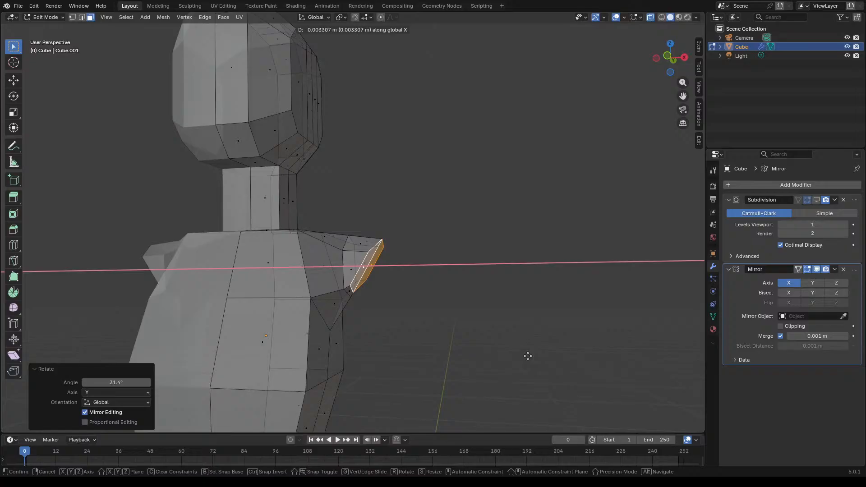
{"action": "key", "text": "z"}
{"action": "left_click", "coordinate": [528, 348]}
Step: Examine the shoulder and arm stub against the whole body from the front, side and three-quarter angles
{"action": "scroll", "coordinate": [510, 316], "scroll_direction": "down", "scroll_amount": 6}
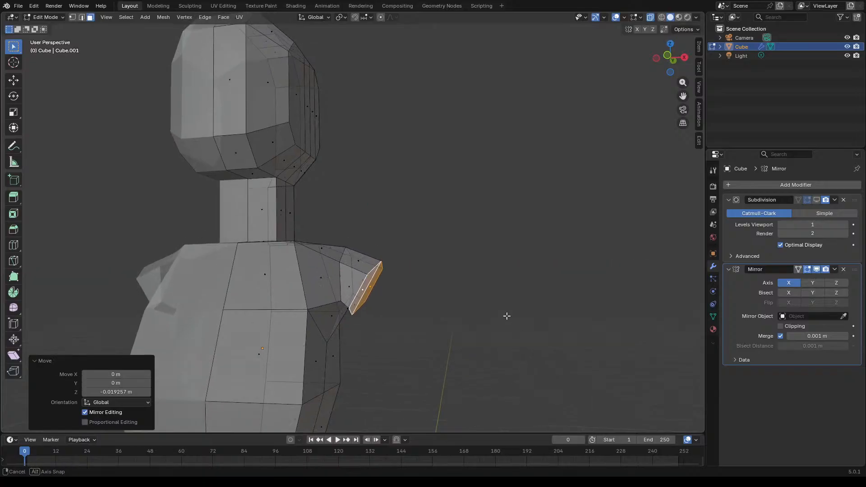
{"action": "scroll", "coordinate": [496, 321], "scroll_direction": "down", "scroll_amount": 1}
{"action": "scroll", "coordinate": [446, 271], "scroll_direction": "up", "scroll_amount": 6}
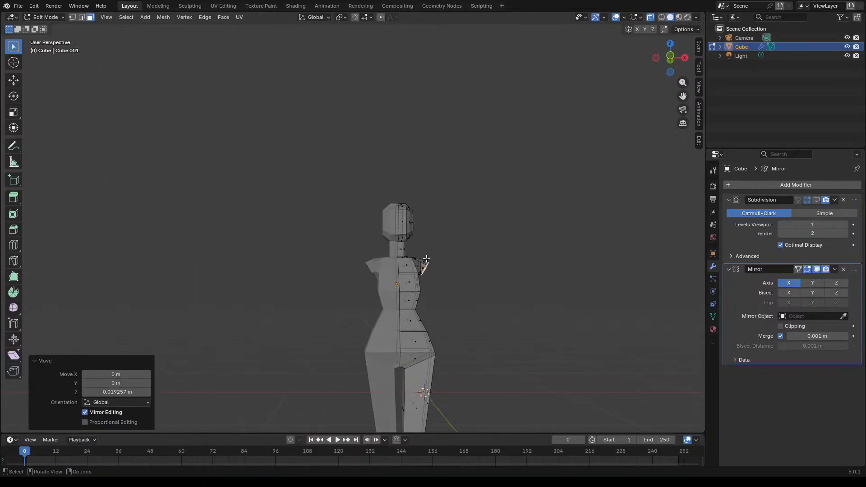
{"action": "scroll", "coordinate": [432, 249], "scroll_direction": "up", "scroll_amount": 1}
{"action": "middle_click_drag", "start_coordinate": [431, 248], "coordinate": [379, 248]}
{"action": "scroll", "coordinate": [376, 248], "scroll_direction": "down", "scroll_amount": 4}
{"action": "scroll", "coordinate": [373, 248], "scroll_direction": "down", "scroll_amount": 3}
{"action": "scroll", "coordinate": [479, 265], "scroll_direction": "up", "scroll_amount": 1}
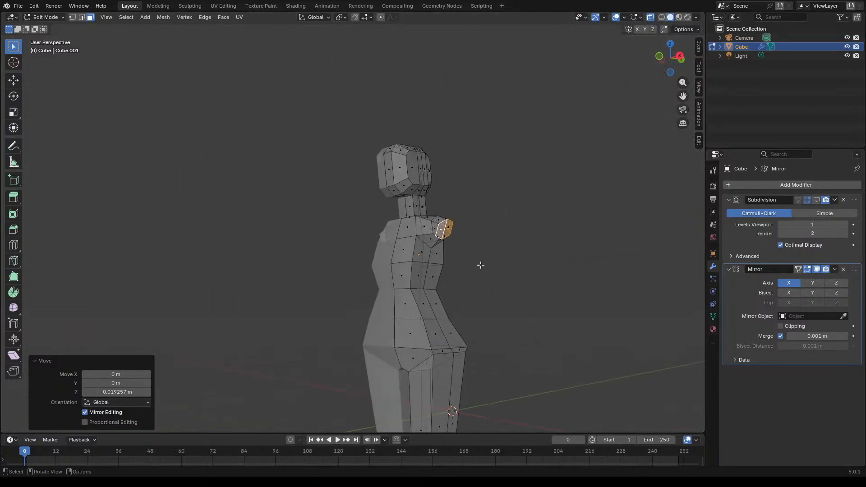
{"action": "scroll", "coordinate": [480, 264], "scroll_direction": "up", "scroll_amount": 2}
{"action": "scroll", "coordinate": [446, 255], "scroll_direction": "down", "scroll_amount": 3}
{"action": "scroll", "coordinate": [383, 257], "scroll_direction": "up", "scroll_amount": 1}
{"action": "scroll", "coordinate": [397, 259], "scroll_direction": "down", "scroll_amount": 1}
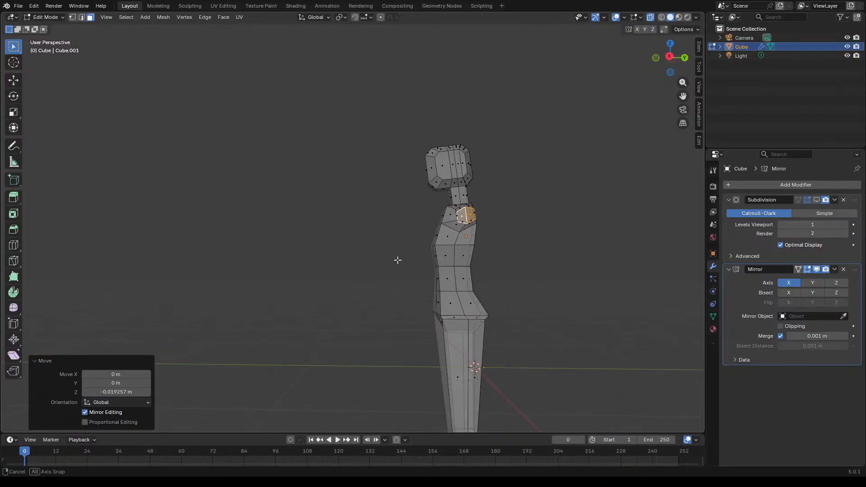
{"action": "scroll", "coordinate": [466, 239], "scroll_direction": "up", "scroll_amount": 3}
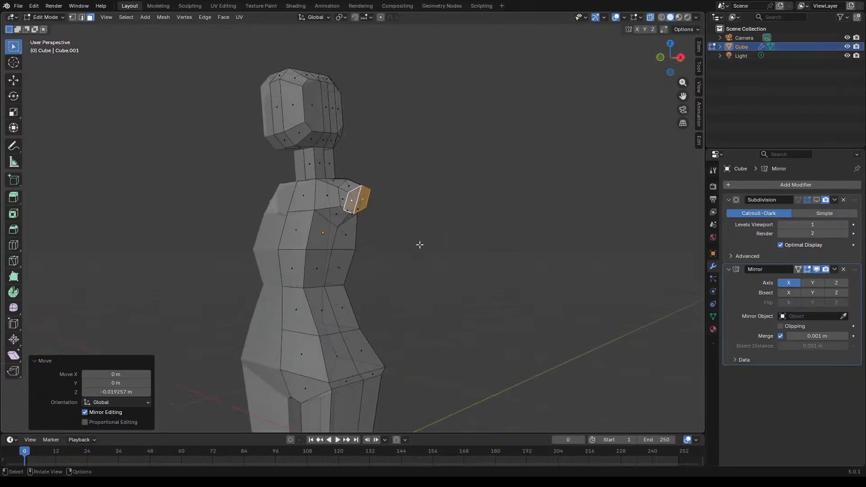
{"action": "middle_click_drag", "start_coordinate": [435, 247], "coordinate": [484, 247]}
Step: In front view, extrude the arm end faces about 0.24 m along their normal to form the upper arm
{"action": "key", "text": "KP_1"}
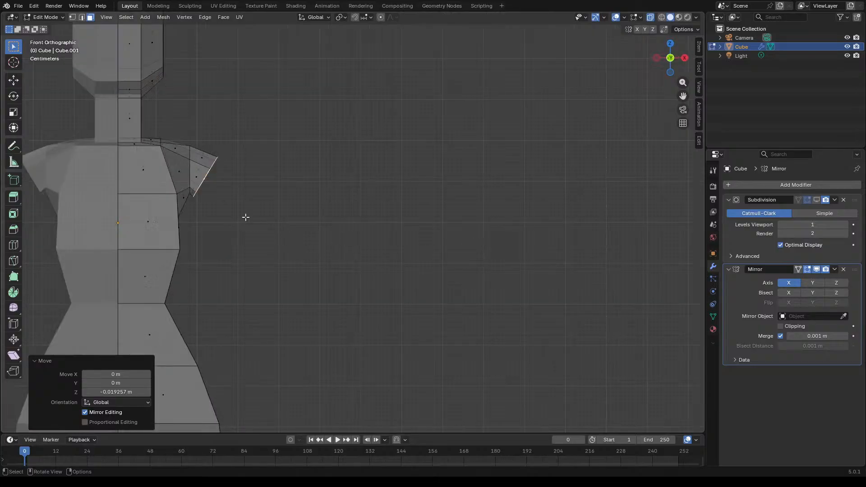
{"action": "key", "text": "e"}
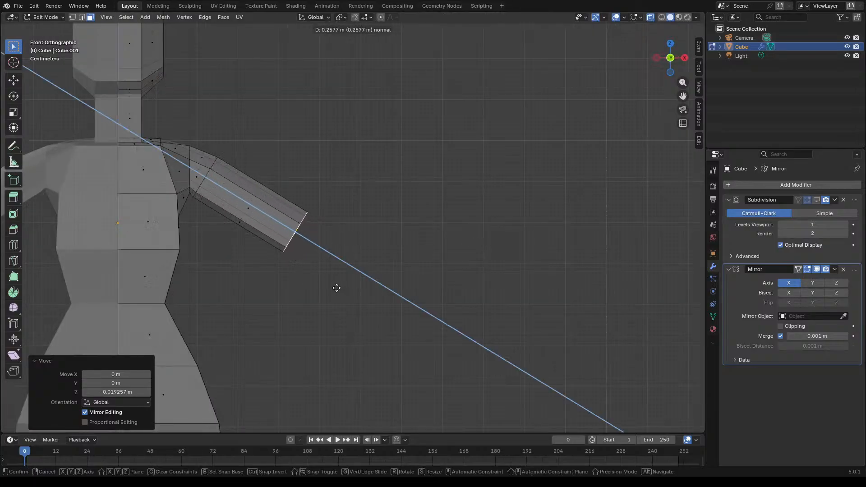
{"action": "left_click", "coordinate": [333, 286]}
Step: Lower the armpit vertex at the base of the shoulder by about 0.018 m along Z
{"action": "scroll", "coordinate": [331, 286], "scroll_direction": "down", "scroll_amount": 5}
{"action": "scroll", "coordinate": [360, 219], "scroll_direction": "up", "scroll_amount": 10}
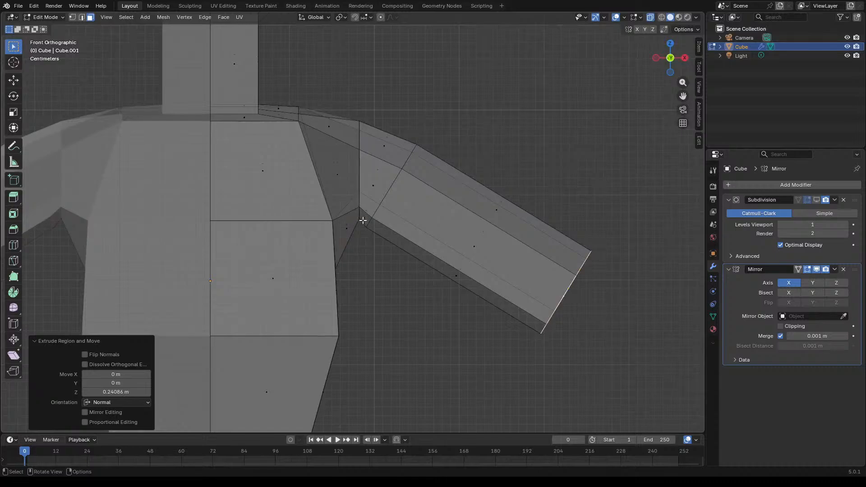
{"action": "key", "text": "b"}
{"action": "left_click_drag", "start_coordinate": [364, 216], "coordinate": [365, 218]}
{"action": "key", "text": "1"}
{"action": "left_click", "coordinate": [358, 219]}
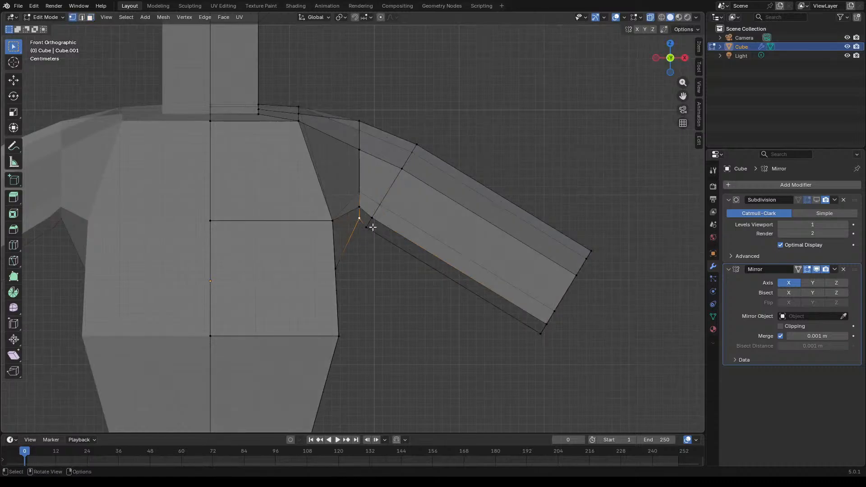
{"action": "key", "text": "g"}
{"action": "key", "text": "z"}
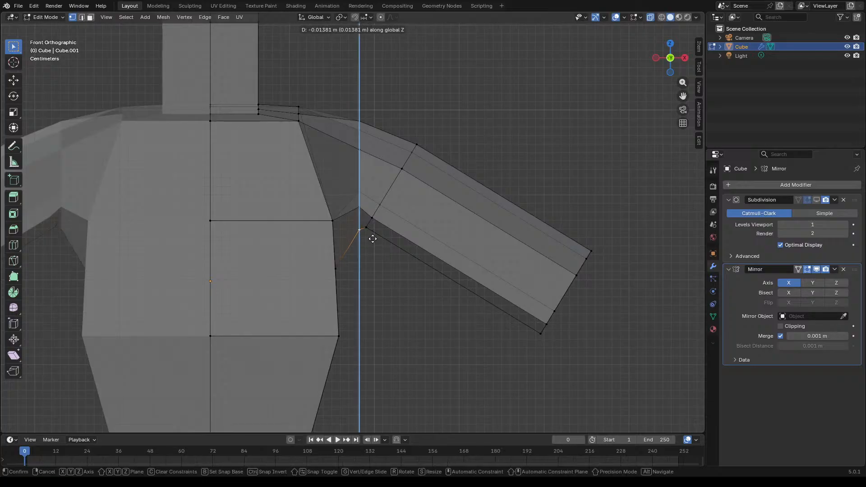
{"action": "left_click", "coordinate": [369, 239]}
Step: Lengthen the arm by moving its end vertices about 0.015 m outward along X and 0.011 m down along Z
{"action": "scroll", "coordinate": [369, 239], "scroll_direction": "down", "scroll_amount": 7}
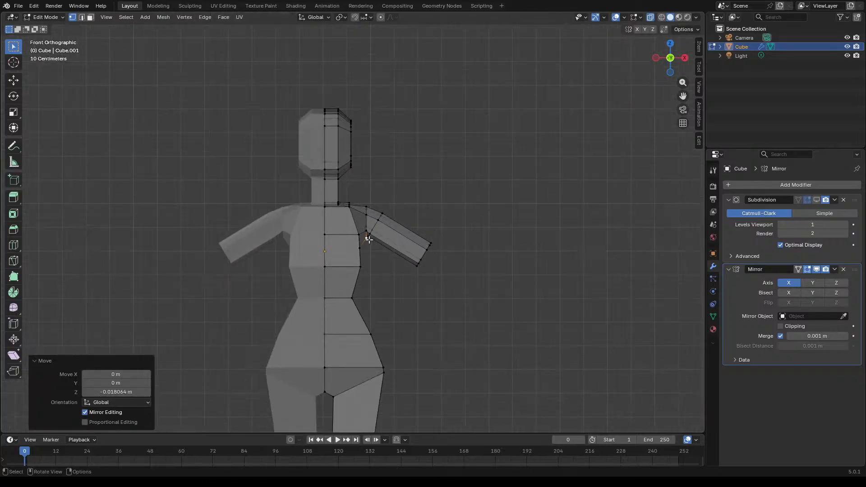
{"action": "left_click_drag", "start_coordinate": [453, 238], "coordinate": [397, 276]}
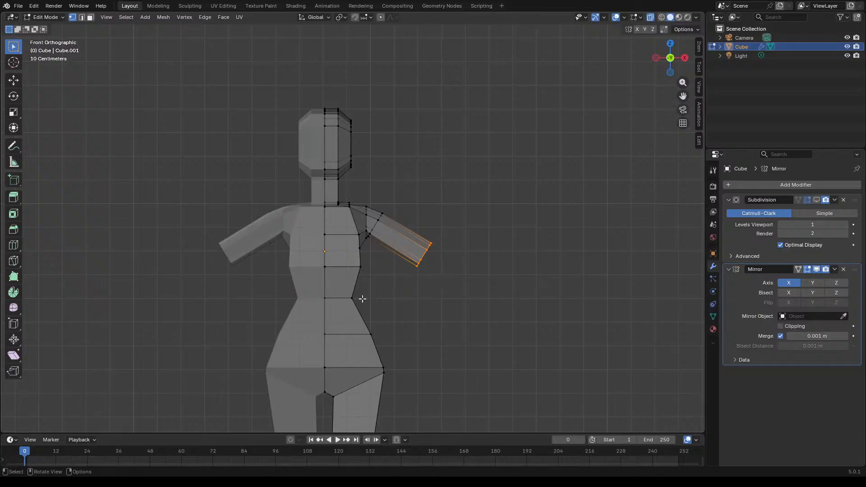
{"action": "key", "text": "g"}
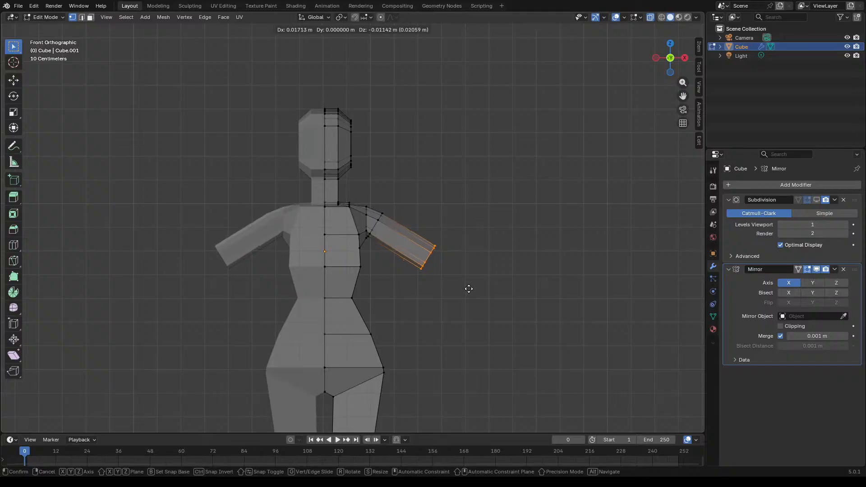
{"action": "left_click", "coordinate": [468, 290]}
Step: Raise the vertices at the top of the shoulder loop by about 0.017 m, shifting them about 0.003 m outward
{"action": "scroll", "coordinate": [406, 212], "scroll_direction": "up", "scroll_amount": 4}
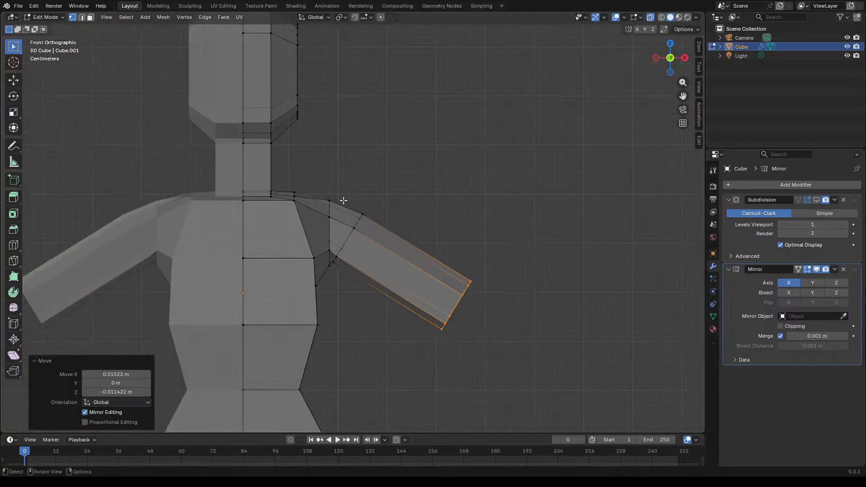
{"action": "left_click_drag", "start_coordinate": [318, 190], "coordinate": [357, 211]}
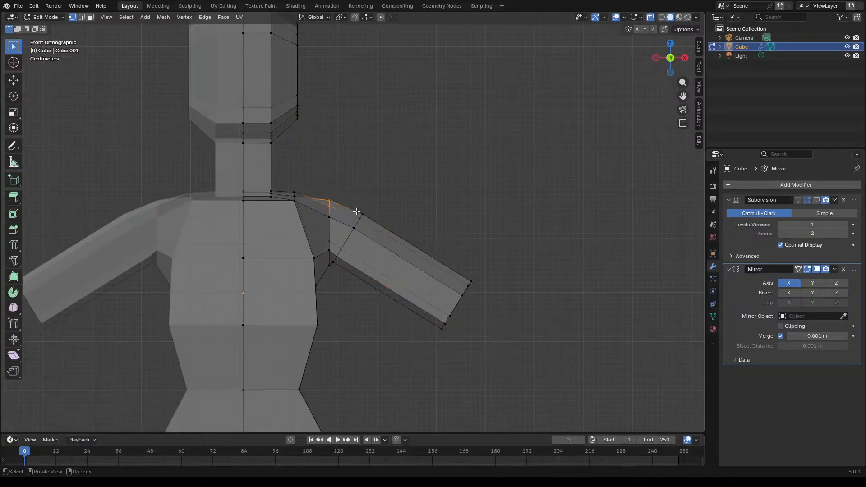
{"action": "left_click", "coordinate": [330, 217], "text": "shift"}
{"action": "key", "text": "g"}
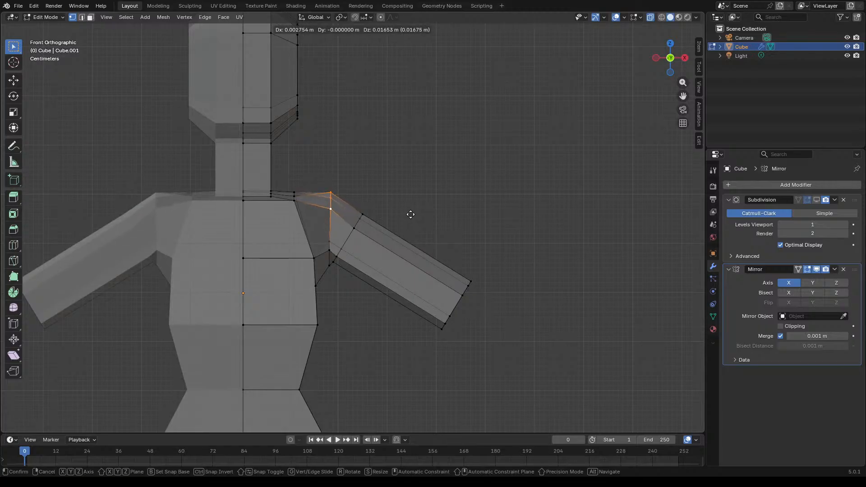
{"action": "left_click", "coordinate": [410, 214]}
Step: Move the upper vertices of the loop where the arm begins about 0.003 m outward along X and 0.008 m up along Z
{"action": "left_click", "coordinate": [360, 218], "text": "alt"}
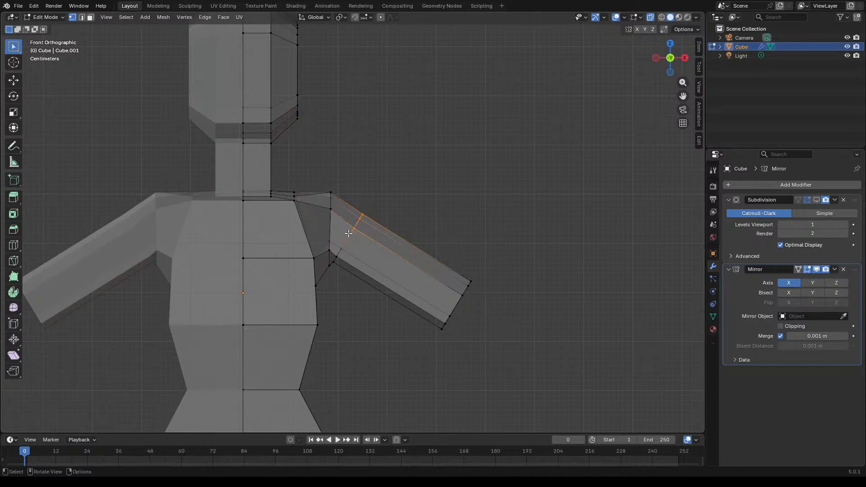
{"action": "key", "text": "g"}
{"action": "key", "text": "y"}
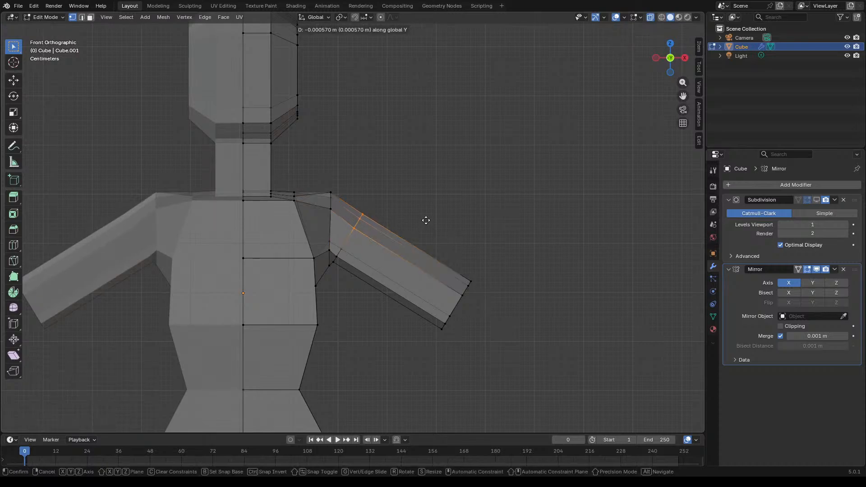
{"action": "left_click", "coordinate": [419, 219]}
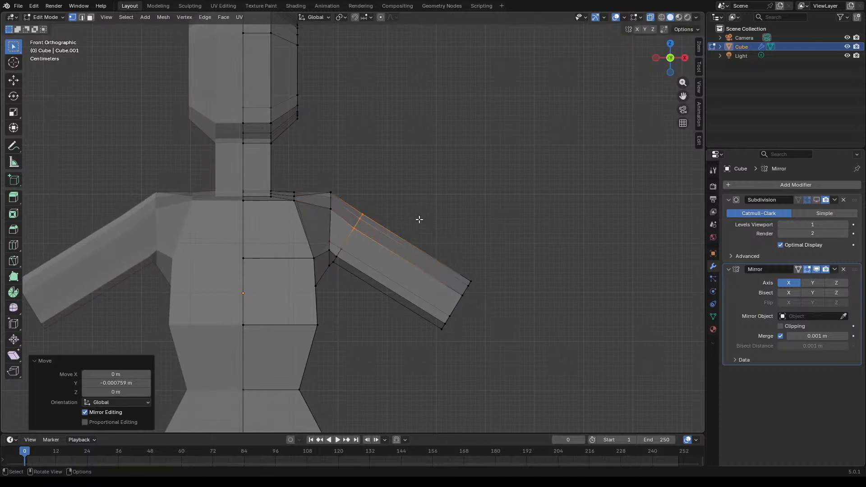
{"action": "key", "text": "g"}
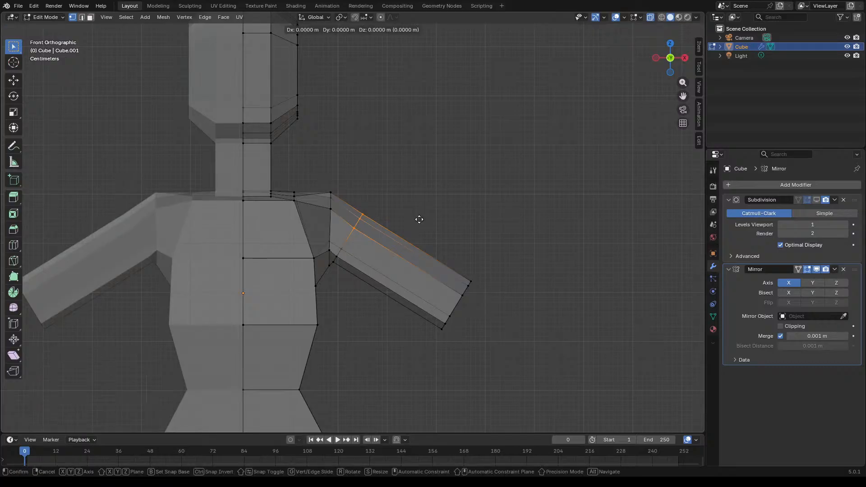
{"action": "left_click", "coordinate": [420, 215]}
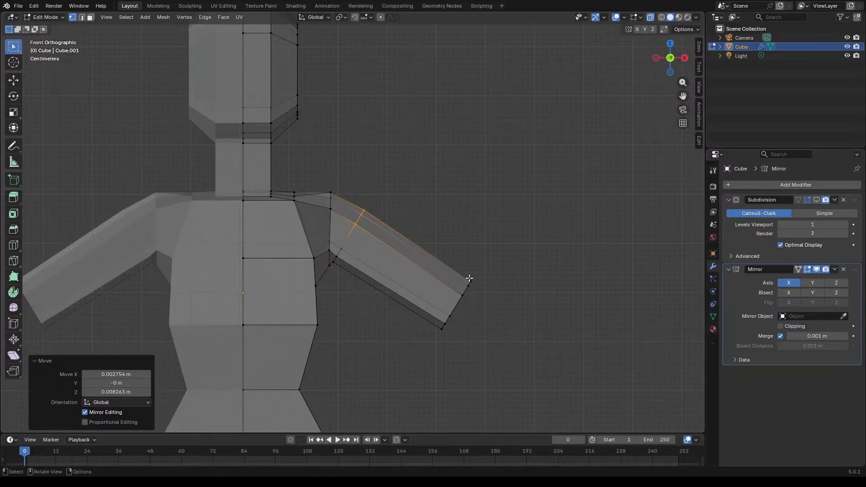
Step: Select the vertices of the arm's underside strip and shift them about 0.009 m outward along X
{"action": "scroll", "coordinate": [345, 269], "scroll_direction": "up", "scroll_amount": 5}
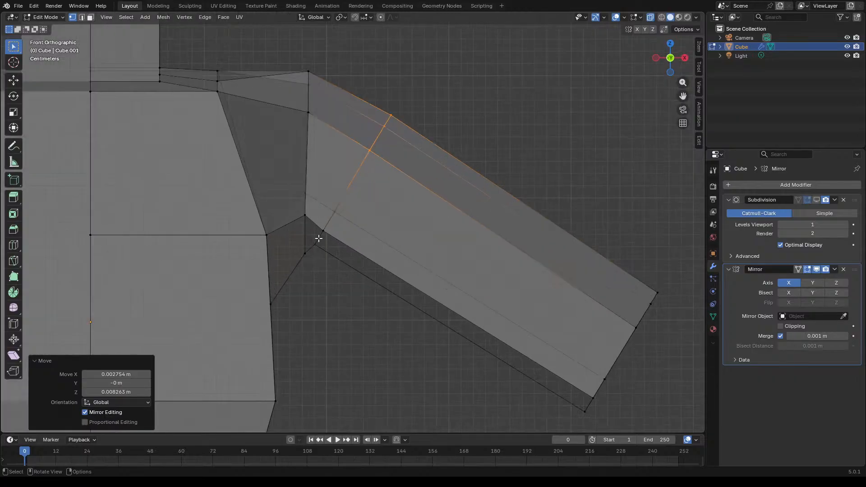
{"action": "left_click", "coordinate": [324, 239]}
{"action": "left_click", "coordinate": [324, 231], "text": "shift"}
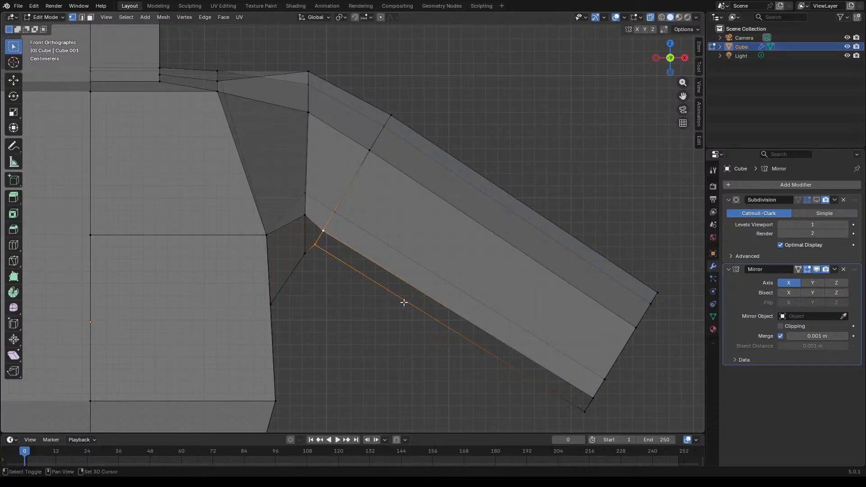
{"action": "left_click", "coordinate": [585, 411], "text": "shift"}
{"action": "left_click", "coordinate": [592, 398], "text": "shift"}
{"action": "left_click", "coordinate": [605, 380], "text": "shift"}
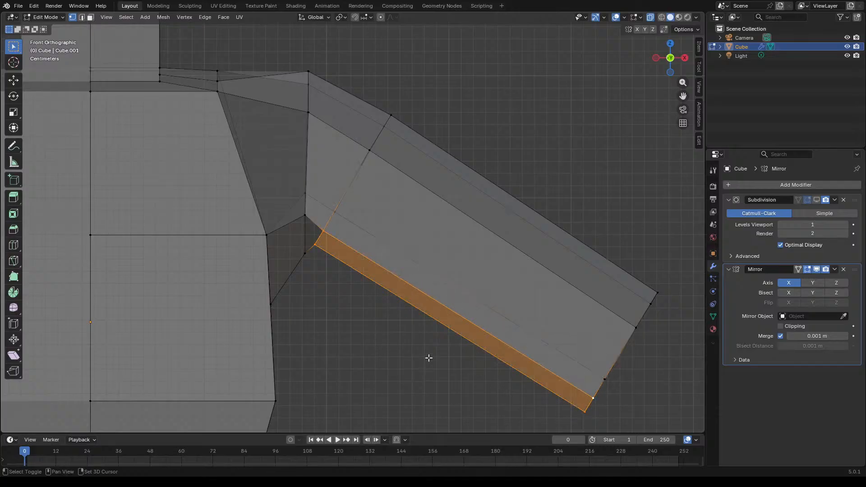
{"action": "key", "text": "g"}
{"action": "key", "text": "y"}
{"action": "key", "text": "x"}
{"action": "left_click", "coordinate": [544, 350]}
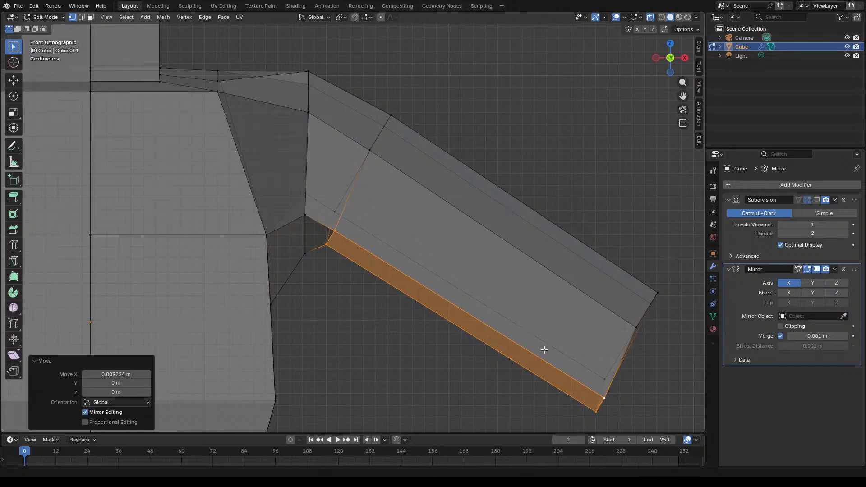
Step: Raise the arm's underside strip by about 0.0085 m along Z to slim the arm
{"action": "key", "text": "g"}
{"action": "key", "text": "z"}
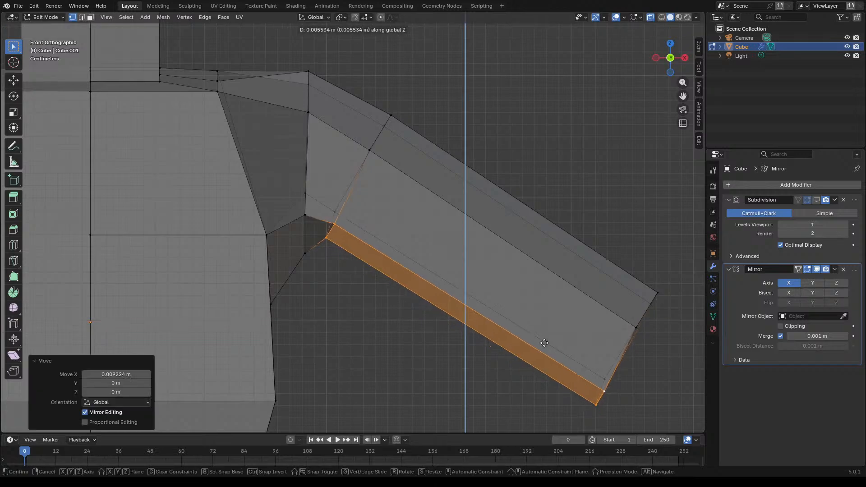
{"action": "left_click", "coordinate": [545, 339]}
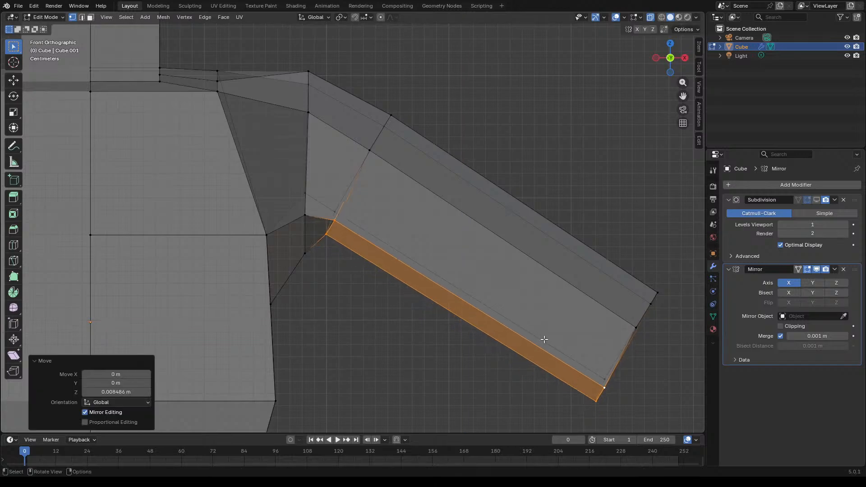
Step: Move the arm's lowest lengthwise edge about 0.008 m up along Z and 0.003 m outward along X, and clear the selection
{"action": "left_click", "coordinate": [400, 322]}
{"action": "left_click", "coordinate": [327, 235]}
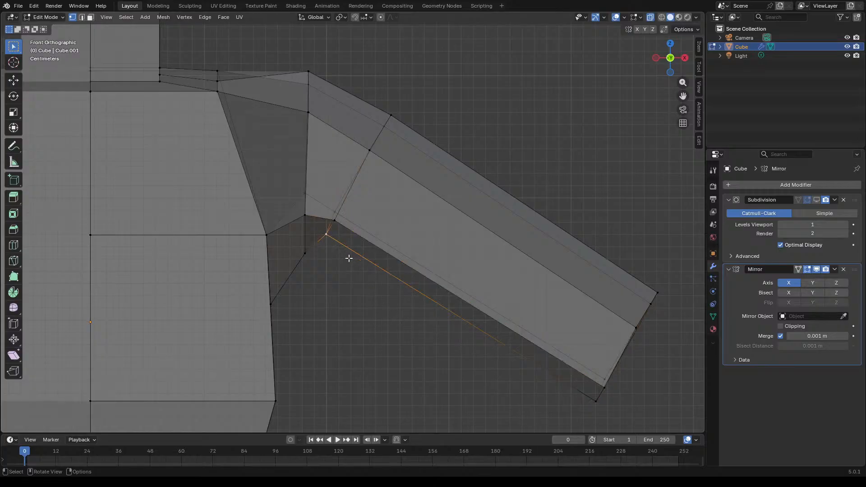
{"action": "left_click", "coordinate": [595, 397], "text": "shift"}
{"action": "key", "text": "g"}
{"action": "key", "text": "z"}
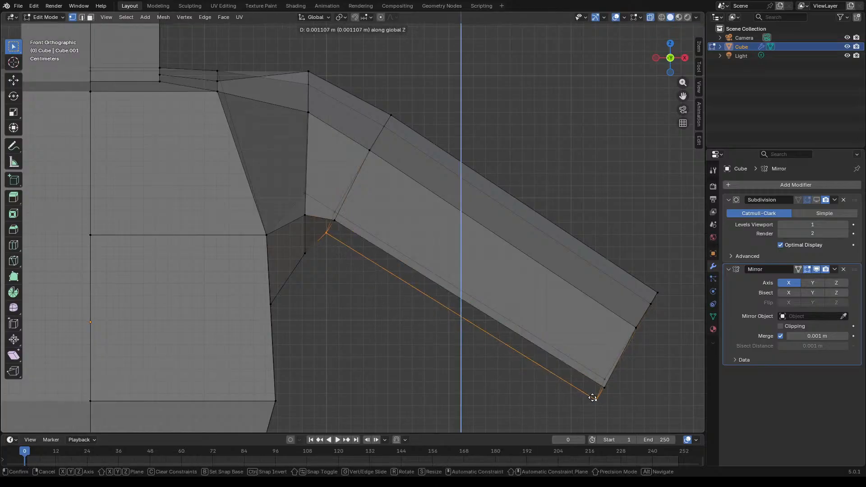
{"action": "left_click", "coordinate": [594, 390]}
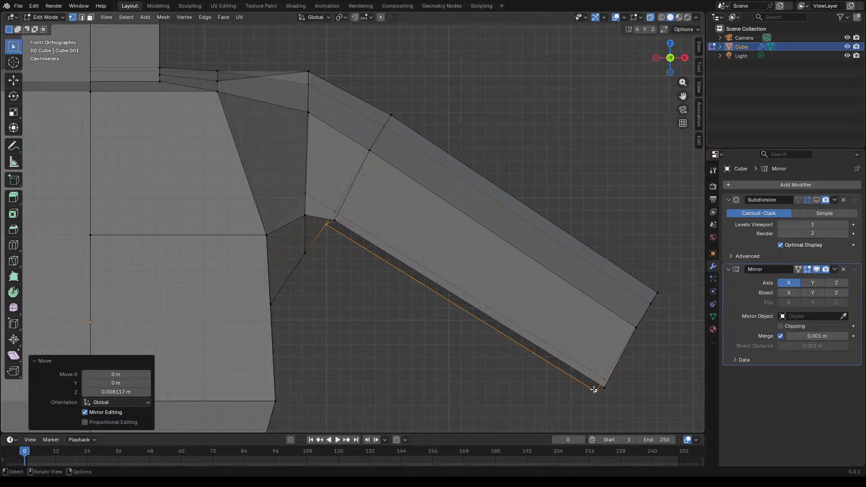
{"action": "key", "text": "g"}
{"action": "key", "text": "x"}
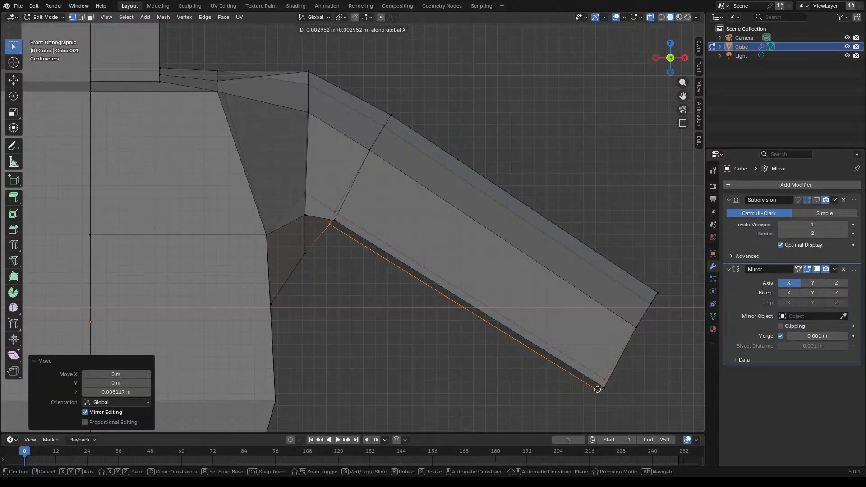
{"action": "left_click", "coordinate": [597, 390]}
{"action": "scroll", "coordinate": [505, 323], "scroll_direction": "down", "scroll_amount": 7}
{"action": "scroll", "coordinate": [505, 316], "scroll_direction": "up", "scroll_amount": 3}
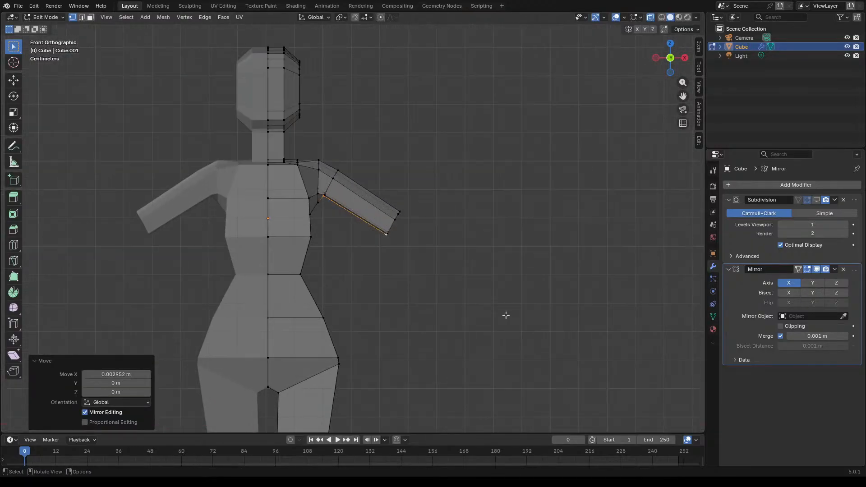
{"action": "left_click", "coordinate": [484, 281]}
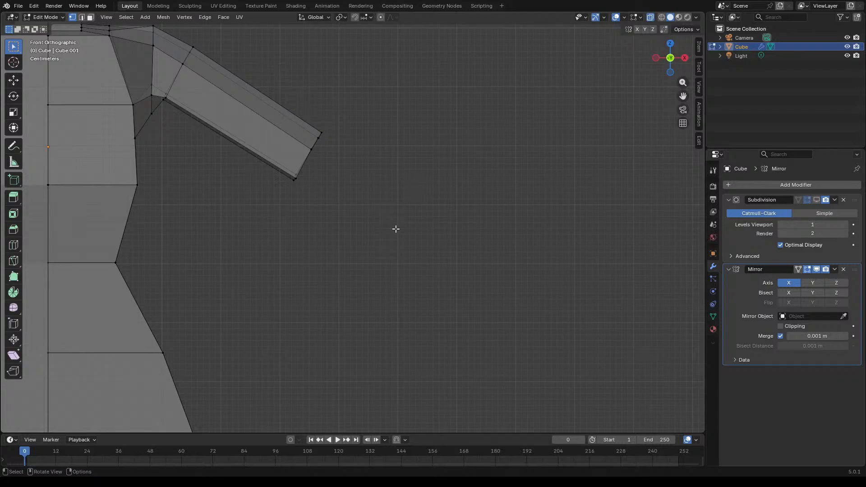
Step: Examine the arm's proportions against the torso and the shape of the shoulder joint from the front
{"action": "scroll", "coordinate": [406, 221], "scroll_direction": "down", "scroll_amount": 6}
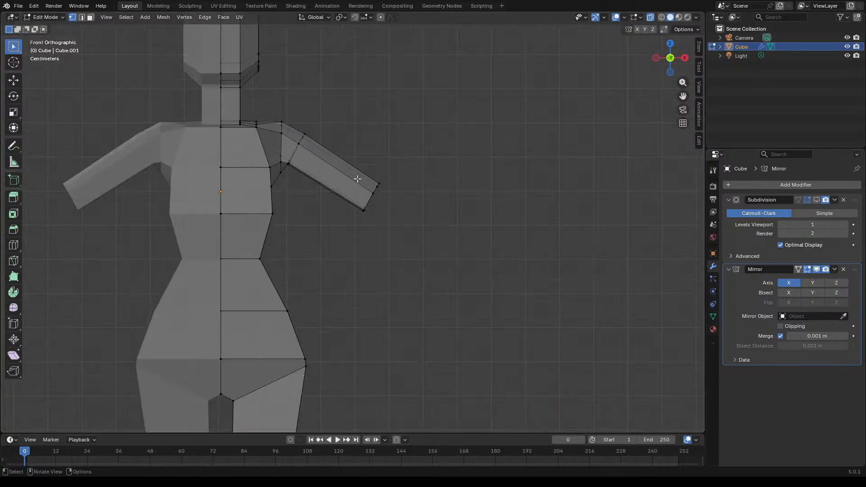
{"action": "scroll", "coordinate": [397, 199], "scroll_direction": "up", "scroll_amount": 6}
{"action": "scroll", "coordinate": [386, 190], "scroll_direction": "down", "scroll_amount": 6}
{"action": "scroll", "coordinate": [387, 191], "scroll_direction": "up", "scroll_amount": 6}
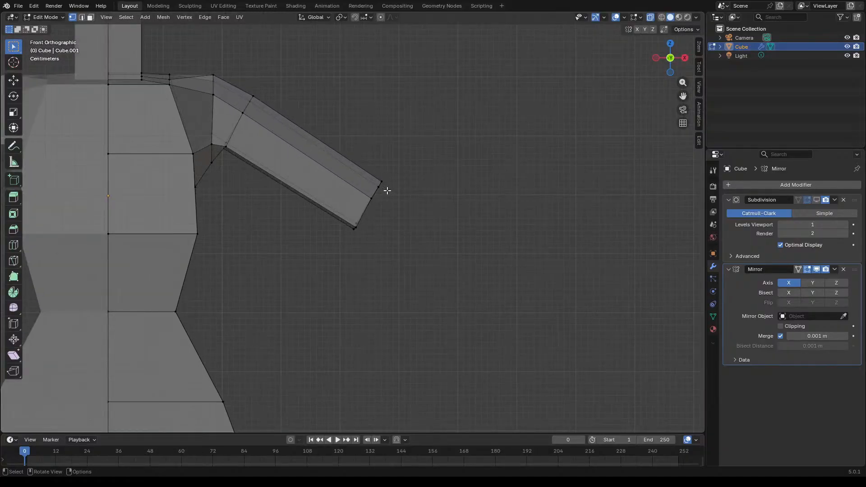
{"action": "scroll", "coordinate": [381, 178], "scroll_direction": "up", "scroll_amount": 2}
{"action": "scroll", "coordinate": [381, 176], "scroll_direction": "down", "scroll_amount": 3}
{"action": "scroll", "coordinate": [381, 176], "scroll_direction": "up", "scroll_amount": 1}
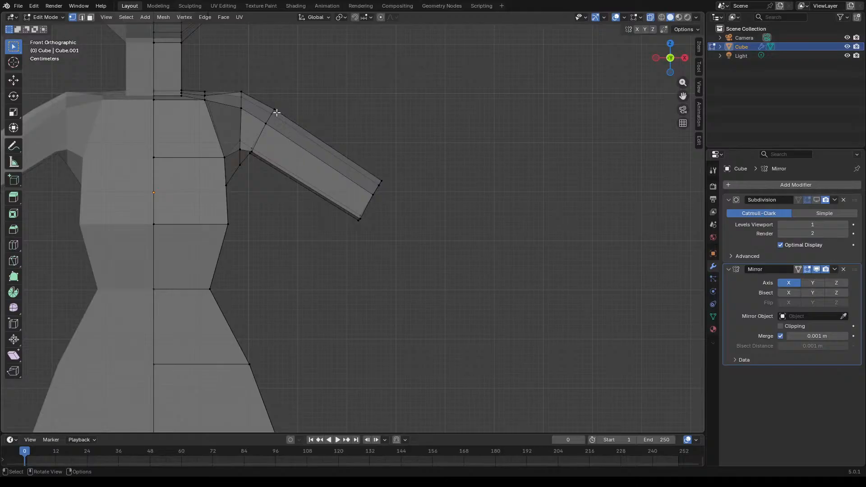
{"action": "scroll", "coordinate": [277, 114], "scroll_direction": "up", "scroll_amount": 3}
{"action": "scroll", "coordinate": [271, 110], "scroll_direction": "up", "scroll_amount": 3}
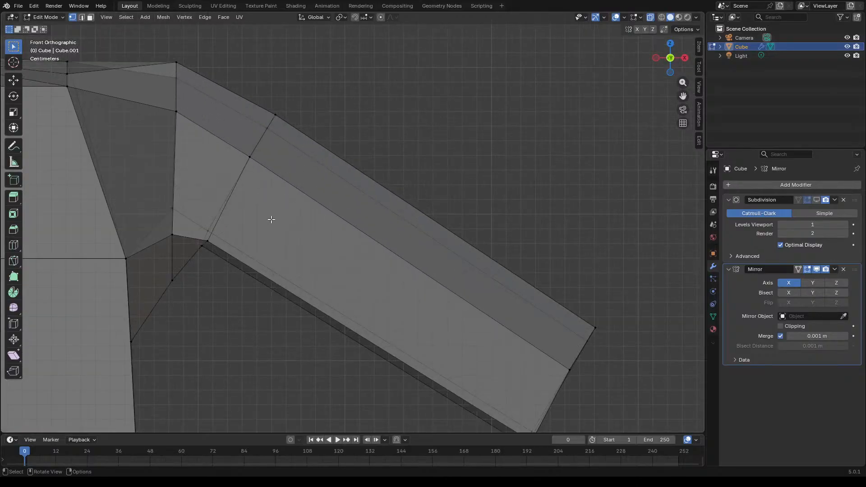
{"action": "scroll", "coordinate": [271, 219], "scroll_direction": "down", "scroll_amount": 2}
{"action": "scroll", "coordinate": [415, 228], "scroll_direction": "down", "scroll_amount": 3}
{"action": "scroll", "coordinate": [432, 220], "scroll_direction": "down", "scroll_amount": 1}
Step: Select the end face of the upper arm in face mode and return to the front view
{"action": "middle_click_drag", "start_coordinate": [431, 220], "coordinate": [411, 207]}
{"action": "scroll", "coordinate": [448, 254], "scroll_direction": "up", "scroll_amount": 4}
{"action": "mouse_move", "coordinate": [412, 257]}
{"action": "middle_mouse_down"}
{"action": "mouse_move", "coordinate": [340, 203]}
{"action": "mouse_move", "coordinate": [348, 231]}
{"action": "mouse_move", "coordinate": [407, 259]}
{"action": "mouse_move", "coordinate": [380, 265]}
{"action": "mouse_move", "coordinate": [400, 253]}
{"action": "middle_mouse_up"}
{"action": "scroll", "coordinate": [407, 259], "scroll_direction": "down", "scroll_amount": 1}
{"action": "key", "text": "3"}
{"action": "left_click", "coordinate": [391, 246]}
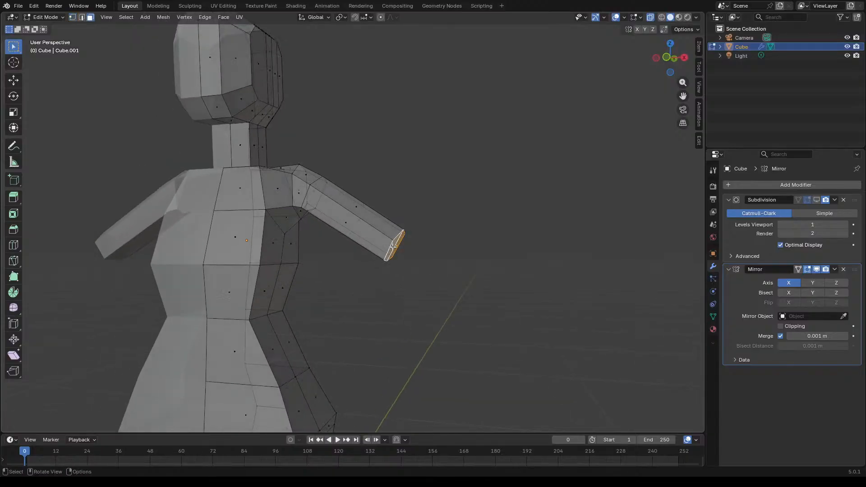
{"action": "key", "text": "KP_1"}
{"action": "scroll", "coordinate": [387, 257], "scroll_direction": "down", "scroll_amount": 5}
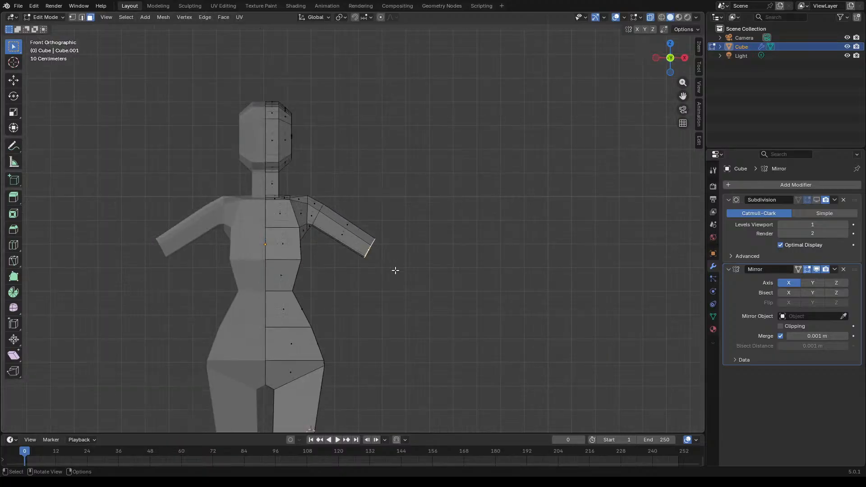
{"action": "scroll", "coordinate": [389, 279], "scroll_direction": "up", "scroll_amount": 1}
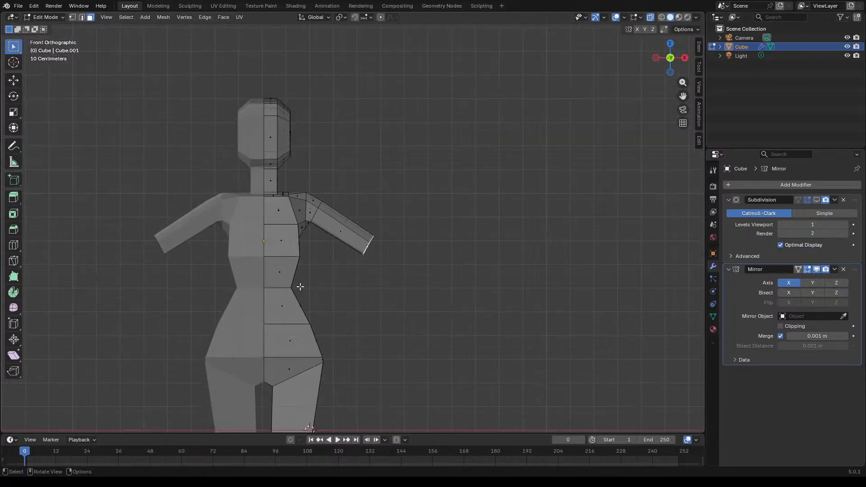
{"action": "key", "text": "e"}
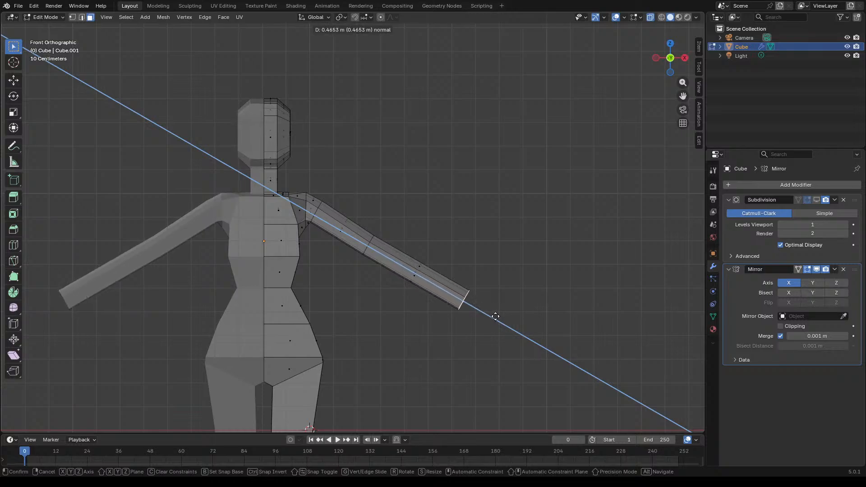
{"action": "left_click", "coordinate": [414, 255]}
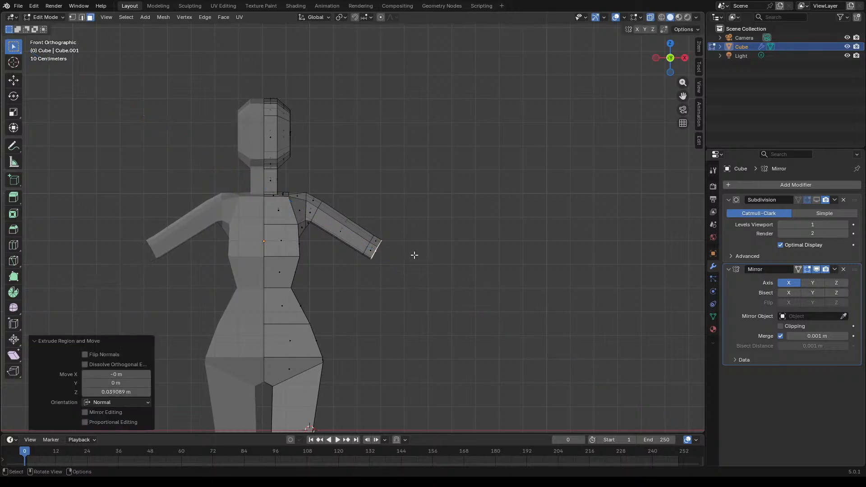
{"action": "key", "text": "ctrl+z"}
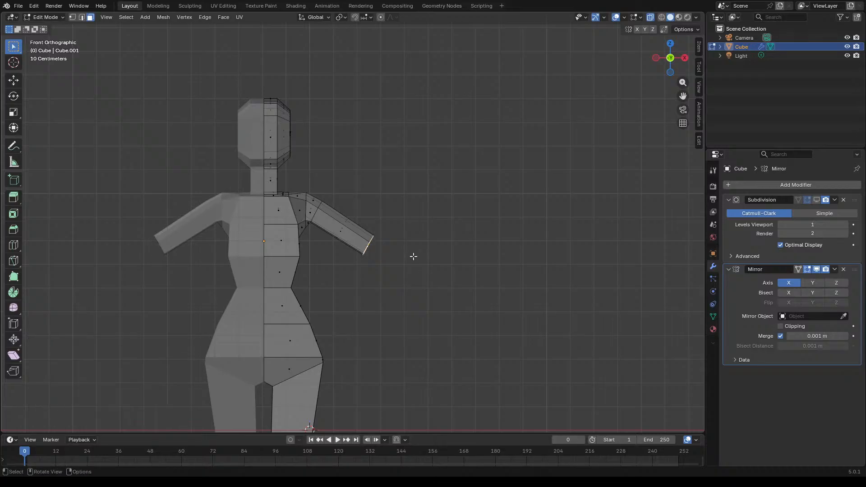
Step: Rotate the upper arm's end face by about 1.25° in the front view
{"action": "key", "text": "r"}
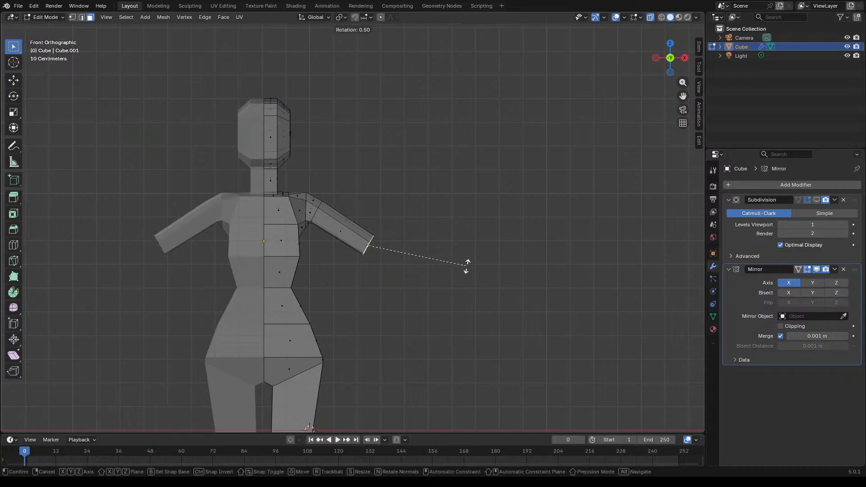
{"action": "left_click", "coordinate": [467, 267]}
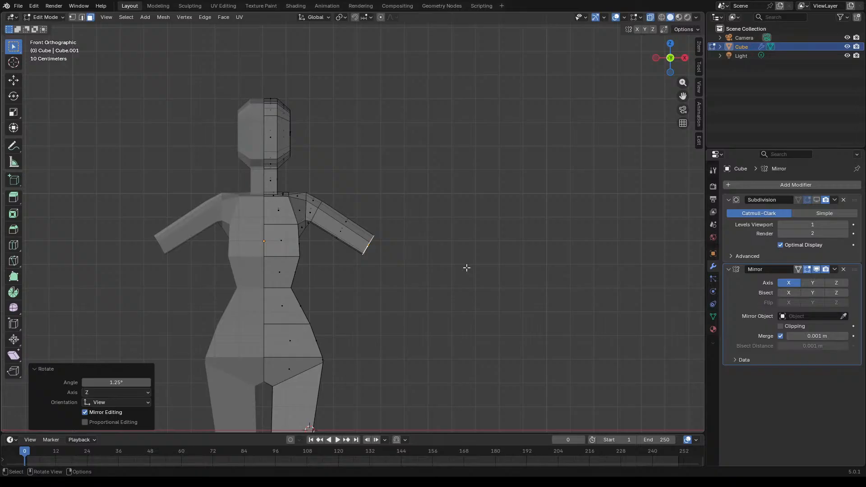
{"action": "key", "text": "e"}
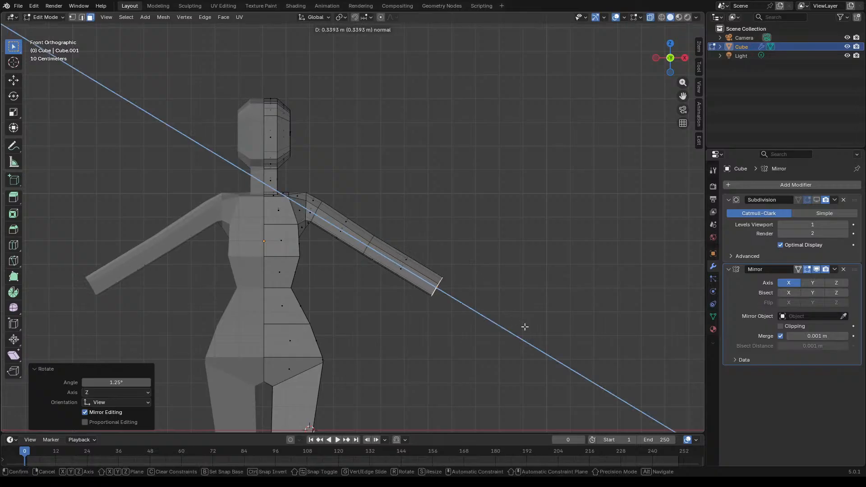
{"action": "left_click", "coordinate": [524, 327]}
{"action": "key", "text": "ctrl+z"}
Step: Rotate the arm's end face by about another 1.5° and extrude it about 0.40 m along its normal to form the forearm
{"action": "key", "text": "r"}
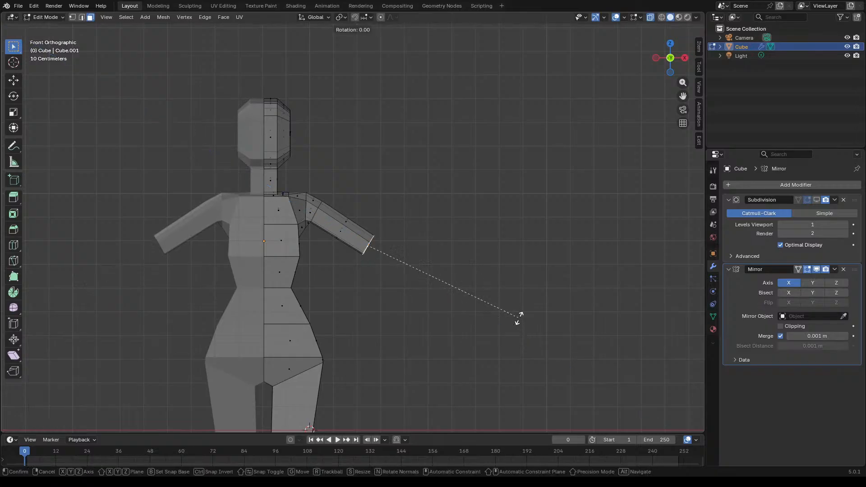
{"action": "left_click", "coordinate": [516, 322]}
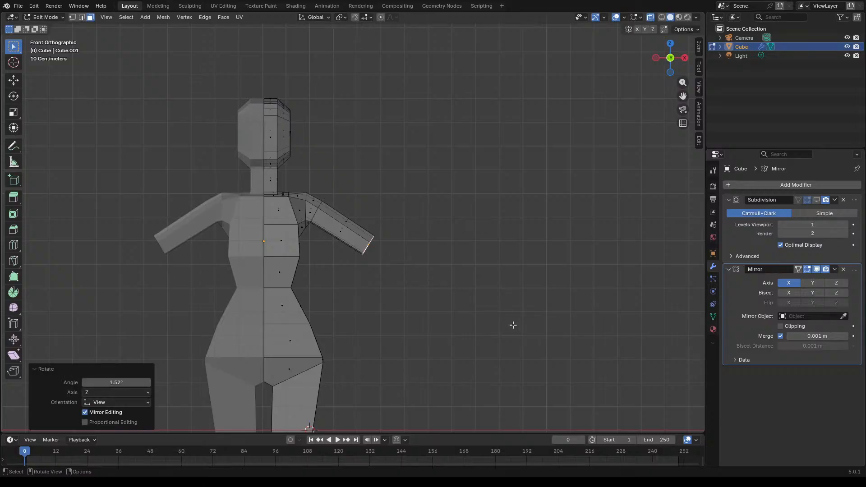
{"action": "key", "text": "e"}
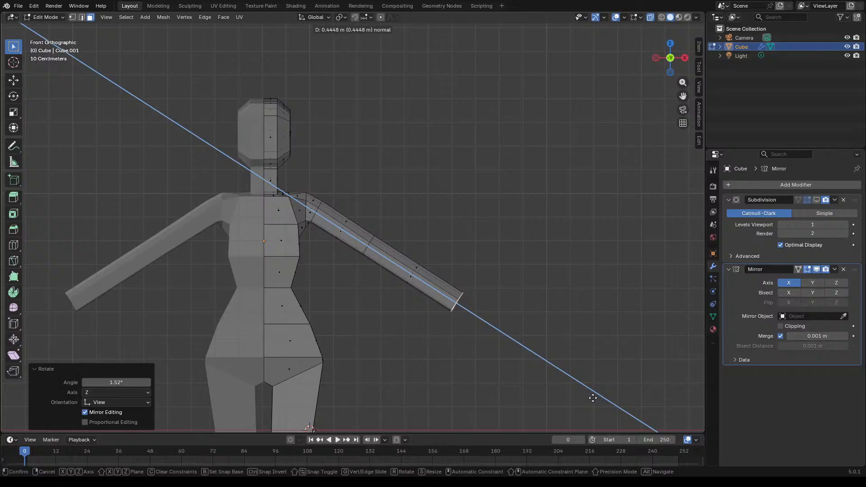
{"action": "left_click", "coordinate": [585, 392]}
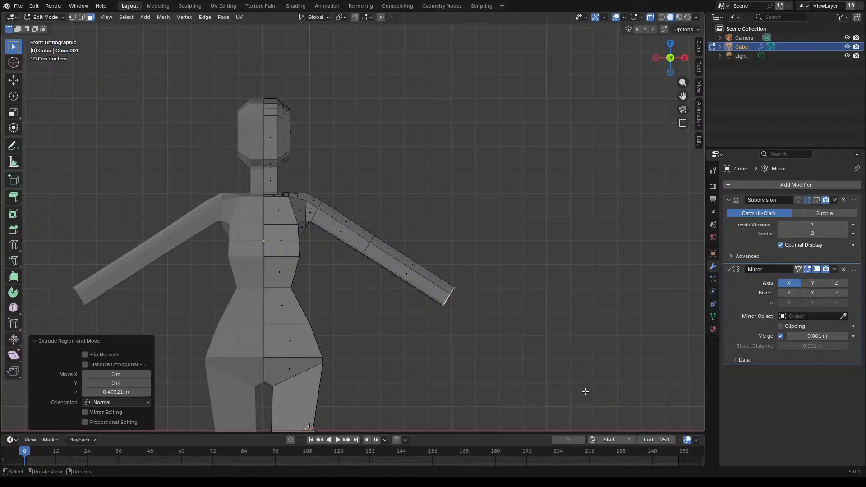
Step: Taper the forearm by scaling its wrist end face to about 0.253 along X and 0.509 along Z
{"action": "scroll", "coordinate": [469, 264], "scroll_direction": "down", "scroll_amount": 6}
{"action": "scroll", "coordinate": [473, 286], "scroll_direction": "up", "scroll_amount": 5}
{"action": "scroll", "coordinate": [454, 278], "scroll_direction": "up", "scroll_amount": 2}
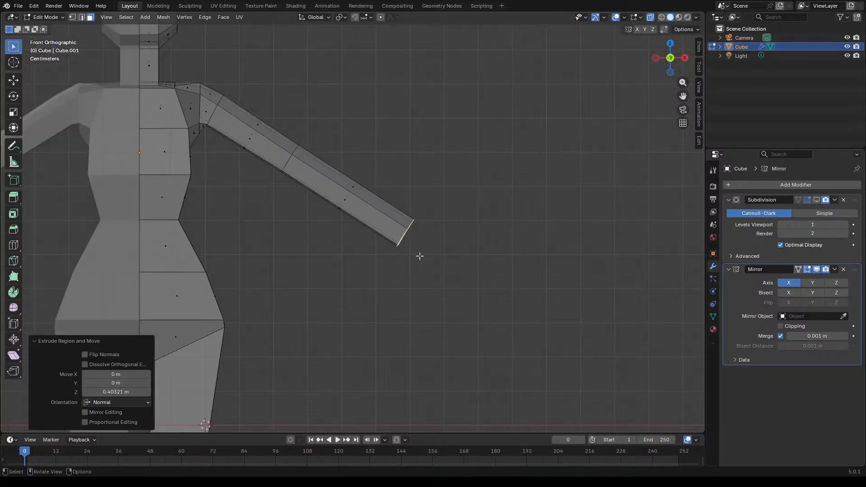
{"action": "key", "text": "s"}
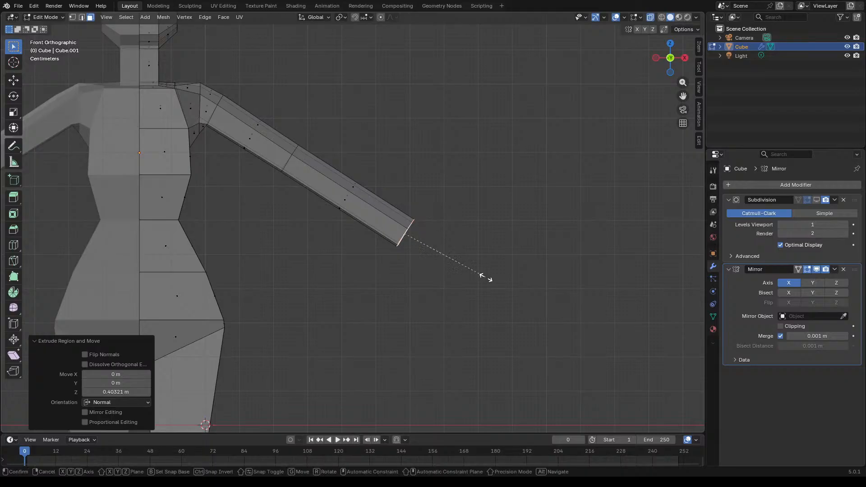
{"action": "key", "text": "y"}
{"action": "key", "text": "x"}
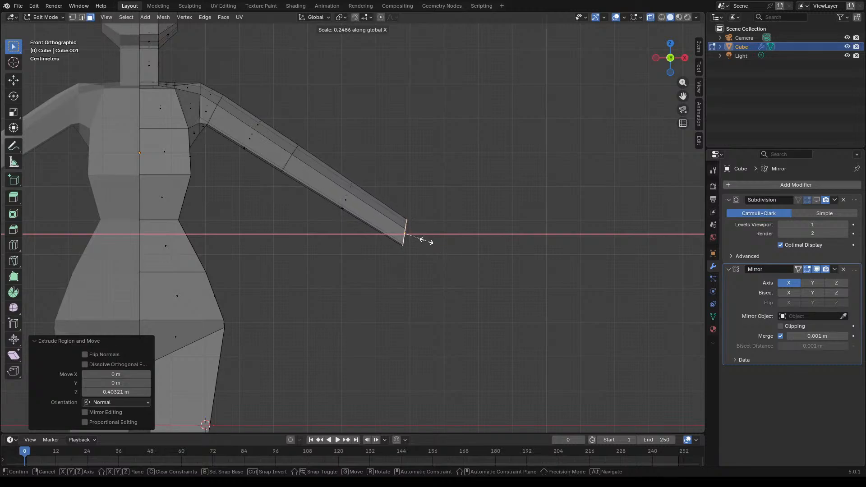
{"action": "left_click", "coordinate": [427, 241]}
{"action": "key", "text": "s"}
{"action": "key", "text": "z"}
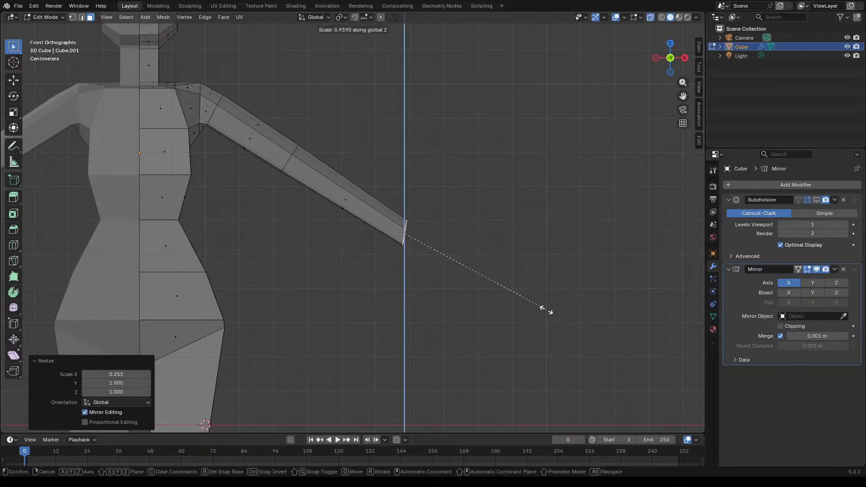
{"action": "left_click", "coordinate": [479, 276]}
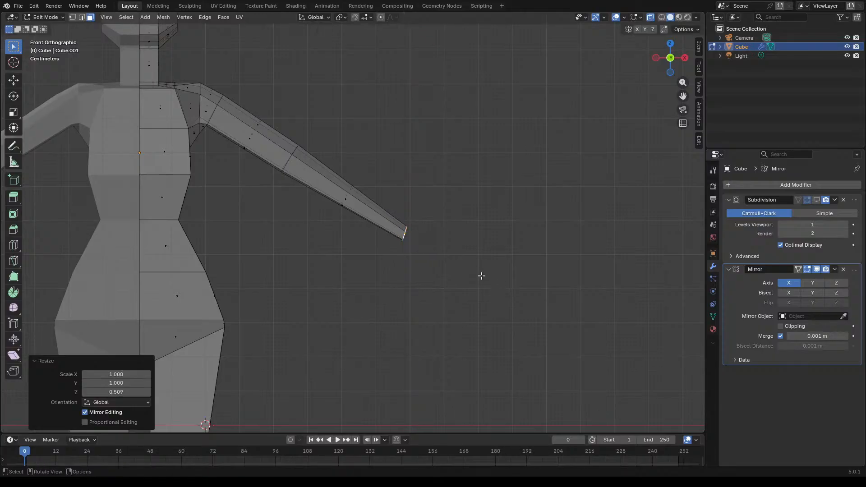
Step: Select the elbow edge loop in edge mode and move it about 0.029 m outward along X and 0.020 m down along Z
{"action": "left_click_drag", "start_coordinate": [315, 131], "coordinate": [276, 180]}
{"action": "key", "text": "2"}
{"action": "left_click_drag", "start_coordinate": [327, 132], "coordinate": [267, 186]}
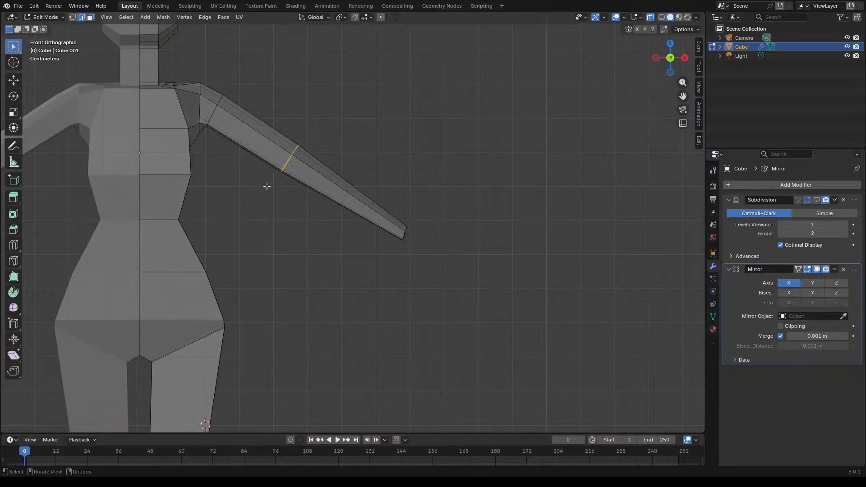
{"action": "key", "text": "g"}
{"action": "left_click", "coordinate": [358, 209]}
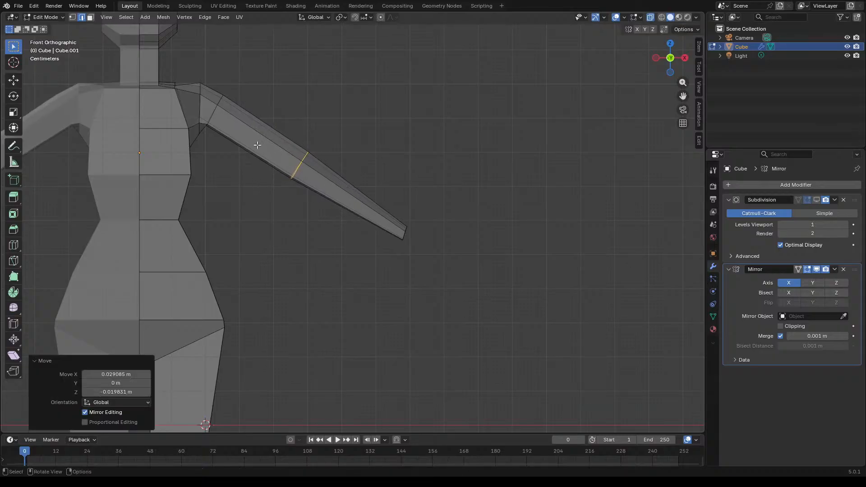
Step: Add one loop cut on the upper arm just above the elbow, slide factor about -0.766, and scale it to about 0.506 along X
{"action": "key", "text": "g"}
{"action": "key", "text": "g"}
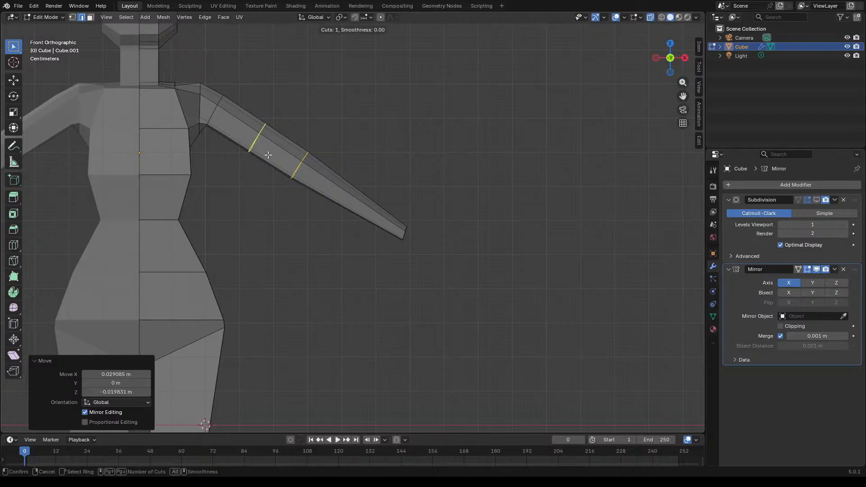
{"action": "left_click", "coordinate": [313, 185]}
{"action": "key", "text": "s"}
{"action": "key", "text": "y"}
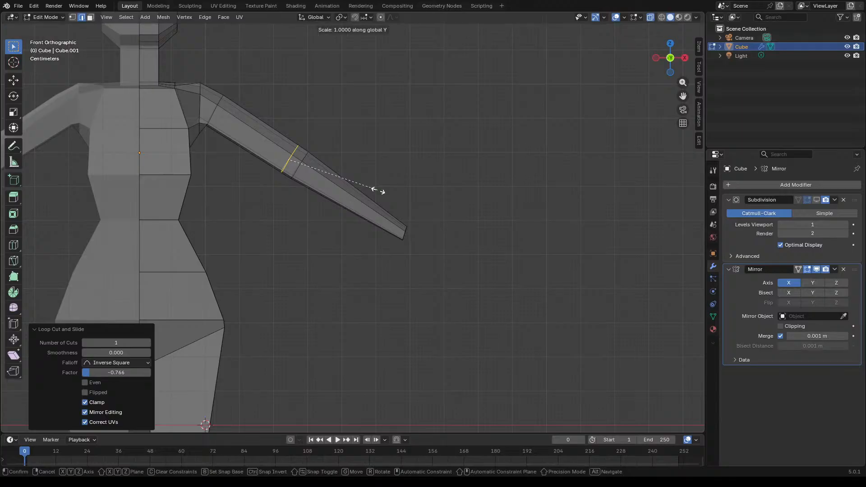
{"action": "key", "text": "x"}
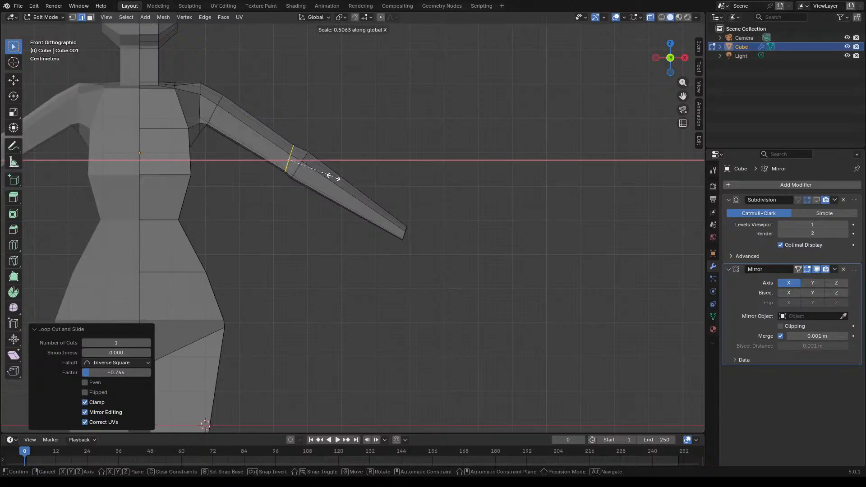
{"action": "left_click", "coordinate": [334, 177]}
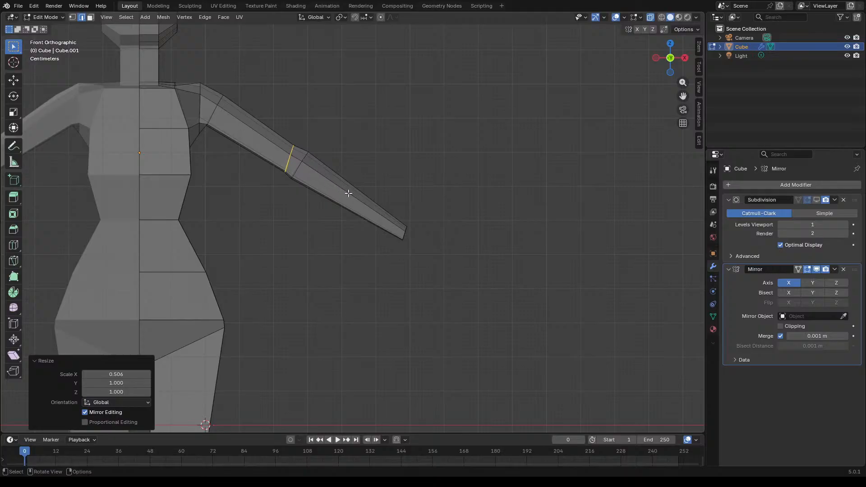
Step: Rescale the loop above the elbow by about 1.244 along X and 0.845 along Z
{"action": "key", "text": "s"}
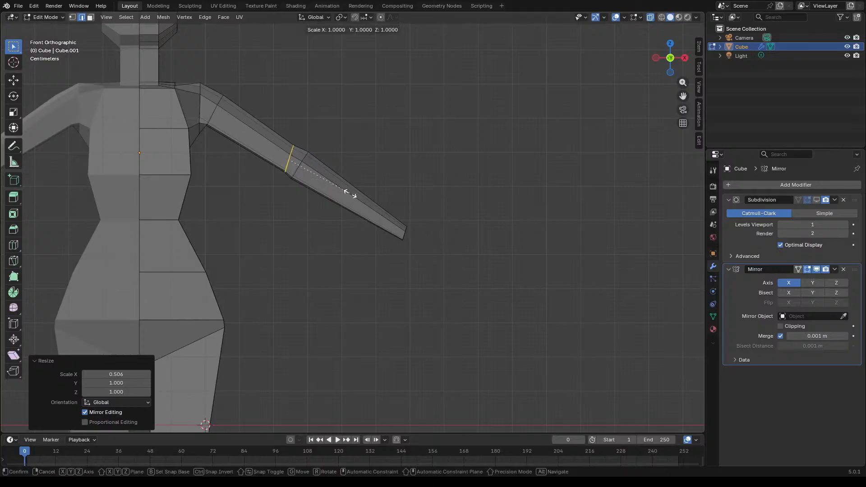
{"action": "key", "text": "x"}
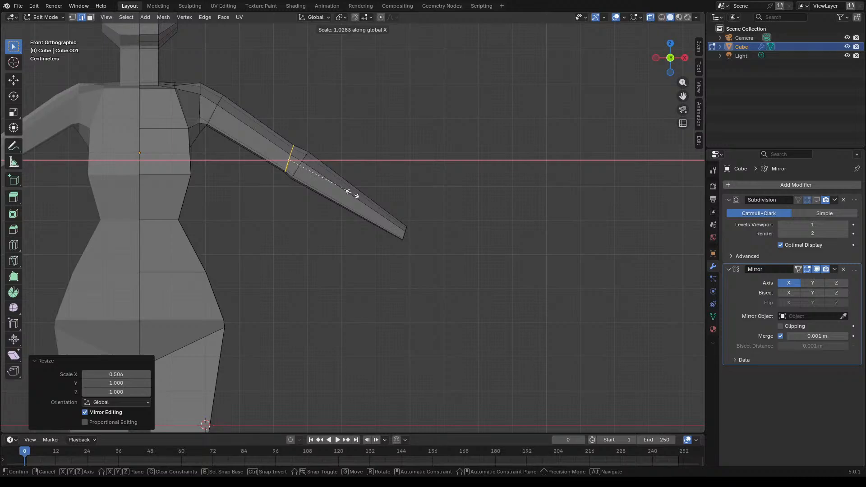
{"action": "left_click", "coordinate": [366, 199]}
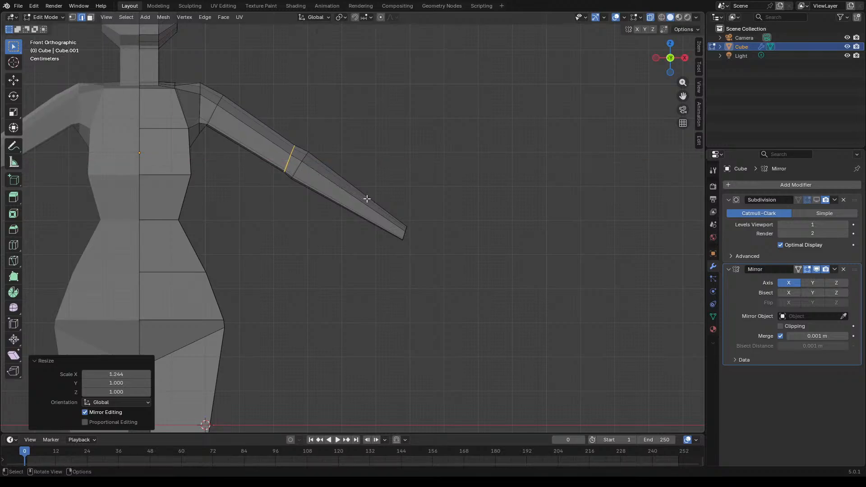
{"action": "key", "text": "s"}
{"action": "key", "text": "z"}
{"action": "left_click", "coordinate": [356, 191]}
Step: Add one loop cut on the upper arm near the shoulder, factor 0.750, and scale it to about 0.854 along X and 0.879 along Z
{"action": "key", "text": "ctrl+r"}
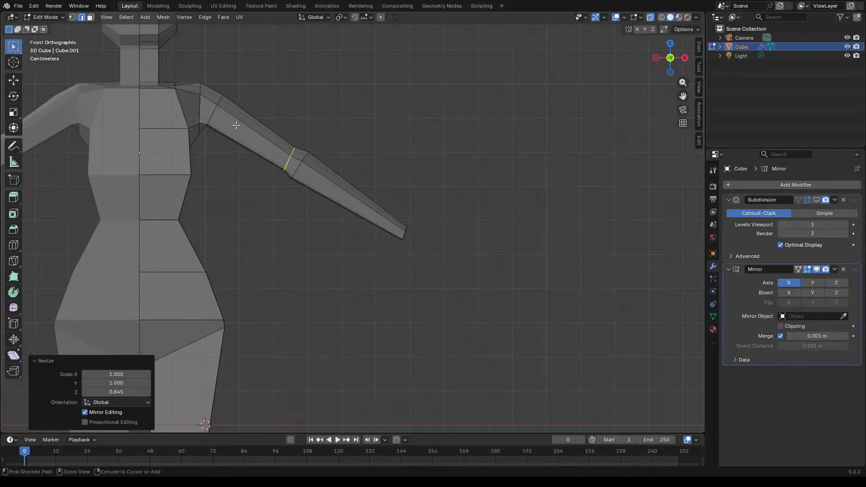
{"action": "left_click", "coordinate": [234, 126]}
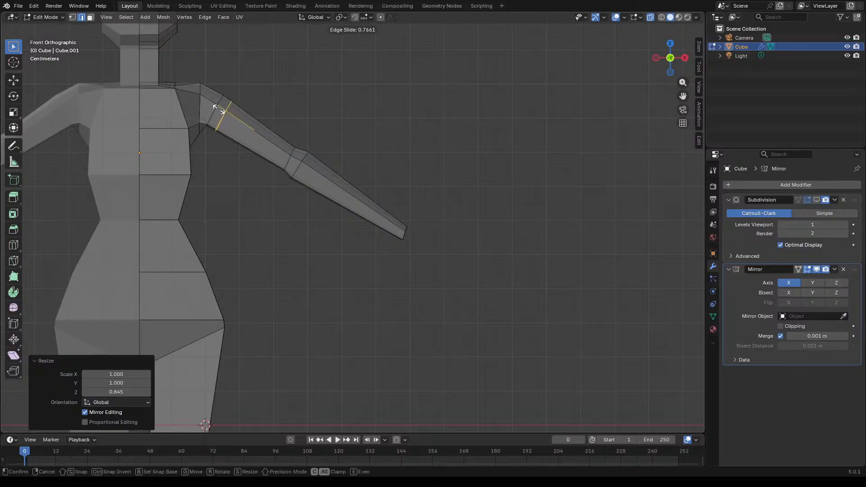
{"action": "left_click", "coordinate": [220, 114]}
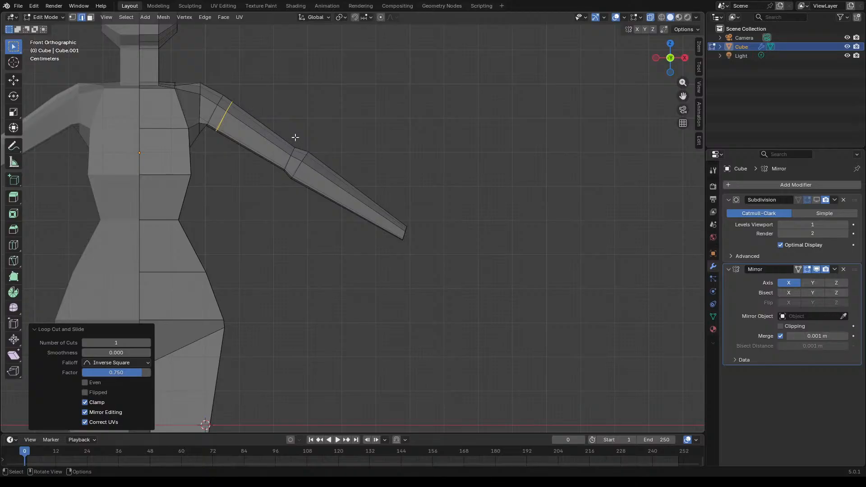
{"action": "key", "text": "s"}
{"action": "key", "text": "x"}
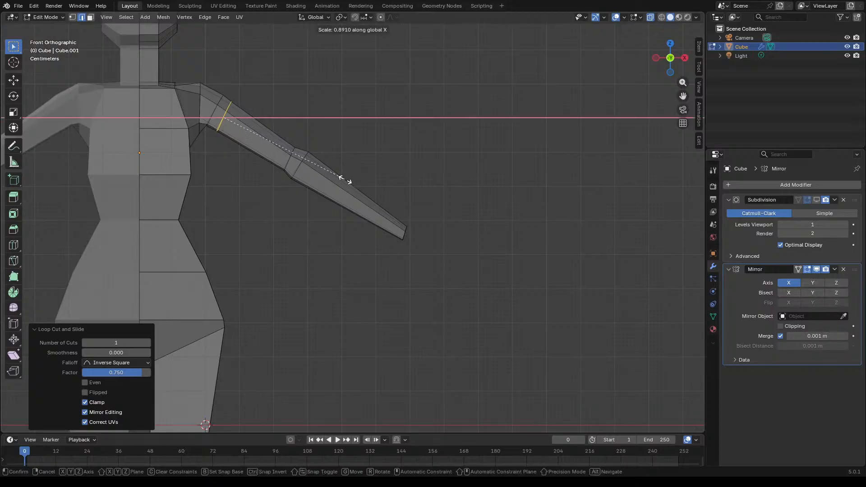
{"action": "left_click", "coordinate": [341, 176]}
{"action": "key", "text": "s"}
{"action": "key", "text": "z"}
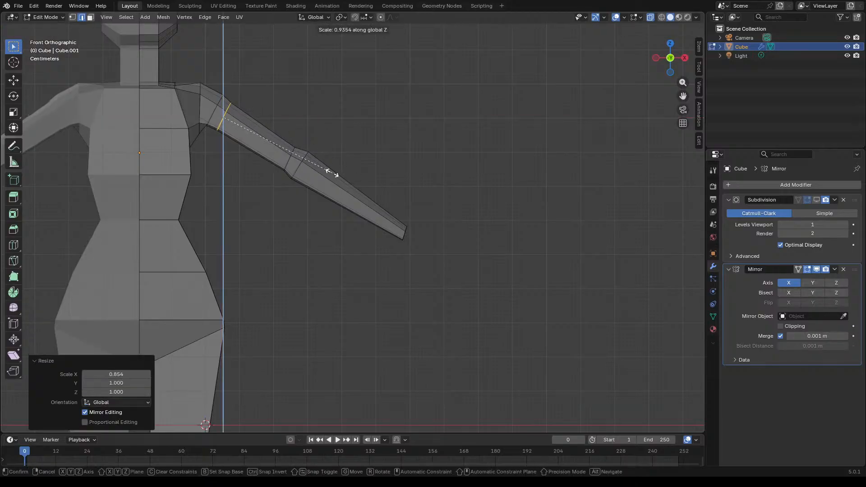
{"action": "left_click", "coordinate": [326, 170]}
Step: Select the wrist end loop, rotate it about 19.4° in the front view, and move it about -0.041 m along X and 0.002 m along Z
{"action": "scroll", "coordinate": [428, 184], "scroll_direction": "down", "scroll_amount": 4}
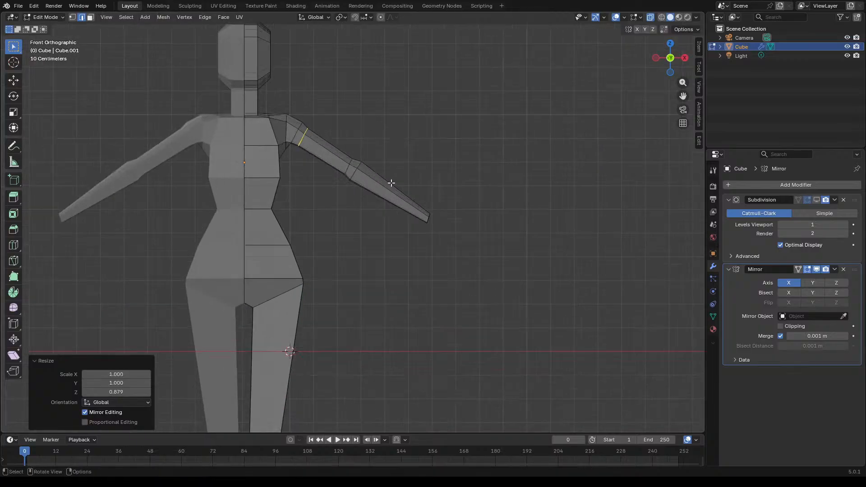
{"action": "scroll", "coordinate": [418, 202], "scroll_direction": "up", "scroll_amount": 6}
{"action": "scroll", "coordinate": [455, 236], "scroll_direction": "down", "scroll_amount": 1}
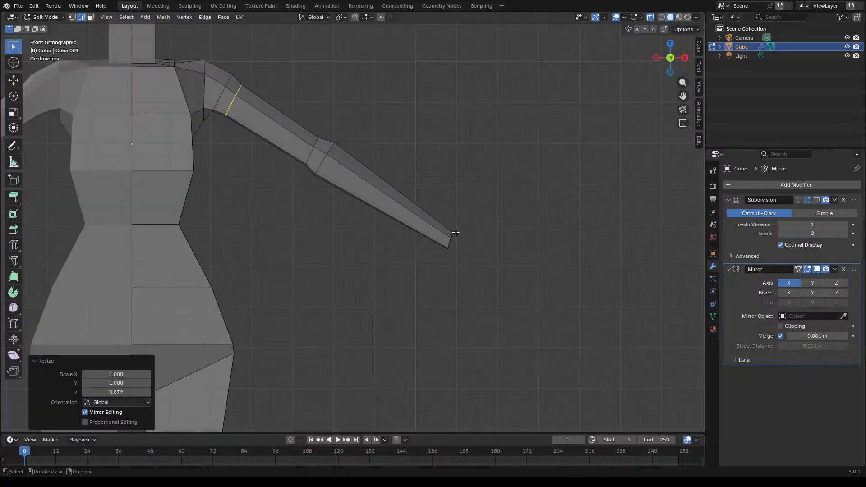
{"action": "left_click", "coordinate": [449, 247], "text": "alt"}
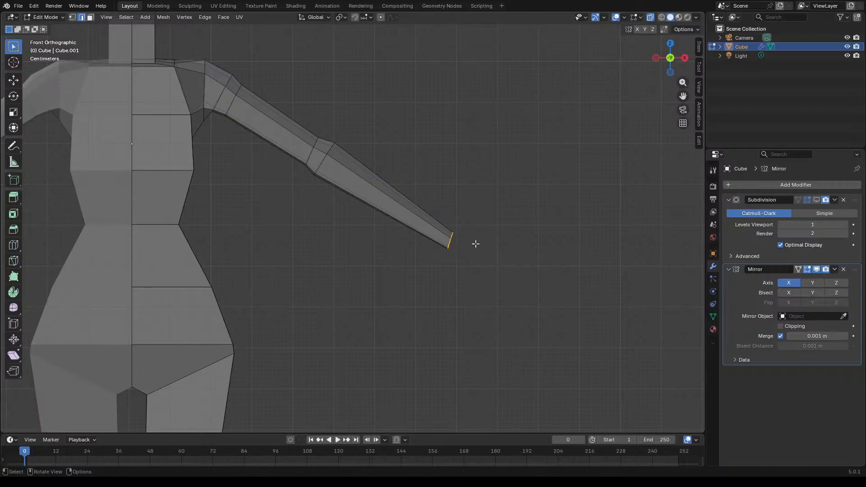
{"action": "key", "text": "r"}
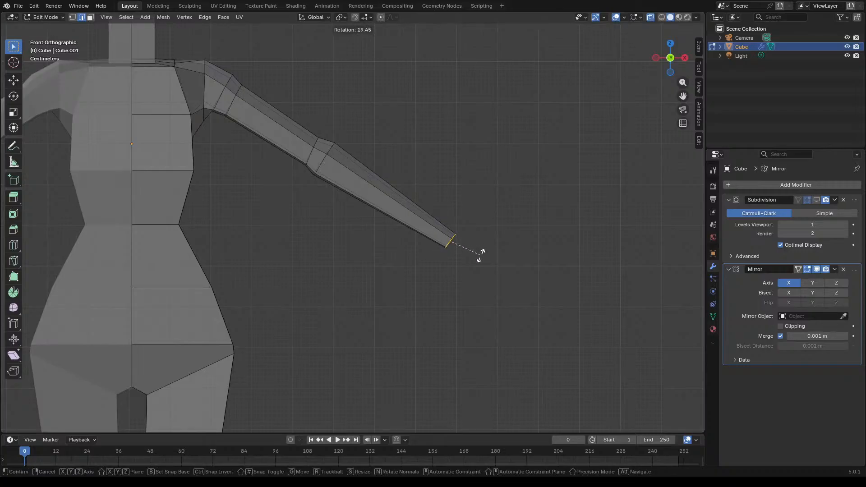
{"action": "left_click", "coordinate": [483, 253]}
{"action": "key", "text": "g"}
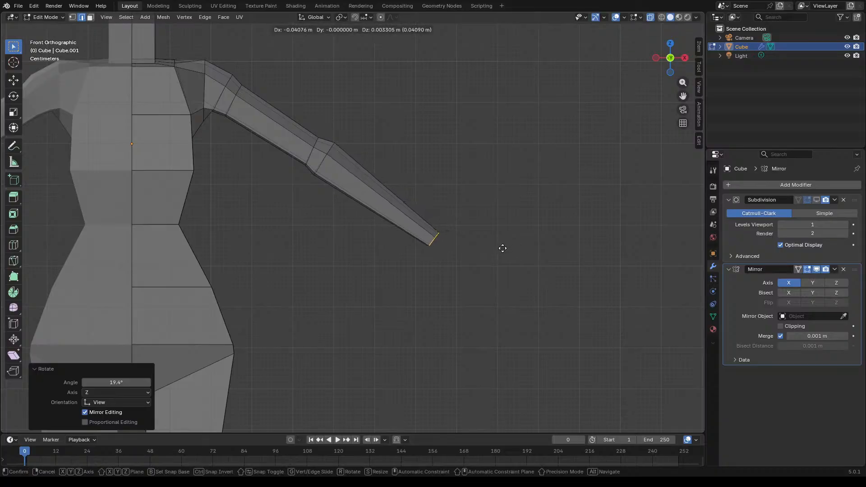
{"action": "left_click", "coordinate": [503, 247]}
Step: Extrude the wrist end about 0.031 m along its normal and scale the new end uniformly by about 1.108
{"action": "scroll", "coordinate": [502, 248], "scroll_direction": "down", "scroll_amount": 5}
{"action": "scroll", "coordinate": [502, 248], "scroll_direction": "up", "scroll_amount": 6}
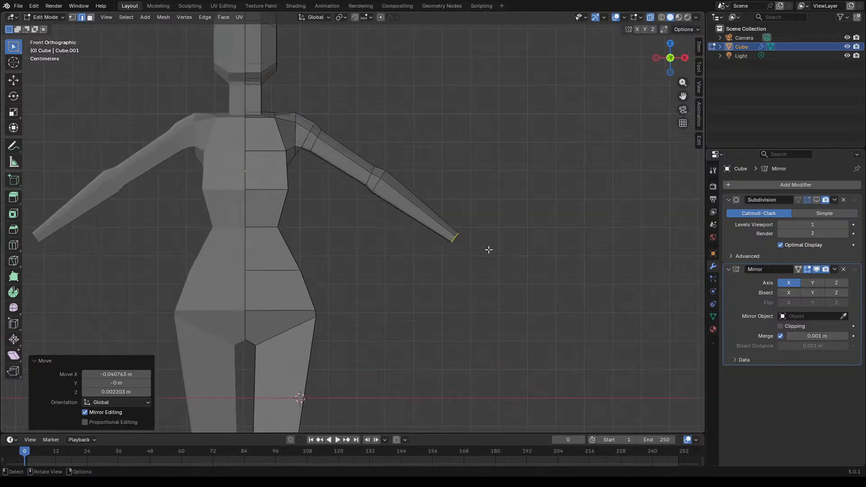
{"action": "scroll", "coordinate": [412, 205], "scroll_direction": "down", "scroll_amount": 4}
{"action": "key", "text": "g"}
{"action": "key", "text": "z"}
{"action": "key", "text": "z"}
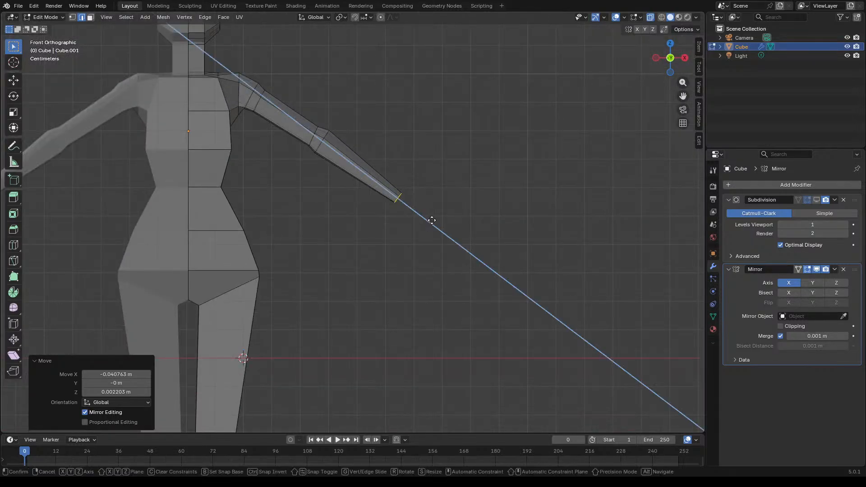
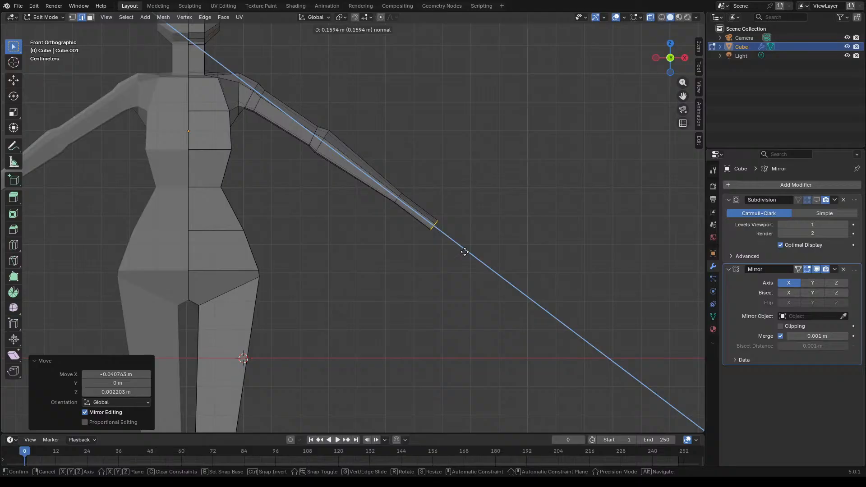
{"action": "left_click", "coordinate": [438, 225]}
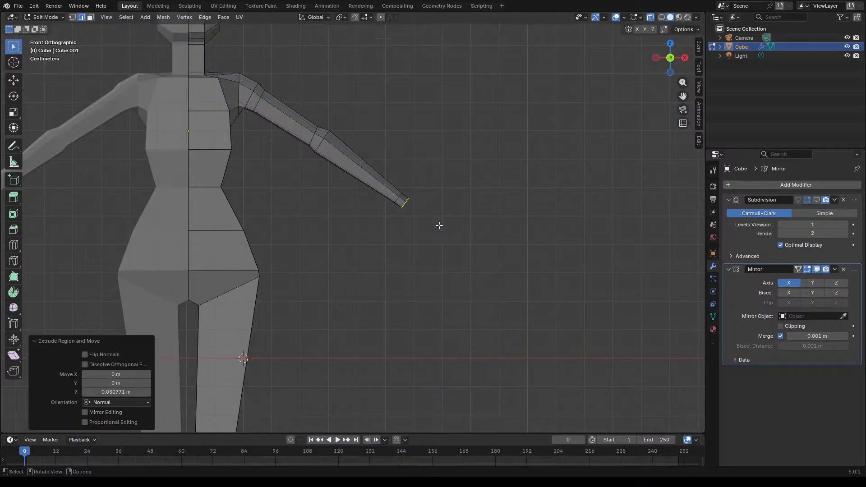
{"action": "key", "text": "s"}
{"action": "left_click", "coordinate": [442, 228]}
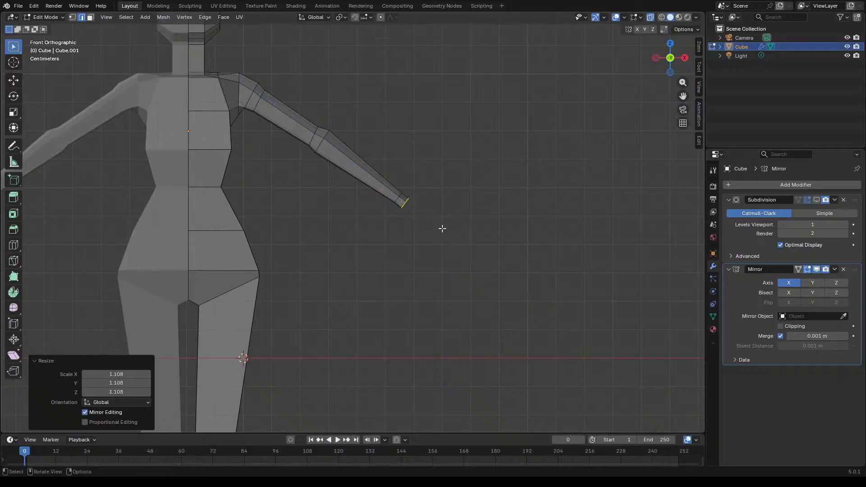
Step: Extrude the hand in two segments of about 0.116 m and 0.123 m along the normal, and scale the tip to about 0.558
{"action": "key", "text": "e"}
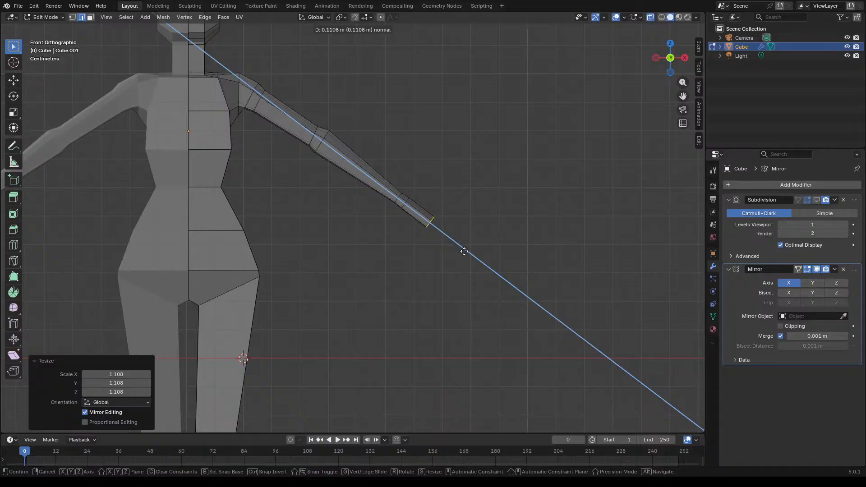
{"action": "left_click", "coordinate": [464, 253]}
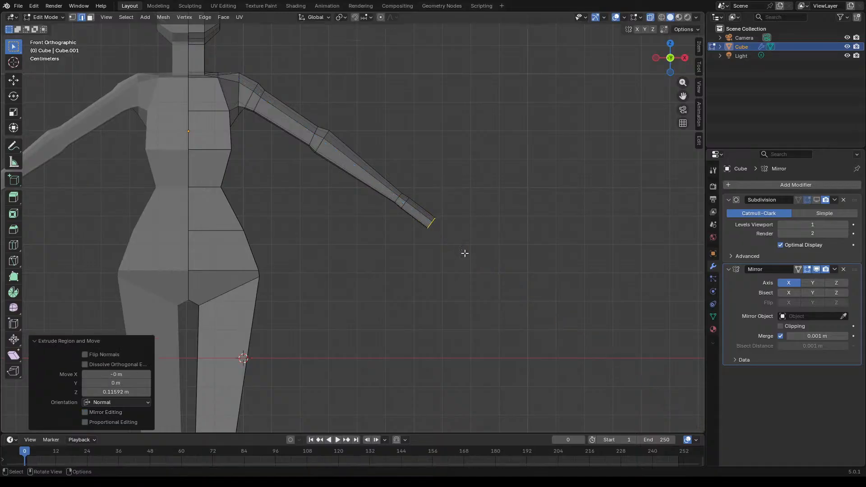
{"action": "key", "text": "e"}
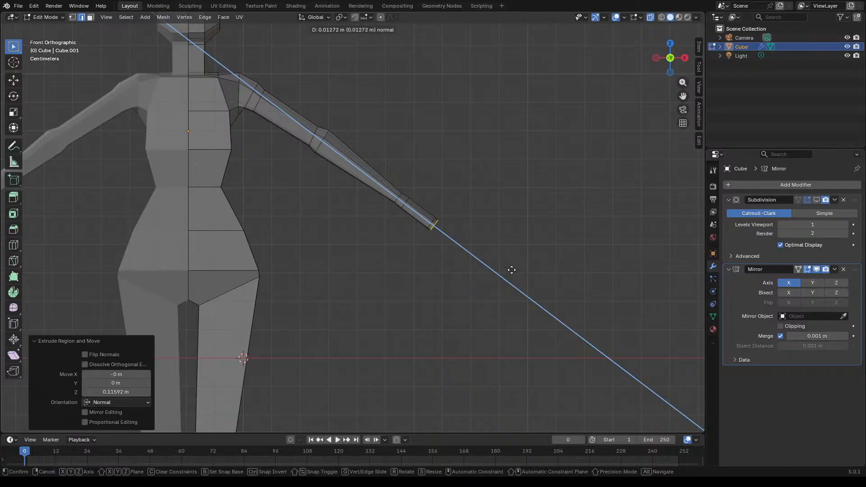
{"action": "left_click", "coordinate": [537, 287]}
{"action": "key", "text": "s"}
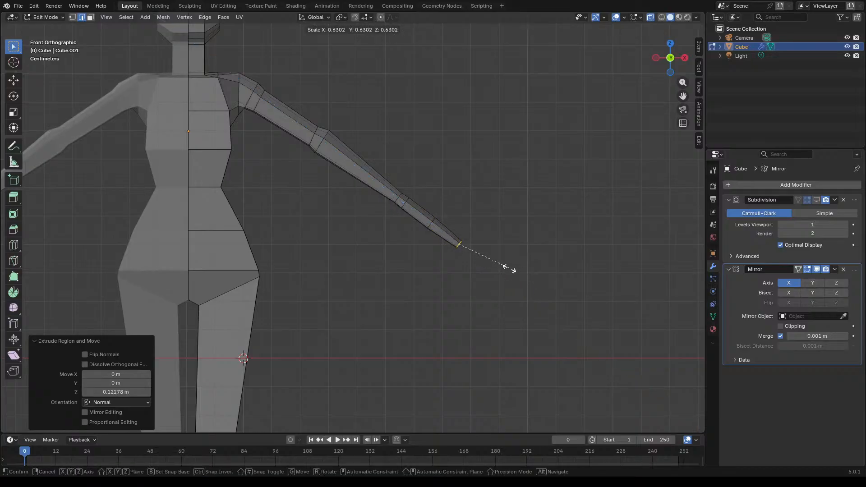
{"action": "left_click", "coordinate": [504, 265]}
Step: In top view, select the edge loop at the wrist and scale it to about 0.708 along Y
{"action": "middle_click_drag", "start_coordinate": [492, 234], "coordinate": [315, 292]}
{"action": "mouse_move", "coordinate": [376, 310]}
{"action": "middle_mouse_down"}
{"action": "mouse_move", "coordinate": [372, 260]}
{"action": "mouse_move", "coordinate": [410, 290]}
{"action": "mouse_move", "coordinate": [378, 319]}
{"action": "middle_mouse_up"}
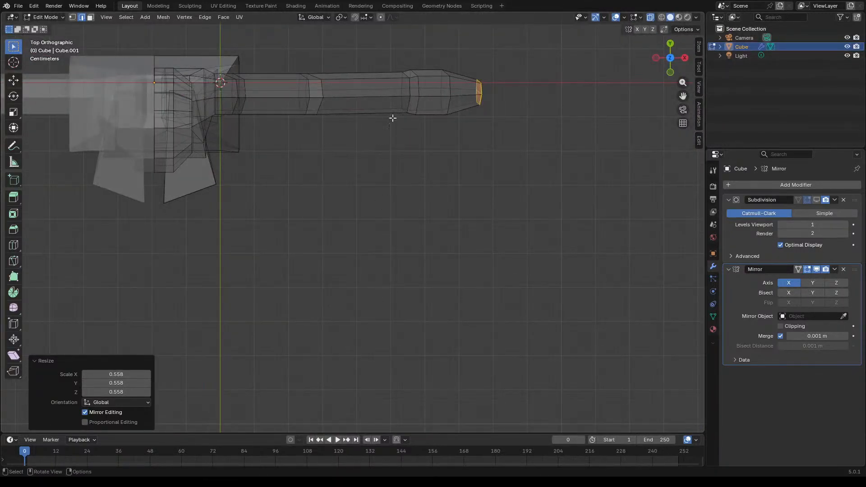
{"action": "scroll", "coordinate": [398, 106], "scroll_direction": "up", "scroll_amount": 7}
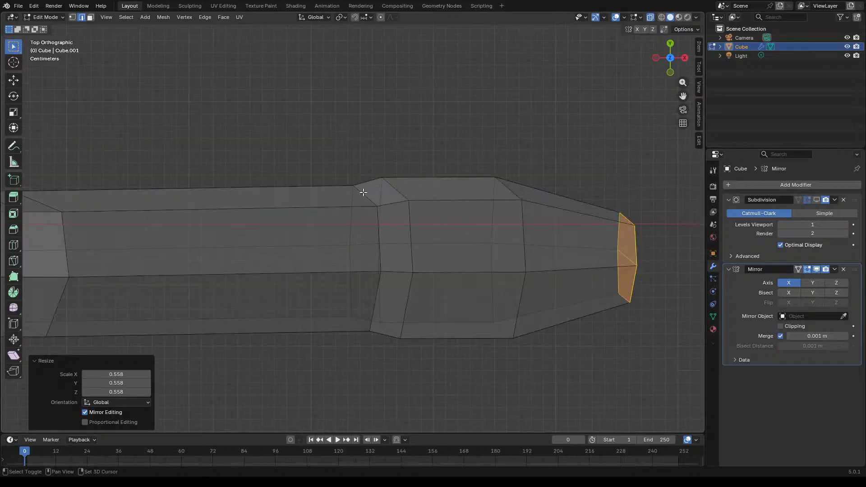
{"action": "left_click", "coordinate": [363, 193], "text": "shift"}
{"action": "left_click", "coordinate": [351, 214], "text": "shift"}
{"action": "left_click", "coordinate": [351, 218]}
{"action": "left_click", "coordinate": [354, 196], "text": "shift"}
{"action": "left_click", "coordinate": [363, 194], "text": "shift"}
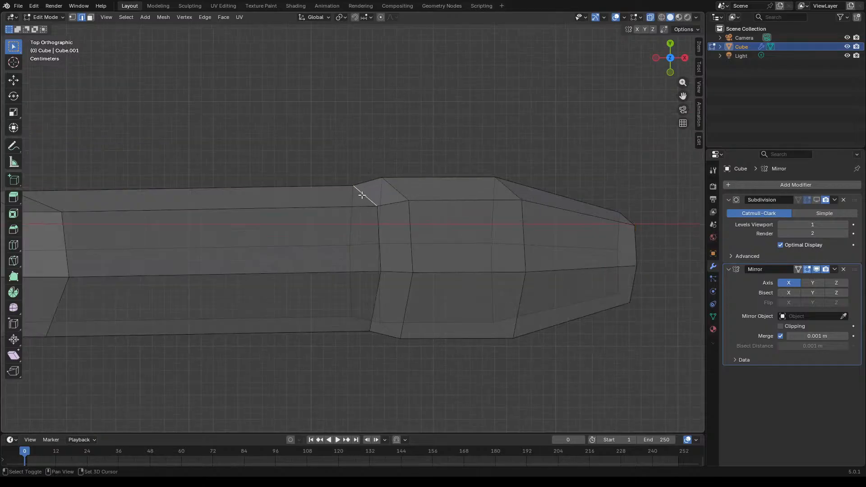
{"action": "left_click", "coordinate": [378, 221], "text": "shift"}
{"action": "left_click", "coordinate": [355, 321], "text": "shift"}
{"action": "left_click", "coordinate": [376, 308], "text": "shift"}
{"action": "key", "text": "s"}
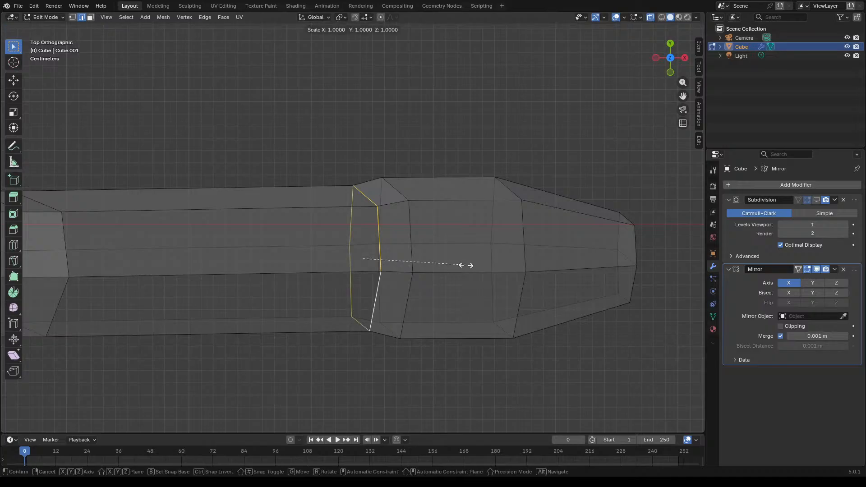
{"action": "key", "text": "y"}
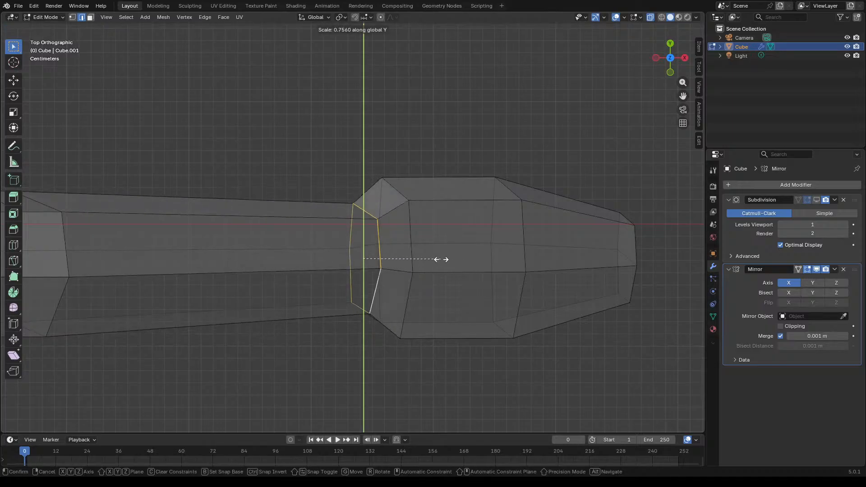
{"action": "left_click", "coordinate": [434, 258]}
Step: Narrow the selected wrist loop further by scaling it to about 0.931 along Y
{"action": "scroll", "coordinate": [442, 257], "scroll_direction": "down", "scroll_amount": 8}
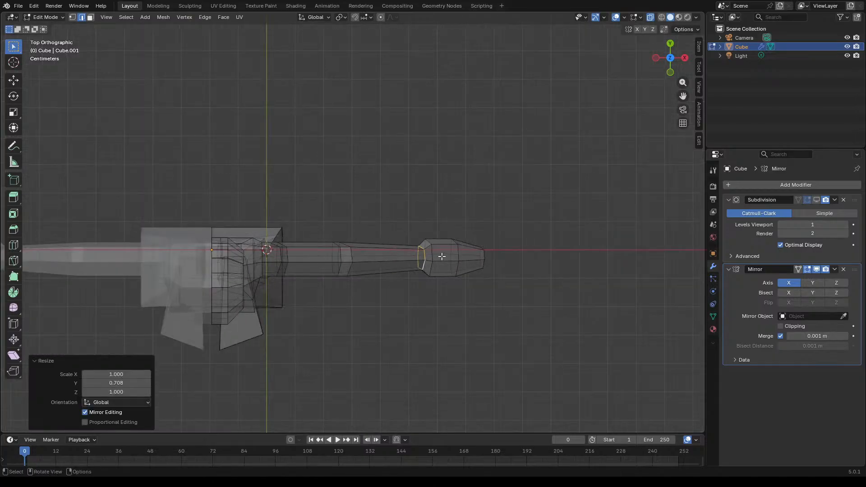
{"action": "scroll", "coordinate": [344, 254], "scroll_direction": "up", "scroll_amount": 3}
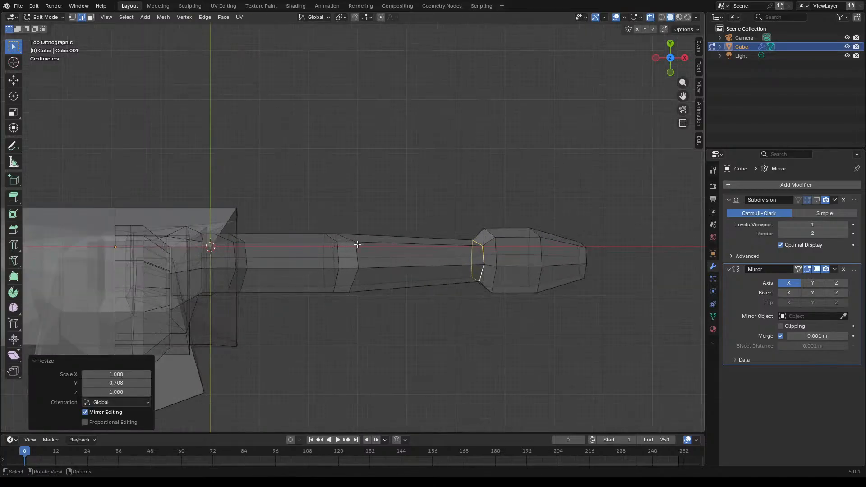
{"action": "scroll", "coordinate": [445, 261], "scroll_direction": "up", "scroll_amount": 1}
{"action": "key", "text": "s"}
{"action": "key", "text": "y"}
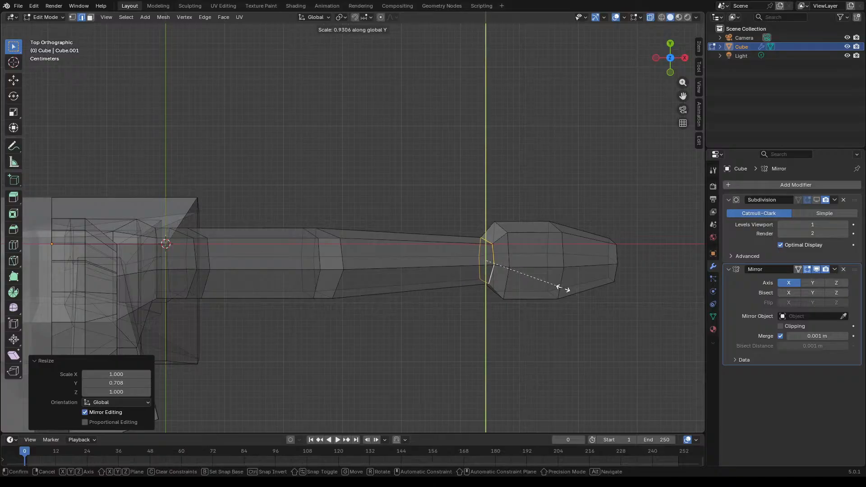
{"action": "left_click", "coordinate": [563, 288]}
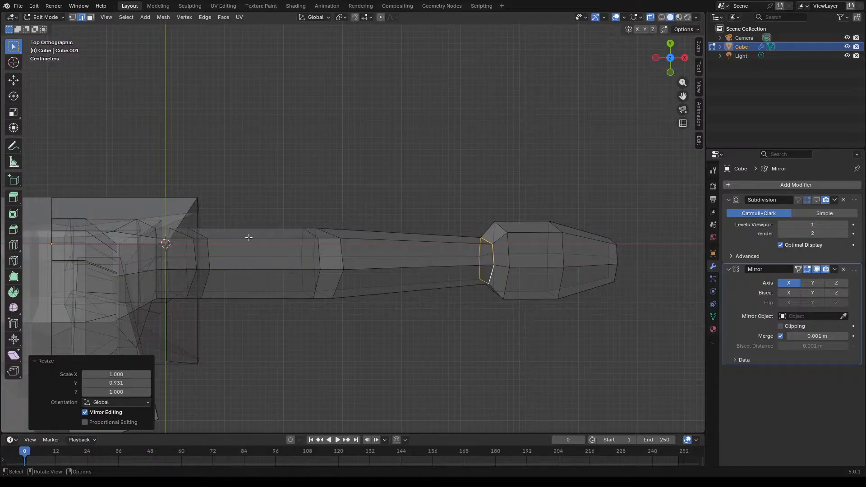
Step: Select the ring of faces around the elbow and scale it narrower along Y
{"action": "left_click", "coordinate": [285, 248], "text": "alt"}
{"action": "key", "text": "s"}
{"action": "key", "text": "y"}
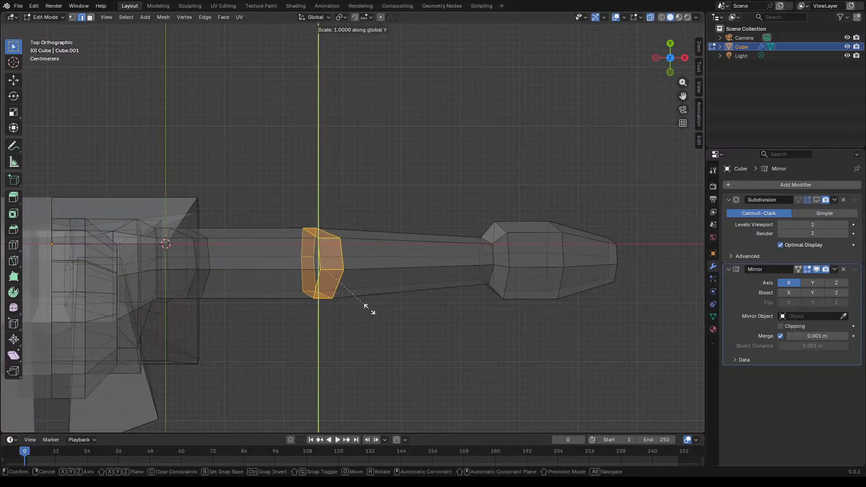
{"action": "left_click", "coordinate": [361, 303]}
Step: Select only the elbow loop nearest the forearm, scale it to about 0.914 along Y, and move it about 0.008 m along Y
{"action": "left_click", "coordinate": [351, 301]}
{"action": "left_click", "coordinate": [334, 283]}
{"action": "left_click", "coordinate": [333, 283], "text": "shift"}
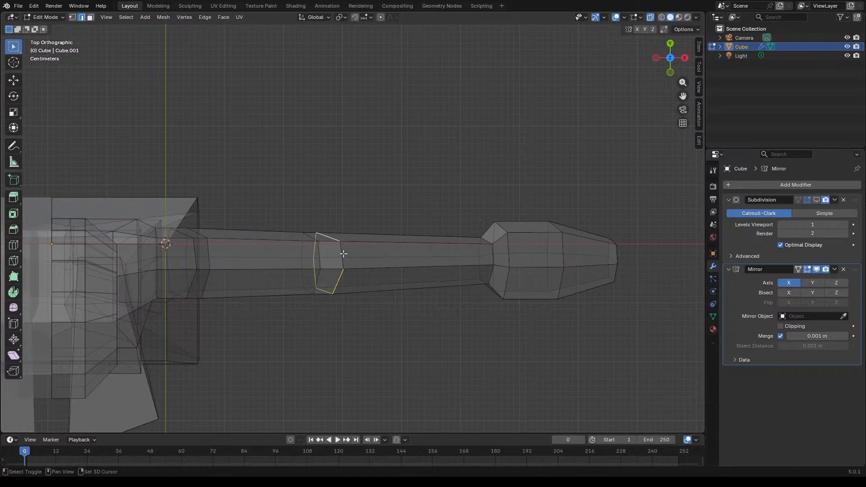
{"action": "key", "text": "s"}
{"action": "key", "text": "y"}
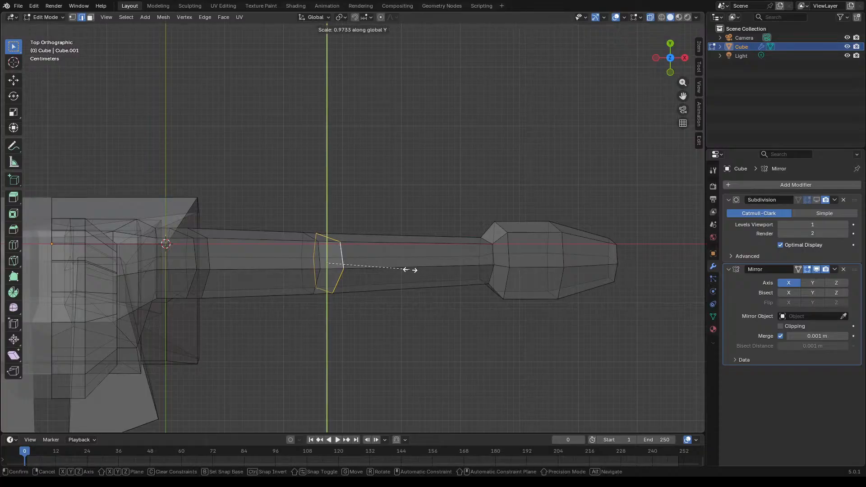
{"action": "left_click", "coordinate": [405, 266]}
{"action": "key", "text": "g"}
{"action": "key", "text": "y"}
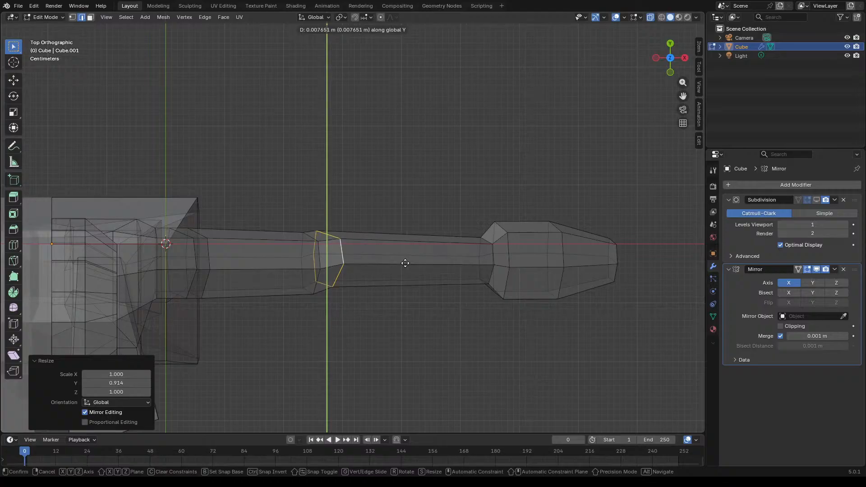
{"action": "left_click", "coordinate": [405, 263]}
Step: Select the upper and lower edges of the bevelled chin face on the head and move them about -0.0066 m along Y
{"action": "scroll", "coordinate": [430, 289], "scroll_direction": "down", "scroll_amount": 4}
{"action": "left_click", "coordinate": [456, 309]}
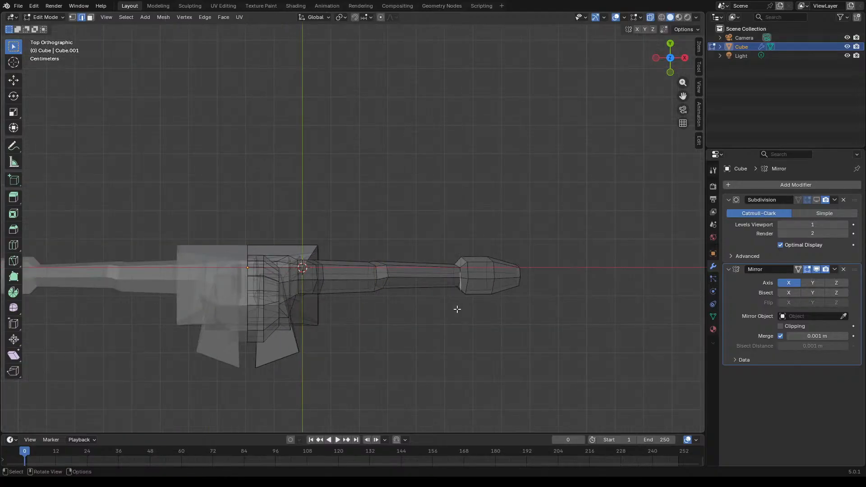
{"action": "middle_click_drag", "start_coordinate": [447, 311], "coordinate": [336, 147]}
{"action": "scroll", "coordinate": [336, 149], "scroll_direction": "up", "scroll_amount": 5}
{"action": "middle_click_drag", "start_coordinate": [453, 190], "coordinate": [470, 167]}
{"action": "scroll", "coordinate": [348, 148], "scroll_direction": "up", "scroll_amount": 4}
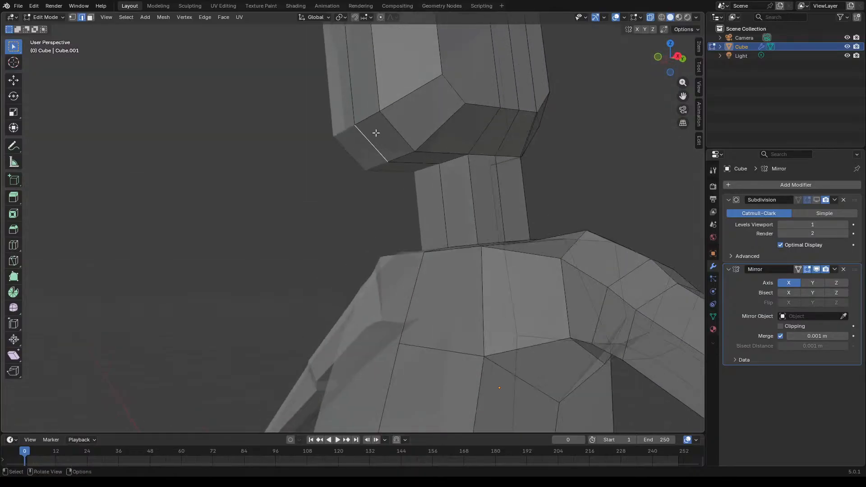
{"action": "left_click", "coordinate": [369, 117]}
{"action": "left_click", "coordinate": [369, 150], "text": "shift"}
{"action": "left_click", "coordinate": [398, 158]}
{"action": "middle_click_drag", "start_coordinate": [399, 158], "coordinate": [408, 155]}
{"action": "left_click", "coordinate": [384, 120], "text": "shift"}
{"action": "middle_click_drag", "start_coordinate": [524, 182], "coordinate": [499, 188]}
{"action": "key", "text": "g"}
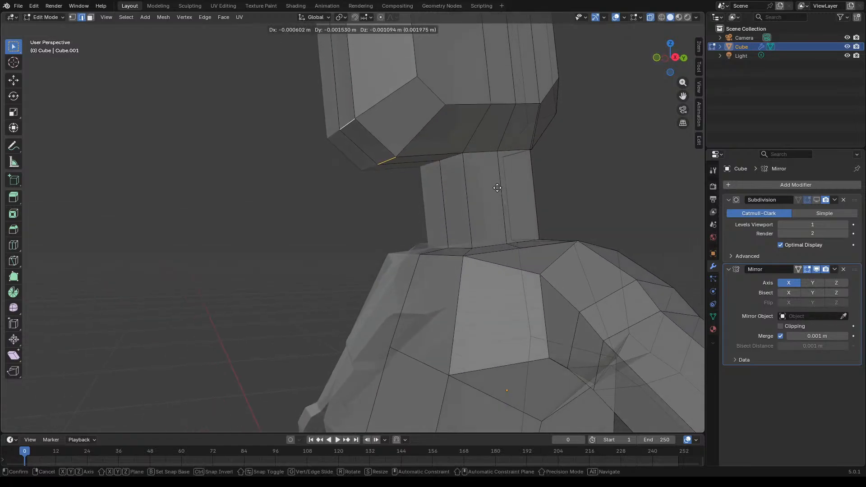
{"action": "key", "text": "y"}
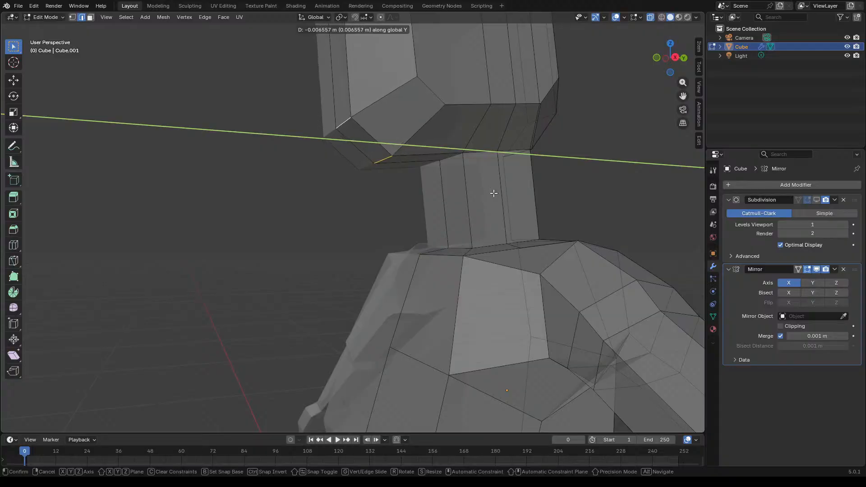
{"action": "left_click", "coordinate": [494, 193]}
Step: Move the selected chin edges about -0.008 m along Z and scale them to about 0.439 along Z
{"action": "key", "text": "g"}
{"action": "key", "text": "z"}
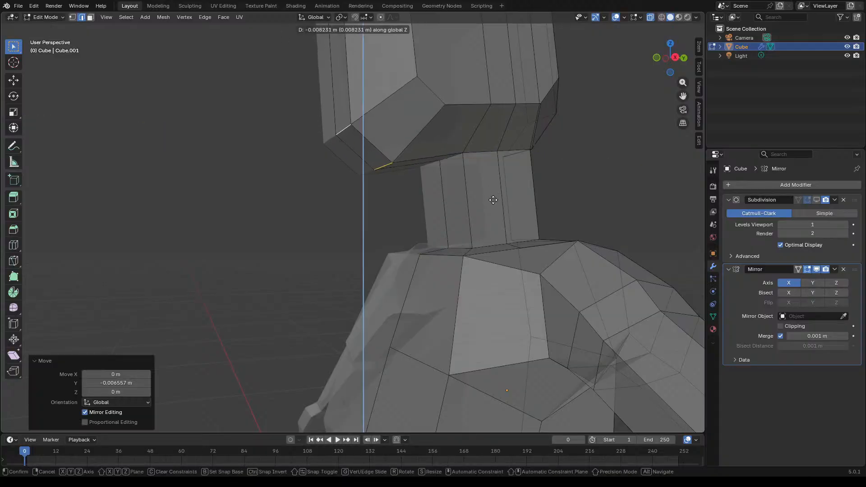
{"action": "left_click", "coordinate": [492, 200]}
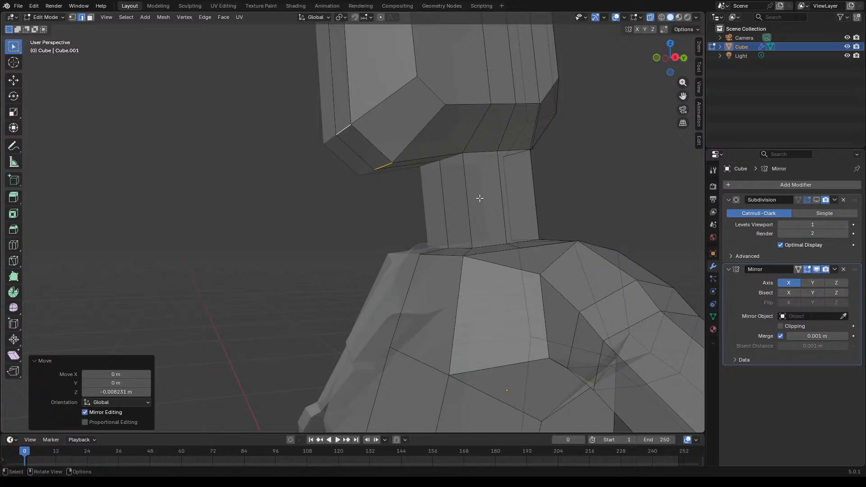
{"action": "key", "text": "s"}
{"action": "key", "text": "x"}
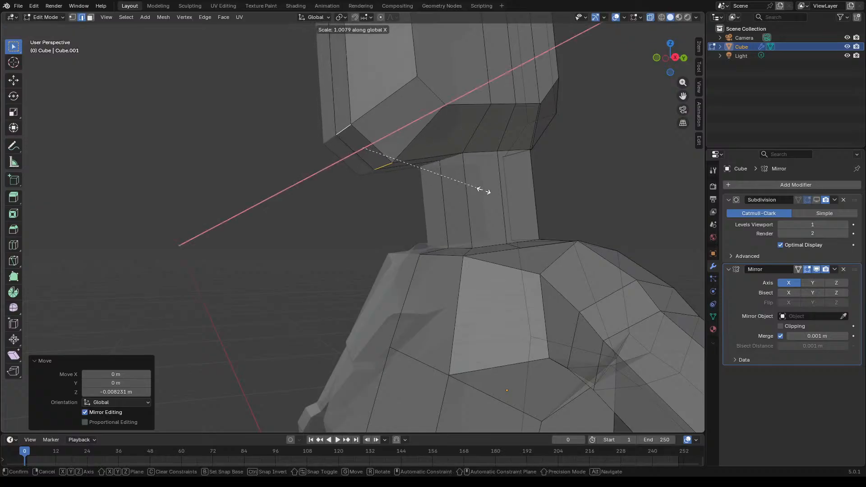
{"action": "key", "text": "z"}
{"action": "left_click", "coordinate": [419, 153]}
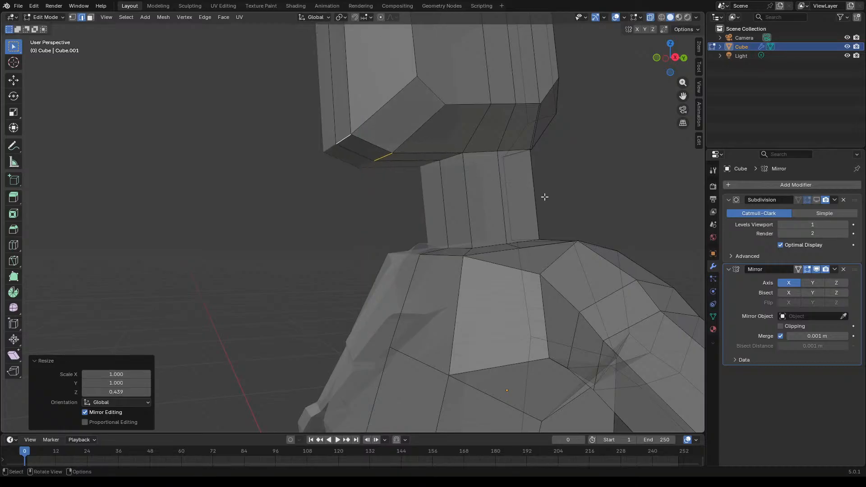
Step: Scale the chin edges to about 0.392 along Y and adjust their position slightly along Z and Y
{"action": "key", "text": "s"}
{"action": "key", "text": "y"}
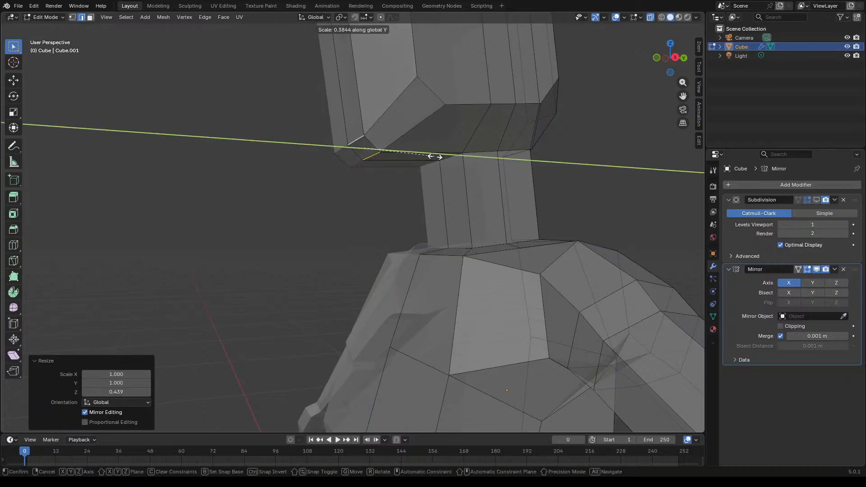
{"action": "left_click", "coordinate": [437, 156]}
{"action": "key", "text": "g"}
{"action": "key", "text": "z"}
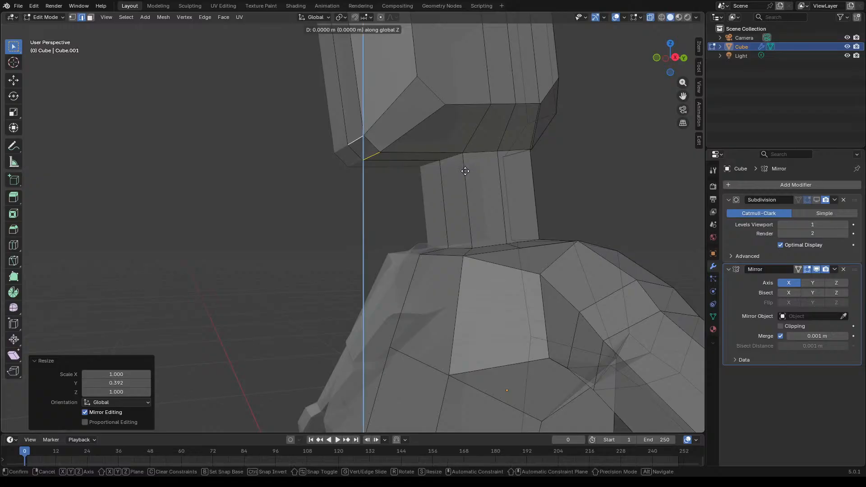
{"action": "left_click", "coordinate": [464, 172]}
{"action": "key", "text": "g"}
{"action": "key", "text": "y"}
{"action": "left_click", "coordinate": [457, 173]}
Step: Examine the whole figure's shape and proportions from several angles
{"action": "scroll", "coordinate": [352, 211], "scroll_direction": "down", "scroll_amount": 5}
{"action": "middle_click_drag", "start_coordinate": [441, 207], "coordinate": [456, 225]}
{"action": "scroll", "coordinate": [478, 215], "scroll_direction": "down", "scroll_amount": 5}
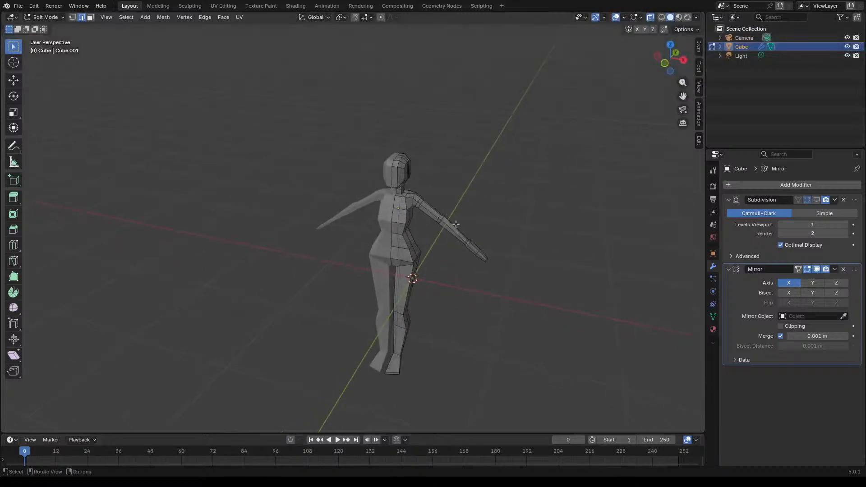
{"action": "scroll", "coordinate": [456, 224], "scroll_direction": "up", "scroll_amount": 3}
{"action": "mouse_move", "coordinate": [450, 259]}
{"action": "middle_mouse_down"}
{"action": "mouse_move", "coordinate": [441, 247]}
{"action": "mouse_move", "coordinate": [493, 234]}
{"action": "mouse_move", "coordinate": [456, 248]}
{"action": "middle_mouse_up"}
{"action": "scroll", "coordinate": [493, 234], "scroll_direction": "down", "scroll_amount": 5}
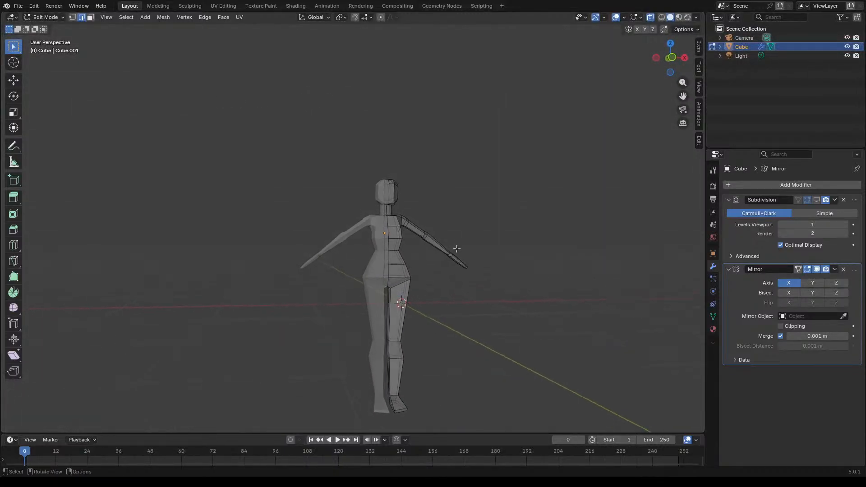
{"action": "scroll", "coordinate": [426, 232], "scroll_direction": "down", "scroll_amount": 5}
{"action": "scroll", "coordinate": [428, 291], "scroll_direction": "up", "scroll_amount": 6}
{"action": "middle_click_drag", "start_coordinate": [429, 291], "coordinate": [360, 190]}
Step: Select the entire modelled half of the figure and raise it about 1.09 m along Z so the feet stand on the ground
{"action": "left_click_drag", "start_coordinate": [251, 86], "coordinate": [517, 376]}
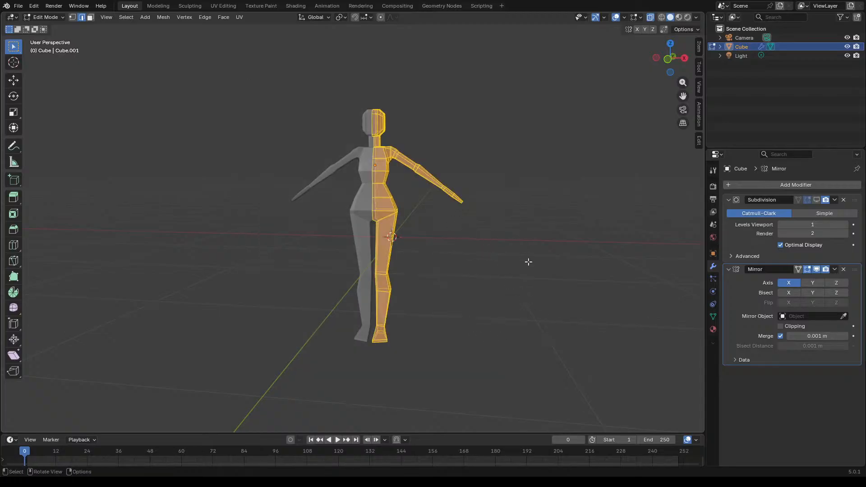
{"action": "key", "text": "g"}
{"action": "key", "text": "z"}
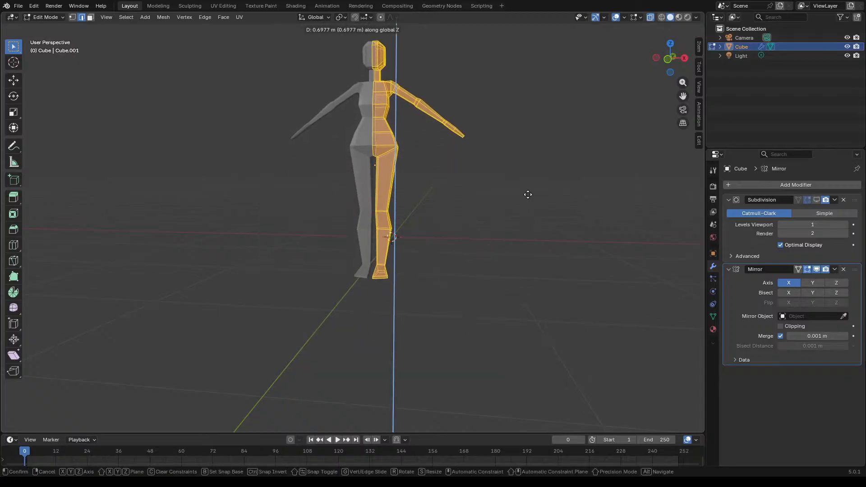
{"action": "left_click", "coordinate": [532, 158]}
Step: Check the raised figure's placement against the axes in front, side and top views, and clear the selection
{"action": "middle_click_drag", "start_coordinate": [525, 203], "coordinate": [506, 222]}
{"action": "key", "text": "KP_1"}
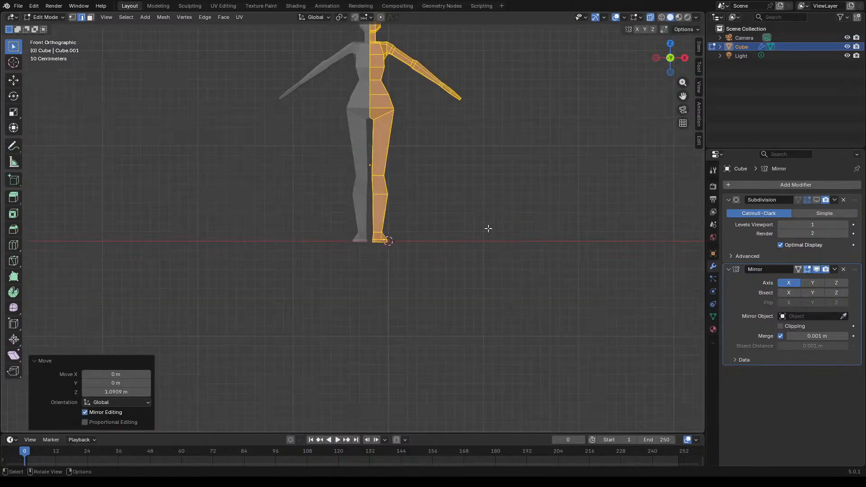
{"action": "scroll", "coordinate": [445, 310], "scroll_direction": "down", "scroll_amount": 4}
{"action": "scroll", "coordinate": [424, 179], "scroll_direction": "up", "scroll_amount": 4}
{"action": "scroll", "coordinate": [420, 209], "scroll_direction": "up", "scroll_amount": 2}
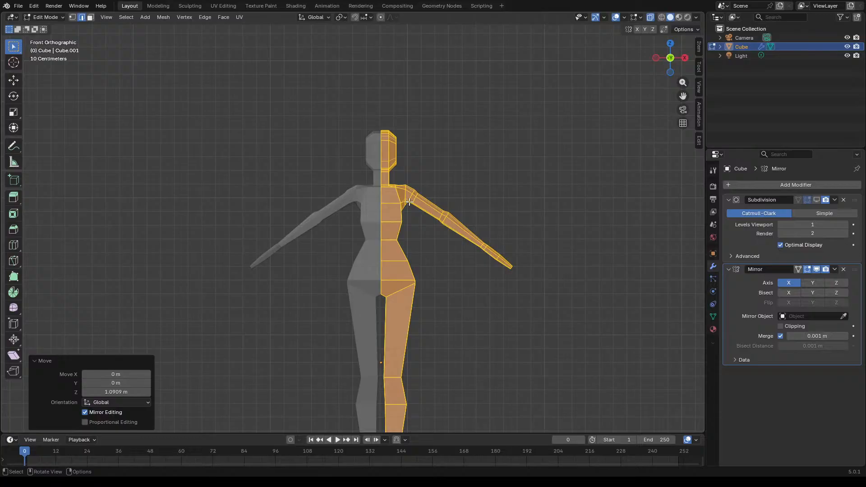
{"action": "key", "text": "KP_3"}
{"action": "scroll", "coordinate": [394, 170], "scroll_direction": "down", "scroll_amount": 4}
{"action": "scroll", "coordinate": [401, 243], "scroll_direction": "up", "scroll_amount": 4}
{"action": "key", "text": "KP_7"}
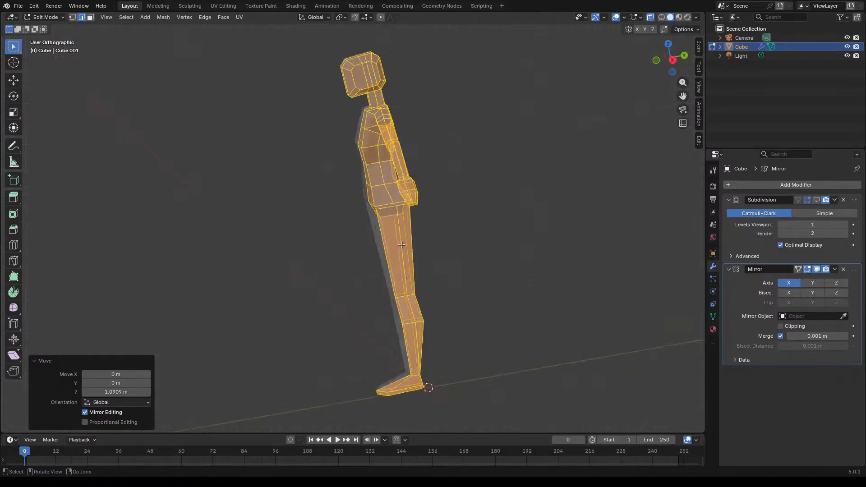
{"action": "scroll", "coordinate": [403, 205], "scroll_direction": "up", "scroll_amount": 5}
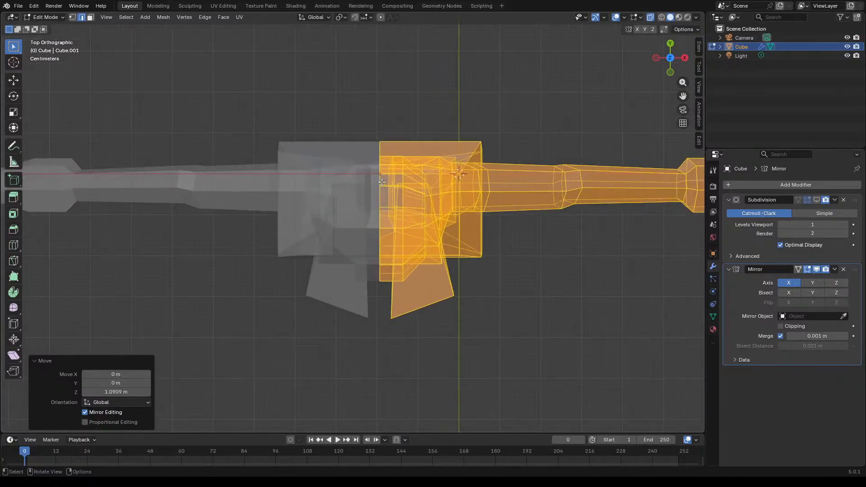
{"action": "scroll", "coordinate": [382, 181], "scroll_direction": "down", "scroll_amount": 4}
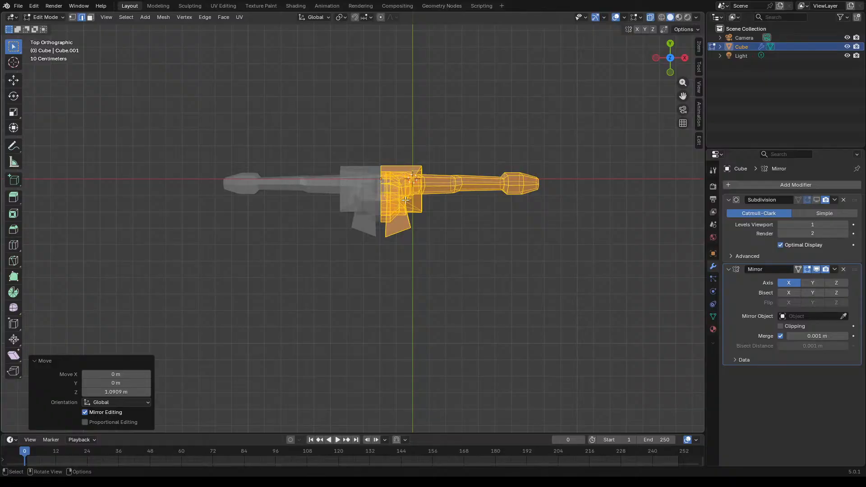
{"action": "left_click", "coordinate": [446, 228]}
Step: Try adding centred vertical loop cuts down the leg and through the torso
{"action": "middle_click_drag", "start_coordinate": [491, 253], "coordinate": [473, 175]}
{"action": "key", "text": "ctrl+r"}
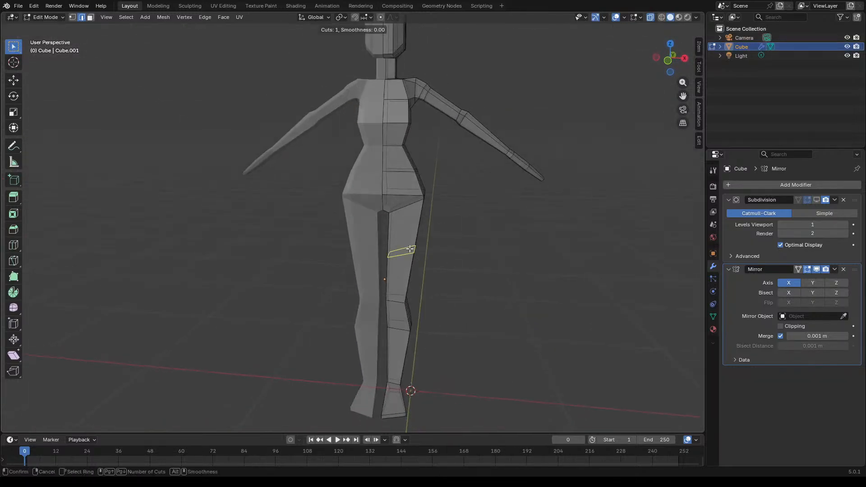
{"action": "left_click", "coordinate": [405, 210]}
{"action": "right_click", "coordinate": [406, 210]}
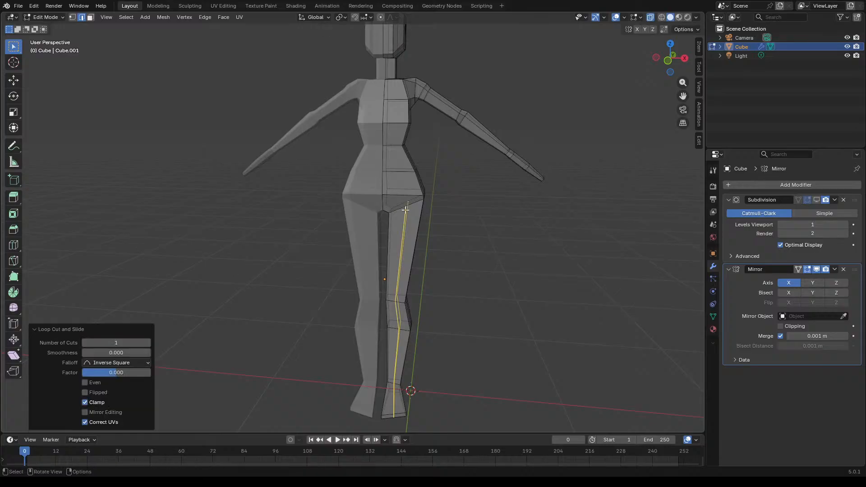
{"action": "key", "text": "ctrl+r"}
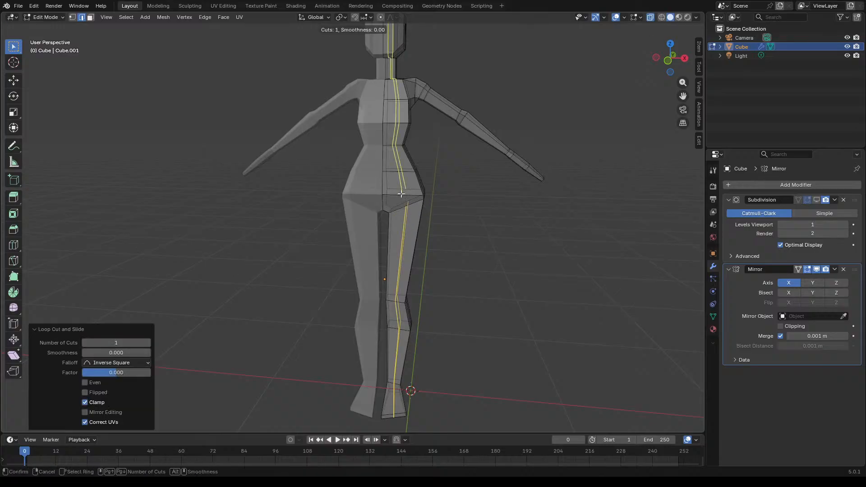
{"action": "left_click", "coordinate": [397, 166]}
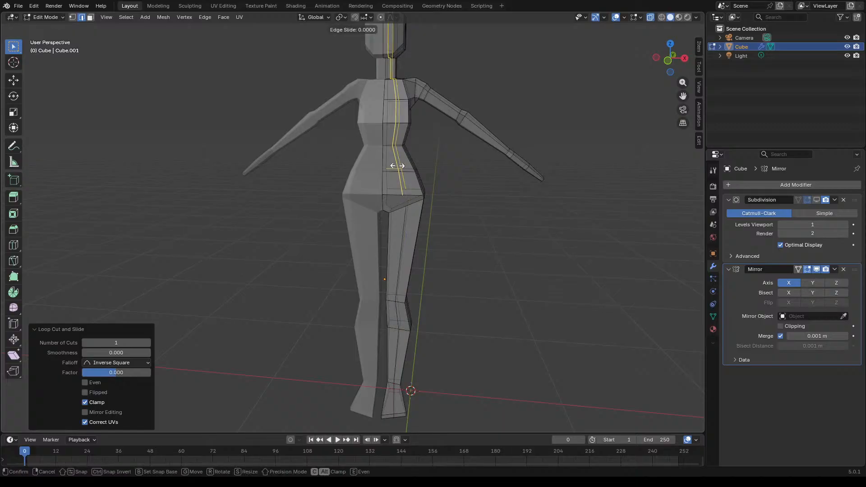
{"action": "right_click", "coordinate": [397, 166]}
{"action": "scroll", "coordinate": [398, 195], "scroll_direction": "up", "scroll_amount": 6}
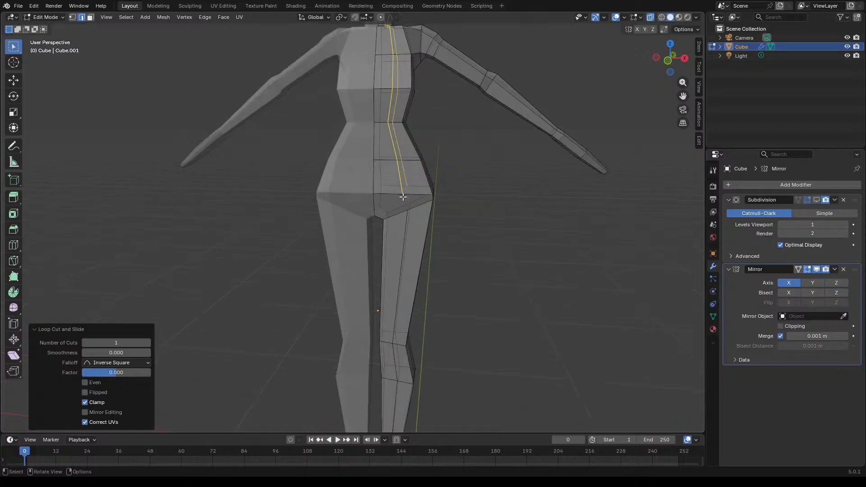
{"action": "middle_click_drag", "start_coordinate": [393, 196], "coordinate": [406, 182]}
{"action": "key", "text": "ctrl+z"}
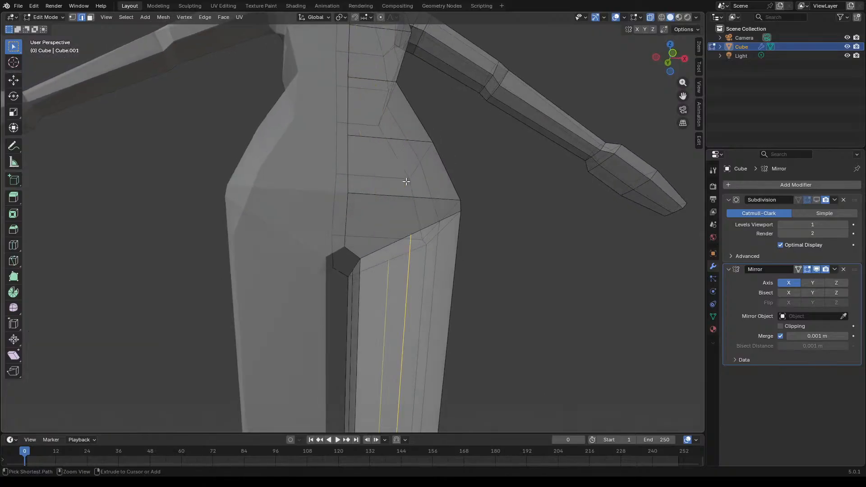
{"action": "key", "text": "k"}
{"action": "left_click", "coordinate": [334, 268]}
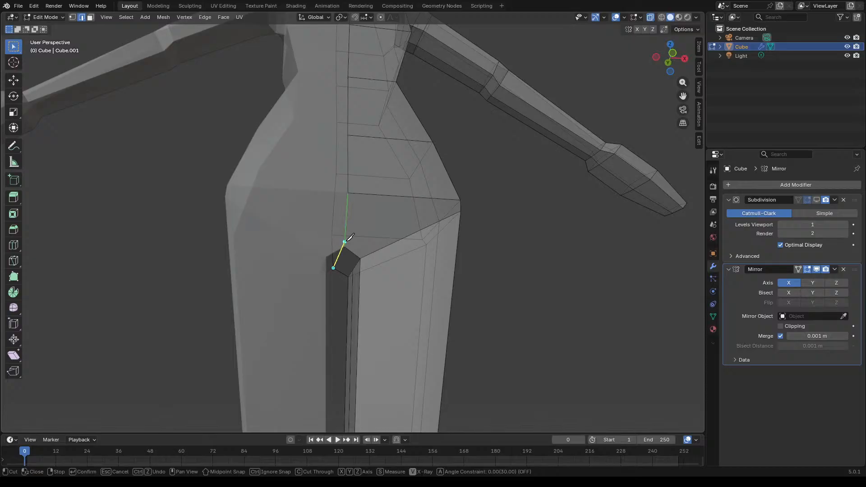
{"action": "middle_click_drag", "start_coordinate": [369, 261], "coordinate": [447, 260]}
{"action": "scroll", "coordinate": [354, 241], "scroll_direction": "up", "scroll_amount": 5}
{"action": "key", "text": "Escape"}
Step: Try filling a face across the open crotch gap from the inner edge to a vertex on the opposite side
{"action": "mouse_move", "coordinate": [337, 248]}
{"action": "middle_mouse_down"}
{"action": "mouse_move", "coordinate": [394, 248]}
{"action": "mouse_move", "coordinate": [351, 244]}
{"action": "middle_mouse_up"}
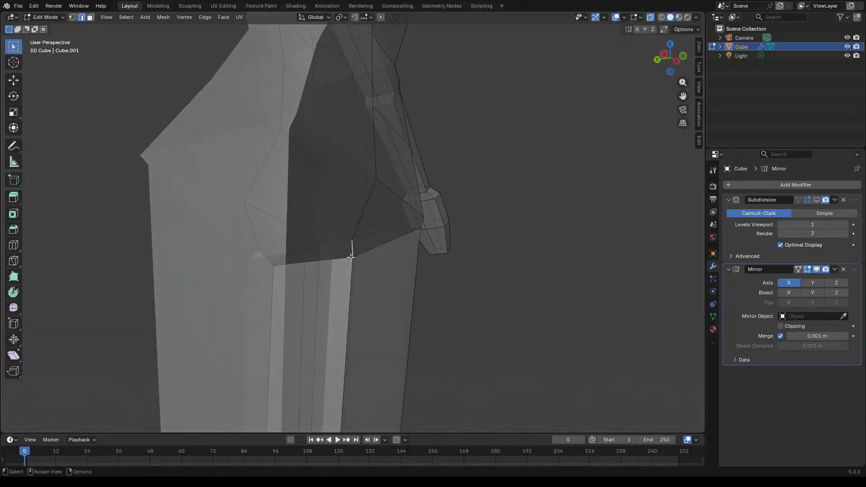
{"action": "key", "text": "1"}
{"action": "left_click", "coordinate": [261, 251], "text": "shift"}
{"action": "key", "text": "f"}
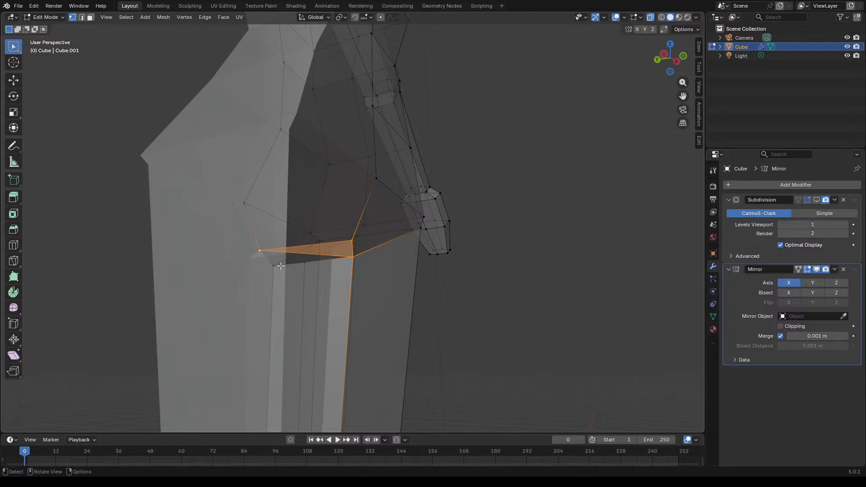
{"action": "scroll", "coordinate": [360, 261], "scroll_direction": "up", "scroll_amount": 5}
{"action": "left_click", "coordinate": [332, 253]}
{"action": "key", "text": "ctrl+z"}
{"action": "key", "text": "ctrl+z"}
{"action": "key", "text": "ctrl+z"}
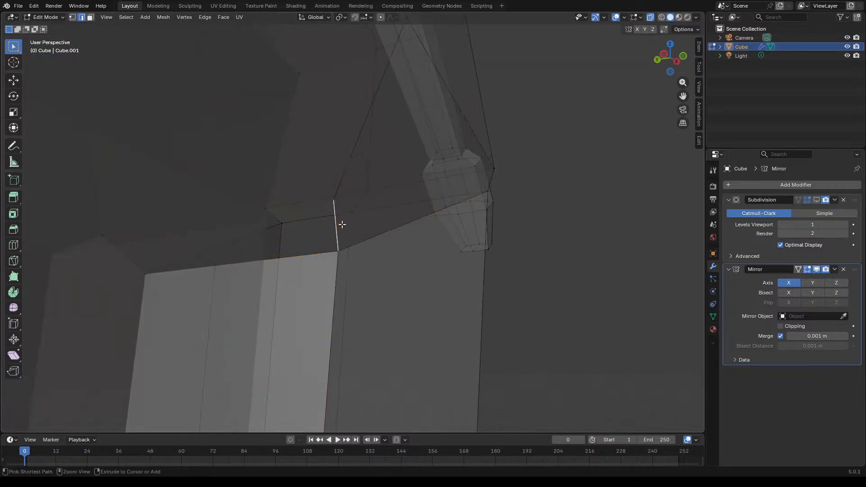
Step: Connect the two centre-line vertices on opposite sides of the crotch gap with an edge
{"action": "key", "text": "Tab"}
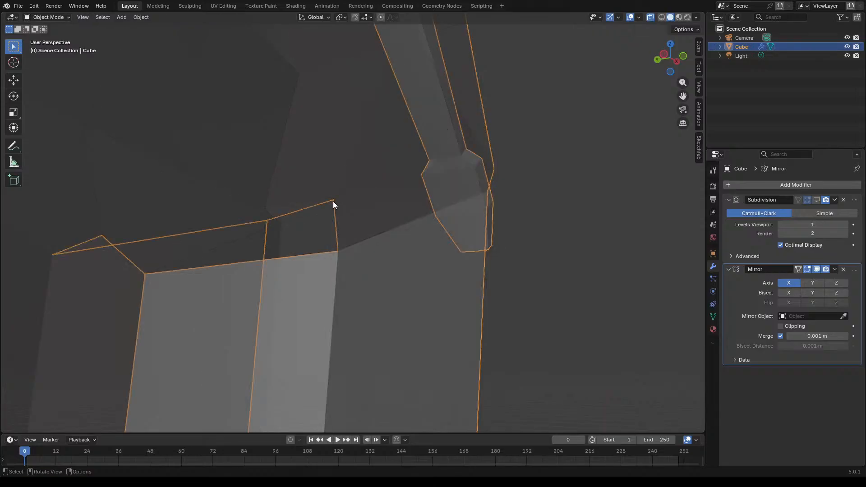
{"action": "key", "text": "Tab"}
{"action": "left_click", "coordinate": [336, 200]}
{"action": "left_click", "coordinate": [102, 236], "text": "shift"}
{"action": "key", "text": "f"}
Step: Select the four corner vertices of the crotch opening and fill them with a face
{"action": "left_click", "coordinate": [336, 251]}
{"action": "left_click", "coordinate": [144, 274], "text": "shift"}
{"action": "left_click", "coordinate": [111, 236], "text": "shift"}
{"action": "left_click", "coordinate": [329, 203], "text": "shift"}
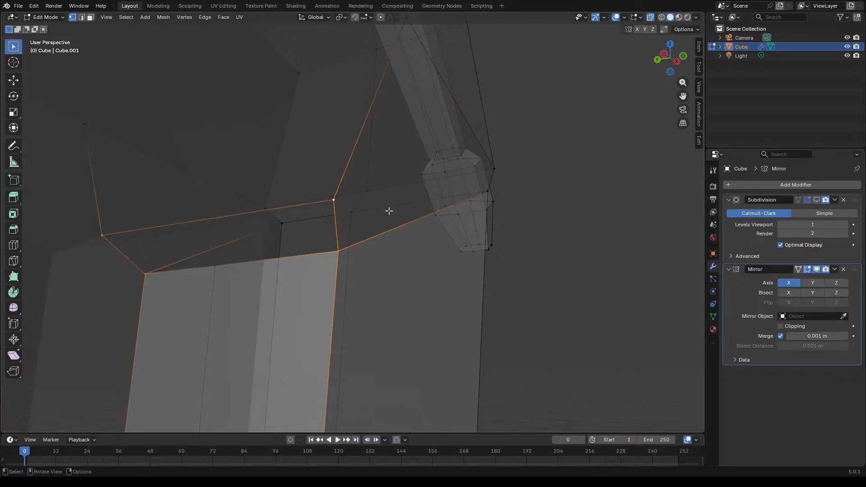
{"action": "key", "text": "f"}
Step: Add one centred vertical loop cut through the head and torso, ending at the hip line
{"action": "middle_click_drag", "start_coordinate": [371, 219], "coordinate": [464, 278]}
{"action": "scroll", "coordinate": [457, 273], "scroll_direction": "down", "scroll_amount": 7}
{"action": "key", "text": "ctrl+r"}
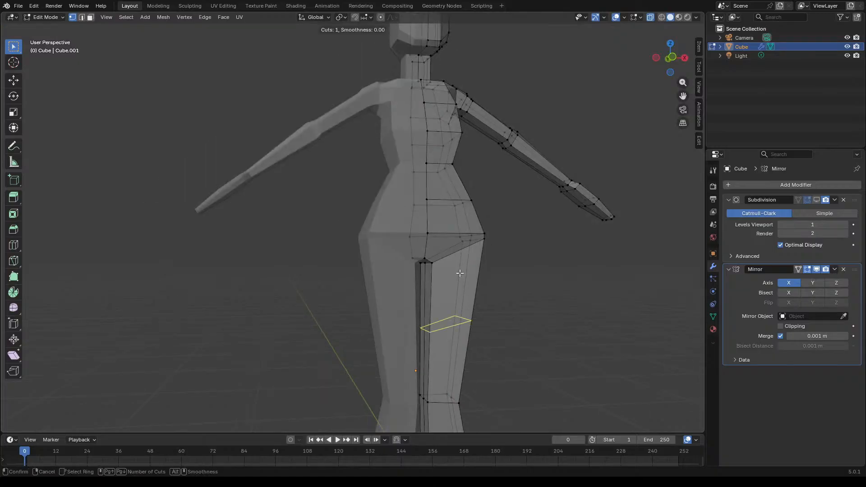
{"action": "scroll", "coordinate": [456, 235], "scroll_direction": "up", "scroll_amount": 3}
{"action": "scroll", "coordinate": [456, 235], "scroll_direction": "down", "scroll_amount": 3}
{"action": "left_click", "coordinate": [453, 235]}
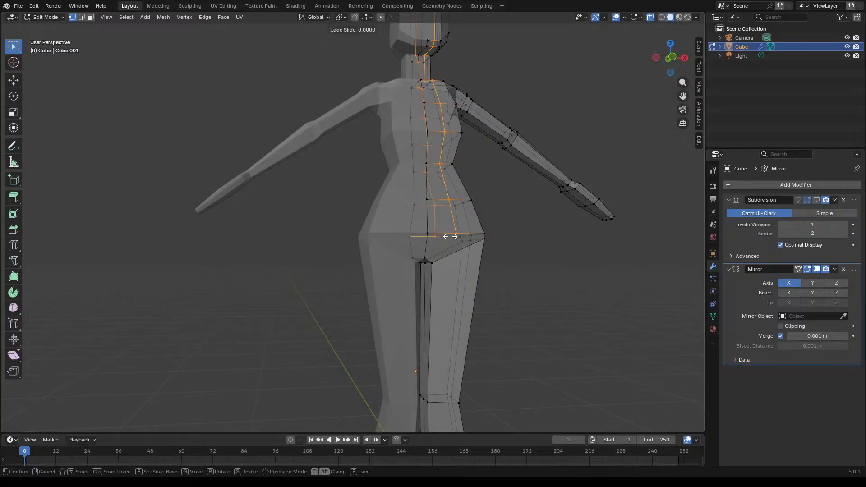
{"action": "right_click", "coordinate": [450, 237]}
Step: Add one centred vertical loop cut running down the leg
{"action": "key", "text": "ctrl+r"}
{"action": "left_click", "coordinate": [457, 255]}
{"action": "right_click", "coordinate": [457, 254]}
Step: Cut a knife edge on the front from the hip-line loop vertex down to the top vertex of the leg loop
{"action": "scroll", "coordinate": [456, 254], "scroll_direction": "up", "scroll_amount": 6}
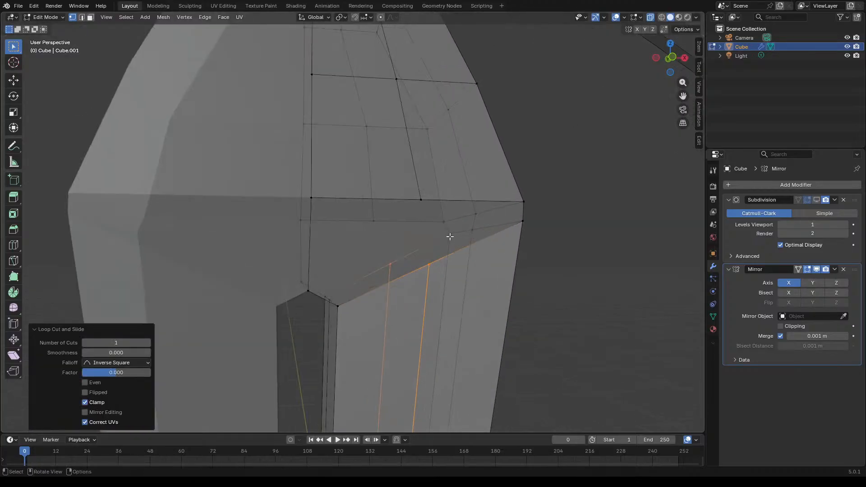
{"action": "key", "text": "k"}
{"action": "left_click", "coordinate": [421, 199]}
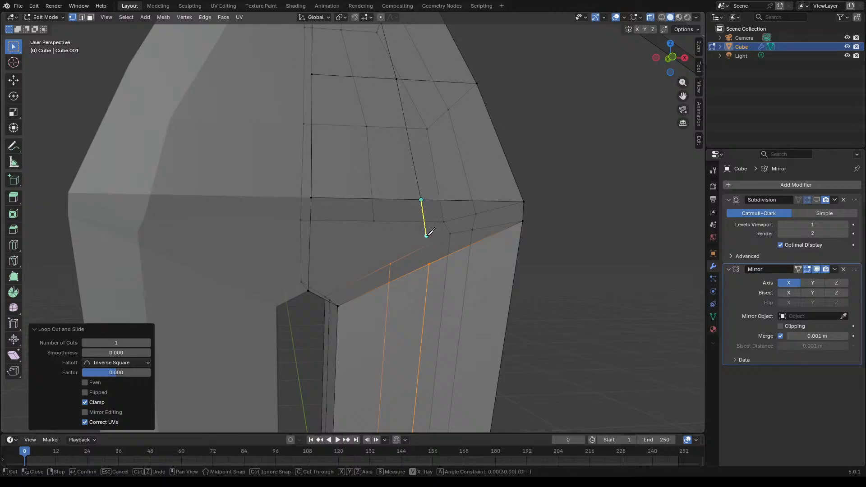
{"action": "left_click", "coordinate": [429, 264]}
{"action": "key", "text": "Return"}
Step: Cut a matching knife edge on the back from the hip-line loop vertex down to the top of the leg loop
{"action": "key", "text": "k"}
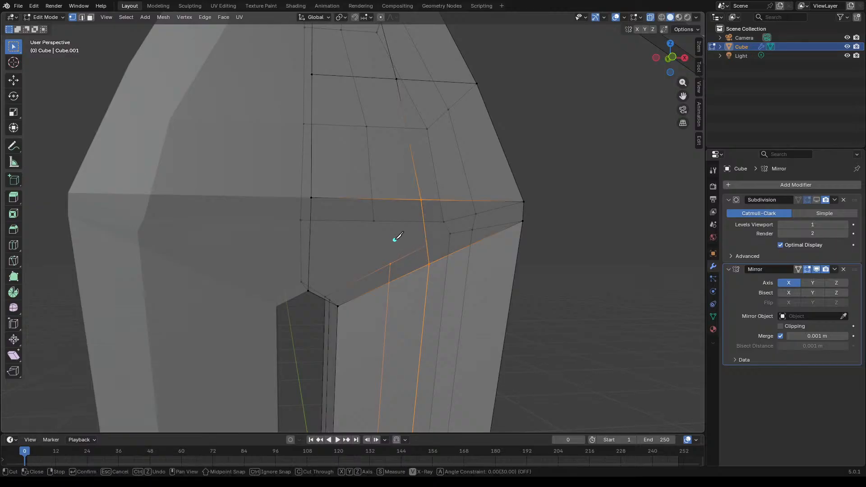
{"action": "middle_click_drag", "start_coordinate": [392, 237], "coordinate": [311, 238]}
{"action": "left_click", "coordinate": [202, 226]}
{"action": "left_click", "coordinate": [202, 310]}
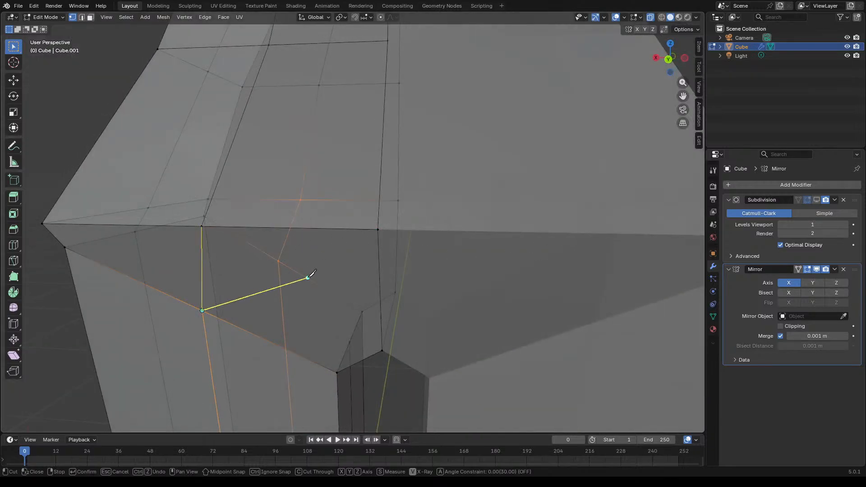
{"action": "key", "text": "Return"}
Step: Move the outer corner vertex at the back of the hip about -0.0275 m along Y
{"action": "scroll", "coordinate": [307, 276], "scroll_direction": "down", "scroll_amount": 5}
{"action": "middle_click_drag", "start_coordinate": [307, 276], "coordinate": [380, 333]}
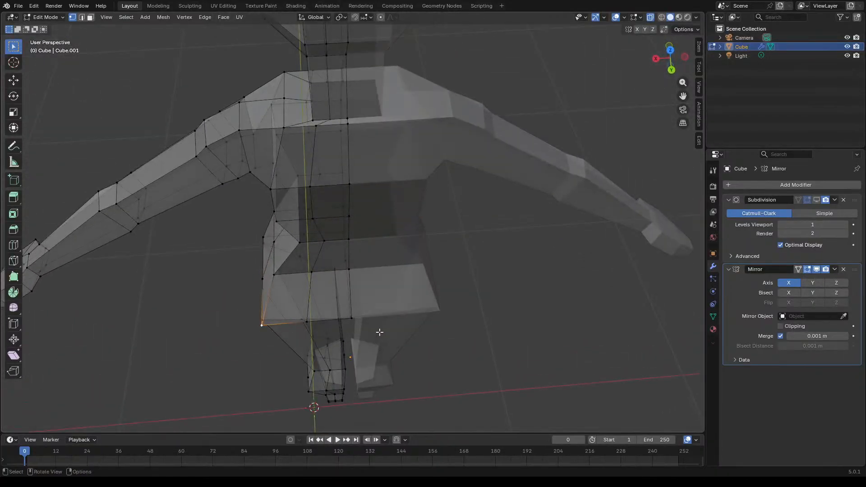
{"action": "key", "text": "g"}
{"action": "key", "text": "y"}
{"action": "left_click", "coordinate": [380, 323]}
Step: Try to lower the outer back hip vertex about 0.003 m along Z
{"action": "key", "text": "g"}
{"action": "key", "text": "z"}
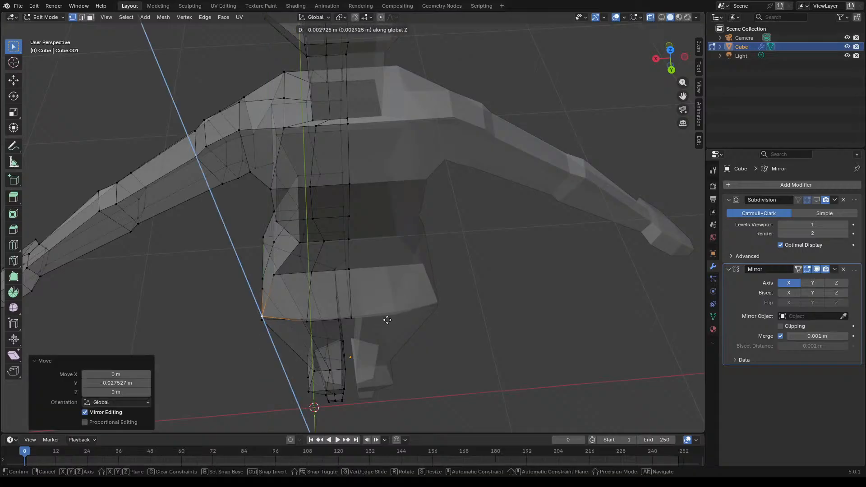
{"action": "left_click", "coordinate": [387, 320]}
{"action": "middle_click_drag", "start_coordinate": [390, 318], "coordinate": [391, 263]}
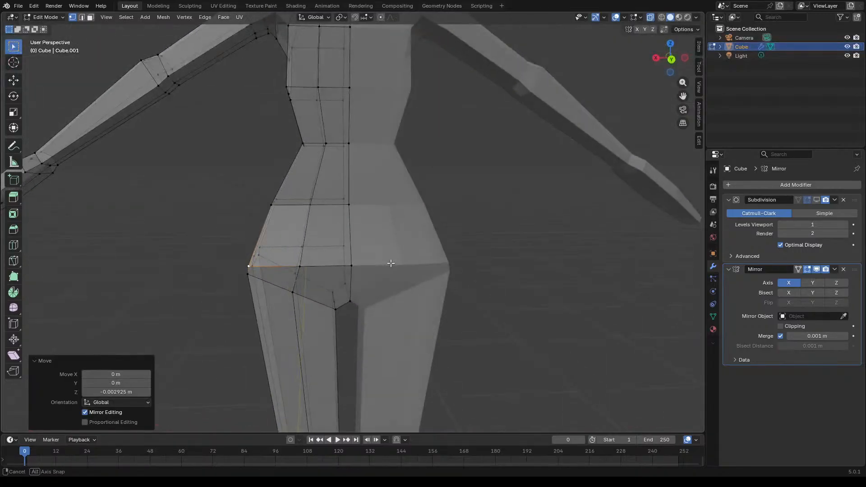
{"action": "key", "text": "ctrl+z"}
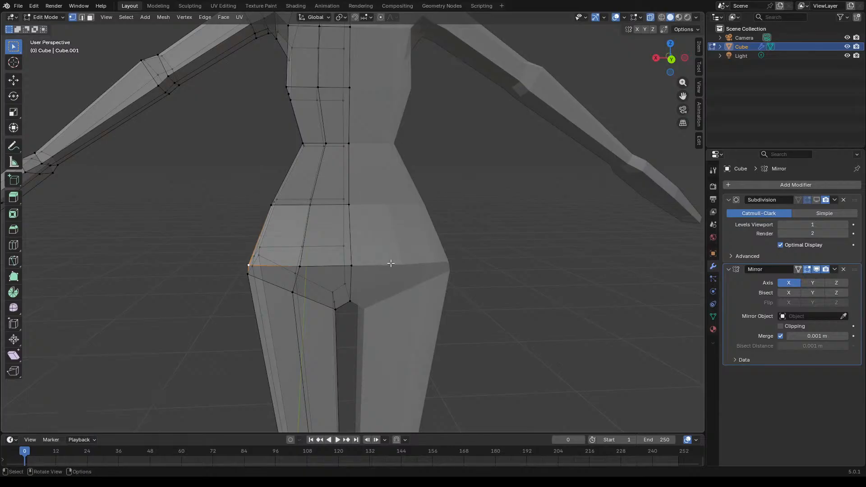
Step: Adjust the outer back hip vertex along the X axis, pulling it in toward the body
{"action": "key", "text": "g"}
{"action": "key", "text": "x"}
{"action": "left_click", "coordinate": [399, 264]}
{"action": "middle_click_drag", "start_coordinate": [398, 264], "coordinate": [399, 282]}
{"action": "middle_click_drag", "start_coordinate": [370, 289], "coordinate": [512, 292]}
{"action": "key", "text": "g"}
{"action": "key", "text": "x"}
{"action": "left_click", "coordinate": [369, 290]}
Step: Move the outer front vertex below the hip line inward along X by about 0.047 m and clear the selection
{"action": "left_click", "coordinate": [425, 272]}
{"action": "key", "text": "g"}
{"action": "key", "text": "z"}
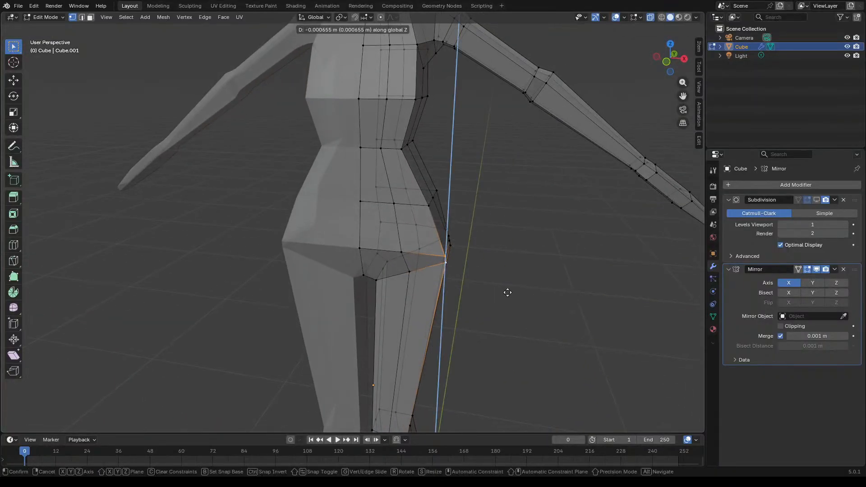
{"action": "key", "text": "x"}
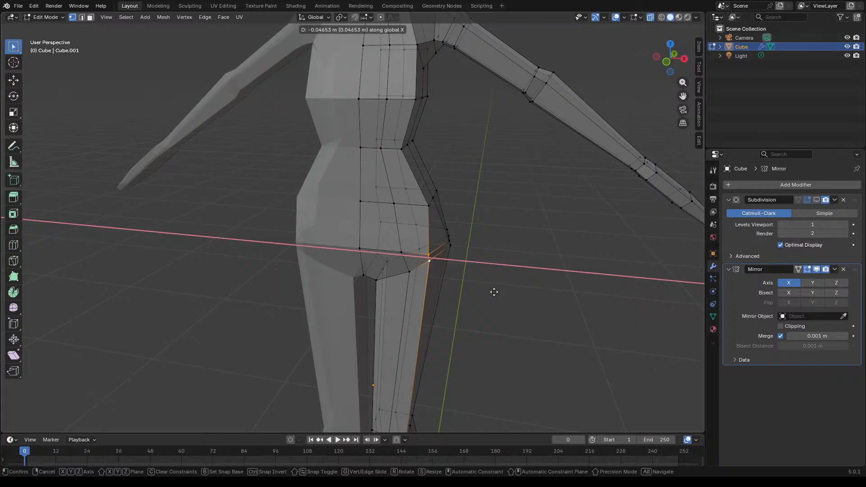
{"action": "left_click", "coordinate": [493, 291]}
{"action": "left_click", "coordinate": [511, 288]}
Step: Reorder the modifiers so that Mirror is placed above Subdivision
{"action": "scroll", "coordinate": [514, 275], "scroll_direction": "down", "scroll_amount": 5}
{"action": "middle_click_drag", "start_coordinate": [523, 275], "coordinate": [460, 283]}
{"action": "scroll", "coordinate": [437, 284], "scroll_direction": "down", "scroll_amount": 5}
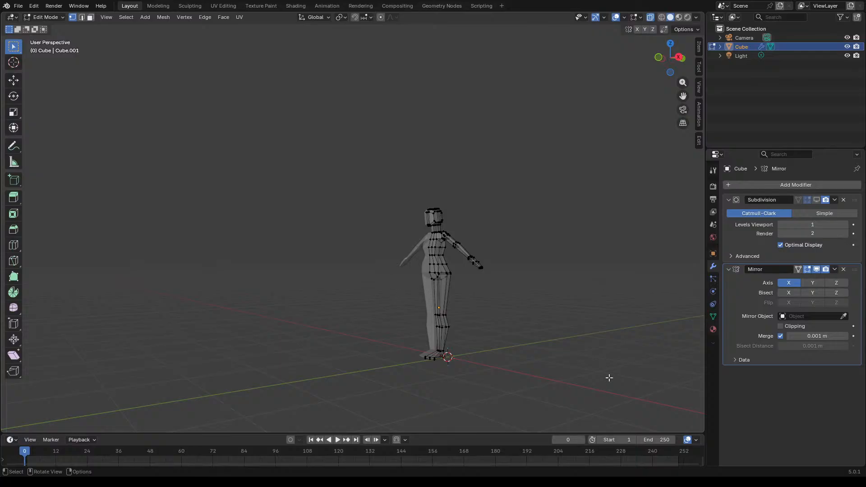
{"action": "middle_click_drag", "start_coordinate": [517, 347], "coordinate": [486, 304]}
{"action": "scroll", "coordinate": [469, 288], "scroll_direction": "up", "scroll_amount": 4}
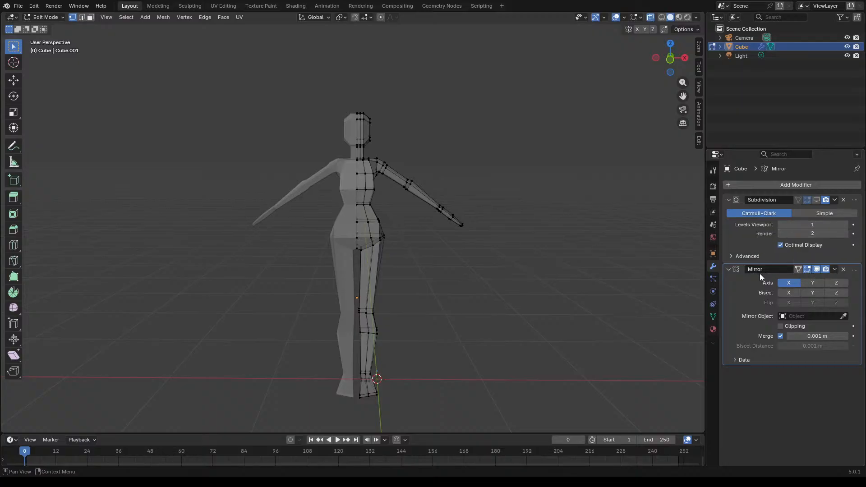
{"action": "left_click_drag", "start_coordinate": [854, 271], "coordinate": [852, 201]}
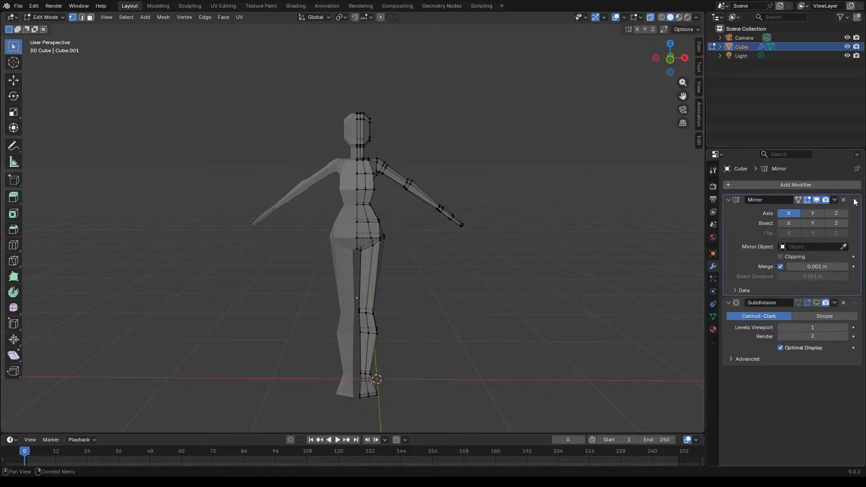
Step: Enable the Subdivision modifier's edit-mode display and leave its viewport and render display off
{"action": "left_click", "coordinate": [817, 302]}
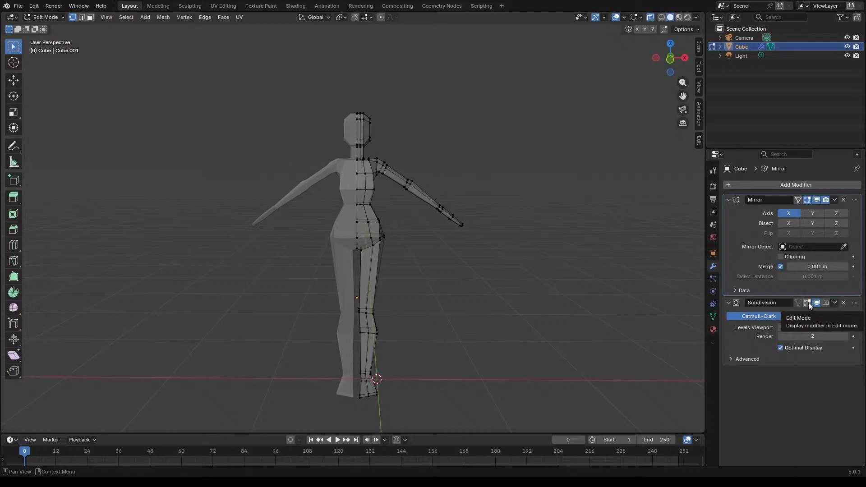
{"action": "left_click", "coordinate": [808, 302]}
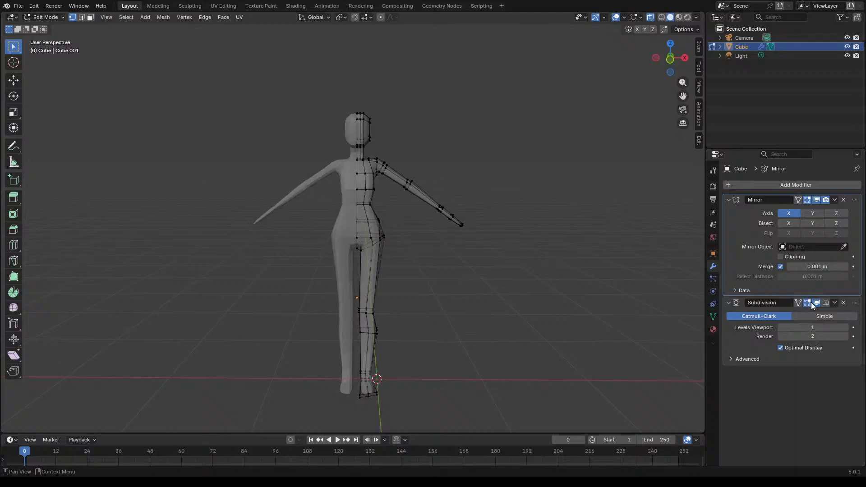
{"action": "left_click", "coordinate": [808, 302]}
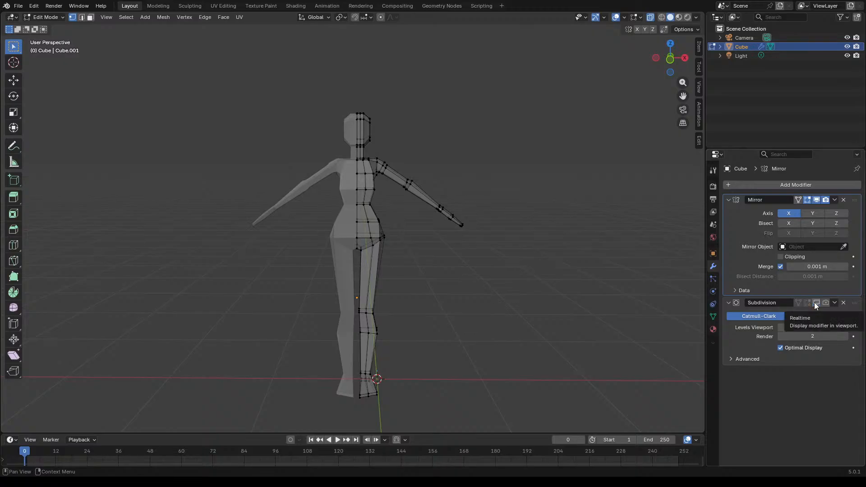
{"action": "left_click", "coordinate": [808, 302]}
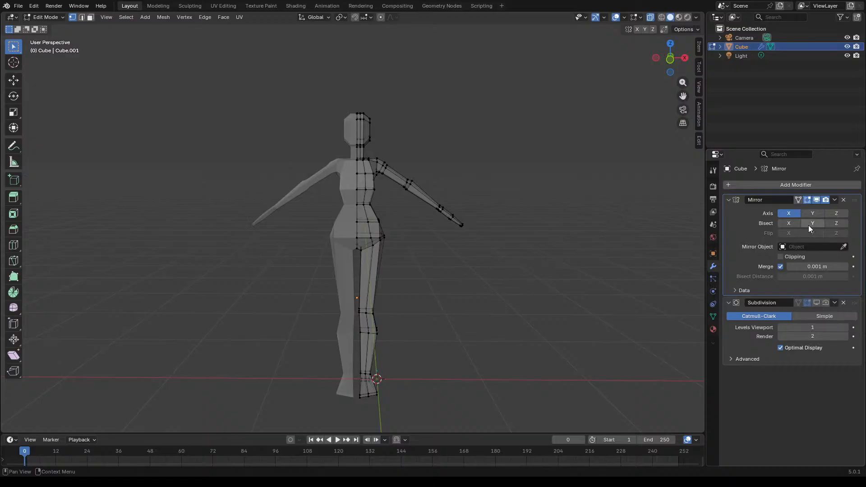
Step: Switch to Object Mode and apply the Mirror modifier
{"action": "left_click", "coordinate": [835, 200]}
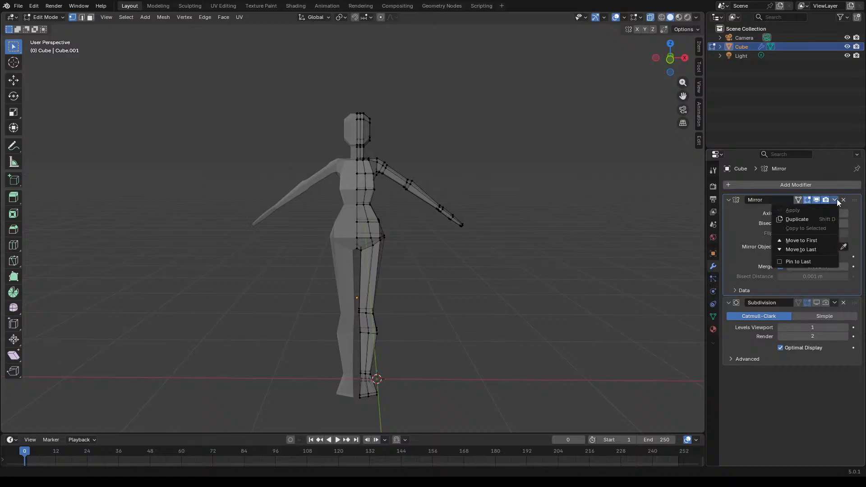
{"action": "key", "text": "Tab"}
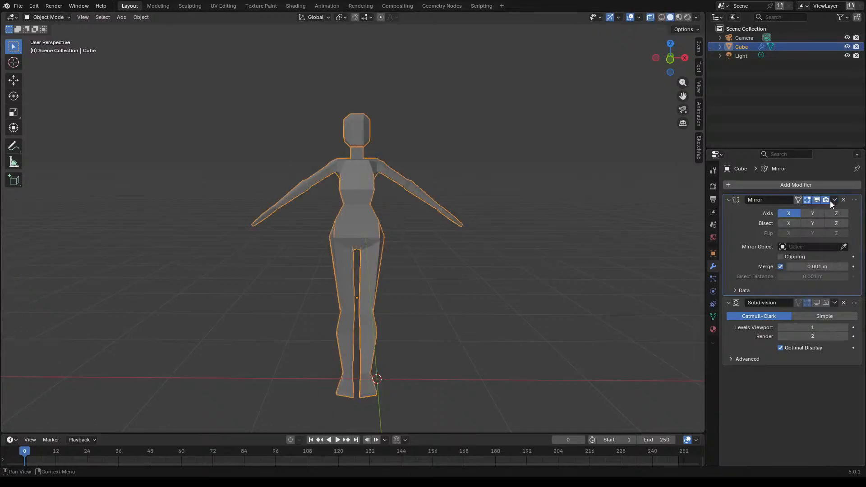
{"action": "left_click", "coordinate": [834, 200]}
{"action": "left_click", "coordinate": [813, 211]}
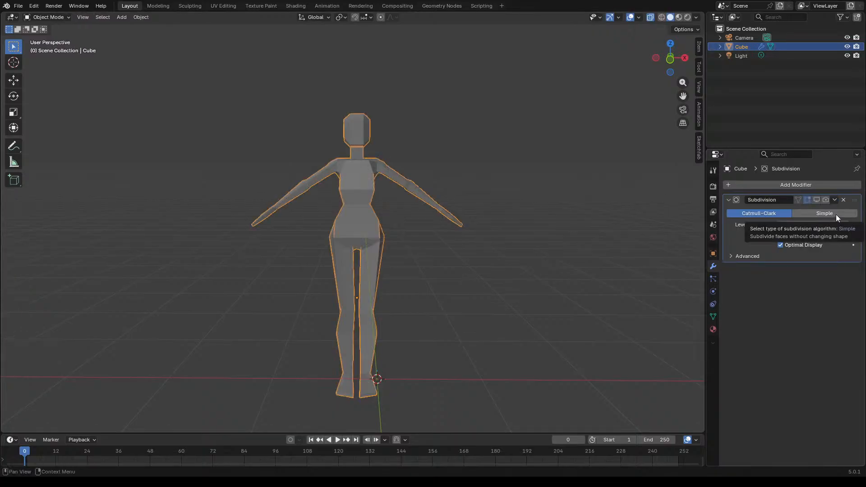
Step: Return to Edit Mode and enable the Subdivision modifier's viewport display
{"action": "key", "text": "Tab"}
{"action": "scroll", "coordinate": [381, 247], "scroll_direction": "up", "scroll_amount": 2}
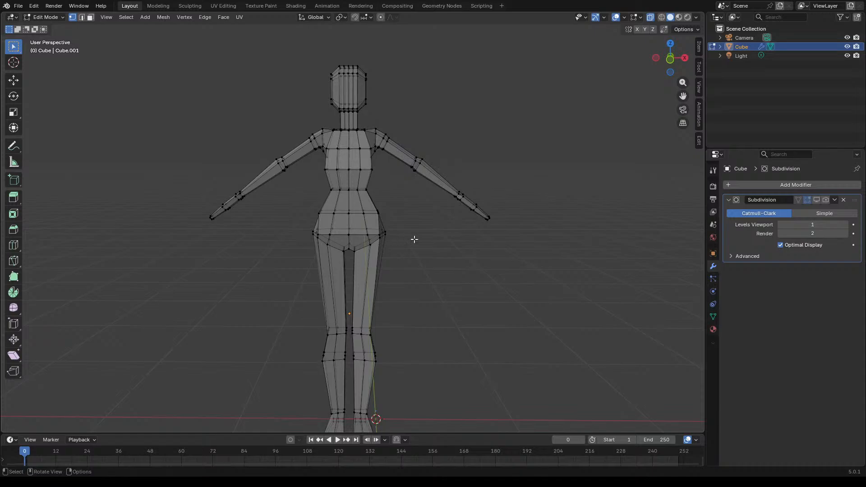
{"action": "left_click", "coordinate": [834, 201]}
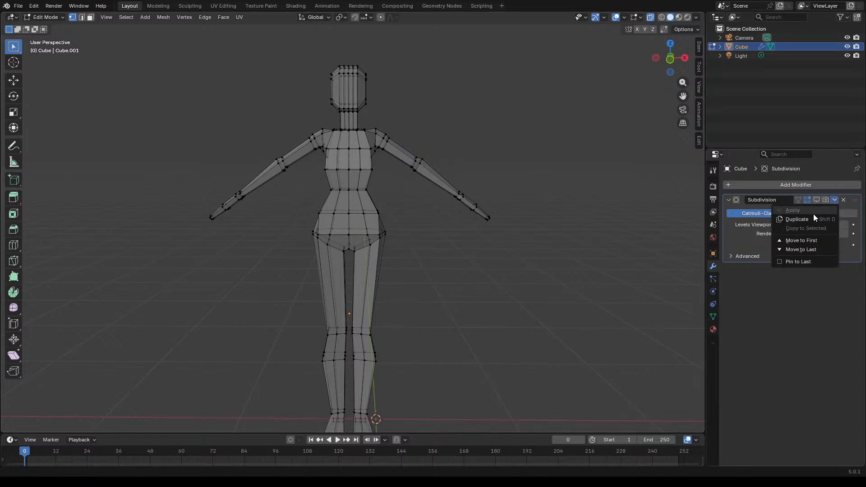
{"action": "left_click", "coordinate": [816, 200]}
Step: Examine the smoothed figure from several angles in both Object Mode and Edit Mode
{"action": "middle_click_drag", "start_coordinate": [528, 280], "coordinate": [378, 269]}
{"action": "key", "text": "Tab"}
{"action": "left_click", "coordinate": [472, 287]}
{"action": "scroll", "coordinate": [483, 316], "scroll_direction": "up", "scroll_amount": 5}
{"action": "mouse_move", "coordinate": [483, 317]}
{"action": "middle_mouse_down"}
{"action": "mouse_move", "coordinate": [463, 298]}
{"action": "mouse_move", "coordinate": [485, 306]}
{"action": "middle_mouse_up"}
{"action": "key", "text": "Tab"}
{"action": "scroll", "coordinate": [485, 305], "scroll_direction": "down", "scroll_amount": 4}
{"action": "scroll", "coordinate": [519, 342], "scroll_direction": "up", "scroll_amount": 5}
{"action": "scroll", "coordinate": [494, 262], "scroll_direction": "down", "scroll_amount": 4}
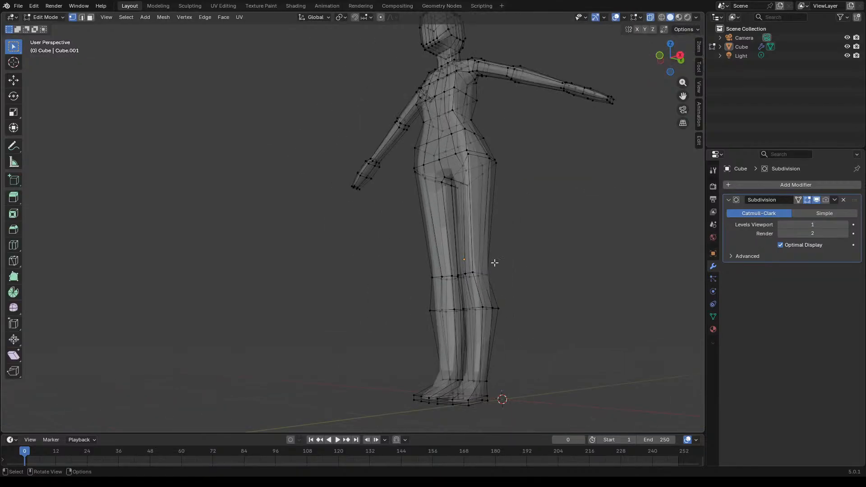
{"action": "mouse_move", "coordinate": [507, 283]}
{"action": "middle_mouse_down"}
{"action": "mouse_move", "coordinate": [490, 290]}
{"action": "mouse_move", "coordinate": [506, 290]}
{"action": "middle_mouse_up"}
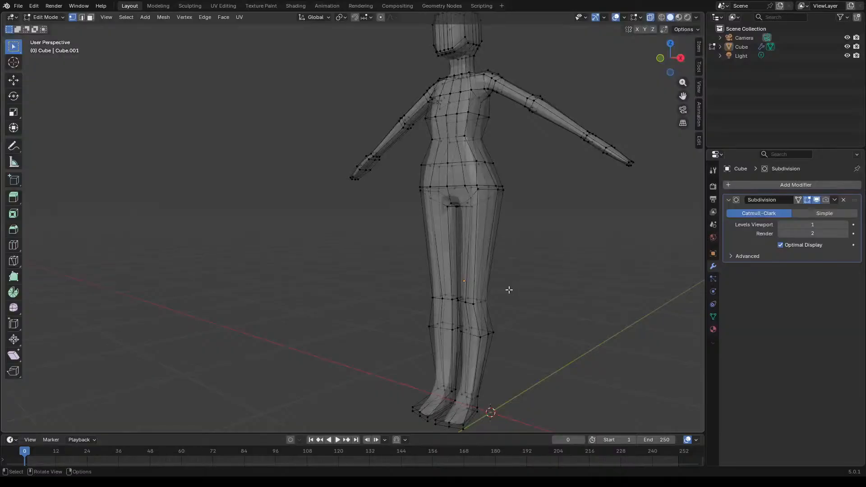
Step: Add one centred horizontal loop cut around each thigh
{"action": "scroll", "coordinate": [474, 253], "scroll_direction": "up", "scroll_amount": 4}
{"action": "key", "text": "ctrl+r"}
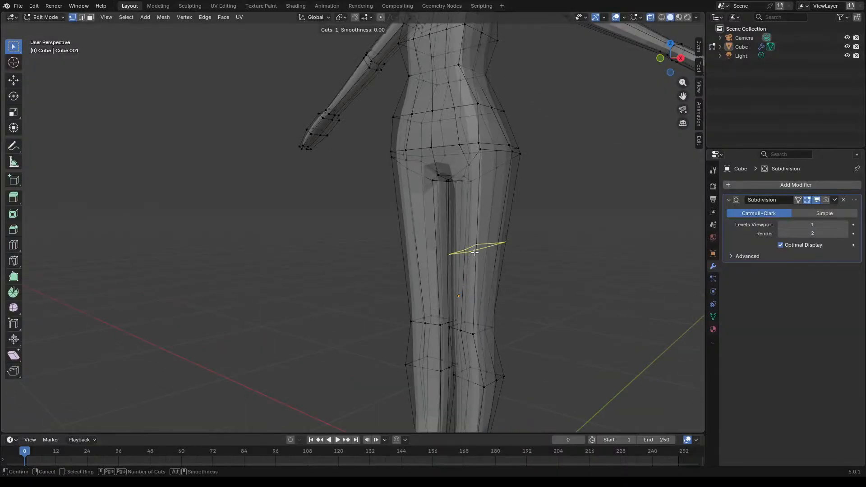
{"action": "left_click", "coordinate": [475, 253]}
{"action": "right_click", "coordinate": [475, 252]}
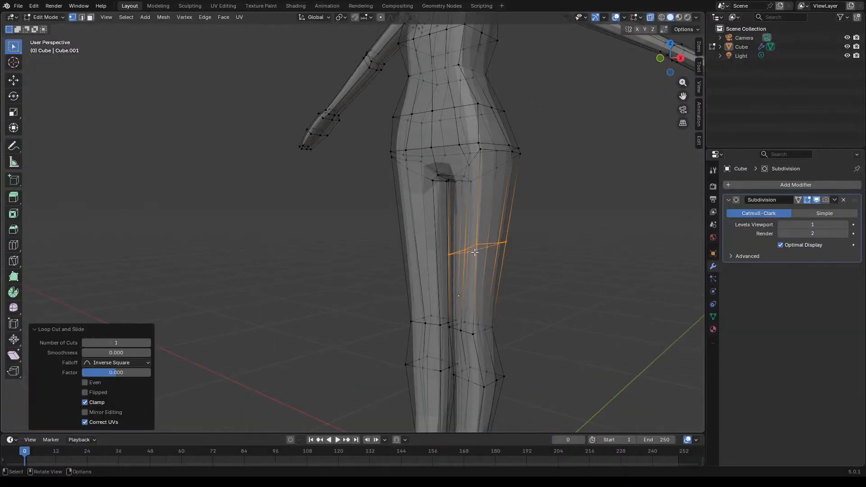
{"action": "key", "text": "ctrl+r"}
{"action": "left_click", "coordinate": [429, 252]}
{"action": "right_click", "coordinate": [429, 252]}
Step: Add one centred horizontal loop cut around each lower leg between knee and ankle
{"action": "scroll", "coordinate": [440, 261], "scroll_direction": "down", "scroll_amount": 5}
{"action": "scroll", "coordinate": [448, 322], "scroll_direction": "up", "scroll_amount": 4}
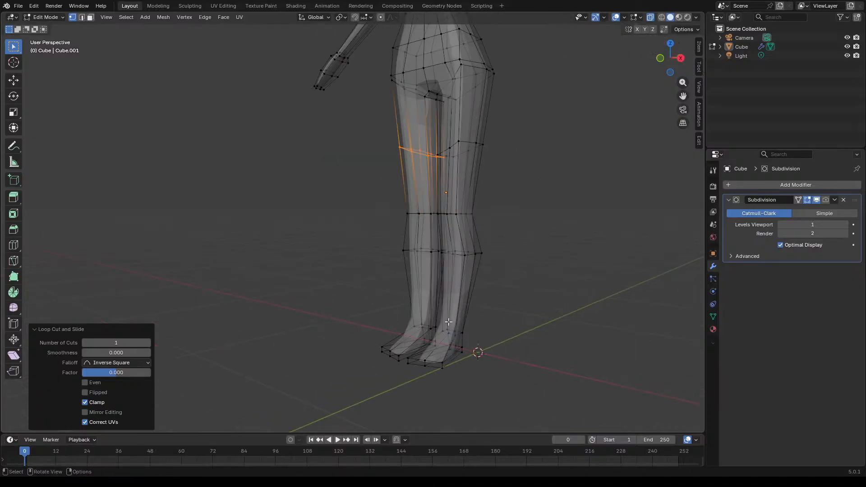
{"action": "scroll", "coordinate": [448, 322], "scroll_direction": "up", "scroll_amount": 2}
{"action": "middle_click_drag", "start_coordinate": [486, 283], "coordinate": [407, 313]}
{"action": "key", "text": "ctrl+r"}
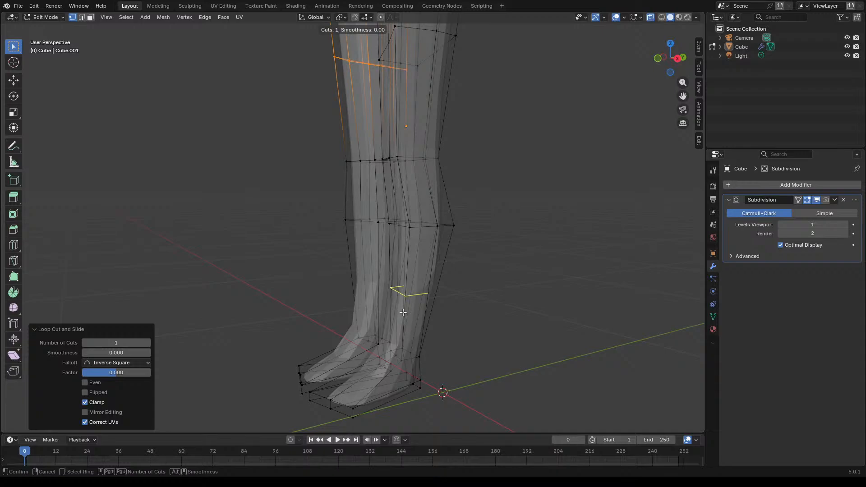
{"action": "left_click", "coordinate": [402, 312]}
{"action": "right_click", "coordinate": [403, 313]}
{"action": "key", "text": "ctrl+r"}
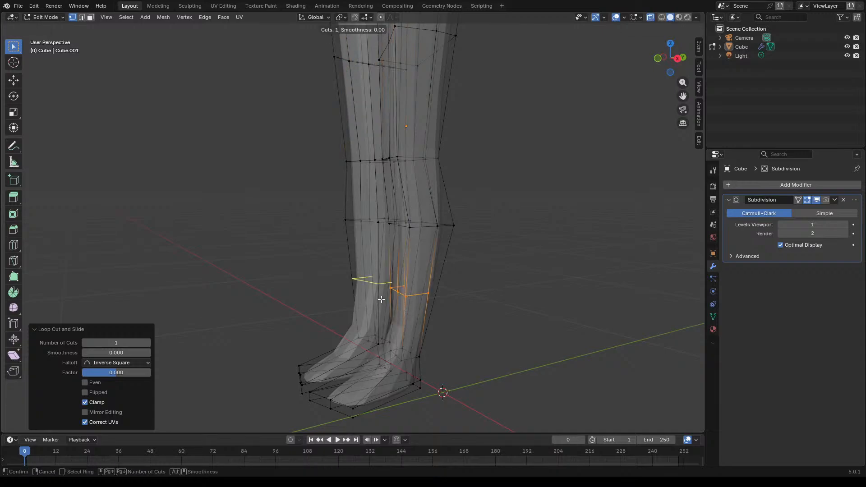
{"action": "left_click", "coordinate": [381, 297]}
{"action": "right_click", "coordinate": [381, 297]}
Step: Add one centred vertical loop cut on the outer side of the hip, running through the torso, arms and legs
{"action": "middle_click_drag", "start_coordinate": [471, 305], "coordinate": [401, 315]}
{"action": "scroll", "coordinate": [481, 299], "scroll_direction": "down", "scroll_amount": 3}
{"action": "middle_click_drag", "start_coordinate": [481, 299], "coordinate": [435, 228]}
{"action": "scroll", "coordinate": [486, 218], "scroll_direction": "up", "scroll_amount": 5}
{"action": "scroll", "coordinate": [446, 212], "scroll_direction": "up", "scroll_amount": 3}
{"action": "scroll", "coordinate": [397, 211], "scroll_direction": "down", "scroll_amount": 3}
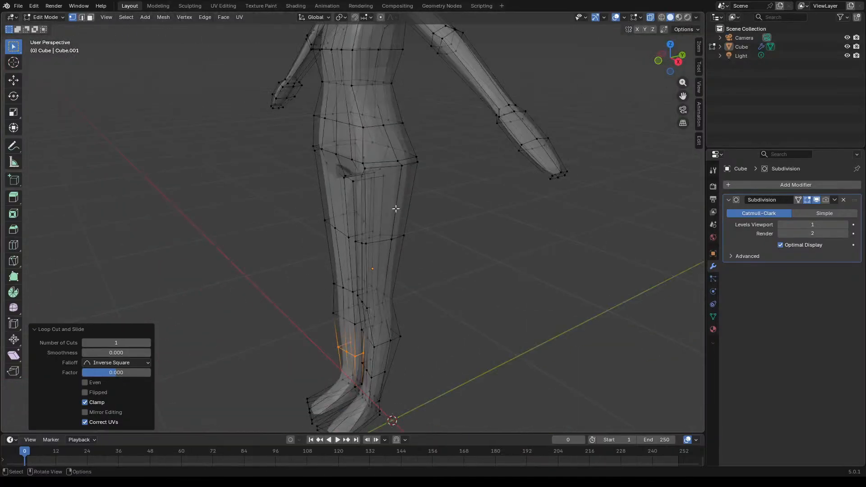
{"action": "key", "text": "ctrl+r"}
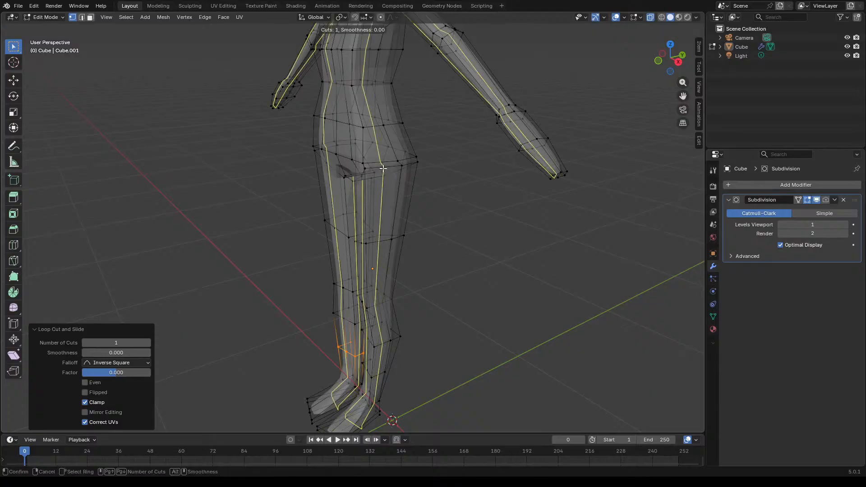
{"action": "left_click", "coordinate": [383, 168]}
{"action": "right_click", "coordinate": [383, 169]}
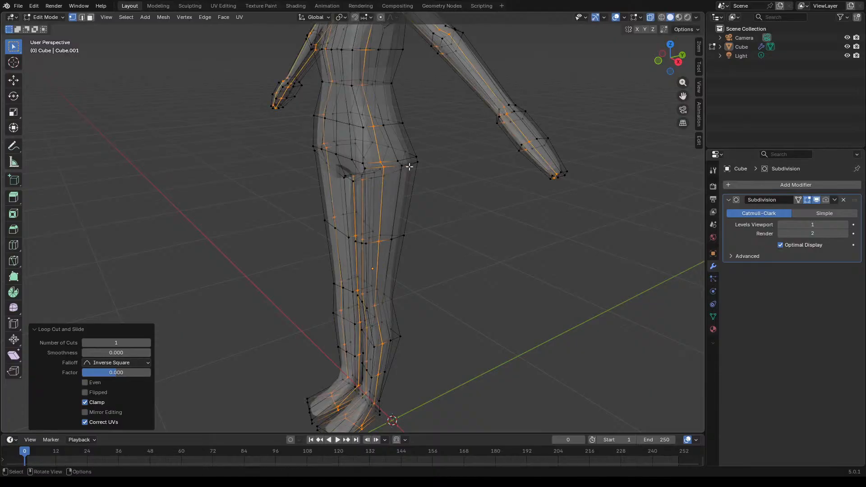
Step: Try to add a centred vertical loop cut near the back corner of the hip, running along the torso and leg
{"action": "key", "text": "ctrl+r"}
{"action": "left_click", "coordinate": [406, 171]}
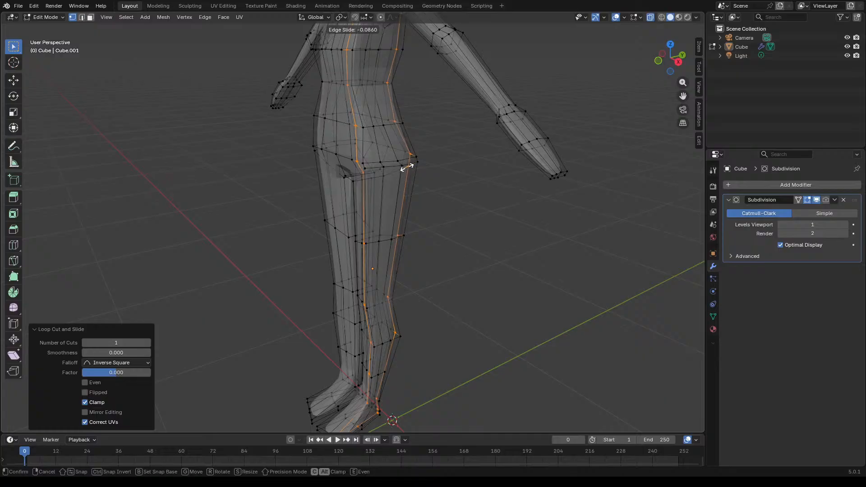
{"action": "right_click", "coordinate": [412, 177]}
Step: Add one centred vertical loop cut near the back corner of the hip, running through the torso, arms and legs
{"action": "mouse_move", "coordinate": [474, 216]}
{"action": "middle_mouse_down"}
{"action": "mouse_move", "coordinate": [464, 208]}
{"action": "mouse_move", "coordinate": [466, 220]}
{"action": "middle_mouse_up"}
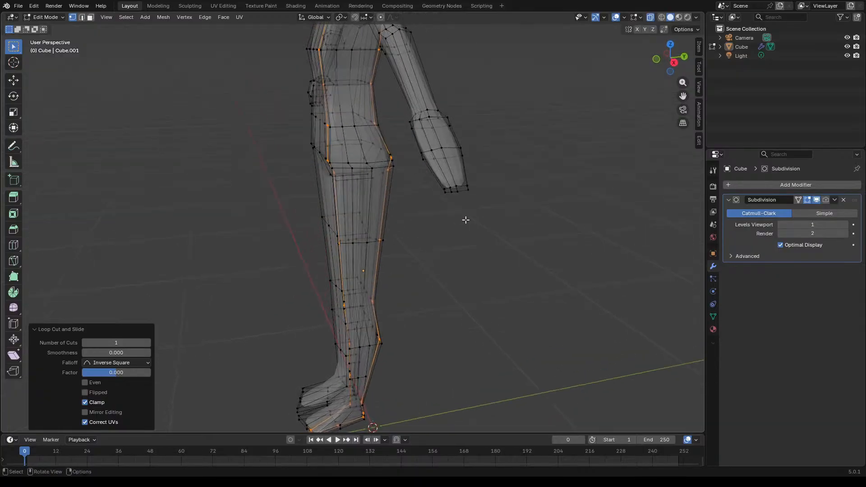
{"action": "key", "text": "ctrl+r"}
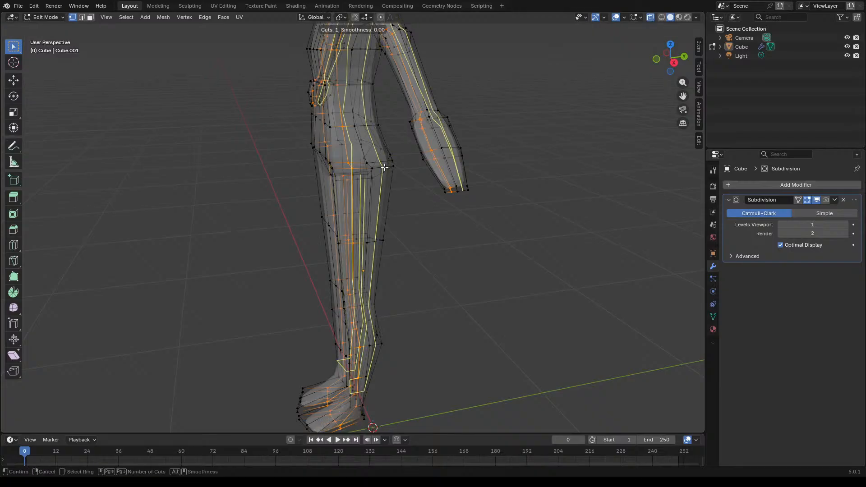
{"action": "left_click", "coordinate": [384, 168]}
{"action": "right_click", "coordinate": [384, 167]}
{"action": "left_click", "coordinate": [504, 245]}
{"action": "middle_click_drag", "start_coordinate": [504, 245], "coordinate": [477, 233]}
{"action": "scroll", "coordinate": [425, 175], "scroll_direction": "up", "scroll_amount": 4}
{"action": "scroll", "coordinate": [496, 199], "scroll_direction": "down", "scroll_amount": 4}
{"action": "scroll", "coordinate": [491, 240], "scroll_direction": "down", "scroll_amount": 5}
{"action": "key", "text": "Tab"}
{"action": "key", "text": "Tab"}
{"action": "scroll", "coordinate": [478, 233], "scroll_direction": "up", "scroll_amount": 3}
Step: Select the front-side vertices down both sides of the torso from chest to hip and scale them along X to about 0.73
{"action": "left_click", "coordinate": [406, 230]}
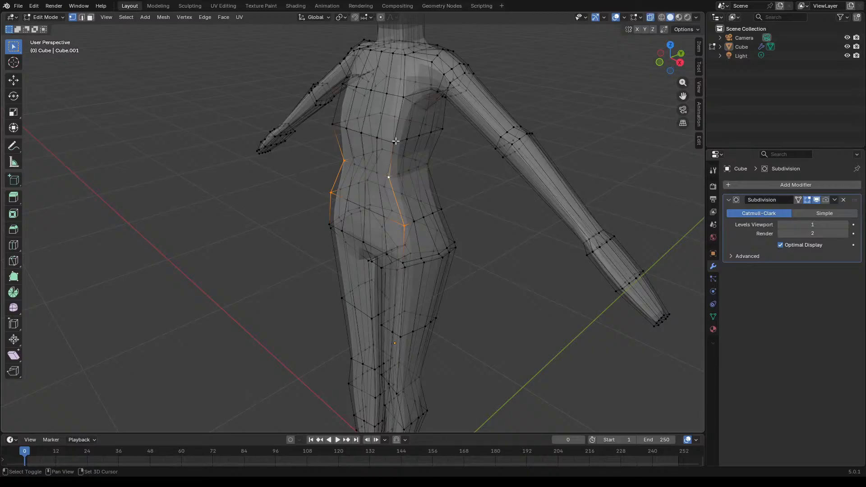
{"action": "left_click", "coordinate": [331, 123], "text": "shift"}
{"action": "left_click", "coordinate": [400, 95], "text": "shift"}
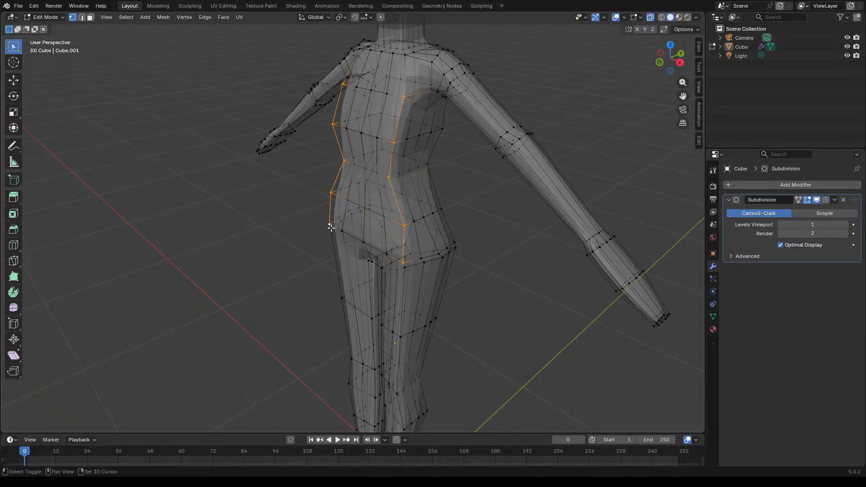
{"action": "left_click", "coordinate": [403, 268], "text": "shift"}
{"action": "left_click", "coordinate": [334, 236], "text": "shift"}
{"action": "key", "text": "s"}
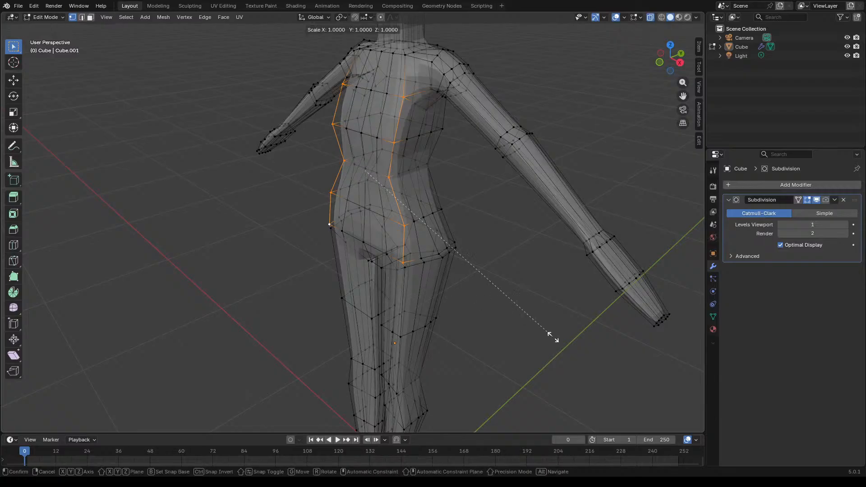
{"action": "key", "text": "x"}
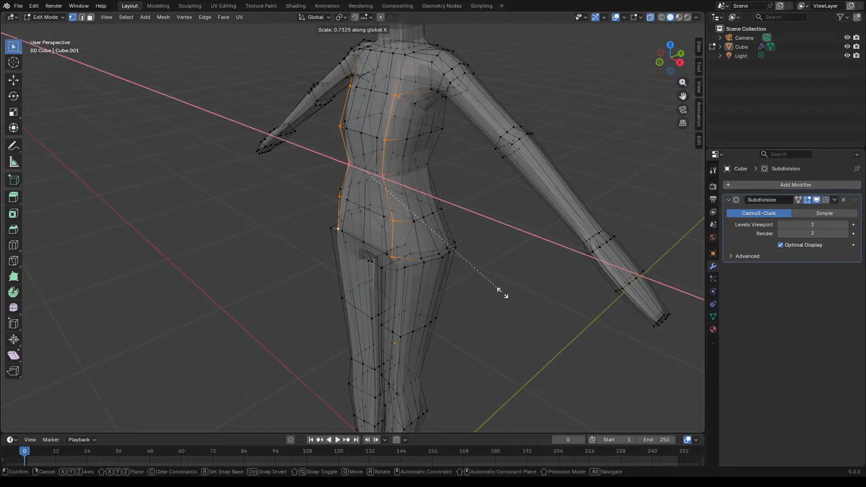
{"action": "left_click", "coordinate": [502, 294]}
{"action": "left_click", "coordinate": [499, 302]}
Step: Inspect the smoothed figure from several sides and examine the crotch geometry up close from below
{"action": "scroll", "coordinate": [499, 303], "scroll_direction": "up", "scroll_amount": 1}
{"action": "scroll", "coordinate": [519, 298], "scroll_direction": "down", "scroll_amount": 3}
{"action": "key", "text": "Tab"}
{"action": "mouse_move", "coordinate": [565, 272]}
{"action": "middle_mouse_down"}
{"action": "mouse_move", "coordinate": [536, 302]}
{"action": "mouse_move", "coordinate": [497, 312]}
{"action": "mouse_move", "coordinate": [469, 276]}
{"action": "mouse_move", "coordinate": [477, 263]}
{"action": "middle_mouse_up"}
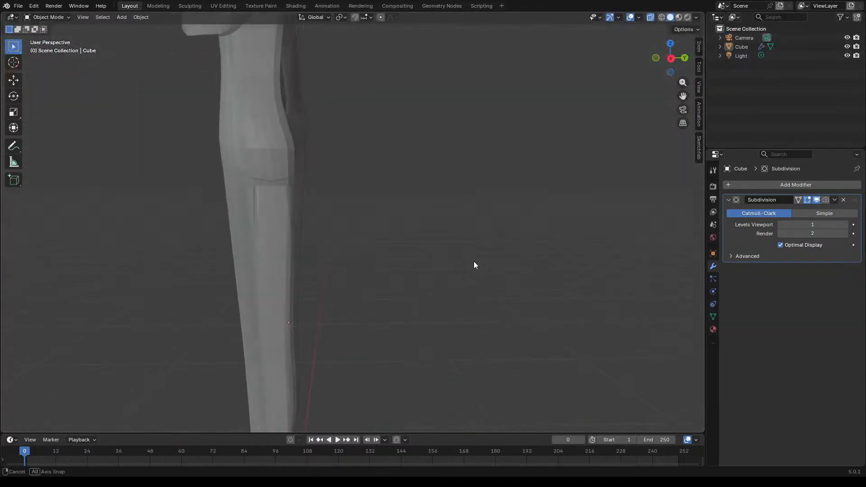
{"action": "scroll", "coordinate": [473, 262], "scroll_direction": "down", "scroll_amount": 5}
{"action": "scroll", "coordinate": [470, 260], "scroll_direction": "up", "scroll_amount": 3}
{"action": "middle_click_drag", "start_coordinate": [446, 223], "coordinate": [272, 222]}
{"action": "key", "text": "Tab"}
{"action": "middle_click_drag", "start_coordinate": [251, 184], "coordinate": [372, 217]}
{"action": "scroll", "coordinate": [329, 186], "scroll_direction": "up", "scroll_amount": 4}
{"action": "scroll", "coordinate": [357, 298], "scroll_direction": "up", "scroll_amount": 3}
{"action": "middle_click_drag", "start_coordinate": [358, 299], "coordinate": [423, 270]}
{"action": "scroll", "coordinate": [425, 267], "scroll_direction": "down", "scroll_amount": 4}
{"action": "scroll", "coordinate": [508, 226], "scroll_direction": "down", "scroll_amount": 2}
{"action": "middle_click_drag", "start_coordinate": [520, 241], "coordinate": [553, 247]}
{"action": "scroll", "coordinate": [549, 247], "scroll_direction": "up", "scroll_amount": 5}
{"action": "scroll", "coordinate": [510, 256], "scroll_direction": "up", "scroll_amount": 2}
{"action": "mouse_move", "coordinate": [499, 257]}
{"action": "middle_mouse_down"}
{"action": "mouse_move", "coordinate": [483, 255]}
{"action": "mouse_move", "coordinate": [481, 178]}
{"action": "mouse_move", "coordinate": [470, 202]}
{"action": "mouse_move", "coordinate": [482, 258]}
{"action": "middle_mouse_up"}
{"action": "scroll", "coordinate": [483, 256], "scroll_direction": "up", "scroll_amount": 2}
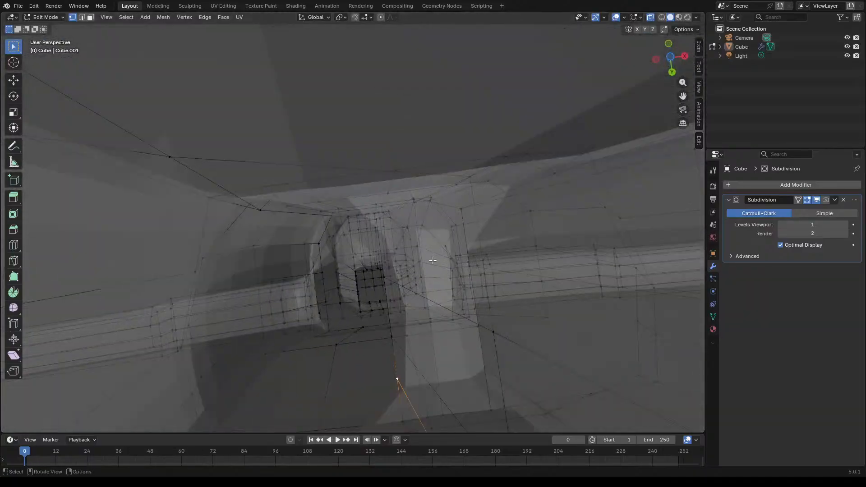
{"action": "scroll", "coordinate": [377, 274], "scroll_direction": "down", "scroll_amount": 2}
{"action": "scroll", "coordinate": [505, 270], "scroll_direction": "up", "scroll_amount": 2}
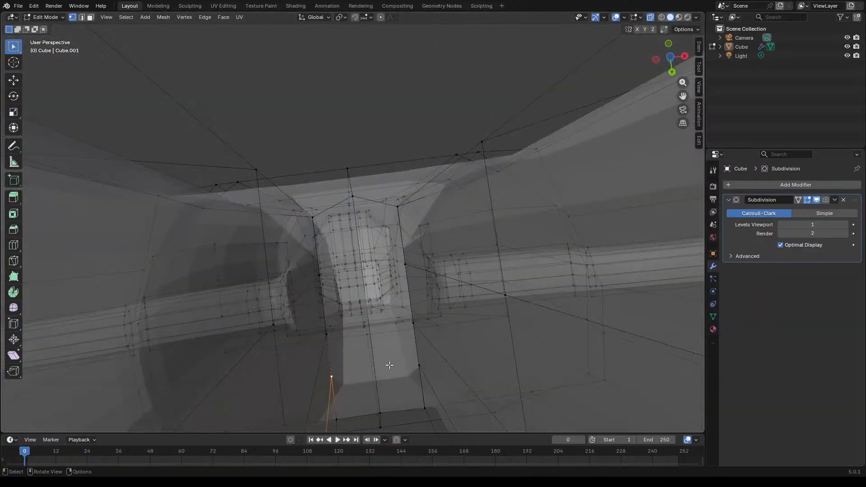
{"action": "key", "text": "k"}
{"action": "left_click", "coordinate": [332, 376]}
{"action": "left_click", "coordinate": [420, 365]}
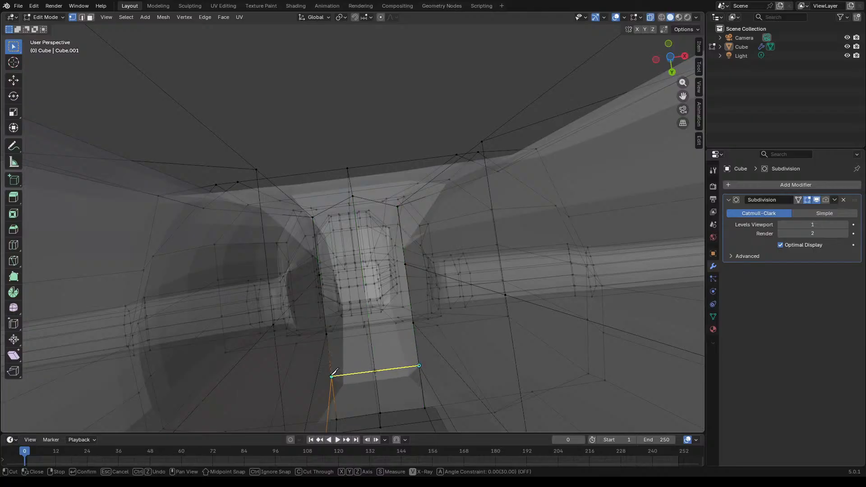
{"action": "key", "text": "Escape"}
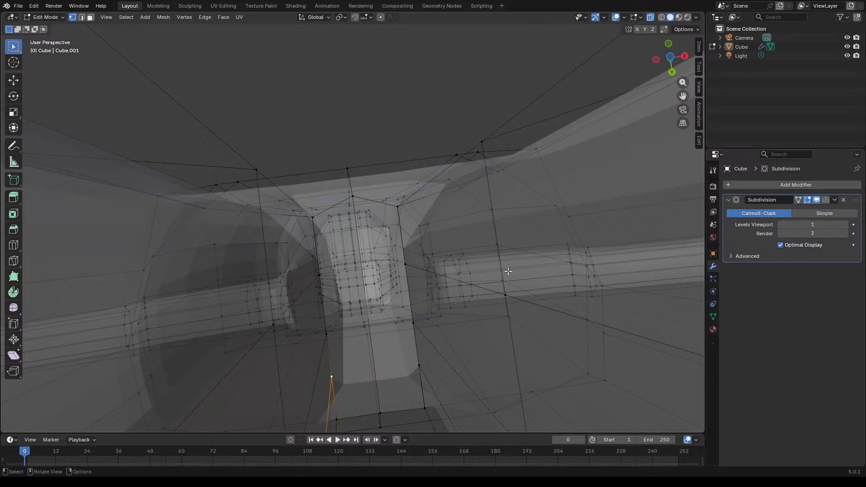
Step: Connect two neighbouring inner-thigh vertices on one leg to the front centre crotch vertex with new edges
{"action": "middle_click_drag", "start_coordinate": [508, 272], "coordinate": [444, 312]}
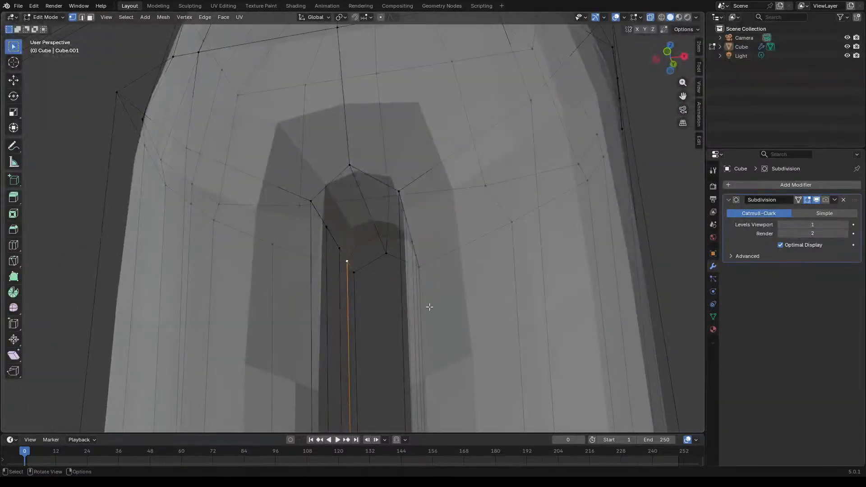
{"action": "mouse_move", "coordinate": [333, 236]}
{"action": "middle_mouse_down"}
{"action": "mouse_move", "coordinate": [378, 242]}
{"action": "mouse_move", "coordinate": [290, 258]}
{"action": "mouse_move", "coordinate": [383, 245]}
{"action": "mouse_move", "coordinate": [343, 239]}
{"action": "middle_mouse_up"}
{"action": "scroll", "coordinate": [369, 231], "scroll_direction": "up", "scroll_amount": 2}
{"action": "left_click", "coordinate": [378, 193]}
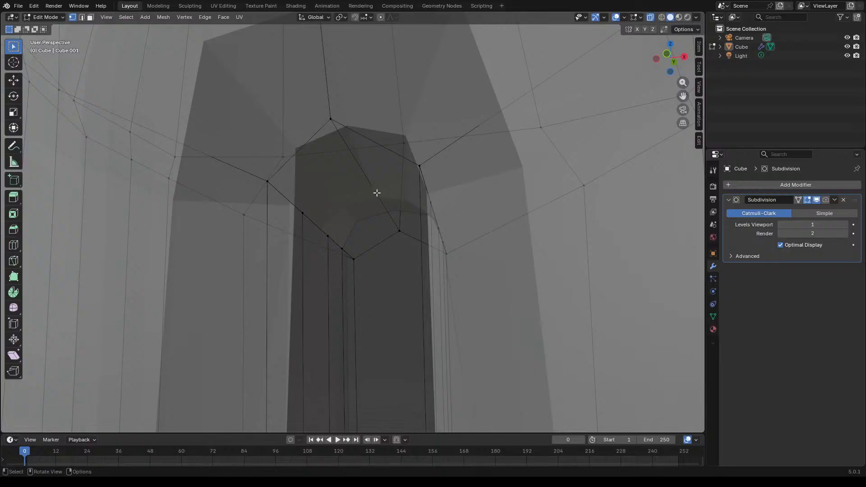
{"action": "left_click", "coordinate": [377, 193]}
{"action": "left_click", "coordinate": [388, 237]}
{"action": "left_click", "coordinate": [303, 213]}
{"action": "key", "text": "1"}
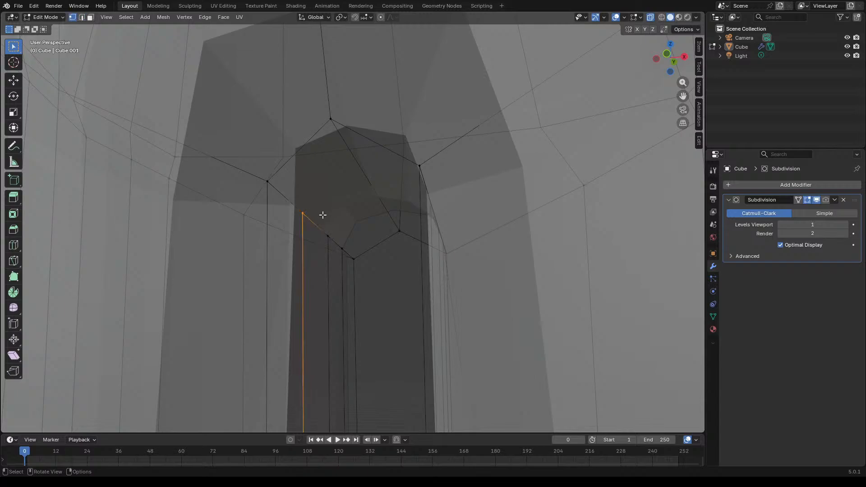
{"action": "left_click", "coordinate": [332, 125], "text": "shift"}
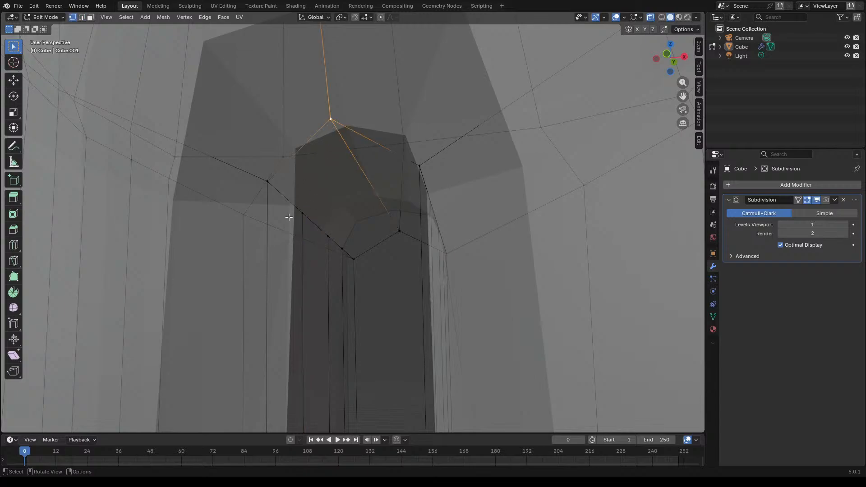
{"action": "key", "text": "j"}
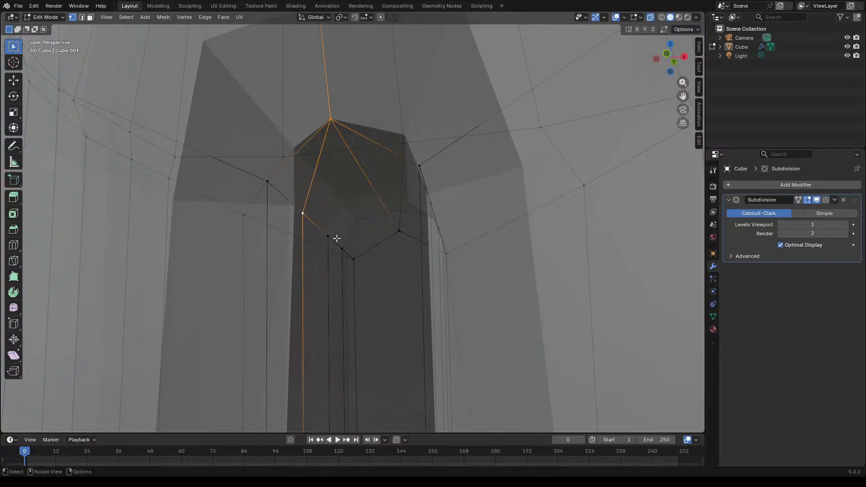
{"action": "left_click", "coordinate": [329, 236]}
{"action": "left_click", "coordinate": [331, 120], "text": "shift"}
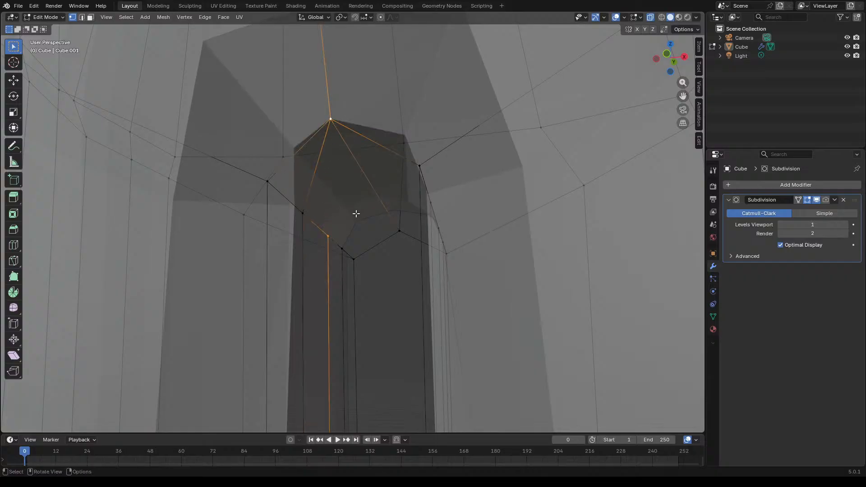
Step: Connect two rearward inner-thigh vertices on the same leg to the back centre crotch vertex with new edges
{"action": "left_click", "coordinate": [344, 249]}
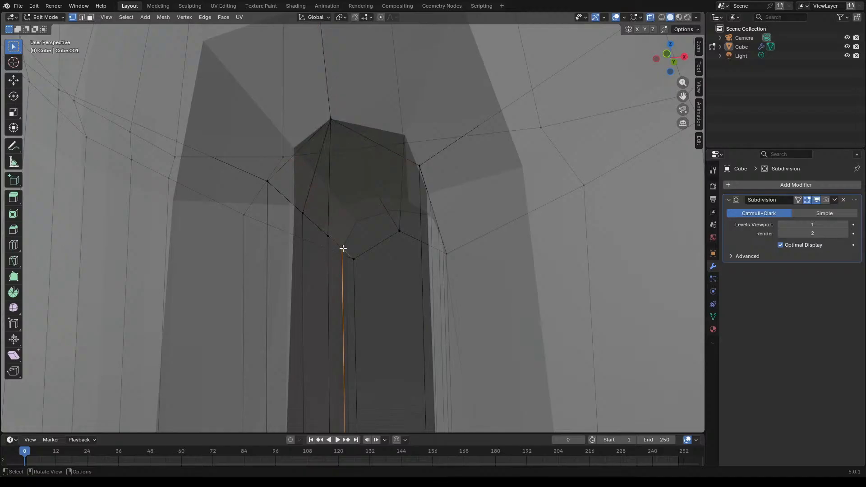
{"action": "left_click", "coordinate": [399, 231], "text": "shift"}
{"action": "left_click", "coordinate": [329, 235]}
{"action": "left_click", "coordinate": [398, 232], "text": "shift"}
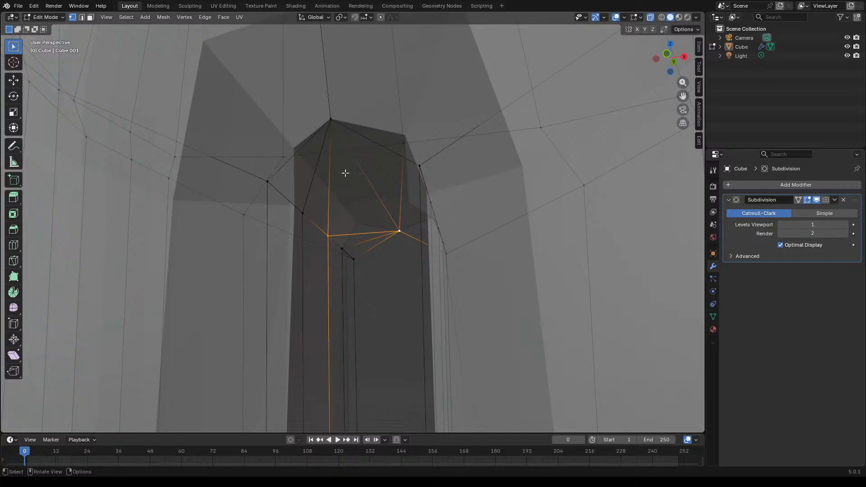
{"action": "left_click", "coordinate": [374, 276]}
Step: Repeat the vertex connections on the other leg, joining its inner-thigh vertices to the front and back centre crotch vertices
{"action": "middle_click_drag", "start_coordinate": [384, 285], "coordinate": [403, 258]}
{"action": "left_click", "coordinate": [387, 213]}
{"action": "left_click", "coordinate": [369, 119], "text": "shift"}
{"action": "left_click", "coordinate": [354, 237]}
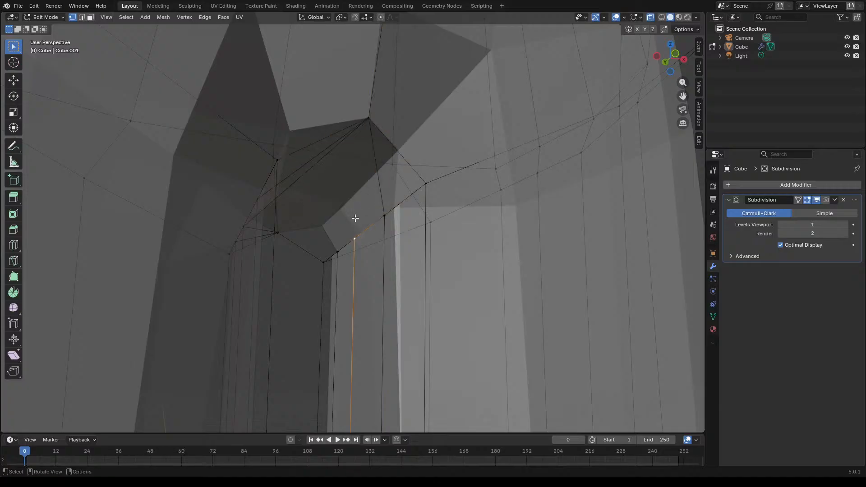
{"action": "left_click", "coordinate": [368, 119], "text": "shift"}
{"action": "left_click", "coordinate": [354, 236]}
{"action": "left_click", "coordinate": [277, 233], "text": "shift"}
{"action": "left_click", "coordinate": [337, 250]}
{"action": "left_click", "coordinate": [279, 232], "text": "shift"}
{"action": "key", "text": "j"}
{"action": "left_click", "coordinate": [302, 307]}
{"action": "scroll", "coordinate": [312, 288], "scroll_direction": "down", "scroll_amount": 4}
{"action": "middle_click_drag", "start_coordinate": [312, 287], "coordinate": [408, 304]}
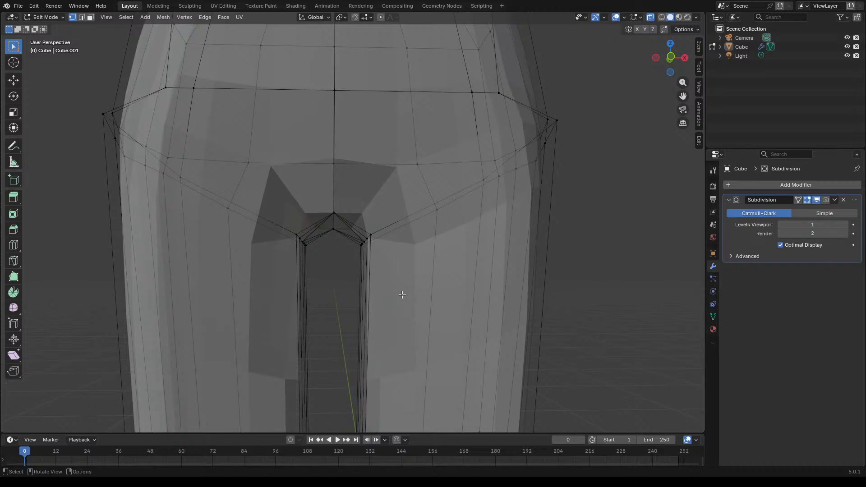
Step: Slim the neck by scaling its vertical edges to about 0.7 in X and Y, leaving Z locked
{"action": "scroll", "coordinate": [400, 296], "scroll_direction": "down", "scroll_amount": 8}
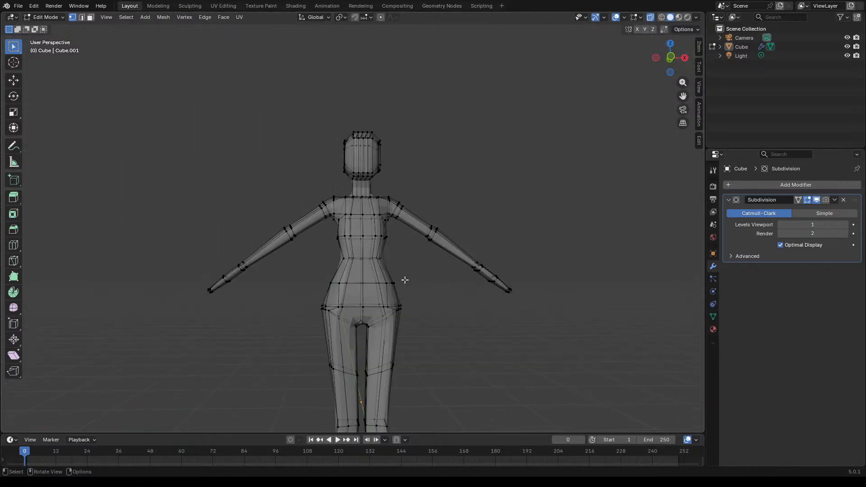
{"action": "scroll", "coordinate": [418, 300], "scroll_direction": "down", "scroll_amount": 2}
{"action": "scroll", "coordinate": [417, 307], "scroll_direction": "up", "scroll_amount": 4}
{"action": "middle_click_drag", "start_coordinate": [416, 307], "coordinate": [402, 249]}
{"action": "scroll", "coordinate": [362, 164], "scroll_direction": "up", "scroll_amount": 4}
{"action": "middle_click_drag", "start_coordinate": [427, 158], "coordinate": [358, 190]}
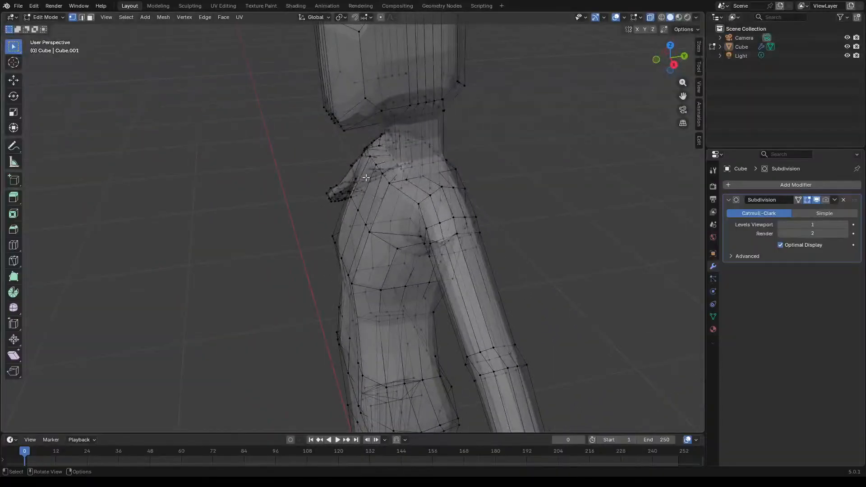
{"action": "scroll", "coordinate": [366, 177], "scroll_direction": "up", "scroll_amount": 5}
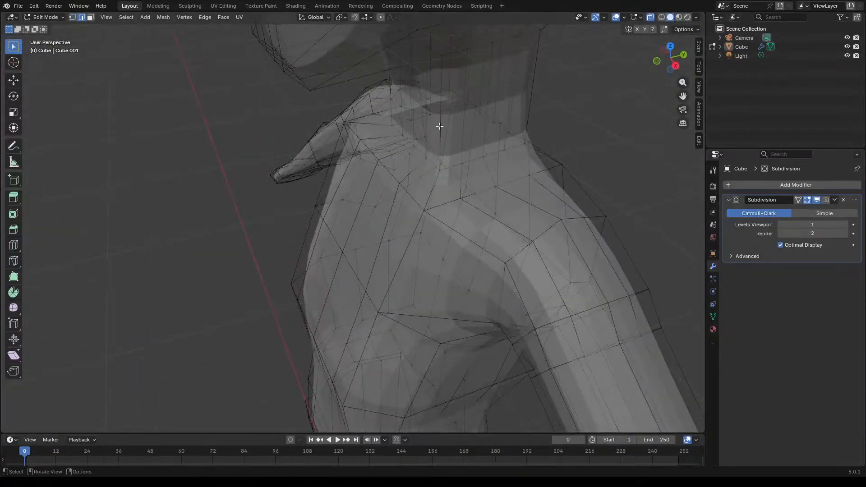
{"action": "mouse_move", "coordinate": [440, 128]}
{"action": "middle_mouse_down"}
{"action": "mouse_move", "coordinate": [381, 104]}
{"action": "mouse_move", "coordinate": [445, 116]}
{"action": "middle_mouse_up"}
{"action": "left_click", "coordinate": [478, 81], "text": "shift"}
{"action": "middle_click_drag", "start_coordinate": [533, 152], "coordinate": [528, 146]}
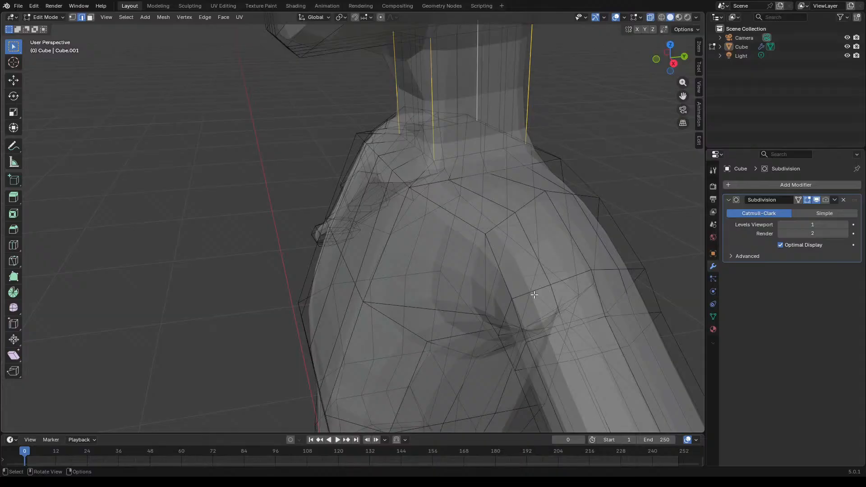
{"action": "key", "text": "s"}
{"action": "key", "text": "shift+z"}
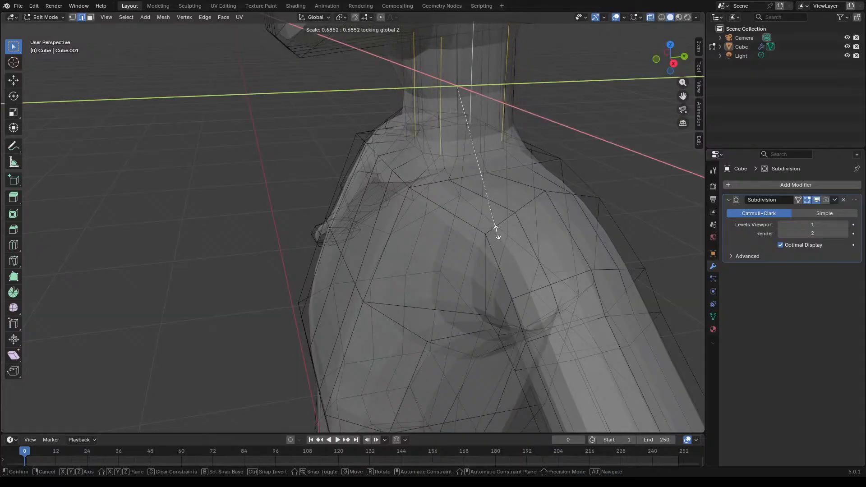
{"action": "left_click", "coordinate": [507, 240]}
{"action": "left_click", "coordinate": [603, 176]}
{"action": "middle_click_drag", "start_coordinate": [603, 176], "coordinate": [554, 200]}
{"action": "key", "text": "Tab"}
{"action": "scroll", "coordinate": [471, 216], "scroll_direction": "down", "scroll_amount": 4}
{"action": "middle_click_drag", "start_coordinate": [472, 216], "coordinate": [590, 195]}
{"action": "middle_click_drag", "start_coordinate": [543, 212], "coordinate": [559, 207]}
{"action": "scroll", "coordinate": [559, 207], "scroll_direction": "up", "scroll_amount": 3}
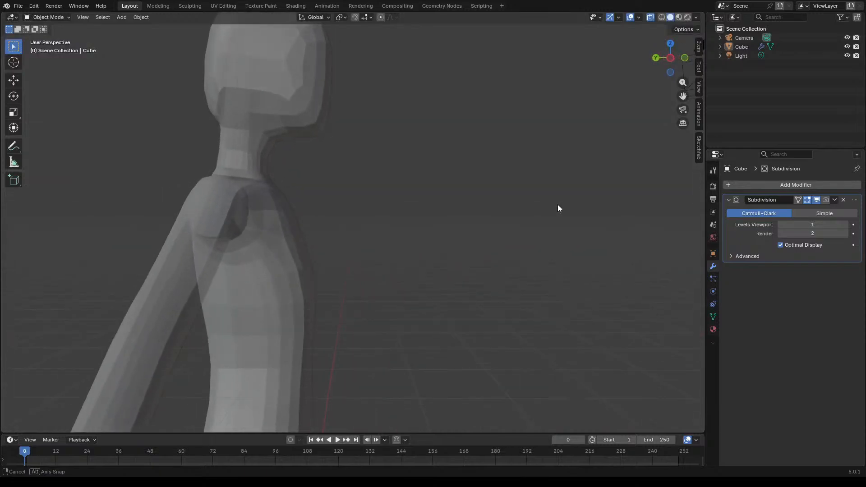
Step: Move the three middle columns of chin vertices about -0.0145 m along Y and about -0.0085 m along Z
{"action": "key", "text": "Tab"}
{"action": "middle_click_drag", "start_coordinate": [422, 171], "coordinate": [318, 148]}
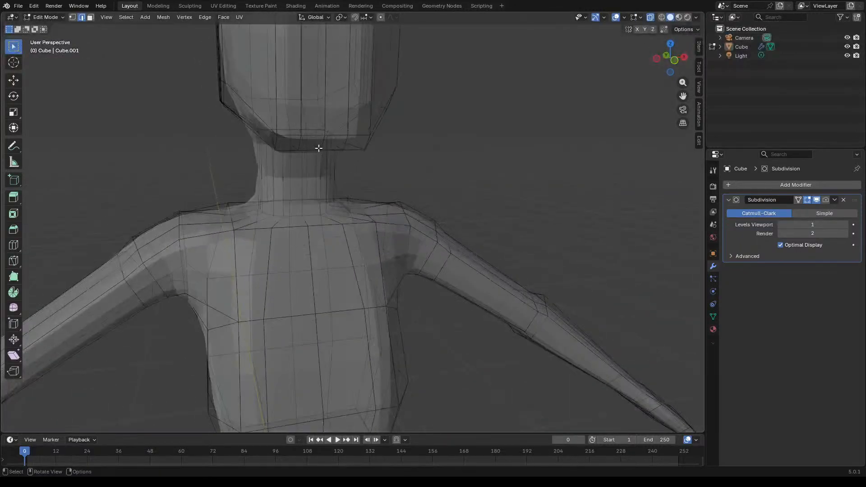
{"action": "left_click", "coordinate": [325, 136], "text": "shift"}
{"action": "left_click", "coordinate": [300, 137], "text": "shift"}
{"action": "left_click", "coordinate": [344, 141], "text": "shift"}
{"action": "key", "text": "g"}
{"action": "key", "text": "y"}
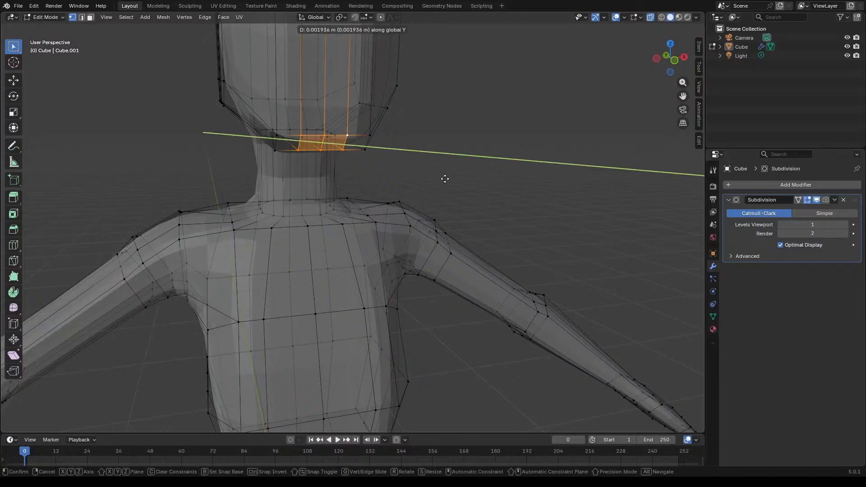
{"action": "left_click", "coordinate": [447, 181]}
{"action": "key", "text": "g"}
{"action": "key", "text": "y"}
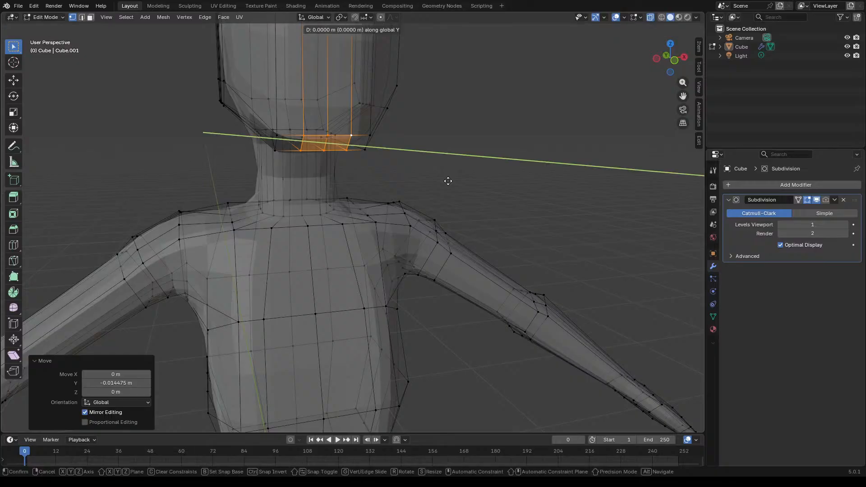
{"action": "key", "text": "z"}
{"action": "left_click", "coordinate": [447, 188]}
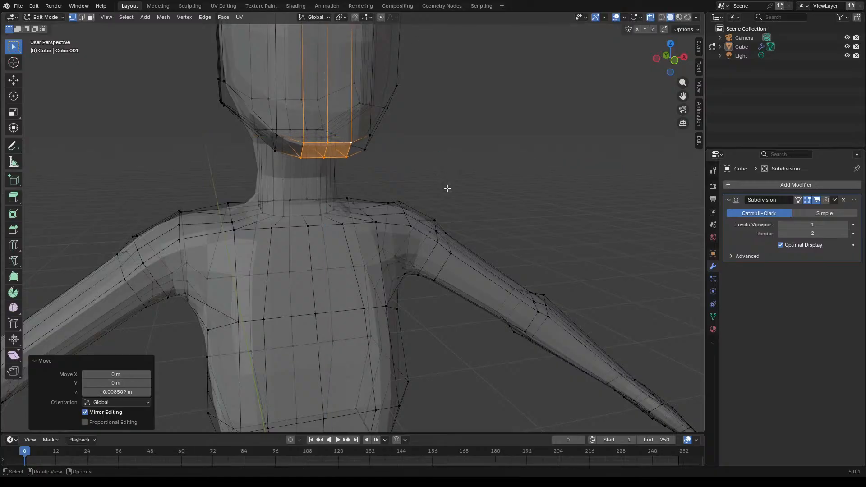
Step: Lower the centre chin vertices about 0.0075 m along Z
{"action": "left_click", "coordinate": [327, 144]}
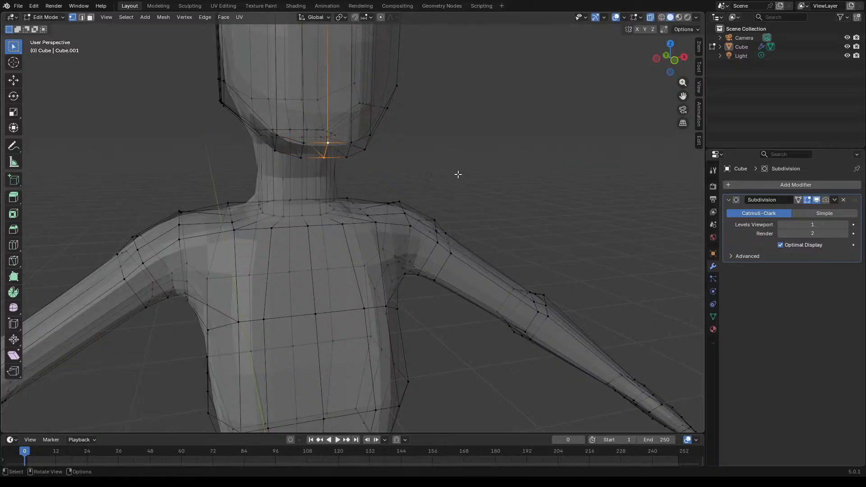
{"action": "key", "text": "g"}
{"action": "key", "text": "z"}
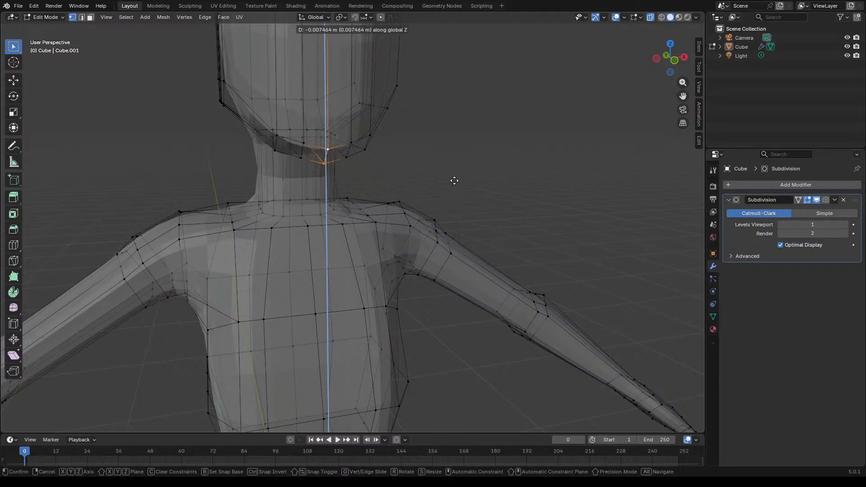
{"action": "left_click", "coordinate": [454, 180]}
{"action": "left_click", "coordinate": [459, 173]}
{"action": "middle_click_drag", "start_coordinate": [460, 173], "coordinate": [409, 148]}
{"action": "key", "text": "Tab"}
{"action": "key", "text": "Tab"}
{"action": "scroll", "coordinate": [429, 174], "scroll_direction": "up", "scroll_amount": 6}
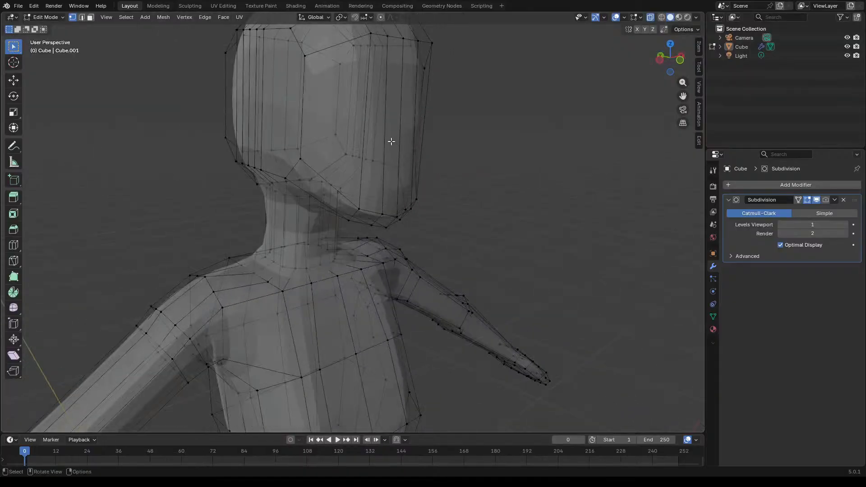
Step: Add two horizontal loop cuts across the lower face, sliding the first into place and leaving the second centred
{"action": "key", "text": "ctrl+r"}
{"action": "left_click", "coordinate": [390, 155]}
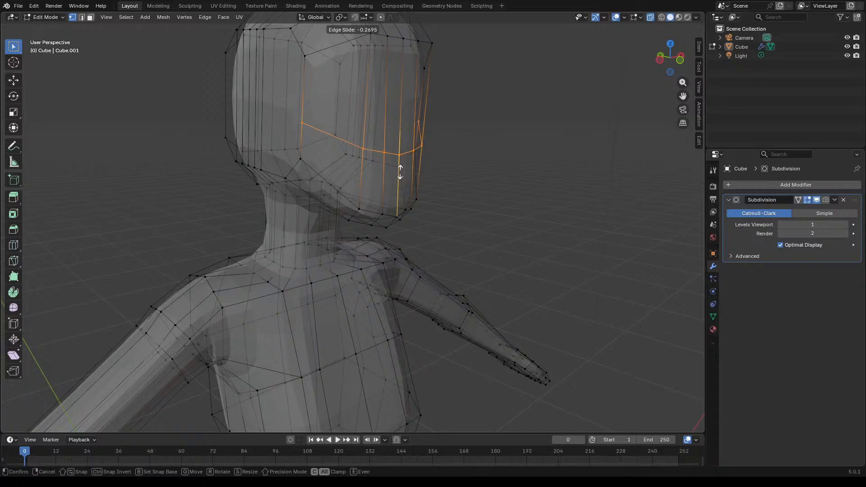
{"action": "left_click", "coordinate": [399, 163]}
{"action": "key", "text": "ctrl+r"}
{"action": "left_click", "coordinate": [398, 169]}
{"action": "right_click", "coordinate": [399, 171]}
Step: Pull the centre vertex of the lower face loop forward about -0.0233 m along Y to start the nose
{"action": "scroll", "coordinate": [451, 177], "scroll_direction": "up", "scroll_amount": 1}
{"action": "middle_click_drag", "start_coordinate": [451, 175], "coordinate": [478, 178]}
{"action": "left_click", "coordinate": [365, 144]}
{"action": "left_click", "coordinate": [382, 140]}
{"action": "left_click", "coordinate": [384, 180]}
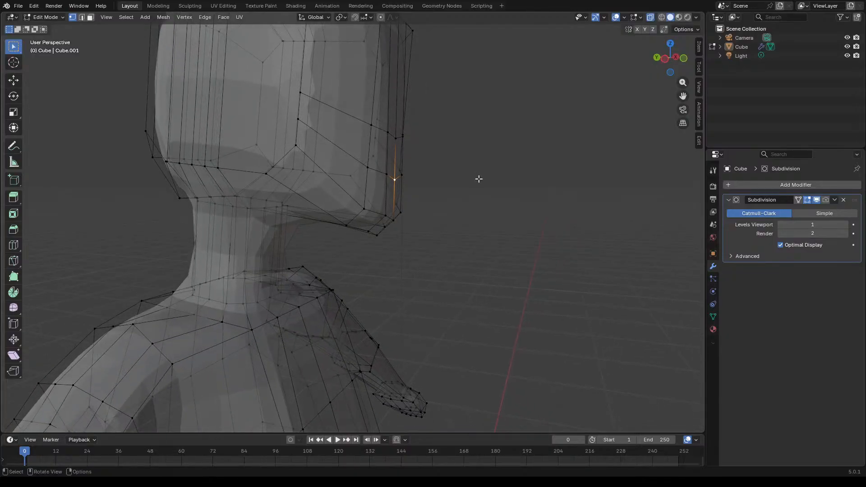
{"action": "key", "text": "g"}
{"action": "key", "text": "y"}
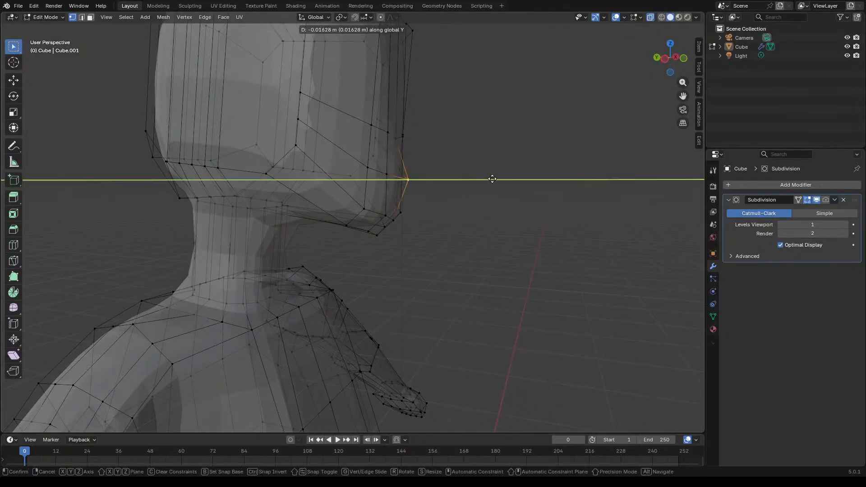
{"action": "left_click", "coordinate": [498, 179]}
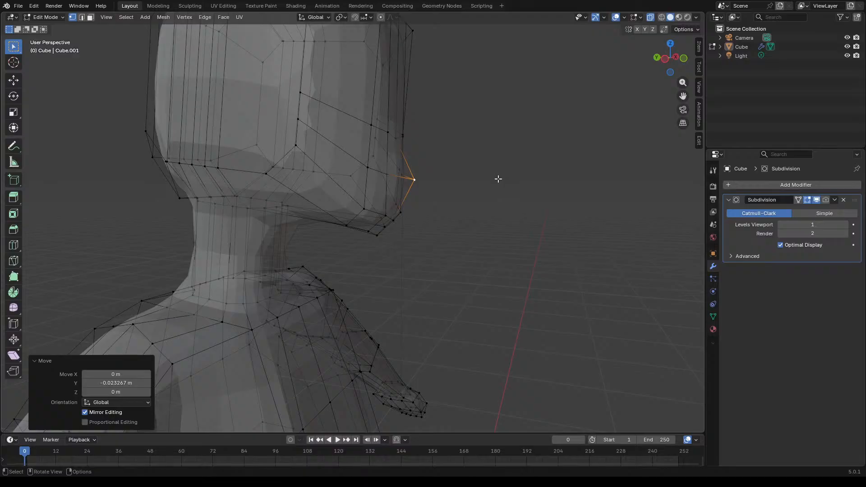
Step: Raise the nose-tip vertex about 0.0434 m along Z and pull it further forward along negative Y
{"action": "key", "text": "g"}
{"action": "key", "text": "z"}
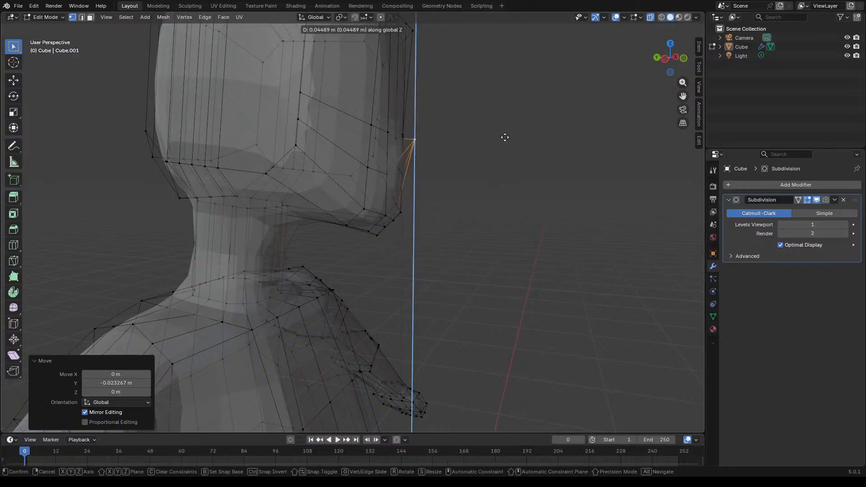
{"action": "left_click", "coordinate": [519, 140]}
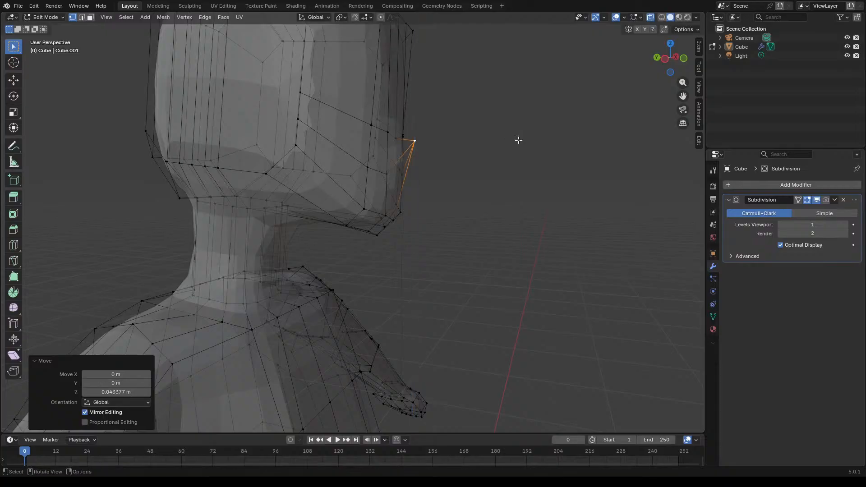
{"action": "key", "text": "g"}
{"action": "key", "text": "y"}
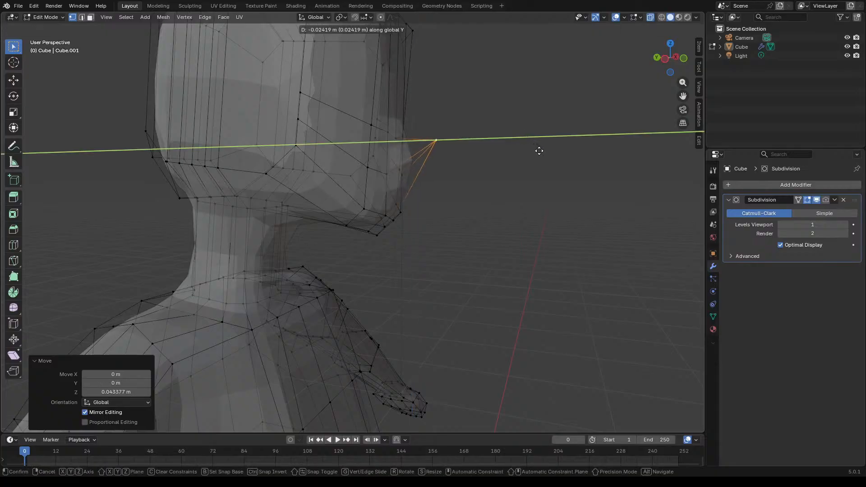
{"action": "left_click", "coordinate": [532, 152]}
Step: Examine the smoothed nose and face shape from several angles
{"action": "middle_click_drag", "start_coordinate": [532, 152], "coordinate": [373, 165]}
{"action": "scroll", "coordinate": [373, 164], "scroll_direction": "down", "scroll_amount": 4}
{"action": "middle_click_drag", "start_coordinate": [341, 207], "coordinate": [505, 213]}
{"action": "key", "text": "Tab"}
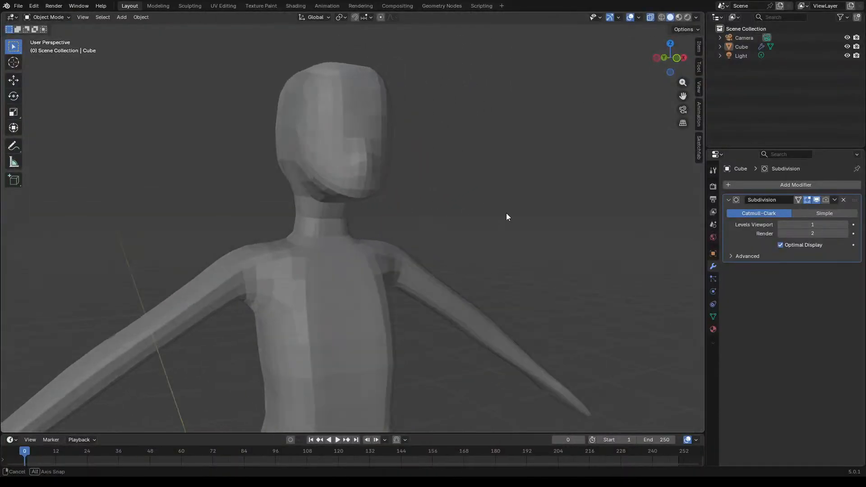
{"action": "key", "text": "Tab"}
{"action": "scroll", "coordinate": [377, 164], "scroll_direction": "up", "scroll_amount": 5}
{"action": "middle_click_drag", "start_coordinate": [395, 178], "coordinate": [461, 199]}
{"action": "scroll", "coordinate": [450, 192], "scroll_direction": "down", "scroll_amount": 2}
{"action": "scroll", "coordinate": [433, 195], "scroll_direction": "down", "scroll_amount": 5}
{"action": "scroll", "coordinate": [372, 195], "scroll_direction": "up", "scroll_amount": 3}
Step: Reposition the two vertices flanking the nose along Y and Z to shape its sides
{"action": "middle_click_drag", "start_coordinate": [374, 194], "coordinate": [356, 196]}
{"action": "left_click", "coordinate": [355, 192], "text": "shift"}
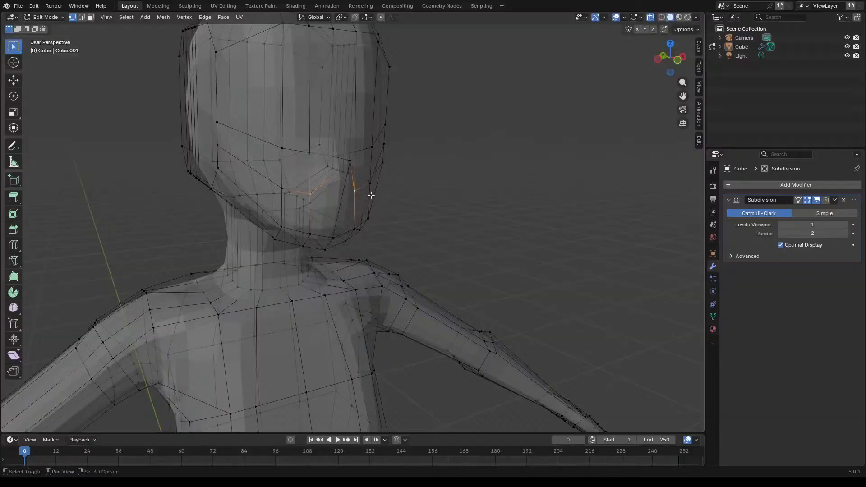
{"action": "key", "text": "g"}
{"action": "key", "text": "y"}
{"action": "left_click", "coordinate": [409, 199]}
{"action": "key", "text": "g"}
{"action": "key", "text": "z"}
{"action": "left_click", "coordinate": [411, 186]}
Step: Adjust the centre vertex just above the nose tip along Y, and check the smoothed head in profile
{"action": "middle_click_drag", "start_coordinate": [427, 185], "coordinate": [400, 166]}
{"action": "left_click", "coordinate": [338, 167]}
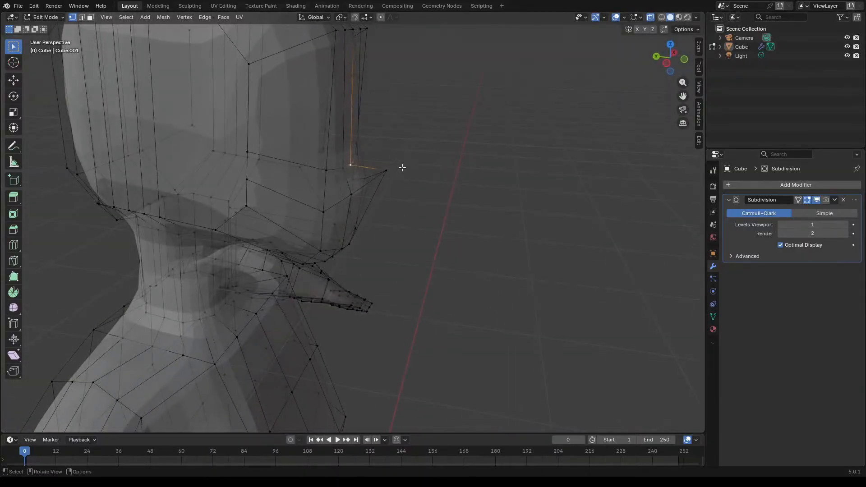
{"action": "key", "text": "g"}
{"action": "key", "text": "y"}
{"action": "left_click", "coordinate": [425, 172]}
{"action": "left_click", "coordinate": [445, 172]}
{"action": "scroll", "coordinate": [445, 172], "scroll_direction": "down", "scroll_amount": 8}
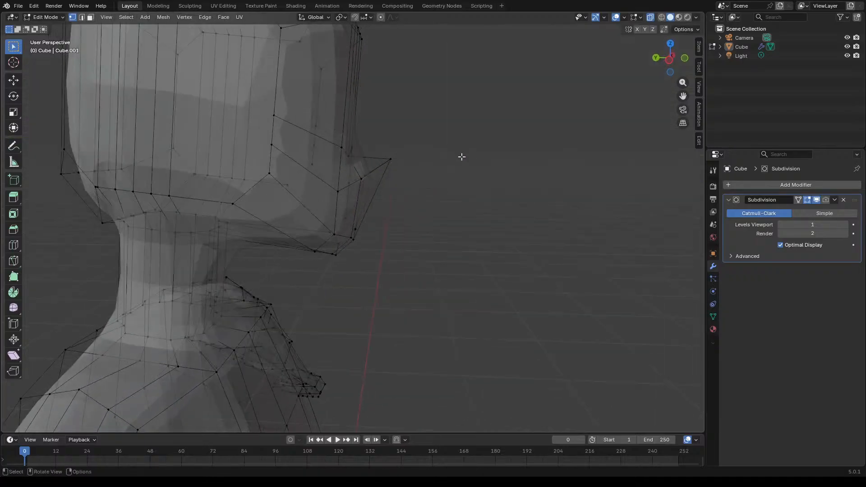
{"action": "key", "text": "Tab"}
{"action": "middle_click_drag", "start_coordinate": [467, 183], "coordinate": [281, 182]}
{"action": "scroll", "coordinate": [280, 182], "scroll_direction": "down", "scroll_amount": 3}
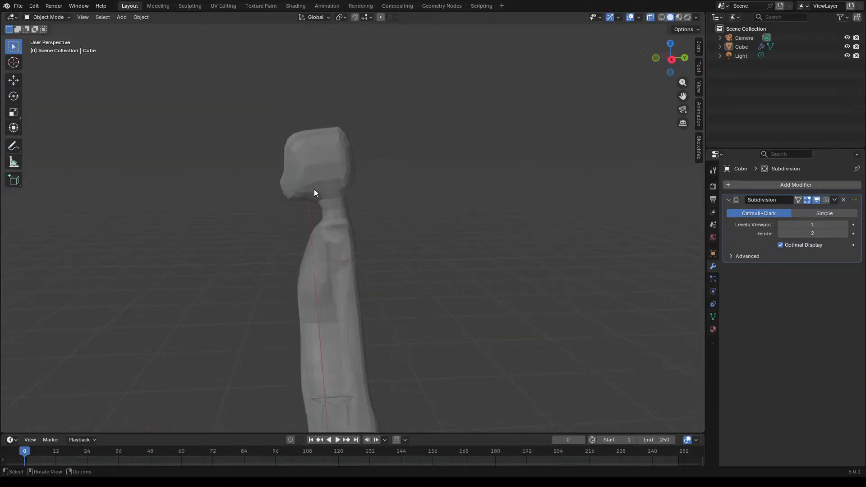
Step: Move the whole head, excluding the ring of vertices at the top of the neck, back about 0.0225 m along Y
{"action": "key", "text": "Tab"}
{"action": "left_click_drag", "start_coordinate": [250, 110], "coordinate": [369, 203]}
{"action": "scroll", "coordinate": [337, 181], "scroll_direction": "up", "scroll_amount": 2}
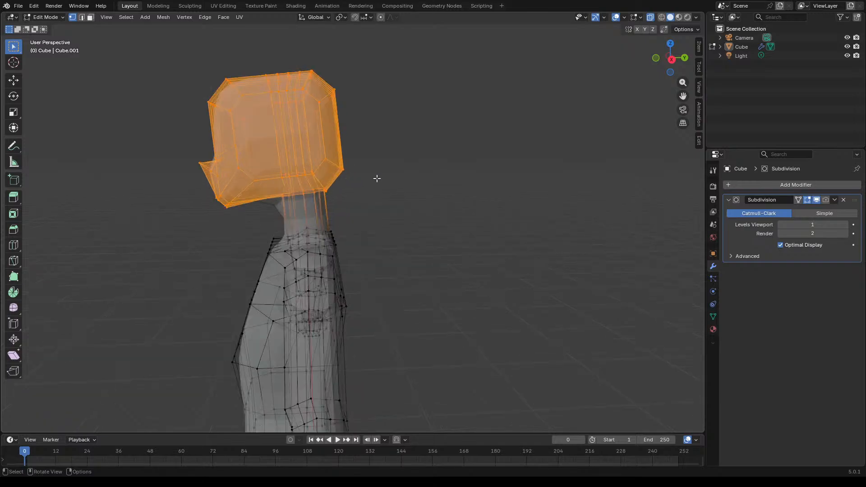
{"action": "middle_click_drag", "start_coordinate": [375, 160], "coordinate": [350, 151]}
{"action": "scroll", "coordinate": [338, 157], "scroll_direction": "up", "scroll_amount": 5}
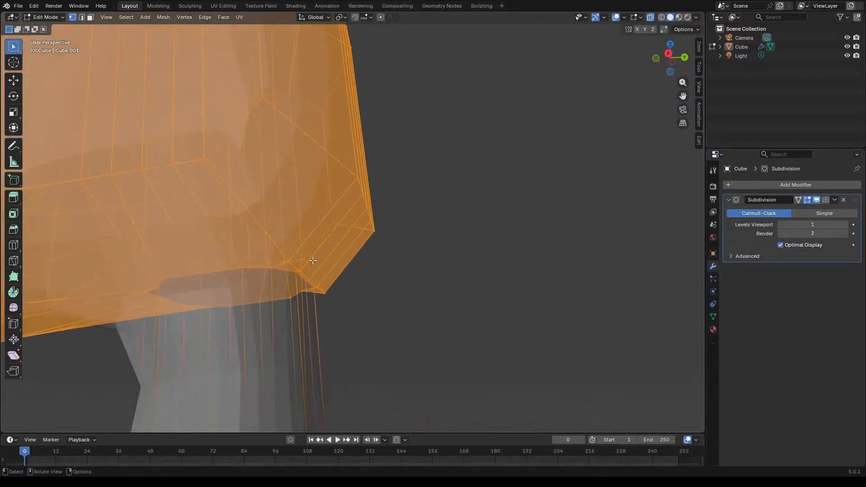
{"action": "left_click", "coordinate": [298, 279], "text": "shift"}
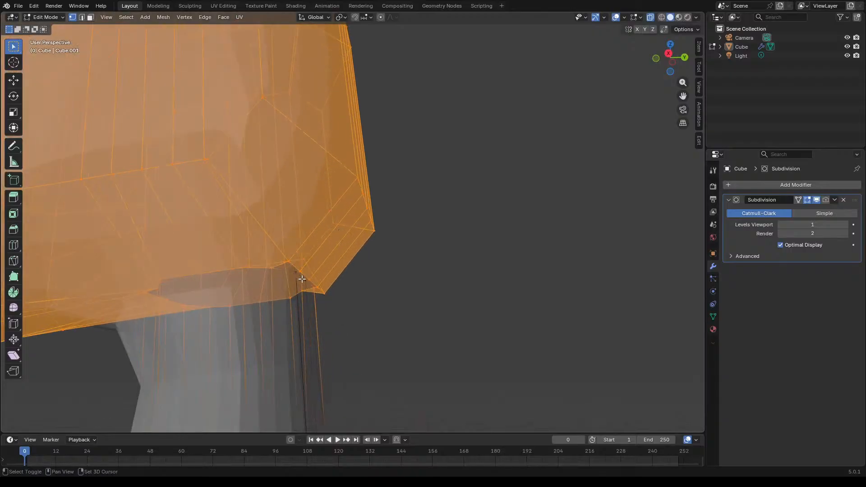
{"action": "left_click", "coordinate": [295, 272], "text": "shift"}
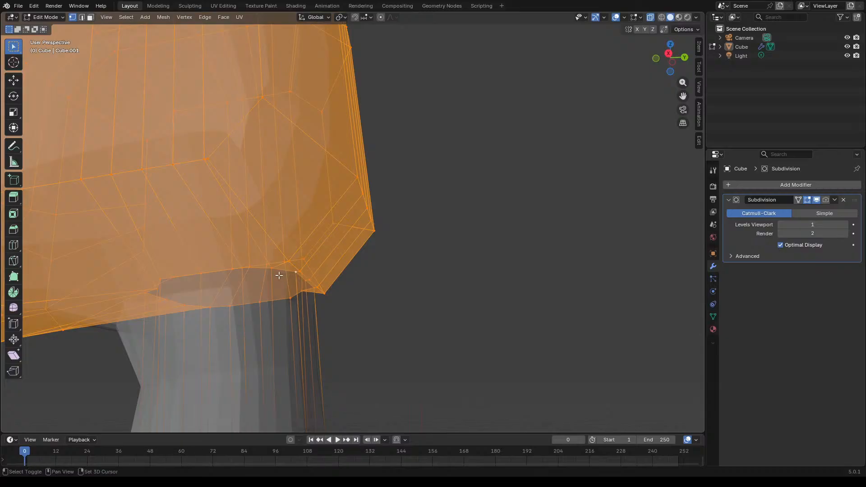
{"action": "left_click", "coordinate": [280, 269], "text": "alt+shift"}
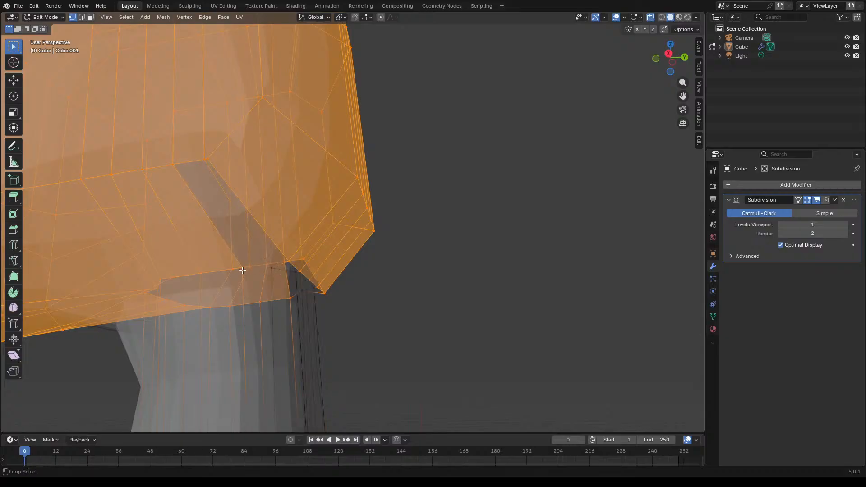
{"action": "scroll", "coordinate": [184, 276], "scroll_direction": "down", "scroll_amount": 5}
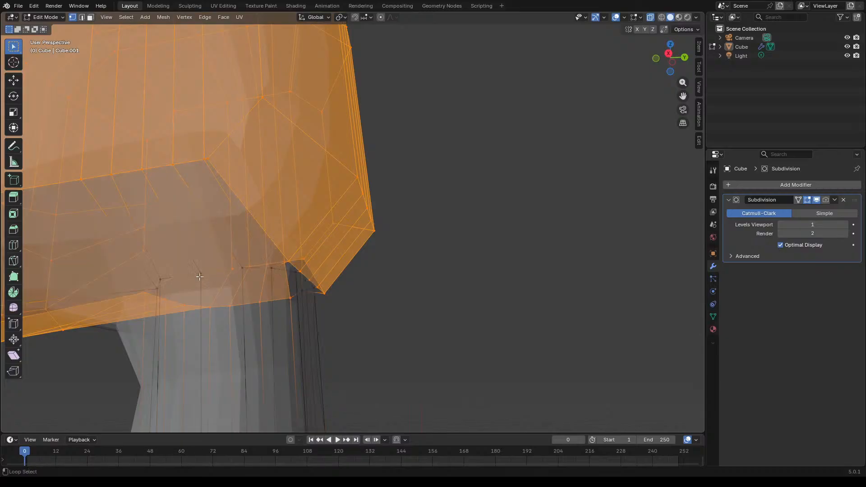
{"action": "middle_click_drag", "start_coordinate": [253, 271], "coordinate": [407, 250]}
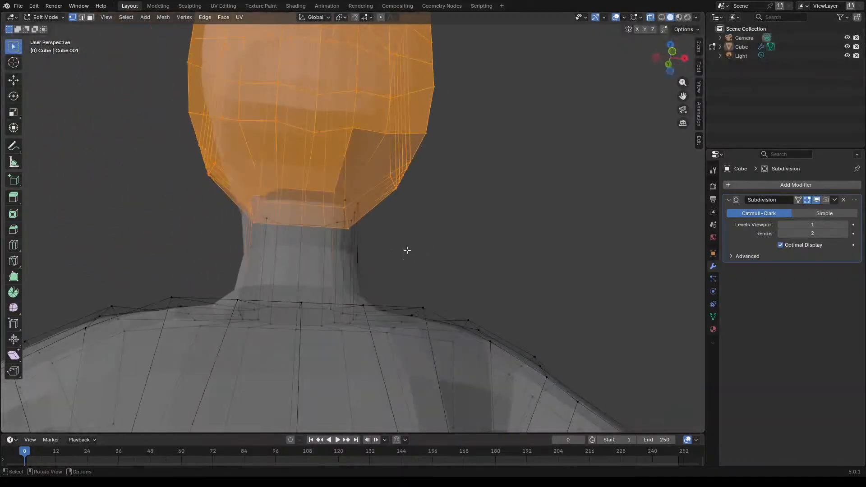
{"action": "middle_click_drag", "start_coordinate": [315, 188], "coordinate": [317, 255]}
{"action": "scroll", "coordinate": [398, 218], "scroll_direction": "down", "scroll_amount": 4}
{"action": "key", "text": "g"}
{"action": "key", "text": "y"}
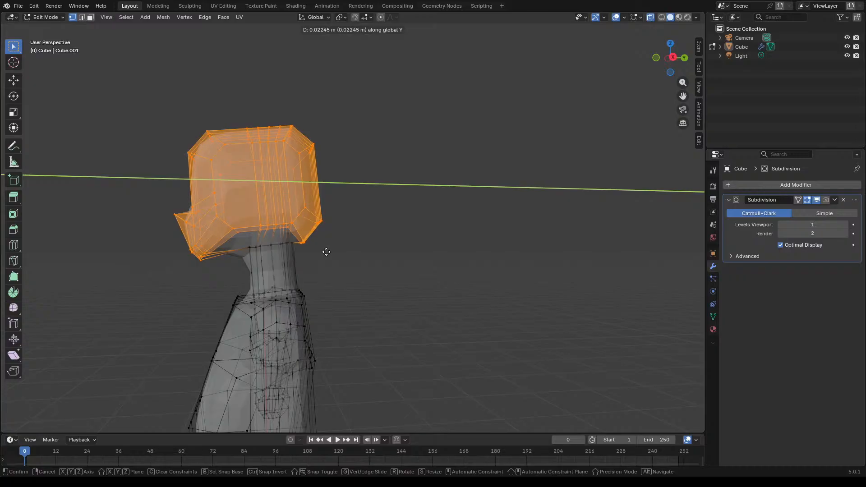
{"action": "left_click", "coordinate": [326, 251]}
{"action": "left_click", "coordinate": [356, 251]}
Step: Examine the smoothed full figure in Object Mode, including the crotch area from behind
{"action": "middle_click_drag", "start_coordinate": [356, 251], "coordinate": [482, 273]}
{"action": "scroll", "coordinate": [361, 261], "scroll_direction": "down", "scroll_amount": 6}
{"action": "scroll", "coordinate": [410, 270], "scroll_direction": "down", "scroll_amount": 3}
{"action": "scroll", "coordinate": [403, 301], "scroll_direction": "up", "scroll_amount": 4}
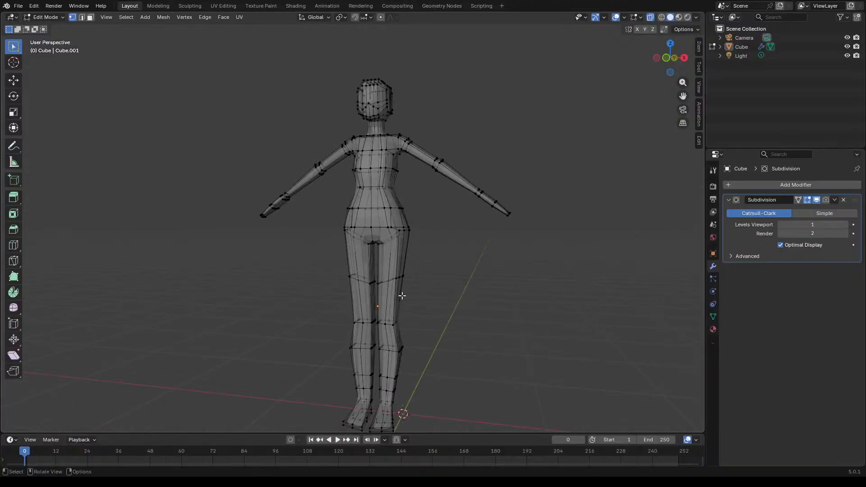
{"action": "key", "text": "Tab"}
{"action": "mouse_move", "coordinate": [429, 272]}
{"action": "middle_mouse_down"}
{"action": "mouse_move", "coordinate": [526, 263]}
{"action": "mouse_move", "coordinate": [419, 276]}
{"action": "middle_mouse_up"}
{"action": "middle_click_drag", "start_coordinate": [318, 260], "coordinate": [326, 220]}
{"action": "scroll", "coordinate": [330, 250], "scroll_direction": "up", "scroll_amount": 9}
{"action": "left_click", "coordinate": [368, 243]}
Step: Delete the two large faces between the legs under the crotch
{"action": "key", "text": "Tab"}
{"action": "scroll", "coordinate": [306, 232], "scroll_direction": "up", "scroll_amount": 3}
{"action": "left_click", "coordinate": [253, 256]}
{"action": "left_click", "coordinate": [265, 277]}
{"action": "middle_click_drag", "start_coordinate": [346, 237], "coordinate": [353, 220]}
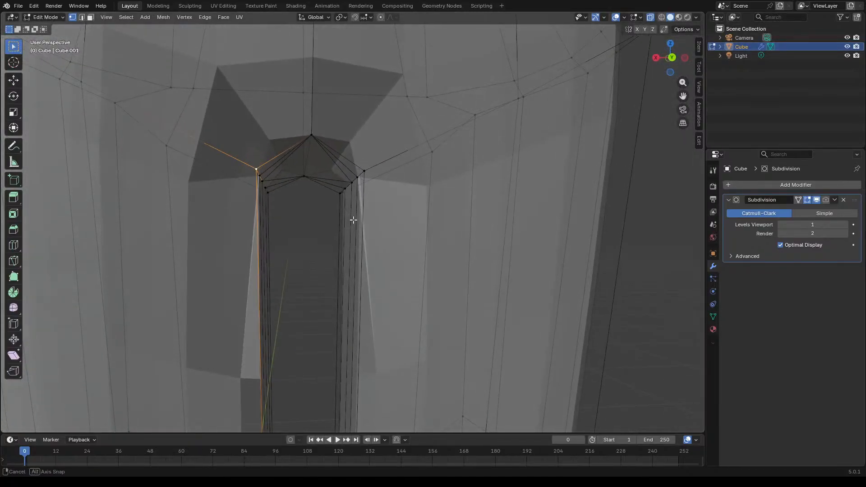
{"action": "scroll", "coordinate": [303, 190], "scroll_direction": "up", "scroll_amount": 2}
{"action": "left_click", "coordinate": [305, 160]}
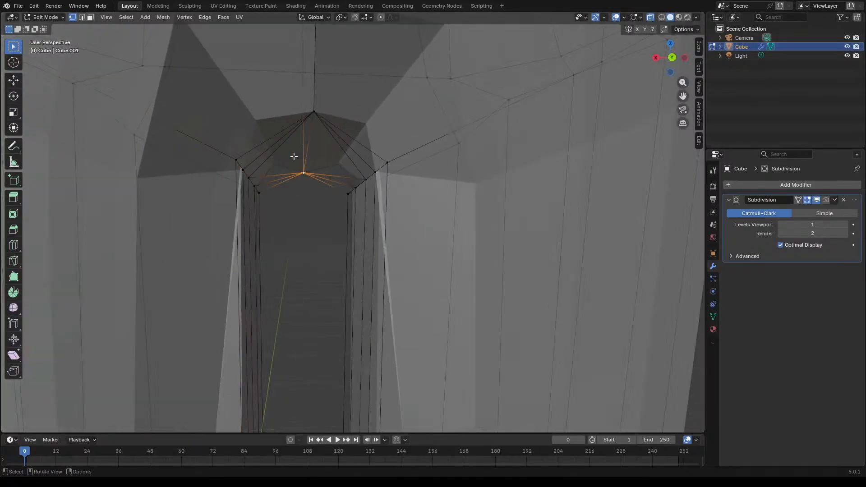
{"action": "key", "text": "3"}
{"action": "left_click", "coordinate": [284, 164]}
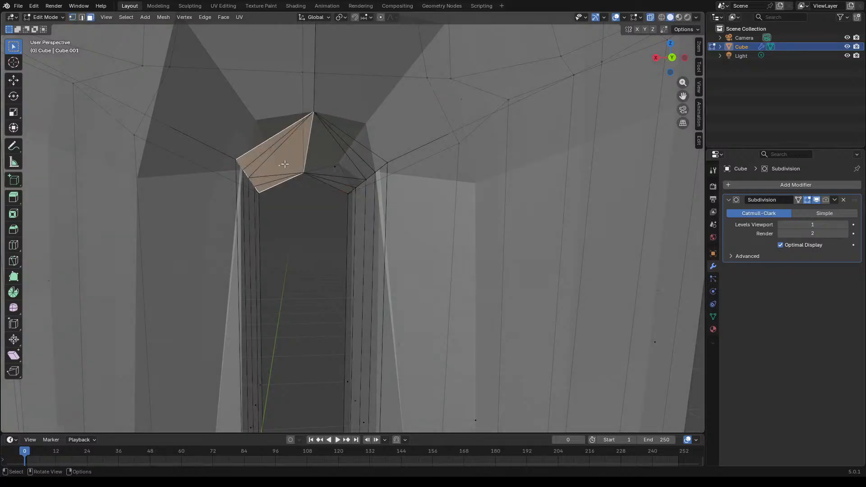
{"action": "left_click", "coordinate": [331, 164], "text": "shift"}
{"action": "middle_click_drag", "start_coordinate": [333, 166], "coordinate": [381, 176]}
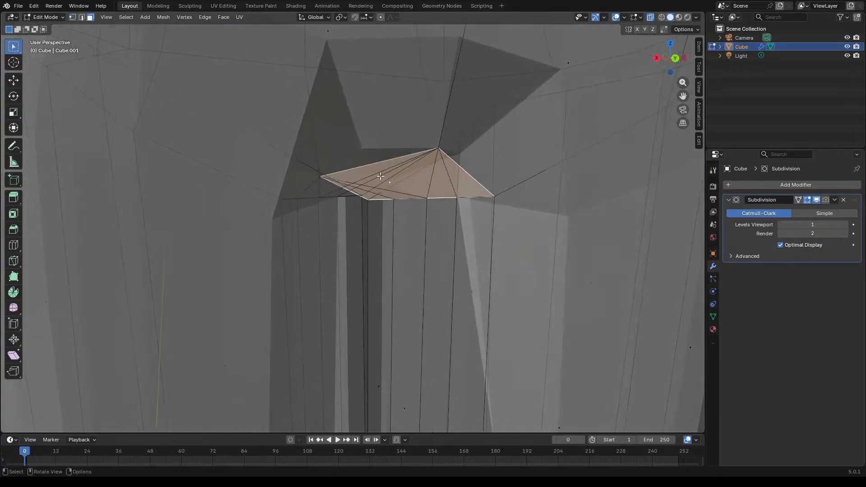
{"action": "middle_click_drag", "start_coordinate": [435, 192], "coordinate": [391, 196]}
{"action": "middle_click_drag", "start_coordinate": [245, 198], "coordinate": [322, 198]}
{"action": "key", "text": "x"}
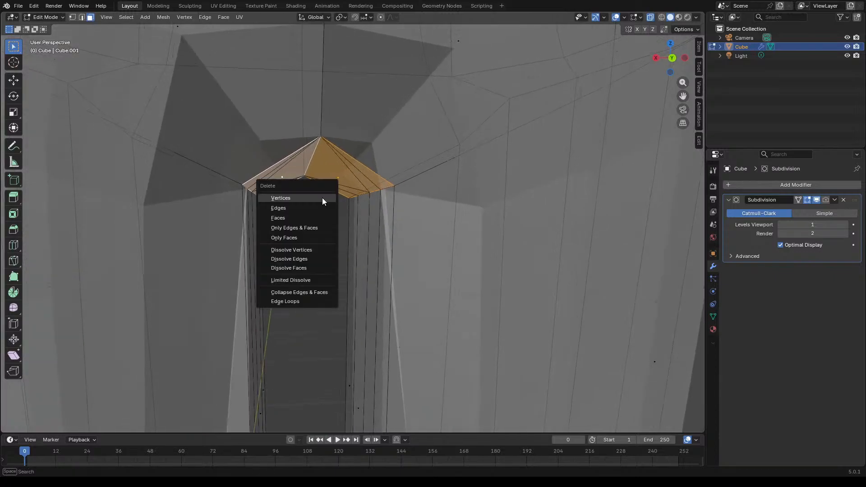
{"action": "left_click", "coordinate": [306, 209]}
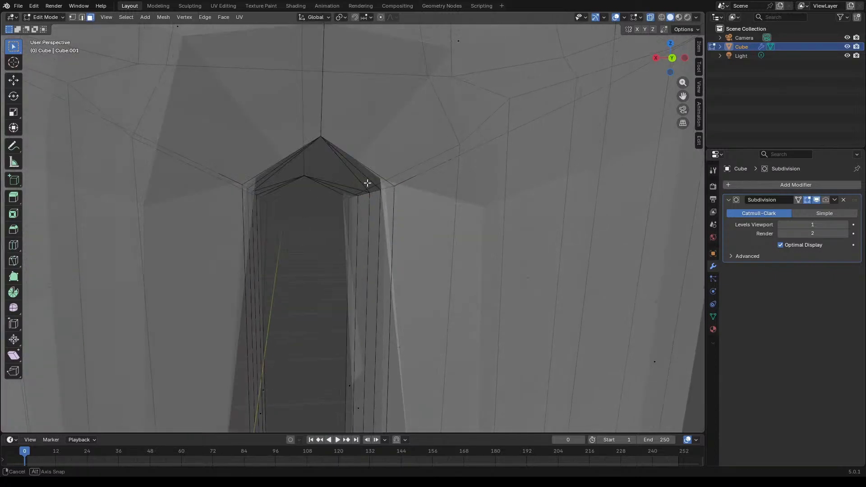
Step: Fill triangular faces from the front centre crotch vertex to the frontmost inner-thigh vertices of the figure's right leg
{"action": "middle_click_drag", "start_coordinate": [367, 183], "coordinate": [368, 179]}
{"action": "key", "text": "1"}
{"action": "left_click", "coordinate": [310, 174]}
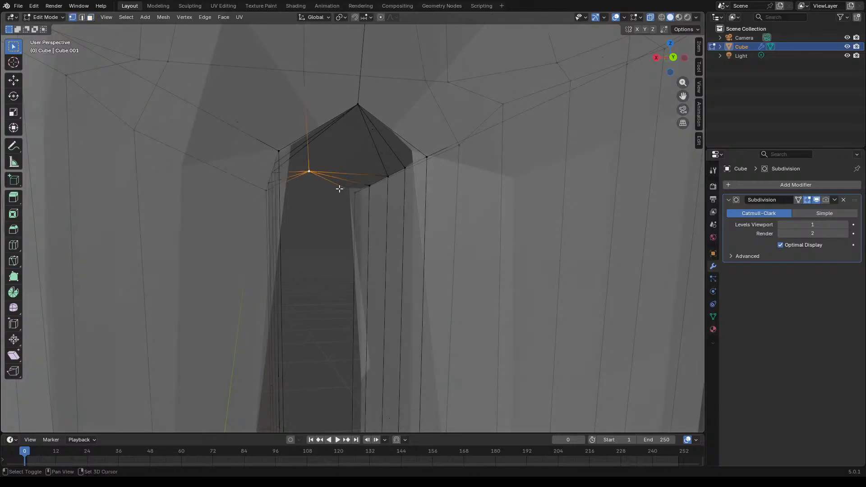
{"action": "left_click", "coordinate": [354, 194], "text": "shift"}
{"action": "left_click", "coordinate": [368, 186], "text": "shift"}
{"action": "key", "text": "f"}
{"action": "left_click", "coordinate": [369, 185]}
{"action": "left_click", "coordinate": [383, 177], "text": "shift"}
{"action": "left_click", "coordinate": [317, 173], "text": "shift"}
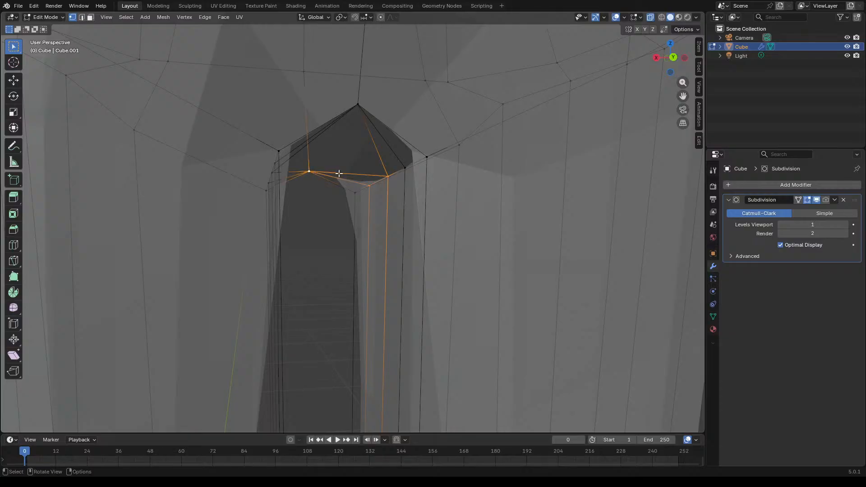
Step: Fill the right leg's remaining crotch triangles, joining its middle and rear inner-thigh vertices to the centre crotch vertices
{"action": "left_click", "coordinate": [387, 177]}
{"action": "left_click", "coordinate": [359, 105], "text": "shift"}
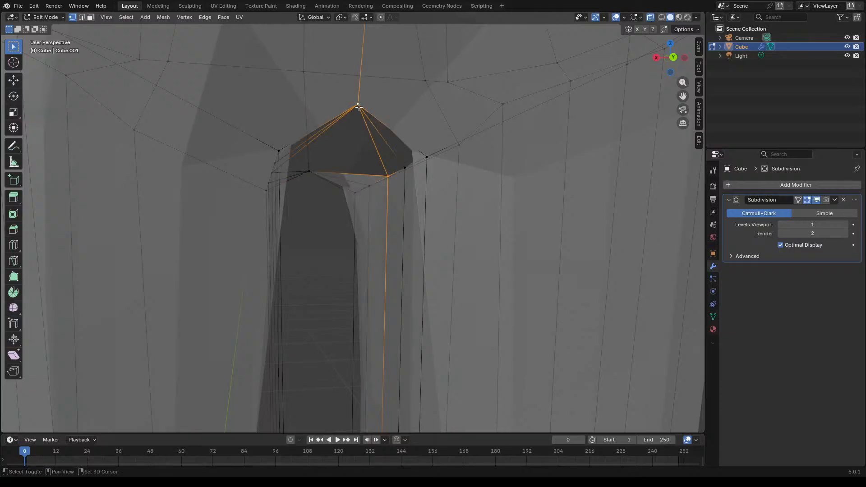
{"action": "left_click", "coordinate": [312, 173], "text": "shift"}
{"action": "key", "text": "f"}
{"action": "left_click", "coordinate": [404, 168]}
{"action": "left_click", "coordinate": [387, 176], "text": "shift"}
{"action": "left_click", "coordinate": [358, 105], "text": "shift"}
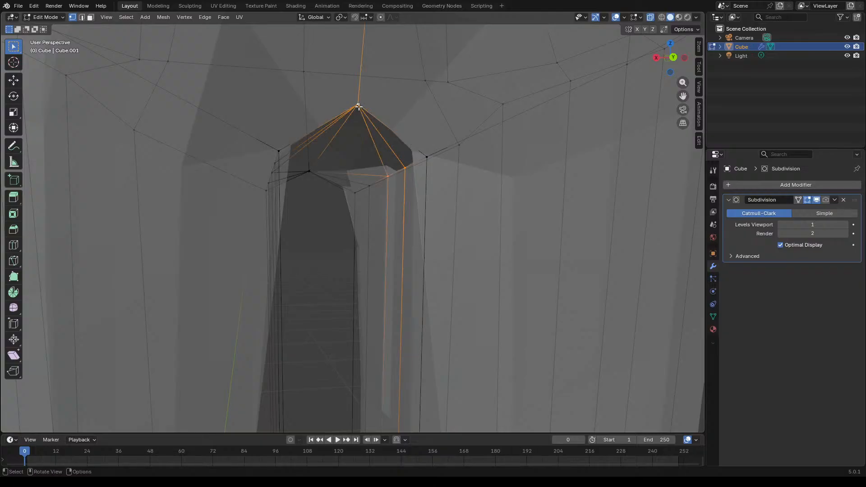
{"action": "key", "text": "f"}
{"action": "left_click", "coordinate": [422, 157]}
{"action": "left_click", "coordinate": [405, 167], "text": "shift"}
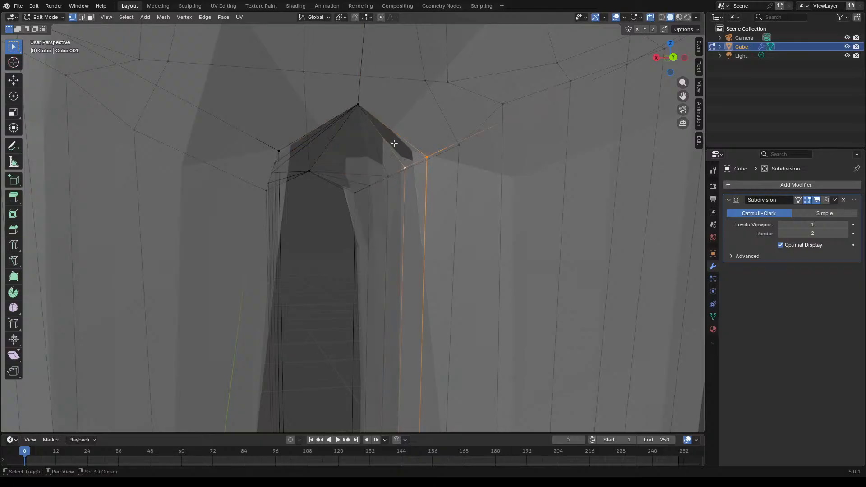
{"action": "left_click", "coordinate": [359, 106], "text": "shift"}
{"action": "key", "text": "f"}
Step: Fill two triangular faces from the front centre crotch vertex to the front inner-thigh vertices of the left leg
{"action": "middle_click_drag", "start_coordinate": [403, 162], "coordinate": [375, 166]}
{"action": "left_click", "coordinate": [246, 196]}
{"action": "left_click", "coordinate": [288, 176], "text": "shift"}
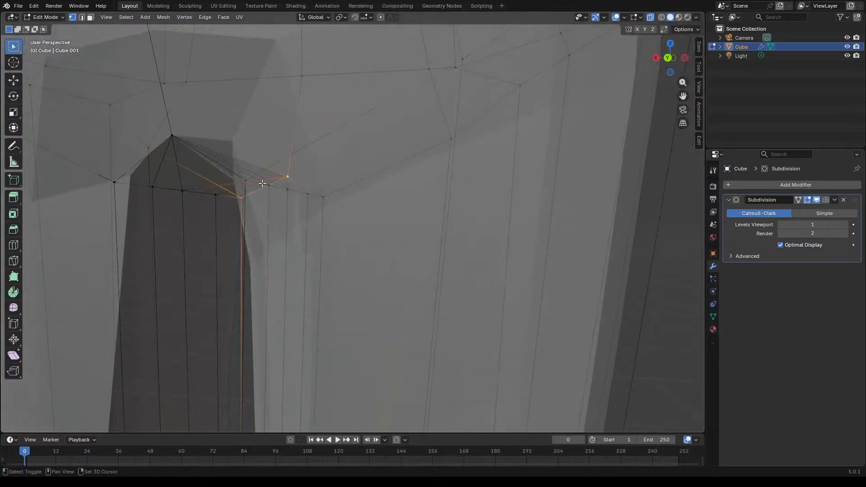
{"action": "left_click", "coordinate": [220, 194], "text": "shift"}
{"action": "key", "text": "f"}
{"action": "left_click", "coordinate": [188, 193]}
{"action": "left_click", "coordinate": [216, 193], "text": "shift"}
{"action": "left_click", "coordinate": [282, 177], "text": "shift"}
{"action": "key", "text": "f"}
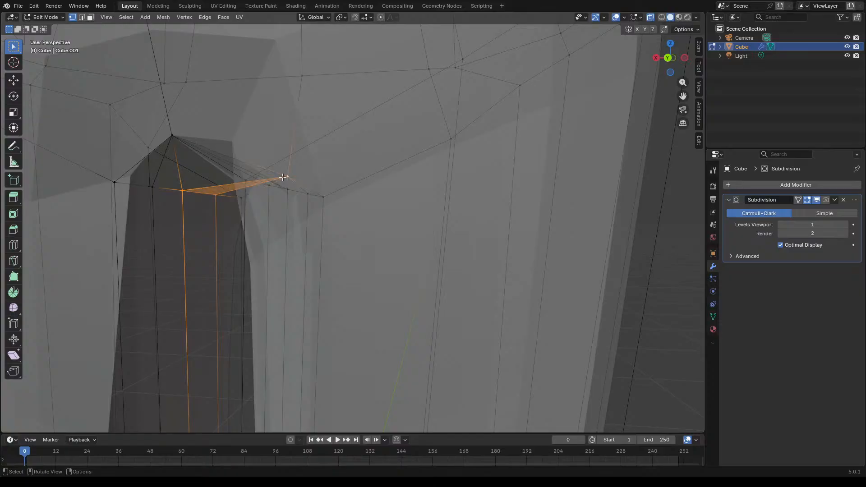
Step: Fill two triangles on the left leg, joining its middle inner-thigh vertices to the front and rear centre crotch vertices
{"action": "left_click", "coordinate": [183, 190]}
{"action": "left_click", "coordinate": [171, 135], "text": "shift"}
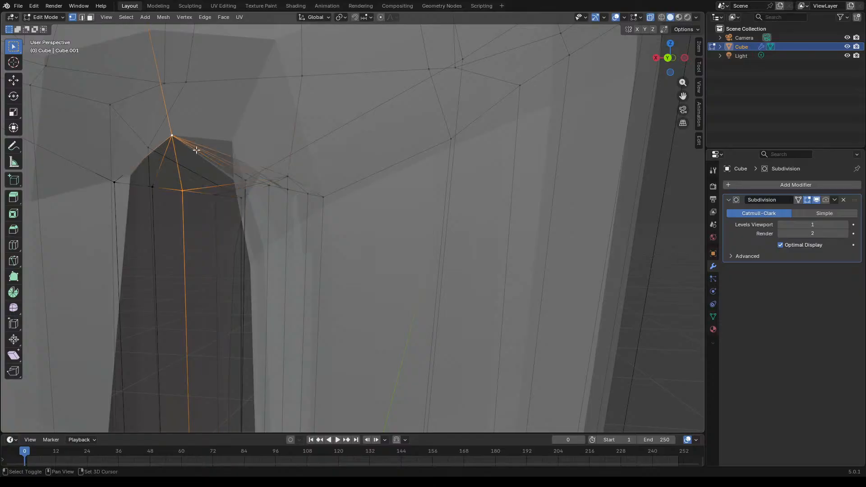
{"action": "left_click", "coordinate": [286, 178], "text": "shift"}
{"action": "key", "text": "f"}
{"action": "left_click", "coordinate": [153, 186]}
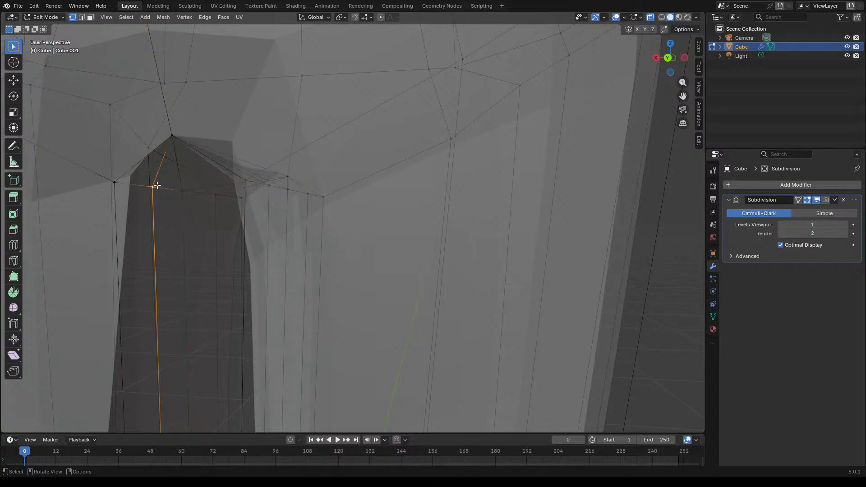
{"action": "left_click", "coordinate": [169, 149], "text": "shift"}
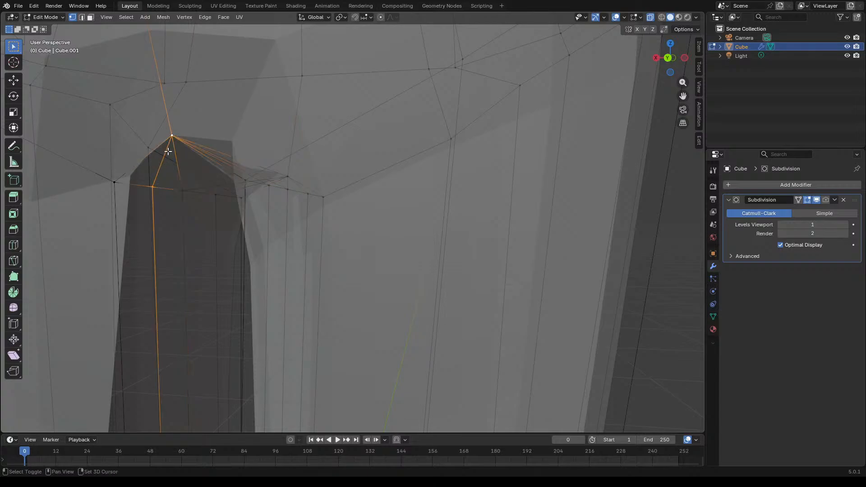
{"action": "left_click", "coordinate": [182, 190], "text": "shift"}
{"action": "key", "text": "f"}
Step: Fill the rearmost left-leg crotch triangle between the rear centre crotch vertex and the two rear inner-thigh vertices
{"action": "left_click", "coordinate": [115, 182]}
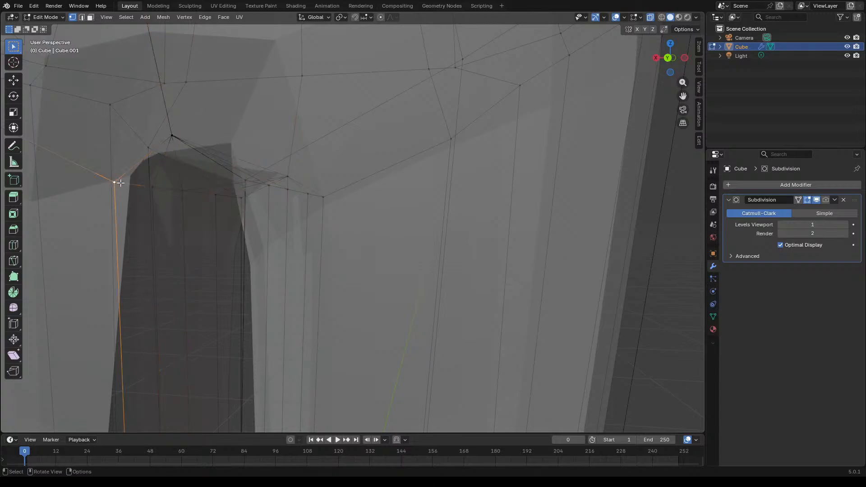
{"action": "left_click", "coordinate": [152, 187], "text": "shift"}
{"action": "left_click", "coordinate": [171, 136], "text": "shift"}
{"action": "key", "text": "f"}
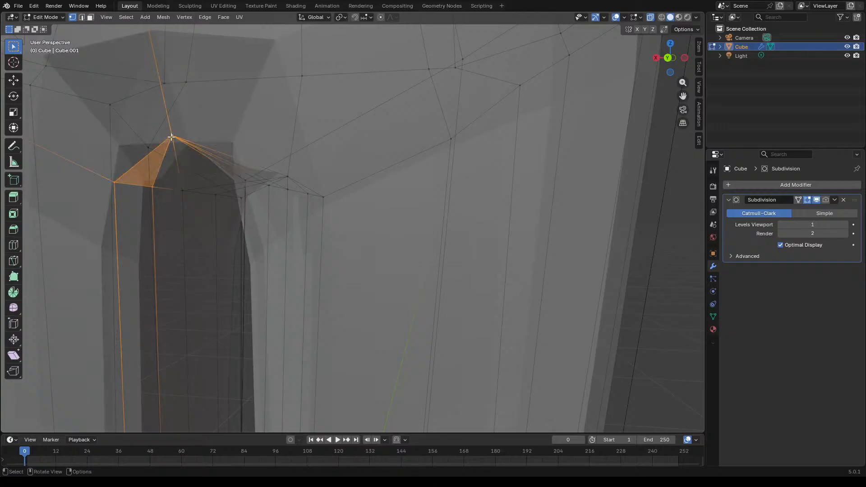
{"action": "scroll", "coordinate": [243, 190], "scroll_direction": "down", "scroll_amount": 10}
{"action": "left_click", "coordinate": [384, 221]}
Step: Check the figure's body from the side, switch to Clip Studio Paint and examine the hips in the side-view reference
{"action": "middle_click_drag", "start_coordinate": [384, 220], "coordinate": [418, 188]}
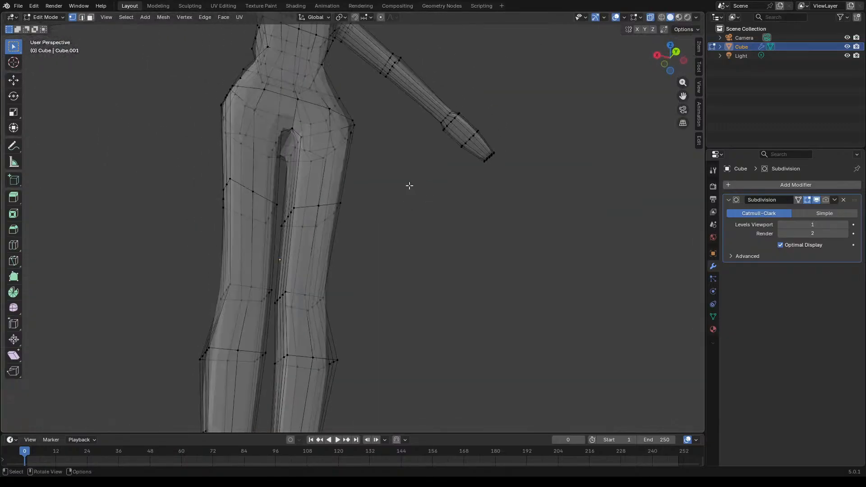
{"action": "scroll", "coordinate": [280, 127], "scroll_direction": "up", "scroll_amount": 4}
{"action": "scroll", "coordinate": [441, 185], "scroll_direction": "down", "scroll_amount": 8}
{"action": "middle_click_drag", "start_coordinate": [415, 223], "coordinate": [344, 211]}
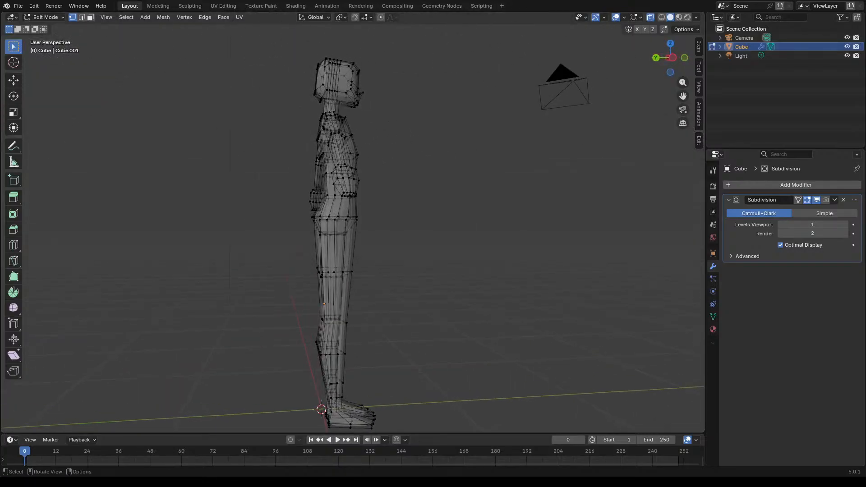
{"action": "key", "text": "alt+Tab"}
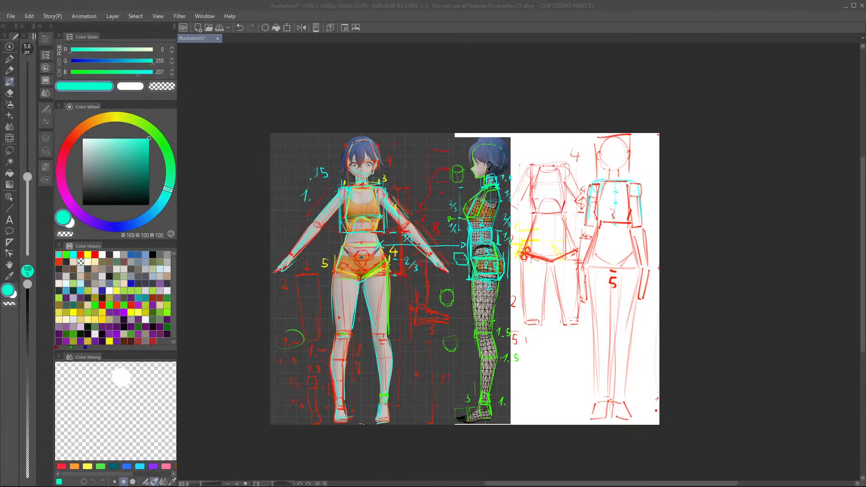
{"action": "scroll", "coordinate": [390, 252], "scroll_direction": "down", "scroll_amount": 1}
{"action": "scroll", "coordinate": [432, 265], "scroll_direction": "up", "scroll_amount": 2}
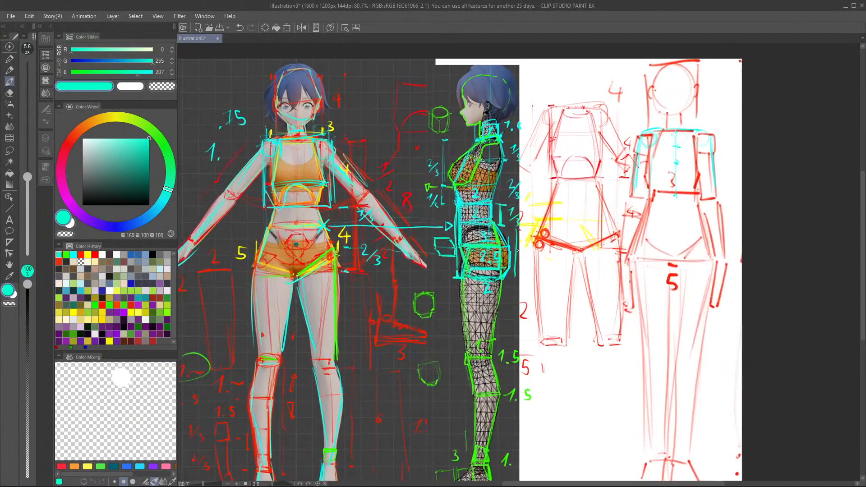
{"action": "scroll", "coordinate": [523, 253], "scroll_direction": "up", "scroll_amount": 4}
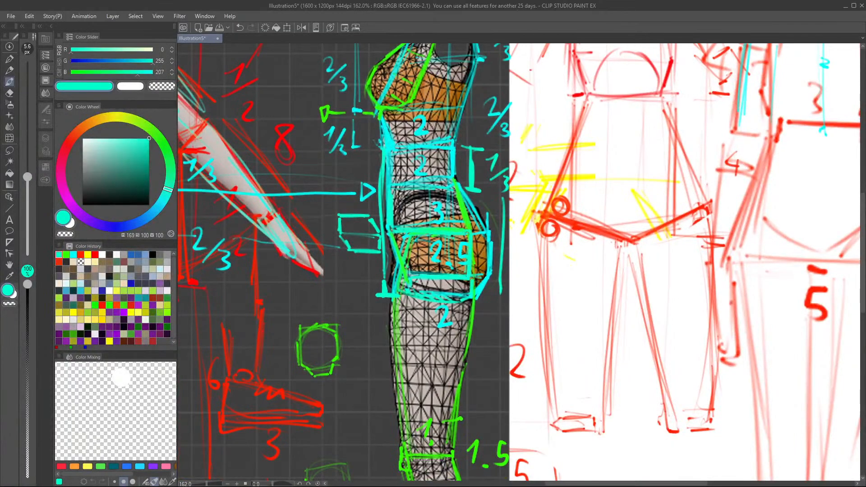
Step: Sketch red guide strokes over the hips and buttocks of the side-view reference
{"action": "left_click", "coordinate": [65, 152]}
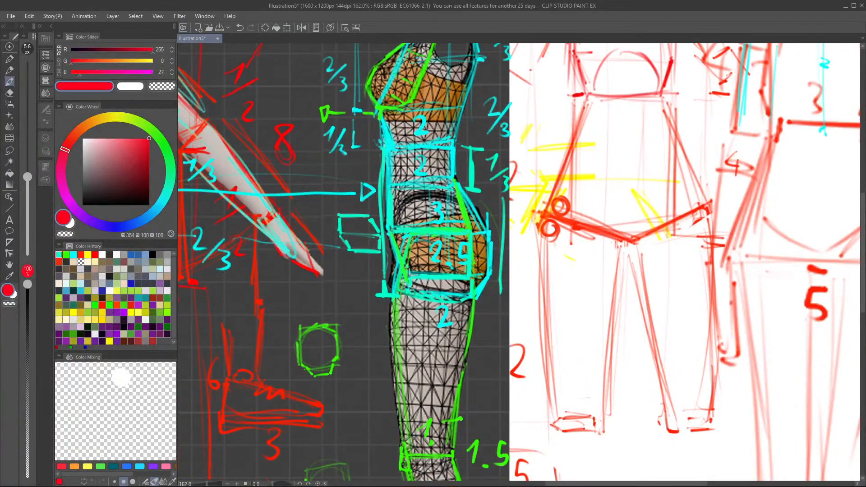
{"action": "mouse_move", "coordinate": [472, 263]}
{"action": "left_mouse_down"}
{"action": "mouse_move", "coordinate": [472, 255]}
{"action": "mouse_move", "coordinate": [471, 269]}
{"action": "left_mouse_up"}
{"action": "mouse_move", "coordinate": [471, 230]}
{"action": "left_mouse_down"}
{"action": "mouse_move", "coordinate": [461, 193]}
{"action": "mouse_move", "coordinate": [472, 225]}
{"action": "left_mouse_up"}
{"action": "left_click_drag", "start_coordinate": [386, 185], "coordinate": [402, 268]}
{"action": "mouse_move", "coordinate": [492, 242]}
{"action": "left_mouse_down"}
{"action": "mouse_move", "coordinate": [488, 275]}
{"action": "mouse_move", "coordinate": [472, 295]}
{"action": "left_mouse_up"}
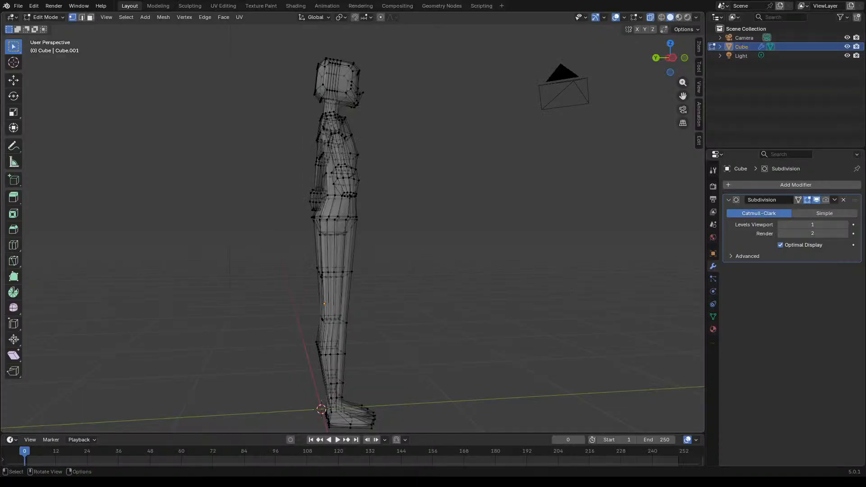
Step: Switch back to Blender and move the two lower buttock vertices backward along the Y axis by about 0.094 m
{"action": "scroll", "coordinate": [369, 239], "scroll_direction": "up", "scroll_amount": 2}
{"action": "middle_click_drag", "start_coordinate": [370, 239], "coordinate": [470, 211]}
{"action": "scroll", "coordinate": [410, 212], "scroll_direction": "up", "scroll_amount": 5}
{"action": "left_click", "coordinate": [478, 212]}
{"action": "left_click", "coordinate": [322, 216], "text": "shift"}
{"action": "middle_click_drag", "start_coordinate": [452, 259], "coordinate": [483, 263]}
{"action": "left_click", "coordinate": [324, 215], "text": "shift"}
{"action": "left_click", "coordinate": [370, 241], "text": "shift"}
{"action": "middle_click_drag", "start_coordinate": [412, 286], "coordinate": [458, 296]}
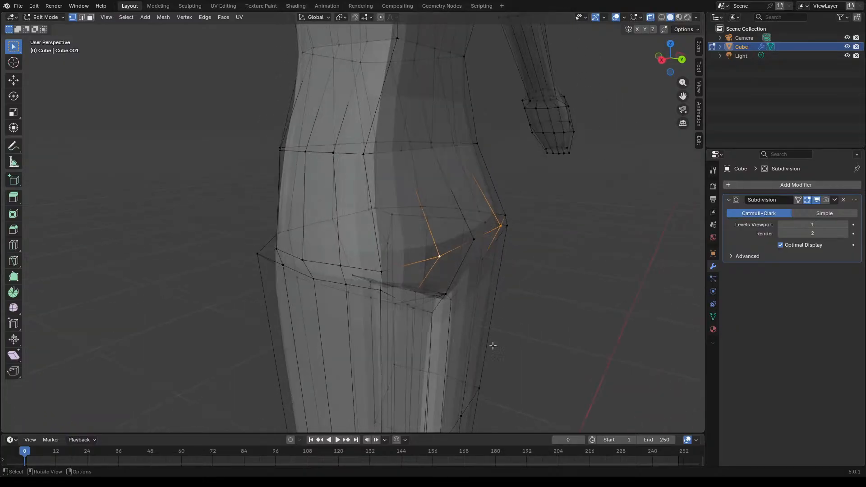
{"action": "key", "text": "g"}
{"action": "key", "text": "y"}
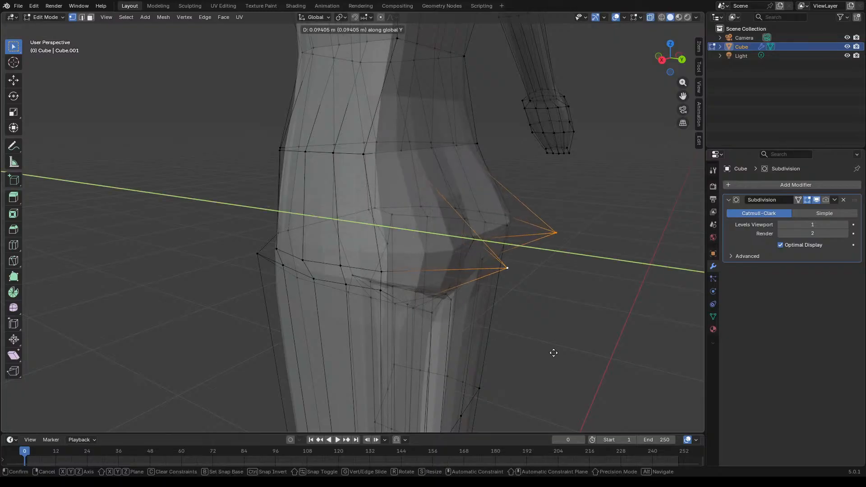
{"action": "left_click", "coordinate": [554, 351]}
Step: Move the two lower-back vertices above the buttocks backward along the Y axis by about 0.029 m
{"action": "mouse_move", "coordinate": [560, 342]}
{"action": "middle_mouse_down"}
{"action": "mouse_move", "coordinate": [510, 325]}
{"action": "mouse_move", "coordinate": [543, 303]}
{"action": "mouse_move", "coordinate": [593, 311]}
{"action": "mouse_move", "coordinate": [588, 335]}
{"action": "mouse_move", "coordinate": [568, 345]}
{"action": "middle_mouse_up"}
{"action": "left_click", "coordinate": [439, 162]}
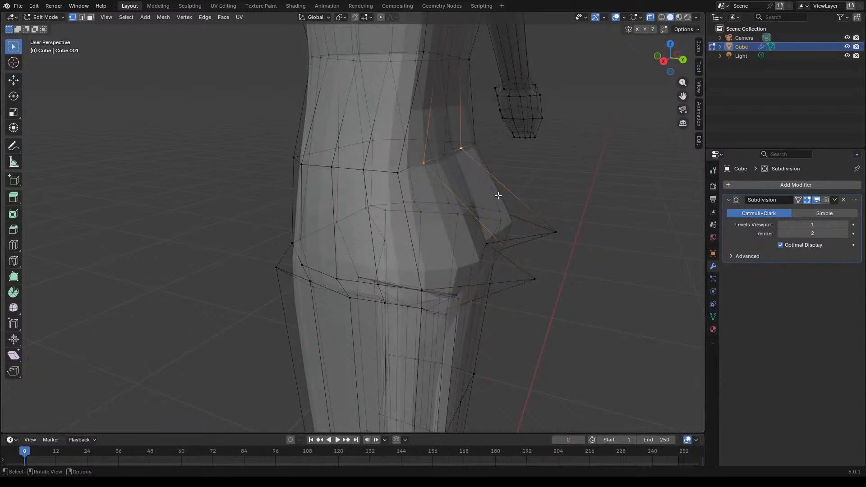
{"action": "key", "text": "g"}
{"action": "key", "text": "y"}
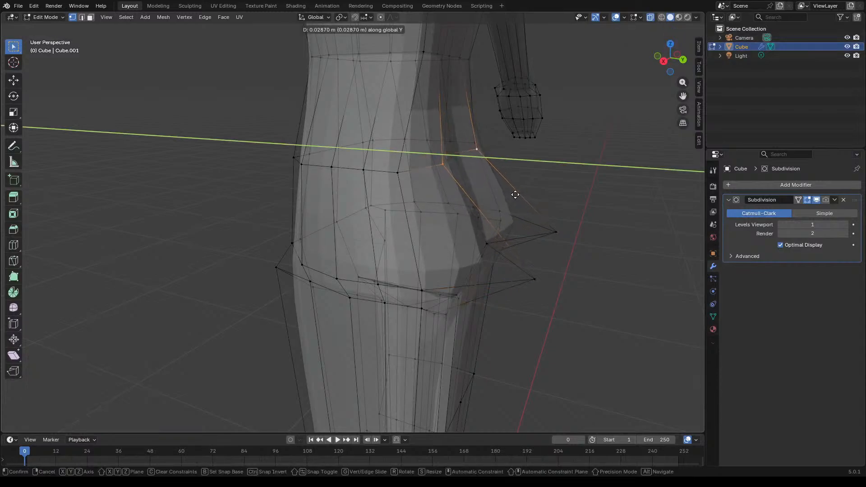
{"action": "left_click", "coordinate": [515, 195]}
{"action": "mouse_move", "coordinate": [560, 193]}
{"action": "middle_mouse_down"}
{"action": "mouse_move", "coordinate": [481, 171]}
{"action": "mouse_move", "coordinate": [510, 148]}
{"action": "mouse_move", "coordinate": [559, 145]}
{"action": "mouse_move", "coordinate": [584, 170]}
{"action": "mouse_move", "coordinate": [573, 179]}
{"action": "mouse_move", "coordinate": [607, 177]}
{"action": "mouse_move", "coordinate": [568, 201]}
{"action": "middle_mouse_up"}
{"action": "middle_click_drag", "start_coordinate": [573, 247], "coordinate": [482, 253]}
Step: Add one edge loop just below the knee ring on each leg, slid upward with a factor of about 0.65
{"action": "scroll", "coordinate": [307, 219], "scroll_direction": "down", "scroll_amount": 6}
{"action": "scroll", "coordinate": [450, 253], "scroll_direction": "down", "scroll_amount": 5}
{"action": "scroll", "coordinate": [481, 253], "scroll_direction": "up", "scroll_amount": 4}
{"action": "middle_click_drag", "start_coordinate": [484, 289], "coordinate": [475, 320]}
{"action": "middle_click_drag", "start_coordinate": [423, 342], "coordinate": [401, 339]}
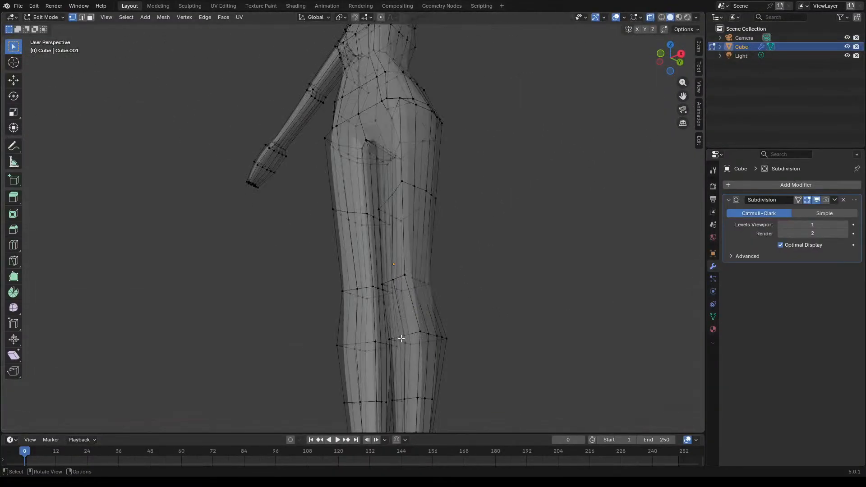
{"action": "scroll", "coordinate": [429, 306], "scroll_direction": "up", "scroll_amount": 4}
{"action": "key", "text": "ctrl+r"}
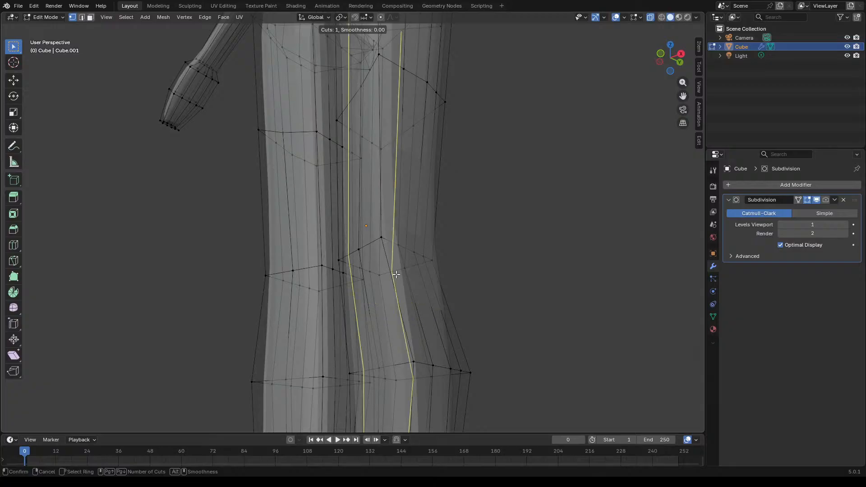
{"action": "left_click", "coordinate": [397, 289]}
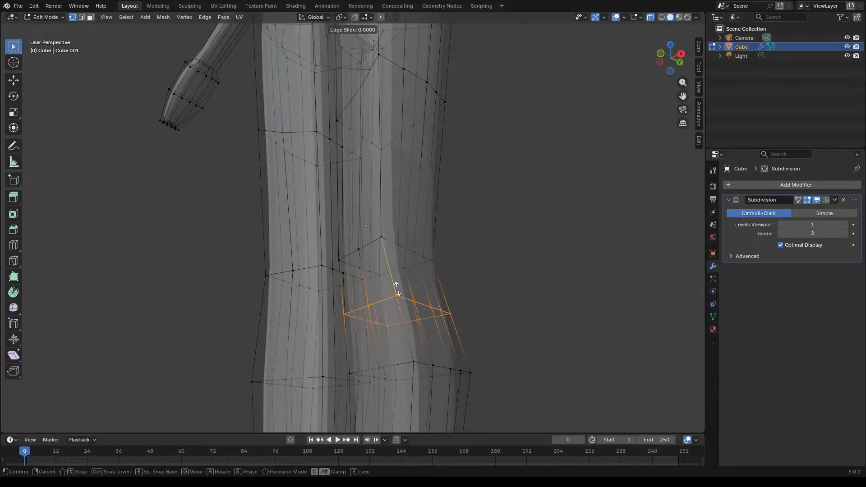
{"action": "left_click", "coordinate": [397, 245]}
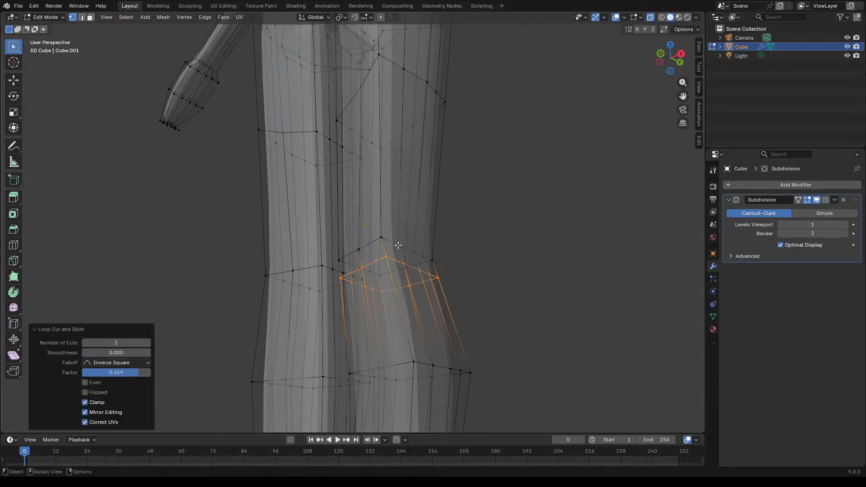
{"action": "key", "text": "ctrl+r"}
{"action": "left_click", "coordinate": [323, 306]}
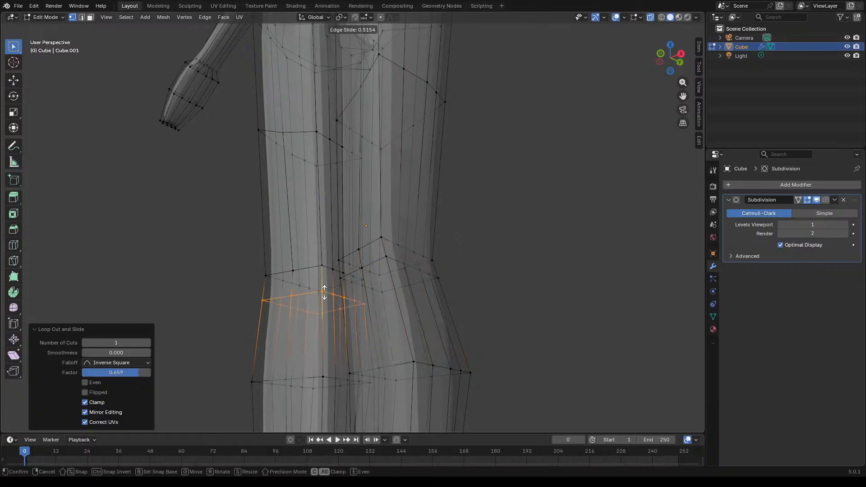
{"action": "left_click", "coordinate": [326, 293]}
Step: Add one edge loop just above the knee ring on each leg, slid downward with a factor of about -0.754
{"action": "middle_click_drag", "start_coordinate": [329, 295], "coordinate": [442, 306]}
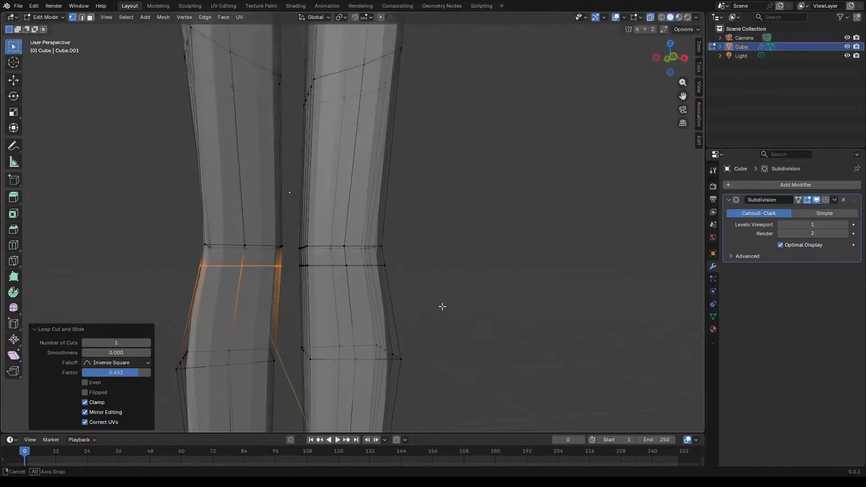
{"action": "key", "text": "ctrl+r"}
{"action": "left_click", "coordinate": [315, 172]}
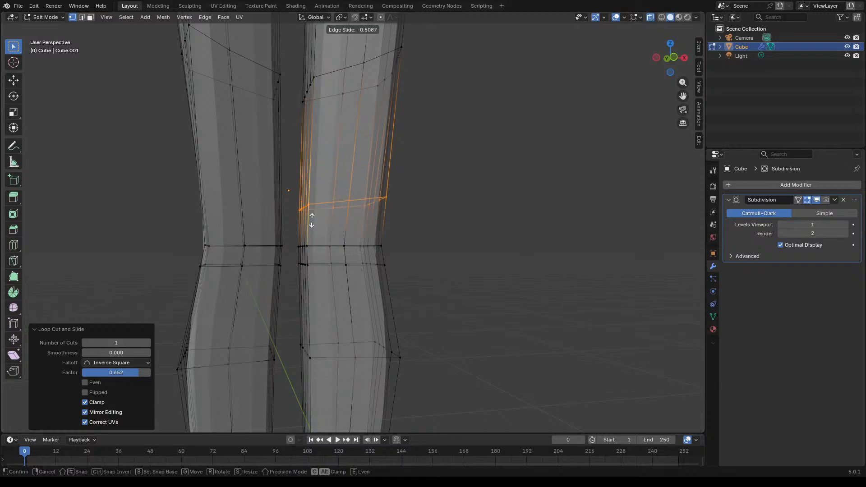
{"action": "left_click", "coordinate": [311, 225]}
{"action": "key", "text": "ctrl+r"}
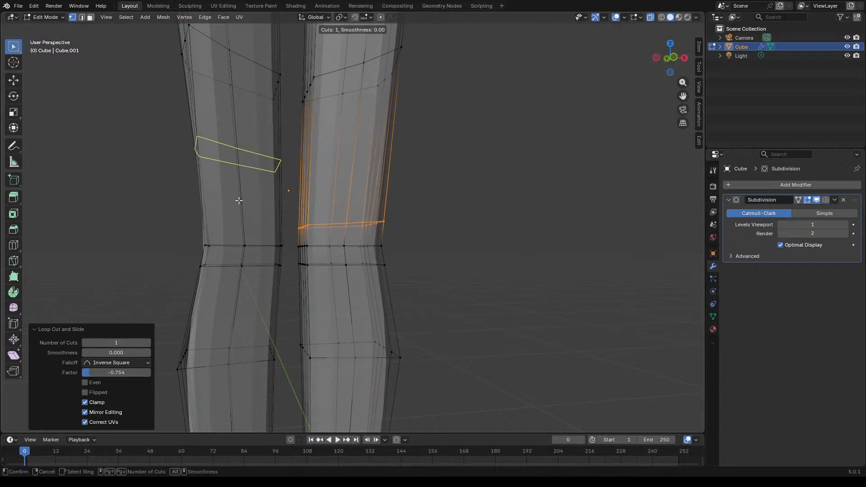
{"action": "left_click", "coordinate": [238, 201]}
{"action": "left_click", "coordinate": [251, 259]}
Step: Add a second edge loop above each knee, slid down towards the previous one with a factor of about -0.74
{"action": "middle_click_drag", "start_coordinate": [445, 261], "coordinate": [419, 268]}
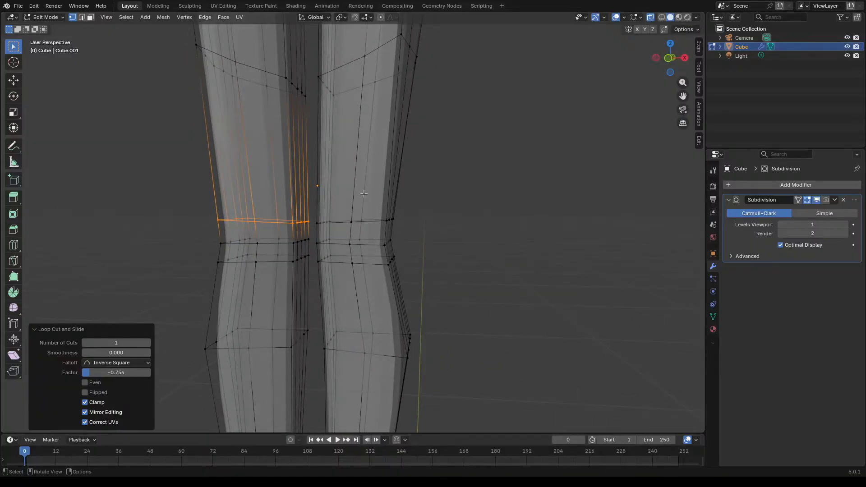
{"action": "key", "text": "ctrl+r"}
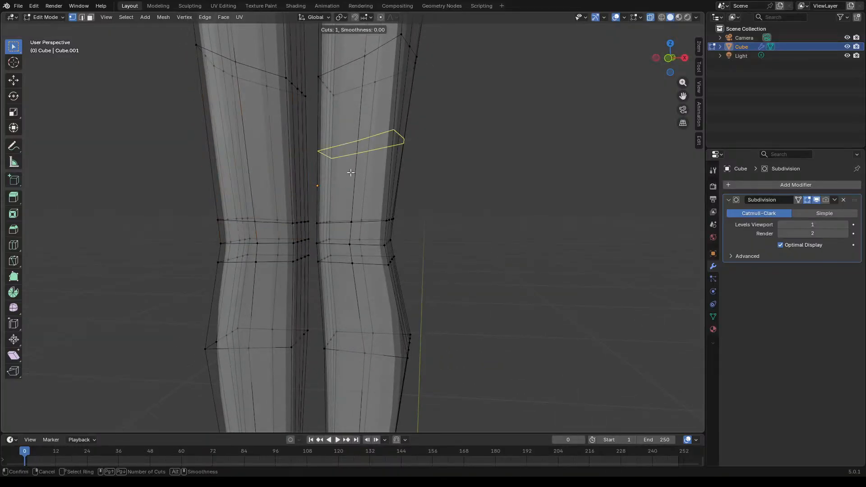
{"action": "left_click", "coordinate": [351, 172]}
{"action": "left_click", "coordinate": [342, 233]}
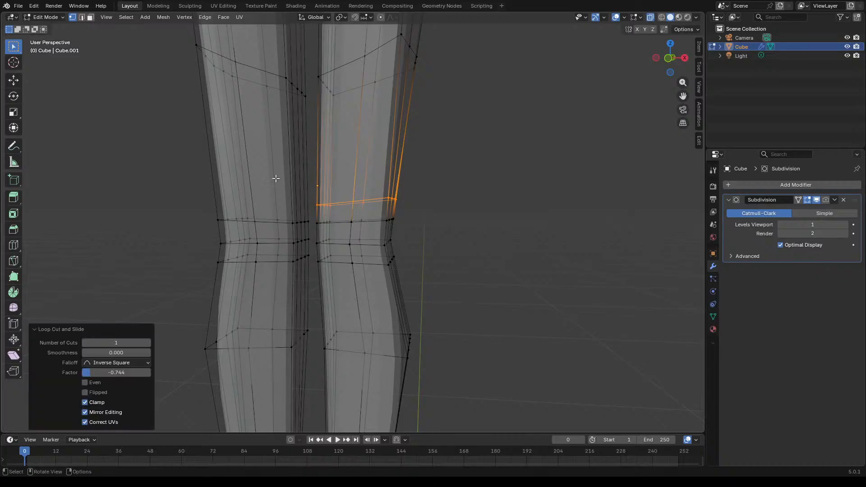
{"action": "key", "text": "ctrl+r"}
{"action": "left_click", "coordinate": [271, 151]}
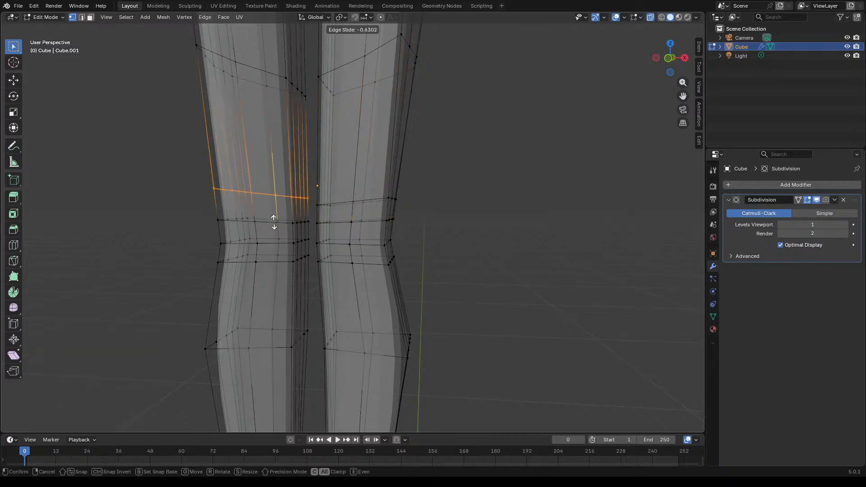
{"action": "left_click", "coordinate": [274, 228]}
{"action": "scroll", "coordinate": [383, 235], "scroll_direction": "down", "scroll_amount": 5}
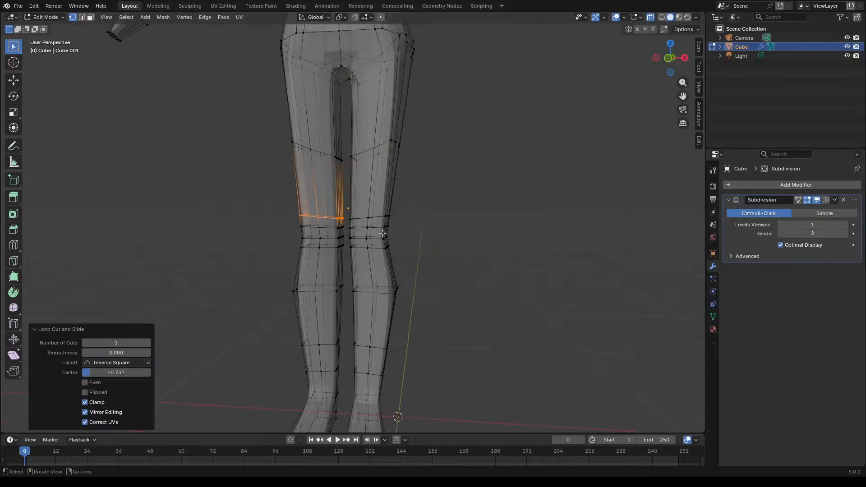
{"action": "left_click", "coordinate": [430, 249]}
{"action": "middle_click_drag", "start_coordinate": [430, 248], "coordinate": [412, 240]}
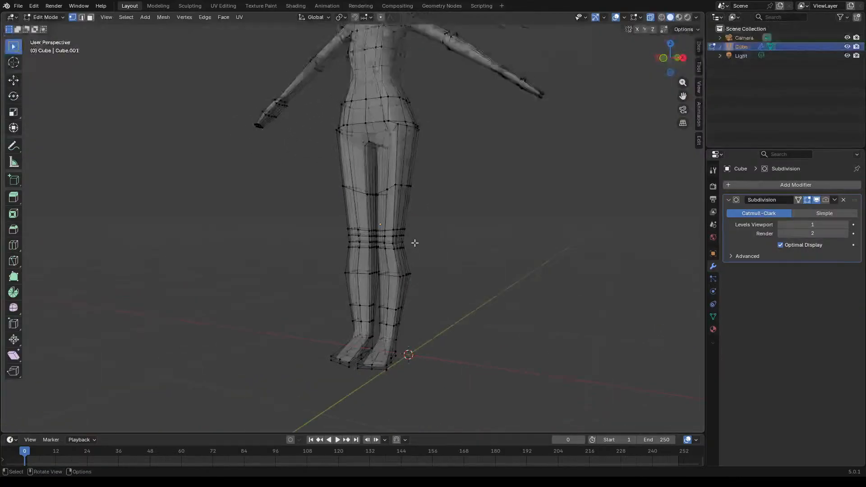
Step: Move the three middle front vertices of each kneecap, on the knee ring and the two loops above, forward along Y
{"action": "scroll", "coordinate": [412, 239], "scroll_direction": "up", "scroll_amount": 5}
{"action": "scroll", "coordinate": [407, 245], "scroll_direction": "up", "scroll_amount": 3}
{"action": "left_click", "coordinate": [334, 244]}
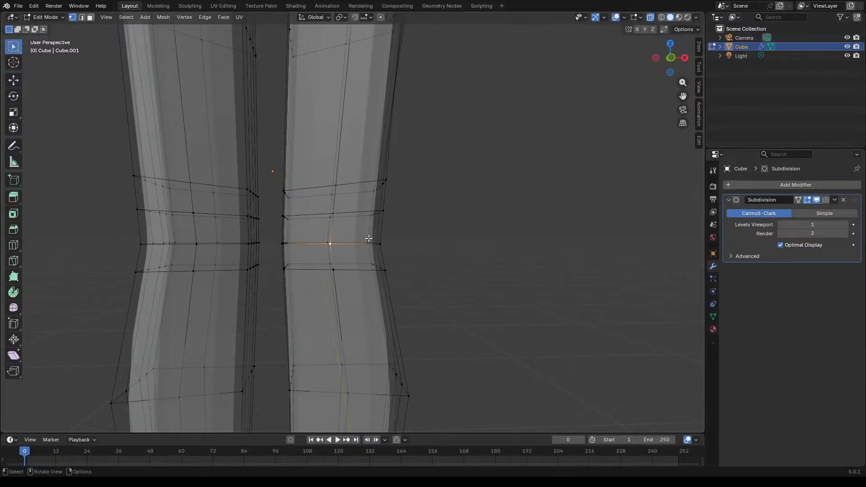
{"action": "middle_click_drag", "start_coordinate": [334, 243], "coordinate": [373, 223]}
{"action": "left_click", "coordinate": [364, 211], "text": "shift"}
{"action": "left_click", "coordinate": [368, 195], "text": "shift"}
{"action": "left_click", "coordinate": [233, 265], "text": "shift"}
{"action": "left_click", "coordinate": [232, 227], "text": "shift"}
{"action": "left_click", "coordinate": [229, 192], "text": "shift"}
{"action": "middle_click_drag", "start_coordinate": [261, 226], "coordinate": [415, 265]}
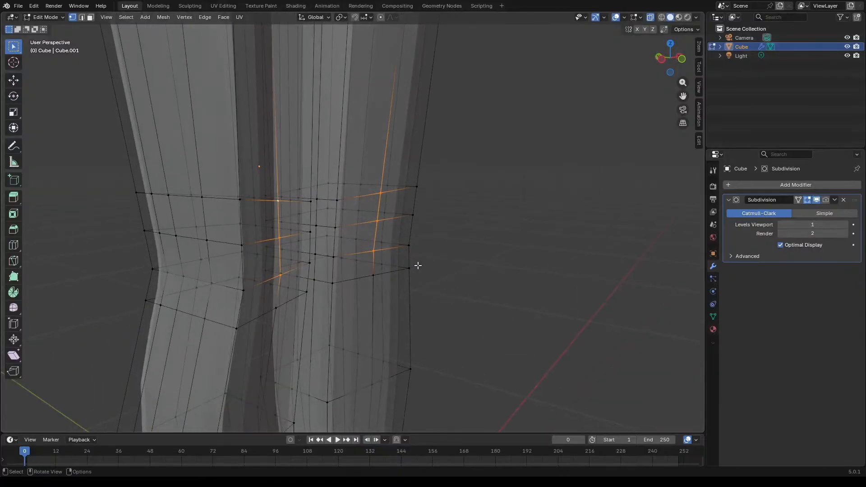
{"action": "key", "text": "g"}
{"action": "key", "text": "y"}
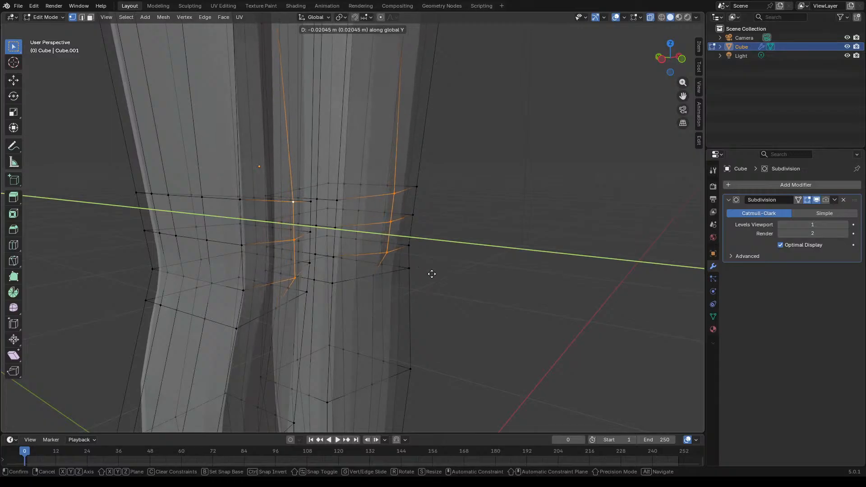
{"action": "left_click", "coordinate": [436, 273]}
Step: Move the two lower middle front vertices of each kneecap further forward along global Y by about 0.01 m
{"action": "left_click", "coordinate": [395, 251]}
{"action": "left_click", "coordinate": [396, 222], "text": "shift"}
{"action": "left_click", "coordinate": [300, 248], "text": "shift"}
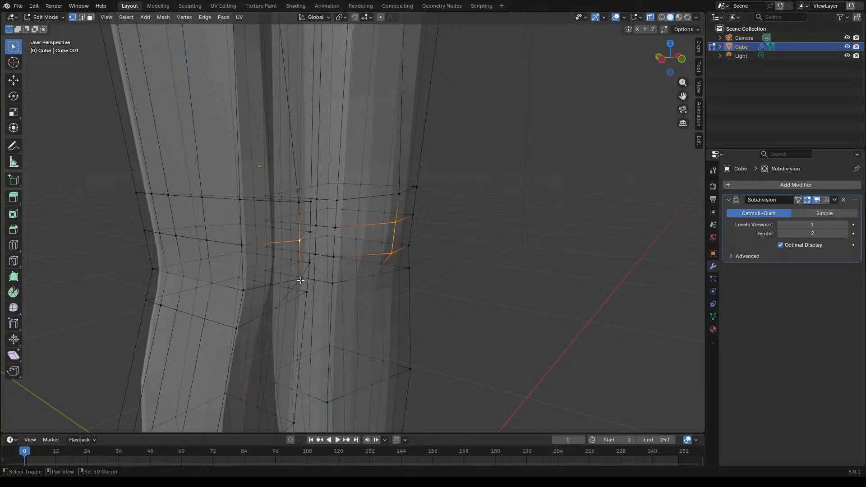
{"action": "middle_click_drag", "start_coordinate": [367, 284], "coordinate": [377, 284]}
{"action": "key", "text": "g"}
{"action": "key", "text": "y"}
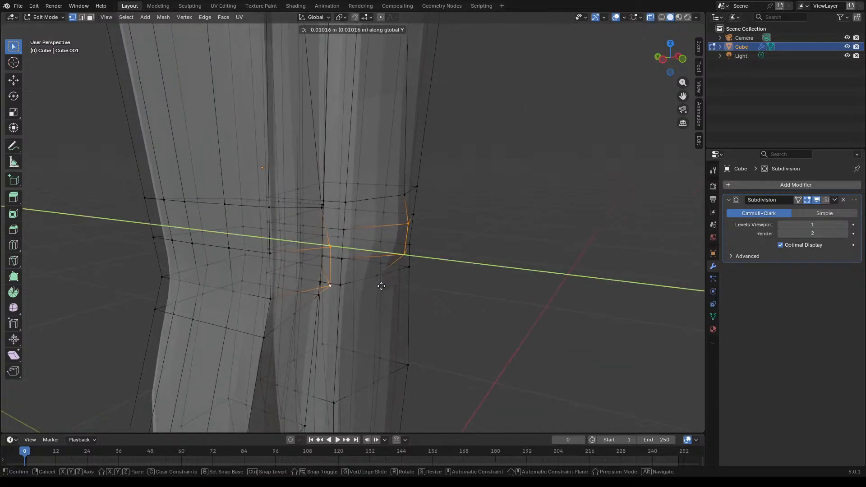
{"action": "left_click", "coordinate": [381, 286]}
{"action": "left_click", "coordinate": [483, 290]}
Step: Examine the smoothed legs and knee shape in Object Mode from several angles, then return to Edit Mode
{"action": "middle_click_drag", "start_coordinate": [483, 290], "coordinate": [502, 260]}
{"action": "key", "text": "Tab"}
{"action": "middle_click_drag", "start_coordinate": [453, 272], "coordinate": [565, 253]}
{"action": "scroll", "coordinate": [558, 260], "scroll_direction": "down", "scroll_amount": 5}
{"action": "scroll", "coordinate": [558, 260], "scroll_direction": "down", "scroll_amount": 9}
{"action": "scroll", "coordinate": [505, 258], "scroll_direction": "up", "scroll_amount": 6}
{"action": "middle_click_drag", "start_coordinate": [389, 234], "coordinate": [452, 213]}
{"action": "scroll", "coordinate": [442, 209], "scroll_direction": "up", "scroll_amount": 3}
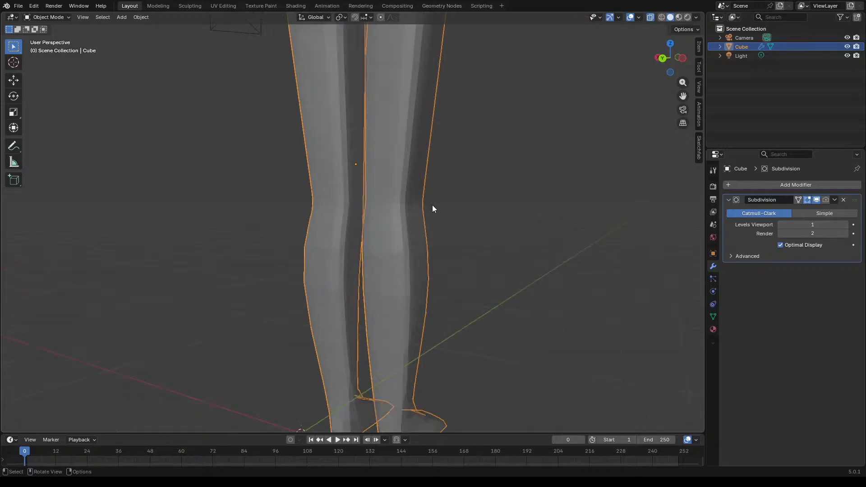
{"action": "scroll", "coordinate": [428, 210], "scroll_direction": "down", "scroll_amount": 4}
{"action": "key", "text": "Tab"}
{"action": "scroll", "coordinate": [413, 169], "scroll_direction": "up", "scroll_amount": 6}
{"action": "left_click", "coordinate": [415, 195], "text": "alt"}
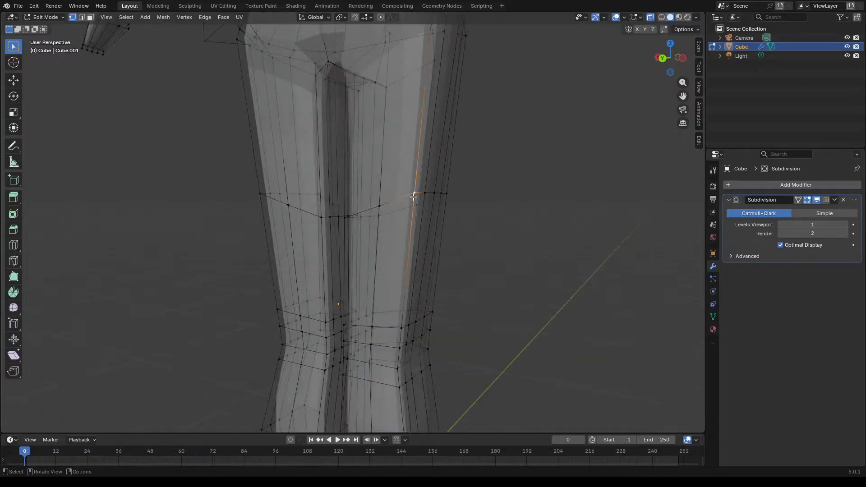
{"action": "left_click", "coordinate": [405, 325]}
{"action": "scroll", "coordinate": [404, 323], "scroll_direction": "down", "scroll_amount": 3}
{"action": "scroll", "coordinate": [406, 295], "scroll_direction": "up", "scroll_amount": 3}
{"action": "key", "text": "alt+a"}
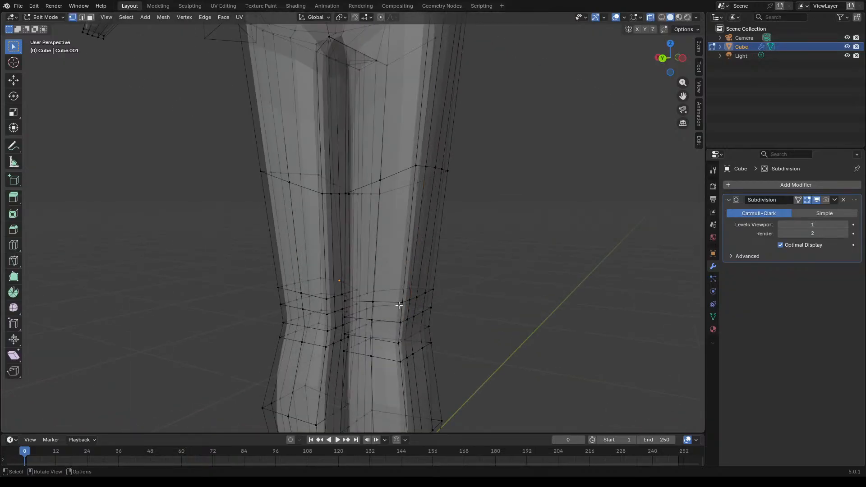
Step: Select the vertical edges running down the outer side of both thighs, from the hip to the first loop above the knee
{"action": "left_click", "coordinate": [413, 193], "text": "alt"}
{"action": "scroll", "coordinate": [414, 193], "scroll_direction": "down", "scroll_amount": 4}
{"action": "left_click", "coordinate": [352, 176], "text": "shift"}
{"action": "left_click", "coordinate": [346, 152], "text": "shift"}
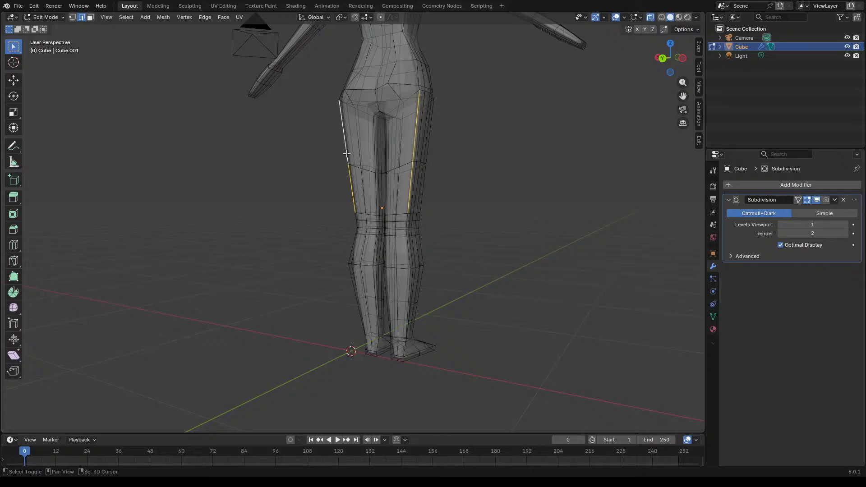
Step: Extend the edge selection along the outer side of both legs, through the knee loops down to the widest calf ring
{"action": "scroll", "coordinate": [384, 195], "scroll_direction": "up", "scroll_amount": 4}
{"action": "left_click", "coordinate": [415, 232], "text": "shift"}
{"action": "left_click", "coordinate": [422, 299], "text": "shift"}
{"action": "left_click", "coordinate": [266, 250], "text": "shift"}
{"action": "left_click", "coordinate": [267, 235], "text": "shift"}
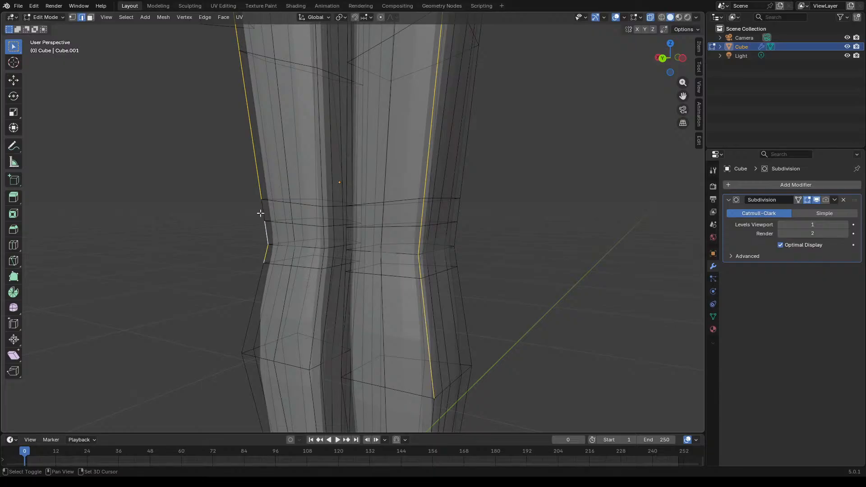
{"action": "left_click", "coordinate": [254, 284], "text": "shift"}
Step: Add the outer lower-leg edges down to both ankles and the middle back edges of one calf to the selection
{"action": "scroll", "coordinate": [377, 306], "scroll_direction": "down", "scroll_amount": 5}
{"action": "scroll", "coordinate": [364, 251], "scroll_direction": "up", "scroll_amount": 3}
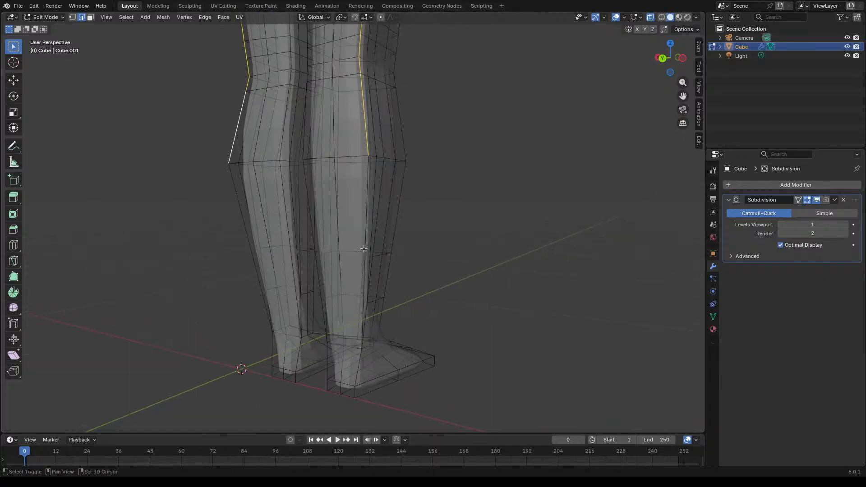
{"action": "left_click", "coordinate": [368, 229], "text": "shift"}
{"action": "left_click", "coordinate": [235, 213], "text": "shift"}
{"action": "middle_click_drag", "start_coordinate": [235, 213], "coordinate": [415, 266]}
{"action": "left_click", "coordinate": [424, 218], "text": "shift"}
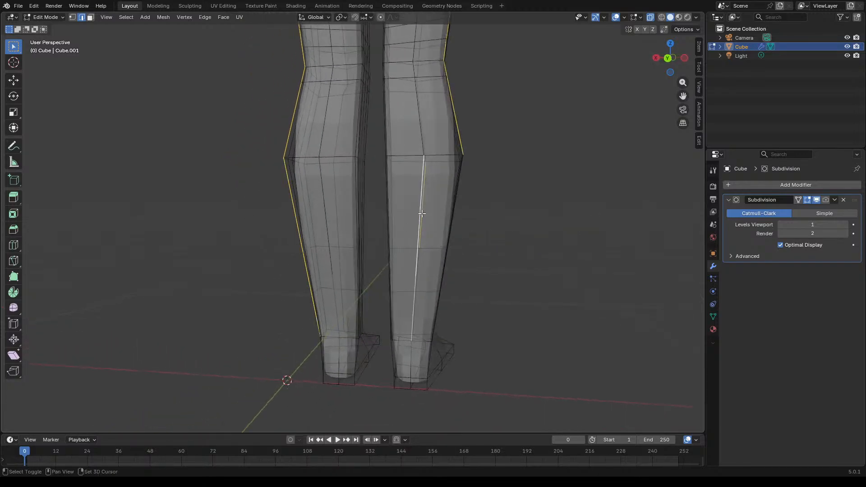
Step: Select the outer vertical edge lines of both legs and scale them inward along X to about 0.82
{"action": "middle_click_drag", "start_coordinate": [425, 218], "coordinate": [435, 268]}
{"action": "left_click", "coordinate": [395, 219], "text": "shift"}
{"action": "left_click", "coordinate": [387, 228], "text": "shift"}
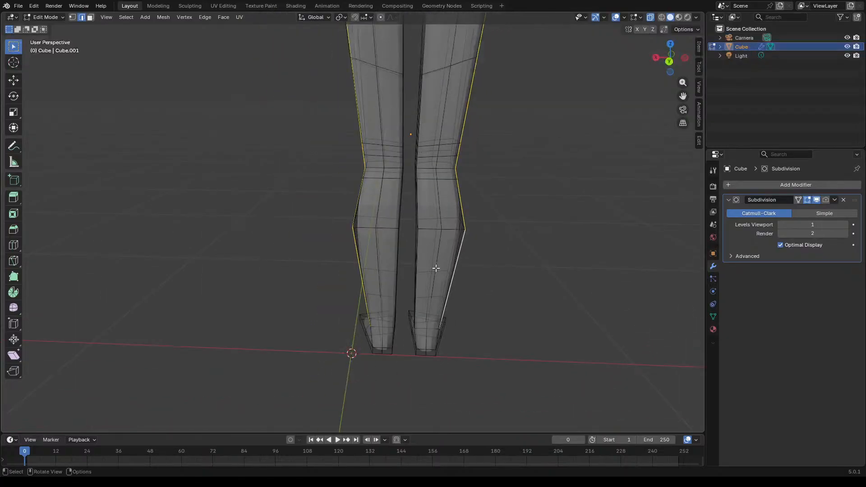
{"action": "key", "text": "s"}
{"action": "key", "text": "x"}
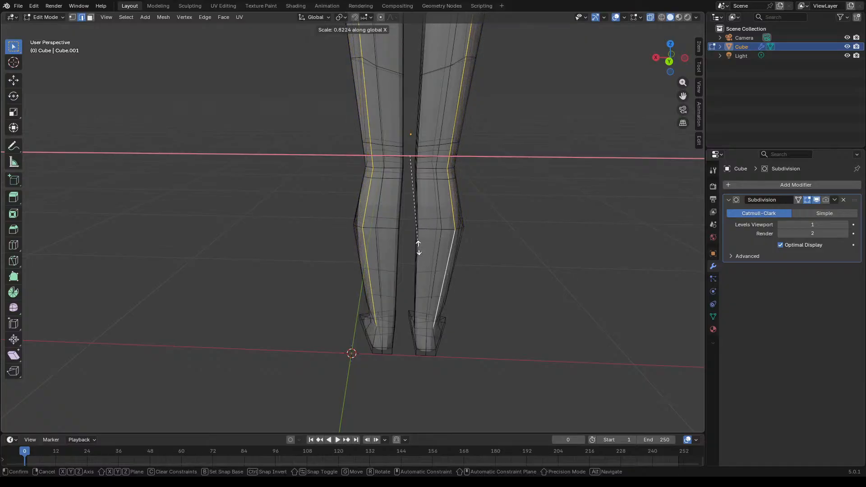
{"action": "left_click", "coordinate": [418, 248]}
{"action": "middle_click_drag", "start_coordinate": [439, 250], "coordinate": [527, 238]}
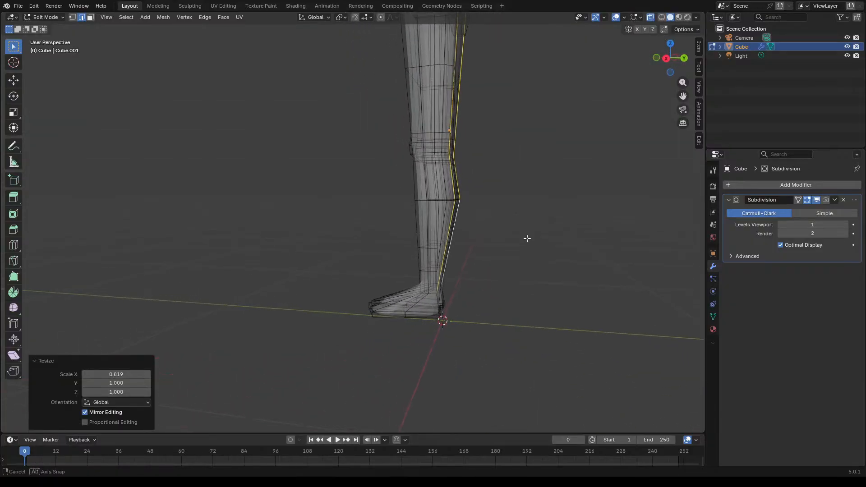
{"action": "key", "text": "g"}
{"action": "key", "text": "y"}
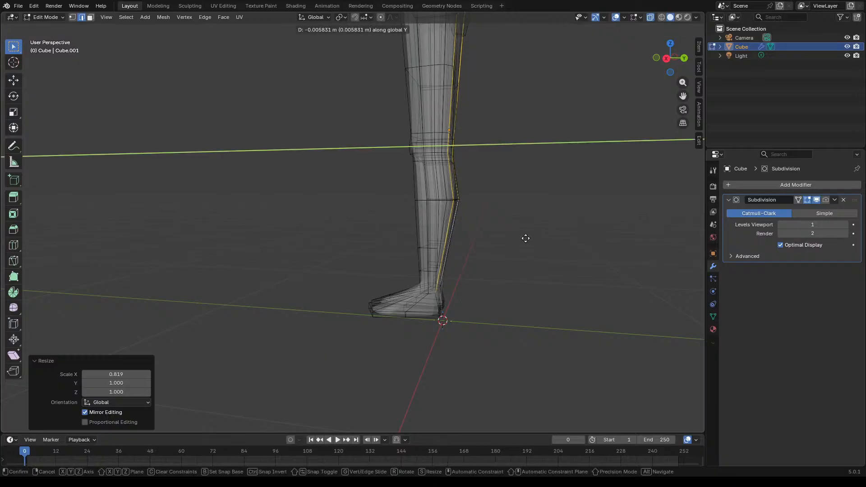
{"action": "key", "text": "Escape"}
Step: Select the inner vertices just above both ankles and scale them apart along X by about 1.21
{"action": "key", "text": "Tab"}
{"action": "key", "text": "b"}
{"action": "left_click", "coordinate": [520, 241]}
{"action": "middle_click_drag", "start_coordinate": [520, 241], "coordinate": [486, 239]}
{"action": "scroll", "coordinate": [439, 264], "scroll_direction": "up", "scroll_amount": 5}
{"action": "key", "text": "Tab"}
{"action": "scroll", "coordinate": [397, 266], "scroll_direction": "down", "scroll_amount": 1}
{"action": "middle_click_drag", "start_coordinate": [362, 260], "coordinate": [377, 275], "text": "shift"}
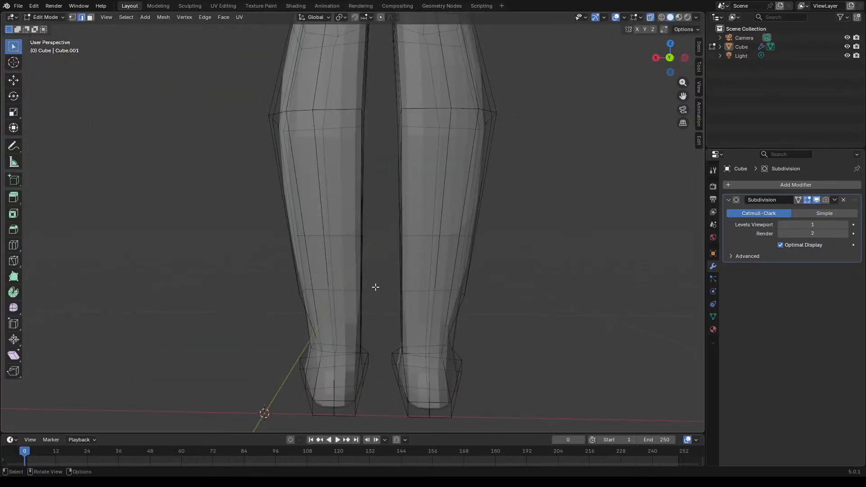
{"action": "left_click", "coordinate": [360, 301], "text": "alt"}
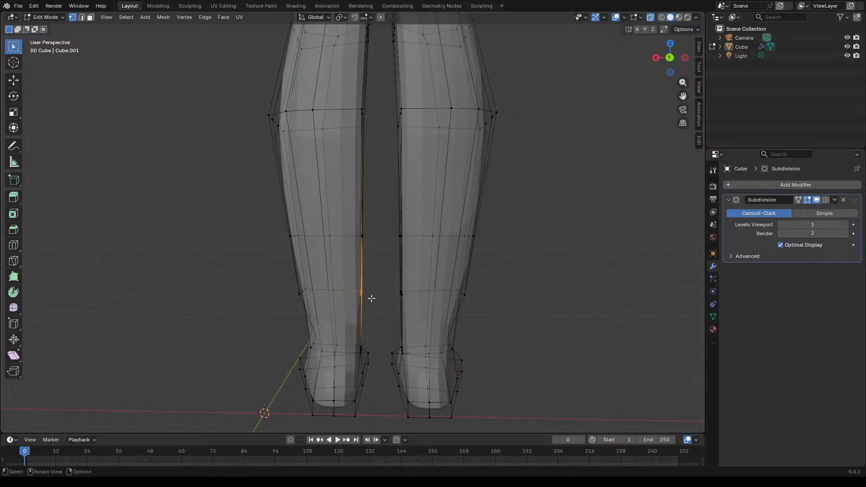
{"action": "left_click", "coordinate": [400, 291], "text": "alt+shift"}
{"action": "key", "text": "s"}
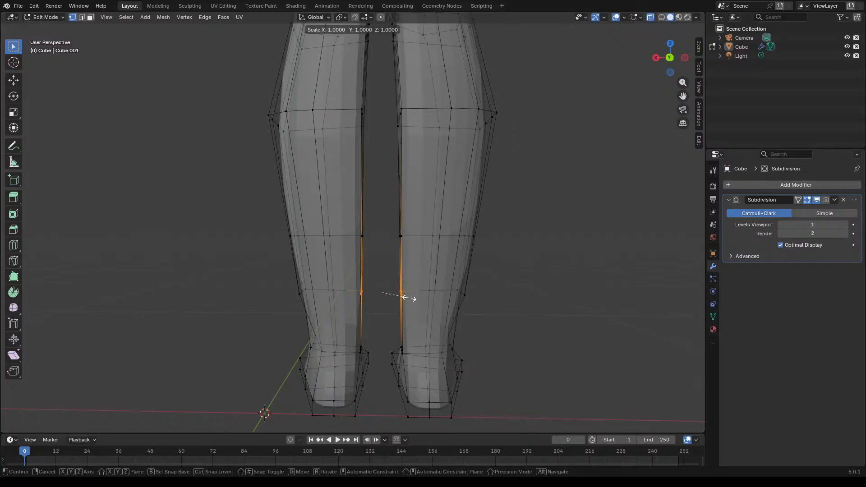
{"action": "key", "text": "x"}
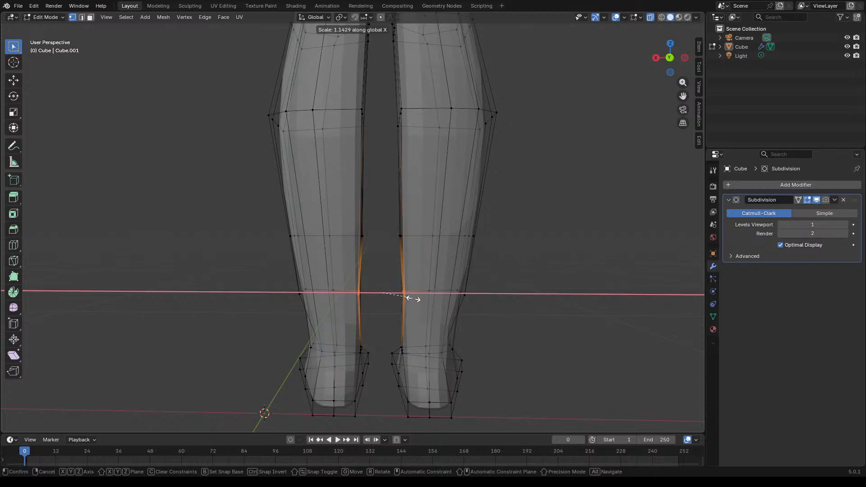
{"action": "left_click", "coordinate": [410, 298]}
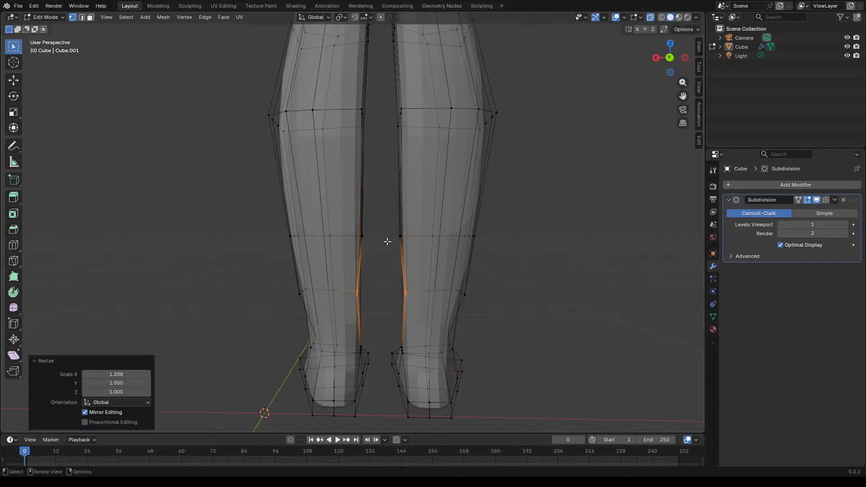
Step: Scale the inner mid-calf vertices of both legs apart along X by about 1.46 and return to Object Mode
{"action": "left_click", "coordinate": [363, 245]}
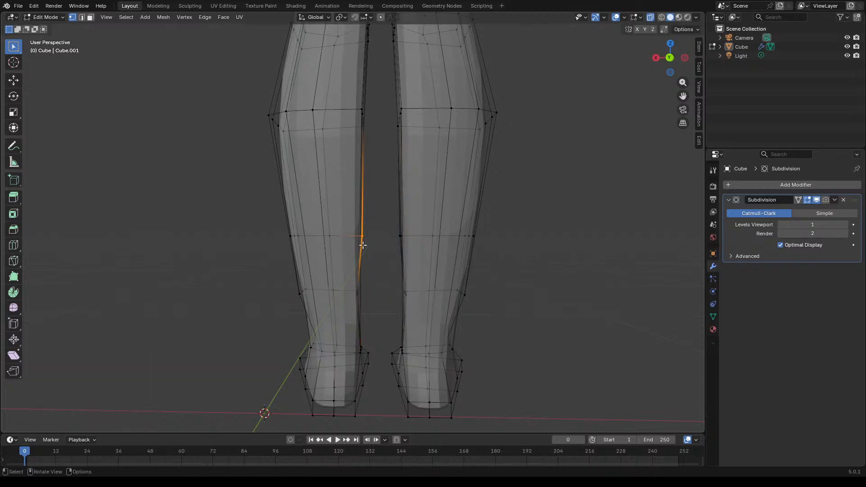
{"action": "left_click", "coordinate": [410, 243], "text": "alt+shift"}
{"action": "key", "text": "s"}
{"action": "key", "text": "y"}
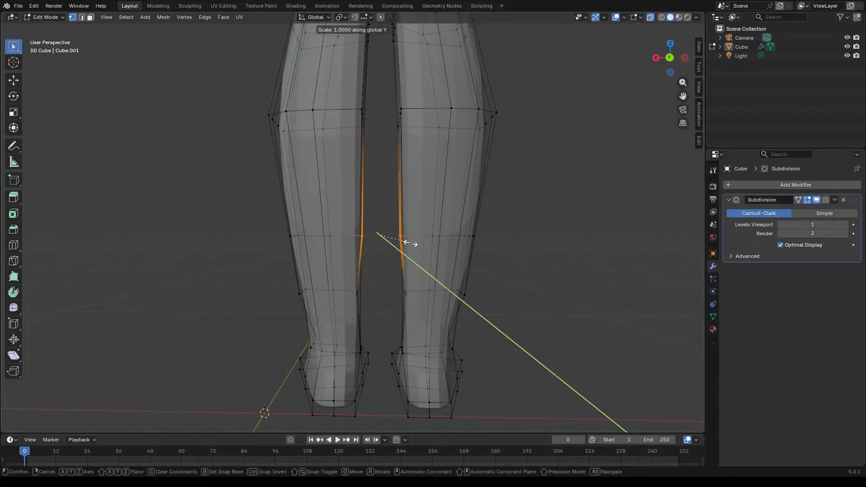
{"action": "key", "text": "x"}
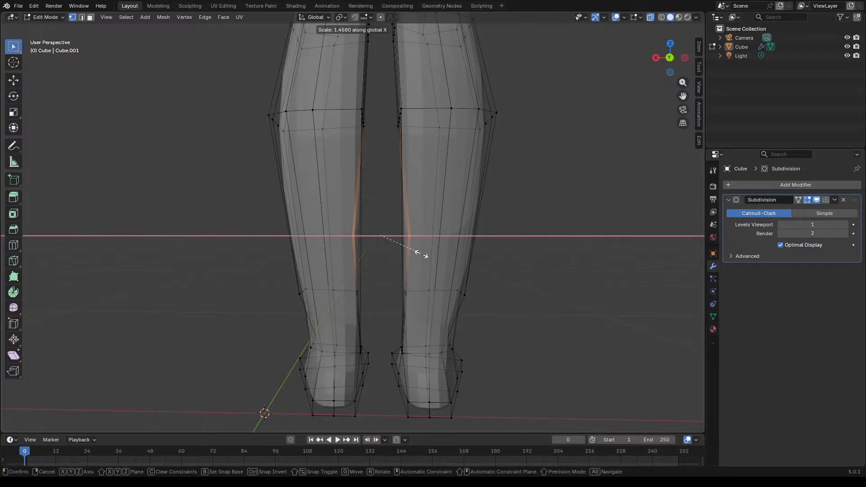
{"action": "left_click", "coordinate": [421, 254]}
{"action": "middle_click_drag", "start_coordinate": [518, 232], "coordinate": [515, 262]}
{"action": "left_click", "coordinate": [565, 229]}
{"action": "key", "text": "Tab"}
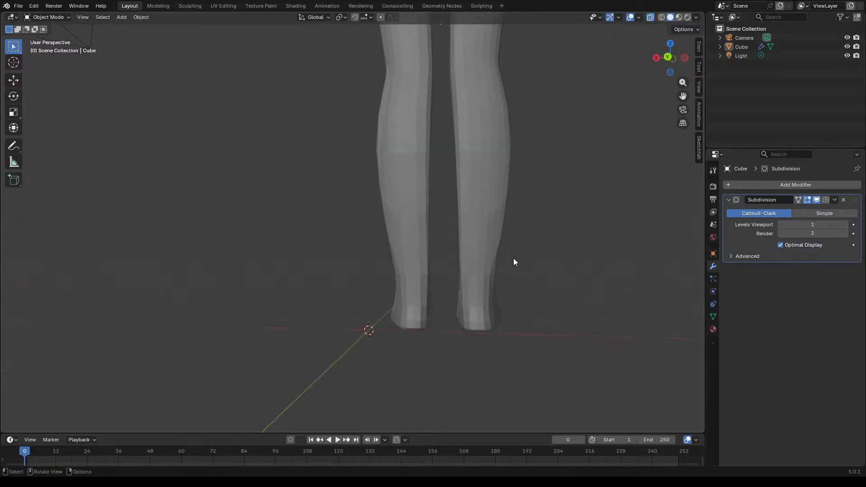
Step: Examine the reshaped legs and the hip area's mesh cage from the back and side
{"action": "key", "text": "Tab"}
{"action": "scroll", "coordinate": [463, 295], "scroll_direction": "up", "scroll_amount": 5}
{"action": "middle_click_drag", "start_coordinate": [421, 299], "coordinate": [510, 272]}
{"action": "scroll", "coordinate": [510, 273], "scroll_direction": "down", "scroll_amount": 8}
{"action": "scroll", "coordinate": [510, 272], "scroll_direction": "up", "scroll_amount": 2}
{"action": "middle_click_drag", "start_coordinate": [522, 163], "coordinate": [426, 238], "text": "shift"}
{"action": "scroll", "coordinate": [425, 237], "scroll_direction": "down", "scroll_amount": 1}
{"action": "key", "text": "Tab"}
{"action": "middle_click_drag", "start_coordinate": [448, 285], "coordinate": [490, 257]}
{"action": "key", "text": "Tab"}
{"action": "scroll", "coordinate": [486, 257], "scroll_direction": "up", "scroll_amount": 8}
{"action": "middle_click_drag", "start_coordinate": [397, 261], "coordinate": [444, 249]}
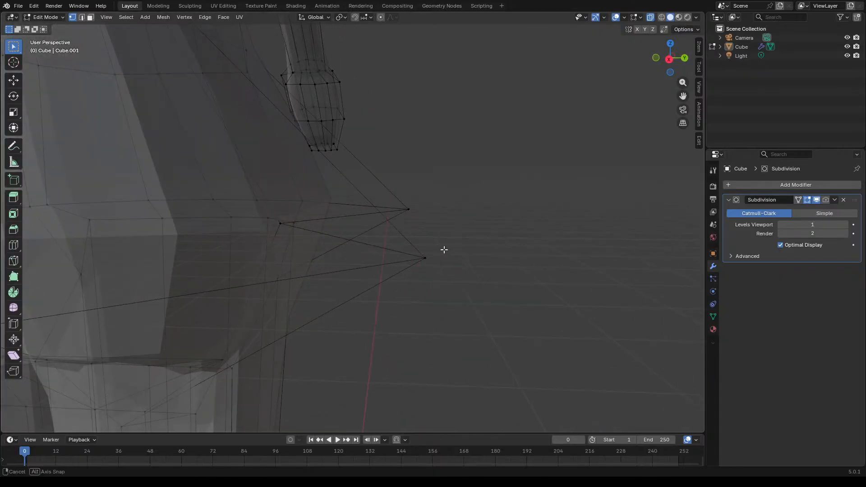
{"action": "scroll", "coordinate": [434, 246], "scroll_direction": "down", "scroll_amount": 4}
{"action": "scroll", "coordinate": [434, 245], "scroll_direction": "up", "scroll_amount": 2}
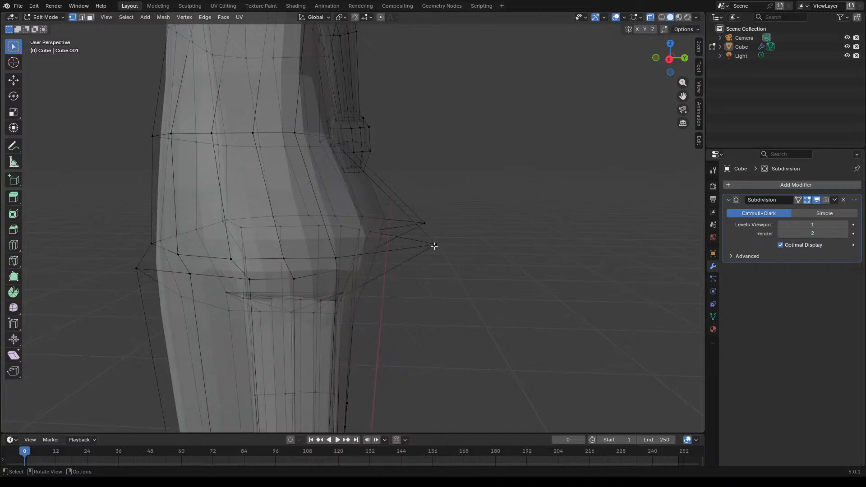
{"action": "middle_click_drag", "start_coordinate": [431, 222], "coordinate": [526, 229]}
Step: Apply the Subdivision modifier to the body in Object Mode
{"action": "key", "text": "Tab"}
{"action": "scroll", "coordinate": [434, 228], "scroll_direction": "down", "scroll_amount": 7}
{"action": "scroll", "coordinate": [500, 223], "scroll_direction": "down", "scroll_amount": 2}
{"action": "scroll", "coordinate": [422, 85], "scroll_direction": "up", "scroll_amount": 3}
{"action": "scroll", "coordinate": [402, 172], "scroll_direction": "down", "scroll_amount": 7}
{"action": "scroll", "coordinate": [397, 251], "scroll_direction": "up", "scroll_amount": 6}
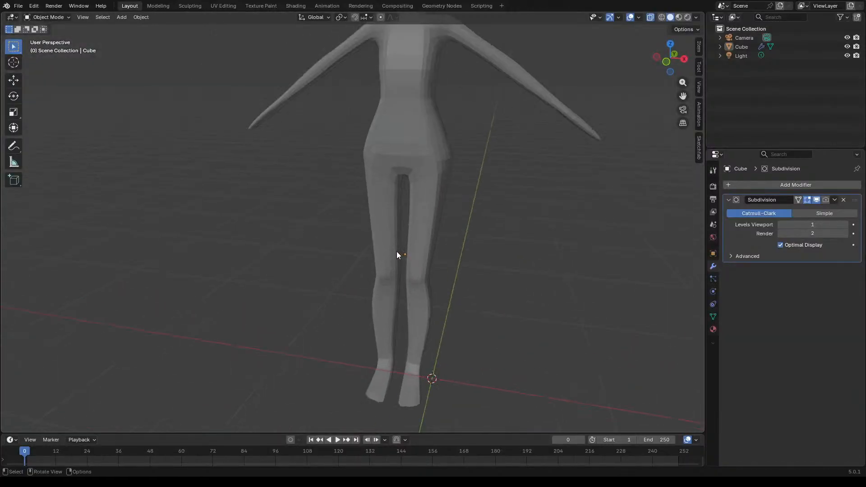
{"action": "left_click", "coordinate": [835, 201]}
{"action": "left_click", "coordinate": [811, 212]}
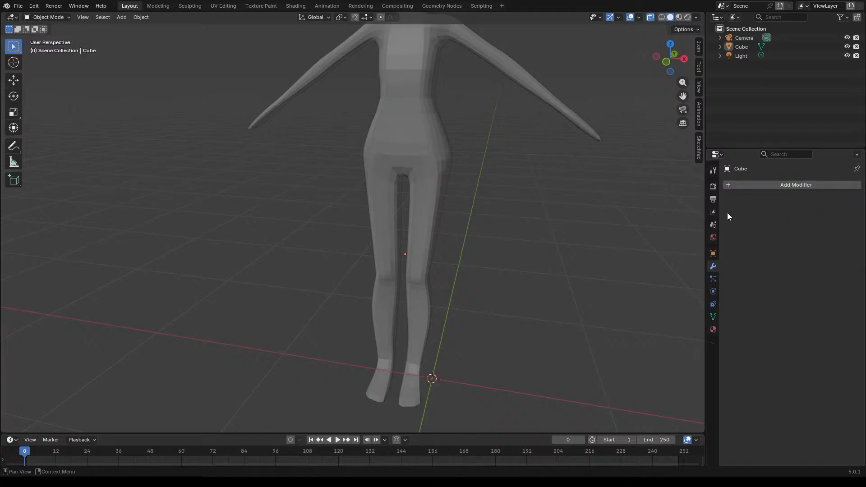
Step: Enter Edit Mode and select the entire body mesh from head to feet
{"action": "key", "text": "Tab"}
{"action": "scroll", "coordinate": [470, 199], "scroll_direction": "down", "scroll_amount": 2}
{"action": "scroll", "coordinate": [477, 199], "scroll_direction": "up", "scroll_amount": 3}
{"action": "middle_click_drag", "start_coordinate": [477, 199], "coordinate": [537, 202]}
{"action": "scroll", "coordinate": [451, 203], "scroll_direction": "down", "scroll_amount": 5}
{"action": "scroll", "coordinate": [348, 110], "scroll_direction": "up", "scroll_amount": 3}
{"action": "scroll", "coordinate": [380, 150], "scroll_direction": "down", "scroll_amount": 3}
{"action": "scroll", "coordinate": [396, 172], "scroll_direction": "up", "scroll_amount": 3}
{"action": "scroll", "coordinate": [413, 192], "scroll_direction": "down", "scroll_amount": 7}
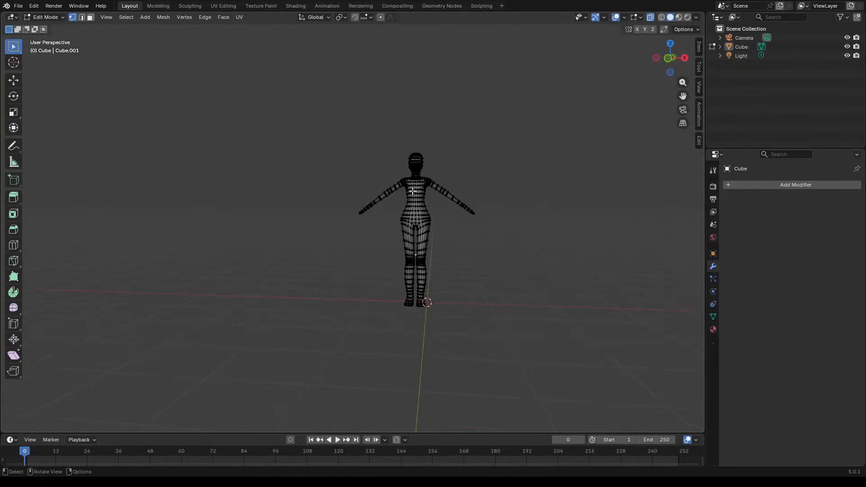
{"action": "scroll", "coordinate": [420, 219], "scroll_direction": "up", "scroll_amount": 2}
{"action": "left_click_drag", "start_coordinate": [300, 99], "coordinate": [519, 346]}
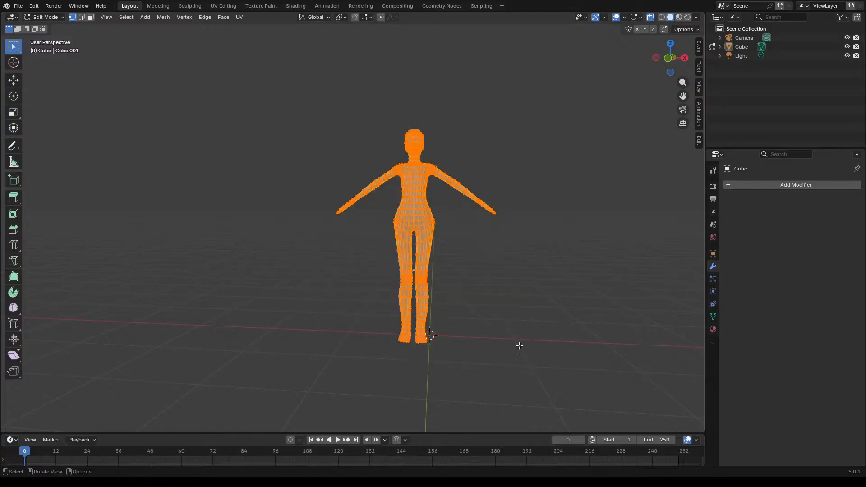
Step: Add a Triangulate modifier to the body and compare the mesh in Object Mode and Edit Mode
{"action": "scroll", "coordinate": [457, 261], "scroll_direction": "up", "scroll_amount": 2}
{"action": "left_click", "coordinate": [767, 185]}
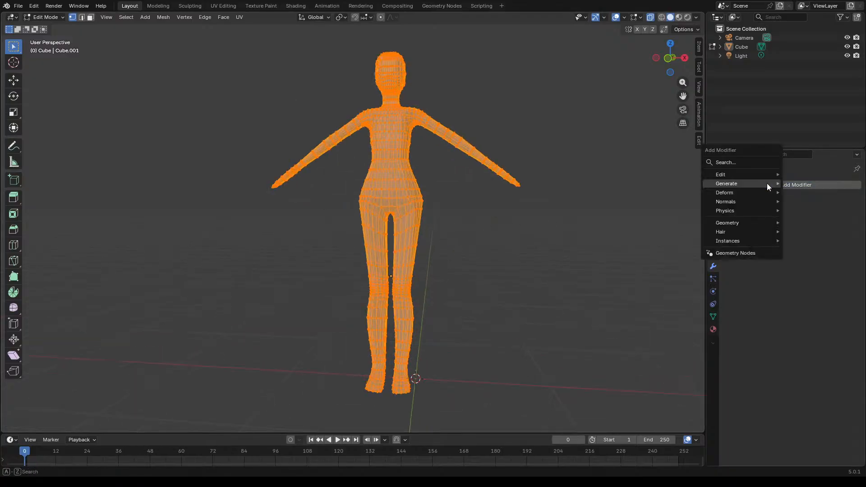
{"action": "mouse_move", "coordinate": [748, 183]}
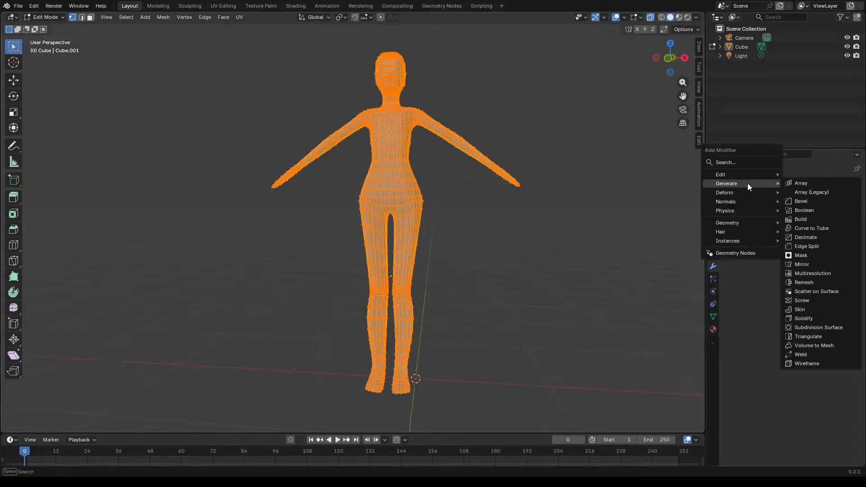
{"action": "left_click", "coordinate": [797, 336]}
{"action": "scroll", "coordinate": [424, 245], "scroll_direction": "up", "scroll_amount": 5}
{"action": "key", "text": "Tab"}
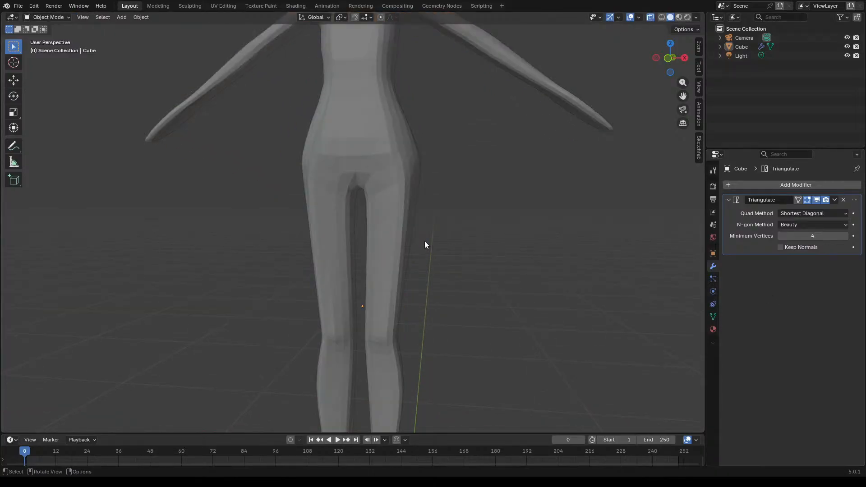
{"action": "key", "text": "Tab"}
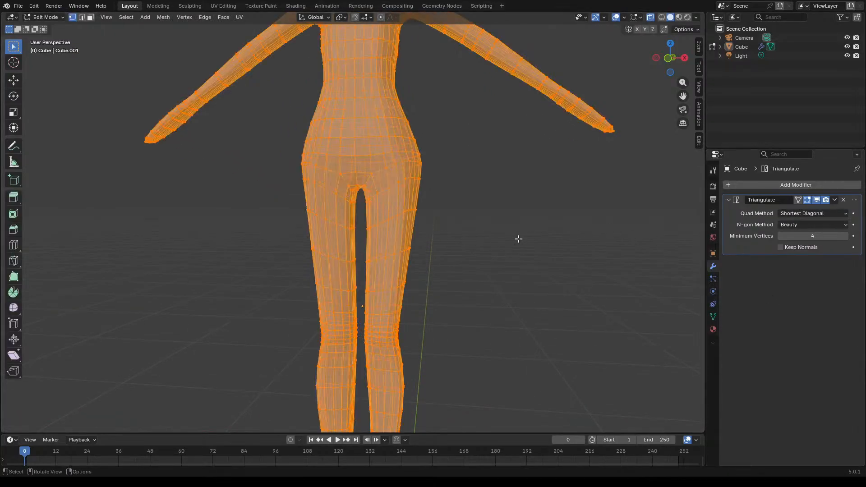
{"action": "scroll", "coordinate": [518, 238], "scroll_direction": "up", "scroll_amount": 4}
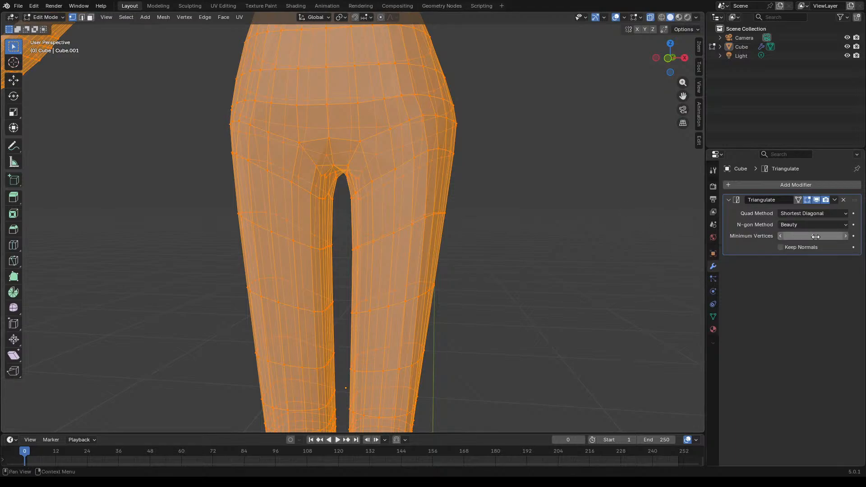
Step: Try a minimum vertex count of 6 and the Keep Normals option on the Triangulate modifier
{"action": "left_click", "coordinate": [845, 236]}
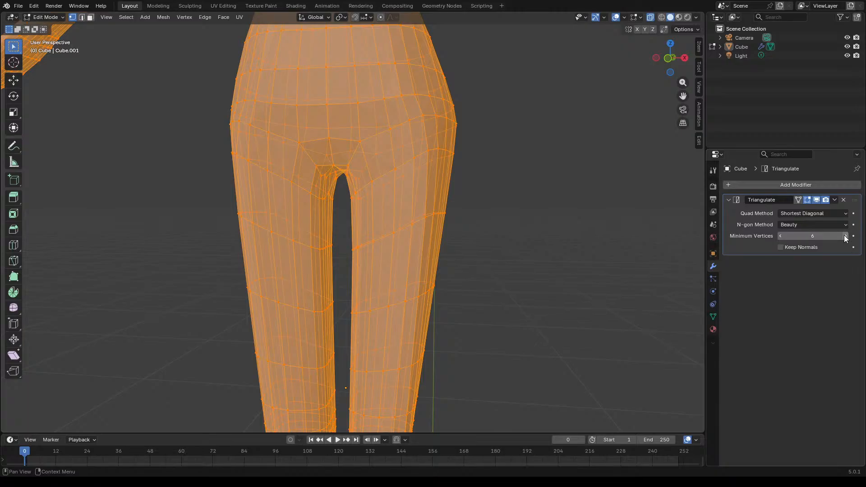
{"action": "double_click", "coordinate": [780, 237]}
{"action": "left_click", "coordinate": [781, 247]}
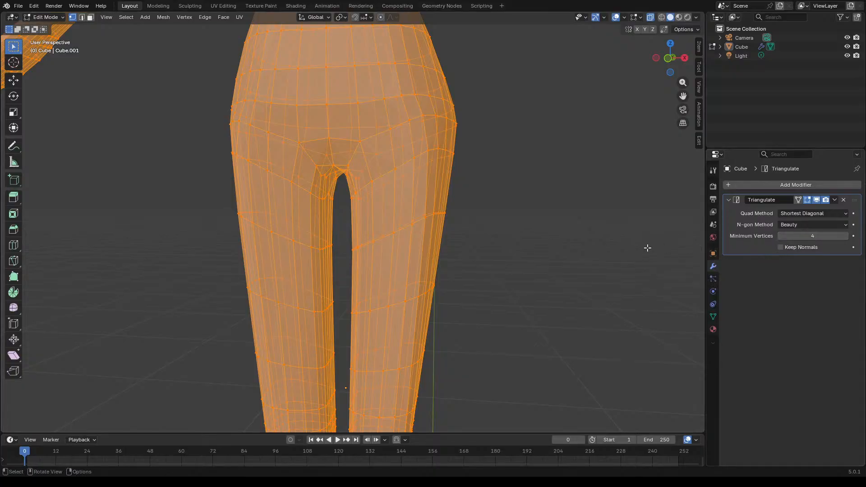
Step: Display the body in wireframe shading with nothing selected and examine its mesh topology
{"action": "scroll", "coordinate": [625, 255], "scroll_direction": "down", "scroll_amount": 8}
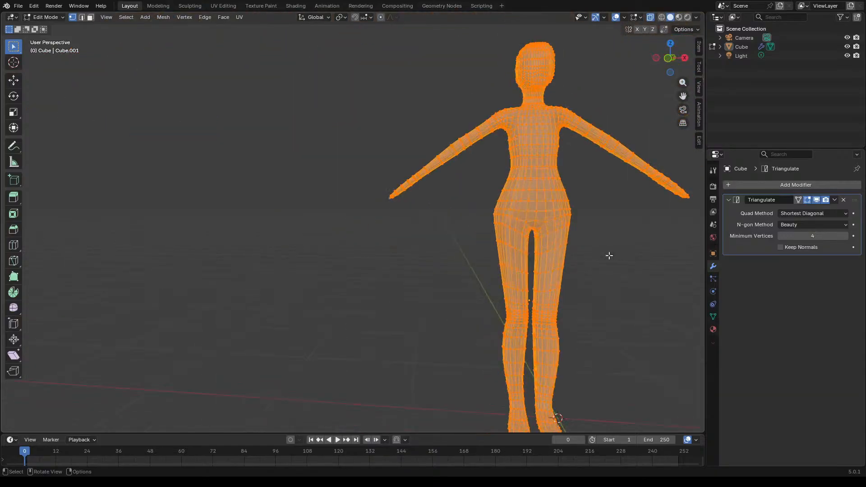
{"action": "left_click", "coordinate": [661, 17]}
{"action": "scroll", "coordinate": [512, 174], "scroll_direction": "up", "scroll_amount": 3}
{"action": "left_click", "coordinate": [520, 200]}
{"action": "scroll", "coordinate": [521, 202], "scroll_direction": "up", "scroll_amount": 3}
{"action": "middle_click_drag", "start_coordinate": [545, 232], "coordinate": [524, 241]}
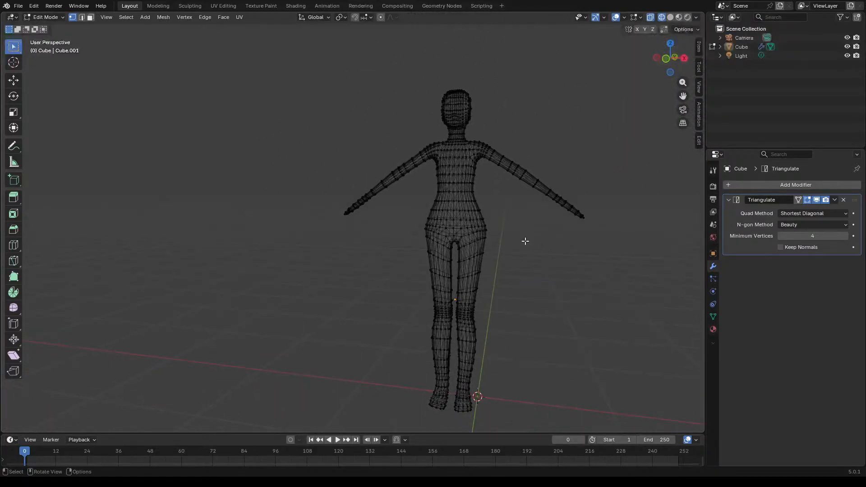
{"action": "scroll", "coordinate": [521, 228], "scroll_direction": "up", "scroll_amount": 2}
{"action": "scroll", "coordinate": [520, 226], "scroll_direction": "up", "scroll_amount": 3}
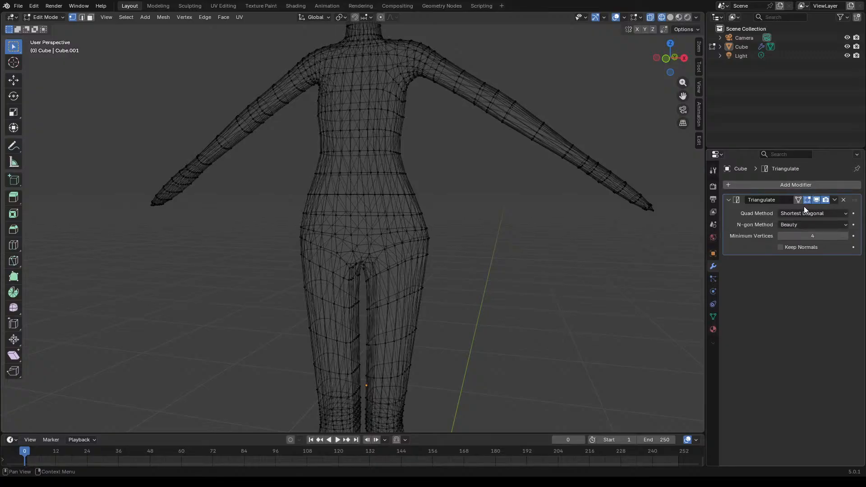
Step: Switch to Object Mode and apply the Triangulate modifier to the body
{"action": "left_click", "coordinate": [835, 200]}
{"action": "key", "text": "Tab"}
{"action": "left_click", "coordinate": [834, 200]}
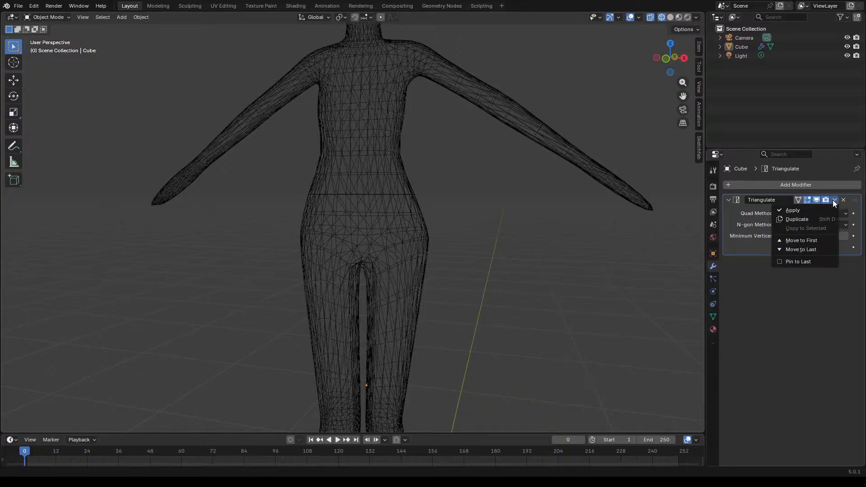
{"action": "left_click", "coordinate": [813, 212]}
{"action": "scroll", "coordinate": [519, 242], "scroll_direction": "down", "scroll_amount": 2}
{"action": "scroll", "coordinate": [518, 196], "scroll_direction": "down", "scroll_amount": 4}
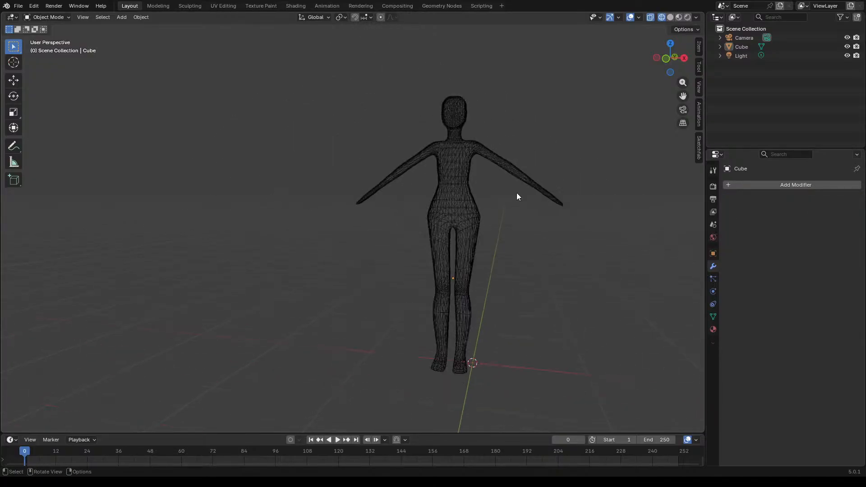
Step: Return to Edit Mode with the body in solid shading, X-ray off and X-axis mirroring enabled
{"action": "middle_click_drag", "start_coordinate": [519, 219], "coordinate": [507, 224]}
{"action": "scroll", "coordinate": [507, 224], "scroll_direction": "up", "scroll_amount": 1}
{"action": "key", "text": "Tab"}
{"action": "scroll", "coordinate": [515, 209], "scroll_direction": "up", "scroll_amount": 2}
{"action": "left_click", "coordinate": [670, 19]}
{"action": "middle_click_drag", "start_coordinate": [551, 264], "coordinate": [516, 263]}
{"action": "scroll", "coordinate": [429, 267], "scroll_direction": "down", "scroll_amount": 5}
{"action": "scroll", "coordinate": [517, 263], "scroll_direction": "up", "scroll_amount": 8}
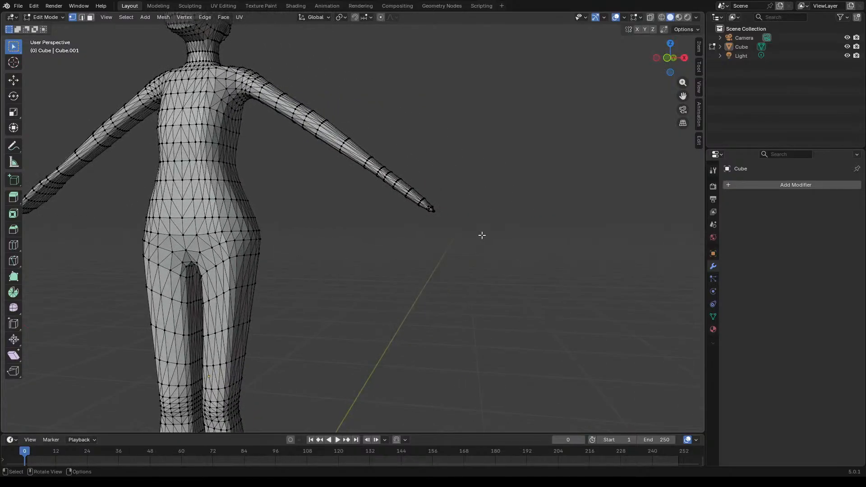
{"action": "scroll", "coordinate": [477, 257], "scroll_direction": "down", "scroll_amount": 5}
{"action": "scroll", "coordinate": [447, 203], "scroll_direction": "up", "scroll_amount": 5}
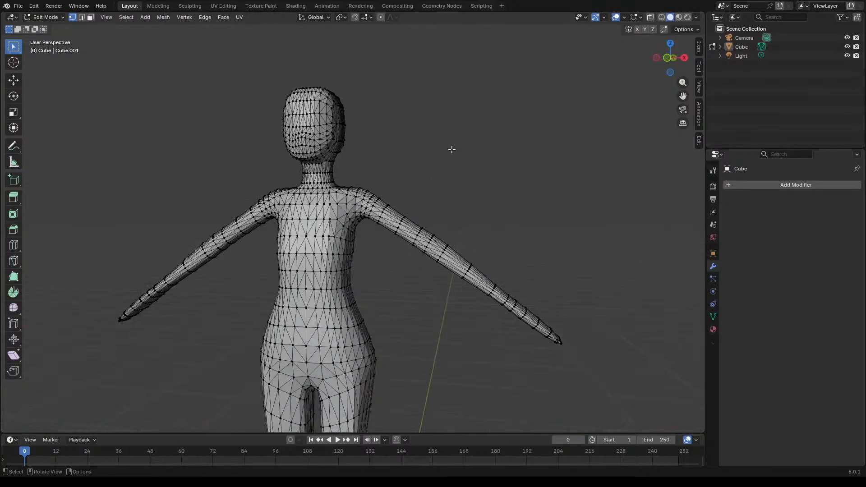
{"action": "scroll", "coordinate": [516, 236], "scroll_direction": "down", "scroll_amount": 4}
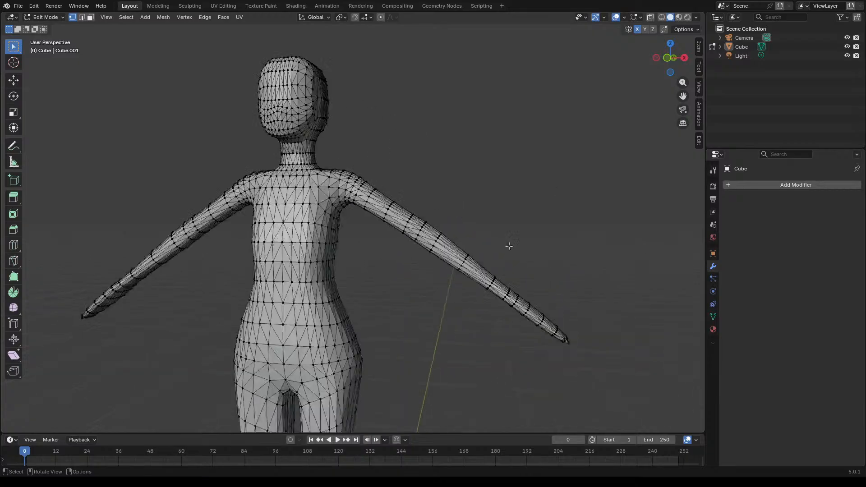
{"action": "scroll", "coordinate": [360, 238], "scroll_direction": "up", "scroll_amount": 6}
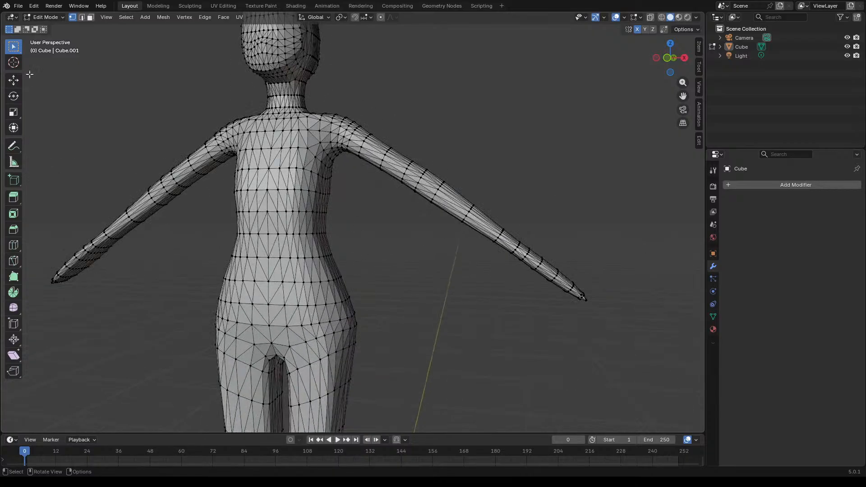
Step: Switch the body to Sculpt Mode and activate the Inflate/Deflate brush
{"action": "left_click", "coordinate": [39, 17]}
{"action": "left_click", "coordinate": [50, 49]}
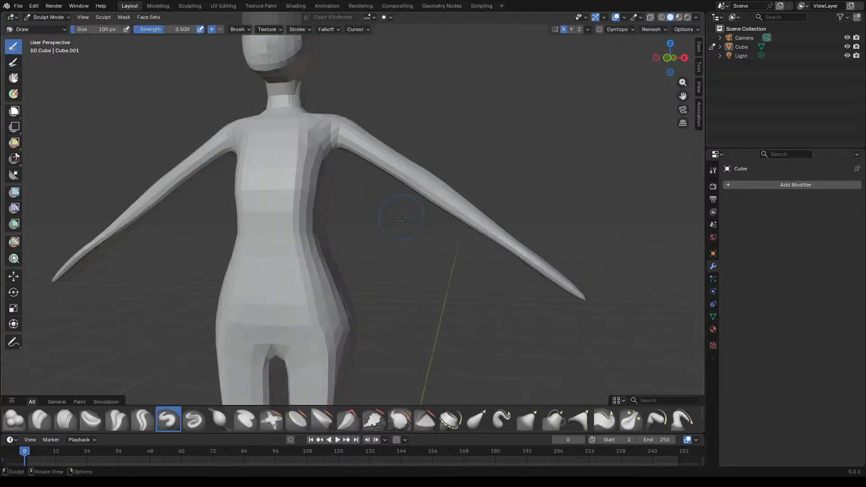
{"action": "scroll", "coordinate": [400, 181], "scroll_direction": "down", "scroll_amount": 4}
{"action": "middle_click_drag", "start_coordinate": [400, 180], "coordinate": [421, 259]}
{"action": "scroll", "coordinate": [450, 225], "scroll_direction": "up", "scroll_amount": 5}
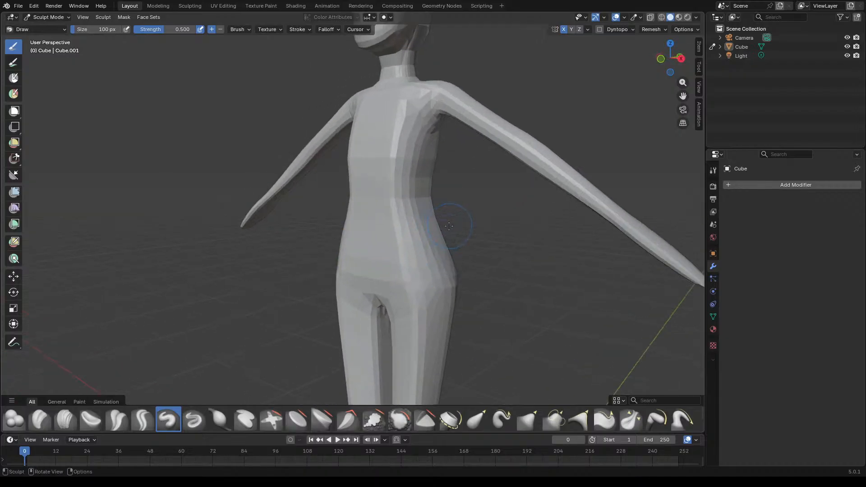
{"action": "left_click", "coordinate": [221, 418]}
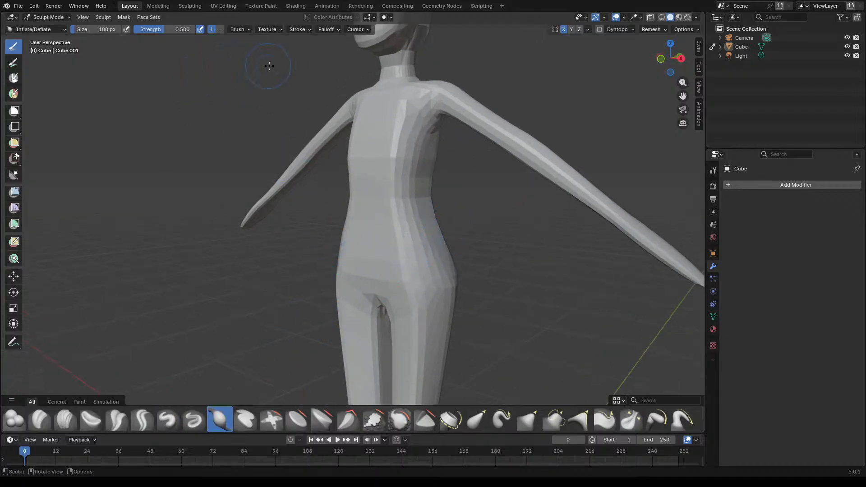
Step: Sculpt the front of the torso with the Inflate/Deflate brush in subtract direction, slimming the chest, abdomen and waist
{"action": "left_click_drag", "start_coordinate": [391, 132], "coordinate": [397, 132]}
{"action": "left_click_drag", "start_coordinate": [394, 189], "coordinate": [398, 127]}
{"action": "left_click_drag", "start_coordinate": [398, 228], "coordinate": [395, 240]}
{"action": "left_click_drag", "start_coordinate": [389, 193], "coordinate": [401, 224]}
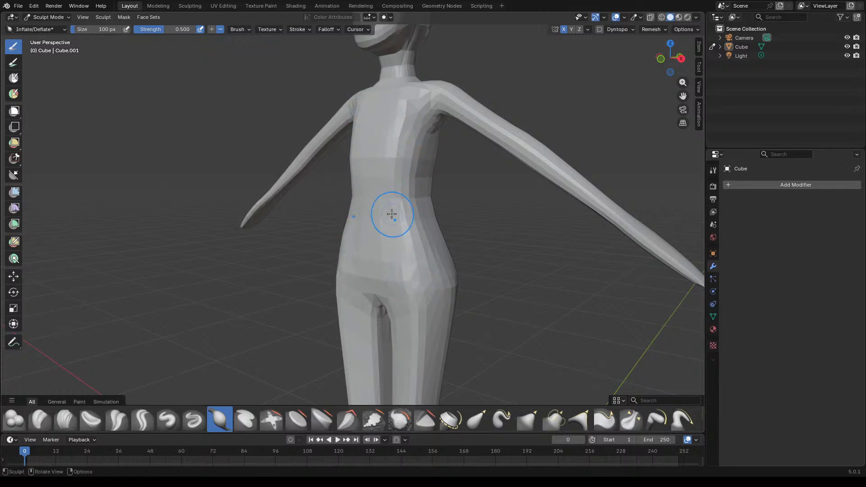
Step: Deflate the back of the torso along the spine and waist to hollow the lower back
{"action": "mouse_move", "coordinate": [404, 270]}
{"action": "middle_mouse_down"}
{"action": "mouse_move", "coordinate": [399, 235]}
{"action": "mouse_move", "coordinate": [367, 236]}
{"action": "mouse_move", "coordinate": [502, 245]}
{"action": "mouse_move", "coordinate": [487, 232]}
{"action": "mouse_move", "coordinate": [492, 220]}
{"action": "mouse_move", "coordinate": [455, 225]}
{"action": "mouse_move", "coordinate": [514, 270]}
{"action": "mouse_move", "coordinate": [532, 319]}
{"action": "middle_mouse_up"}
{"action": "left_click_drag", "start_coordinate": [504, 258], "coordinate": [508, 177]}
{"action": "mouse_move", "coordinate": [506, 228]}
{"action": "left_mouse_down"}
{"action": "mouse_move", "coordinate": [510, 156]}
{"action": "mouse_move", "coordinate": [512, 224]}
{"action": "mouse_move", "coordinate": [501, 222]}
{"action": "mouse_move", "coordinate": [524, 218]}
{"action": "mouse_move", "coordinate": [461, 244]}
{"action": "left_mouse_up"}
{"action": "mouse_move", "coordinate": [461, 243]}
{"action": "middle_mouse_down"}
{"action": "mouse_move", "coordinate": [504, 243]}
{"action": "mouse_move", "coordinate": [372, 243]}
{"action": "mouse_move", "coordinate": [435, 236]}
{"action": "mouse_move", "coordinate": [380, 199]}
{"action": "mouse_move", "coordinate": [487, 276]}
{"action": "mouse_move", "coordinate": [393, 296]}
{"action": "mouse_move", "coordinate": [401, 295]}
{"action": "middle_mouse_up"}
{"action": "scroll", "coordinate": [487, 277], "scroll_direction": "up", "scroll_amount": 3}
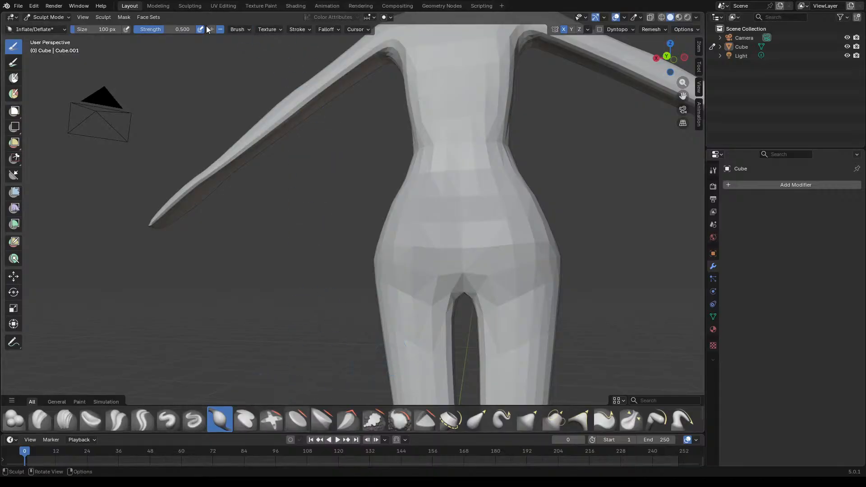
Step: Set the Inflate/Deflate brush to add and build up rounded volume on both buttocks
{"action": "mouse_move", "coordinate": [448, 274]}
{"action": "left_mouse_down"}
{"action": "mouse_move", "coordinate": [408, 264]}
{"action": "mouse_move", "coordinate": [423, 283]}
{"action": "mouse_move", "coordinate": [394, 277]}
{"action": "mouse_move", "coordinate": [410, 299]}
{"action": "mouse_move", "coordinate": [391, 261]}
{"action": "mouse_move", "coordinate": [399, 278]}
{"action": "left_mouse_up"}
{"action": "mouse_move", "coordinate": [419, 220]}
{"action": "left_mouse_down"}
{"action": "mouse_move", "coordinate": [437, 238]}
{"action": "mouse_move", "coordinate": [429, 187]}
{"action": "left_mouse_up"}
{"action": "mouse_move", "coordinate": [412, 231]}
{"action": "left_mouse_down"}
{"action": "mouse_move", "coordinate": [421, 242]}
{"action": "mouse_move", "coordinate": [389, 293]}
{"action": "left_mouse_up"}
{"action": "middle_click_drag", "start_coordinate": [388, 293], "coordinate": [421, 288]}
{"action": "left_click_drag", "start_coordinate": [420, 289], "coordinate": [444, 282]}
{"action": "middle_click_drag", "start_coordinate": [465, 249], "coordinate": [262, 46]}
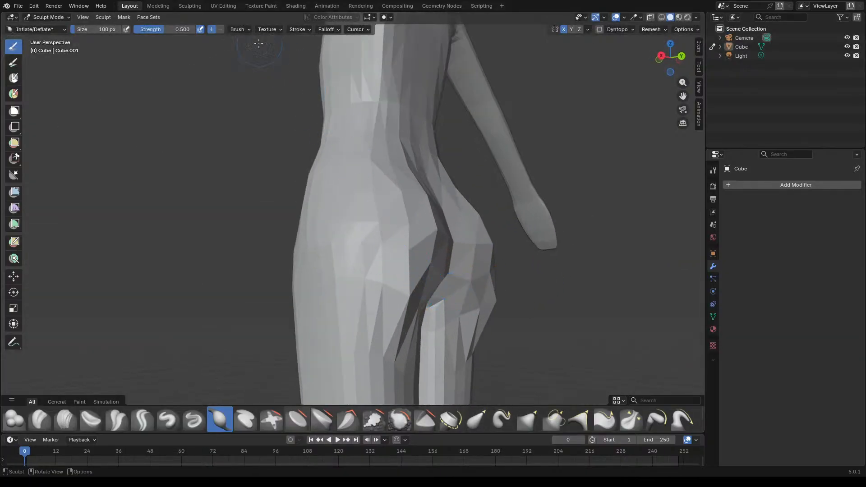
Step: Deflate the underside of the buttocks and the backs of the upper thighs to smooth their transition
{"action": "left_click_drag", "start_coordinate": [406, 297], "coordinate": [409, 295]}
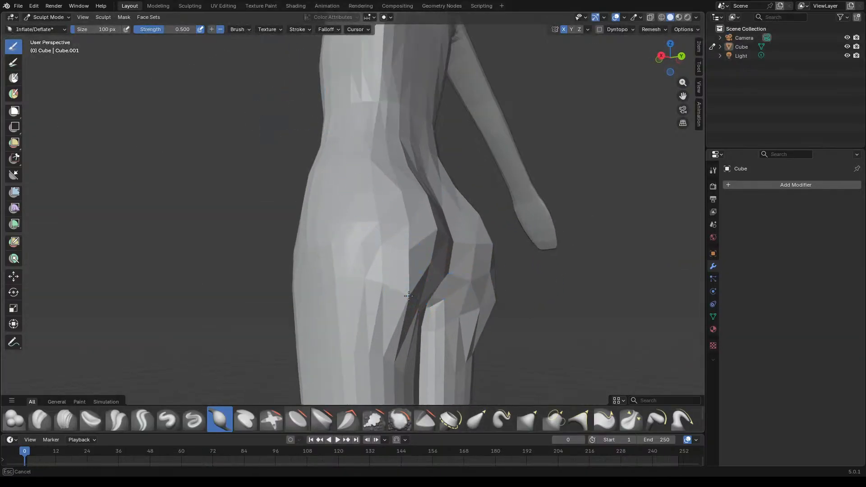
{"action": "middle_click_drag", "start_coordinate": [406, 300], "coordinate": [400, 292]}
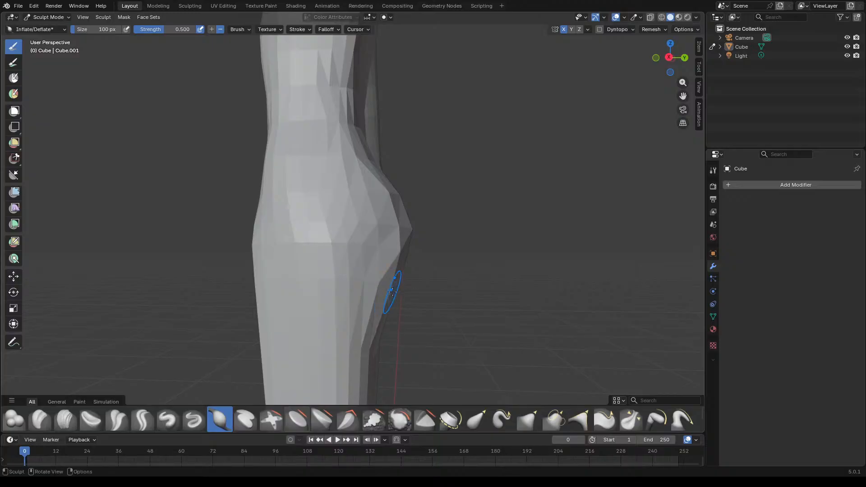
{"action": "mouse_move", "coordinate": [406, 296]}
{"action": "middle_mouse_down"}
{"action": "mouse_move", "coordinate": [381, 277]}
{"action": "mouse_move", "coordinate": [404, 293]}
{"action": "mouse_move", "coordinate": [387, 267]}
{"action": "mouse_move", "coordinate": [401, 282]}
{"action": "mouse_move", "coordinate": [386, 298]}
{"action": "middle_mouse_up"}
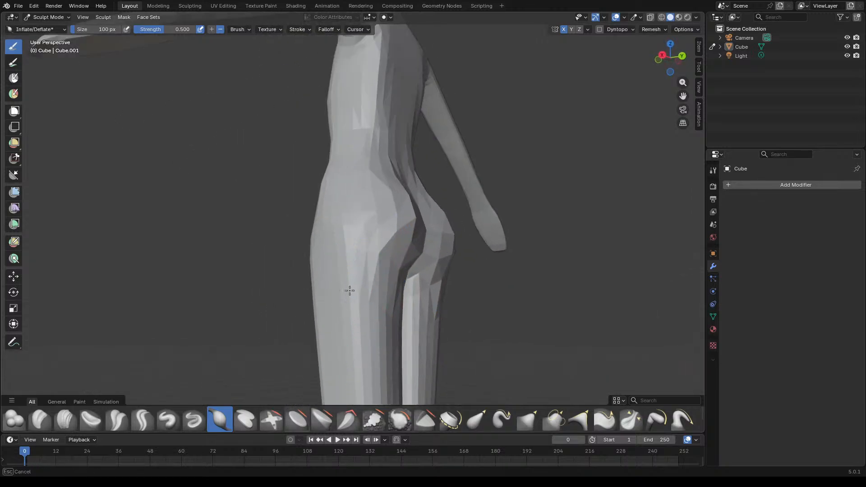
{"action": "scroll", "coordinate": [376, 269], "scroll_direction": "down", "scroll_amount": 4}
{"action": "scroll", "coordinate": [373, 281], "scroll_direction": "up", "scroll_amount": 2}
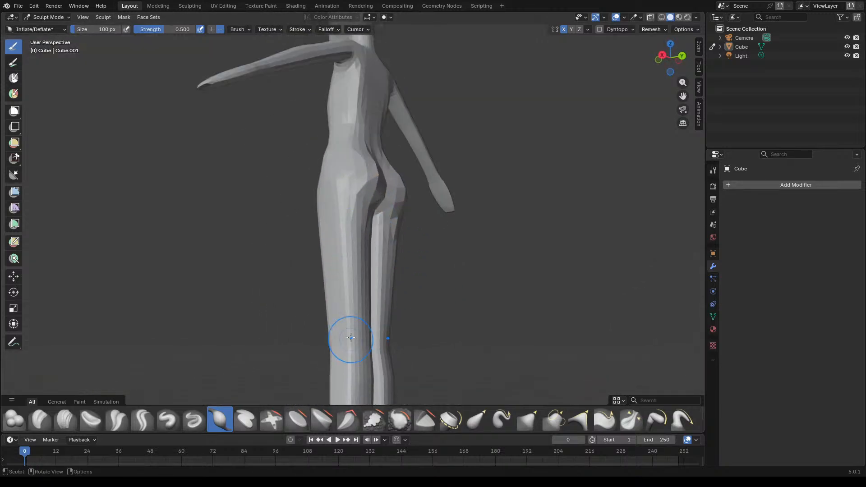
Step: Reshape both thighs with the Inflate/Deflate brush, adding volume along their front and outer sides down to the knees
{"action": "middle_click_drag", "start_coordinate": [338, 228], "coordinate": [328, 234]}
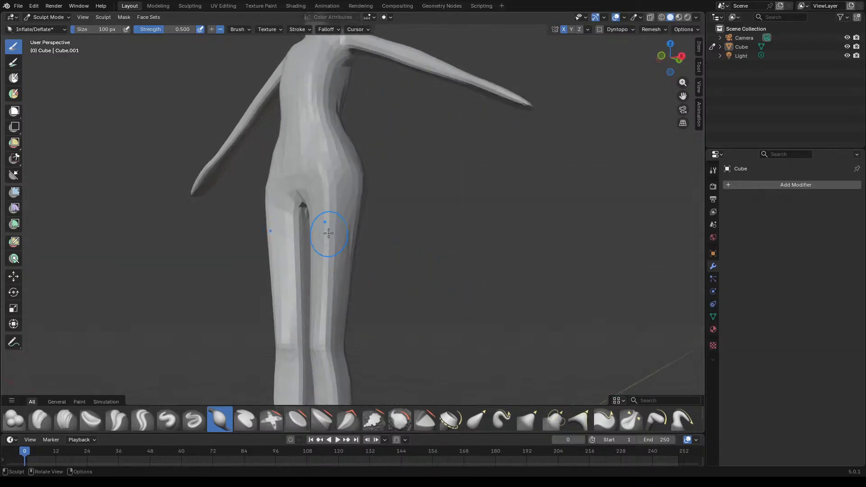
{"action": "left_click_drag", "start_coordinate": [330, 205], "coordinate": [317, 333]}
{"action": "middle_click_drag", "start_coordinate": [356, 287], "coordinate": [385, 280]}
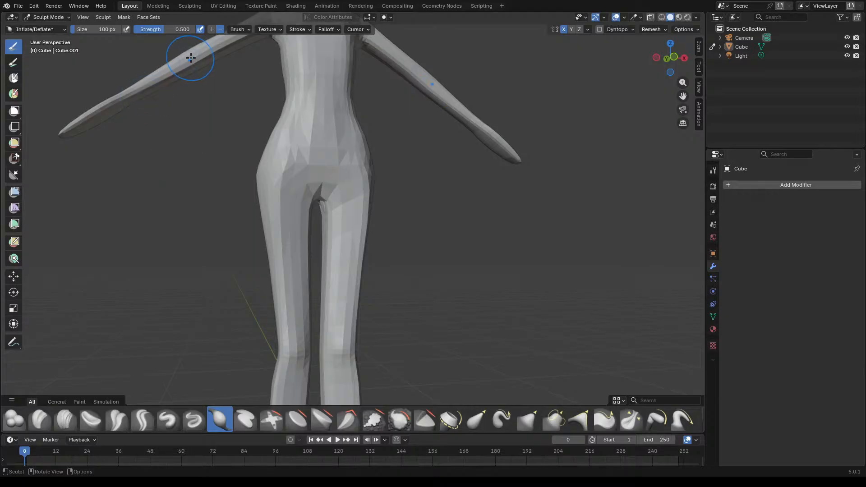
{"action": "left_click_drag", "start_coordinate": [293, 208], "coordinate": [299, 309]}
{"action": "left_click_drag", "start_coordinate": [298, 244], "coordinate": [301, 316]}
{"action": "mouse_move", "coordinate": [269, 234]}
{"action": "left_mouse_down"}
{"action": "mouse_move", "coordinate": [283, 318]}
{"action": "mouse_move", "coordinate": [286, 241]}
{"action": "mouse_move", "coordinate": [298, 233]}
{"action": "left_mouse_up"}
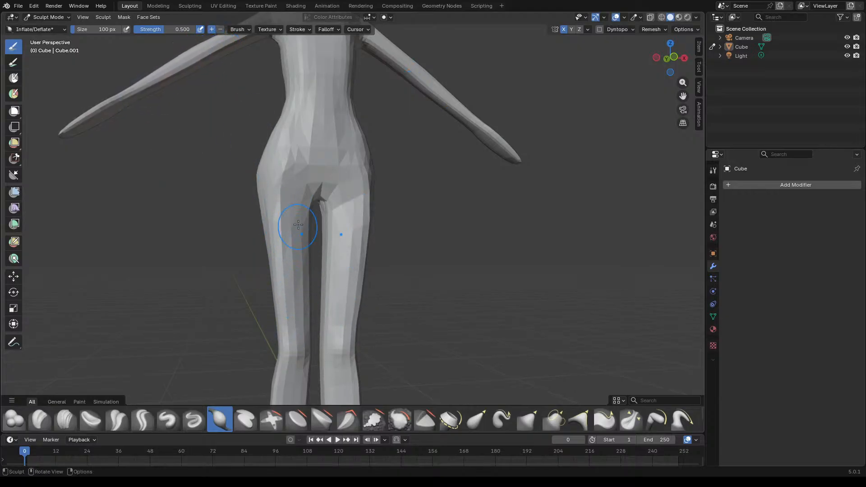
{"action": "middle_click_drag", "start_coordinate": [400, 290], "coordinate": [443, 269]}
{"action": "mouse_move", "coordinate": [359, 243]}
{"action": "left_mouse_down"}
{"action": "mouse_move", "coordinate": [354, 285]}
{"action": "mouse_move", "coordinate": [371, 303]}
{"action": "left_mouse_up"}
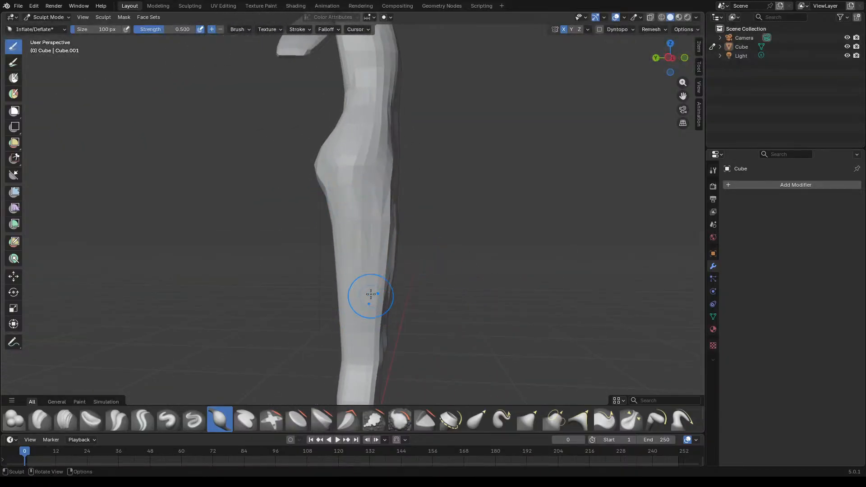
{"action": "scroll", "coordinate": [347, 232], "scroll_direction": "down", "scroll_amount": 2}
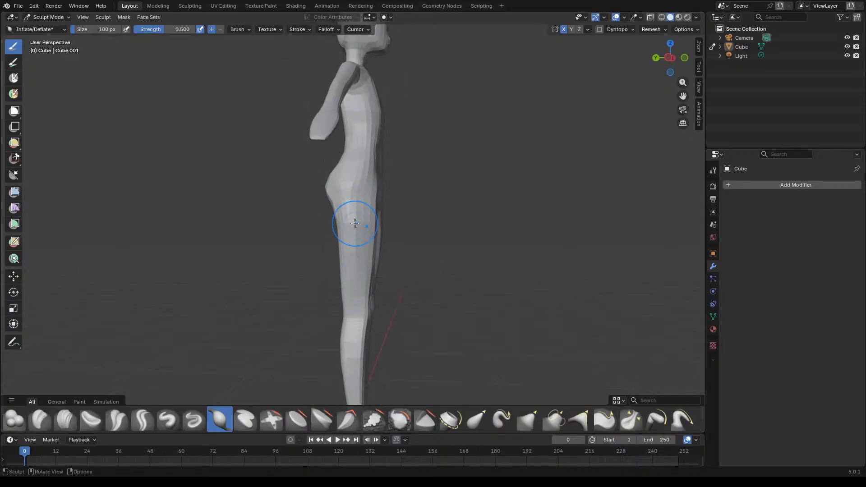
{"action": "mouse_move", "coordinate": [356, 300]}
{"action": "middle_mouse_down"}
{"action": "mouse_move", "coordinate": [402, 225]}
{"action": "mouse_move", "coordinate": [237, 285]}
{"action": "mouse_move", "coordinate": [362, 276]}
{"action": "mouse_move", "coordinate": [307, 282]}
{"action": "middle_mouse_up"}
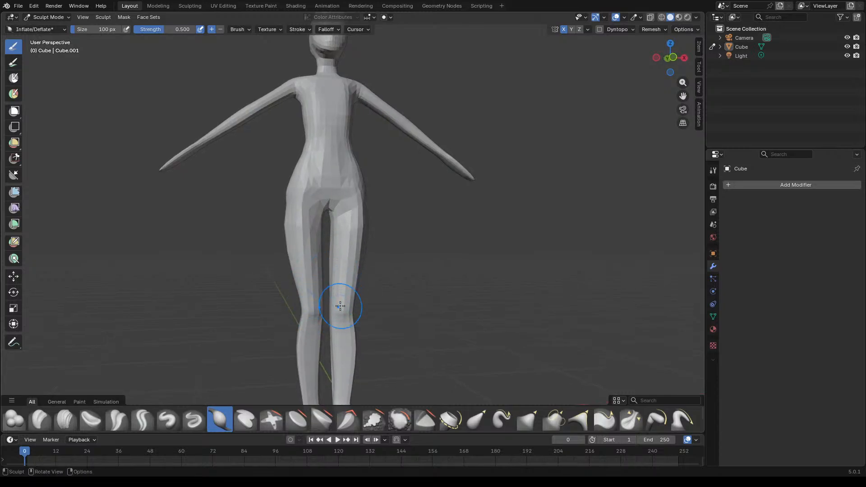
Step: Set the Inflate/Deflate brush to subtract and slim the legs around the knees
{"action": "mouse_move", "coordinate": [342, 301]}
{"action": "middle_mouse_down"}
{"action": "mouse_move", "coordinate": [225, 313]}
{"action": "mouse_move", "coordinate": [388, 339]}
{"action": "mouse_move", "coordinate": [350, 348]}
{"action": "mouse_move", "coordinate": [352, 357]}
{"action": "mouse_move", "coordinate": [373, 326]}
{"action": "mouse_move", "coordinate": [396, 334]}
{"action": "mouse_move", "coordinate": [420, 326]}
{"action": "mouse_move", "coordinate": [393, 318]}
{"action": "mouse_move", "coordinate": [402, 321]}
{"action": "middle_mouse_up"}
{"action": "left_click", "coordinate": [220, 32]}
{"action": "scroll", "coordinate": [372, 361], "scroll_direction": "up", "scroll_amount": 2}
{"action": "mouse_move", "coordinate": [401, 320]}
{"action": "left_mouse_down"}
{"action": "mouse_move", "coordinate": [396, 306]}
{"action": "mouse_move", "coordinate": [402, 333]}
{"action": "left_mouse_up"}
{"action": "mouse_move", "coordinate": [402, 332]}
{"action": "left_mouse_down"}
{"action": "mouse_move", "coordinate": [400, 356]}
{"action": "mouse_move", "coordinate": [404, 332]}
{"action": "mouse_move", "coordinate": [408, 343]}
{"action": "left_mouse_up"}
{"action": "mouse_move", "coordinate": [448, 317]}
{"action": "middle_mouse_down"}
{"action": "mouse_move", "coordinate": [369, 334]}
{"action": "mouse_move", "coordinate": [351, 348]}
{"action": "mouse_move", "coordinate": [336, 321]}
{"action": "mouse_move", "coordinate": [284, 310]}
{"action": "middle_mouse_up"}
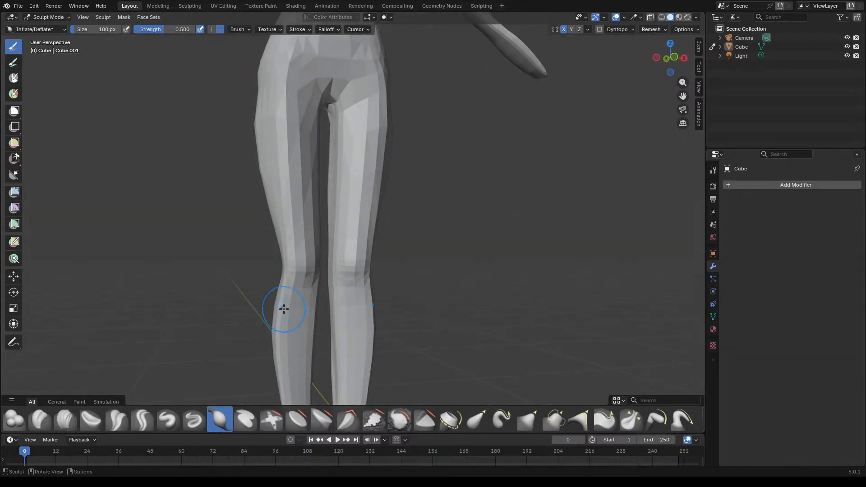
{"action": "scroll", "coordinate": [284, 367], "scroll_direction": "down", "scroll_amount": 3}
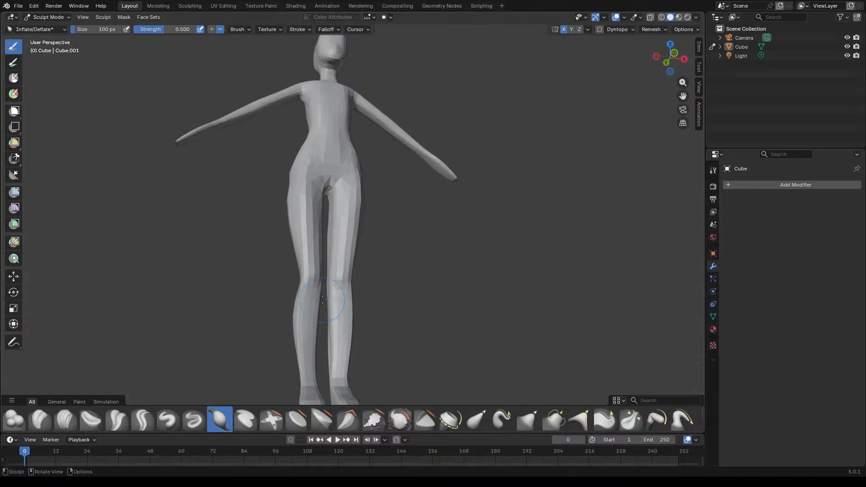
{"action": "middle_click_drag", "start_coordinate": [300, 339], "coordinate": [329, 322]}
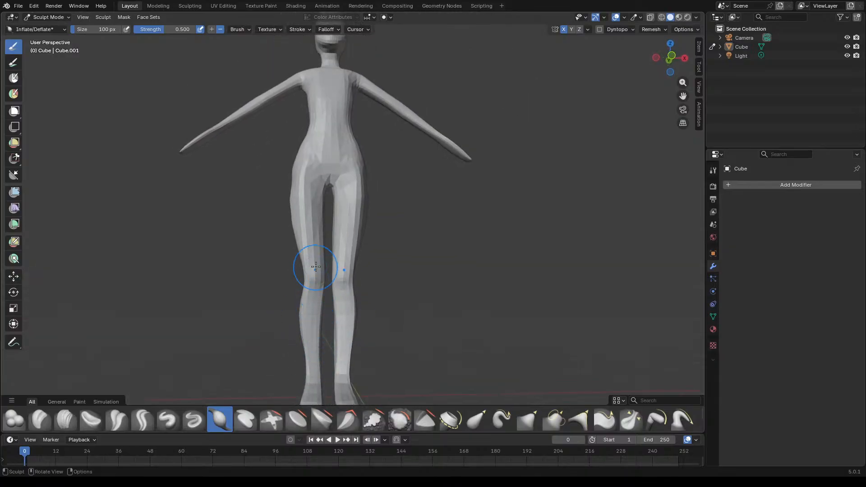
{"action": "mouse_move", "coordinate": [324, 219]}
{"action": "middle_mouse_down"}
{"action": "mouse_move", "coordinate": [299, 193]}
{"action": "mouse_move", "coordinate": [302, 170]}
{"action": "mouse_move", "coordinate": [377, 165]}
{"action": "middle_mouse_up"}
{"action": "middle_click_drag", "start_coordinate": [426, 180], "coordinate": [492, 184]}
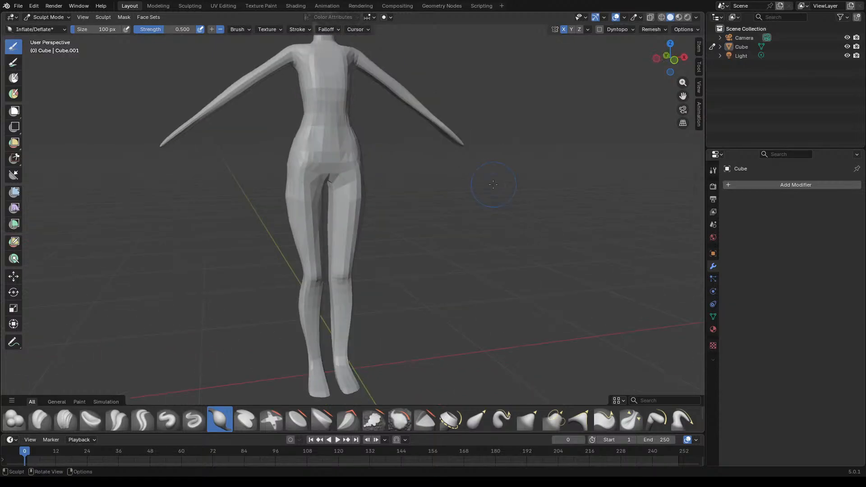
Step: Set the brush direction to add and inflate the shoulders and the upper back around the armpits
{"action": "scroll", "coordinate": [361, 175], "scroll_direction": "down", "scroll_amount": 4}
{"action": "scroll", "coordinate": [368, 130], "scroll_direction": "up", "scroll_amount": 5}
{"action": "mouse_move", "coordinate": [366, 176]}
{"action": "middle_mouse_down"}
{"action": "mouse_move", "coordinate": [398, 196]}
{"action": "mouse_move", "coordinate": [282, 88]}
{"action": "middle_mouse_up"}
{"action": "left_click", "coordinate": [211, 30]}
{"action": "middle_click_drag", "start_coordinate": [401, 103], "coordinate": [454, 83]}
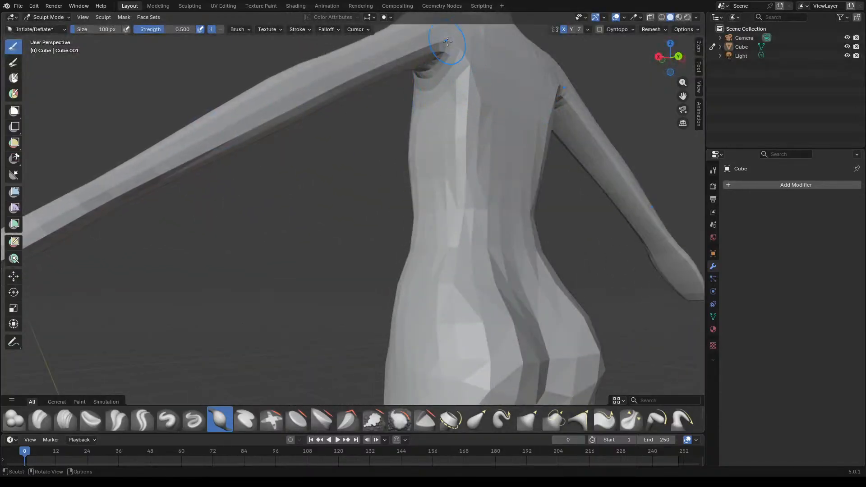
{"action": "mouse_move", "coordinate": [454, 63]}
{"action": "left_mouse_down"}
{"action": "mouse_move", "coordinate": [447, 56]}
{"action": "mouse_move", "coordinate": [472, 84]}
{"action": "mouse_move", "coordinate": [464, 82]}
{"action": "left_mouse_up"}
{"action": "scroll", "coordinate": [469, 113], "scroll_direction": "down", "scroll_amount": 4}
{"action": "middle_click_drag", "start_coordinate": [518, 152], "coordinate": [464, 203]}
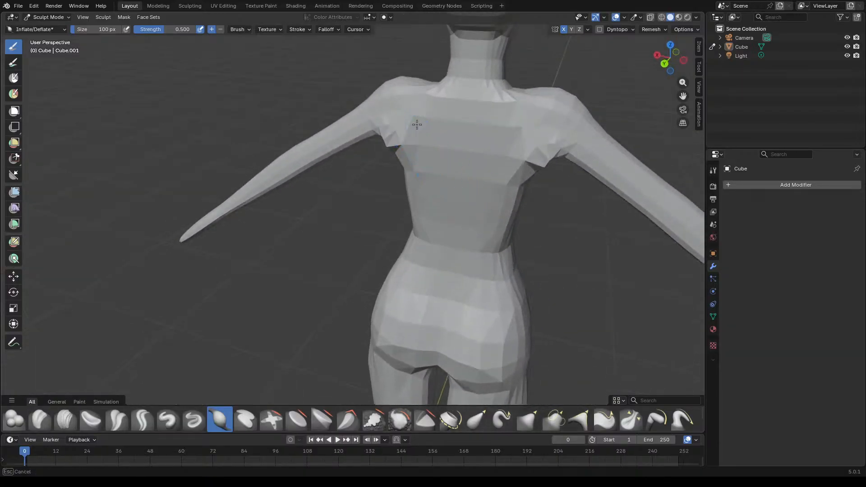
{"action": "mouse_move", "coordinate": [425, 171]}
{"action": "left_mouse_down"}
{"action": "mouse_move", "coordinate": [412, 139]}
{"action": "mouse_move", "coordinate": [387, 116]}
{"action": "left_mouse_up"}
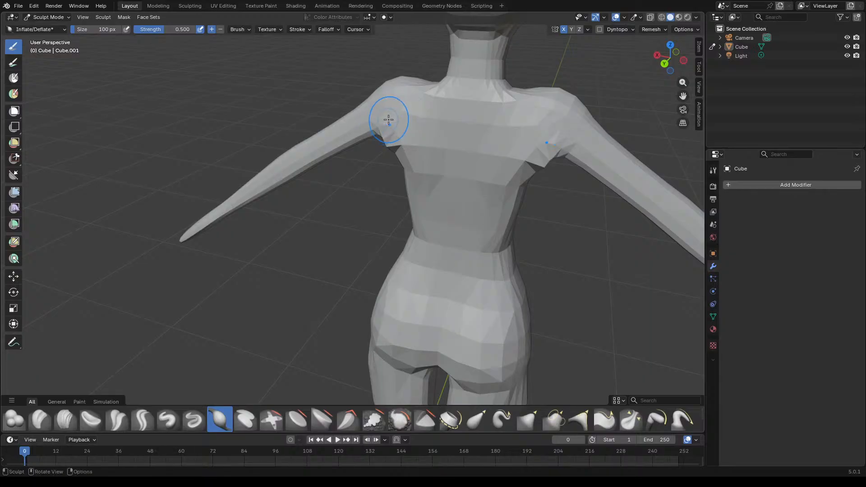
Step: Inflate both sides of the front of the chest to raise the basic bust volume
{"action": "mouse_move", "coordinate": [449, 139]}
{"action": "middle_mouse_down"}
{"action": "mouse_move", "coordinate": [568, 168]}
{"action": "mouse_move", "coordinate": [646, 173]}
{"action": "middle_mouse_up"}
{"action": "scroll", "coordinate": [555, 176], "scroll_direction": "down", "scroll_amount": 2}
{"action": "scroll", "coordinate": [334, 137], "scroll_direction": "up", "scroll_amount": 6}
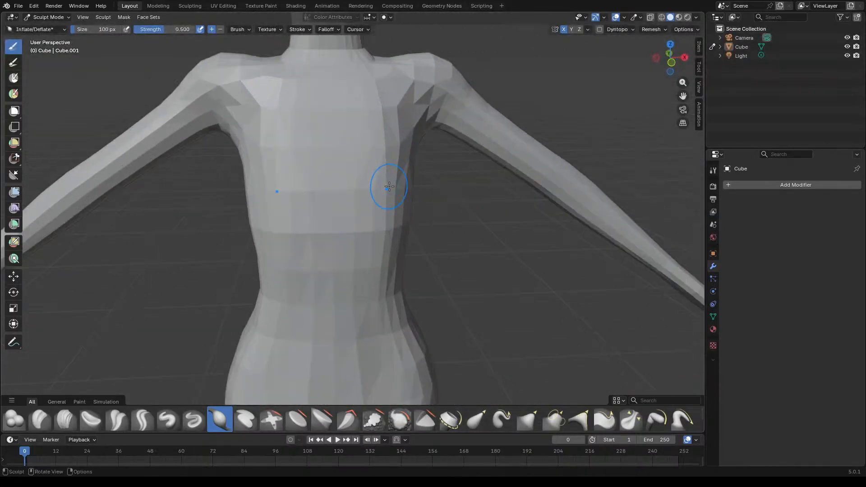
{"action": "middle_click_drag", "start_coordinate": [380, 179], "coordinate": [394, 161]}
{"action": "middle_click_drag", "start_coordinate": [387, 195], "coordinate": [360, 218]}
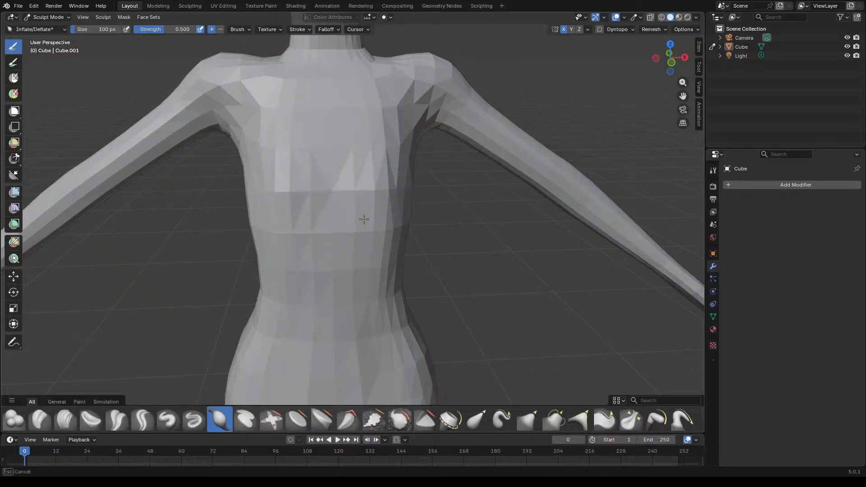
{"action": "middle_click_drag", "start_coordinate": [378, 143], "coordinate": [399, 215]}
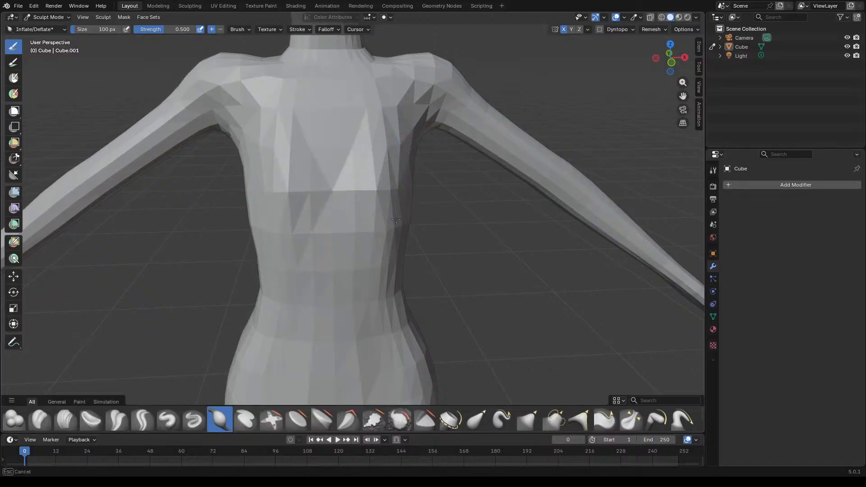
{"action": "mouse_move", "coordinate": [398, 137]}
{"action": "middle_mouse_down"}
{"action": "mouse_move", "coordinate": [408, 193]}
{"action": "mouse_move", "coordinate": [387, 212]}
{"action": "mouse_move", "coordinate": [317, 230]}
{"action": "middle_mouse_up"}
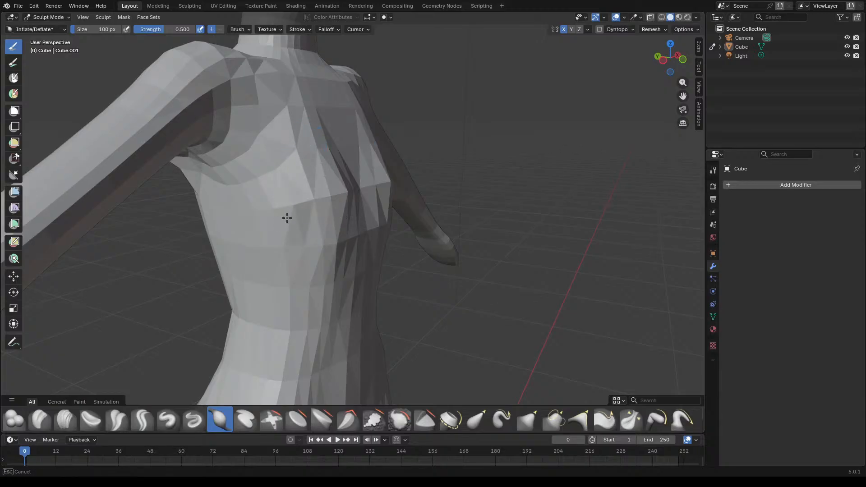
Step: Round out the bust from the front and sides by inflating its outer edges and underside
{"action": "scroll", "coordinate": [306, 213], "scroll_direction": "down", "scroll_amount": 4}
{"action": "mouse_move", "coordinate": [307, 201]}
{"action": "left_mouse_down"}
{"action": "mouse_move", "coordinate": [315, 209]}
{"action": "mouse_move", "coordinate": [301, 205]}
{"action": "mouse_move", "coordinate": [299, 214]}
{"action": "left_mouse_up"}
{"action": "middle_click_drag", "start_coordinate": [299, 214], "coordinate": [312, 204]}
{"action": "left_click_drag", "start_coordinate": [318, 213], "coordinate": [303, 225]}
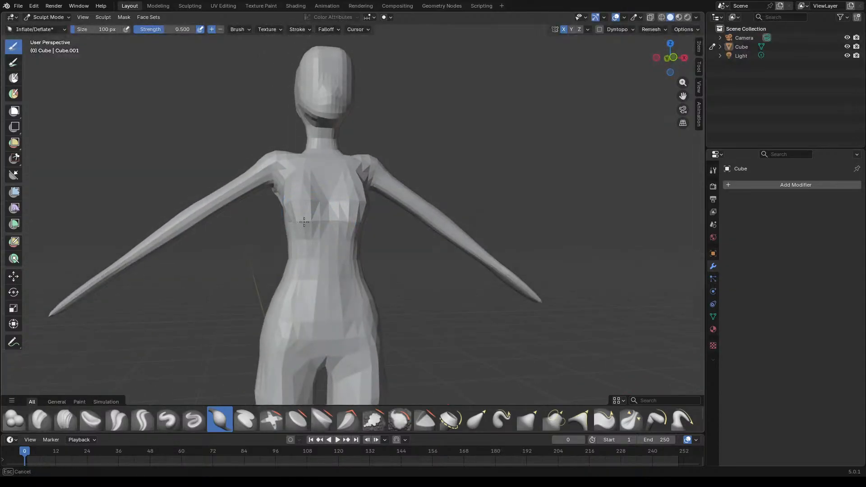
{"action": "left_click_drag", "start_coordinate": [314, 182], "coordinate": [348, 216]}
{"action": "middle_click_drag", "start_coordinate": [348, 216], "coordinate": [431, 224]}
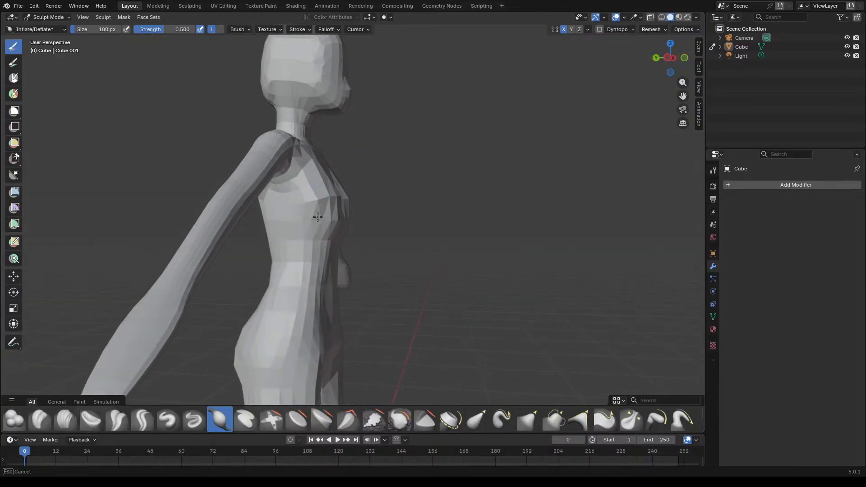
{"action": "left_click_drag", "start_coordinate": [306, 191], "coordinate": [310, 180]}
{"action": "middle_click_drag", "start_coordinate": [309, 178], "coordinate": [224, 202]}
{"action": "left_click_drag", "start_coordinate": [303, 191], "coordinate": [304, 190]}
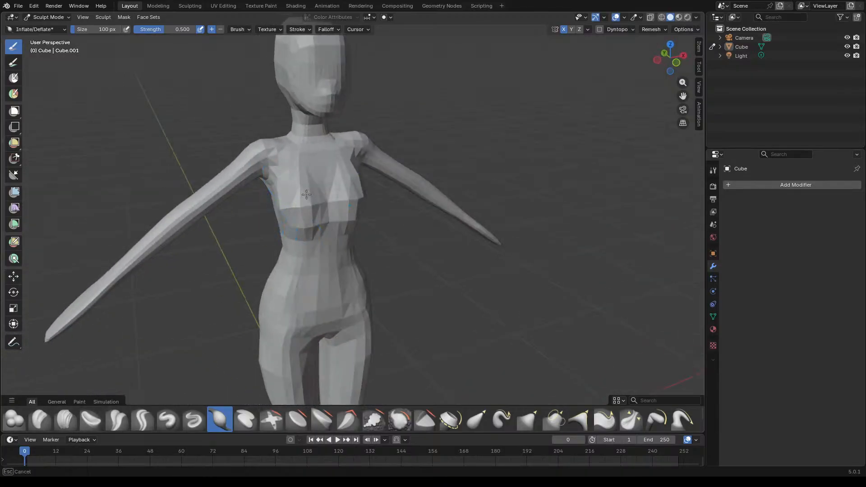
{"action": "left_click_drag", "start_coordinate": [284, 157], "coordinate": [285, 157]}
{"action": "mouse_move", "coordinate": [284, 157]}
{"action": "middle_mouse_down"}
{"action": "mouse_move", "coordinate": [422, 213]}
{"action": "mouse_move", "coordinate": [293, 213]}
{"action": "middle_mouse_up"}
{"action": "left_click_drag", "start_coordinate": [291, 213], "coordinate": [316, 211]}
{"action": "middle_click_drag", "start_coordinate": [319, 205], "coordinate": [372, 203]}
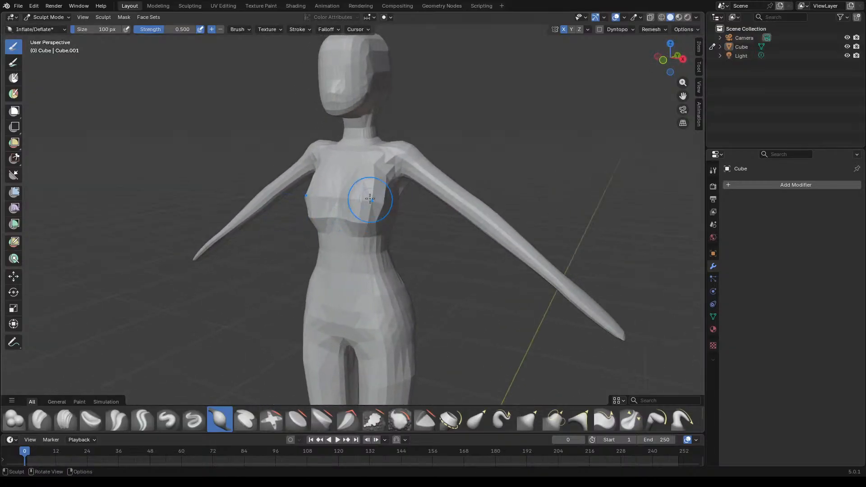
Step: Refine the bust contour with further Inflate/Deflate strokes, trimming the upper chest in subtract direction, and check the whole figure
{"action": "scroll", "coordinate": [379, 205], "scroll_direction": "up", "scroll_amount": 3}
{"action": "left_click_drag", "start_coordinate": [354, 183], "coordinate": [383, 201]}
{"action": "middle_click_drag", "start_coordinate": [375, 192], "coordinate": [362, 232]}
{"action": "left_click_drag", "start_coordinate": [352, 259], "coordinate": [353, 261]}
{"action": "mouse_move", "coordinate": [354, 261]}
{"action": "middle_mouse_down"}
{"action": "mouse_move", "coordinate": [429, 271]}
{"action": "mouse_move", "coordinate": [432, 280]}
{"action": "mouse_move", "coordinate": [377, 252]}
{"action": "middle_mouse_up"}
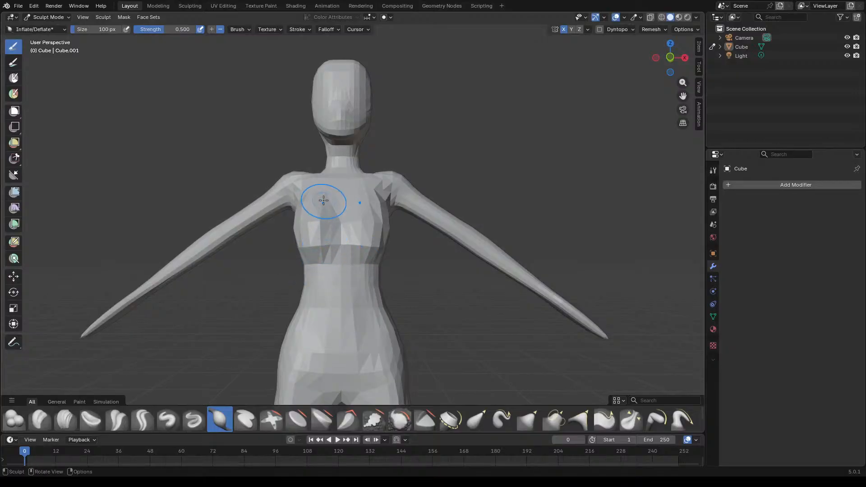
{"action": "mouse_move", "coordinate": [329, 220]}
{"action": "middle_mouse_down"}
{"action": "mouse_move", "coordinate": [306, 230]}
{"action": "mouse_move", "coordinate": [356, 211]}
{"action": "mouse_move", "coordinate": [372, 245]}
{"action": "middle_mouse_up"}
{"action": "scroll", "coordinate": [372, 245], "scroll_direction": "down", "scroll_amount": 6}
{"action": "middle_click_drag", "start_coordinate": [406, 272], "coordinate": [351, 286]}
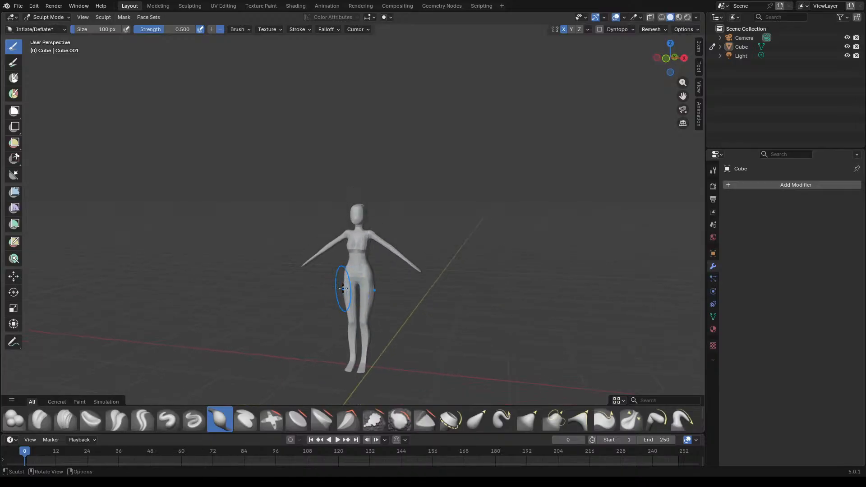
Step: Set the Inflate/Deflate brush to add and build up volume on the back of both elbows
{"action": "scroll", "coordinate": [379, 291], "scroll_direction": "up", "scroll_amount": 4}
{"action": "middle_click_drag", "start_coordinate": [379, 291], "coordinate": [335, 178]}
{"action": "scroll", "coordinate": [335, 178], "scroll_direction": "up", "scroll_amount": 2}
{"action": "middle_click_drag", "start_coordinate": [234, 100], "coordinate": [276, 226]}
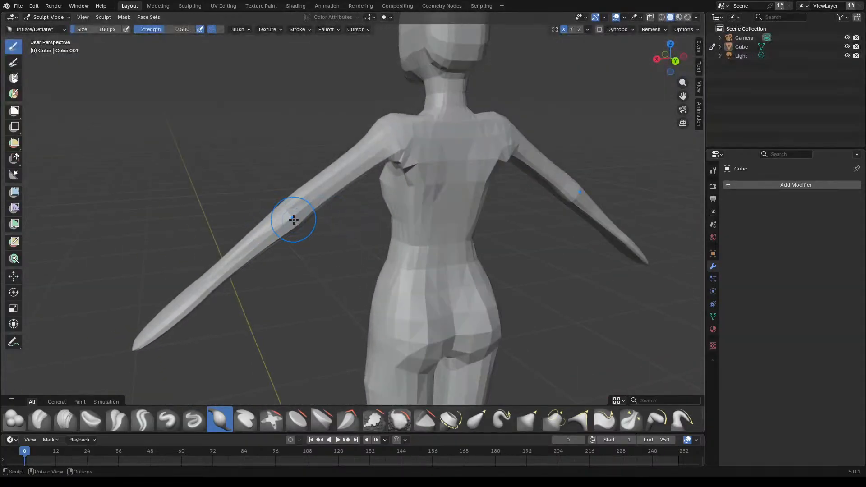
{"action": "mouse_move", "coordinate": [294, 224]}
{"action": "middle_mouse_down"}
{"action": "mouse_move", "coordinate": [354, 232]}
{"action": "mouse_move", "coordinate": [403, 253]}
{"action": "mouse_move", "coordinate": [361, 232]}
{"action": "mouse_move", "coordinate": [419, 227]}
{"action": "mouse_move", "coordinate": [383, 263]}
{"action": "middle_mouse_up"}
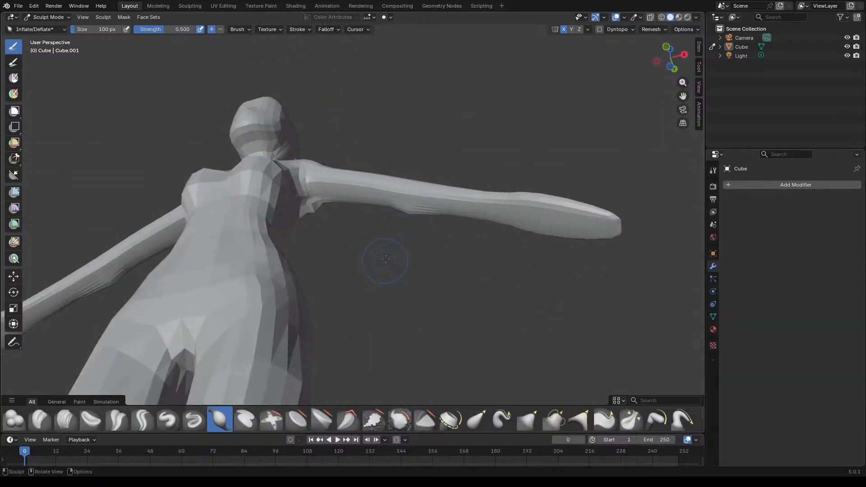
Step: Smooth the bulge at the elbow so it blends into the upper arm and forearm
{"action": "middle_click_drag", "start_coordinate": [410, 203], "coordinate": [414, 172]}
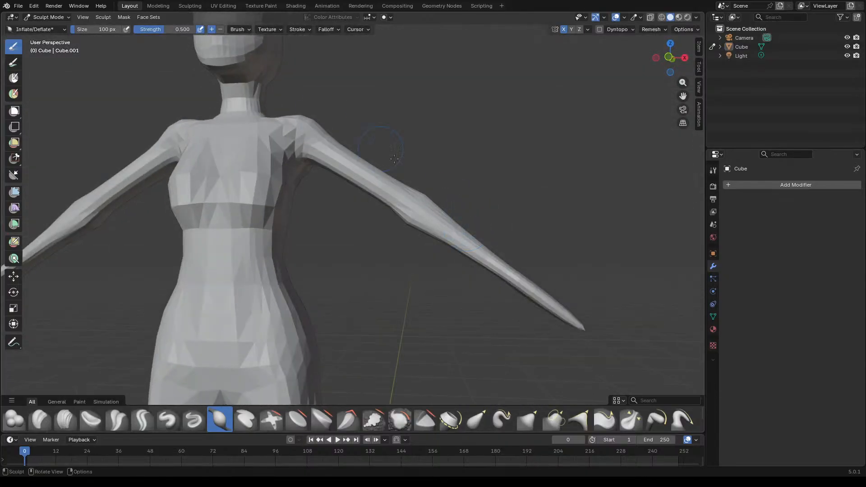
{"action": "mouse_move", "coordinate": [429, 217]}
{"action": "left_mouse_down", "text": "shift"}
{"action": "mouse_move", "coordinate": [416, 205]}
{"action": "mouse_move", "coordinate": [431, 216]}
{"action": "left_mouse_up", "text": "shift"}
{"action": "mouse_move", "coordinate": [461, 247]}
{"action": "middle_mouse_down"}
{"action": "mouse_move", "coordinate": [495, 236]}
{"action": "mouse_move", "coordinate": [395, 255]}
{"action": "mouse_move", "coordinate": [400, 275]}
{"action": "mouse_move", "coordinate": [300, 93]}
{"action": "middle_mouse_up"}
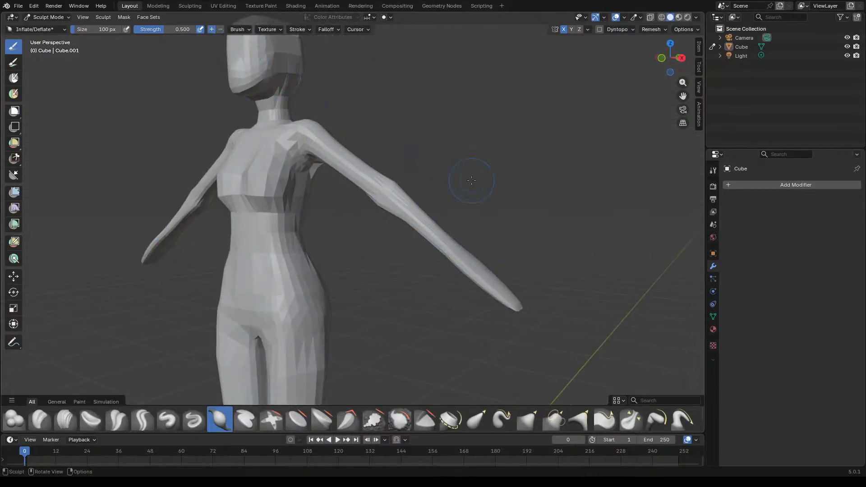
Step: Shape the hands and wrists with Inflate/Deflate strokes, adding volume to the palms and working in subtract direction around the wrists
{"action": "middle_click_drag", "start_coordinate": [469, 180], "coordinate": [440, 328]}
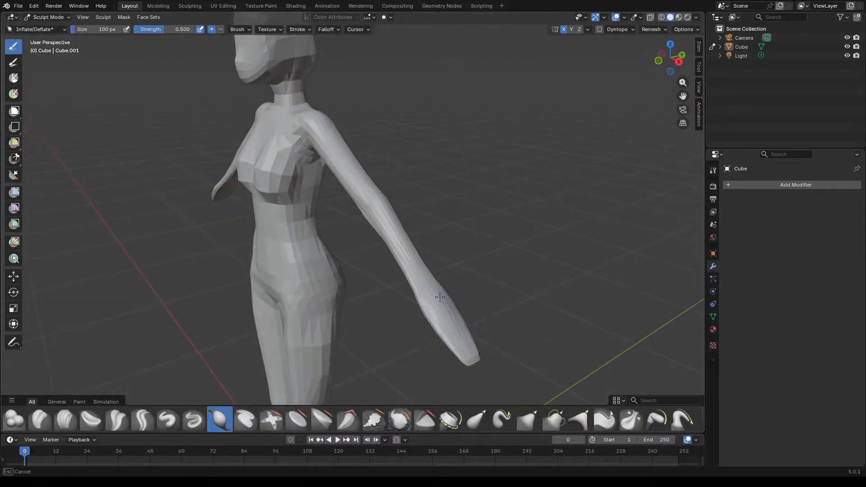
{"action": "mouse_move", "coordinate": [427, 294]}
{"action": "middle_mouse_down"}
{"action": "mouse_move", "coordinate": [561, 251]}
{"action": "mouse_move", "coordinate": [478, 279]}
{"action": "middle_mouse_up"}
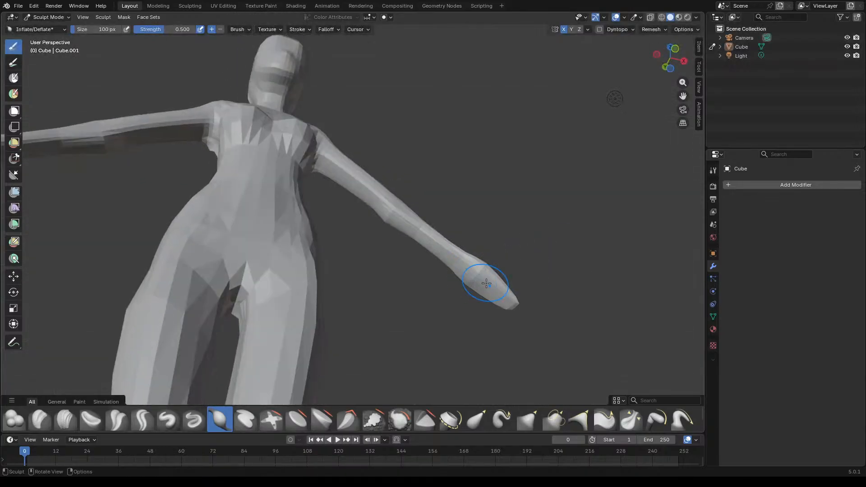
{"action": "left_click_drag", "start_coordinate": [483, 267], "coordinate": [495, 277]}
{"action": "mouse_move", "coordinate": [520, 283]}
{"action": "middle_mouse_down"}
{"action": "mouse_move", "coordinate": [446, 329]}
{"action": "mouse_move", "coordinate": [419, 307]}
{"action": "mouse_move", "coordinate": [294, 315]}
{"action": "middle_mouse_up"}
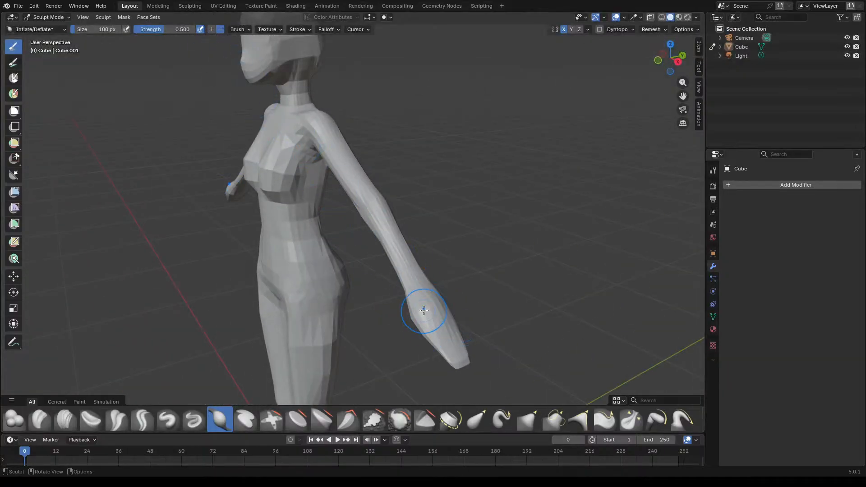
{"action": "middle_click_drag", "start_coordinate": [429, 315], "coordinate": [476, 301]}
{"action": "middle_click_drag", "start_coordinate": [495, 287], "coordinate": [428, 247]}
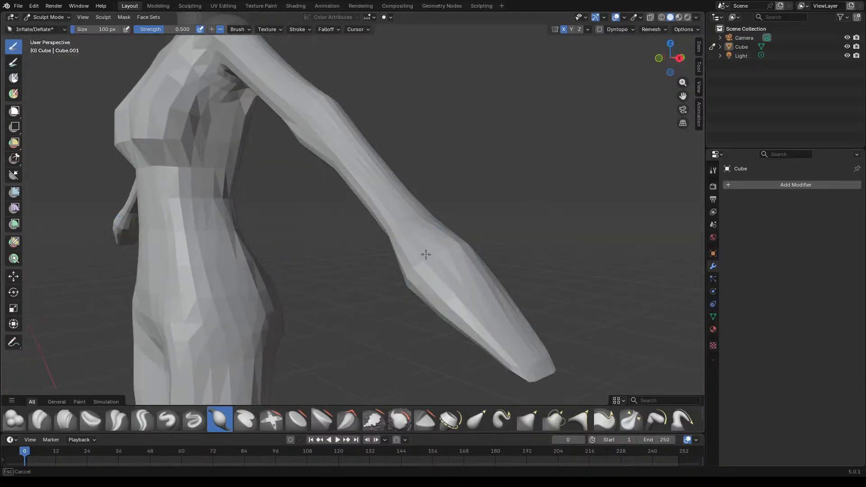
Step: Choose the Draw brush and raise a vertical ridge on each side of the head as the base of the ears
{"action": "scroll", "coordinate": [442, 270], "scroll_direction": "down", "scroll_amount": 4}
{"action": "middle_click_drag", "start_coordinate": [453, 290], "coordinate": [491, 328]}
{"action": "scroll", "coordinate": [435, 296], "scroll_direction": "down", "scroll_amount": 5}
{"action": "middle_click_drag", "start_coordinate": [435, 298], "coordinate": [469, 270]}
{"action": "scroll", "coordinate": [389, 203], "scroll_direction": "up", "scroll_amount": 5}
{"action": "mouse_move", "coordinate": [390, 232]}
{"action": "middle_mouse_down"}
{"action": "mouse_move", "coordinate": [572, 239]}
{"action": "mouse_move", "coordinate": [429, 242]}
{"action": "middle_mouse_up"}
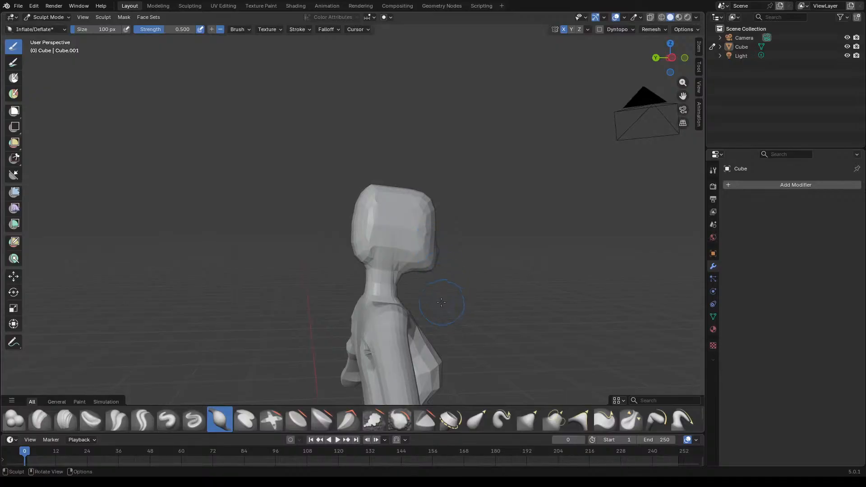
{"action": "scroll", "coordinate": [445, 304], "scroll_direction": "up", "scroll_amount": 8}
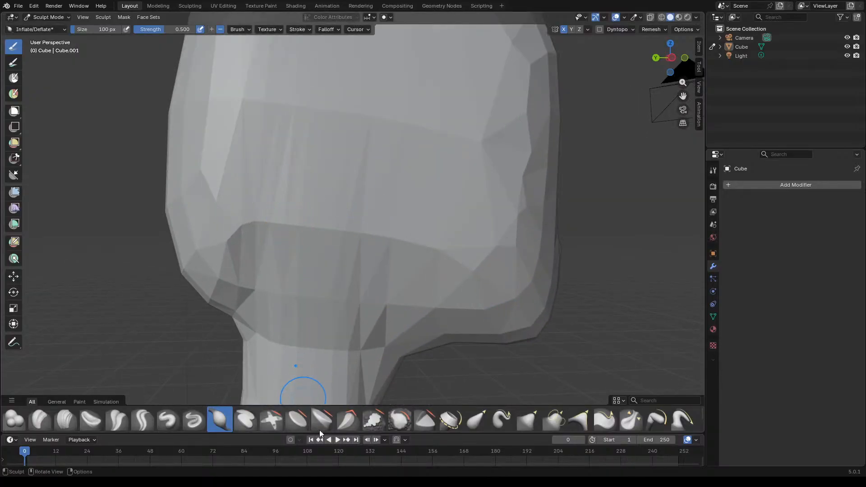
{"action": "left_click", "coordinate": [167, 421]}
{"action": "mouse_move", "coordinate": [379, 129]}
{"action": "left_mouse_down"}
{"action": "mouse_move", "coordinate": [309, 168]}
{"action": "mouse_move", "coordinate": [322, 234]}
{"action": "mouse_move", "coordinate": [289, 109]}
{"action": "left_mouse_up"}
{"action": "mouse_move", "coordinate": [298, 142]}
{"action": "left_mouse_down"}
{"action": "mouse_move", "coordinate": [309, 110]}
{"action": "mouse_move", "coordinate": [310, 201]}
{"action": "mouse_move", "coordinate": [375, 107]}
{"action": "mouse_move", "coordinate": [337, 117]}
{"action": "mouse_move", "coordinate": [315, 112]}
{"action": "mouse_move", "coordinate": [320, 208]}
{"action": "mouse_move", "coordinate": [336, 271]}
{"action": "left_mouse_up"}
Step: Add another Draw stroke to the ear ridge and examine its profile from the front and side
{"action": "scroll", "coordinate": [423, 209], "scroll_direction": "down", "scroll_amount": 4}
{"action": "middle_click_drag", "start_coordinate": [424, 209], "coordinate": [367, 220]}
{"action": "left_click_drag", "start_coordinate": [298, 184], "coordinate": [300, 184]}
{"action": "mouse_move", "coordinate": [300, 185]}
{"action": "middle_mouse_down"}
{"action": "mouse_move", "coordinate": [420, 195]}
{"action": "mouse_move", "coordinate": [368, 184]}
{"action": "mouse_move", "coordinate": [356, 200]}
{"action": "mouse_move", "coordinate": [448, 187]}
{"action": "mouse_move", "coordinate": [462, 195]}
{"action": "mouse_move", "coordinate": [409, 191]}
{"action": "middle_mouse_up"}
{"action": "scroll", "coordinate": [409, 191], "scroll_direction": "up", "scroll_amount": 4}
{"action": "scroll", "coordinate": [358, 189], "scroll_direction": "up", "scroll_amount": 1}
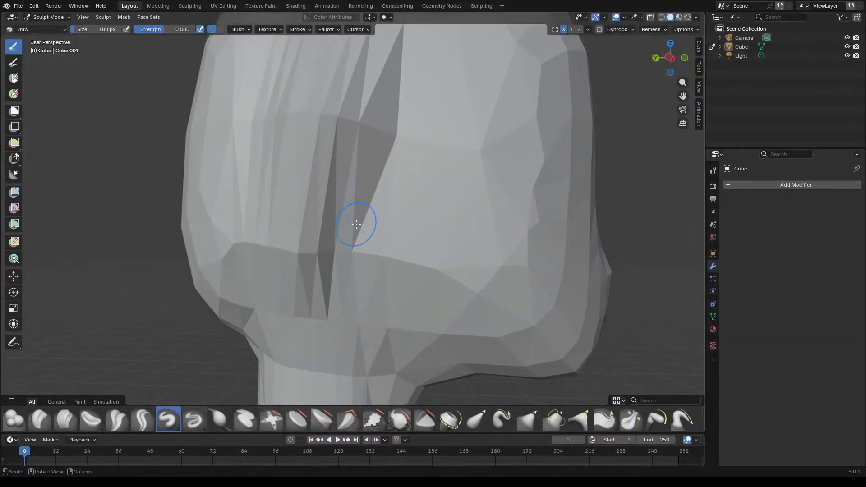
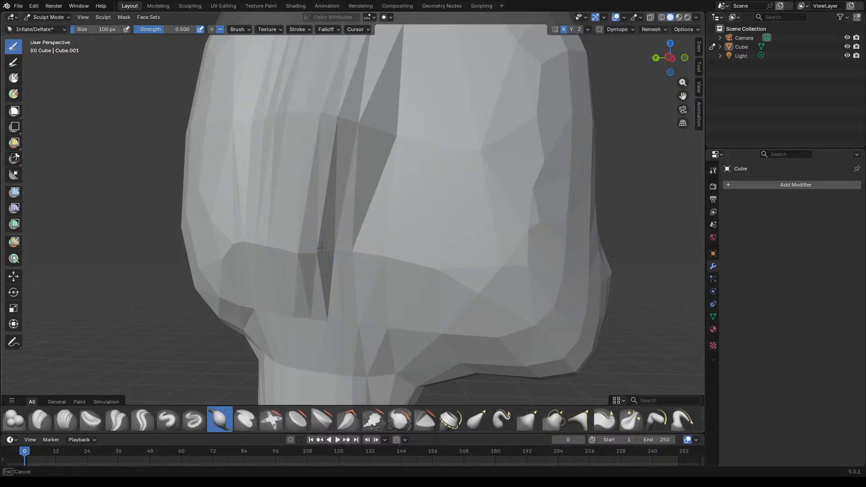
Step: Switch to the Elastic Grab brush and pull the raised ear area toward the back of the head
{"action": "middle_click_drag", "start_coordinate": [384, 252], "coordinate": [316, 253]}
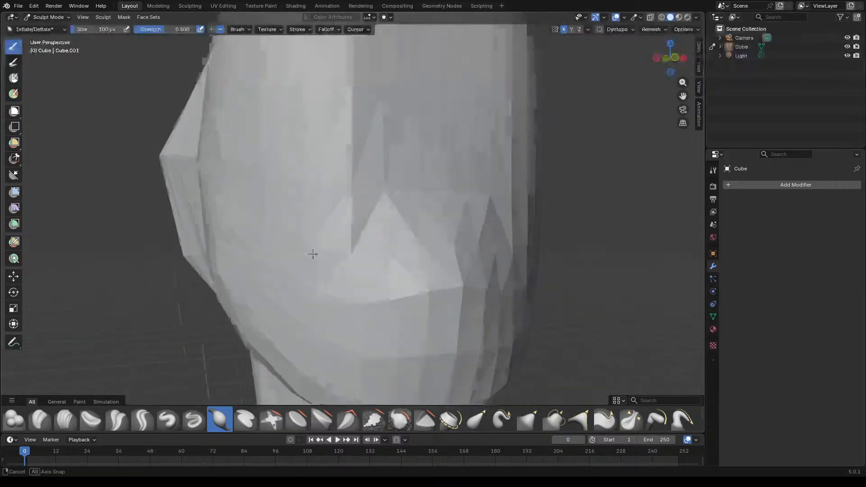
{"action": "scroll", "coordinate": [367, 251], "scroll_direction": "down", "scroll_amount": 5}
{"action": "scroll", "coordinate": [360, 254], "scroll_direction": "down", "scroll_amount": 7}
{"action": "middle_click_drag", "start_coordinate": [388, 293], "coordinate": [407, 314]}
{"action": "scroll", "coordinate": [397, 323], "scroll_direction": "up", "scroll_amount": 3}
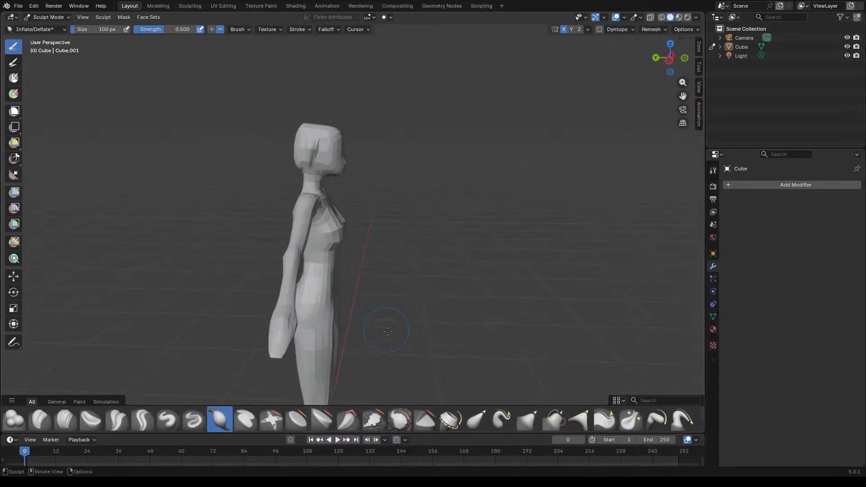
{"action": "left_click", "coordinate": [479, 419]}
{"action": "scroll", "coordinate": [323, 97], "scroll_direction": "up", "scroll_amount": 8}
{"action": "middle_click_drag", "start_coordinate": [323, 98], "coordinate": [411, 199]}
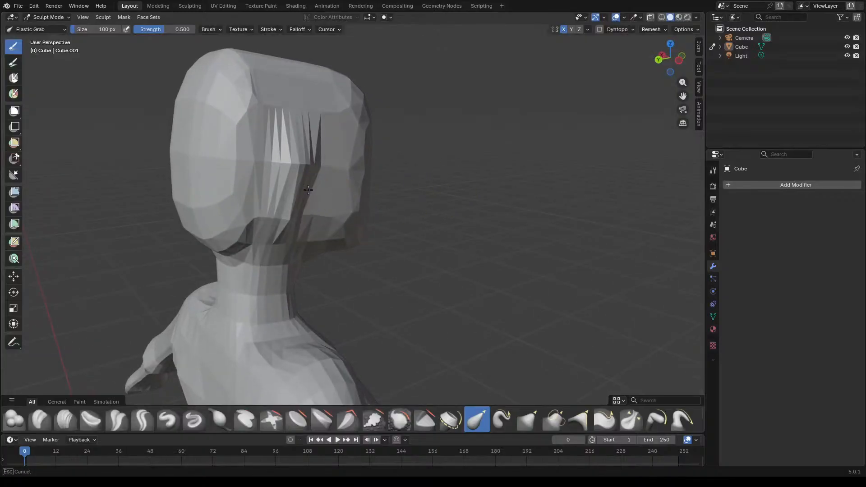
{"action": "mouse_move", "coordinate": [296, 189]}
{"action": "left_mouse_down"}
{"action": "mouse_move", "coordinate": [239, 157]}
{"action": "mouse_move", "coordinate": [261, 165]}
{"action": "left_mouse_up"}
Step: Adjust the outline of the upper forehead and temples from the front with Elastic Grab
{"action": "mouse_move", "coordinate": [424, 219]}
{"action": "middle_mouse_down"}
{"action": "mouse_move", "coordinate": [261, 231]}
{"action": "mouse_move", "coordinate": [341, 297]}
{"action": "mouse_move", "coordinate": [328, 281]}
{"action": "middle_mouse_up"}
{"action": "scroll", "coordinate": [323, 280], "scroll_direction": "down", "scroll_amount": 4}
{"action": "middle_click_drag", "start_coordinate": [390, 319], "coordinate": [390, 271]}
{"action": "scroll", "coordinate": [389, 272], "scroll_direction": "up", "scroll_amount": 5}
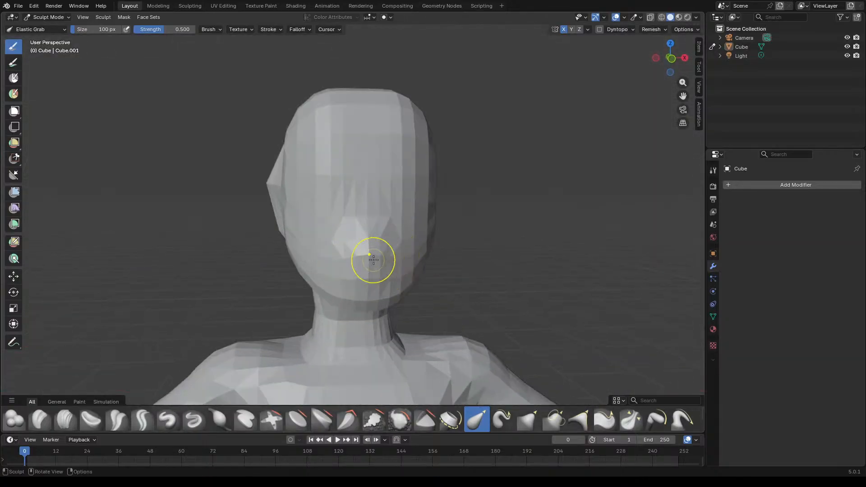
{"action": "mouse_move", "coordinate": [311, 147]}
{"action": "left_mouse_down"}
{"action": "mouse_move", "coordinate": [327, 116]}
{"action": "mouse_move", "coordinate": [308, 109]}
{"action": "left_mouse_up"}
{"action": "mouse_move", "coordinate": [358, 141]}
{"action": "middle_mouse_down"}
{"action": "mouse_move", "coordinate": [386, 147]}
{"action": "mouse_move", "coordinate": [362, 141]}
{"action": "middle_mouse_up"}
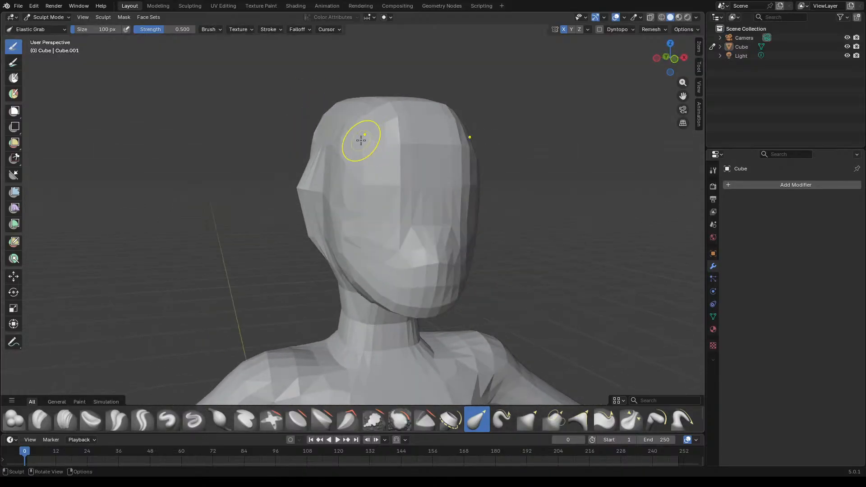
Step: Reshape the face profile with Elastic Grab, pulling out a pointed nose and drawing the chin and jaw underside downward
{"action": "middle_click_drag", "start_coordinate": [409, 190], "coordinate": [588, 215]}
{"action": "left_click_drag", "start_coordinate": [583, 213], "coordinate": [569, 191]}
{"action": "left_click_drag", "start_coordinate": [569, 190], "coordinate": [587, 200]}
{"action": "mouse_move", "coordinate": [583, 233]}
{"action": "left_mouse_down"}
{"action": "mouse_move", "coordinate": [558, 255]}
{"action": "mouse_move", "coordinate": [573, 268]}
{"action": "left_mouse_up"}
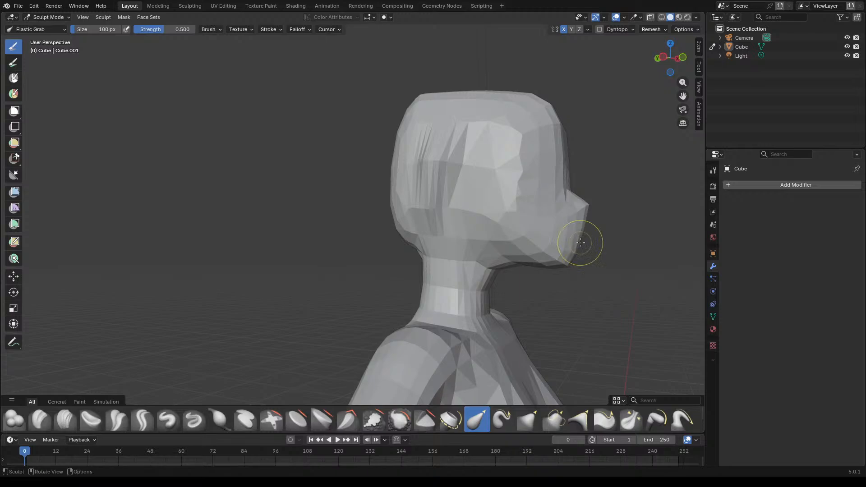
{"action": "left_click_drag", "start_coordinate": [519, 260], "coordinate": [558, 271]}
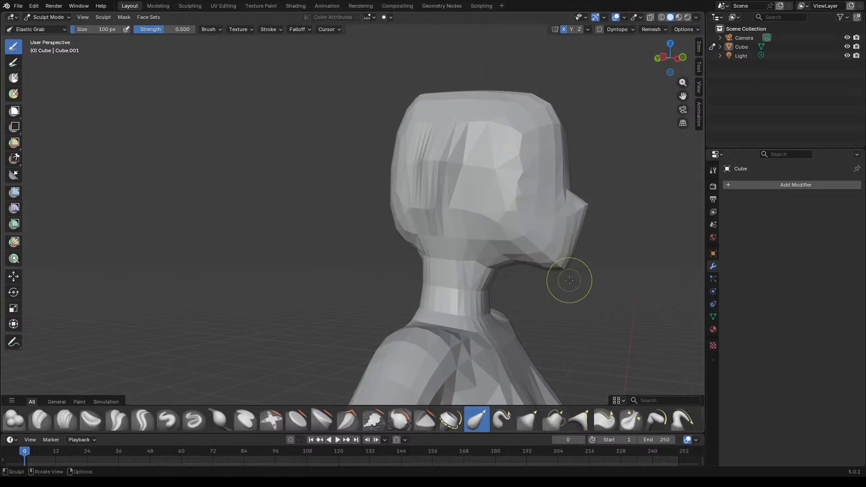
Step: Push in the eye area above the nose on both sides to form eye sockets beneath the brow
{"action": "scroll", "coordinate": [569, 280], "scroll_direction": "down", "scroll_amount": 2}
{"action": "mouse_move", "coordinate": [592, 243]}
{"action": "middle_mouse_down"}
{"action": "mouse_move", "coordinate": [555, 270]}
{"action": "mouse_move", "coordinate": [505, 288]}
{"action": "mouse_move", "coordinate": [584, 266]}
{"action": "middle_mouse_up"}
{"action": "mouse_move", "coordinate": [497, 251]}
{"action": "left_mouse_down"}
{"action": "mouse_move", "coordinate": [512, 253]}
{"action": "mouse_move", "coordinate": [489, 254]}
{"action": "mouse_move", "coordinate": [497, 254]}
{"action": "left_mouse_up"}
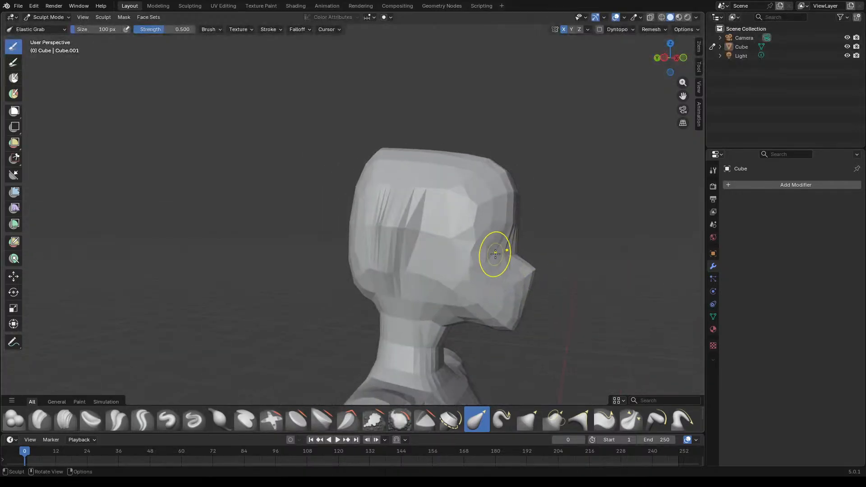
{"action": "middle_click_drag", "start_coordinate": [483, 252], "coordinate": [390, 261]}
{"action": "left_click_drag", "start_coordinate": [206, 263], "coordinate": [207, 264]}
{"action": "mouse_move", "coordinate": [203, 228]}
{"action": "left_mouse_down"}
{"action": "mouse_move", "coordinate": [182, 231]}
{"action": "mouse_move", "coordinate": [186, 243]}
{"action": "left_mouse_up"}
{"action": "mouse_move", "coordinate": [282, 244]}
{"action": "middle_mouse_down"}
{"action": "mouse_move", "coordinate": [254, 242]}
{"action": "mouse_move", "coordinate": [396, 236]}
{"action": "middle_mouse_up"}
Step: Pull the chin and lower jaw up and back with Elastic Grab, checking the profile from both sides
{"action": "mouse_move", "coordinate": [493, 306]}
{"action": "left_mouse_down"}
{"action": "mouse_move", "coordinate": [487, 316]}
{"action": "mouse_move", "coordinate": [481, 303]}
{"action": "left_mouse_up"}
{"action": "middle_click_drag", "start_coordinate": [511, 311], "coordinate": [541, 302]}
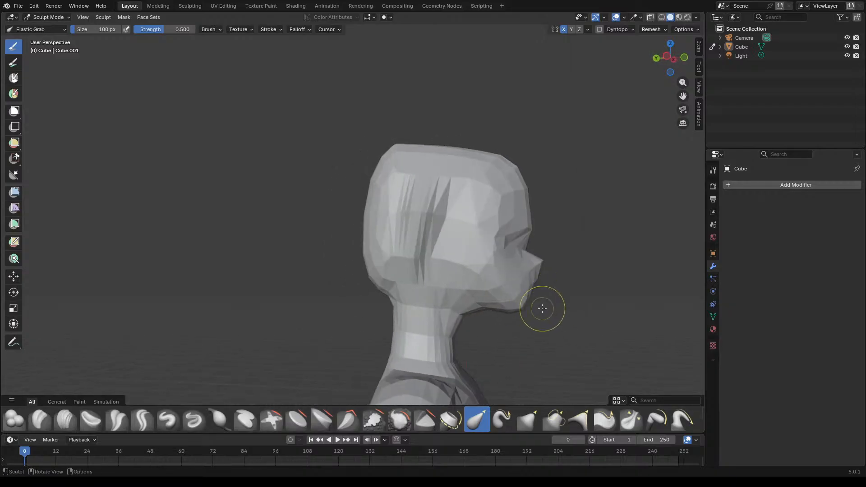
{"action": "left_click_drag", "start_coordinate": [531, 308], "coordinate": [520, 285]}
{"action": "middle_click_drag", "start_coordinate": [555, 305], "coordinate": [455, 333]}
{"action": "mouse_move", "coordinate": [454, 332]}
{"action": "left_mouse_down"}
{"action": "mouse_move", "coordinate": [449, 321]}
{"action": "mouse_move", "coordinate": [451, 331]}
{"action": "left_mouse_up"}
{"action": "middle_click_drag", "start_coordinate": [451, 332], "coordinate": [403, 326]}
{"action": "left_click_drag", "start_coordinate": [273, 325], "coordinate": [266, 323]}
{"action": "mouse_move", "coordinate": [261, 331]}
{"action": "middle_mouse_down"}
{"action": "mouse_move", "coordinate": [328, 299]}
{"action": "mouse_move", "coordinate": [275, 306]}
{"action": "middle_mouse_up"}
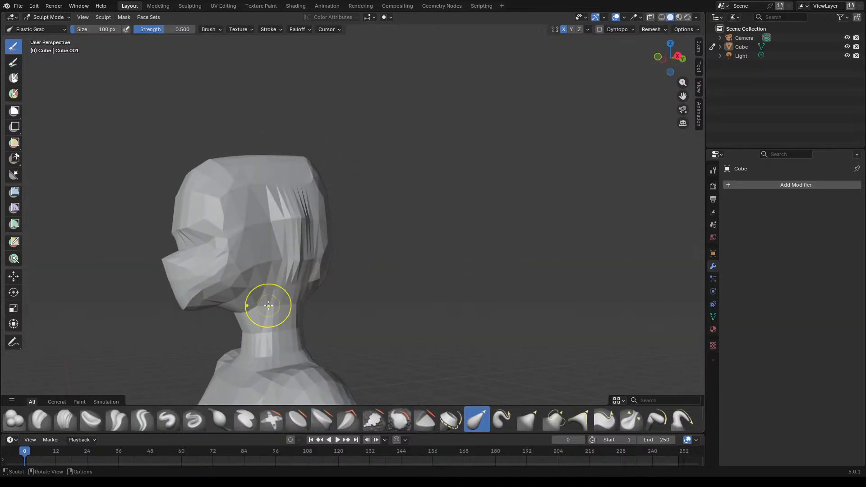
Step: Refine the front of the neck from under the jaw down to its base with Elastic Grab
{"action": "middle_click_drag", "start_coordinate": [339, 302], "coordinate": [318, 298]}
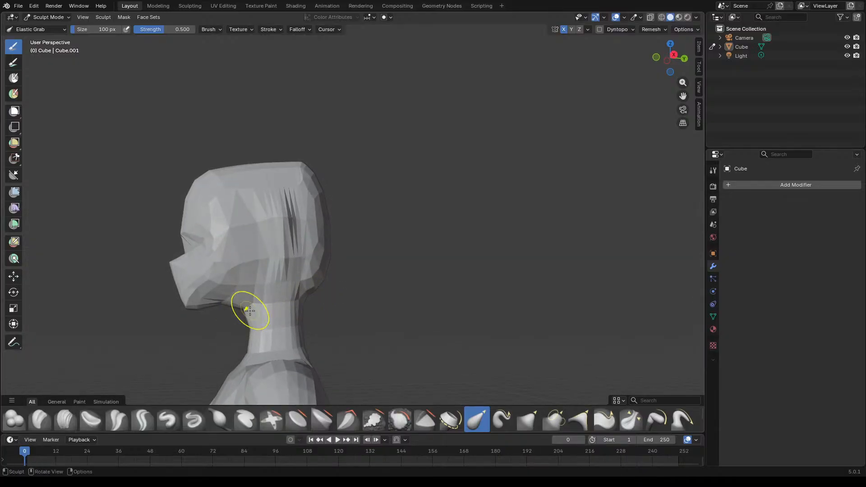
{"action": "mouse_move", "coordinate": [328, 317]}
{"action": "middle_mouse_down"}
{"action": "mouse_move", "coordinate": [300, 306]}
{"action": "mouse_move", "coordinate": [339, 316]}
{"action": "middle_mouse_up"}
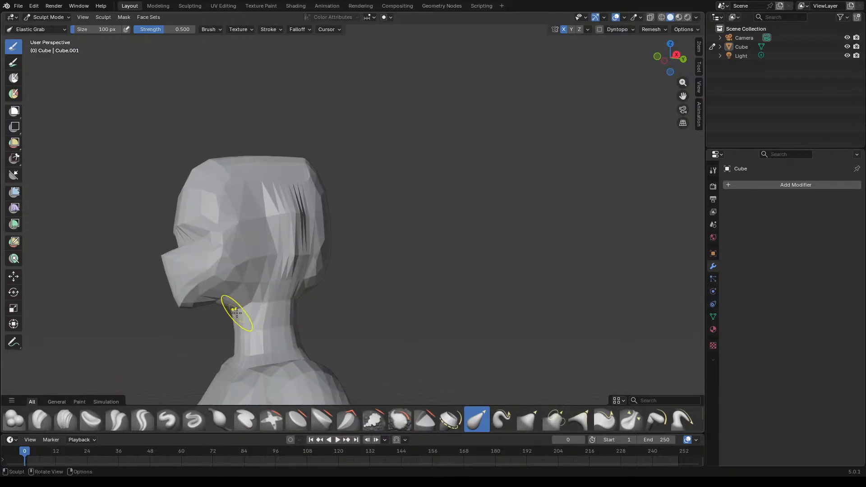
{"action": "middle_click_drag", "start_coordinate": [240, 361], "coordinate": [251, 358]}
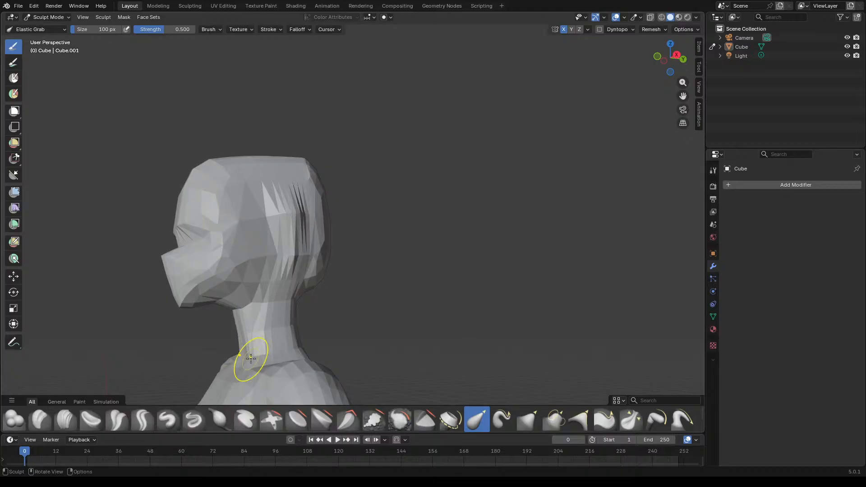
{"action": "mouse_move", "coordinate": [293, 311]}
{"action": "middle_mouse_down"}
{"action": "mouse_move", "coordinate": [377, 306]}
{"action": "mouse_move", "coordinate": [348, 309]}
{"action": "middle_mouse_up"}
Step: Round off the back of the skull and the flat crown of the head with Elastic Grab
{"action": "left_click_drag", "start_coordinate": [312, 271], "coordinate": [309, 269]}
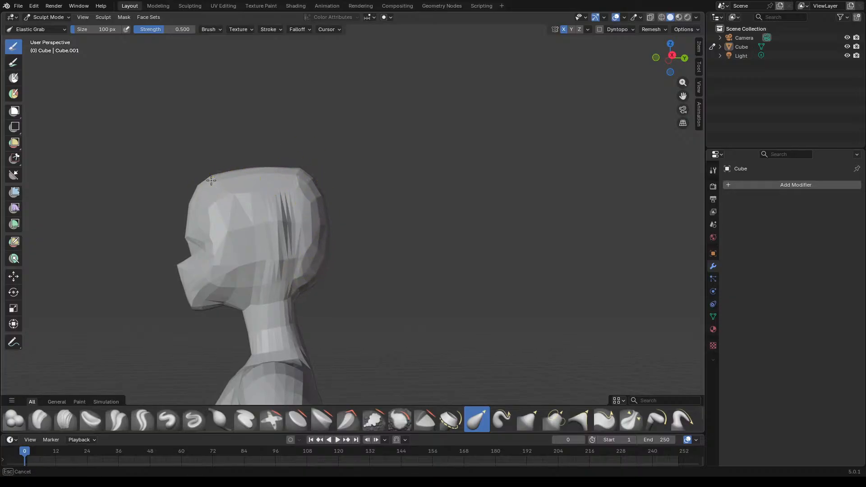
{"action": "mouse_move", "coordinate": [266, 174]}
{"action": "middle_mouse_down"}
{"action": "mouse_move", "coordinate": [335, 211]}
{"action": "mouse_move", "coordinate": [390, 166]}
{"action": "middle_mouse_up"}
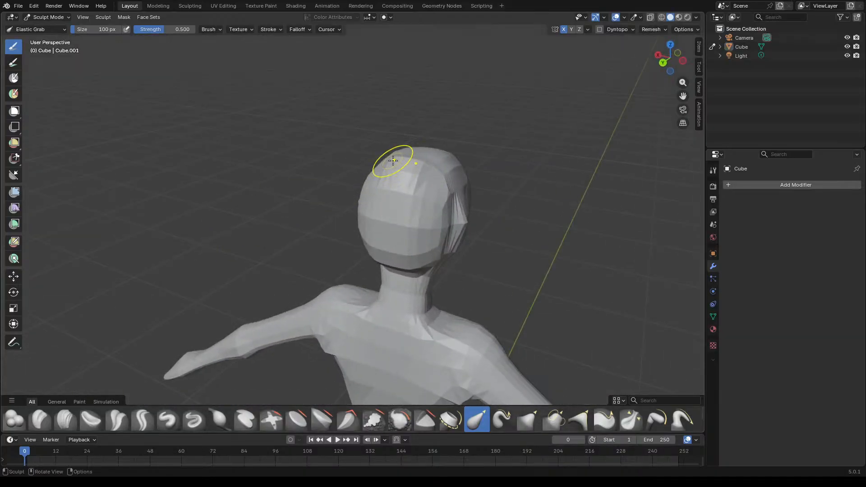
{"action": "mouse_move", "coordinate": [456, 193]}
{"action": "middle_mouse_down"}
{"action": "mouse_move", "coordinate": [386, 178]}
{"action": "mouse_move", "coordinate": [429, 174]}
{"action": "mouse_move", "coordinate": [349, 174]}
{"action": "mouse_move", "coordinate": [364, 164]}
{"action": "mouse_move", "coordinate": [455, 166]}
{"action": "mouse_move", "coordinate": [402, 172]}
{"action": "mouse_move", "coordinate": [405, 165]}
{"action": "mouse_move", "coordinate": [420, 170]}
{"action": "mouse_move", "coordinate": [365, 224]}
{"action": "mouse_move", "coordinate": [334, 205]}
{"action": "middle_mouse_up"}
{"action": "scroll", "coordinate": [334, 205], "scroll_direction": "down", "scroll_amount": 5}
Step: Move the area under the eyes and the nose tip downward with Elastic Grab to refine the face profile
{"action": "middle_click_drag", "start_coordinate": [377, 230], "coordinate": [464, 224]}
{"action": "scroll", "coordinate": [496, 226], "scroll_direction": "up", "scroll_amount": 6}
{"action": "middle_click_drag", "start_coordinate": [523, 228], "coordinate": [511, 234]}
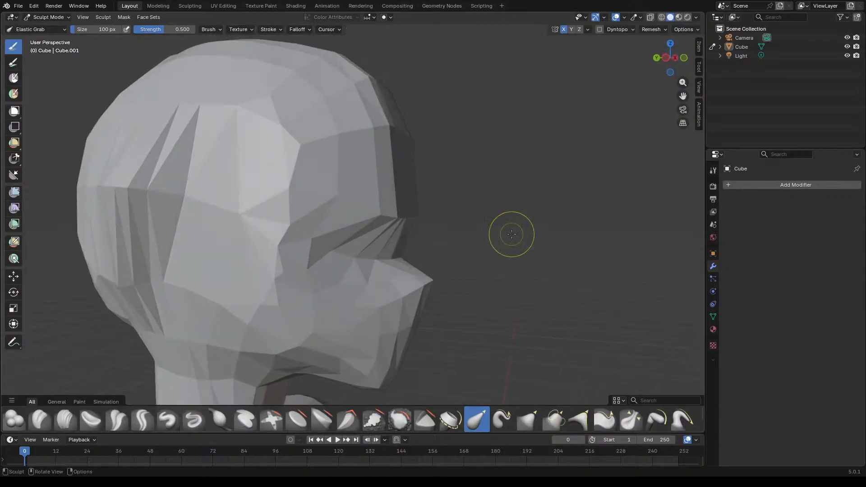
{"action": "mouse_move", "coordinate": [326, 250]}
{"action": "left_mouse_down"}
{"action": "mouse_move", "coordinate": [332, 259]}
{"action": "mouse_move", "coordinate": [315, 273]}
{"action": "mouse_move", "coordinate": [331, 292]}
{"action": "left_mouse_up"}
{"action": "middle_click_drag", "start_coordinate": [332, 291], "coordinate": [344, 290]}
{"action": "mouse_move", "coordinate": [421, 259]}
{"action": "left_mouse_down"}
{"action": "mouse_move", "coordinate": [401, 281]}
{"action": "mouse_move", "coordinate": [424, 276]}
{"action": "left_mouse_up"}
{"action": "mouse_move", "coordinate": [455, 274]}
{"action": "middle_mouse_down"}
{"action": "mouse_move", "coordinate": [336, 272]}
{"action": "mouse_move", "coordinate": [378, 273]}
{"action": "middle_mouse_up"}
{"action": "left_click_drag", "start_coordinate": [128, 306], "coordinate": [128, 294]}
Step: Reshape the cheeks and sides of the face with Elastic Grab, and check the head against the whole figure
{"action": "middle_click_drag", "start_coordinate": [131, 286], "coordinate": [280, 286]}
{"action": "mouse_move", "coordinate": [245, 301]}
{"action": "left_mouse_down"}
{"action": "mouse_move", "coordinate": [213, 339]}
{"action": "mouse_move", "coordinate": [221, 334]}
{"action": "mouse_move", "coordinate": [138, 301]}
{"action": "mouse_move", "coordinate": [142, 310]}
{"action": "left_mouse_up"}
{"action": "left_click_drag", "start_coordinate": [278, 278], "coordinate": [291, 278]}
{"action": "scroll", "coordinate": [301, 276], "scroll_direction": "up", "scroll_amount": 1}
{"action": "middle_click_drag", "start_coordinate": [301, 276], "coordinate": [332, 262]}
{"action": "scroll", "coordinate": [332, 262], "scroll_direction": "down", "scroll_amount": 2}
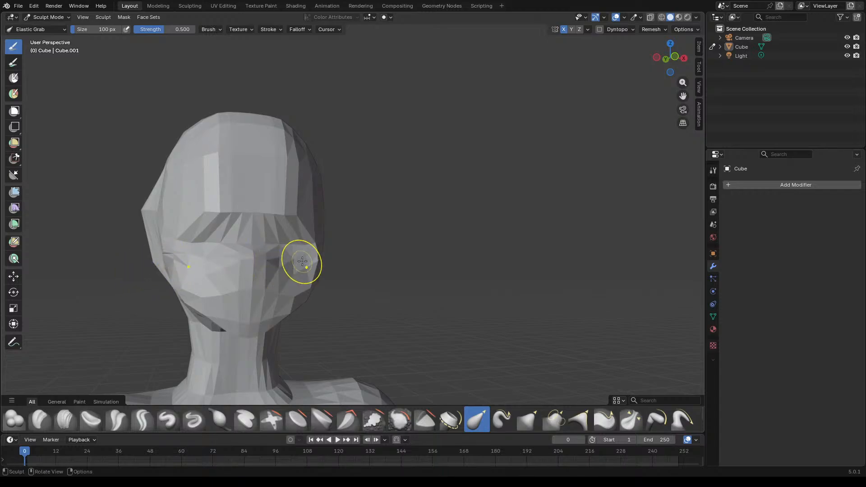
{"action": "middle_click_drag", "start_coordinate": [402, 266], "coordinate": [298, 265]}
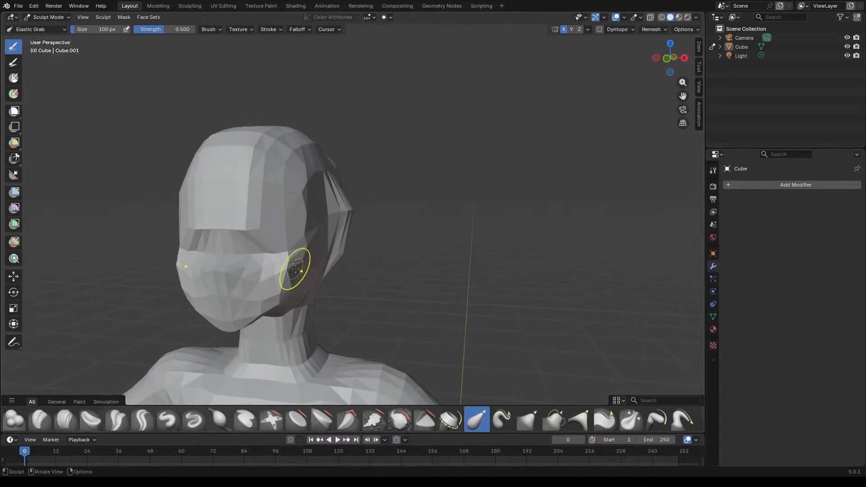
{"action": "scroll", "coordinate": [296, 265], "scroll_direction": "up", "scroll_amount": 2}
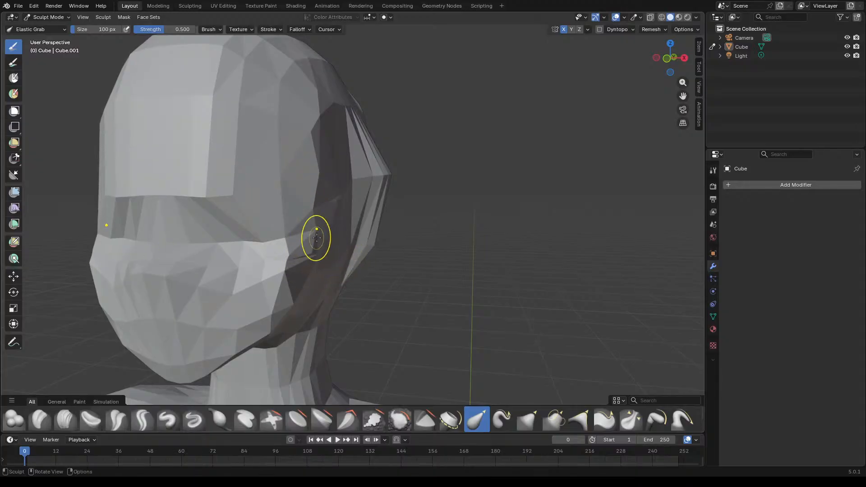
{"action": "scroll", "coordinate": [313, 251], "scroll_direction": "down", "scroll_amount": 4}
{"action": "scroll", "coordinate": [409, 227], "scroll_direction": "down", "scroll_amount": 6}
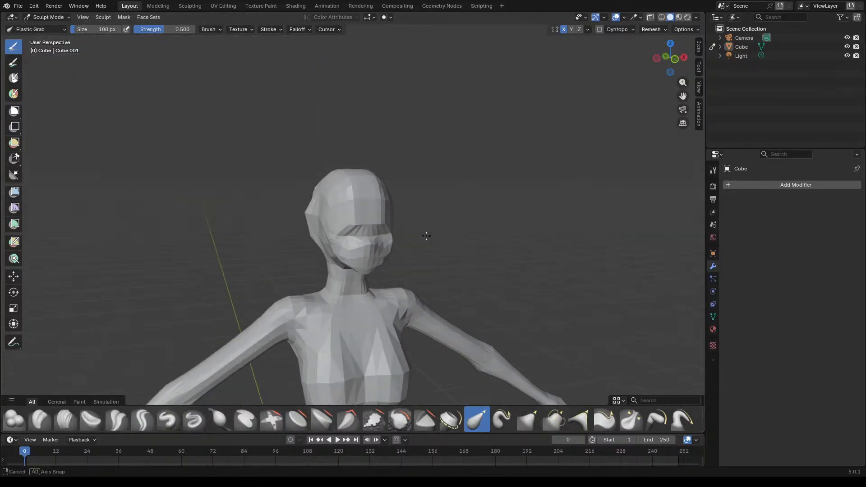
{"action": "scroll", "coordinate": [432, 257], "scroll_direction": "up", "scroll_amount": 2}
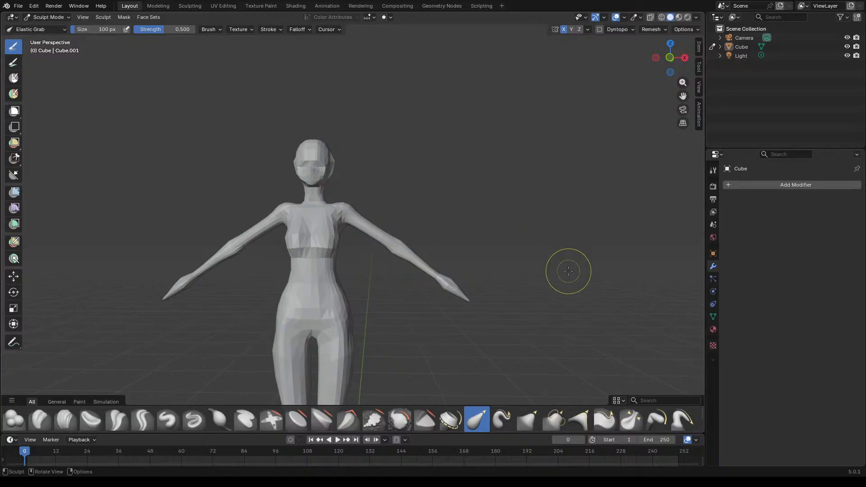
Step: Add a Subdivision Surface modifier to the character and inspect the smoothed face and shoulders up close
{"action": "left_click", "coordinate": [748, 185]}
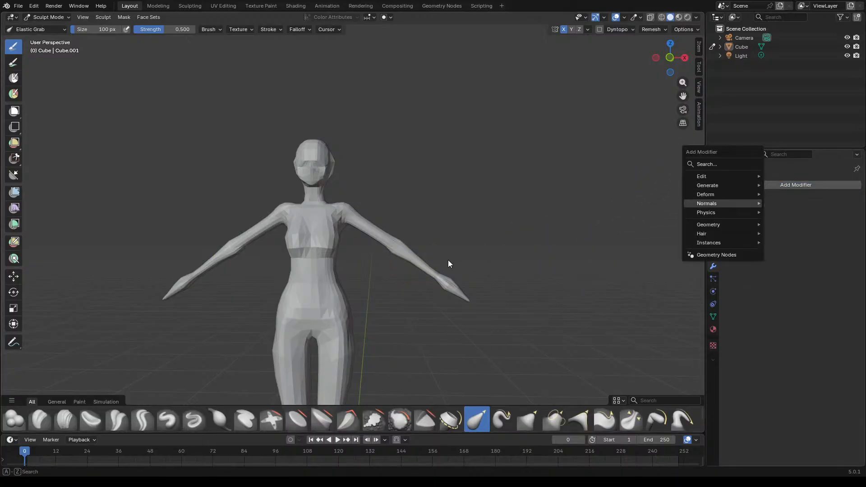
{"action": "mouse_move", "coordinate": [724, 187]}
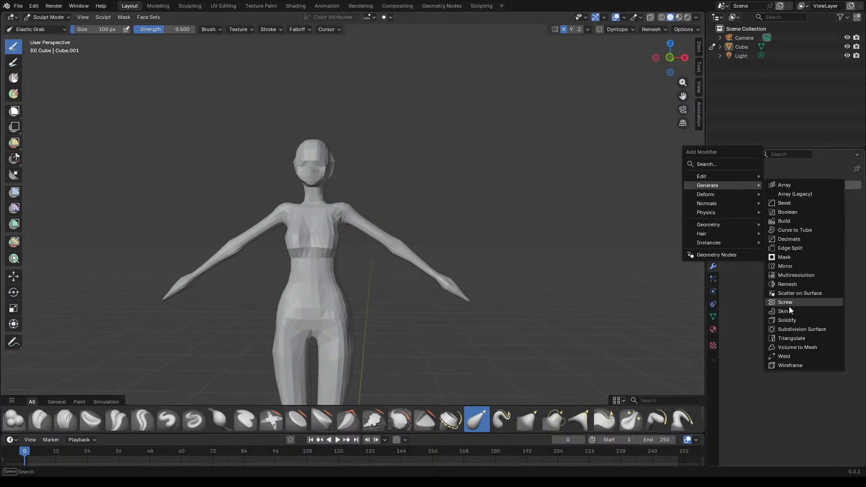
{"action": "left_click", "coordinate": [809, 330]}
{"action": "mouse_move", "coordinate": [477, 262]}
{"action": "middle_mouse_down"}
{"action": "mouse_move", "coordinate": [523, 266]}
{"action": "mouse_move", "coordinate": [507, 284]}
{"action": "mouse_move", "coordinate": [477, 264]}
{"action": "middle_mouse_up"}
{"action": "scroll", "coordinate": [326, 197], "scroll_direction": "up", "scroll_amount": 5}
{"action": "middle_click_drag", "start_coordinate": [417, 199], "coordinate": [435, 196]}
{"action": "scroll", "coordinate": [329, 135], "scroll_direction": "up", "scroll_amount": 4}
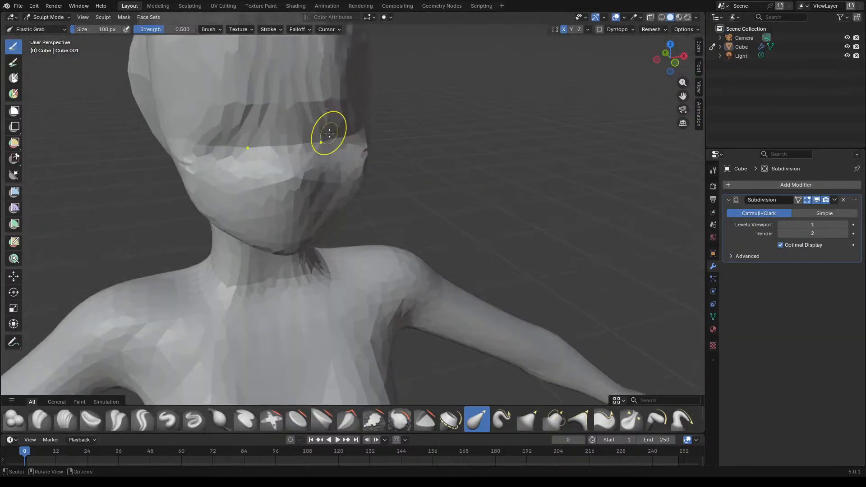
{"action": "scroll", "coordinate": [294, 118], "scroll_direction": "up", "scroll_amount": 5}
{"action": "scroll", "coordinate": [307, 126], "scroll_direction": "down", "scroll_amount": 6}
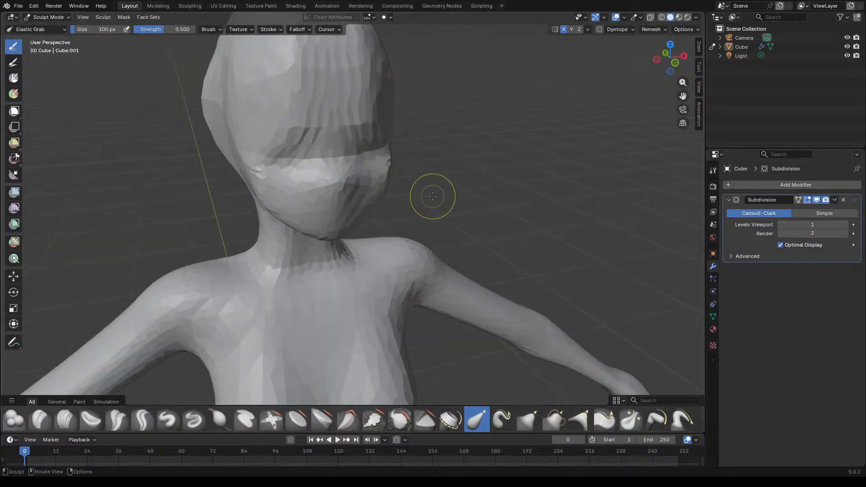
Step: Examine the thighs, knees and lower legs of the smoothed character up close, and compare them with the whole figure
{"action": "scroll", "coordinate": [433, 196], "scroll_direction": "down", "scroll_amount": 8}
{"action": "scroll", "coordinate": [374, 257], "scroll_direction": "up", "scroll_amount": 3}
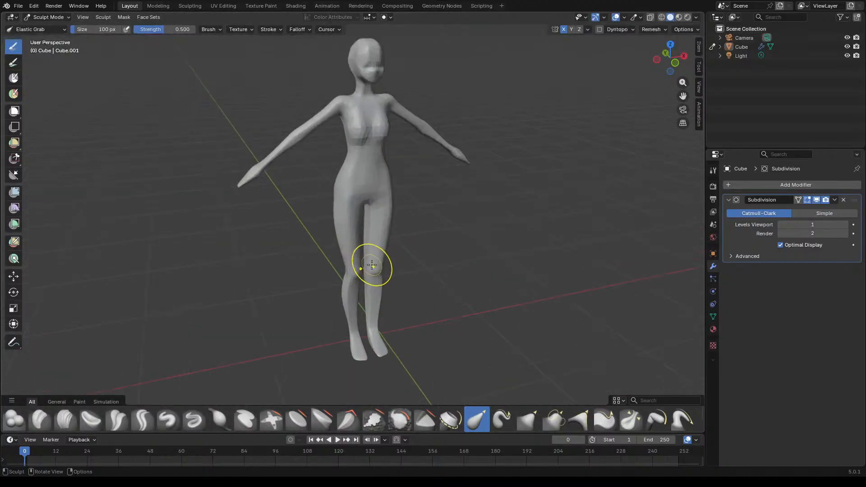
{"action": "scroll", "coordinate": [372, 266], "scroll_direction": "up", "scroll_amount": 6}
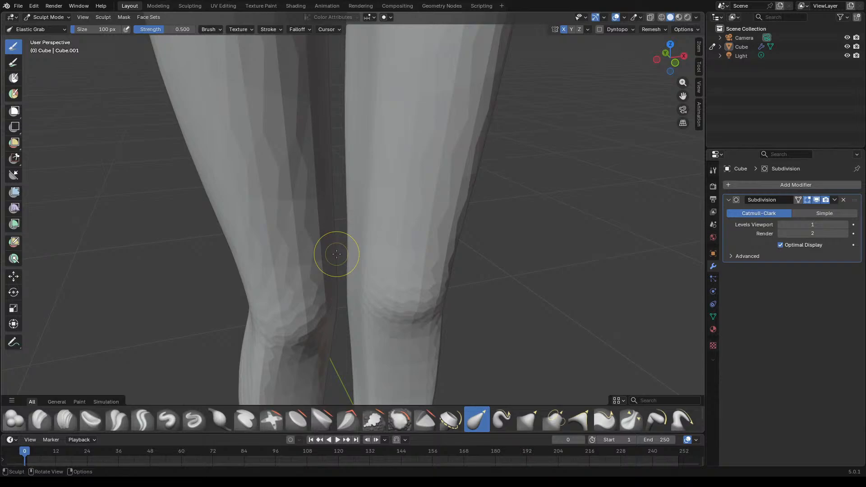
{"action": "middle_click_drag", "start_coordinate": [336, 254], "coordinate": [382, 314]}
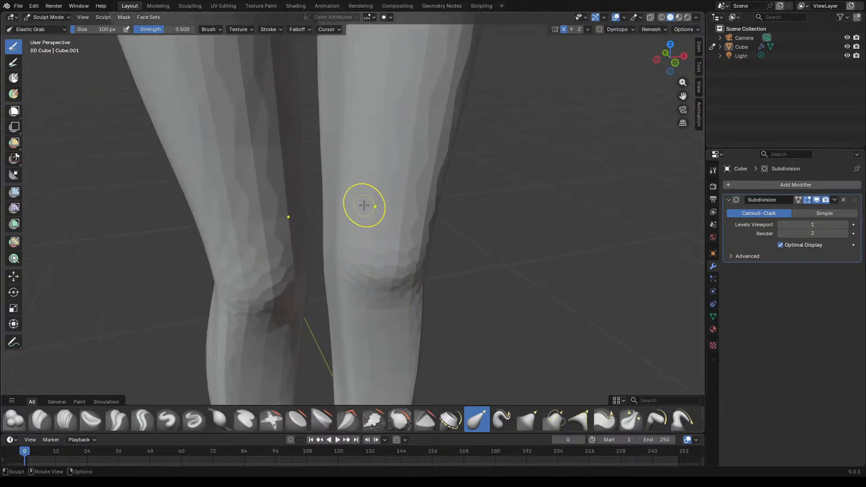
{"action": "scroll", "coordinate": [341, 229], "scroll_direction": "down", "scroll_amount": 6}
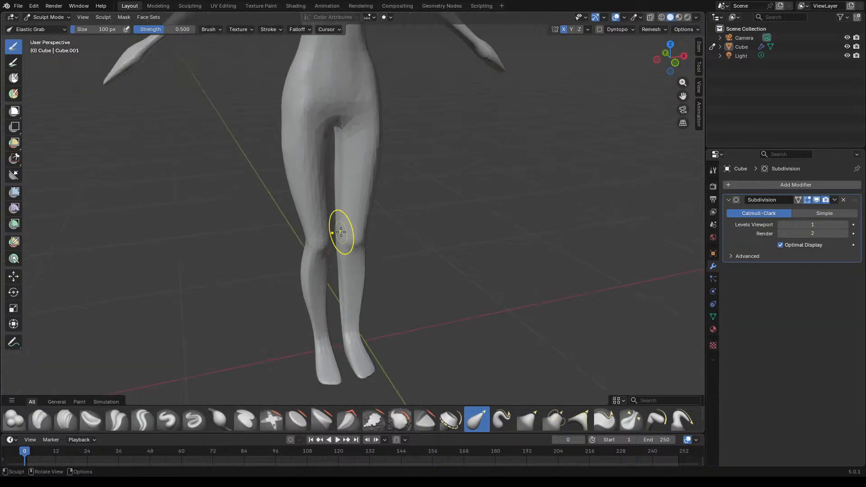
{"action": "scroll", "coordinate": [317, 282], "scroll_direction": "up", "scroll_amount": 5}
{"action": "scroll", "coordinate": [316, 261], "scroll_direction": "up", "scroll_amount": 2}
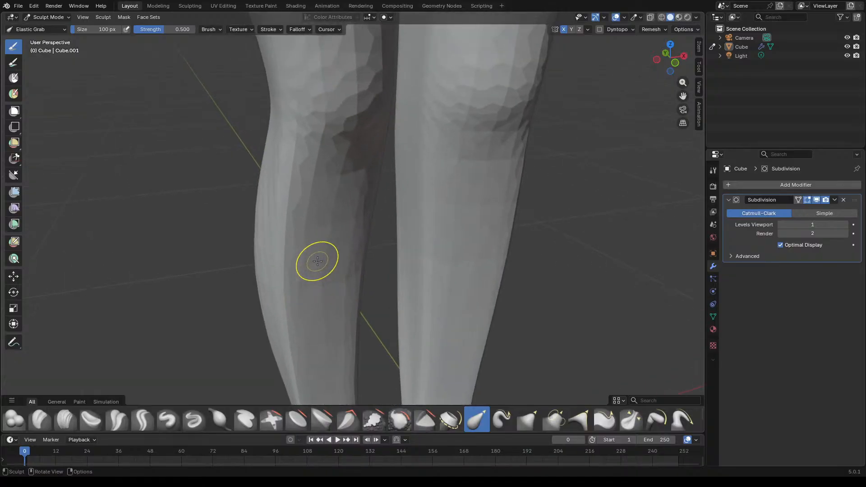
{"action": "scroll", "coordinate": [309, 137], "scroll_direction": "up", "scroll_amount": 2}
{"action": "scroll", "coordinate": [371, 294], "scroll_direction": "down", "scroll_amount": 2}
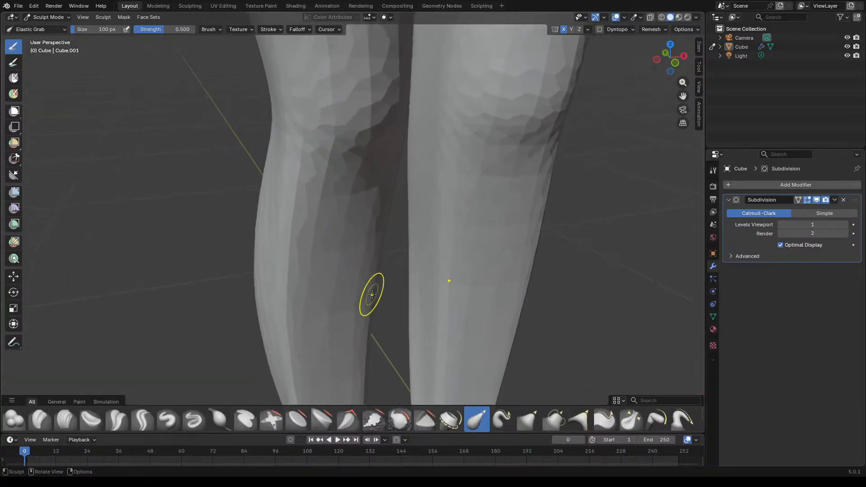
{"action": "scroll", "coordinate": [412, 342], "scroll_direction": "down", "scroll_amount": 4}
{"action": "scroll", "coordinate": [416, 337], "scroll_direction": "down", "scroll_amount": 4}
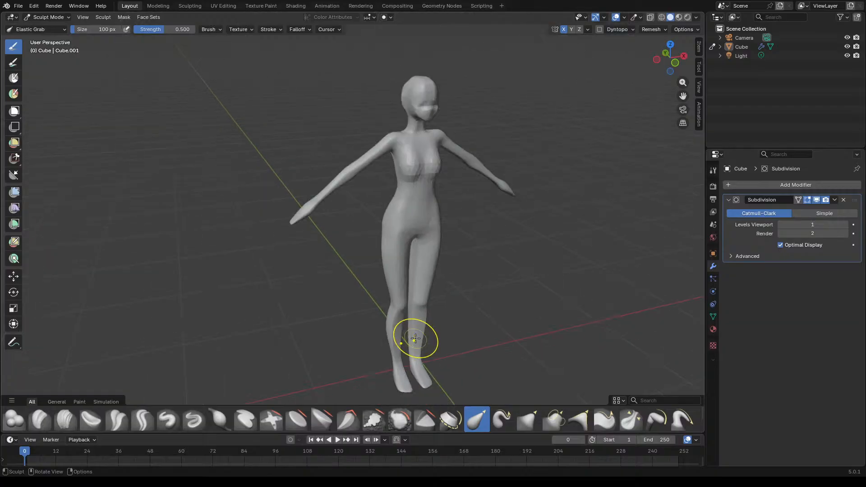
Step: Examine the smoothed torso, arms and overall proportions from several angles around the front of the character
{"action": "scroll", "coordinate": [420, 271], "scroll_direction": "up", "scroll_amount": 4}
{"action": "middle_click_drag", "start_coordinate": [444, 219], "coordinate": [328, 244]}
{"action": "scroll", "coordinate": [329, 245], "scroll_direction": "down", "scroll_amount": 6}
{"action": "scroll", "coordinate": [394, 215], "scroll_direction": "up", "scroll_amount": 5}
{"action": "middle_click_drag", "start_coordinate": [395, 215], "coordinate": [271, 257]}
{"action": "scroll", "coordinate": [388, 210], "scroll_direction": "down", "scroll_amount": 5}
{"action": "scroll", "coordinate": [388, 210], "scroll_direction": "up", "scroll_amount": 4}
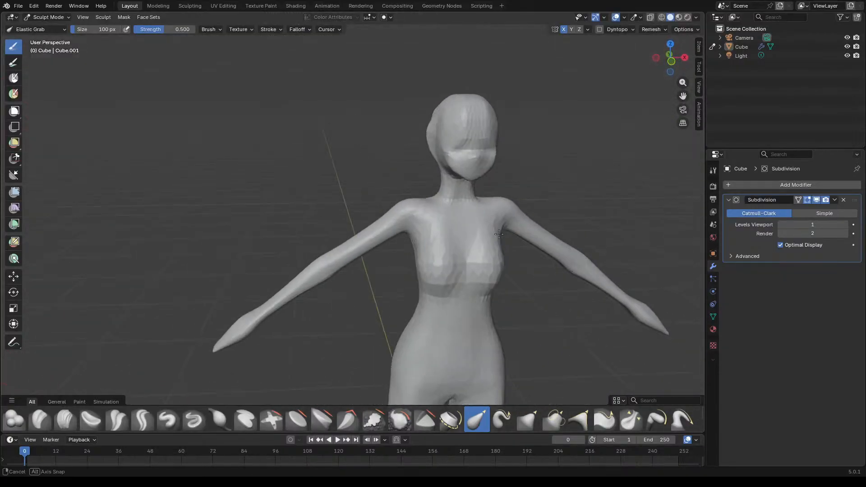
{"action": "scroll", "coordinate": [280, 259], "scroll_direction": "down", "scroll_amount": 4}
{"action": "scroll", "coordinate": [382, 286], "scroll_direction": "up", "scroll_amount": 5}
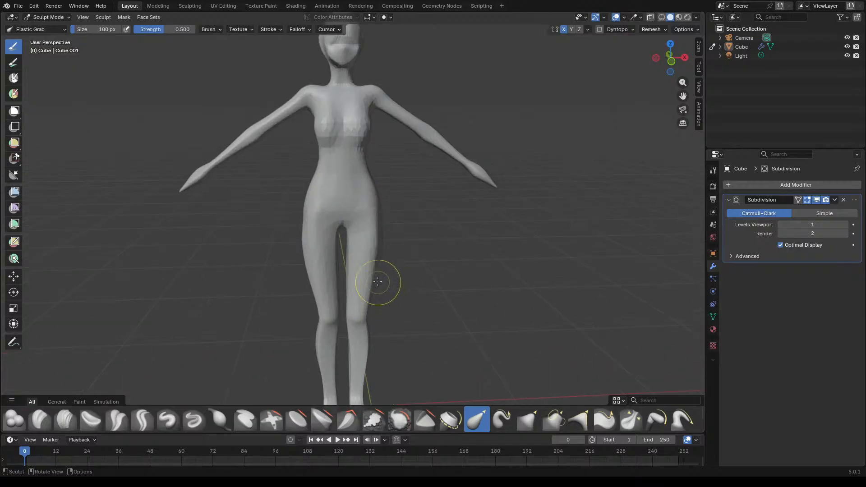
Step: Select the Inflate/Deflate brush at 100 px and sculpt the belly and the waist below the bust
{"action": "scroll", "coordinate": [338, 194], "scroll_direction": "up", "scroll_amount": 3}
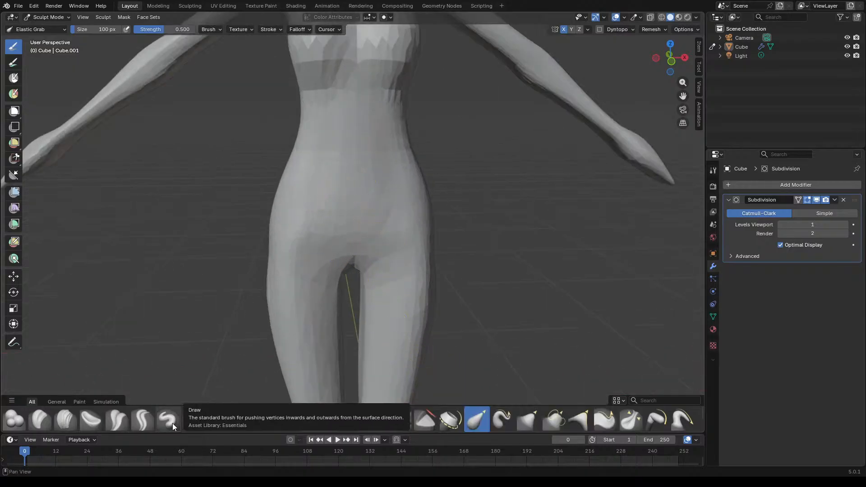
{"action": "left_click", "coordinate": [218, 418]}
{"action": "left_click", "coordinate": [212, 30]}
{"action": "mouse_move", "coordinate": [350, 197]}
{"action": "left_mouse_down"}
{"action": "mouse_move", "coordinate": [341, 190]}
{"action": "mouse_move", "coordinate": [345, 203]}
{"action": "left_mouse_up"}
{"action": "middle_click_drag", "start_coordinate": [378, 195], "coordinate": [367, 149]}
{"action": "mouse_move", "coordinate": [378, 137]}
{"action": "left_mouse_down"}
{"action": "mouse_move", "coordinate": [367, 85]}
{"action": "mouse_move", "coordinate": [371, 117]}
{"action": "left_mouse_up"}
{"action": "left_click_drag", "start_coordinate": [363, 88], "coordinate": [375, 129]}
{"action": "left_click_drag", "start_coordinate": [365, 85], "coordinate": [374, 132]}
Step: Build up the front of the torso with Inflate strokes running down the abdomen to the hips and upper thighs
{"action": "scroll", "coordinate": [363, 93], "scroll_direction": "up", "scroll_amount": 2}
{"action": "left_click_drag", "start_coordinate": [373, 92], "coordinate": [362, 214]}
{"action": "mouse_move", "coordinate": [414, 205]}
{"action": "left_mouse_down"}
{"action": "mouse_move", "coordinate": [386, 246]}
{"action": "mouse_move", "coordinate": [398, 296]}
{"action": "mouse_move", "coordinate": [380, 333]}
{"action": "mouse_move", "coordinate": [367, 307]}
{"action": "left_mouse_up"}
{"action": "mouse_move", "coordinate": [366, 293]}
{"action": "left_mouse_down"}
{"action": "mouse_move", "coordinate": [363, 305]}
{"action": "mouse_move", "coordinate": [355, 282]}
{"action": "mouse_move", "coordinate": [406, 280]}
{"action": "mouse_move", "coordinate": [411, 288]}
{"action": "left_mouse_up"}
{"action": "left_click_drag", "start_coordinate": [410, 278], "coordinate": [413, 286]}
{"action": "mouse_move", "coordinate": [414, 276]}
{"action": "left_mouse_down"}
{"action": "mouse_move", "coordinate": [384, 312]}
{"action": "mouse_move", "coordinate": [419, 280]}
{"action": "left_mouse_up"}
{"action": "mouse_move", "coordinate": [364, 288]}
{"action": "left_mouse_down"}
{"action": "mouse_move", "coordinate": [388, 298]}
{"action": "mouse_move", "coordinate": [391, 311]}
{"action": "mouse_move", "coordinate": [389, 287]}
{"action": "mouse_move", "coordinate": [391, 303]}
{"action": "left_mouse_up"}
Step: Fill out the sides of the waist and abdomen with Inflate strokes from the front and side
{"action": "scroll", "coordinate": [355, 278], "scroll_direction": "down", "scroll_amount": 5}
{"action": "mouse_move", "coordinate": [351, 276]}
{"action": "middle_mouse_down"}
{"action": "mouse_move", "coordinate": [429, 275]}
{"action": "mouse_move", "coordinate": [439, 266]}
{"action": "mouse_move", "coordinate": [320, 292]}
{"action": "mouse_move", "coordinate": [257, 284]}
{"action": "mouse_move", "coordinate": [288, 200]}
{"action": "middle_mouse_up"}
{"action": "scroll", "coordinate": [429, 274], "scroll_direction": "up", "scroll_amount": 4}
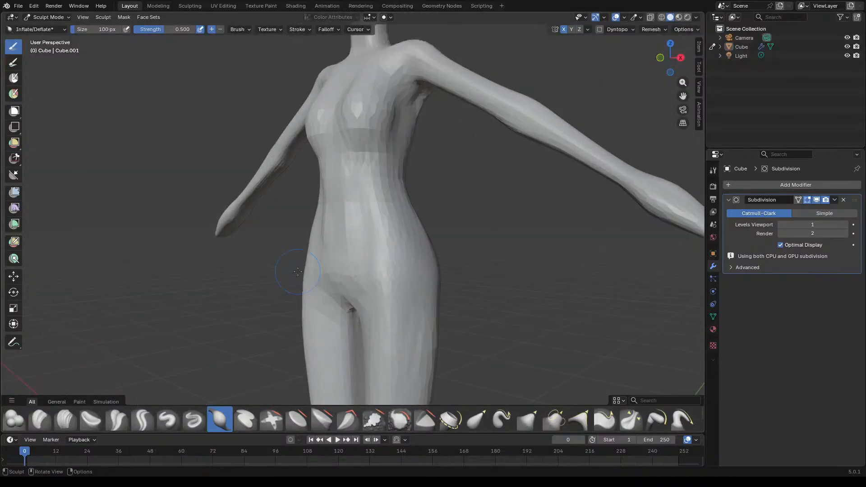
{"action": "left_click_drag", "start_coordinate": [381, 212], "coordinate": [371, 194]}
{"action": "mouse_move", "coordinate": [437, 196]}
{"action": "middle_mouse_down"}
{"action": "mouse_move", "coordinate": [400, 212]}
{"action": "mouse_move", "coordinate": [361, 194]}
{"action": "middle_mouse_up"}
{"action": "left_click_drag", "start_coordinate": [389, 166], "coordinate": [396, 171]}
{"action": "middle_click_drag", "start_coordinate": [396, 172], "coordinate": [440, 178]}
{"action": "left_click_drag", "start_coordinate": [380, 198], "coordinate": [378, 200]}
Step: Shape the side of the chest toward the armpit with further Inflate strokes
{"action": "middle_click_drag", "start_coordinate": [386, 170], "coordinate": [372, 141]}
{"action": "left_click_drag", "start_coordinate": [371, 141], "coordinate": [400, 122]}
{"action": "mouse_move", "coordinate": [400, 117]}
{"action": "middle_mouse_down"}
{"action": "mouse_move", "coordinate": [423, 124]}
{"action": "mouse_move", "coordinate": [426, 137]}
{"action": "mouse_move", "coordinate": [394, 136]}
{"action": "middle_mouse_up"}
{"action": "left_click_drag", "start_coordinate": [401, 111], "coordinate": [388, 131]}
{"action": "middle_click_drag", "start_coordinate": [388, 132], "coordinate": [371, 113]}
{"action": "left_click_drag", "start_coordinate": [406, 91], "coordinate": [410, 93]}
Step: Set the Inflate brush size to 48 px and sculpt the shoulder, armpit and outer edge of the chest
{"action": "mouse_move", "coordinate": [392, 117]}
{"action": "middle_mouse_down"}
{"action": "mouse_move", "coordinate": [456, 126]}
{"action": "mouse_move", "coordinate": [311, 89]}
{"action": "middle_mouse_up"}
{"action": "left_click", "coordinate": [211, 29]}
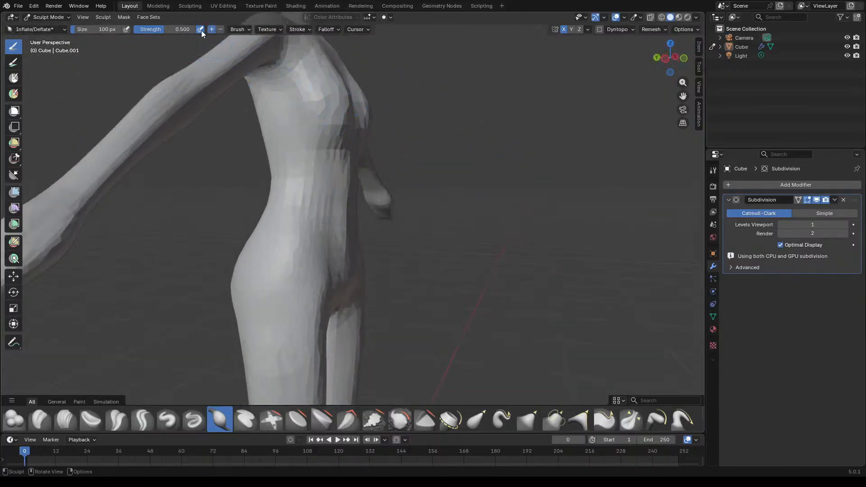
{"action": "left_click_drag", "start_coordinate": [82, 30], "coordinate": [75, 30]}
{"action": "left_click_drag", "start_coordinate": [286, 64], "coordinate": [287, 64]}
{"action": "left_click_drag", "start_coordinate": [315, 102], "coordinate": [315, 103]}
{"action": "scroll", "coordinate": [393, 136], "scroll_direction": "down", "scroll_amount": 4}
{"action": "middle_click_drag", "start_coordinate": [393, 135], "coordinate": [354, 156]}
{"action": "scroll", "coordinate": [334, 99], "scroll_direction": "up", "scroll_amount": 9}
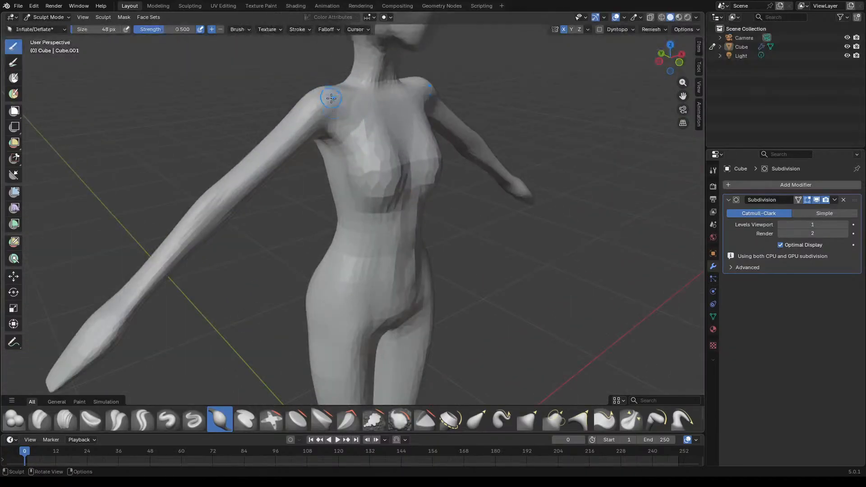
{"action": "left_click_drag", "start_coordinate": [349, 146], "coordinate": [349, 145]}
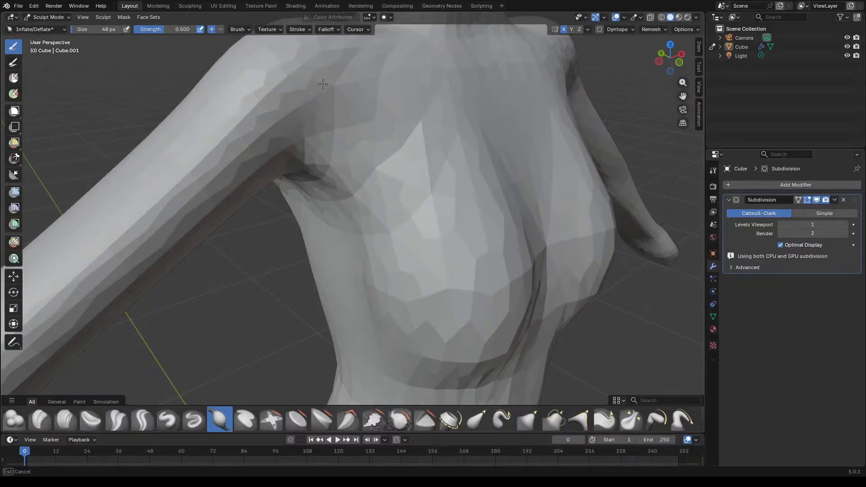
{"action": "left_click_drag", "start_coordinate": [361, 168], "coordinate": [360, 167]}
Step: Hide the Subdivision modifier in the viewport and inflate the base mesh around the front of the armpit and upper chest
{"action": "left_click", "coordinate": [816, 199]}
{"action": "left_click_drag", "start_coordinate": [316, 136], "coordinate": [317, 136]}
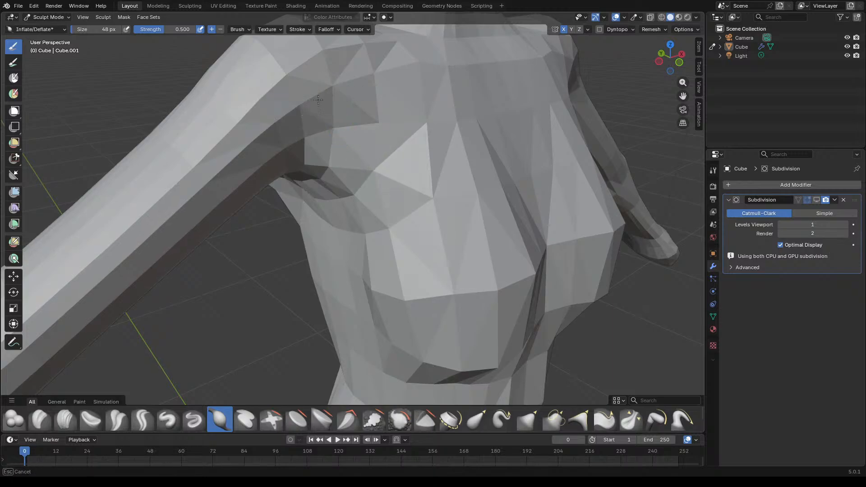
{"action": "left_click_drag", "start_coordinate": [327, 95], "coordinate": [327, 95]}
{"action": "scroll", "coordinate": [325, 129], "scroll_direction": "down", "scroll_amount": 6}
{"action": "left_click_drag", "start_coordinate": [305, 131], "coordinate": [305, 132]}
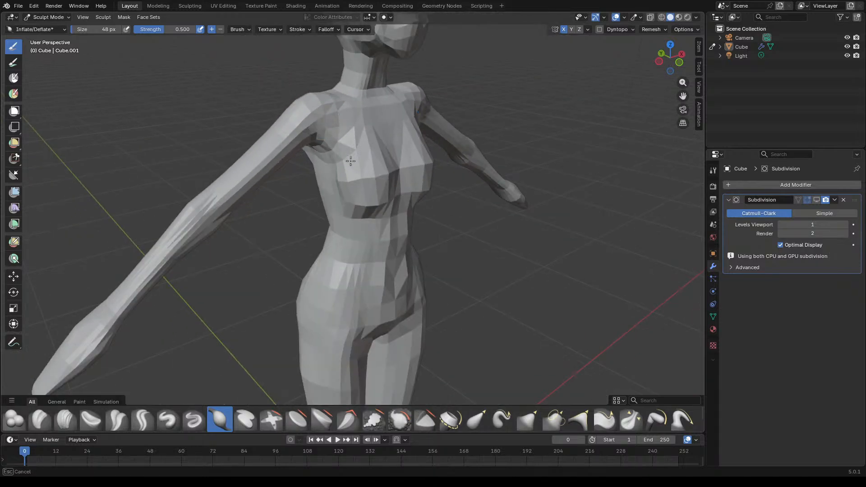
{"action": "left_click_drag", "start_coordinate": [355, 158], "coordinate": [387, 162]}
Step: Thicken the area behind and below the armpit with Inflate strokes from the back and side
{"action": "middle_click_drag", "start_coordinate": [386, 163], "coordinate": [412, 106]}
{"action": "left_click_drag", "start_coordinate": [411, 106], "coordinate": [406, 125]}
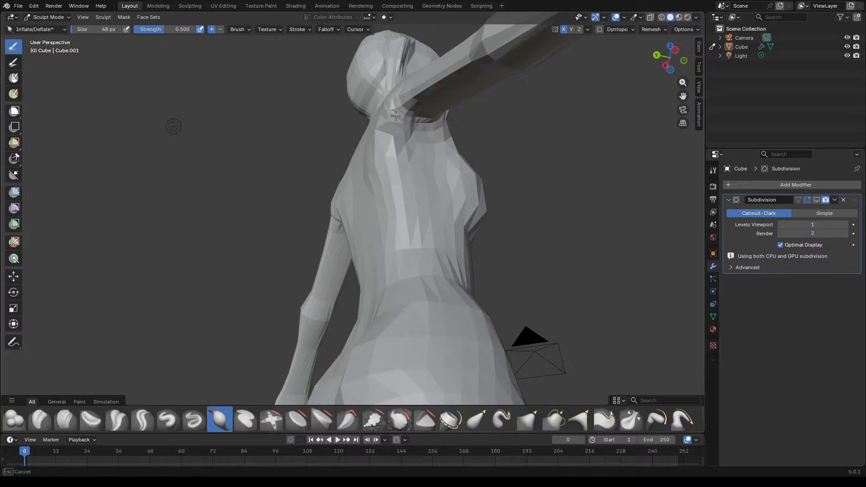
{"action": "mouse_move", "coordinate": [404, 132]}
{"action": "left_mouse_down"}
{"action": "mouse_move", "coordinate": [405, 165]}
{"action": "mouse_move", "coordinate": [411, 137]}
{"action": "left_mouse_up"}
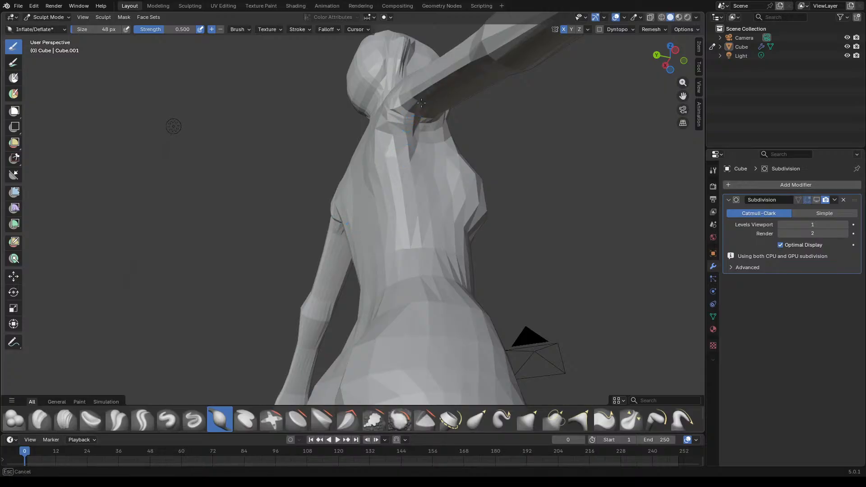
{"action": "mouse_move", "coordinate": [410, 138]}
{"action": "middle_mouse_down"}
{"action": "mouse_move", "coordinate": [412, 182]}
{"action": "mouse_move", "coordinate": [370, 213]}
{"action": "mouse_move", "coordinate": [277, 186]}
{"action": "middle_mouse_up"}
{"action": "left_click_drag", "start_coordinate": [276, 186], "coordinate": [267, 129]}
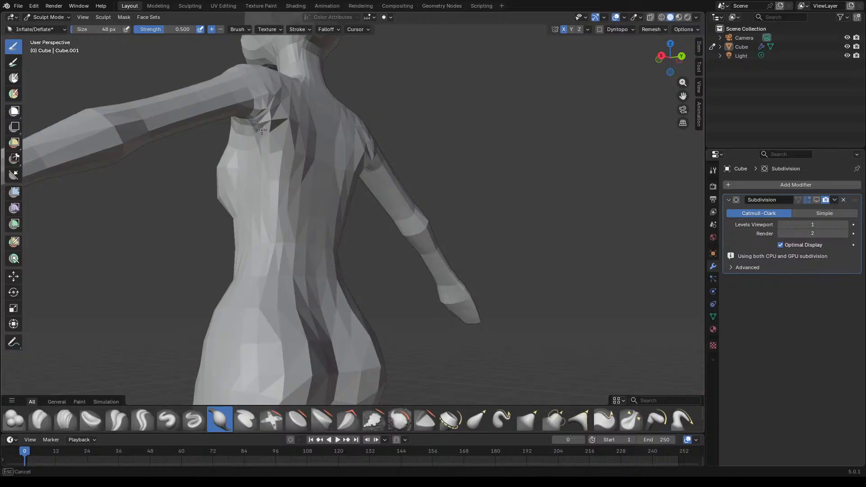
{"action": "left_click_drag", "start_coordinate": [267, 113], "coordinate": [267, 114]}
Step: Check the base mesh from the front, and turn the Subdivision modifier's viewport display back on
{"action": "mouse_move", "coordinate": [267, 114]}
{"action": "middle_mouse_down"}
{"action": "mouse_move", "coordinate": [284, 219]}
{"action": "mouse_move", "coordinate": [356, 191]}
{"action": "mouse_move", "coordinate": [525, 200]}
{"action": "middle_mouse_up"}
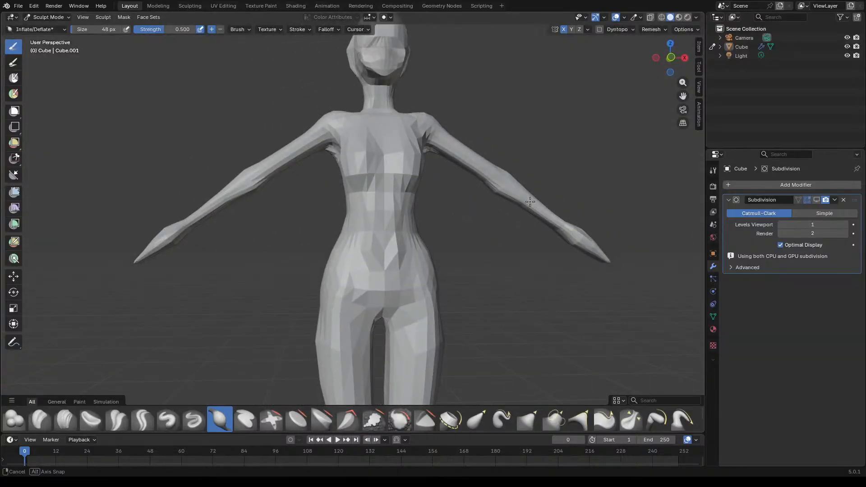
{"action": "scroll", "coordinate": [519, 201], "scroll_direction": "down", "scroll_amount": 5}
{"action": "scroll", "coordinate": [495, 257], "scroll_direction": "down", "scroll_amount": 1}
{"action": "scroll", "coordinate": [458, 256], "scroll_direction": "up", "scroll_amount": 6}
{"action": "scroll", "coordinate": [366, 199], "scroll_direction": "down", "scroll_amount": 2}
{"action": "middle_click_drag", "start_coordinate": [365, 246], "coordinate": [380, 232]}
{"action": "middle_click_drag", "start_coordinate": [491, 225], "coordinate": [541, 216]}
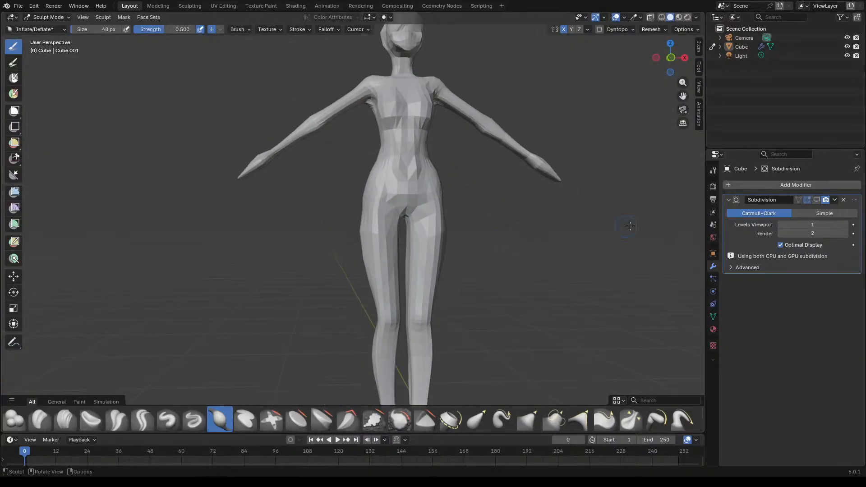
{"action": "left_click", "coordinate": [816, 199]}
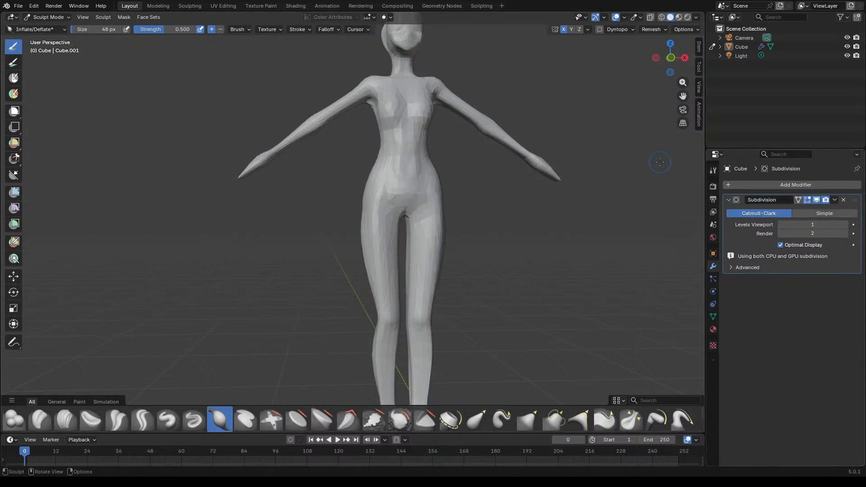
Step: Switch the character to Edit Mode and inspect the mesh topology around the hips and thighs
{"action": "key", "text": "Tab"}
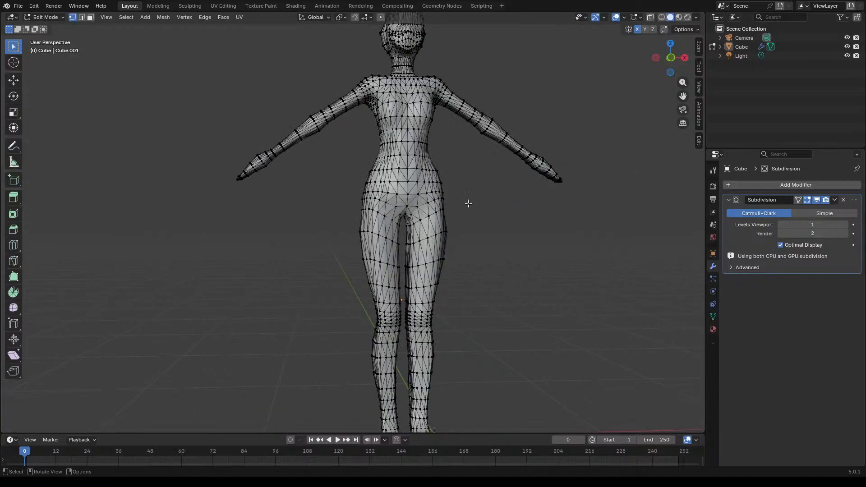
{"action": "scroll", "coordinate": [460, 191], "scroll_direction": "up", "scroll_amount": 3}
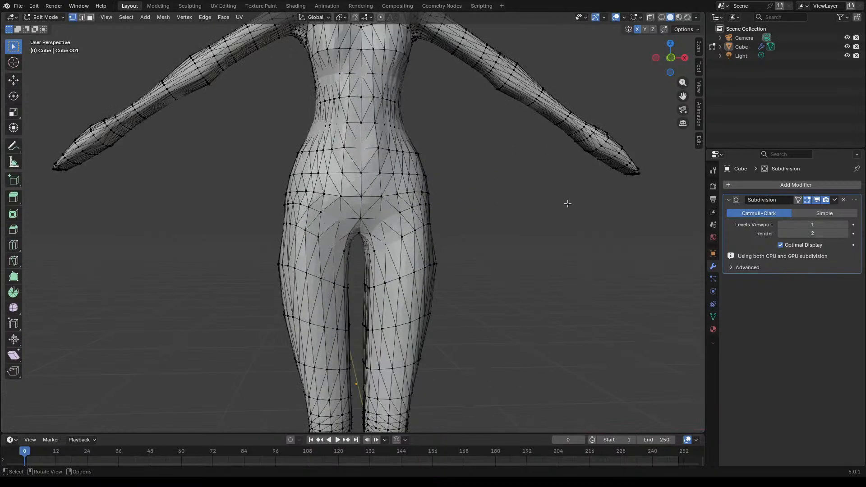
{"action": "scroll", "coordinate": [567, 203], "scroll_direction": "up", "scroll_amount": 1}
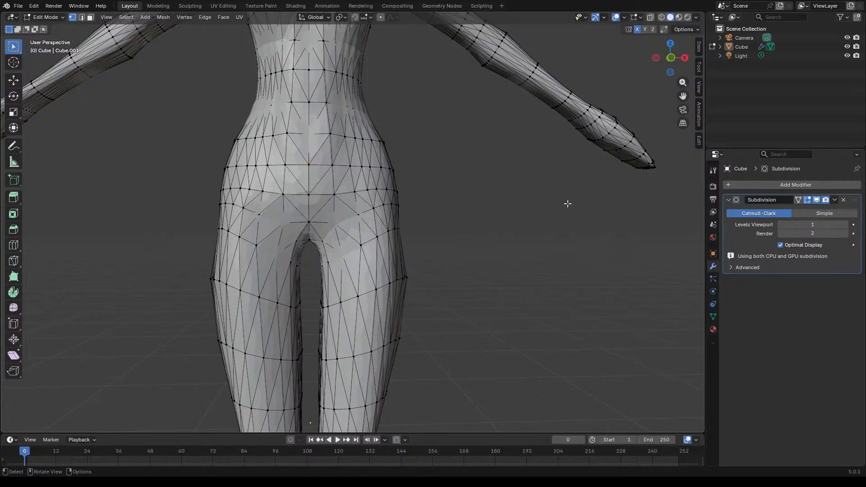
Step: Try Simple subdivision, compare the body with the modifier's viewport display off and on, and return to Catmull-Clark
{"action": "left_click", "coordinate": [815, 215]}
{"action": "scroll", "coordinate": [460, 262], "scroll_direction": "down", "scroll_amount": 4}
{"action": "scroll", "coordinate": [459, 261], "scroll_direction": "up", "scroll_amount": 2}
{"action": "middle_click_drag", "start_coordinate": [460, 262], "coordinate": [496, 256]}
{"action": "left_click", "coordinate": [816, 199]}
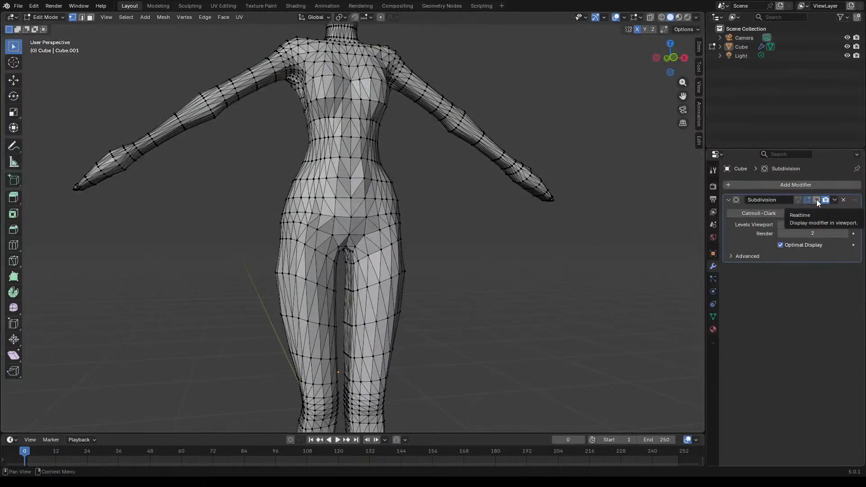
{"action": "left_click", "coordinate": [816, 200]}
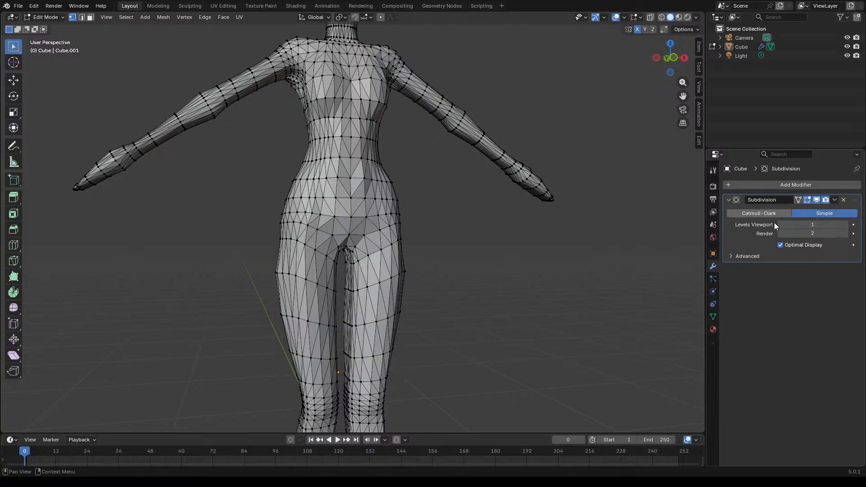
{"action": "left_click", "coordinate": [765, 209]}
{"action": "middle_click_drag", "start_coordinate": [463, 244], "coordinate": [488, 253]}
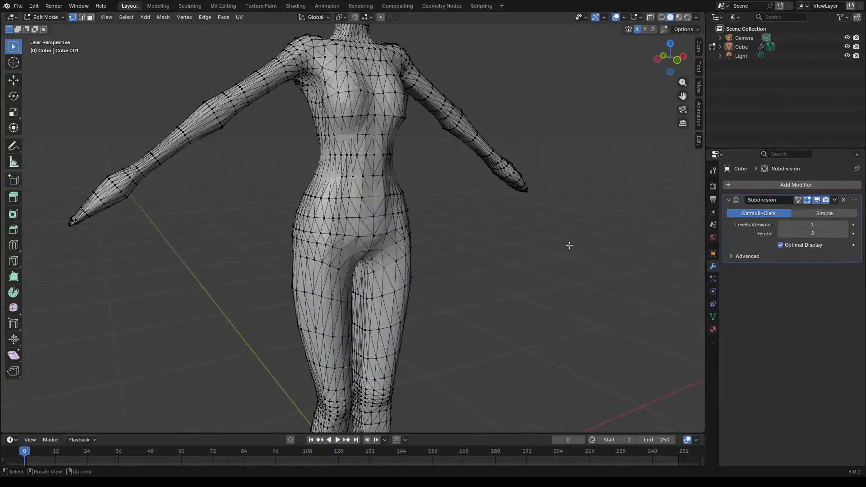
Step: Set the Subdivision modifier's render level to 0, and check its Optimal Display and Advanced settings
{"action": "left_click", "coordinate": [781, 233]}
{"action": "left_click", "coordinate": [781, 233]}
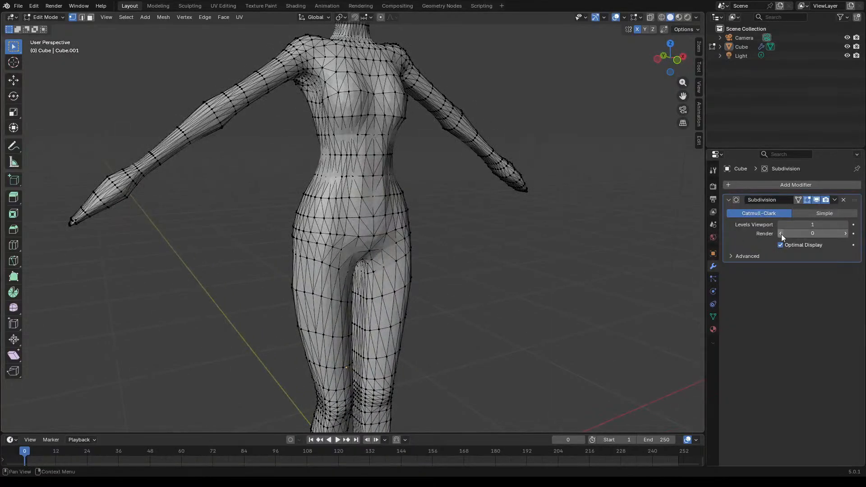
{"action": "middle_click_drag", "start_coordinate": [491, 249], "coordinate": [484, 229]}
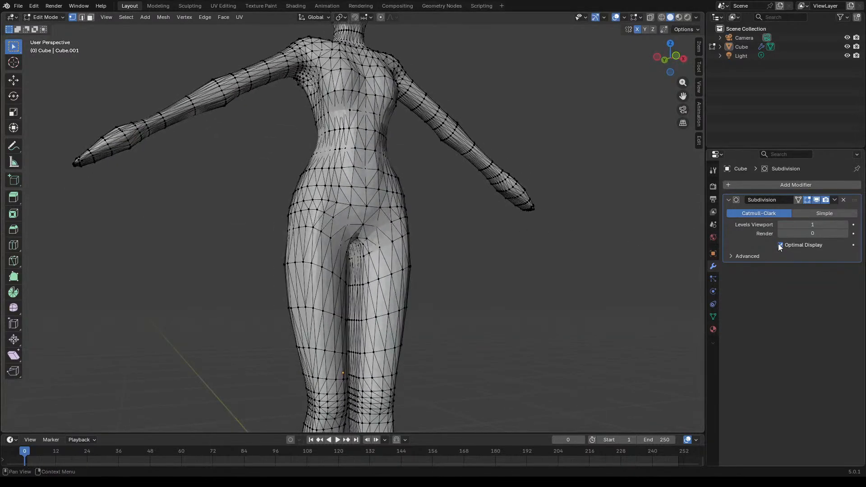
{"action": "left_click", "coordinate": [780, 245]}
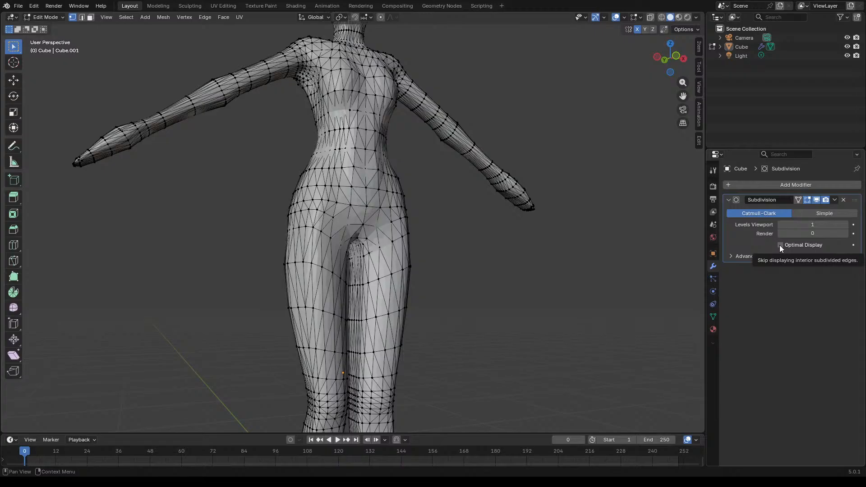
{"action": "left_click", "coordinate": [780, 246]}
{"action": "left_click", "coordinate": [746, 258]}
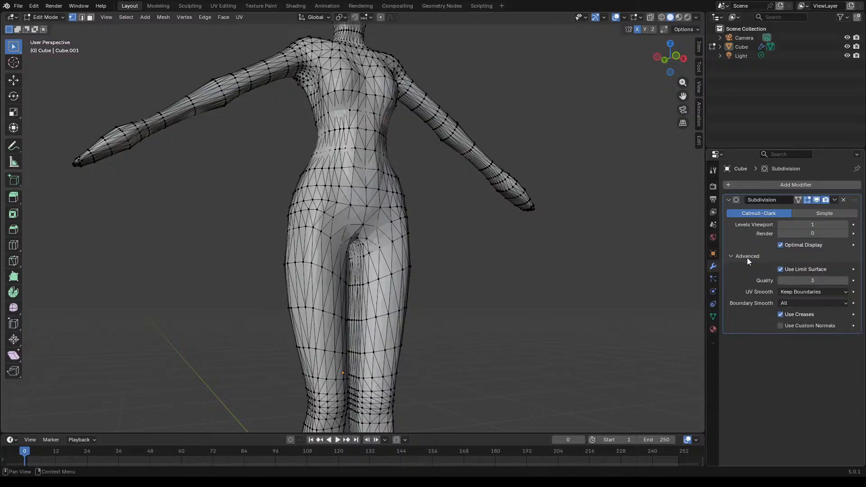
{"action": "left_click", "coordinate": [747, 258]}
Step: Examine the character's edge flow from steep overhead angles in Edit Mode
{"action": "scroll", "coordinate": [421, 303], "scroll_direction": "down", "scroll_amount": 5}
{"action": "middle_click_drag", "start_coordinate": [421, 303], "coordinate": [443, 286]}
{"action": "scroll", "coordinate": [435, 252], "scroll_direction": "up", "scroll_amount": 4}
{"action": "middle_click_drag", "start_coordinate": [433, 240], "coordinate": [508, 278]}
{"action": "scroll", "coordinate": [422, 140], "scroll_direction": "up", "scroll_amount": 6}
{"action": "middle_click_drag", "start_coordinate": [448, 163], "coordinate": [461, 186]}
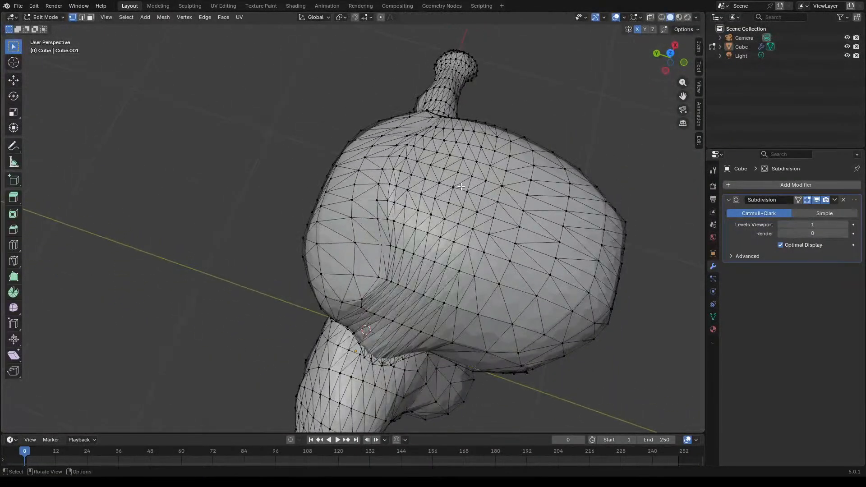
{"action": "middle_click_drag", "start_coordinate": [503, 218], "coordinate": [506, 178]}
{"action": "scroll", "coordinate": [506, 194], "scroll_direction": "down", "scroll_amount": 5}
Step: Examine the mesh of the face, head and shoulders up close, and the full figure from the front
{"action": "middle_click_drag", "start_coordinate": [508, 228], "coordinate": [406, 183]}
{"action": "scroll", "coordinate": [441, 228], "scroll_direction": "down", "scroll_amount": 4}
{"action": "middle_click_drag", "start_coordinate": [441, 228], "coordinate": [449, 247]}
{"action": "scroll", "coordinate": [364, 200], "scroll_direction": "up", "scroll_amount": 3}
{"action": "middle_click_drag", "start_coordinate": [414, 166], "coordinate": [392, 189]}
{"action": "scroll", "coordinate": [385, 189], "scroll_direction": "up", "scroll_amount": 5}
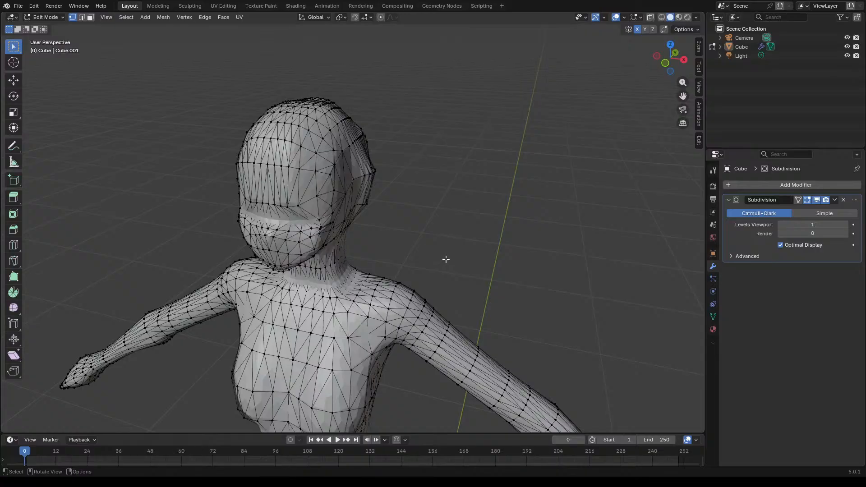
{"action": "scroll", "coordinate": [445, 260], "scroll_direction": "down", "scroll_amount": 6}
{"action": "middle_click_drag", "start_coordinate": [439, 307], "coordinate": [442, 199], "text": "shift"}
{"action": "middle_click_drag", "start_coordinate": [442, 273], "coordinate": [444, 232]}
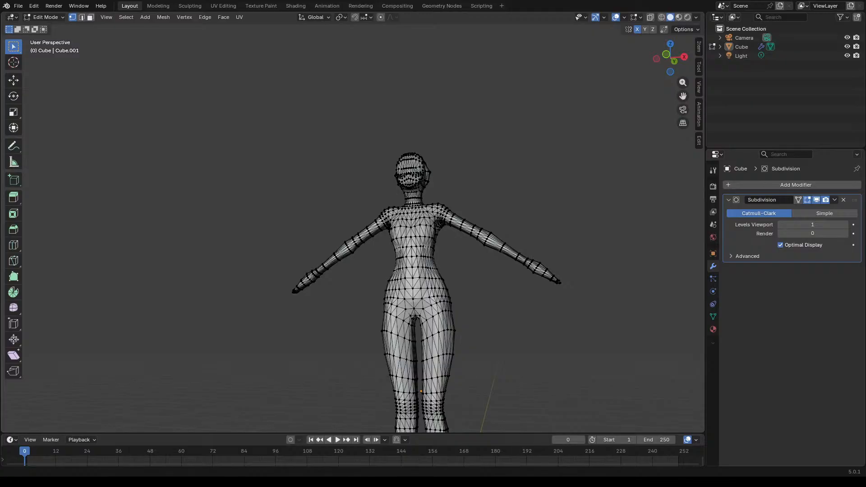
{"action": "scroll", "coordinate": [293, 266], "scroll_direction": "down", "scroll_amount": 4}
{"action": "middle_click_drag", "start_coordinate": [399, 286], "coordinate": [412, 299]}
{"action": "scroll", "coordinate": [394, 305], "scroll_direction": "up", "scroll_amount": 5}
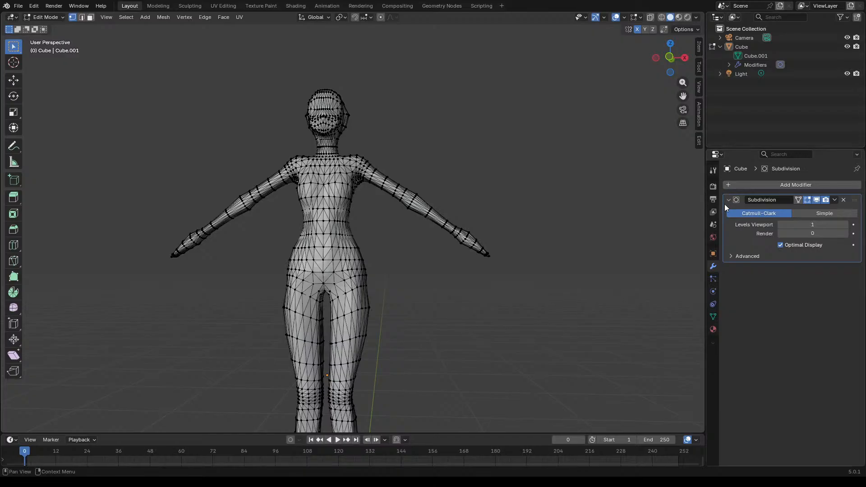
{"action": "right_click", "coordinate": [389, 273]}
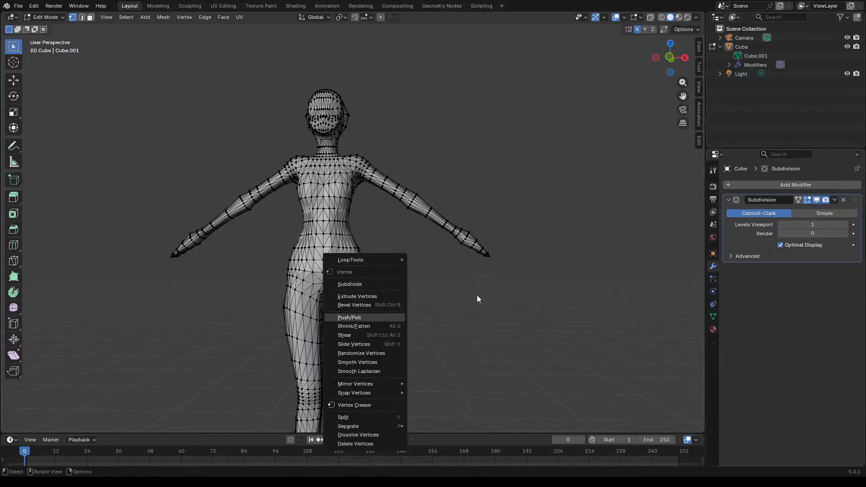
{"action": "key", "text": "Escape"}
{"action": "key", "text": "ctrl+Tab"}
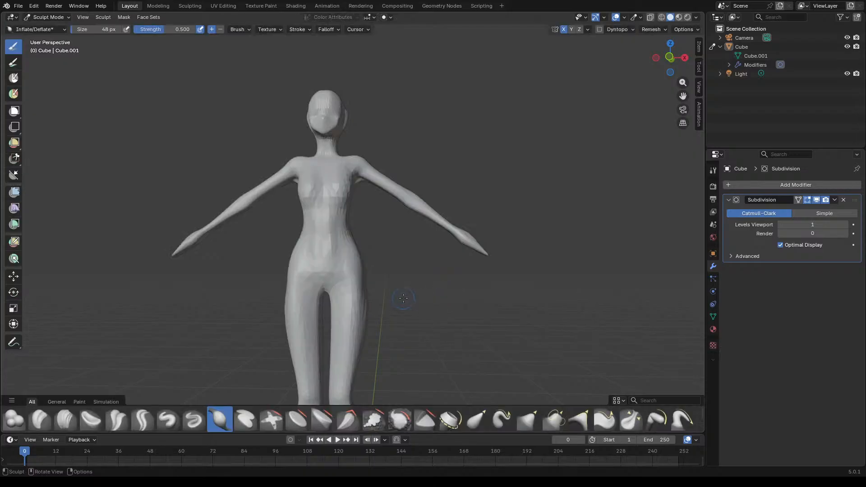
{"action": "left_click", "coordinate": [47, 16]}
{"action": "left_click", "coordinate": [54, 37]}
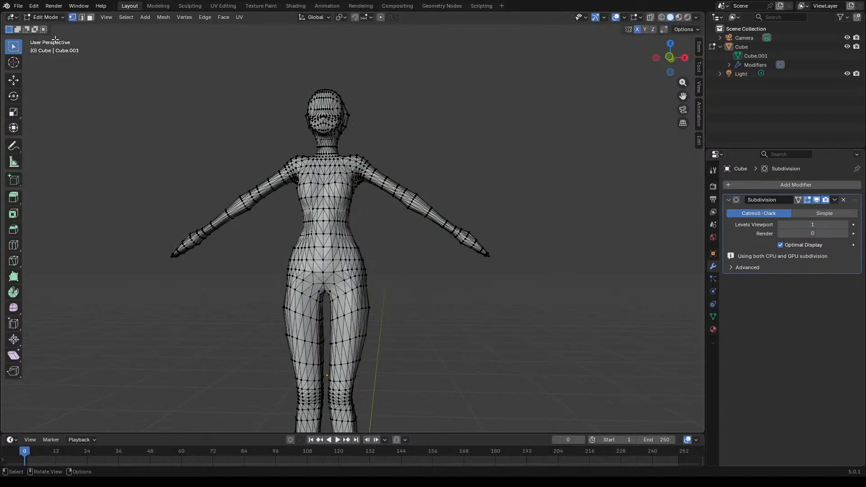
{"action": "key", "text": "ctrl+Tab"}
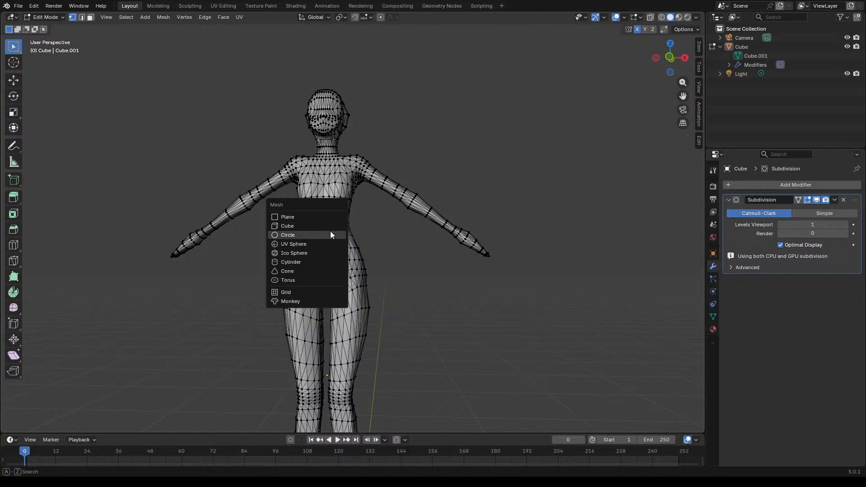
Step: Switch to Object Mode and add a single-bone armature at the world origin
{"action": "left_click", "coordinate": [330, 231]}
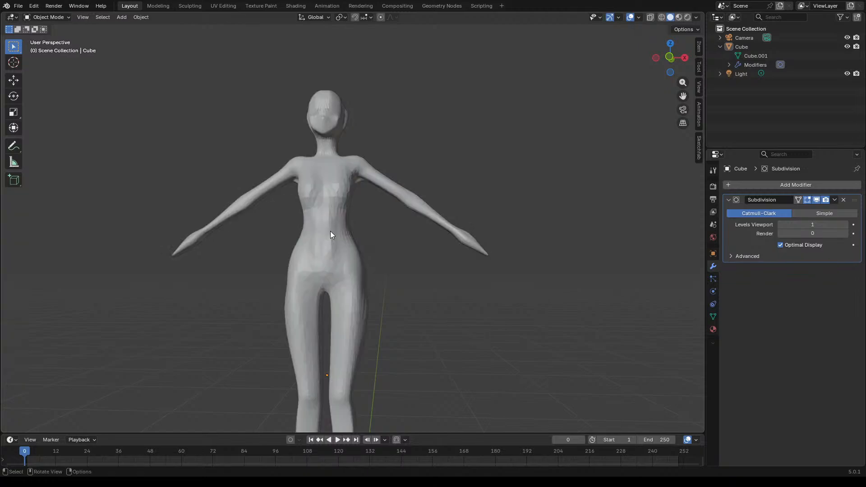
{"action": "key", "text": "shift+a"}
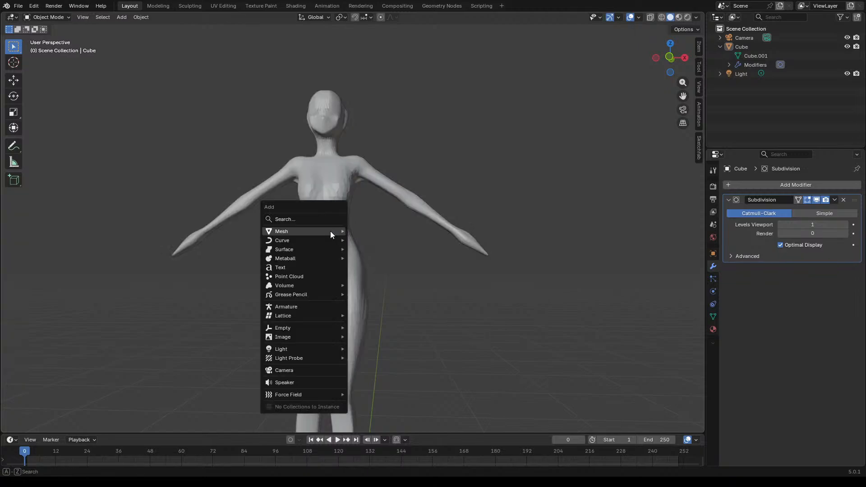
{"action": "left_click", "coordinate": [329, 311]}
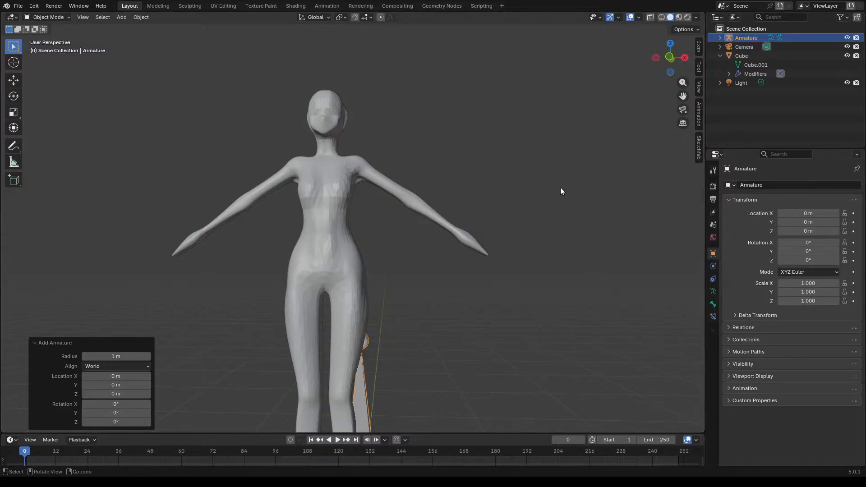
{"action": "scroll", "coordinate": [455, 230], "scroll_direction": "down", "scroll_amount": 3}
{"action": "scroll", "coordinate": [433, 282], "scroll_direction": "up", "scroll_amount": 4}
{"action": "scroll", "coordinate": [412, 299], "scroll_direction": "down", "scroll_amount": 4}
{"action": "scroll", "coordinate": [411, 307], "scroll_direction": "up", "scroll_amount": 4}
{"action": "scroll", "coordinate": [407, 324], "scroll_direction": "down", "scroll_amount": 4}
{"action": "scroll", "coordinate": [429, 315], "scroll_direction": "up", "scroll_amount": 3}
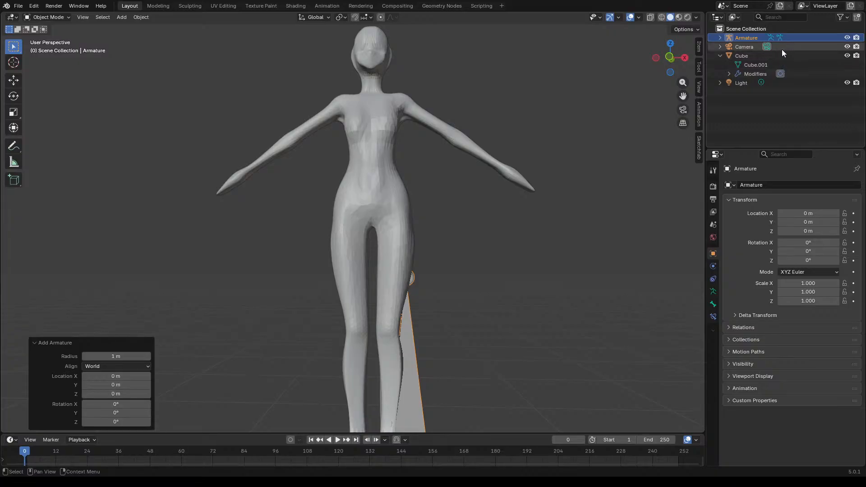
Step: Select the body mesh and turn on X-ray so the armature shows through it
{"action": "left_click_drag", "start_coordinate": [767, 40], "coordinate": [768, 72]}
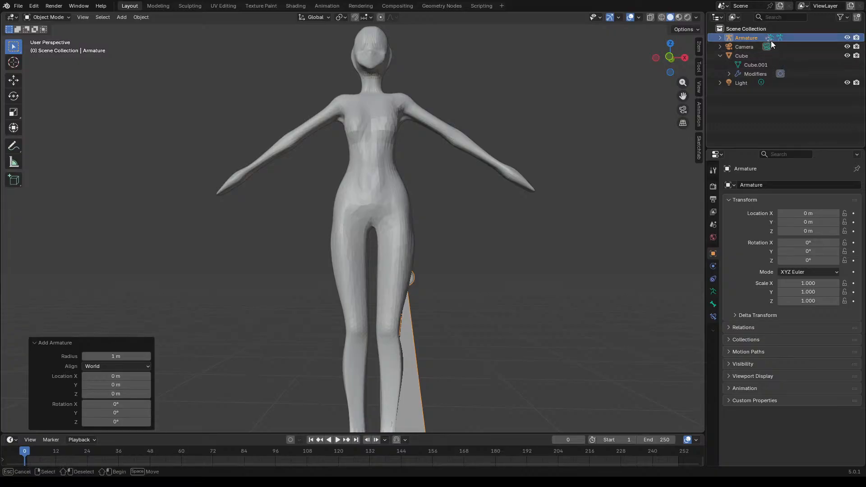
{"action": "left_click_drag", "start_coordinate": [770, 42], "coordinate": [772, 44]}
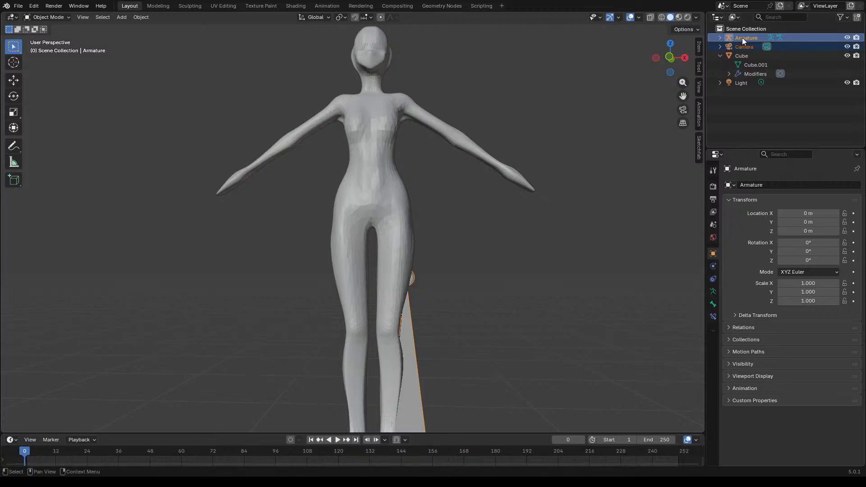
{"action": "left_click", "coordinate": [758, 67]}
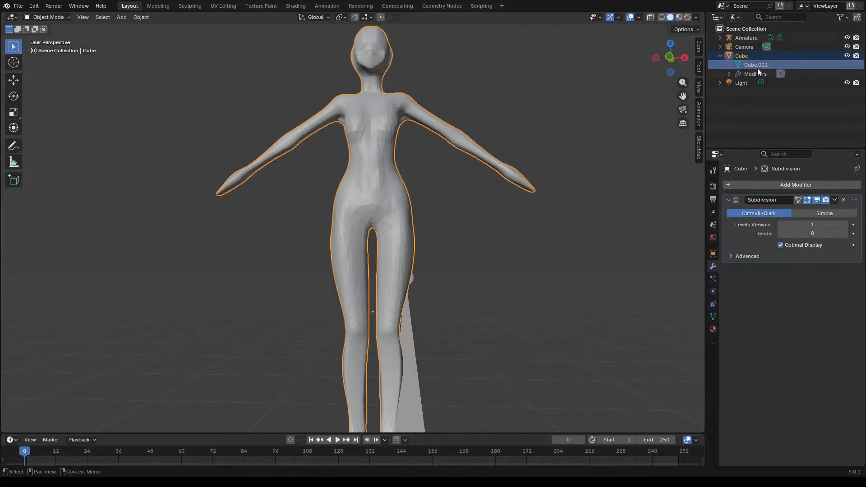
{"action": "left_click", "coordinate": [648, 18]}
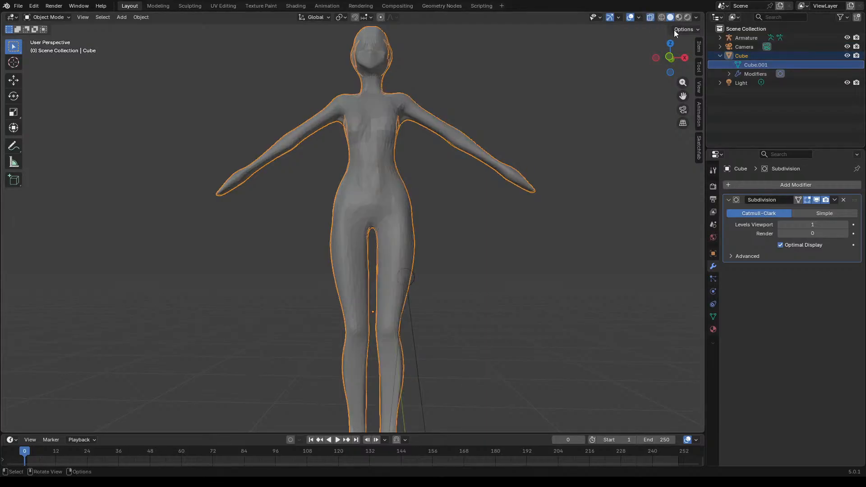
Step: Enable In Front in the armature's viewport display settings, and turn X-ray off
{"action": "left_click", "coordinate": [743, 40]}
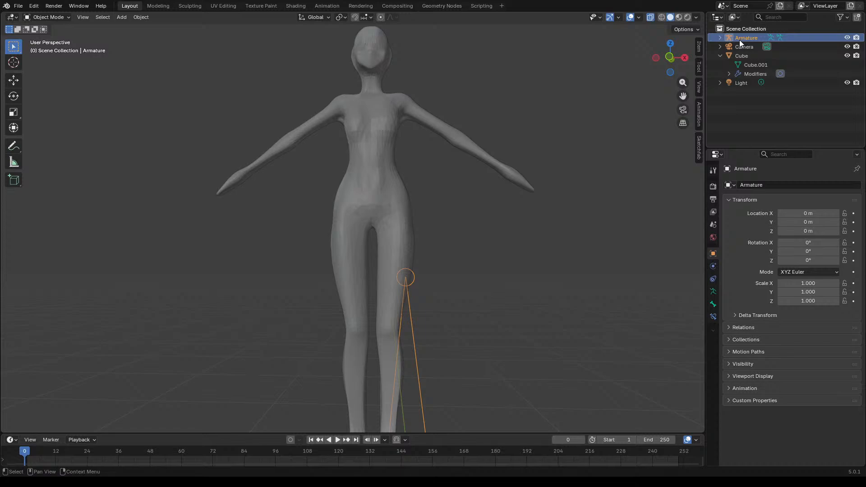
{"action": "left_click", "coordinate": [412, 361]}
{"action": "left_click", "coordinate": [414, 337]}
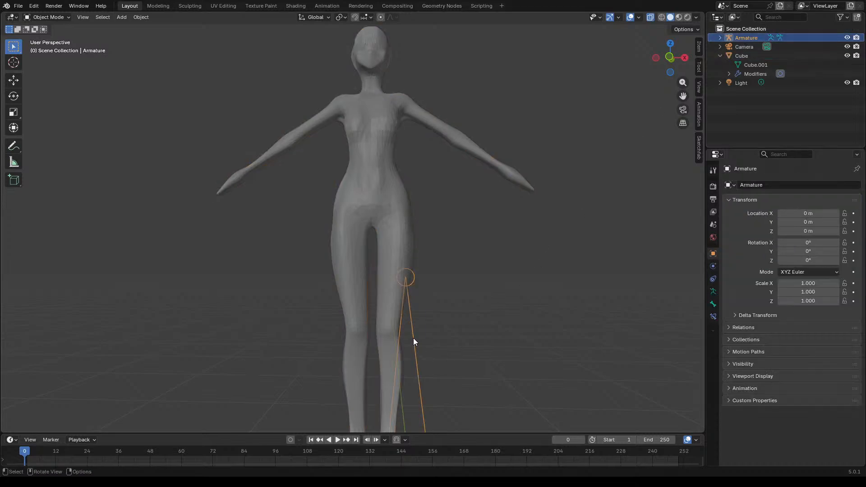
{"action": "left_click", "coordinate": [729, 376]}
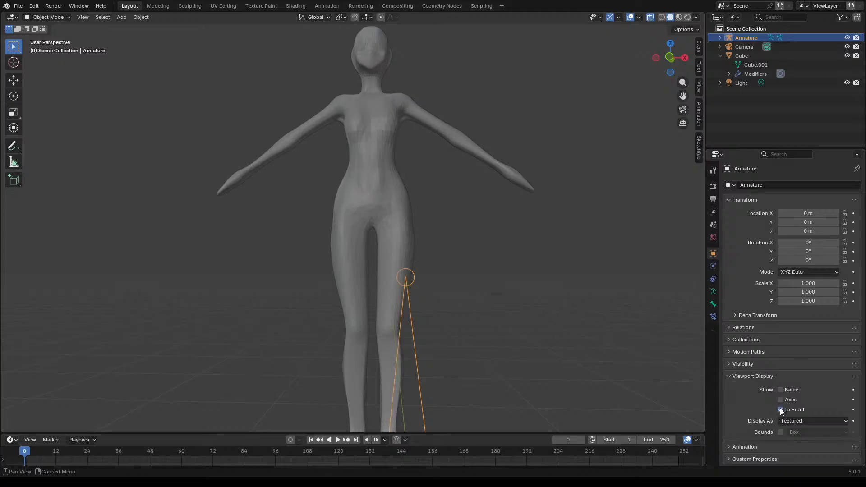
{"action": "left_click", "coordinate": [756, 64]}
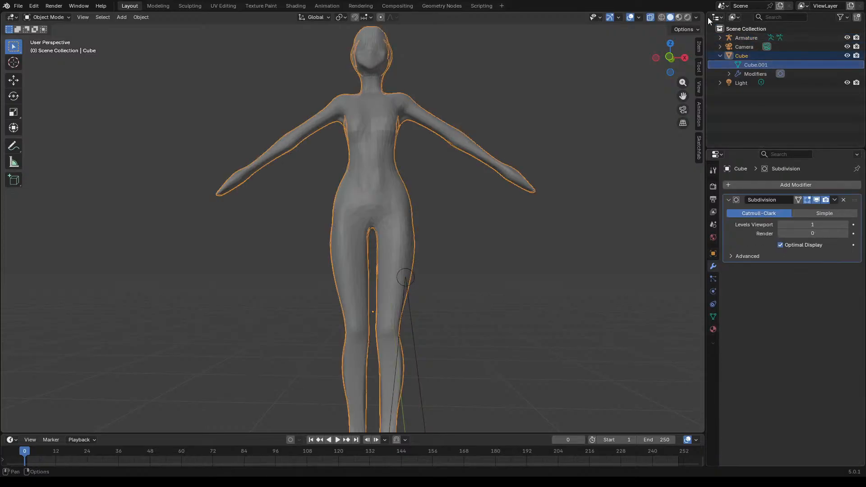
{"action": "left_click", "coordinate": [652, 17]}
Step: Move the armature up about 1.37 m and onto the body so its bone starts at the pelvis
{"action": "left_click", "coordinate": [411, 327]}
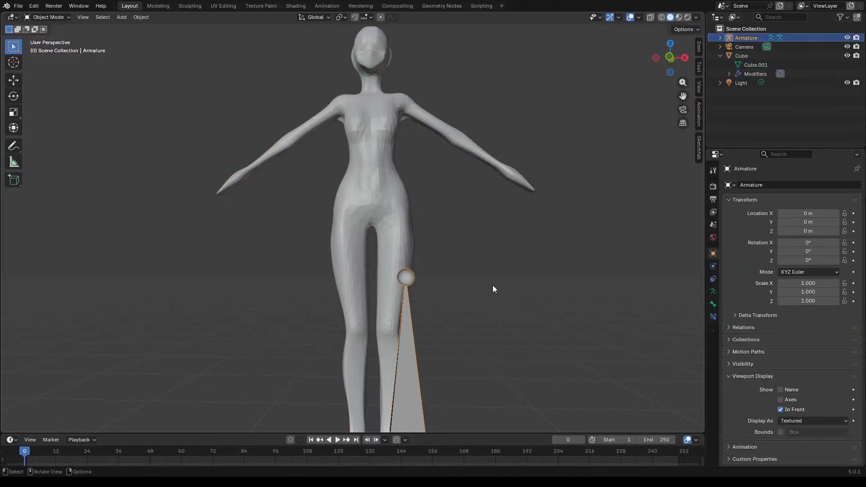
{"action": "key", "text": "g"}
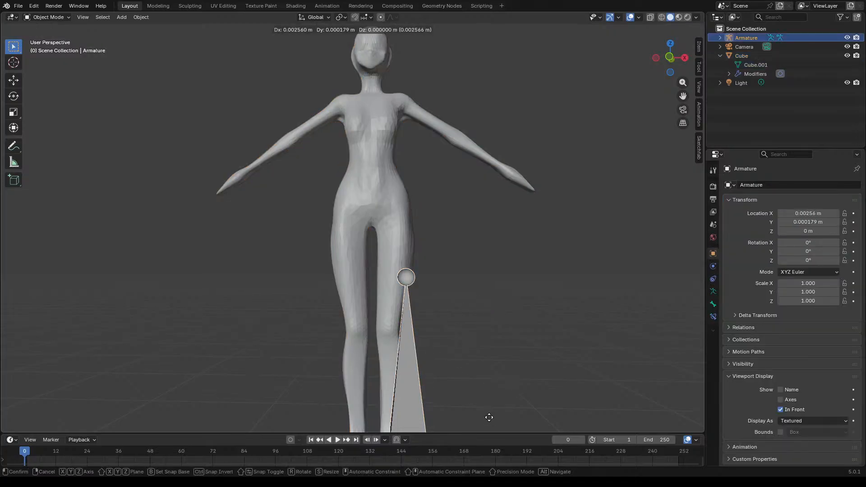
{"action": "left_click", "coordinate": [448, 189]}
{"action": "middle_click_drag", "start_coordinate": [508, 225], "coordinate": [510, 234]}
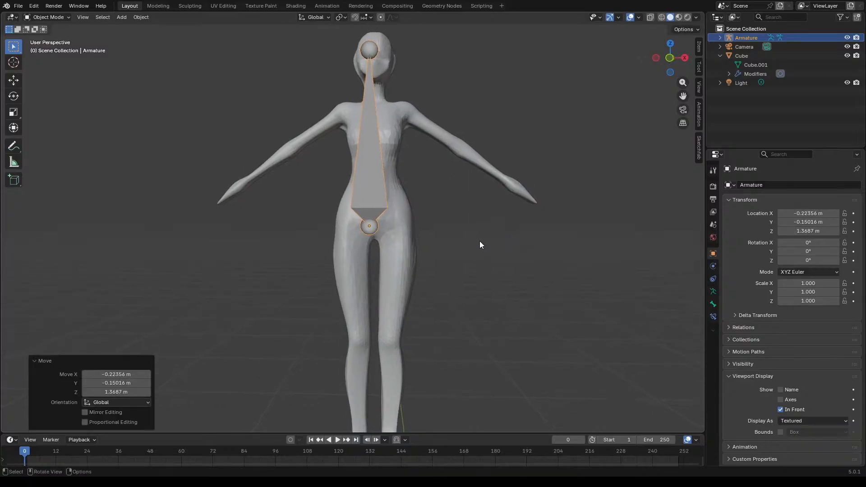
Step: Scale the armature down to about 0.288 in the front orthographic view
{"action": "key", "text": "KP_3"}
{"action": "key", "text": "KP_1"}
{"action": "scroll", "coordinate": [396, 192], "scroll_direction": "up", "scroll_amount": 3}
{"action": "scroll", "coordinate": [384, 233], "scroll_direction": "down", "scroll_amount": 4}
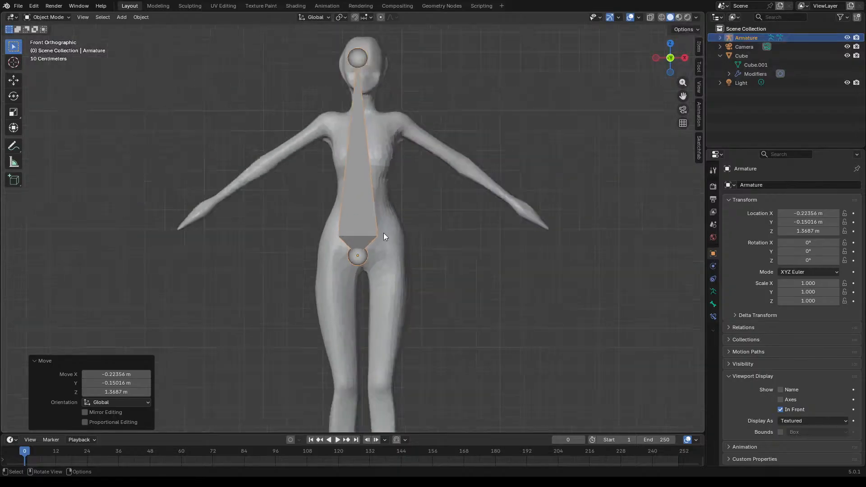
{"action": "key", "text": "s"}
{"action": "left_click", "coordinate": [389, 245]}
{"action": "scroll", "coordinate": [356, 242], "scroll_direction": "up", "scroll_amount": 3}
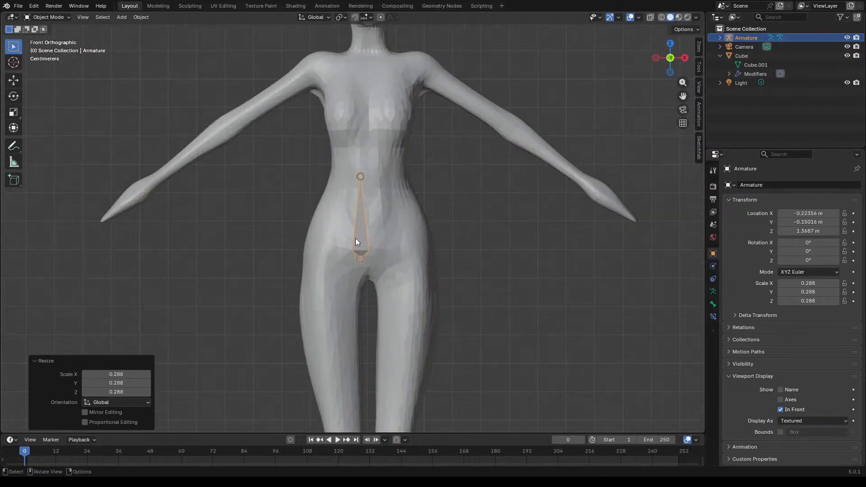
Step: Center the armature on the body's midline with its root at the crotch, at about X -0.194 m and Z 1.323 m
{"action": "key", "text": "g"}
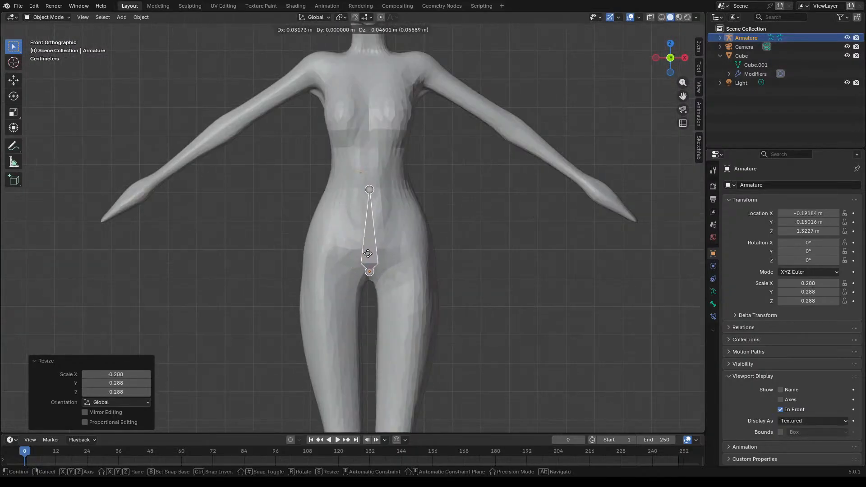
{"action": "left_click", "coordinate": [367, 257]}
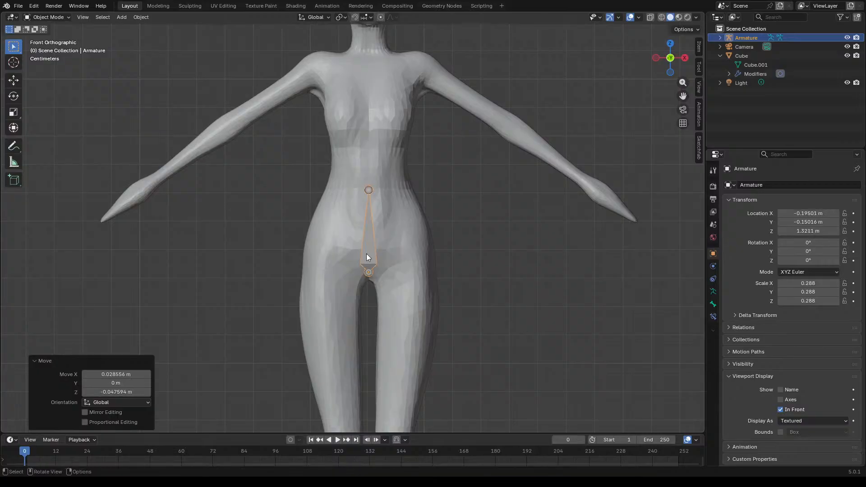
{"action": "key", "text": "g"}
{"action": "left_click", "coordinate": [366, 252]}
{"action": "scroll", "coordinate": [384, 239], "scroll_direction": "up", "scroll_amount": 1}
{"action": "scroll", "coordinate": [376, 235], "scroll_direction": "down", "scroll_amount": 2}
{"action": "scroll", "coordinate": [377, 226], "scroll_direction": "up", "scroll_amount": 2}
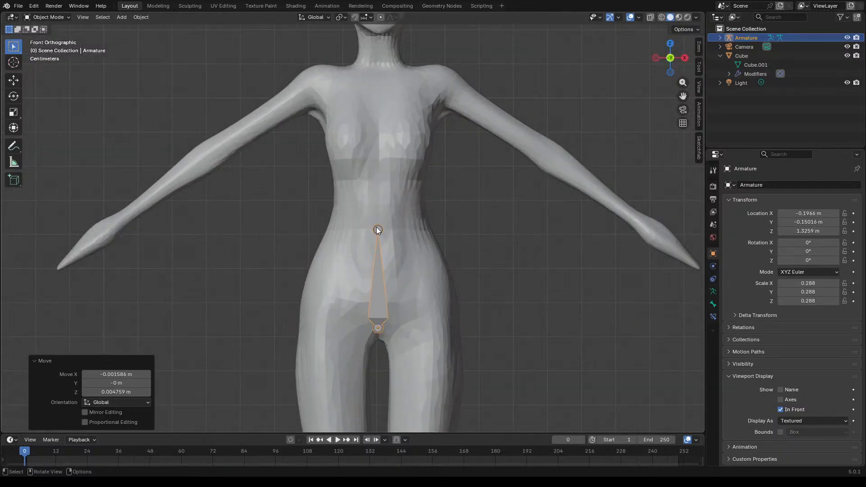
{"action": "scroll", "coordinate": [380, 258], "scroll_direction": "down", "scroll_amount": 2}
{"action": "scroll", "coordinate": [379, 228], "scroll_direction": "up", "scroll_amount": 2}
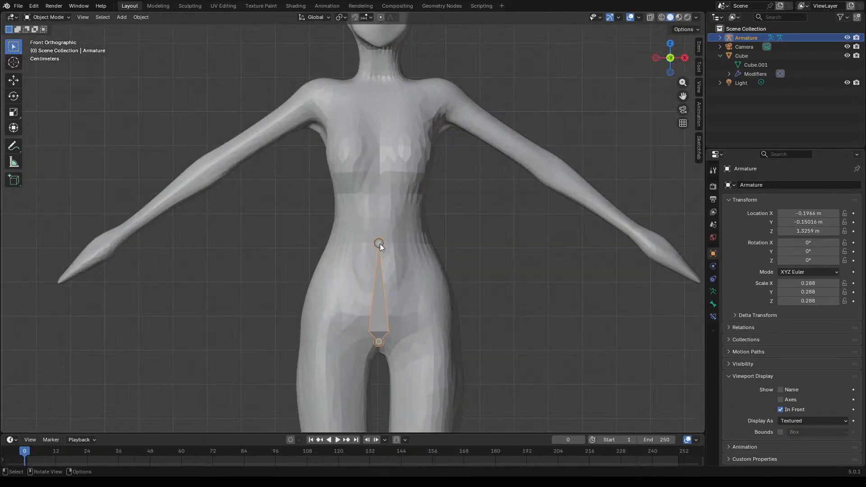
{"action": "key", "text": "g"}
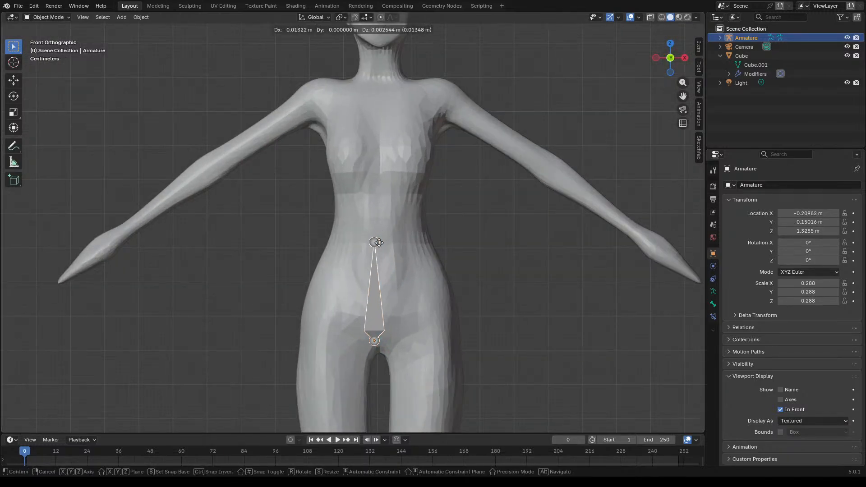
{"action": "left_click", "coordinate": [382, 245]}
{"action": "key", "text": "g"}
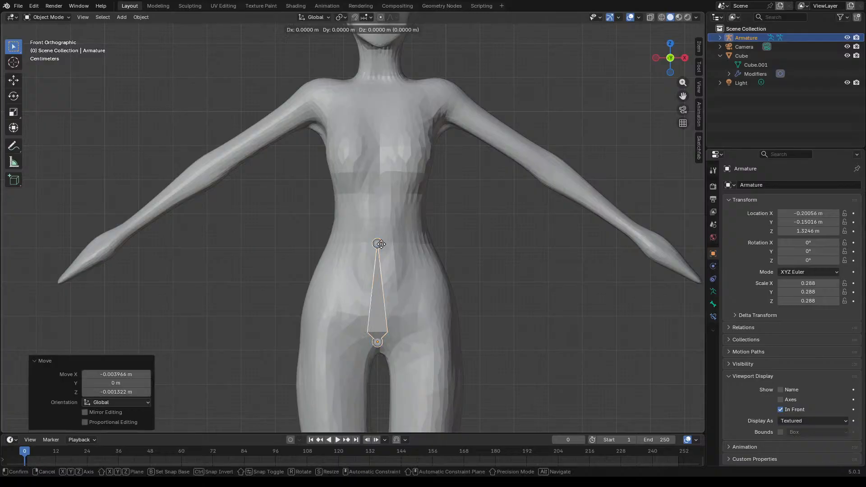
{"action": "left_click", "coordinate": [383, 244]}
Step: Enter Edit Mode on the armature and raise the pelvis bone's tip about 0.02 m toward the waist
{"action": "key", "text": "Tab"}
{"action": "left_click", "coordinate": [381, 244]}
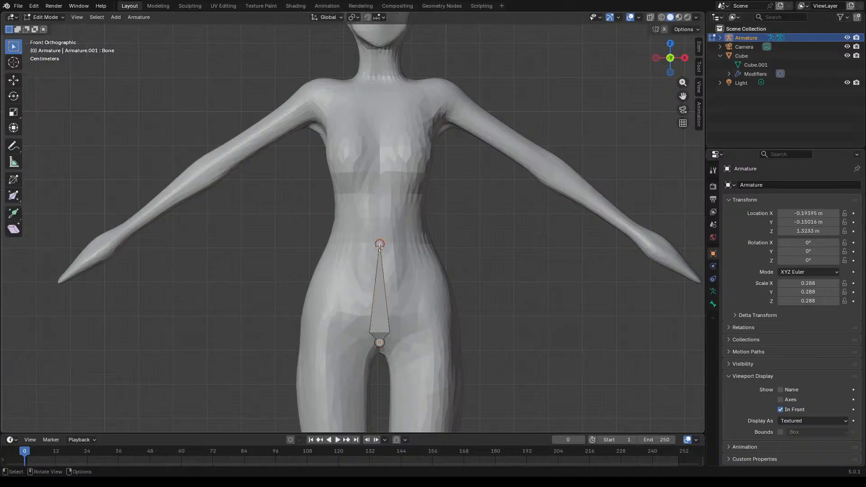
{"action": "key", "text": "g"}
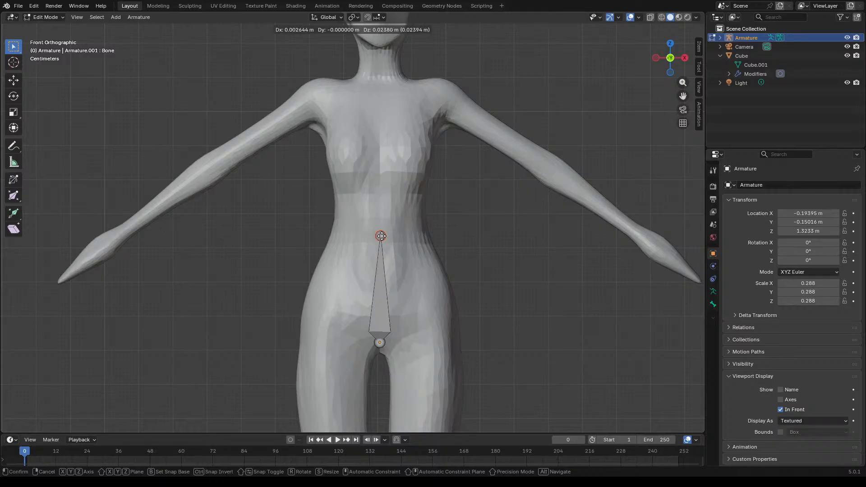
{"action": "left_click", "coordinate": [381, 237]}
Step: Extrude a spine bone about 0.43 m upward from the waist joint to the base of the neck
{"action": "key", "text": "e"}
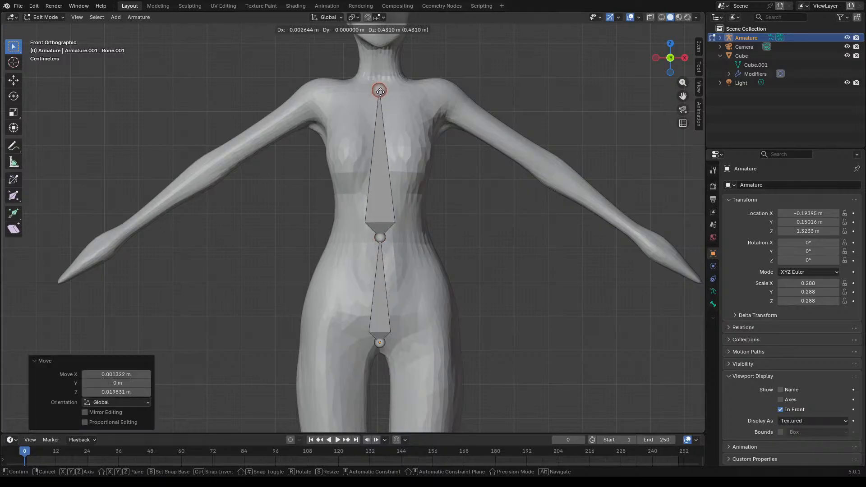
{"action": "left_click", "coordinate": [380, 92]}
{"action": "scroll", "coordinate": [381, 135], "scroll_direction": "down", "scroll_amount": 4}
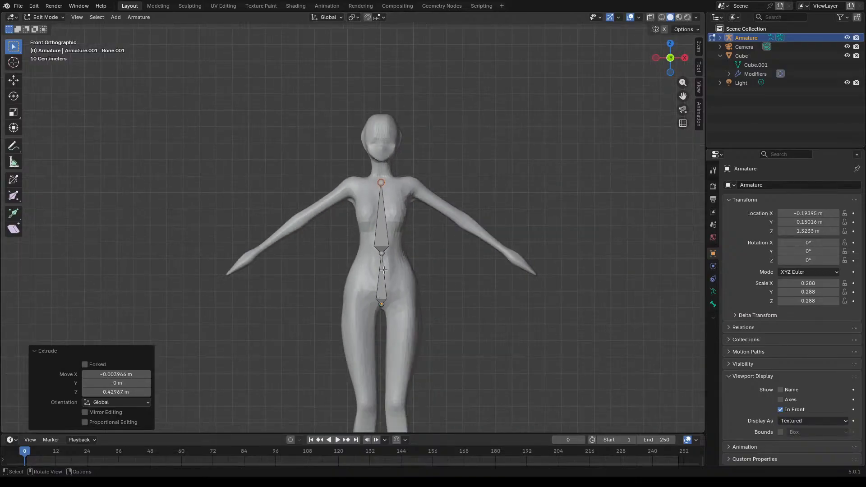
Step: Extrude two shoulder bones from the spine's upper joint, one to each shoulder, each about 0.16 m long
{"action": "scroll", "coordinate": [384, 169], "scroll_direction": "up", "scroll_amount": 5}
{"action": "scroll", "coordinate": [383, 169], "scroll_direction": "up", "scroll_amount": 1}
{"action": "key", "text": "e"}
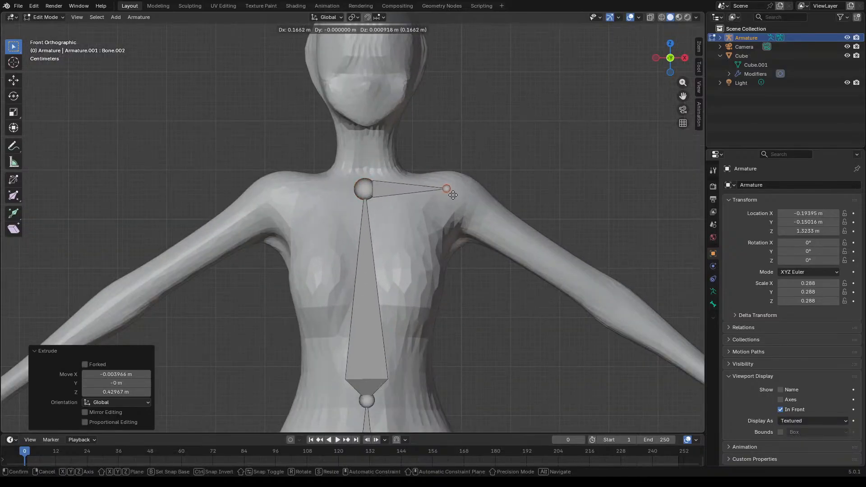
{"action": "left_click", "coordinate": [454, 192]}
{"action": "left_click", "coordinate": [365, 189]}
{"action": "key", "text": "e"}
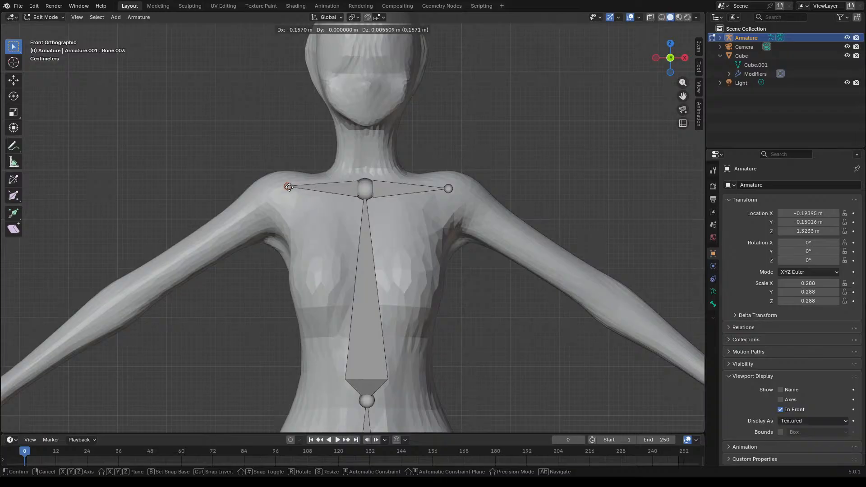
{"action": "left_click", "coordinate": [288, 188]}
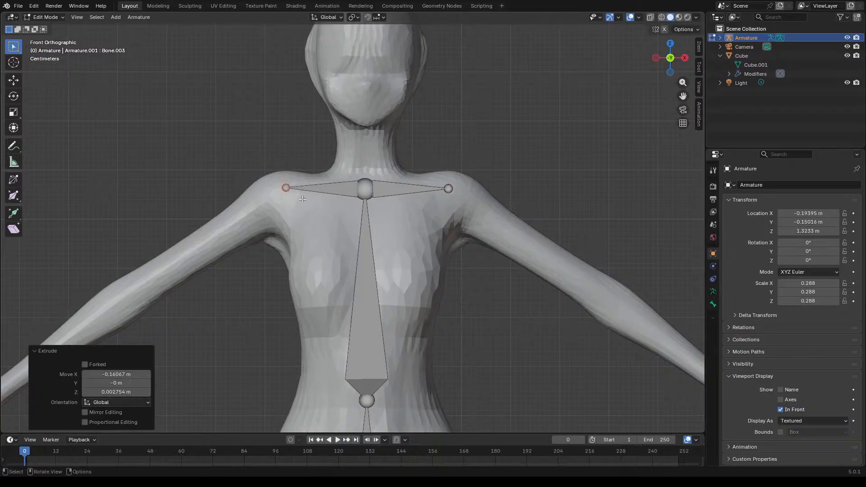
Step: Lower both shoulder bone tips slightly, the +X one by about 0.007 m, and nudge the spine's upper joint toward +X
{"action": "scroll", "coordinate": [350, 190], "scroll_direction": "down", "scroll_amount": 6}
{"action": "scroll", "coordinate": [421, 179], "scroll_direction": "up", "scroll_amount": 6}
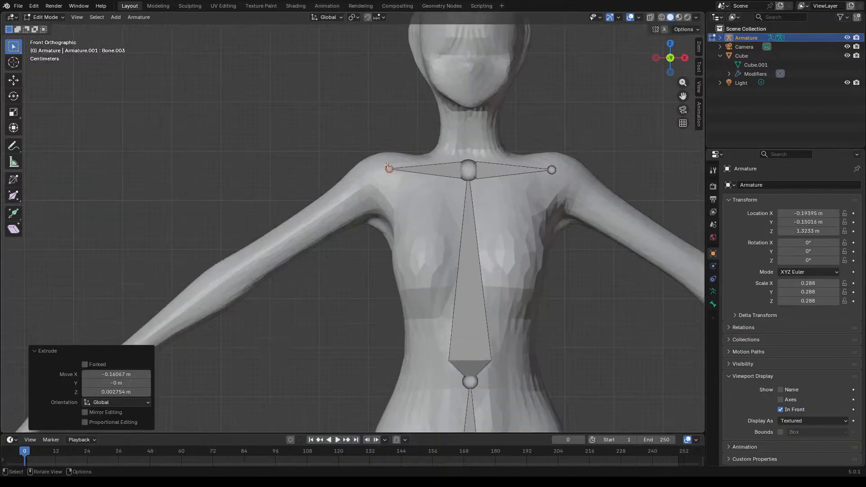
{"action": "mouse_move", "coordinate": [389, 169]}
{"action": "left_mouse_down"}
{"action": "mouse_move", "coordinate": [381, 173]}
{"action": "mouse_move", "coordinate": [389, 172]}
{"action": "left_mouse_up"}
{"action": "left_click_drag", "start_coordinate": [553, 172], "coordinate": [554, 176]}
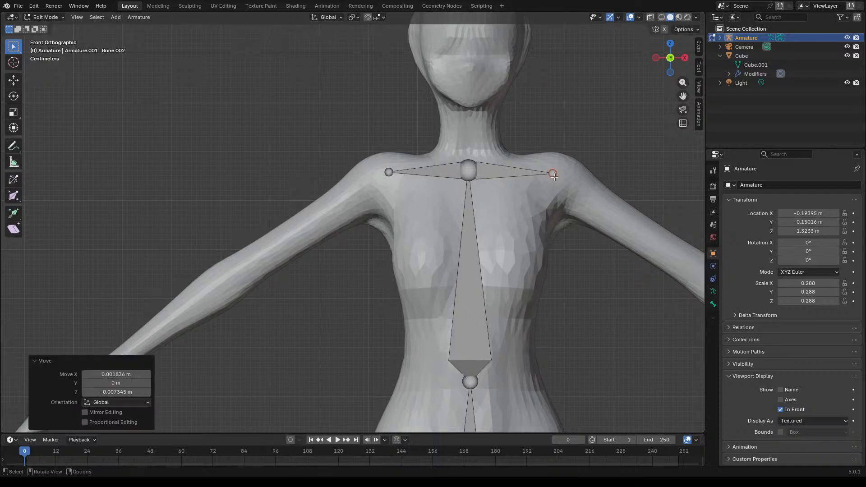
{"action": "left_click_drag", "start_coordinate": [474, 173], "coordinate": [477, 173]}
Step: Extrude an upper arm bone about 0.39 m long from the -X shoulder joint to the elbow
{"action": "left_click", "coordinate": [389, 173]}
{"action": "key", "text": "e"}
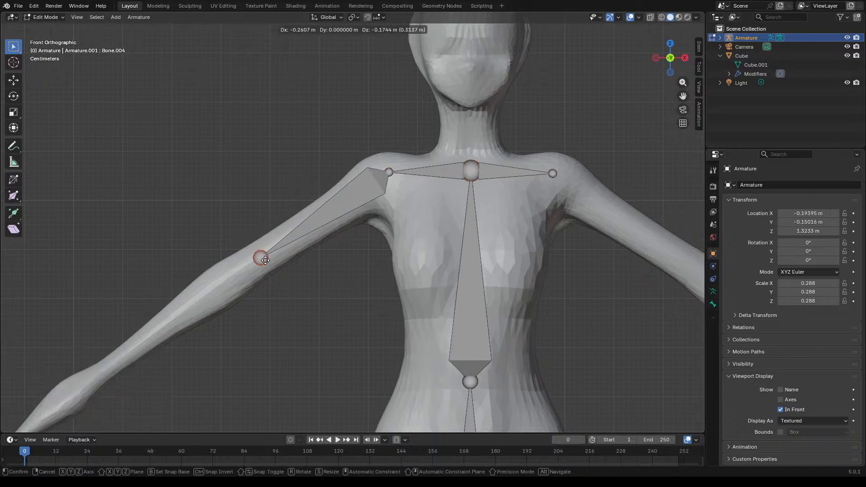
{"action": "left_click", "coordinate": [230, 283]}
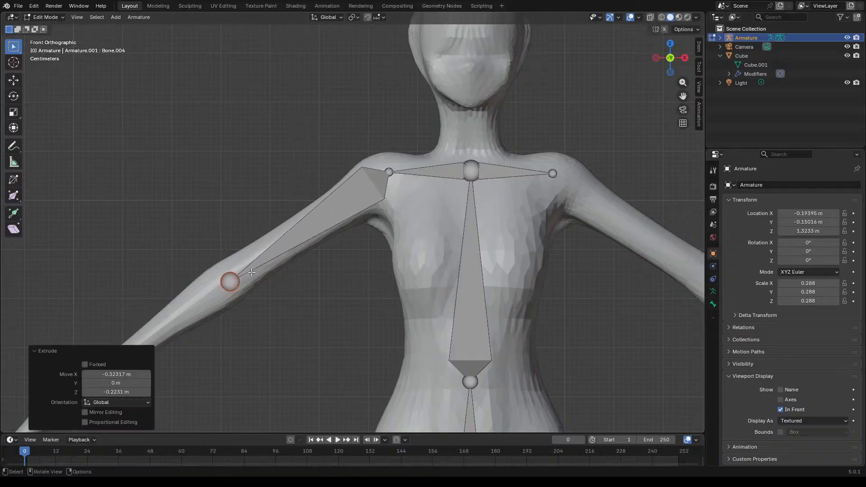
Step: Extrude a forearm bone about 0.33 m long to the -X wrist and a hand bone about 0.23 m long to the fingertips
{"action": "scroll", "coordinate": [348, 217], "scroll_direction": "down", "scroll_amount": 5}
{"action": "scroll", "coordinate": [336, 230], "scroll_direction": "up", "scroll_amount": 2}
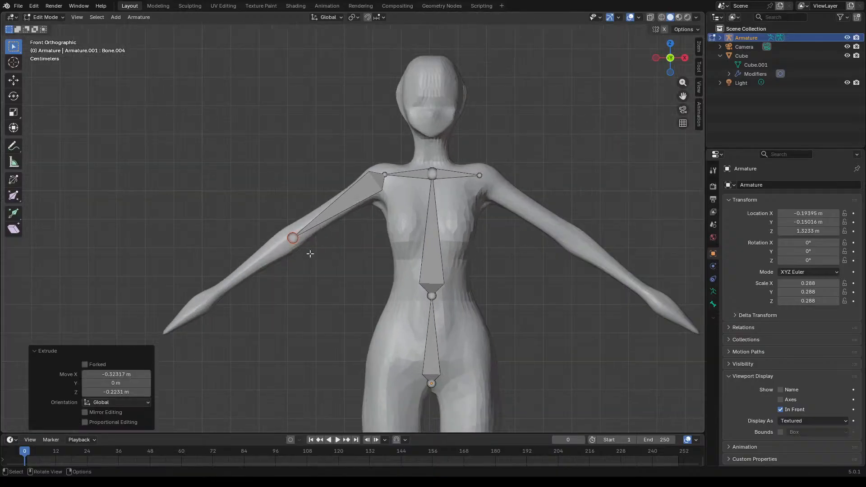
{"action": "scroll", "coordinate": [327, 254], "scroll_direction": "up", "scroll_amount": 5}
{"action": "scroll", "coordinate": [321, 212], "scroll_direction": "down", "scroll_amount": 7}
{"action": "scroll", "coordinate": [317, 225], "scroll_direction": "up", "scroll_amount": 5}
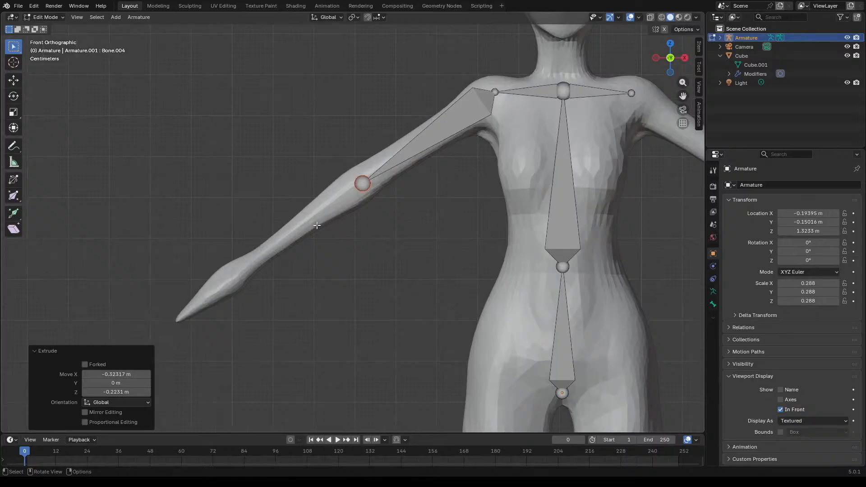
{"action": "key", "text": "e"}
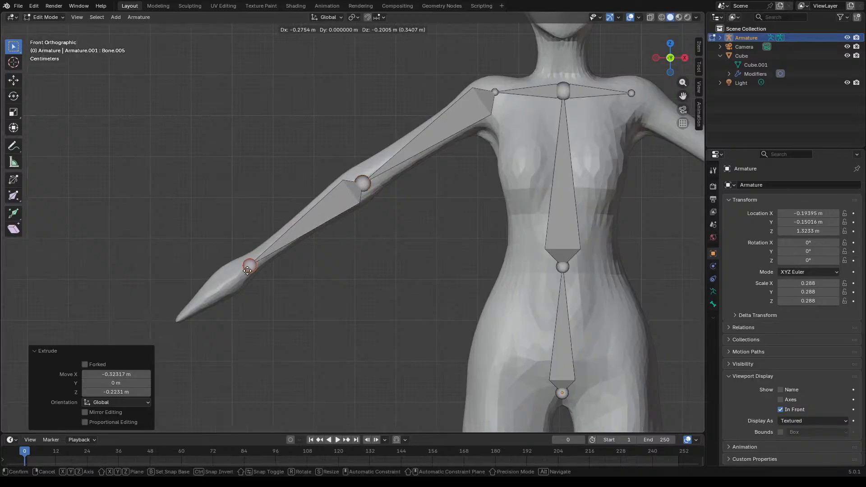
{"action": "left_click", "coordinate": [253, 264]}
{"action": "key", "text": "e"}
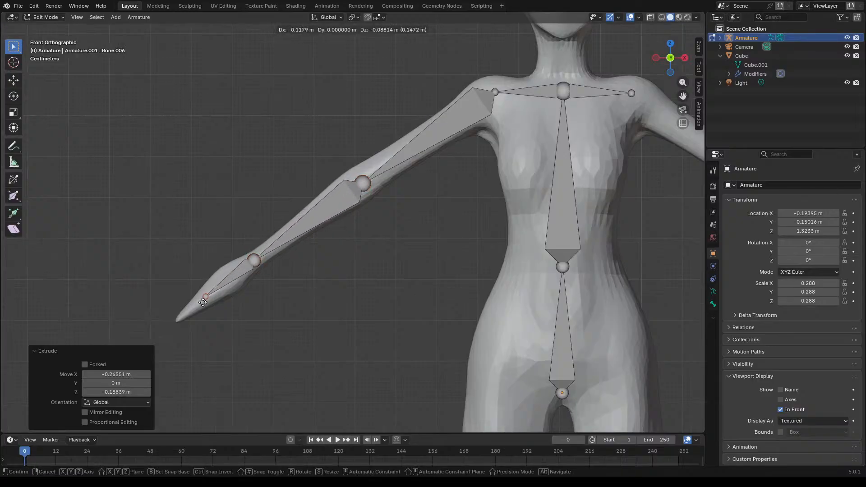
{"action": "left_click", "coordinate": [178, 322]}
{"action": "scroll", "coordinate": [325, 236], "scroll_direction": "down", "scroll_amount": 4}
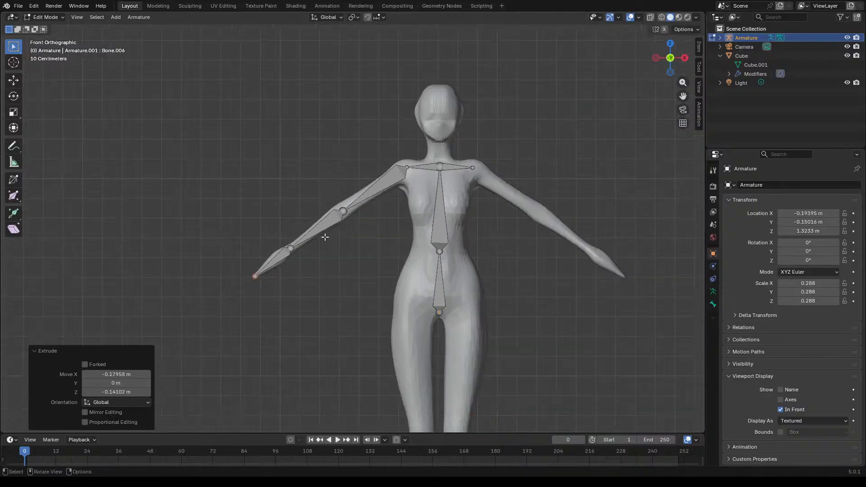
Step: Nudge the +X shoulder joint about 0.005 m upward and inward to line up with the opposite shoulder
{"action": "scroll", "coordinate": [398, 180], "scroll_direction": "up", "scroll_amount": 5}
{"action": "scroll", "coordinate": [398, 180], "scroll_direction": "down", "scroll_amount": 4}
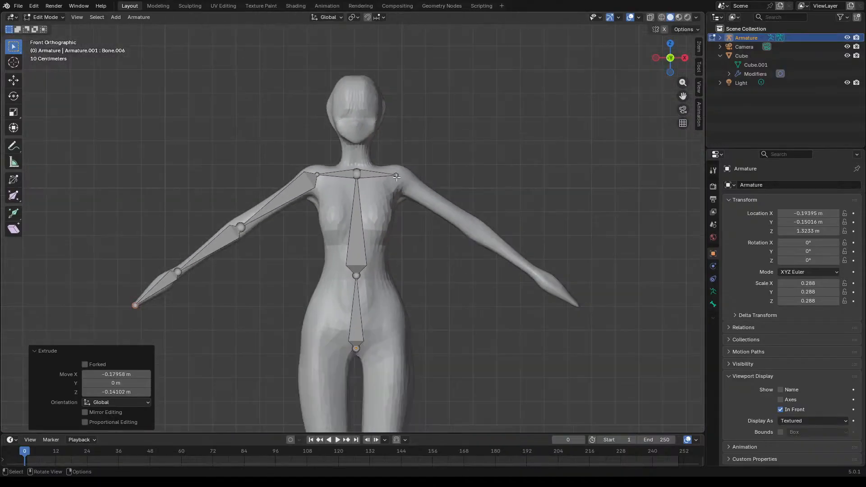
{"action": "scroll", "coordinate": [395, 179], "scroll_direction": "up", "scroll_amount": 4}
{"action": "left_click", "coordinate": [390, 180]}
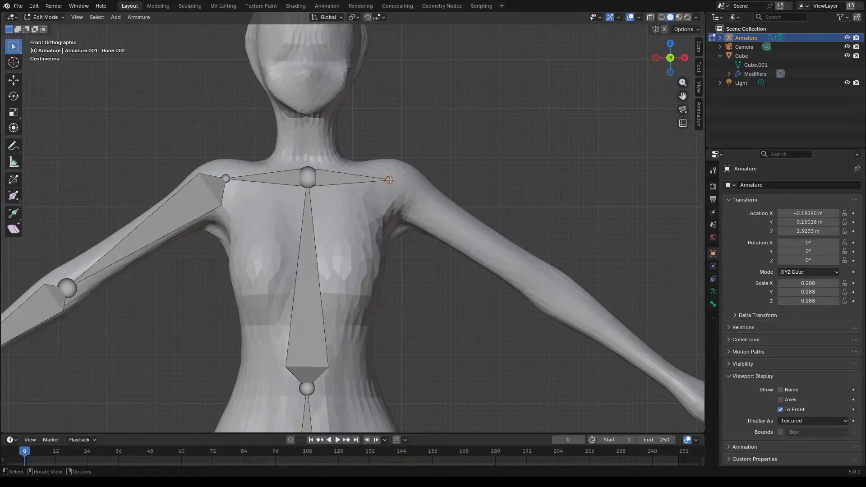
{"action": "key", "text": "g"}
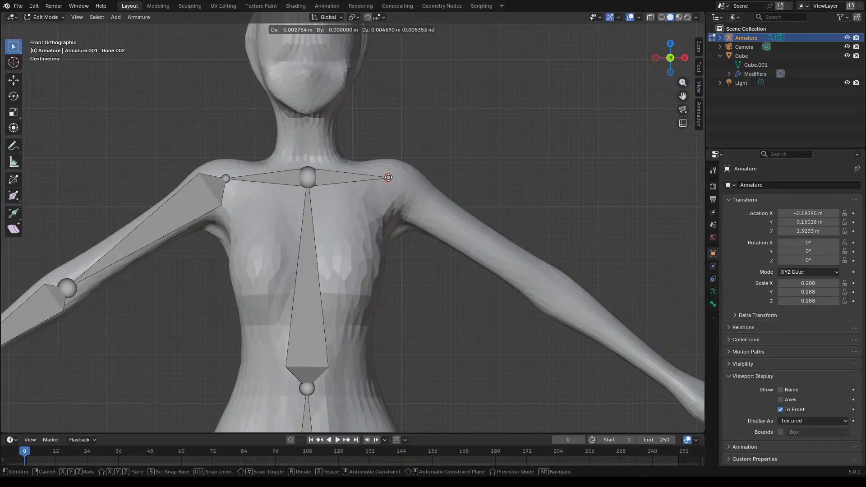
{"action": "left_click", "coordinate": [388, 178]}
Step: Extrude an upper arm bone about 0.41 m long from the +X shoulder joint to the elbow
{"action": "scroll", "coordinate": [388, 178], "scroll_direction": "down", "scroll_amount": 4}
{"action": "scroll", "coordinate": [395, 191], "scroll_direction": "up", "scroll_amount": 3}
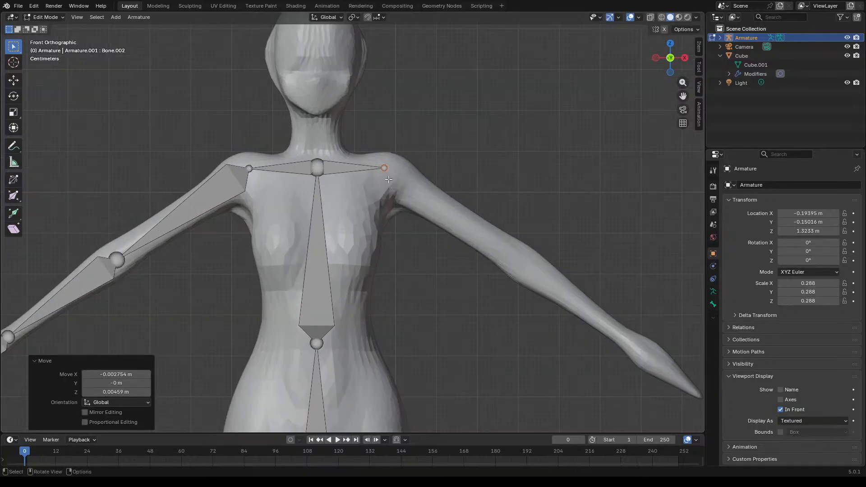
{"action": "key", "text": "e"}
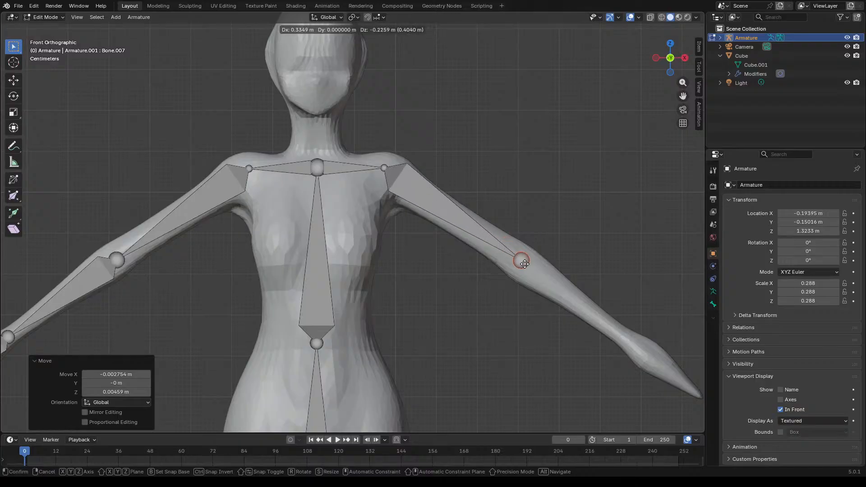
{"action": "left_click", "coordinate": [527, 267]}
Step: Extrude a forearm bone about 0.32 m long to the +X wrist and a hand bone about 0.21 m long to the fingertips
{"action": "scroll", "coordinate": [526, 268], "scroll_direction": "down", "scroll_amount": 3}
{"action": "middle_click_drag", "start_coordinate": [601, 294], "coordinate": [487, 263], "text": "shift"}
{"action": "scroll", "coordinate": [487, 263], "scroll_direction": "up", "scroll_amount": 2}
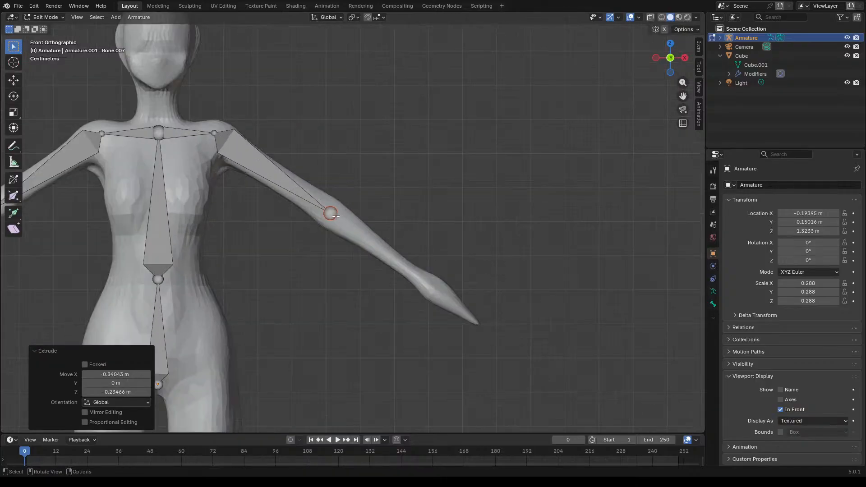
{"action": "key", "text": "e"}
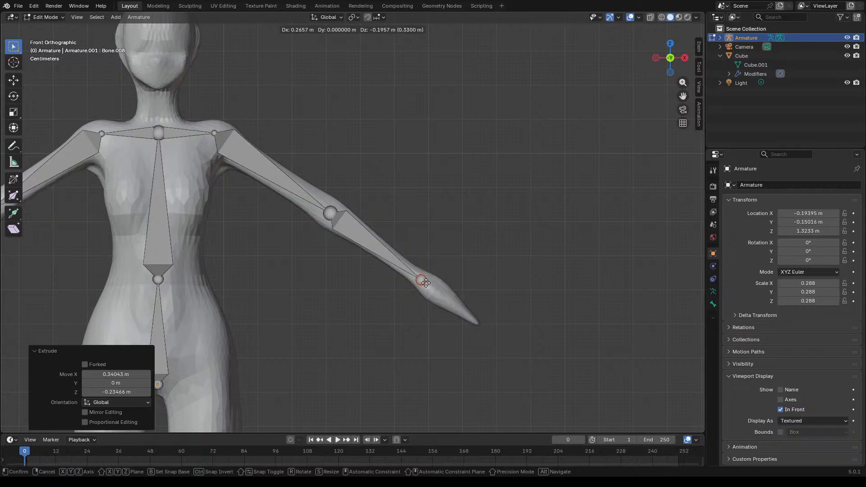
{"action": "left_click", "coordinate": [420, 279]}
{"action": "key", "text": "e"}
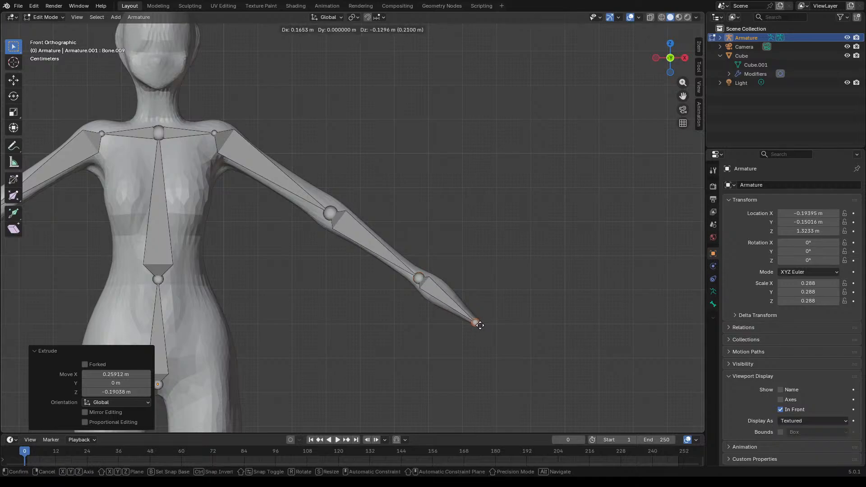
{"action": "left_click", "coordinate": [480, 321]}
Step: Extrude two leg bones downward from the root joint at the crotch, splayed slightly apart and each about 0.18 m long
{"action": "scroll", "coordinate": [517, 283], "scroll_direction": "down", "scroll_amount": 8}
{"action": "scroll", "coordinate": [520, 280], "scroll_direction": "up", "scroll_amount": 4}
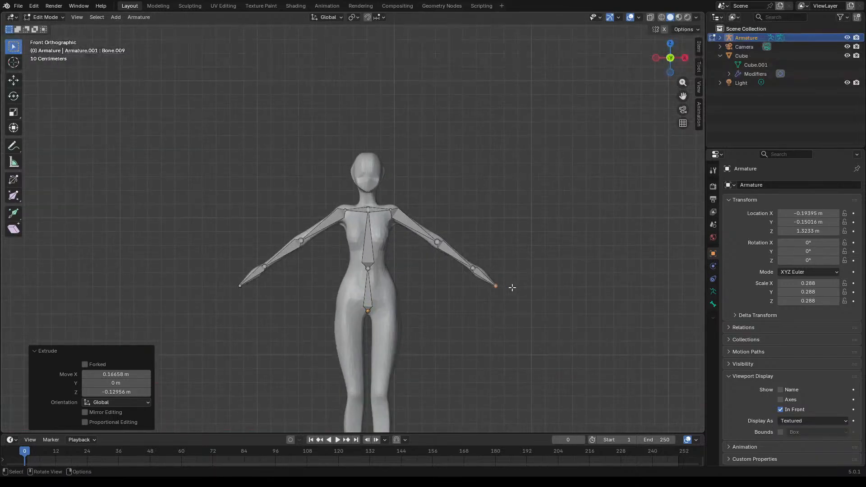
{"action": "scroll", "coordinate": [469, 290], "scroll_direction": "up", "scroll_amount": 2}
{"action": "scroll", "coordinate": [478, 257], "scroll_direction": "down", "scroll_amount": 2}
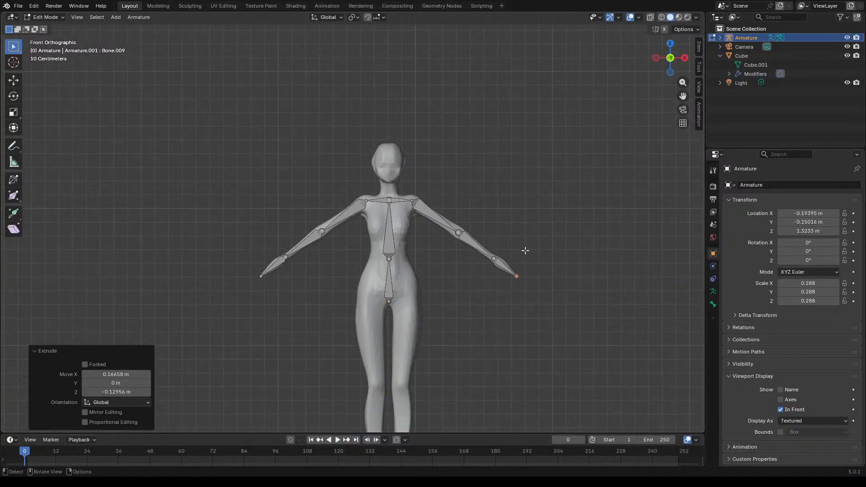
{"action": "scroll", "coordinate": [464, 245], "scroll_direction": "up", "scroll_amount": 4}
{"action": "middle_click_drag", "start_coordinate": [377, 315], "coordinate": [378, 263], "text": "shift"}
{"action": "scroll", "coordinate": [378, 263], "scroll_direction": "up", "scroll_amount": 5}
{"action": "left_click", "coordinate": [364, 264]}
{"action": "scroll", "coordinate": [422, 213], "scroll_direction": "down", "scroll_amount": 4}
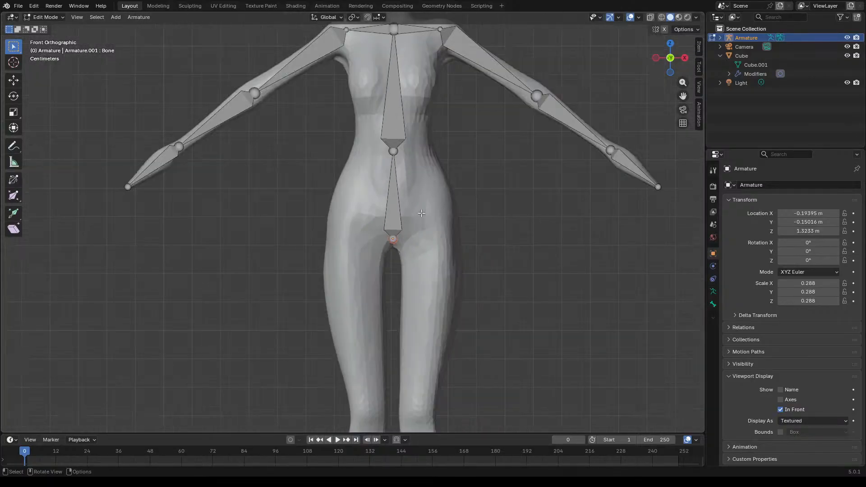
{"action": "scroll", "coordinate": [413, 256], "scroll_direction": "up", "scroll_amount": 3}
{"action": "key", "text": "e"}
{"action": "left_click", "coordinate": [407, 323]}
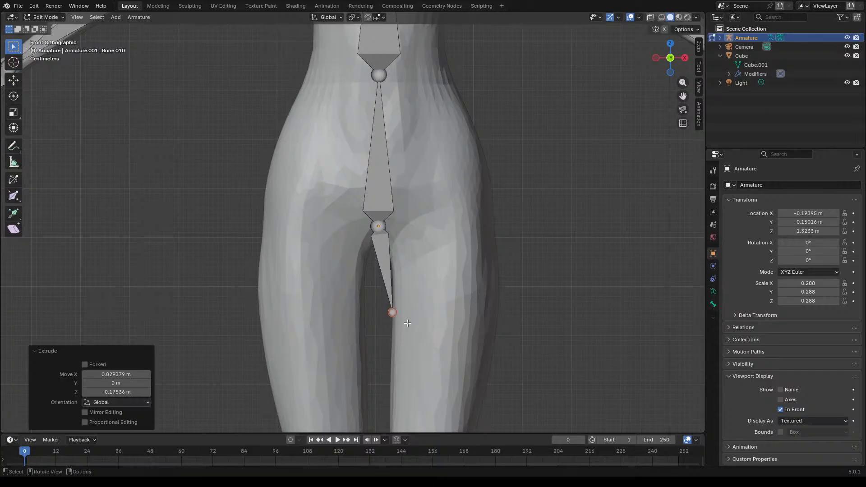
{"action": "left_click", "coordinate": [379, 251]}
{"action": "left_click", "coordinate": [380, 227]}
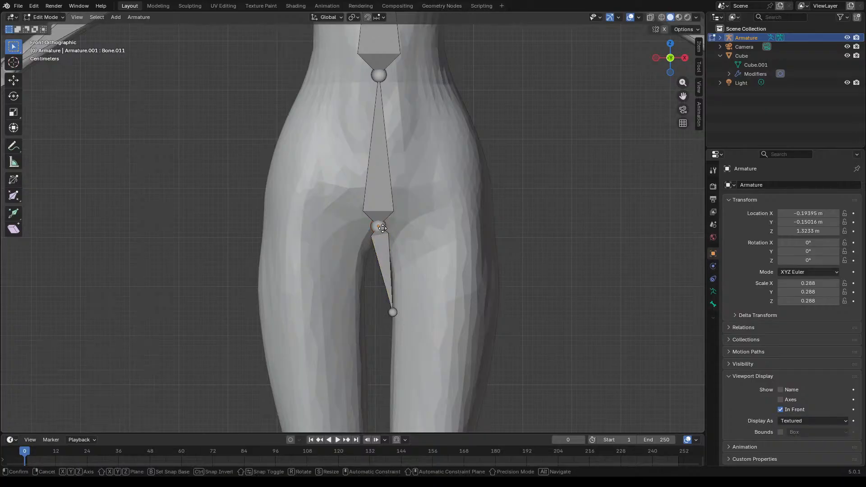
{"action": "key", "text": "e"}
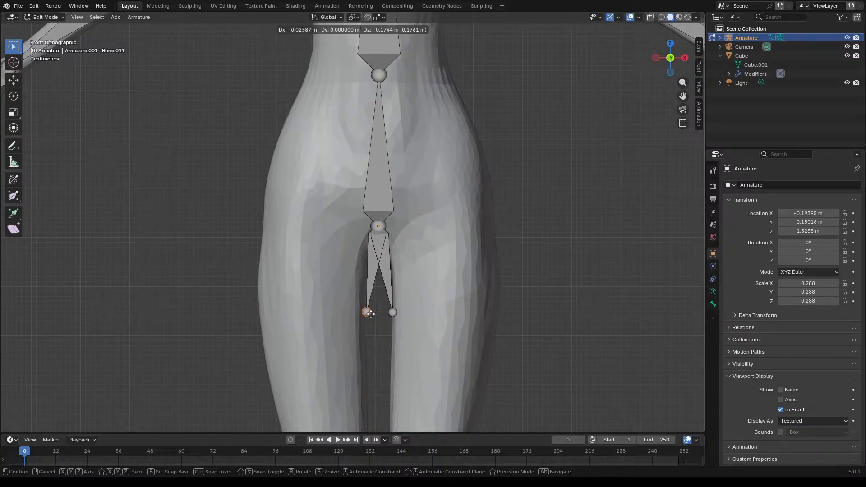
{"action": "left_click", "coordinate": [368, 313]}
Step: Move the two leg bones outward into the upper thighs, each about 0.14 m from the midline and slightly down
{"action": "left_click", "coordinate": [385, 276]}
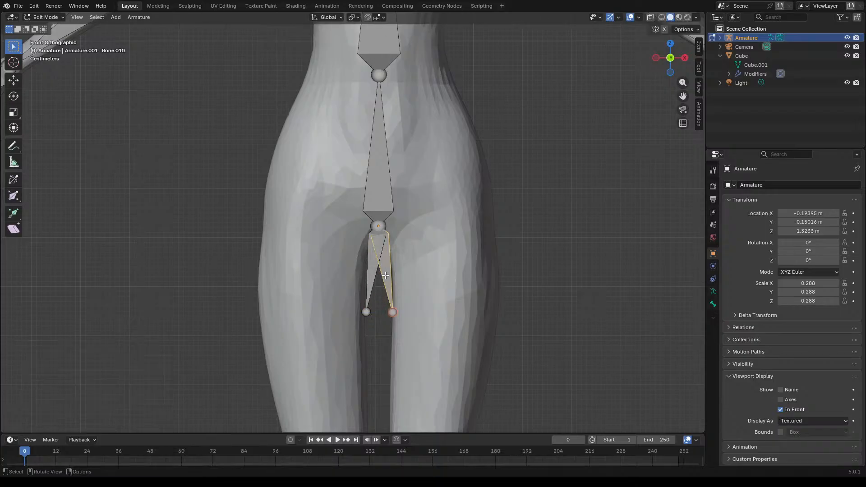
{"action": "key", "text": "g"}
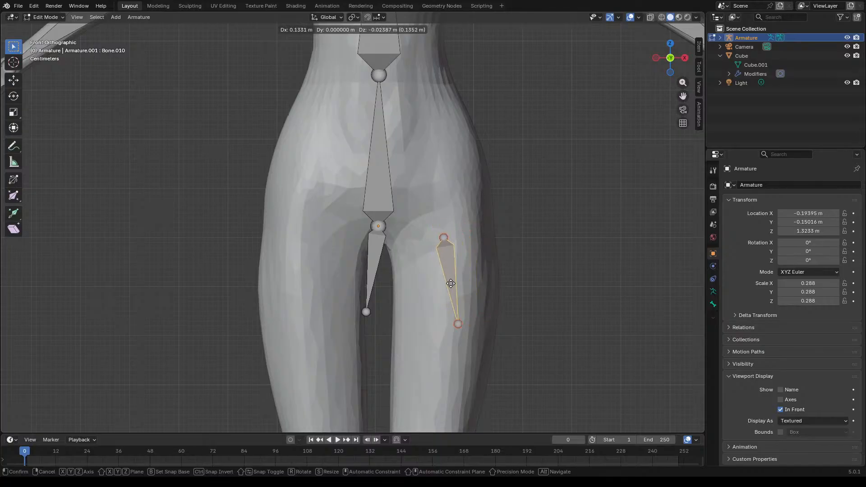
{"action": "left_click", "coordinate": [450, 281]}
{"action": "left_click", "coordinate": [377, 273]}
{"action": "key", "text": "g"}
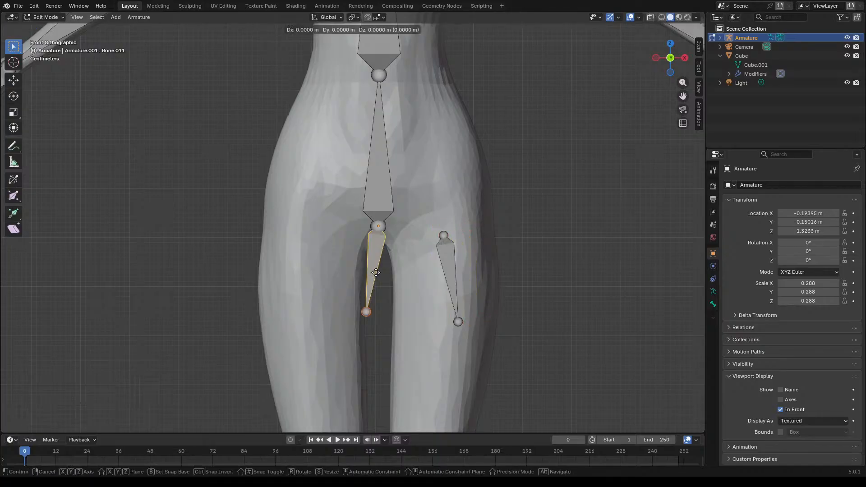
{"action": "left_click", "coordinate": [315, 285]}
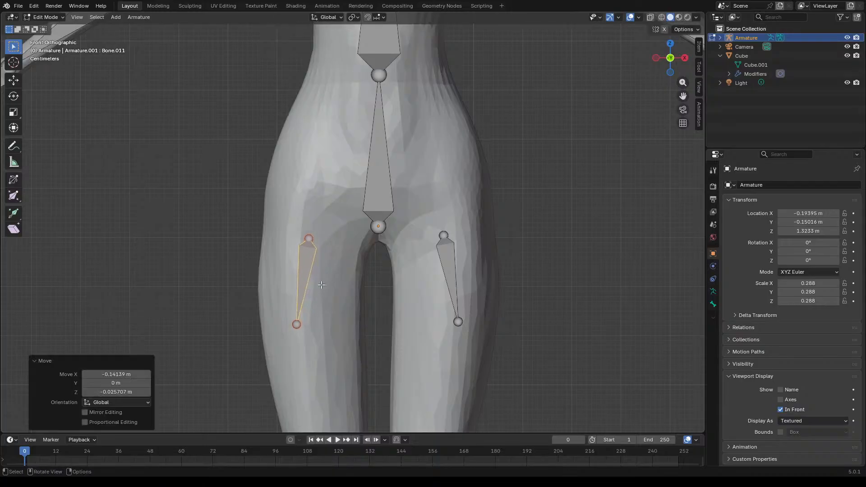
Step: Select the lower tips of both leg bones and scale them toward each other by about 0.803
{"action": "scroll", "coordinate": [375, 255], "scroll_direction": "down", "scroll_amount": 3}
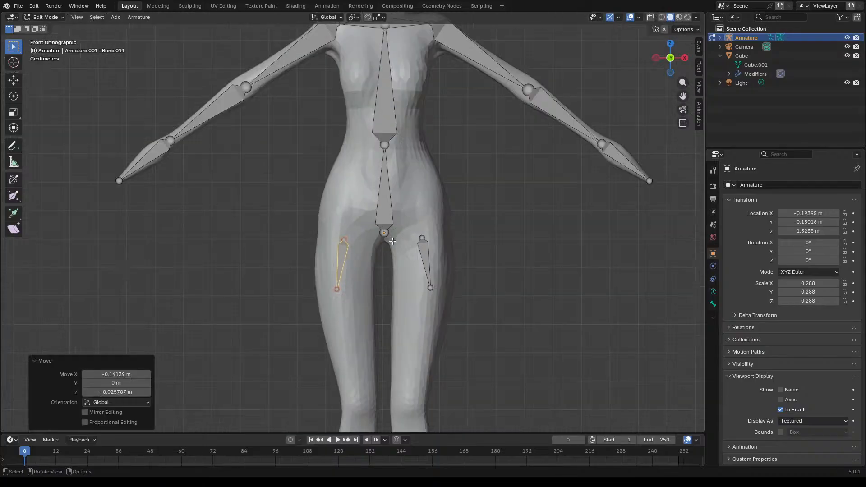
{"action": "left_click", "coordinate": [338, 290]}
{"action": "left_click", "coordinate": [429, 288], "text": "shift"}
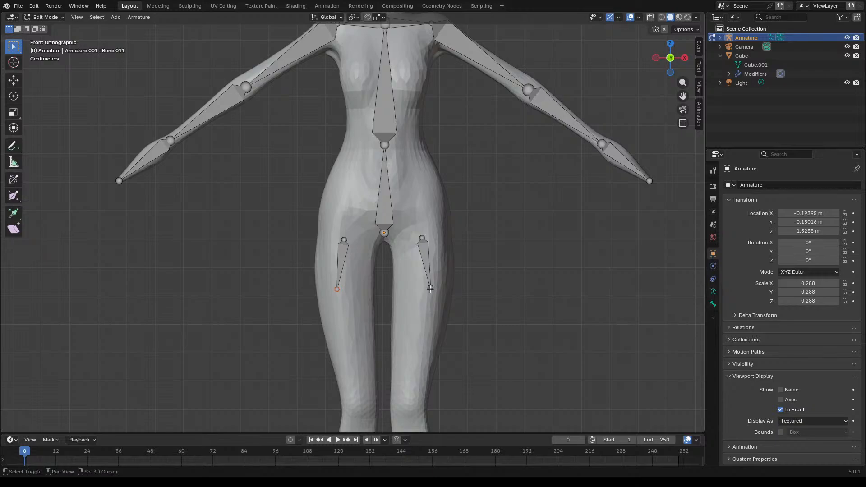
{"action": "key", "text": "s"}
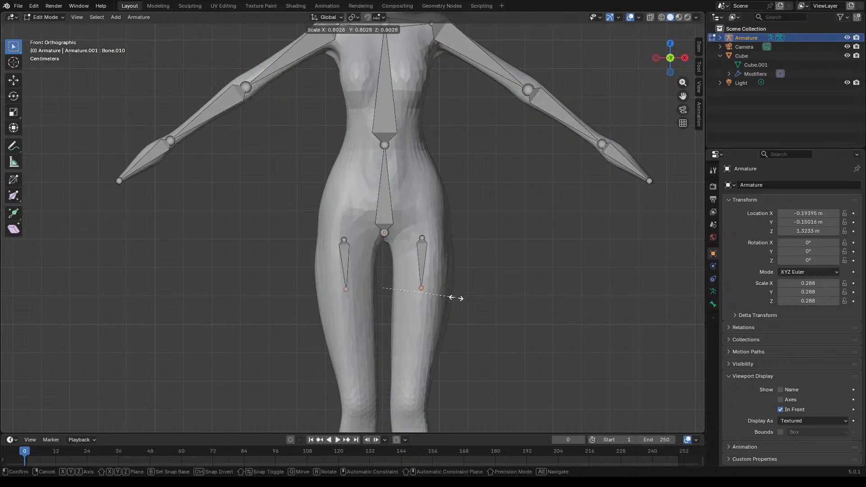
{"action": "left_click", "coordinate": [456, 298]}
Step: Move both leg bone tips down to the knees, scaling the gap between them by about 0.709
{"action": "scroll", "coordinate": [440, 410], "scroll_direction": "down", "scroll_amount": 4}
{"action": "scroll", "coordinate": [422, 231], "scroll_direction": "up", "scroll_amount": 4}
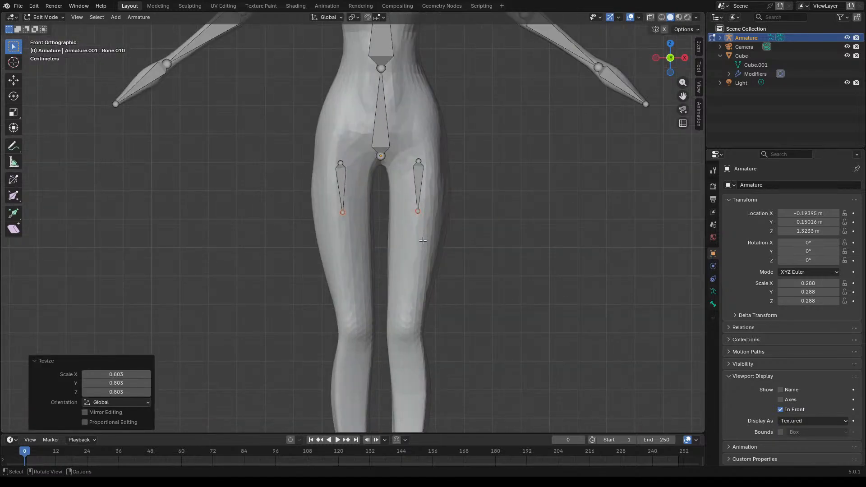
{"action": "key", "text": "g"}
{"action": "left_click", "coordinate": [424, 347]}
{"action": "key", "text": "s"}
{"action": "left_click", "coordinate": [404, 347]}
{"action": "key", "text": "g"}
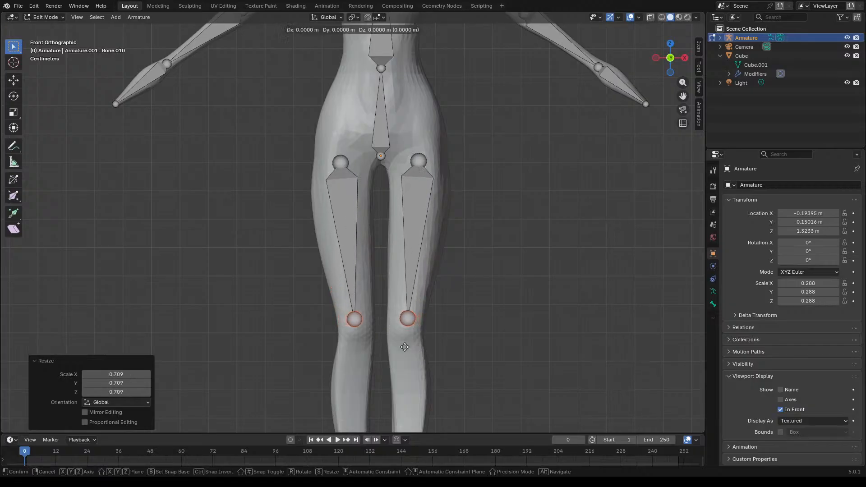
{"action": "left_click", "coordinate": [402, 358]}
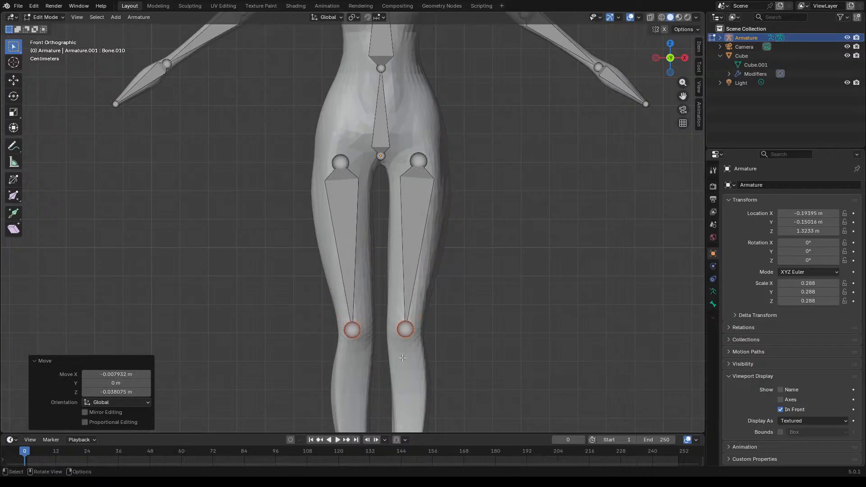
Step: Nudge the +X knee joint about 0.008 m inward and 0.003 m down to center it in the knee
{"action": "left_click", "coordinate": [409, 332]}
{"action": "key", "text": "g"}
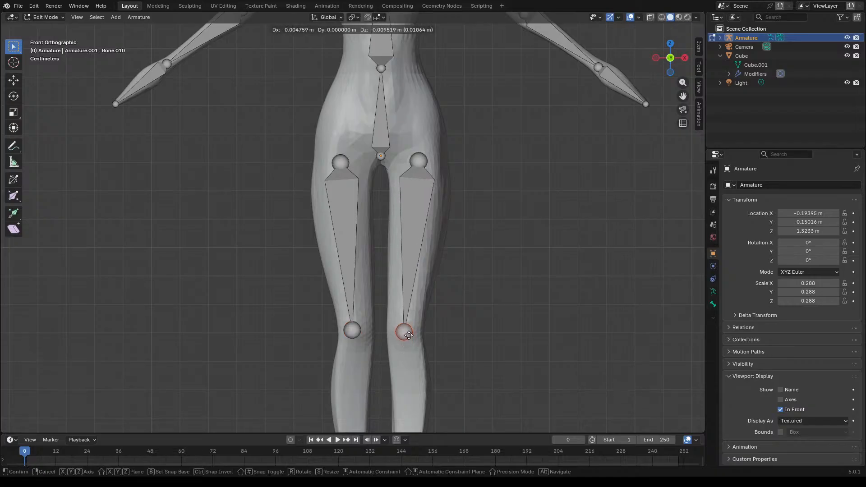
{"action": "left_click", "coordinate": [408, 334]}
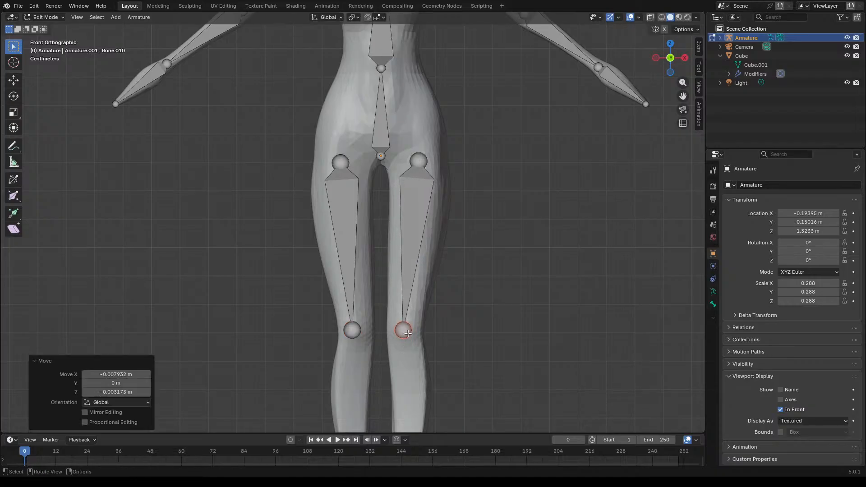
Step: Move the -X knee joint about 0.013 m inward and 0.003 m up to center it in the knee
{"action": "left_click", "coordinate": [361, 331]}
{"action": "key", "text": "g"}
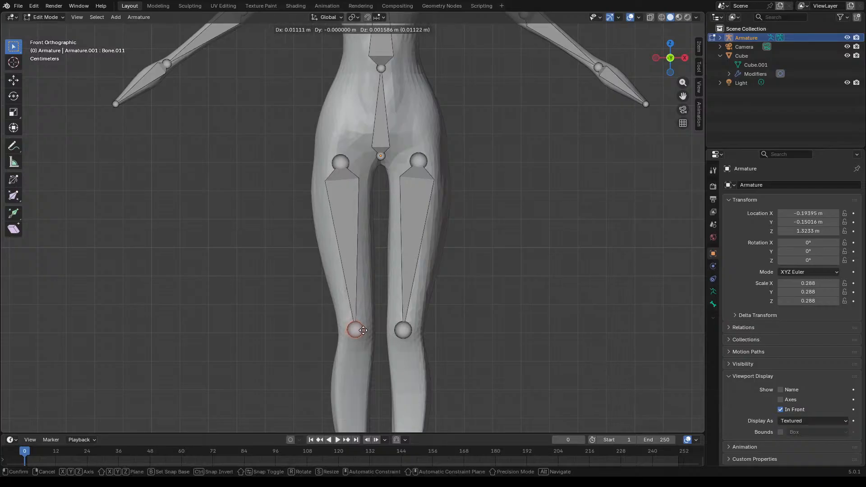
{"action": "left_click", "coordinate": [364, 330]}
Step: Move both hip joints outward and up into the hips, the +X one by about 0.039 m in X and 0.023 m in Z
{"action": "scroll", "coordinate": [368, 165], "scroll_direction": "up", "scroll_amount": 7}
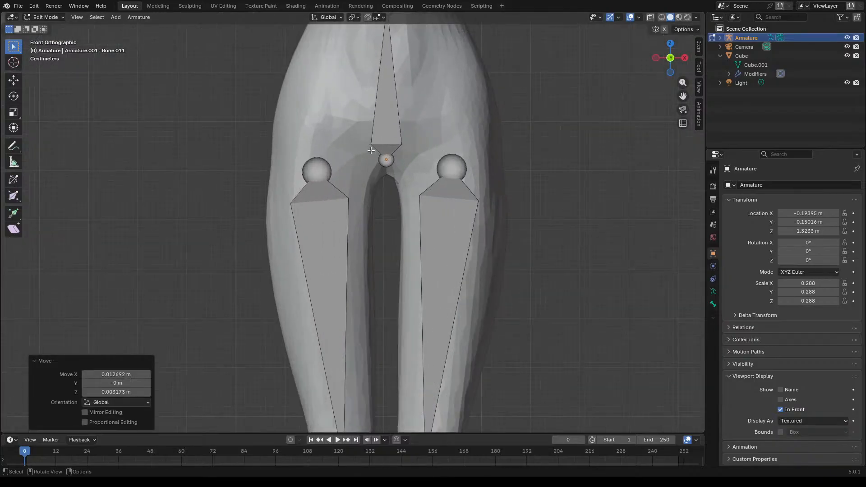
{"action": "scroll", "coordinate": [430, 193], "scroll_direction": "down", "scroll_amount": 9}
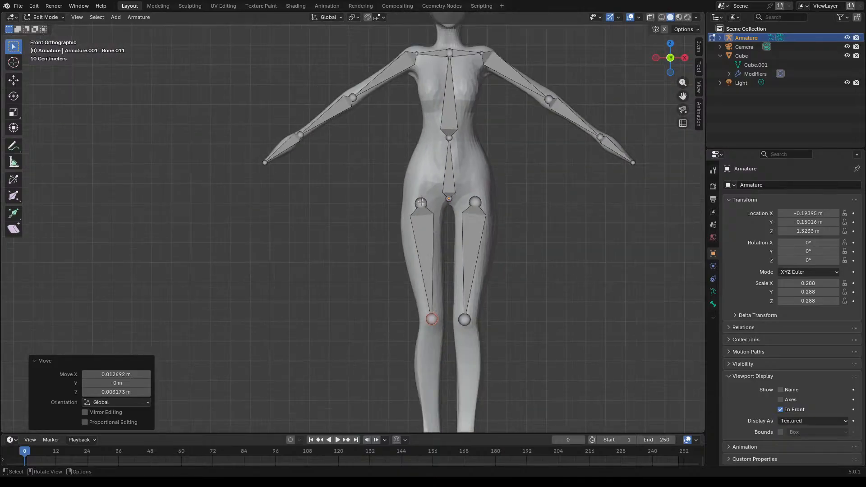
{"action": "left_click", "coordinate": [421, 203]}
{"action": "key", "text": "g"}
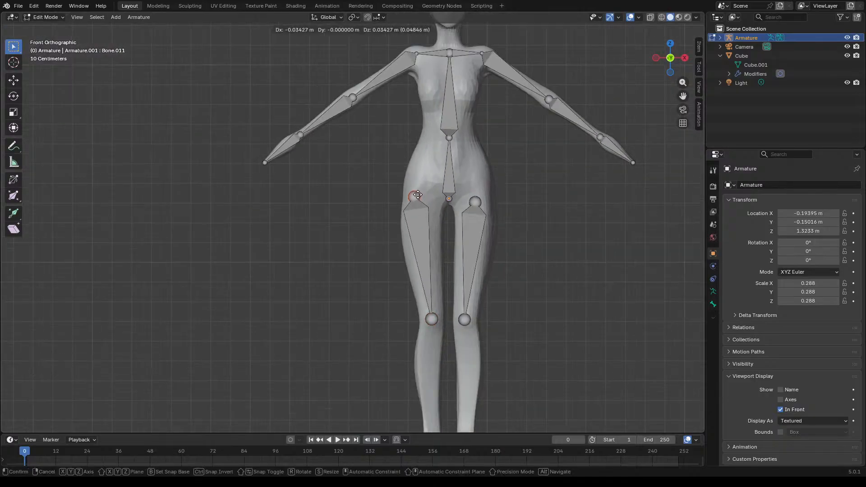
{"action": "left_click", "coordinate": [417, 197]}
{"action": "left_click", "coordinate": [470, 202]}
{"action": "key", "text": "g"}
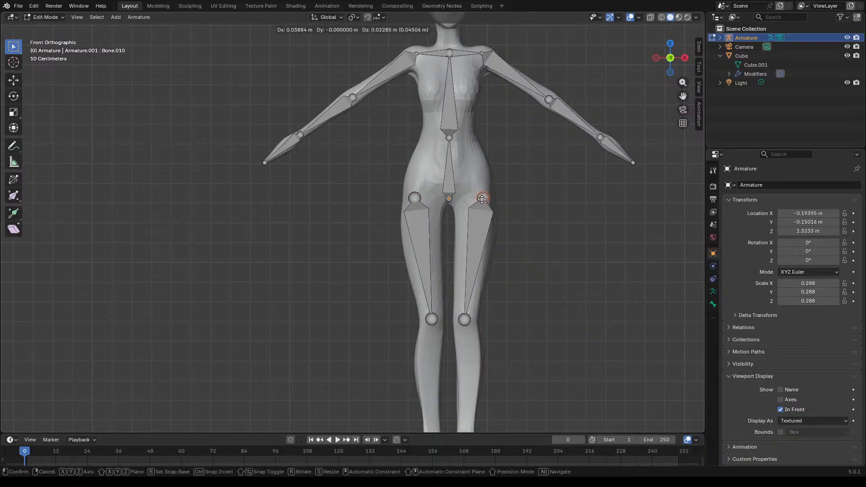
{"action": "left_click", "coordinate": [482, 199]}
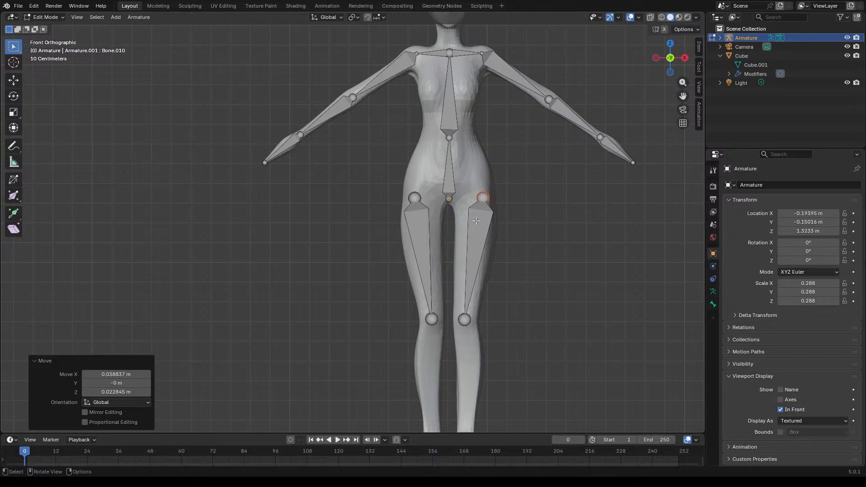
Step: Extrude a shin bone about 0.62 m straight down from each knee joint to the ankle
{"action": "scroll", "coordinate": [475, 220], "scroll_direction": "down", "scroll_amount": 5}
{"action": "scroll", "coordinate": [476, 221], "scroll_direction": "up", "scroll_amount": 5}
{"action": "scroll", "coordinate": [451, 219], "scroll_direction": "down", "scroll_amount": 5}
{"action": "scroll", "coordinate": [430, 217], "scroll_direction": "up", "scroll_amount": 4}
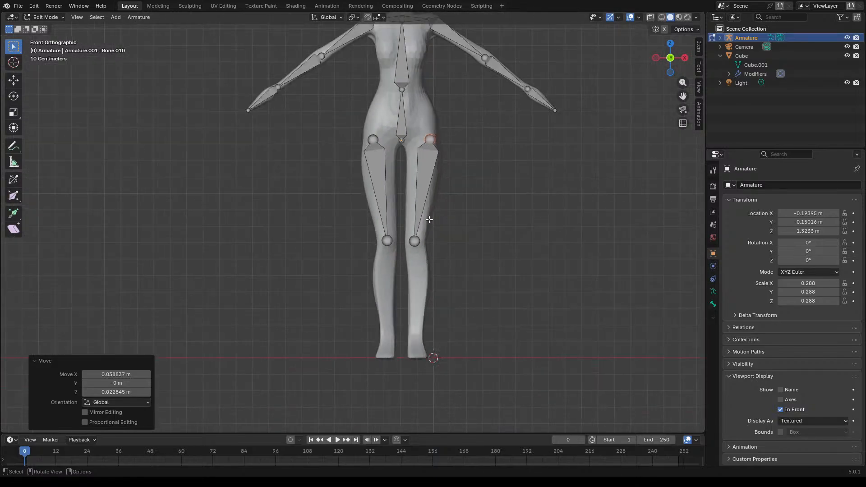
{"action": "scroll", "coordinate": [430, 218], "scroll_direction": "up", "scroll_amount": 5}
{"action": "scroll", "coordinate": [380, 194], "scroll_direction": "down", "scroll_amount": 2}
{"action": "key", "text": "e"}
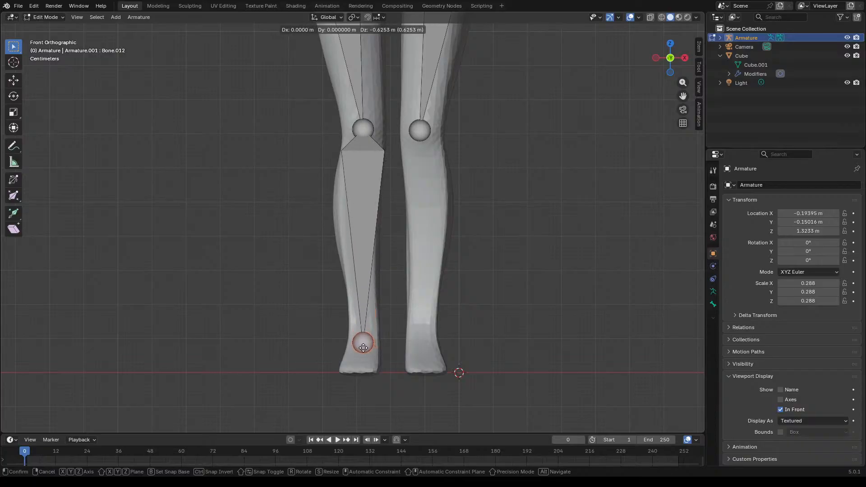
{"action": "left_click", "coordinate": [363, 346]}
{"action": "key", "text": "e"}
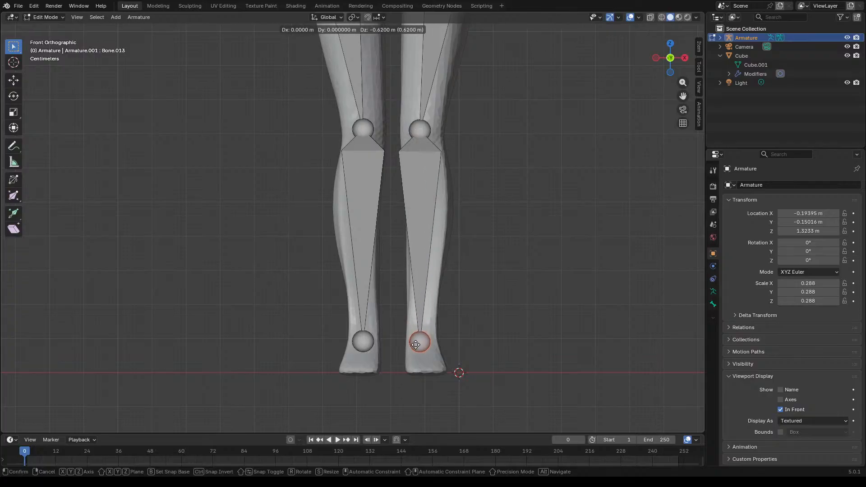
{"action": "left_click", "coordinate": [416, 344]}
Step: Extrude a short foot bone about 0.10 m down and slightly outward from each ankle joint
{"action": "key", "text": "e"}
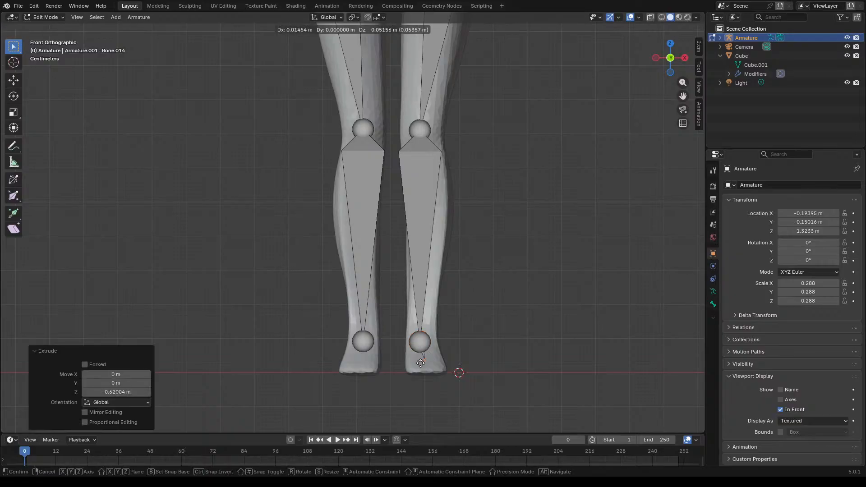
{"action": "left_click", "coordinate": [421, 379]}
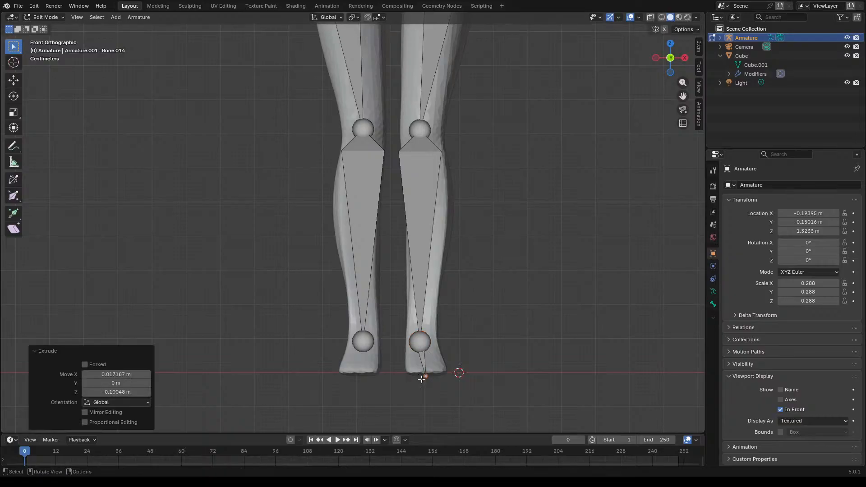
{"action": "left_click", "coordinate": [365, 343]}
{"action": "key", "text": "e"}
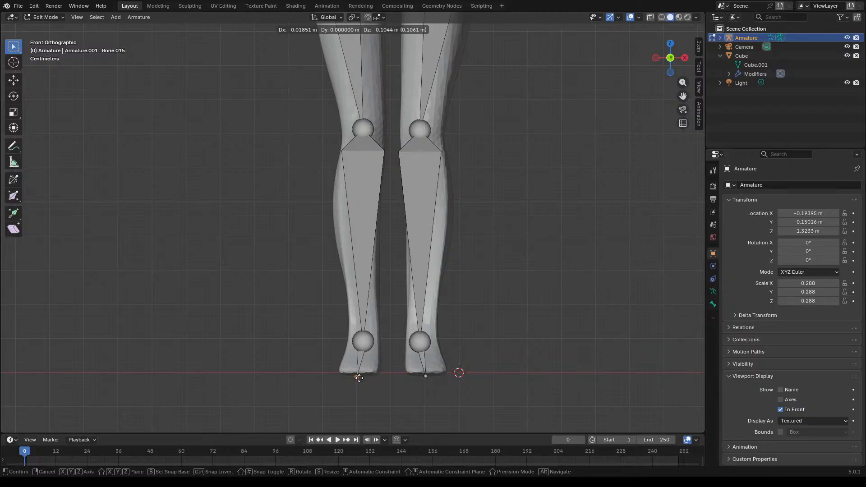
{"action": "left_click", "coordinate": [360, 378]}
Step: Extrude a neck bone about 0.136 m upward from the joint at the top of the spine
{"action": "middle_click_drag", "start_coordinate": [479, 334], "coordinate": [461, 352]}
{"action": "scroll", "coordinate": [480, 321], "scroll_direction": "down", "scroll_amount": 7}
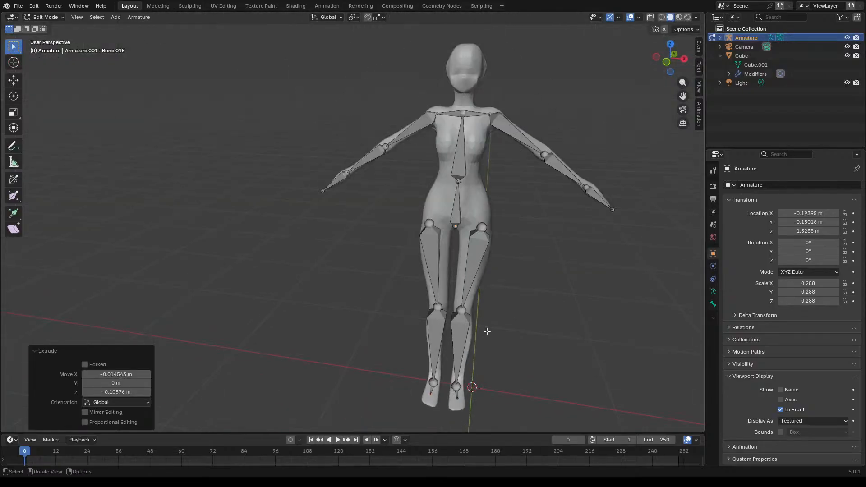
{"action": "scroll", "coordinate": [471, 233], "scroll_direction": "up", "scroll_amount": 4}
{"action": "left_click", "coordinate": [456, 147]}
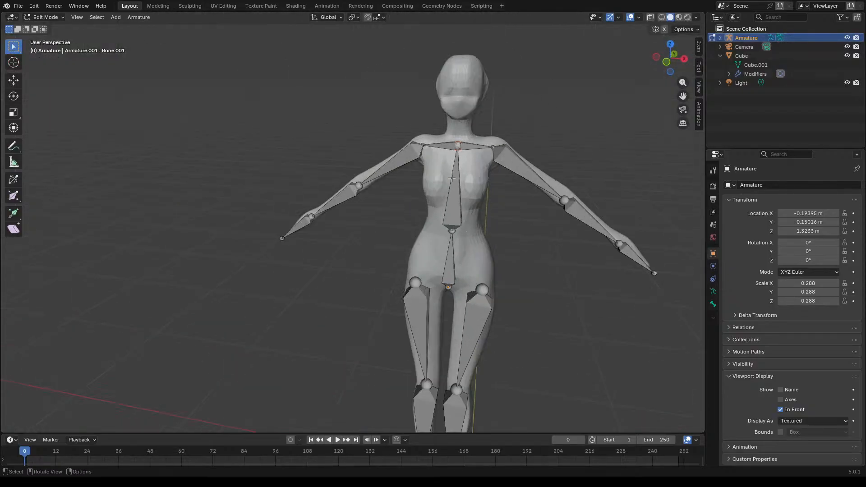
{"action": "scroll", "coordinate": [451, 180], "scroll_direction": "up", "scroll_amount": 4}
{"action": "scroll", "coordinate": [429, 267], "scroll_direction": "down", "scroll_amount": 7}
{"action": "scroll", "coordinate": [453, 186], "scroll_direction": "up", "scroll_amount": 6}
{"action": "scroll", "coordinate": [454, 186], "scroll_direction": "down", "scroll_amount": 6}
{"action": "scroll", "coordinate": [433, 206], "scroll_direction": "up", "scroll_amount": 5}
{"action": "key", "text": "e"}
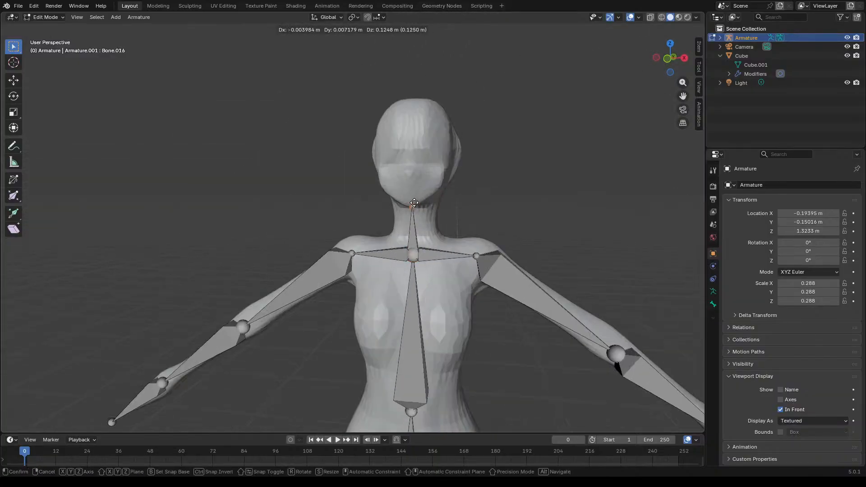
{"action": "left_click", "coordinate": [417, 205]}
Step: Nudge the tip of the neck bone in front view by about 0.002 m toward -X and 0.002 m up
{"action": "scroll", "coordinate": [460, 207], "scroll_direction": "up", "scroll_amount": 3}
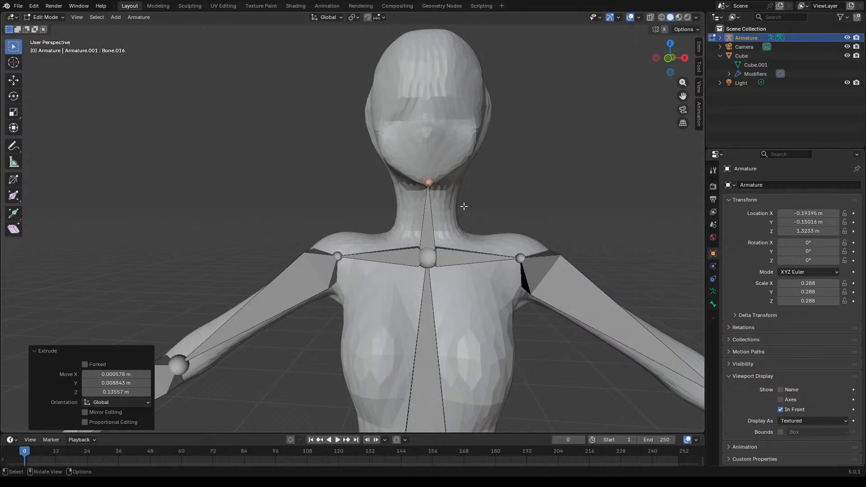
{"action": "key", "text": "KP_1"}
{"action": "key", "text": "g"}
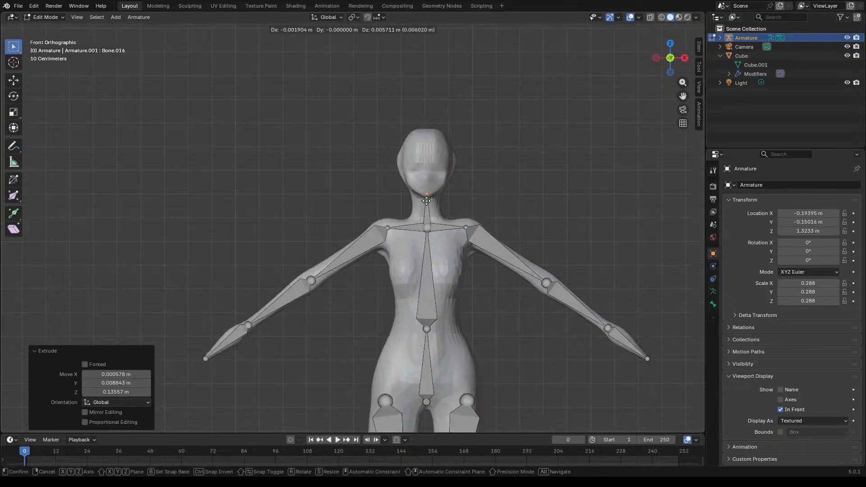
{"action": "left_click", "coordinate": [427, 201]}
Step: Extrude a head bone about 0.326 m up along Z from the neck tip, and nudge its tip about 0.002 m toward -X
{"action": "scroll", "coordinate": [427, 201], "scroll_direction": "up", "scroll_amount": 2}
{"action": "scroll", "coordinate": [436, 197], "scroll_direction": "down", "scroll_amount": 2}
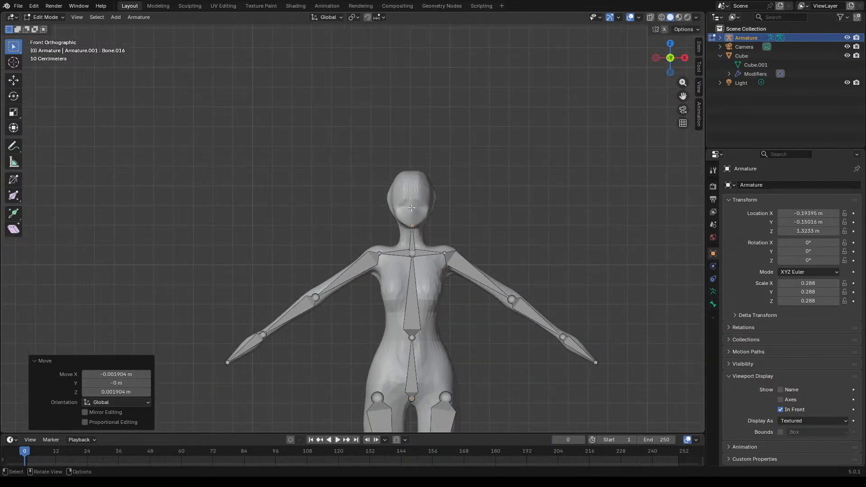
{"action": "scroll", "coordinate": [423, 197], "scroll_direction": "up", "scroll_amount": 3}
{"action": "key", "text": "e"}
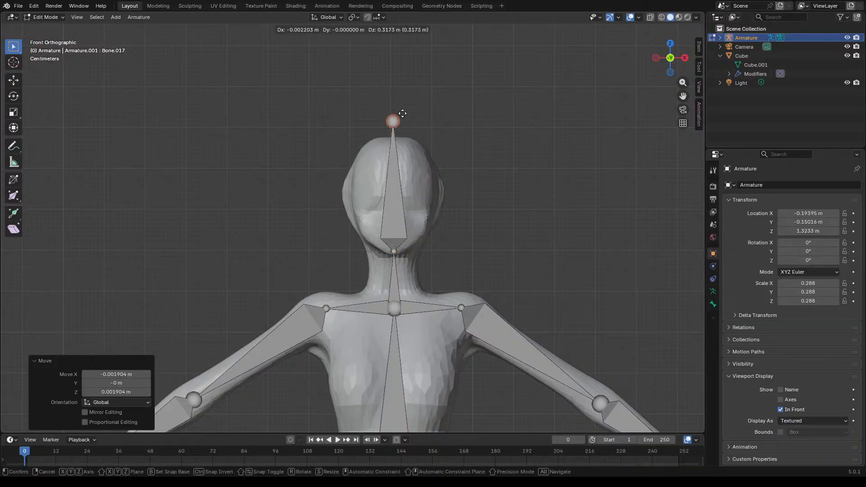
{"action": "key", "text": "z"}
{"action": "left_click", "coordinate": [403, 109]}
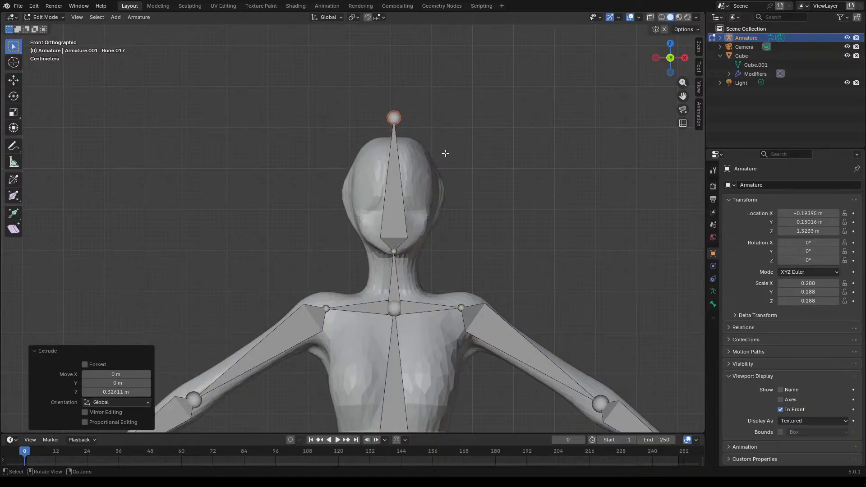
{"action": "key", "text": "g"}
{"action": "left_click", "coordinate": [444, 153]}
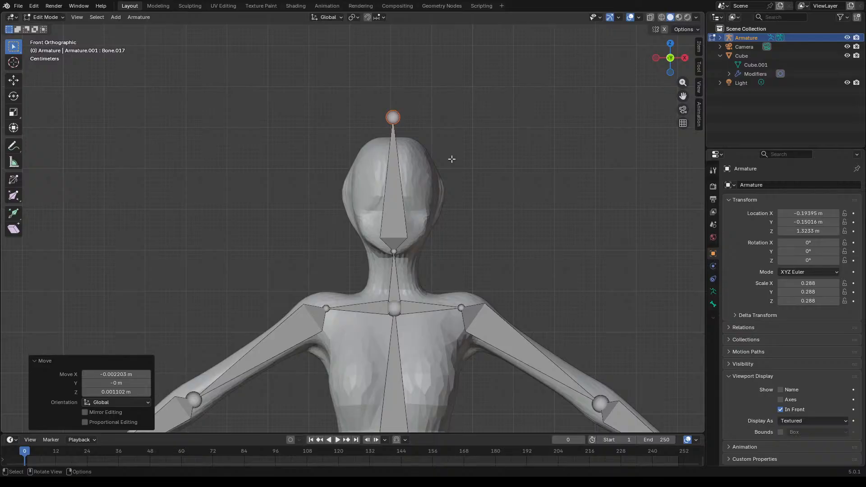
Step: In side view, move the joint at the top of the spine about 0.10 m back and 0.006 m down into the upper back
{"action": "key", "text": "KP_3"}
{"action": "scroll", "coordinate": [444, 189], "scroll_direction": "down", "scroll_amount": 8}
{"action": "scroll", "coordinate": [287, 236], "scroll_direction": "up", "scroll_amount": 6}
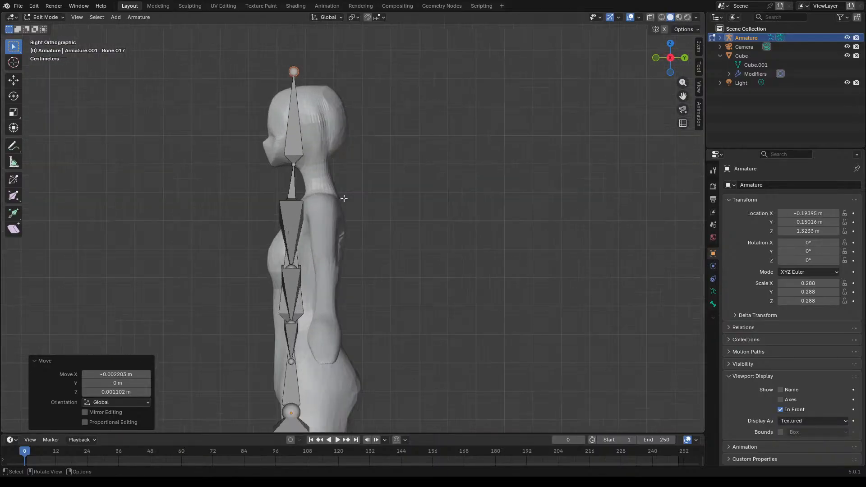
{"action": "scroll", "coordinate": [333, 227], "scroll_direction": "down", "scroll_amount": 1}
{"action": "left_click", "coordinate": [314, 208]}
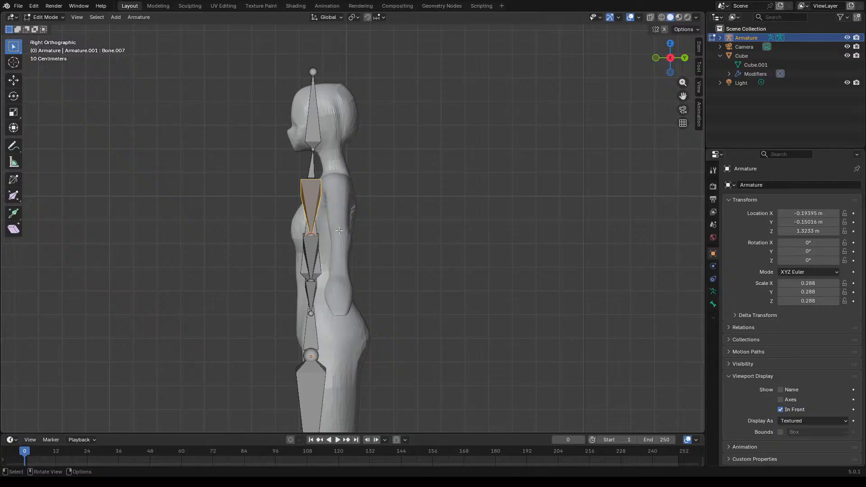
{"action": "mouse_move", "coordinate": [353, 214]}
{"action": "middle_mouse_down"}
{"action": "mouse_move", "coordinate": [399, 214]}
{"action": "mouse_move", "coordinate": [338, 220]}
{"action": "middle_mouse_up"}
{"action": "left_click", "coordinate": [340, 180]}
{"action": "key", "text": "KP_3"}
{"action": "key", "text": "g"}
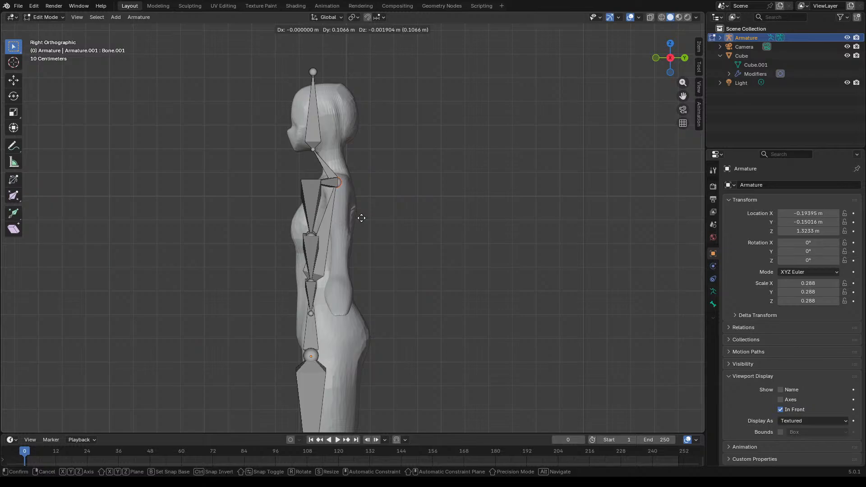
{"action": "left_click", "coordinate": [360, 219]}
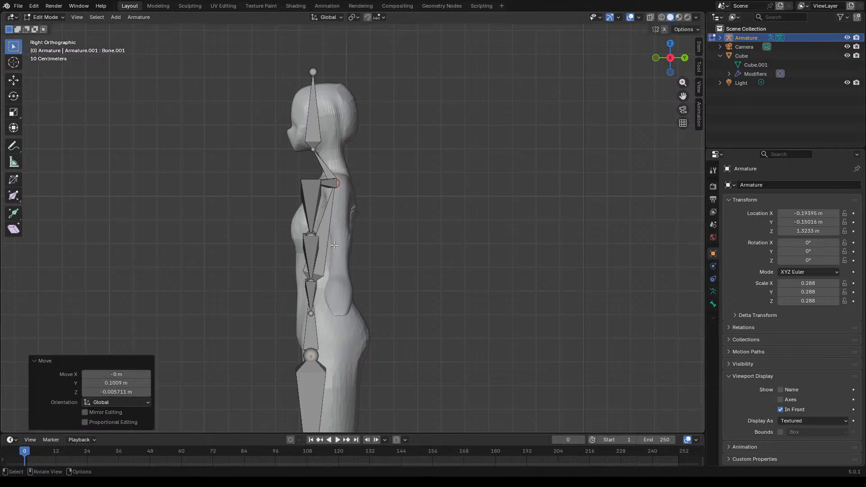
Step: Move the waist joint of the spine about 0.025 m back and 0.021 m up in side view
{"action": "left_click", "coordinate": [315, 286]}
{"action": "mouse_move", "coordinate": [315, 282]}
{"action": "middle_mouse_down"}
{"action": "mouse_move", "coordinate": [343, 278]}
{"action": "mouse_move", "coordinate": [331, 287]}
{"action": "middle_mouse_up"}
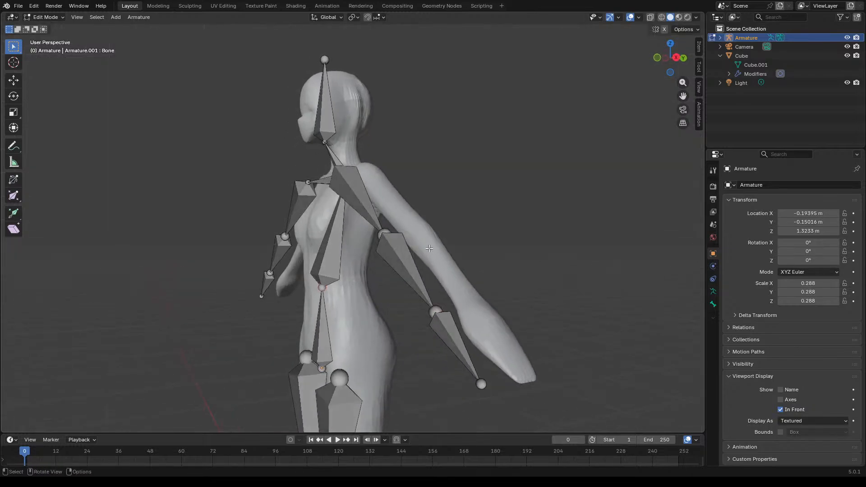
{"action": "key", "text": "KP_3"}
{"action": "key", "text": "g"}
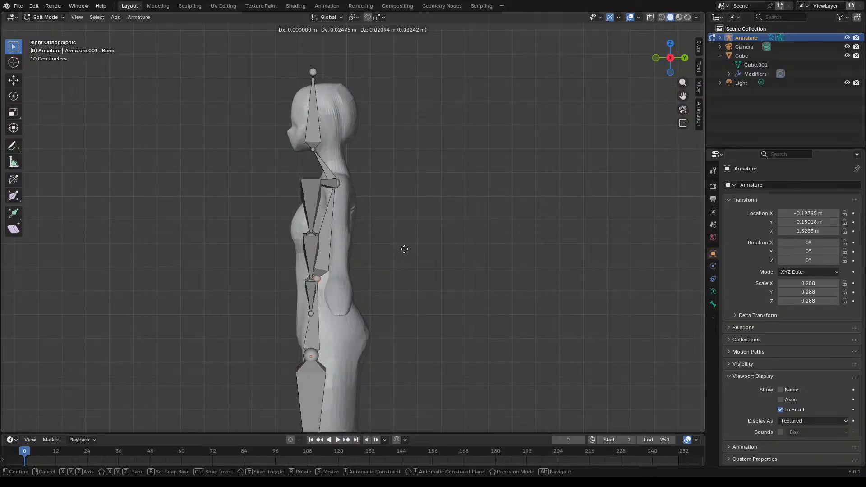
{"action": "left_click", "coordinate": [404, 249]}
Step: Move the base joint of the spine about 0.080 m back and 0.011 m up into the pelvis
{"action": "middle_click_drag", "start_coordinate": [315, 337], "coordinate": [387, 329]}
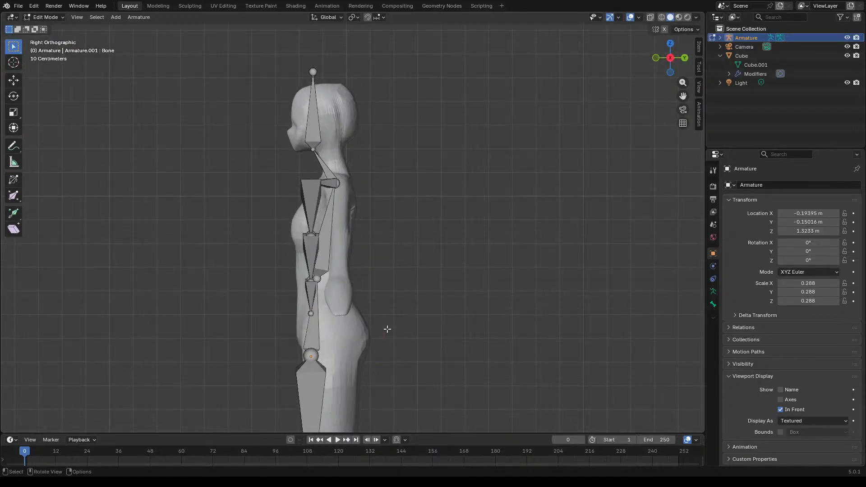
{"action": "key", "text": "g"}
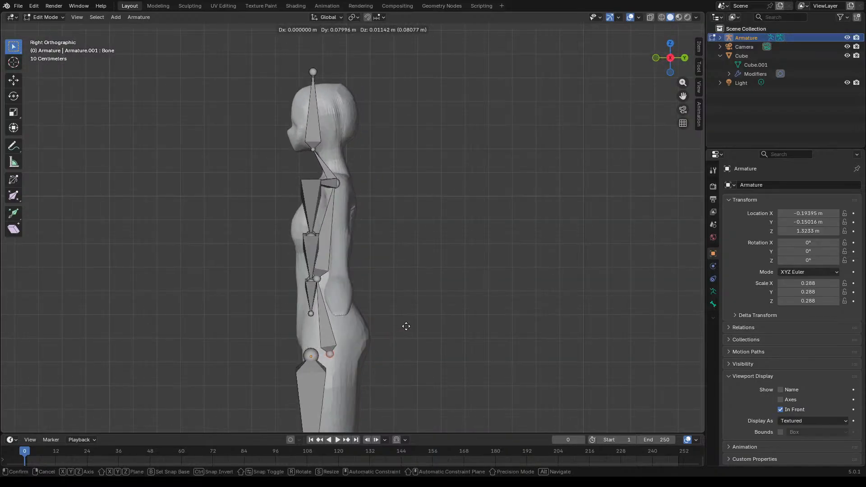
{"action": "left_click", "coordinate": [406, 326]}
Step: In side view, move the thigh and shin bones of both legs about 0.095 m back and 0.016 m up into the legs
{"action": "left_click", "coordinate": [323, 352]}
{"action": "middle_click_drag", "start_coordinate": [378, 335], "coordinate": [405, 358]}
{"action": "left_click", "coordinate": [314, 363], "text": "shift"}
{"action": "scroll", "coordinate": [357, 328], "scroll_direction": "down", "scroll_amount": 9}
{"action": "left_click", "coordinate": [350, 338]}
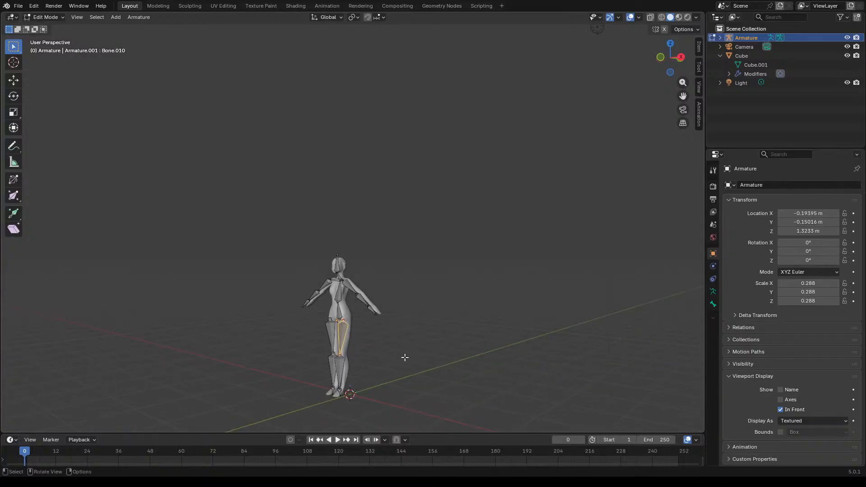
{"action": "left_click_drag", "start_coordinate": [363, 401], "coordinate": [319, 357]}
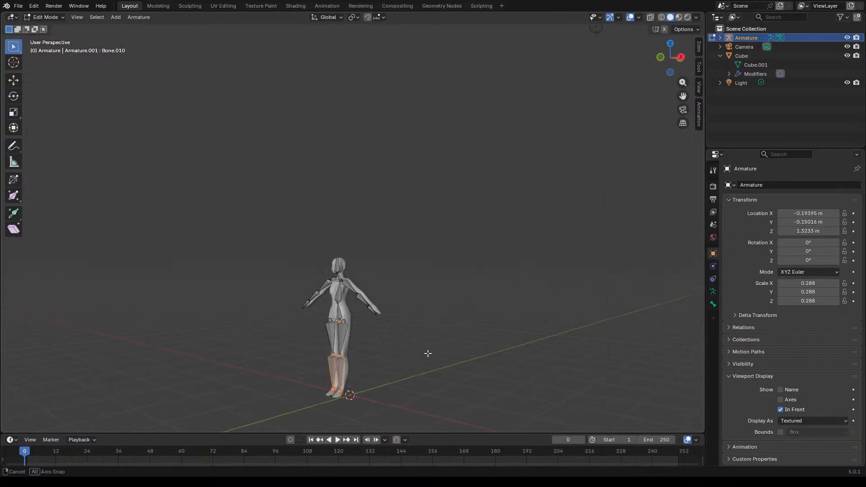
{"action": "middle_click_drag", "start_coordinate": [427, 354], "coordinate": [348, 334]}
{"action": "left_click", "coordinate": [344, 335], "text": "shift"}
{"action": "left_click", "coordinate": [330, 334], "text": "shift"}
{"action": "key", "text": "KP_3"}
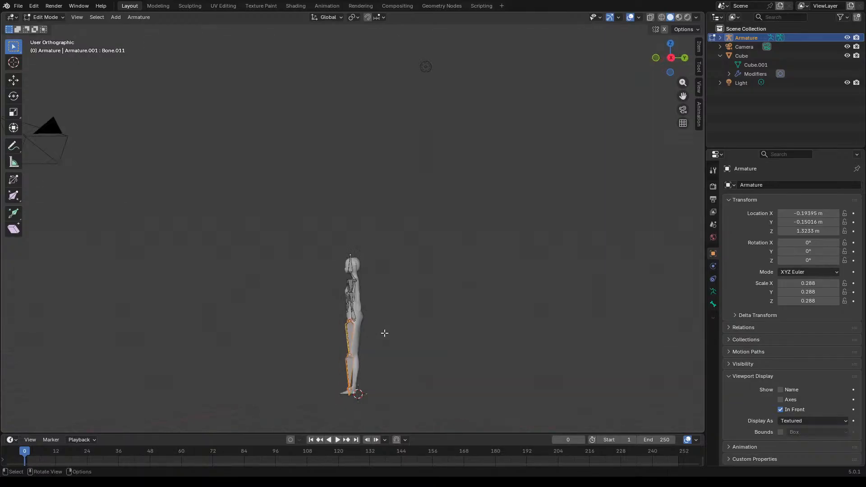
{"action": "key", "text": "KP_7"}
{"action": "key", "text": "KP_3"}
{"action": "scroll", "coordinate": [356, 350], "scroll_direction": "up", "scroll_amount": 4}
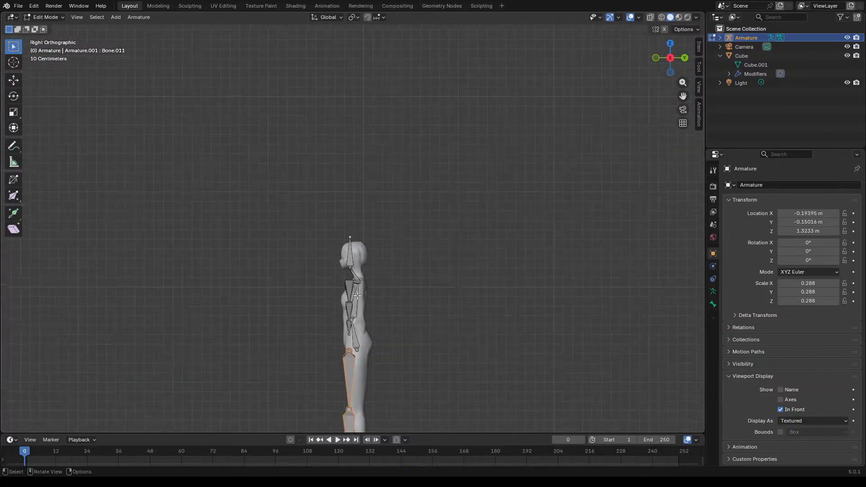
{"action": "scroll", "coordinate": [355, 273], "scroll_direction": "up", "scroll_amount": 1}
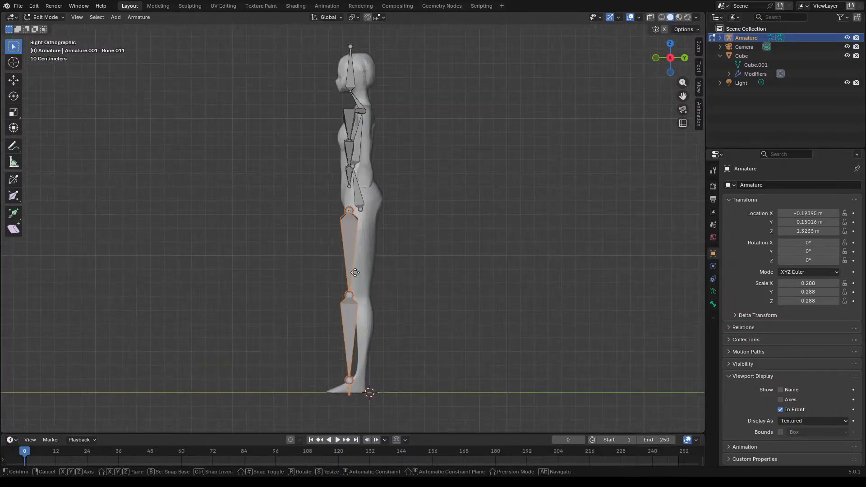
{"action": "key", "text": "g"}
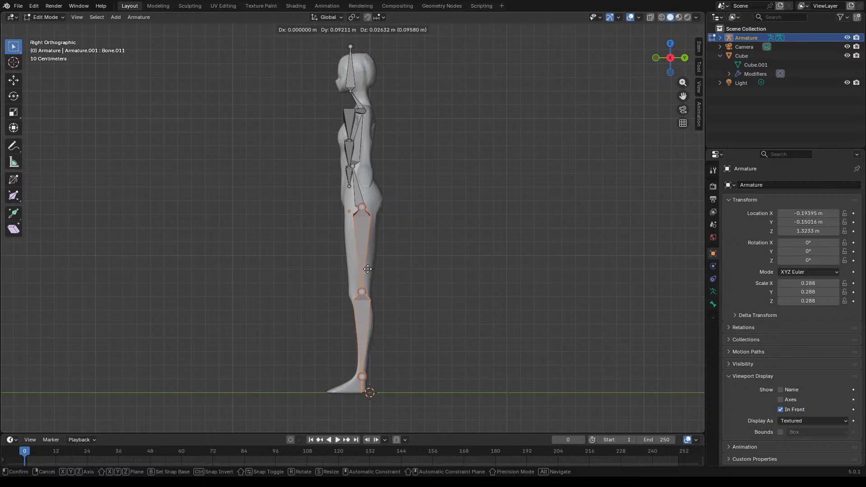
{"action": "left_click", "coordinate": [369, 270]}
Step: Move the ankle joints about 0.008 m forward and 0.046 m down toward the heels in side view
{"action": "scroll", "coordinate": [368, 333], "scroll_direction": "up", "scroll_amount": 4}
{"action": "scroll", "coordinate": [377, 315], "scroll_direction": "down", "scroll_amount": 3}
{"action": "scroll", "coordinate": [377, 356], "scroll_direction": "up", "scroll_amount": 5}
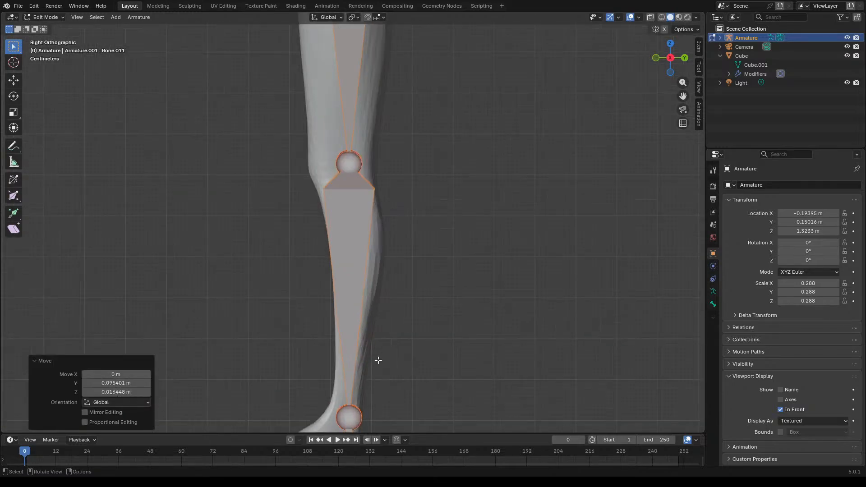
{"action": "scroll", "coordinate": [377, 316], "scroll_direction": "down", "scroll_amount": 3}
{"action": "scroll", "coordinate": [371, 333], "scroll_direction": "up", "scroll_amount": 4}
{"action": "scroll", "coordinate": [387, 233], "scroll_direction": "up", "scroll_amount": 2}
{"action": "left_click", "coordinate": [370, 302]}
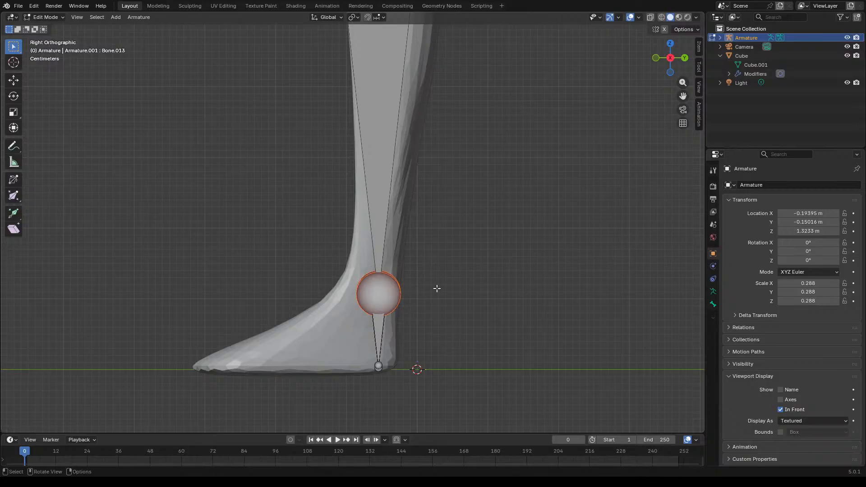
{"action": "key", "text": "g"}
{"action": "left_click", "coordinate": [429, 321]}
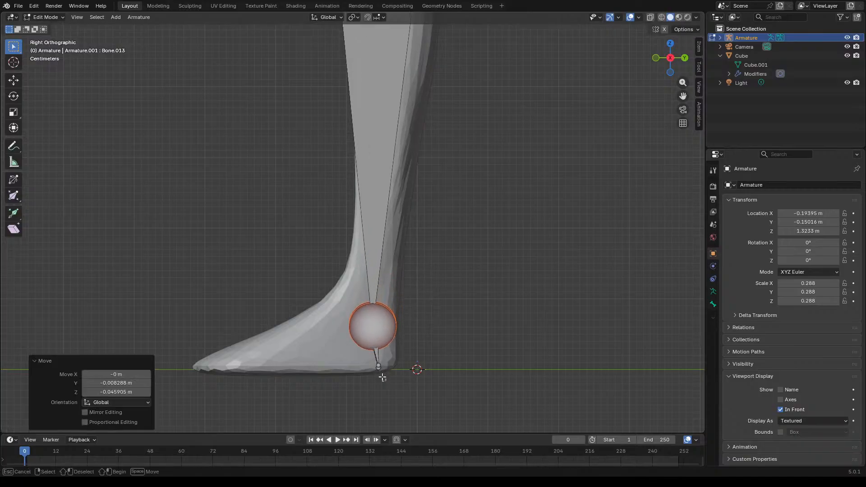
Step: Move the tips of both foot bones about 0.295 m forward and 0.002 m down toward the toes
{"action": "left_click_drag", "start_coordinate": [384, 378], "coordinate": [365, 361]}
{"action": "key", "text": "g"}
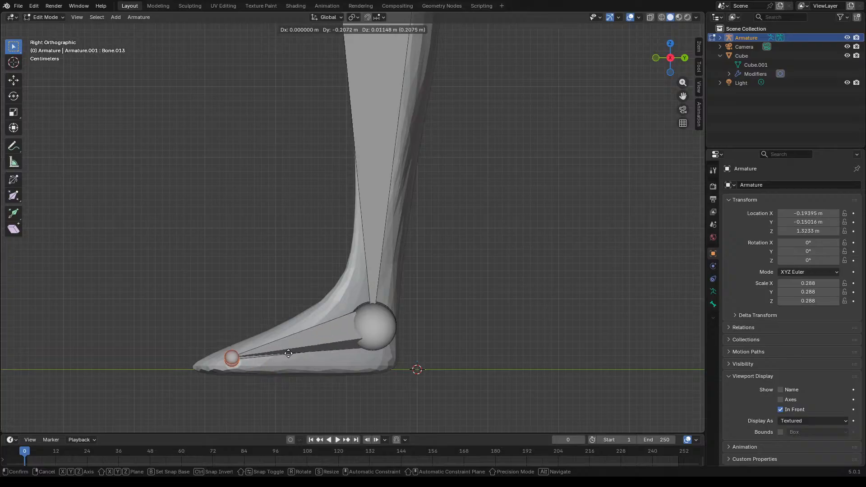
{"action": "left_click", "coordinate": [227, 361]}
{"action": "scroll", "coordinate": [391, 359], "scroll_direction": "down", "scroll_amount": 4}
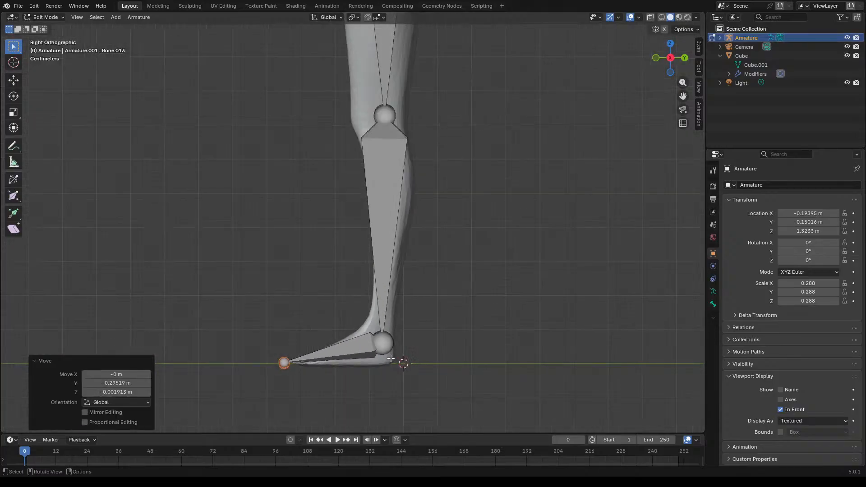
{"action": "scroll", "coordinate": [391, 358], "scroll_direction": "down", "scroll_amount": 6}
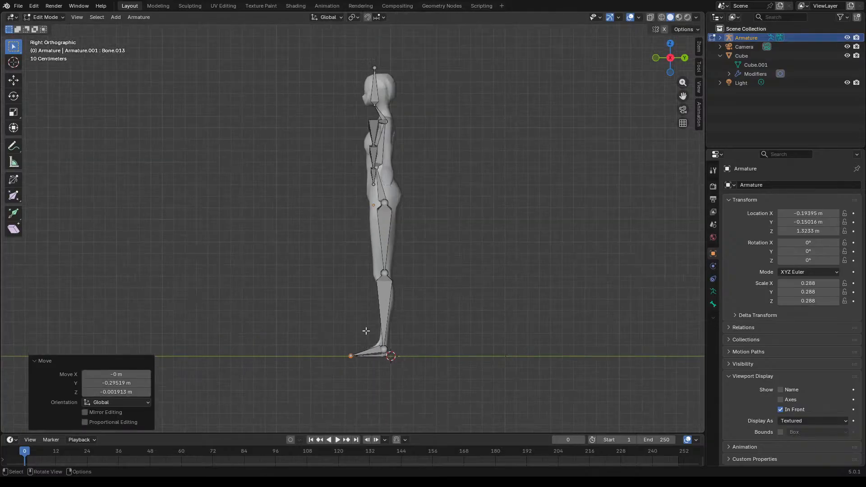
Step: In top view, move the upper arm, forearm and hand bones of both arms about 0.126 m along Y into the arms
{"action": "middle_click_drag", "start_coordinate": [377, 194], "coordinate": [502, 361]}
{"action": "key", "text": "KP_7"}
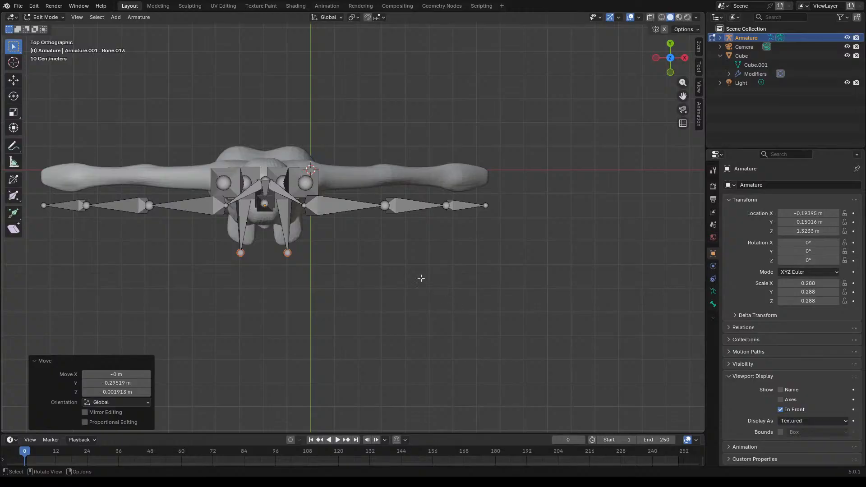
{"action": "left_click", "coordinate": [463, 208]}
{"action": "left_click", "coordinate": [402, 207], "text": "shift"}
{"action": "left_click", "coordinate": [349, 206], "text": "shift"}
{"action": "left_click", "coordinate": [194, 209], "text": "shift"}
{"action": "left_click", "coordinate": [126, 209], "text": "shift"}
{"action": "left_click", "coordinate": [68, 206], "text": "shift"}
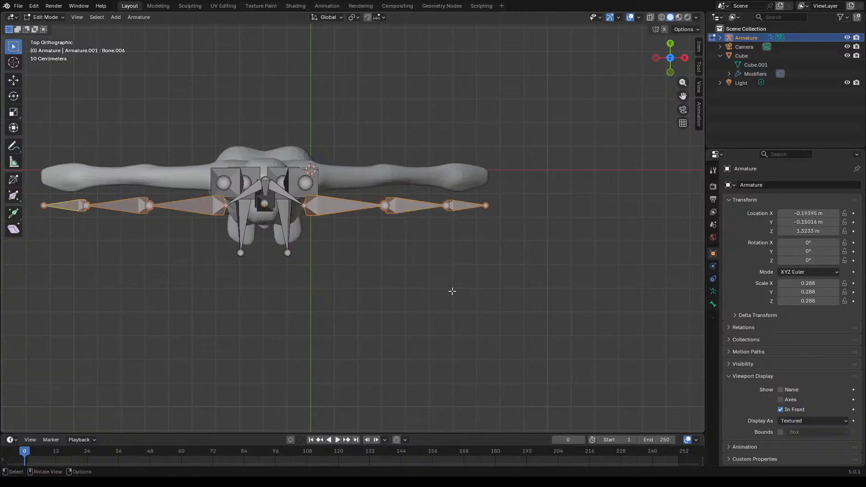
{"action": "key", "text": "g"}
{"action": "key", "text": "y"}
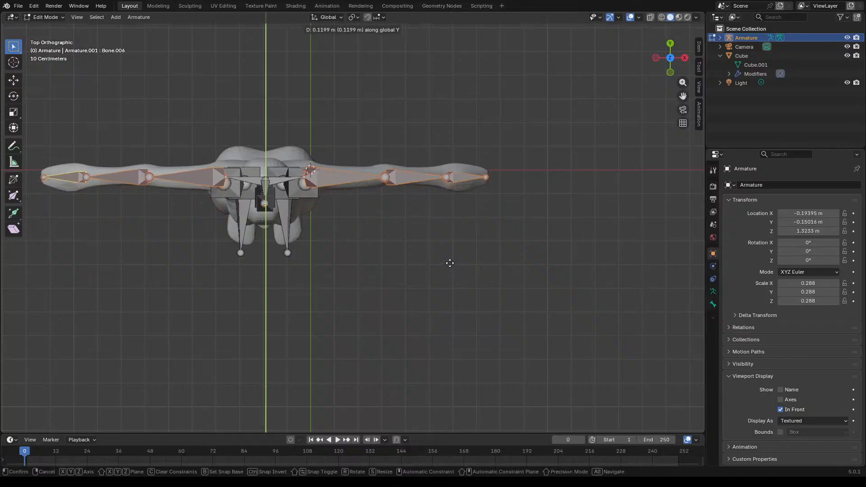
{"action": "left_click", "coordinate": [449, 261]}
{"action": "left_click", "coordinate": [488, 289]}
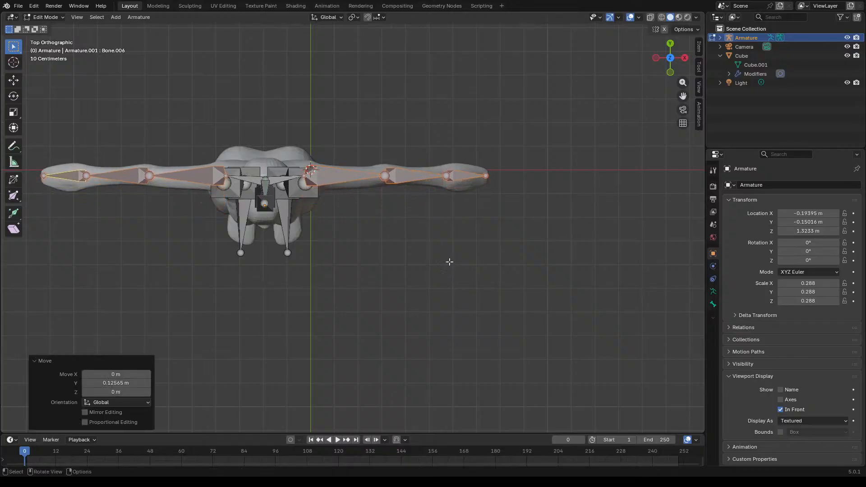
Step: Move the joint between the neck and head bones about 0.066 m back and 0.004 m up, into the neck
{"action": "middle_click_drag", "start_coordinate": [488, 288], "coordinate": [374, 201]}
{"action": "scroll", "coordinate": [373, 200], "scroll_direction": "up", "scroll_amount": 5}
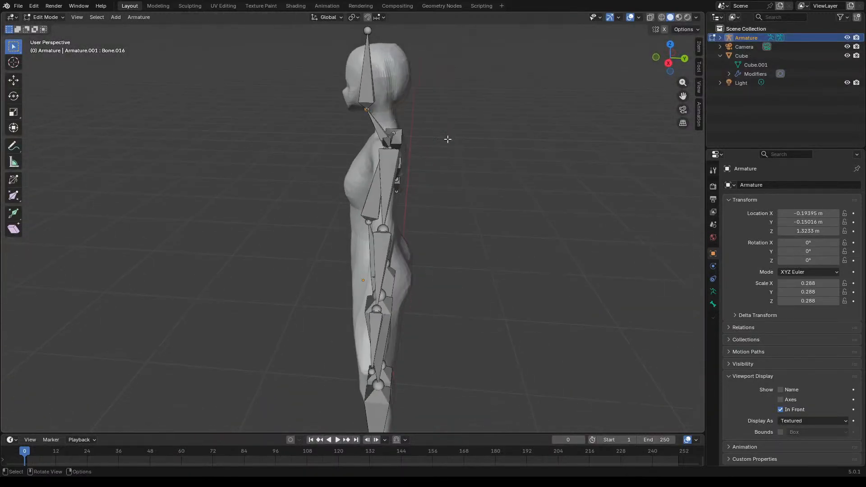
{"action": "key", "text": "g"}
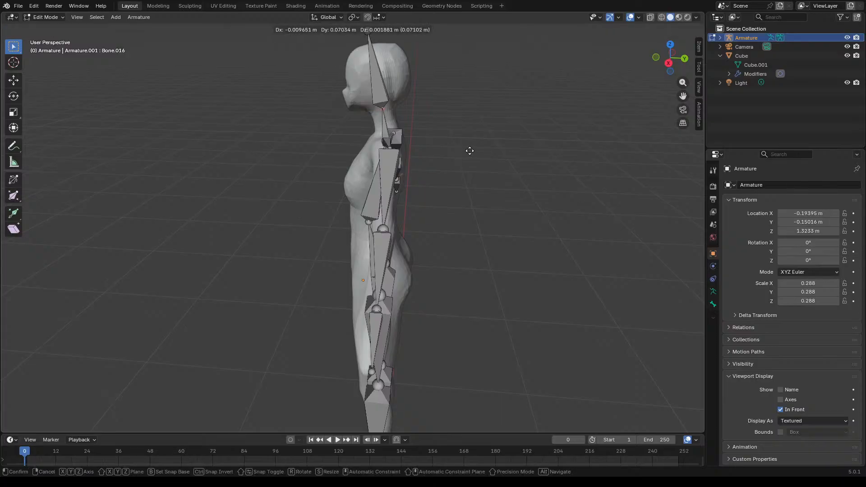
{"action": "left_click", "coordinate": [470, 150]}
{"action": "scroll", "coordinate": [448, 189], "scroll_direction": "down", "scroll_amount": 3}
{"action": "middle_click_drag", "start_coordinate": [448, 201], "coordinate": [453, 157]}
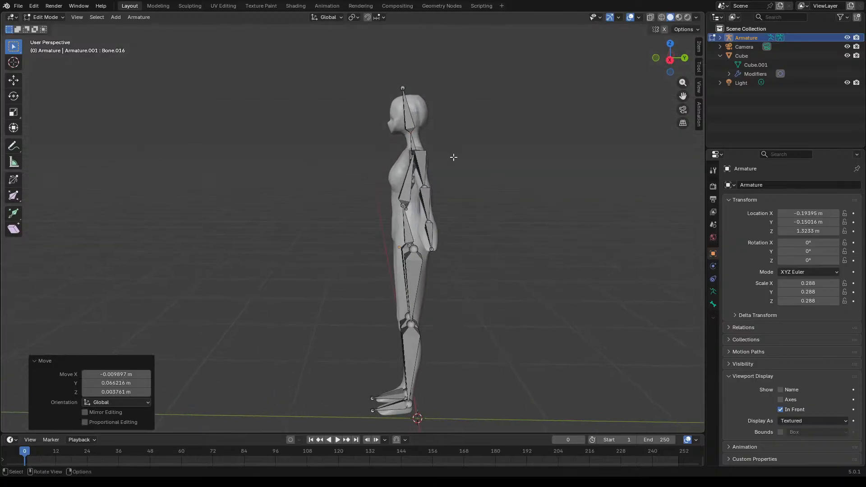
Step: Inspect the armature's bone, data and object properties
{"action": "middle_click_drag", "start_coordinate": [441, 244], "coordinate": [516, 232]}
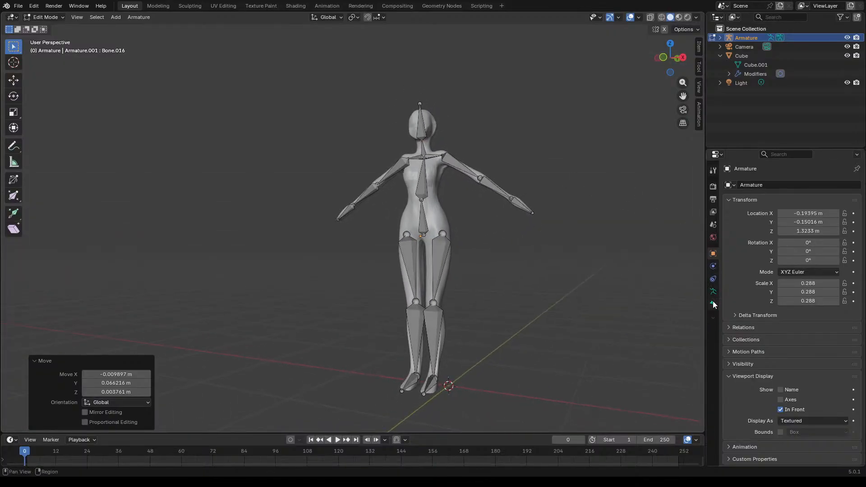
{"action": "left_click", "coordinate": [714, 291]}
{"action": "left_click", "coordinate": [713, 303]}
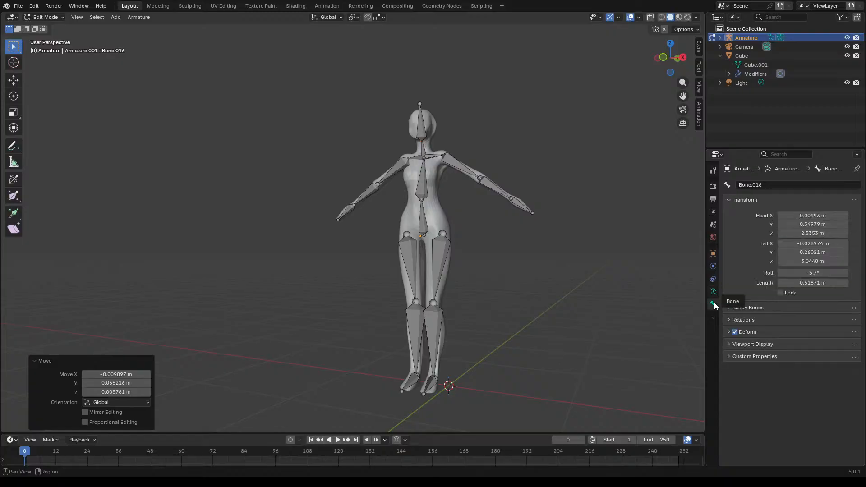
{"action": "left_click", "coordinate": [713, 291]}
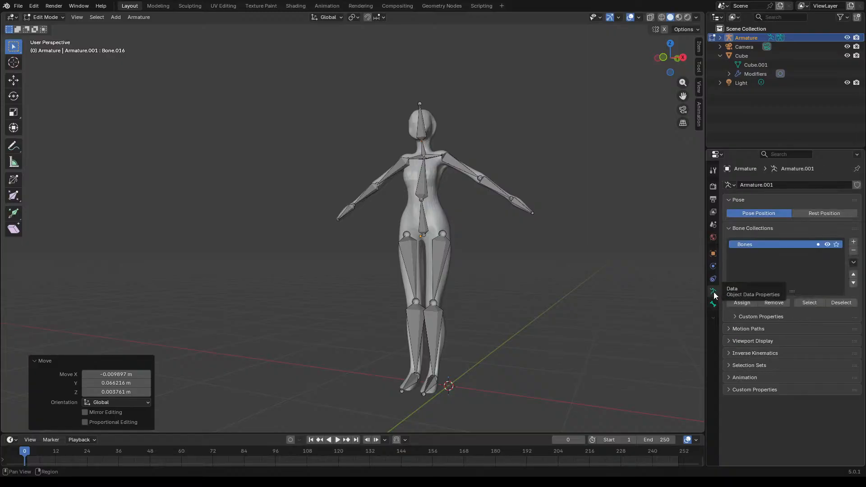
{"action": "left_click", "coordinate": [713, 254]}
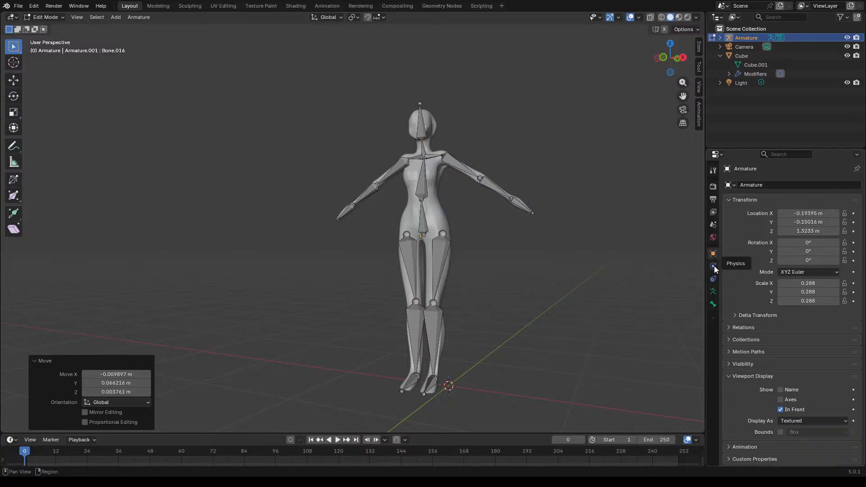
{"action": "left_click", "coordinate": [752, 65]}
{"action": "left_click", "coordinate": [747, 57]}
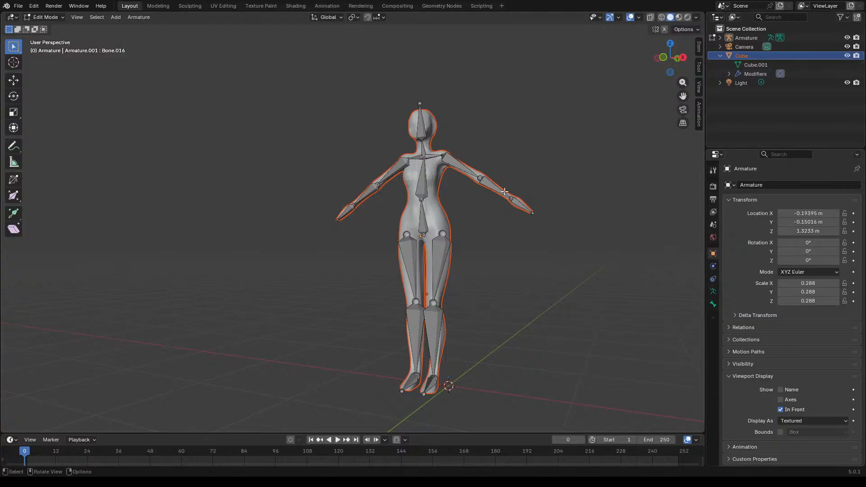
{"action": "left_click", "coordinate": [58, 20]}
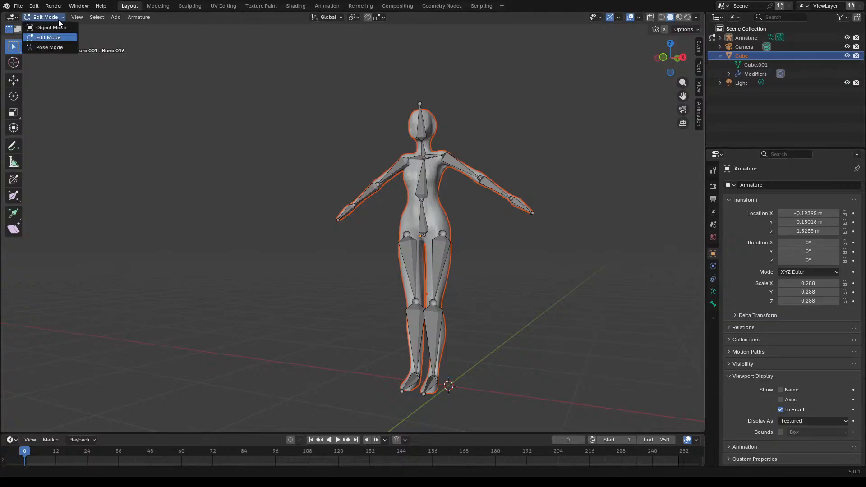
{"action": "left_click", "coordinate": [57, 29]}
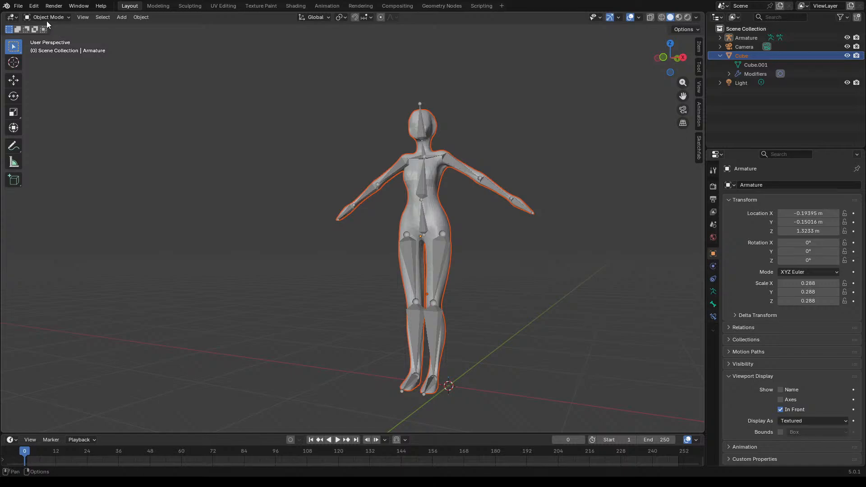
{"action": "left_click", "coordinate": [47, 20]}
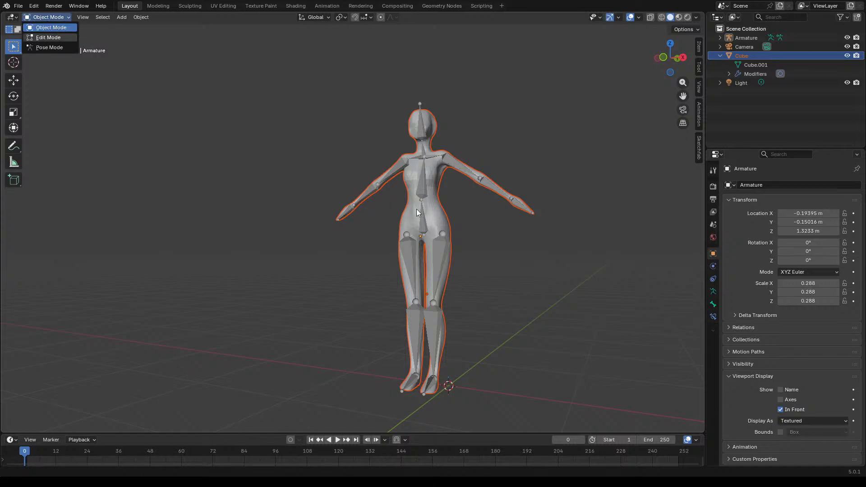
{"action": "left_click", "coordinate": [48, 19]}
{"action": "left_click", "coordinate": [53, 39]}
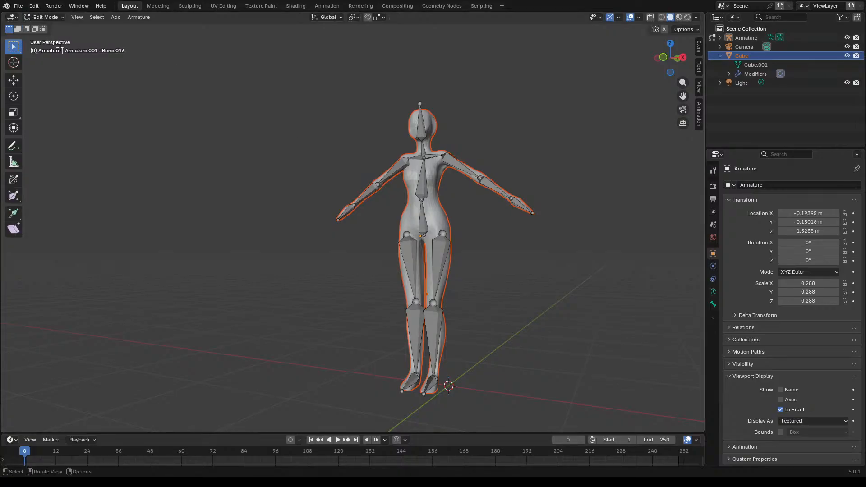
{"action": "right_click", "coordinate": [713, 318]}
{"action": "key", "text": "Escape"}
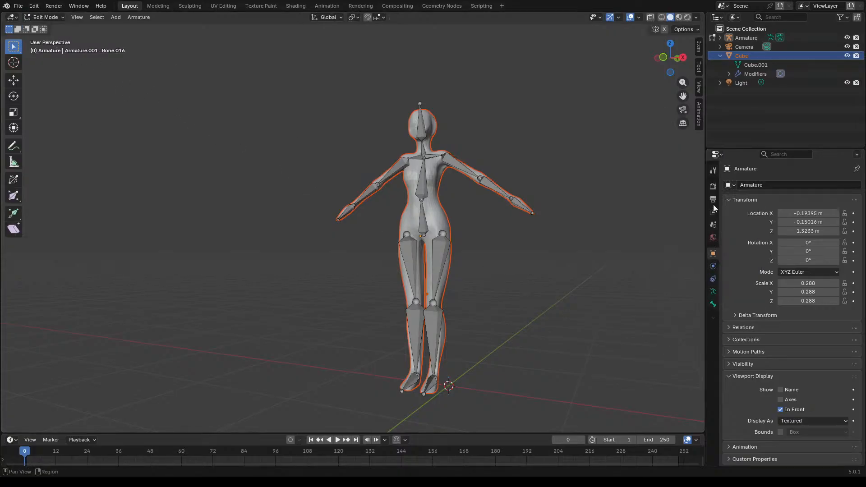
{"action": "left_click", "coordinate": [740, 64]}
{"action": "left_click", "coordinate": [720, 55]}
{"action": "left_click", "coordinate": [720, 55]}
{"action": "left_click", "coordinate": [749, 64]}
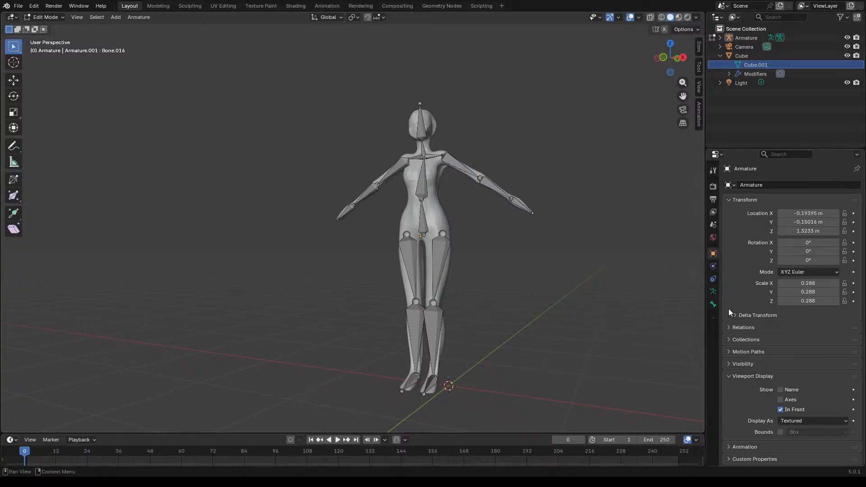
{"action": "right_click", "coordinate": [711, 318]}
{"action": "left_click", "coordinate": [442, 262]}
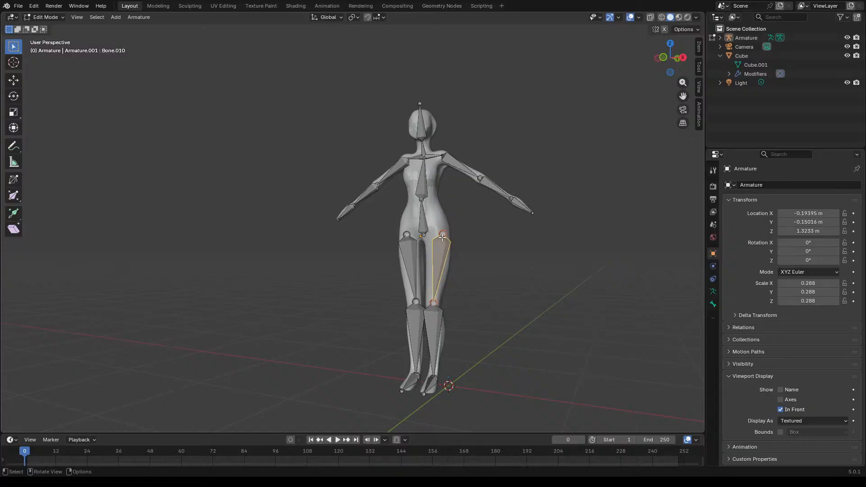
Step: Select the armature together with the Cube character mesh in the scene's object list
{"action": "left_click", "coordinate": [756, 38]}
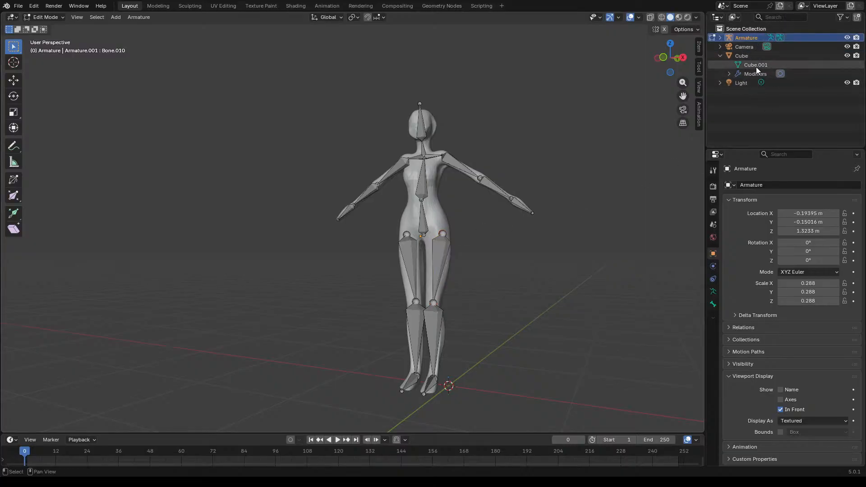
{"action": "left_click", "coordinate": [754, 56], "text": "shift"}
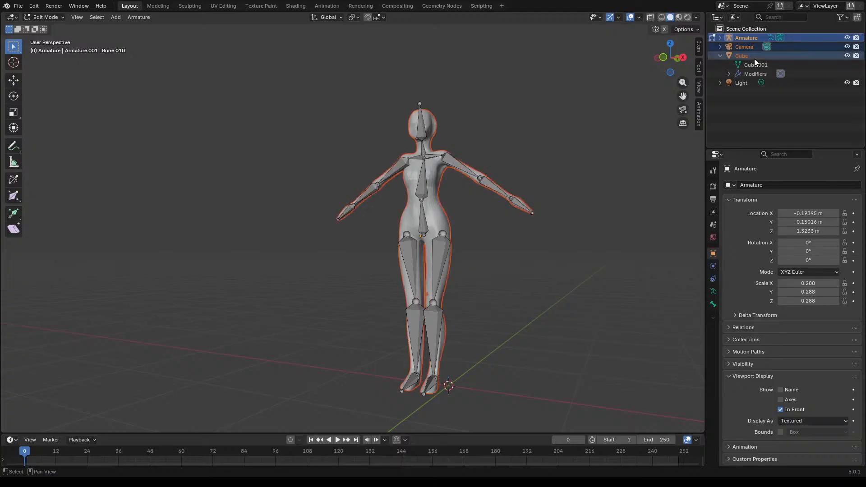
{"action": "left_click", "coordinate": [750, 46], "text": "shift"}
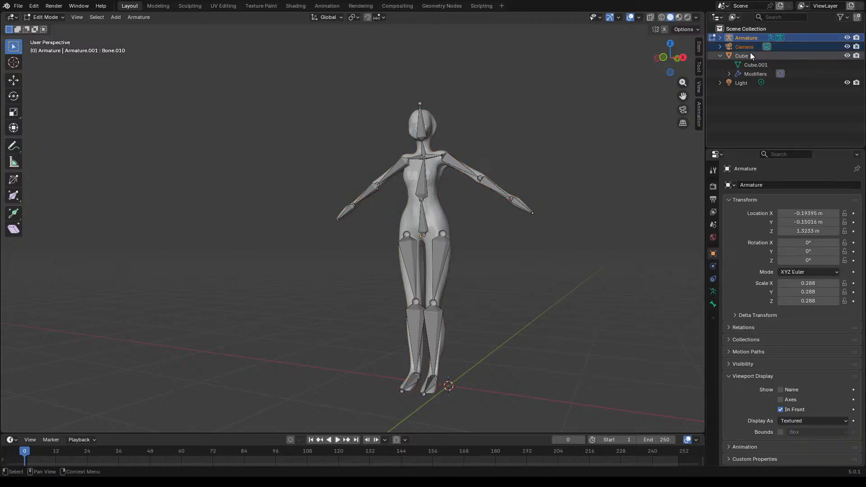
{"action": "left_click", "coordinate": [751, 47], "text": "ctrl"}
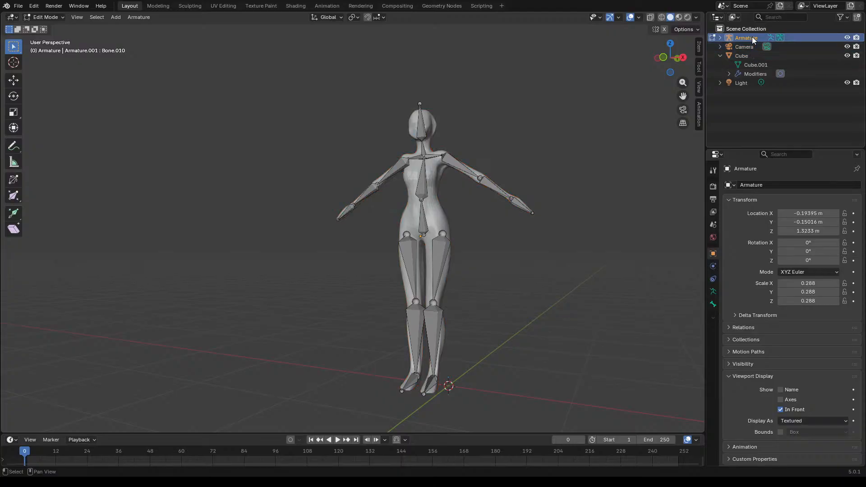
{"action": "left_click", "coordinate": [755, 63], "text": "ctrl"}
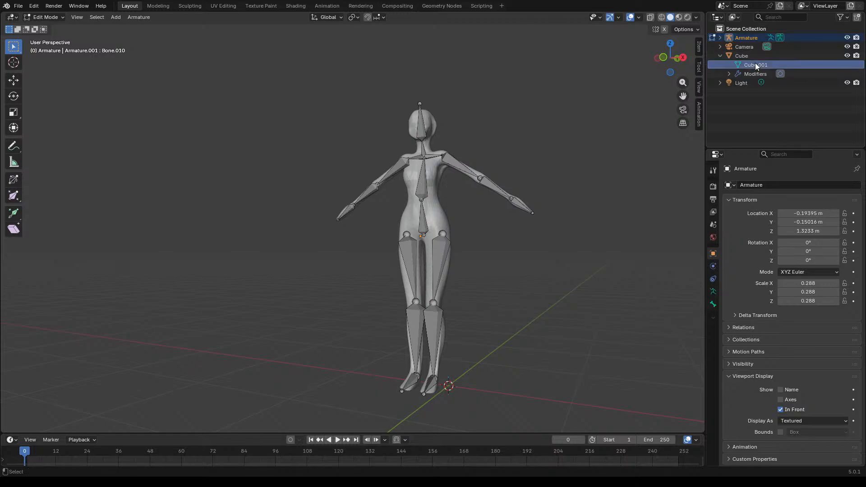
{"action": "left_click", "coordinate": [761, 56], "text": "ctrl"}
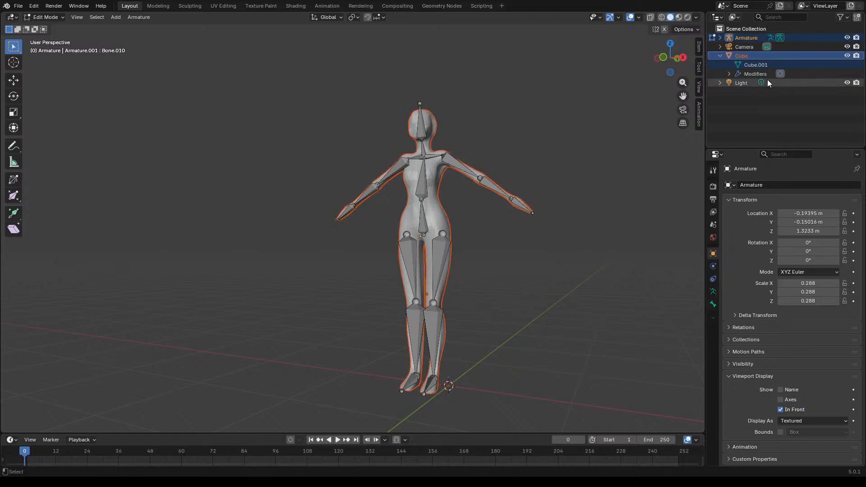
{"action": "left_click", "coordinate": [759, 66], "text": "ctrl"}
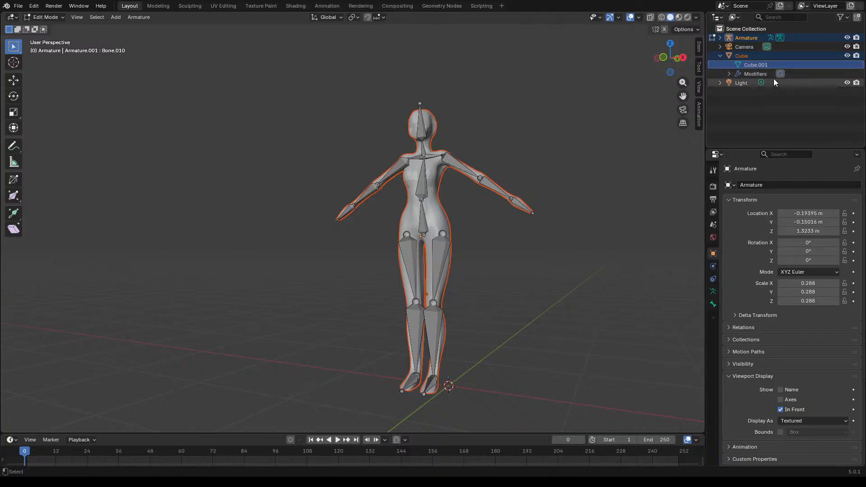
{"action": "right_click", "coordinate": [753, 58]}
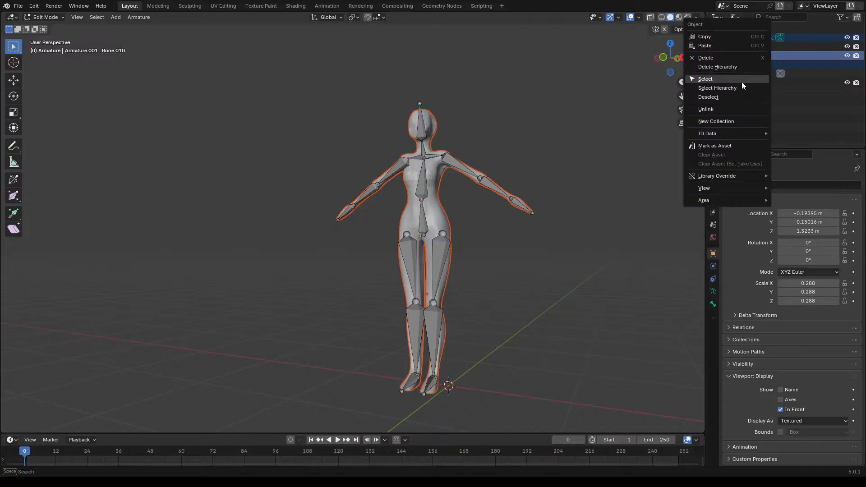
{"action": "mouse_move", "coordinate": [713, 187]}
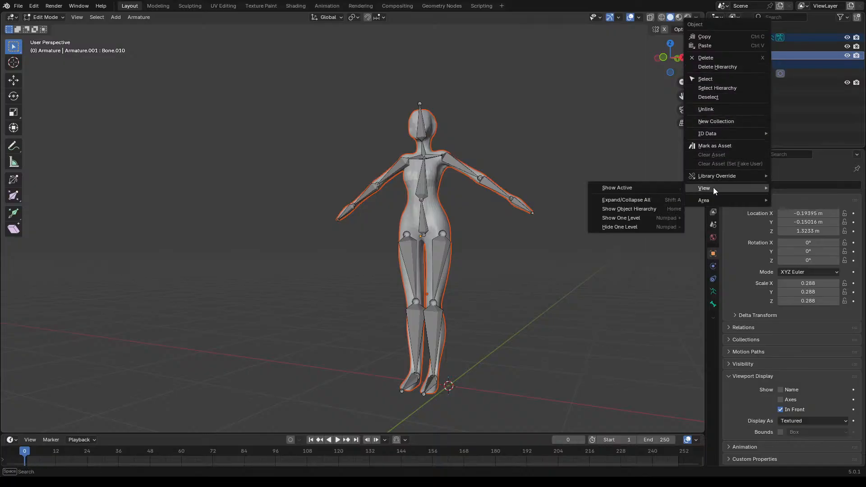
{"action": "left_click", "coordinate": [638, 188]}
{"action": "right_click", "coordinate": [567, 222]}
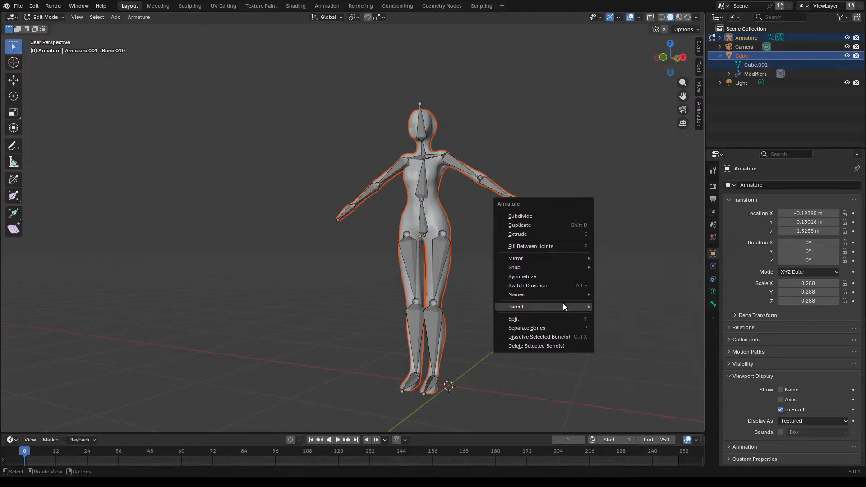
{"action": "mouse_move", "coordinate": [563, 307]}
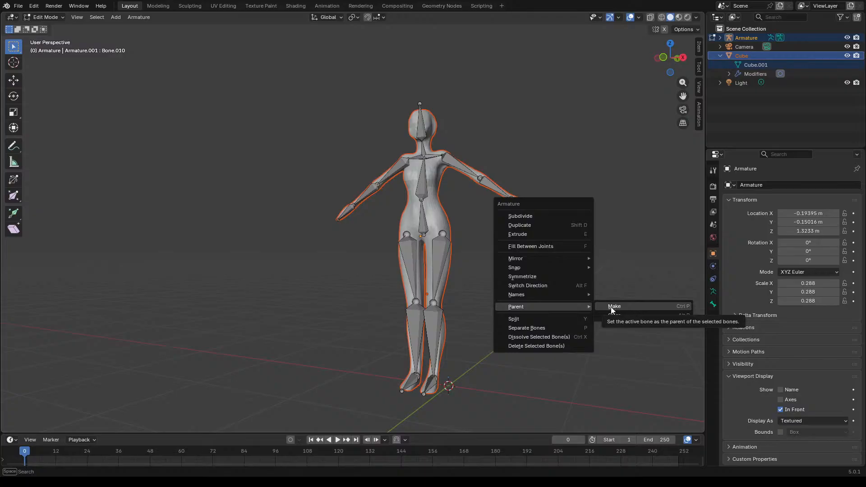
{"action": "left_click", "coordinate": [578, 278]}
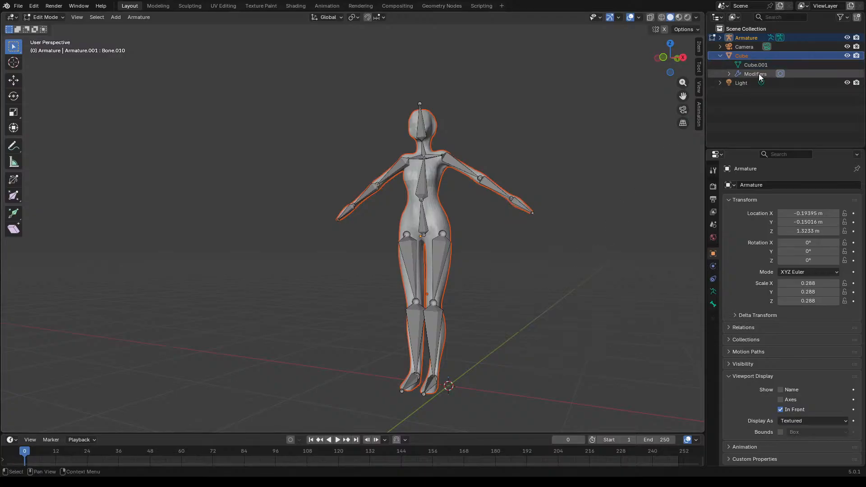
Step: Try to connect the spine's base joint to the hip joints with Fill Between Joints, and undo the added bone
{"action": "right_click", "coordinate": [592, 204]}
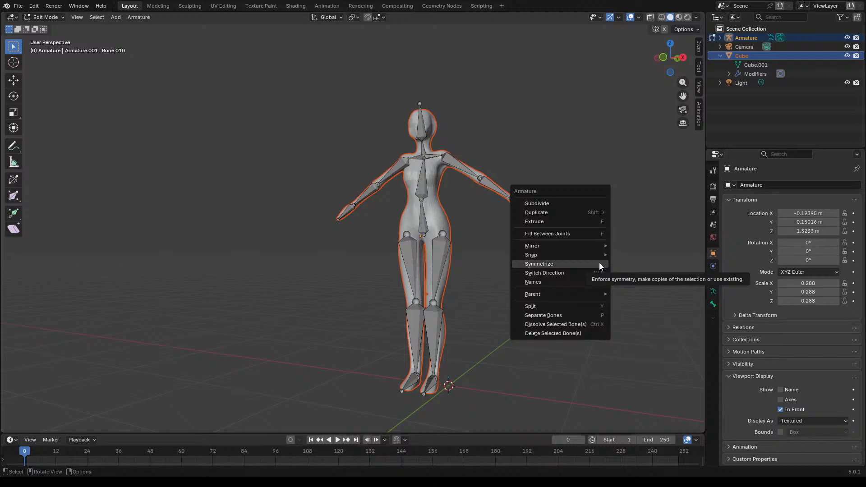
{"action": "left_click", "coordinate": [588, 237]}
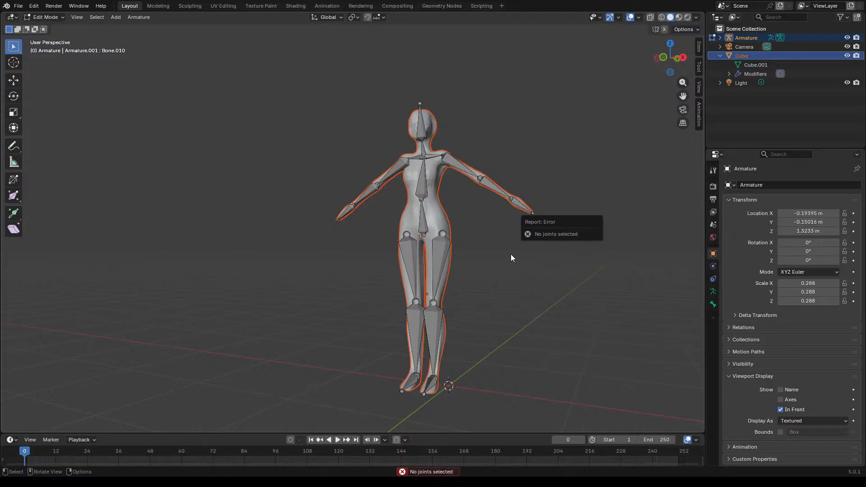
{"action": "scroll", "coordinate": [415, 230], "scroll_direction": "up", "scroll_amount": 4}
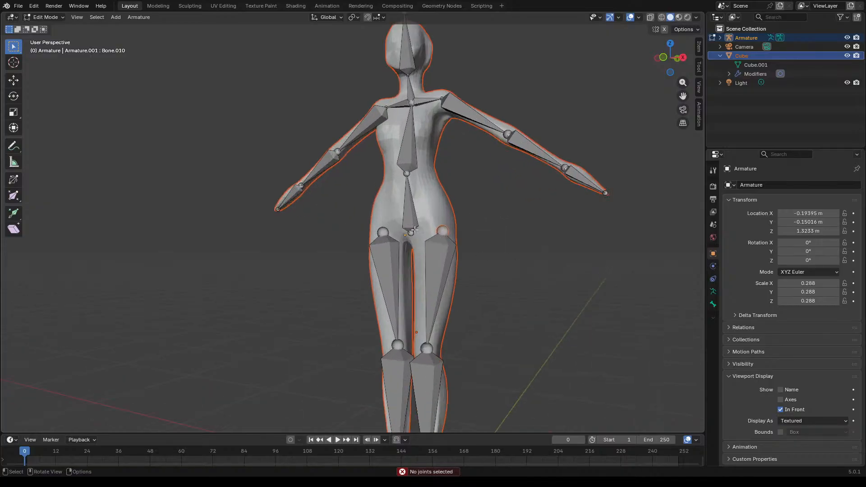
{"action": "scroll", "coordinate": [415, 230], "scroll_direction": "up", "scroll_amount": 2}
{"action": "left_click", "coordinate": [410, 234], "text": "shift"}
{"action": "left_click", "coordinate": [372, 234], "text": "shift"}
{"action": "right_click", "coordinate": [506, 237]}
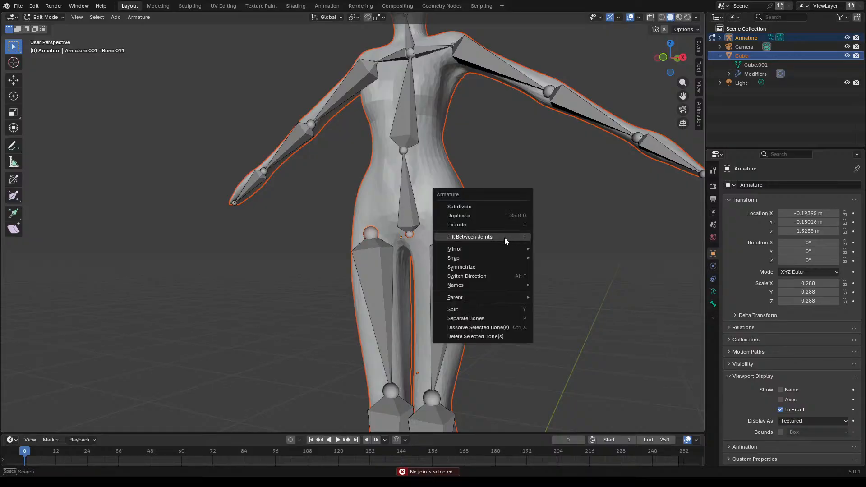
{"action": "left_click", "coordinate": [506, 237]}
{"action": "left_click", "coordinate": [446, 234]}
{"action": "left_click", "coordinate": [409, 234], "text": "shift"}
{"action": "key", "text": "f"}
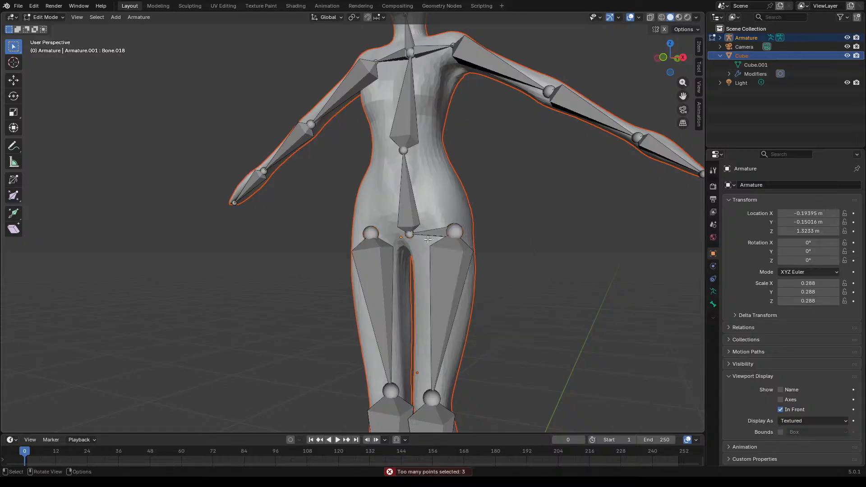
{"action": "key", "text": "ctrl+z"}
{"action": "left_click", "coordinate": [409, 235]}
{"action": "left_click", "coordinate": [453, 233]}
{"action": "left_click", "coordinate": [410, 234], "text": "shift"}
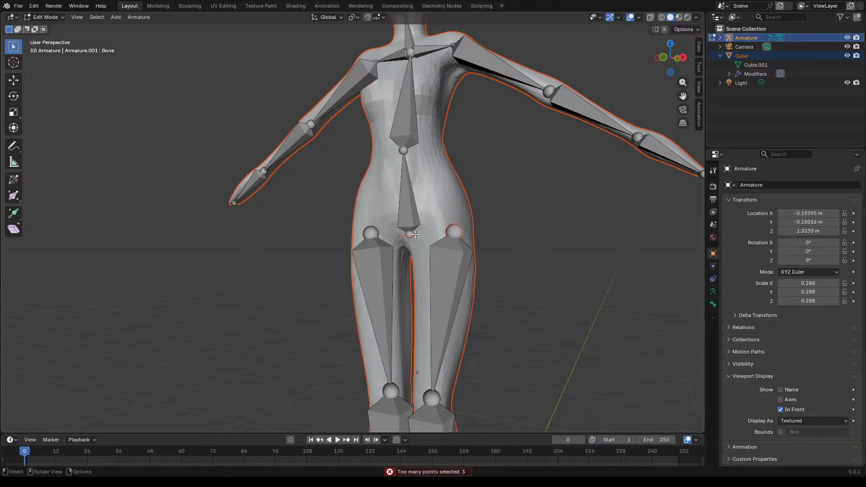
{"action": "right_click", "coordinate": [529, 269]}
{"action": "left_click", "coordinate": [513, 270]}
{"action": "right_click", "coordinate": [449, 235]}
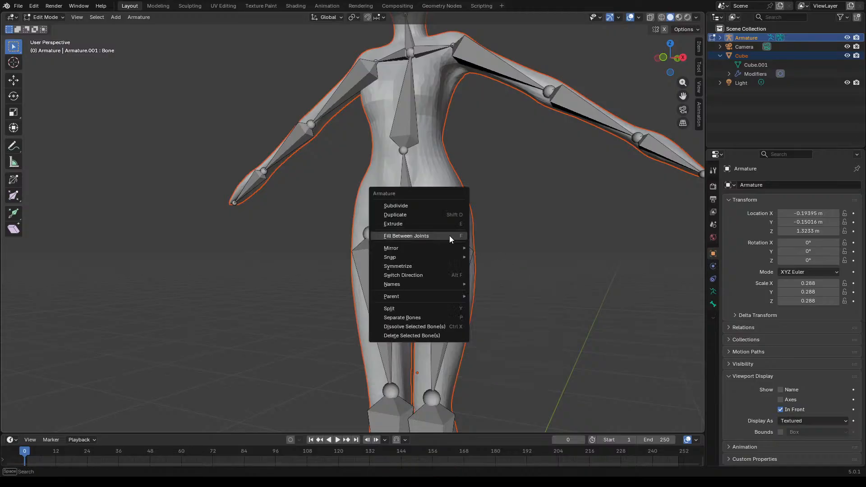
{"action": "left_click", "coordinate": [487, 270]}
{"action": "left_click", "coordinate": [461, 264]}
{"action": "scroll", "coordinate": [460, 261], "scroll_direction": "down", "scroll_amount": 2}
Step: In Object Mode, make the Cube body mesh active alongside the selected armature and parent the armature to it with automatic weights
{"action": "key", "text": "Tab"}
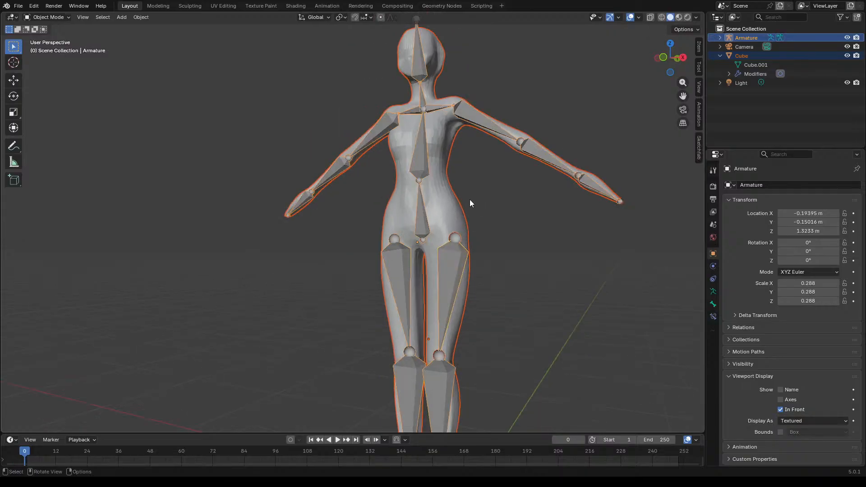
{"action": "left_click", "coordinate": [449, 216], "text": "shift"}
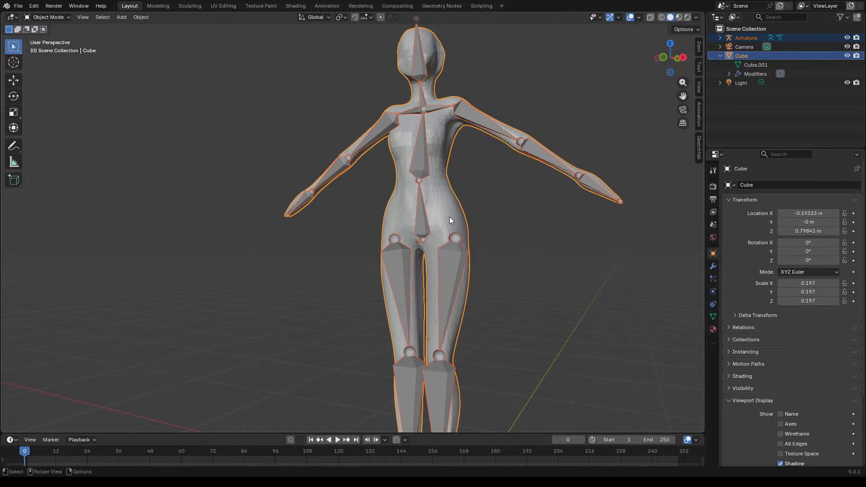
{"action": "right_click", "coordinate": [450, 216]}
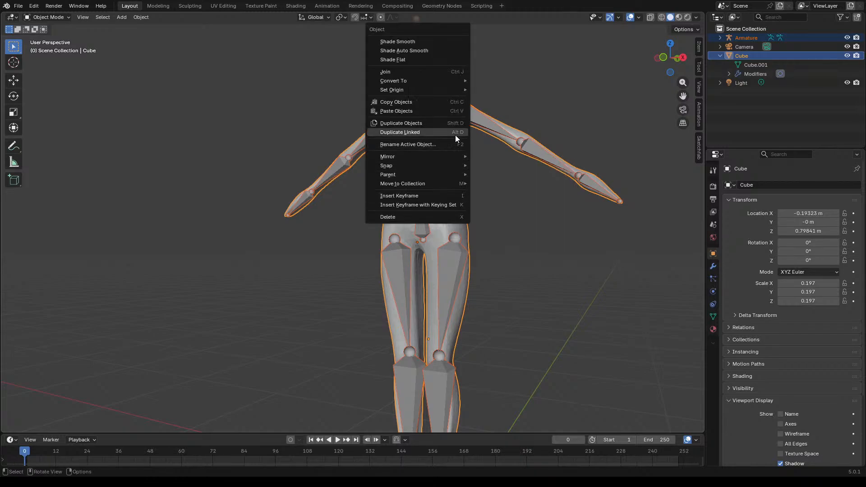
{"action": "mouse_move", "coordinate": [468, 175]}
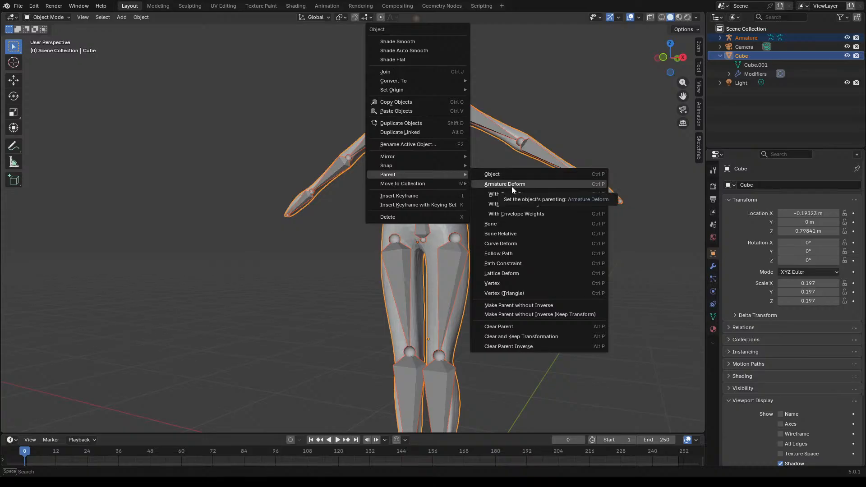
{"action": "left_click", "coordinate": [553, 205]}
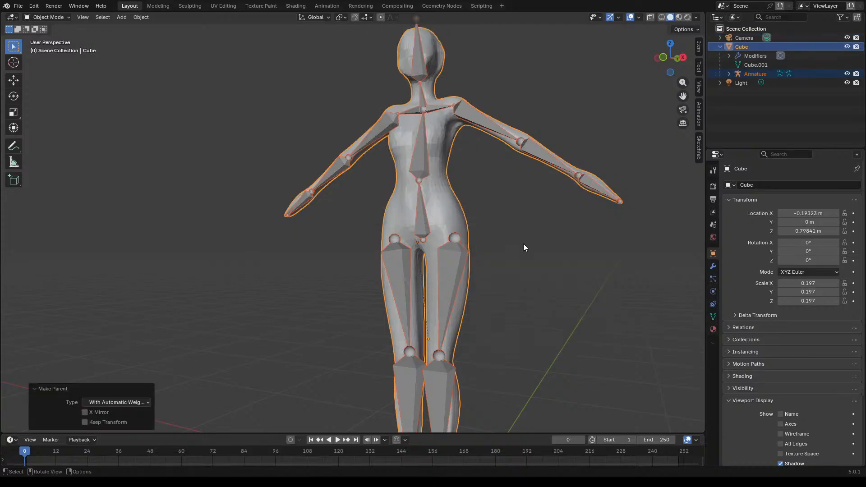
Step: Select only the armature and switch it to Pose Mode
{"action": "scroll", "coordinate": [512, 246], "scroll_direction": "down", "scroll_amount": 2}
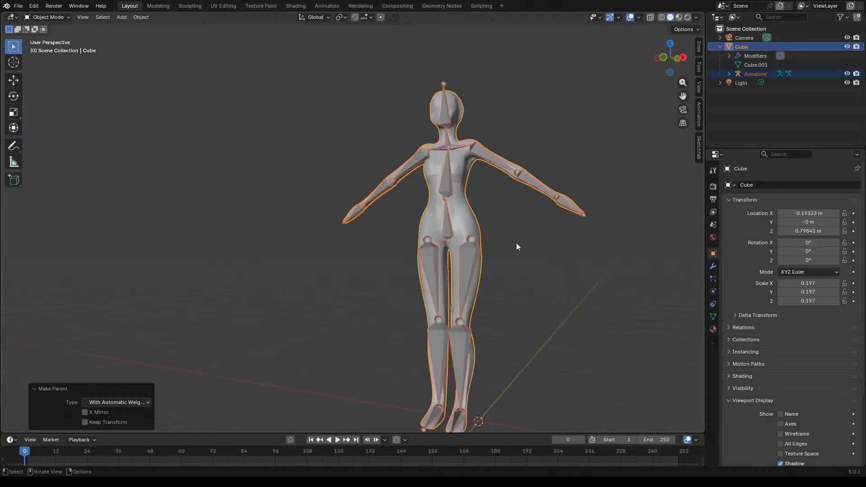
{"action": "left_click", "coordinate": [61, 18]}
{"action": "left_click", "coordinate": [53, 36]}
{"action": "left_click", "coordinate": [54, 20]}
{"action": "left_click", "coordinate": [52, 27]}
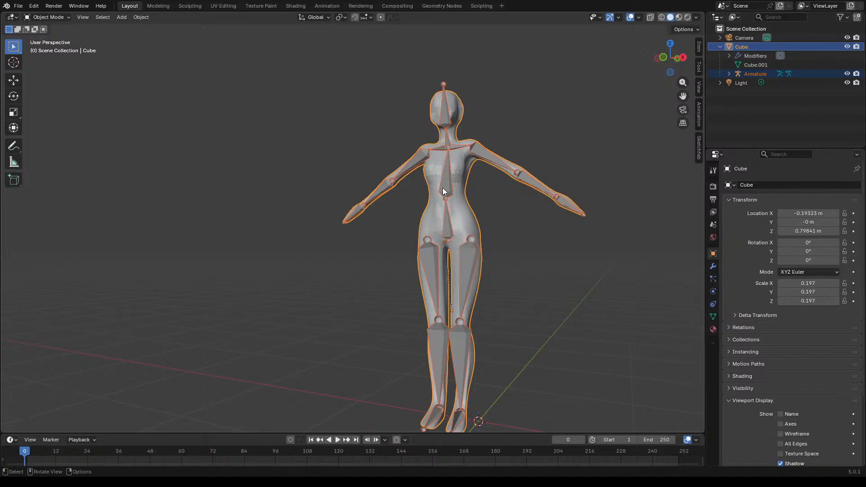
{"action": "left_click", "coordinate": [442, 188]}
{"action": "left_click", "coordinate": [45, 17]}
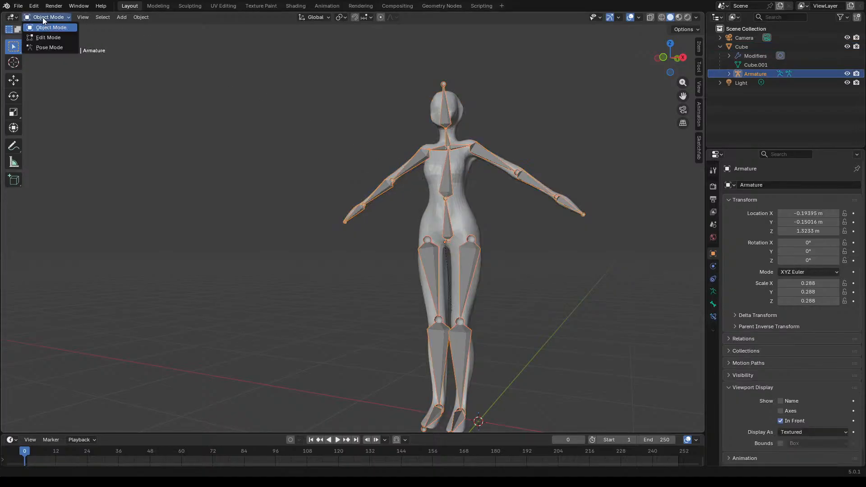
{"action": "left_click", "coordinate": [50, 46]}
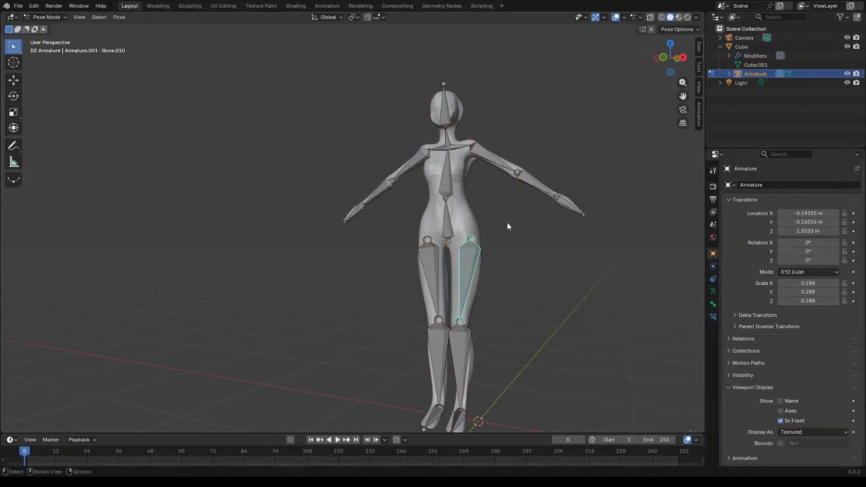
Step: Test the rig by rotating the character's left thigh bone about 1.55° in the view, and undo the rotation
{"action": "middle_click_drag", "start_coordinate": [514, 292], "coordinate": [479, 333]}
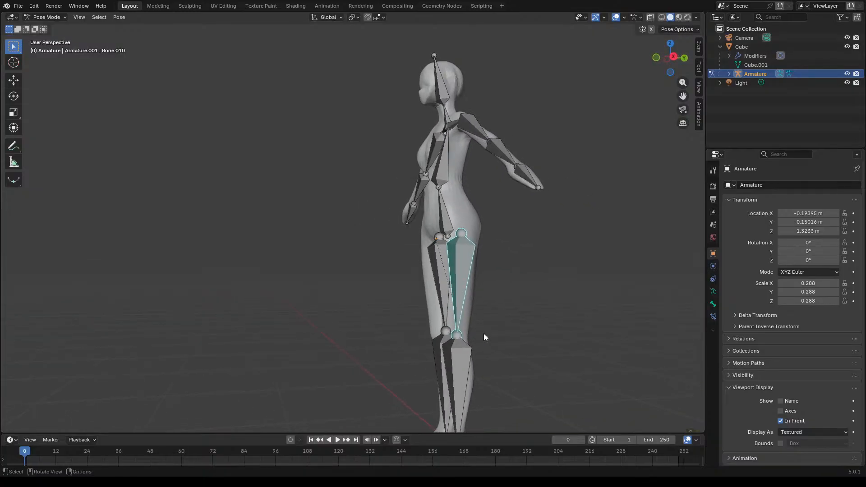
{"action": "key", "text": "r"}
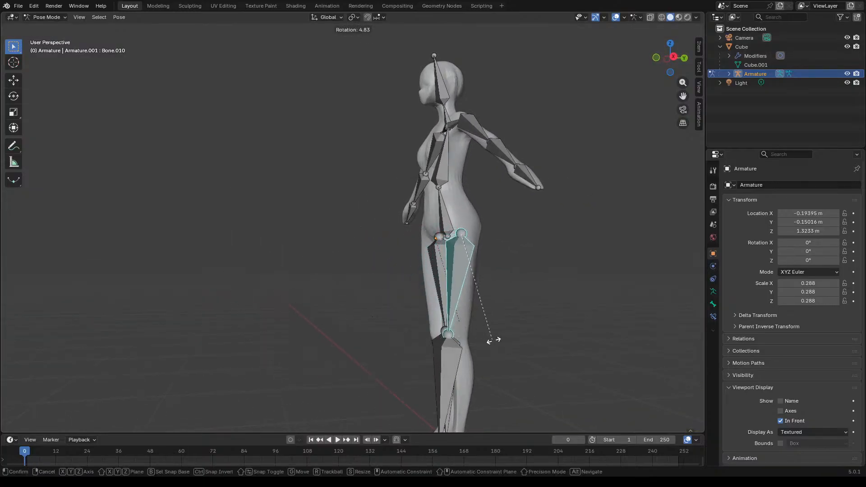
{"action": "left_click", "coordinate": [500, 340]}
{"action": "middle_click_drag", "start_coordinate": [506, 324], "coordinate": [540, 318]}
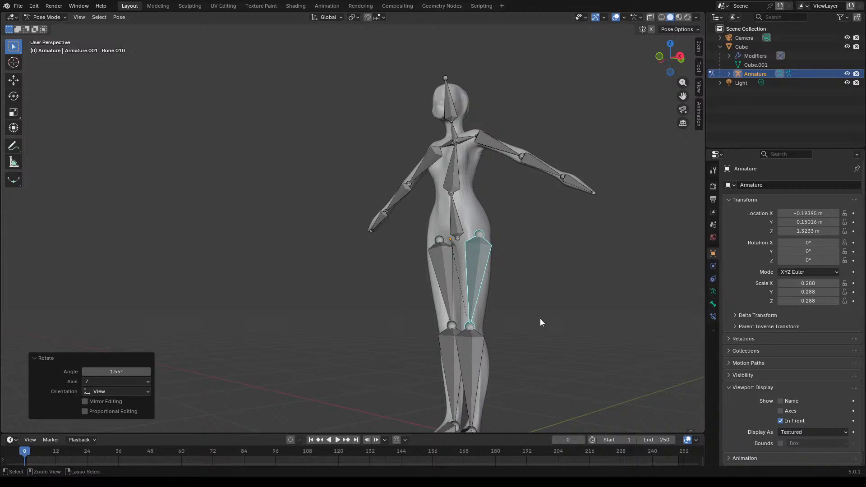
{"action": "key", "text": "ctrl+z"}
{"action": "left_click", "coordinate": [516, 306]}
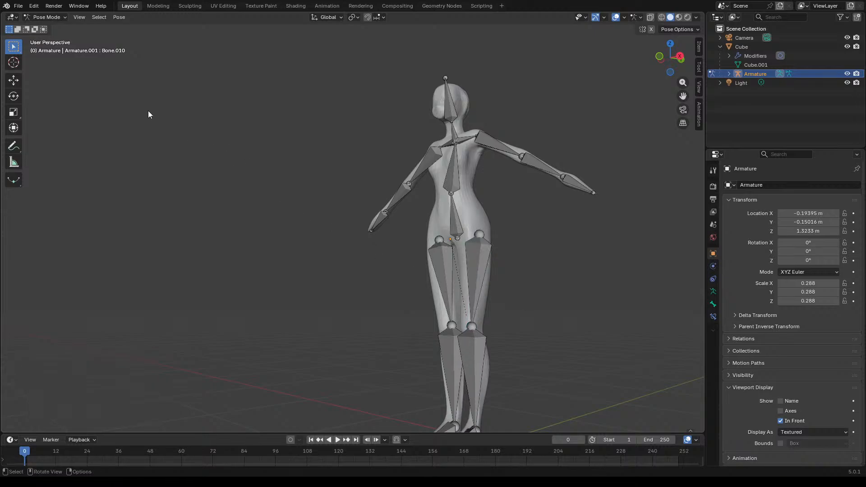
Step: Return to Object Mode, select the Cube body mesh and switch it to Weight Paint mode
{"action": "left_click", "coordinate": [45, 17]}
{"action": "left_click", "coordinate": [52, 29]}
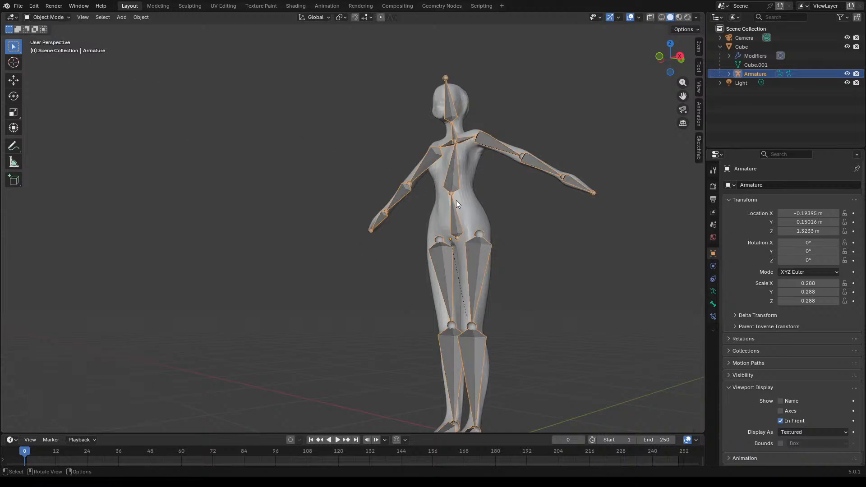
{"action": "left_click", "coordinate": [467, 208]}
{"action": "left_click", "coordinate": [58, 21]}
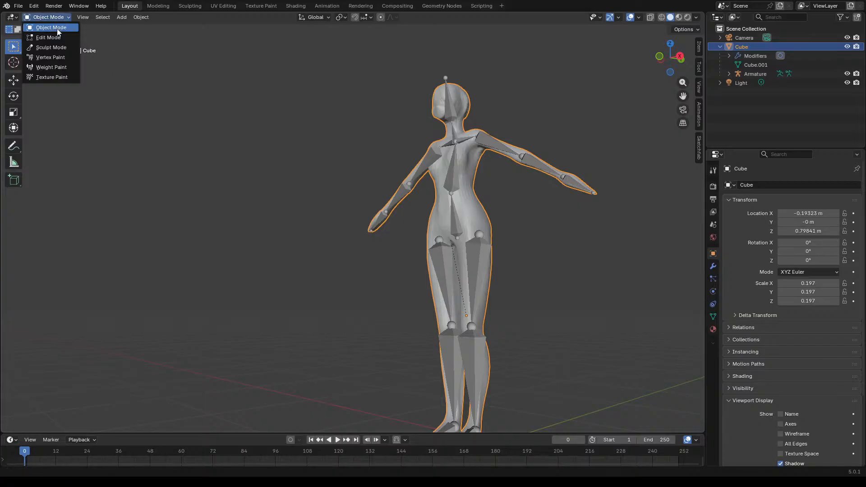
{"action": "left_click", "coordinate": [52, 67]}
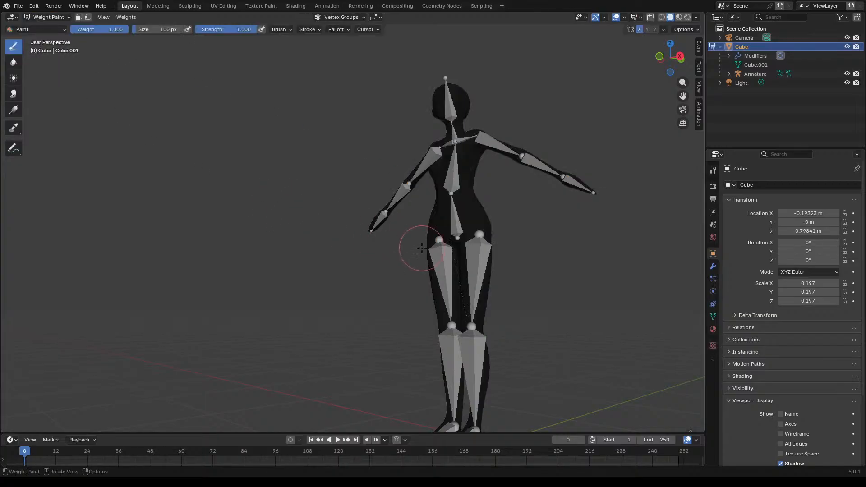
Step: Expand the Armature and its Armature.001 data in the scene hierarchy and select the root bones Bone.010, Bone.011 and Bone in turn
{"action": "scroll", "coordinate": [484, 272], "scroll_direction": "up", "scroll_amount": 2}
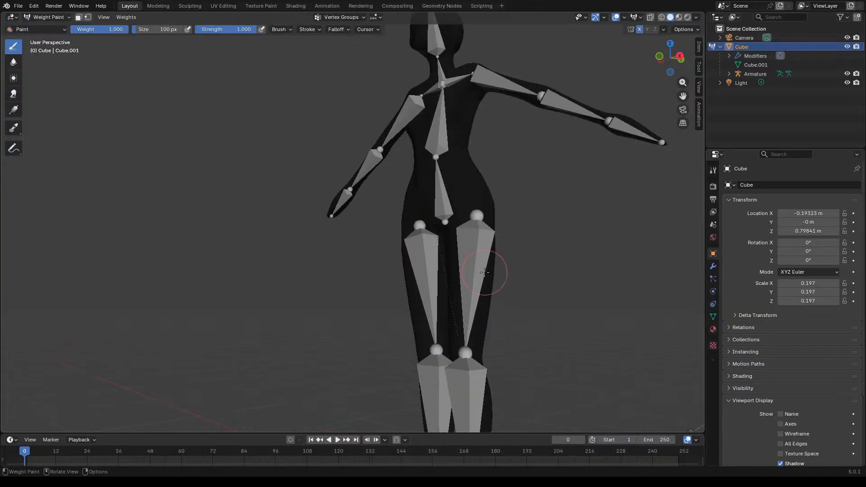
{"action": "left_click", "coordinate": [728, 74]}
{"action": "left_click", "coordinate": [738, 92]}
{"action": "left_click", "coordinate": [768, 101]}
{"action": "left_click", "coordinate": [773, 110]}
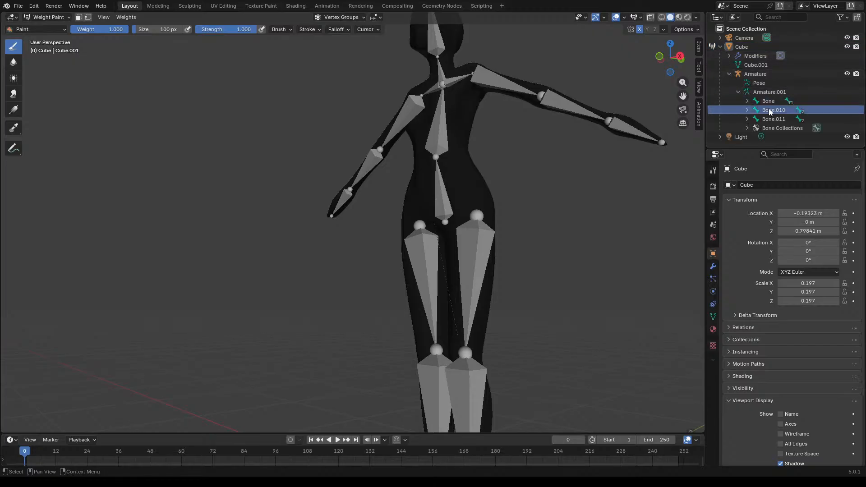
{"action": "scroll", "coordinate": [547, 207], "scroll_direction": "down", "scroll_amount": 3}
{"action": "scroll", "coordinate": [547, 208], "scroll_direction": "up", "scroll_amount": 1}
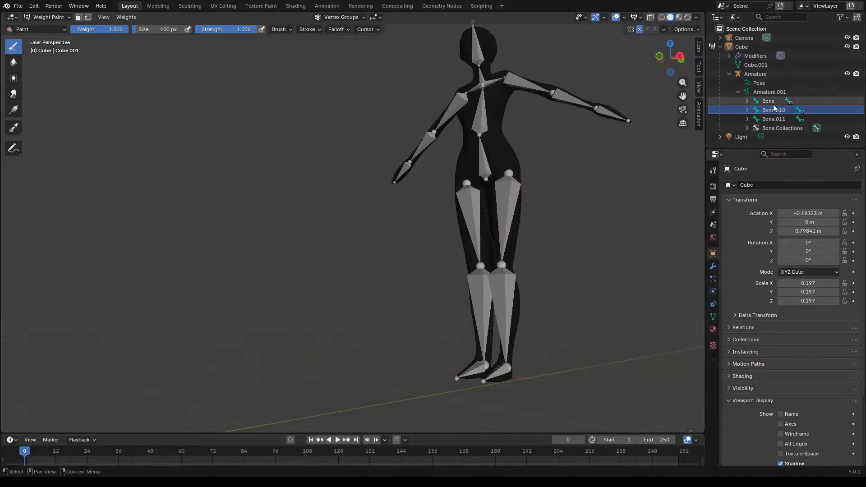
{"action": "left_click", "coordinate": [765, 119]}
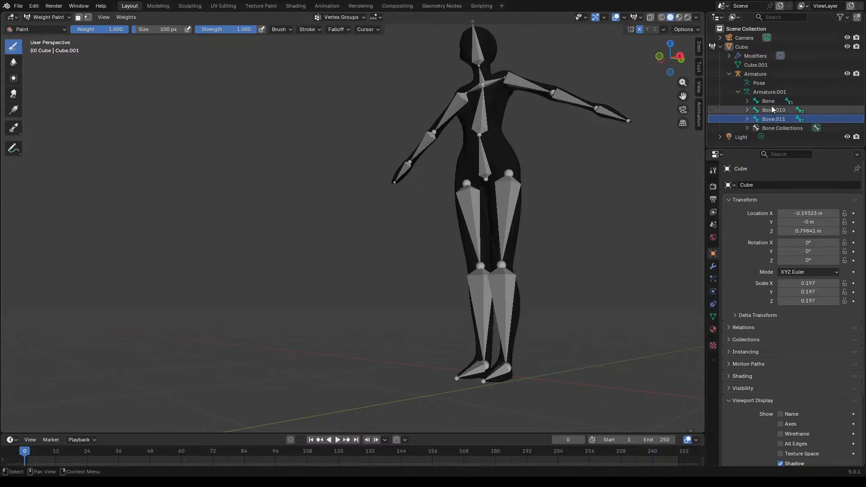
{"action": "left_click", "coordinate": [762, 102]}
Step: Expand the hierarchy from Bone through Bone.001, Bone.002, Bone.007 and Bone.008, and select Bone.009 at the end of the arm chain
{"action": "left_click", "coordinate": [747, 101]}
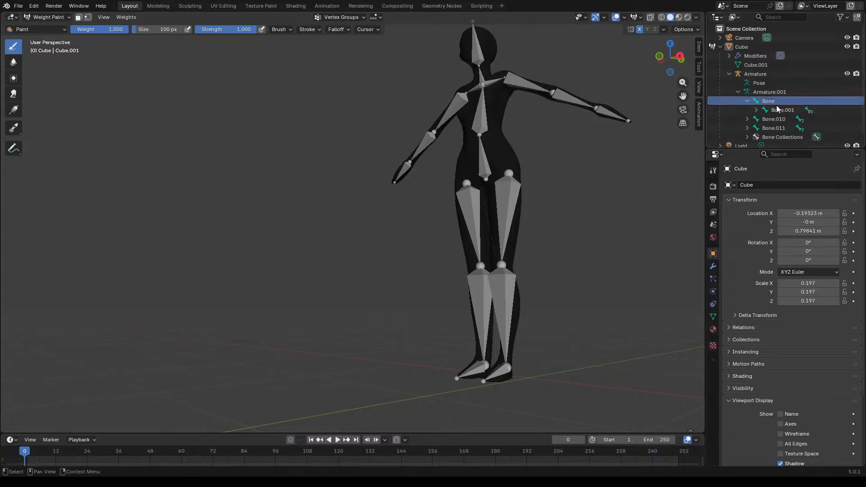
{"action": "left_click", "coordinate": [777, 110]}
{"action": "left_click", "coordinate": [756, 111]}
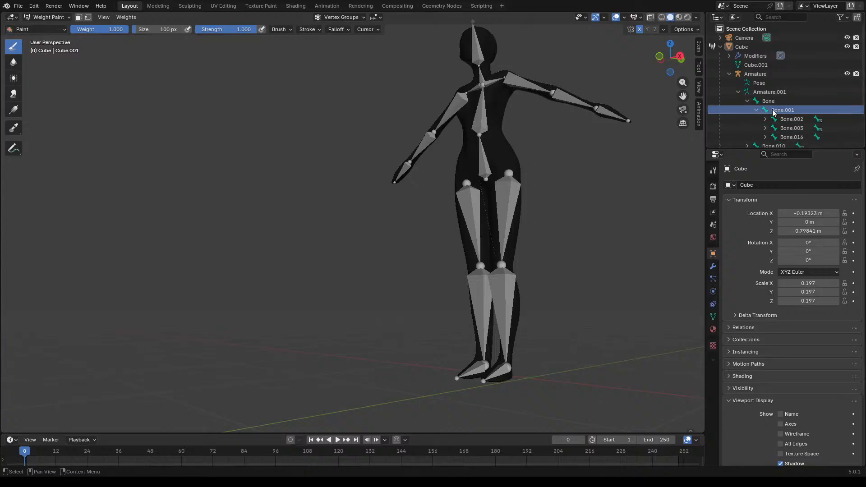
{"action": "scroll", "coordinate": [771, 109], "scroll_direction": "down", "scroll_amount": 3}
{"action": "left_click", "coordinate": [787, 85]}
{"action": "left_click", "coordinate": [765, 84]}
{"action": "left_click", "coordinate": [787, 93]}
{"action": "left_click", "coordinate": [774, 93]}
{"action": "left_click", "coordinate": [790, 101]}
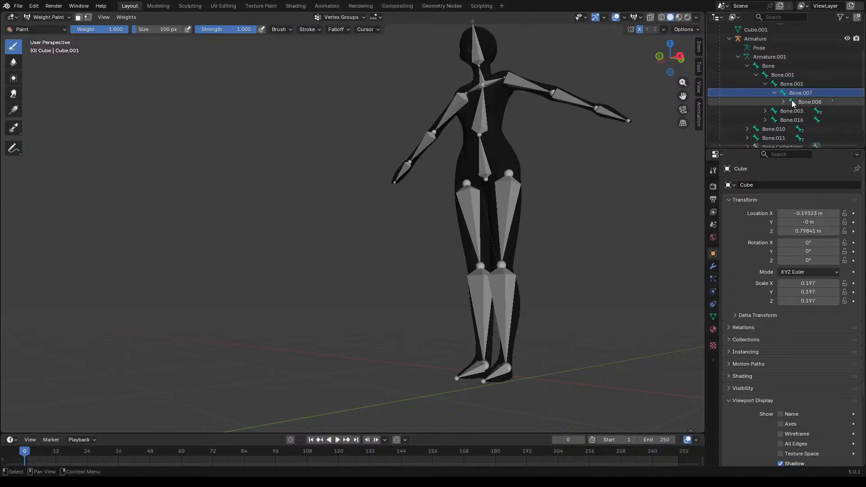
{"action": "left_click", "coordinate": [806, 112]}
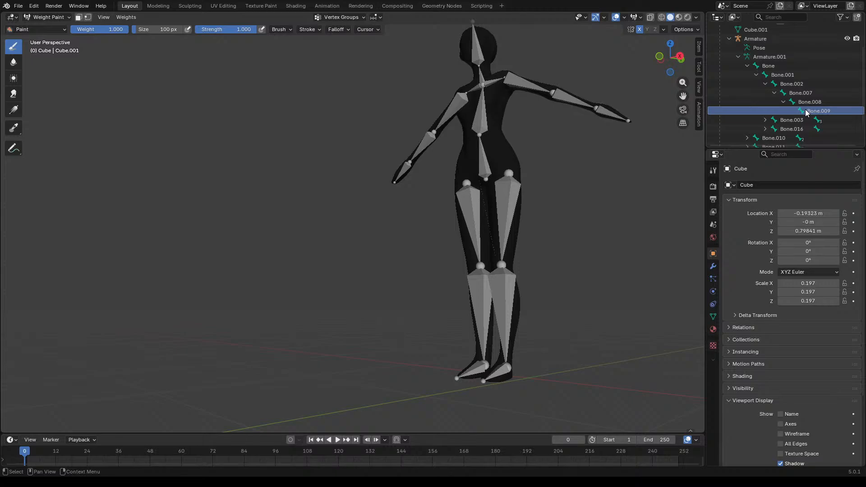
Step: Expand the Bone.003 and Bone.016 branches down to their last bones and select Bone.017, Bone.006 and Bone.009 in turn
{"action": "left_click", "coordinate": [765, 120]}
{"action": "scroll", "coordinate": [782, 124], "scroll_direction": "down", "scroll_amount": 2}
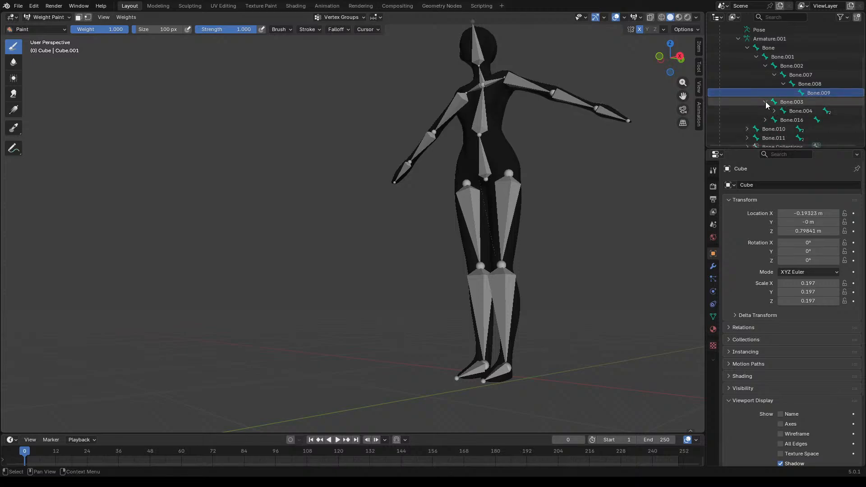
{"action": "left_click", "coordinate": [773, 111]}
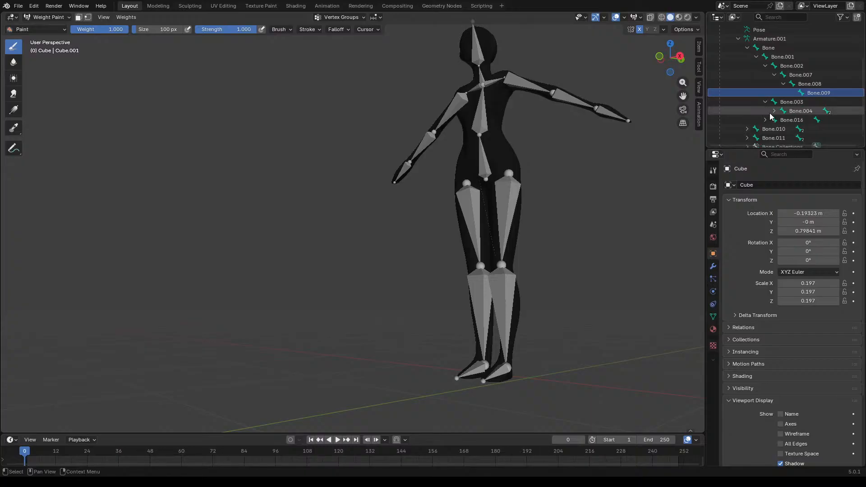
{"action": "scroll", "coordinate": [772, 108], "scroll_direction": "down", "scroll_amount": 2}
{"action": "left_click", "coordinate": [784, 102]}
{"action": "scroll", "coordinate": [784, 104], "scroll_direction": "down", "scroll_amount": 2}
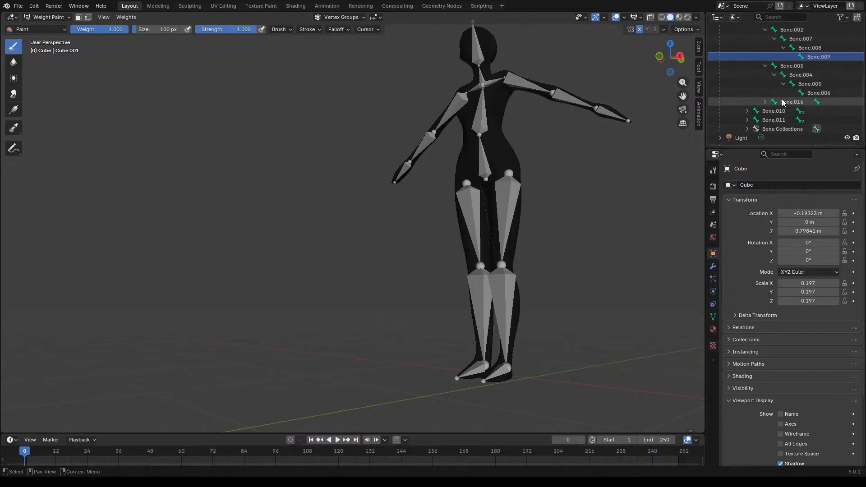
{"action": "left_click", "coordinate": [764, 102]}
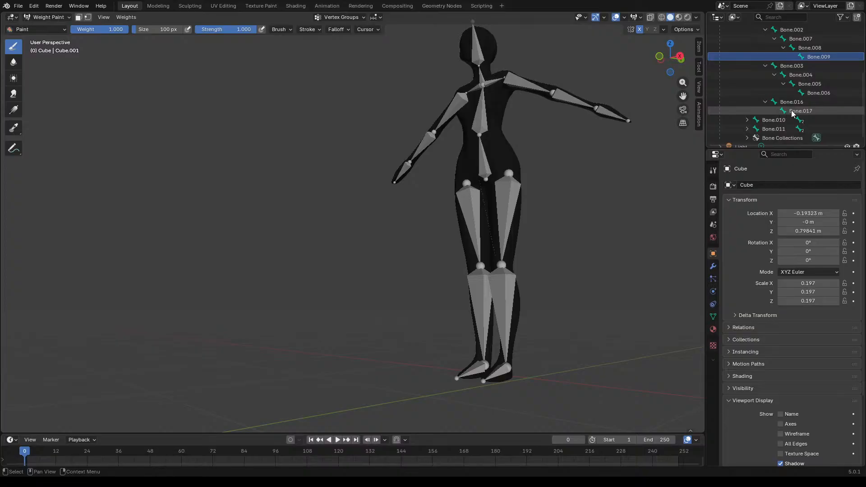
{"action": "left_click", "coordinate": [799, 111]}
{"action": "left_click", "coordinate": [816, 94]}
{"action": "left_click", "coordinate": [811, 57]}
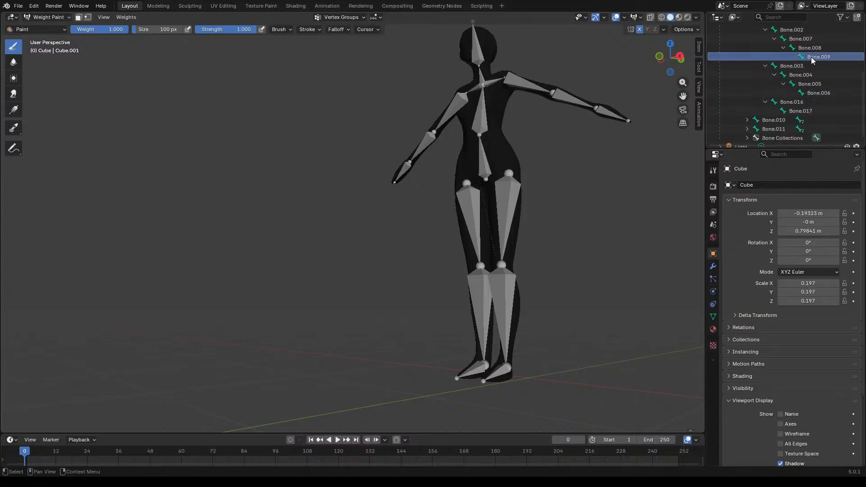
Step: Expand the Bone.010 and Bone.011 leg branches down to Bone.014 and Bone.015, and select Bone.014
{"action": "left_click", "coordinate": [747, 120]}
{"action": "scroll", "coordinate": [749, 121], "scroll_direction": "down", "scroll_amount": 2}
{"action": "left_click", "coordinate": [747, 120]}
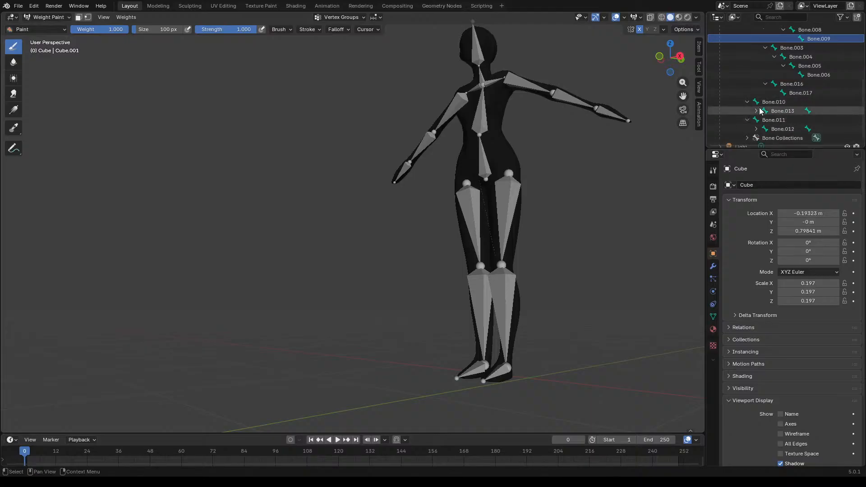
{"action": "scroll", "coordinate": [753, 113], "scroll_direction": "down", "scroll_amount": 1}
{"action": "left_click", "coordinate": [756, 101]}
{"action": "left_click", "coordinate": [756, 128]}
{"action": "scroll", "coordinate": [758, 126], "scroll_direction": "down", "scroll_amount": 2}
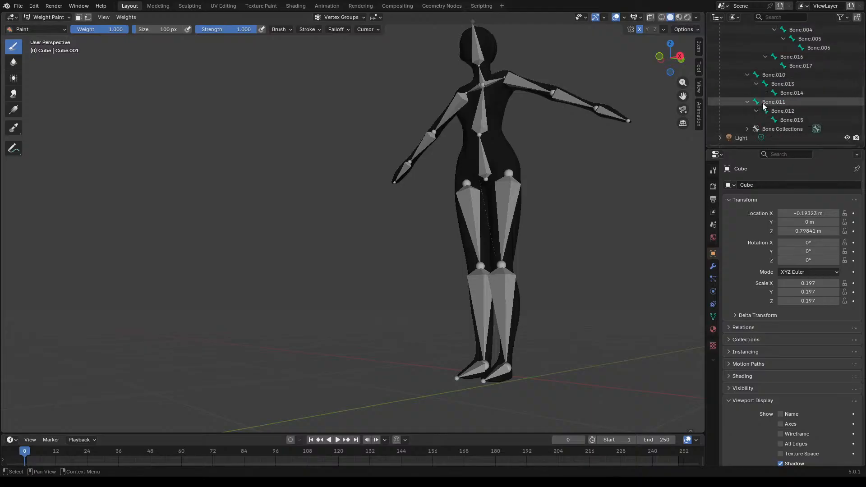
{"action": "left_click", "coordinate": [786, 94]}
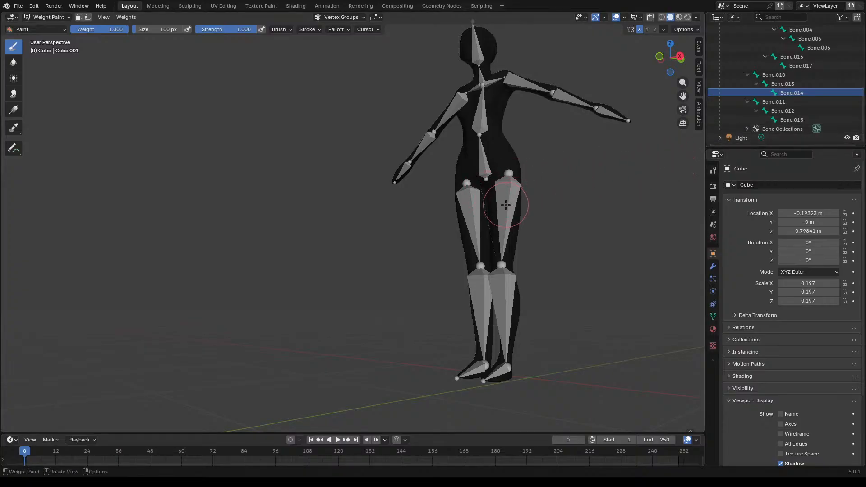
Step: Examine the body from the front, comparing its mesh in Edit Mode with its Weight Paint display
{"action": "mouse_move", "coordinate": [568, 196]}
{"action": "middle_mouse_down"}
{"action": "mouse_move", "coordinate": [600, 200]}
{"action": "mouse_move", "coordinate": [465, 208]}
{"action": "middle_mouse_up"}
{"action": "middle_click_drag", "start_coordinate": [518, 189], "coordinate": [602, 180]}
{"action": "scroll", "coordinate": [514, 96], "scroll_direction": "up", "scroll_amount": 2}
{"action": "scroll", "coordinate": [452, 153], "scroll_direction": "up", "scroll_amount": 2}
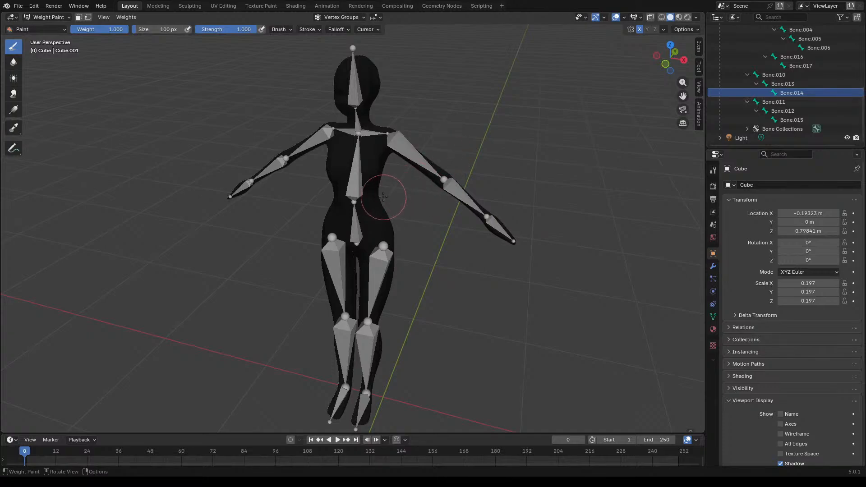
{"action": "key", "text": "Tab"}
{"action": "key", "text": "Tab"}
{"action": "key", "text": "Tab"}
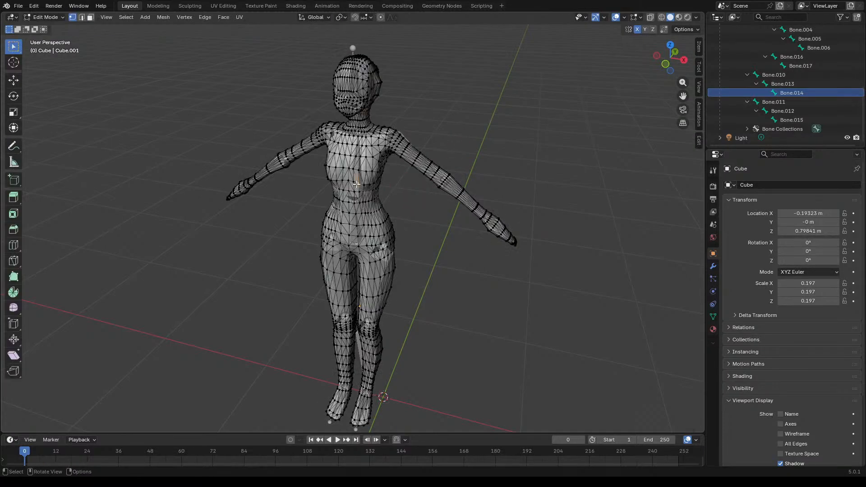
{"action": "key", "text": "Tab"}
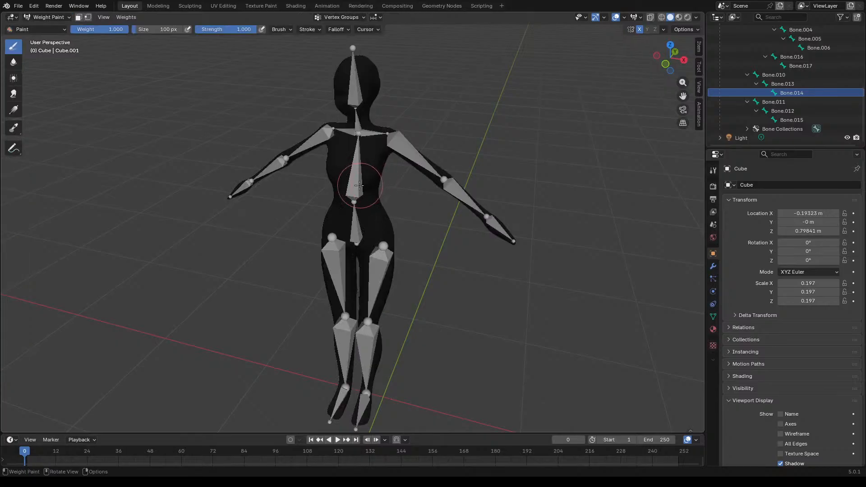
{"action": "scroll", "coordinate": [352, 182], "scroll_direction": "up", "scroll_amount": 3}
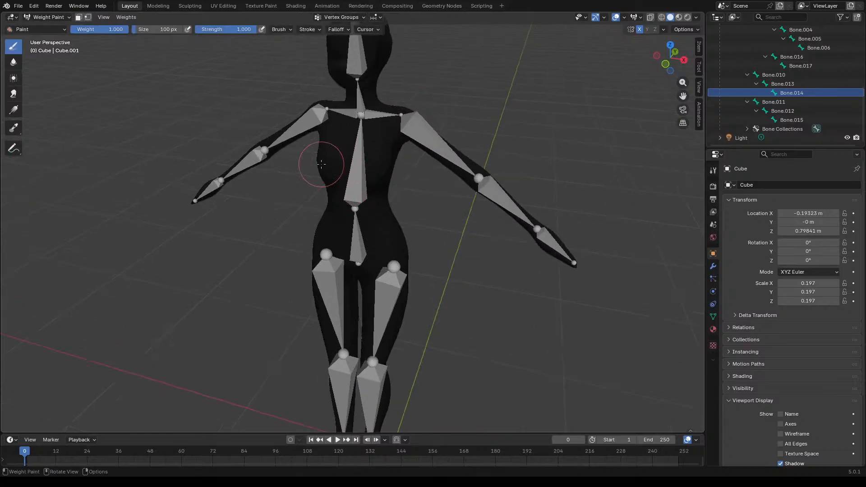
Step: Switch the Cube body mesh to Edit Mode, turn on X-ray display, and return to Object Mode
{"action": "left_click", "coordinate": [58, 17]}
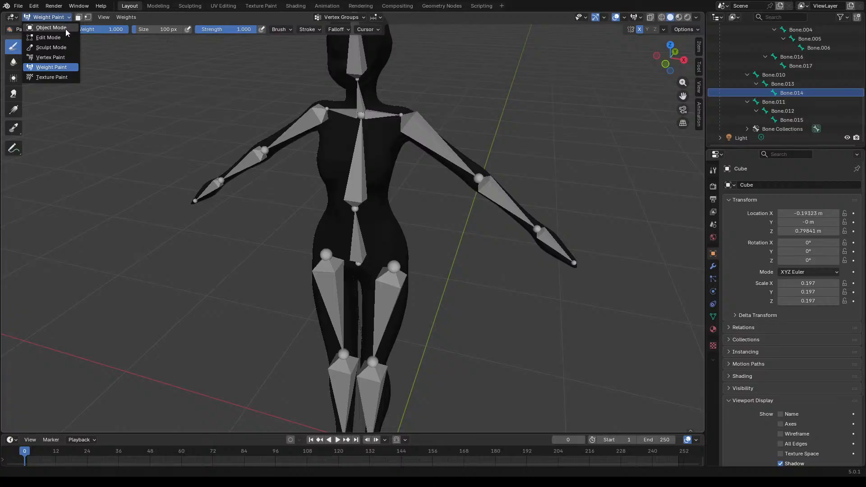
{"action": "left_click", "coordinate": [65, 38]}
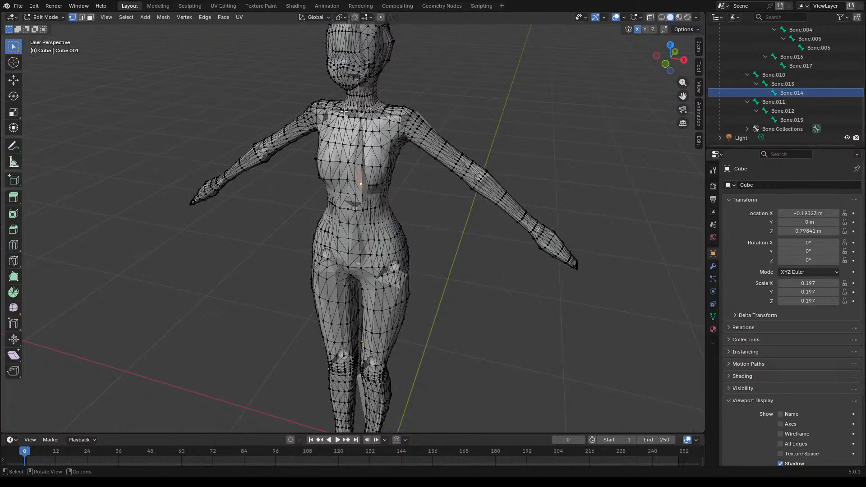
{"action": "left_click", "coordinate": [650, 19]}
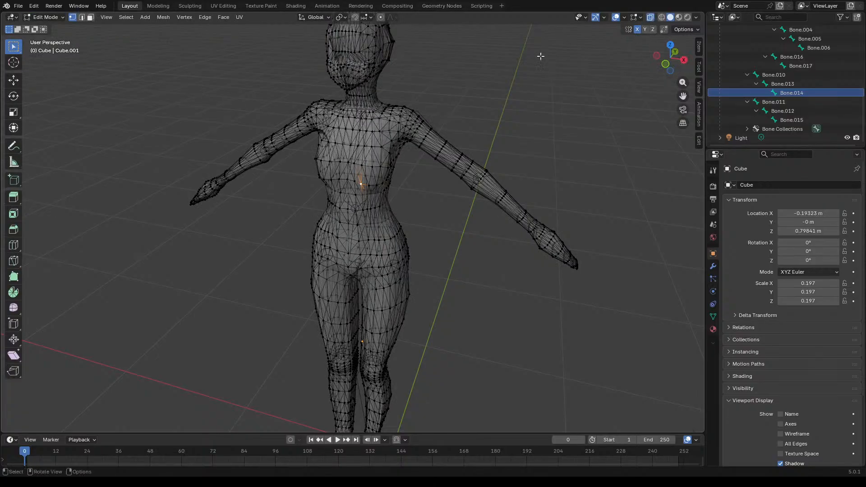
{"action": "left_click", "coordinate": [347, 209]}
{"action": "key", "text": "Tab"}
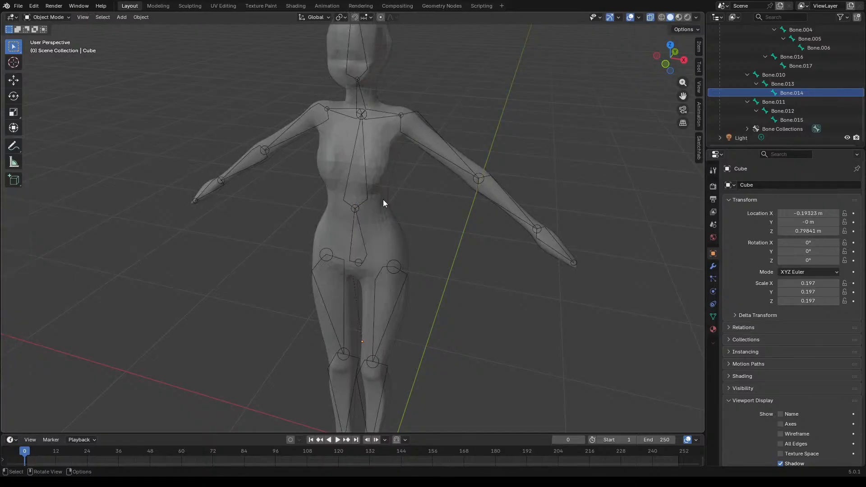
Step: Select the armature, switch it to Edit Mode, select the chest bone Bone.001 and reveal it in the scene hierarchy
{"action": "left_click", "coordinate": [355, 192]}
{"action": "key", "text": "Tab"}
{"action": "key", "text": "Tab"}
{"action": "left_click", "coordinate": [361, 100]}
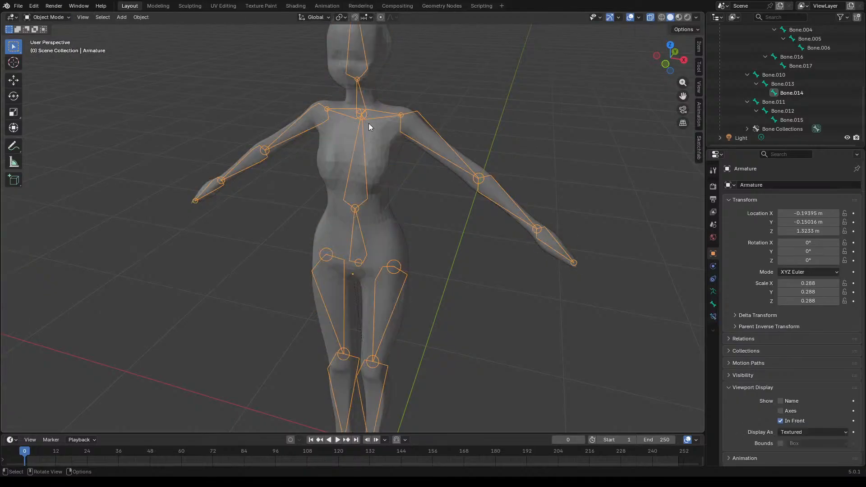
{"action": "key", "text": "Tab"}
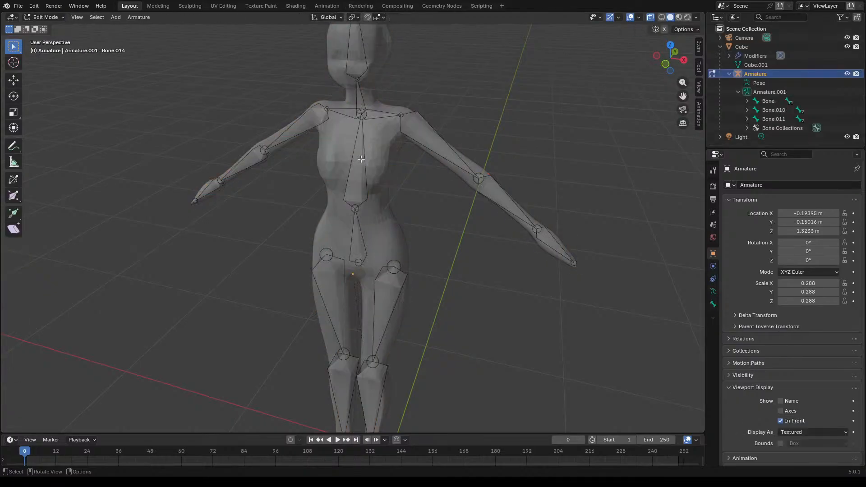
{"action": "left_click", "coordinate": [359, 171]}
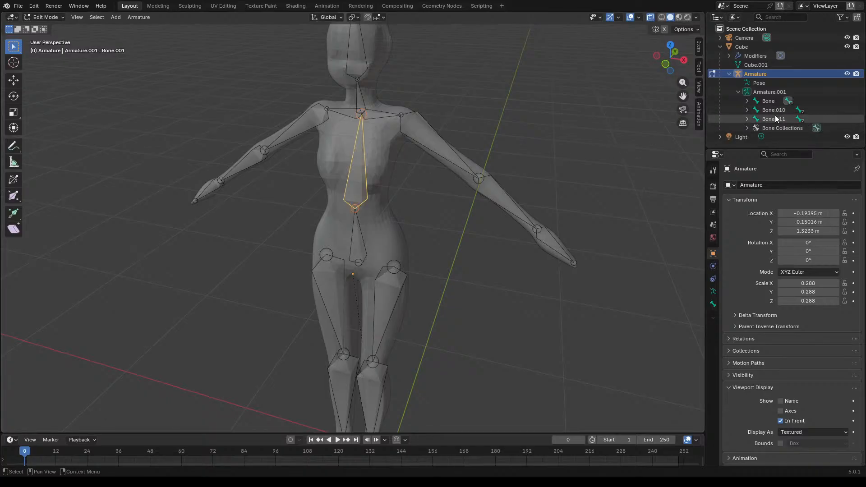
{"action": "left_click", "coordinate": [747, 101]}
{"action": "scroll", "coordinate": [750, 101], "scroll_direction": "down", "scroll_amount": 1}
{"action": "left_click", "coordinate": [756, 101]}
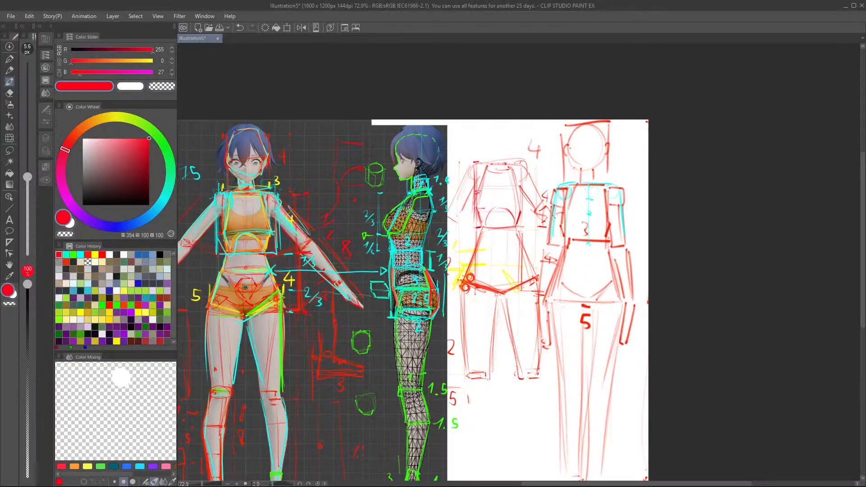
Step: Examine the annotated body-proportion reference drawing in Clip Studio Paint and switch back to Blender
{"action": "key", "text": "ctrl+minus"}
{"action": "key", "text": "ctrl+minus"}
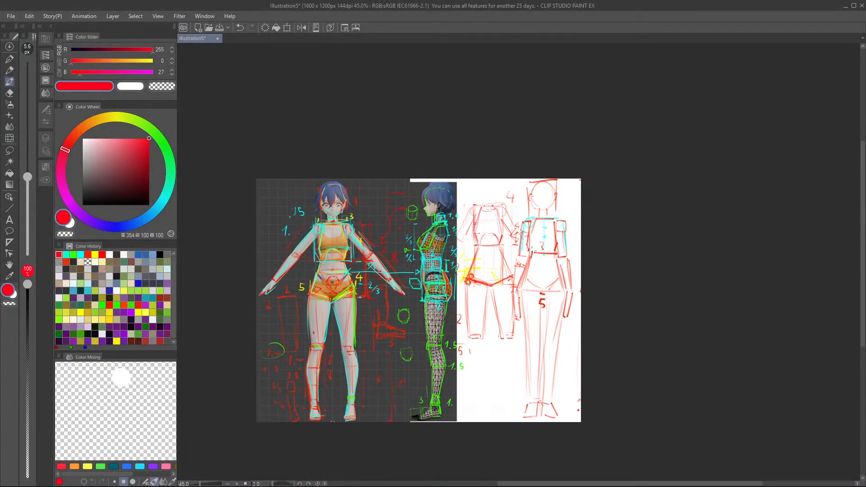
{"action": "scroll", "coordinate": [493, 280], "scroll_direction": "down", "scroll_amount": 1}
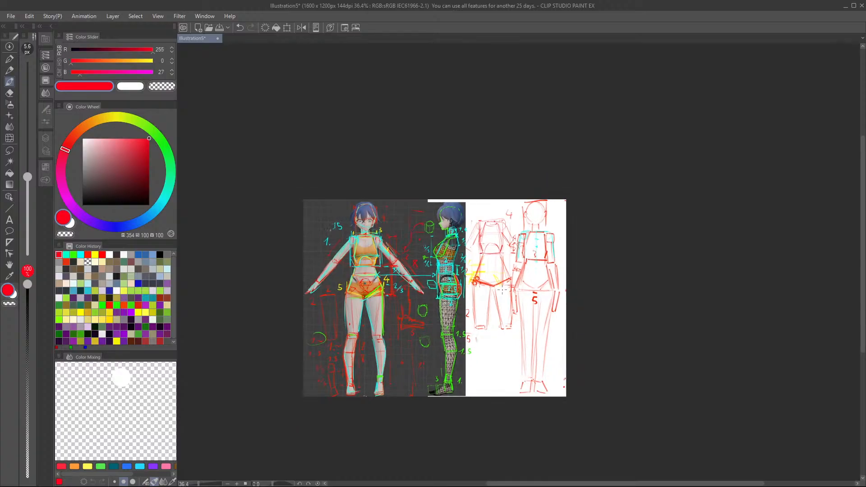
{"action": "scroll", "coordinate": [471, 296], "scroll_direction": "up", "scroll_amount": 1}
{"action": "scroll", "coordinate": [406, 355], "scroll_direction": "up", "scroll_amount": 2}
{"action": "scroll", "coordinate": [460, 262], "scroll_direction": "down", "scroll_amount": 2}
{"action": "scroll", "coordinate": [410, 300], "scroll_direction": "up", "scroll_amount": 2}
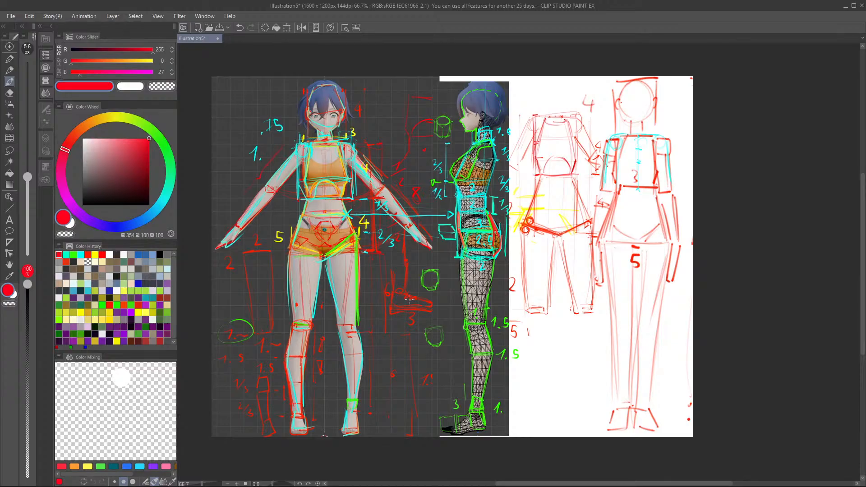
{"action": "key", "text": "alt+Tab"}
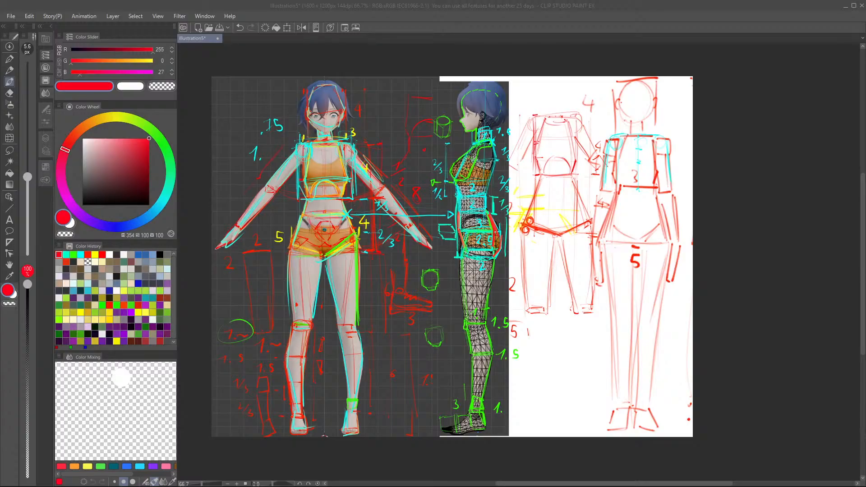
{"action": "key", "text": "alt+Tab"}
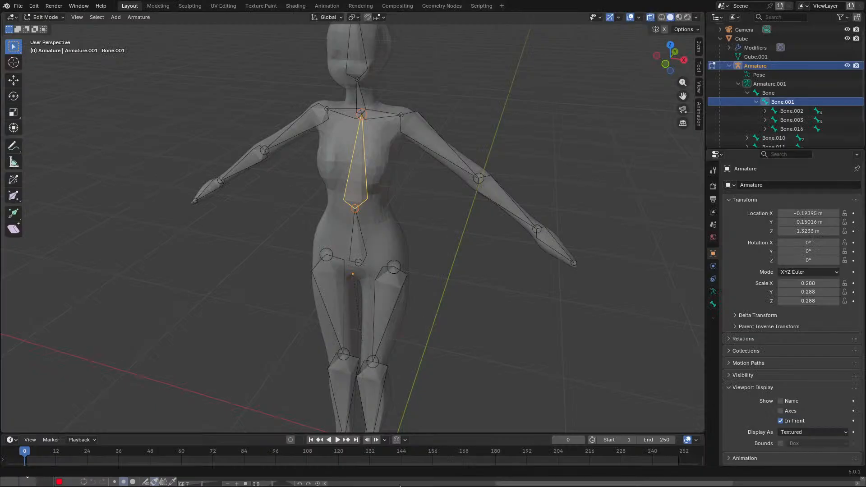
Step: Deselect the chest bone and examine how the armature fits the whole body from the front, close up and from a distance
{"action": "scroll", "coordinate": [400, 296], "scroll_direction": "down", "scroll_amount": 3}
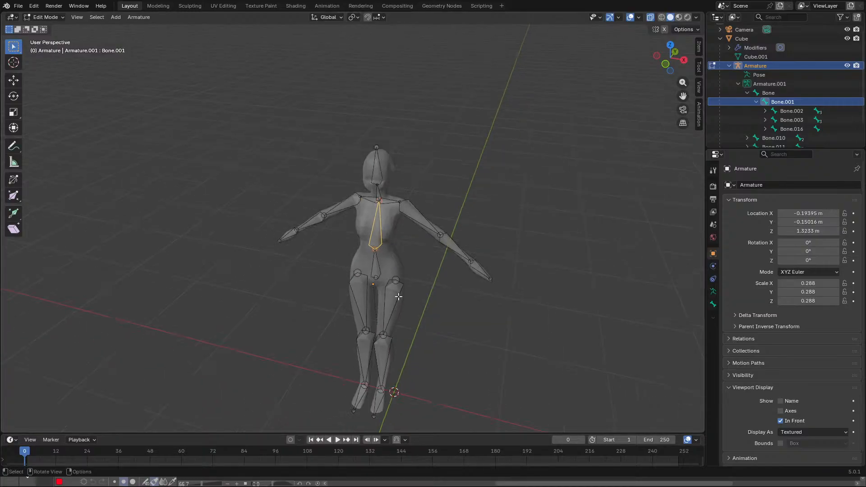
{"action": "left_click", "coordinate": [434, 327]}
{"action": "middle_click_drag", "start_coordinate": [434, 327], "coordinate": [464, 325]}
{"action": "middle_click_drag", "start_coordinate": [465, 293], "coordinate": [458, 320]}
{"action": "scroll", "coordinate": [458, 321], "scroll_direction": "up", "scroll_amount": 3}
{"action": "scroll", "coordinate": [411, 288], "scroll_direction": "up", "scroll_amount": 3}
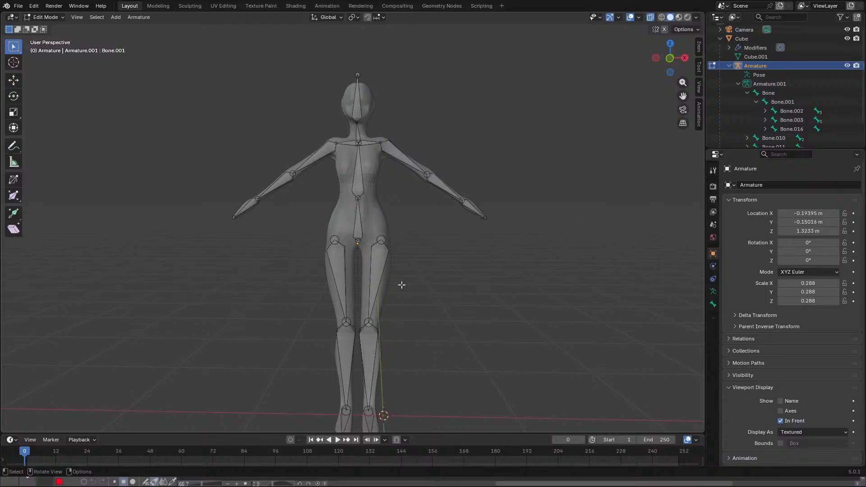
{"action": "mouse_move", "coordinate": [412, 304]}
{"action": "middle_mouse_down"}
{"action": "mouse_move", "coordinate": [343, 286]}
{"action": "mouse_move", "coordinate": [310, 290]}
{"action": "mouse_move", "coordinate": [427, 310]}
{"action": "middle_mouse_up"}
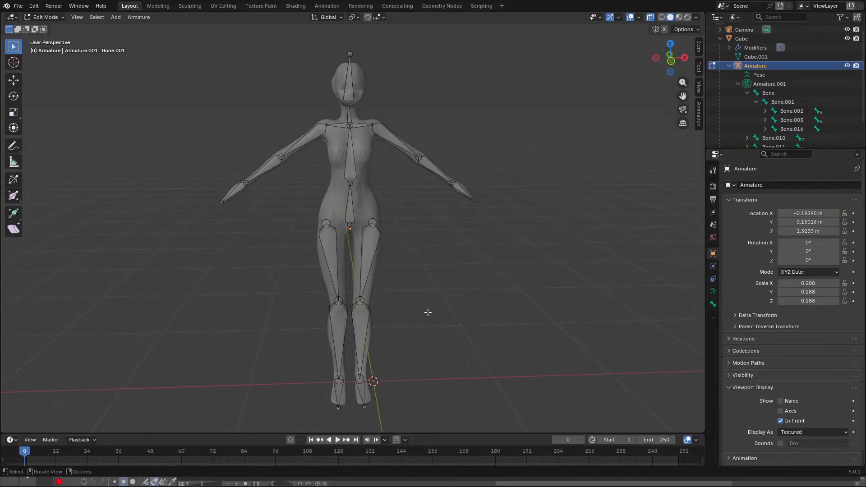
{"action": "scroll", "coordinate": [426, 309], "scroll_direction": "down", "scroll_amount": 6}
{"action": "scroll", "coordinate": [448, 311], "scroll_direction": "up", "scroll_amount": 3}
{"action": "scroll", "coordinate": [447, 304], "scroll_direction": "up", "scroll_amount": 4}
{"action": "scroll", "coordinate": [451, 325], "scroll_direction": "up", "scroll_amount": 1}
{"action": "scroll", "coordinate": [429, 290], "scroll_direction": "down", "scroll_amount": 5}
{"action": "scroll", "coordinate": [426, 289], "scroll_direction": "up", "scroll_amount": 2}
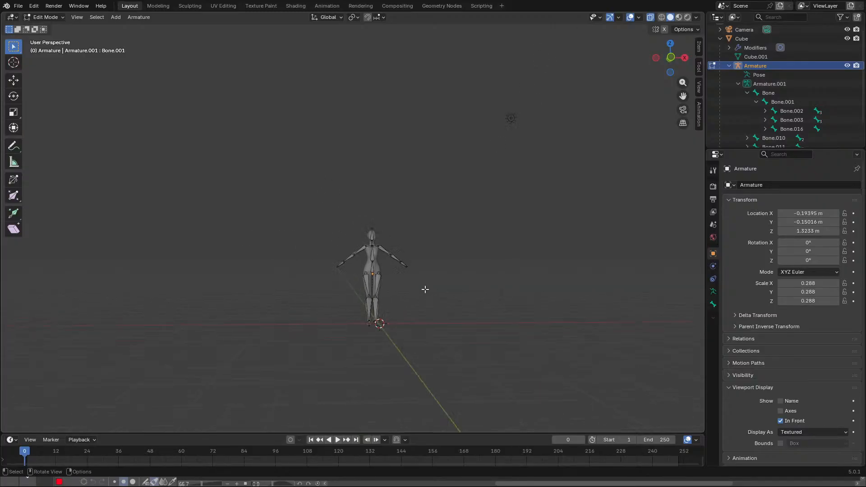
Step: Return to Object Mode, select the Cube body mesh, hide the Armature in the viewport, and clear the selection
{"action": "scroll", "coordinate": [425, 289], "scroll_direction": "down", "scroll_amount": 2}
{"action": "key", "text": "Tab"}
{"action": "left_click", "coordinate": [388, 269]}
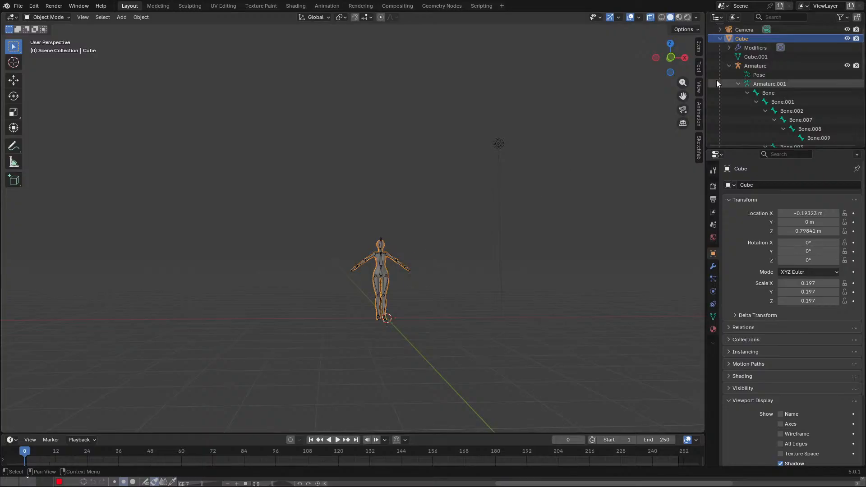
{"action": "left_click", "coordinate": [847, 66]}
{"action": "middle_click_drag", "start_coordinate": [501, 216], "coordinate": [463, 273]}
{"action": "left_click", "coordinate": [489, 279]}
{"action": "scroll", "coordinate": [466, 273], "scroll_direction": "up", "scroll_amount": 4}
{"action": "scroll", "coordinate": [459, 257], "scroll_direction": "up", "scroll_amount": 1}
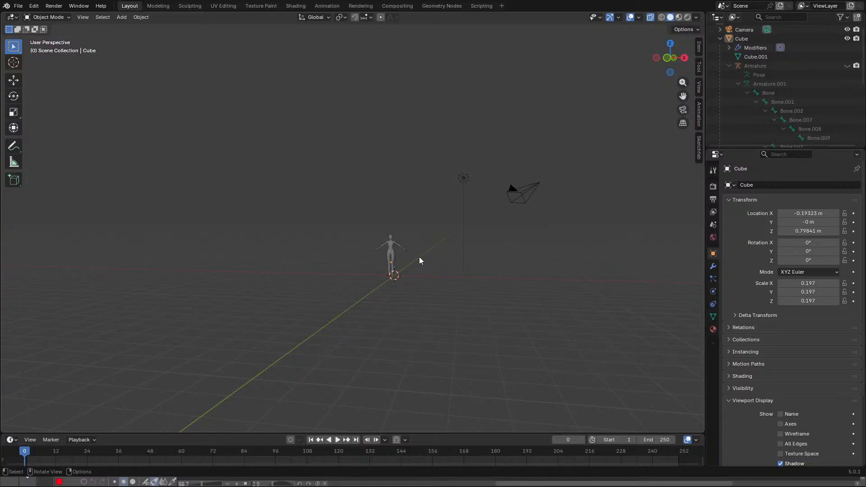